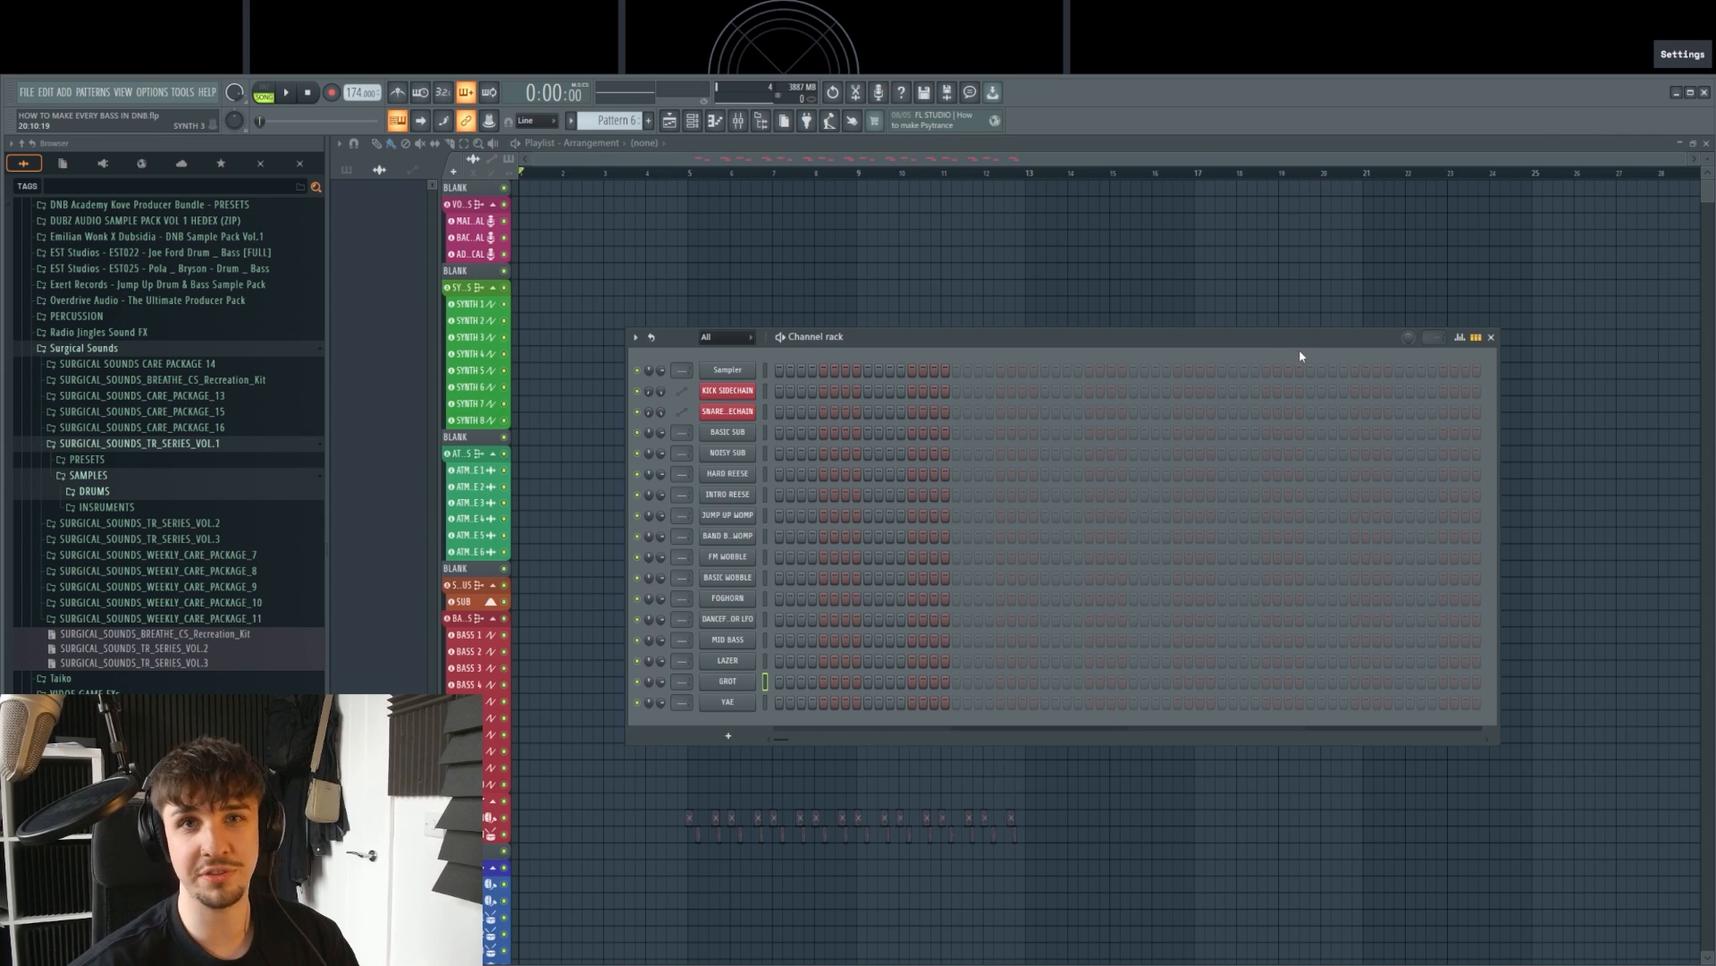
drag(1078, 339, 1095, 338)
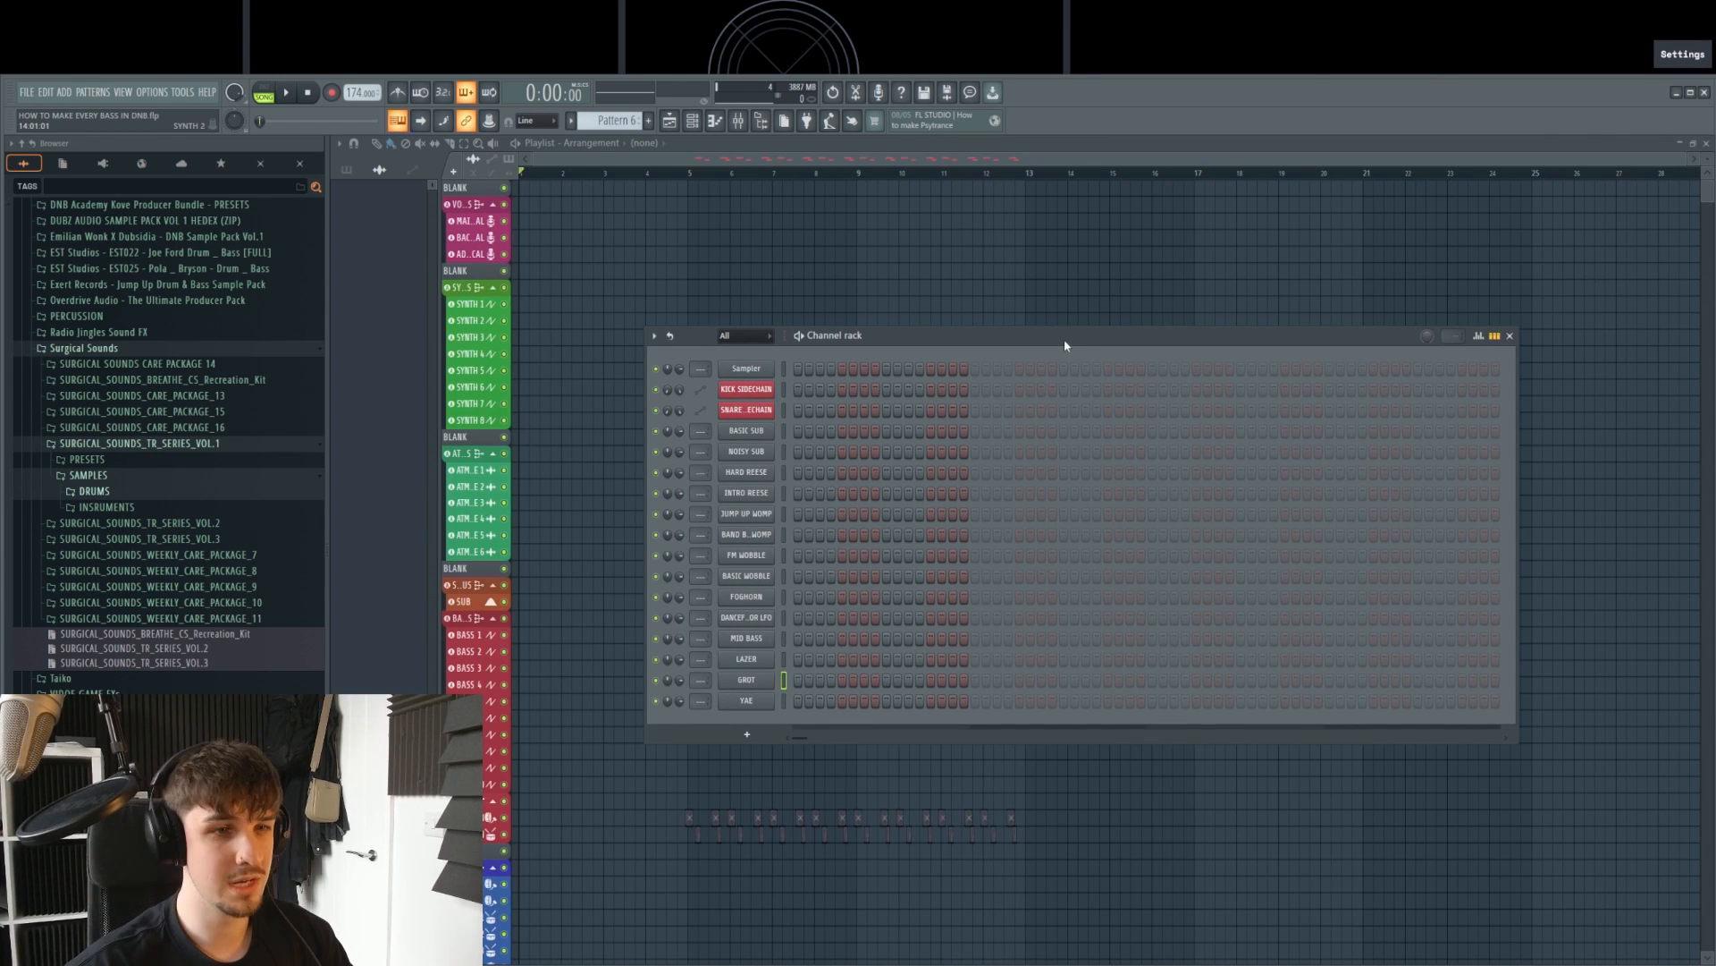
drag(1065, 345, 1049, 345)
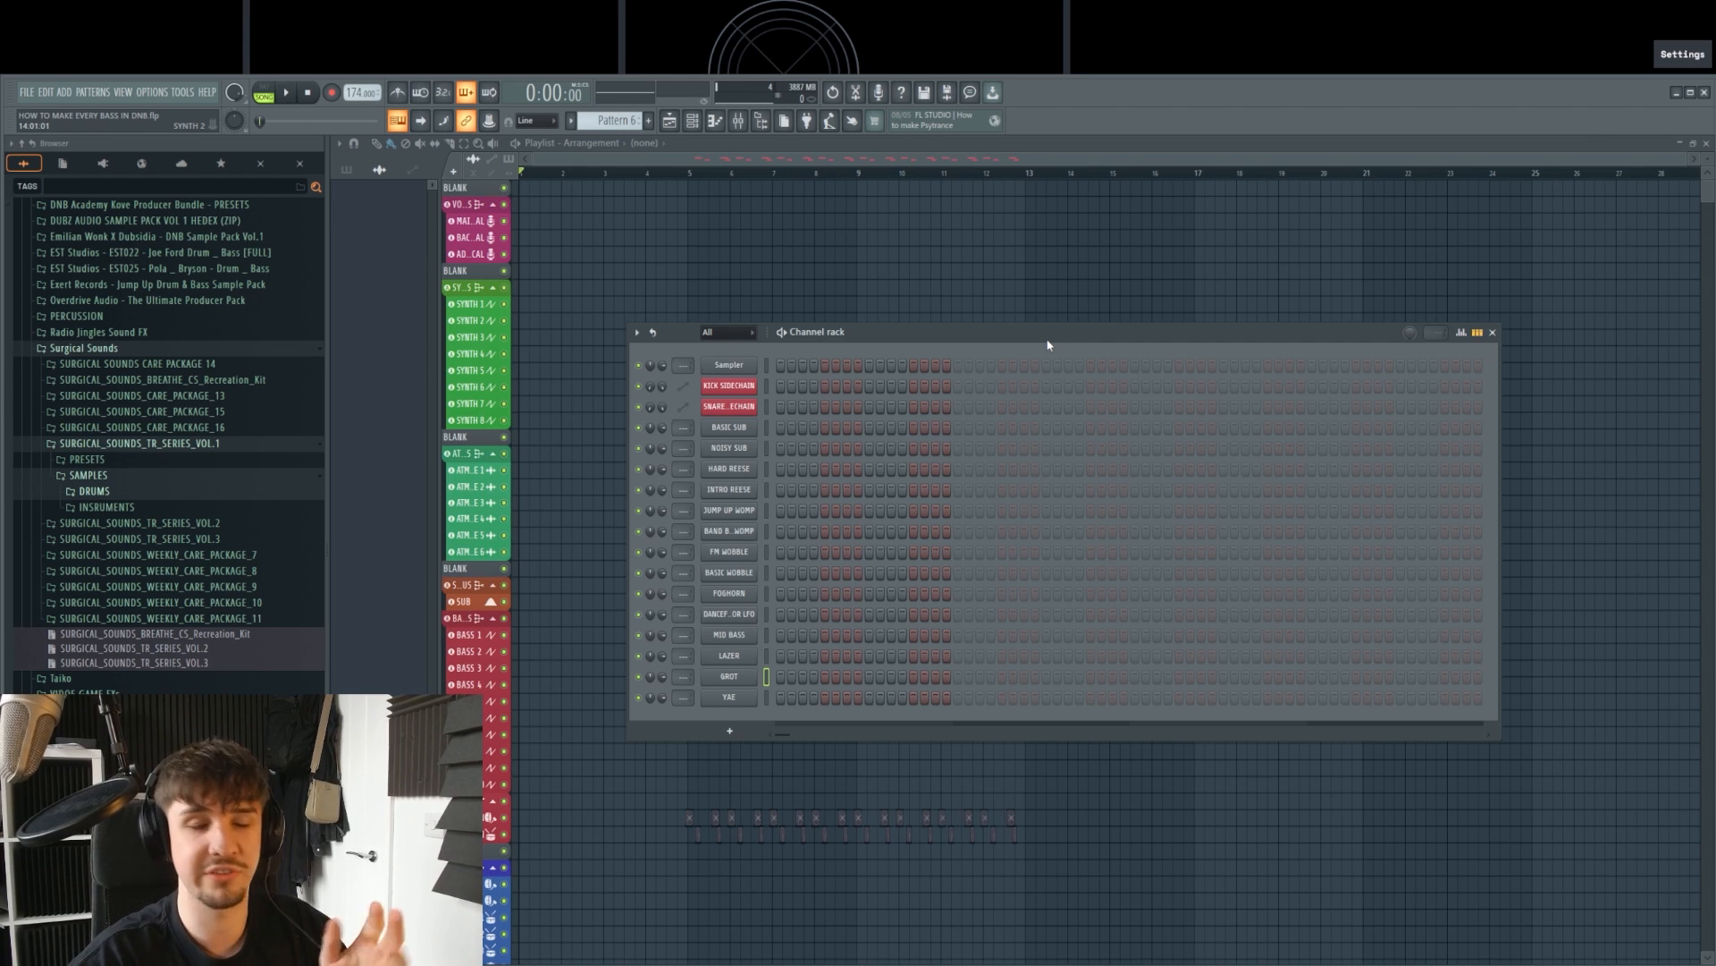
drag(1025, 345, 906, 339)
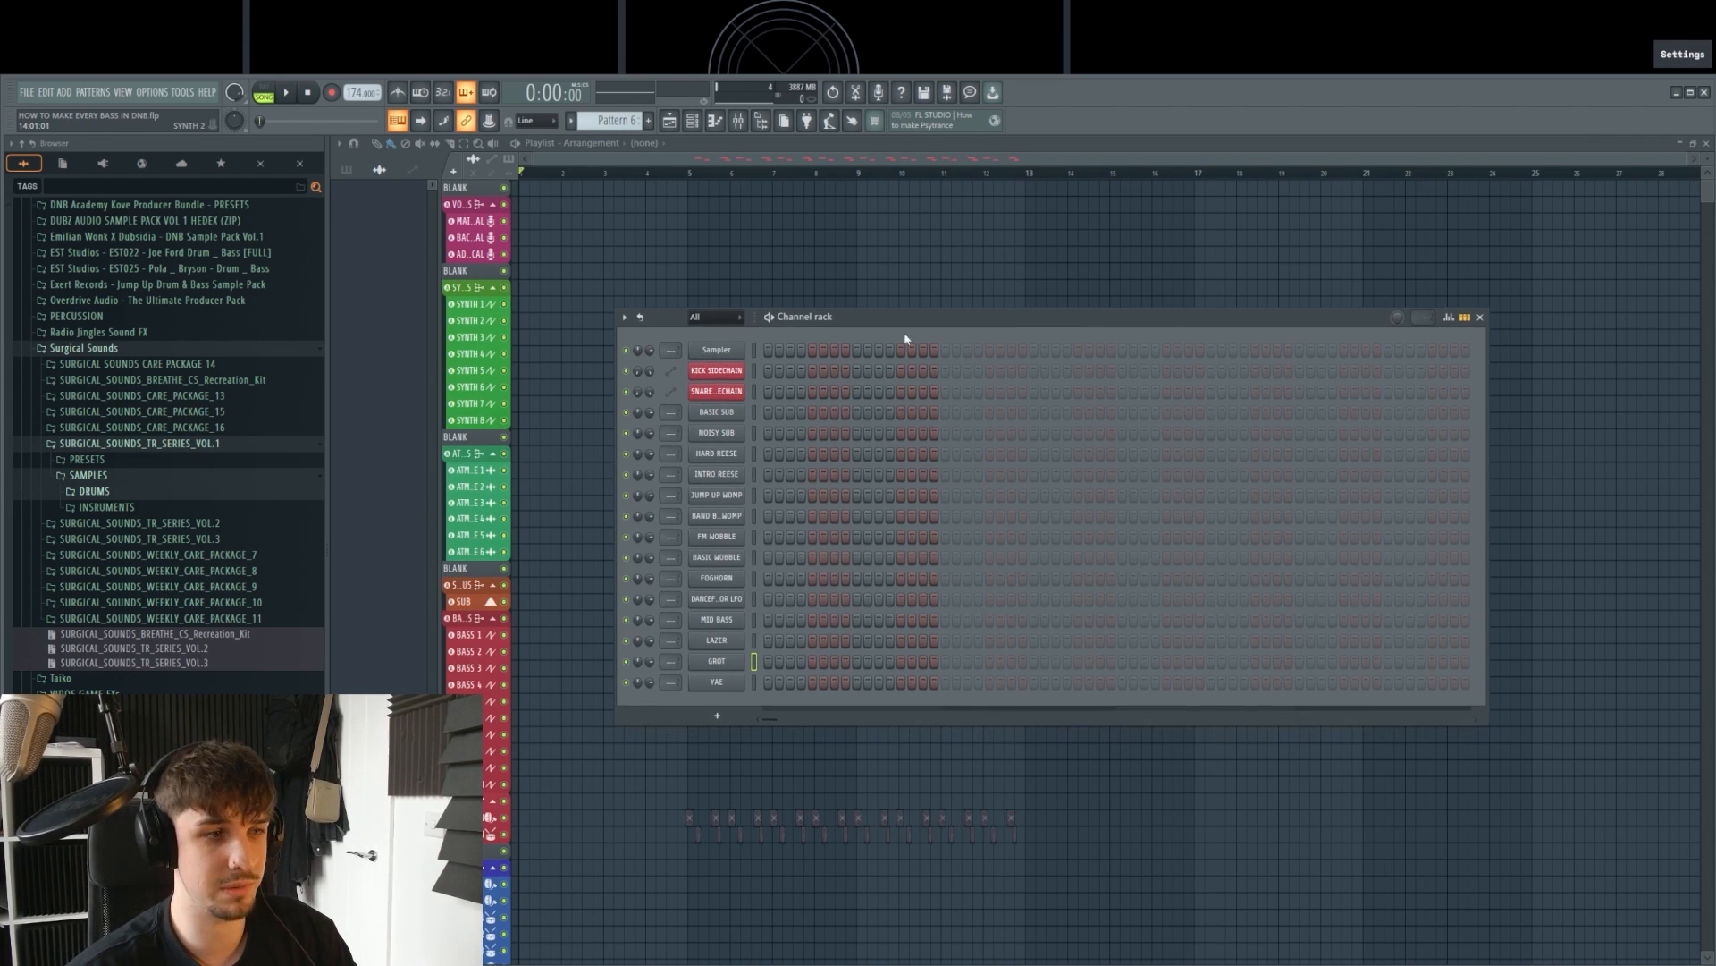
Step: Open the Serum instrument on the BASIC SUB channel and reset it to the Init preset
click(736, 419)
drag(1057, 323, 989, 307)
click(1258, 334)
click(1284, 421)
Step: Switch oscillator A's wavetable to Basic Shapes
click(967, 395)
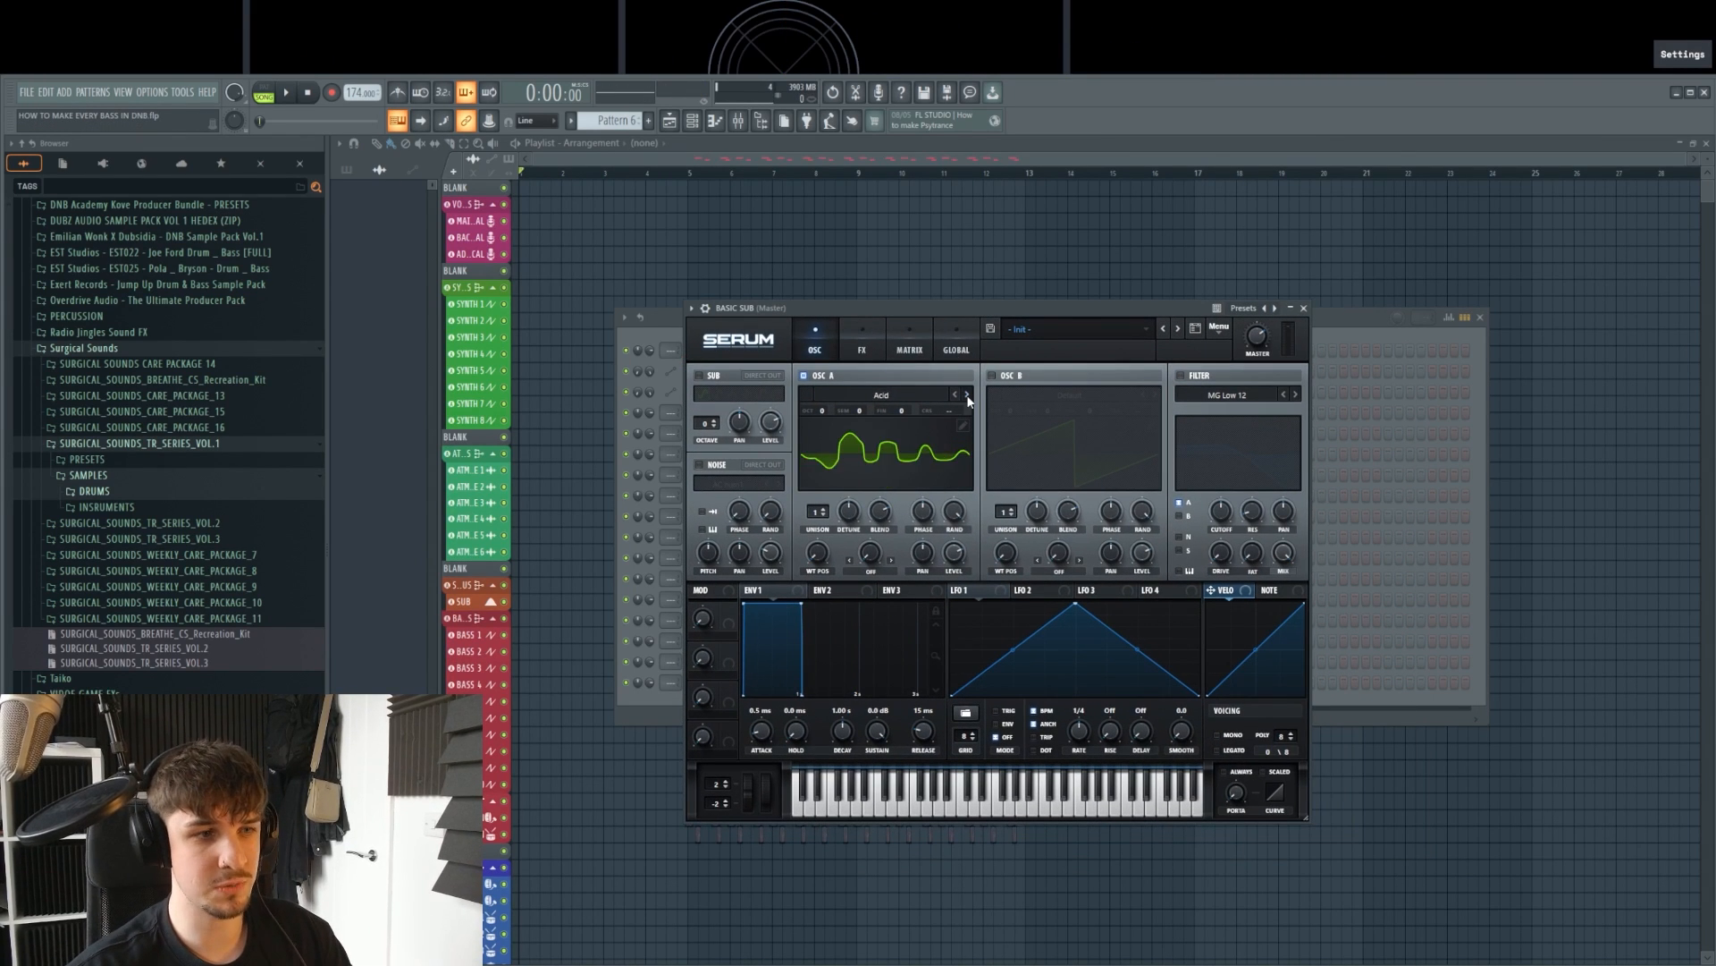
click(968, 395)
click(967, 395)
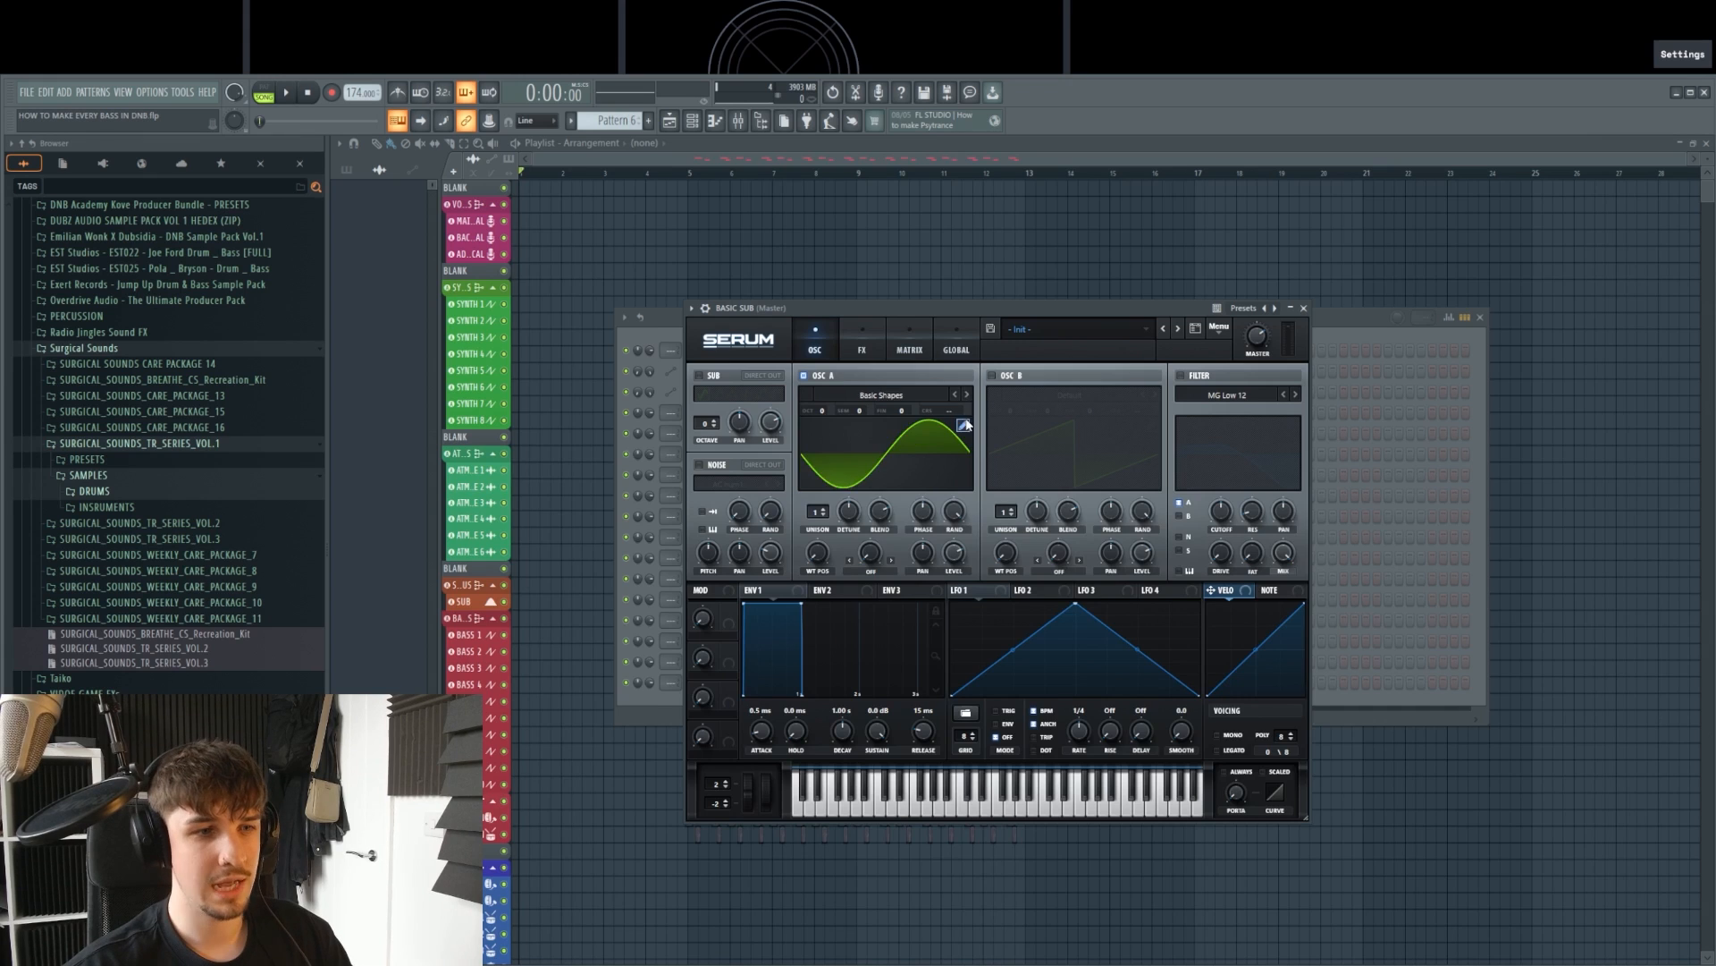
click(964, 425)
click(1300, 328)
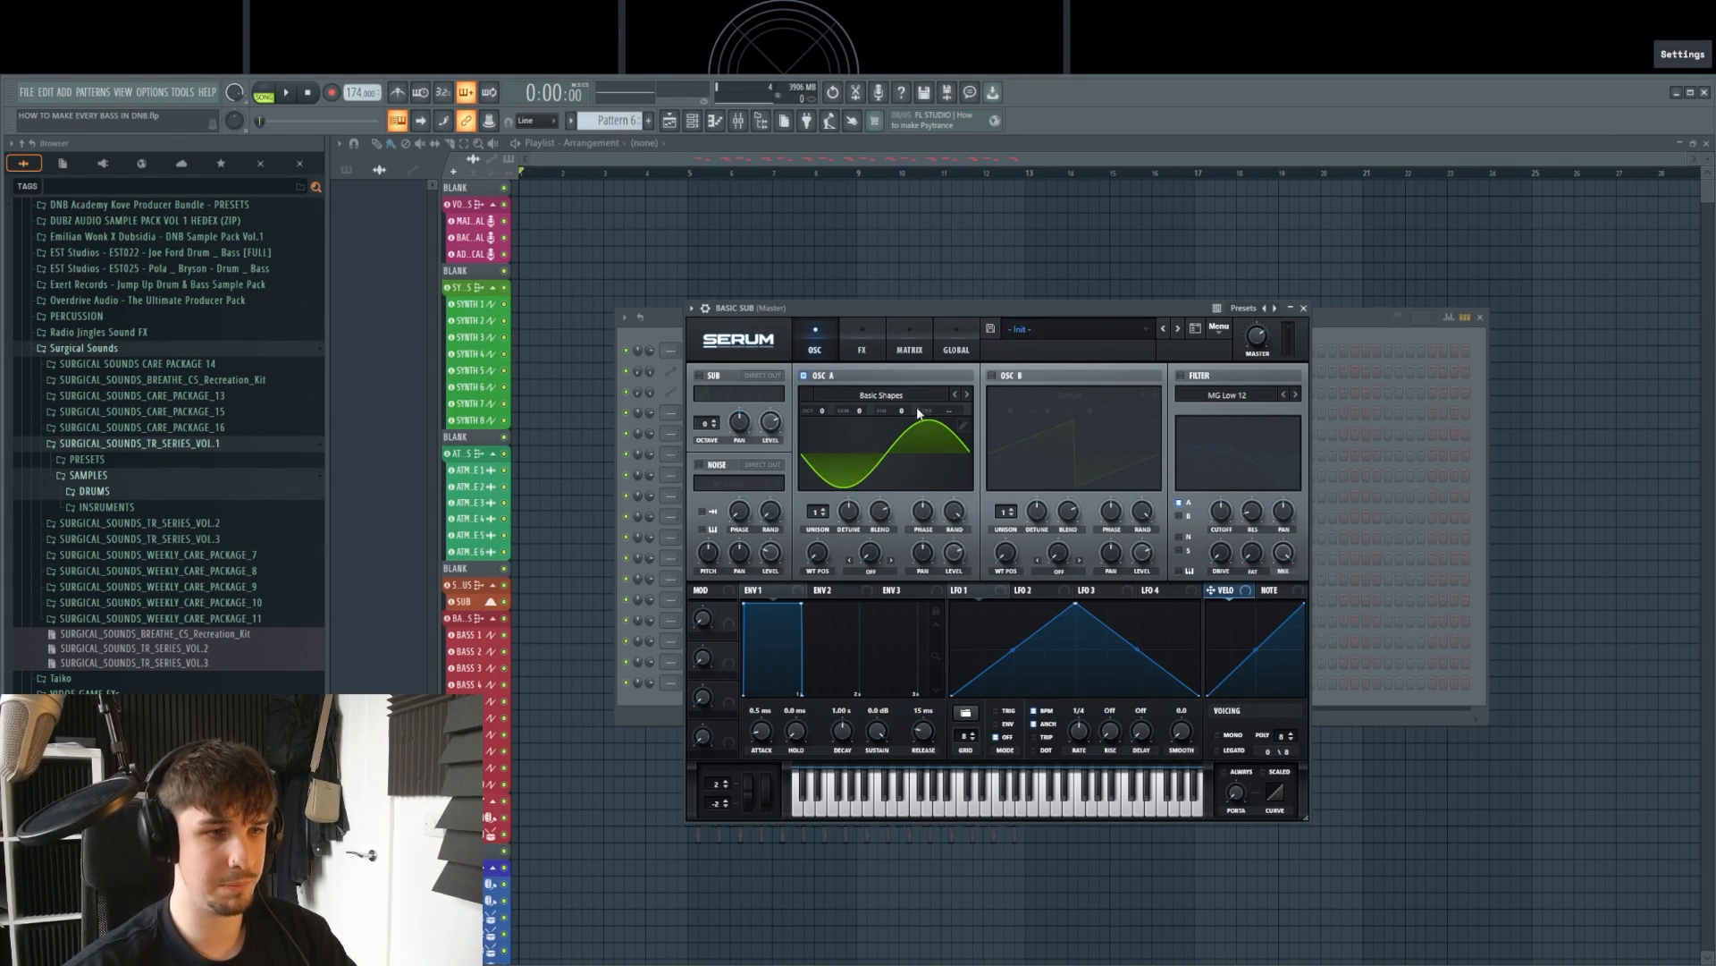
Step: In oscillator A's wavetable editor, invert the sine's phase and add a third harmonic of about 25% plus a smaller fifth harmonic
click(964, 424)
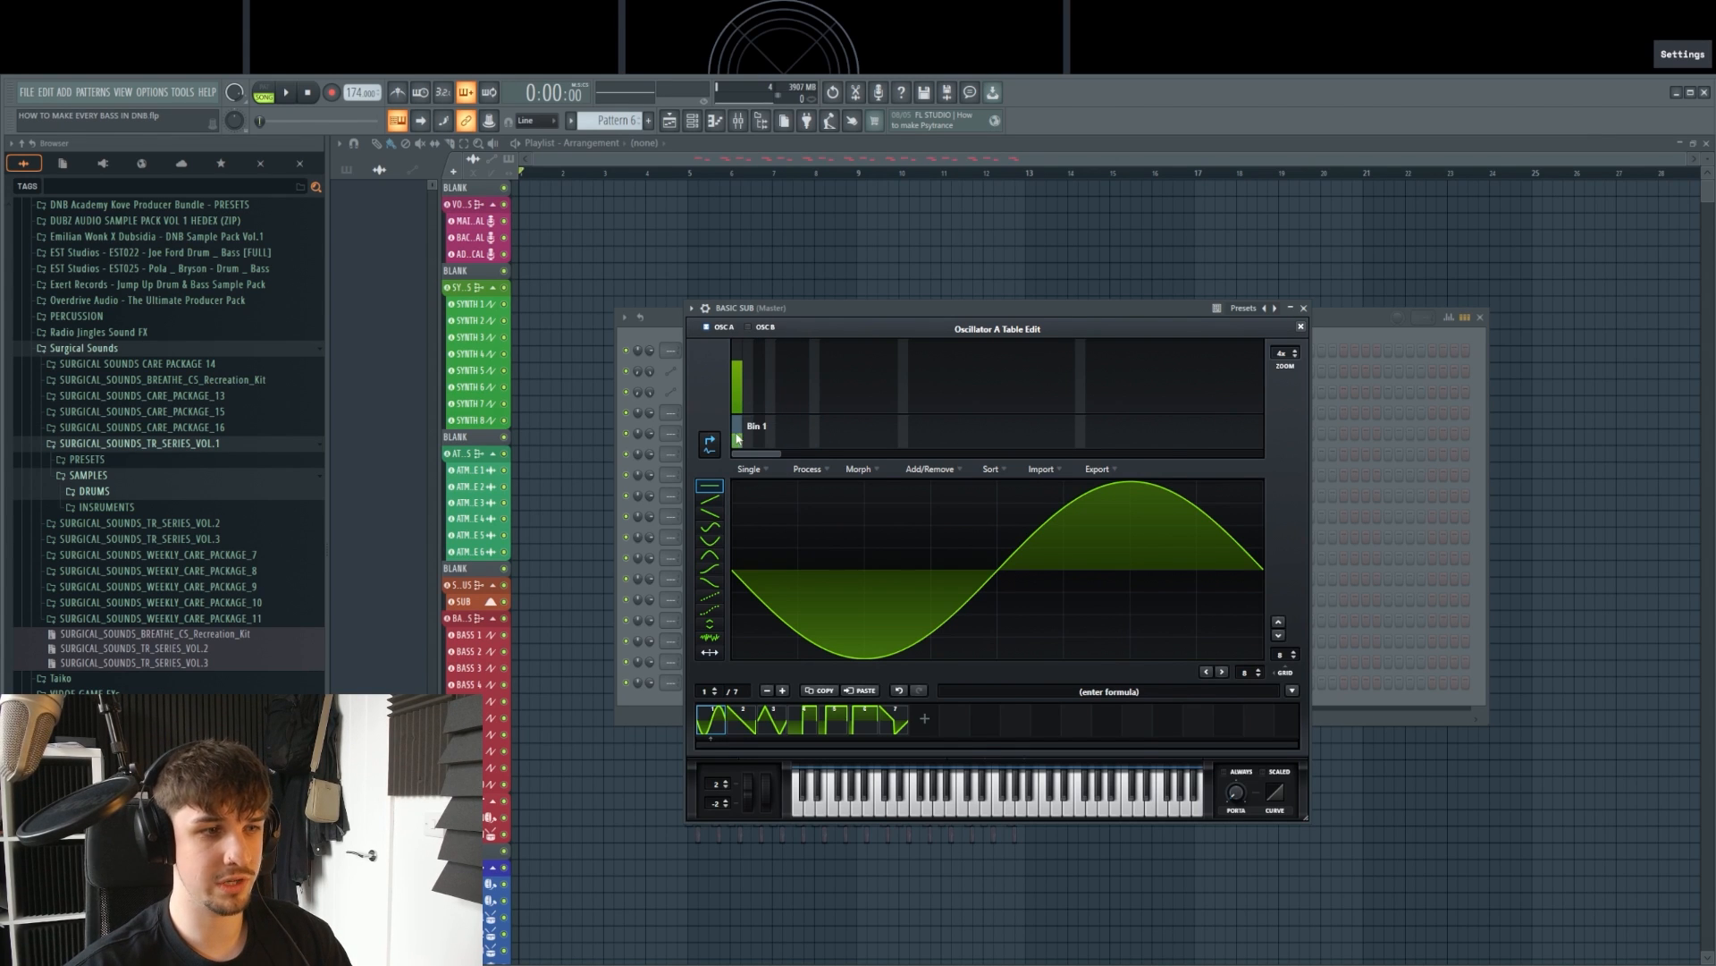
drag(738, 438, 785, 428)
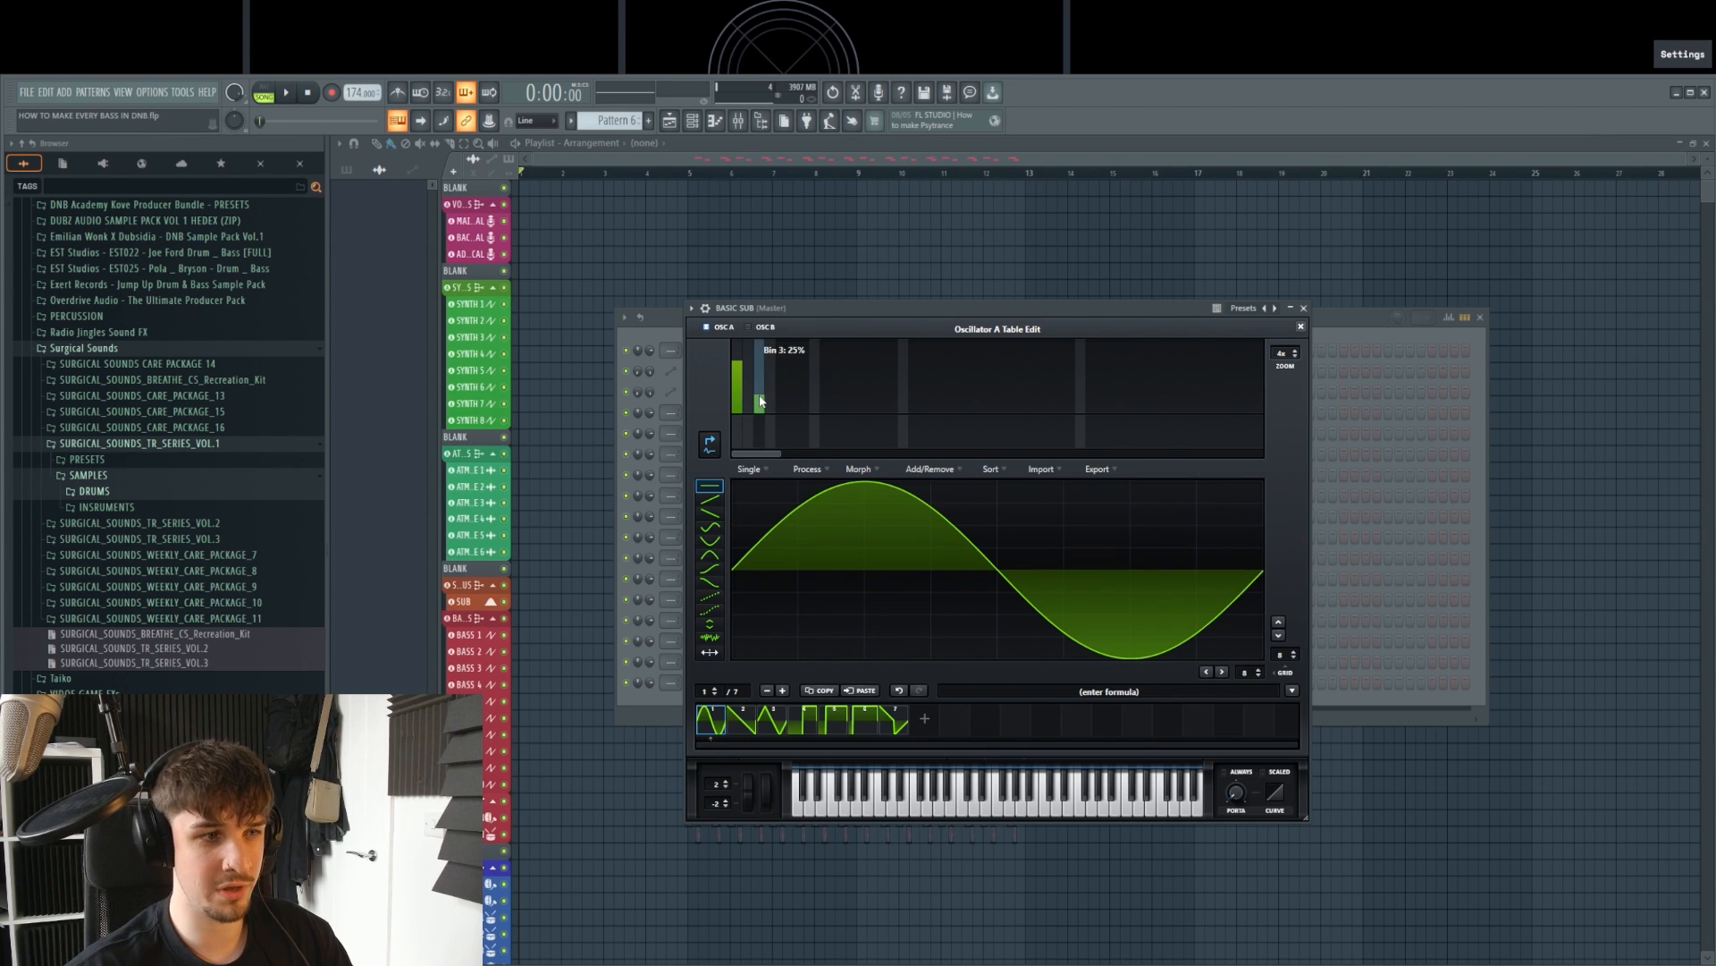
click(761, 396)
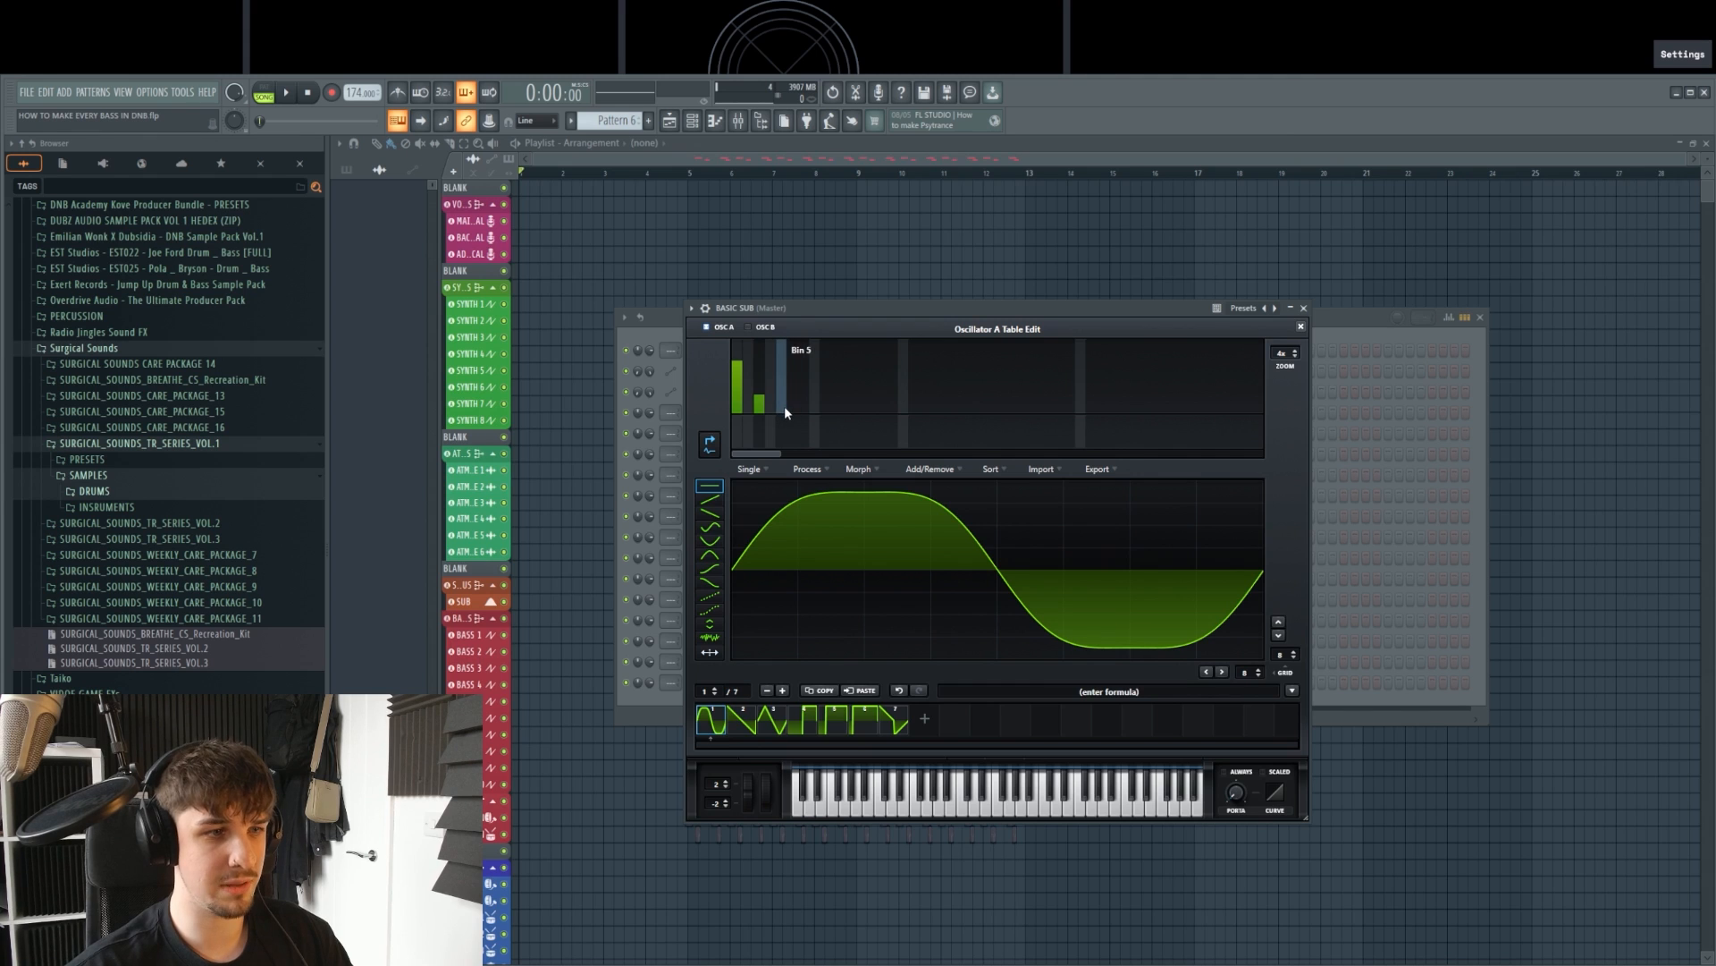
click(785, 406)
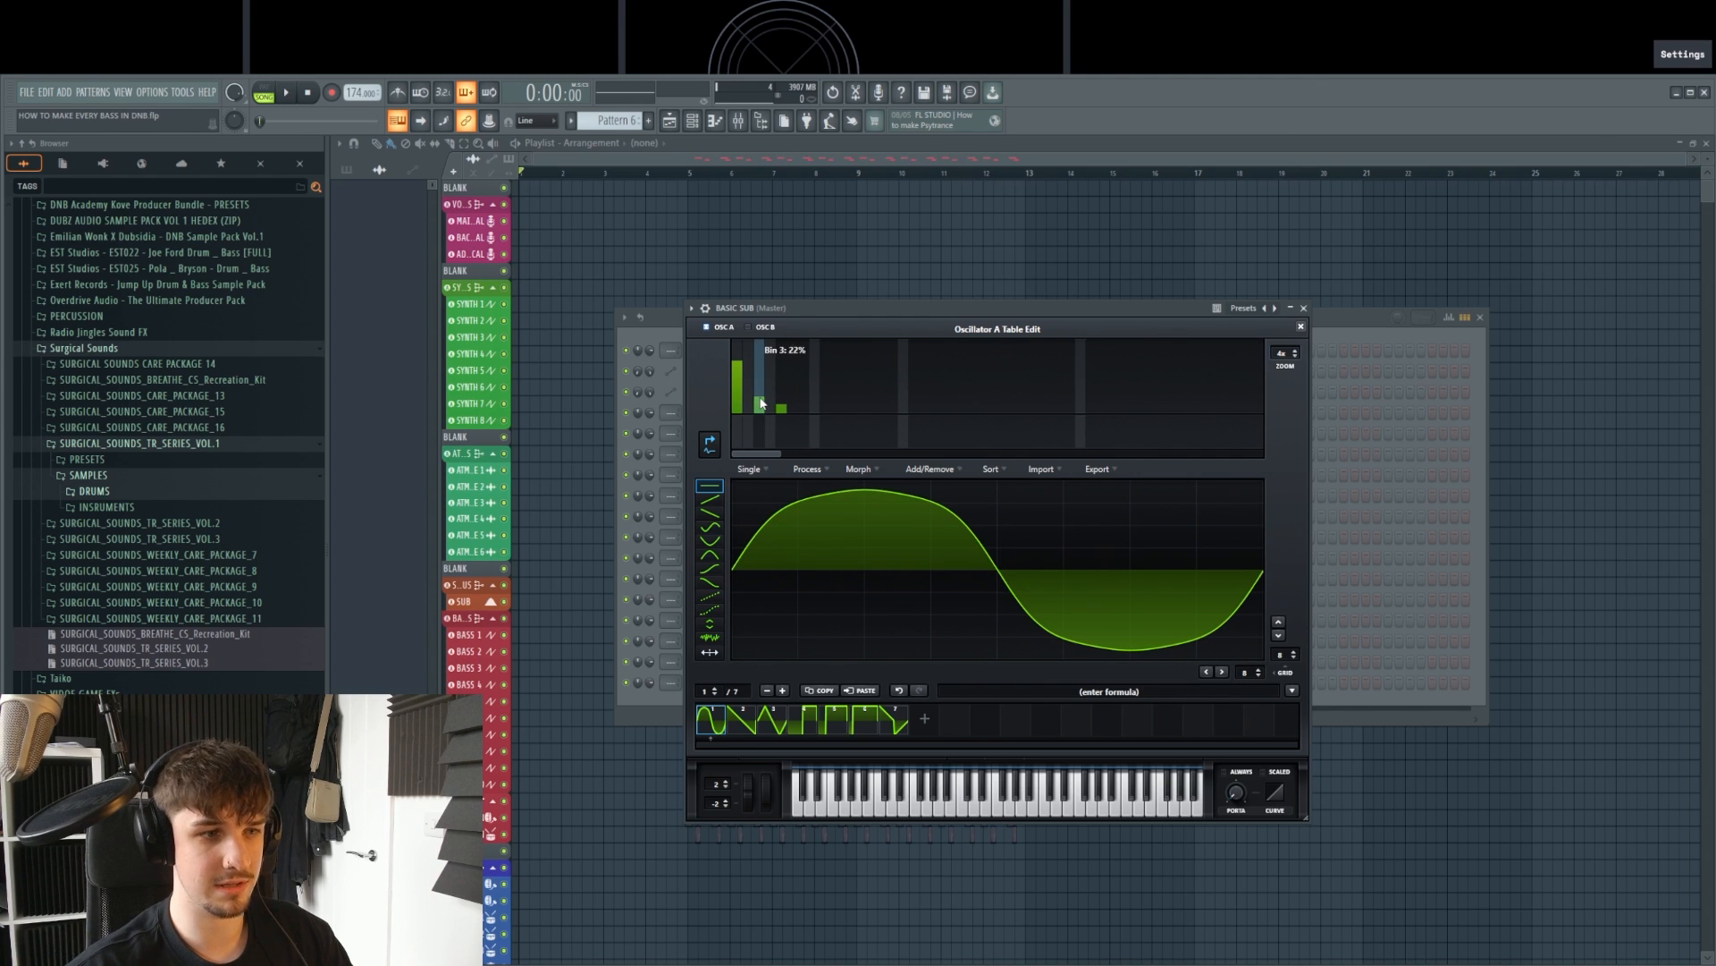
Step: Raise the third harmonic slightly, leave the wavetable editor and set oscillator A's octave to -2
click(761, 395)
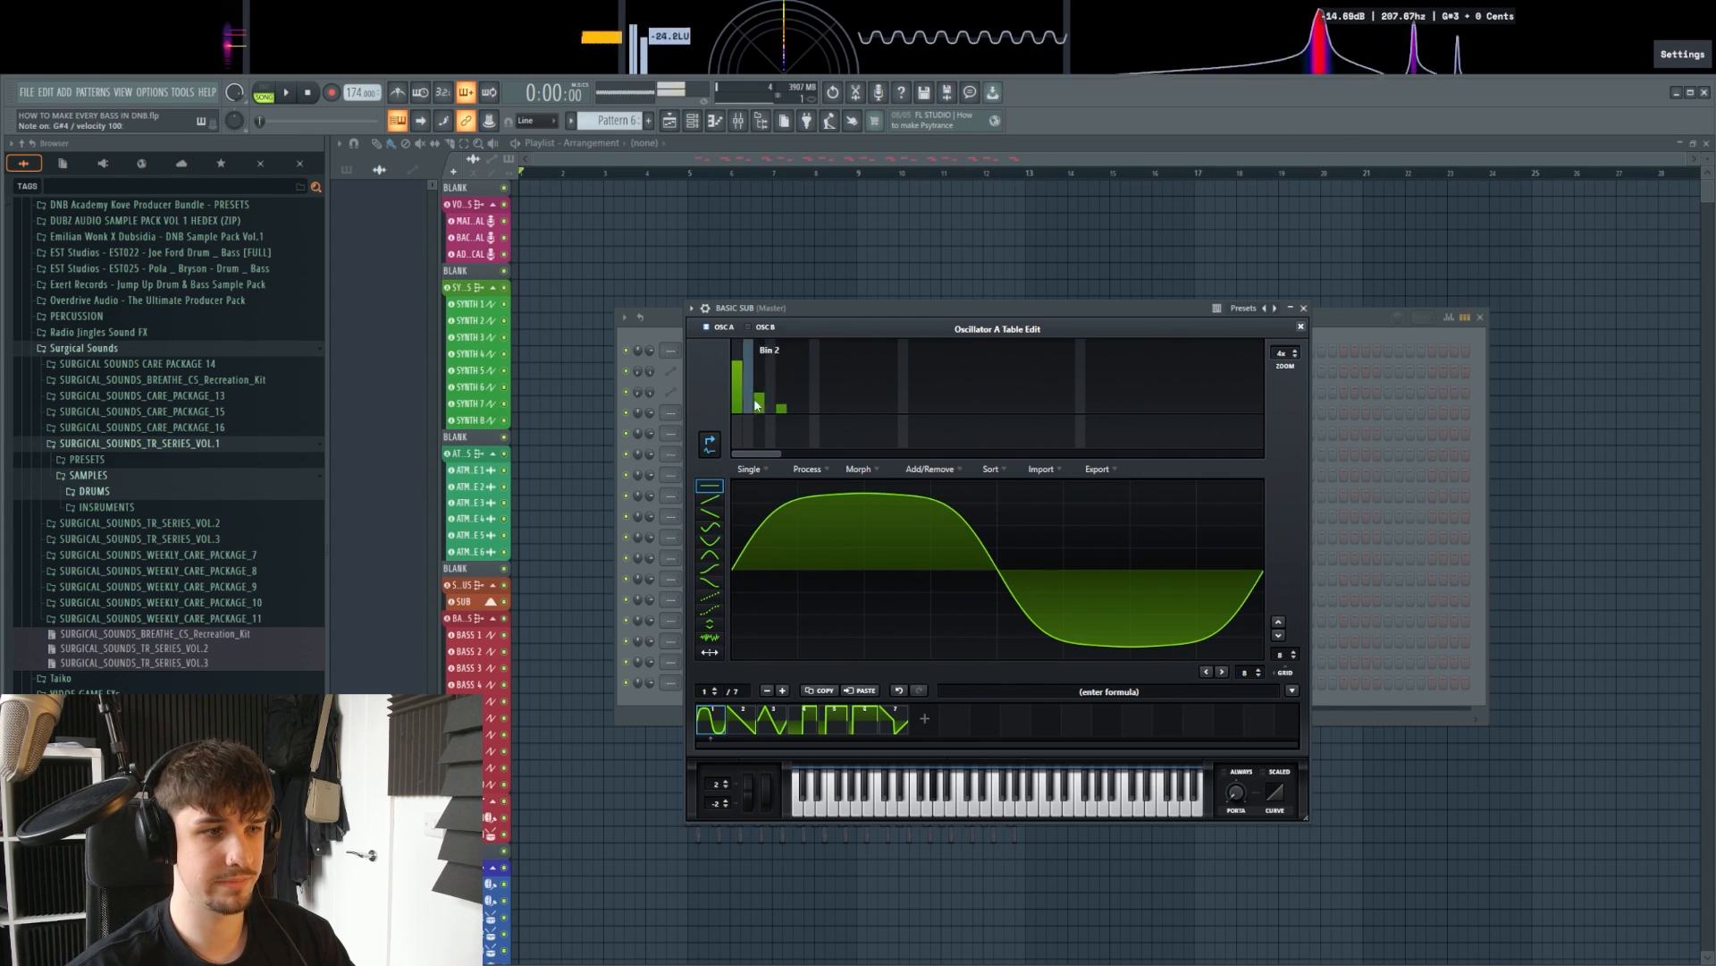
click(759, 392)
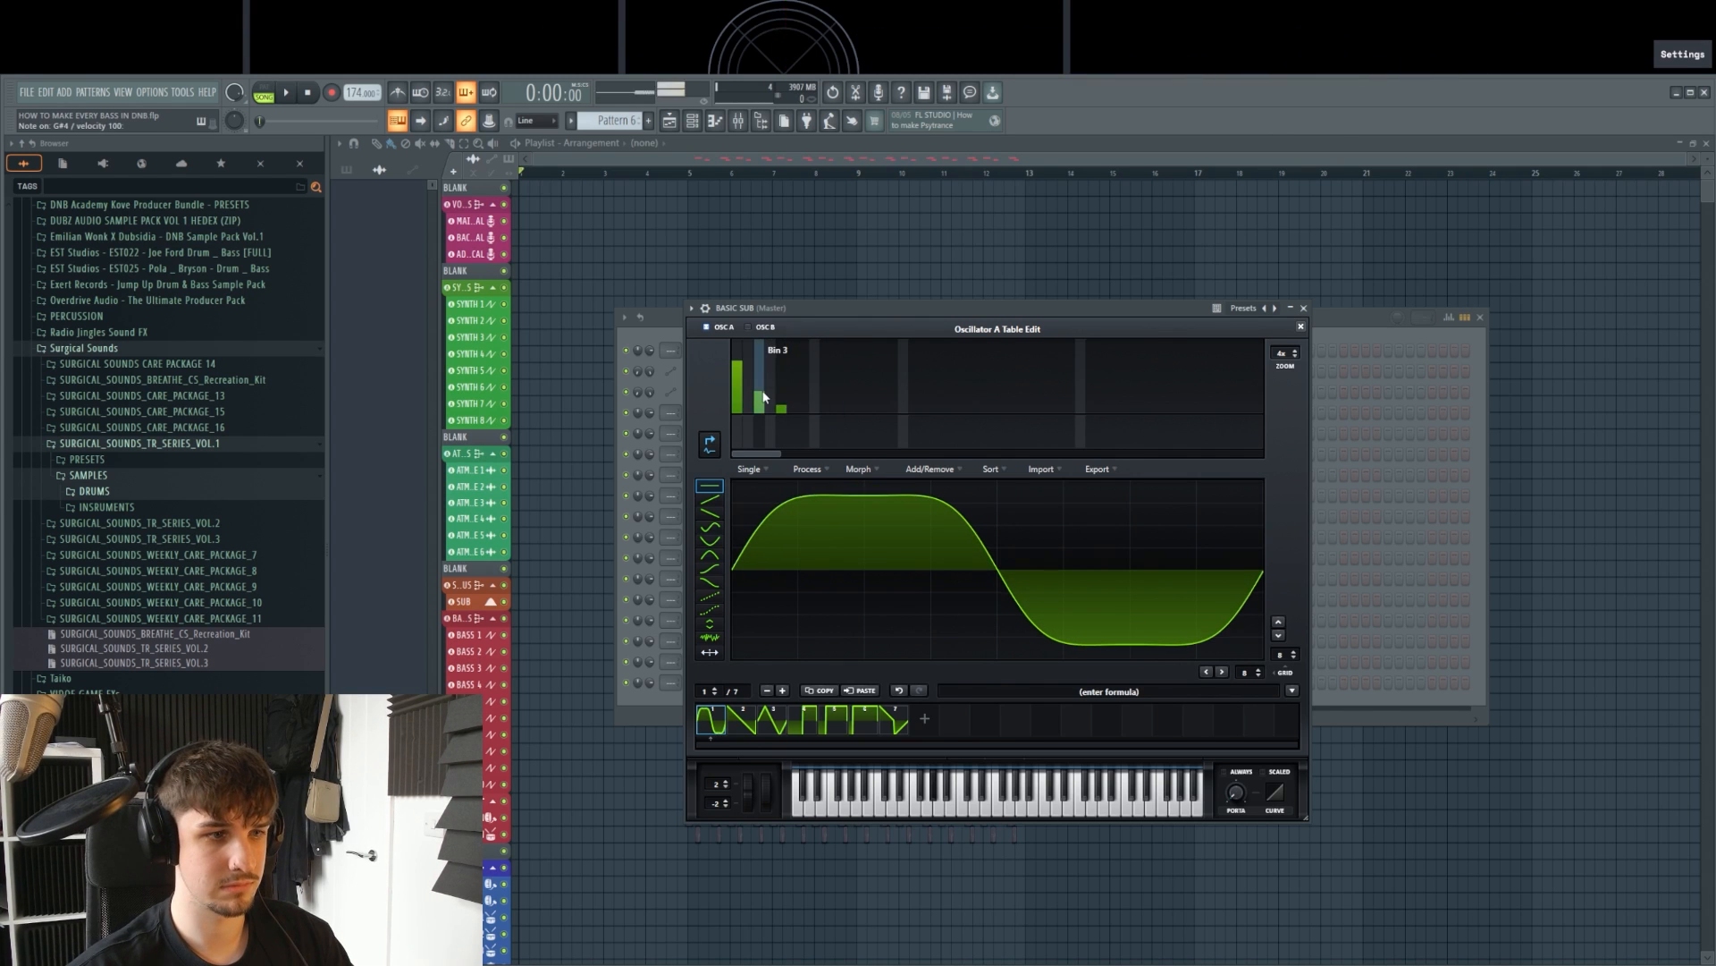
click(1302, 326)
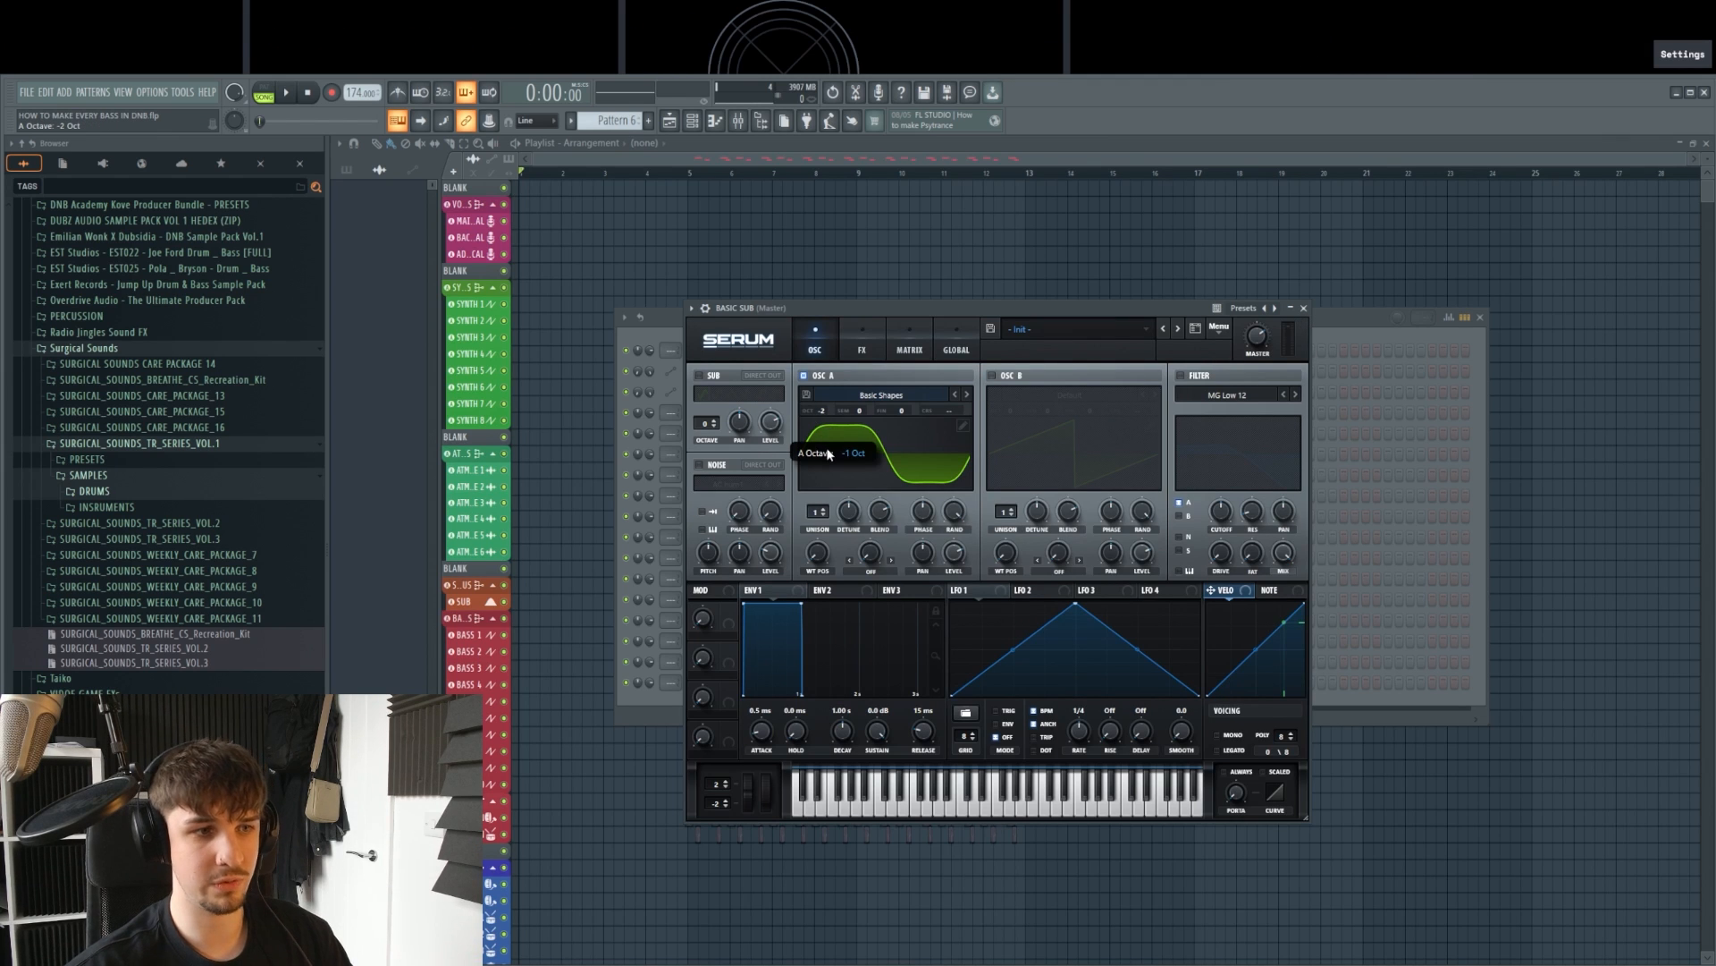
Step: Try envelope 1 with a 13 ms attack and 70 ms release, and compare it with both set to 0 ms
drag(762, 737, 769, 729)
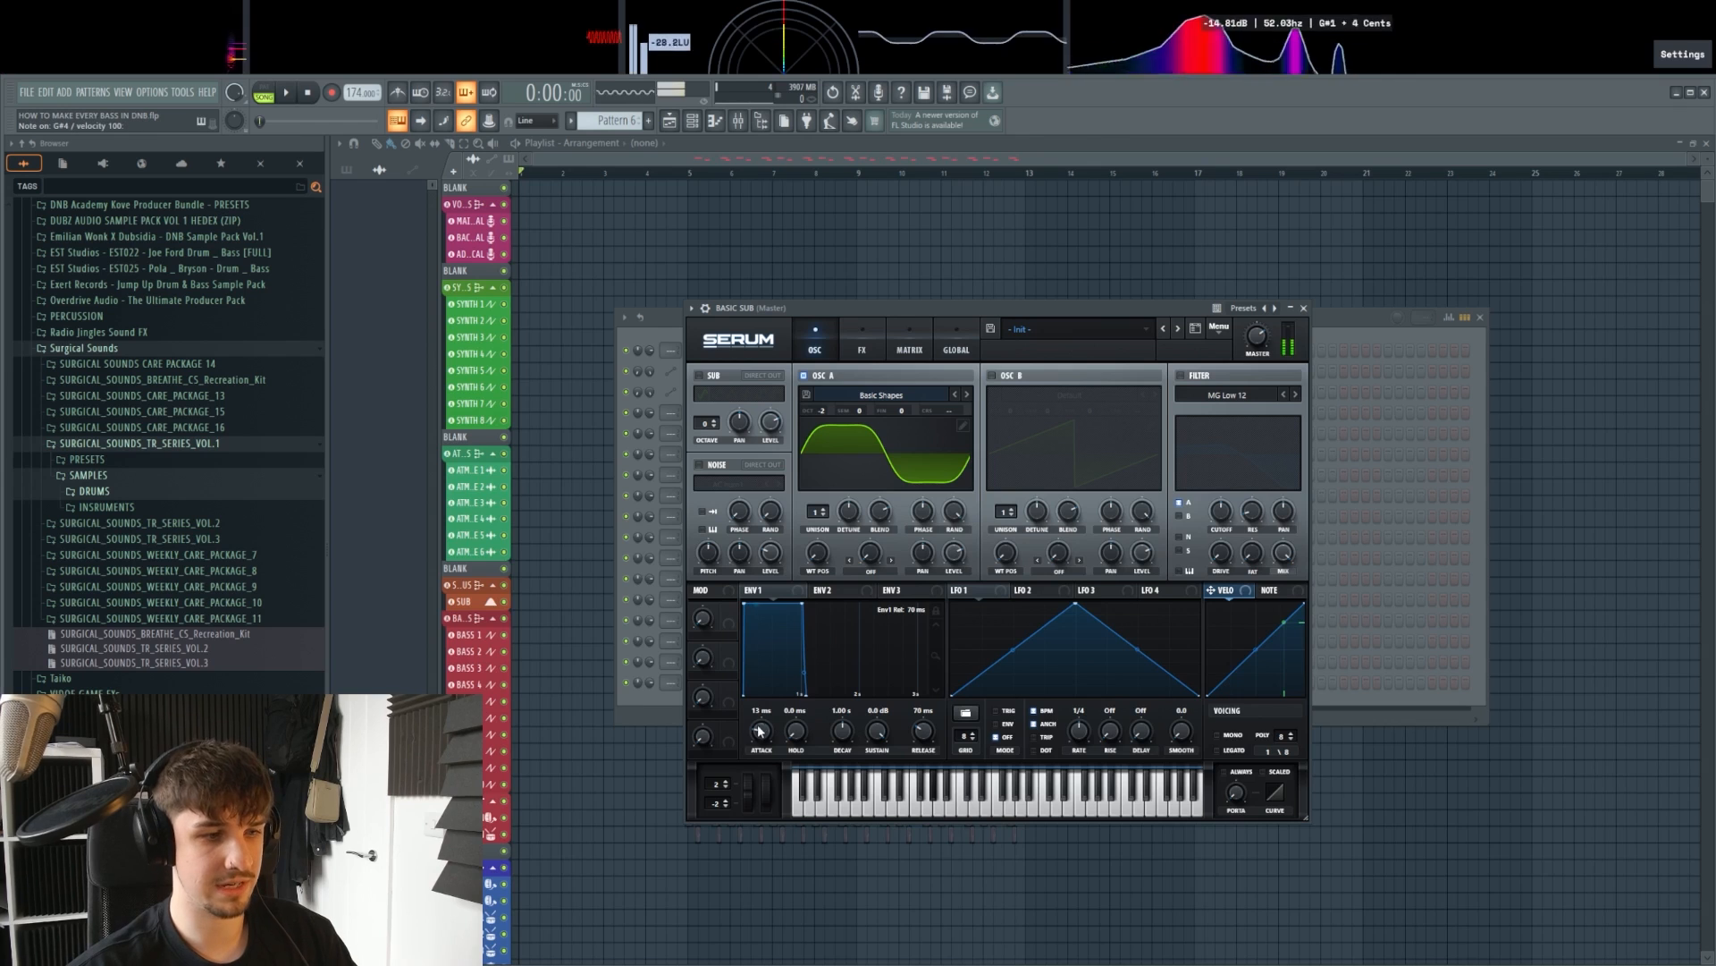
drag(762, 730, 763, 744)
drag(922, 733, 950, 870)
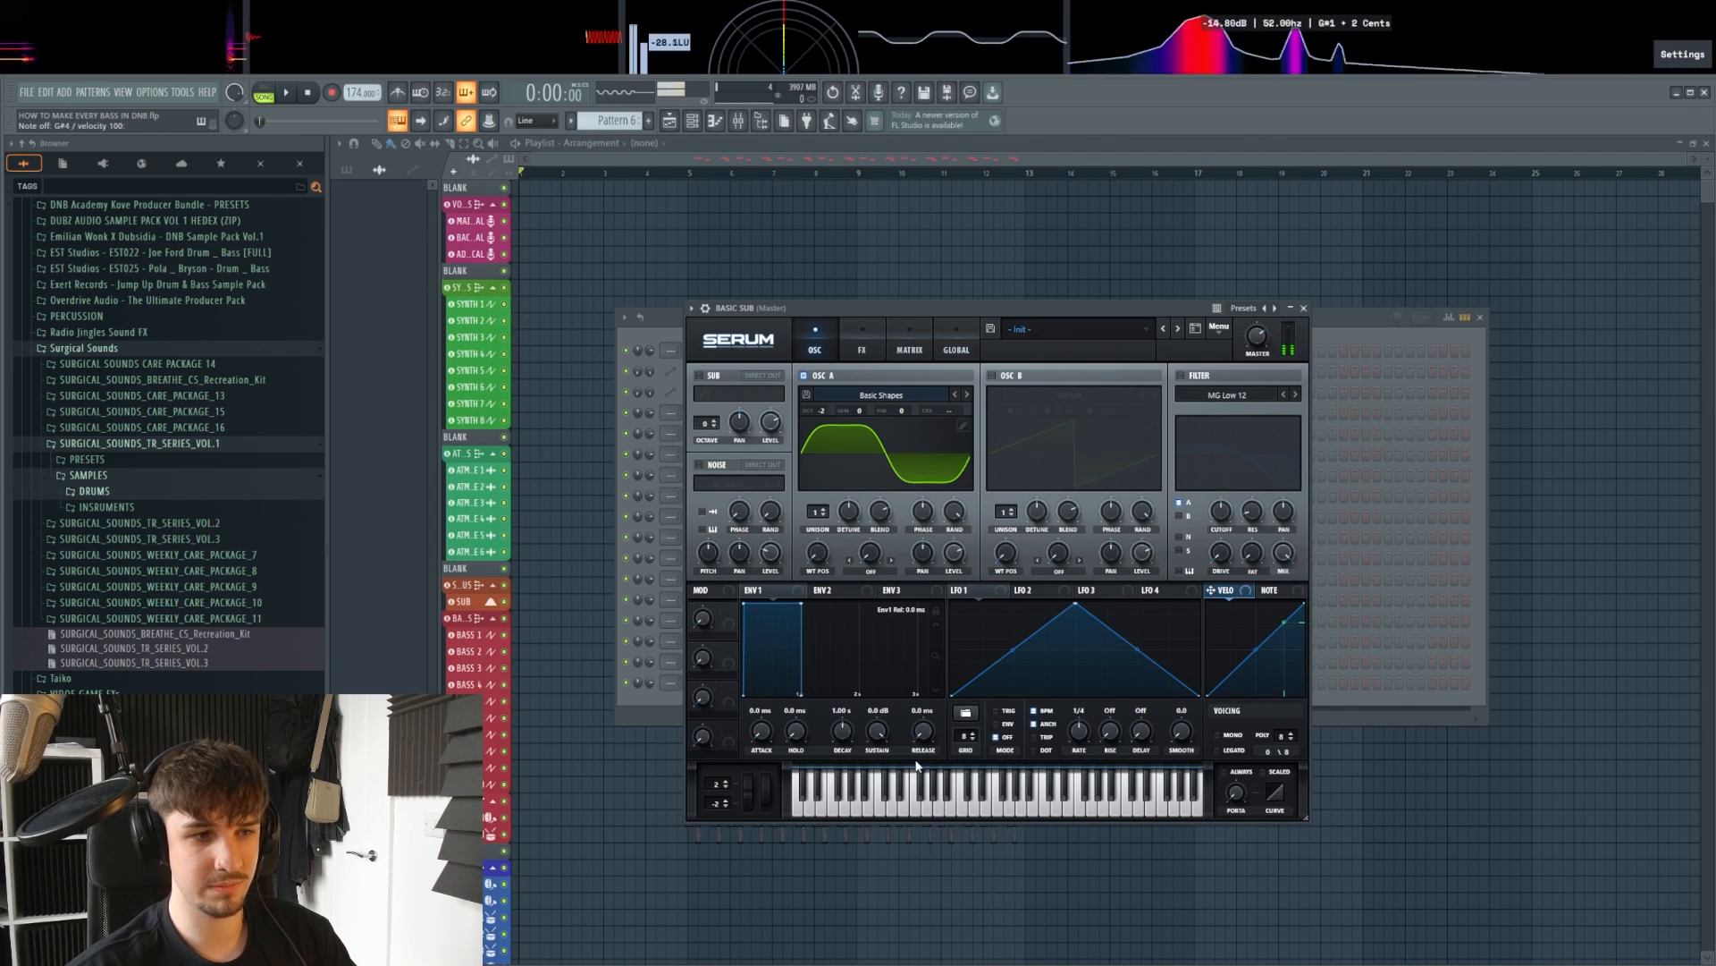
Step: Set envelope 1's release to 37 ms and its attack to about 6 ms, and audition repeated bass notes
drag(922, 733, 921, 720)
mouse_move(763, 734)
mouse_down()
mouse_move(770, 705)
mouse_move(763, 733)
mouse_up()
key(b)
key(b)
key(b)
key(b)
key(b)
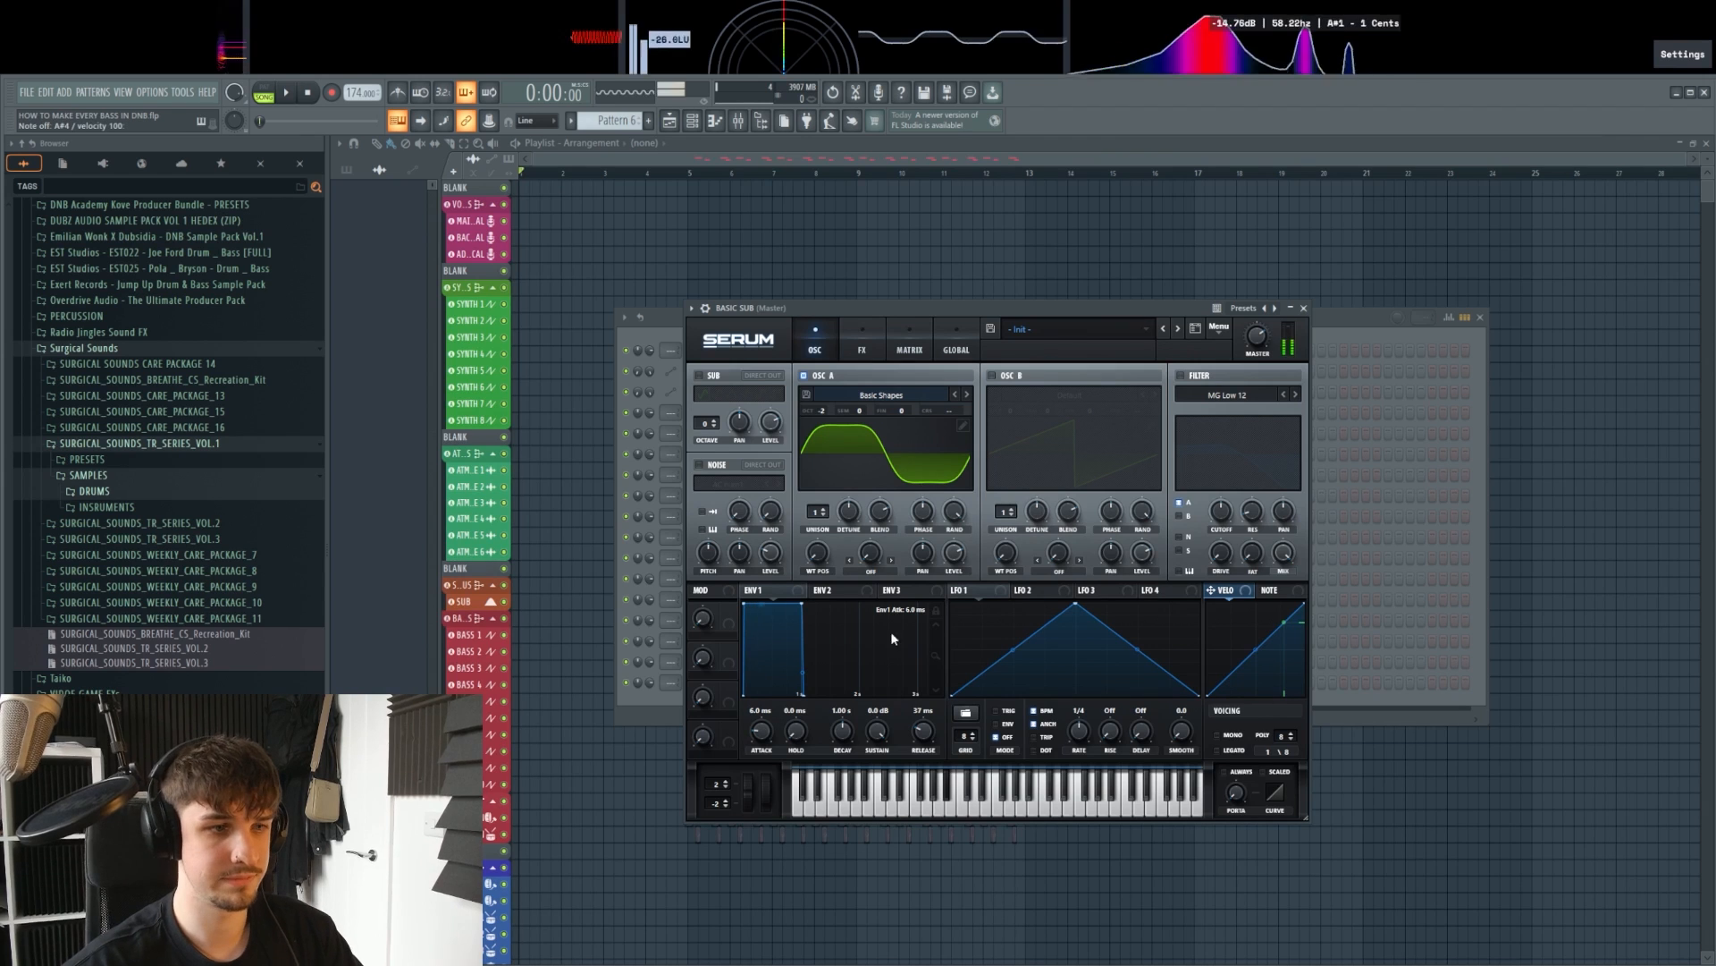
Step: Set envelope 1's attack to 11 ms and audition a few notes
drag(763, 733, 766, 726)
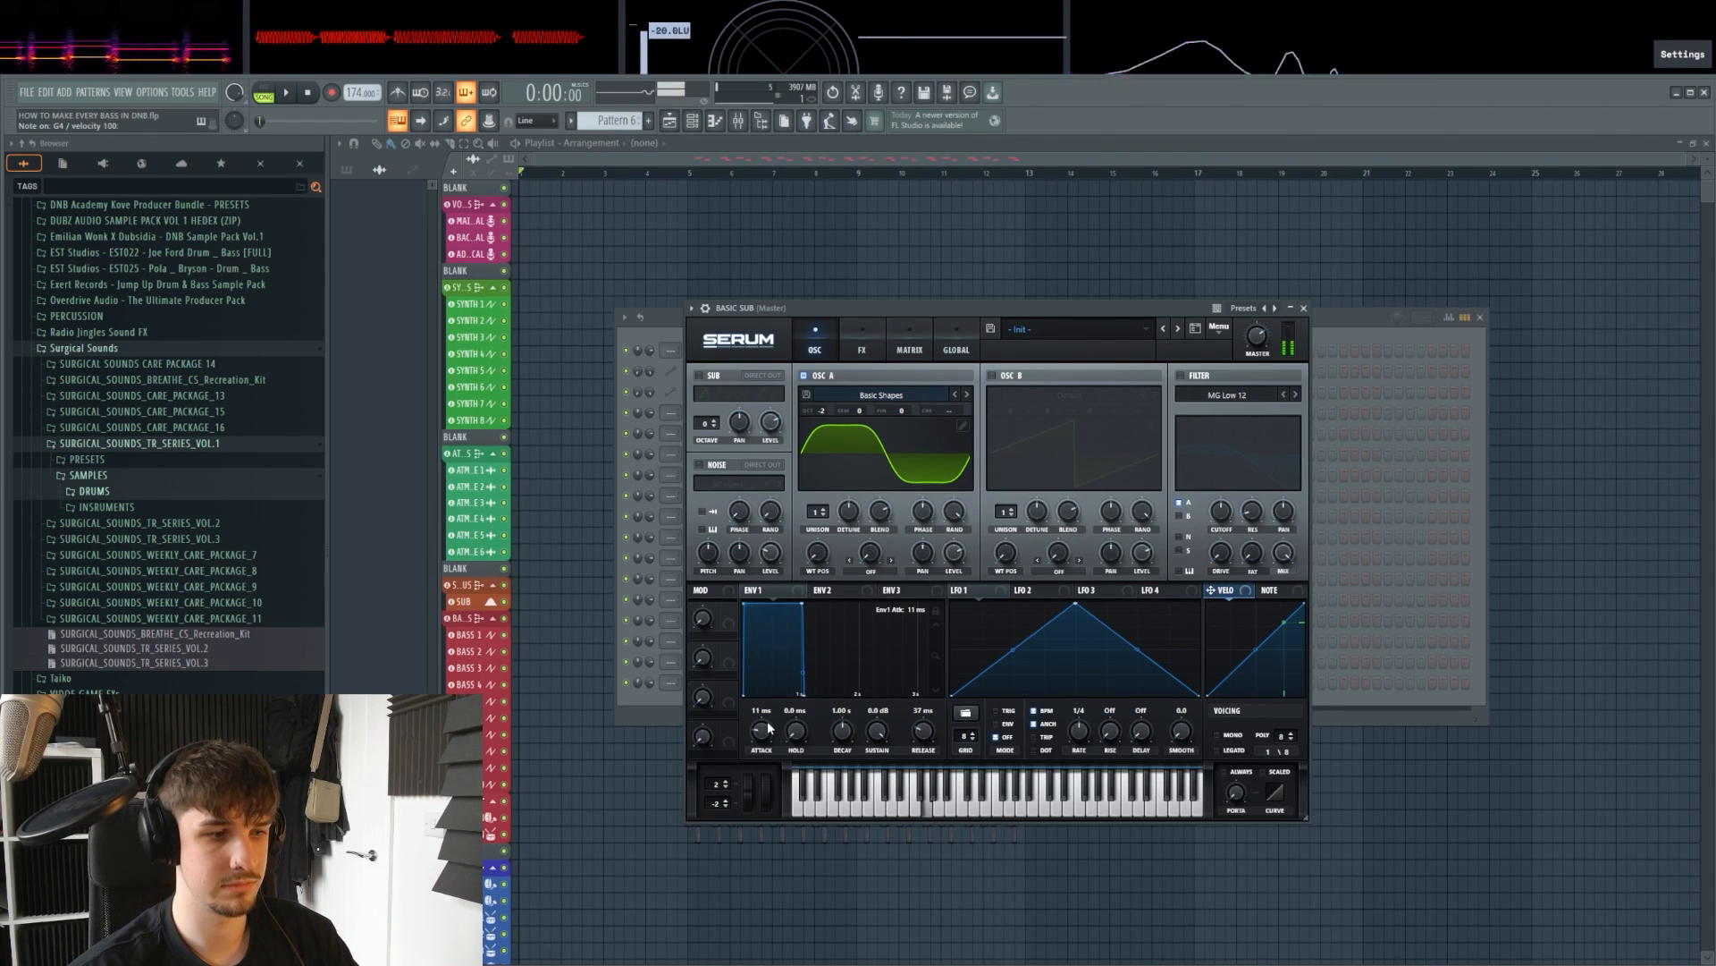
key(b)
key(b)
key(v)
Step: Switch the sub's voicing to mono and raise Serum's master volume to about 99%, auditioning the notes
click(1219, 736)
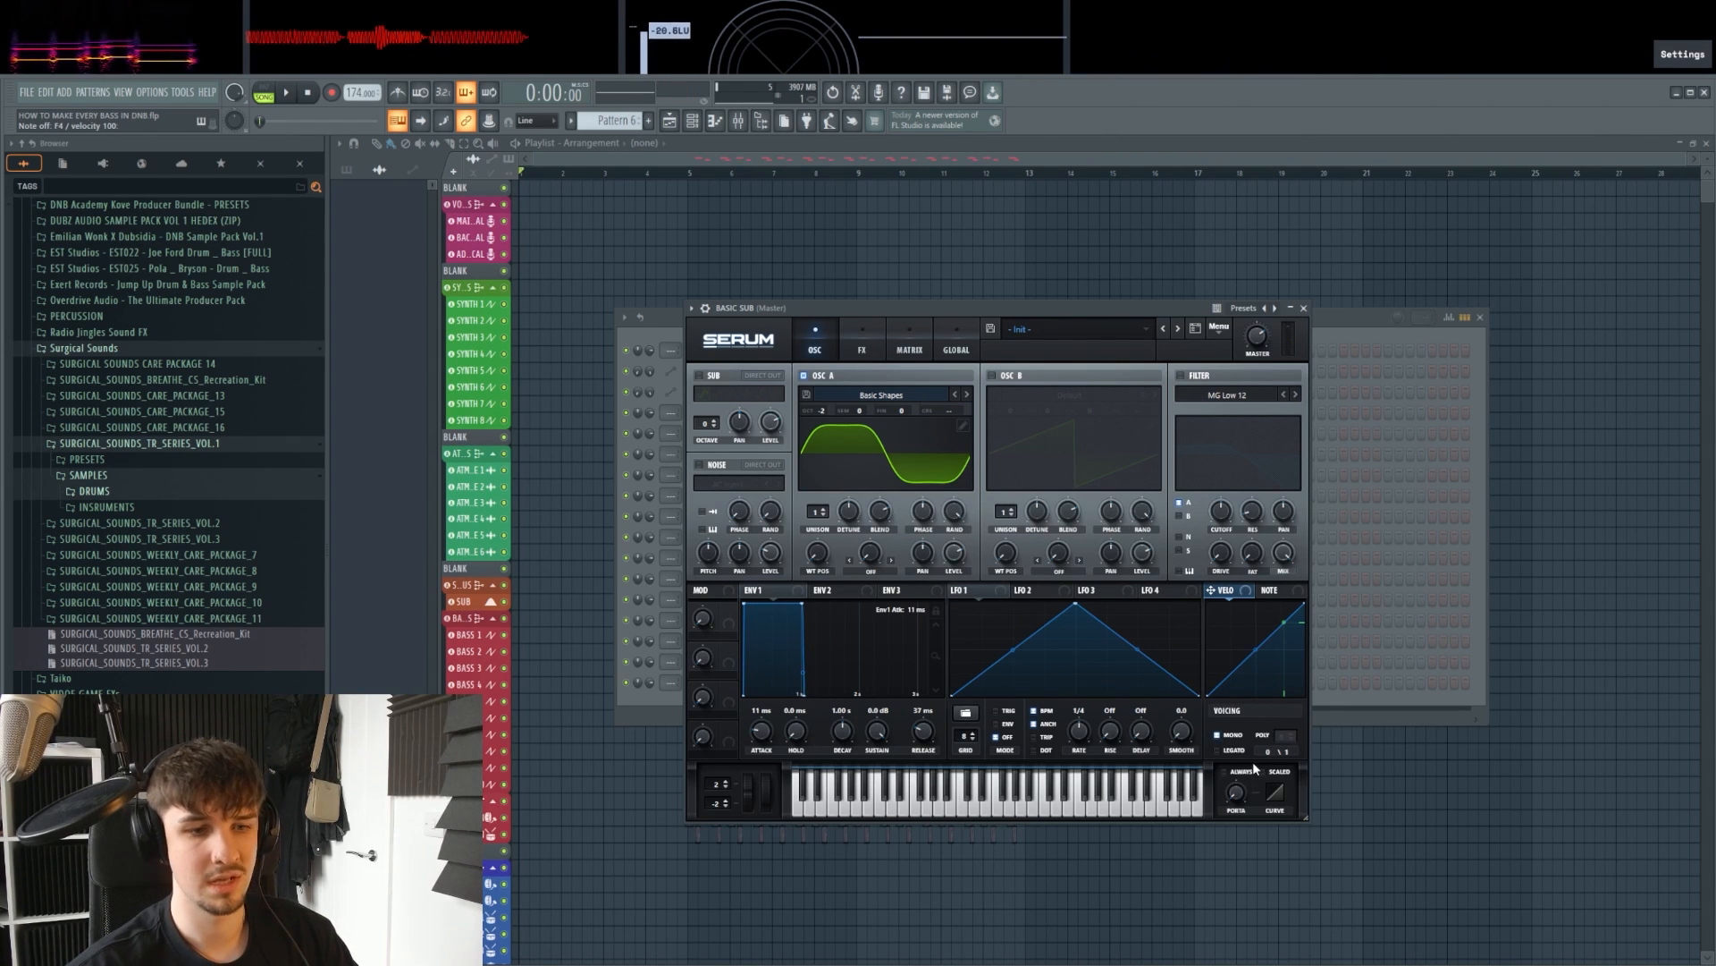
key(comma)
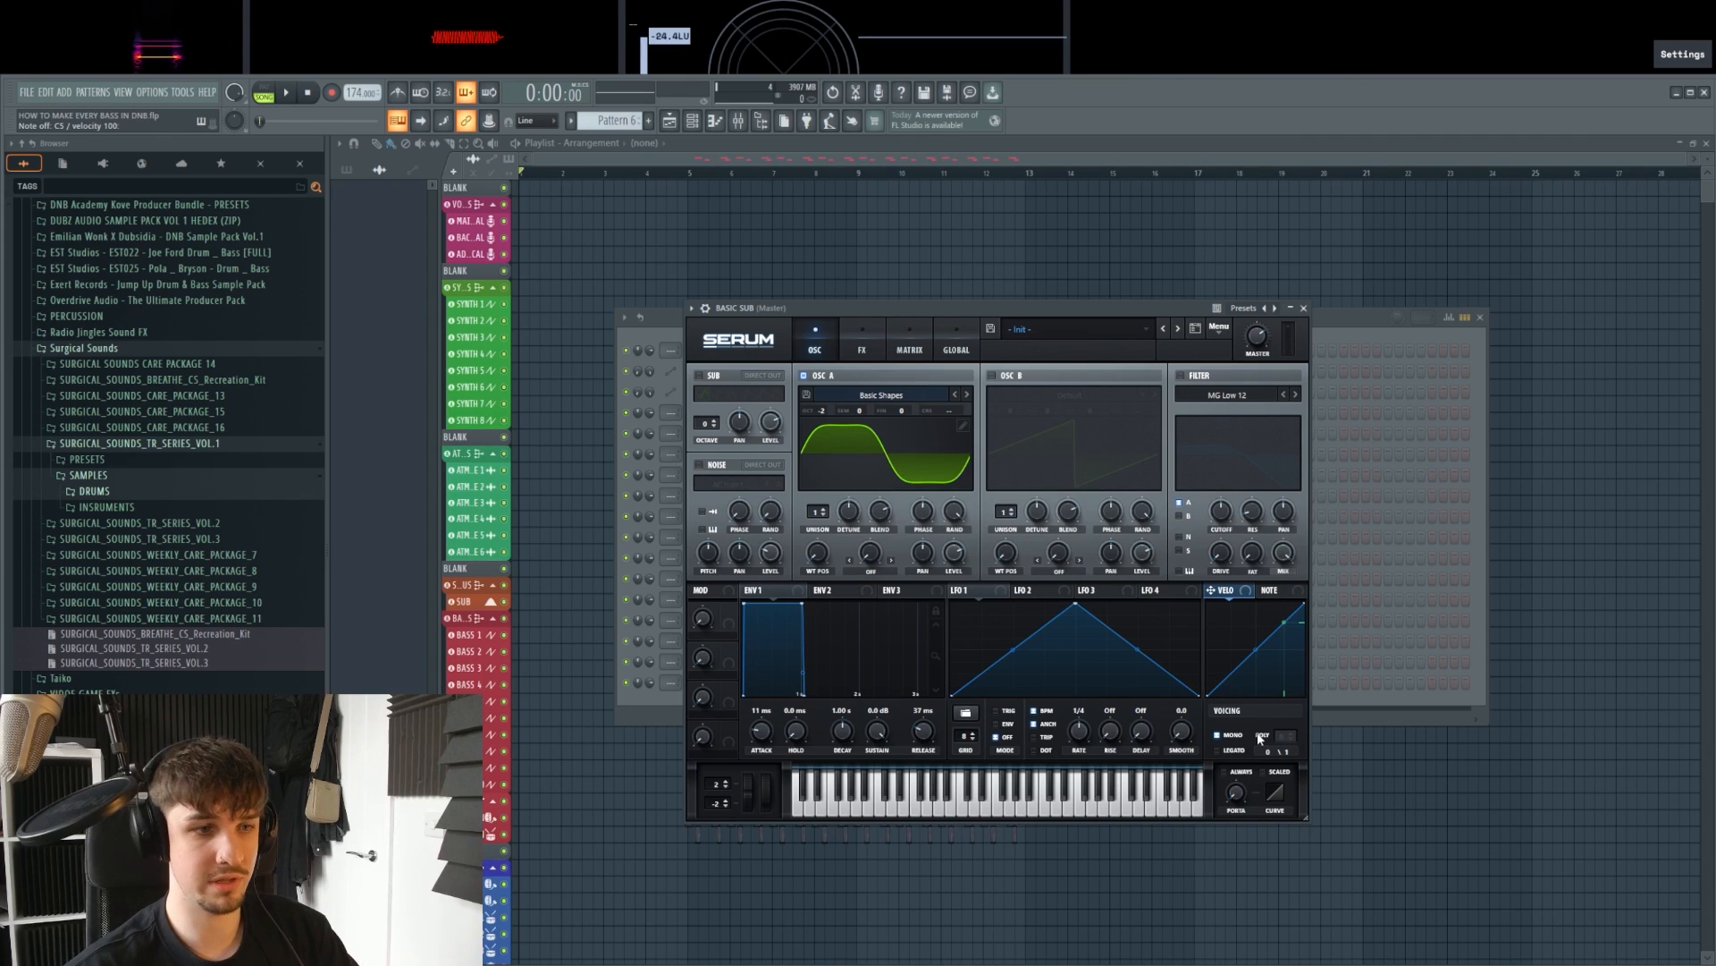
key(b)
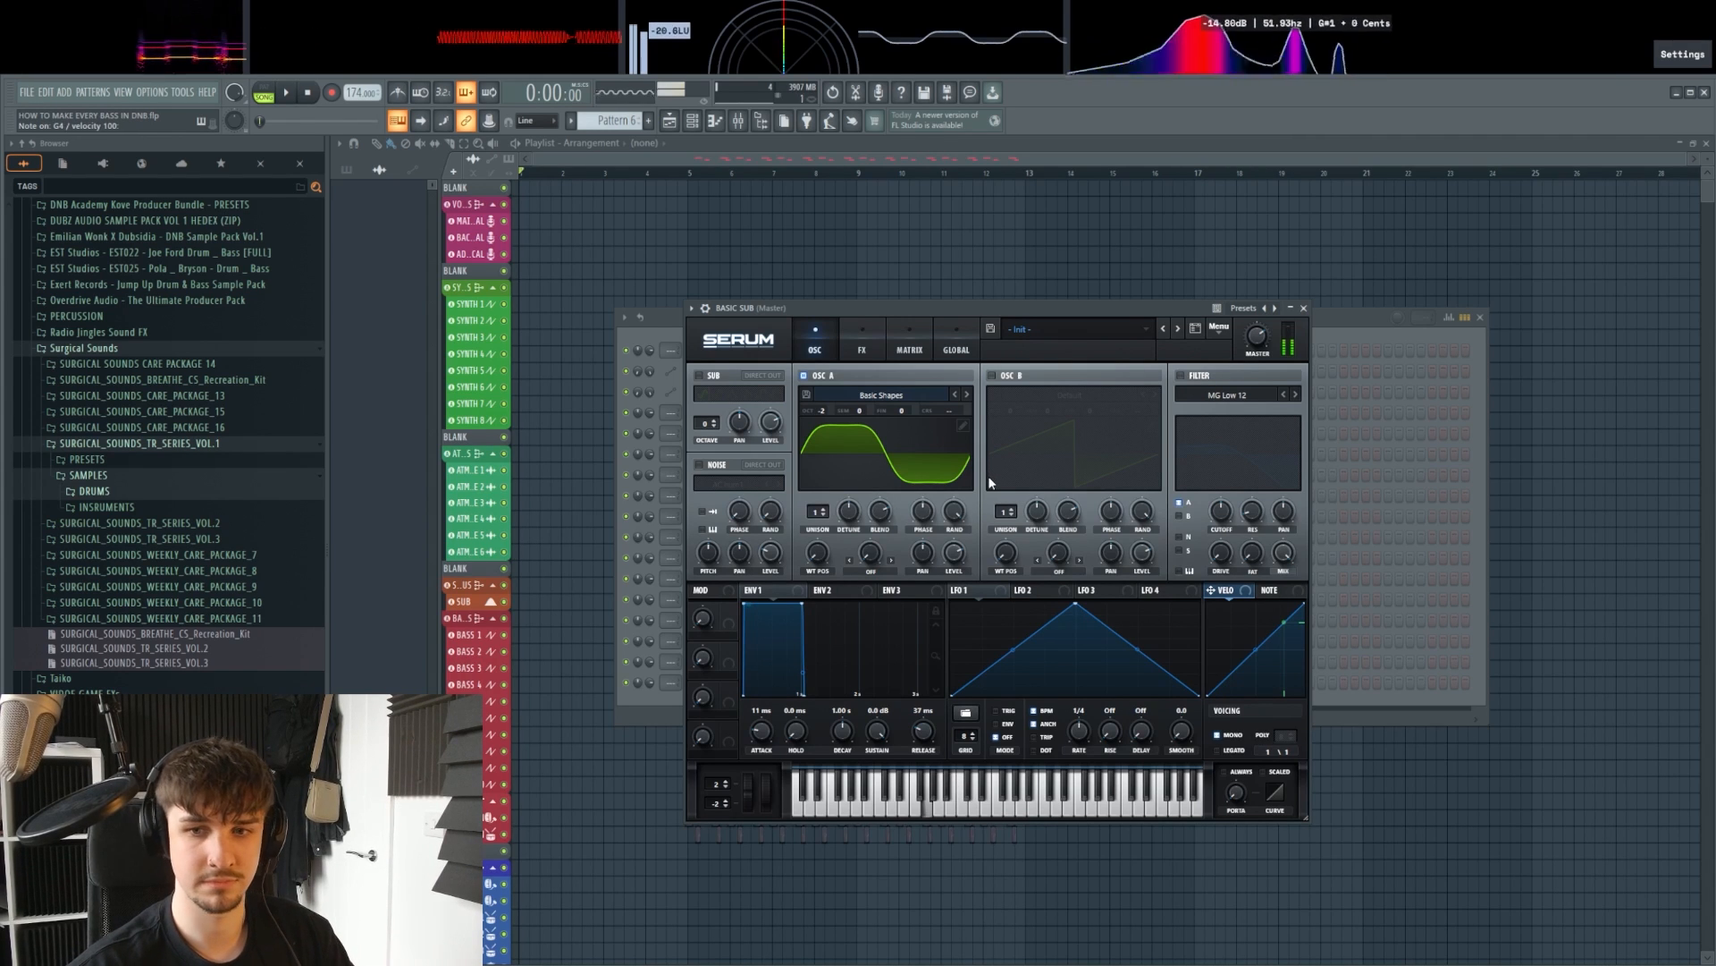
drag(1256, 308, 1309, 307)
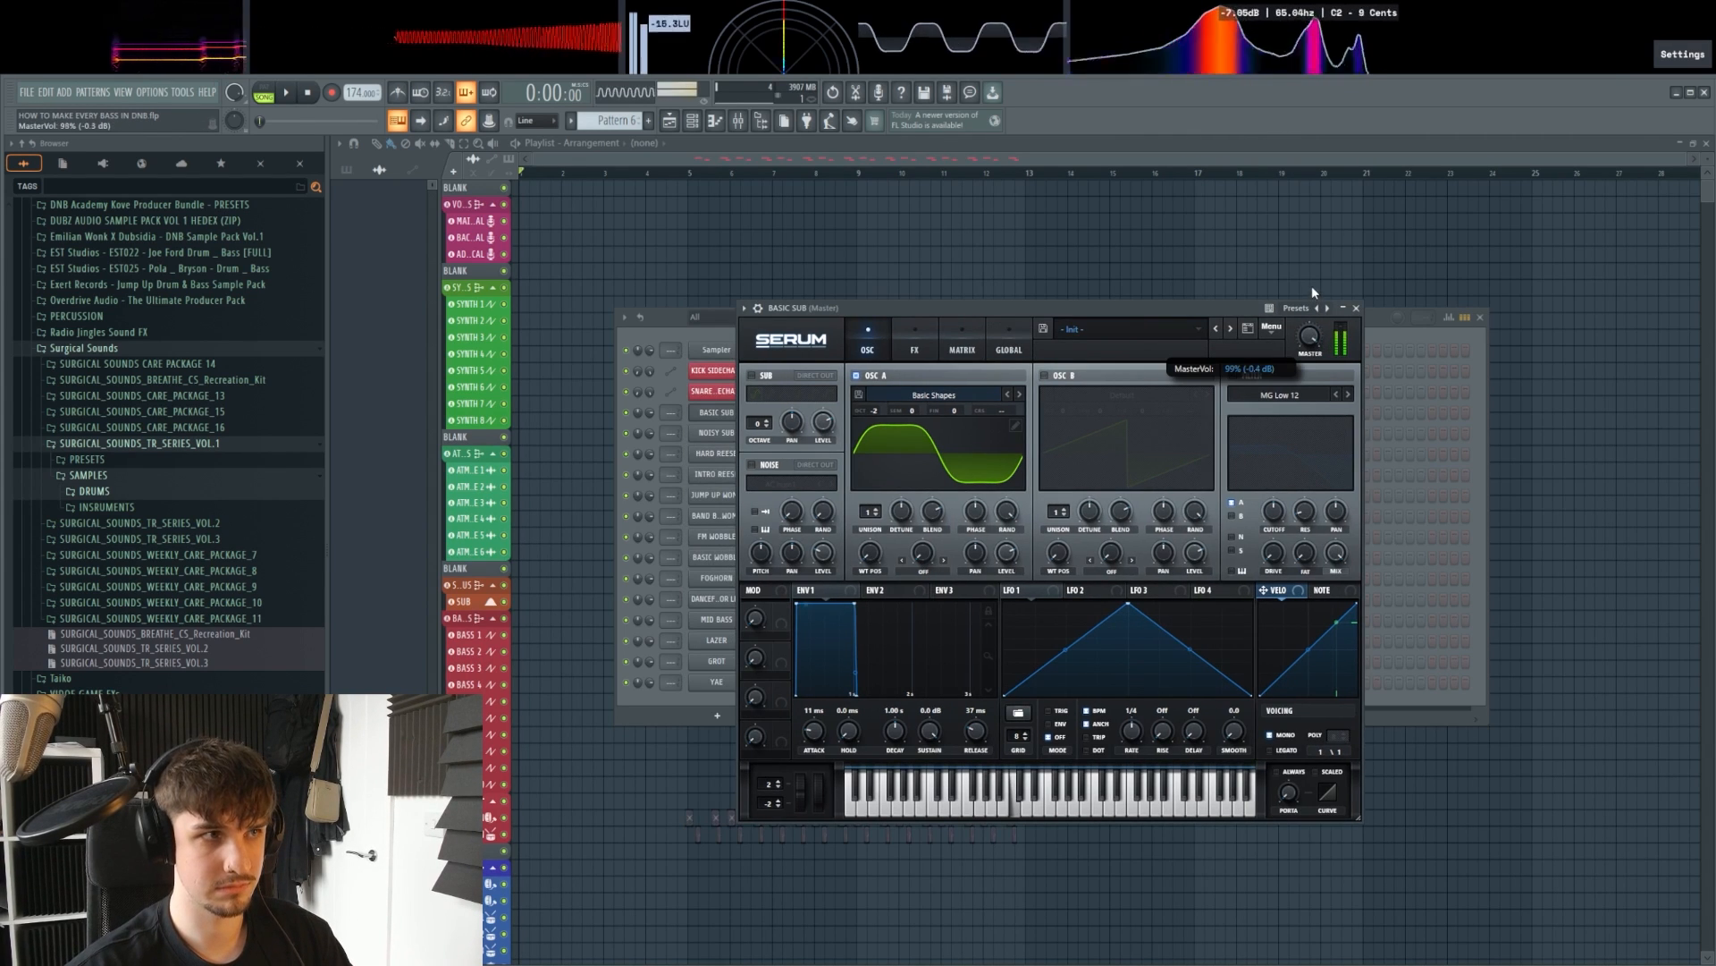
key(v)
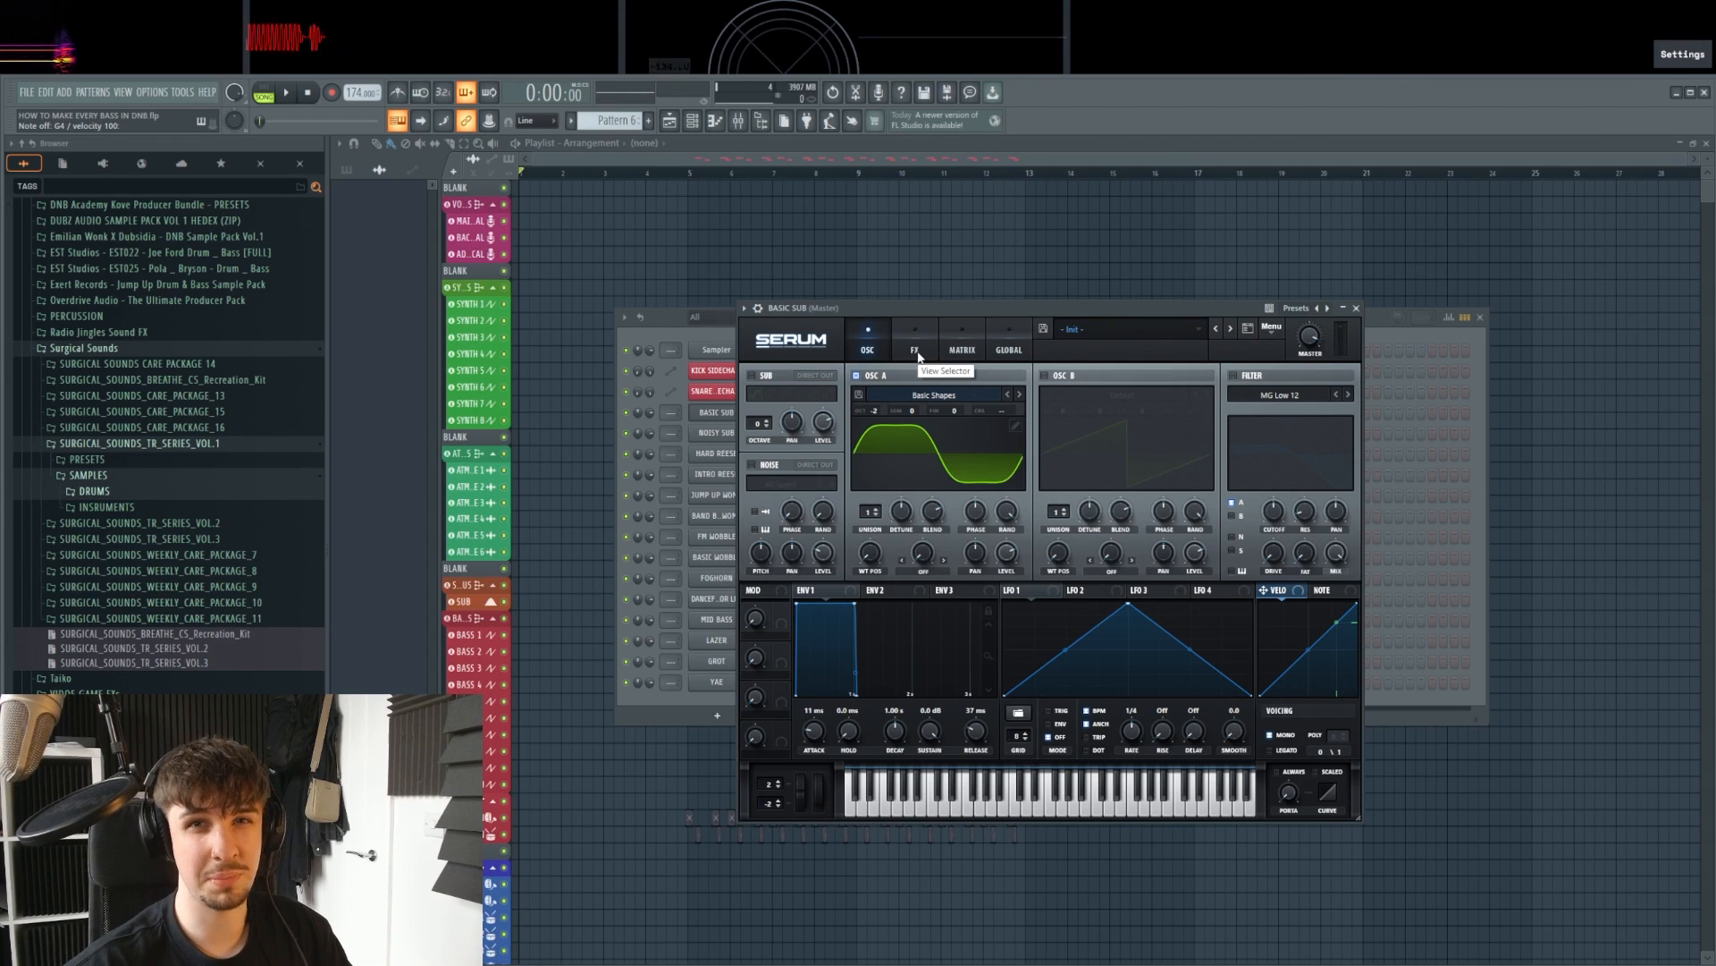
Step: Enable the MG Low 12 filter on oscillator A and increase its drive to saturate the sub
click(1261, 382)
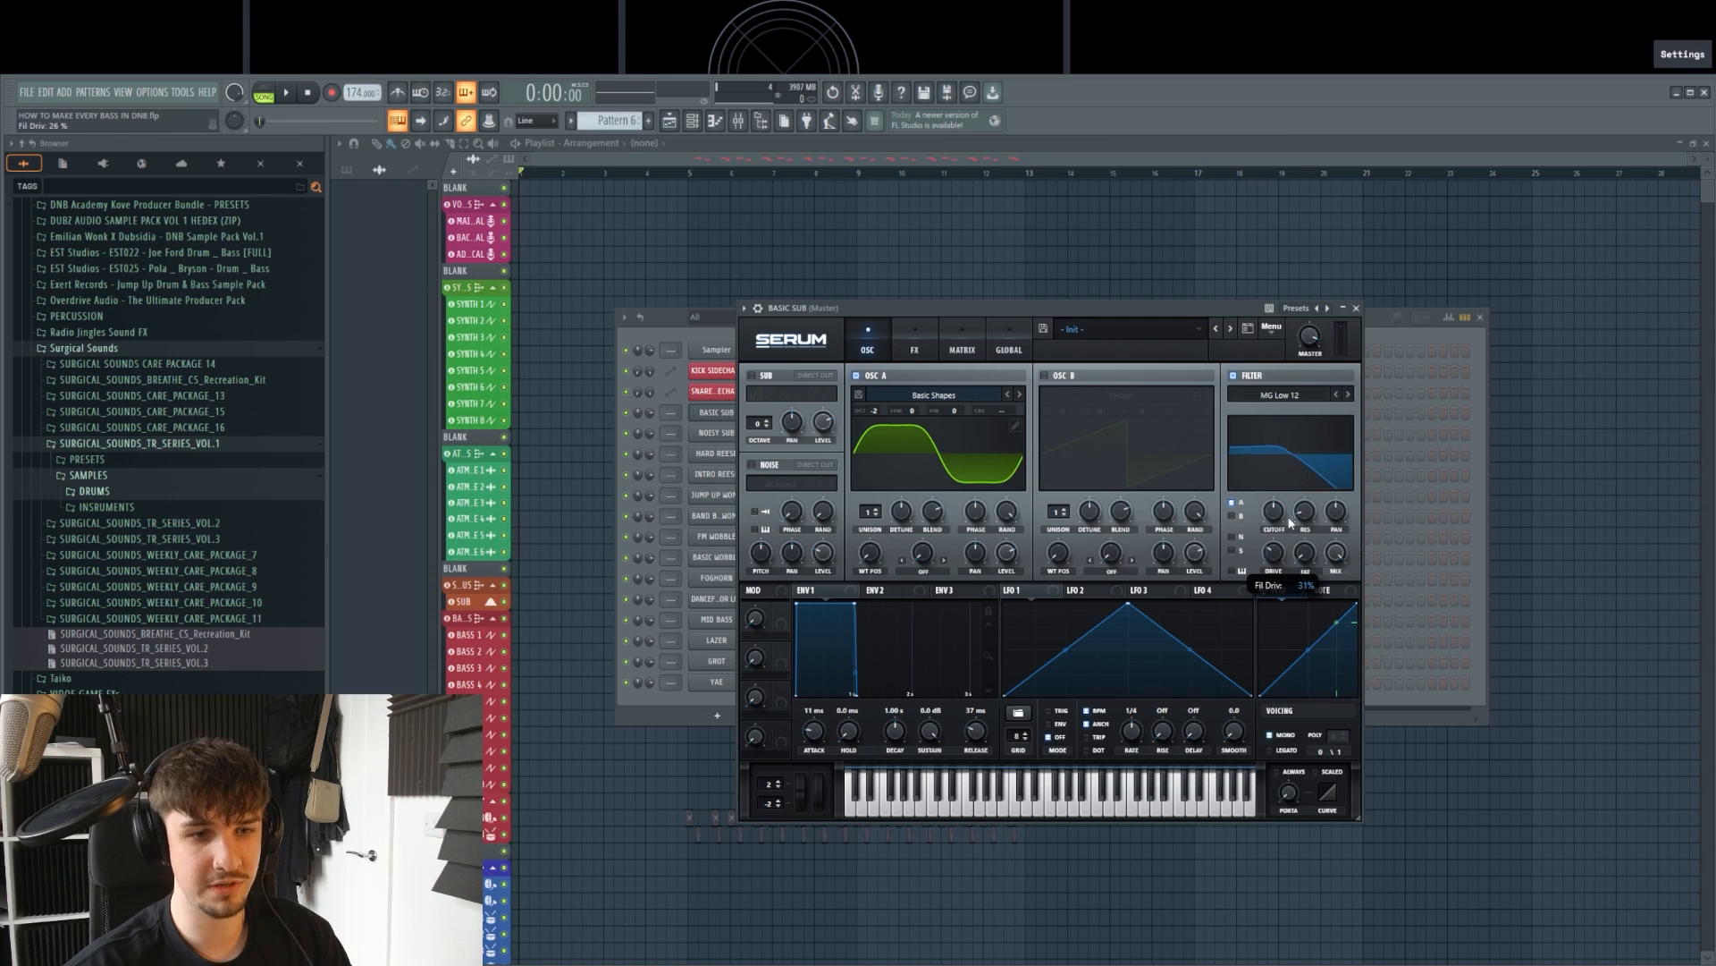
drag(1280, 554, 1269, 469)
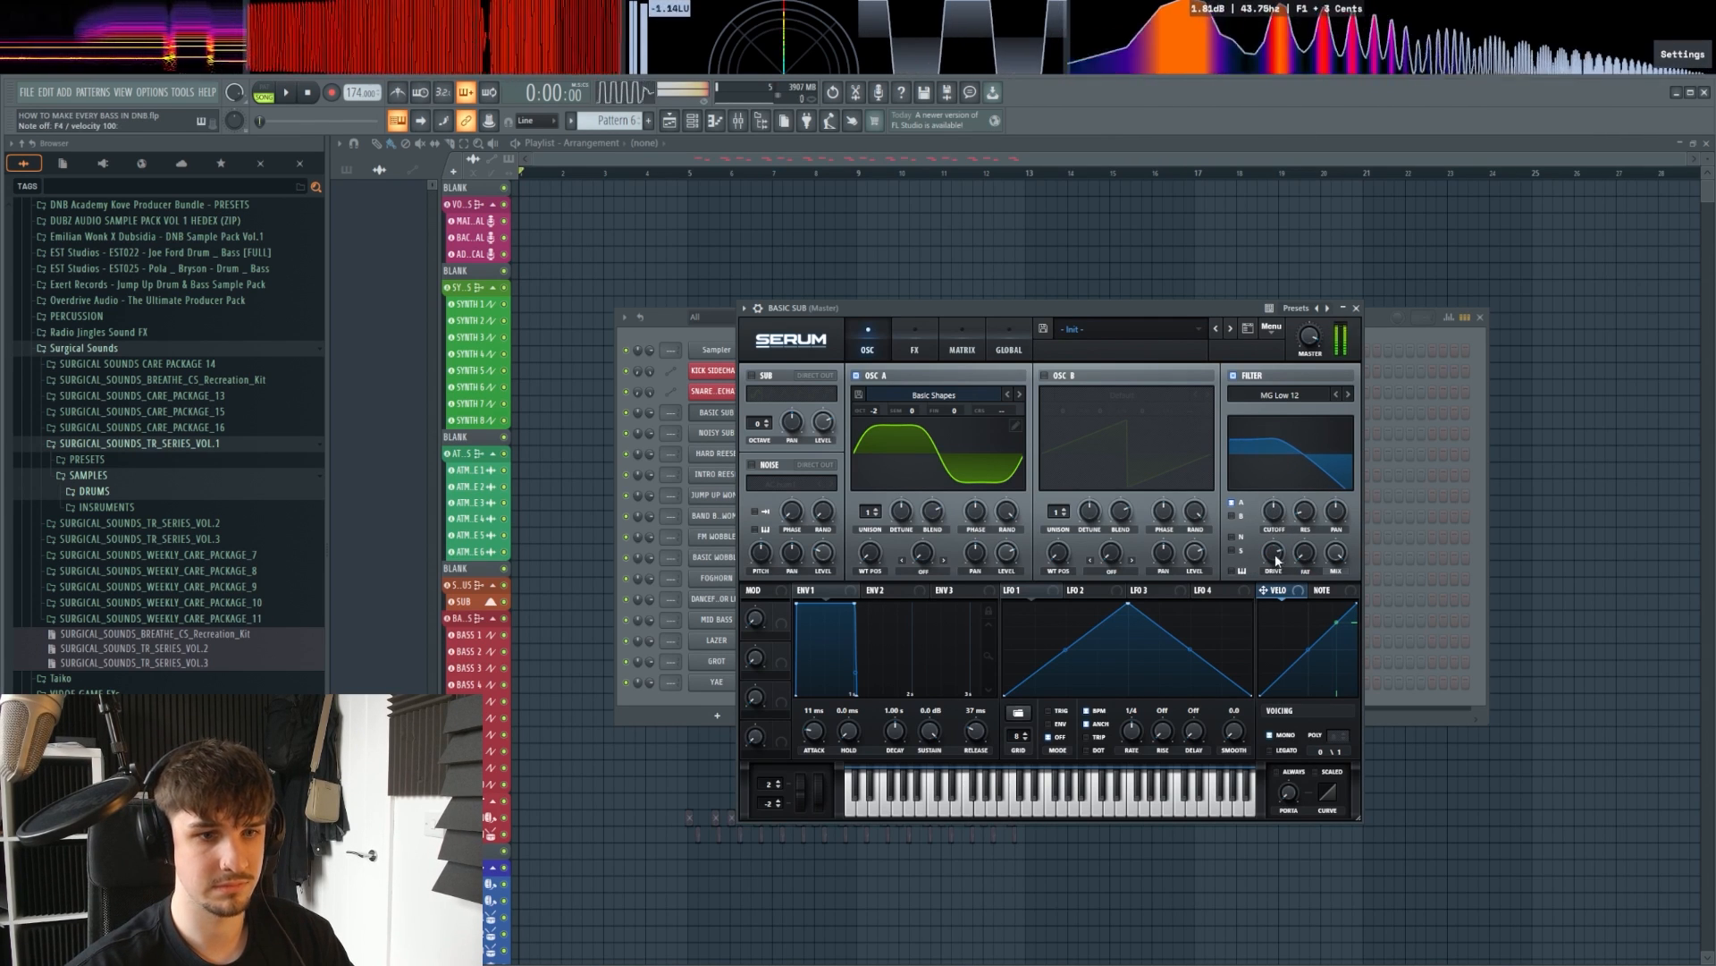
drag(997, 313, 1037, 310)
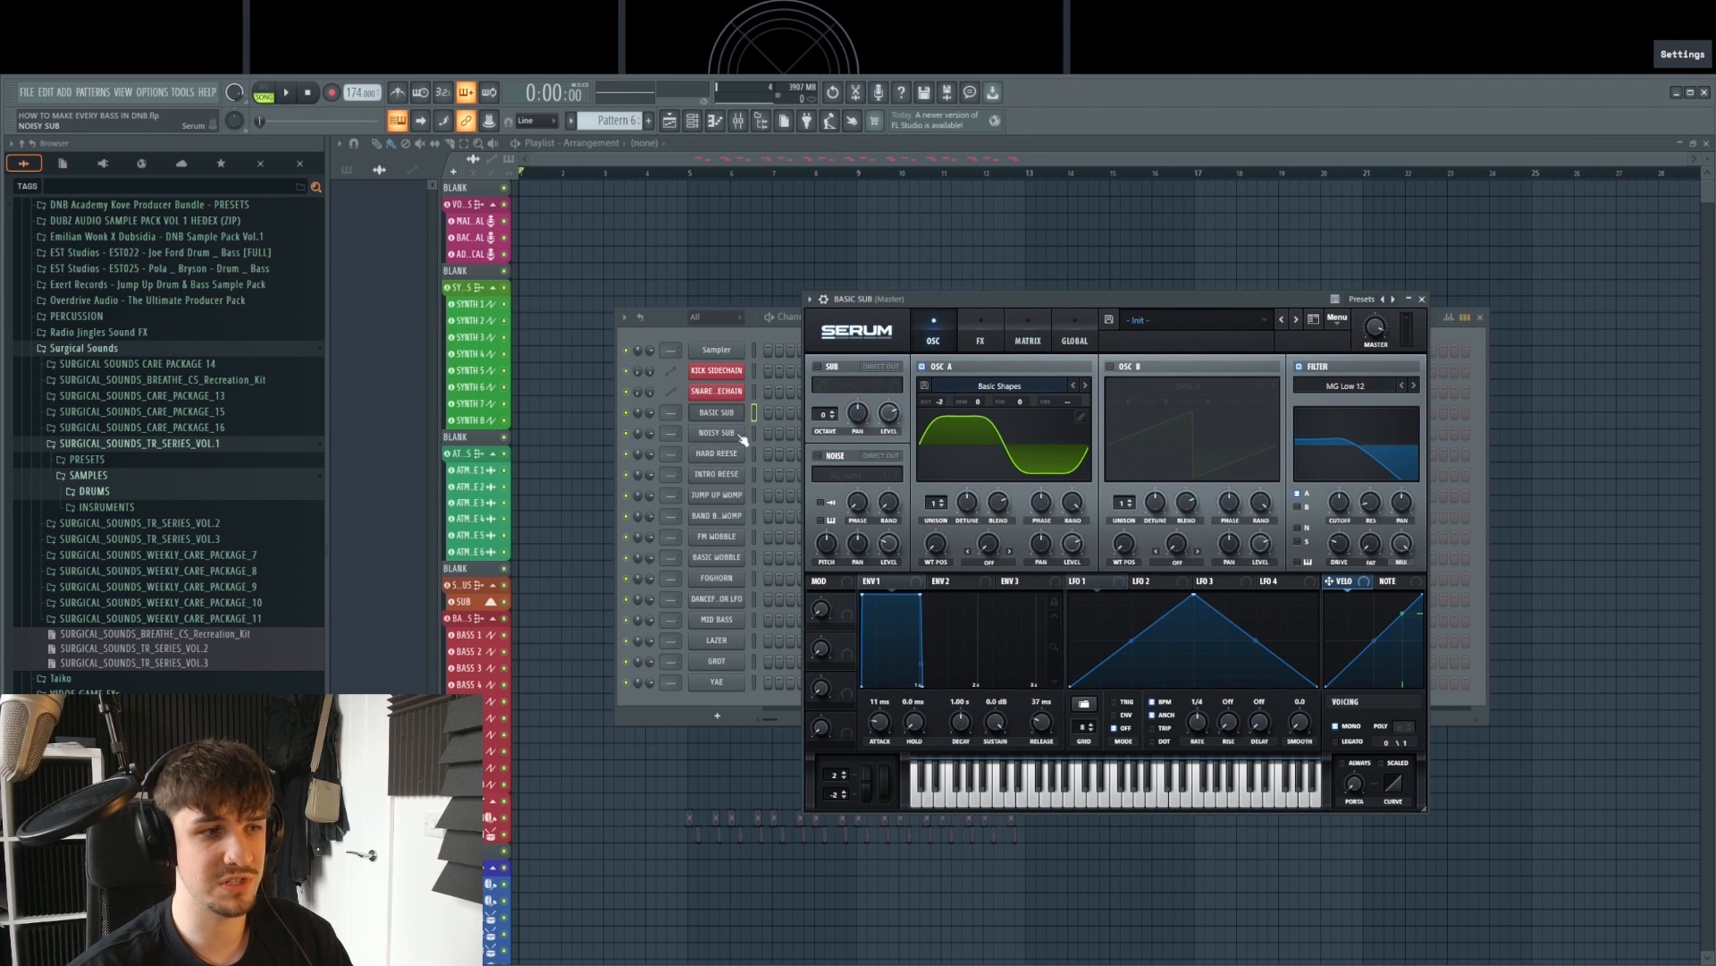
click(743, 439)
drag(1289, 308, 967, 306)
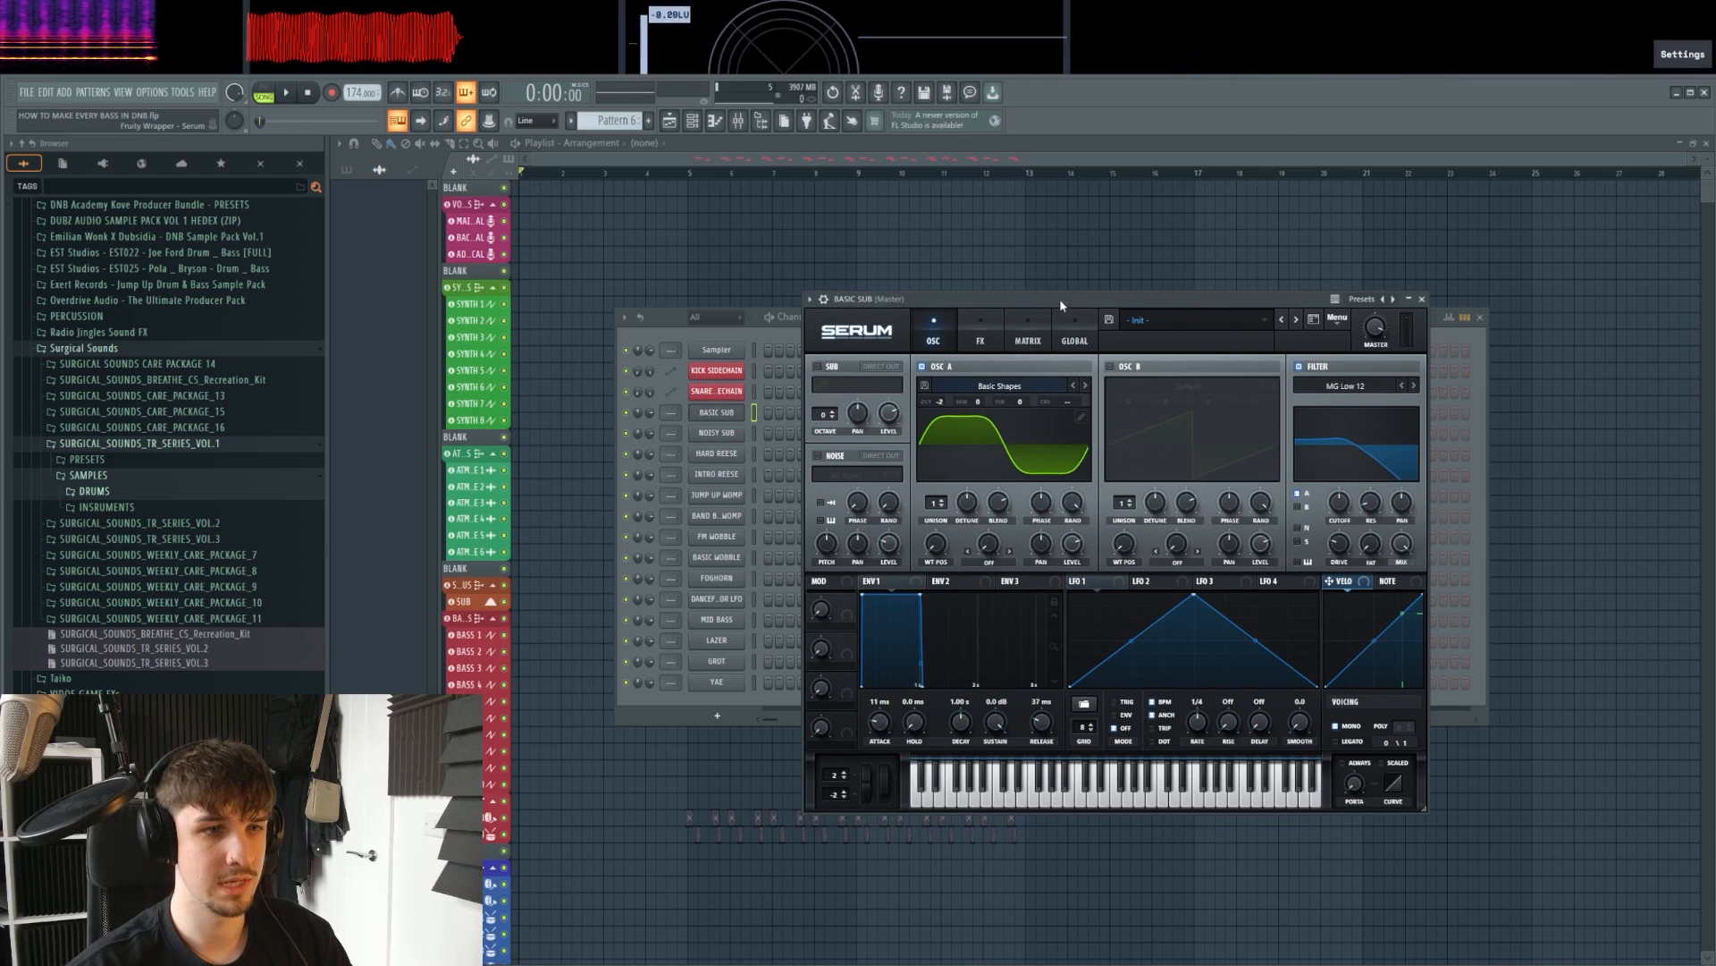
drag(1061, 305, 1050, 299)
Step: Enable the noise oscillator at 0% level and modulate its level with LFO 1 in trigger mode, amount about 39 and rate 1/8
click(807, 450)
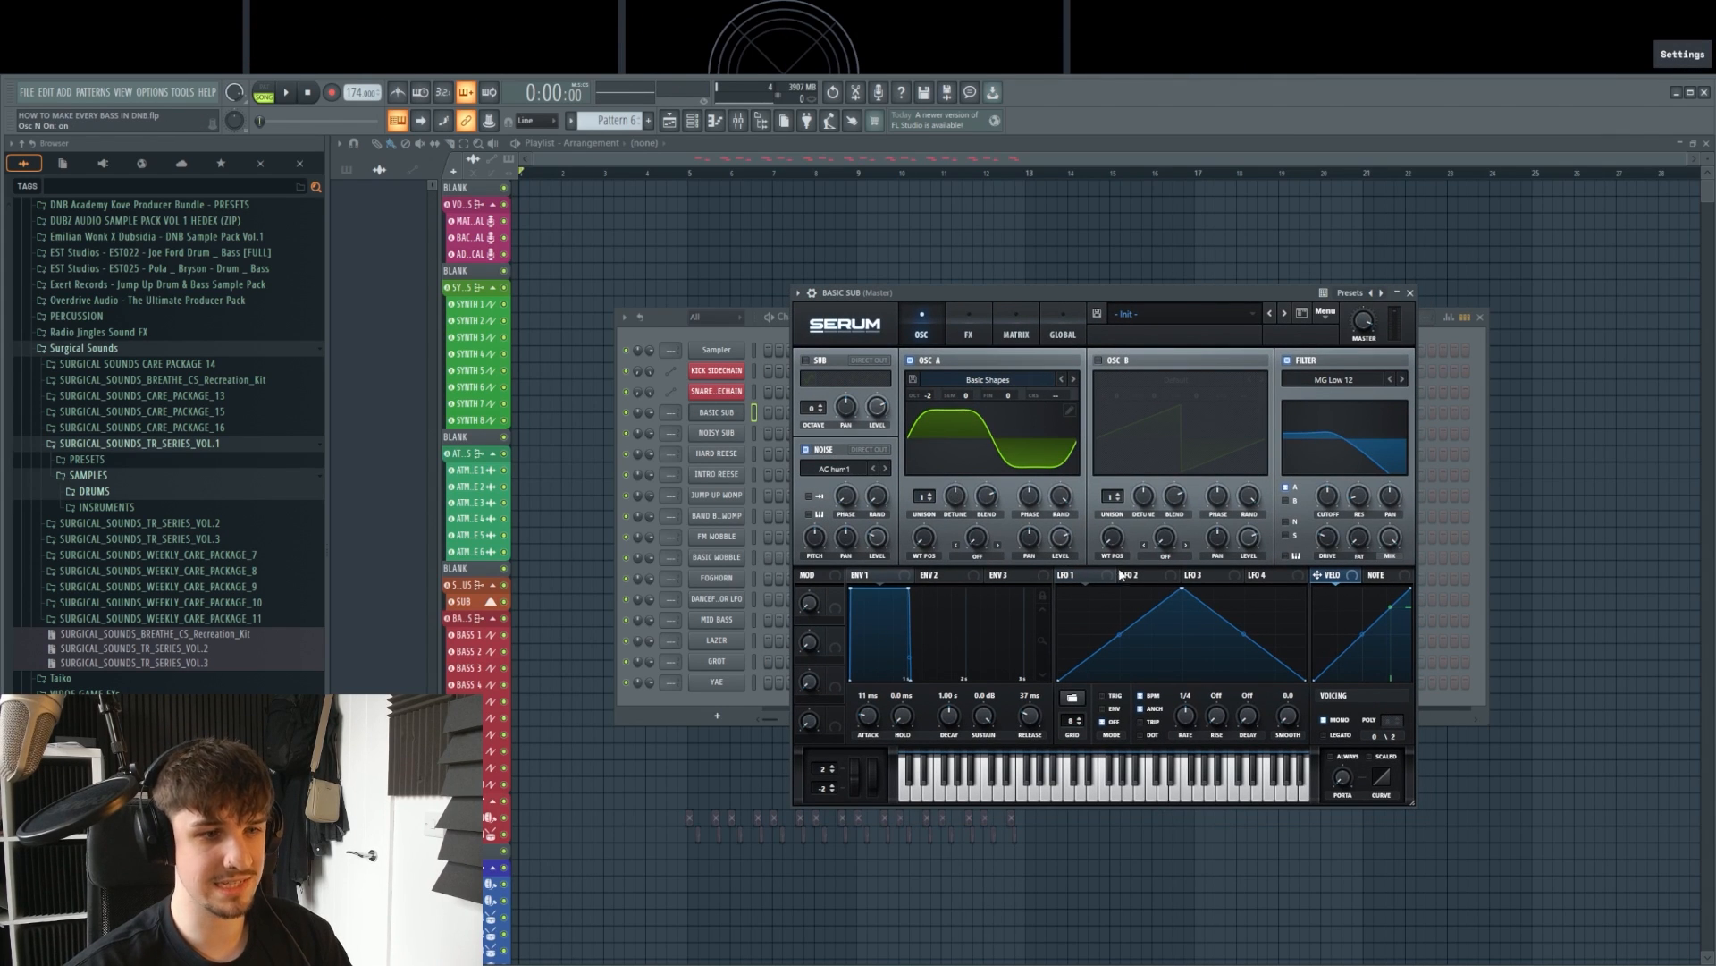
drag(872, 539, 875, 539)
drag(875, 539, 897, 629)
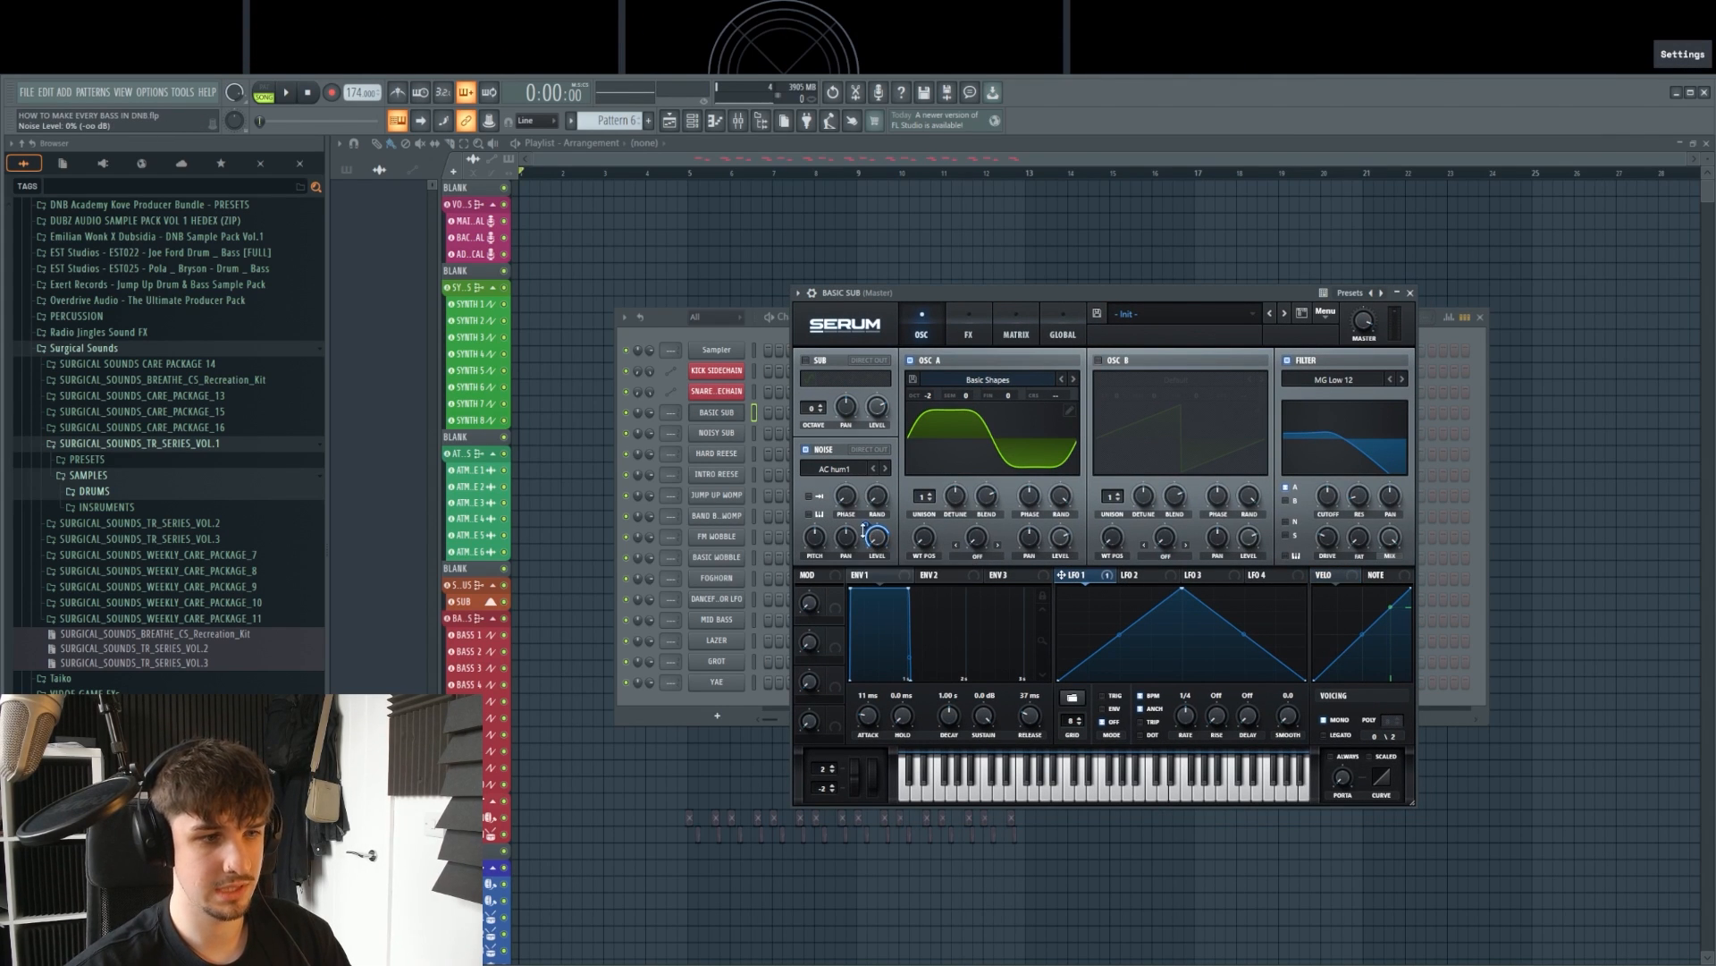
drag(866, 525, 863, 540)
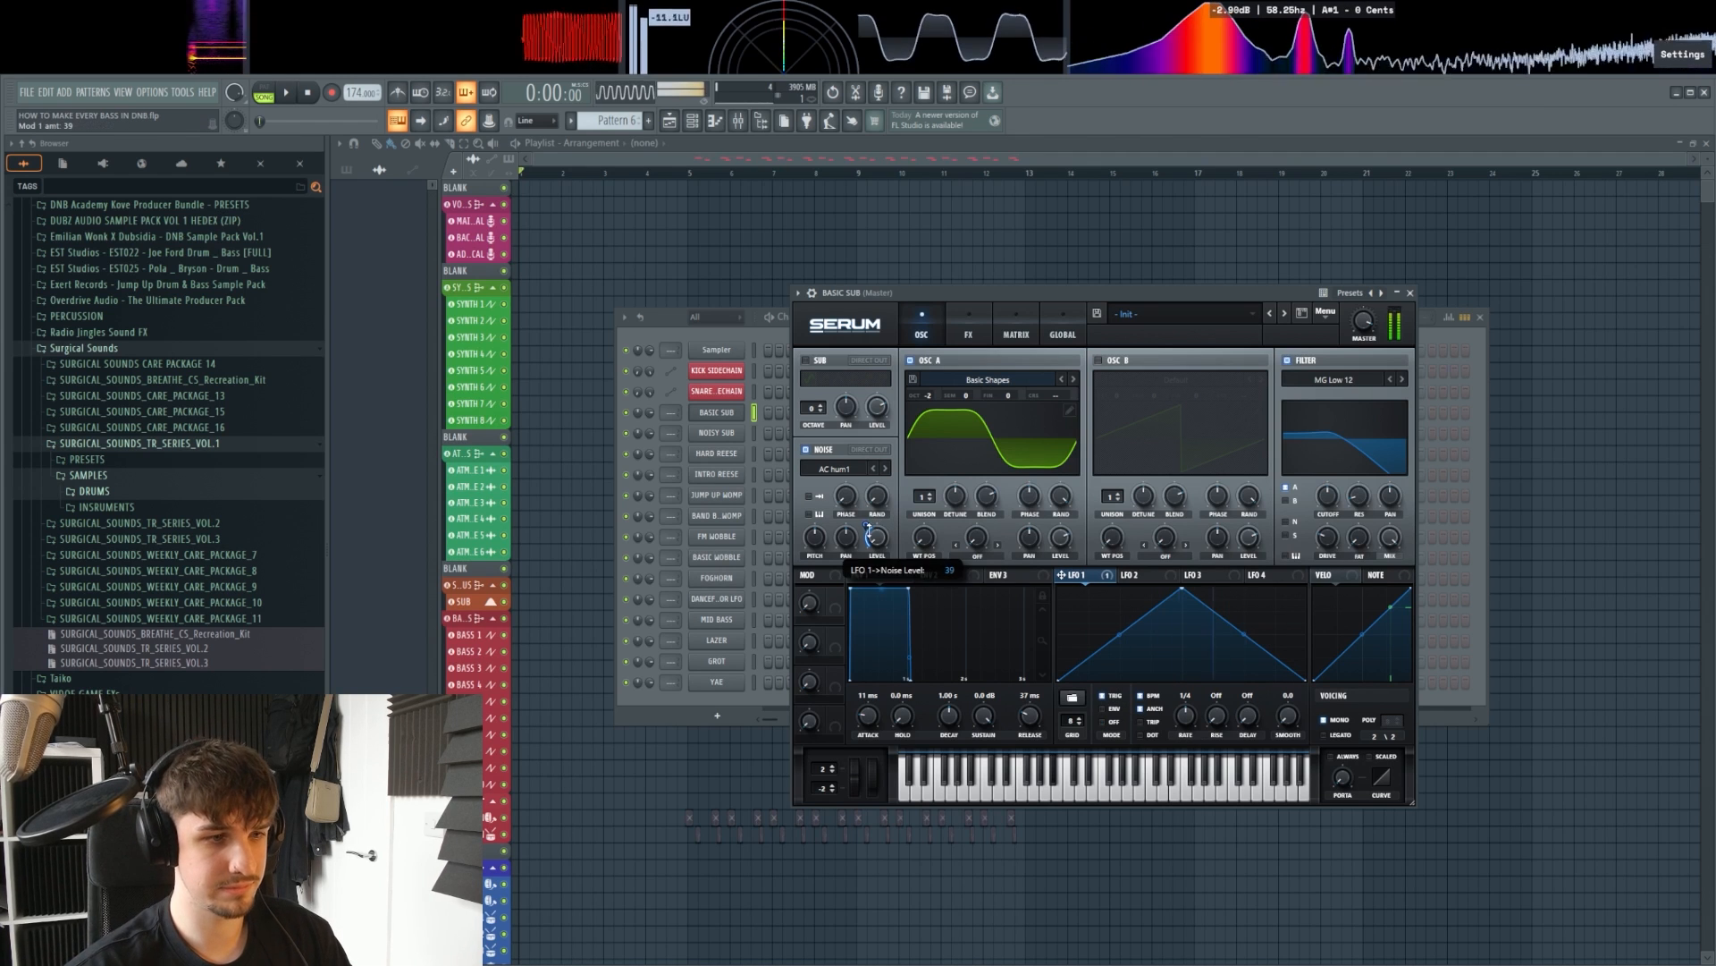
drag(1186, 707, 1188, 713)
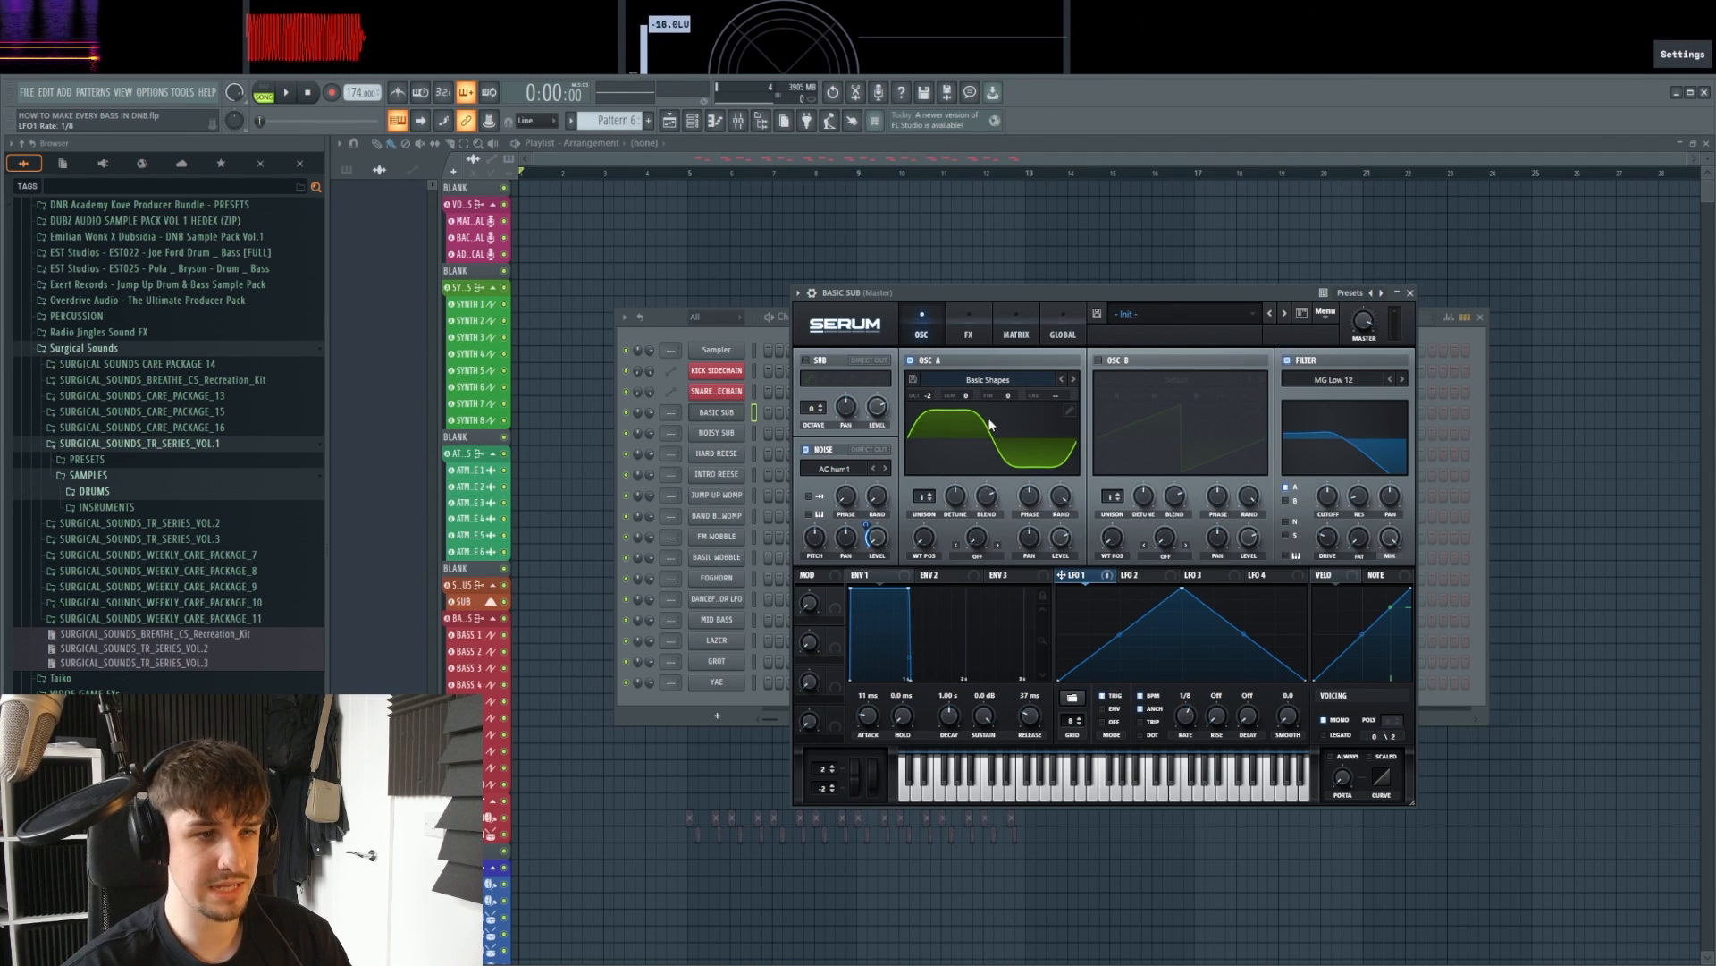
Step: Add a Tube distortion effect with about 52% drive and modulate the drive with LFO 1 by about 50
click(969, 326)
click(810, 383)
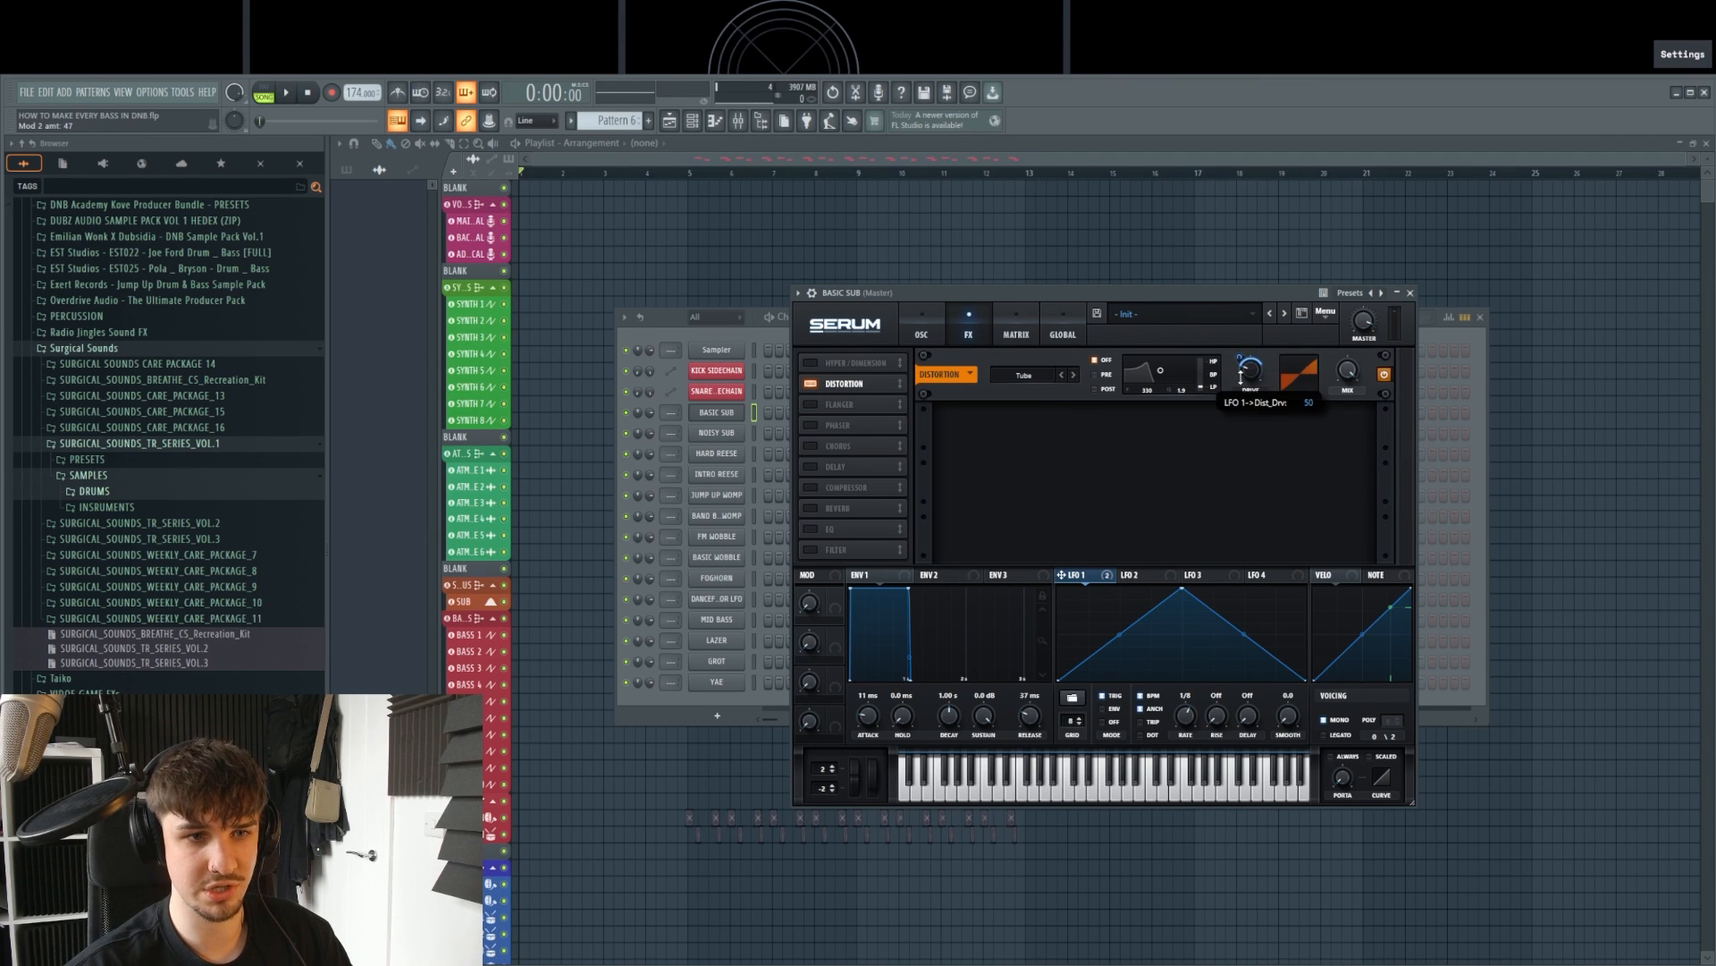
drag(1245, 356, 1251, 361)
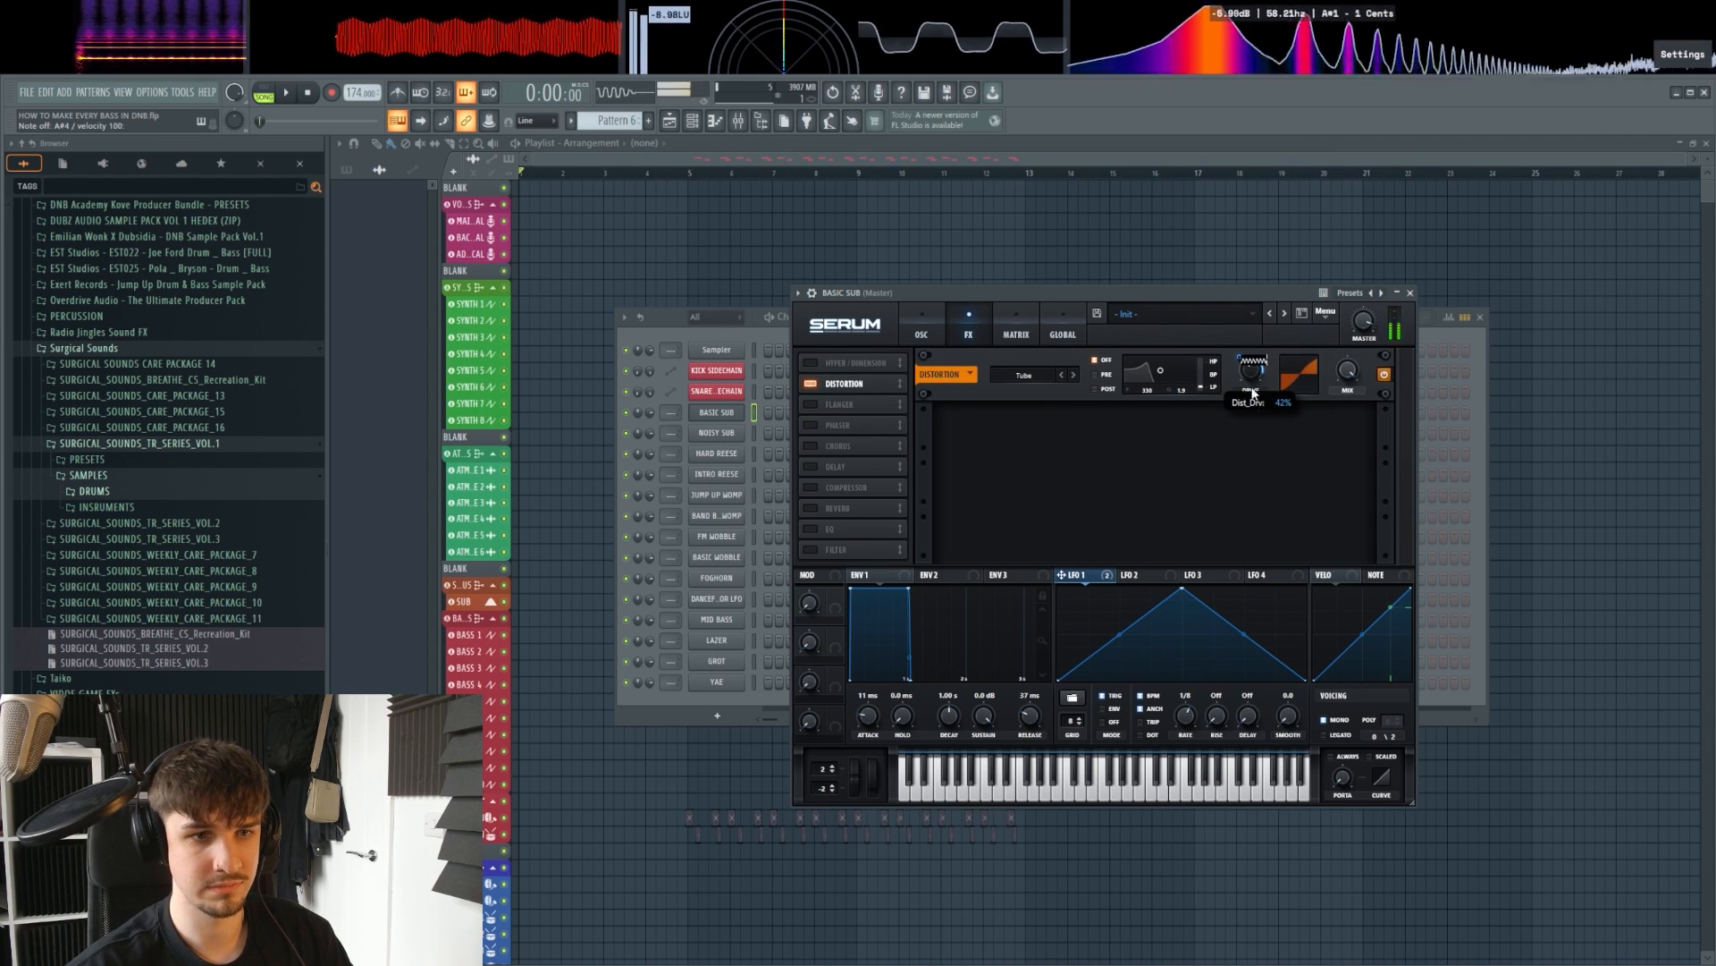
drag(1236, 293, 1217, 288)
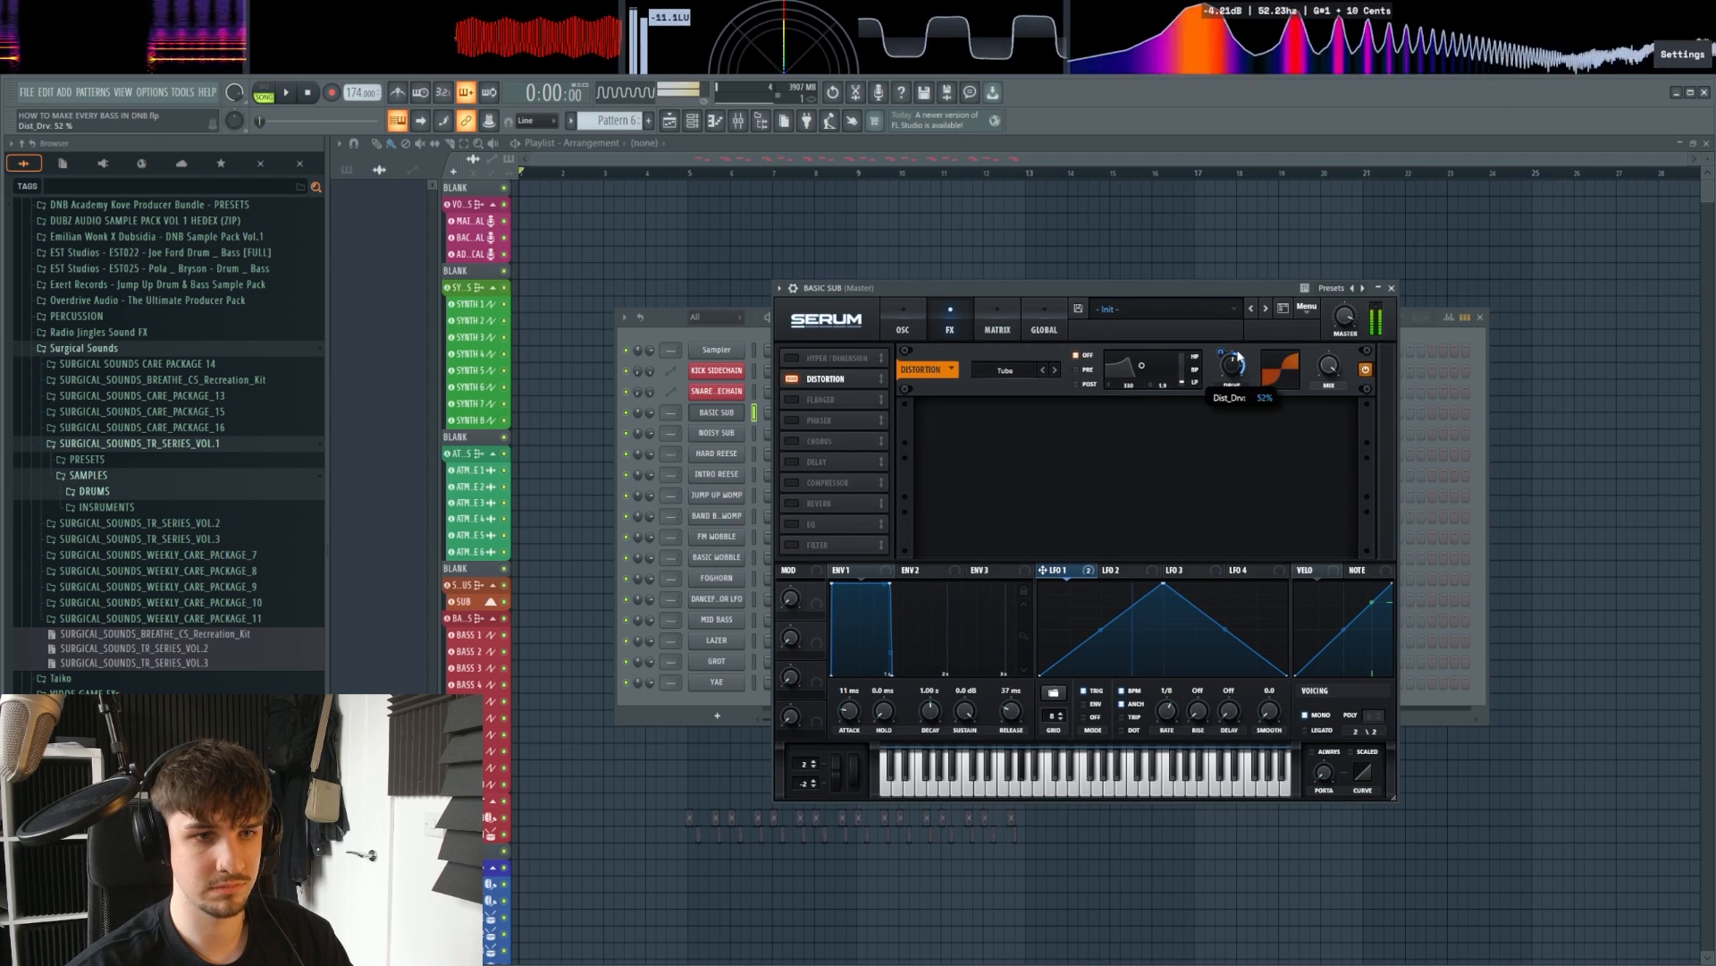
Step: Raise LFO 1's modulation amount on the noise oscillator's level to 52
click(903, 324)
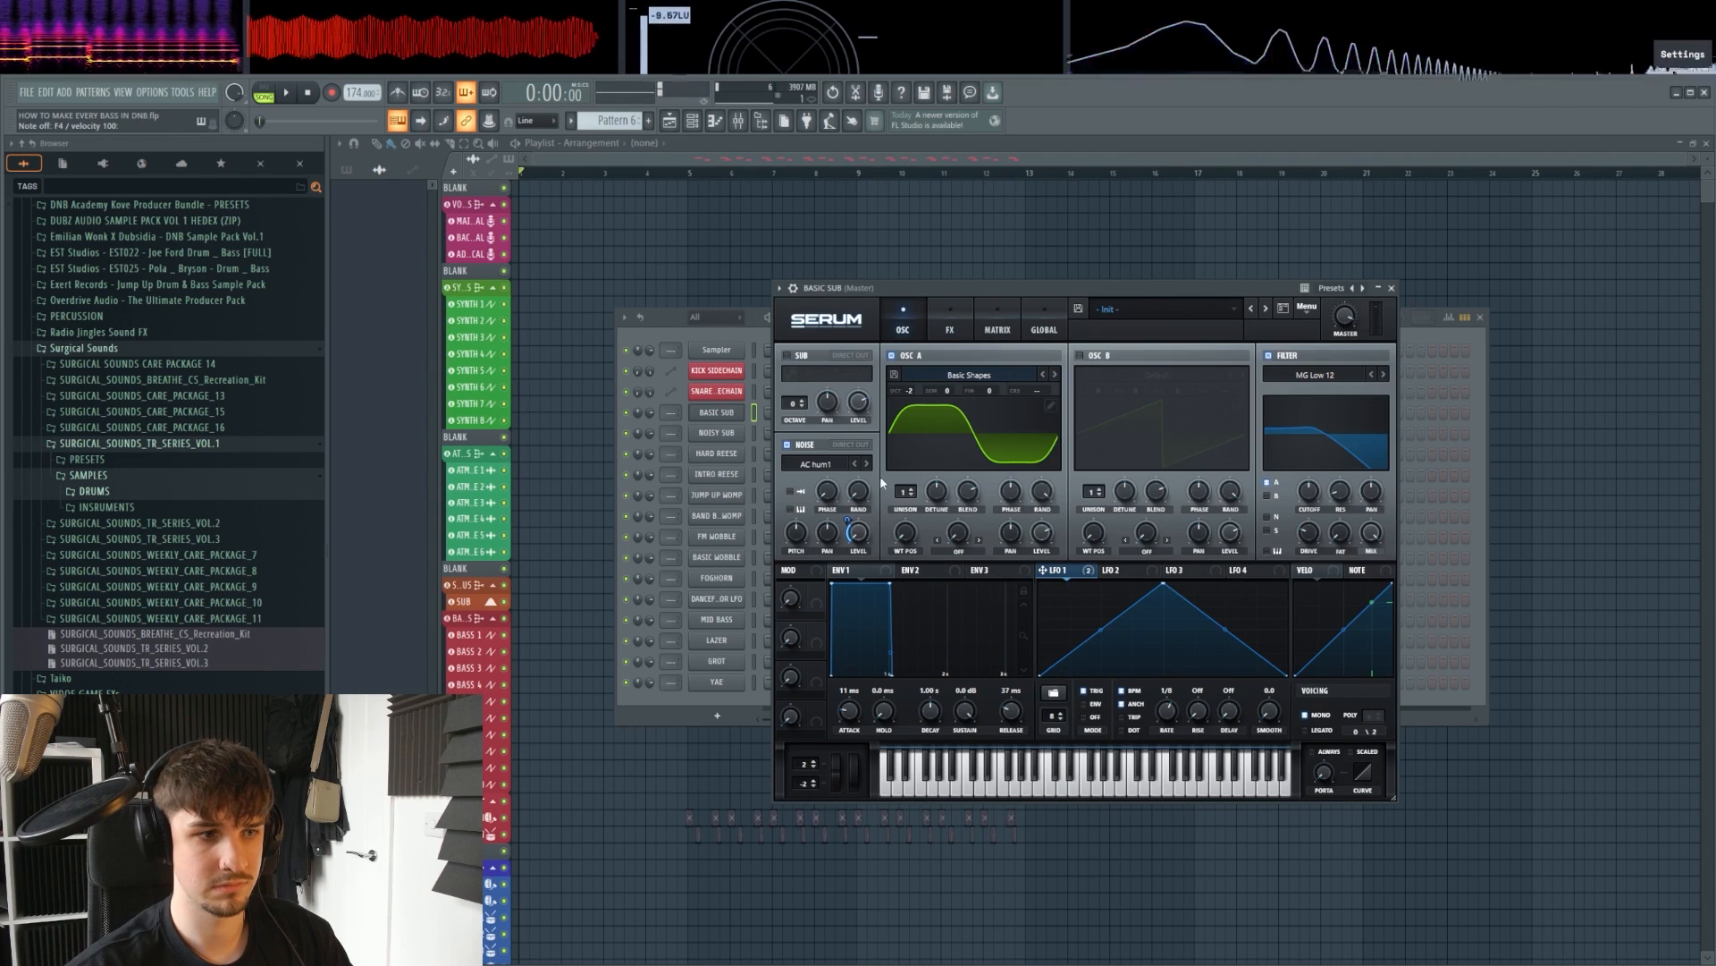
drag(849, 534, 892, 510)
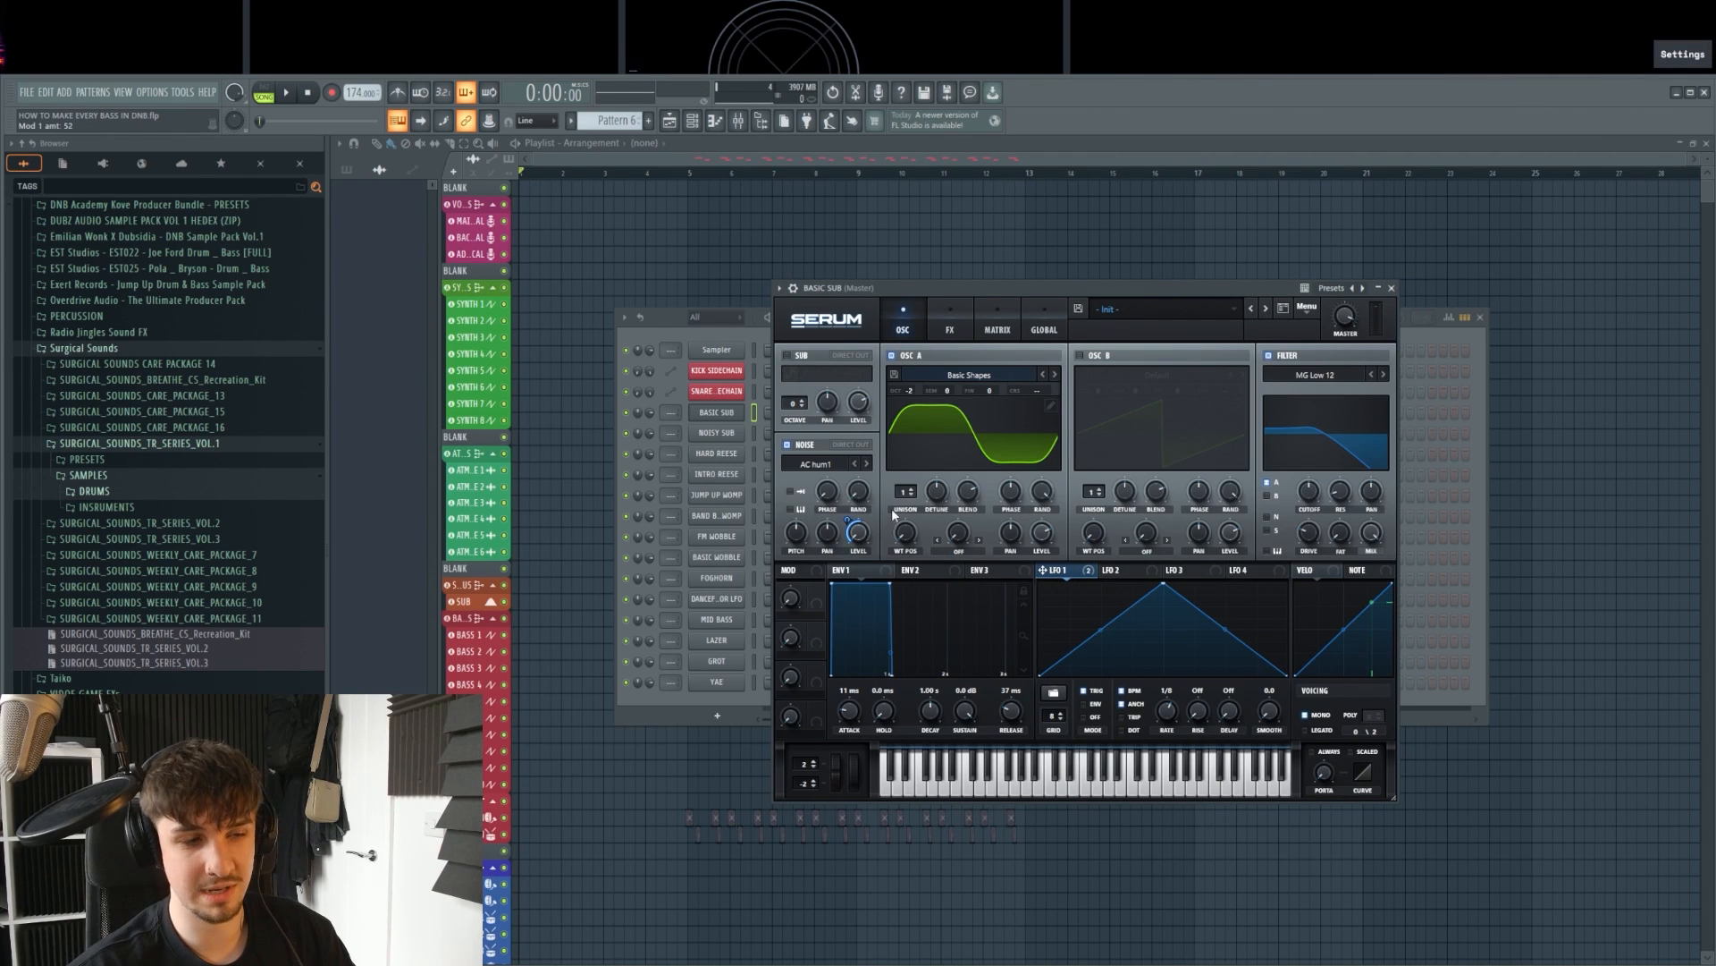
Step: Load the ARP white sample from the Analog category into the noise oscillator and compare it with the neighbouring noise samples
click(815, 464)
mouse_move(885, 496)
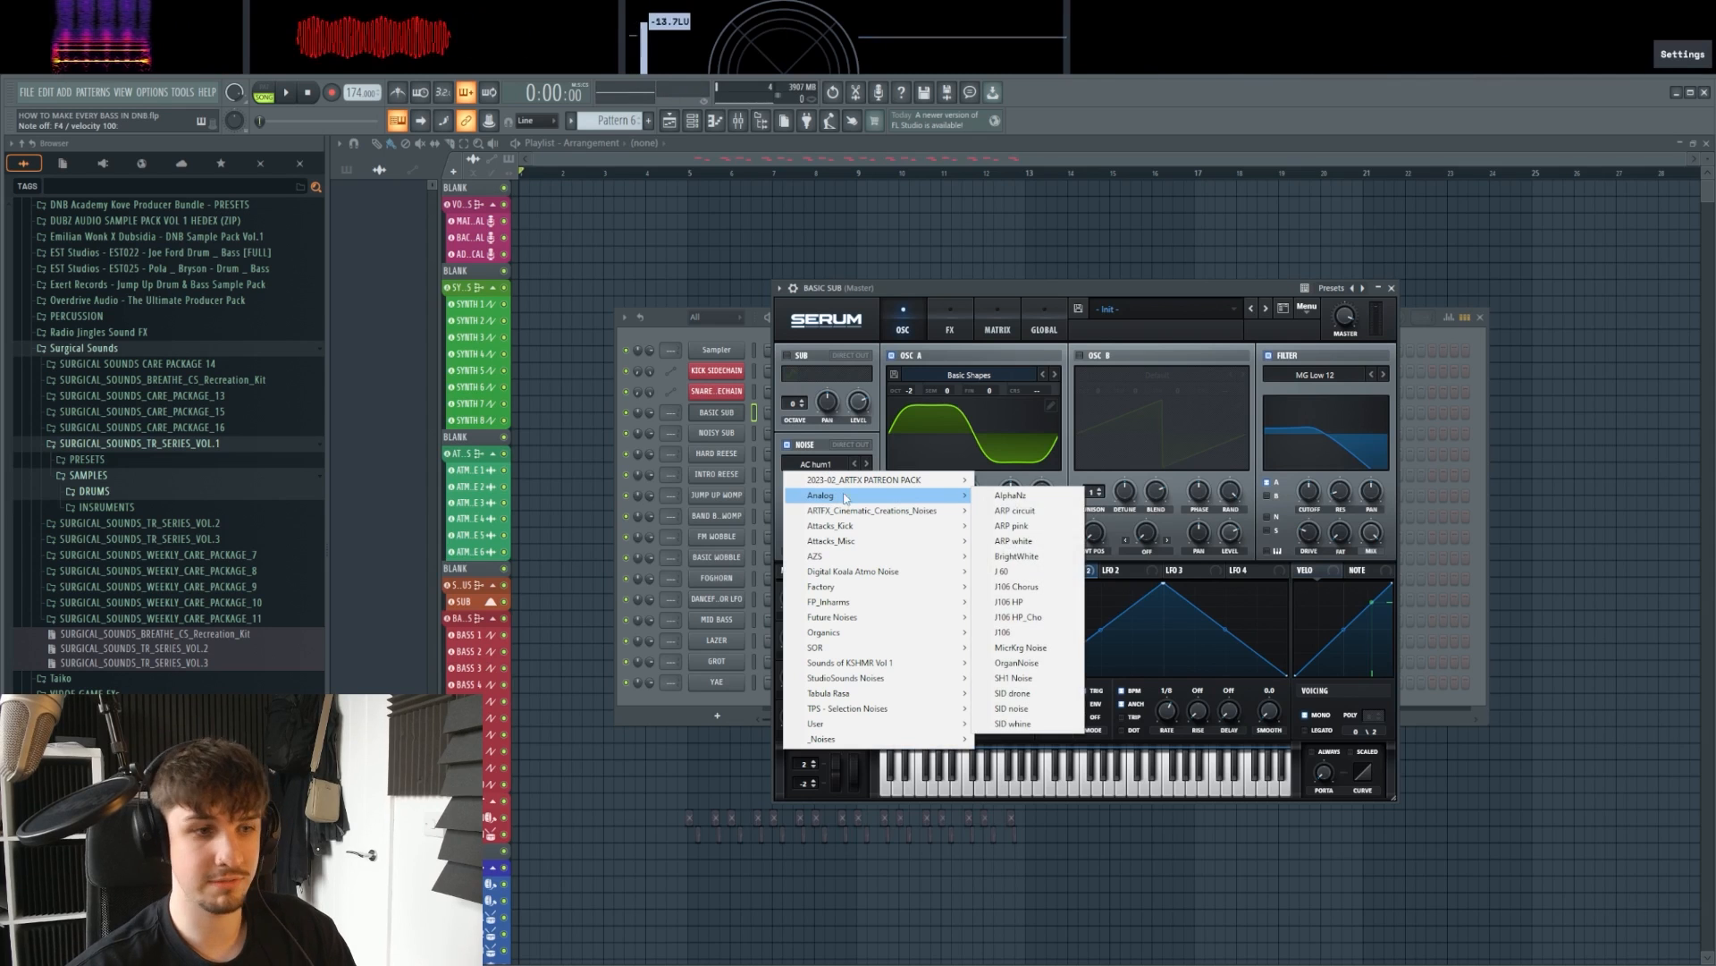
click(1030, 541)
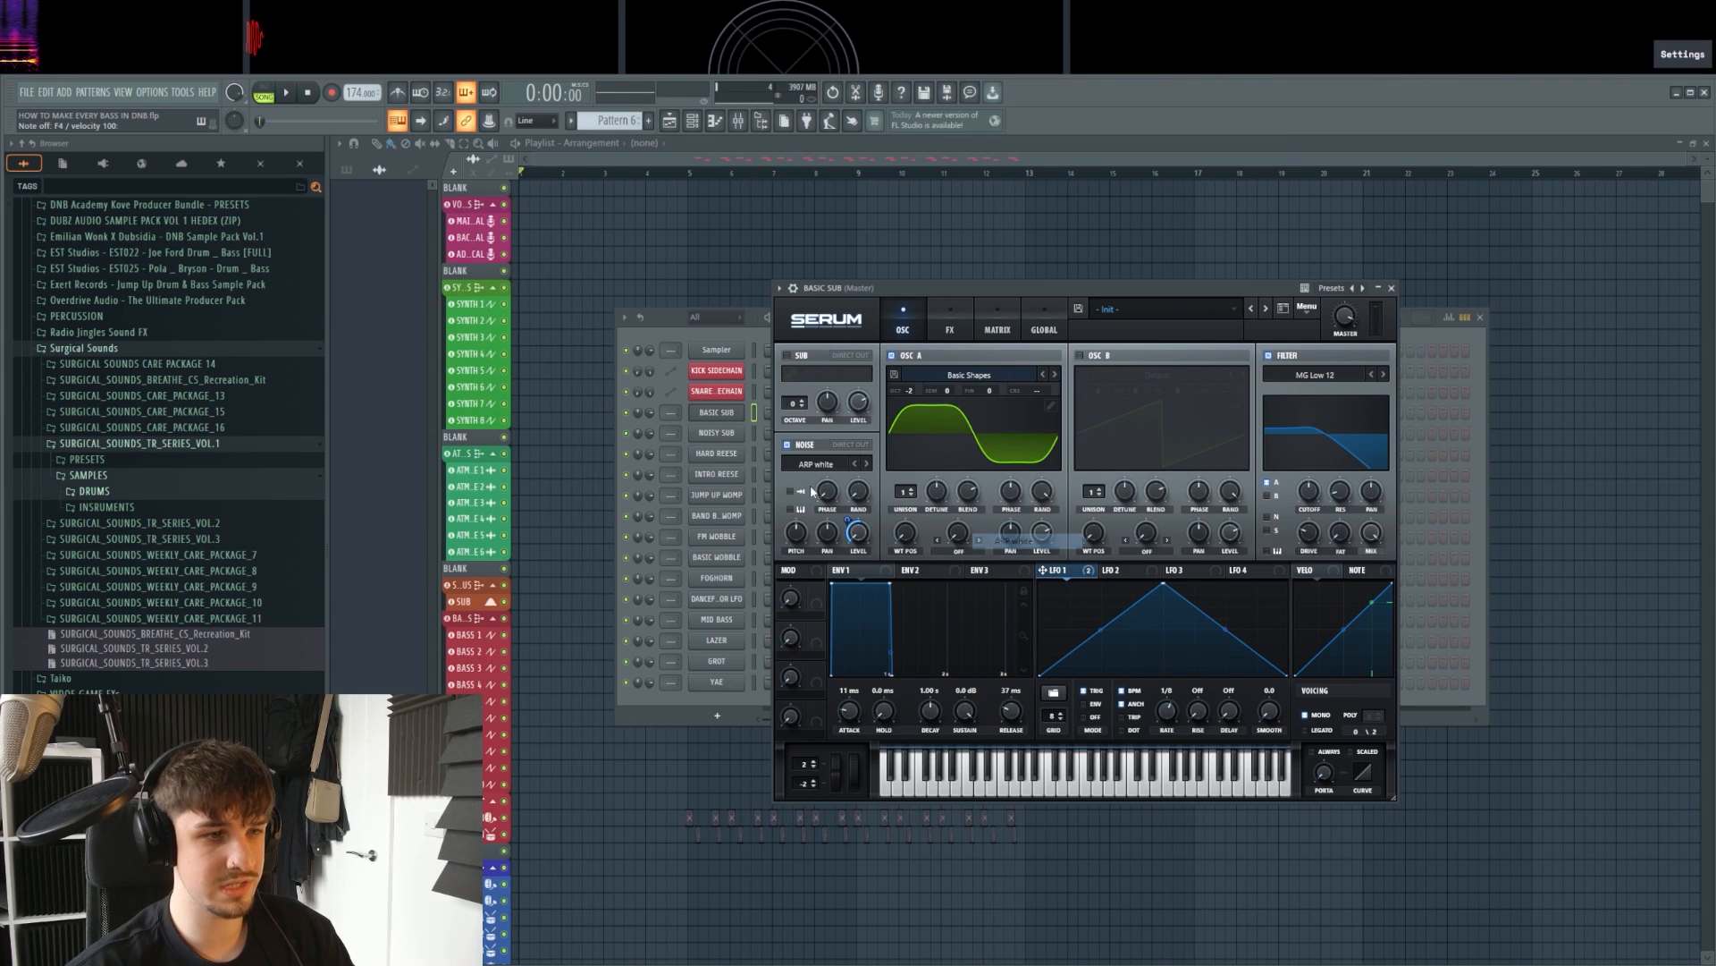
click(856, 465)
click(867, 464)
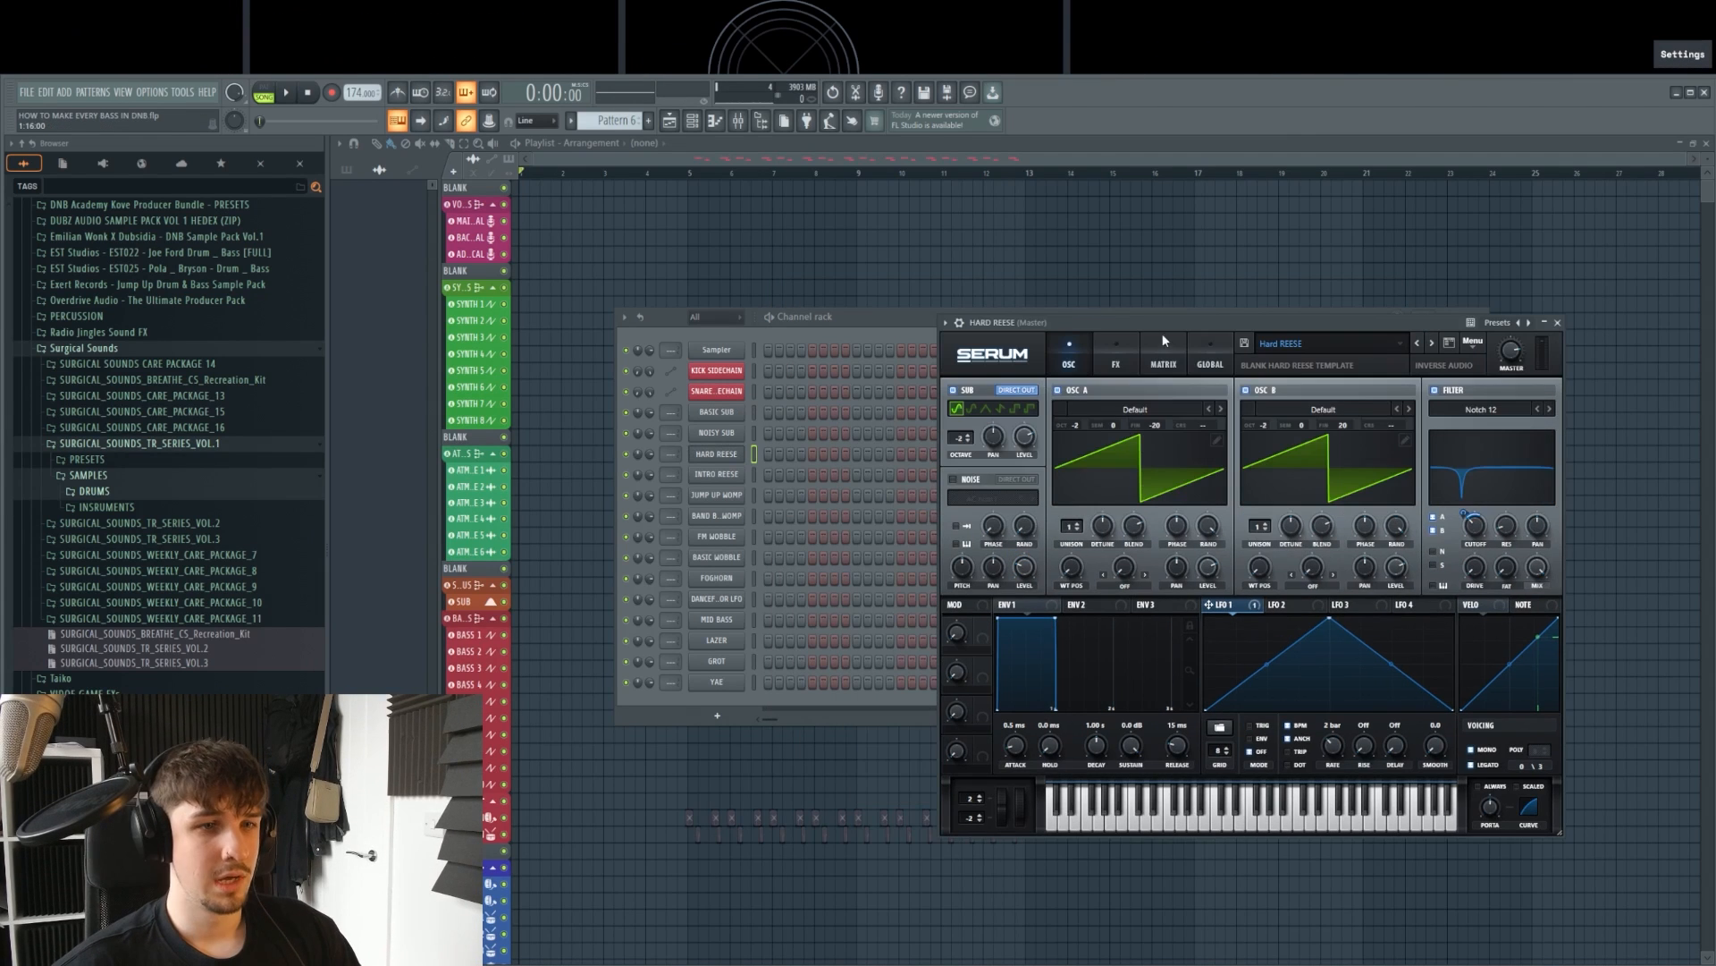
Step: Move the HARD REESE synth window over the channel rack and play several notes to audition the preset
drag(1162, 323, 1129, 321)
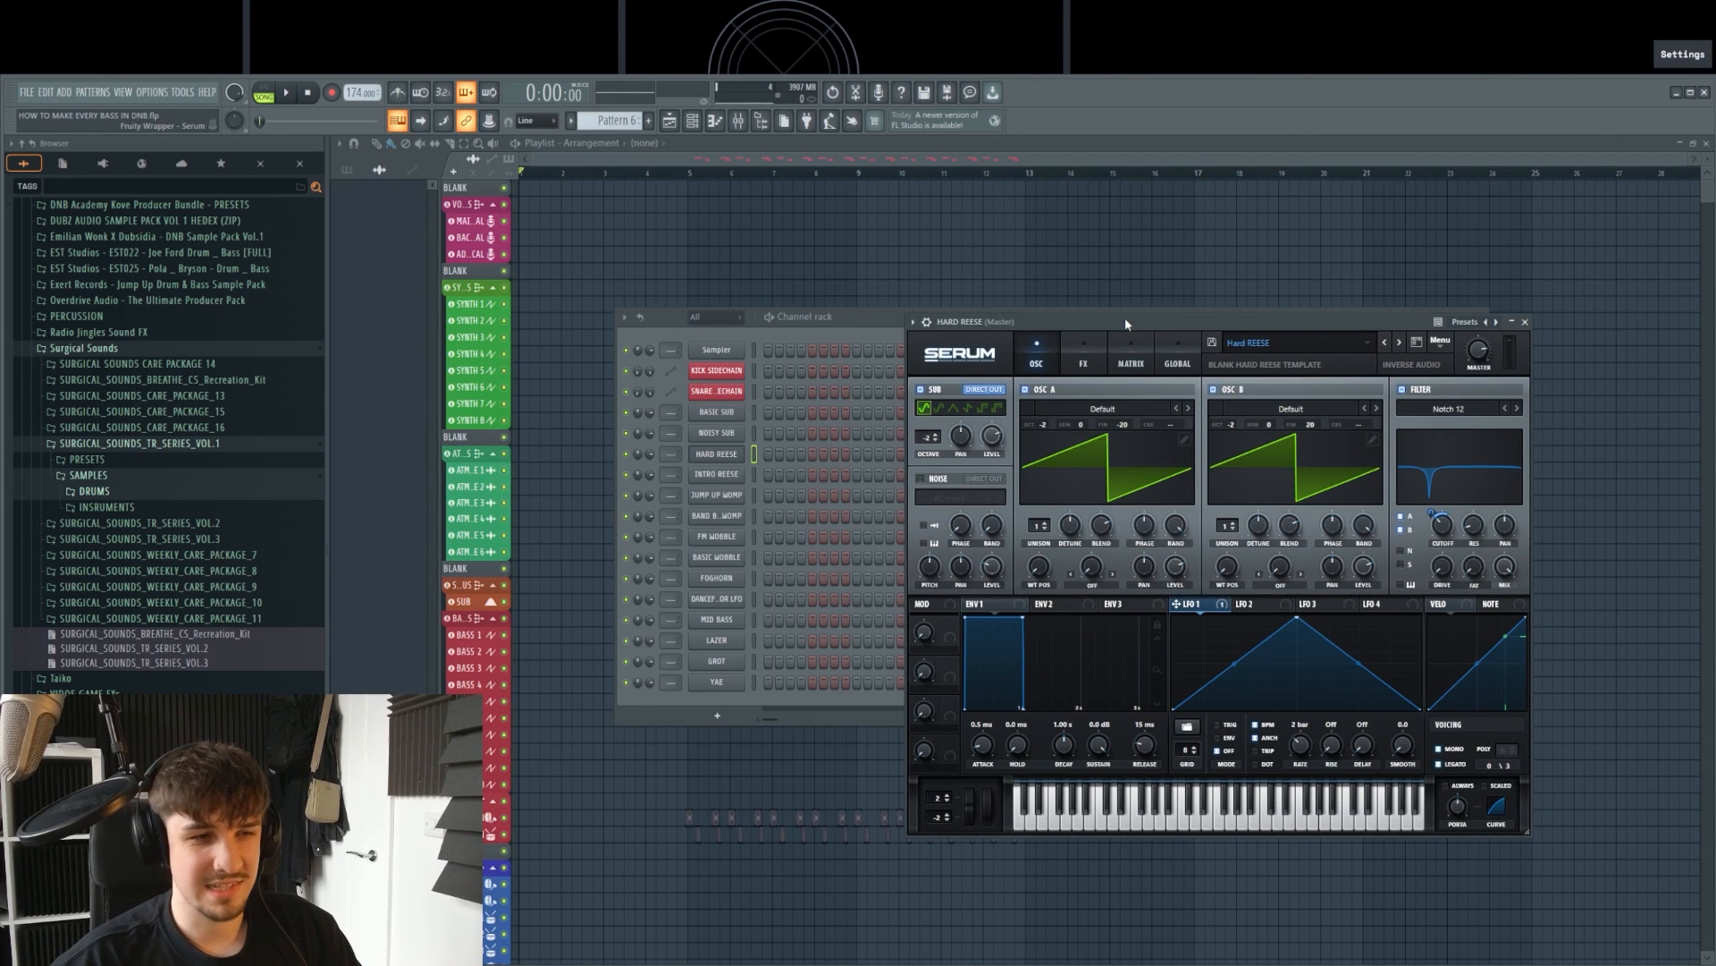
drag(1124, 319, 1082, 303)
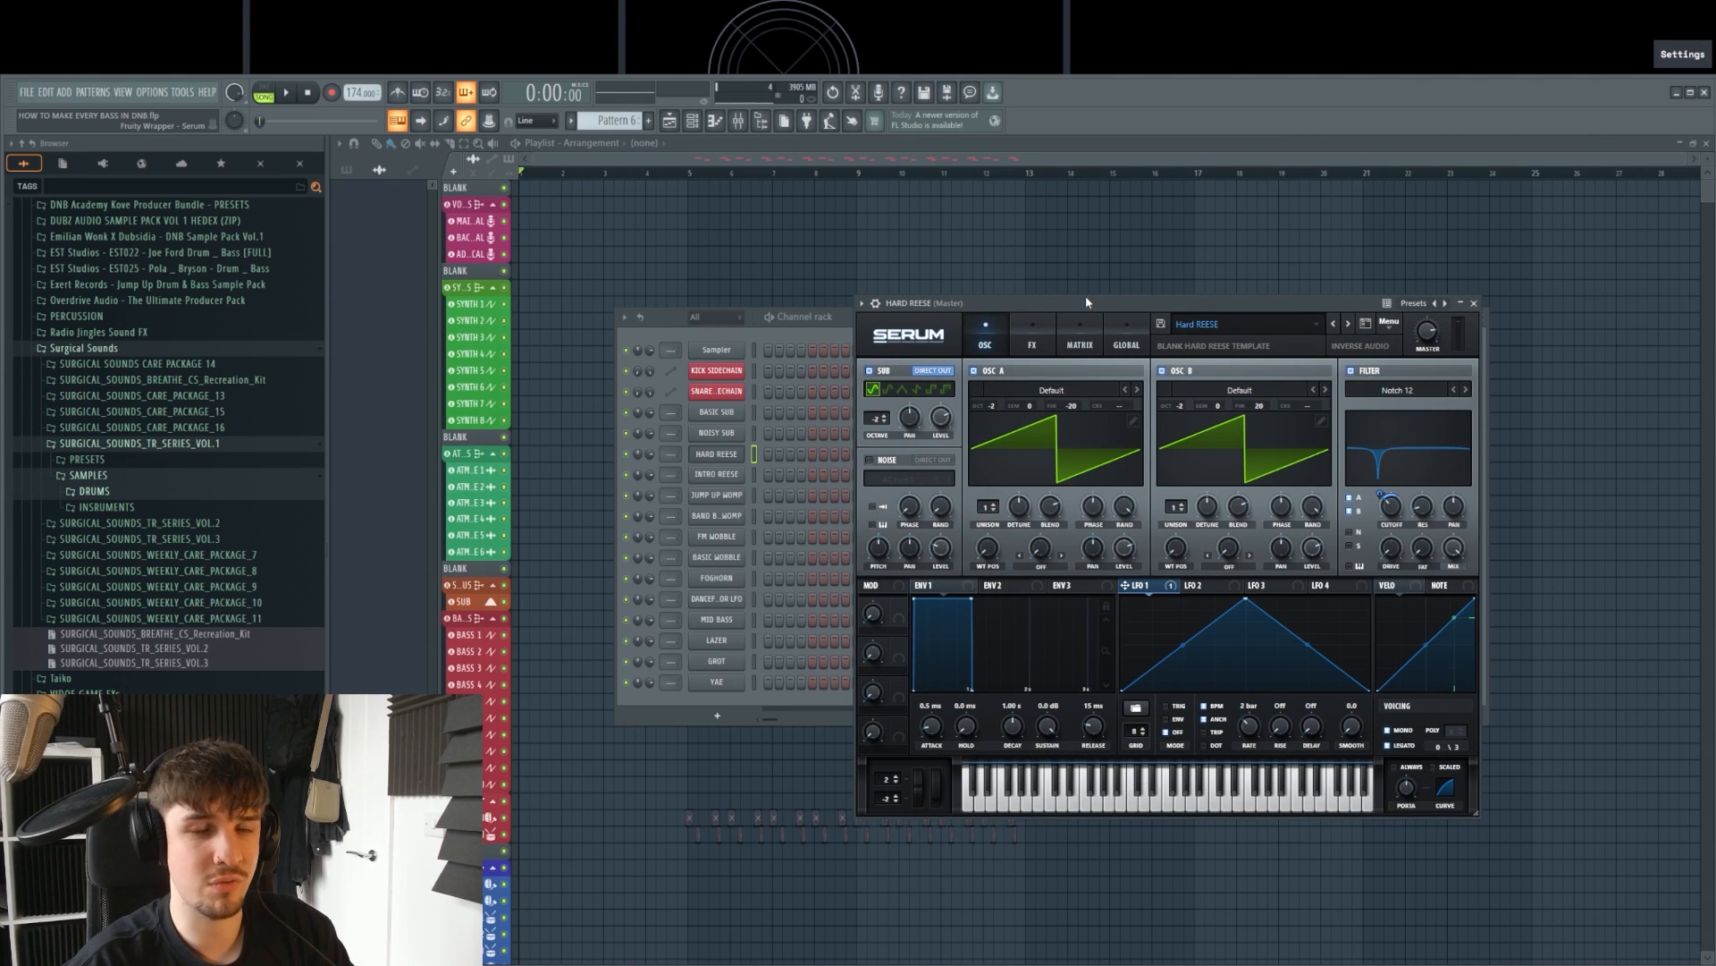
drag(1085, 297, 1002, 293)
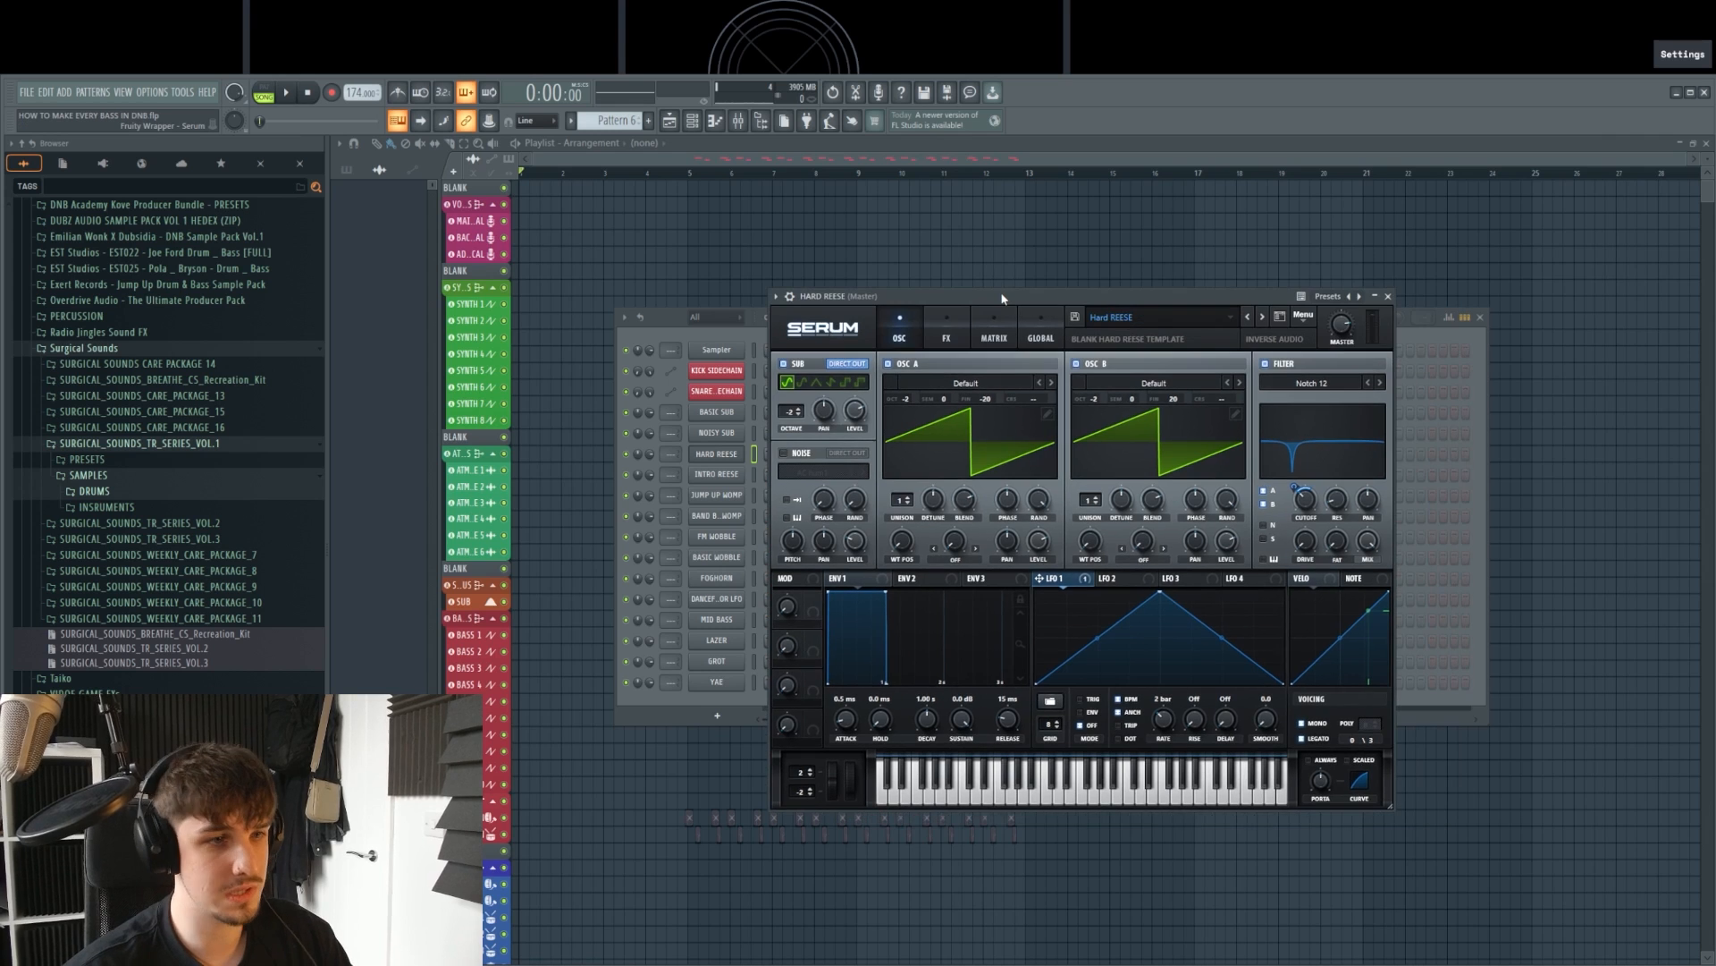
key(j)
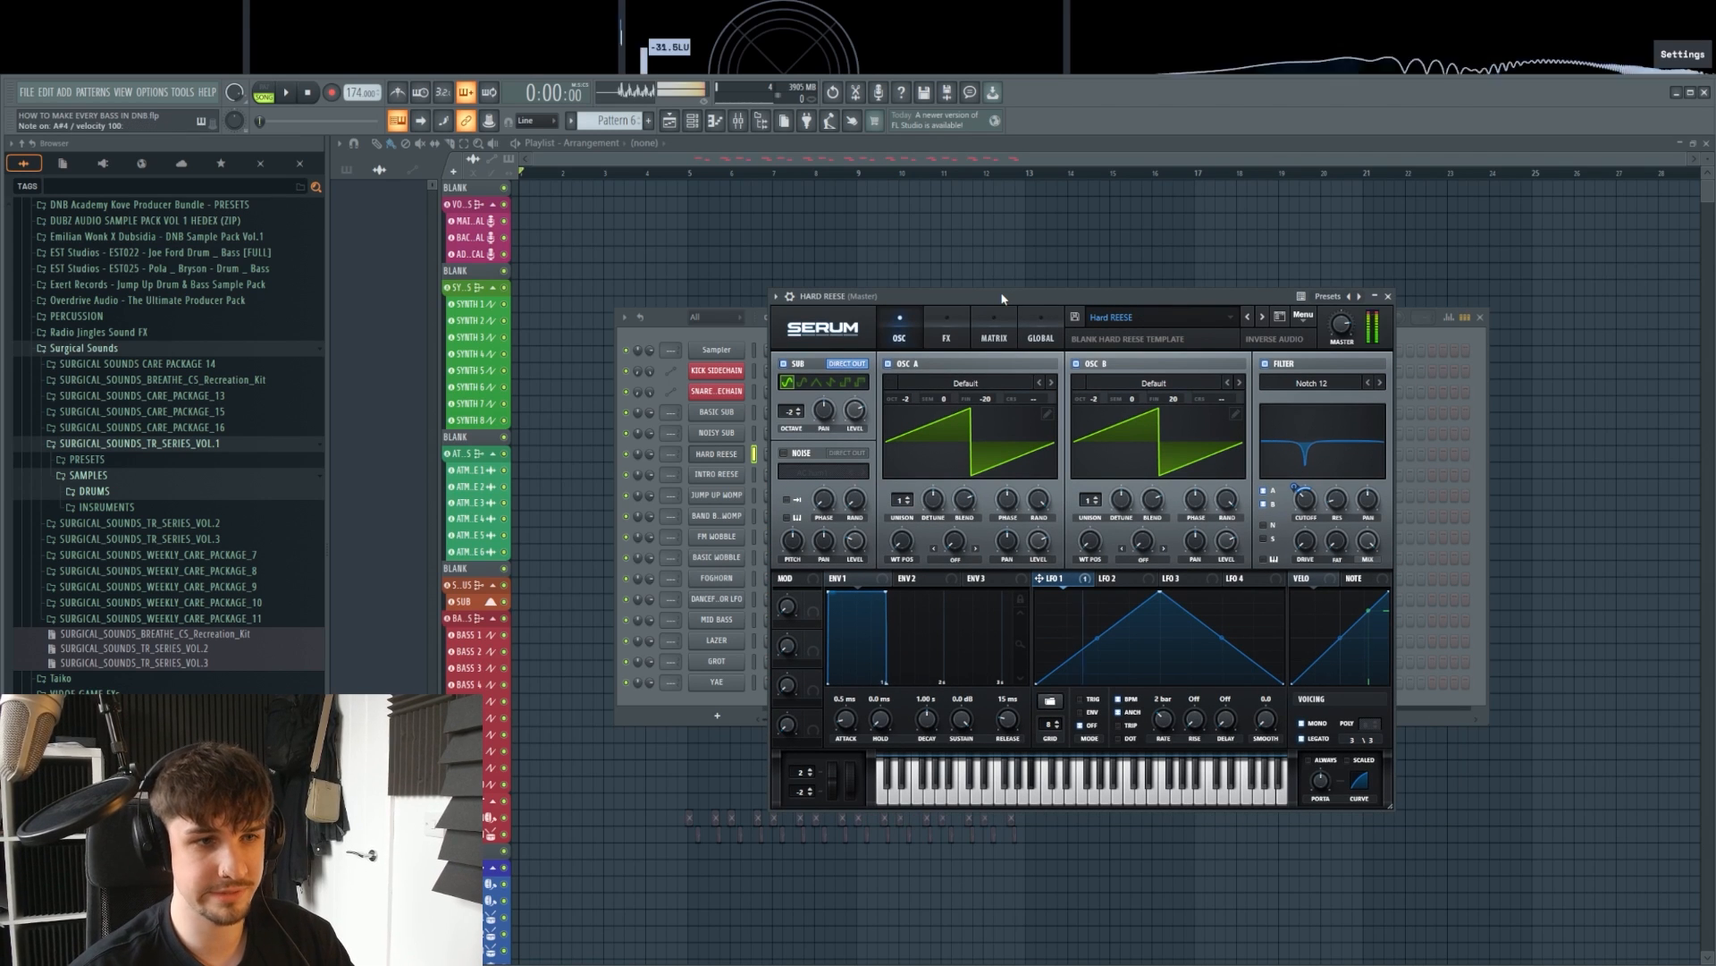
key(2)
key(i)
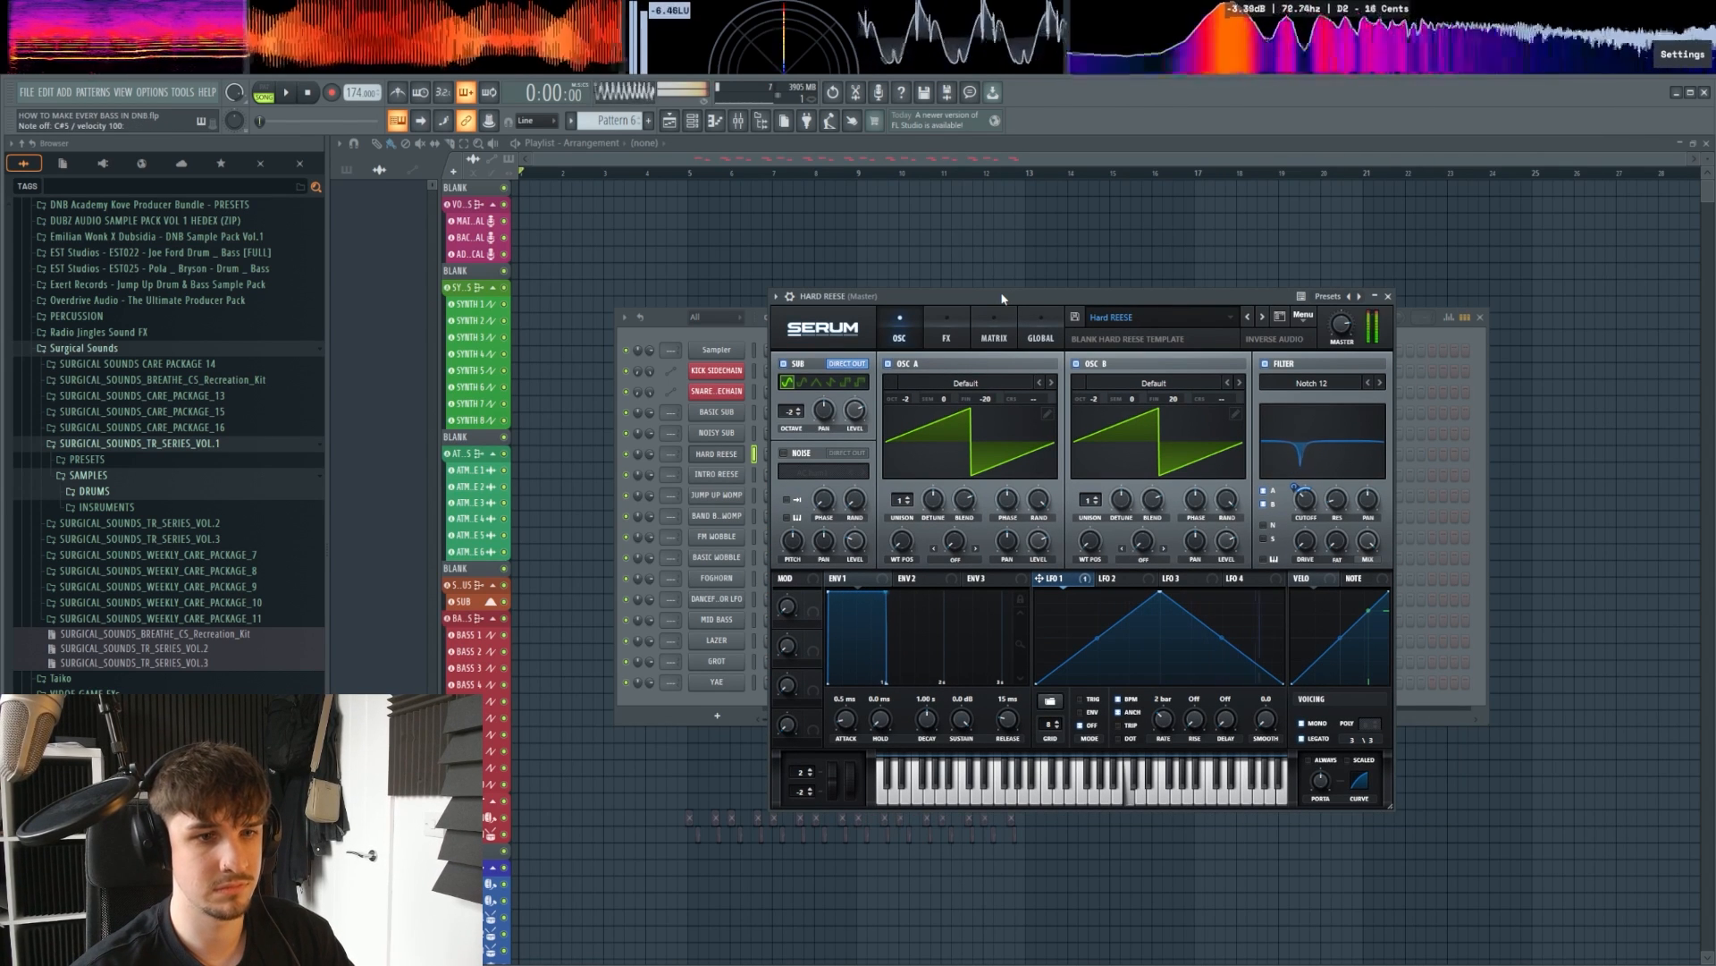
key(r)
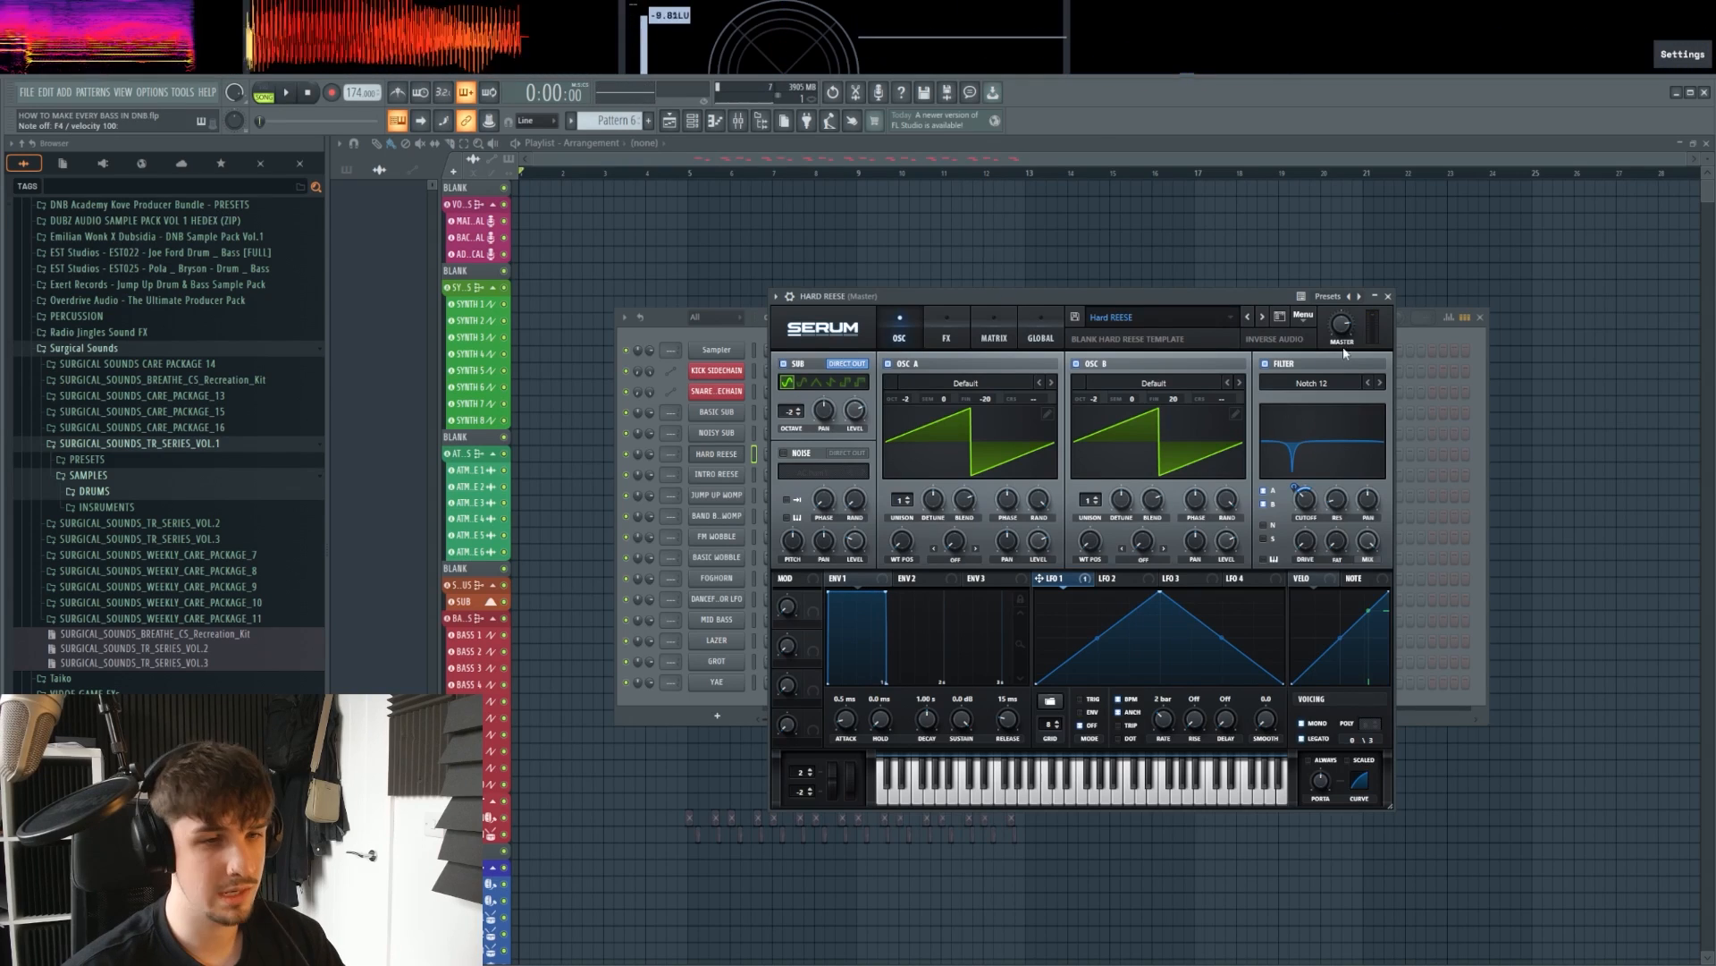
Step: Initialise the HARD REESE preset, set oscillator A to -2 octaves, and enable oscillator B at -2 octaves
click(1303, 315)
click(1346, 398)
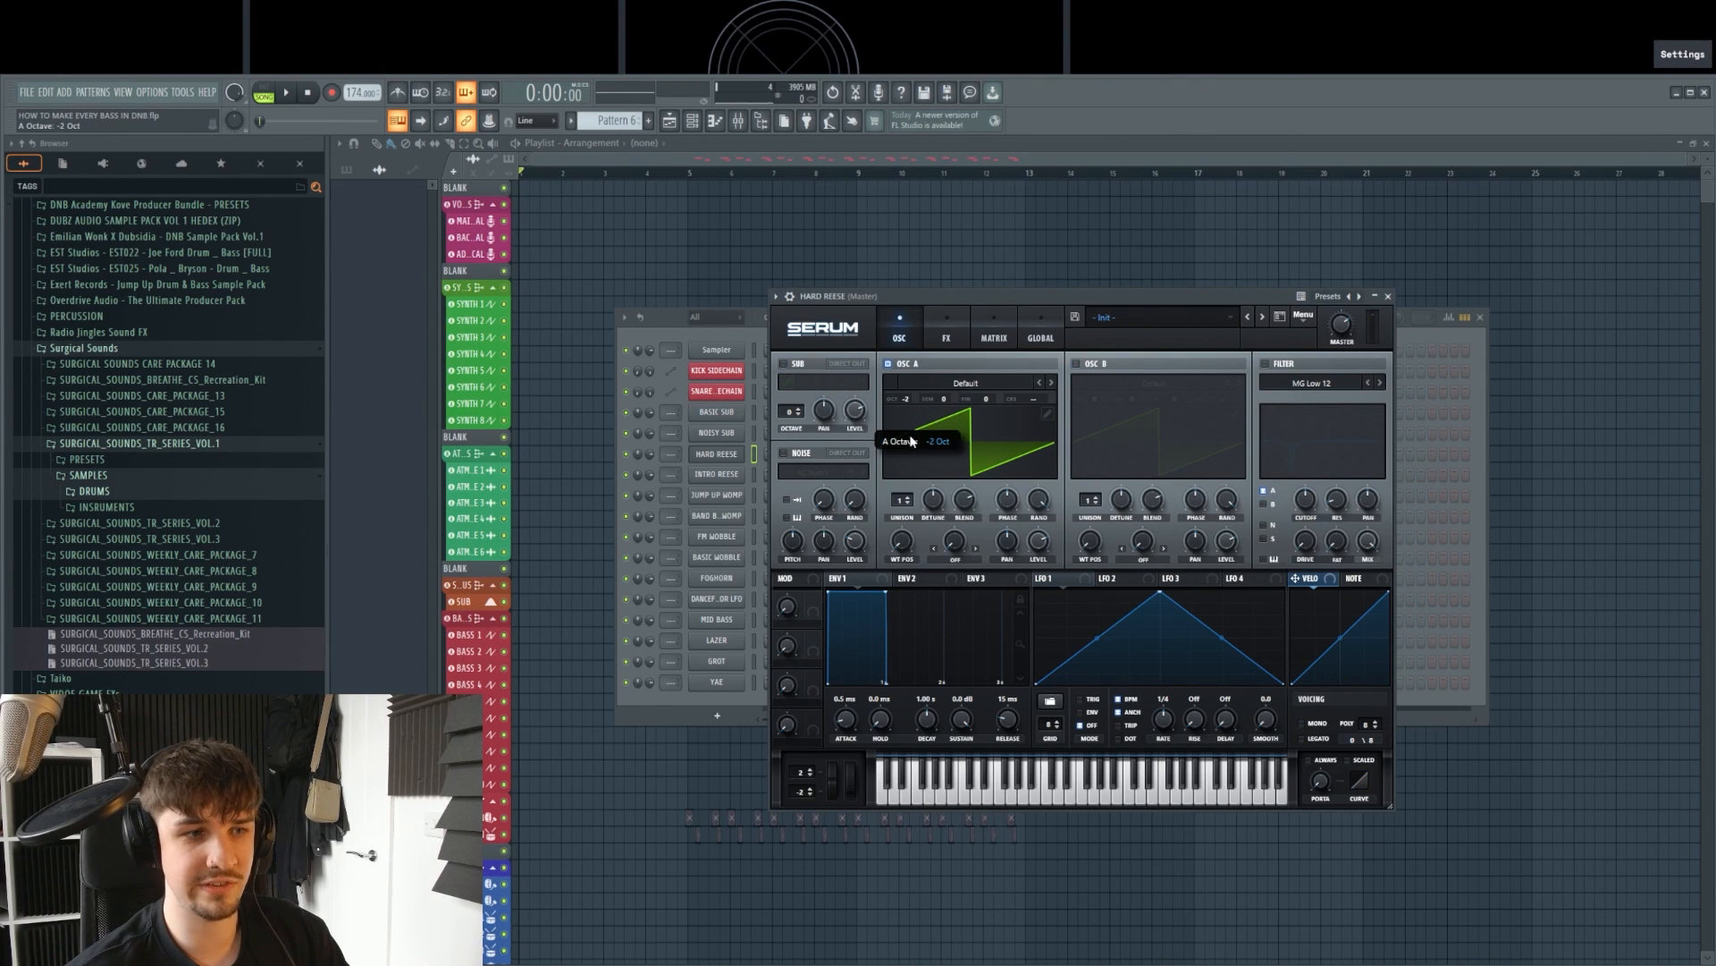
click(1076, 363)
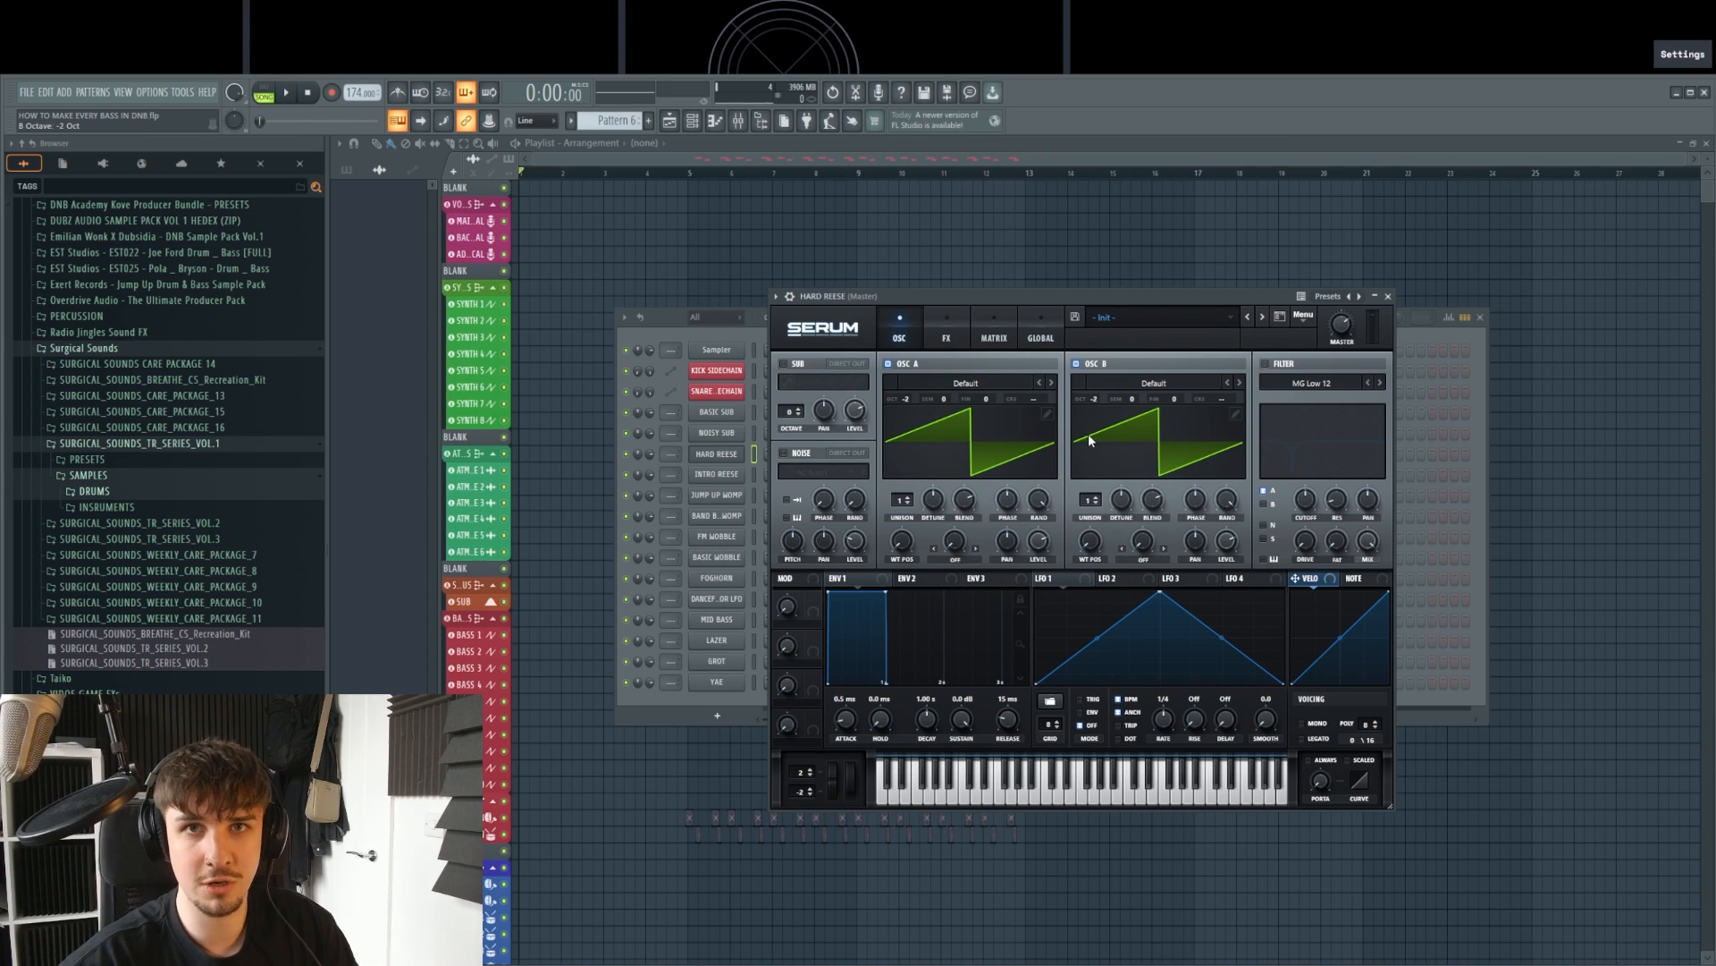
drag(1087, 302, 1041, 272)
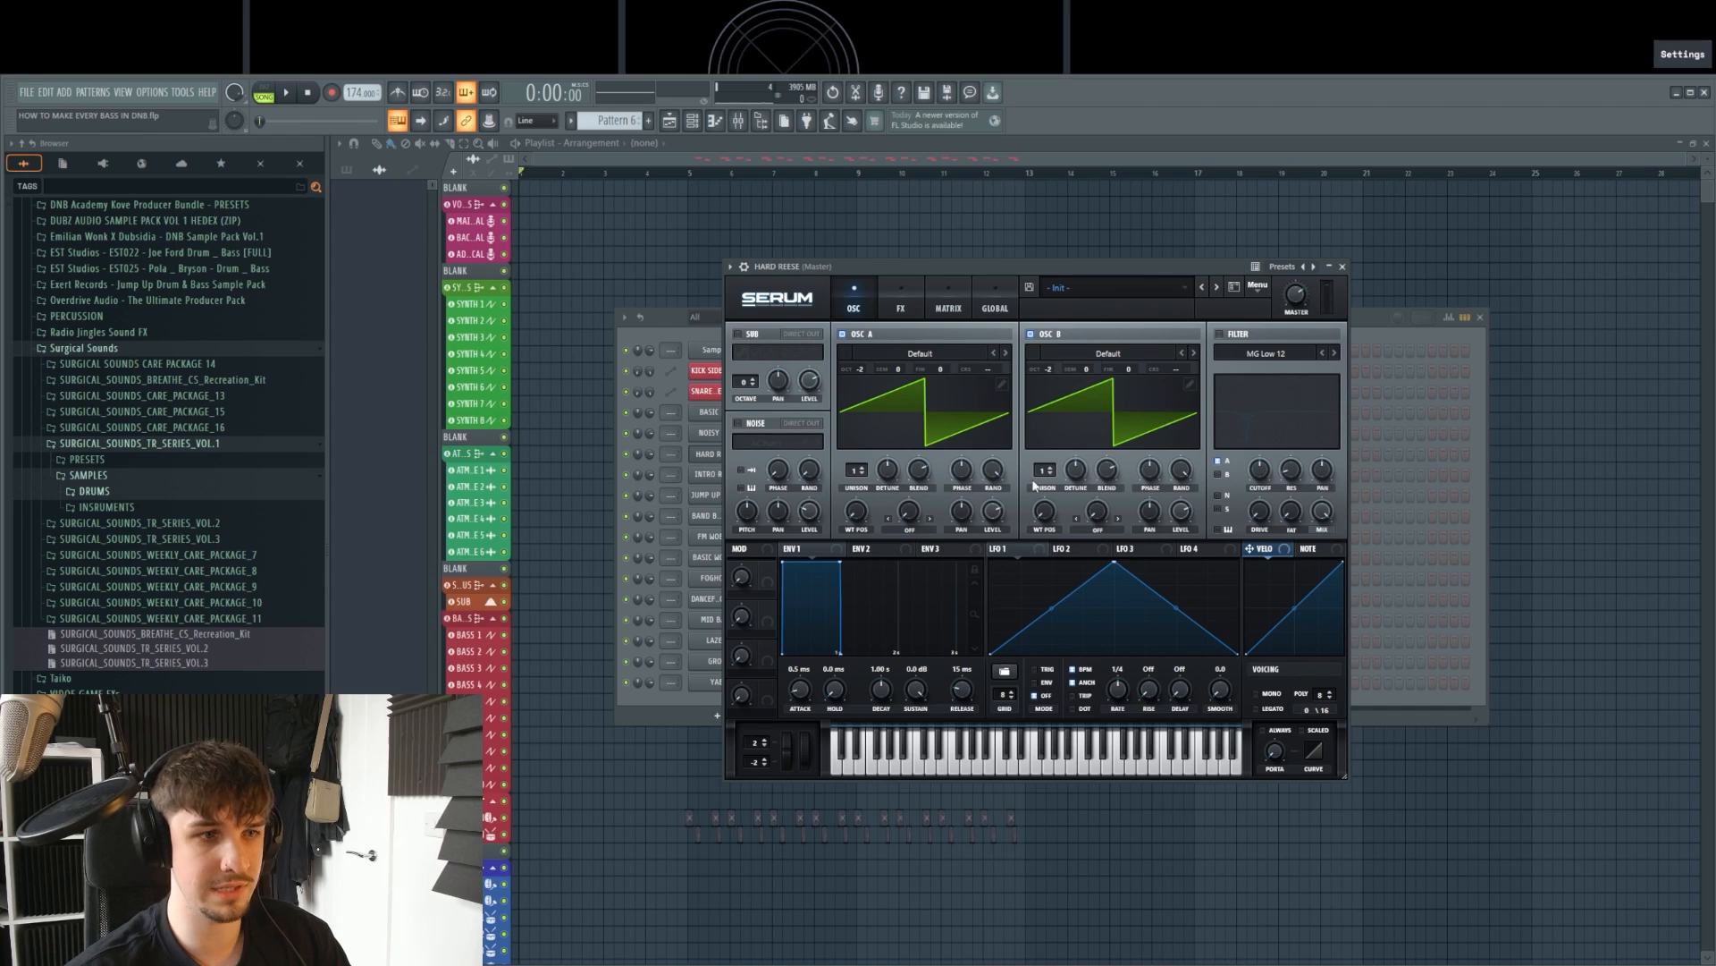
Step: Detune oscillator A to -20 cents and oscillator B to 20 cents, and play notes to check the reese movement
drag(942, 368, 951, 379)
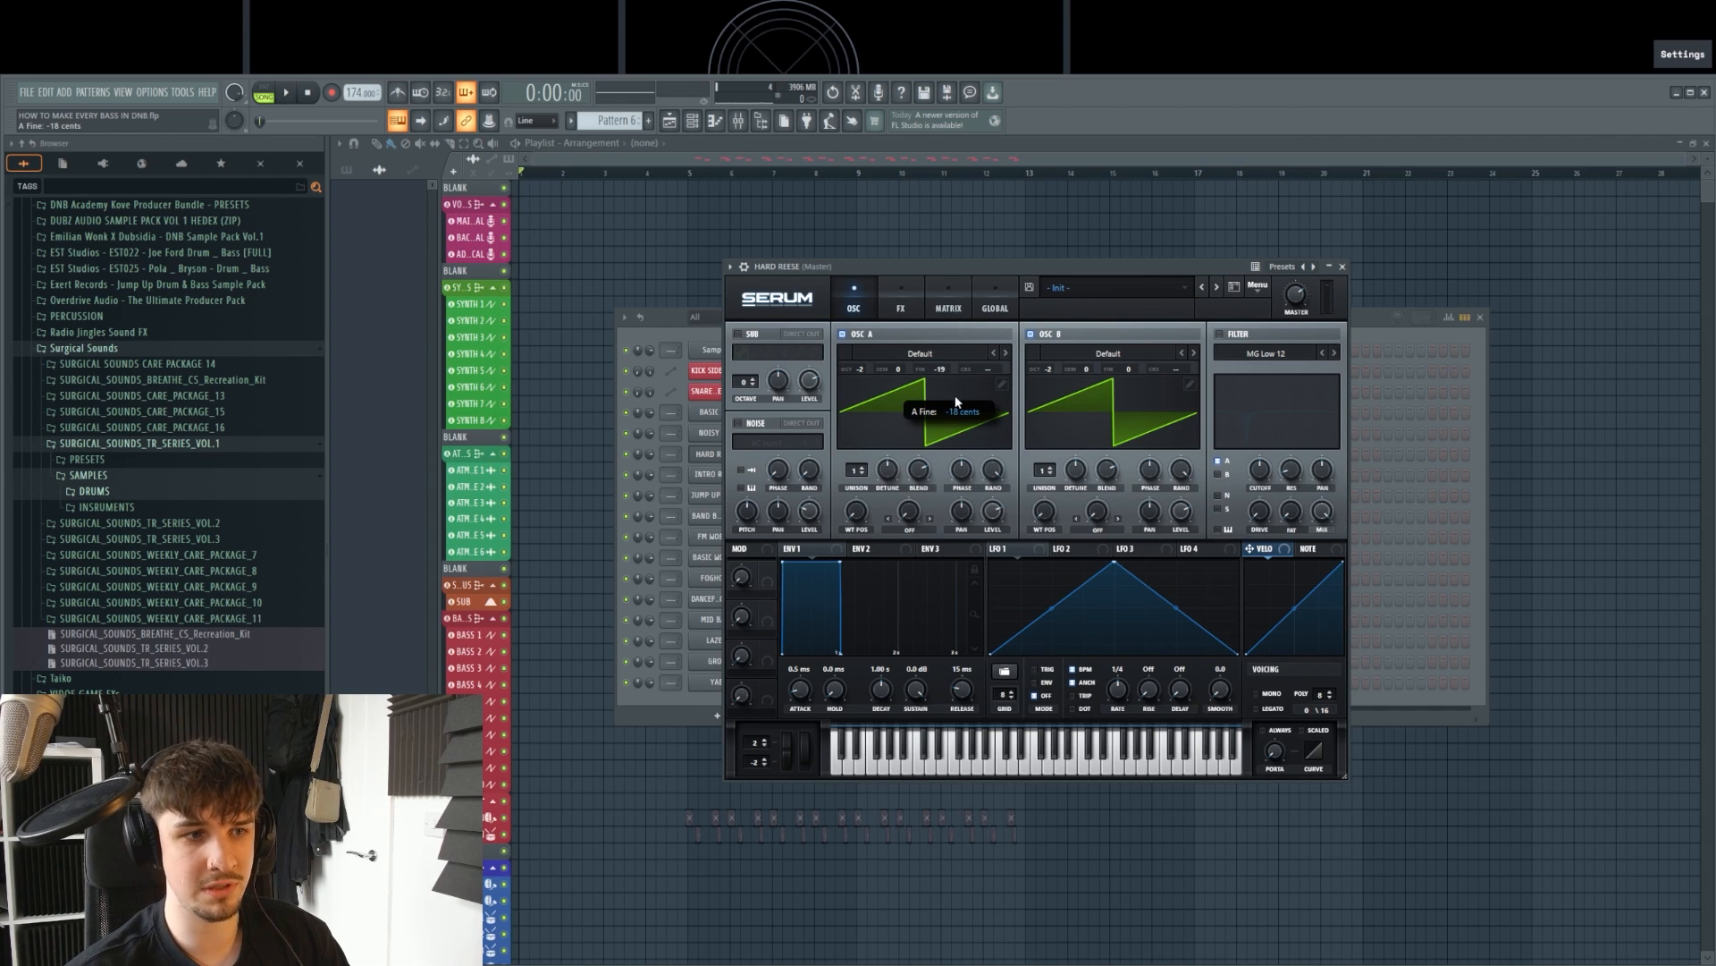
drag(957, 398, 955, 398)
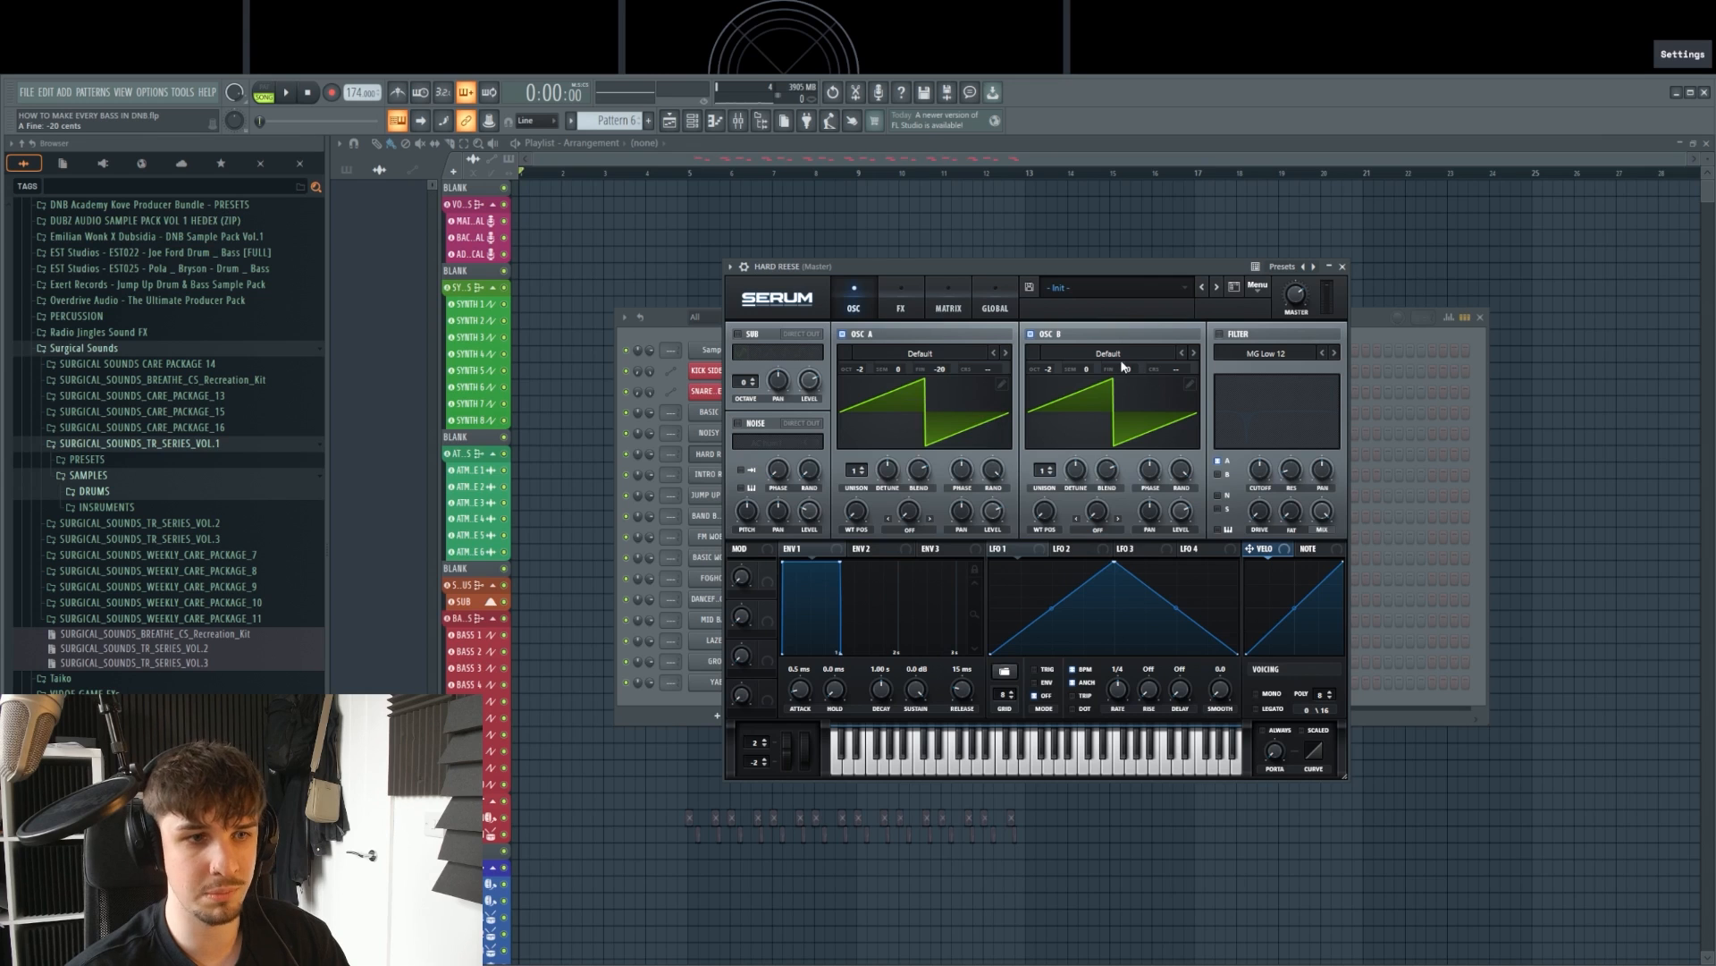
drag(1129, 369, 1144, 369)
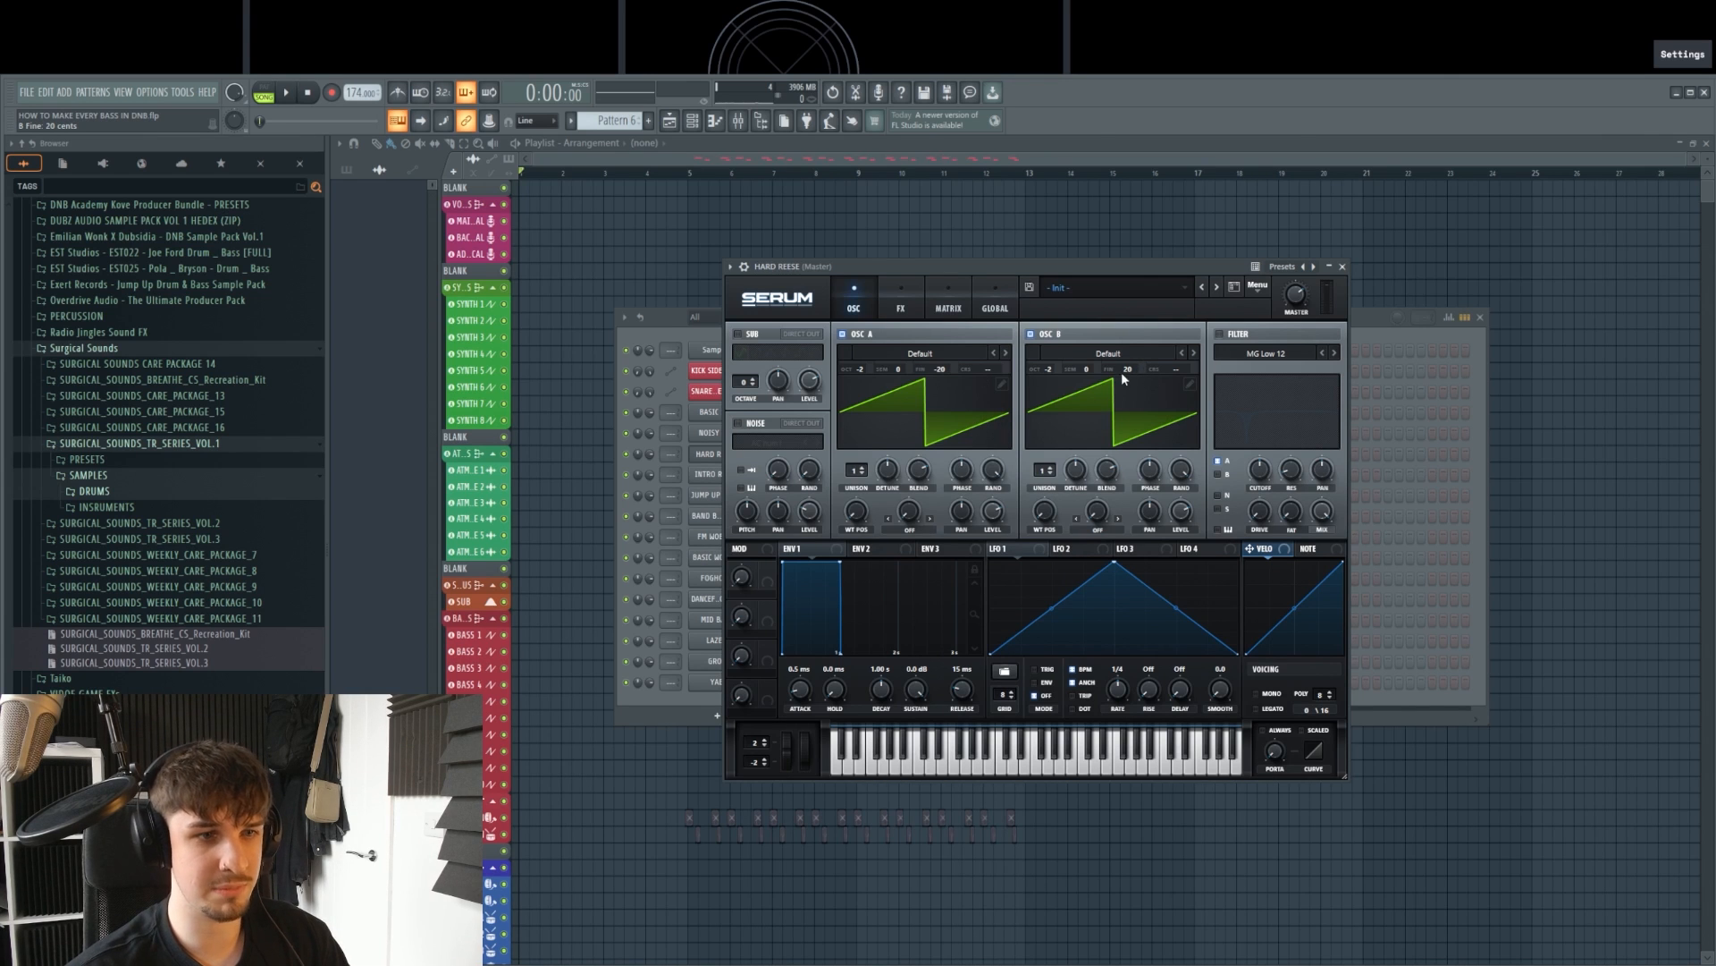
key(b)
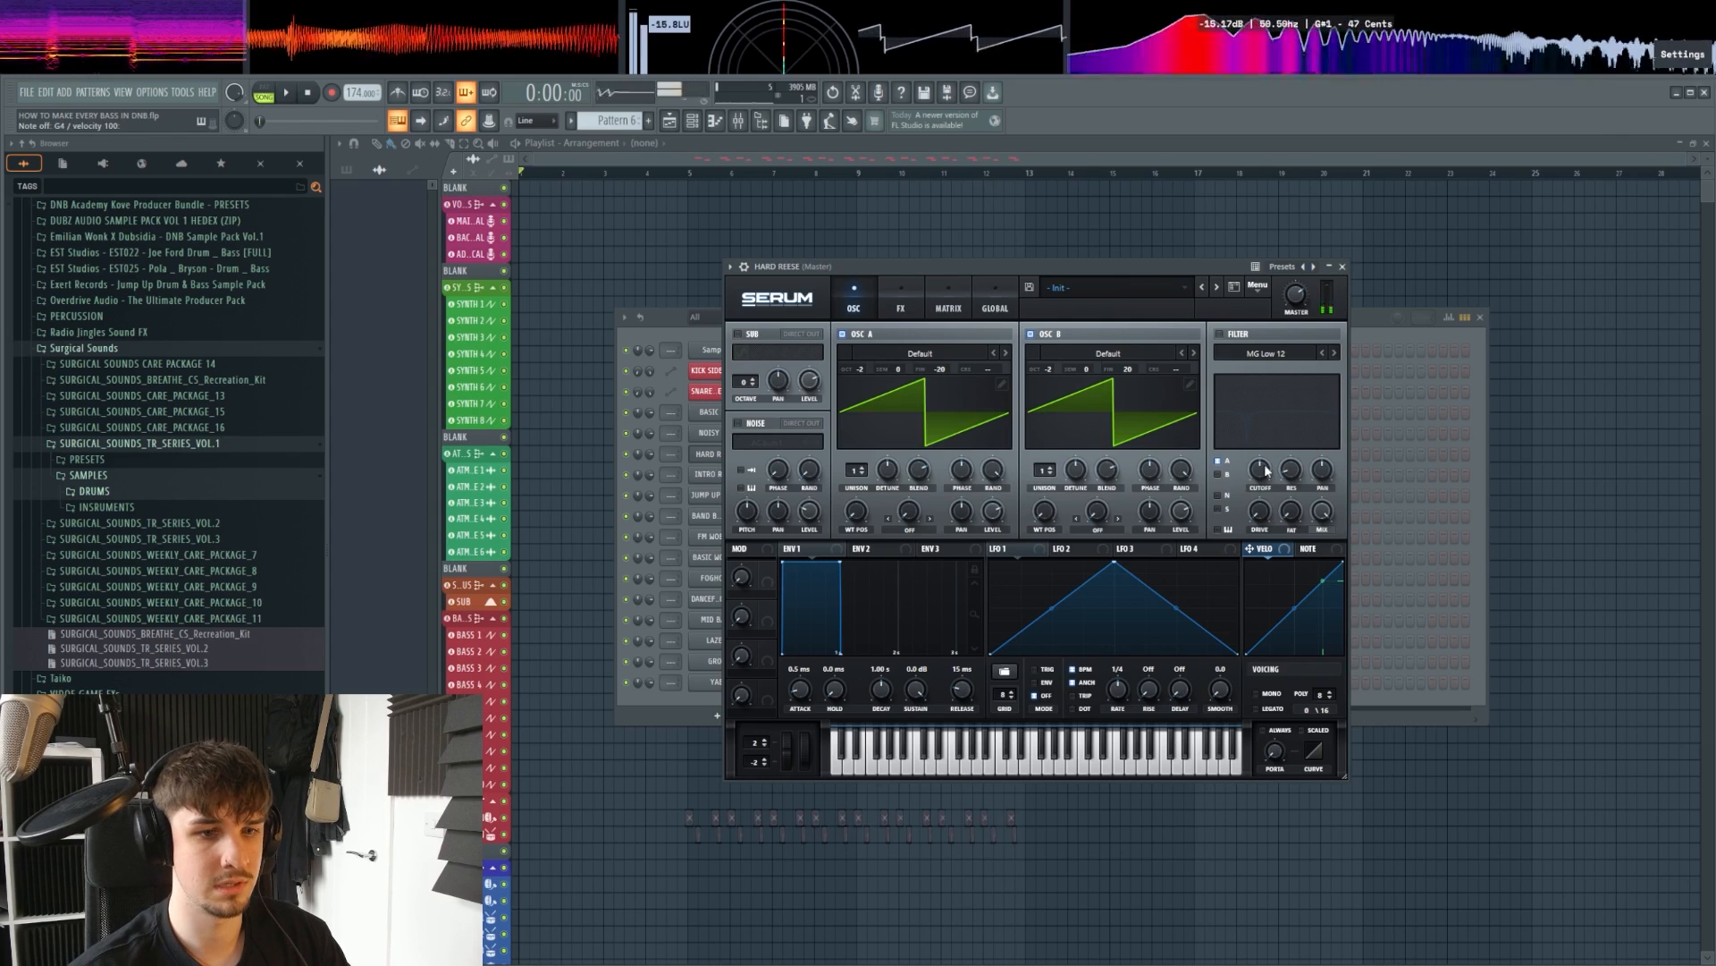
Step: Enable mono and legato voicing, increase the portamento time, and bend the portamento curve upward
click(1270, 694)
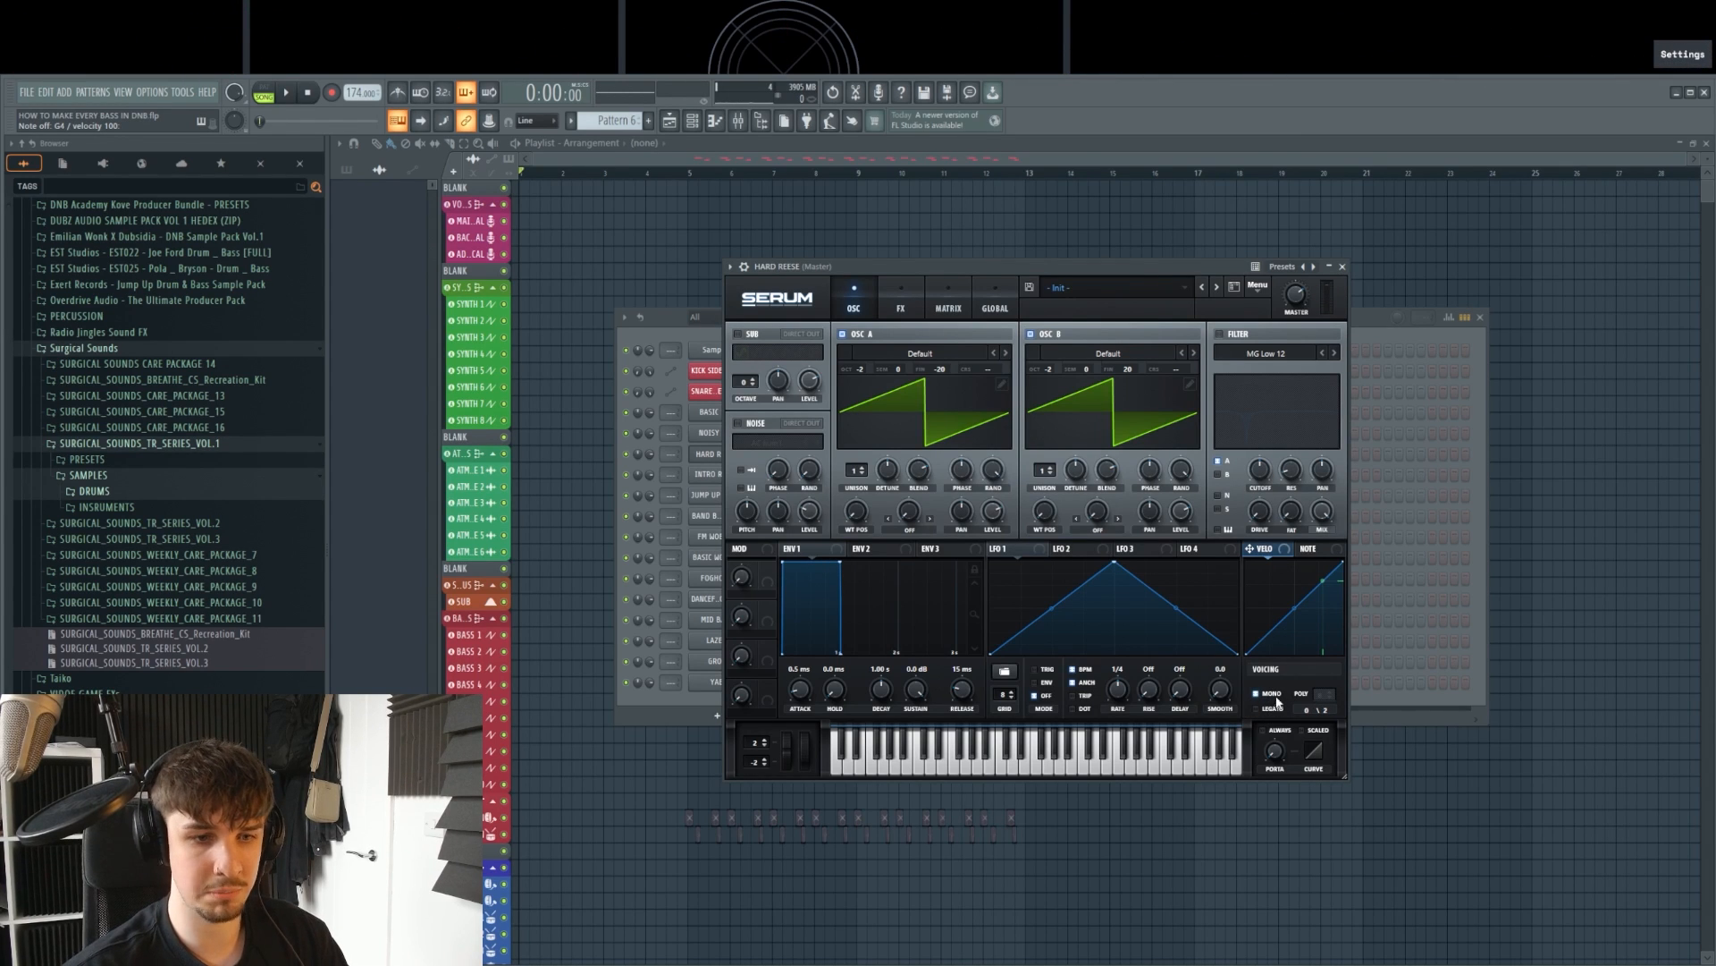
drag(1284, 750, 1275, 711)
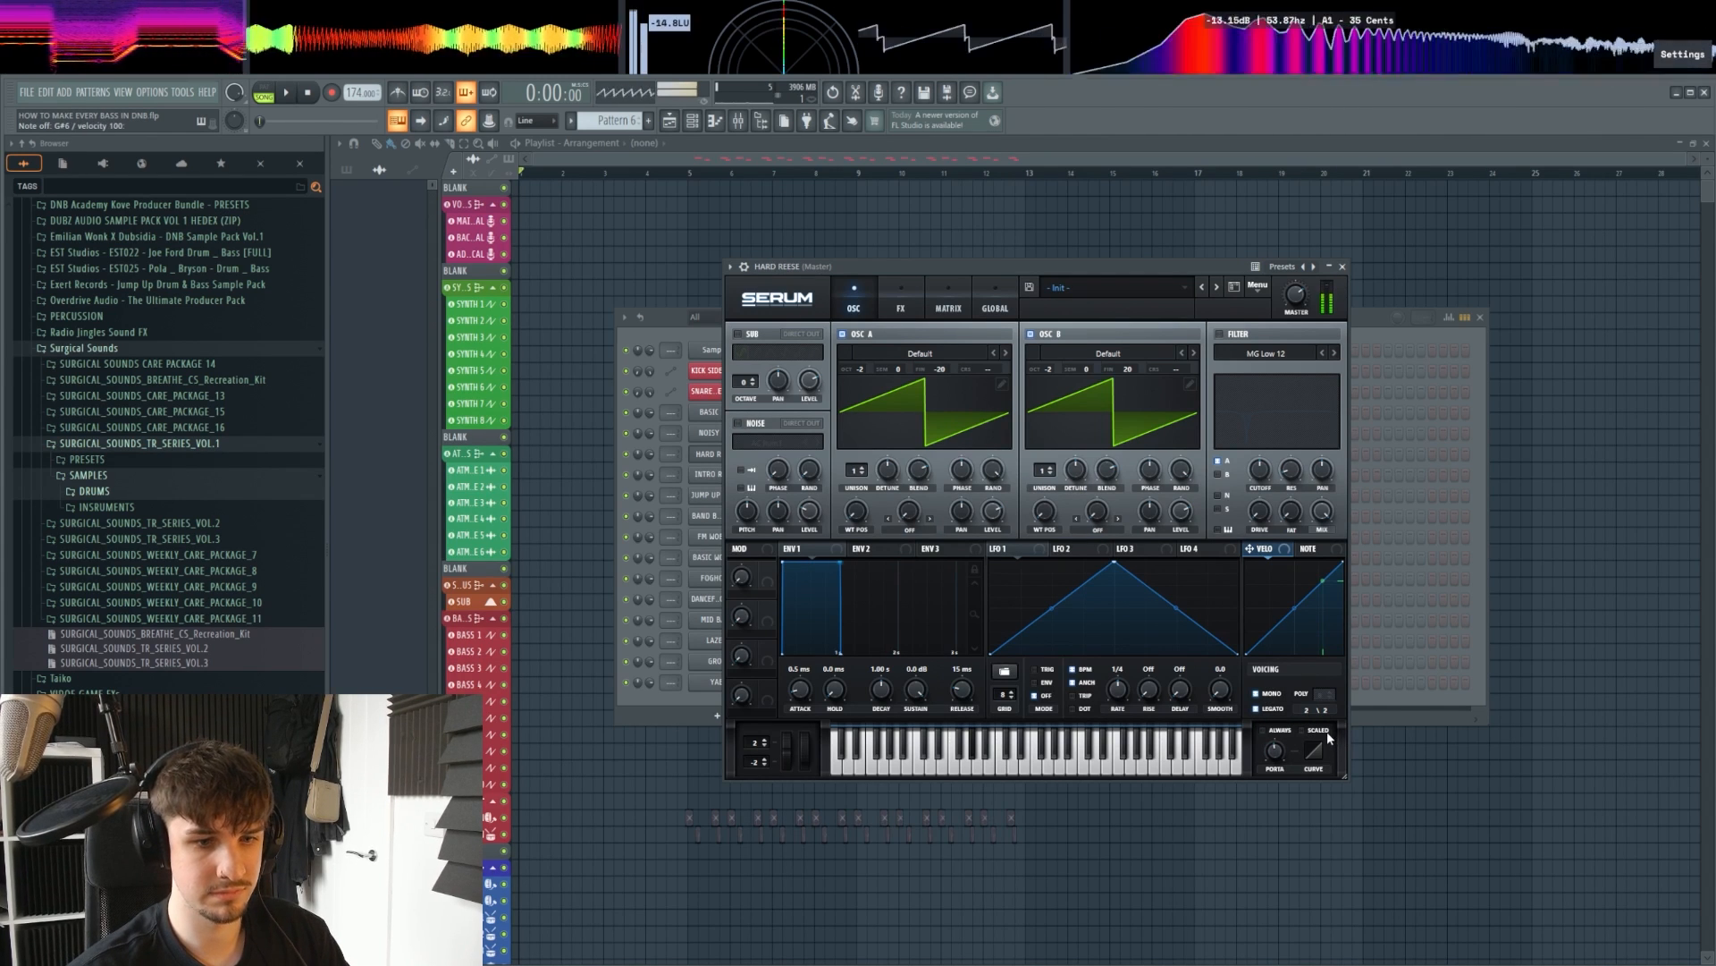
drag(1313, 750, 1315, 716)
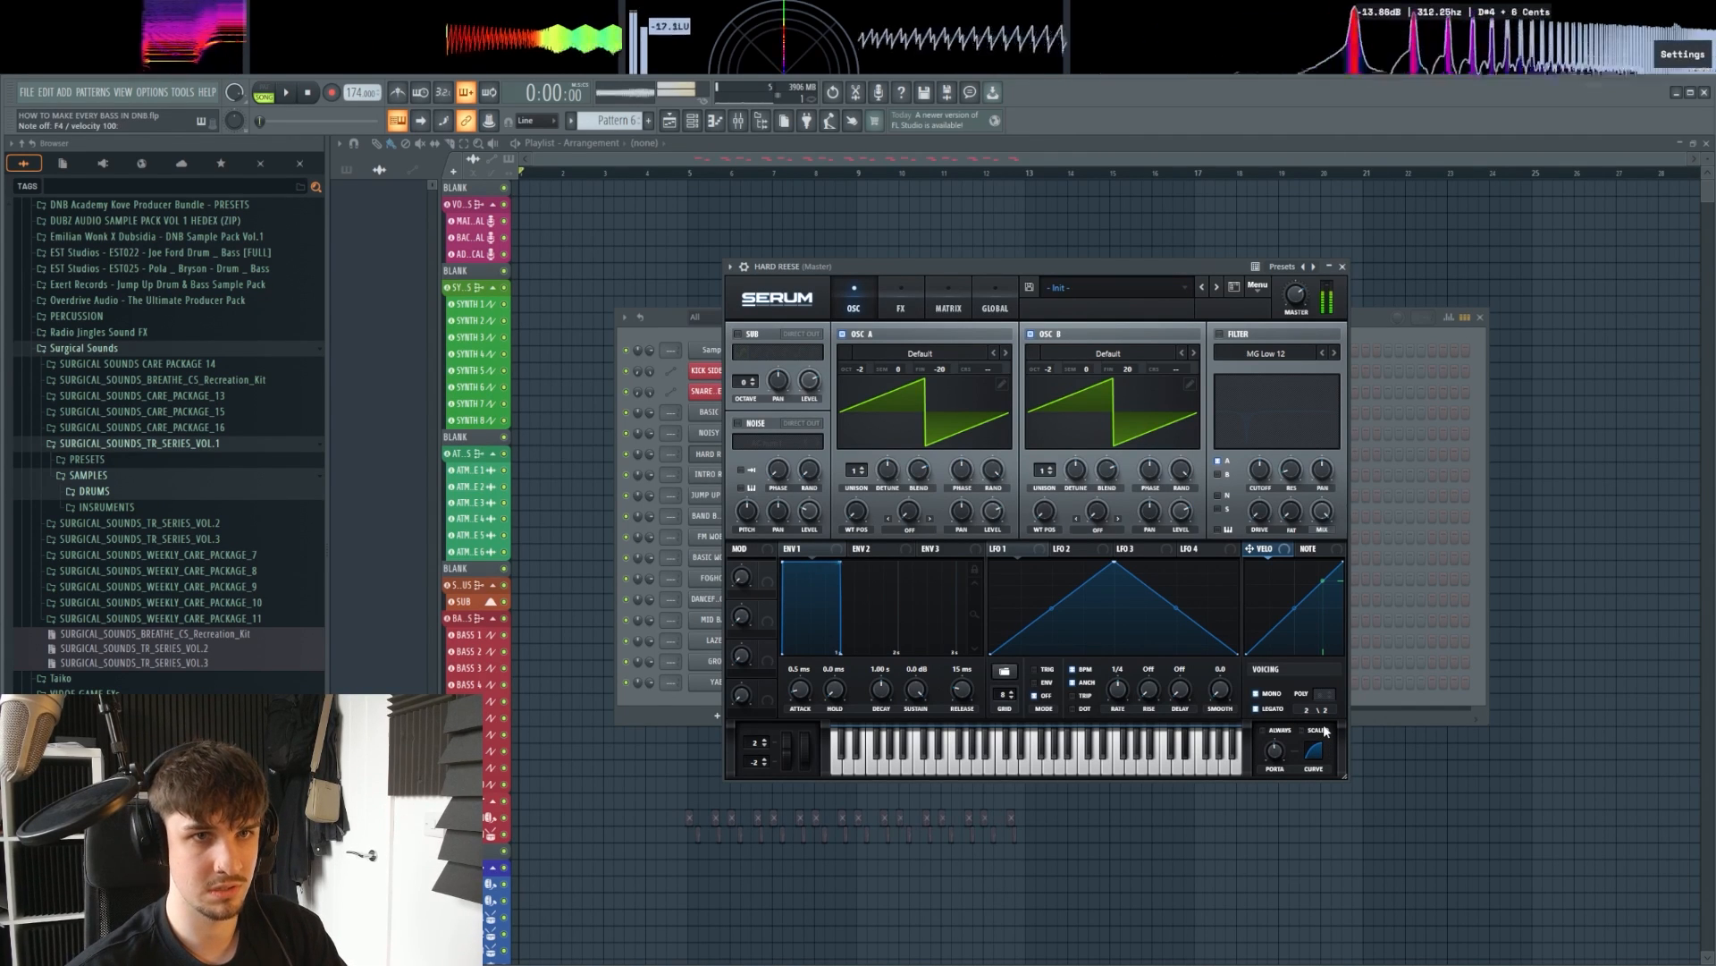
Step: Enable the filter, change its type to Notch 12, and route oscillator B through it along with oscillator A
click(1219, 334)
click(1260, 353)
mouse_move(1258, 374)
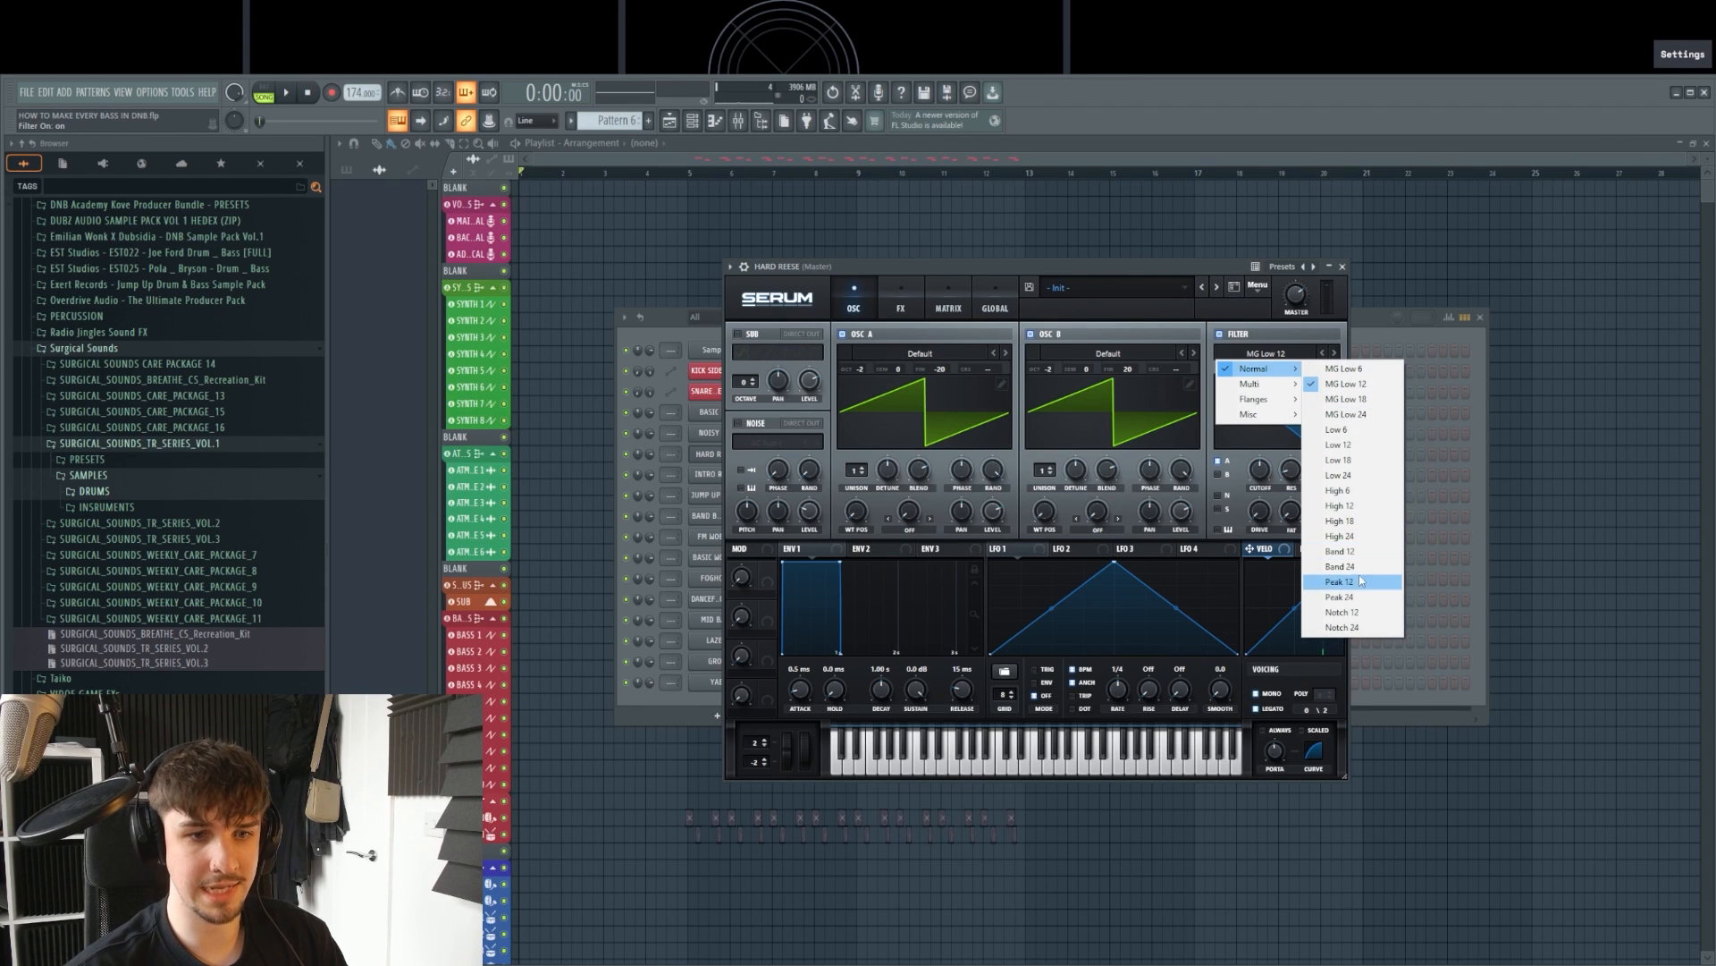
click(1349, 611)
click(1221, 474)
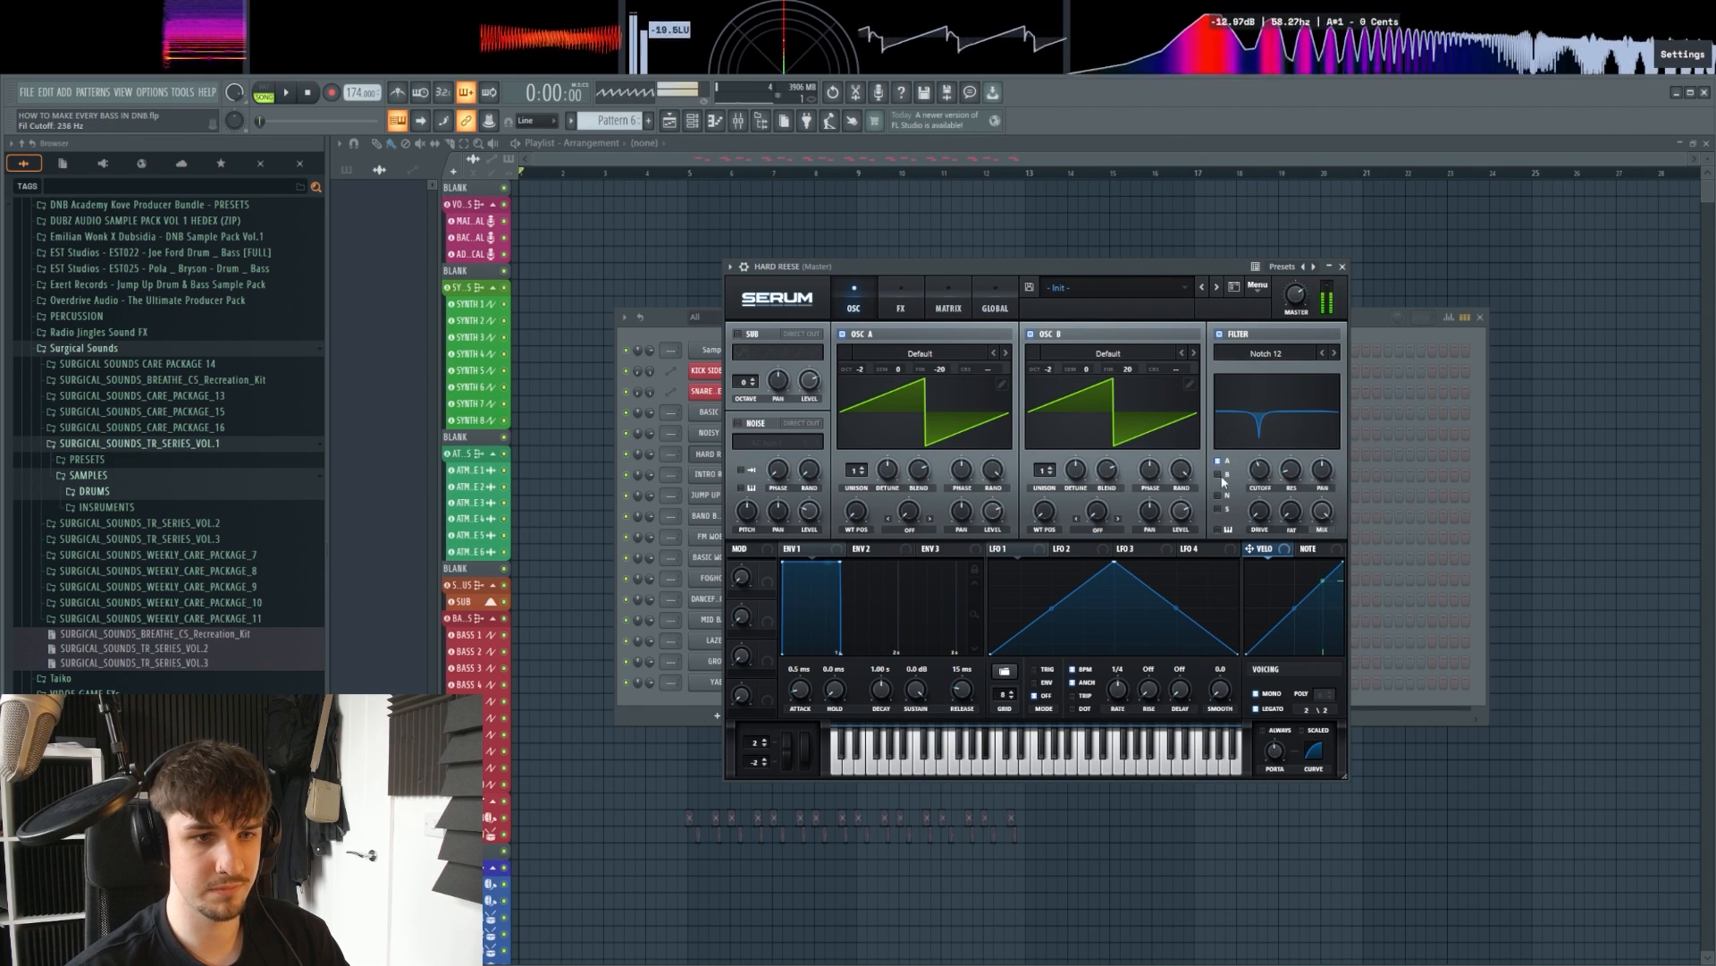
Step: Adjust the notch filter's cutoff, modulate it with LFO 1 at a 2 bar rate, and play notes to test the sweep
mouse_move(1259, 470)
mouse_down()
mouse_move(1259, 428)
mouse_move(1261, 474)
mouse_up()
drag(1026, 550, 1255, 497)
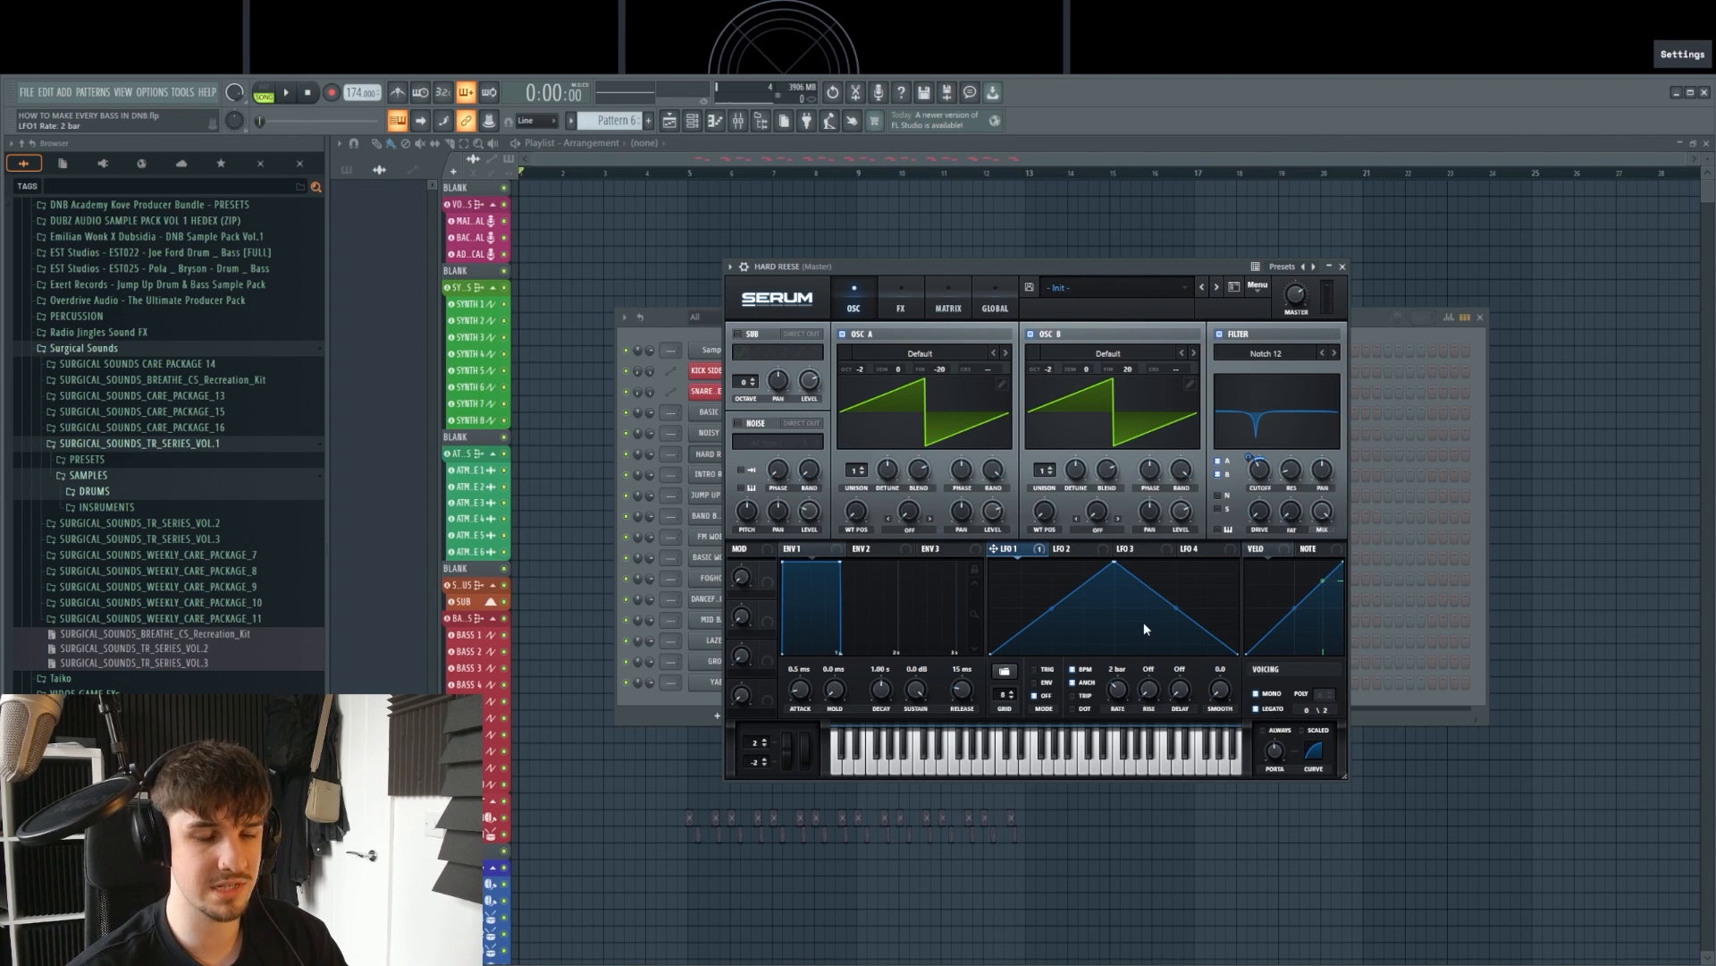
key(j)
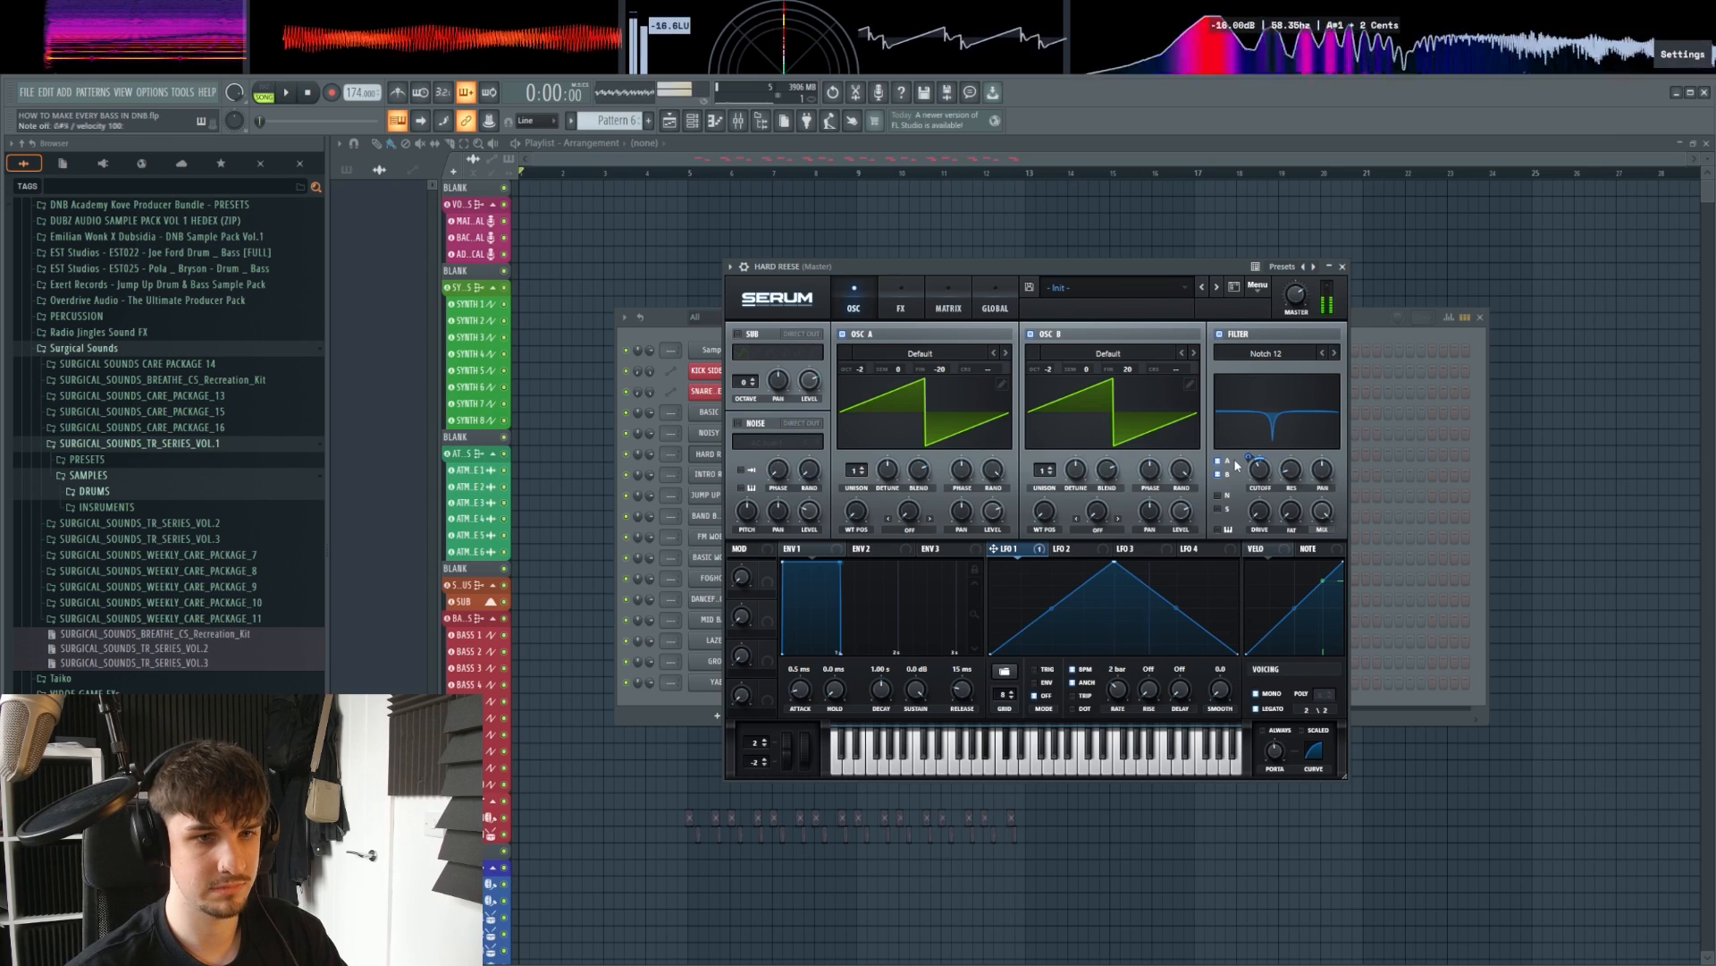
key(v)
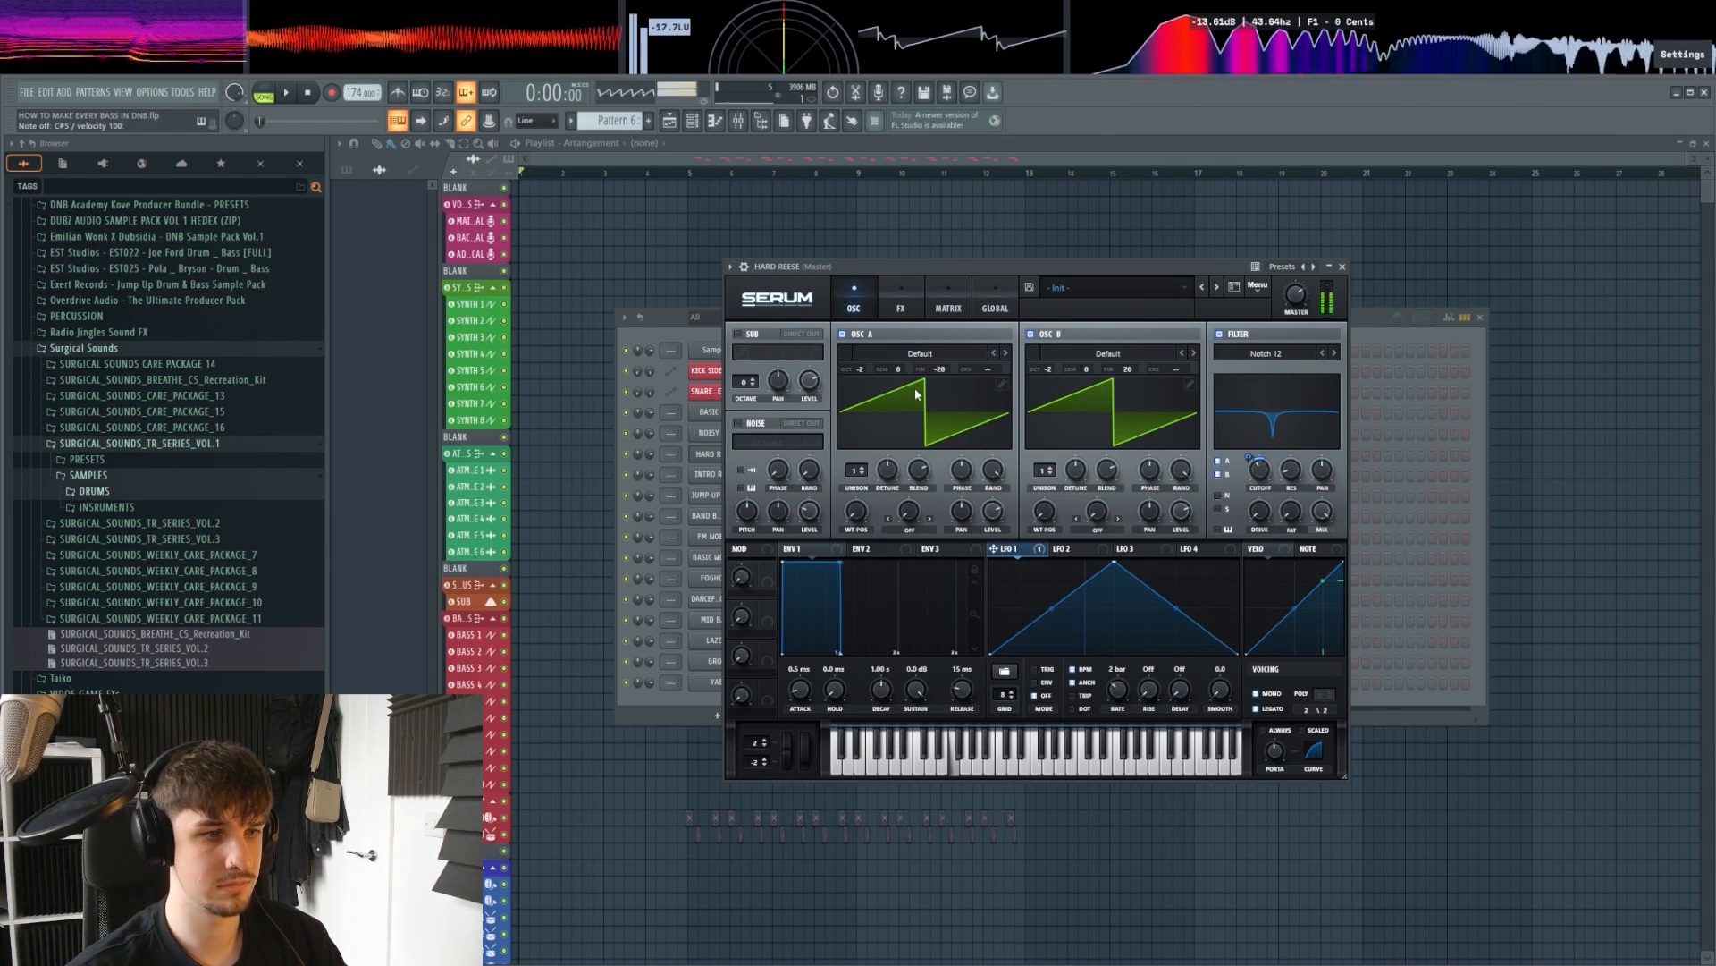
Step: Lengthen envelope 1's attack slightly, set its release to 65 ms, and audition the softened note edges
drag(801, 691, 806, 685)
drag(964, 702, 968, 689)
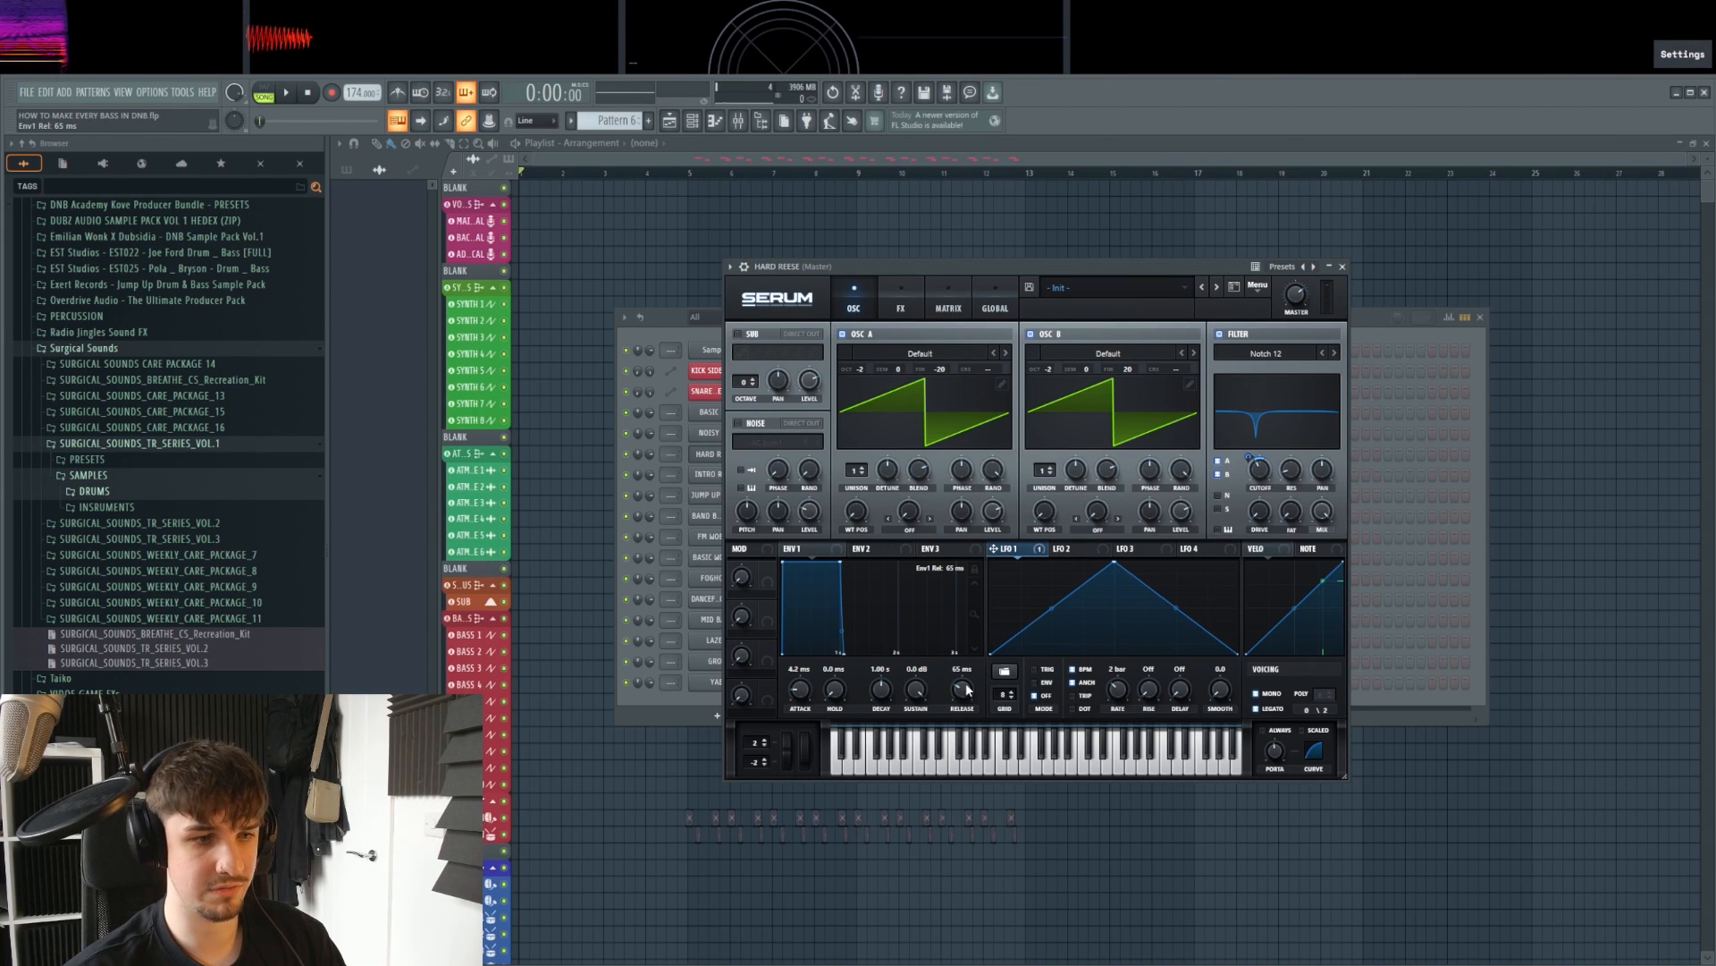
drag(807, 693, 809, 686)
key(v)
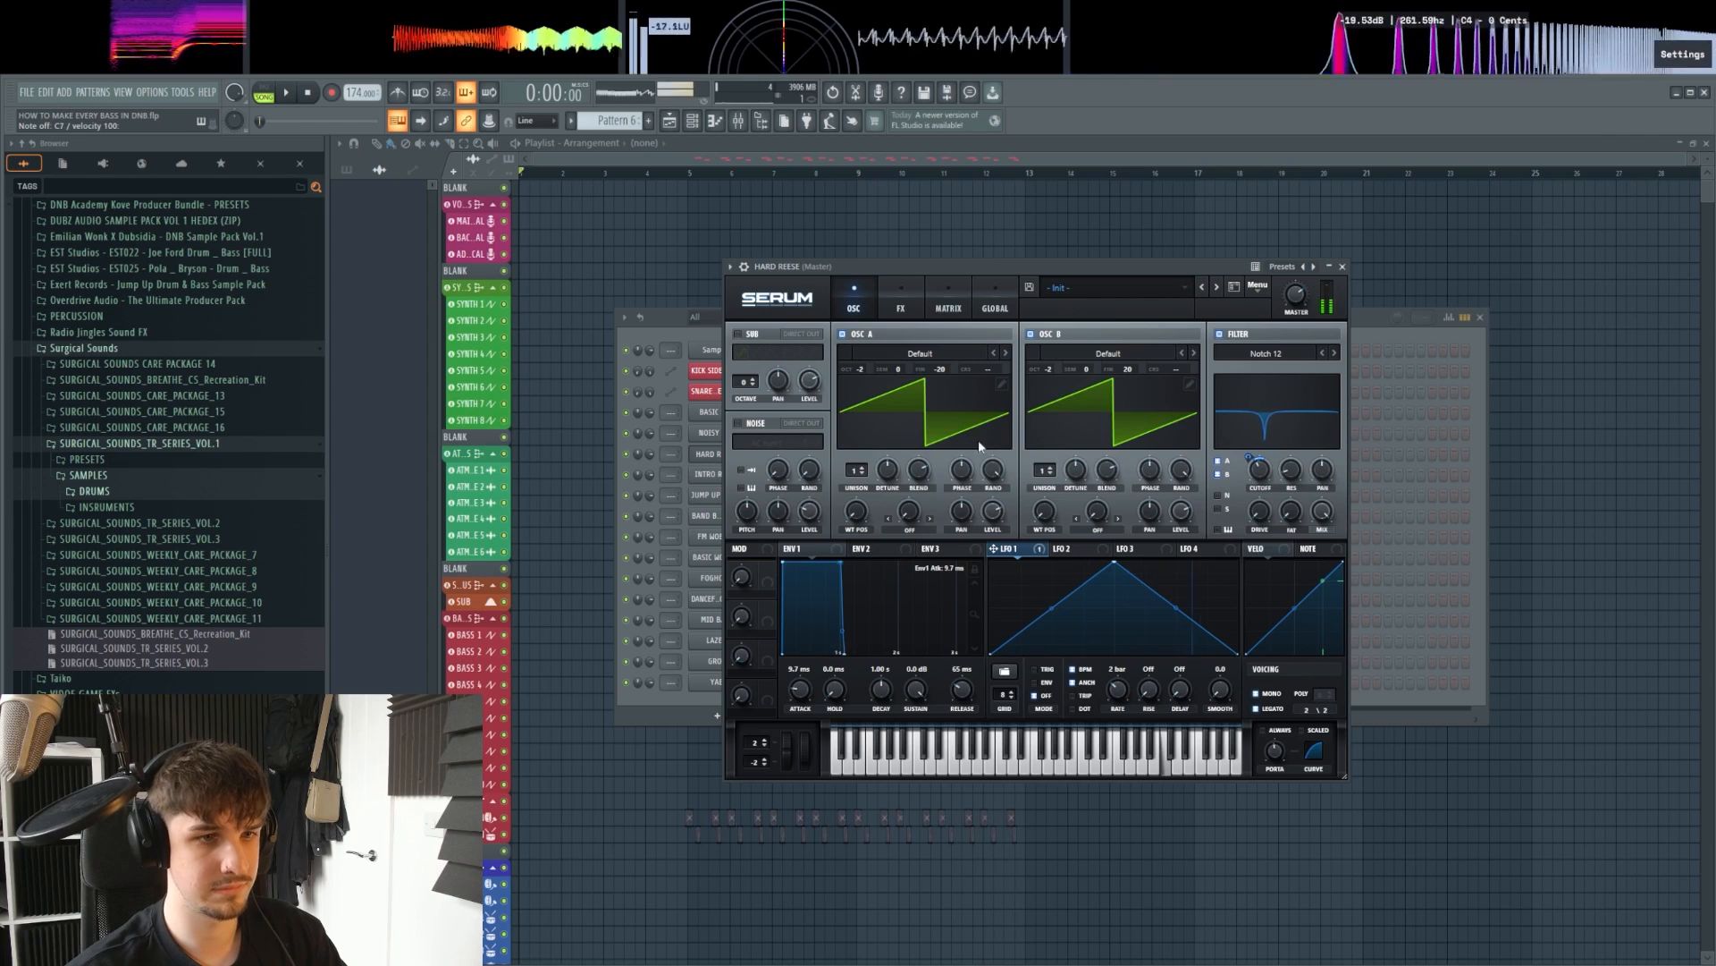
Step: Add a Tube distortion effect with the drive at 100% and play notes to hear it
click(891, 300)
click(742, 356)
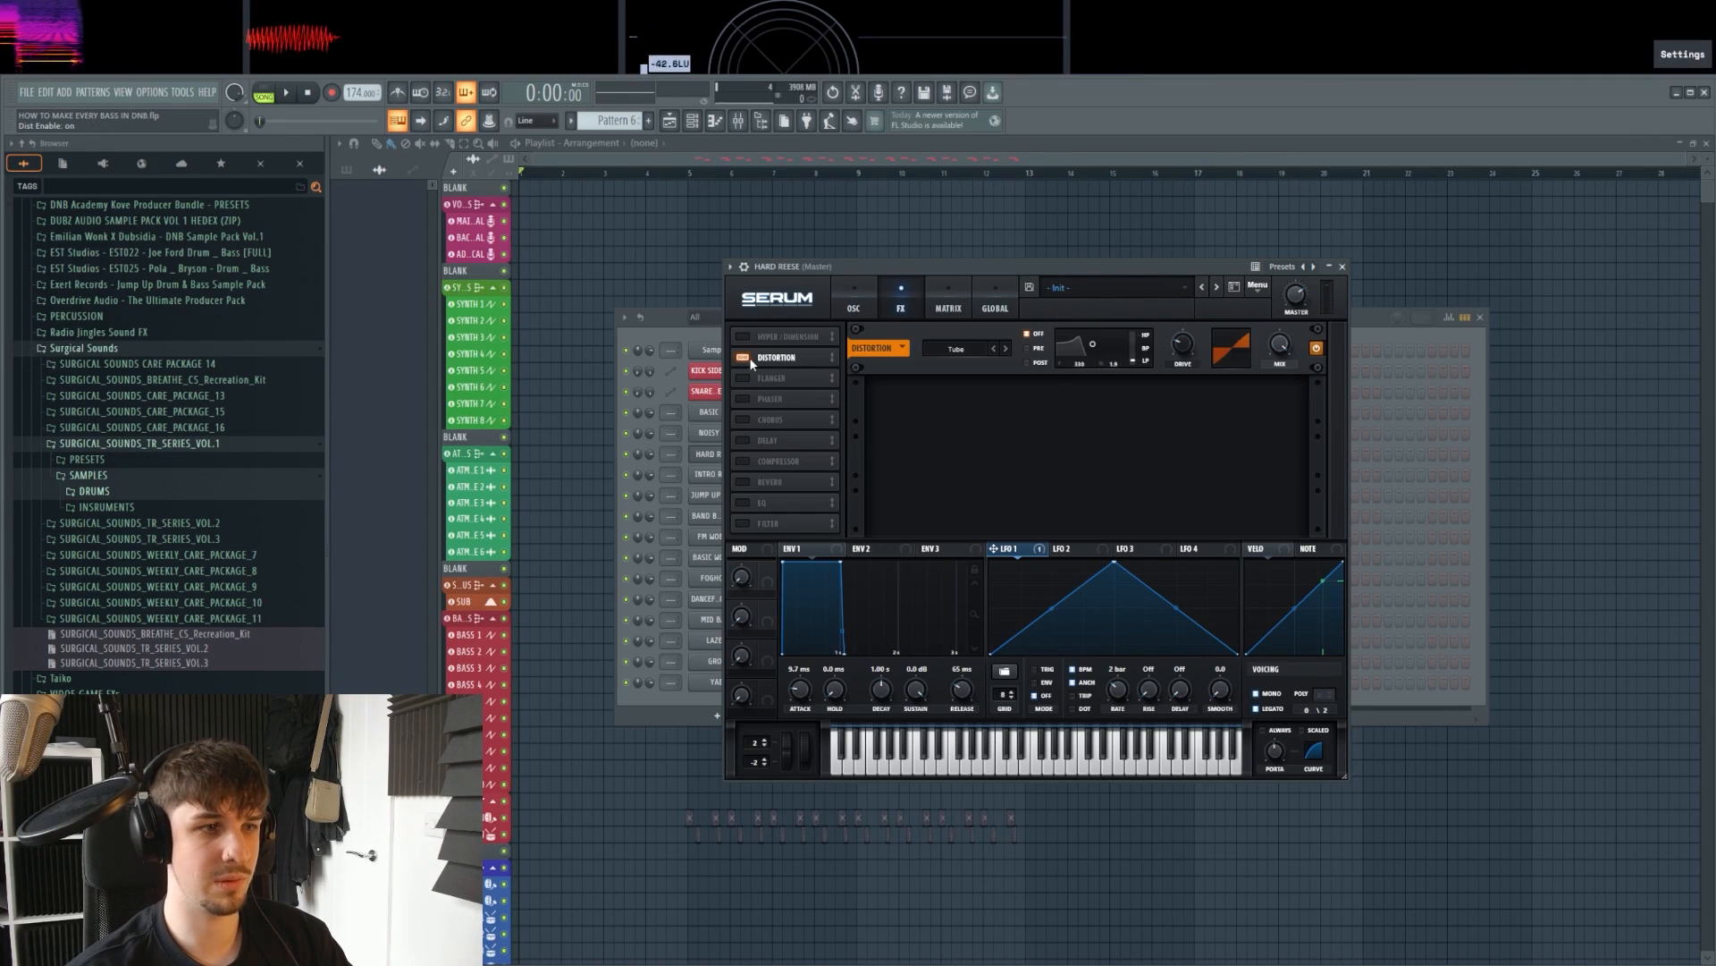
drag(1189, 348, 1169, 214)
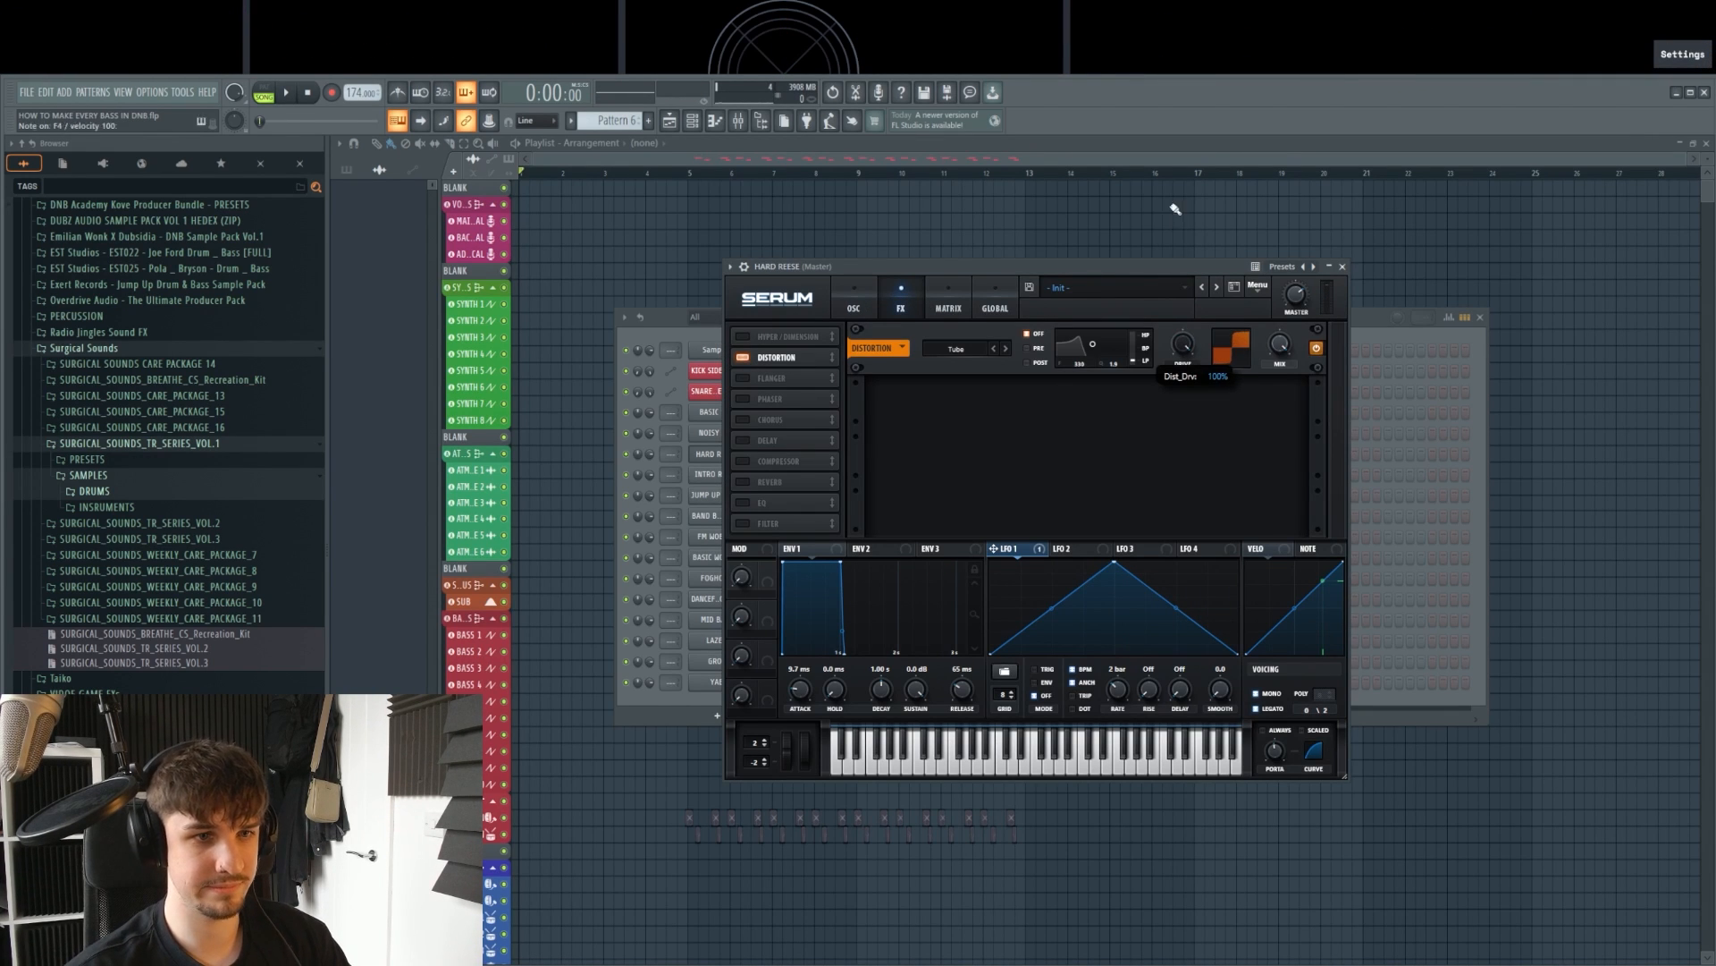
key(v)
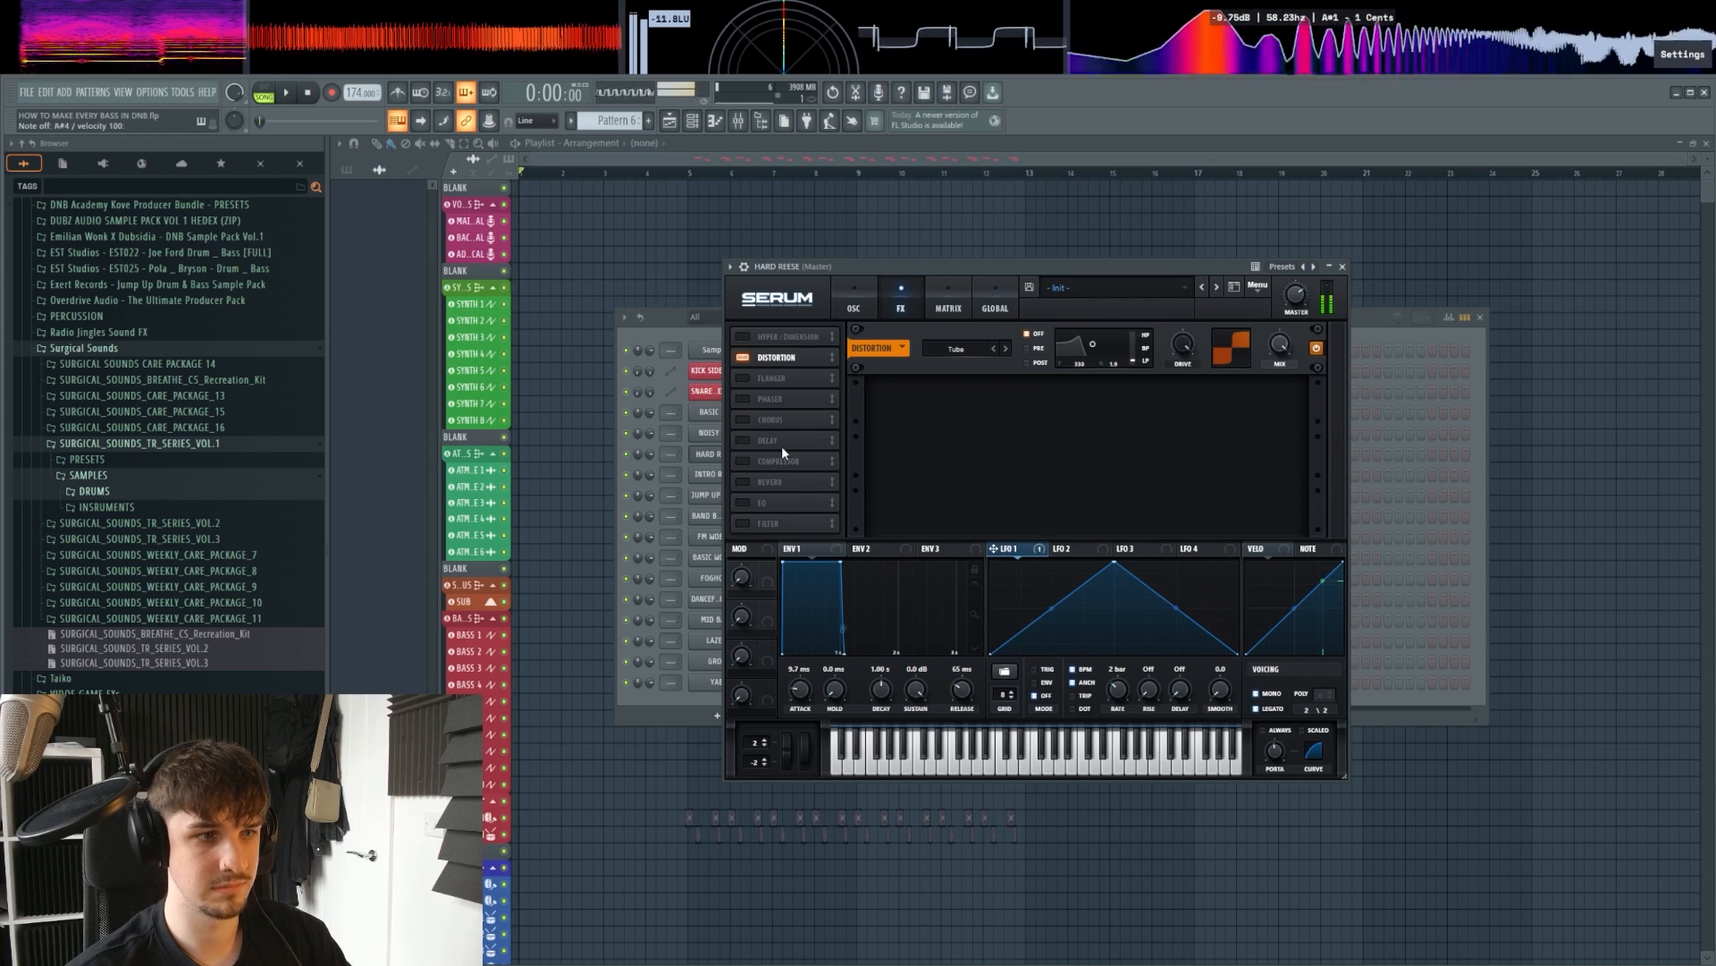
Step: Add a multiband compressor with its threshold at about -15 dB and enable the EQ effect
click(743, 461)
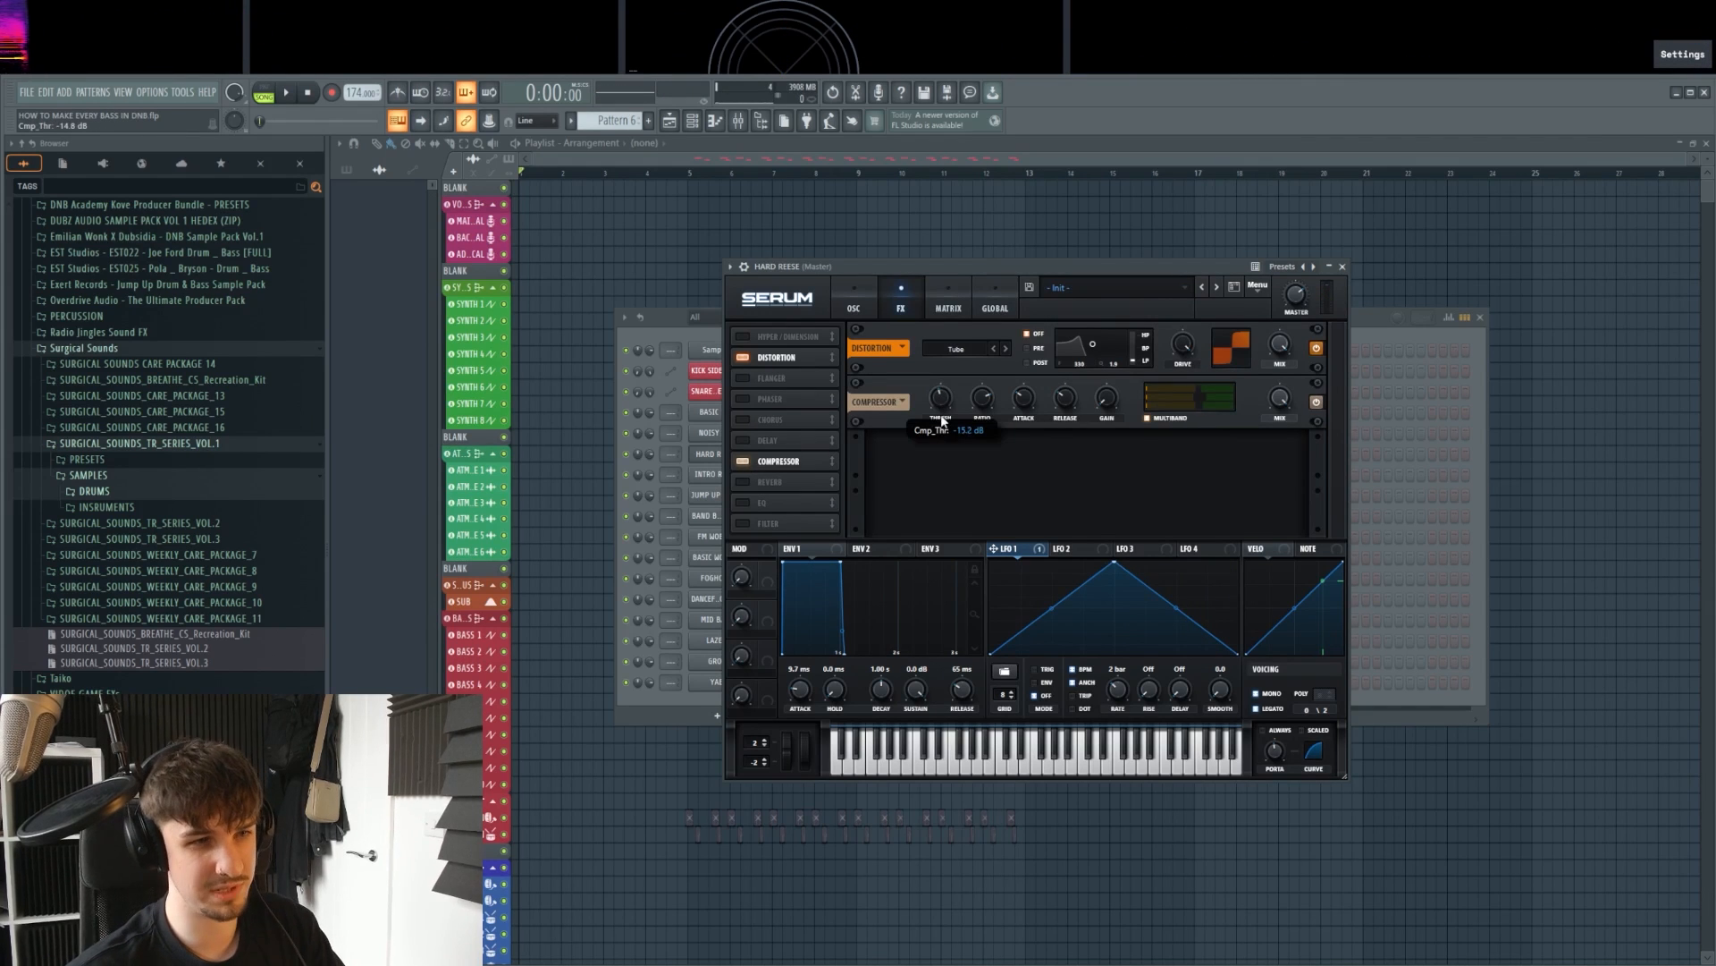
drag(941, 399, 941, 420)
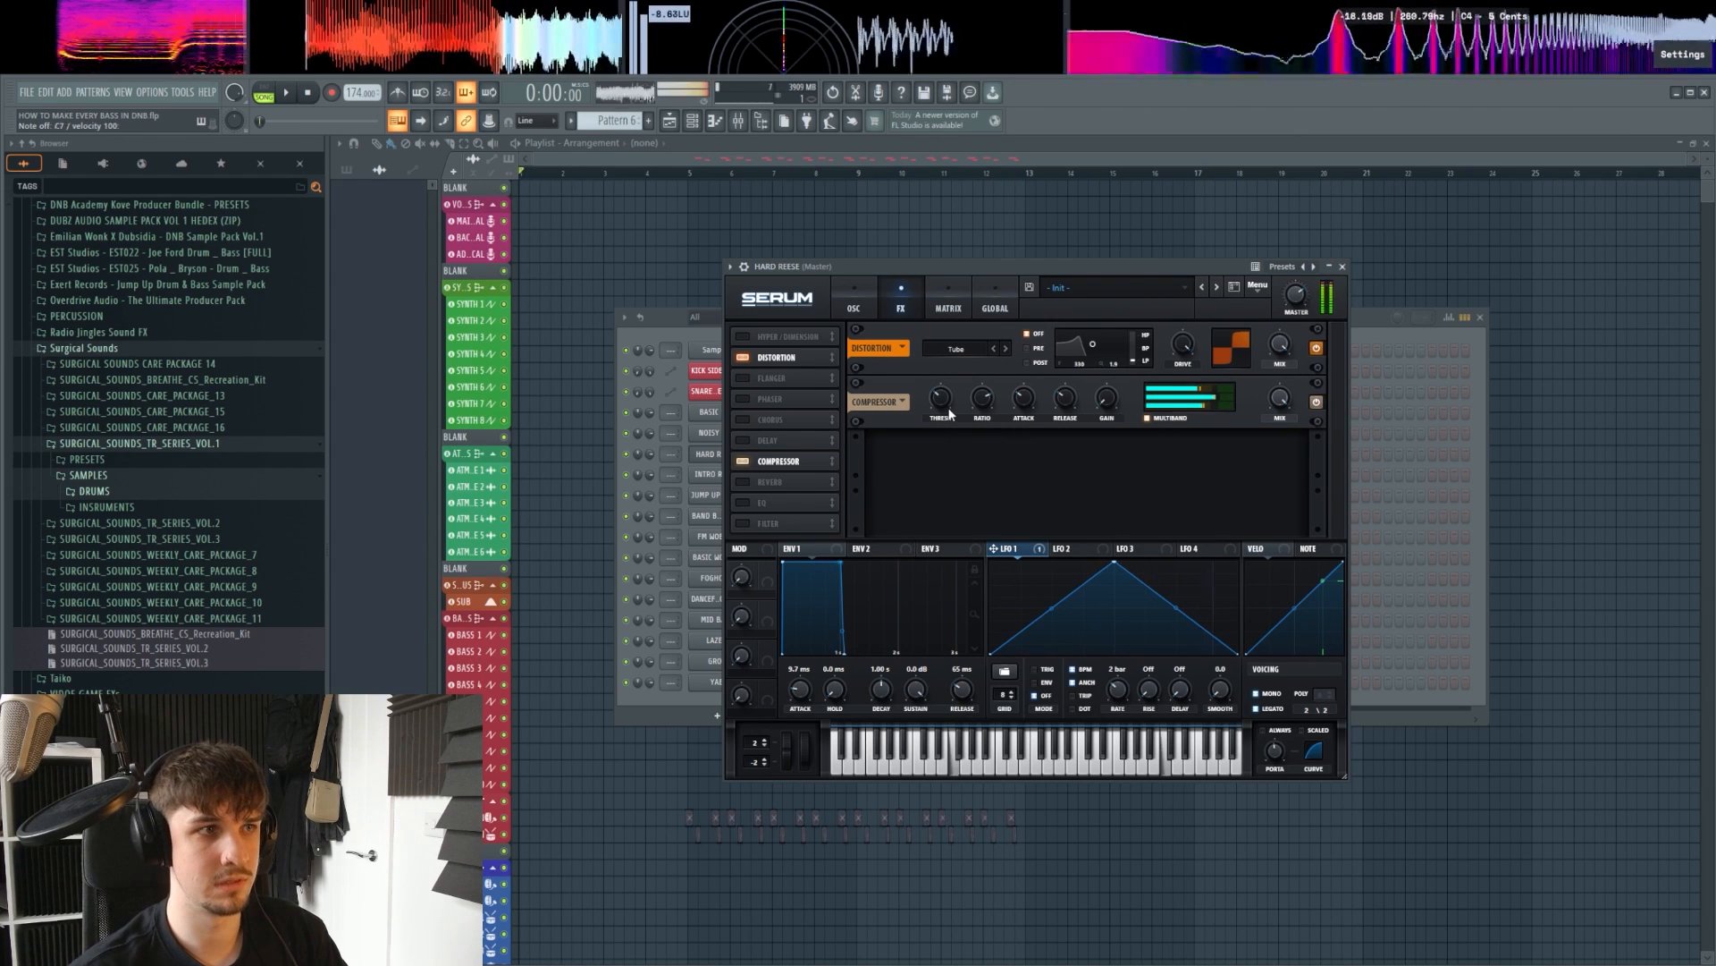
click(743, 504)
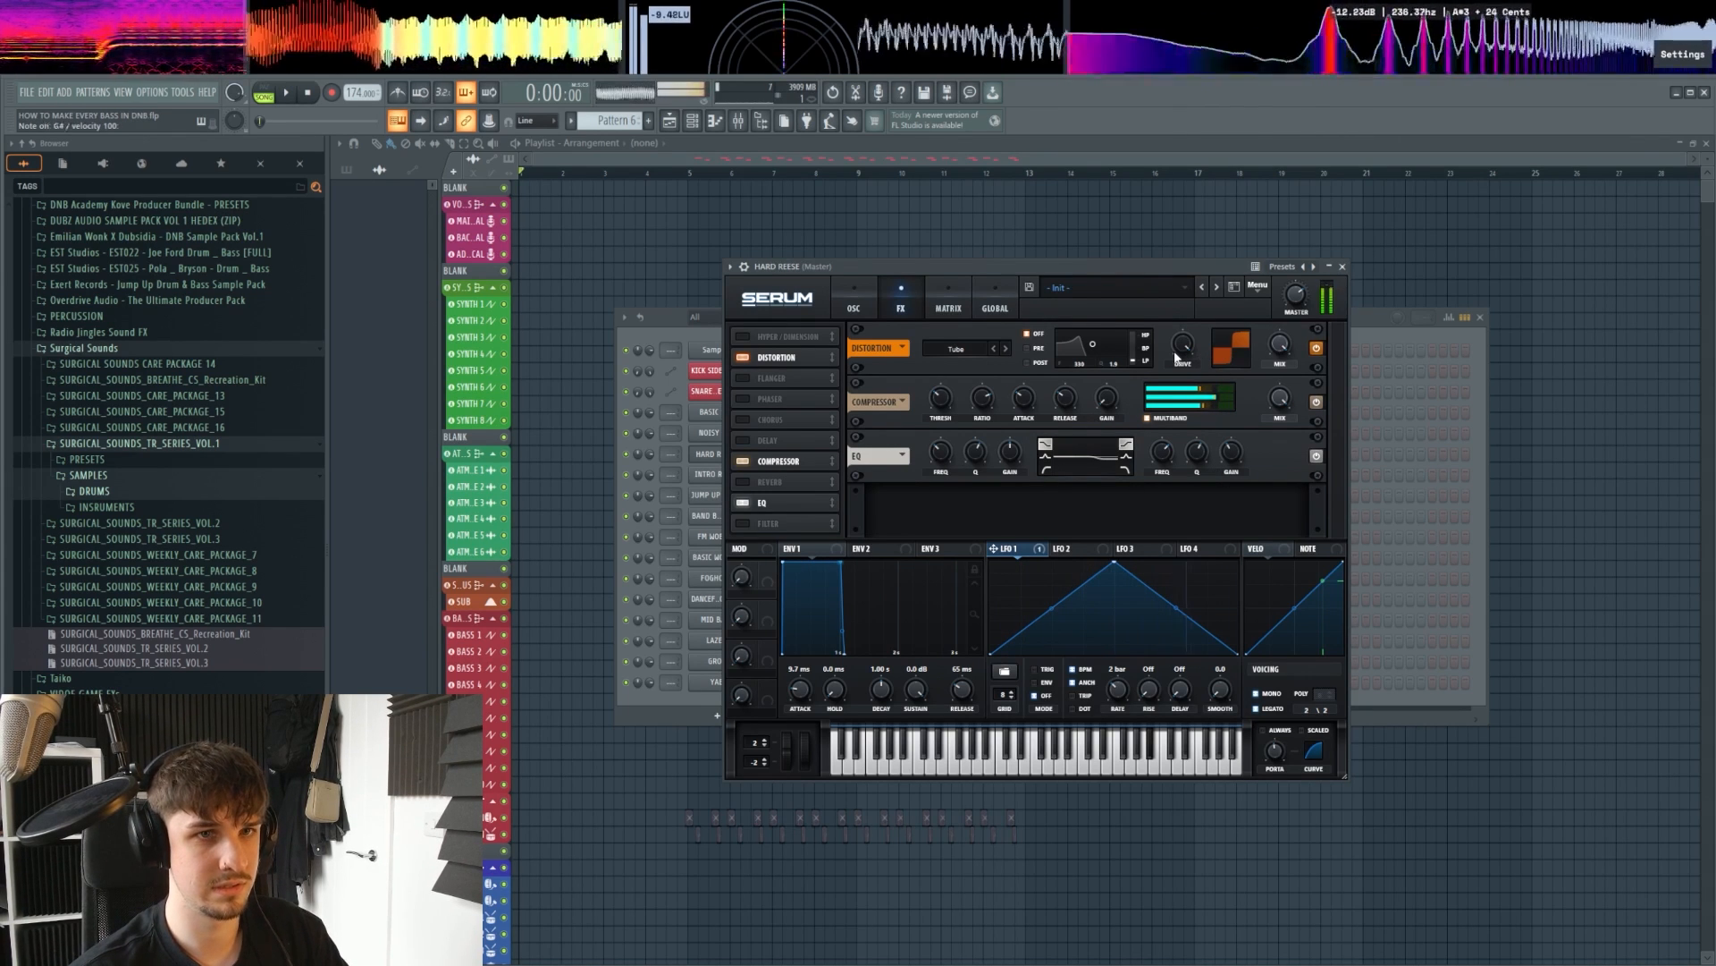
Step: Enable the noise oscillator in the hard reese patch and play a note to hear it
click(854, 304)
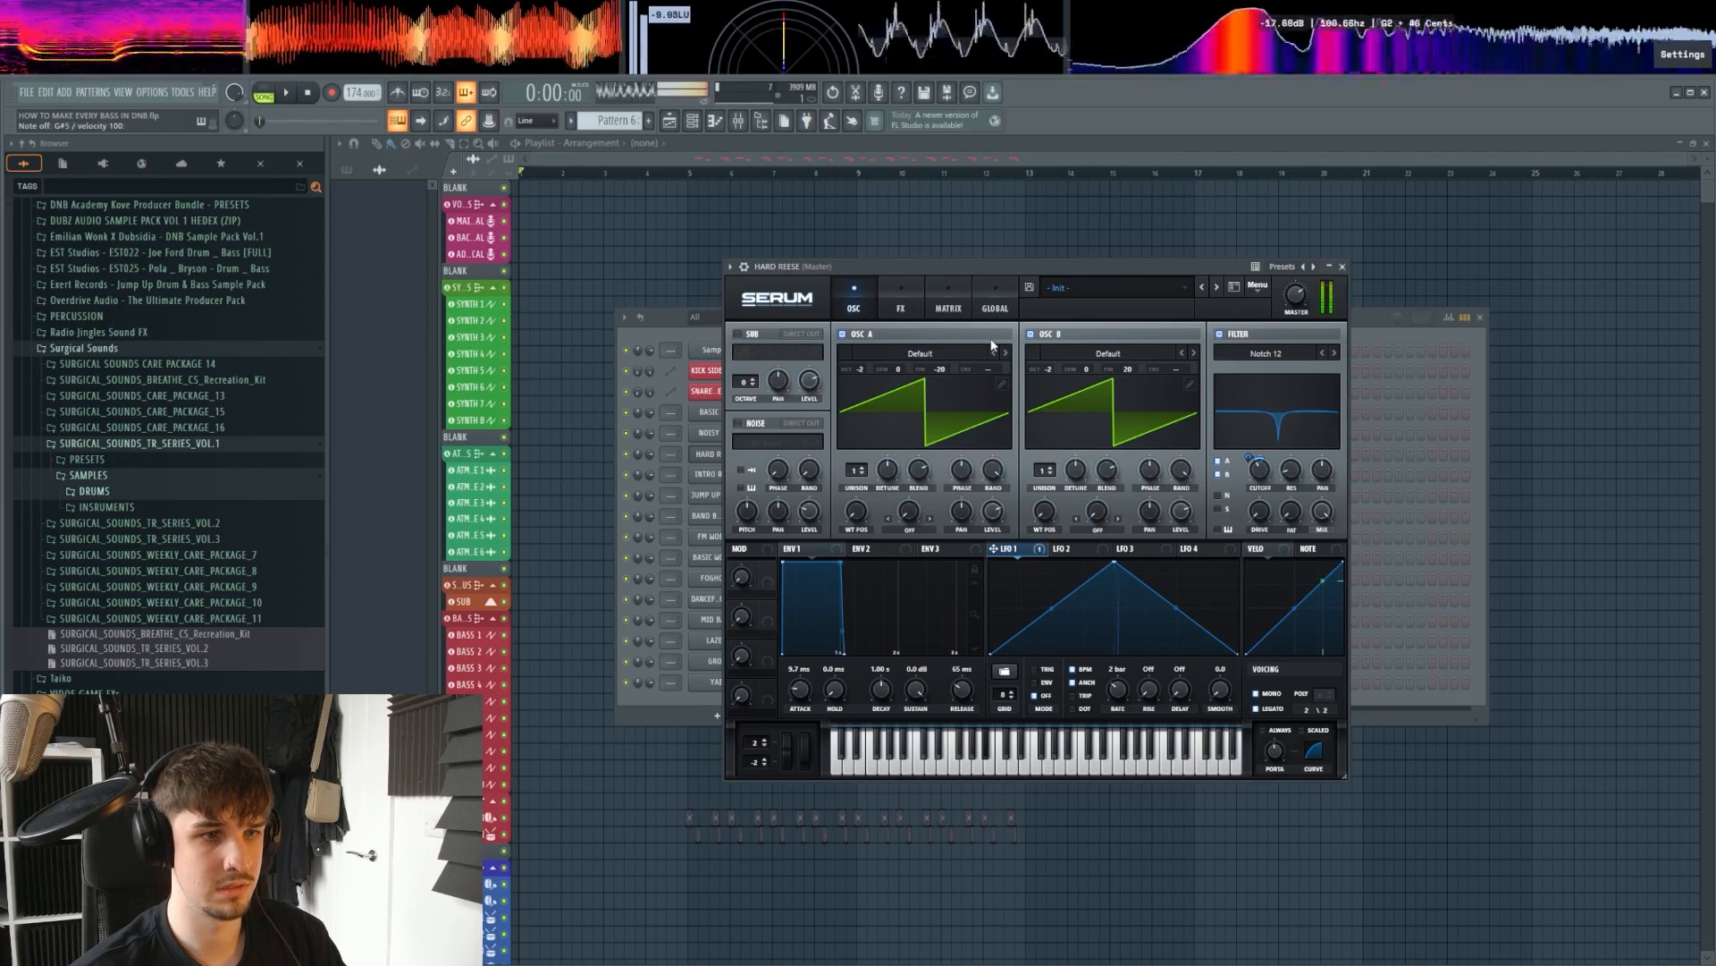
click(739, 423)
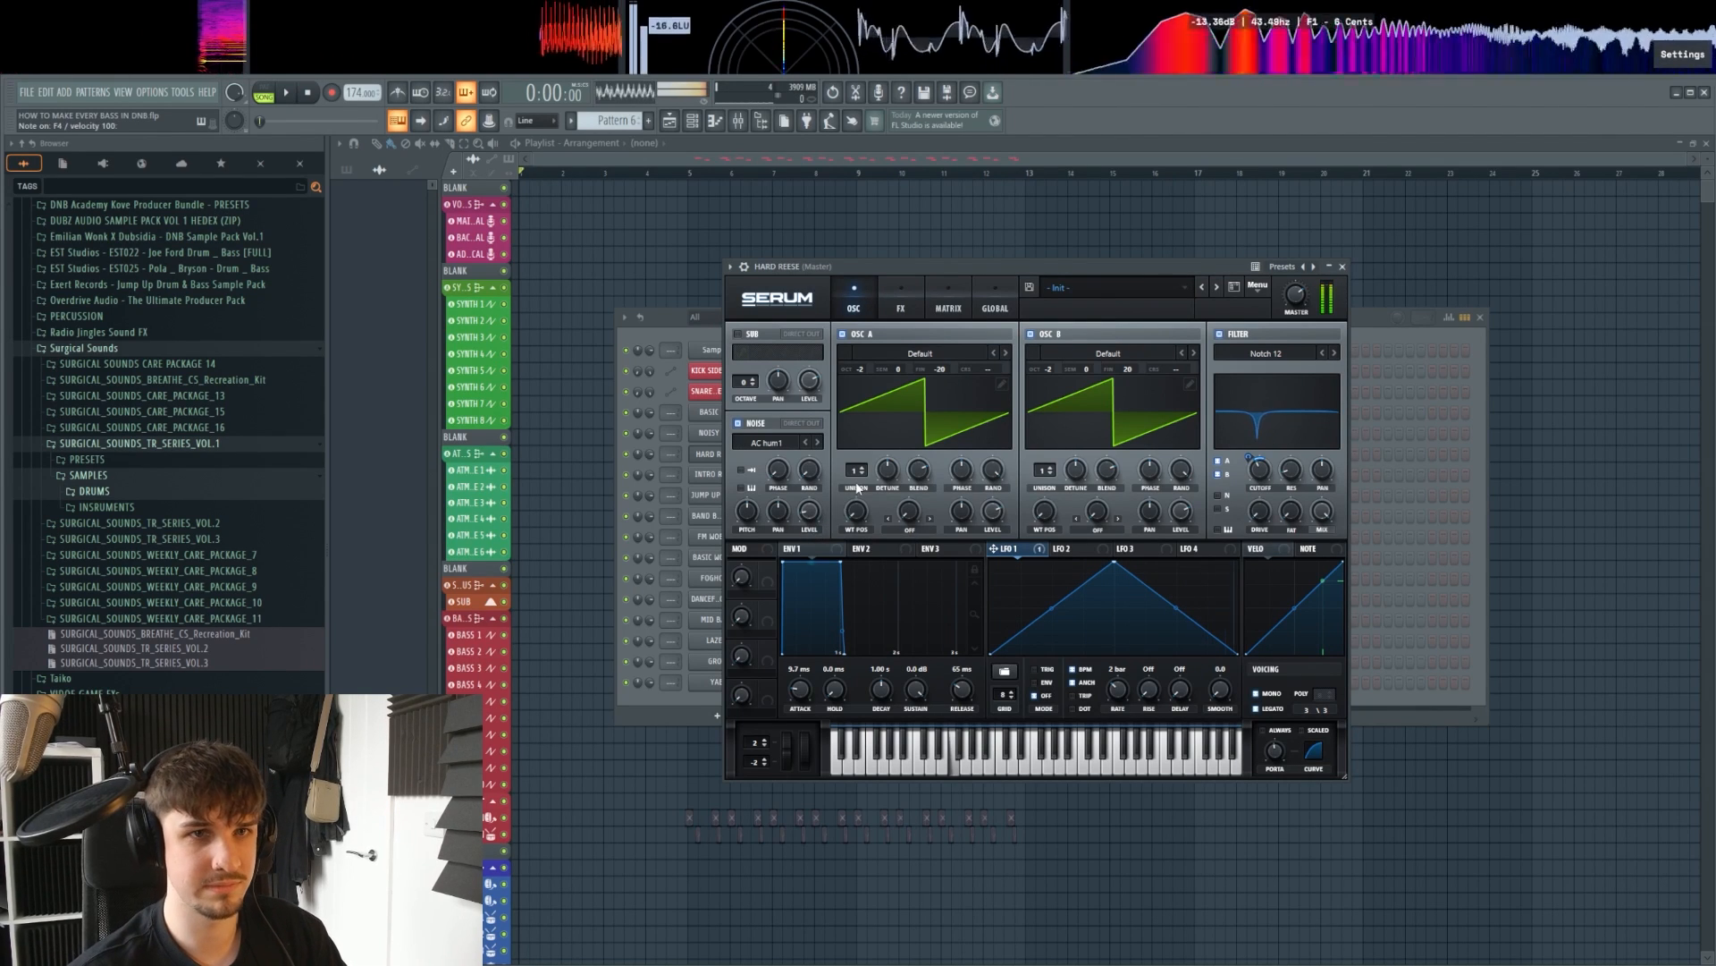
Step: Load the Digital wavetable ICanHasKick into both oscillators and raise their wavetable positions, with oscillator B at 115
click(917, 353)
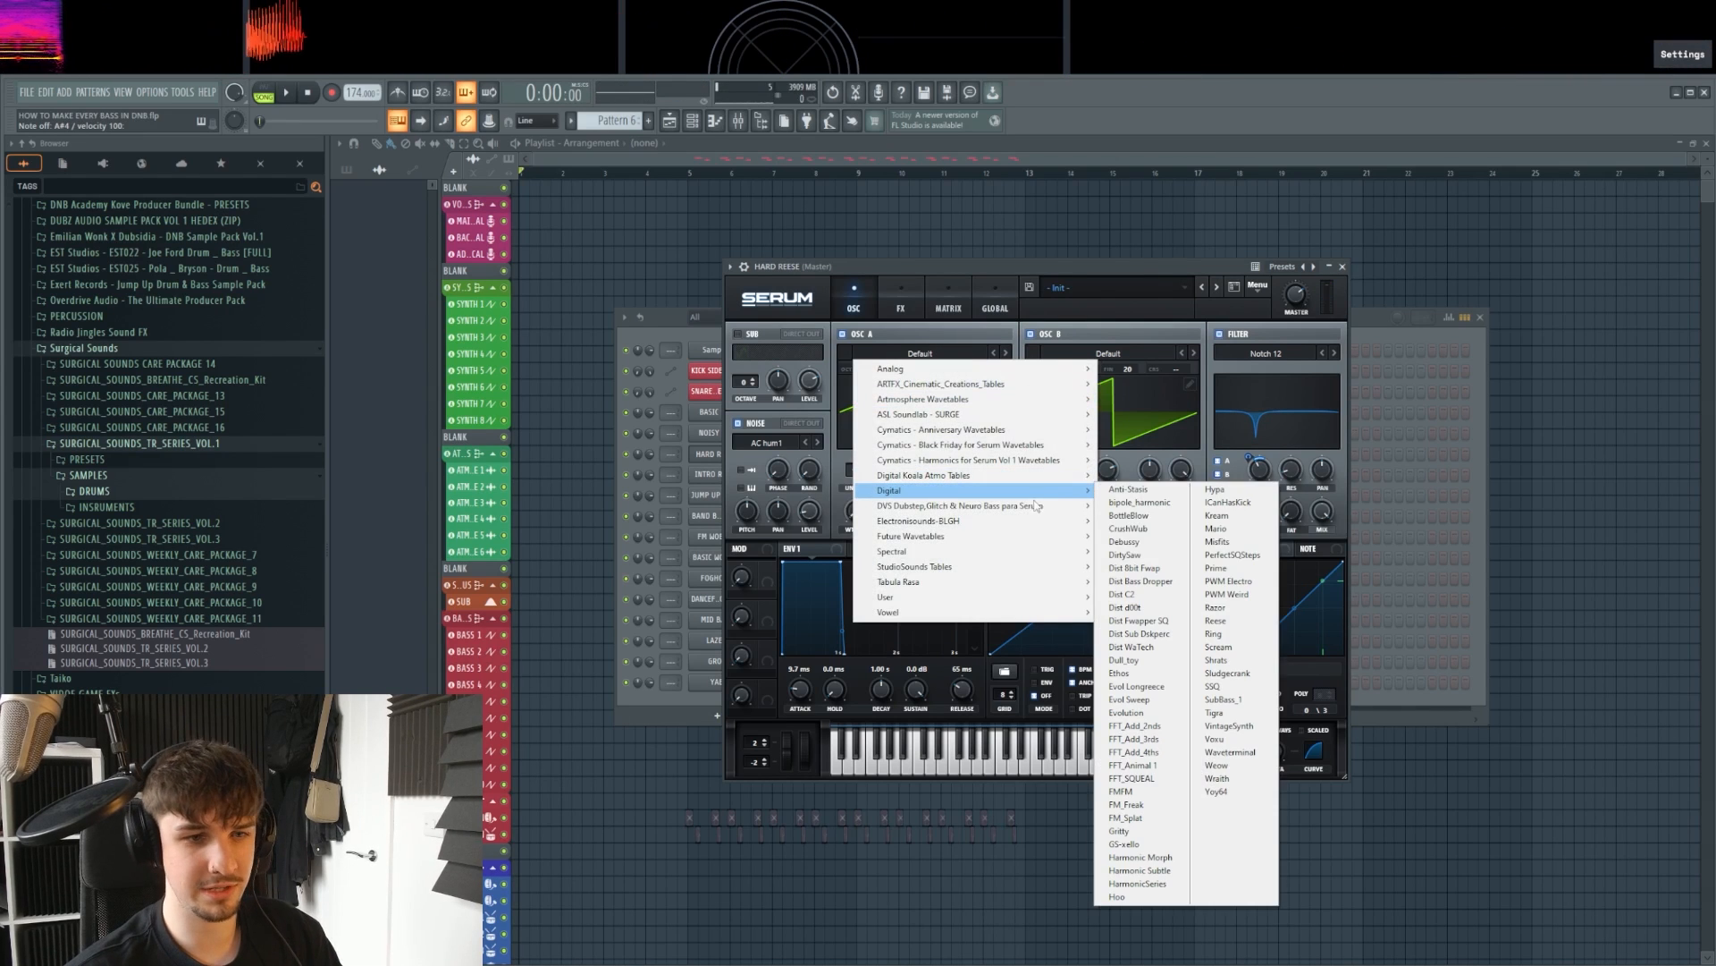
click(1234, 517)
click(1115, 353)
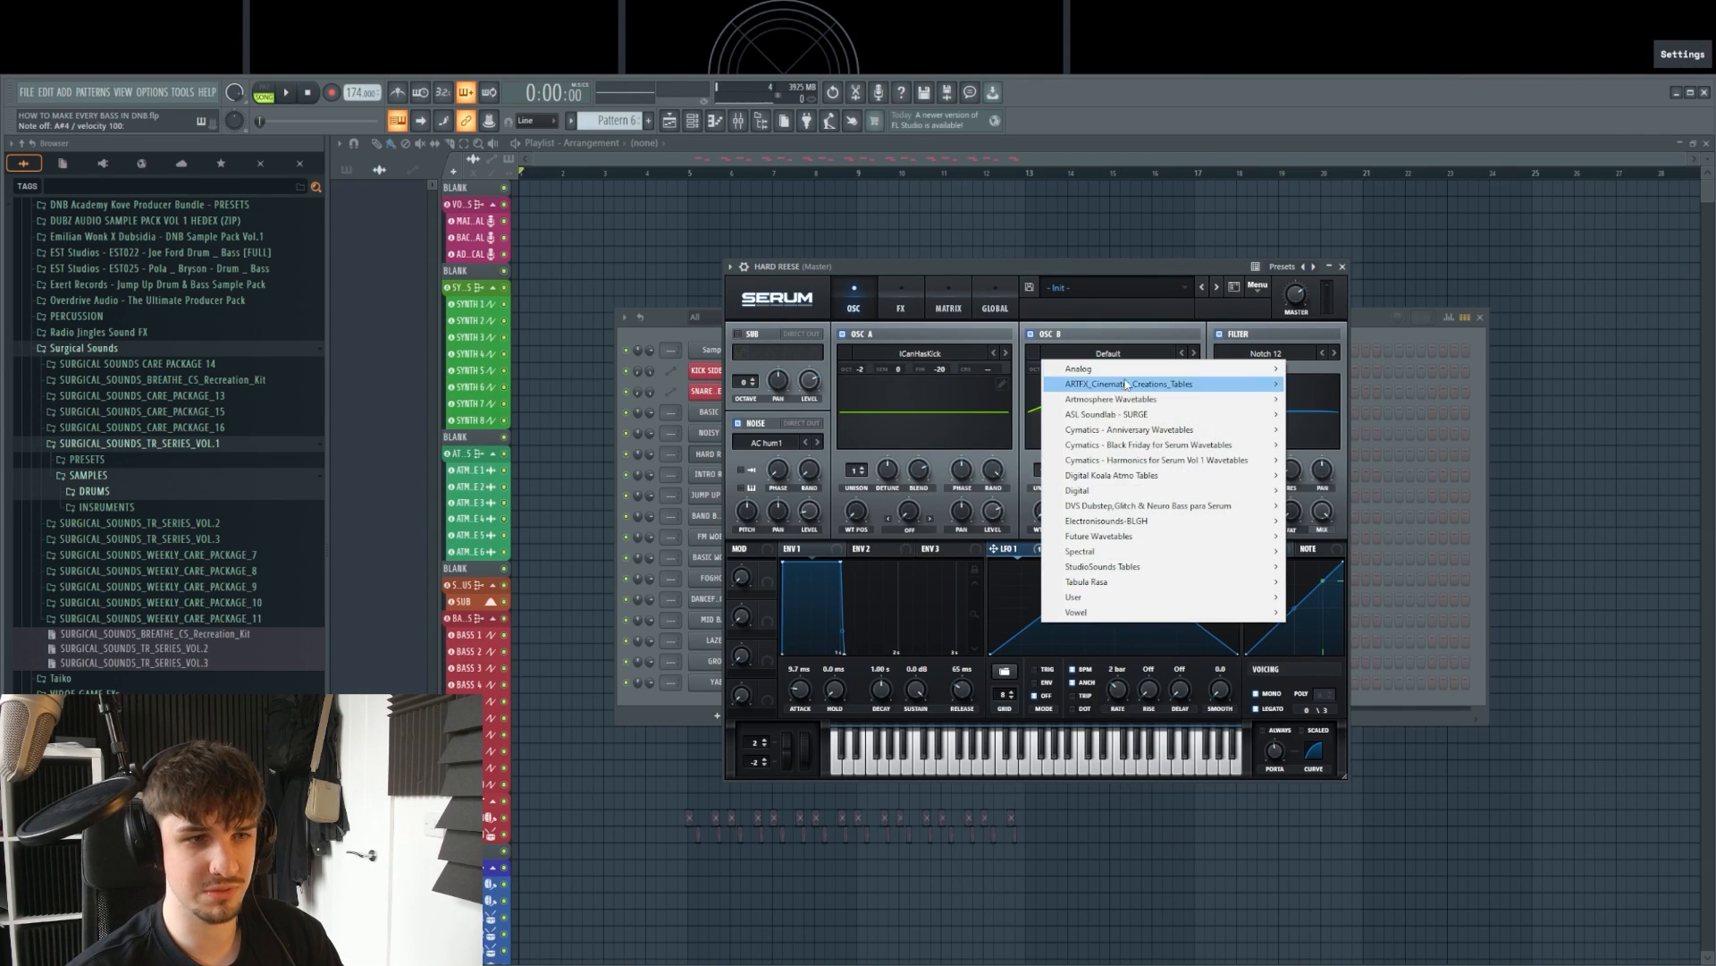
mouse_move(1100, 495)
click(1367, 517)
drag(1053, 452, 1016, 479)
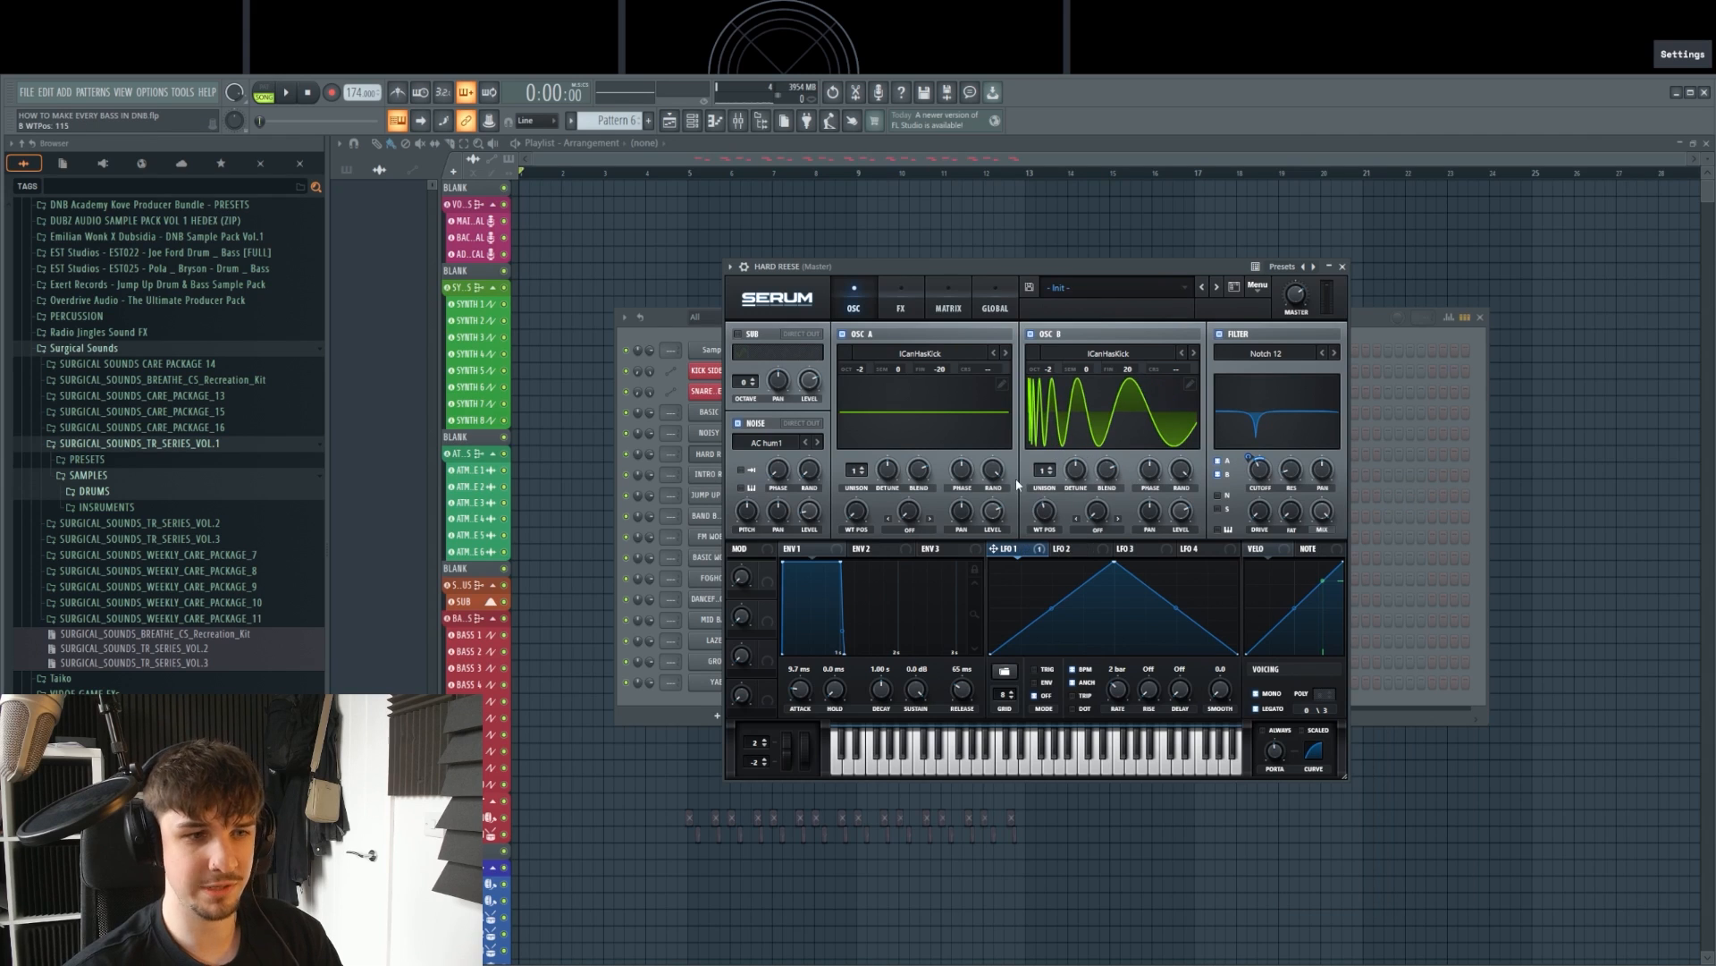
drag(864, 504, 871, 442)
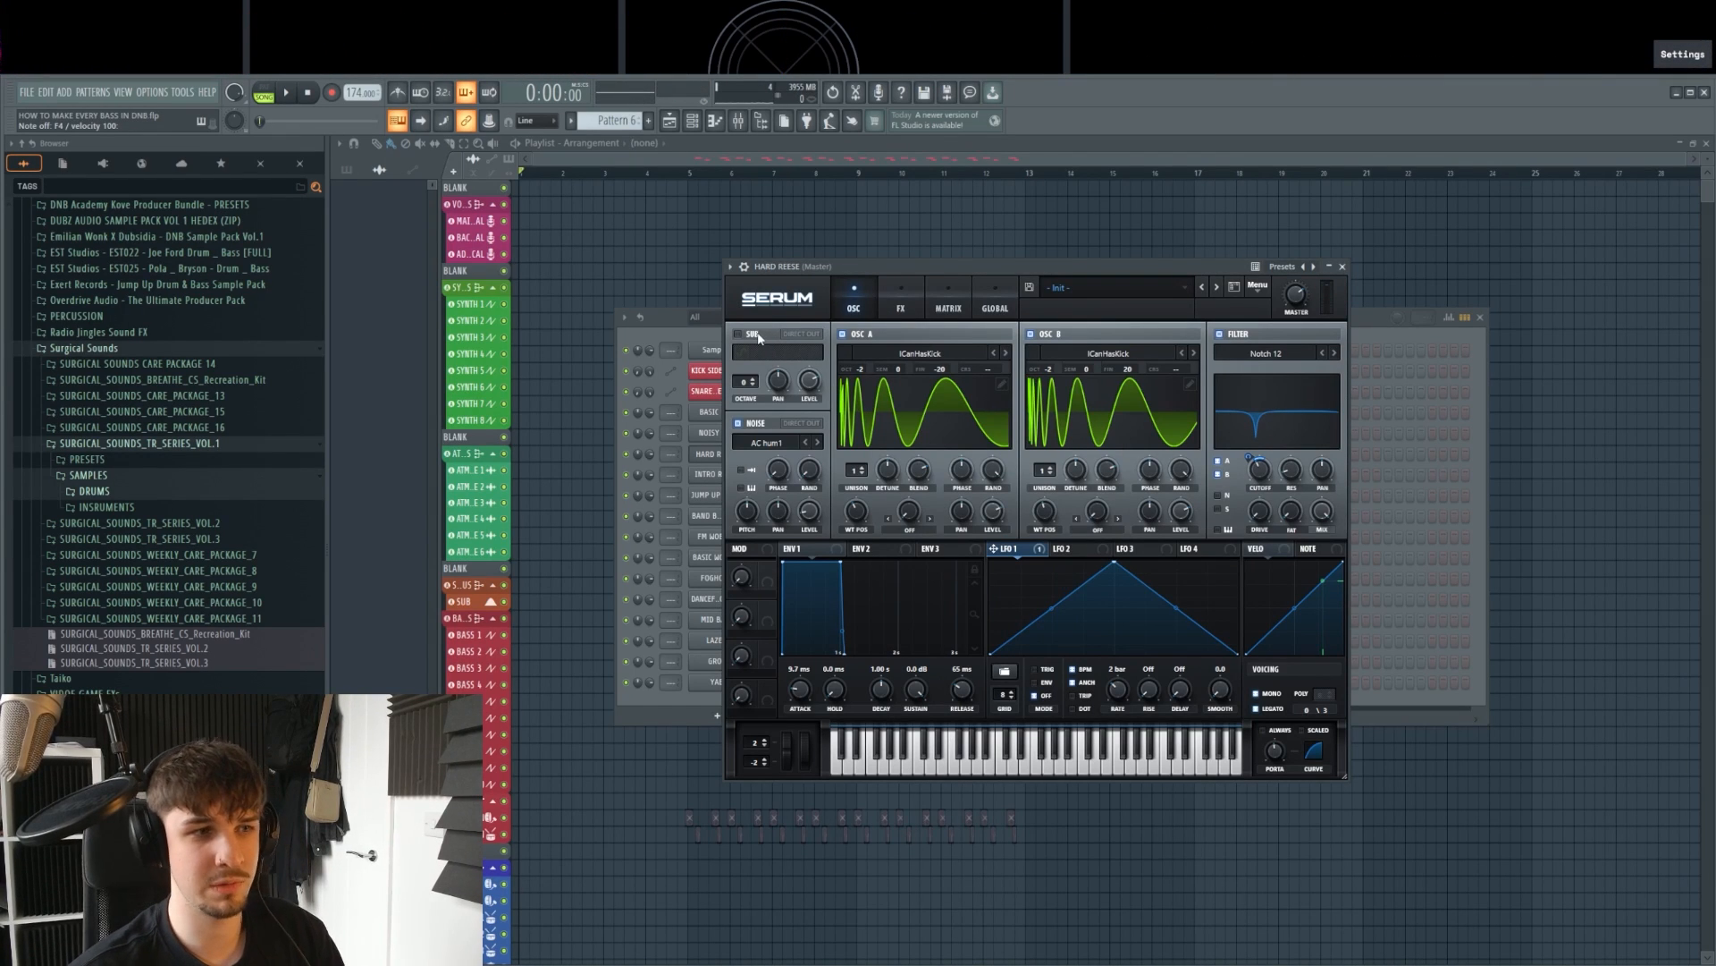
Step: Remove the fundamental harmonic (Bin 1) from the current wavetable frame of both oscillator A and oscillator B
click(1002, 385)
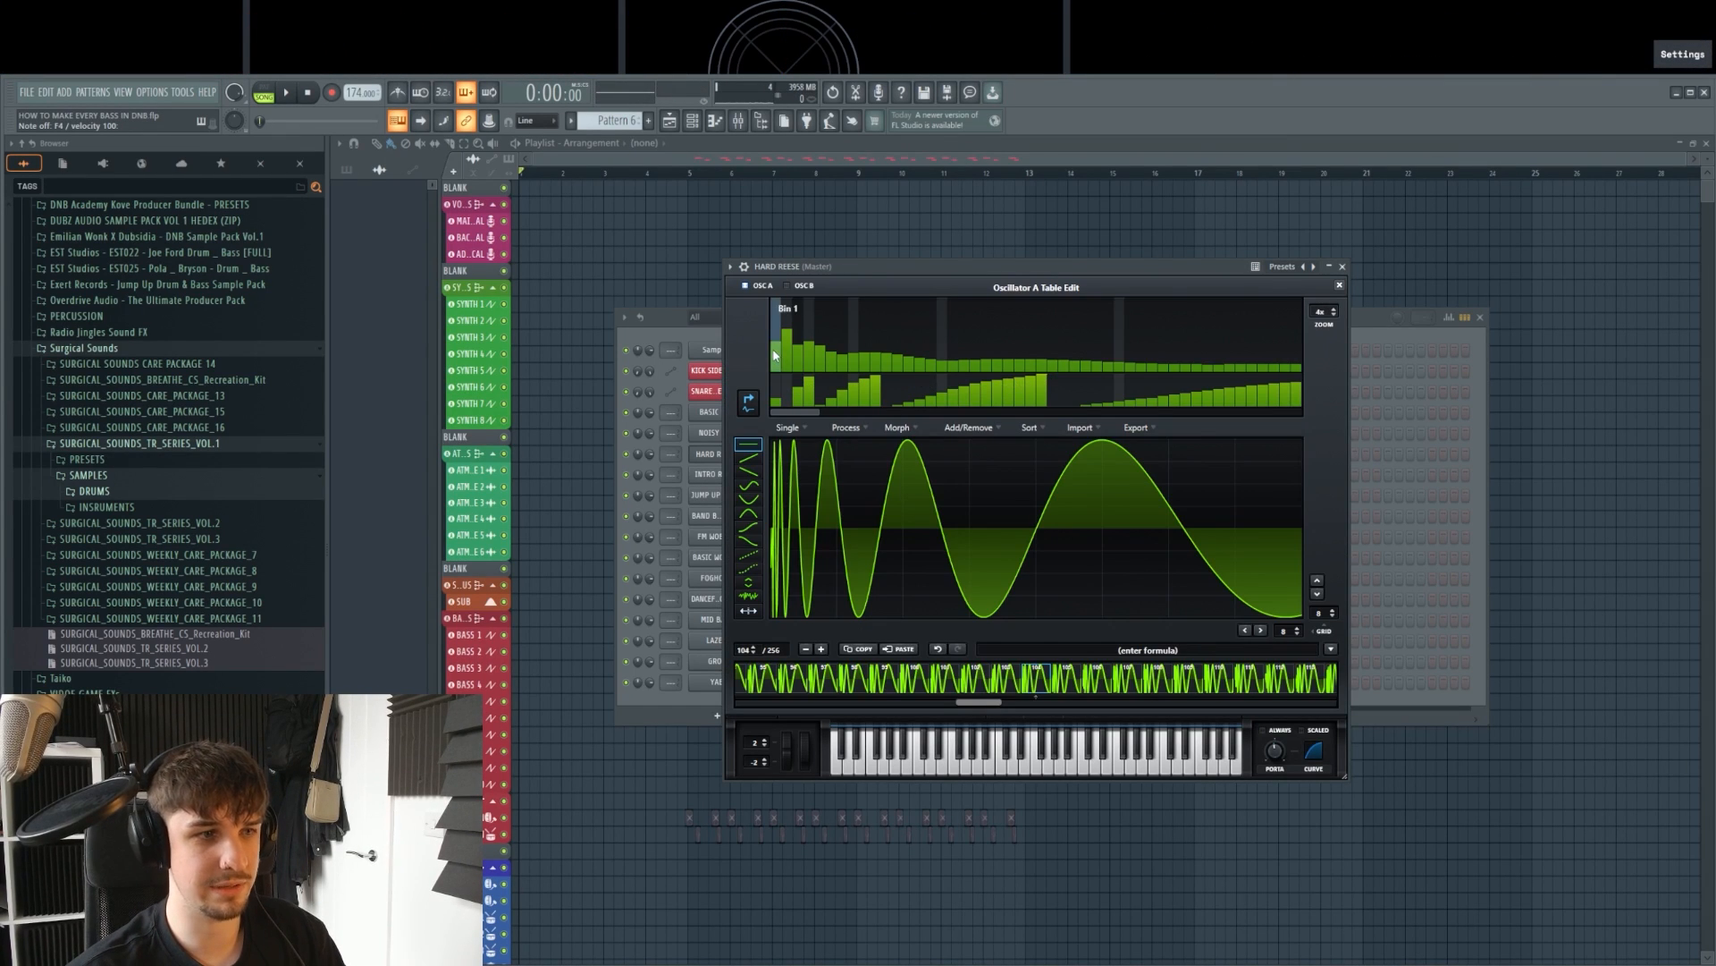
drag(775, 355, 777, 386)
click(1338, 286)
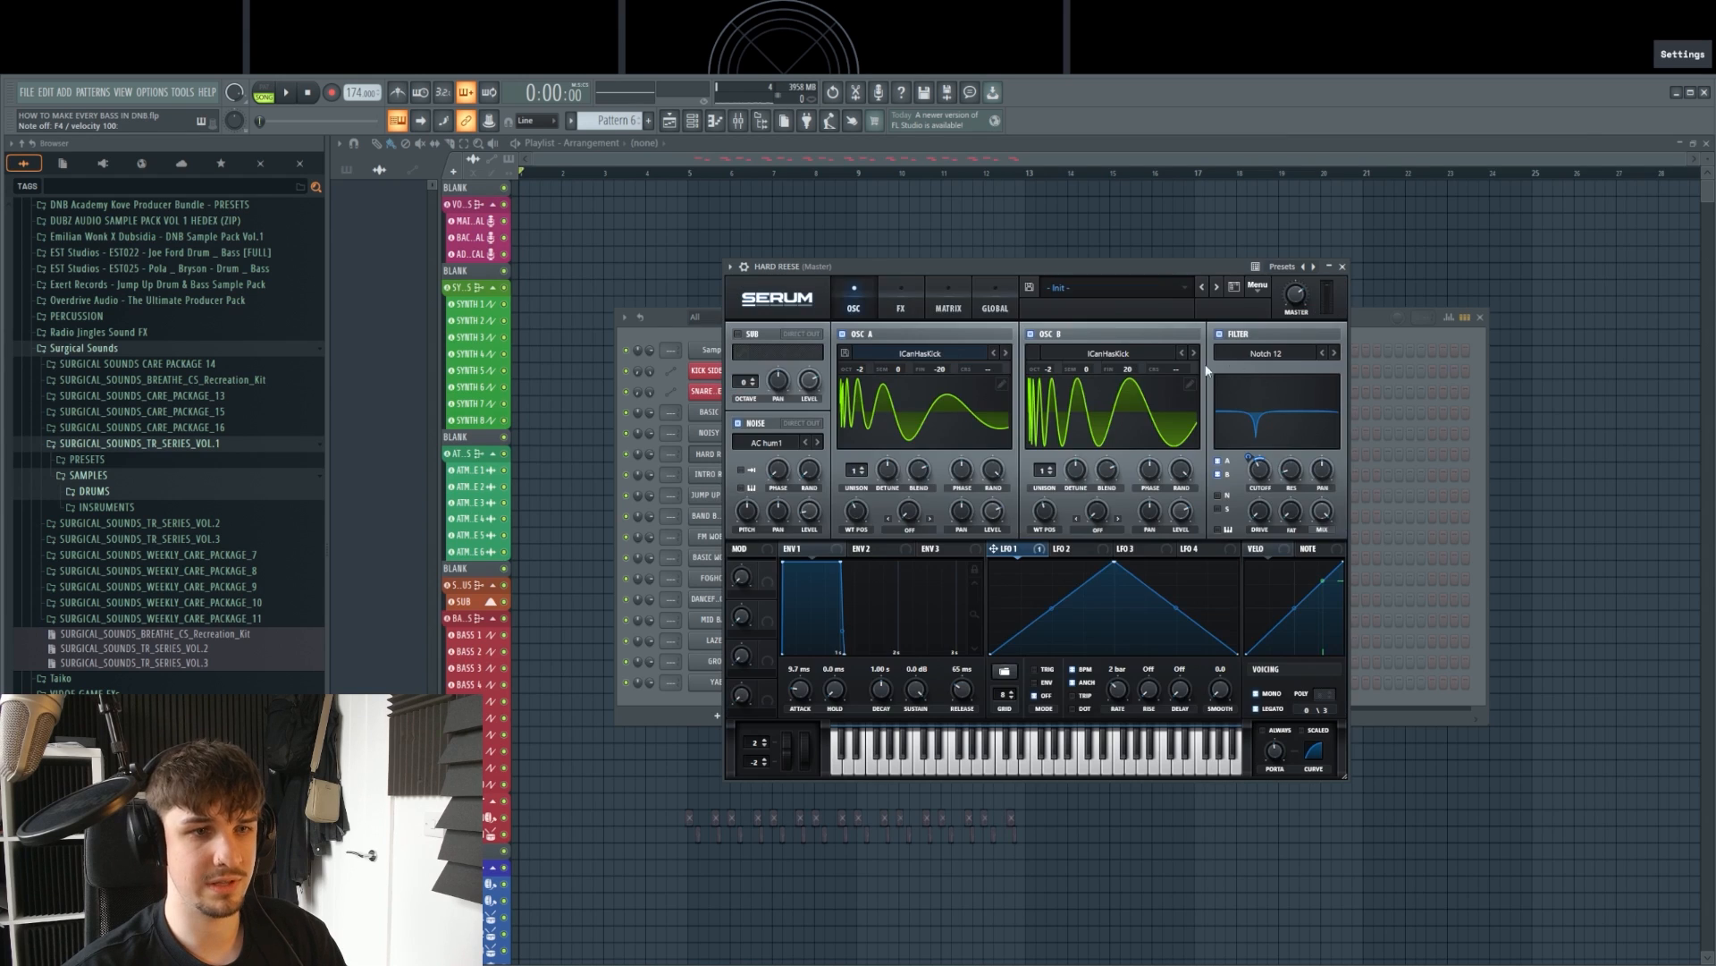
click(1191, 385)
drag(774, 351, 980, 361)
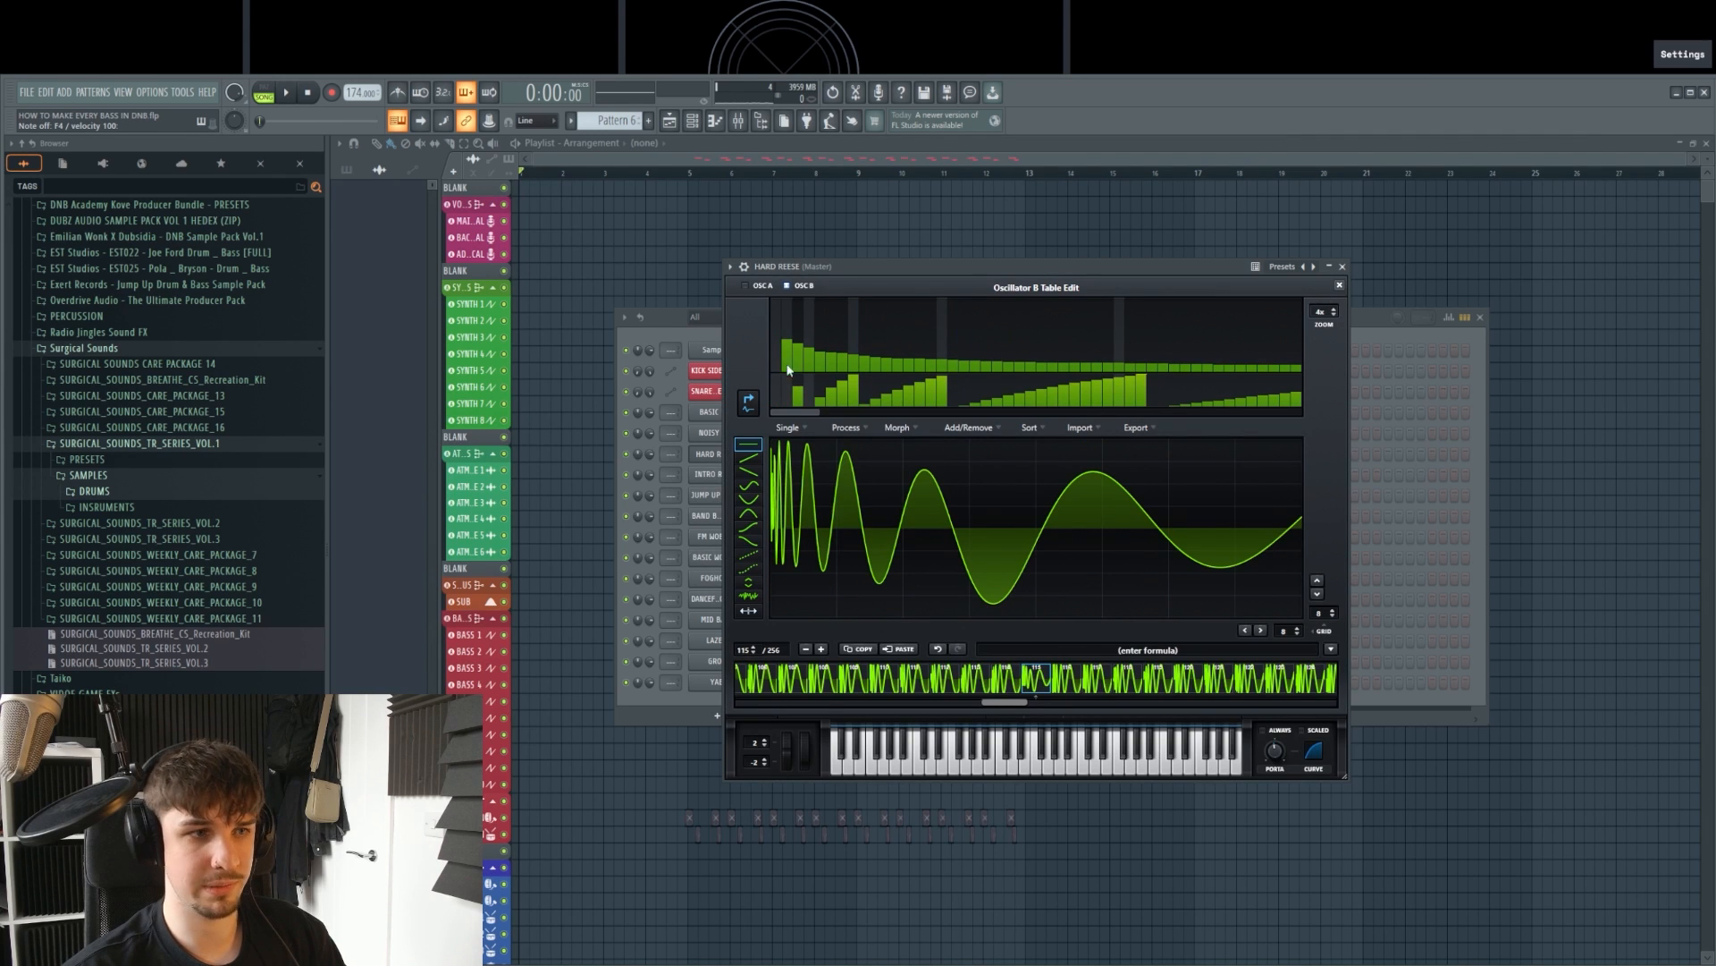
click(1341, 285)
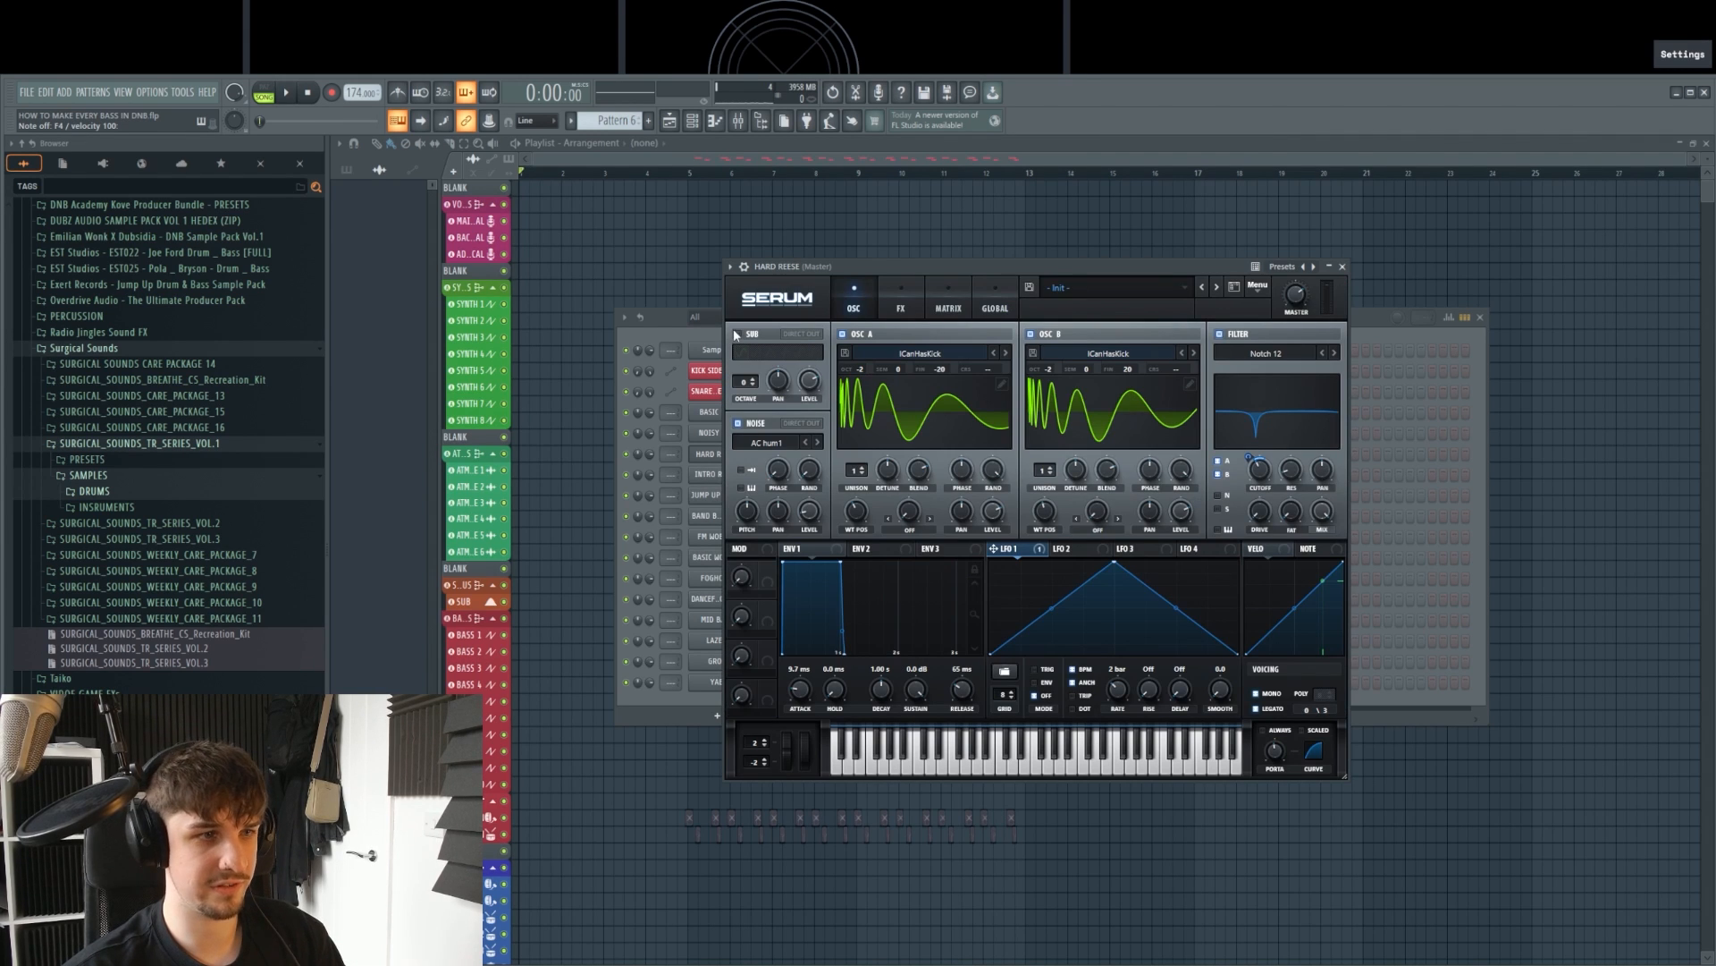
Step: Enable the sine sub oscillator at -2 octaves with direct output and play notes to audition the bass
click(754, 385)
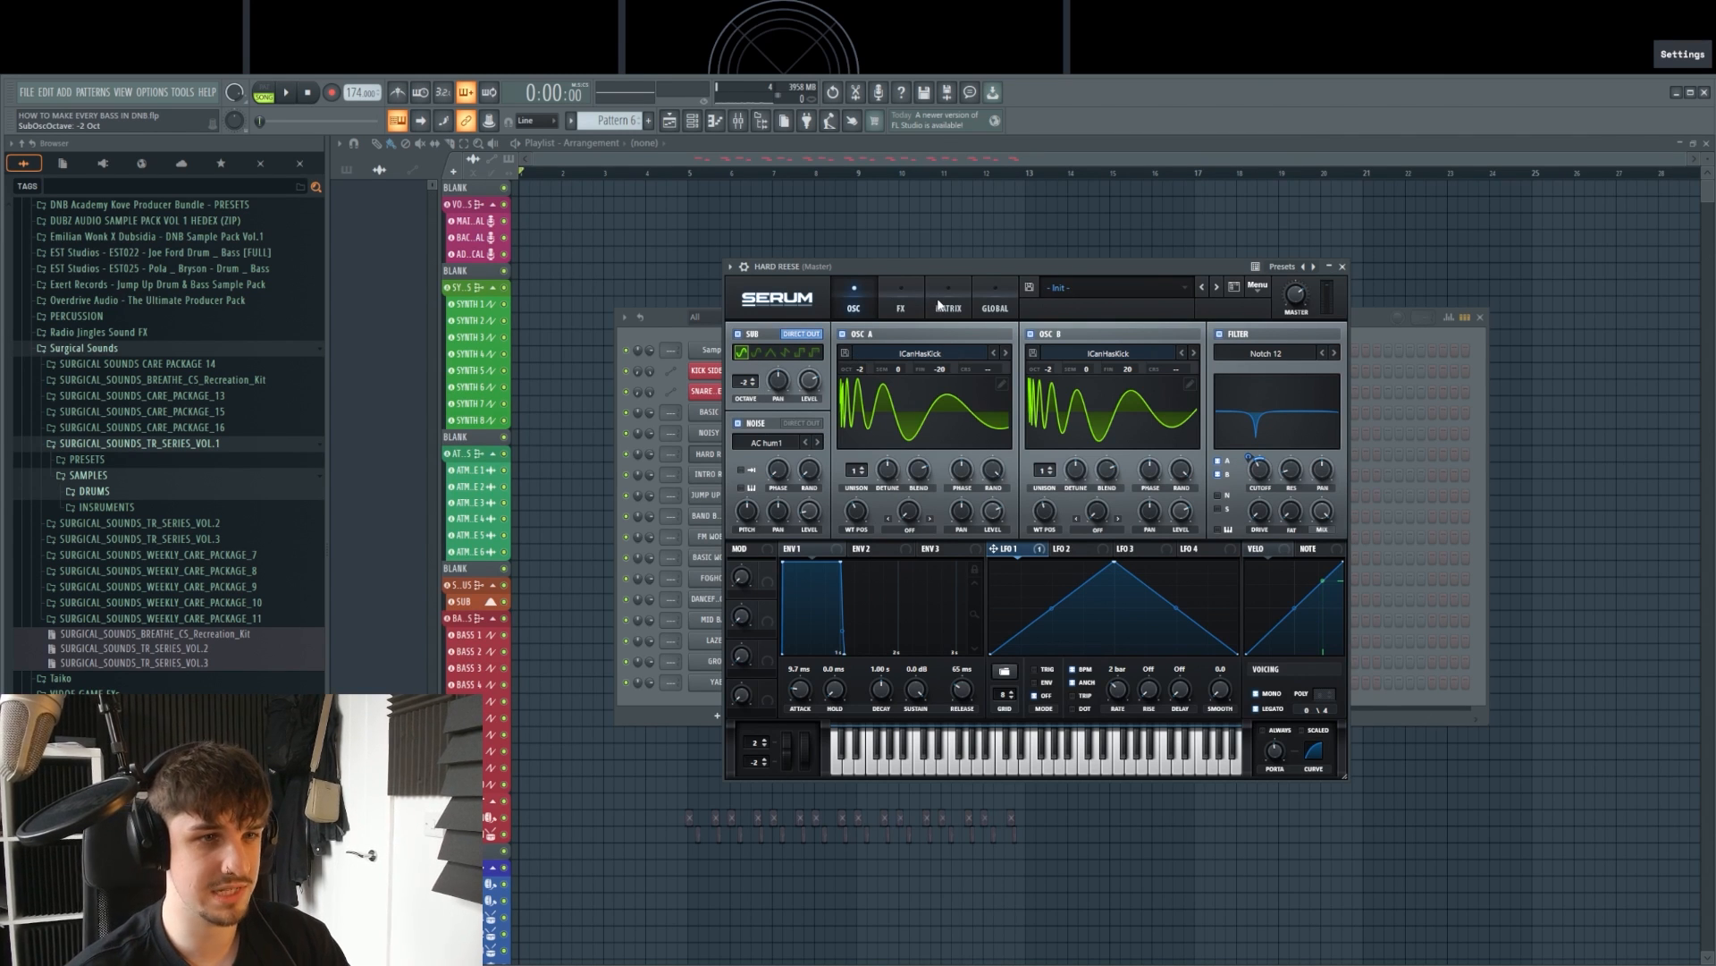
key(j)
key(7)
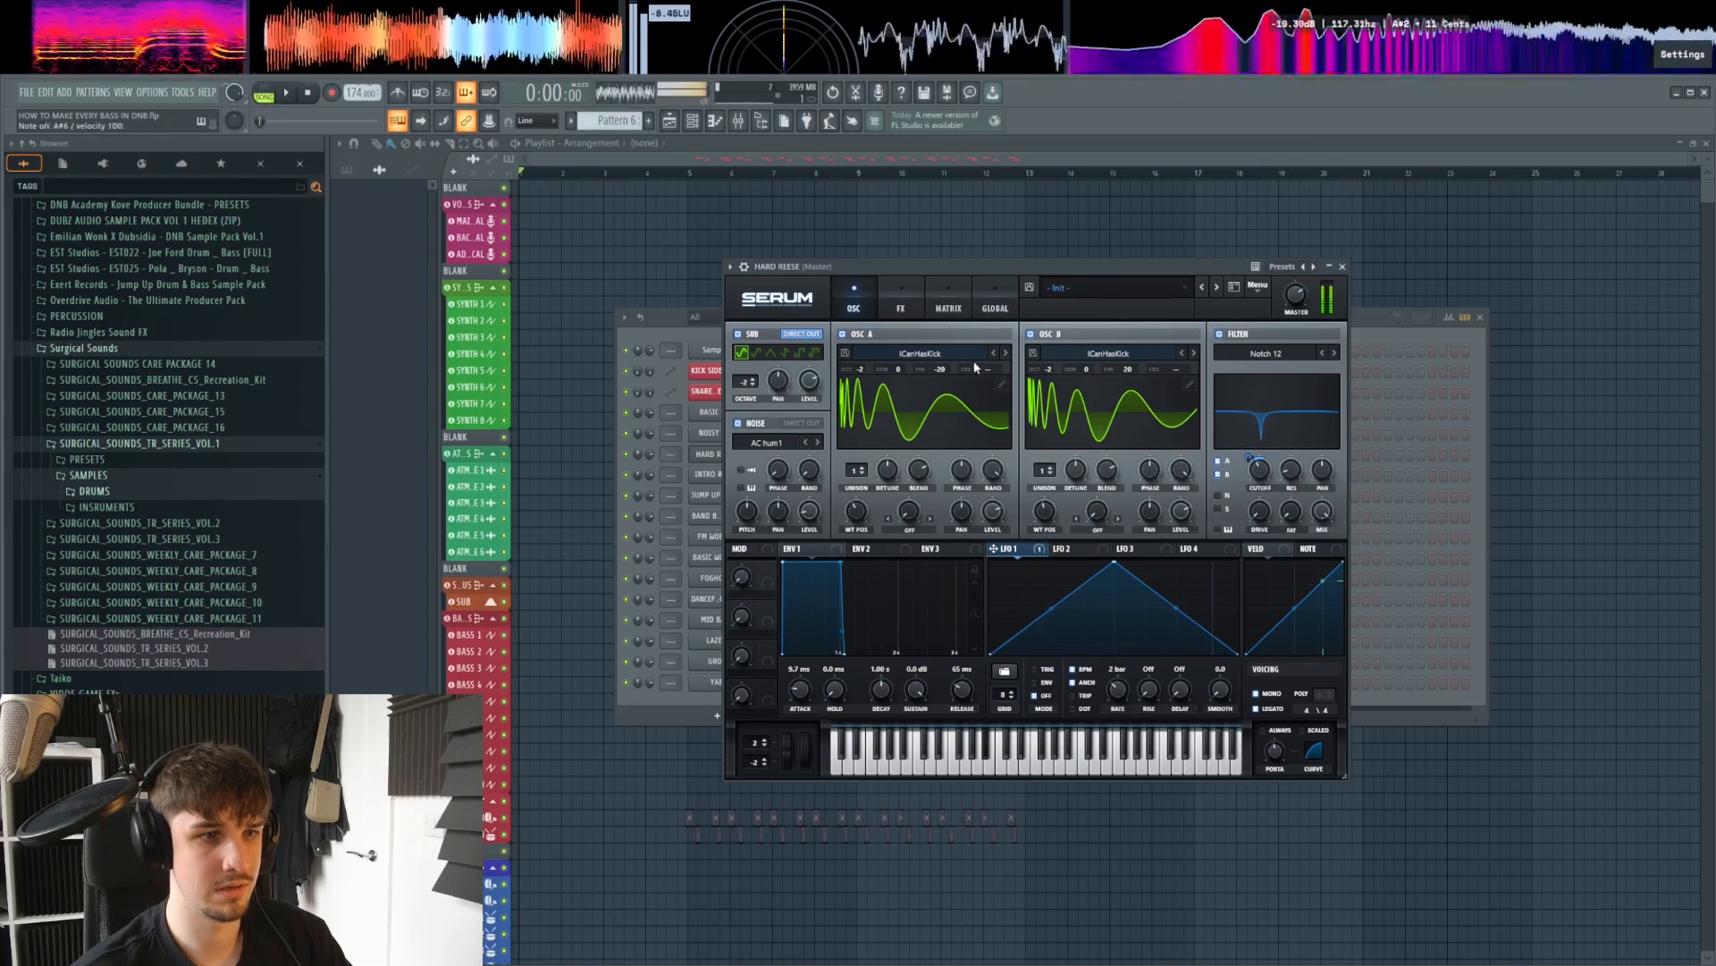
key(v)
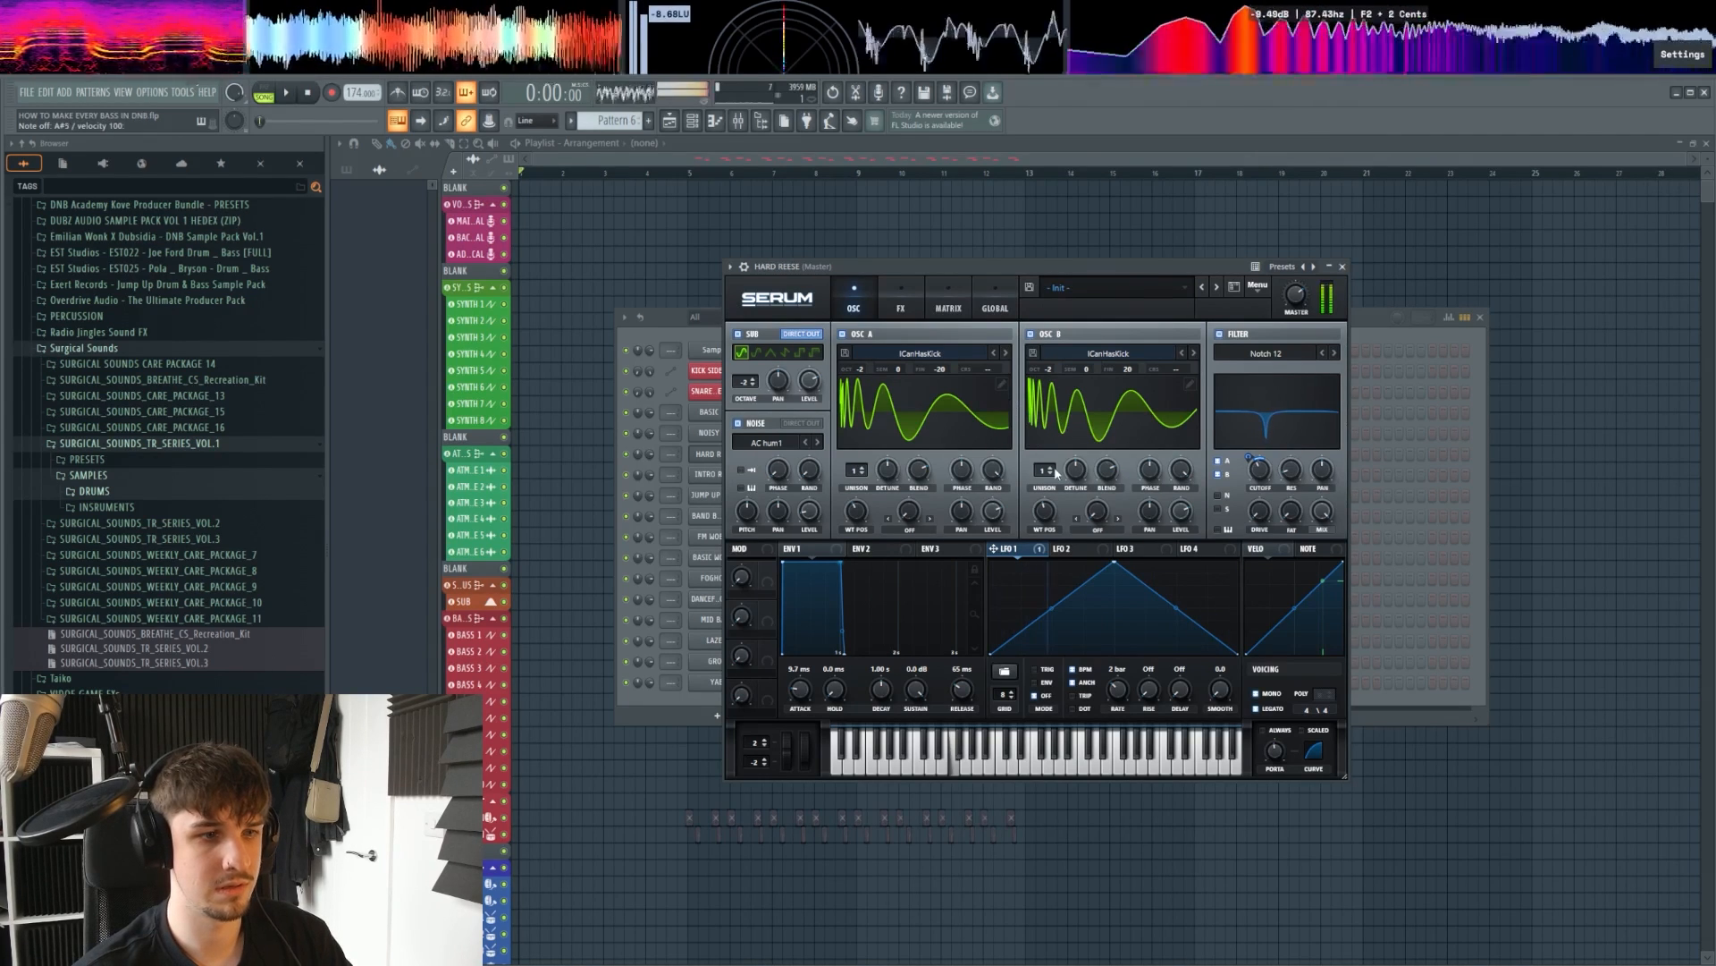
Step: Apply an FM warp to oscillator A at about 40% and play a note to hear the result
click(910, 529)
click(930, 819)
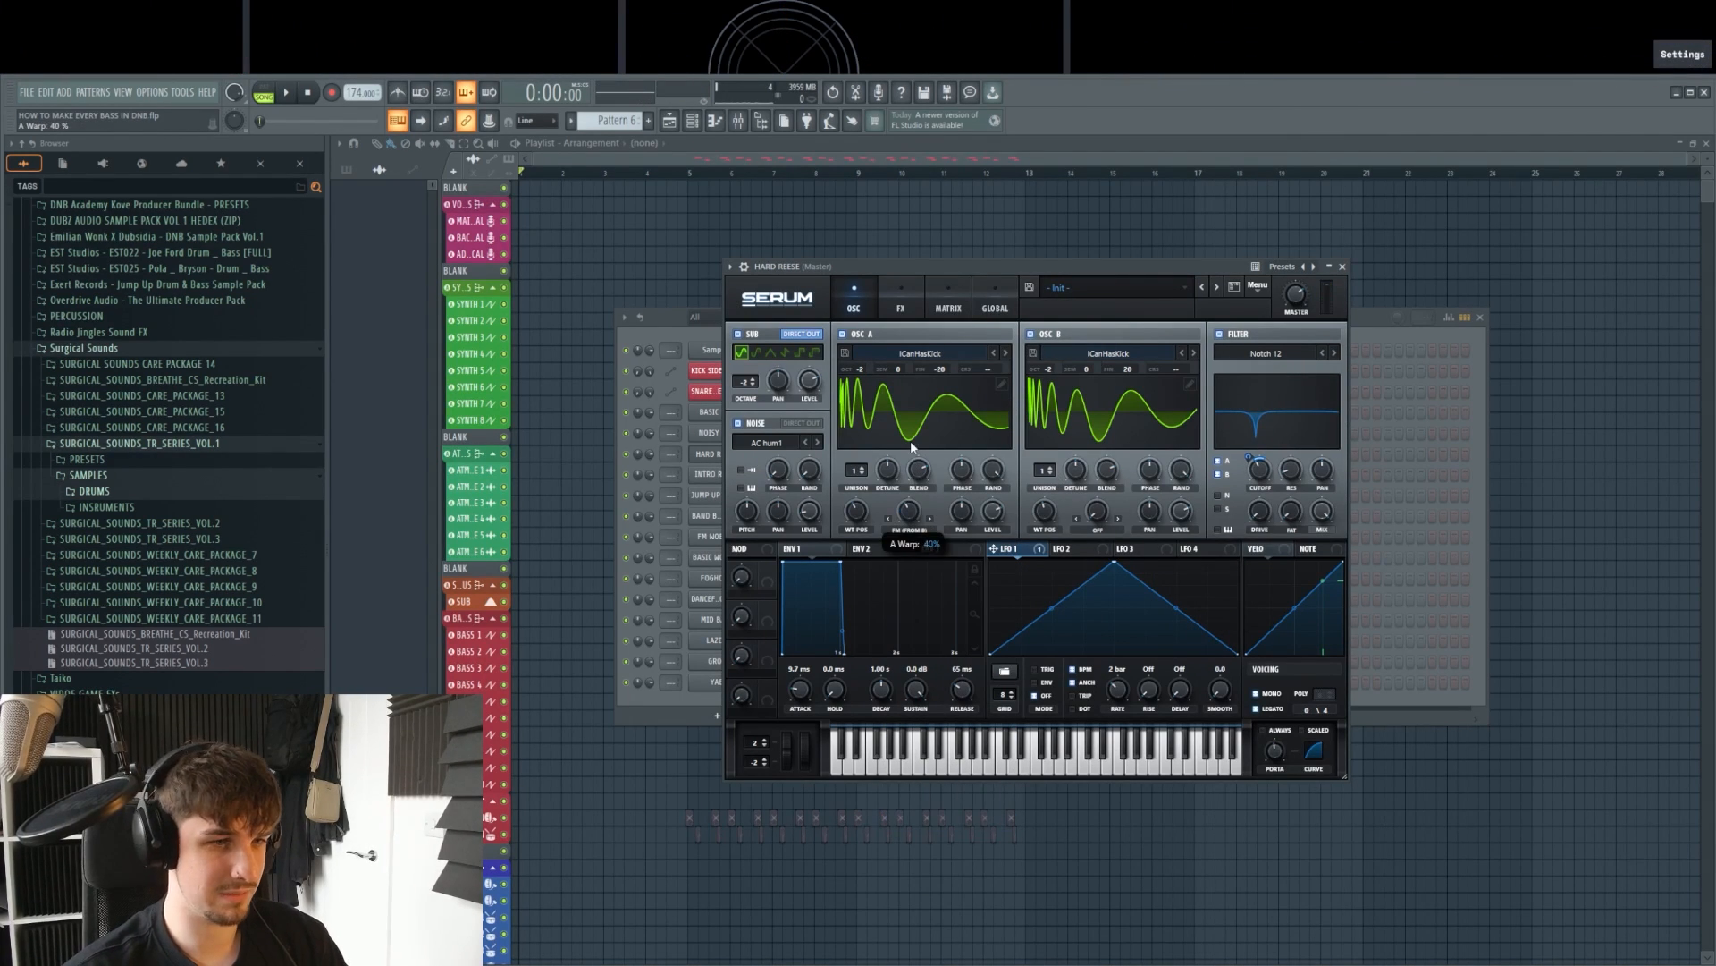
key(j)
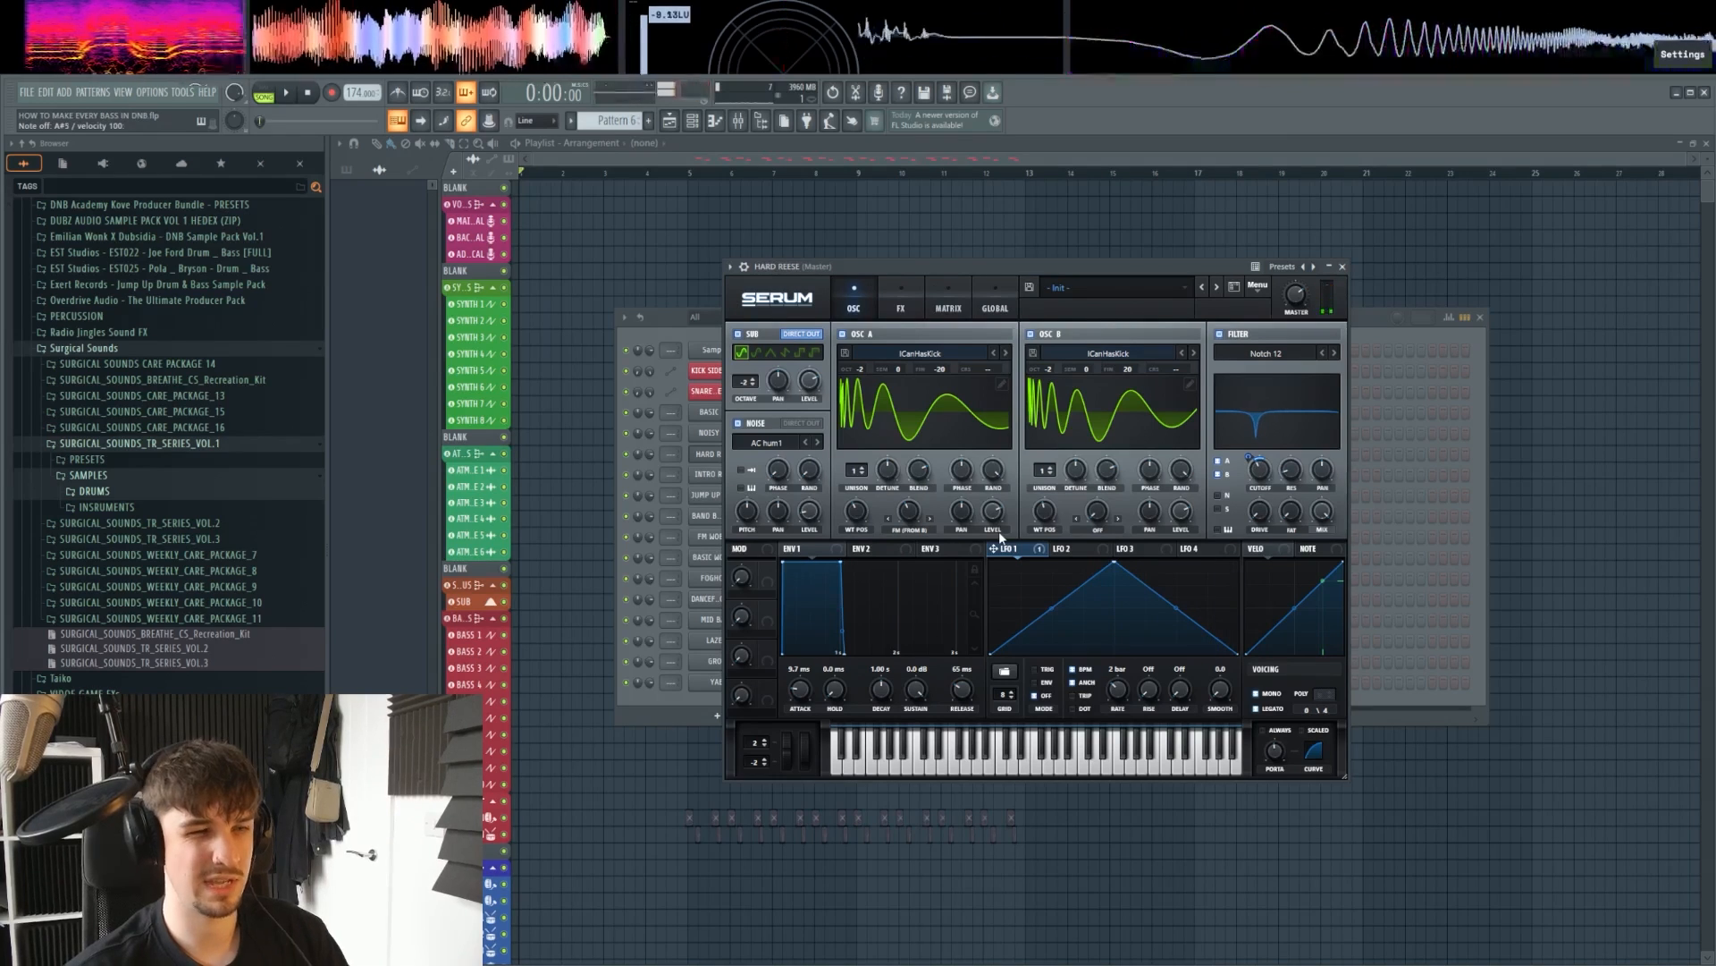
Step: Audition the INTRO REESE channel's Serum preset and initialise it to a blank patch
key(Down)
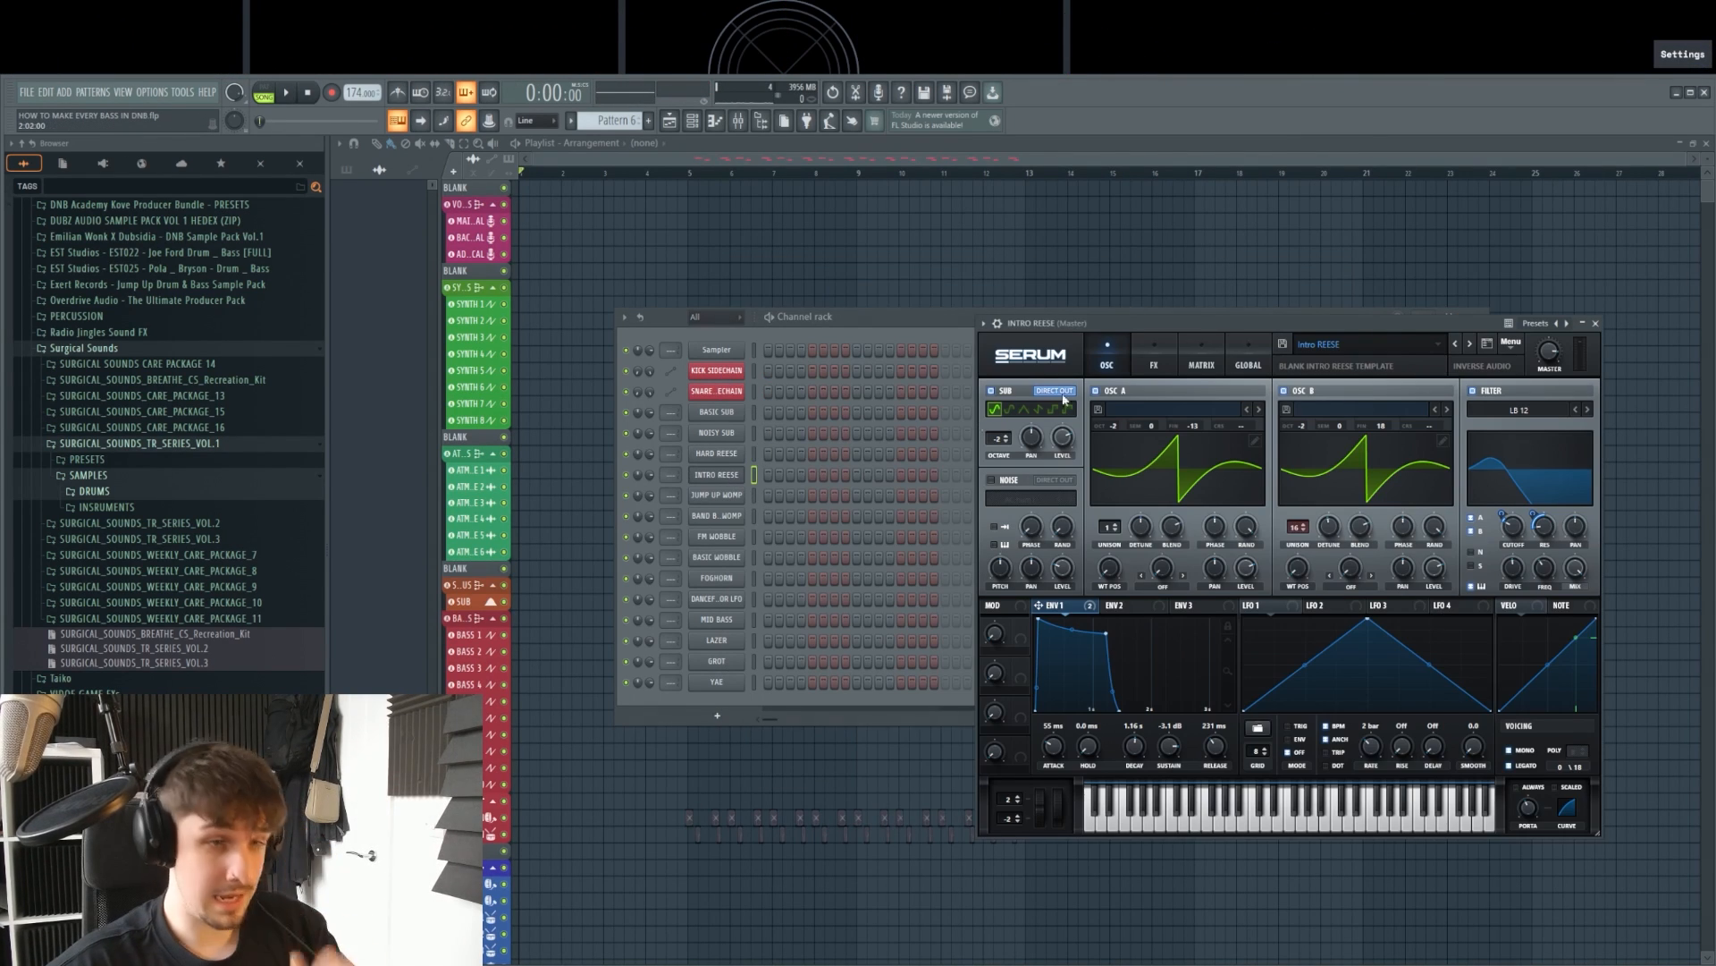
drag(1249, 326, 1070, 307)
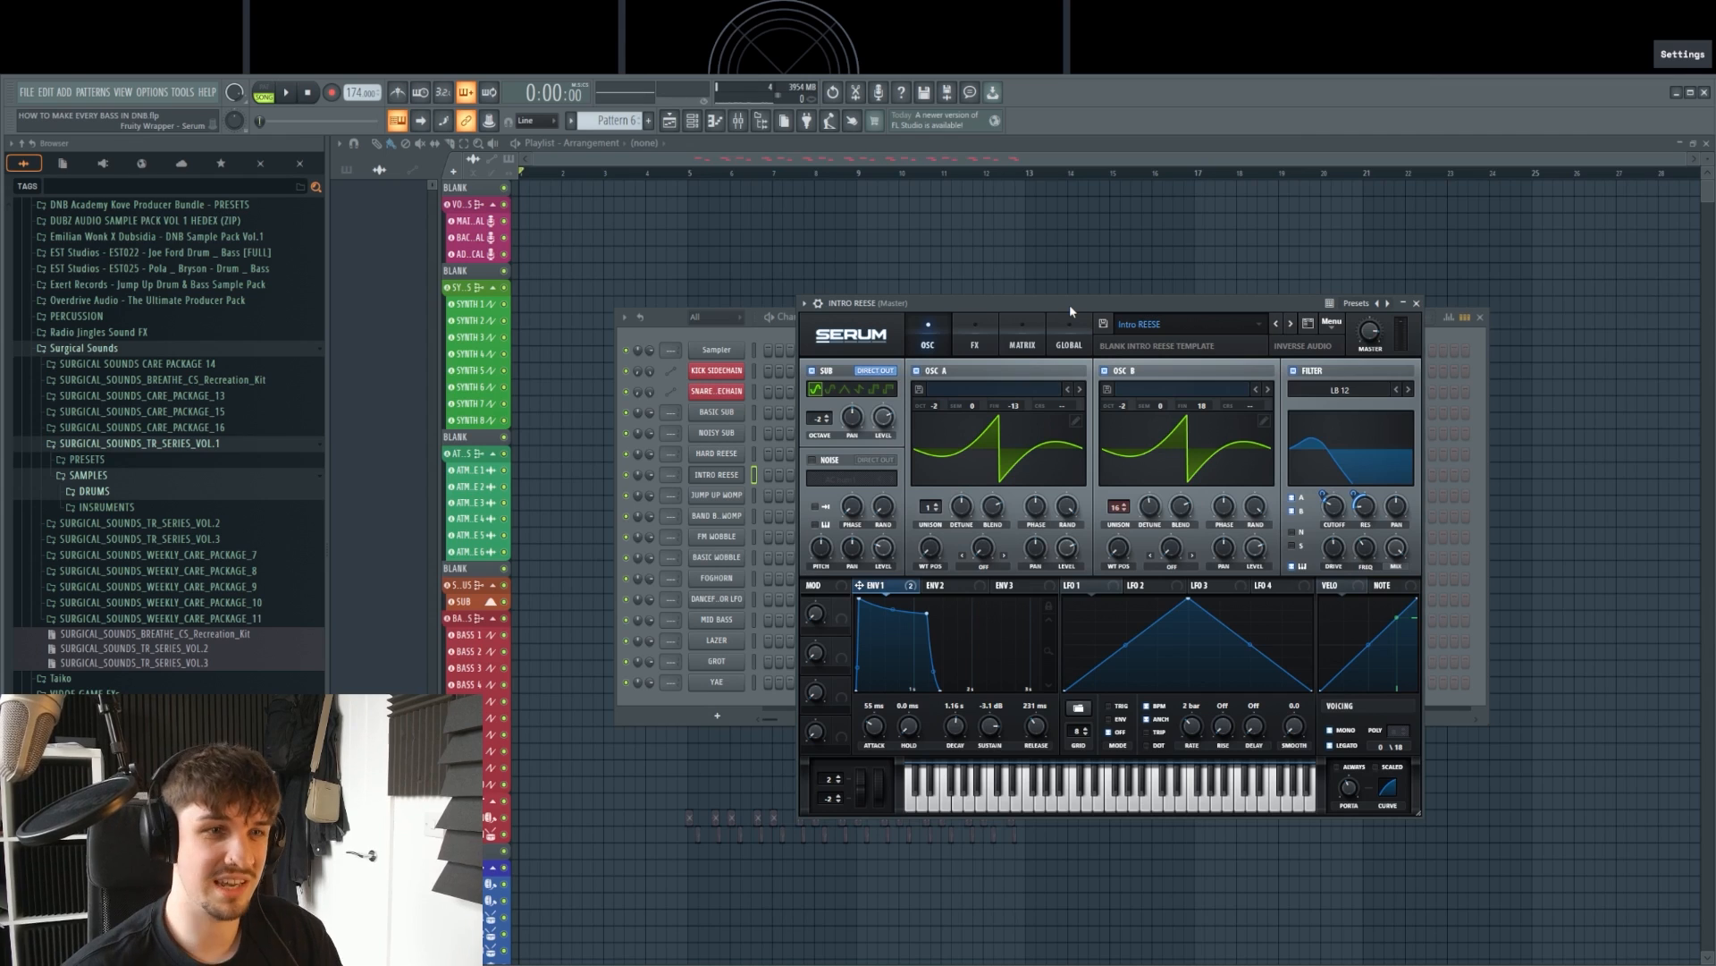
key(j)
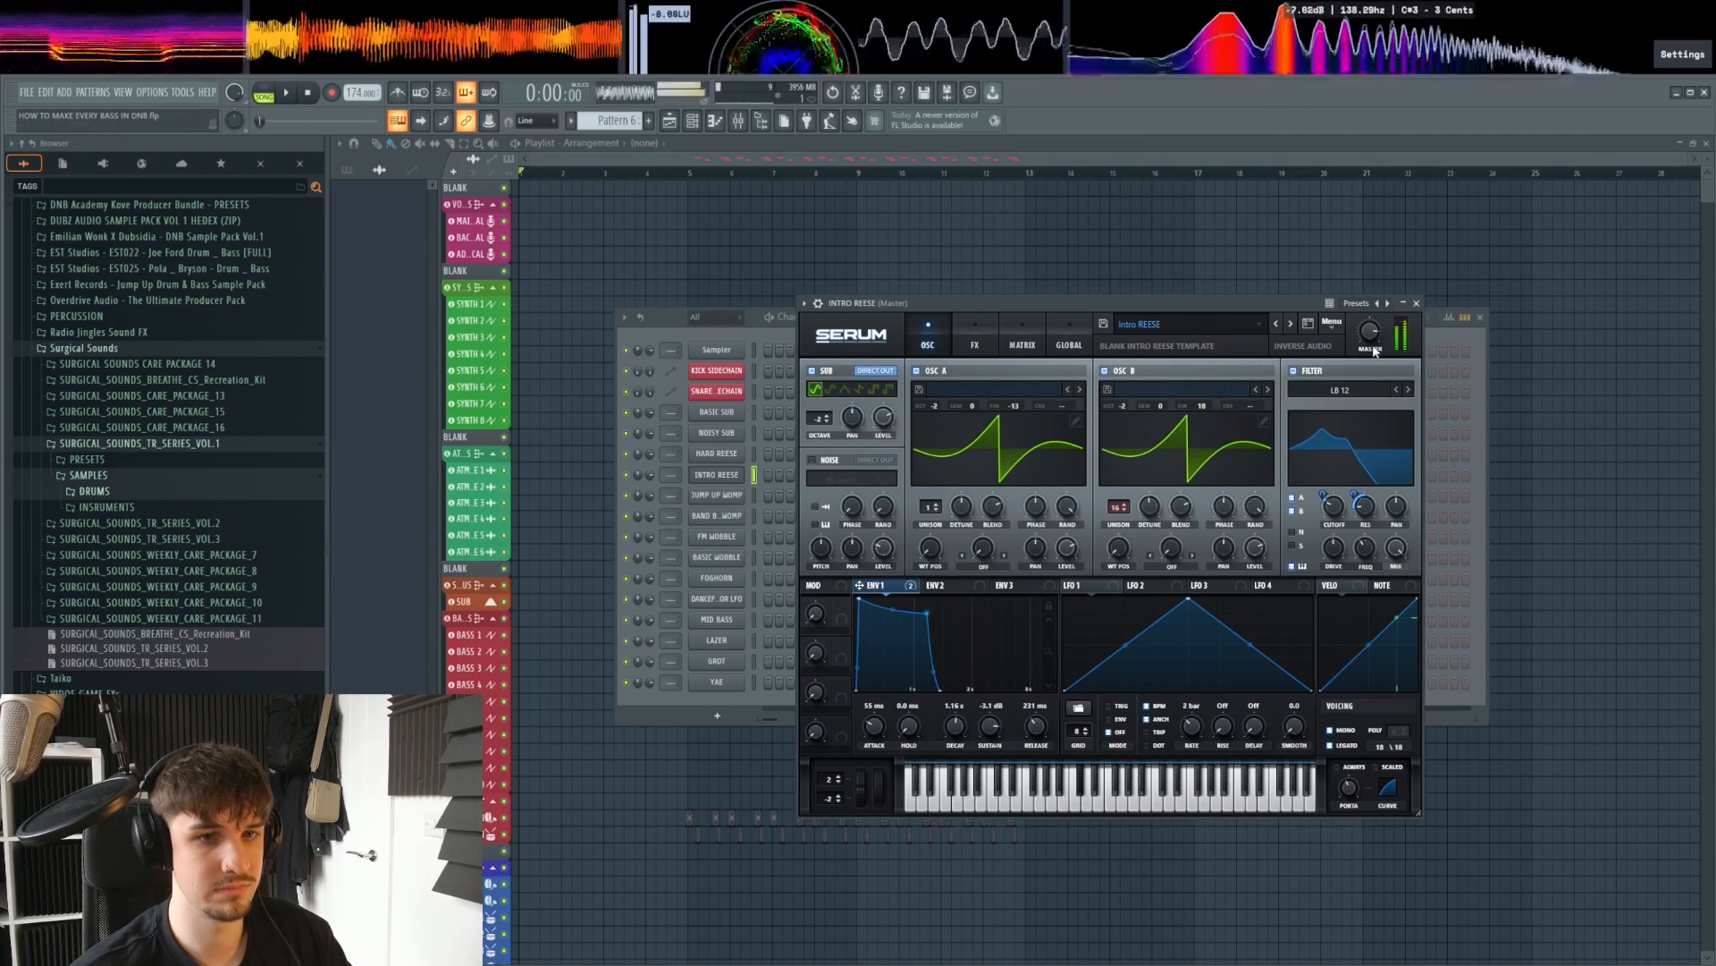
click(1332, 323)
click(1363, 411)
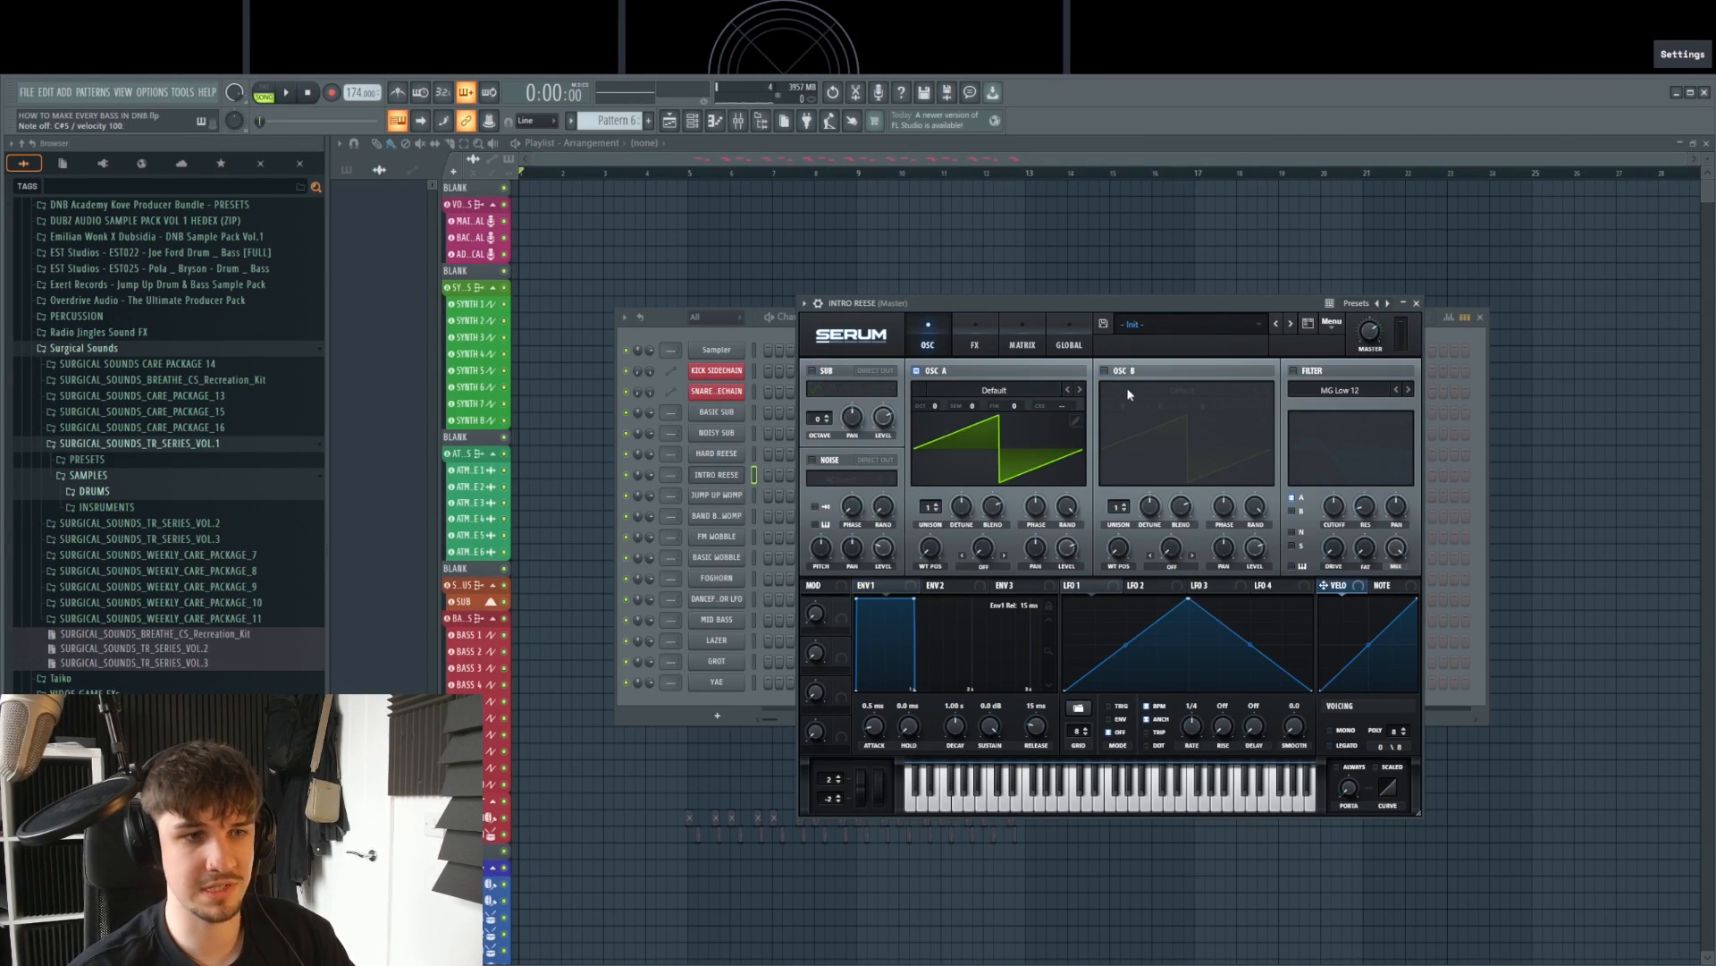
Step: Enable oscillator B and tune both oscillators to -2 octaves, with fine tuning at -13 cents for A and 13 cents for B
click(1105, 370)
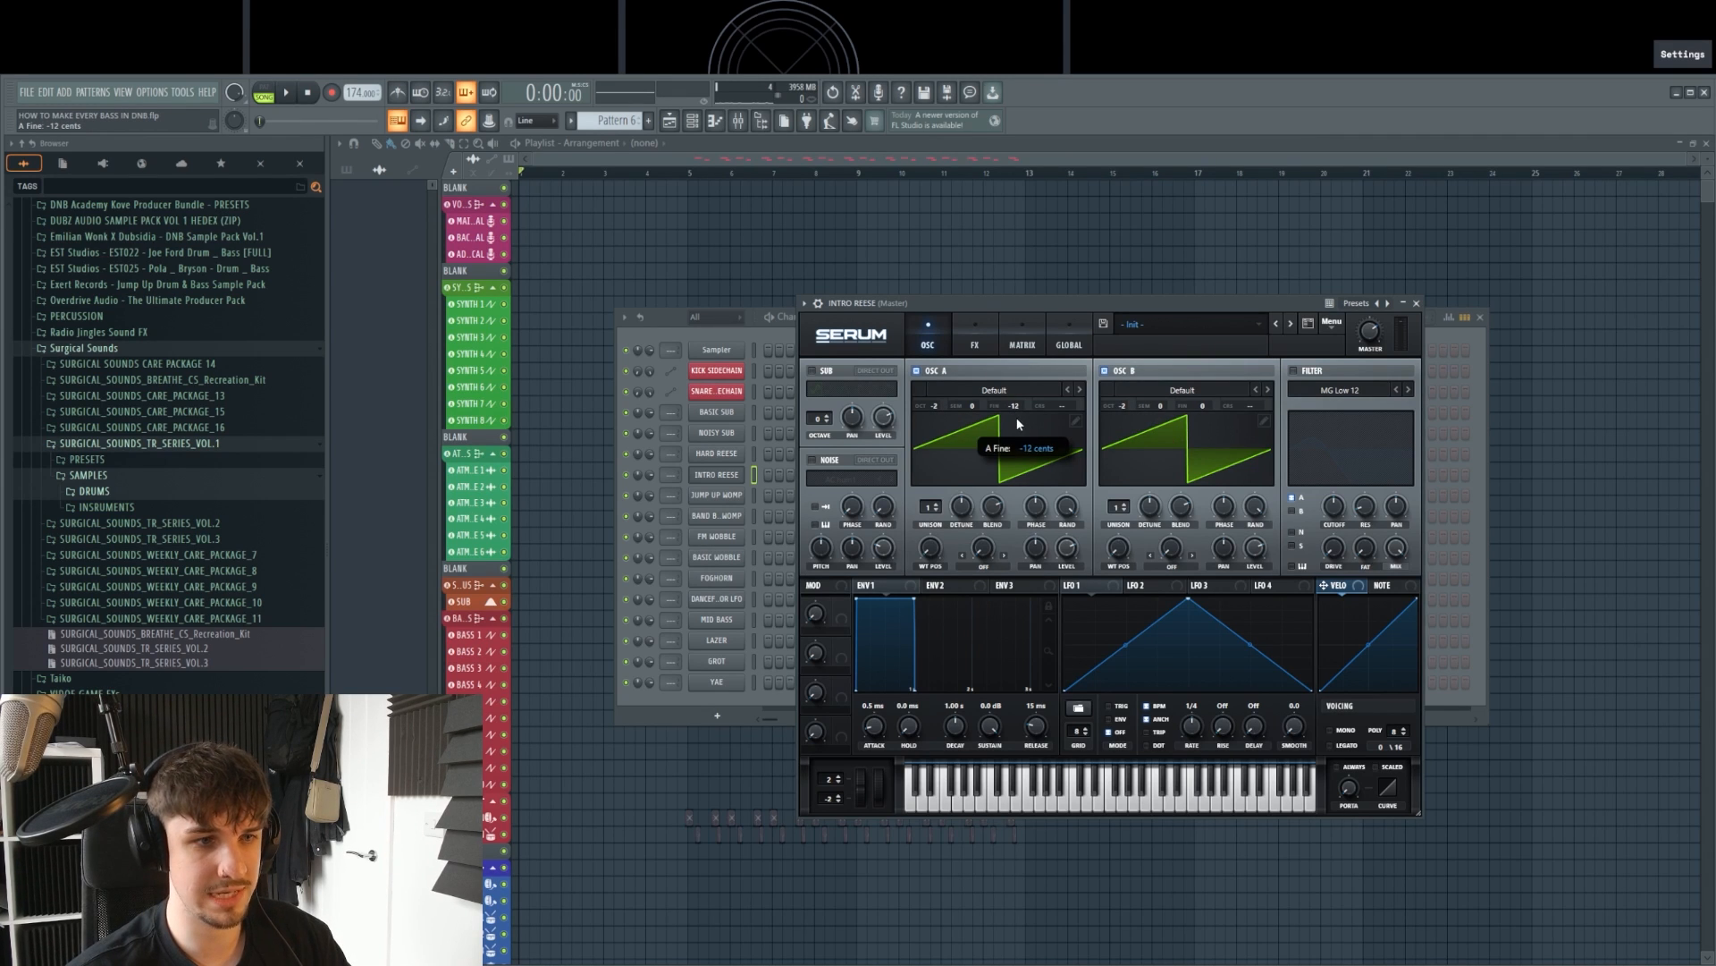
scroll(1015, 418, down, 1)
drag(1204, 413, 1207, 403)
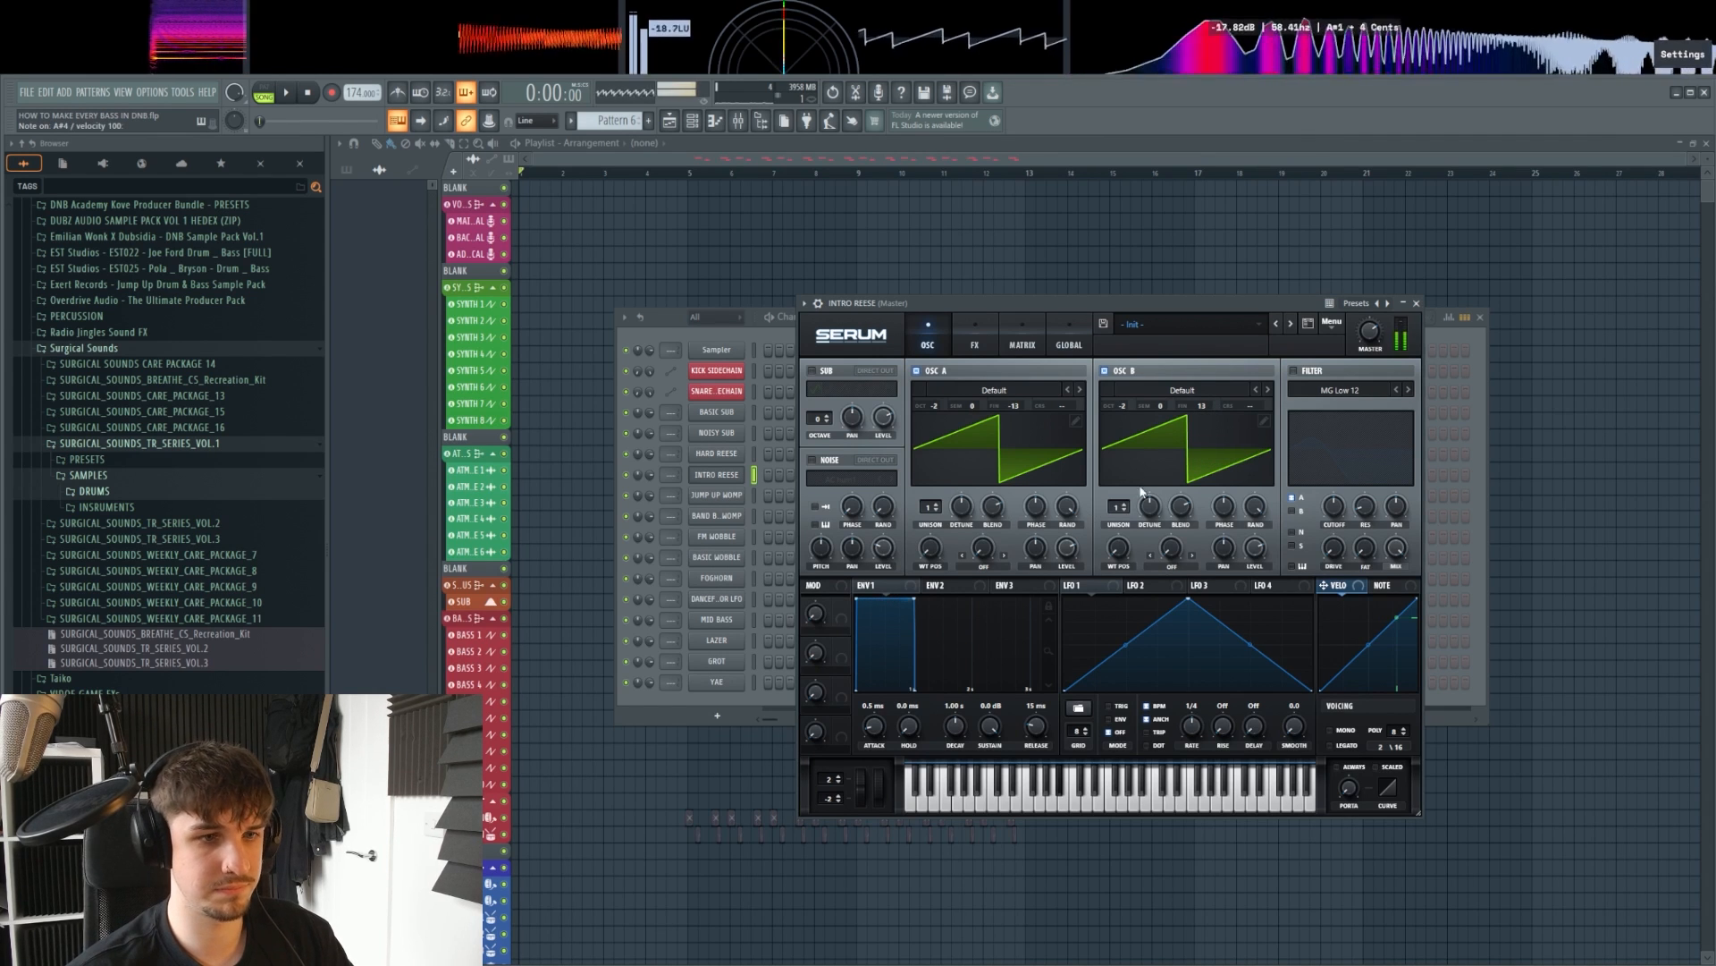
Step: Give oscillator B 16 unison voices and reduce its unison detune
drag(1116, 507, 1124, 224)
drag(1151, 507, 1153, 523)
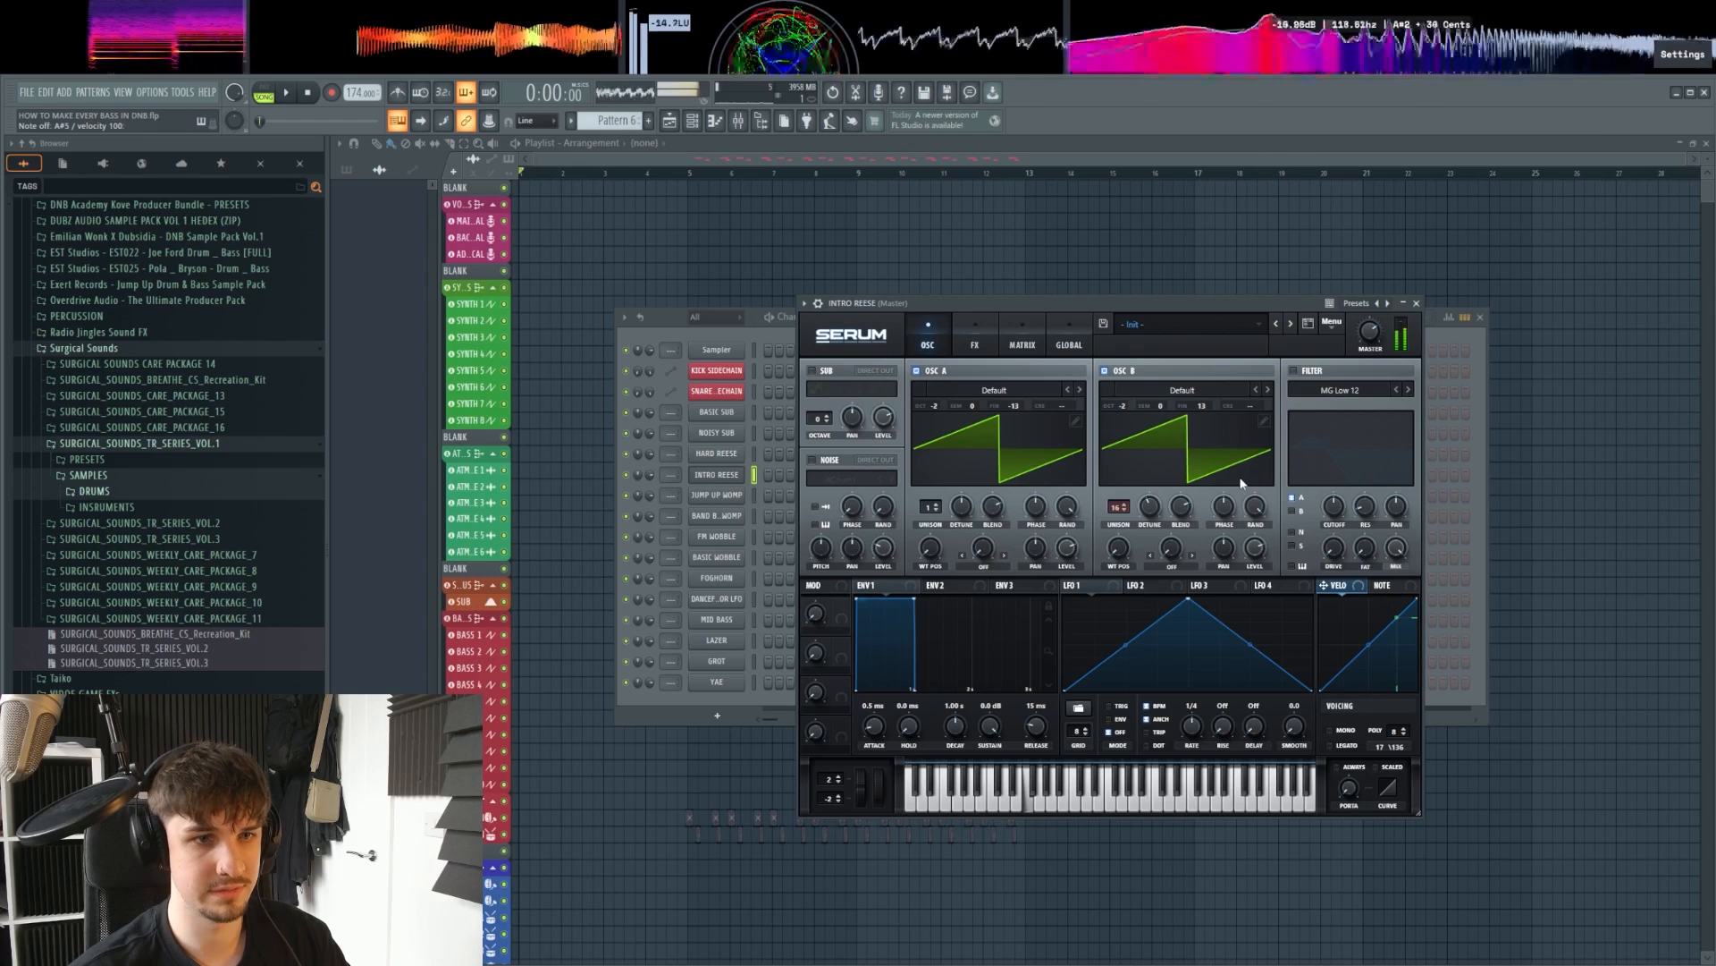
Step: Enable the MG Low 12 filter, adjust its cutoff, and route oscillator B through it as well
click(1314, 372)
drag(1333, 547, 1341, 532)
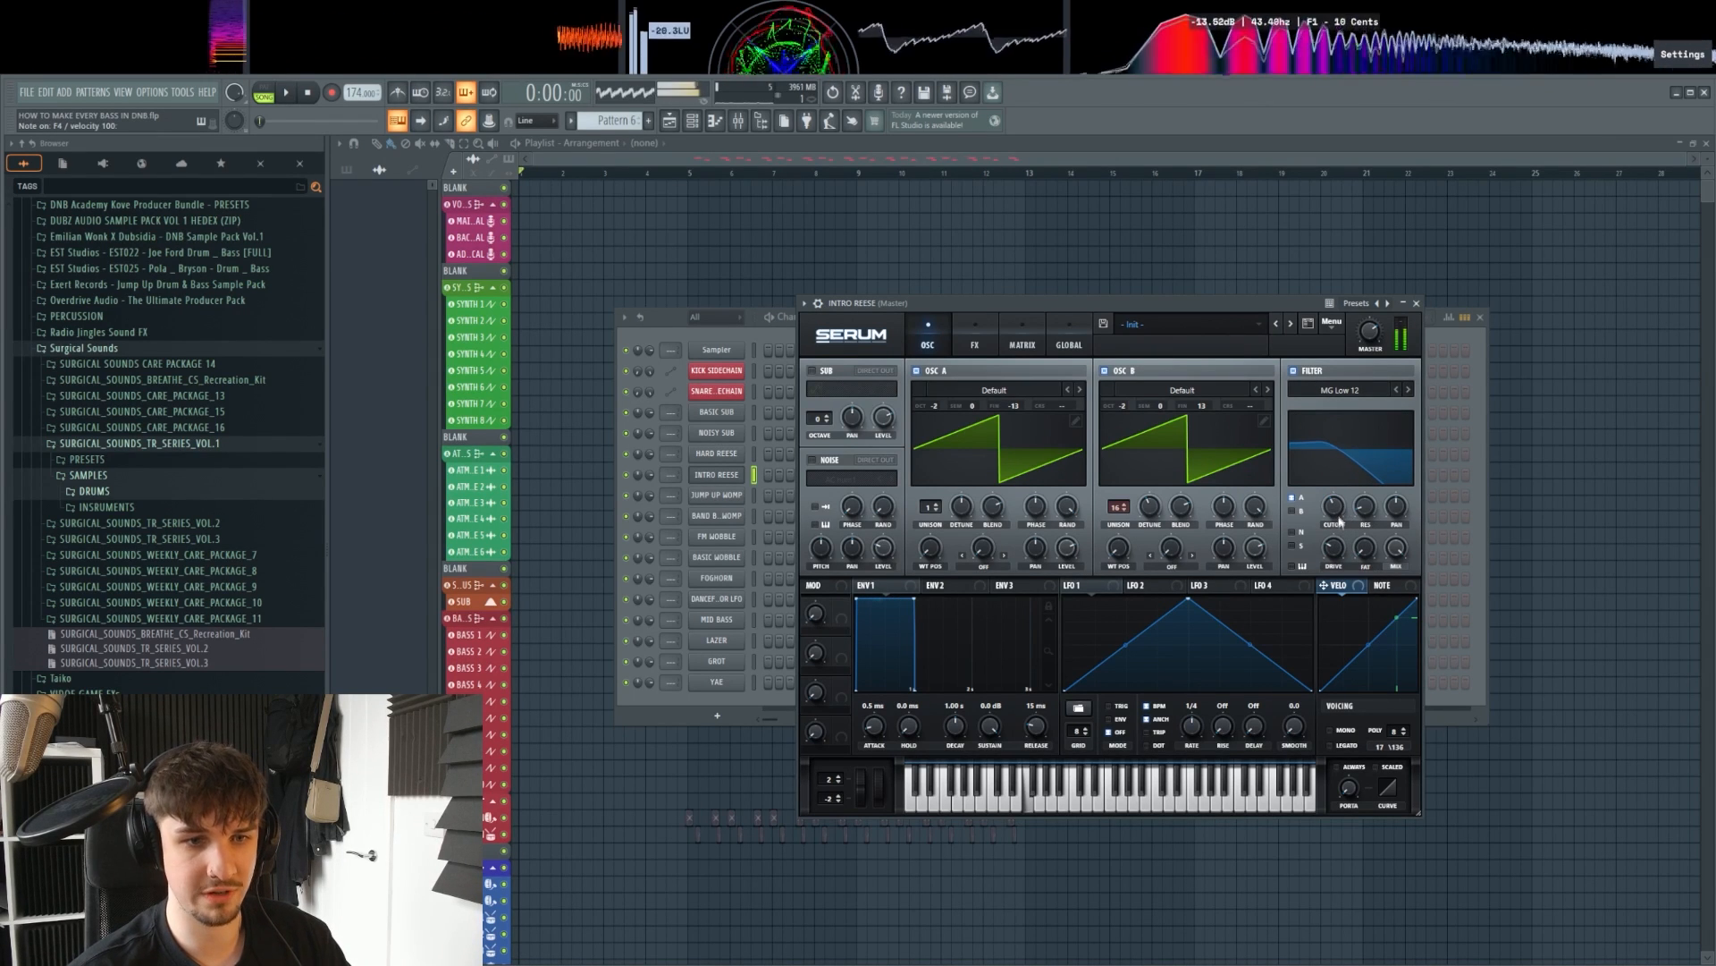
click(1292, 510)
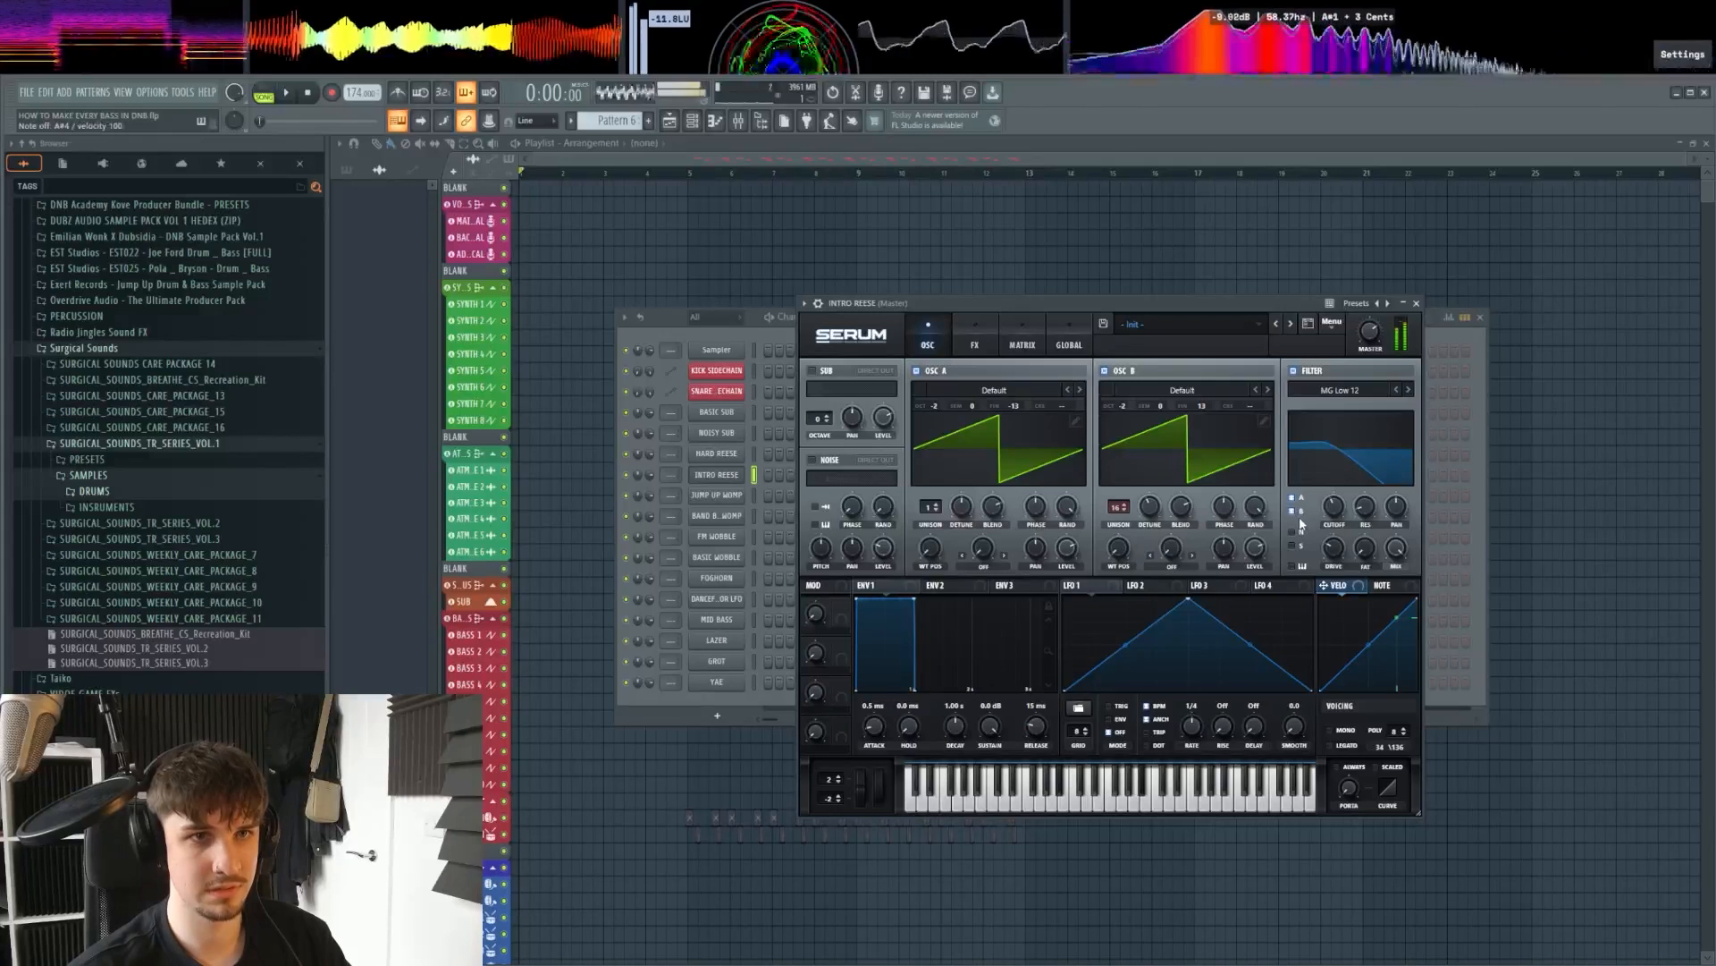
Step: Turn on mono and legato voicing for the intro reese and play overlapping notes to test it
click(1345, 731)
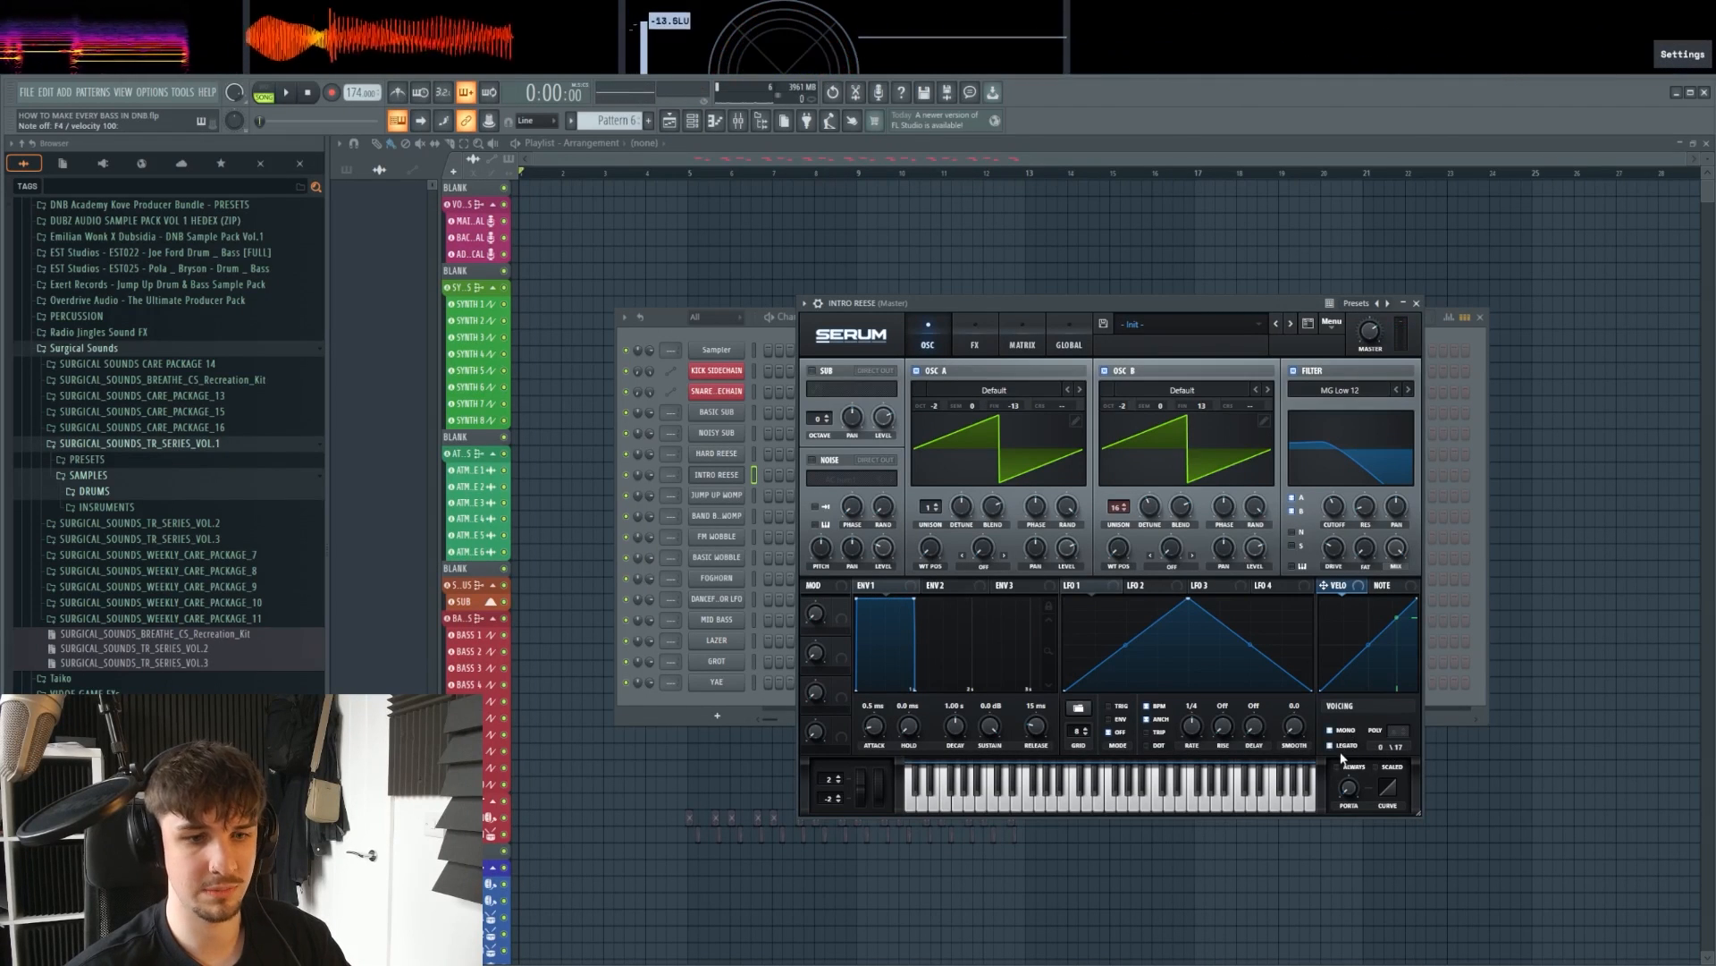
click(1345, 745)
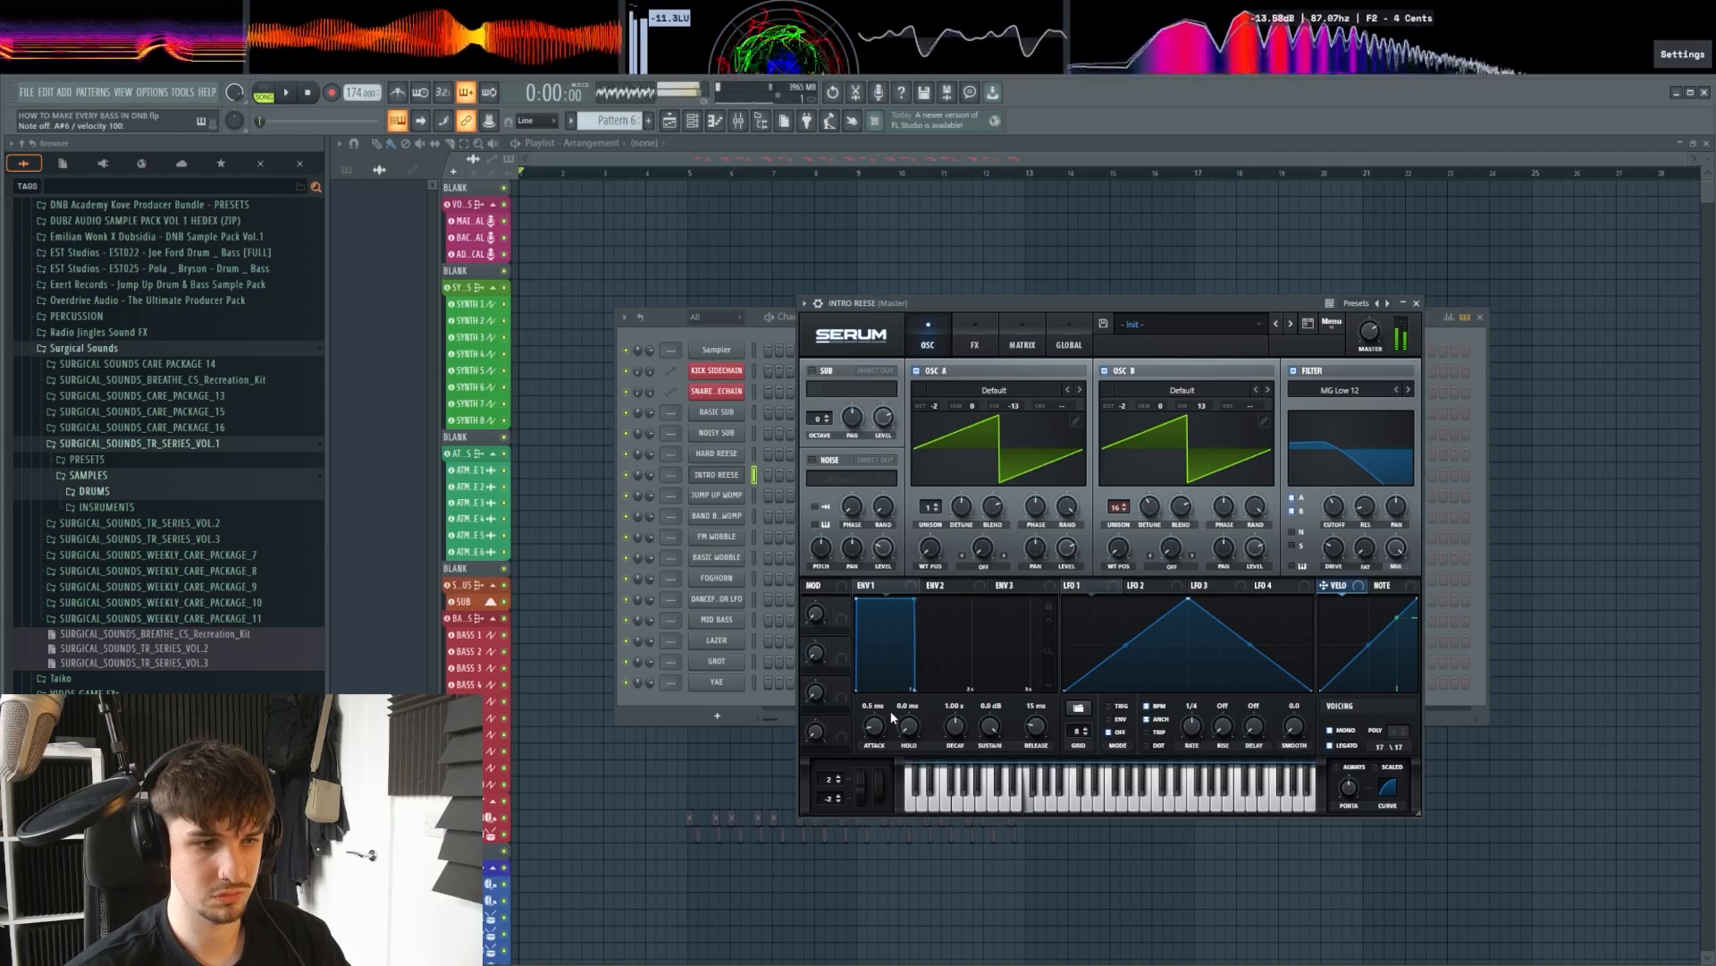
Step: Shape envelope 1 with 52 ms attack and 115 ms release, modulate the filter cutoff with it, and fine-tune resonance and cutoff
drag(914, 688, 951, 624)
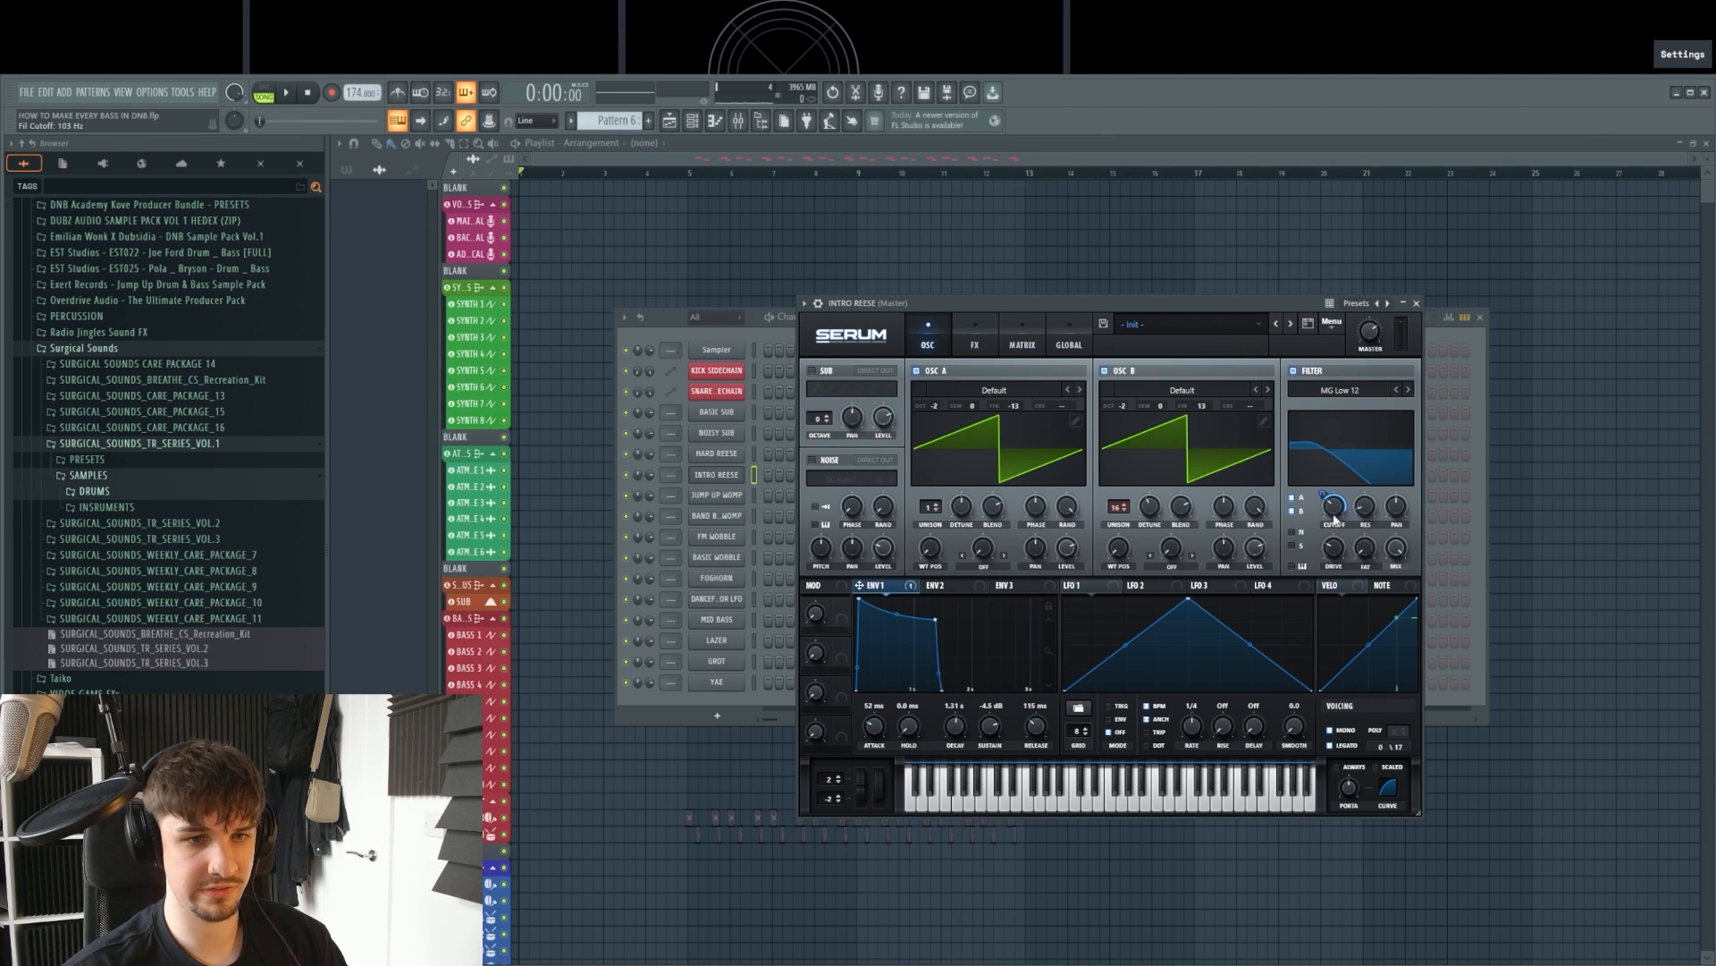
drag(1365, 507, 1368, 505)
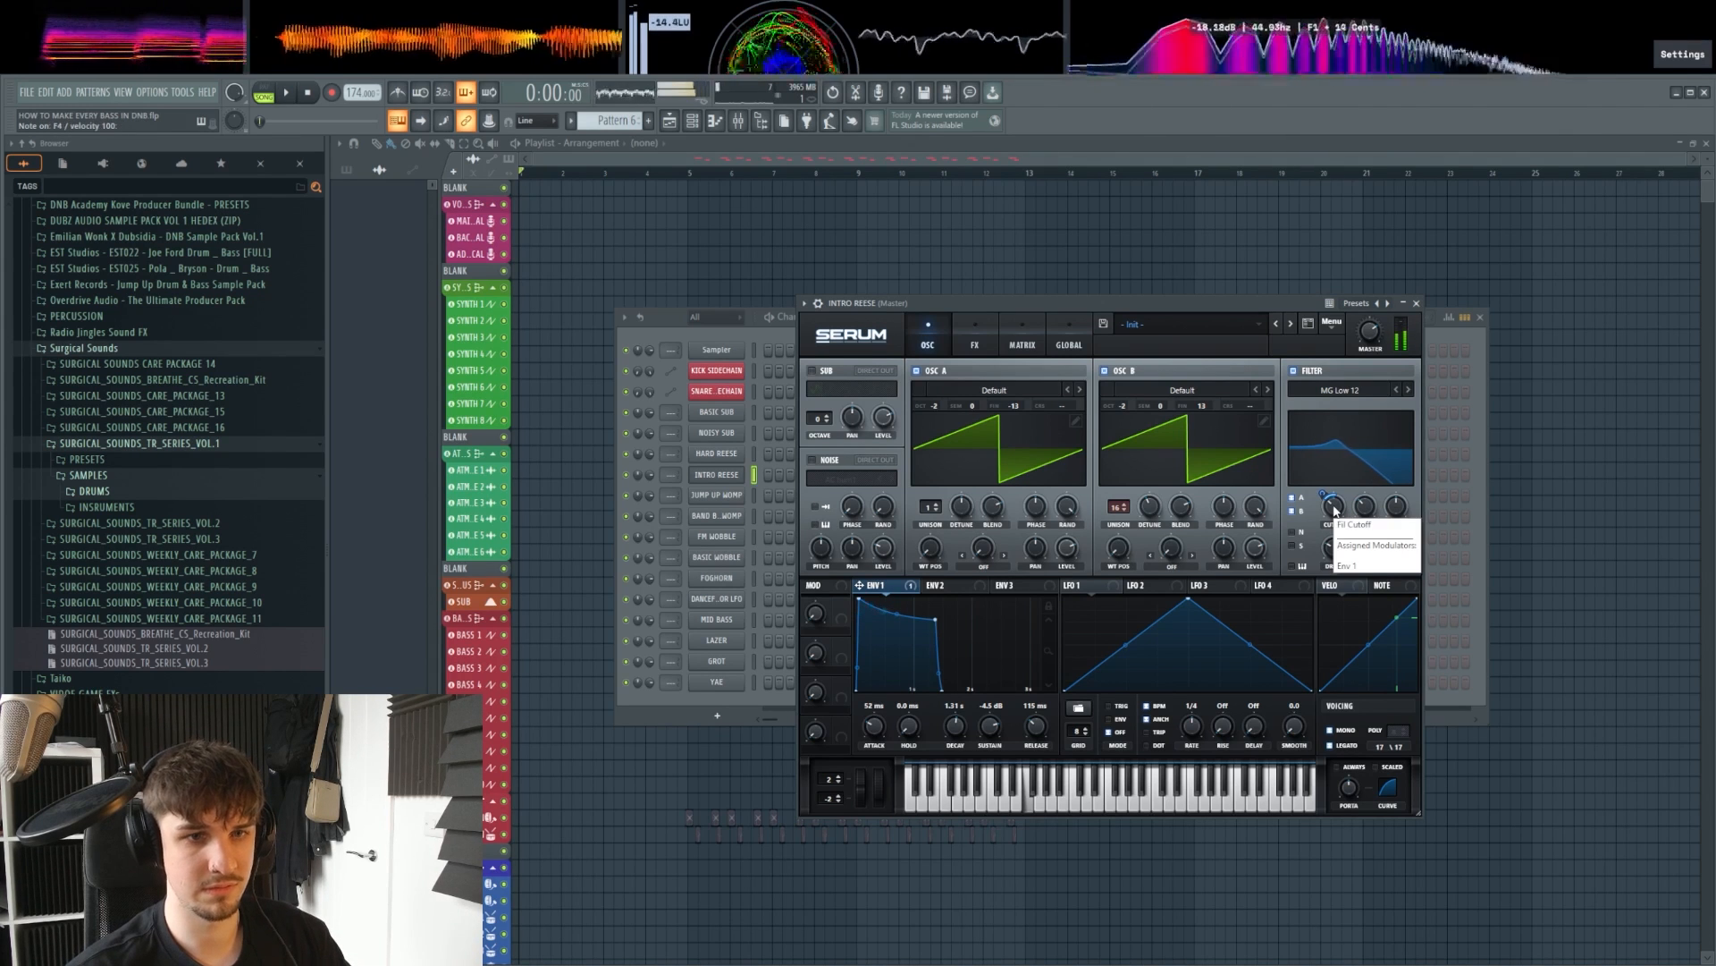
drag(1335, 510, 1336, 524)
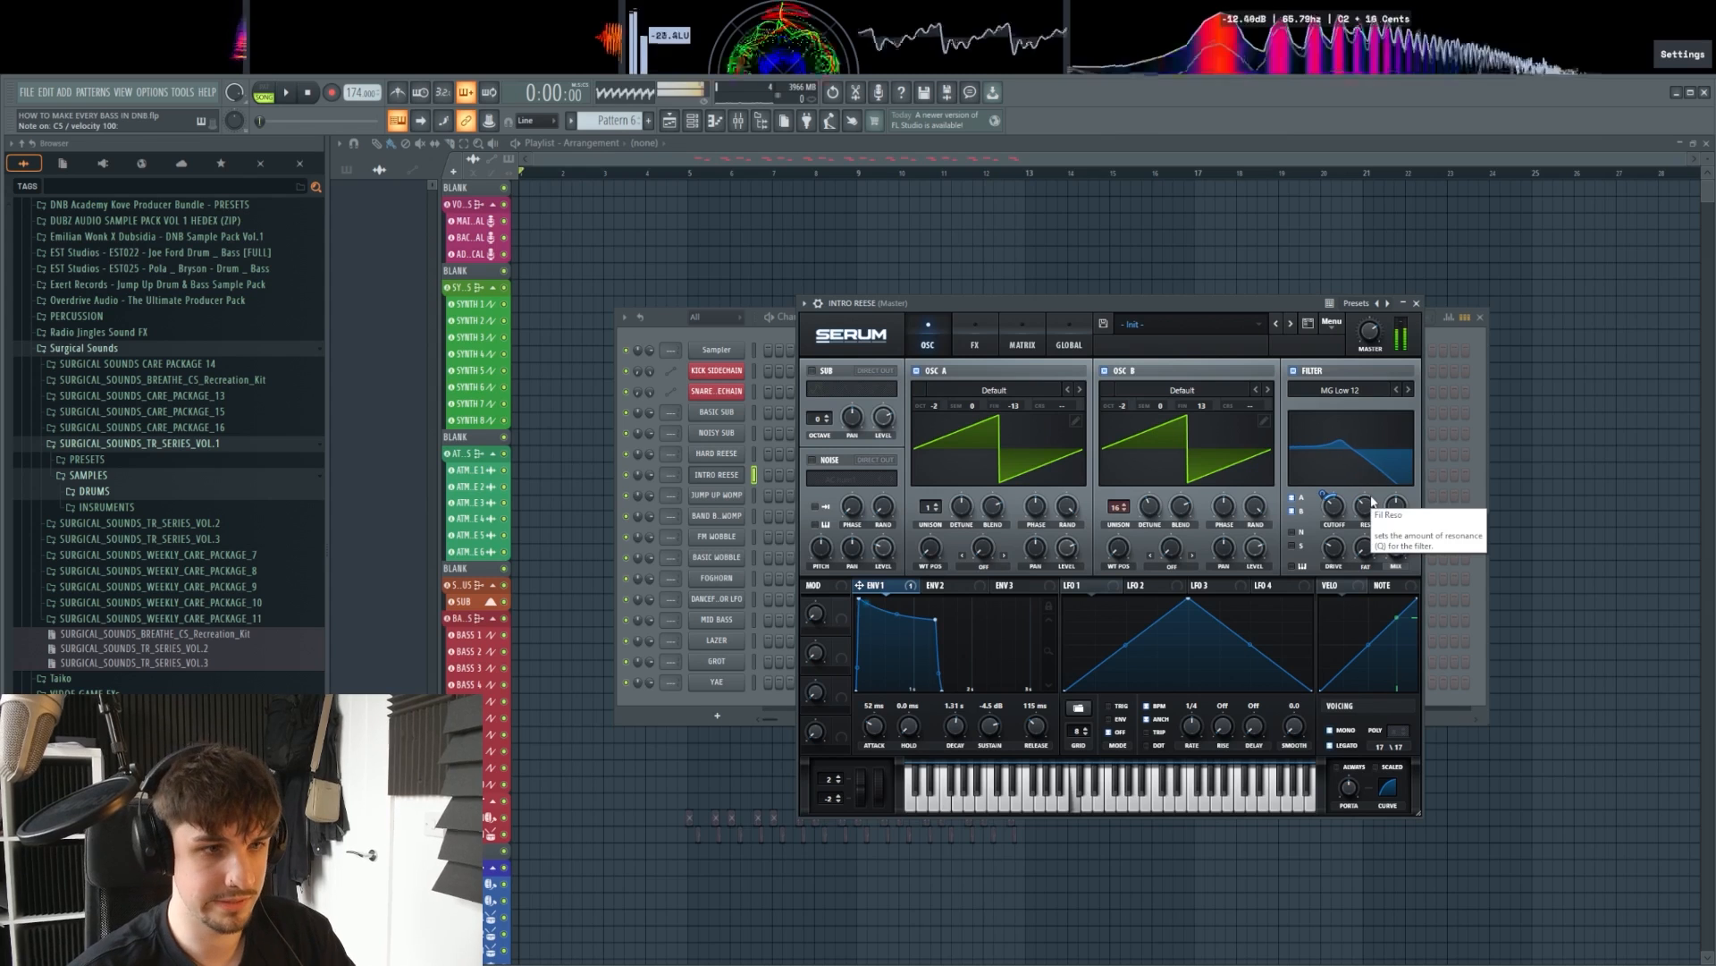
Step: Add a Tube distortion effect with the drive at about 74% and audition the intro reese
click(975, 344)
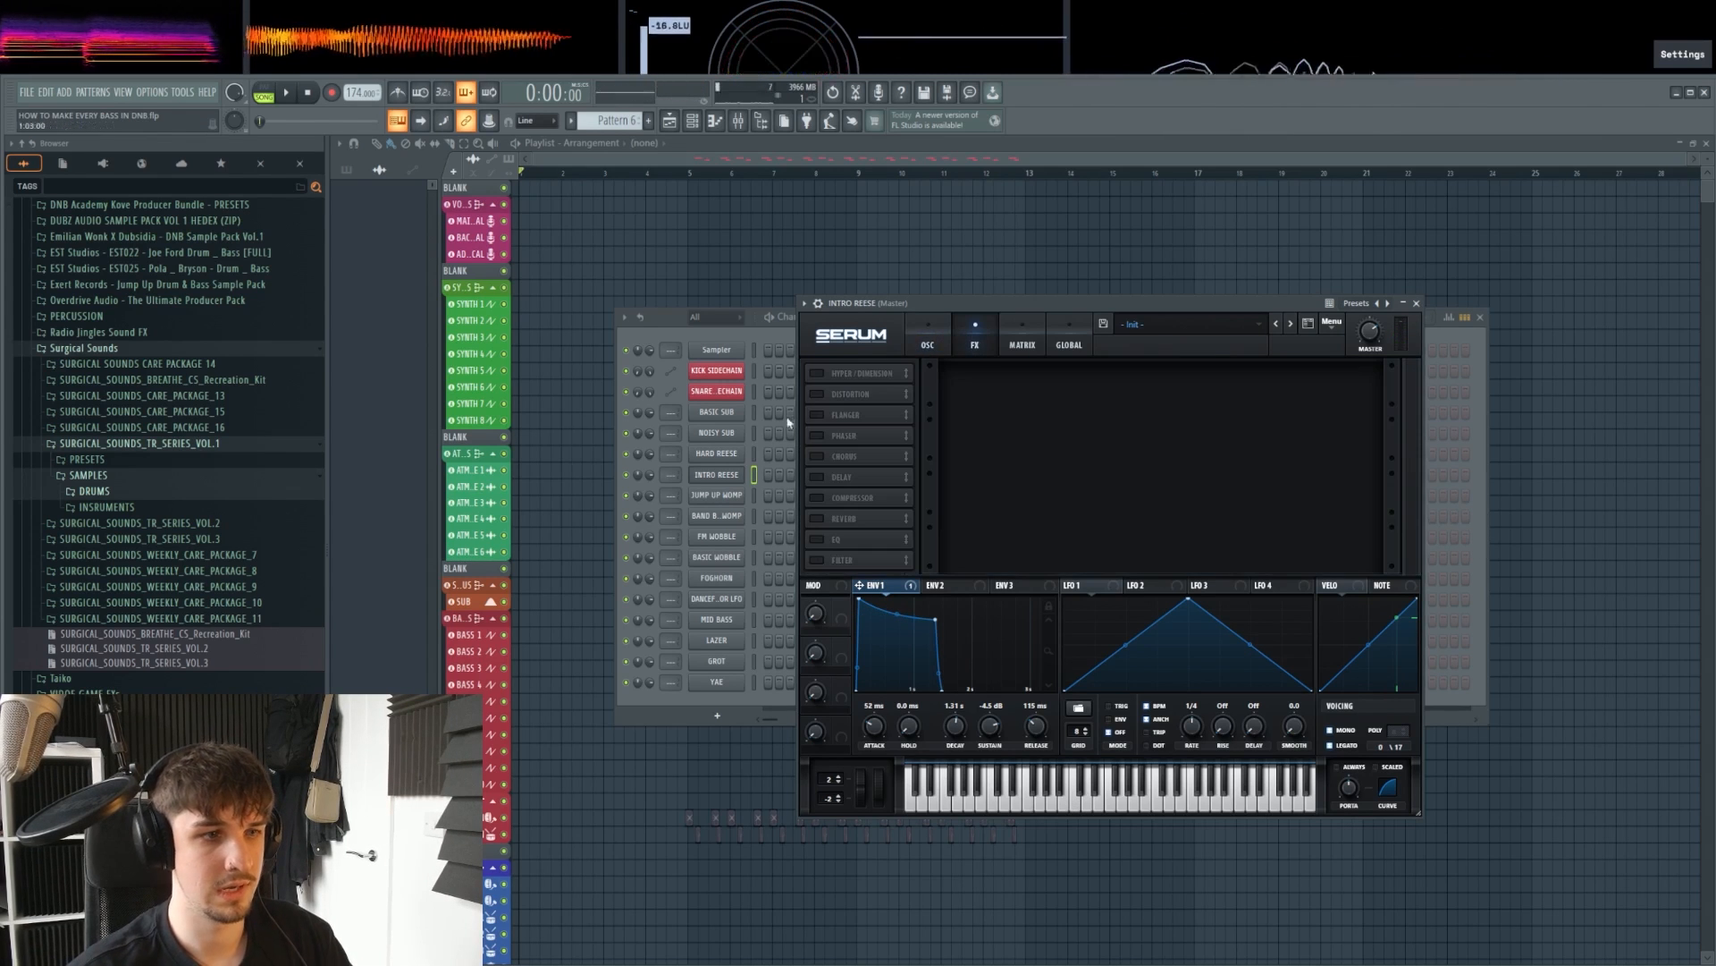
click(816, 393)
drag(1256, 380, 1264, 319)
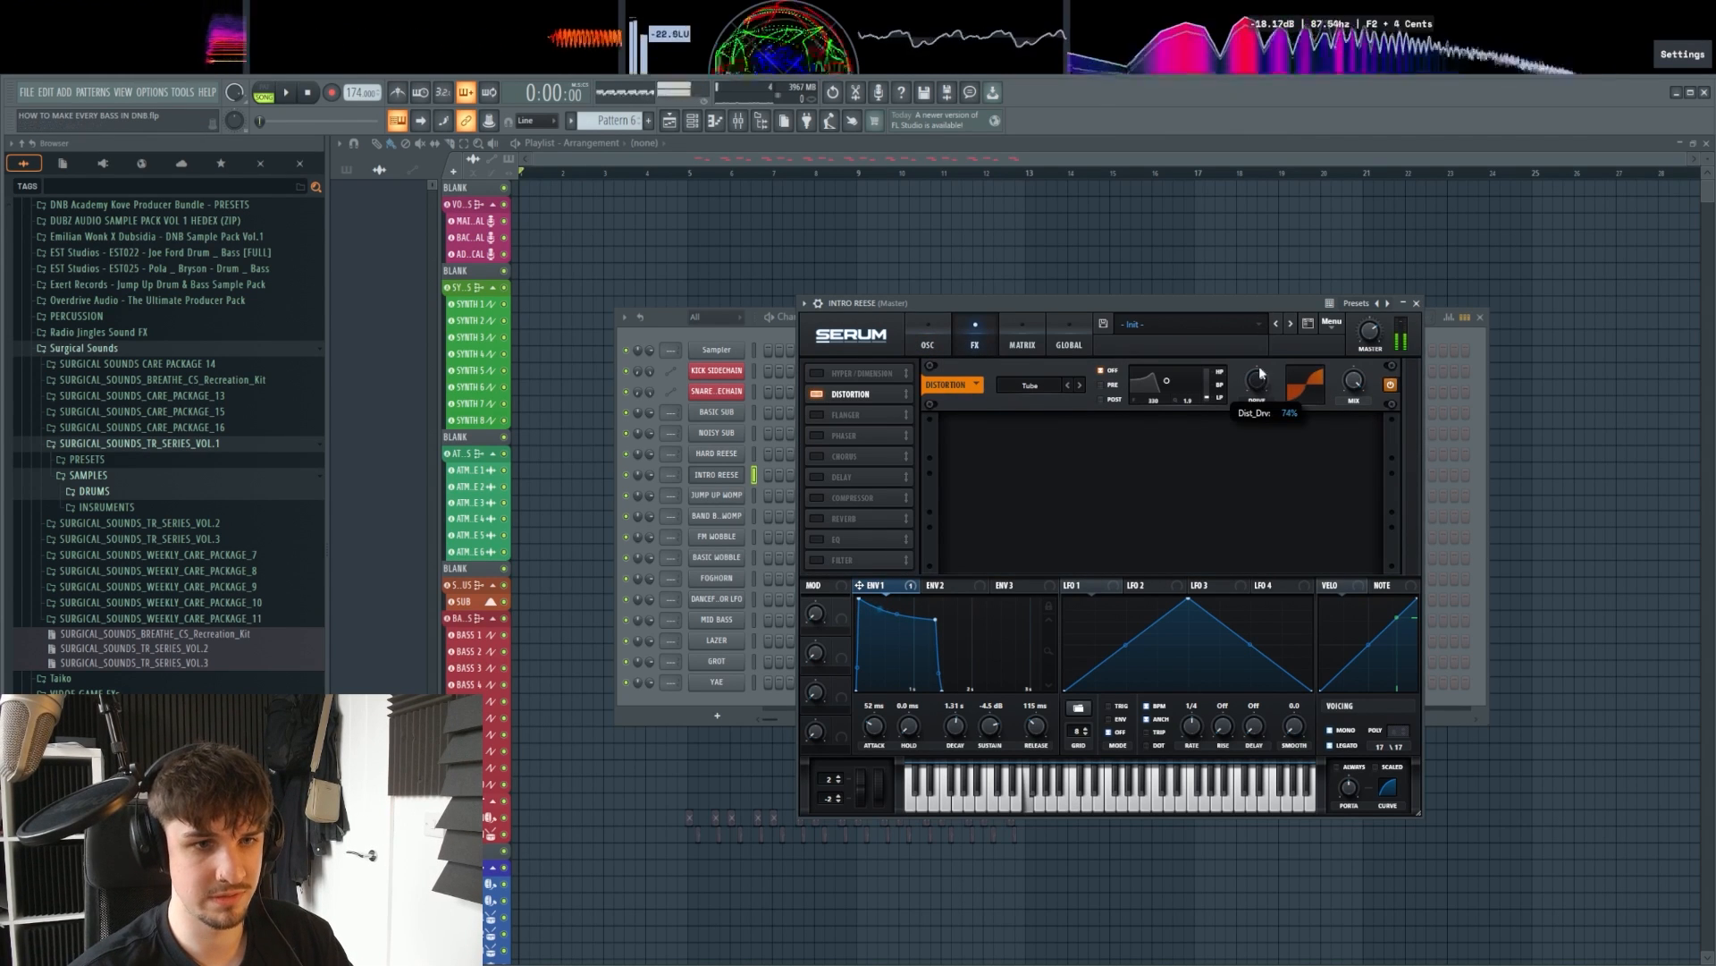
click(940, 338)
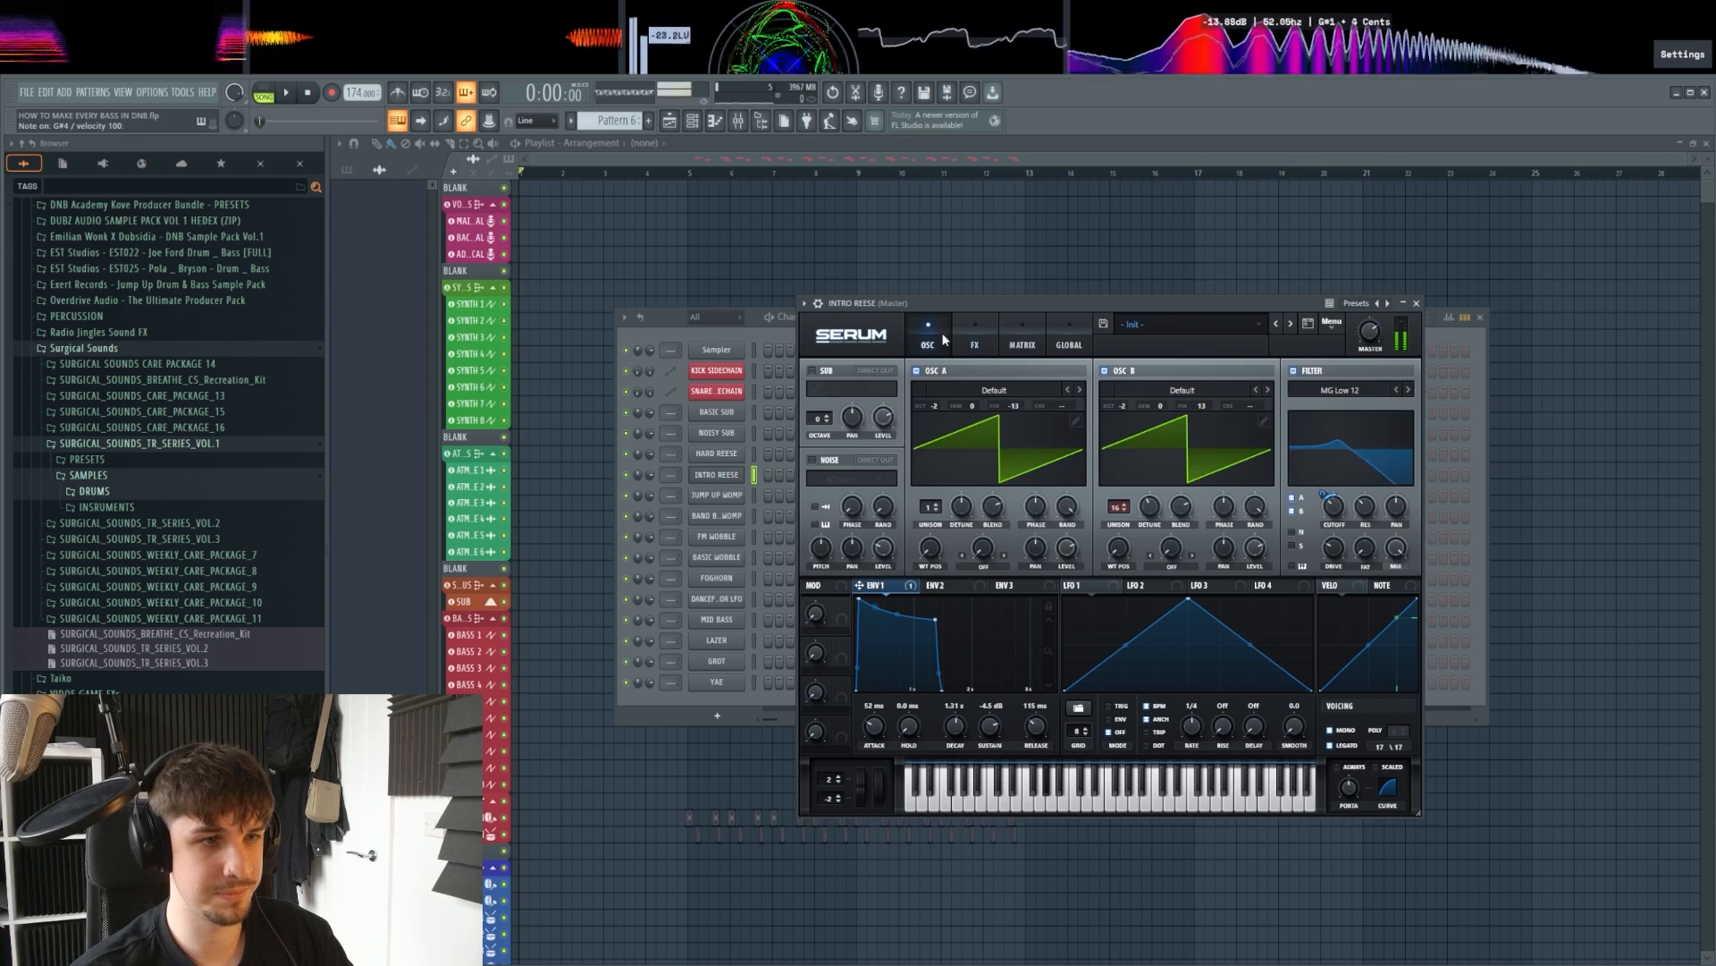
Step: Add a chorus effect, adjust its depth and low-pass filter, and lower its rate to 0.01 Hz
click(977, 341)
click(816, 456)
drag(1017, 437, 1192, 557)
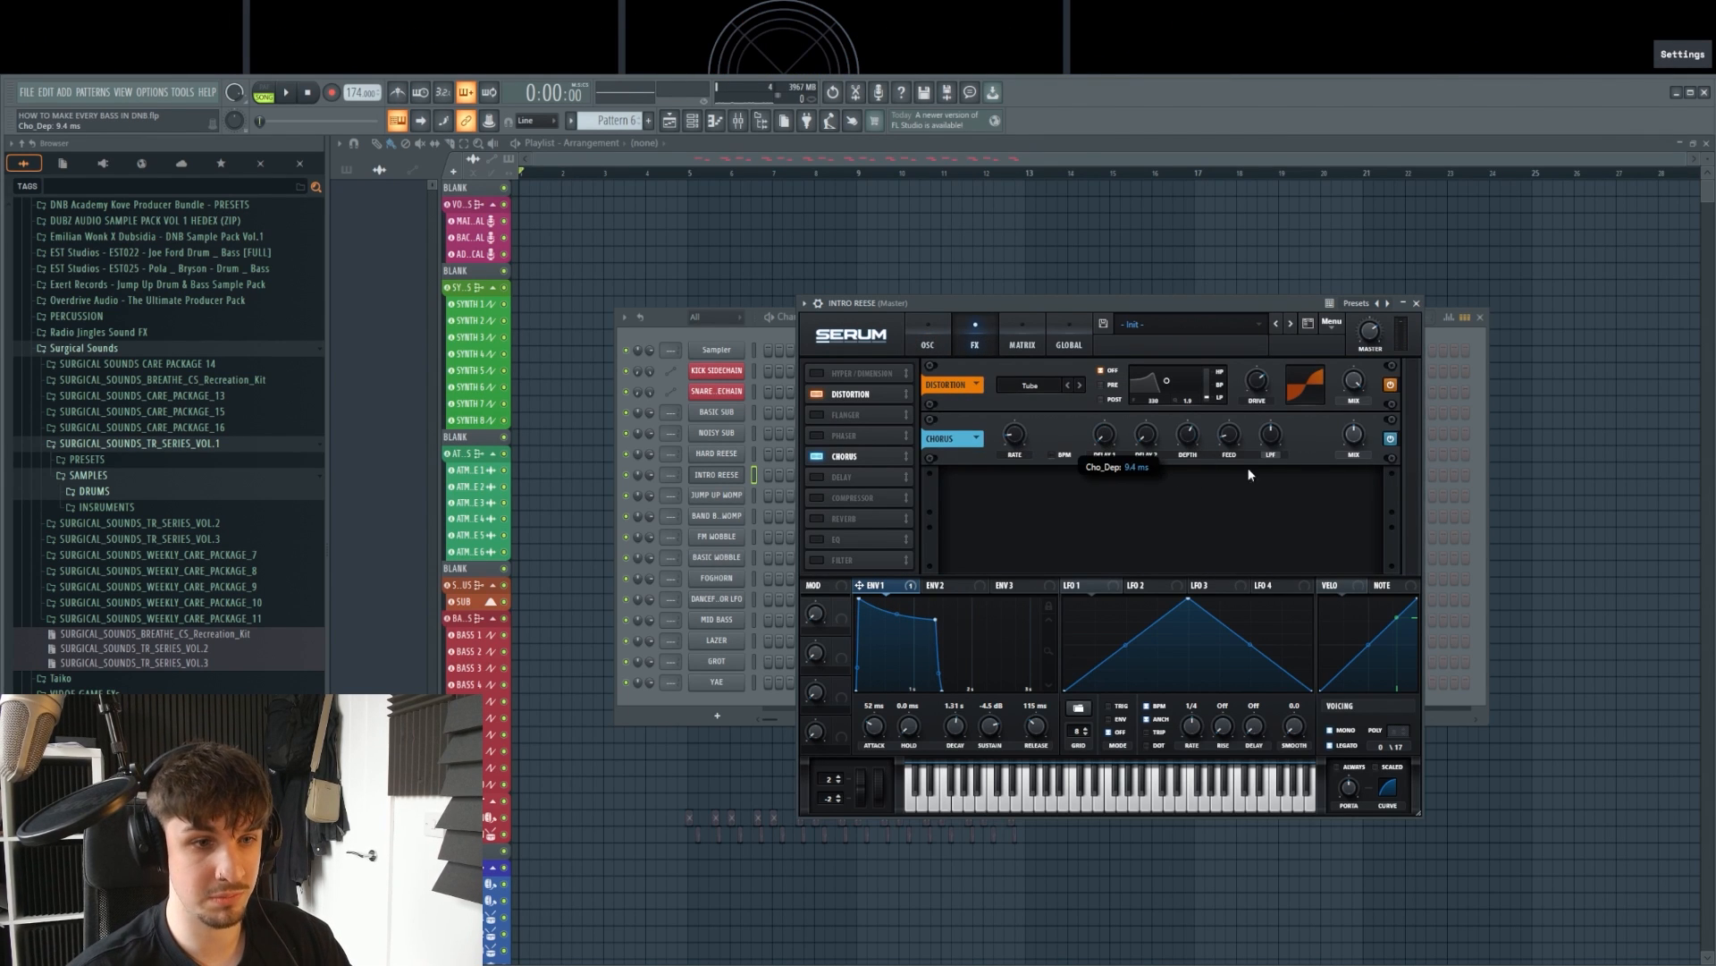
drag(1269, 293, 1269, 296)
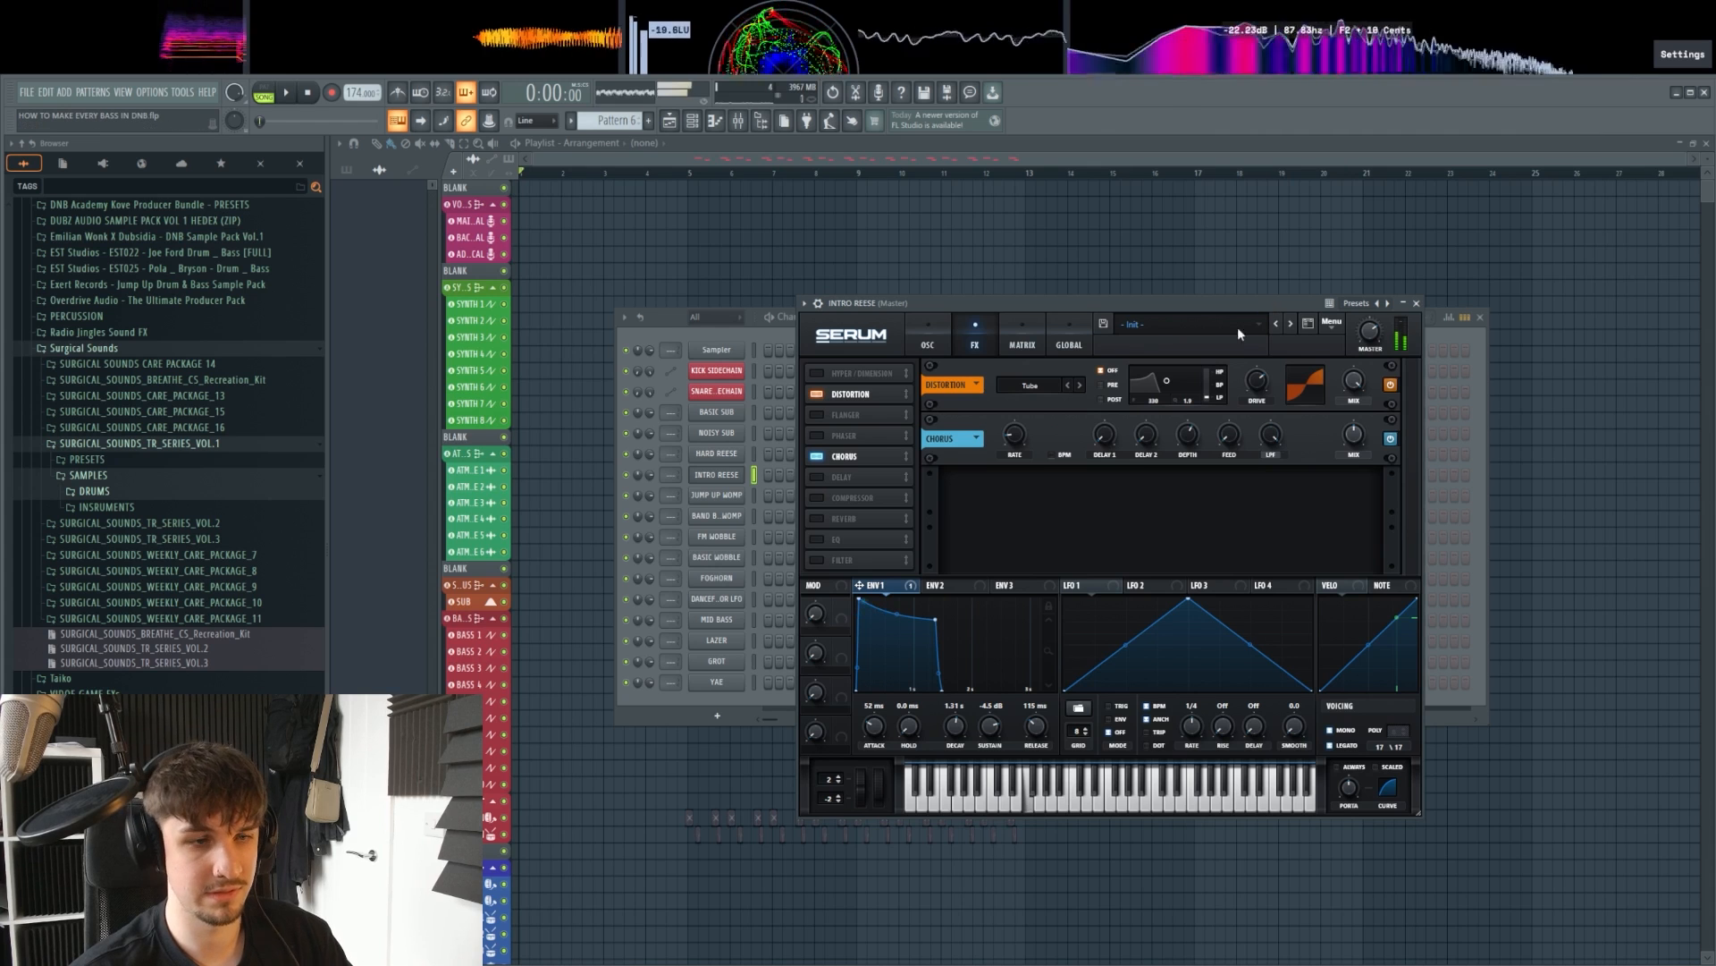
click(1021, 438)
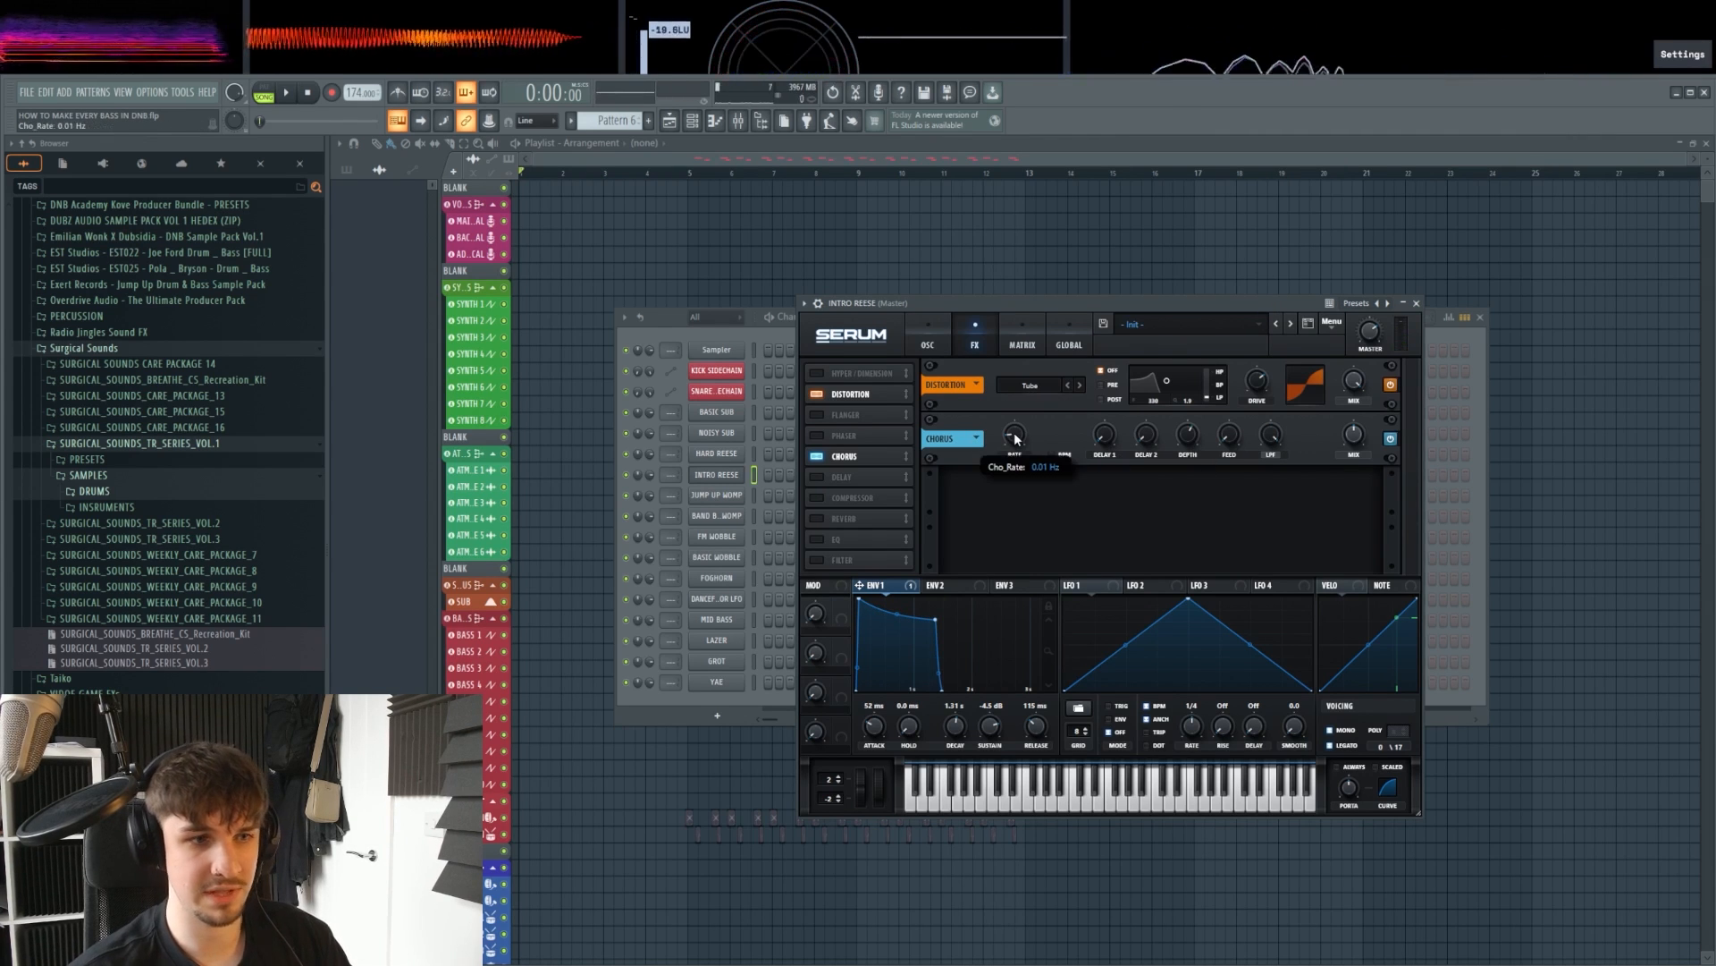
Step: Set the intro reese's chorus feedback to 0% and fine-tune its low-pass filter and depth
click(1022, 438)
click(1112, 438)
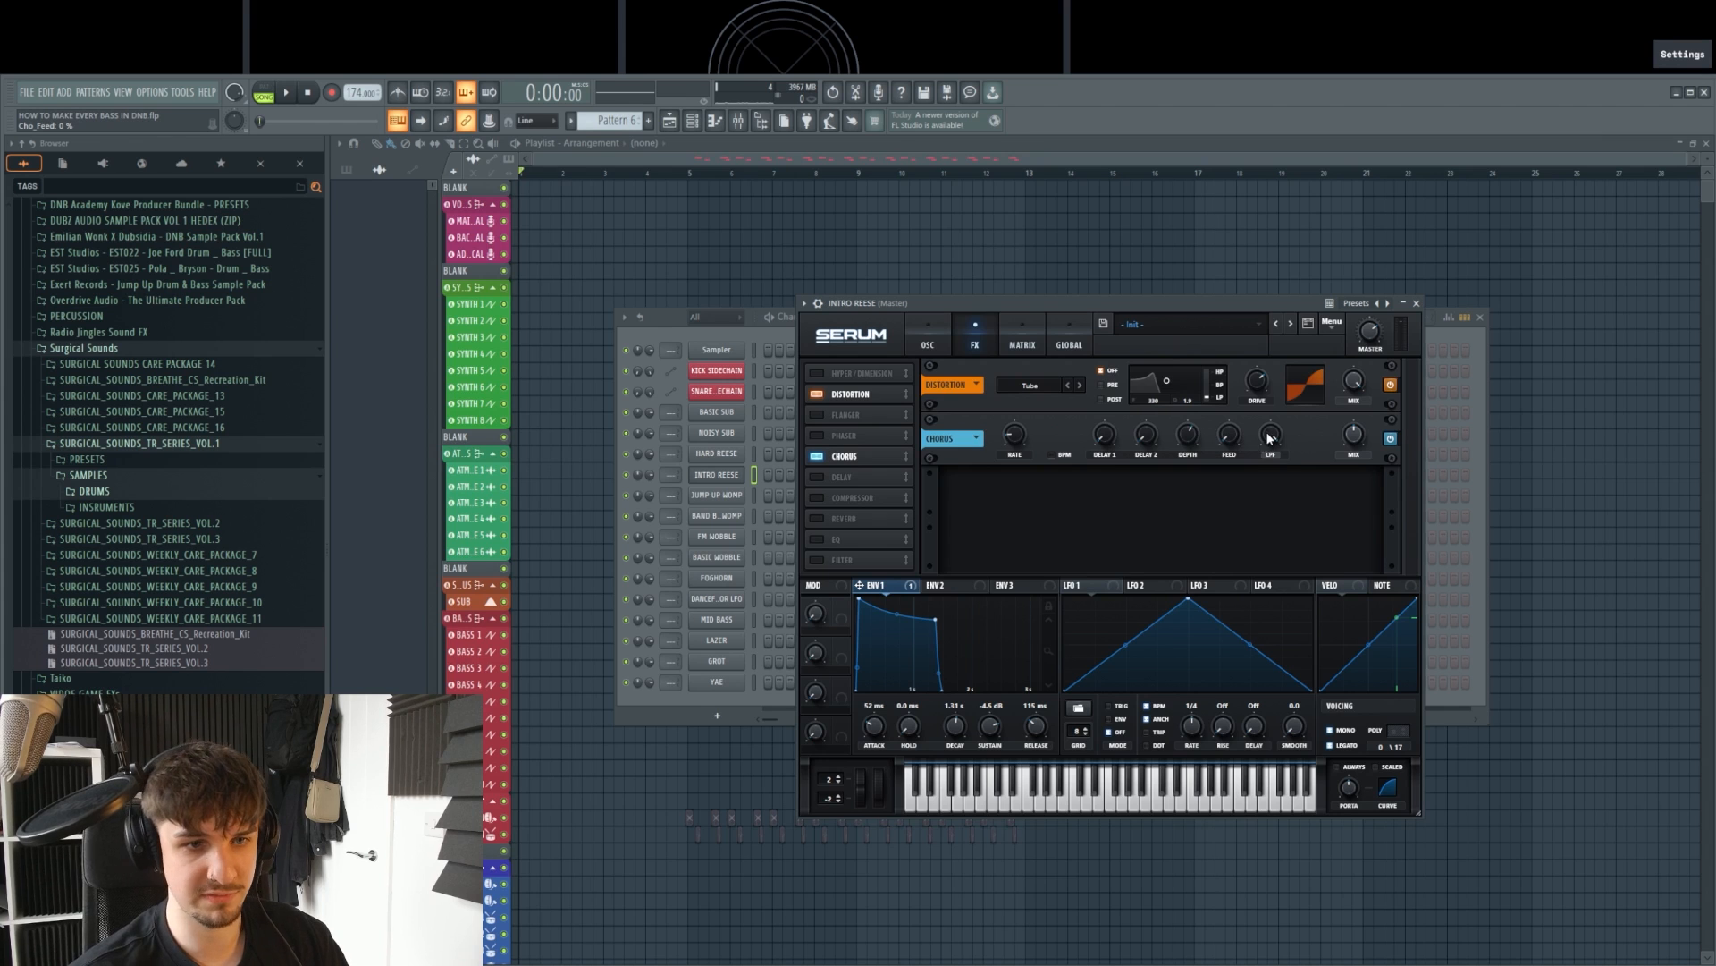
drag(1270, 437, 1272, 421)
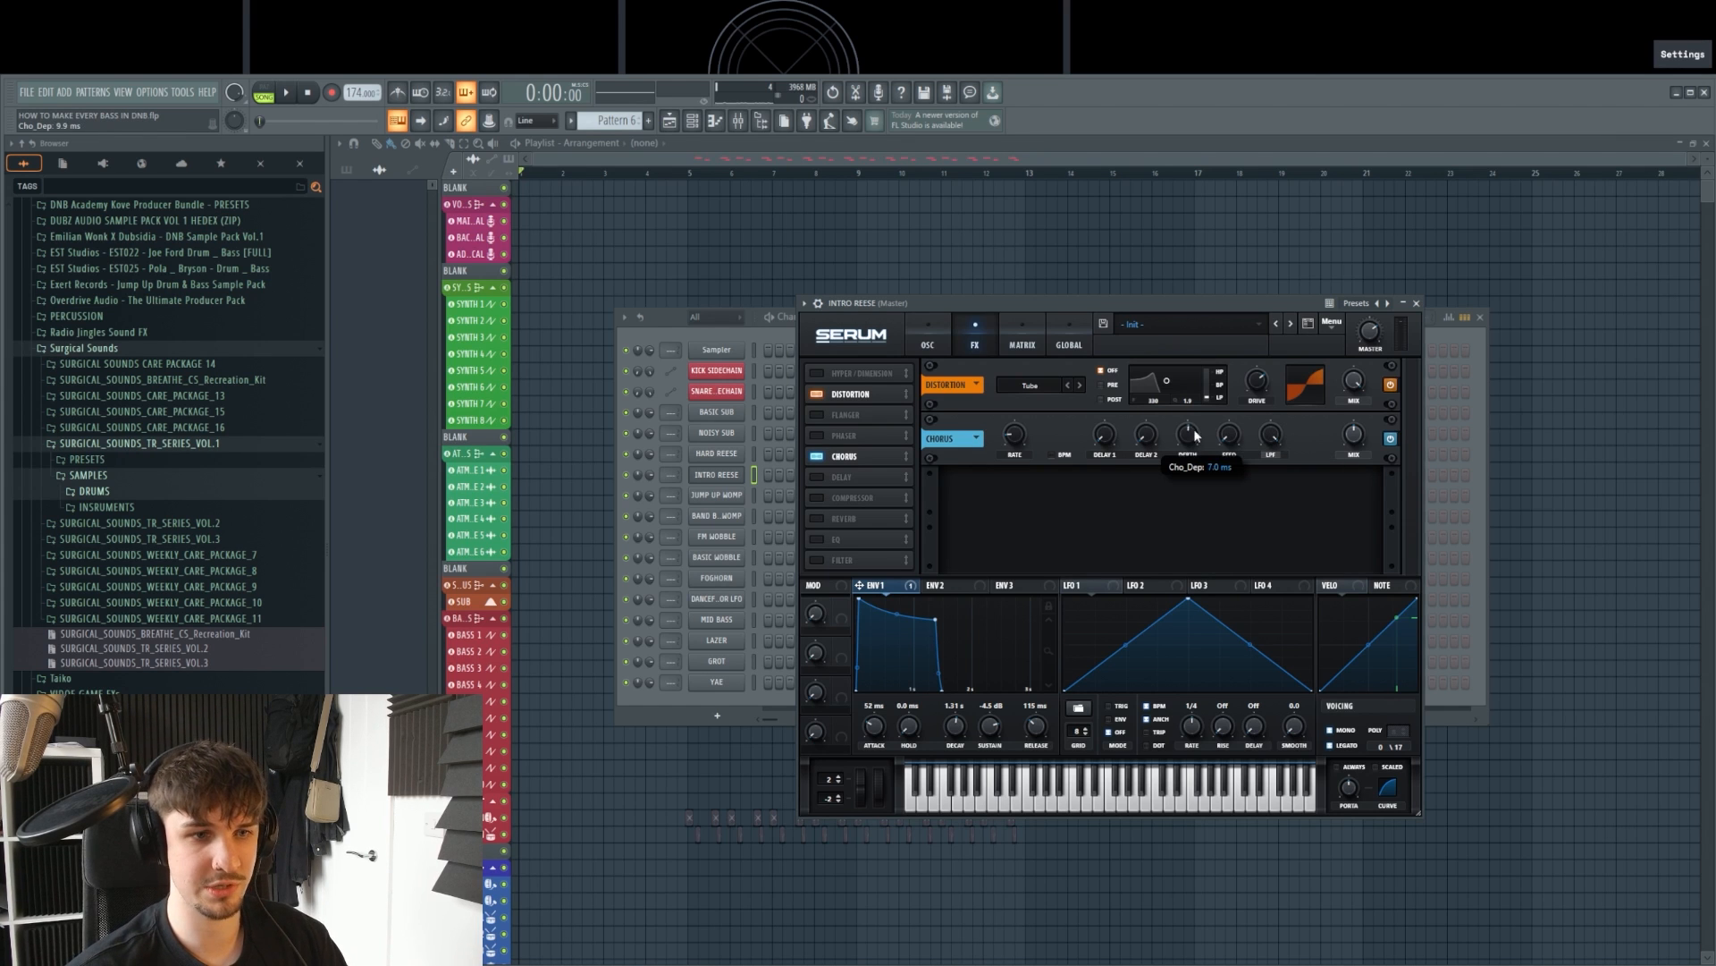
drag(1179, 502, 1201, 430)
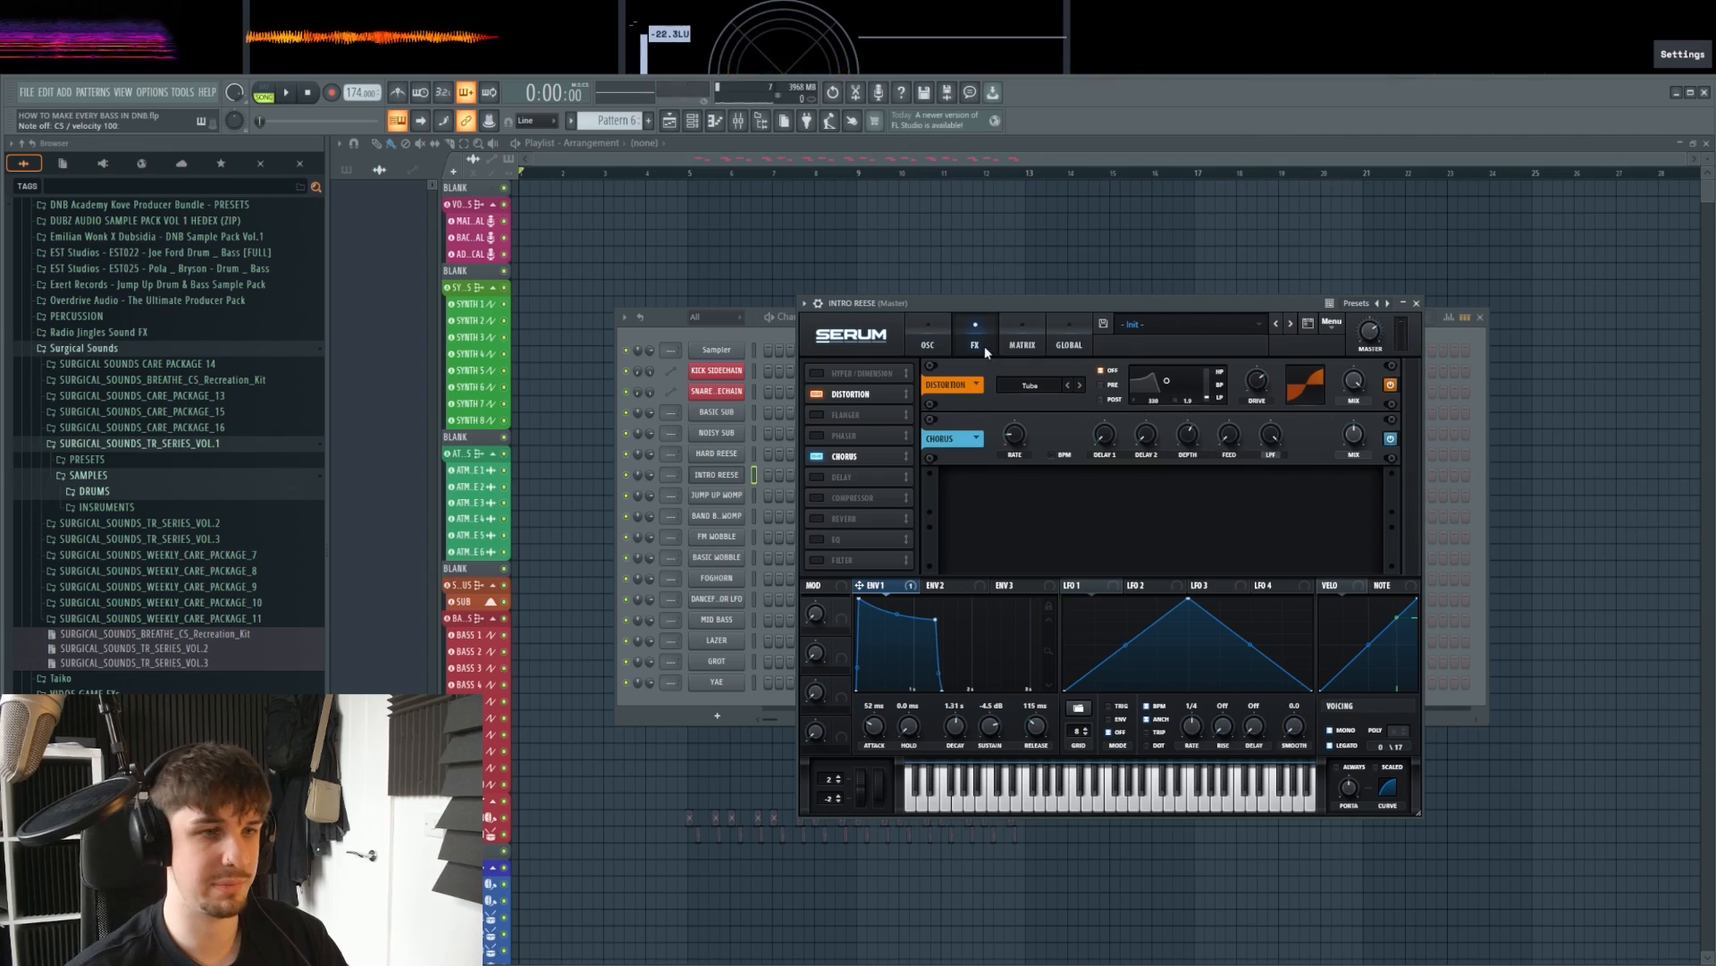
Step: Remove the fundamental harmonic from the oscillator A and B wavetables, and add a sine sub at -2 octaves with direct output
click(928, 340)
click(1077, 421)
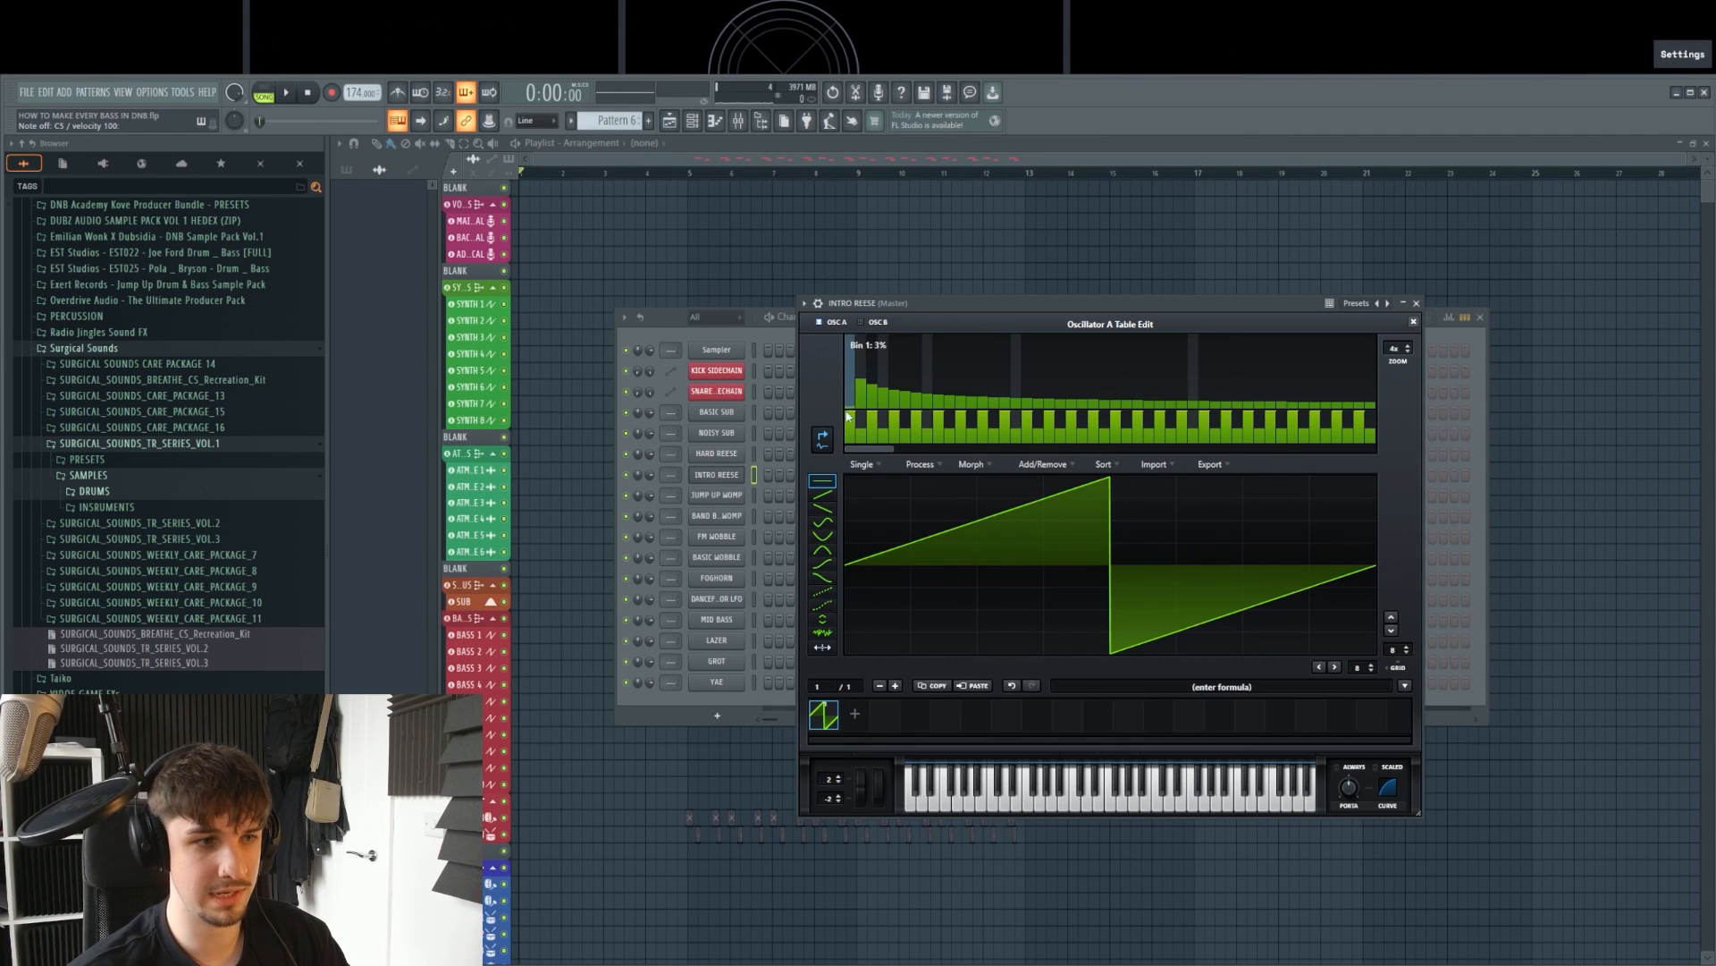
click(849, 417)
click(1412, 322)
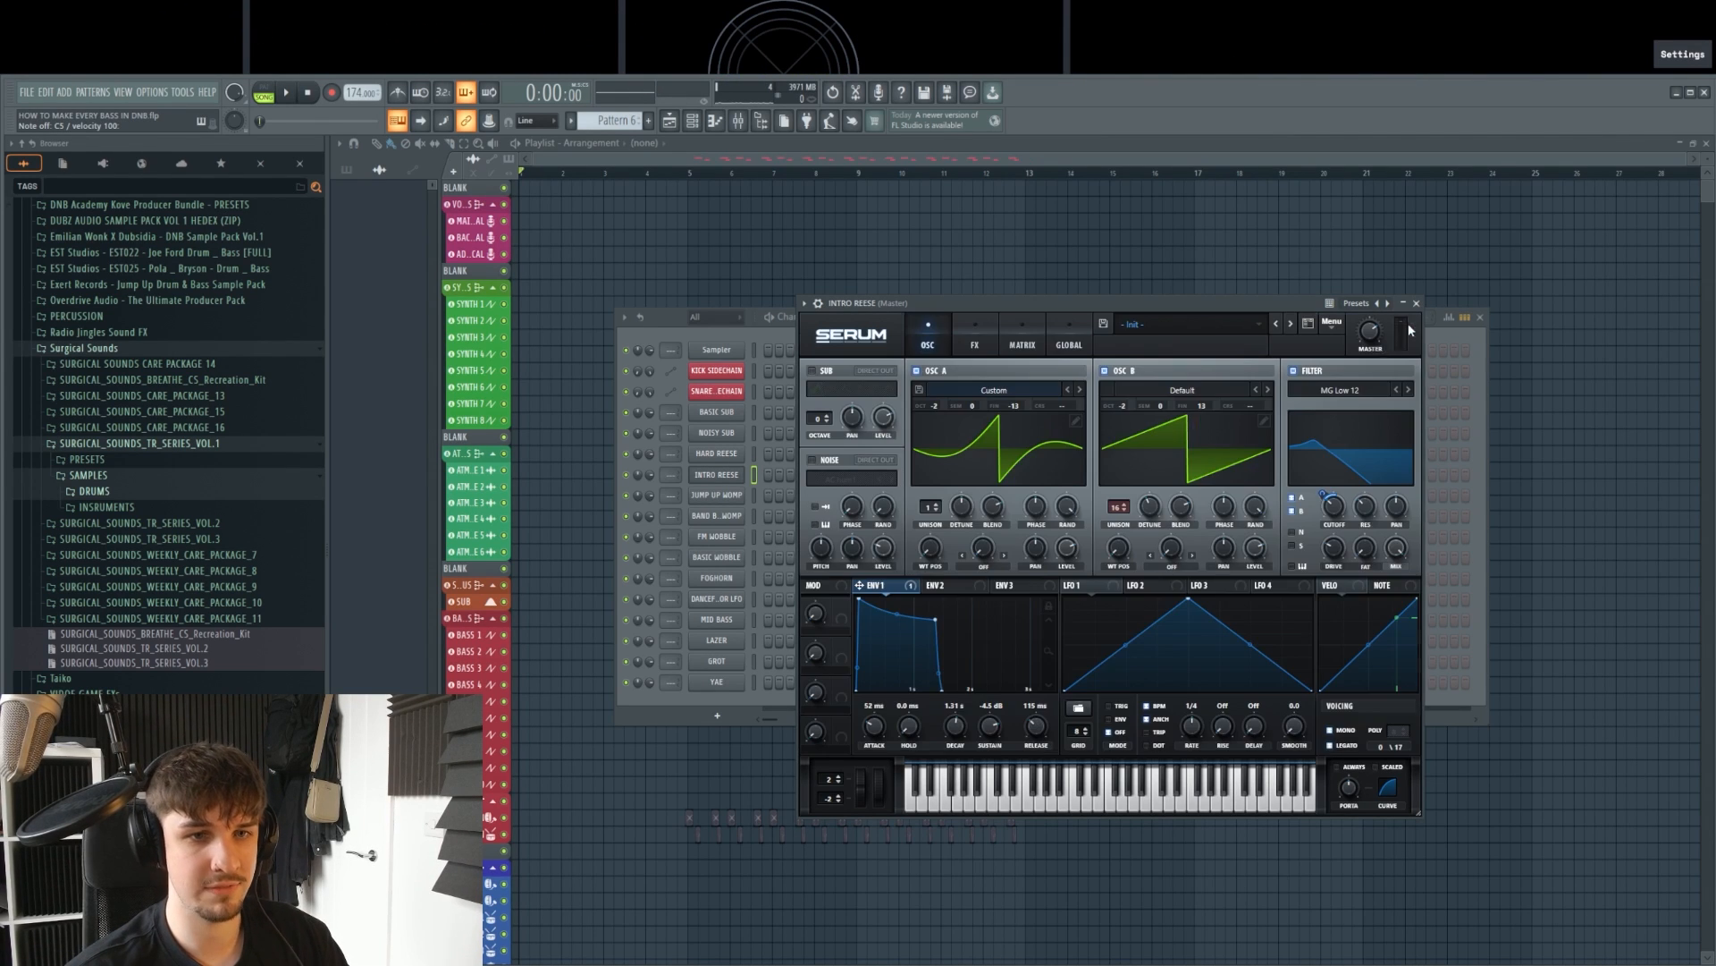
click(1263, 421)
drag(851, 382, 851, 416)
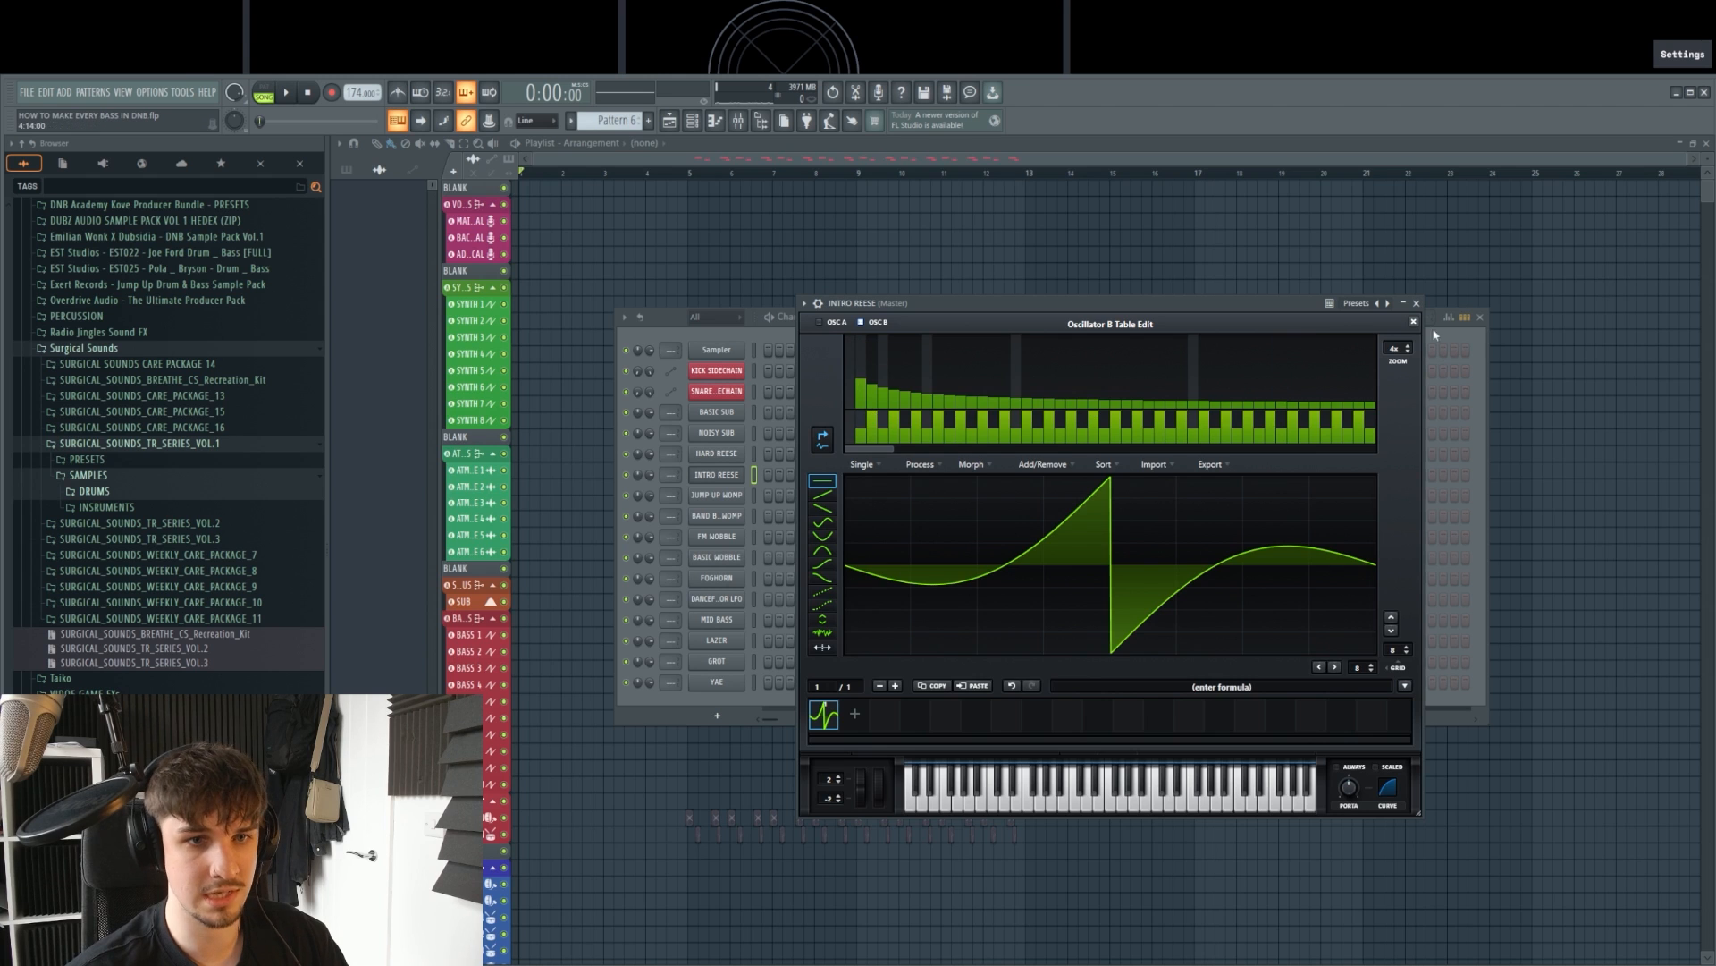
click(1413, 322)
double_click(828, 423)
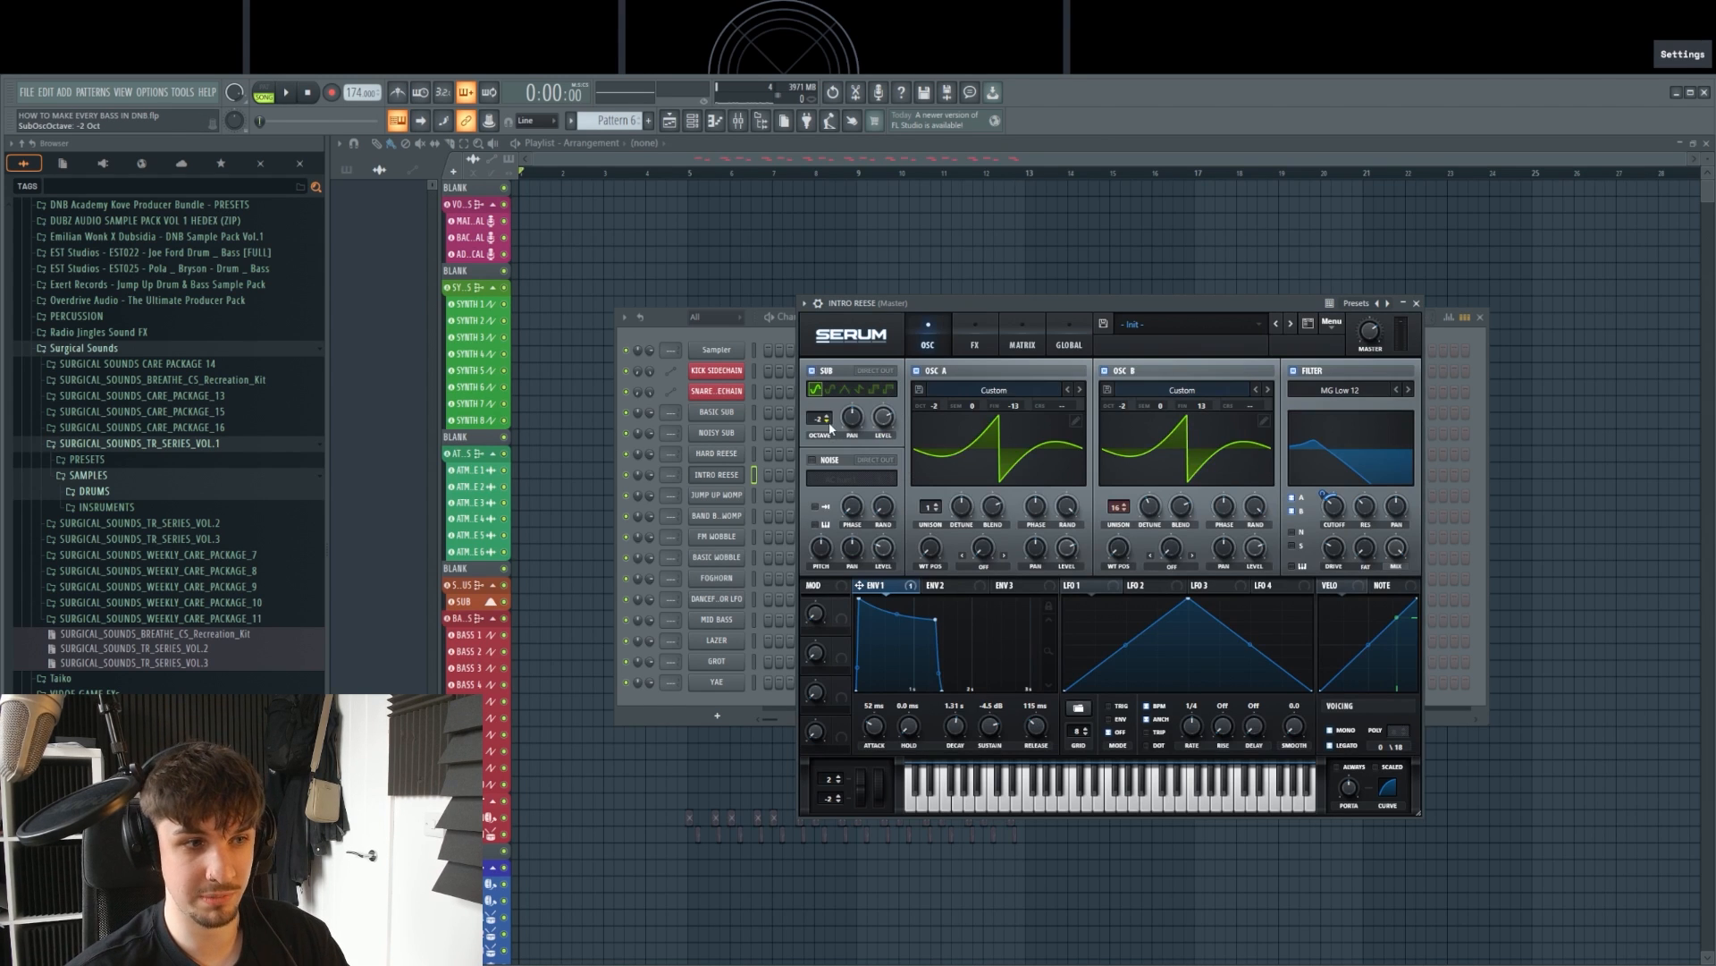
click(885, 371)
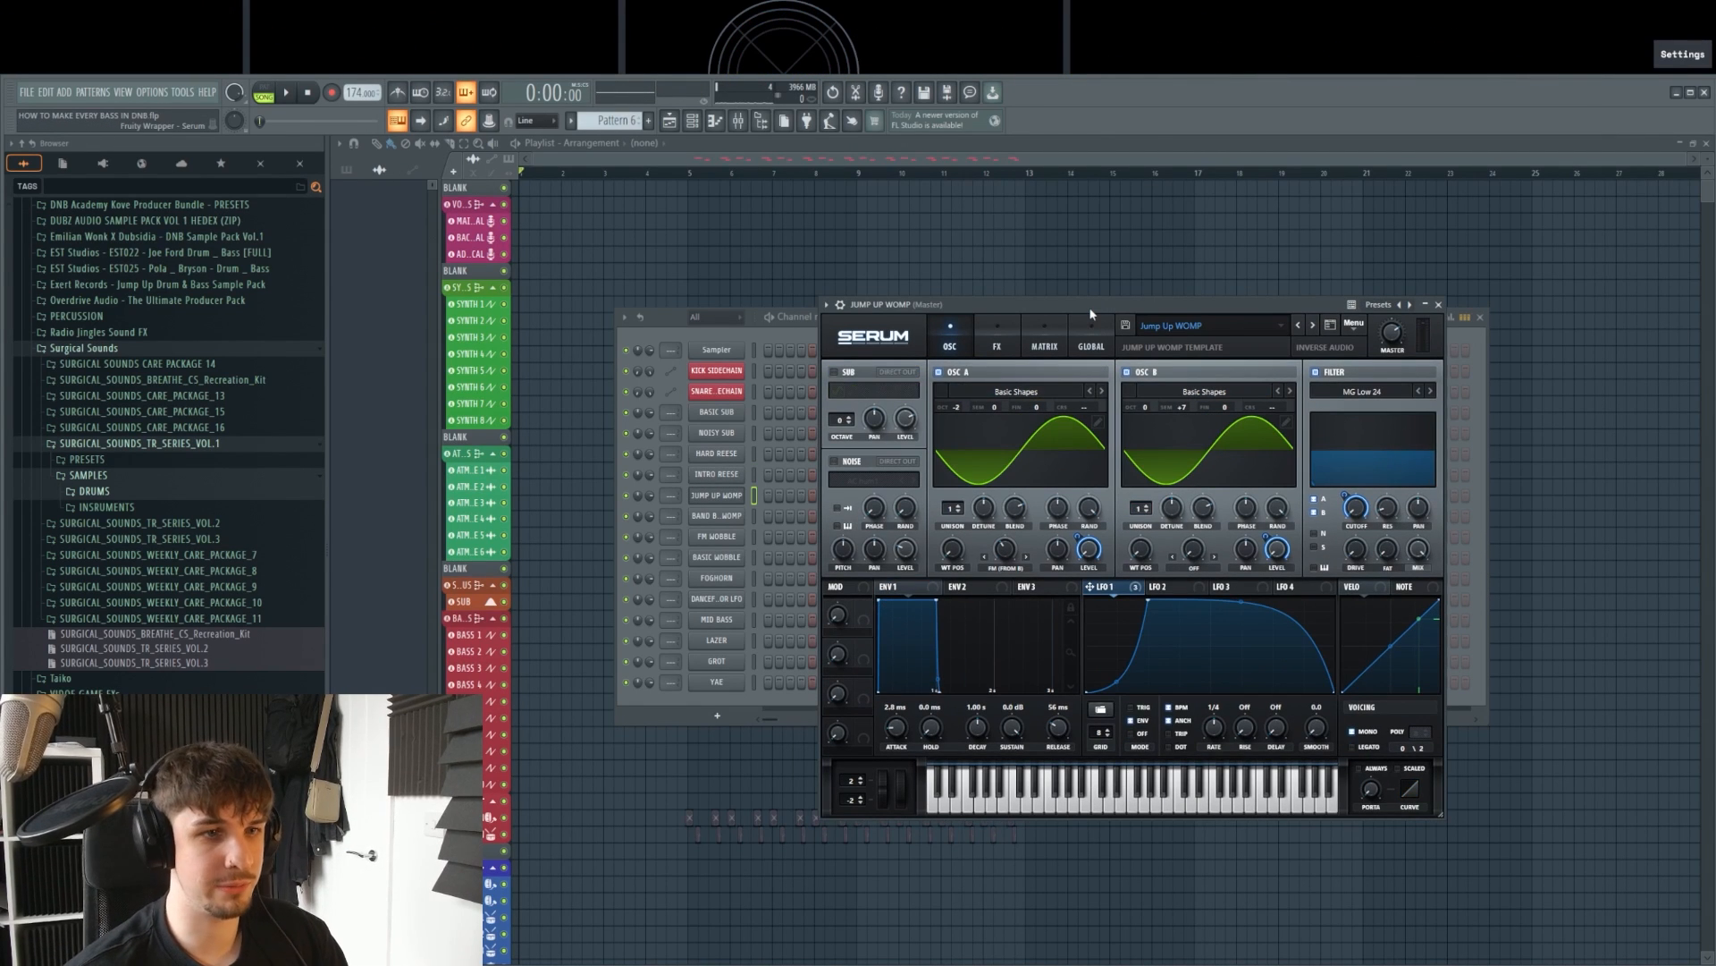
Step: Start an initialised Jump Up Womp patch using Basic Shapes on both oscillators, with A at -2 octaves and B at +7 semitones
drag(1092, 310, 1069, 310)
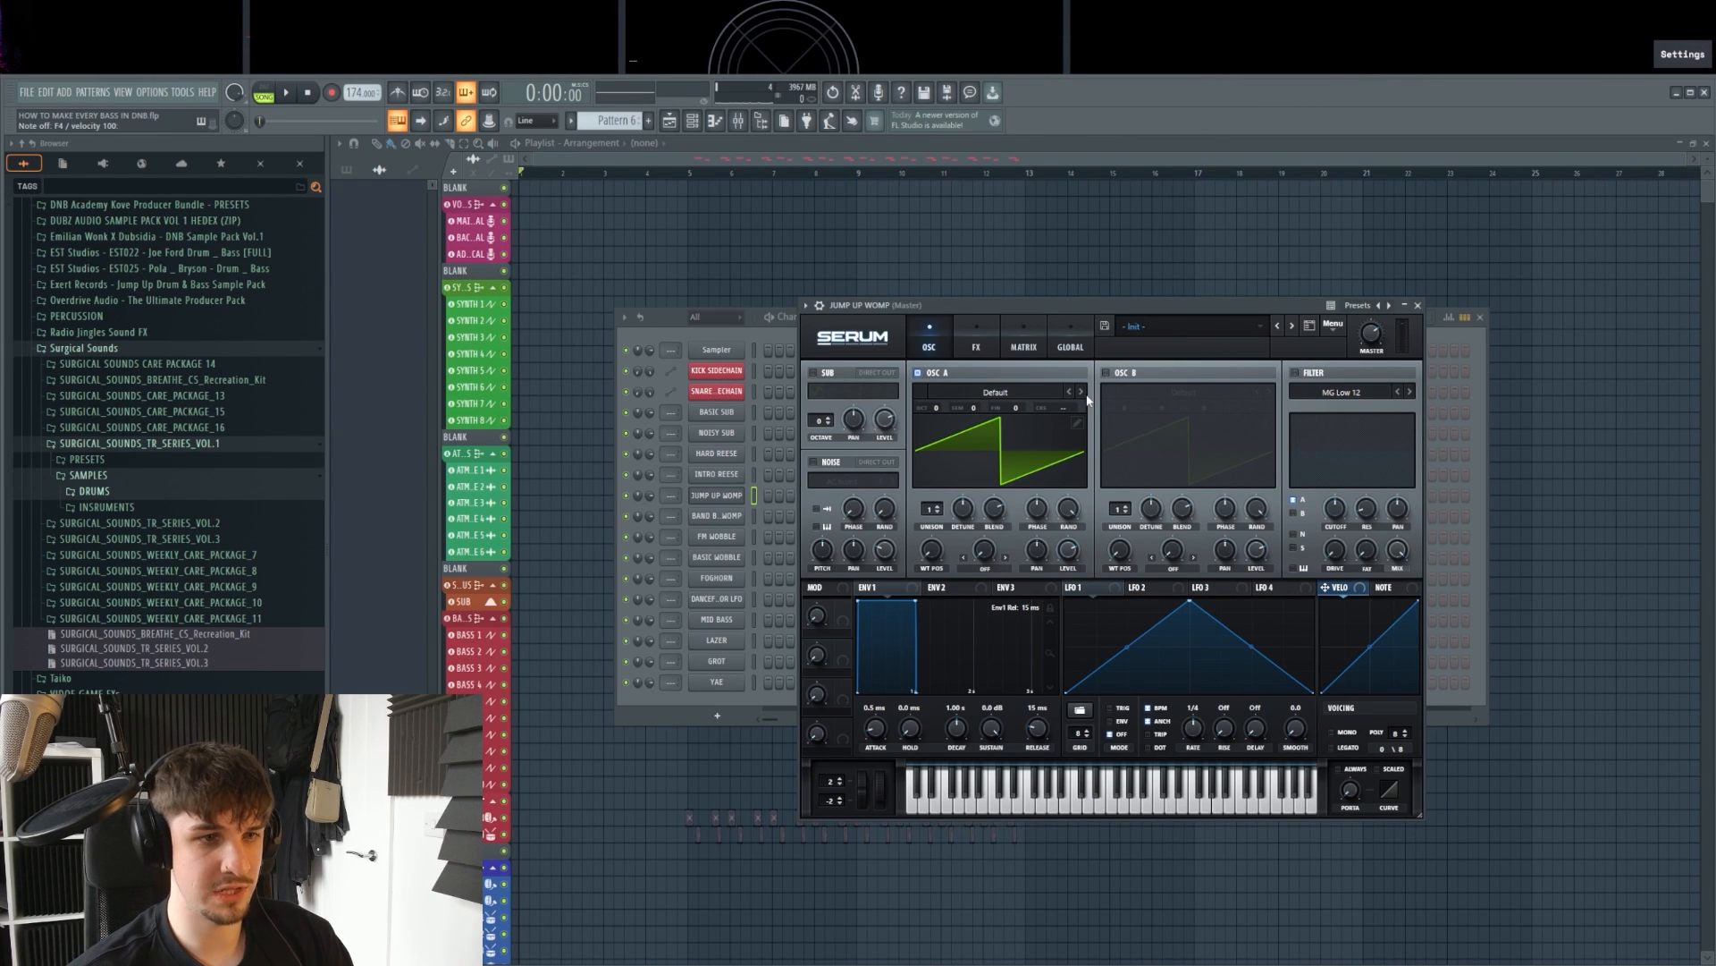
click(1081, 392)
click(1081, 391)
click(1081, 392)
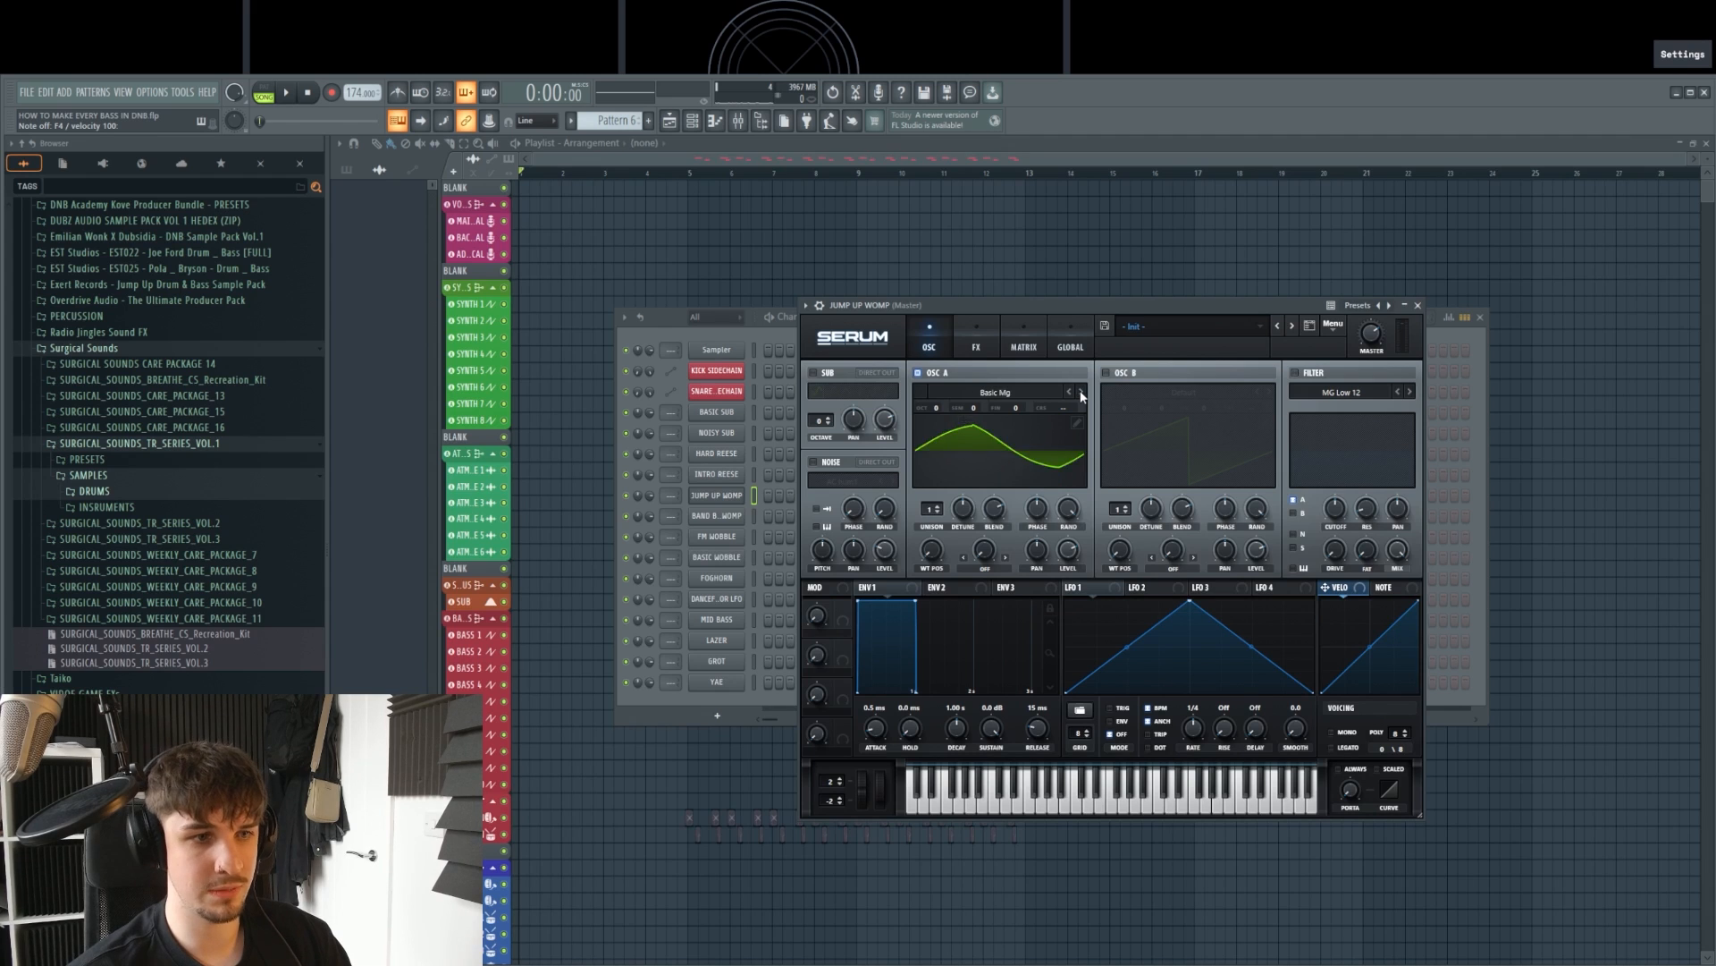
click(1081, 391)
click(1081, 392)
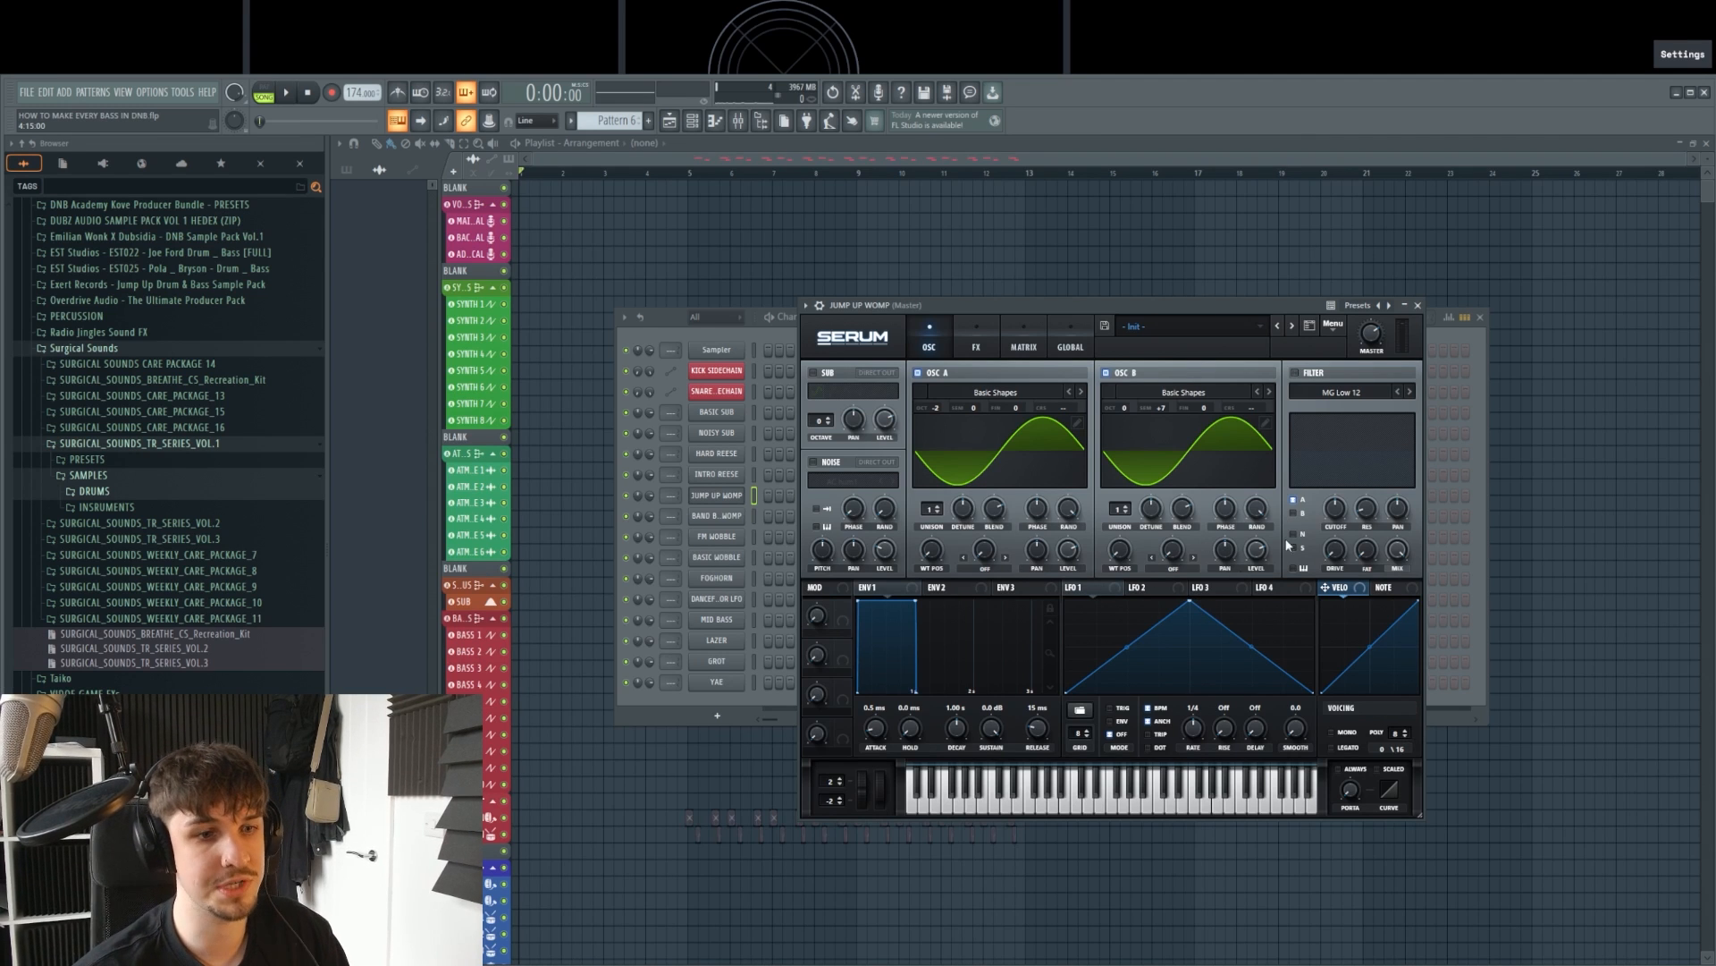
Step: Turn on the MG Low 12 filter and reshape LFO 1 into an early curved rise with a rounded fall, in envelope mode
click(1305, 374)
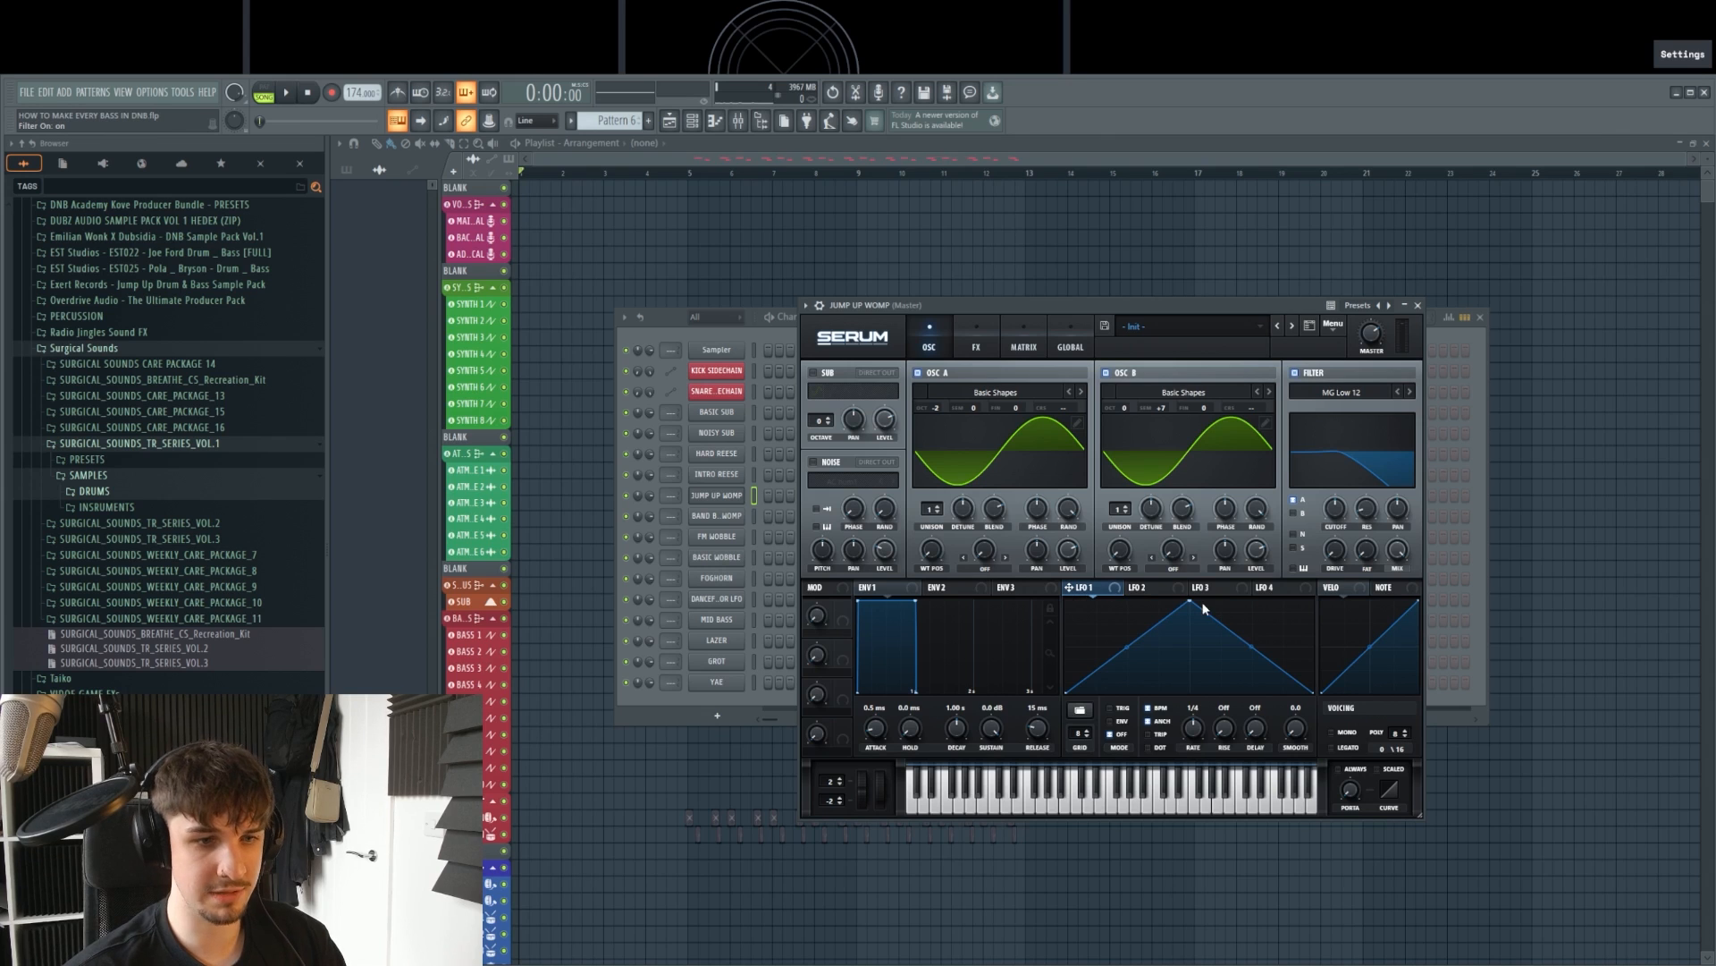
drag(1203, 609, 1134, 586)
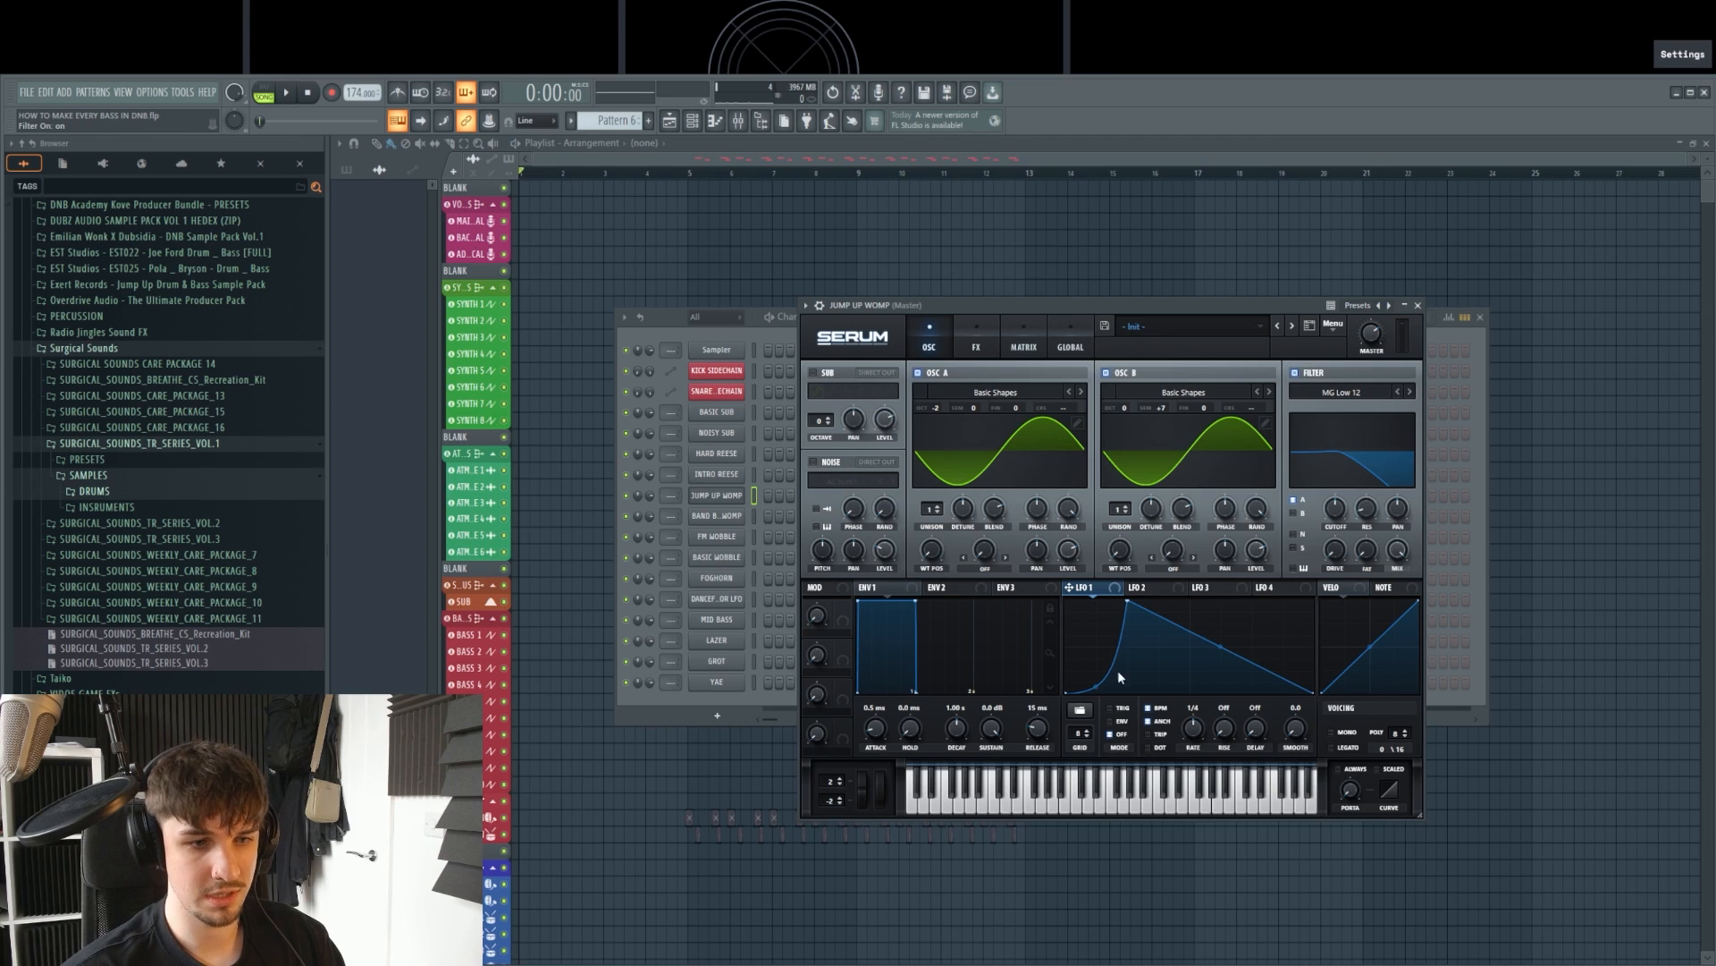
drag(1221, 658, 1249, 612)
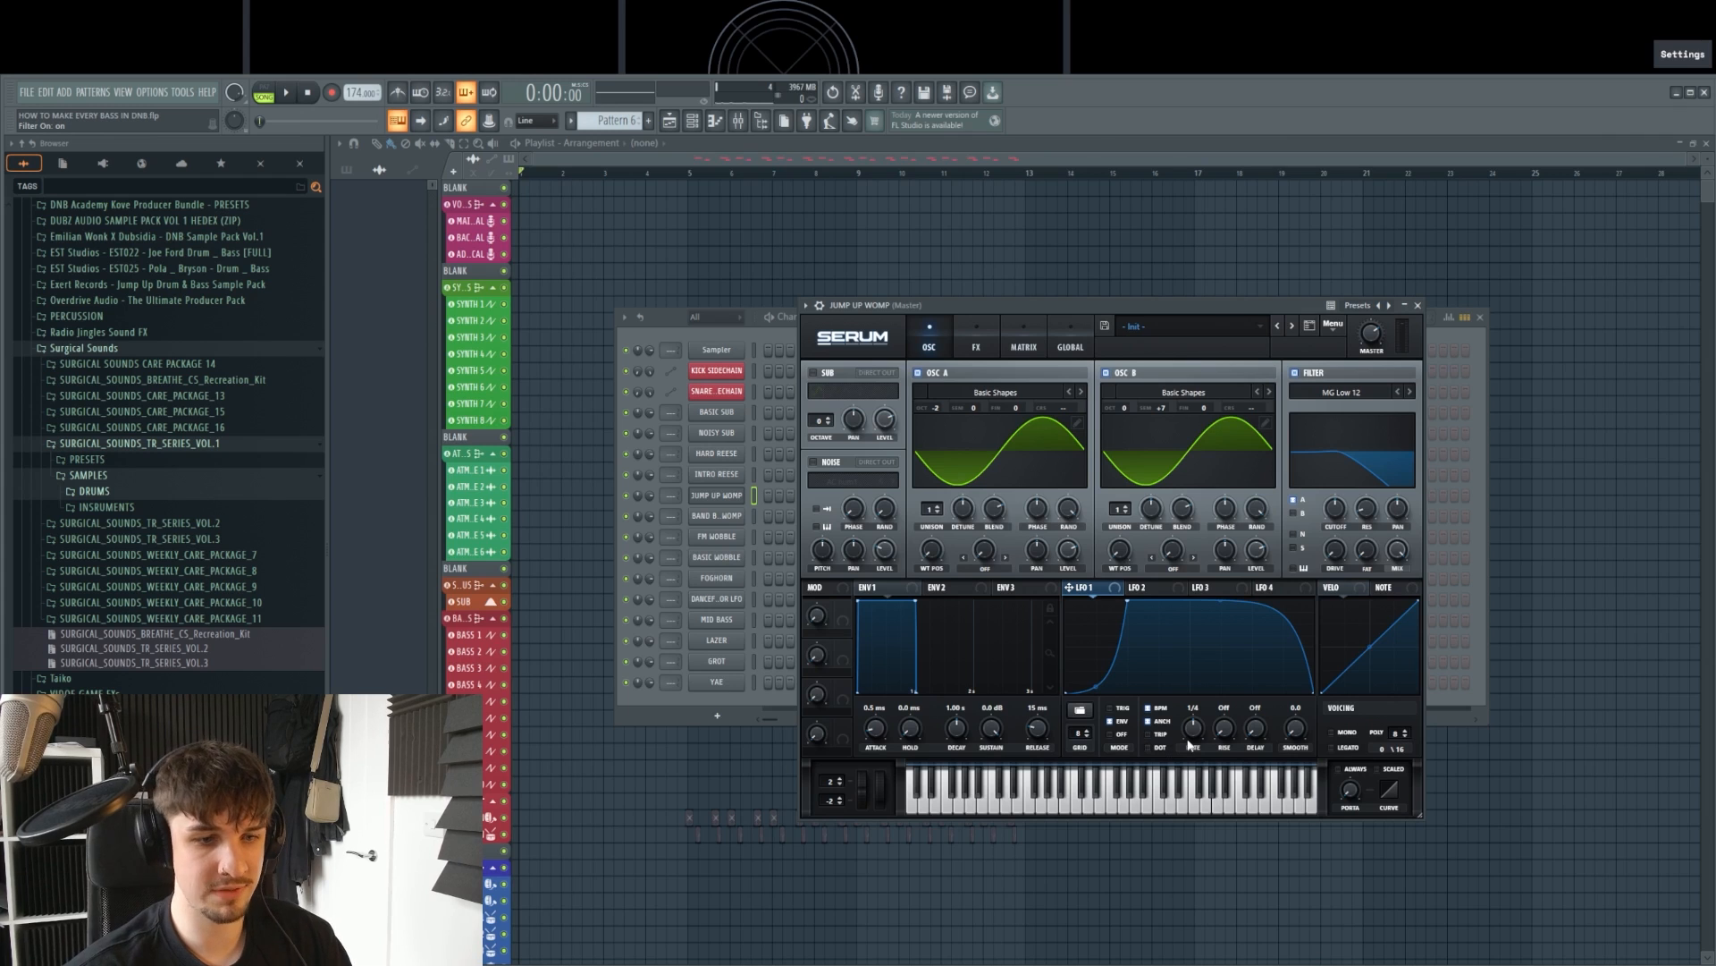
Step: Modulate the filter cutoff with LFO 1, lower the base cutoff, route oscillator B through the filter, and play test notes
alt+shift+click(1329, 496)
drag(1337, 512, 1329, 552)
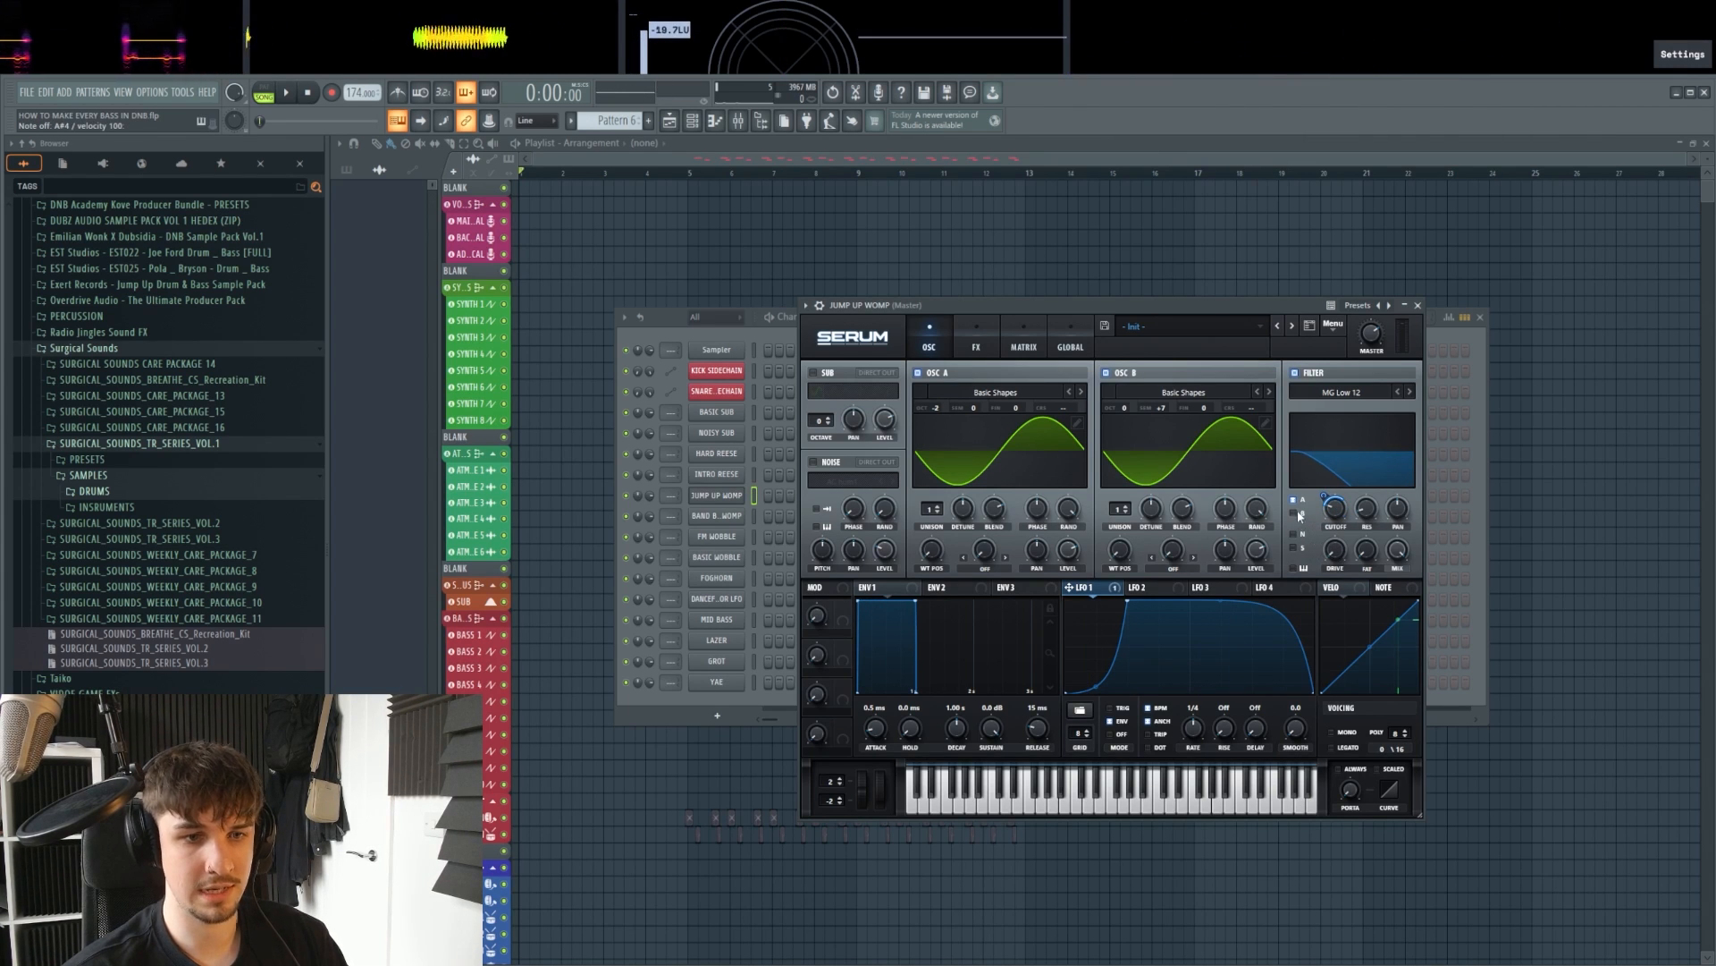
drag(1339, 518, 1337, 542)
key(j)
key(j)
key(j)
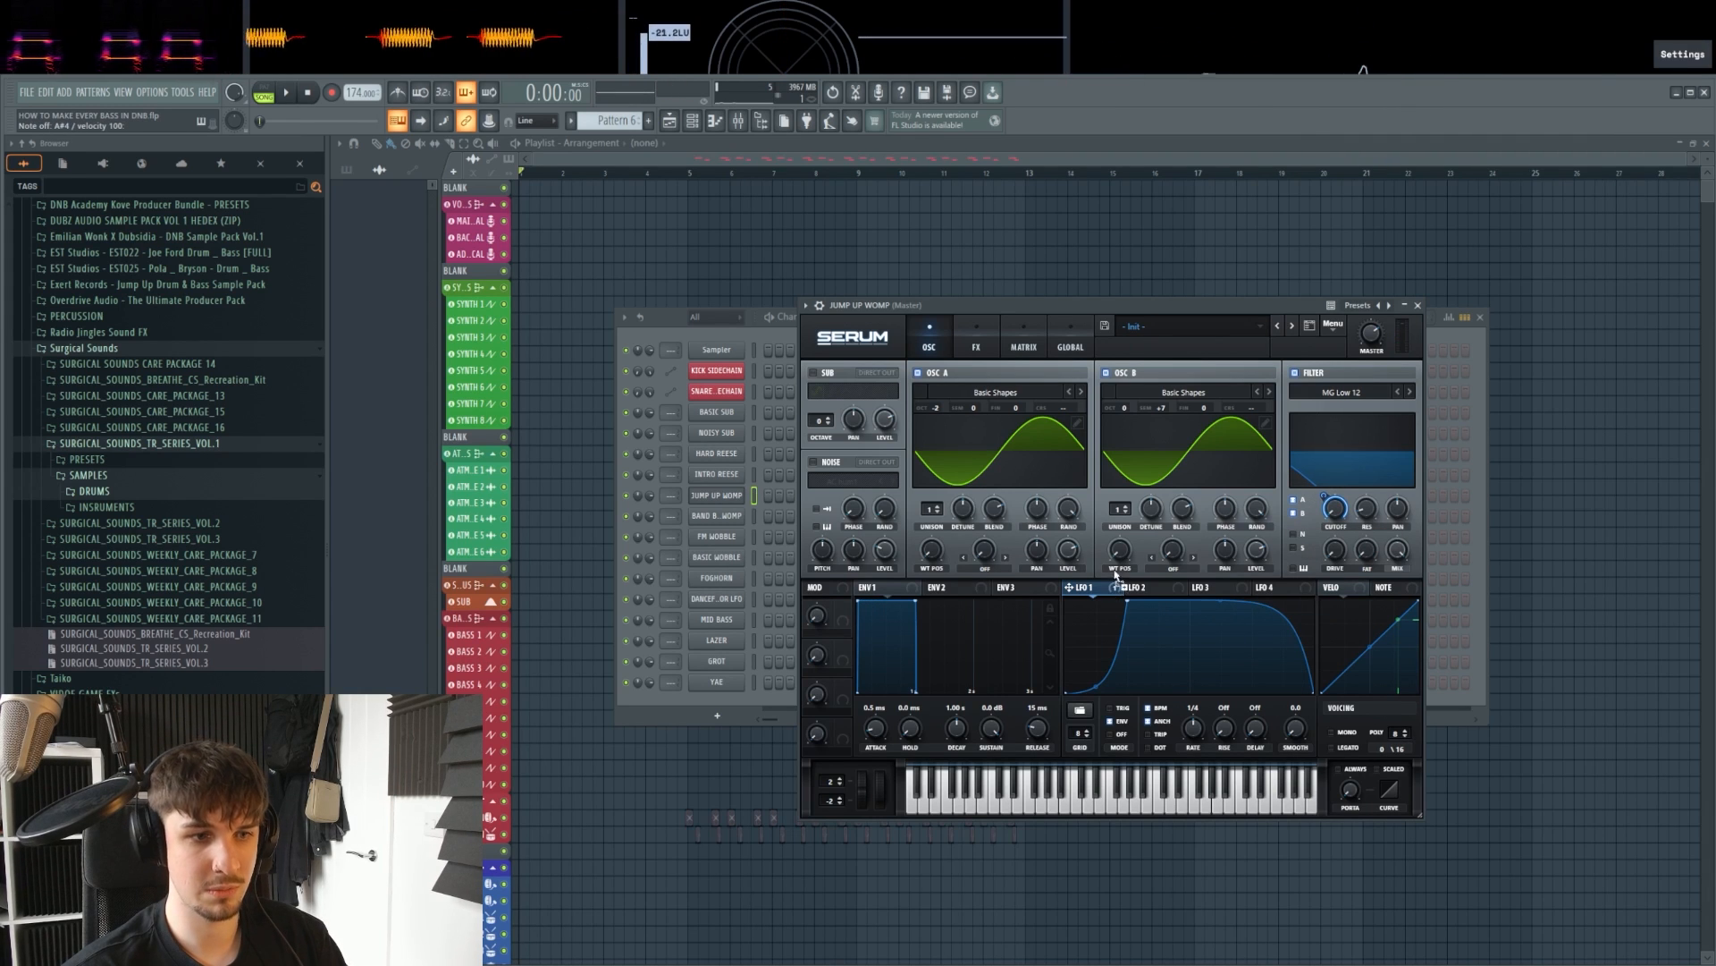
Step: Modulate the levels of oscillators A and B with LFO 1, clear the stray pan change, and audition the womp
drag(1070, 587, 1037, 550)
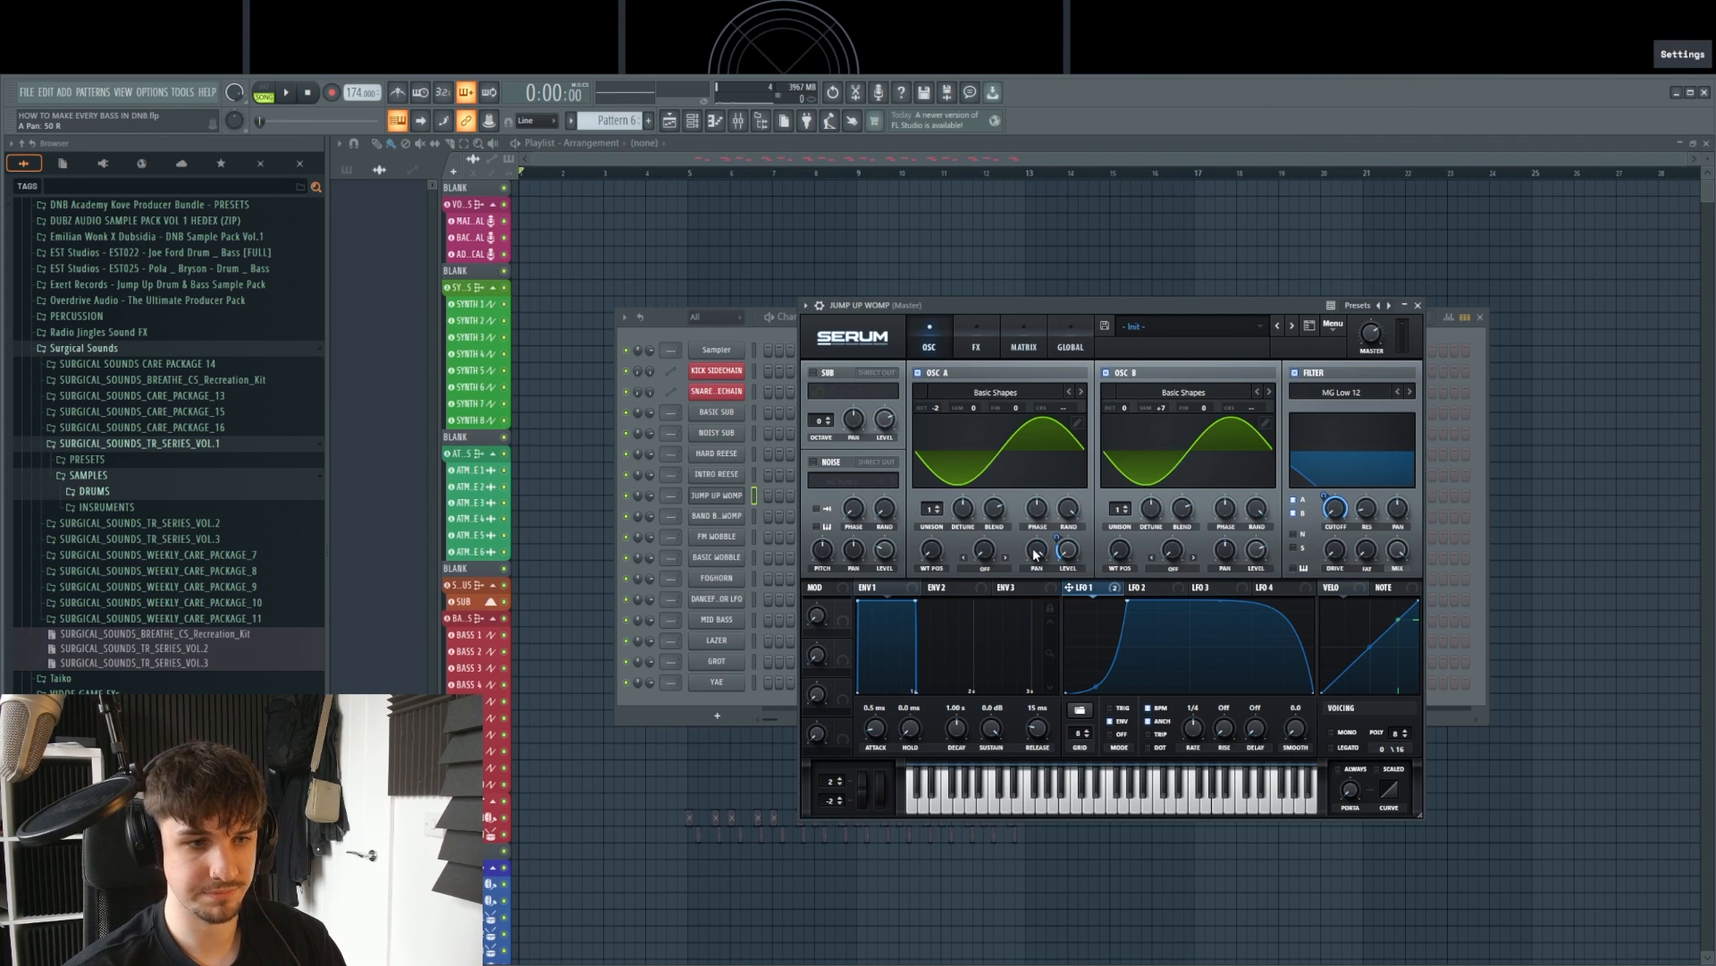
right_click(1036, 554)
click(1068, 605)
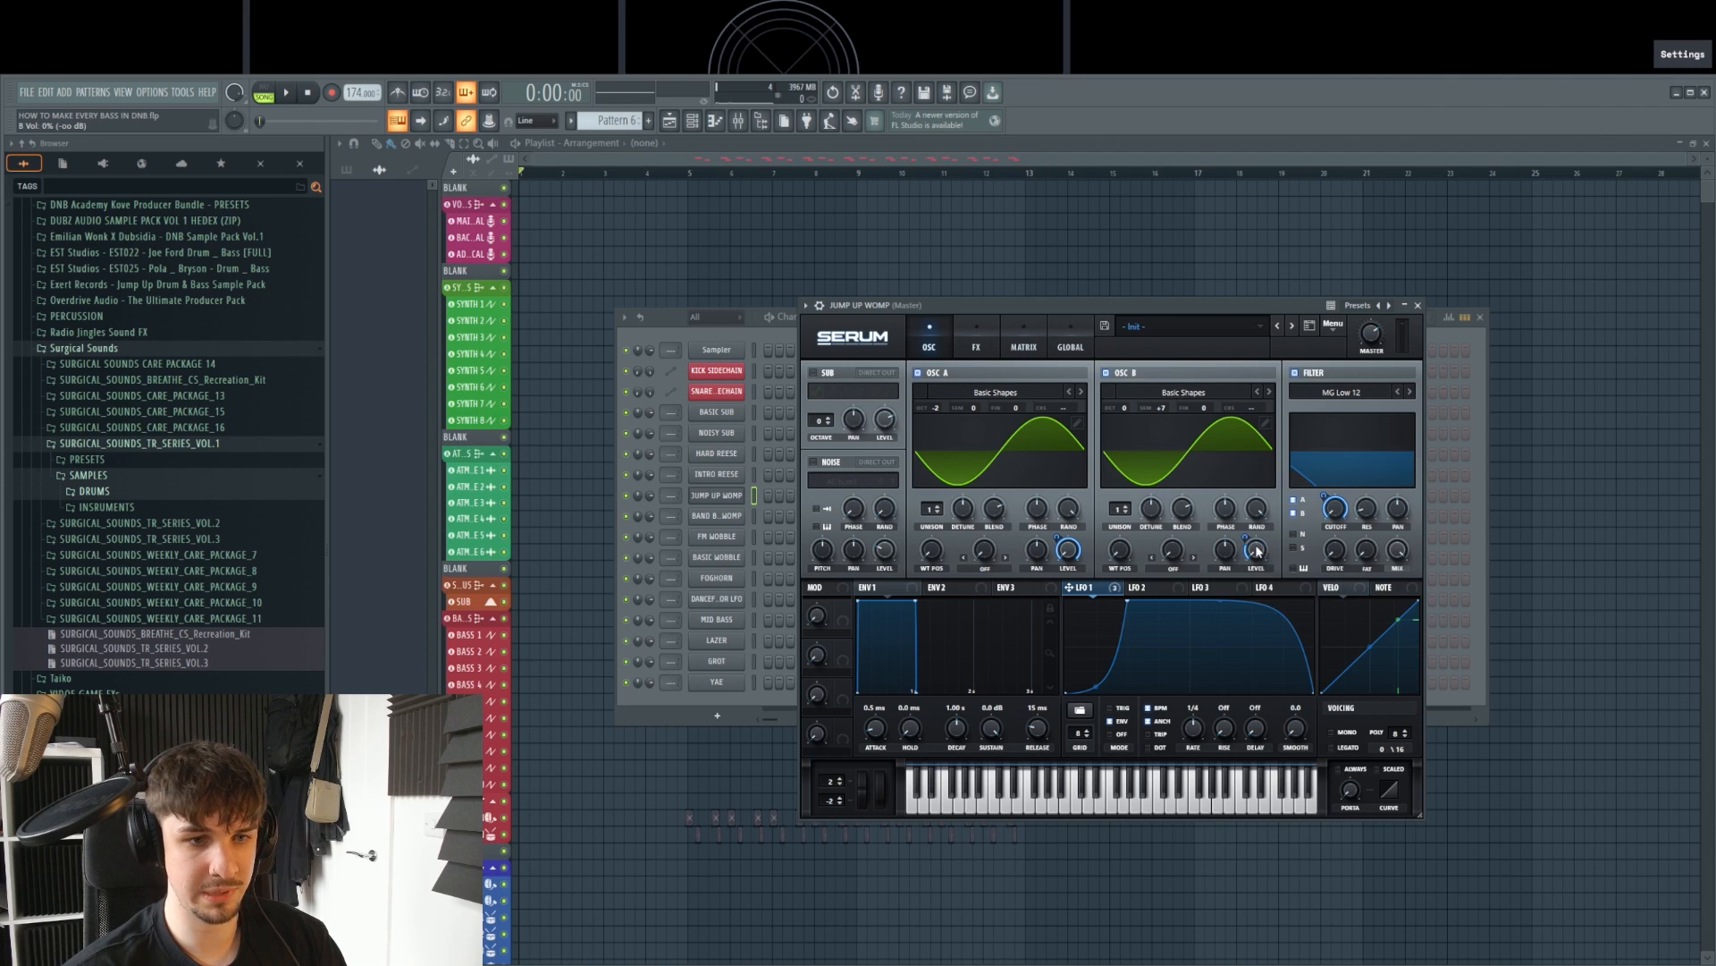
key(j)
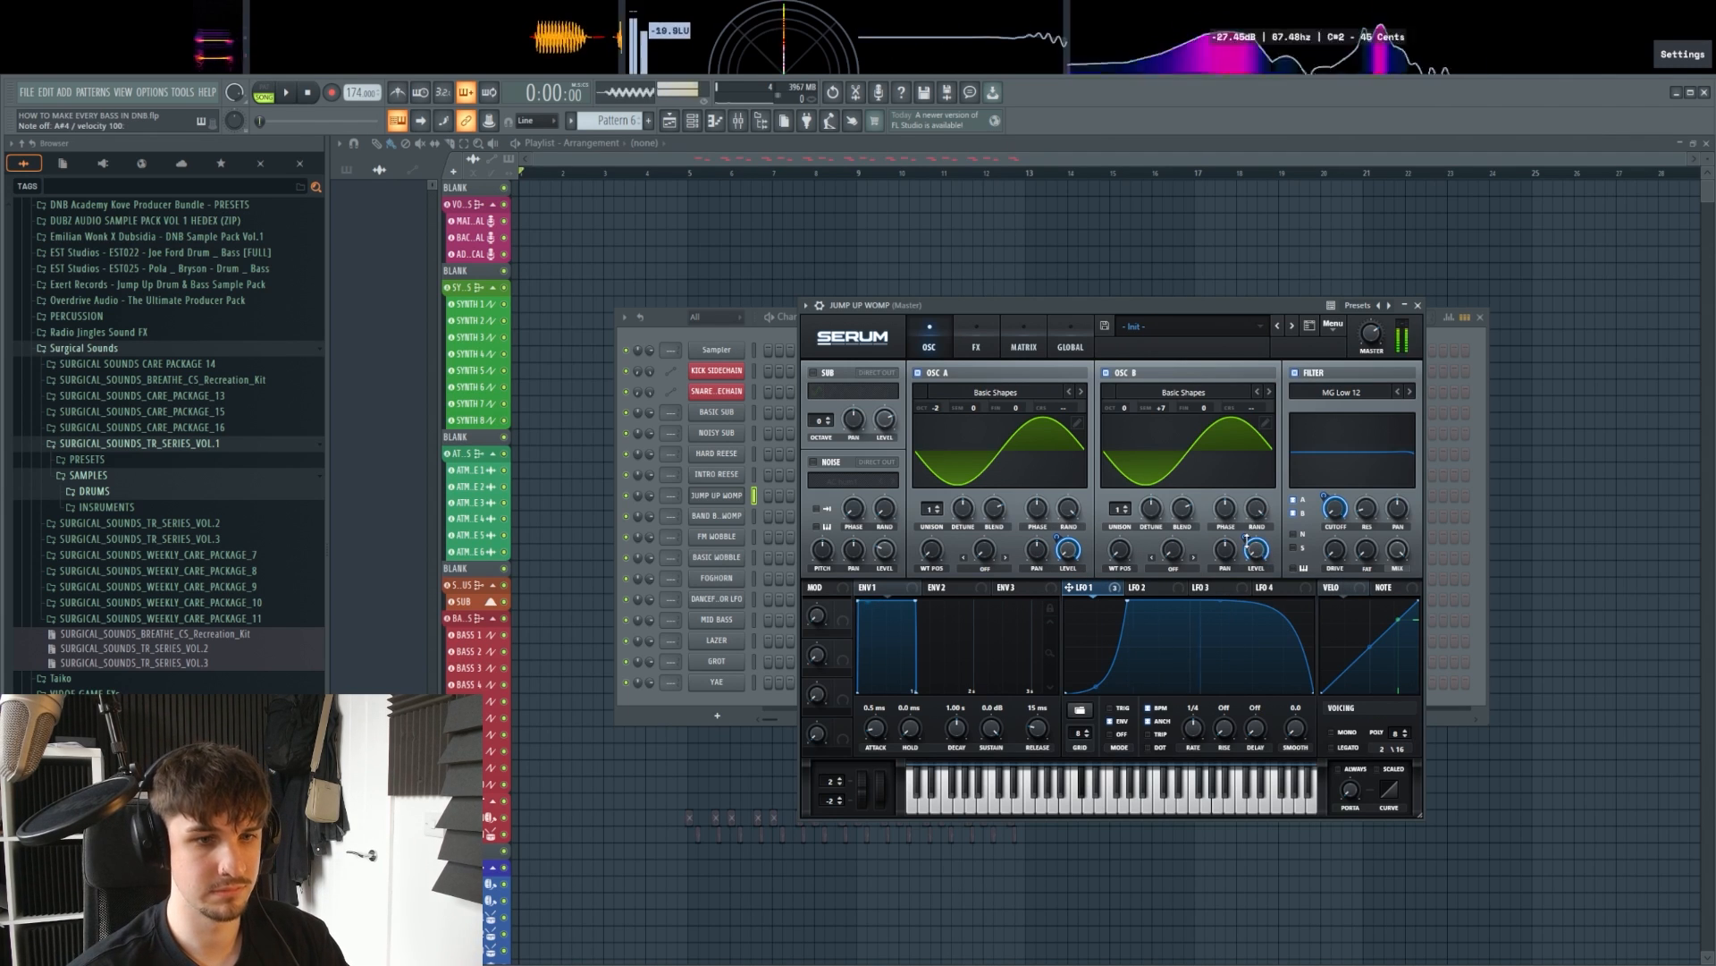
key(b)
key(b)
key(b)
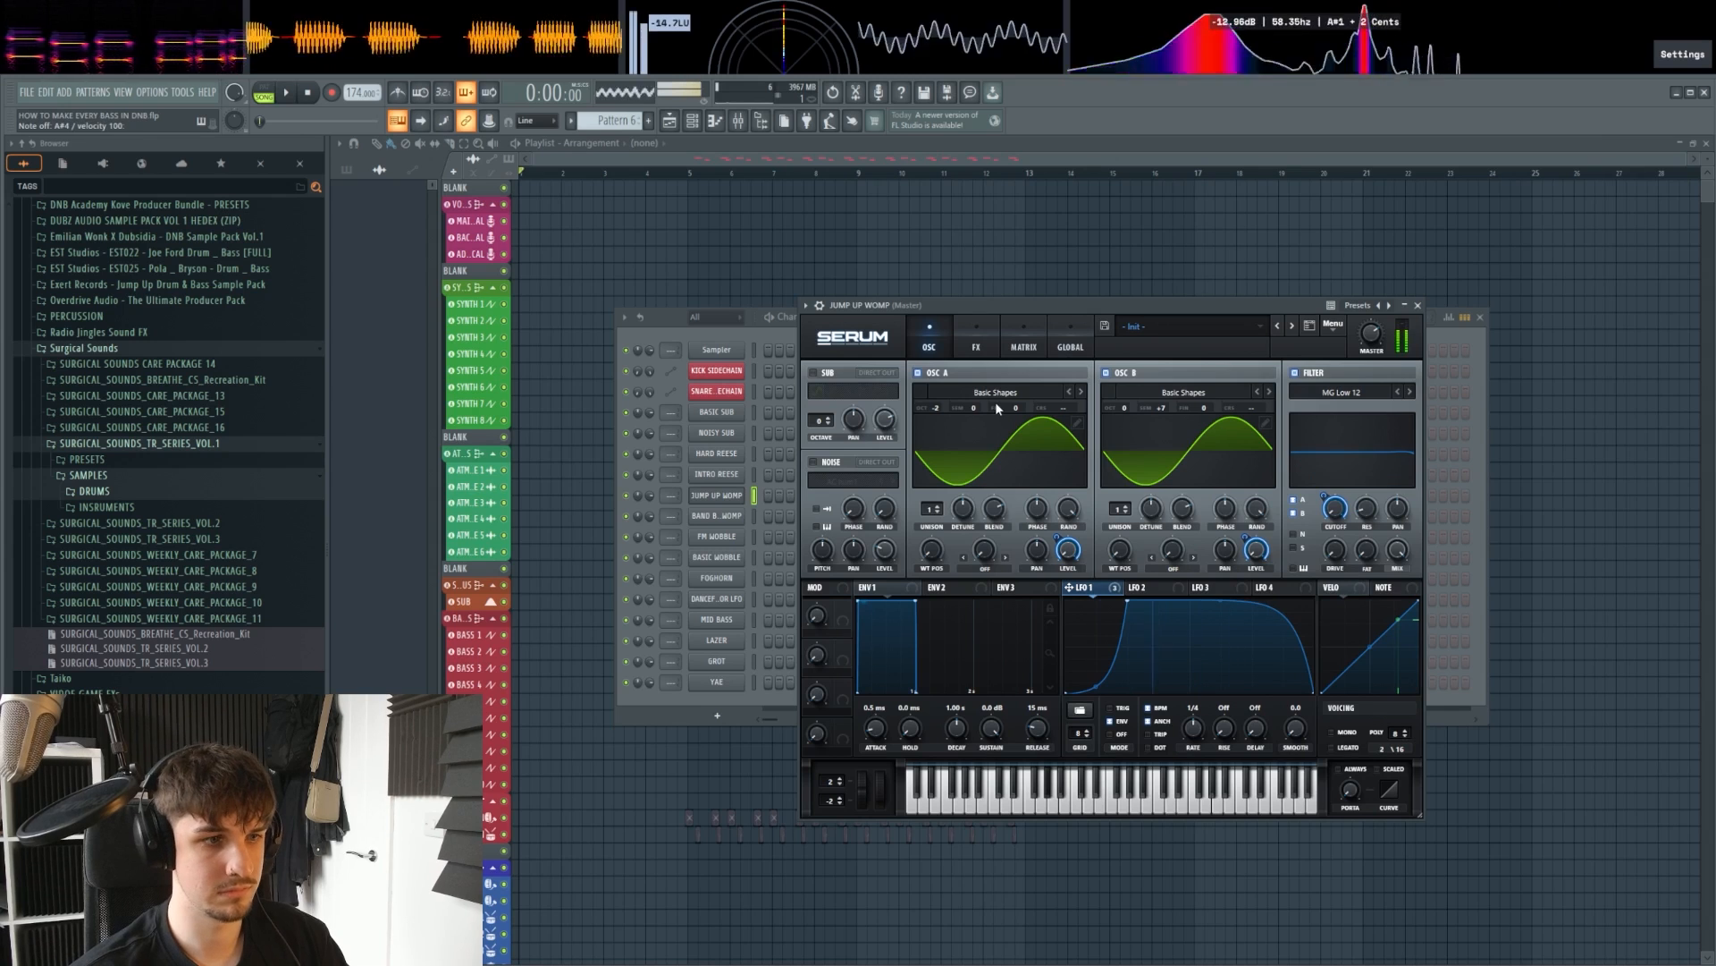
key(v)
Step: Set oscillator A's warp mode to FM from B and audition the womp
click(989, 566)
click(1025, 857)
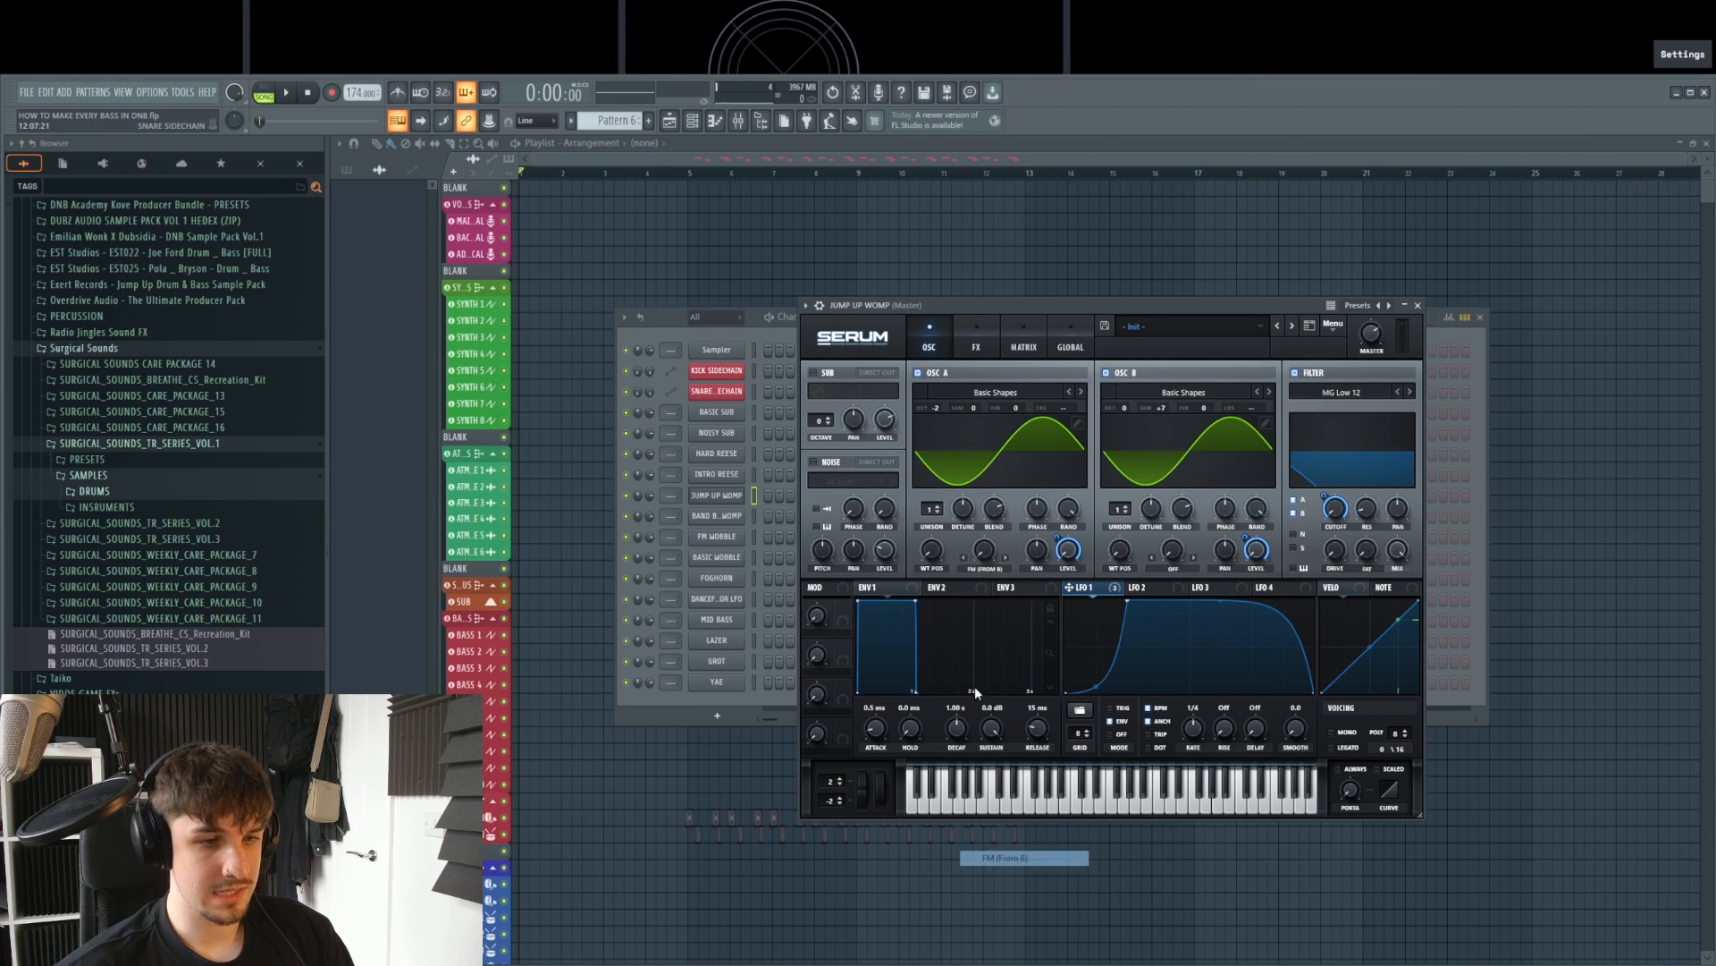
key(b)
key(b)
key(b)
key(b)
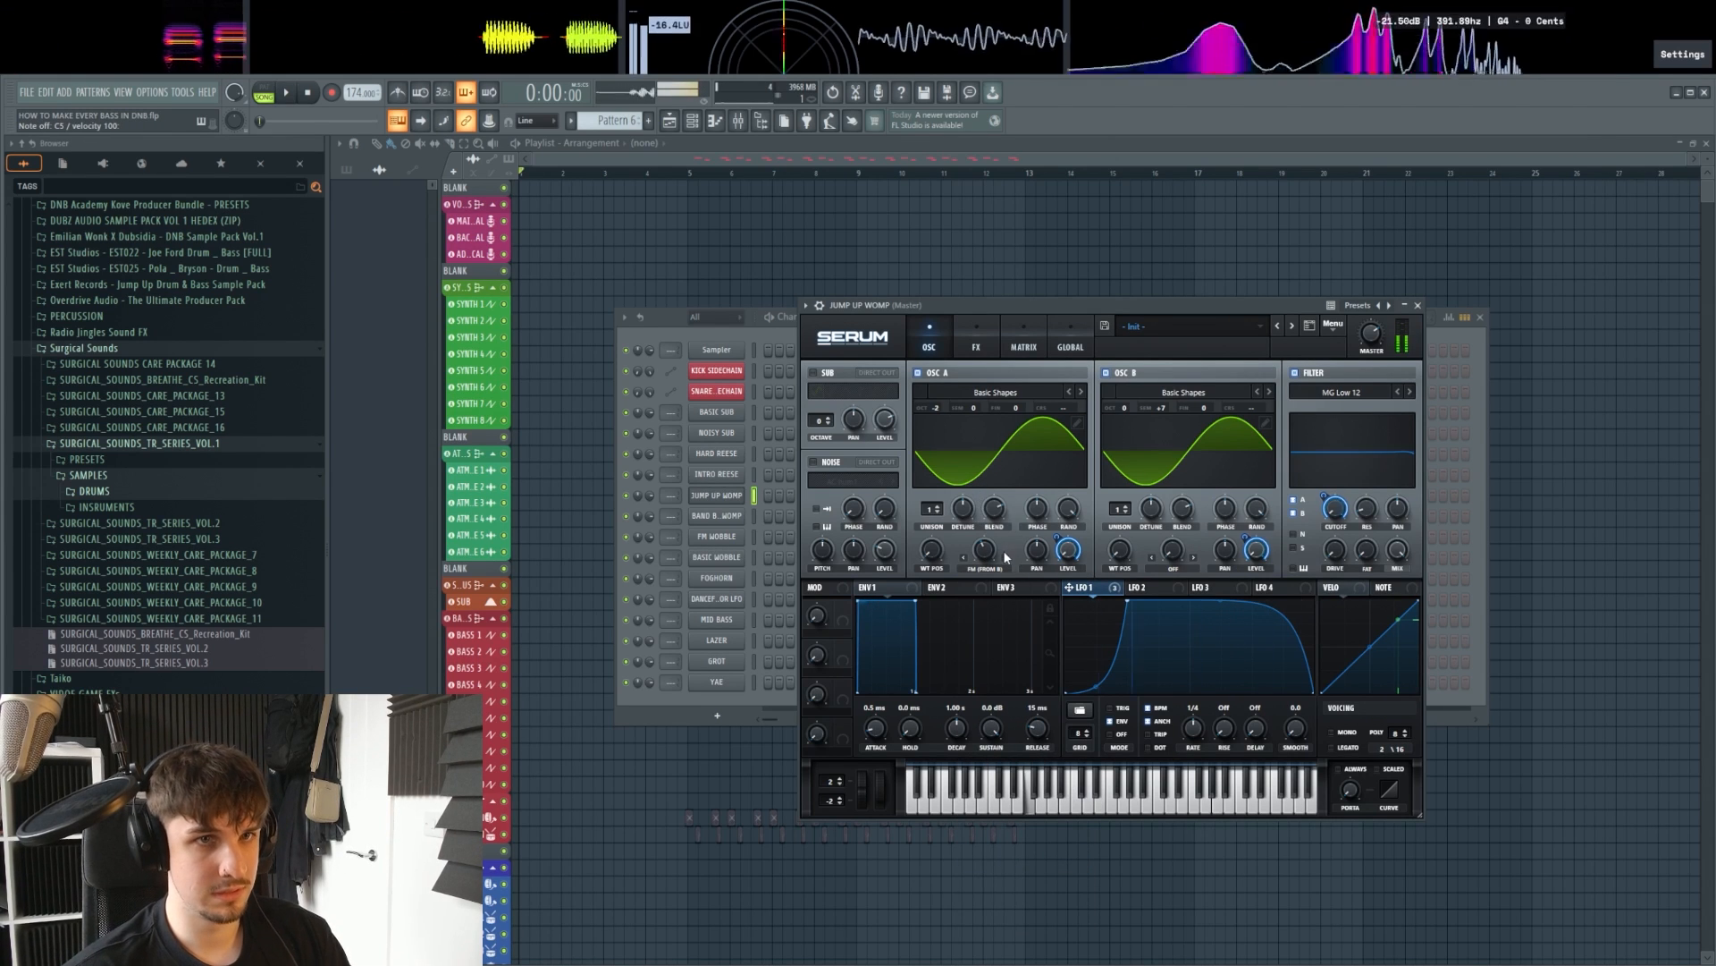
Step: Add a Tube distortion with raised drive and a multiband compressor to the womp, and play it
click(976, 342)
click(892, 391)
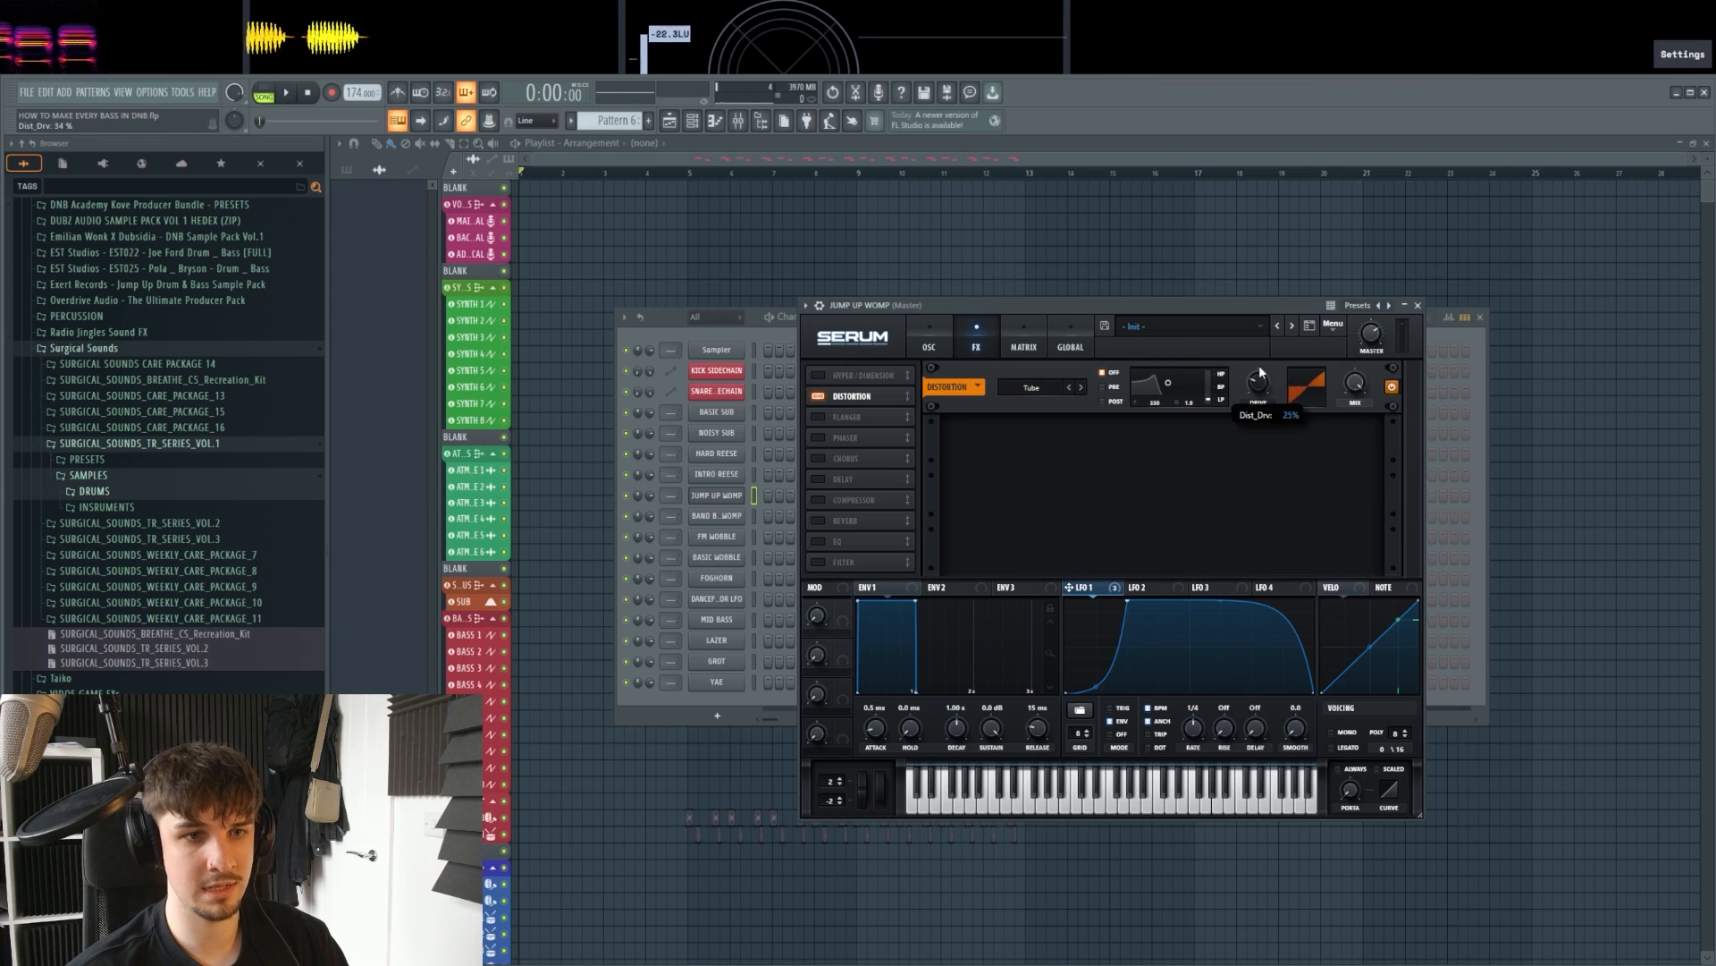
click(823, 503)
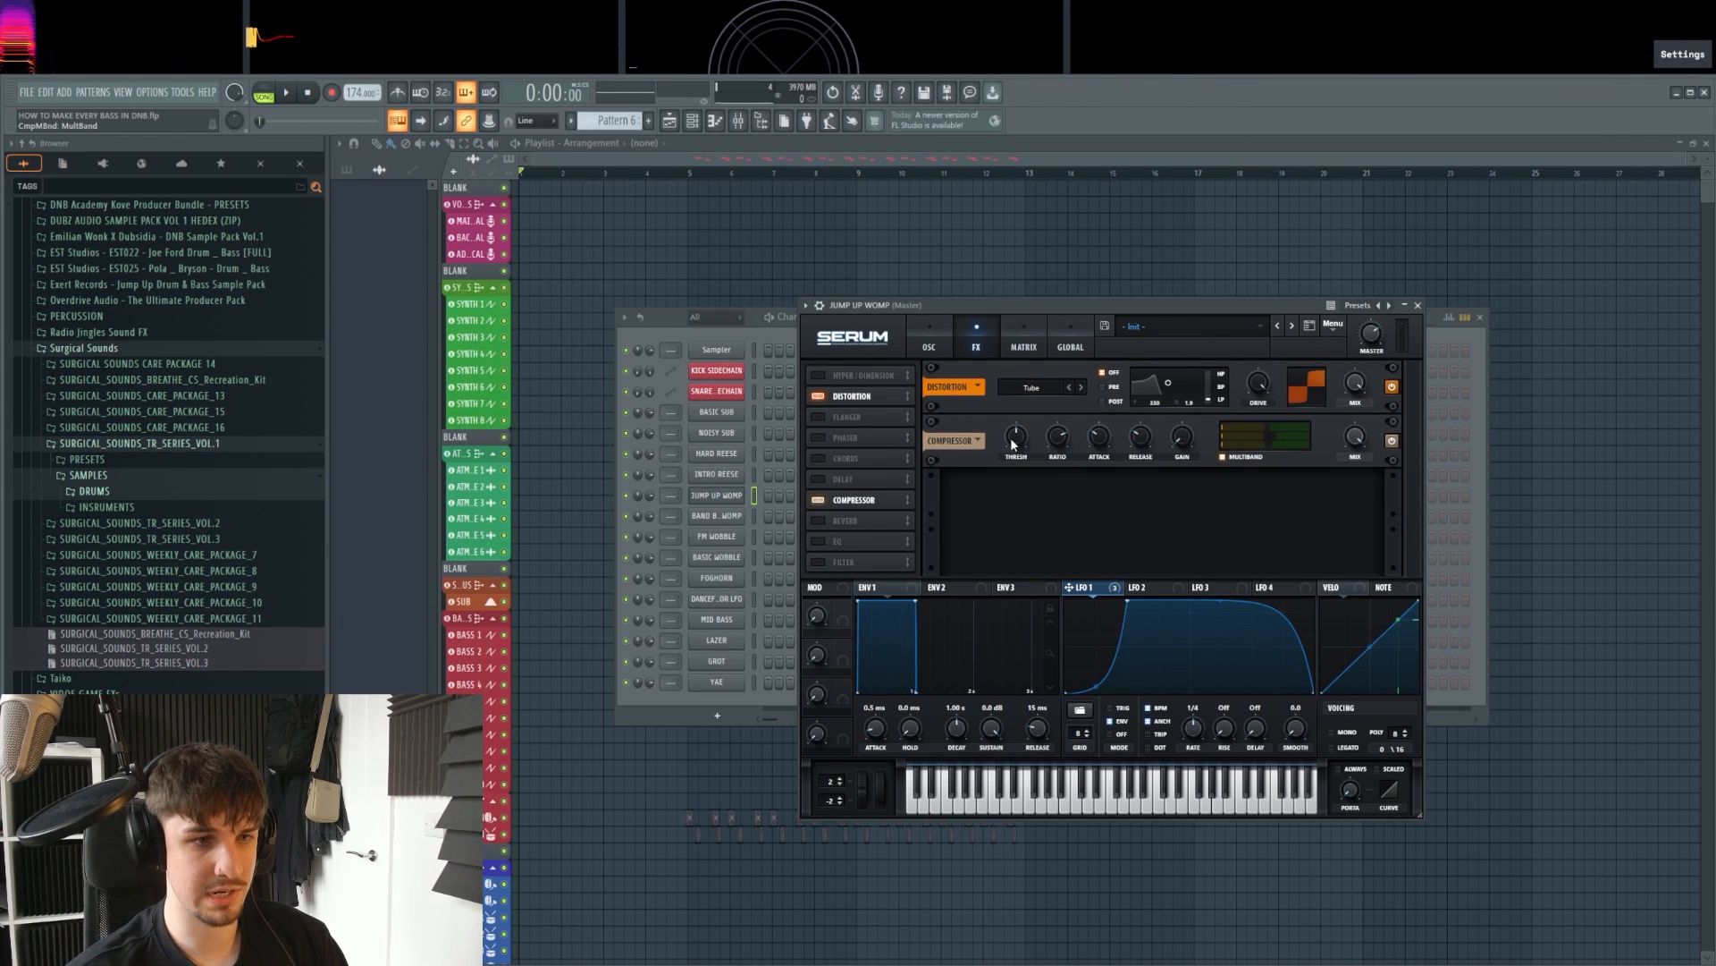
key(v)
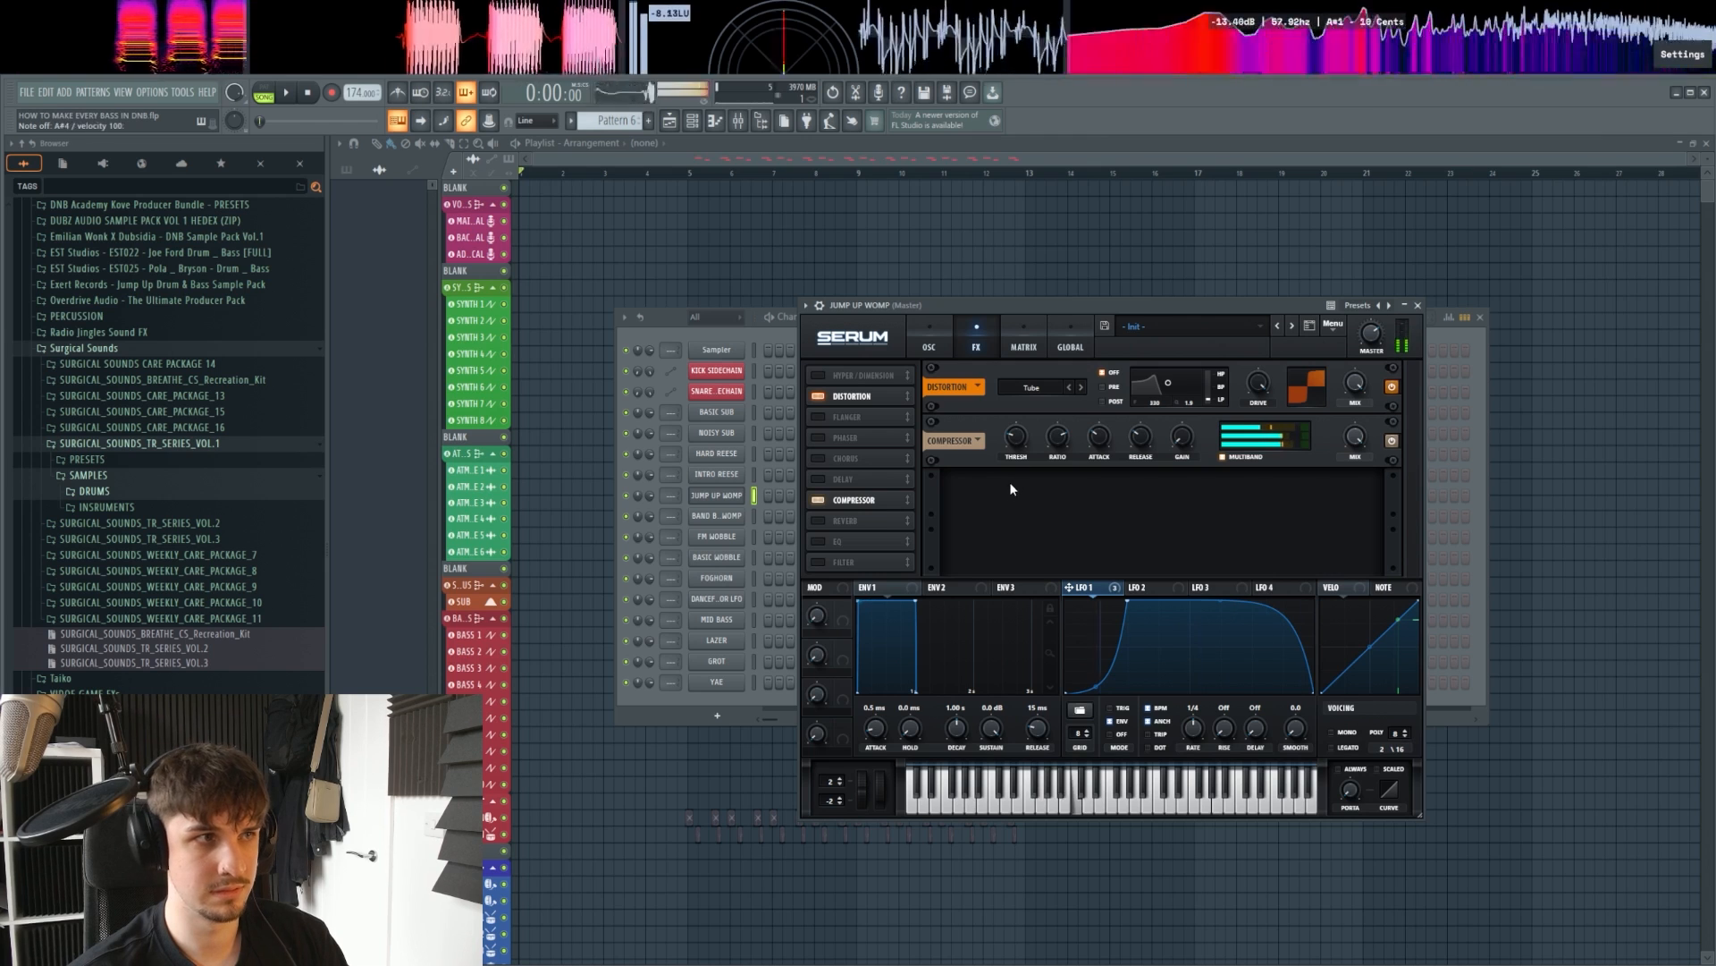
Step: Add an EQ effect, cut its high band gain to about -4.3 dB, and audition the womp
click(818, 541)
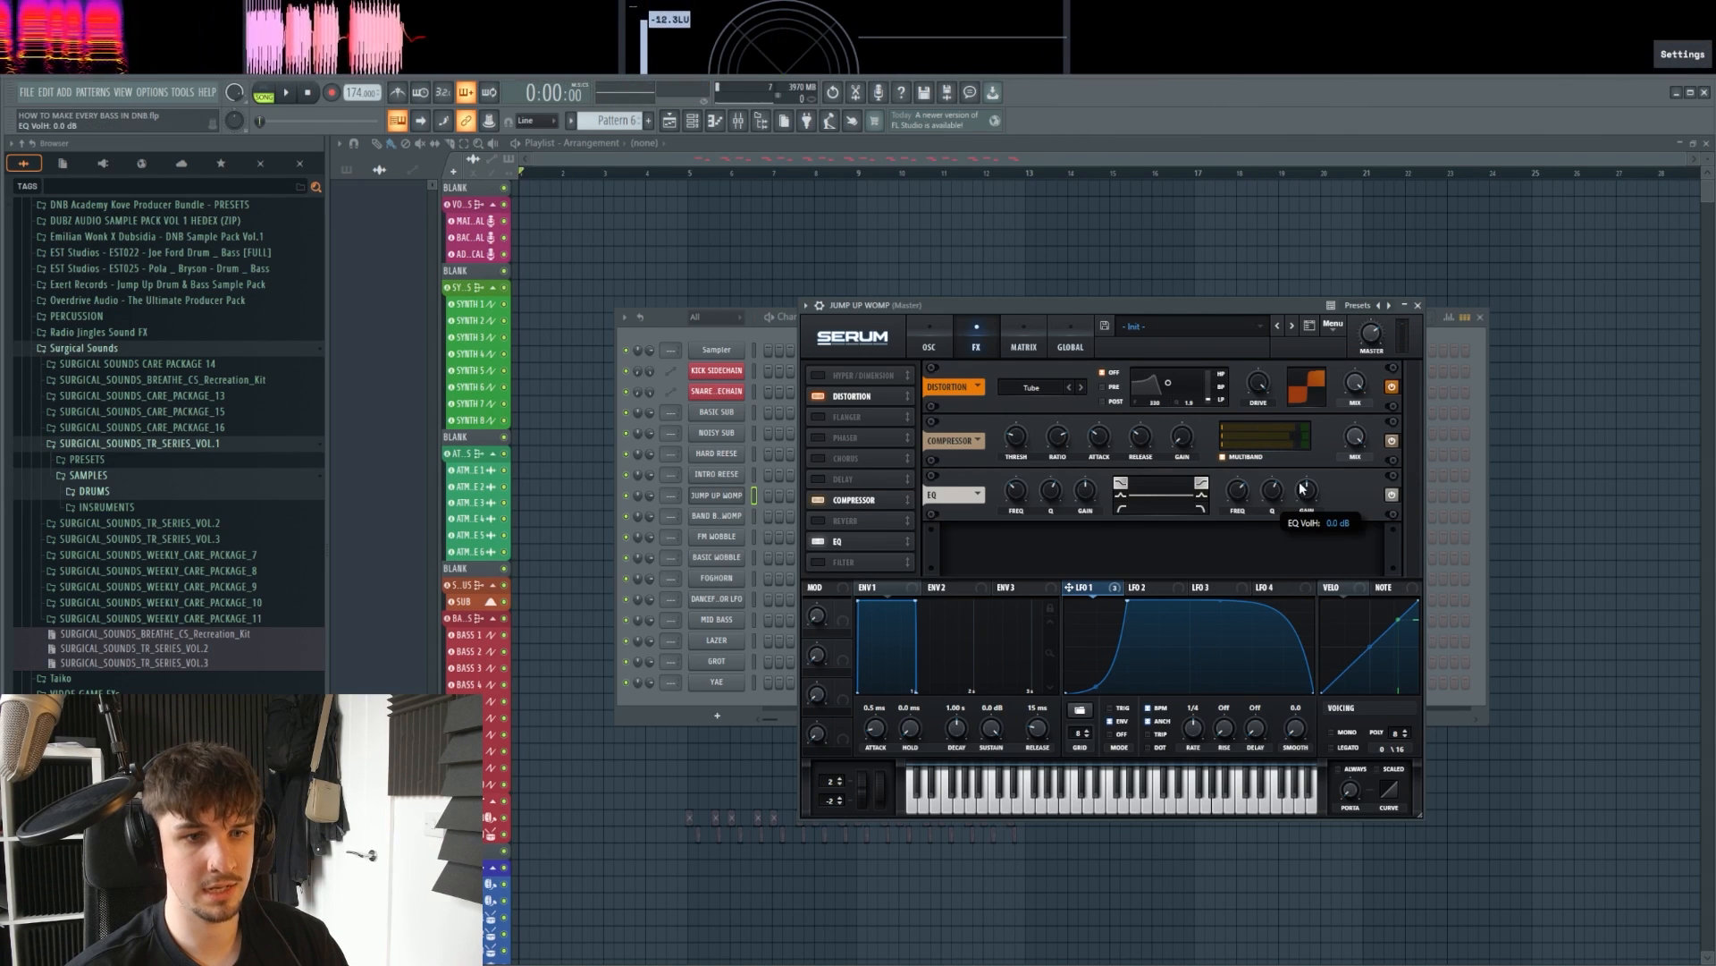
drag(1305, 488, 1300, 505)
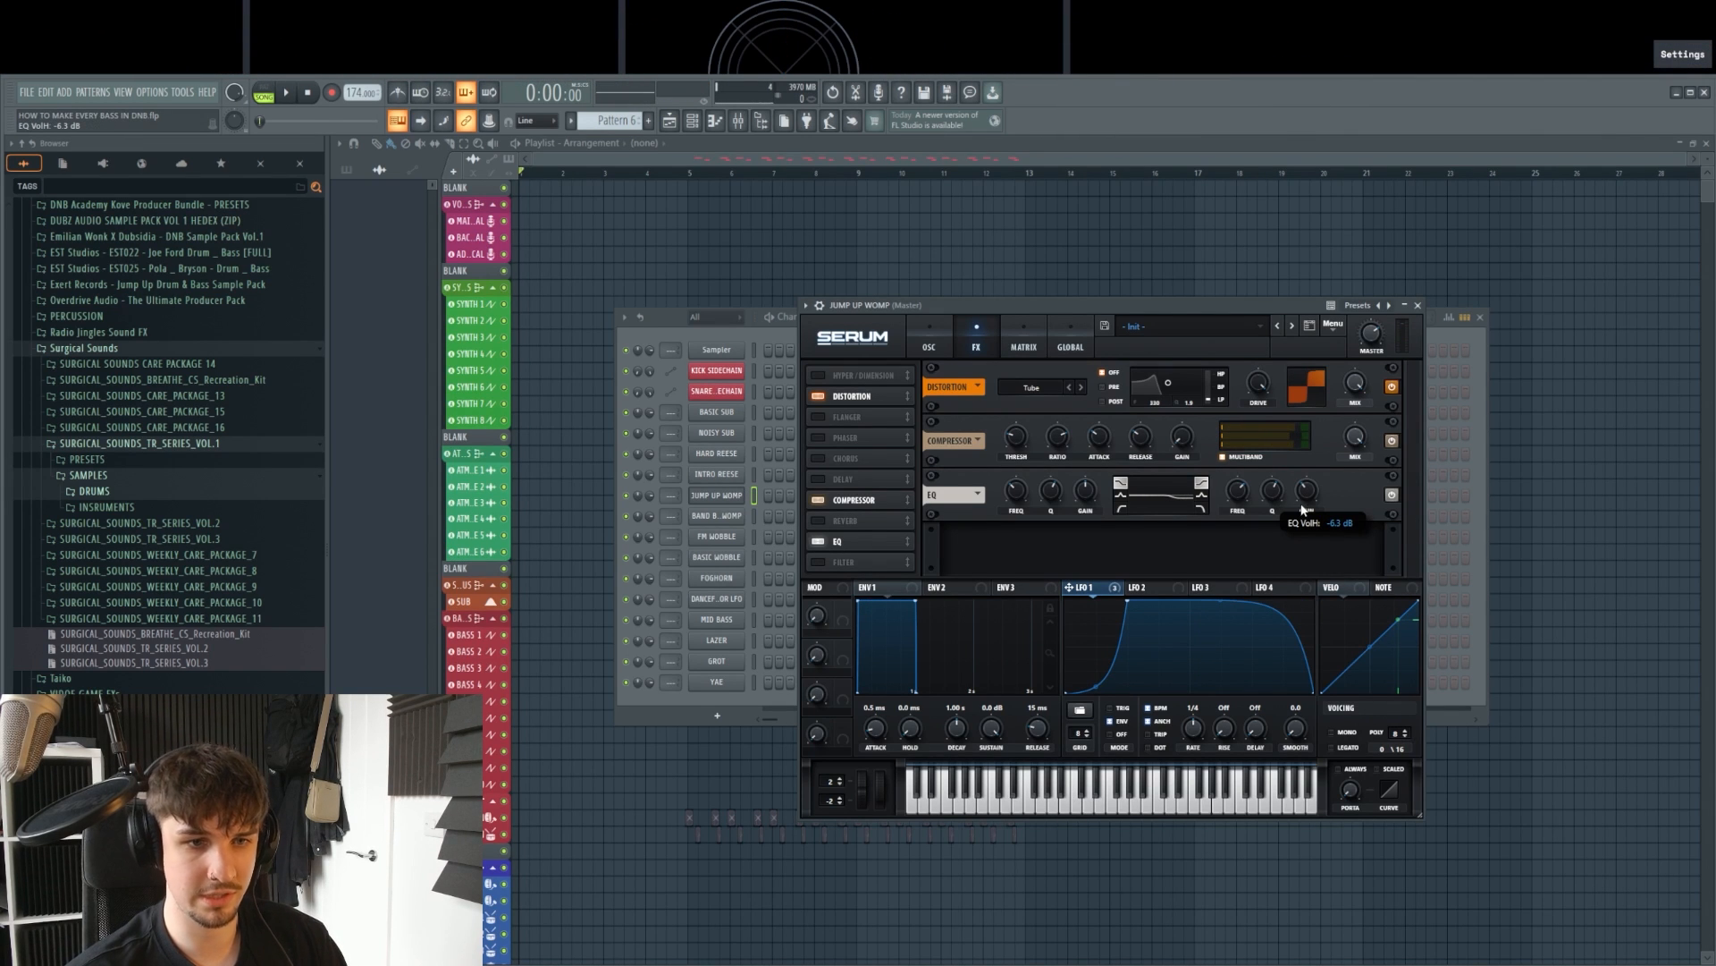
key(j)
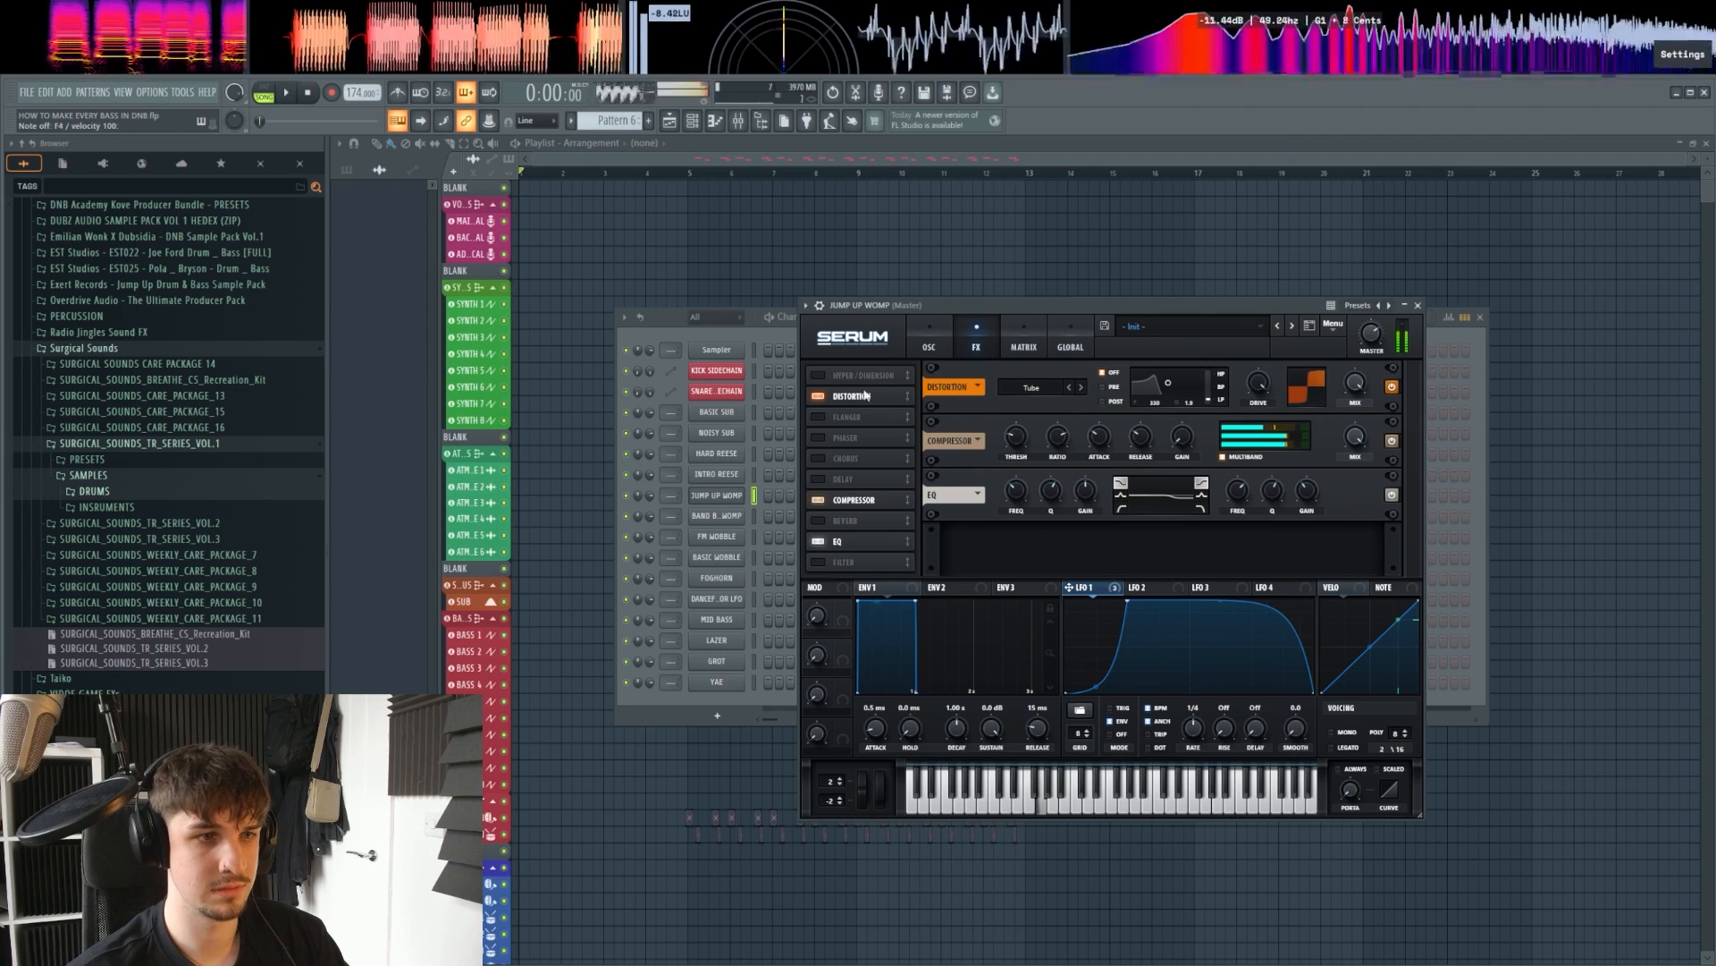
Step: Add a chorus with about 8.6 ms depth and a Hyper/Dimension effect, auditioning the womp with each
click(817, 376)
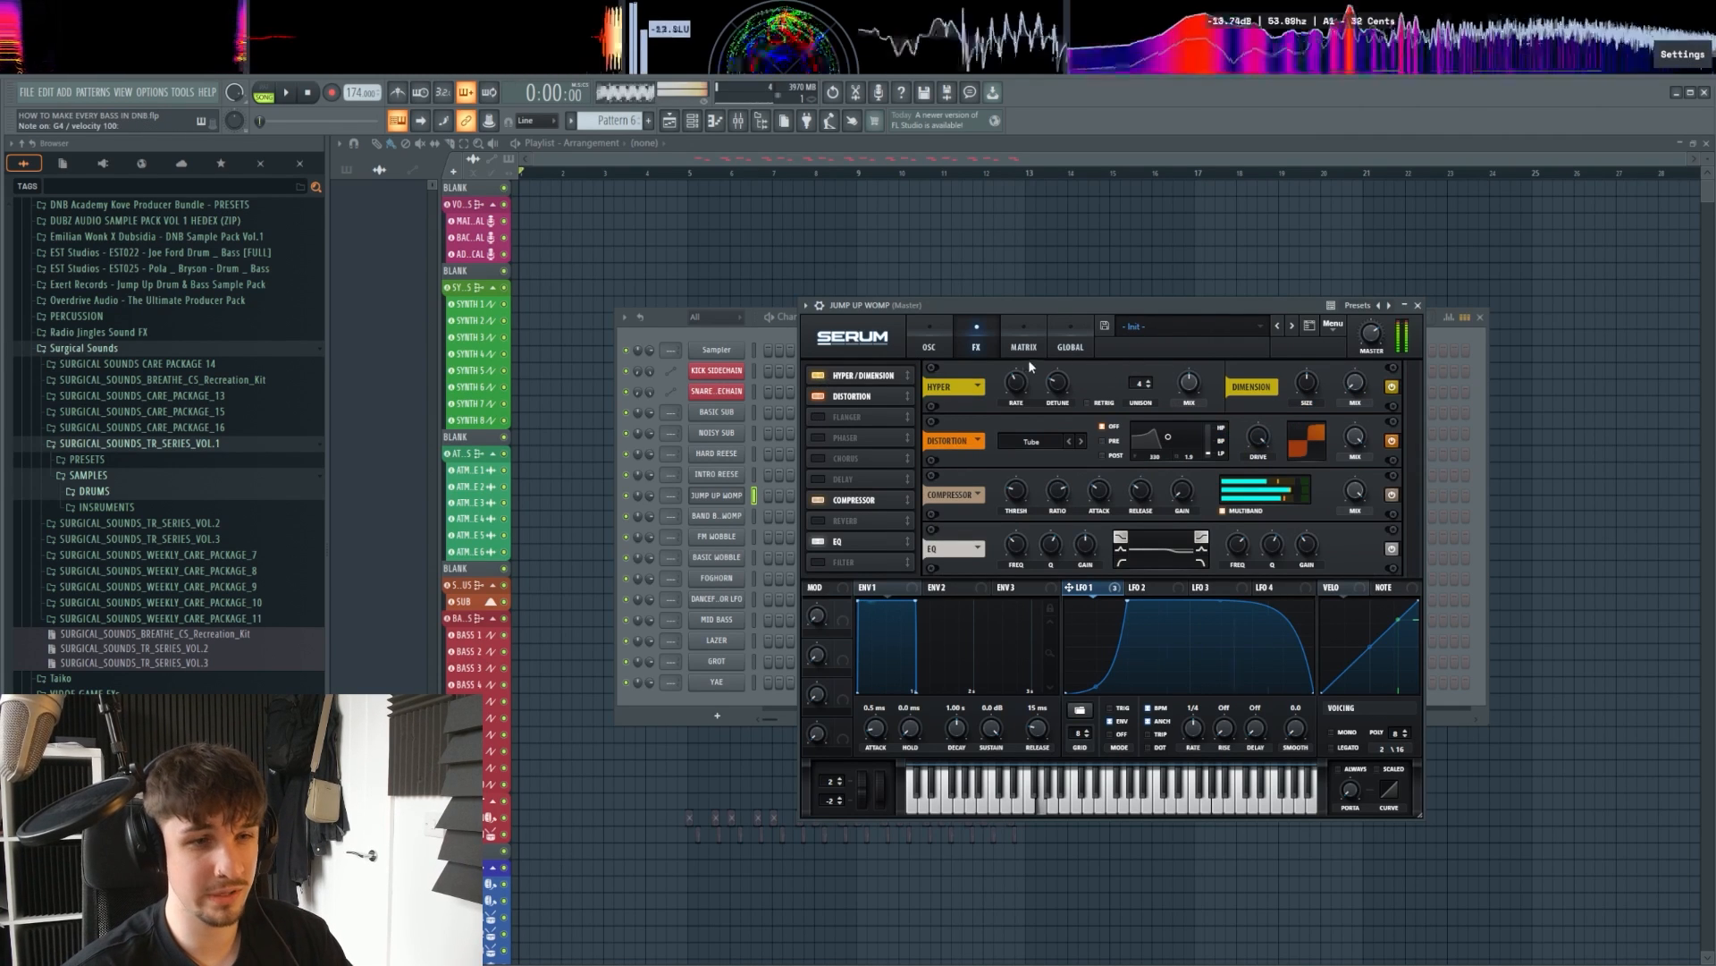
click(817, 375)
click(817, 458)
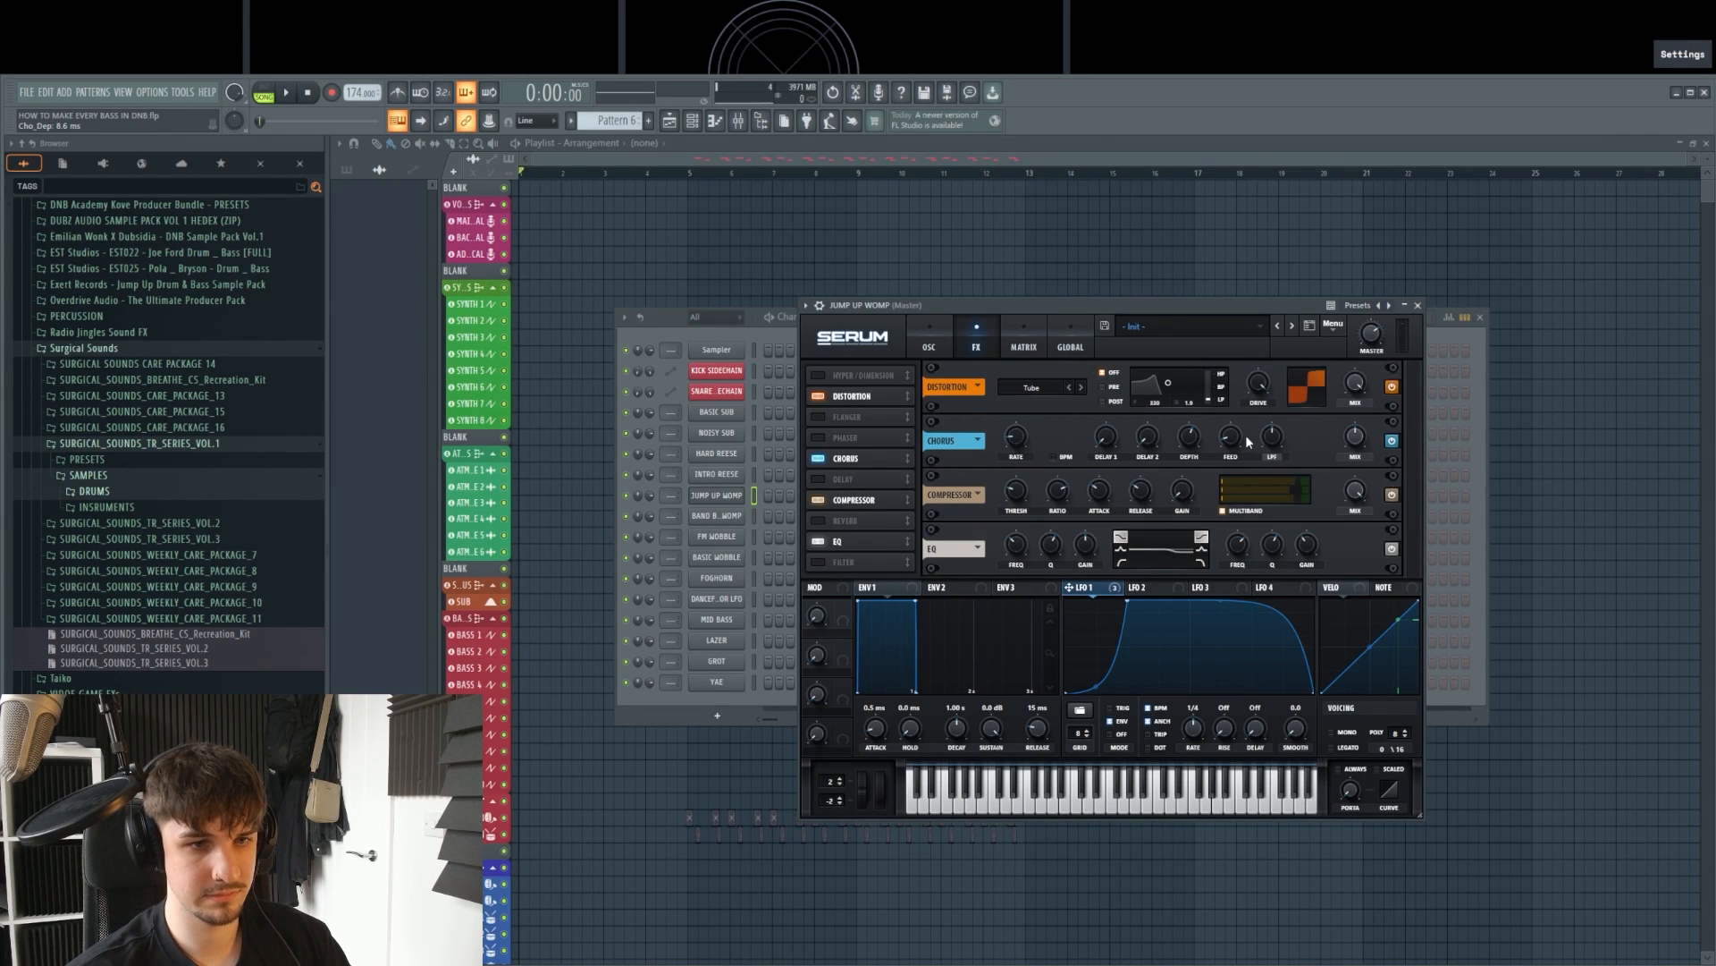
key(z)
key(z)
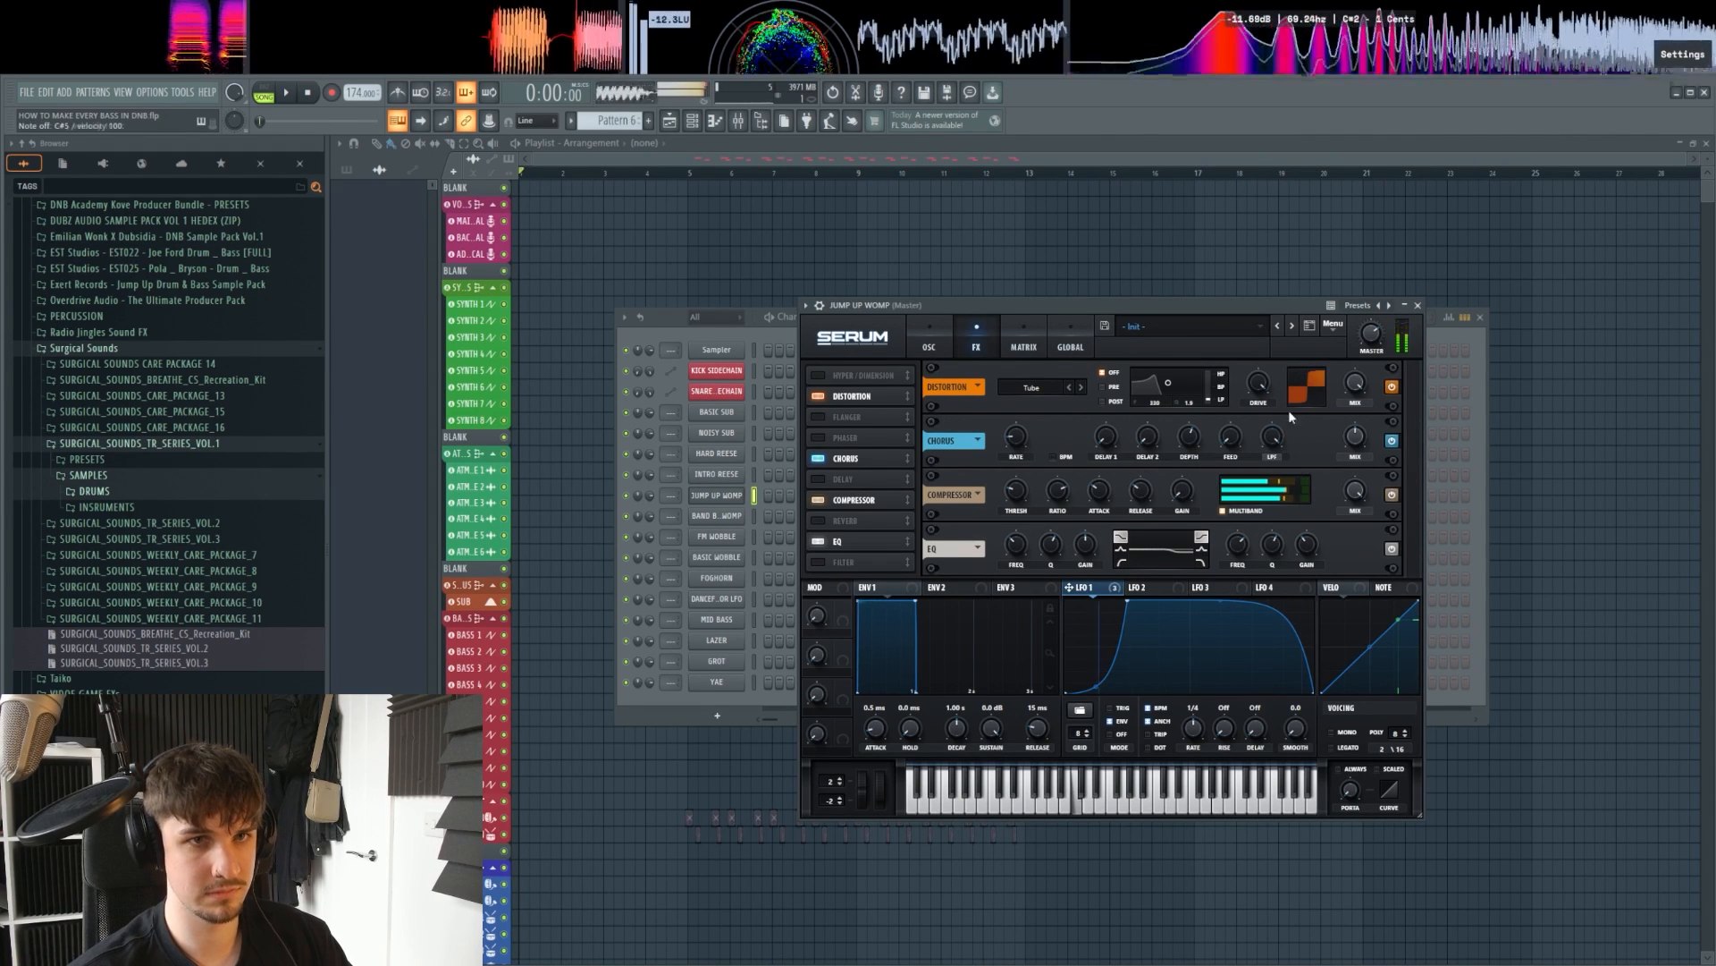
click(817, 375)
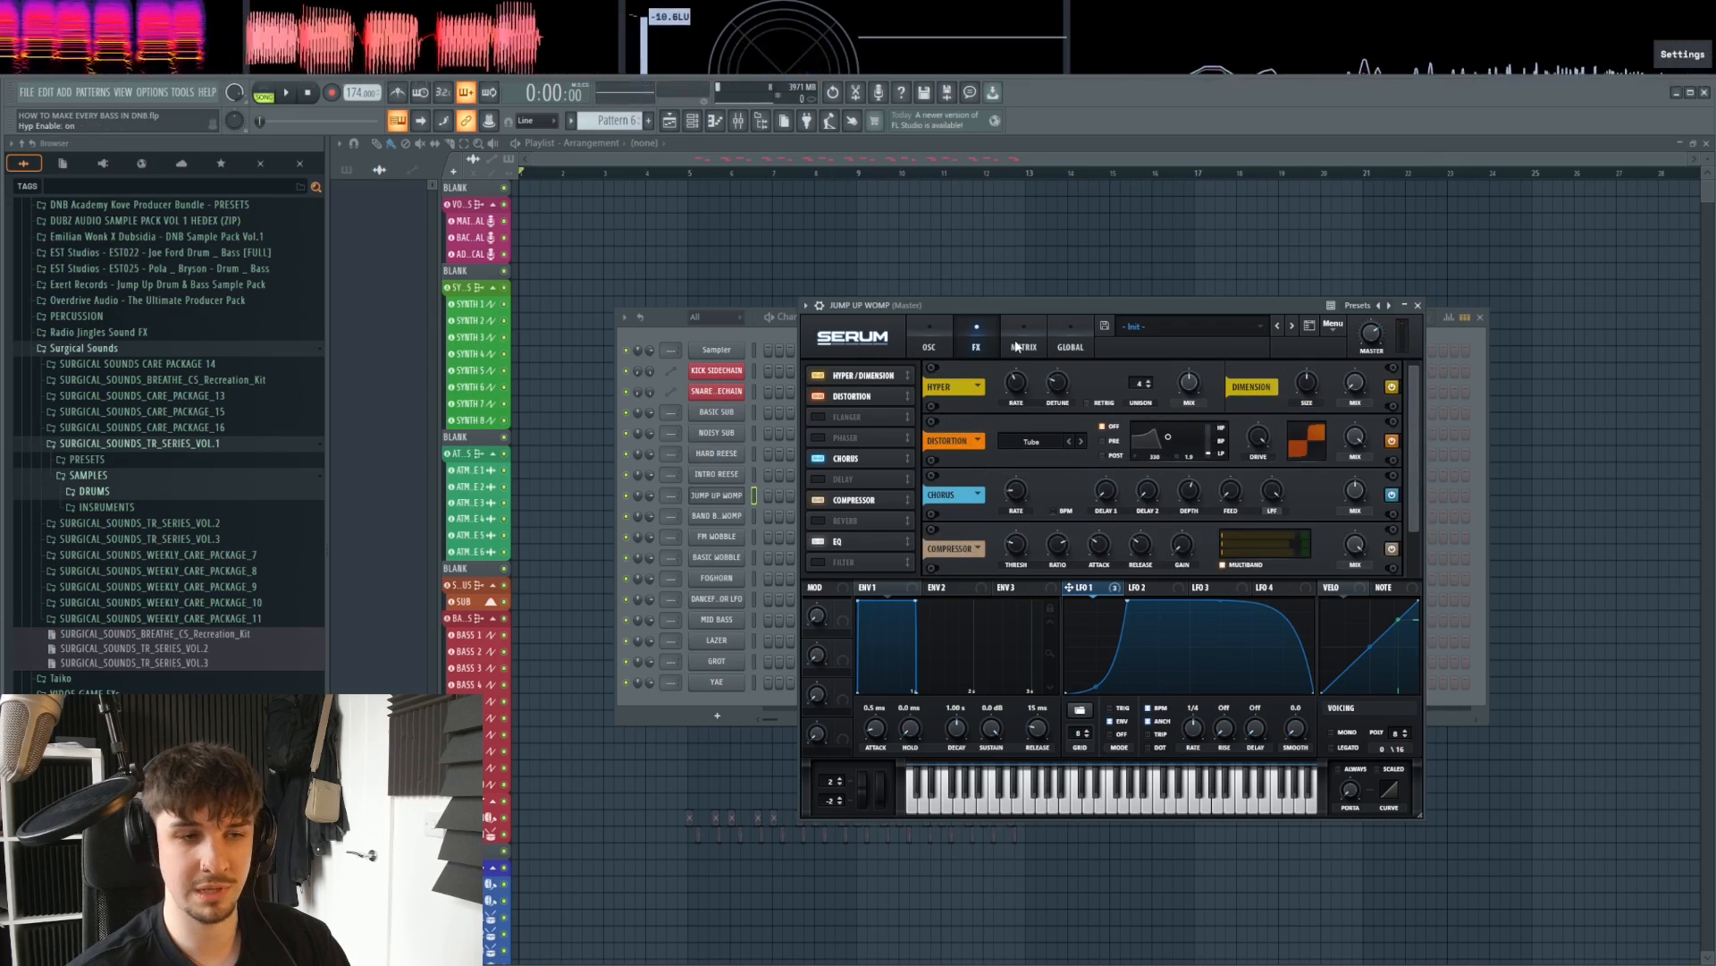
Step: Enable the noise oscillator with the AC hum1 sample and modulate its level with LFO 1
click(930, 349)
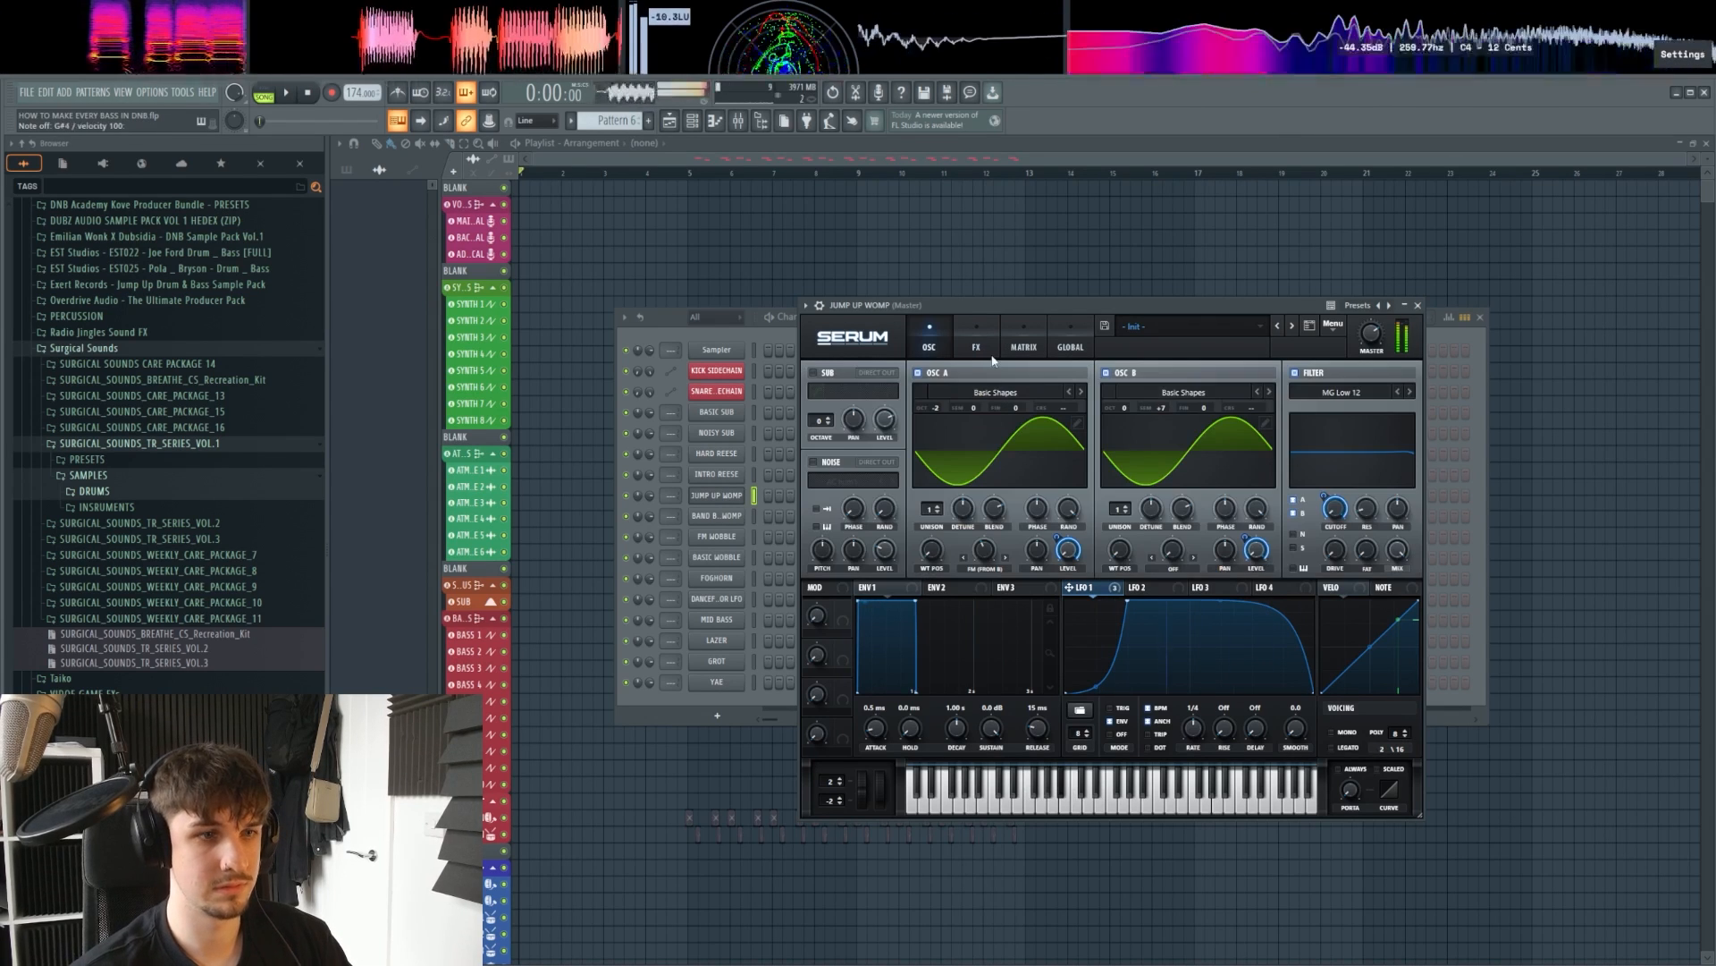
click(813, 463)
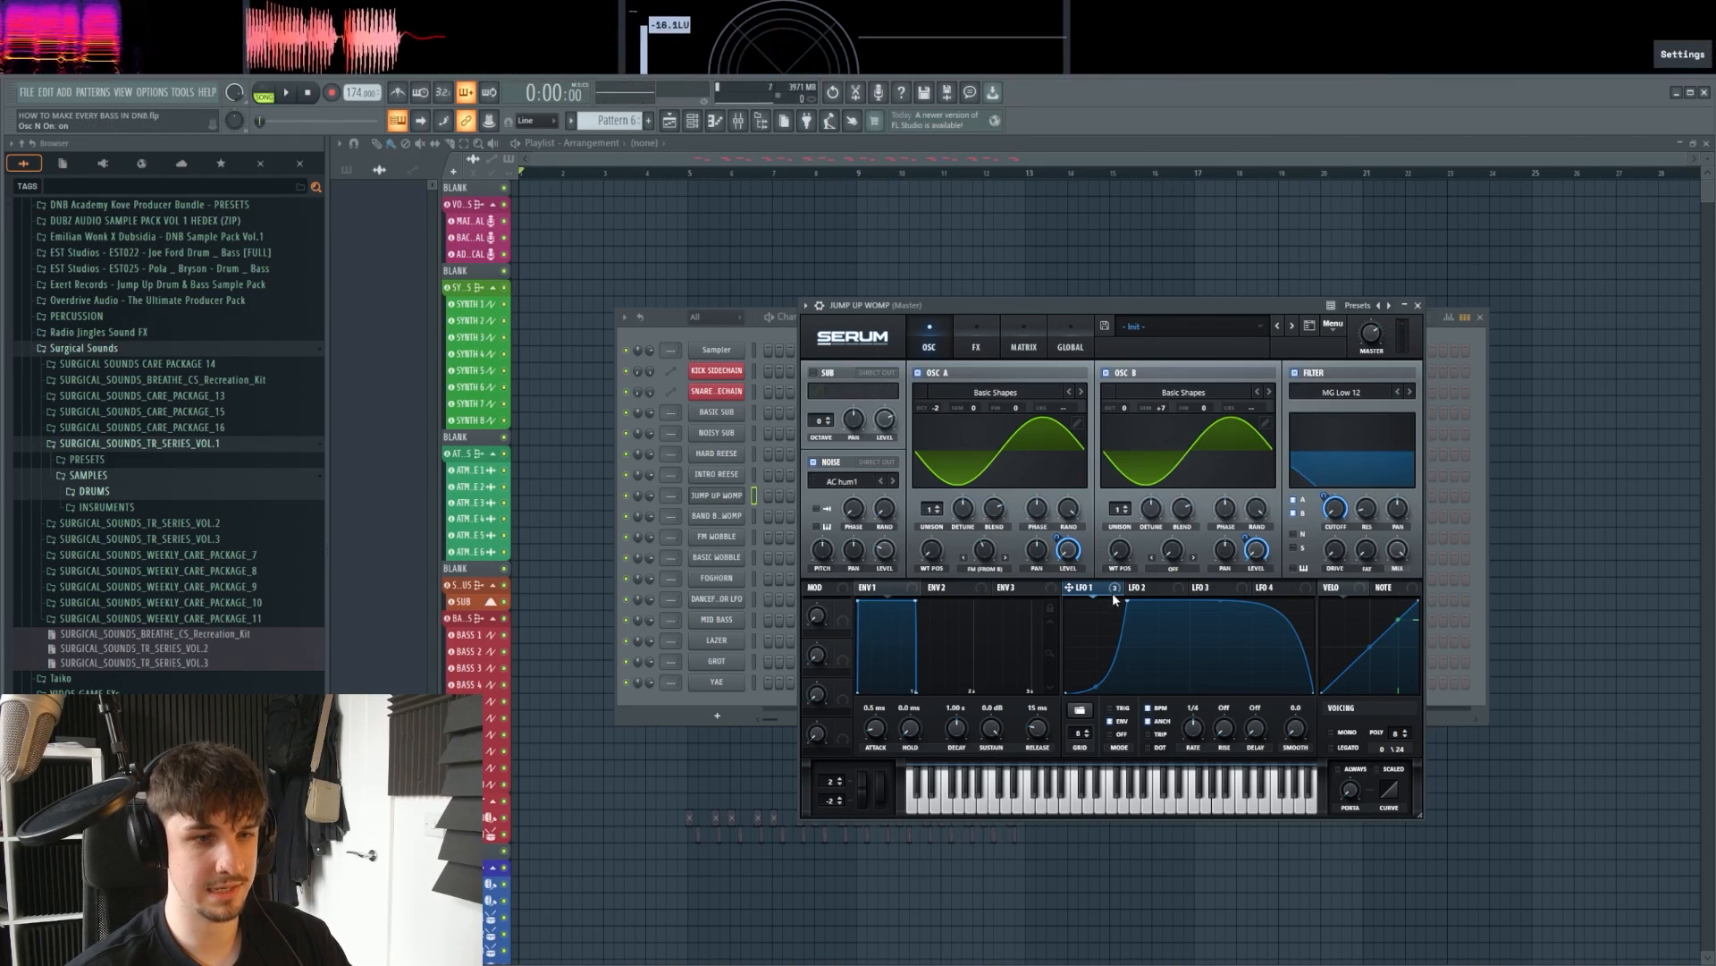
drag(1111, 590, 898, 587)
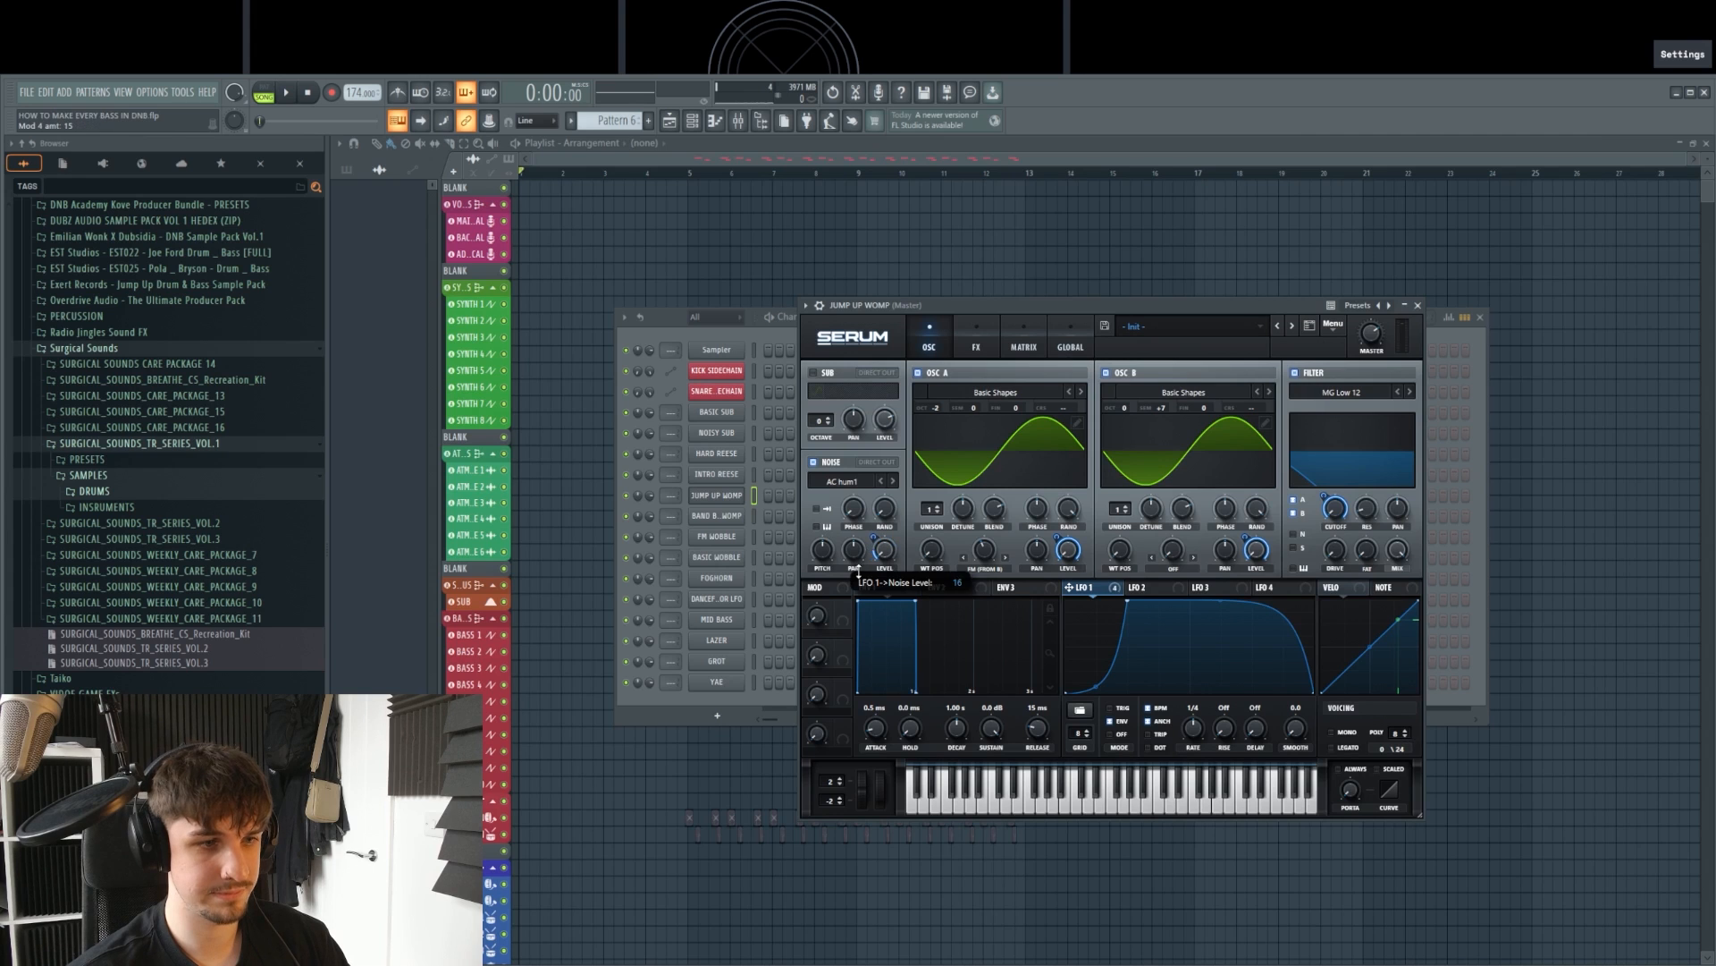
Step: Play notes on the jump up womp to compare different octave settings for oscillator B
key(b)
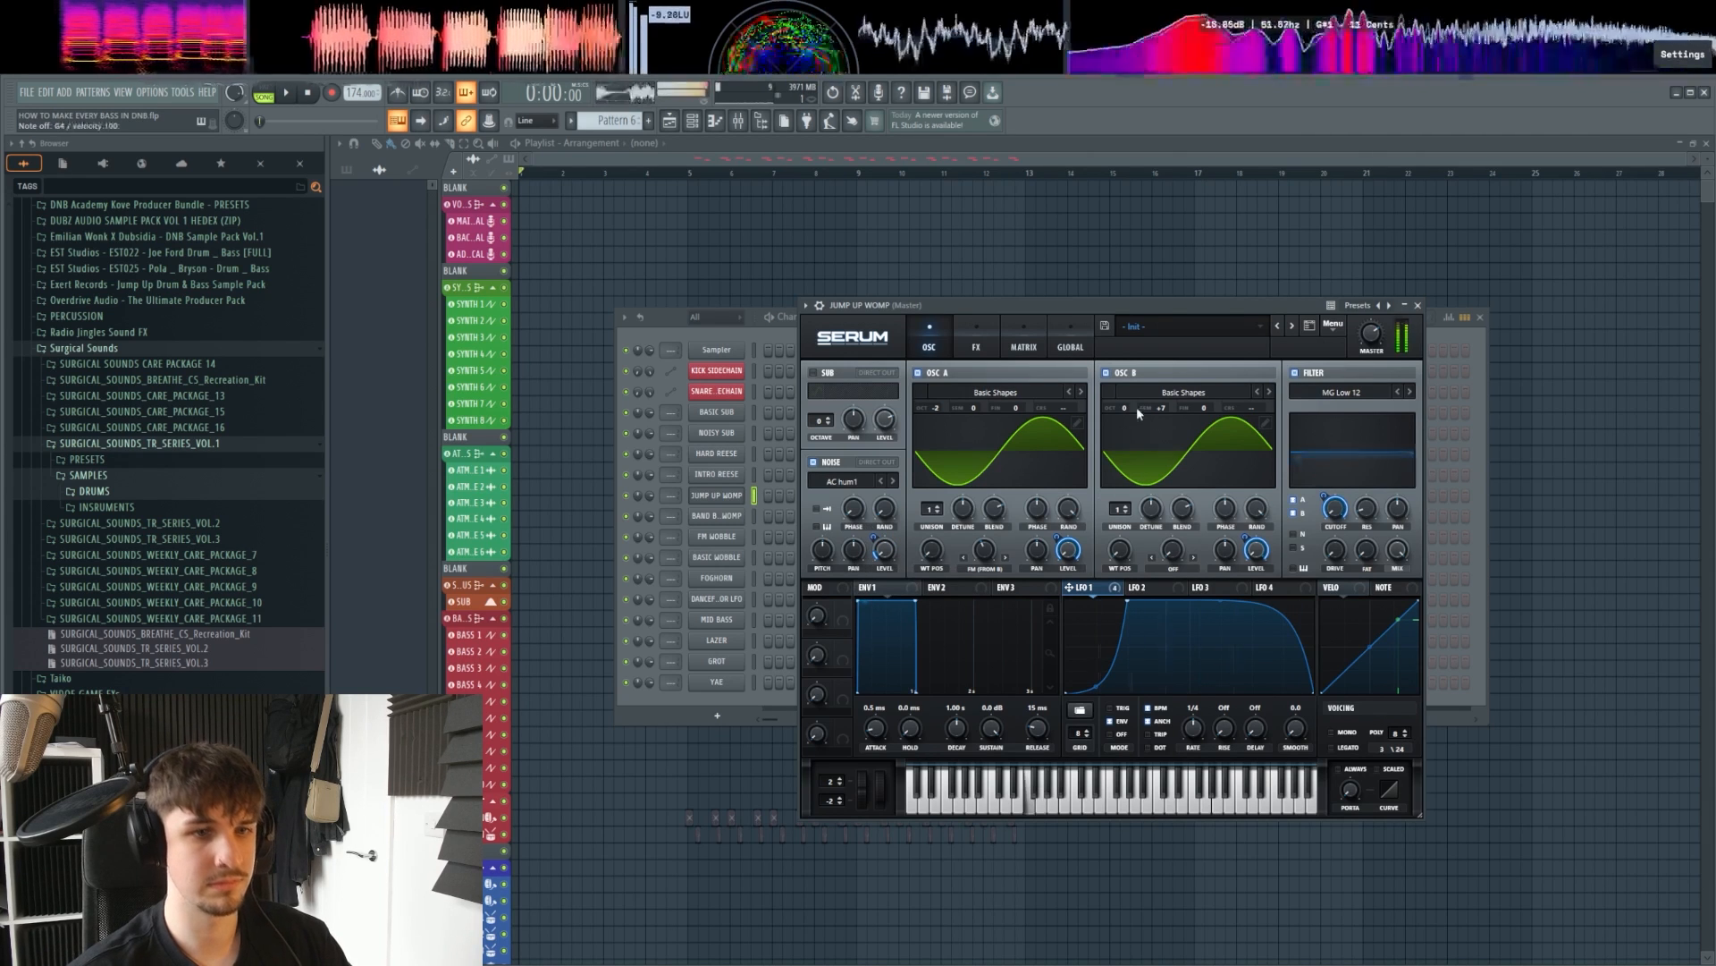
key(v)
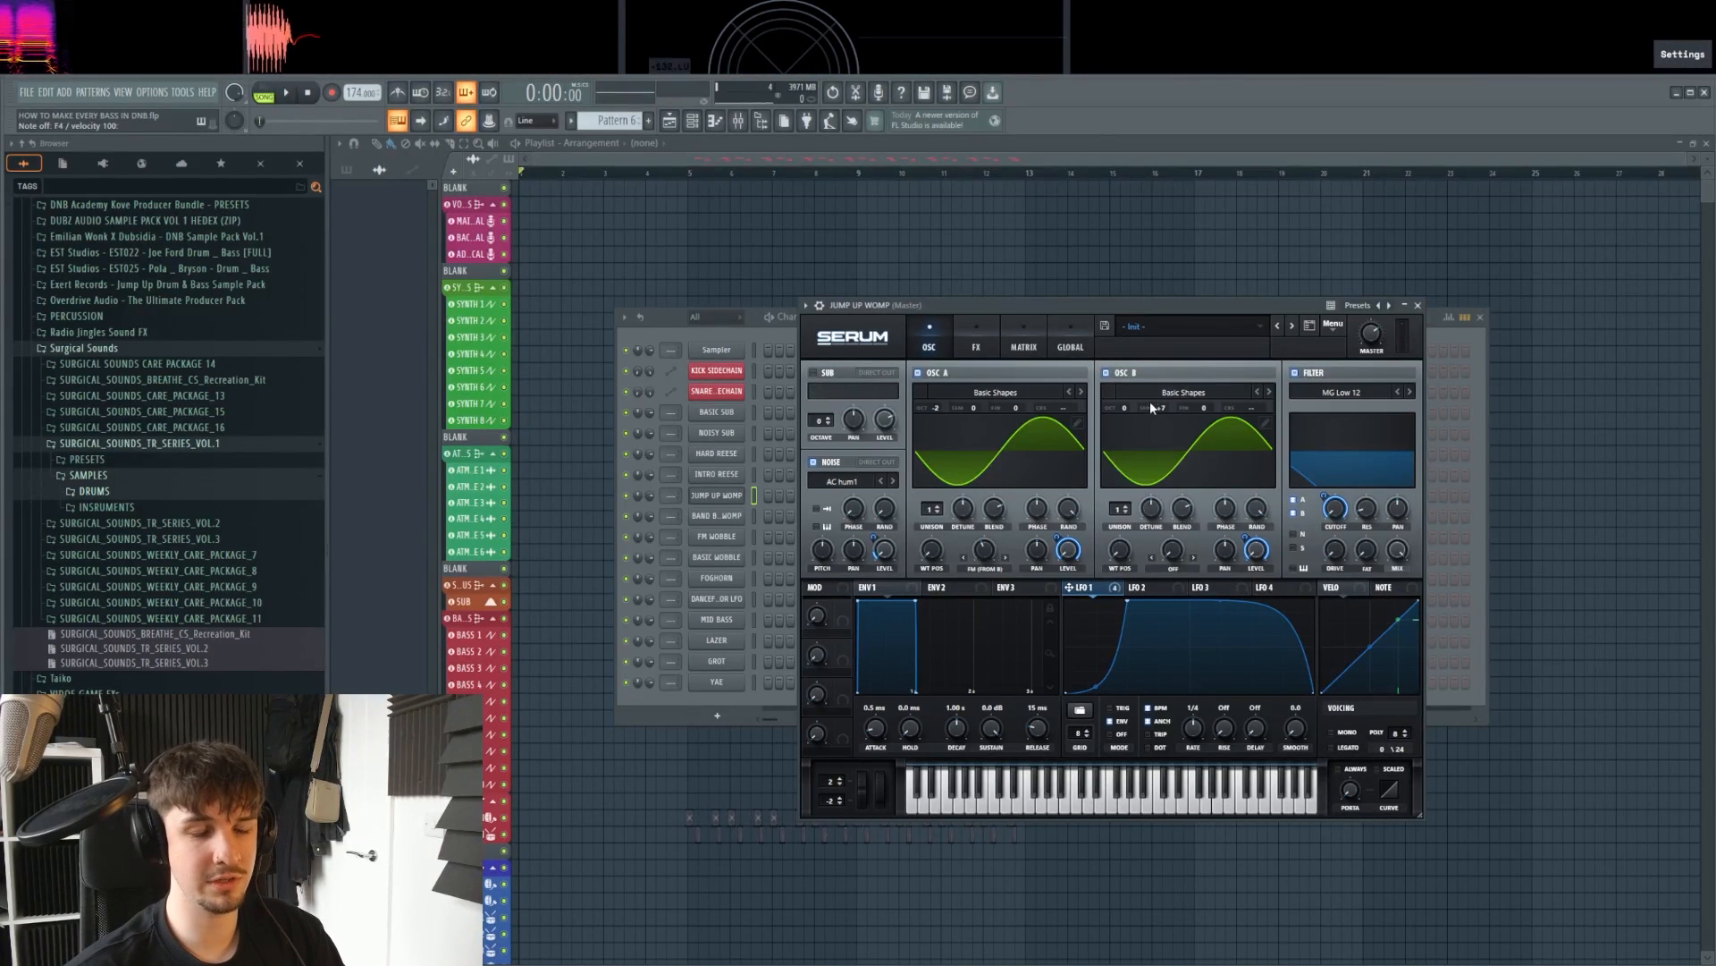
key(j)
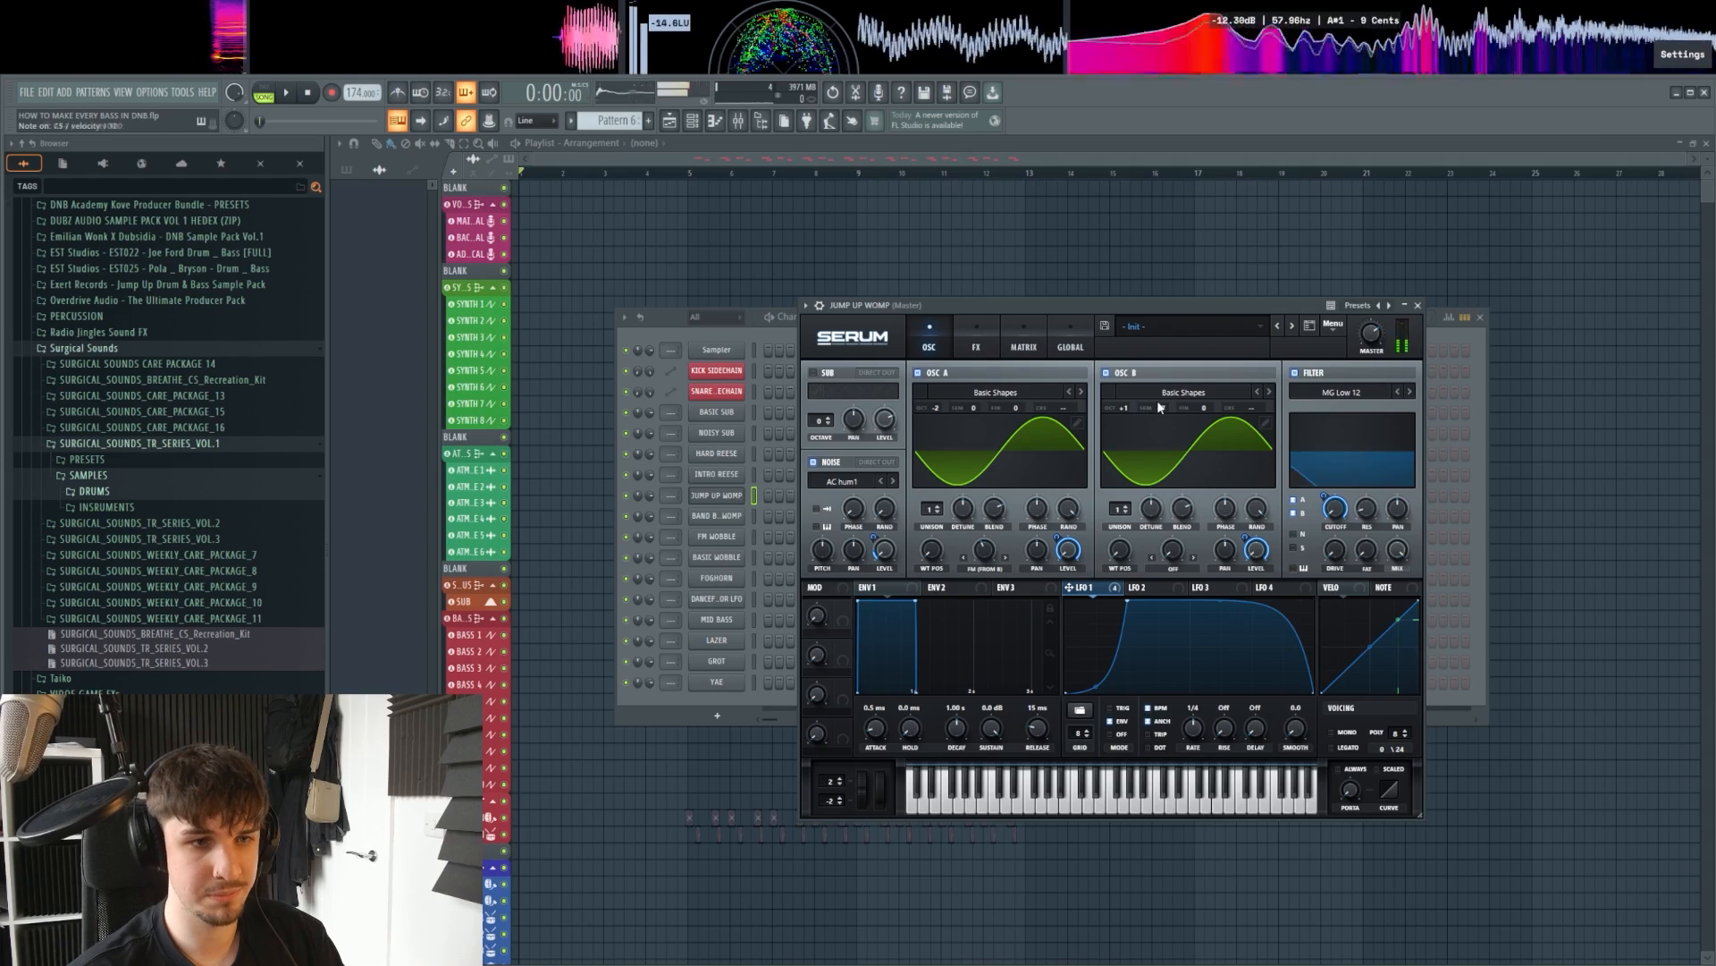
key(b)
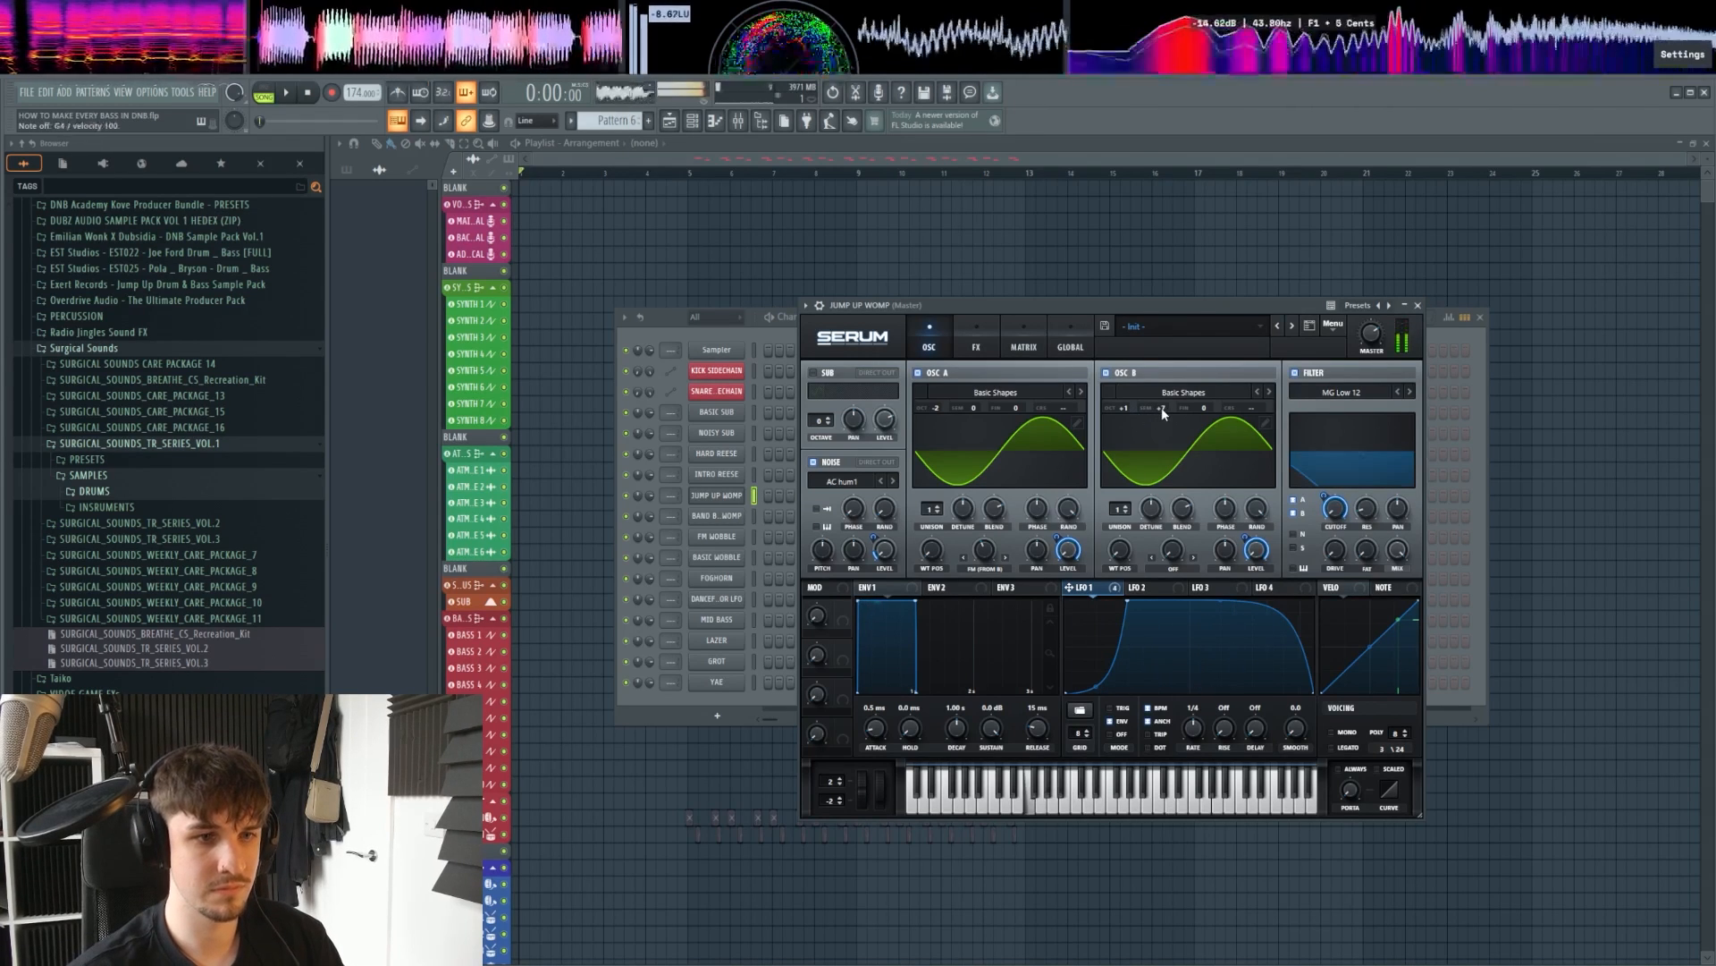
Step: Load the Dist C2 digital wavetable into oscillator B and audition the womp
click(1180, 392)
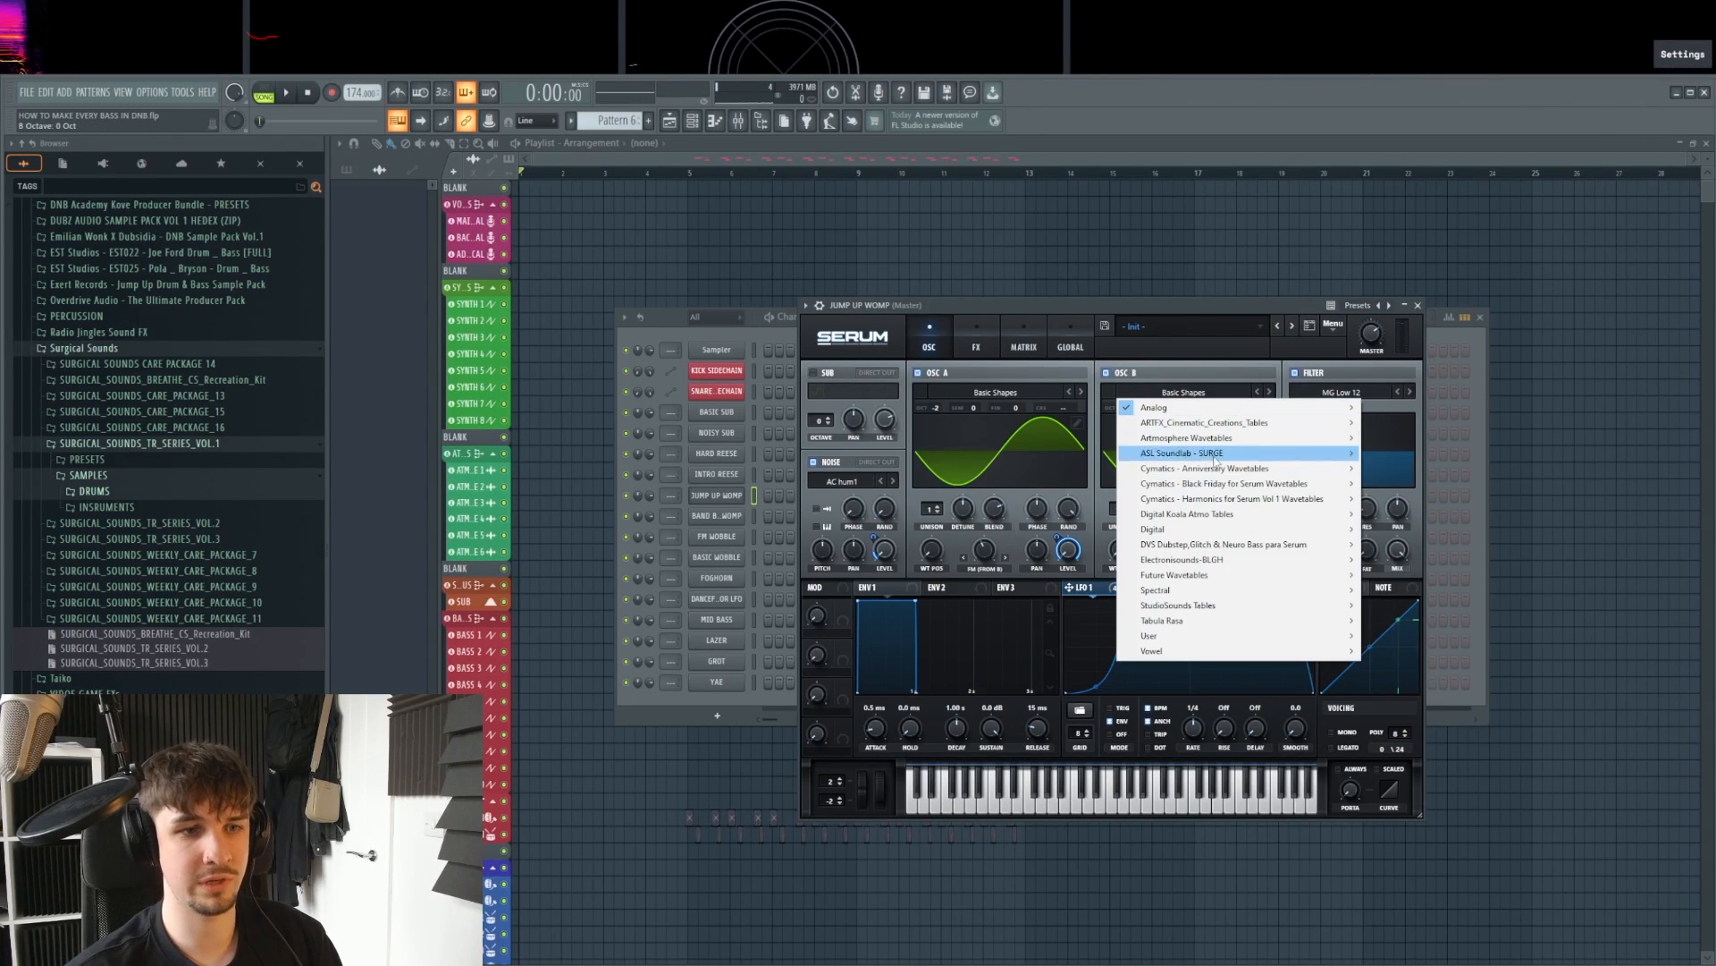
mouse_move(1172, 535)
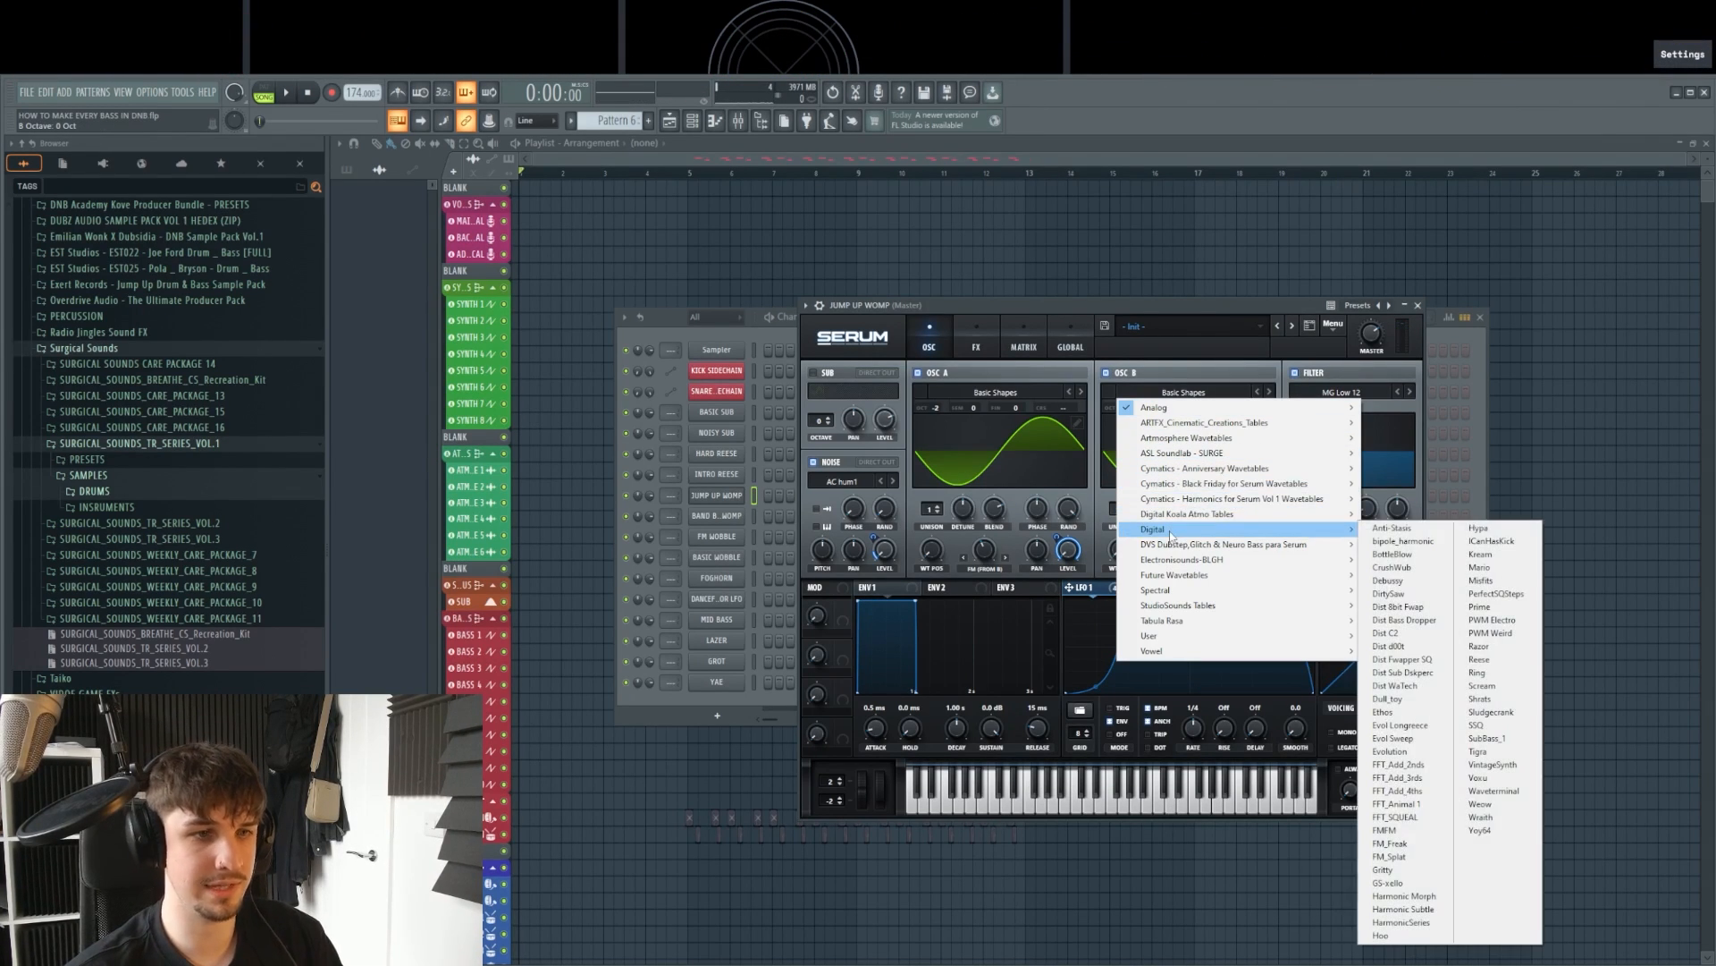
click(1423, 633)
key(v)
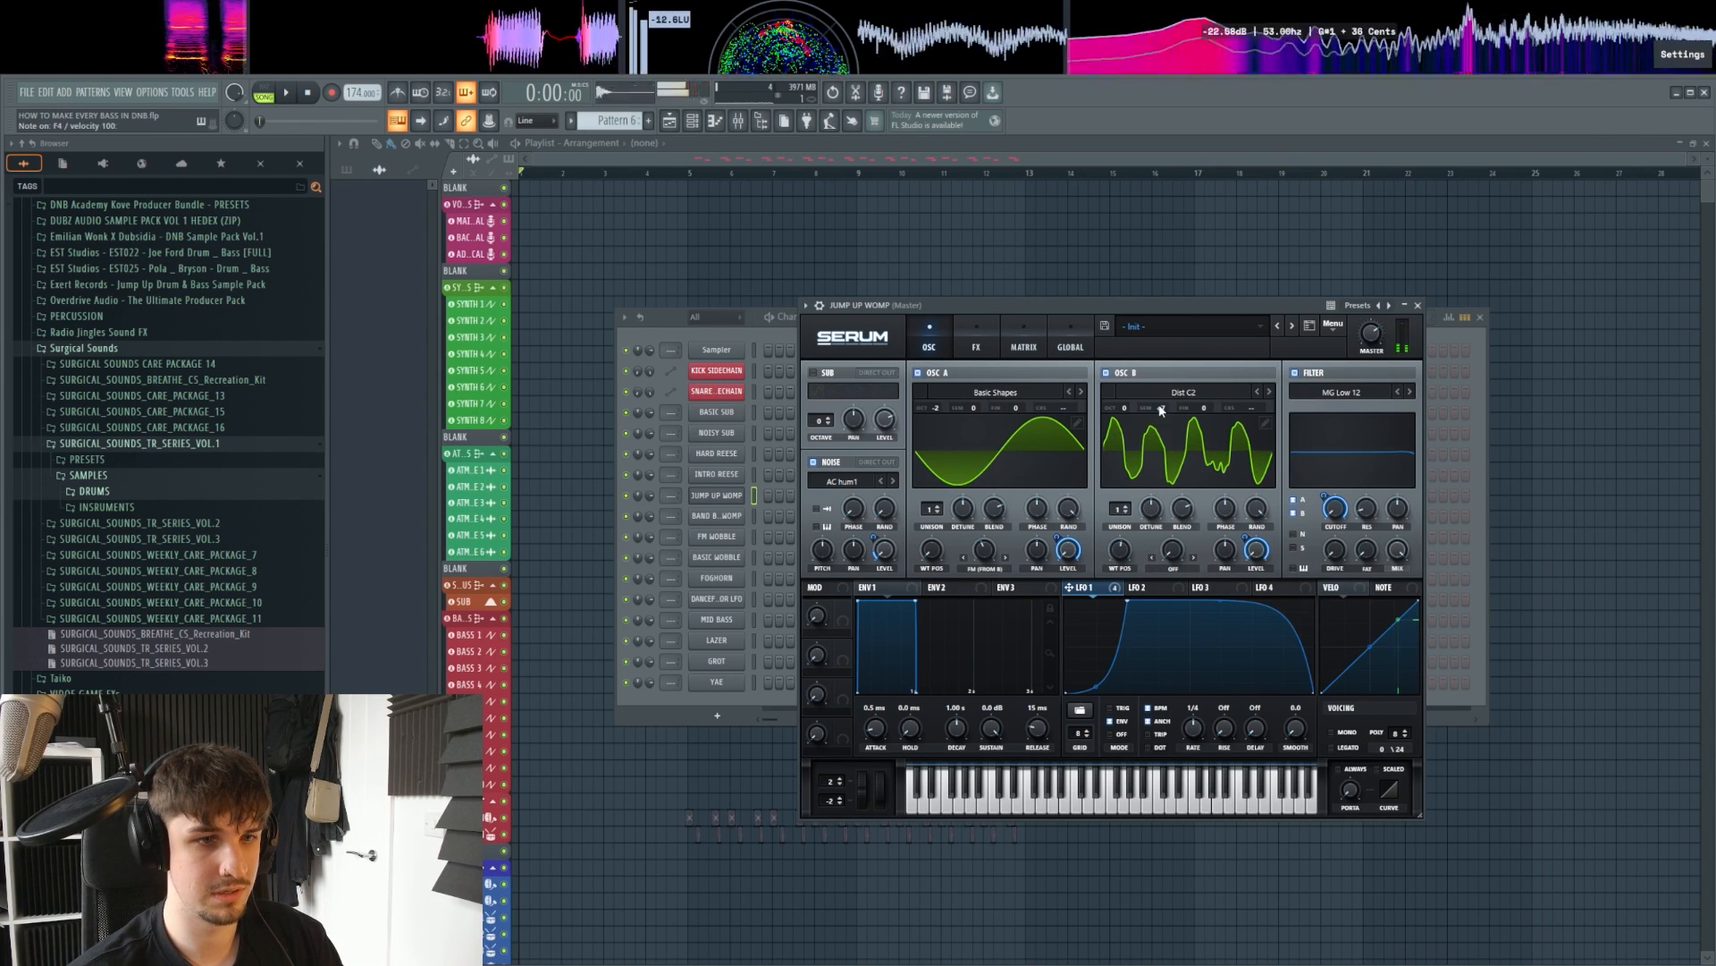
key(b)
Step: Load the Solid Phase 1 [SL] wavetable into oscillator A, raise its wavetable position and audition the womp
click(995, 393)
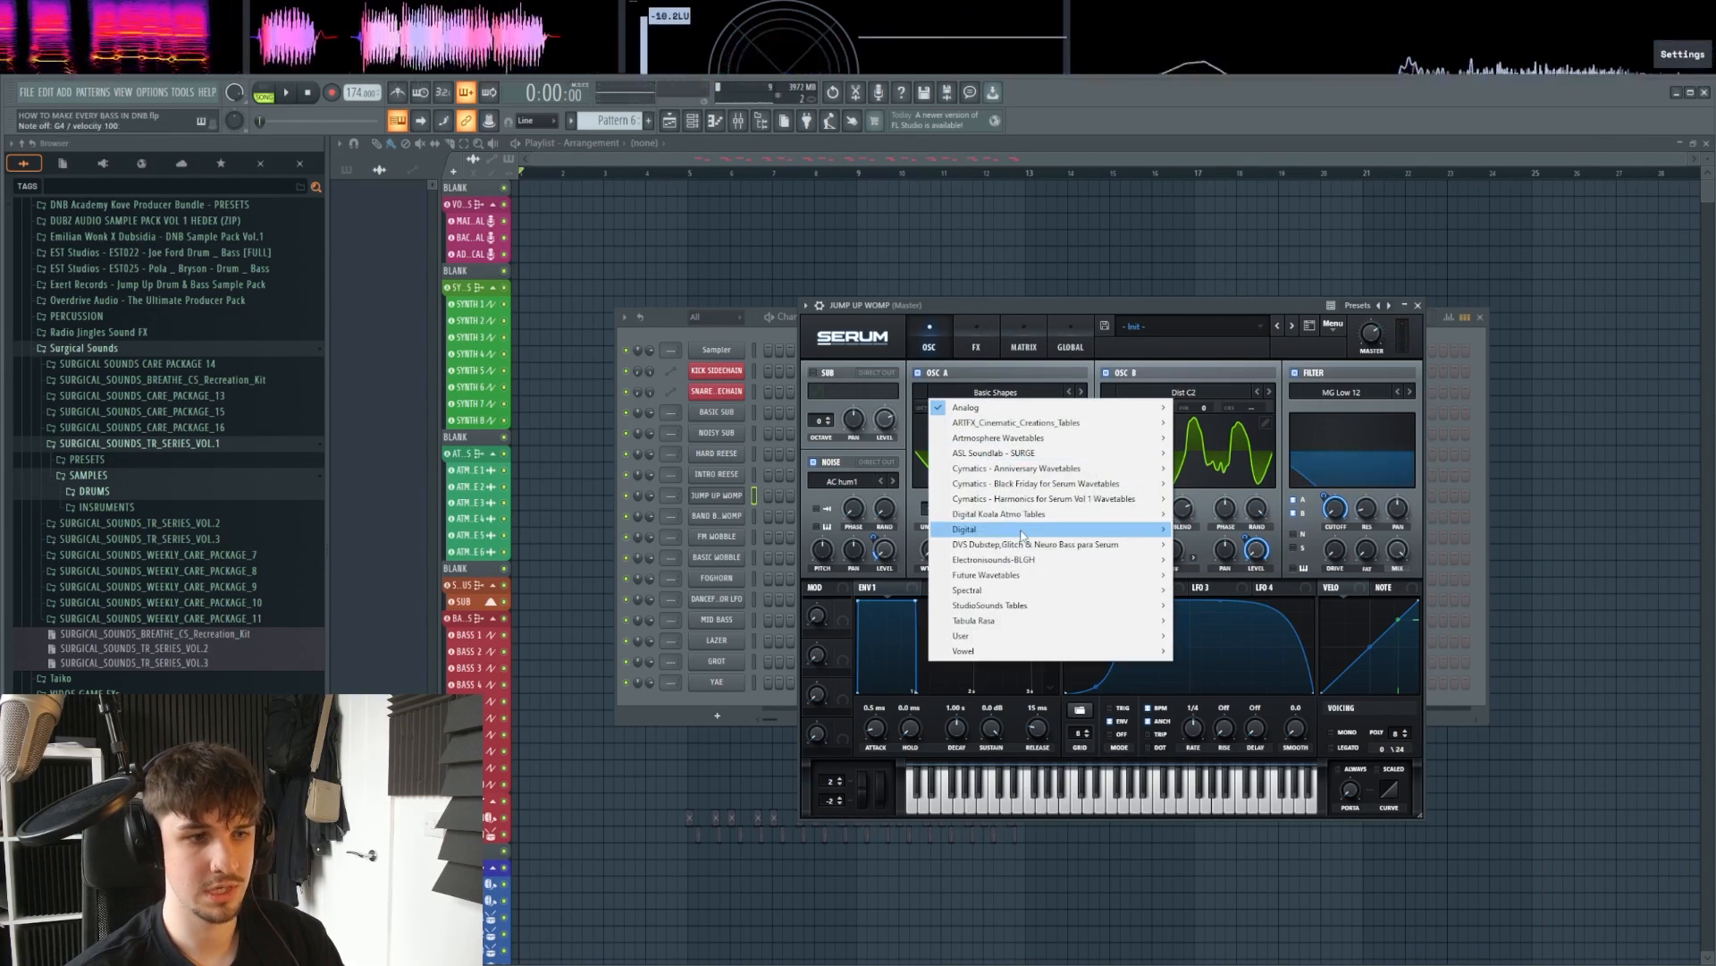
mouse_move(1064, 591)
click(1243, 501)
key(j)
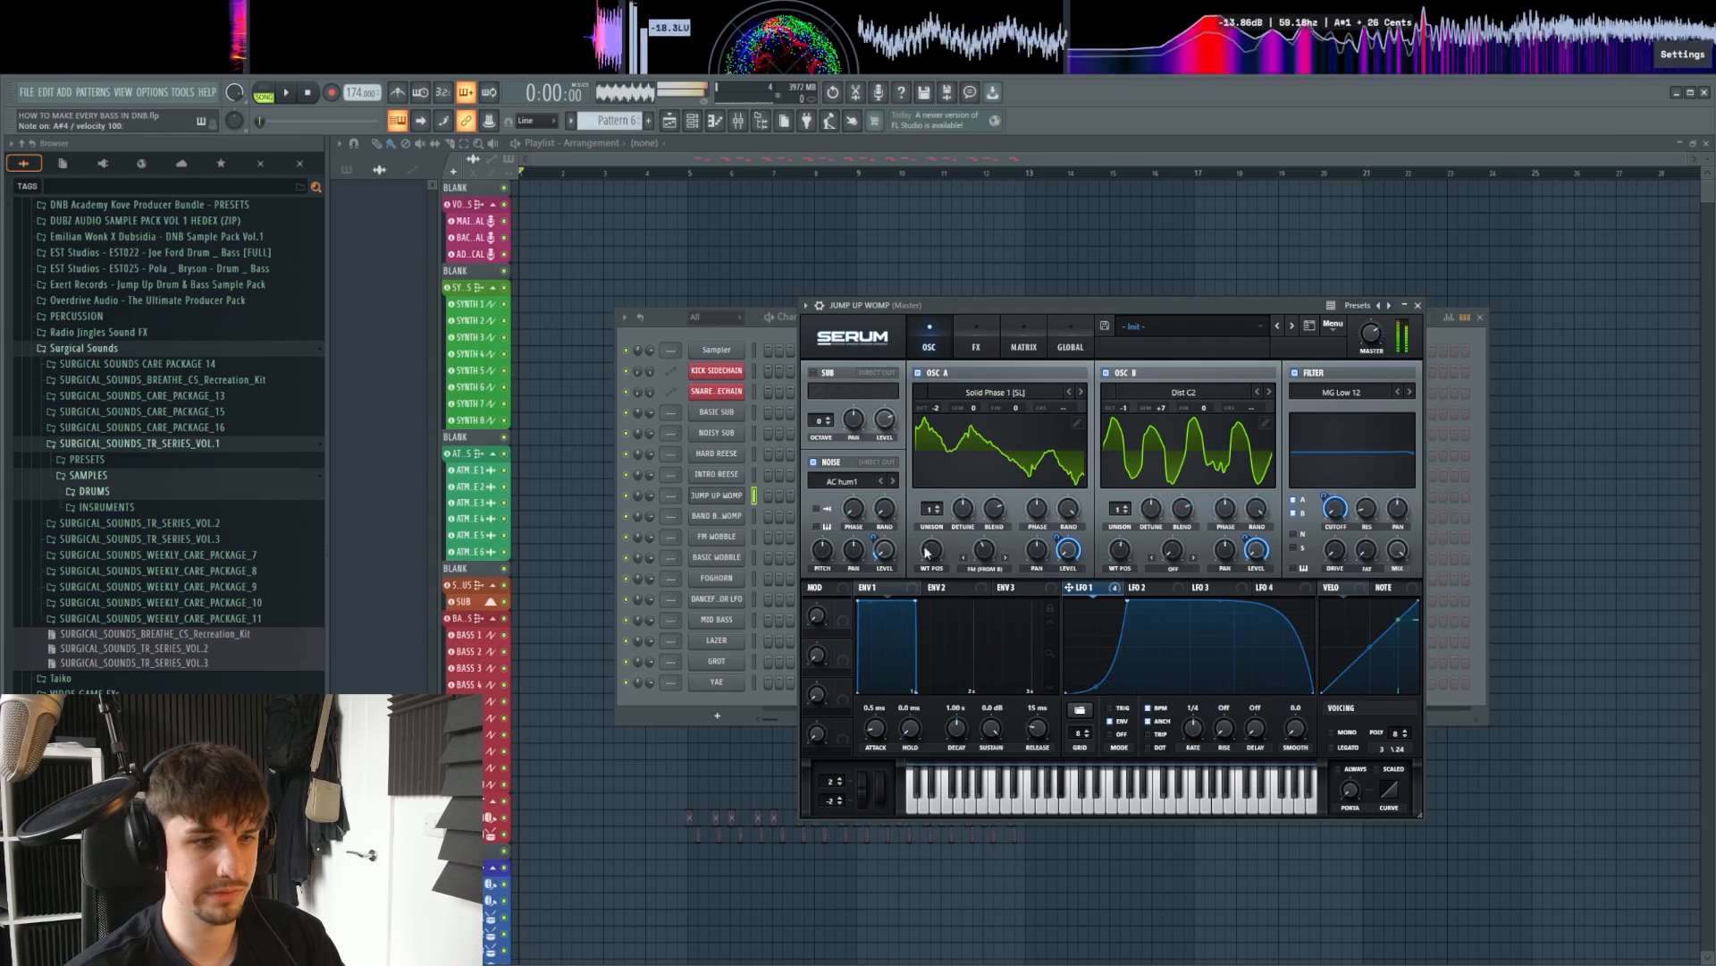
drag(927, 553, 928, 438)
key(b)
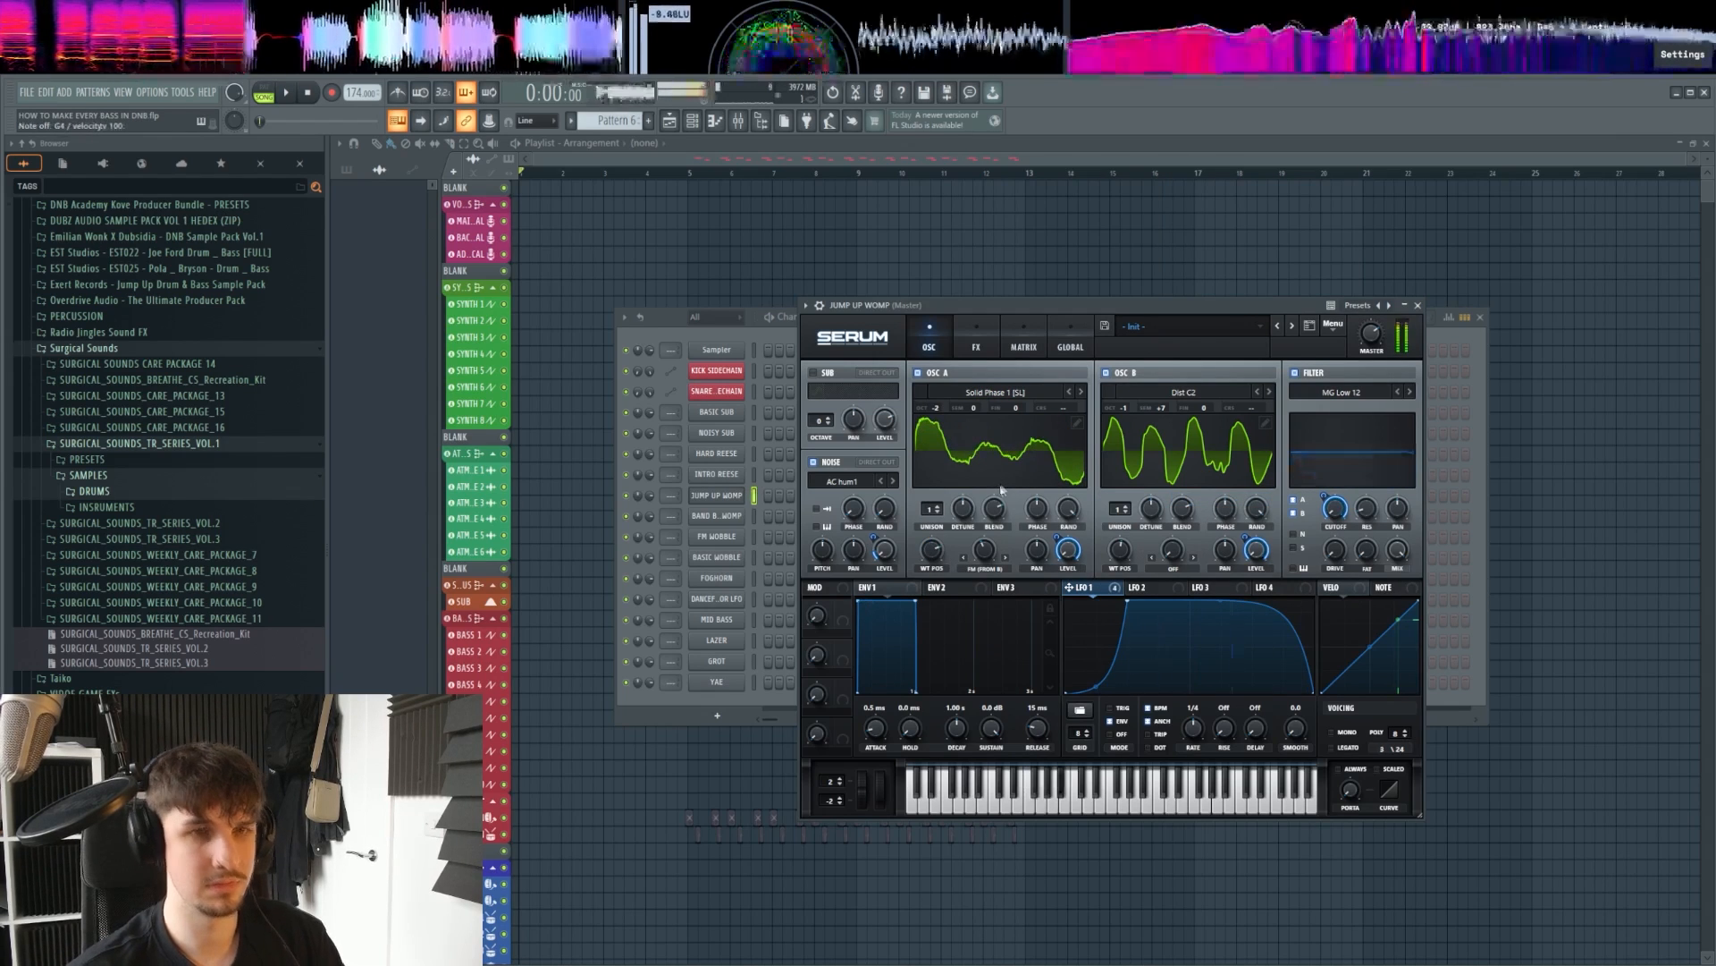
key(j)
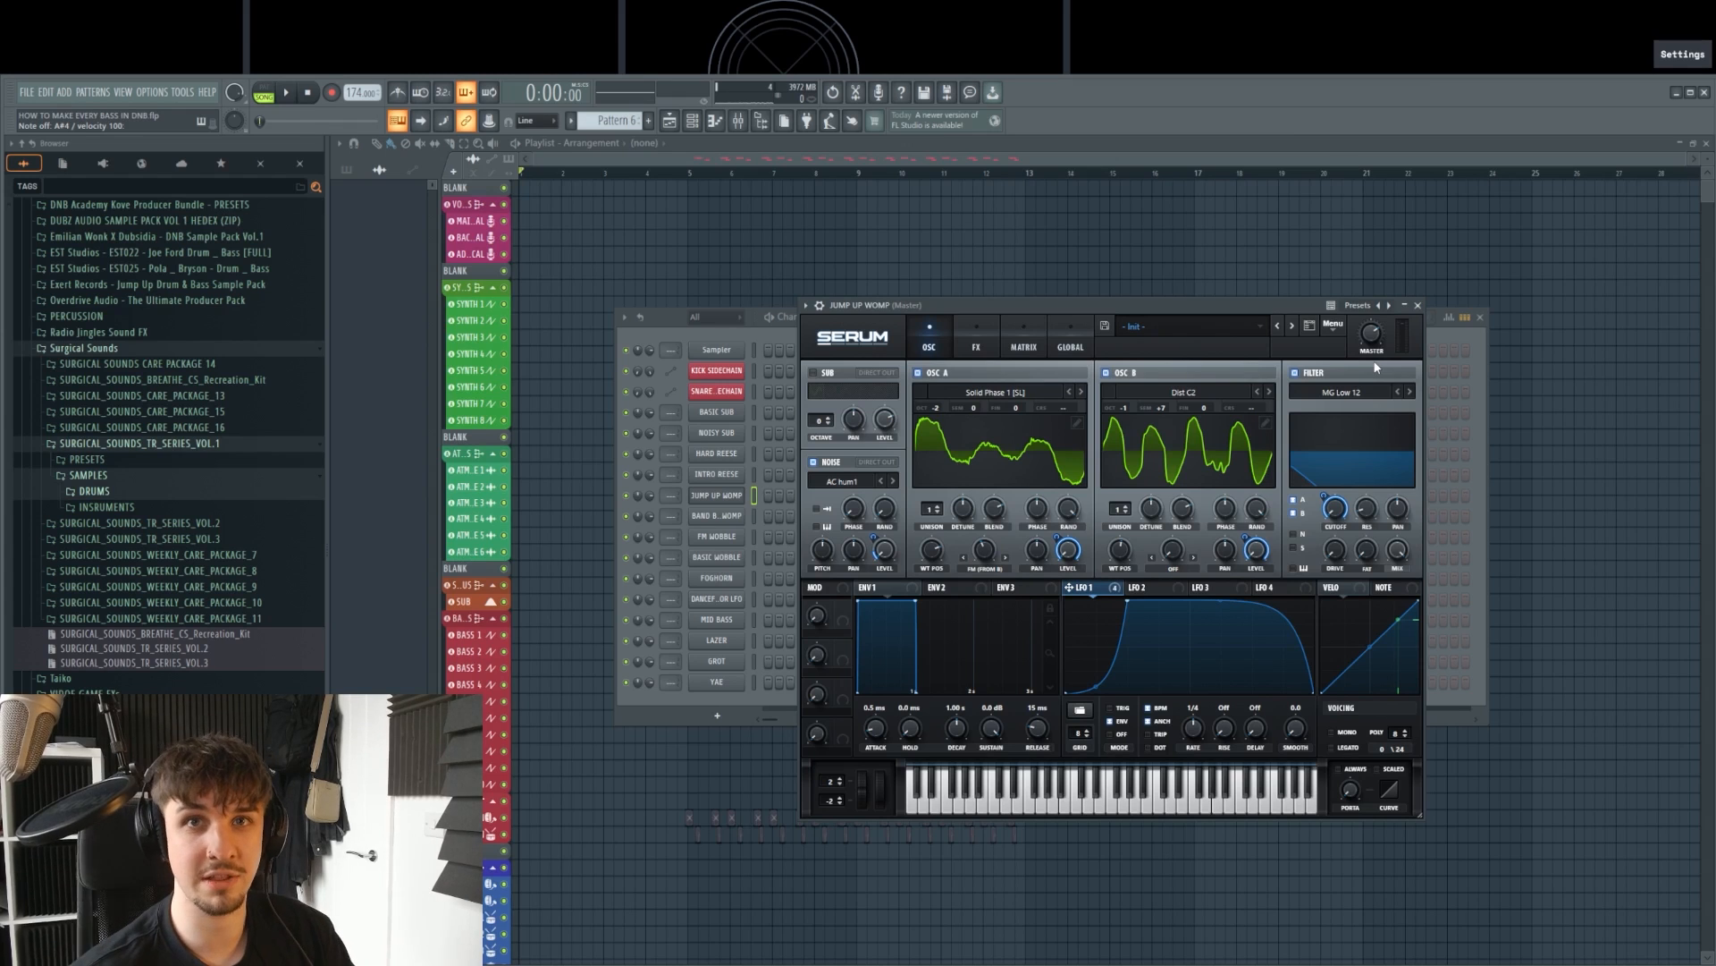
drag(1146, 312, 1168, 304)
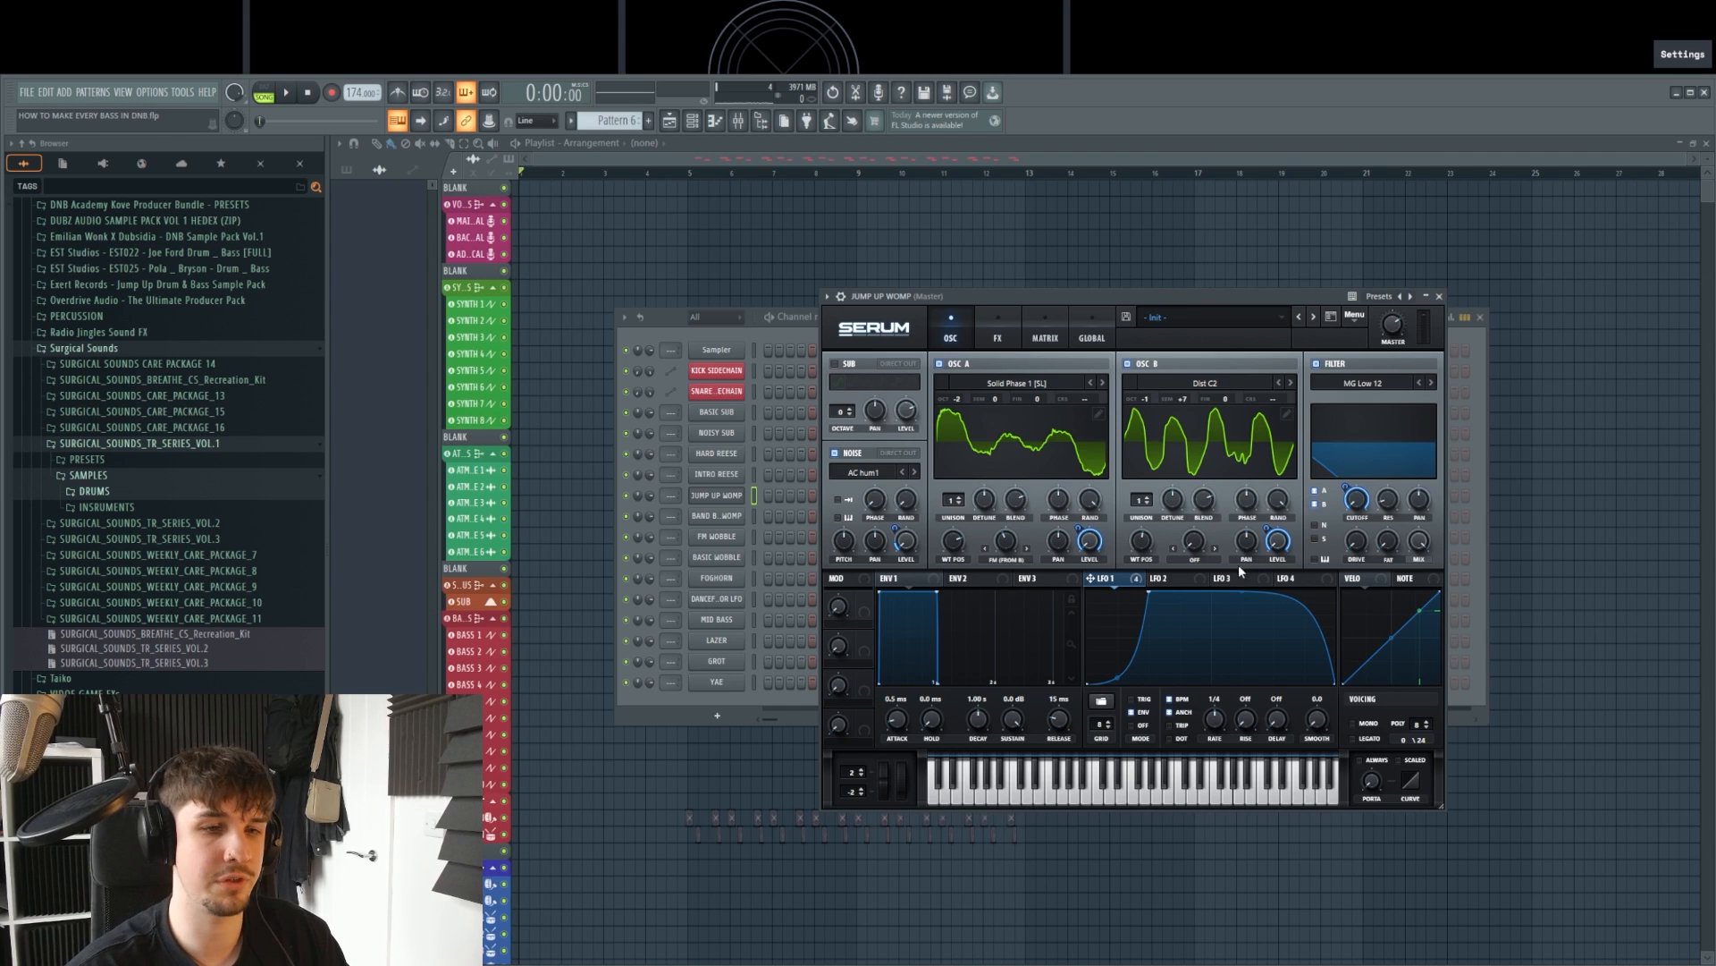
click(1196, 560)
click(1203, 637)
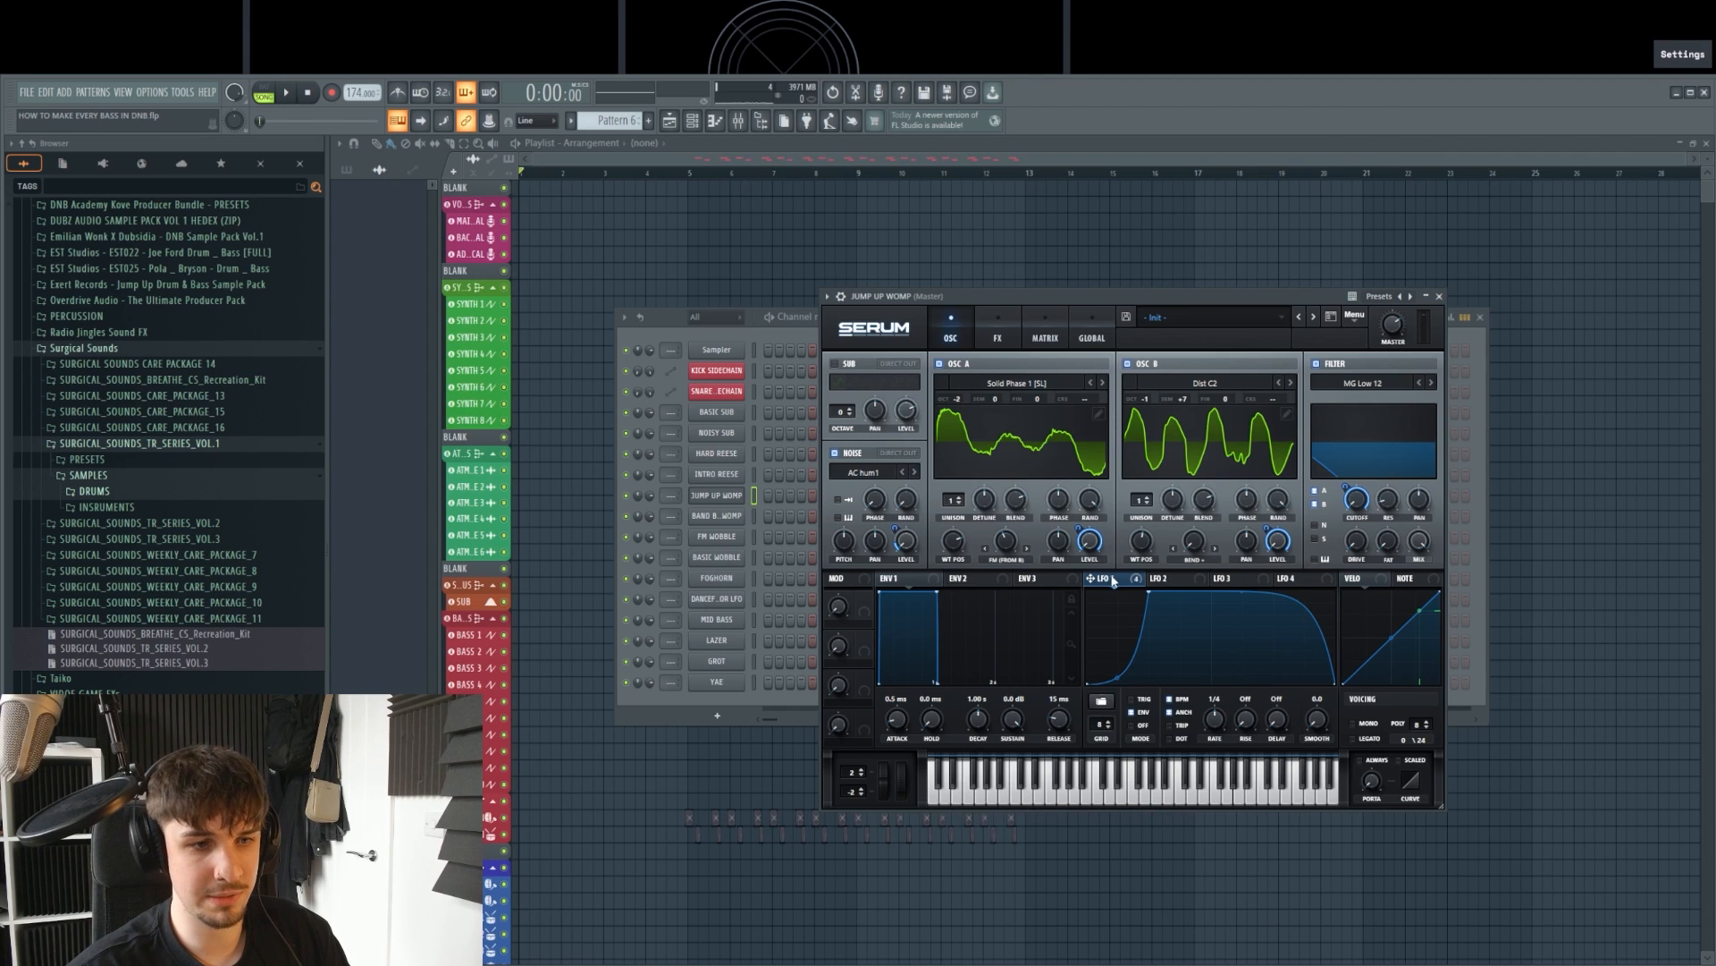
drag(1196, 552, 1194, 422)
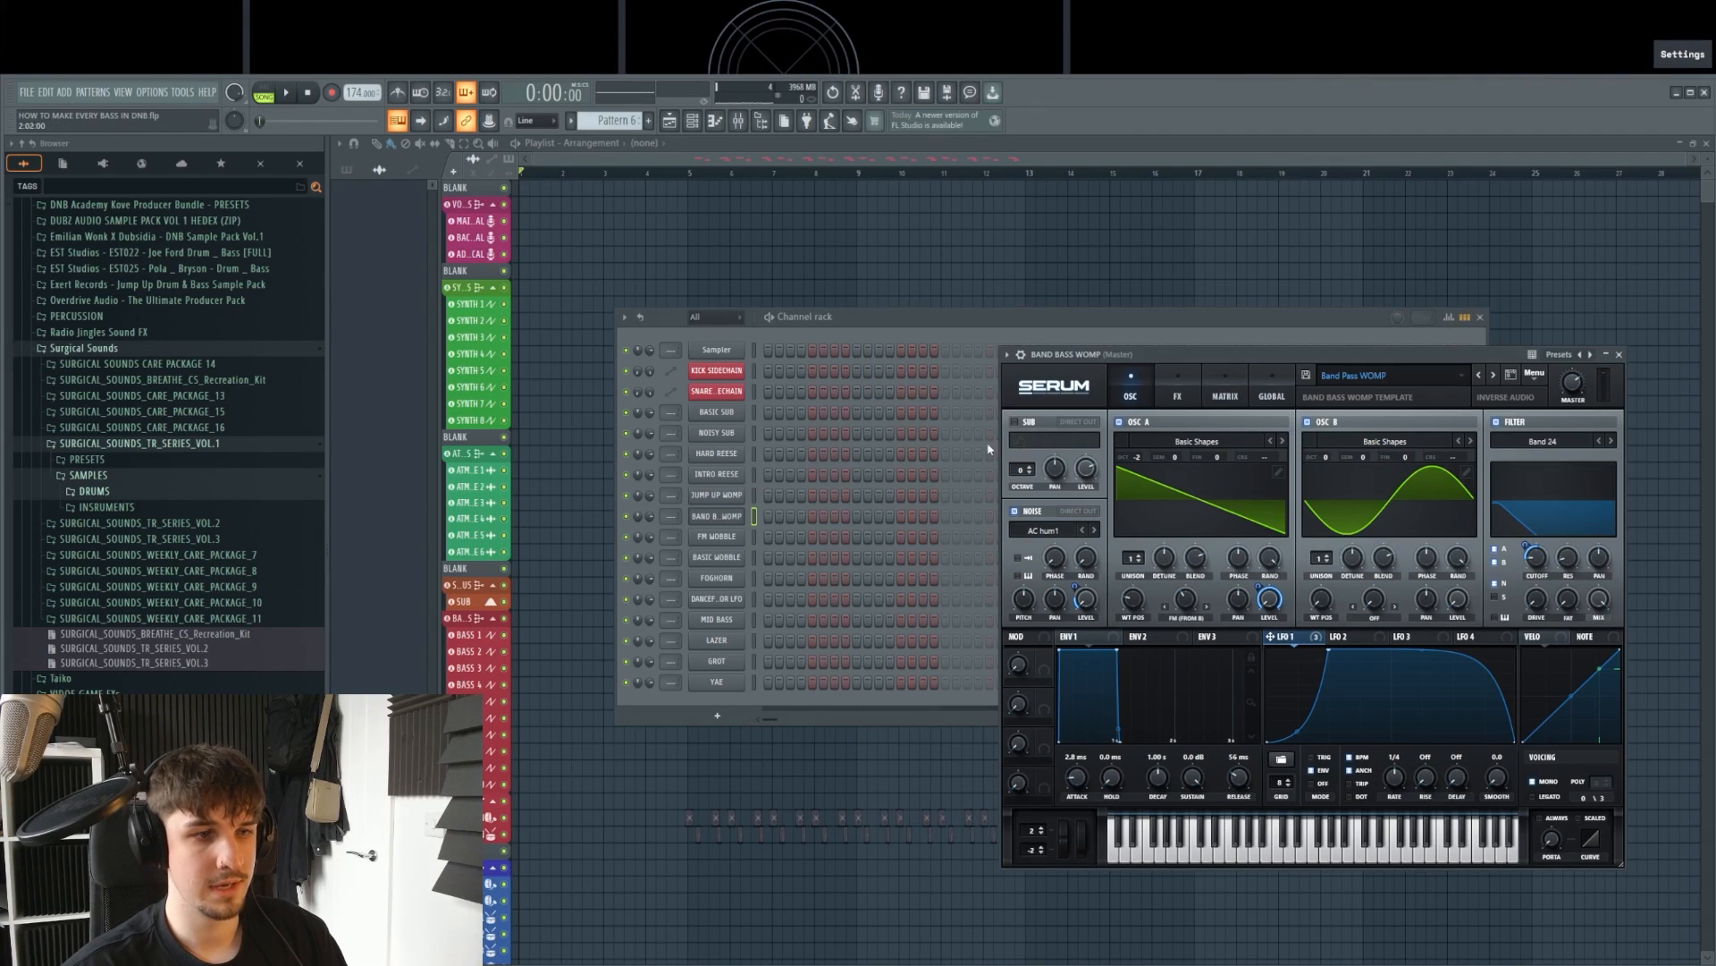
Step: Reset the BAND BASS WOMP instance of Serum to the init preset
drag(1256, 361, 1072, 299)
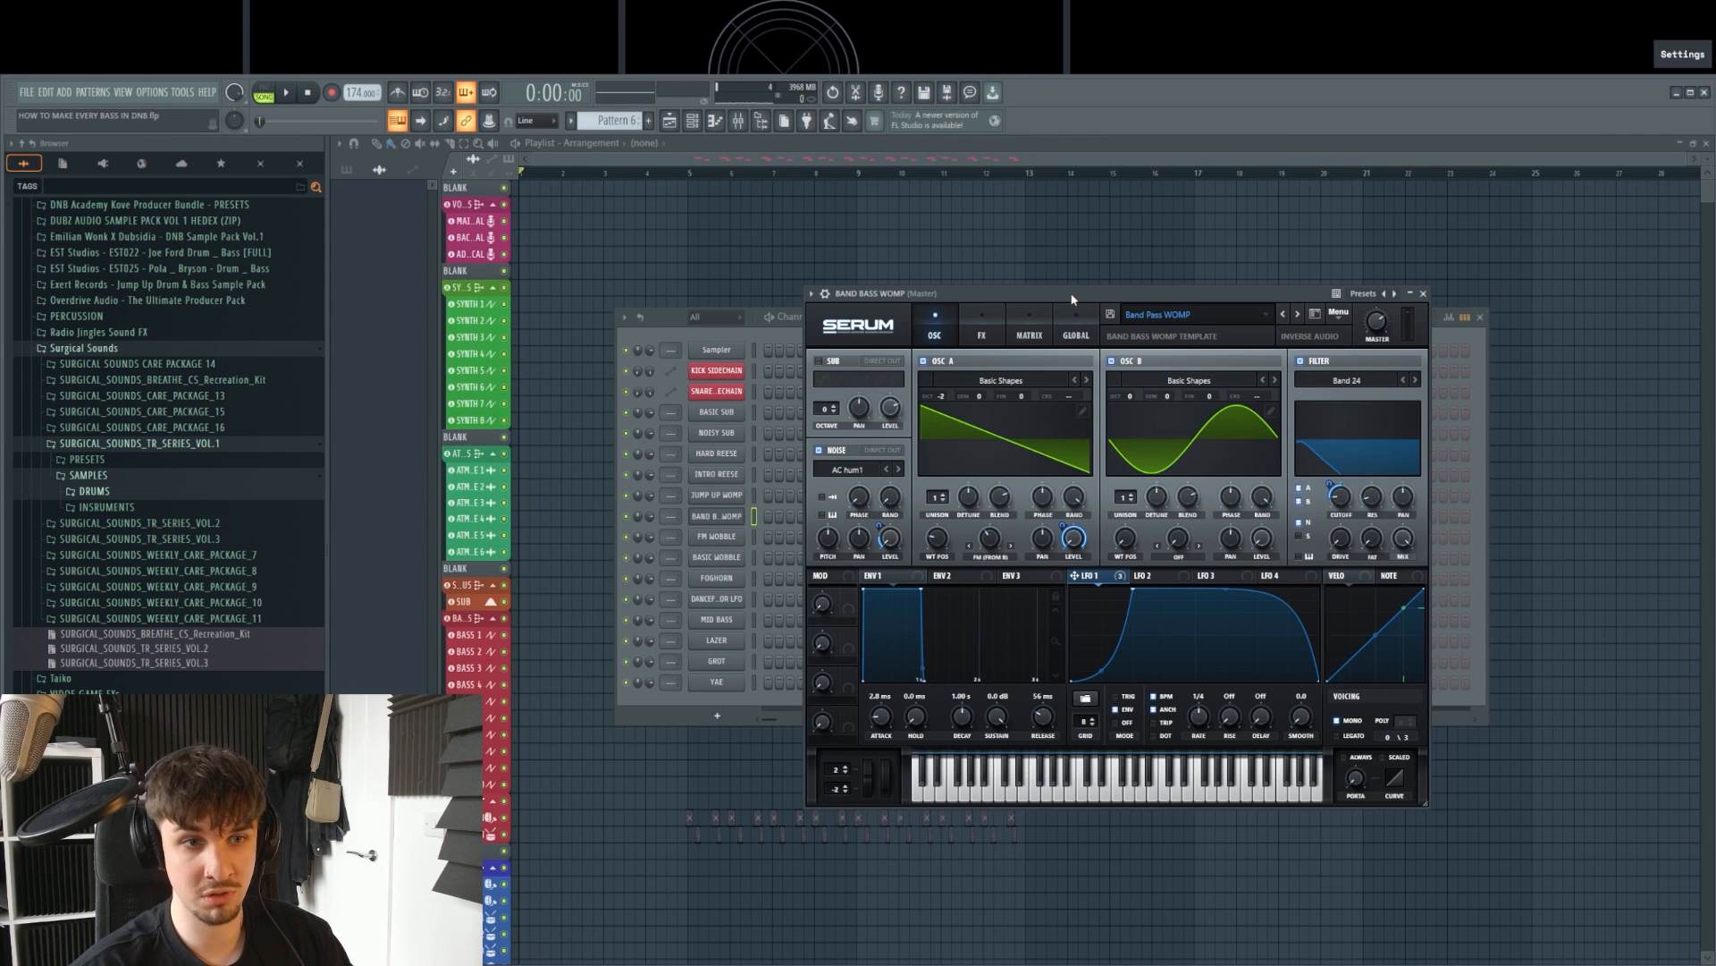
click(1338, 314)
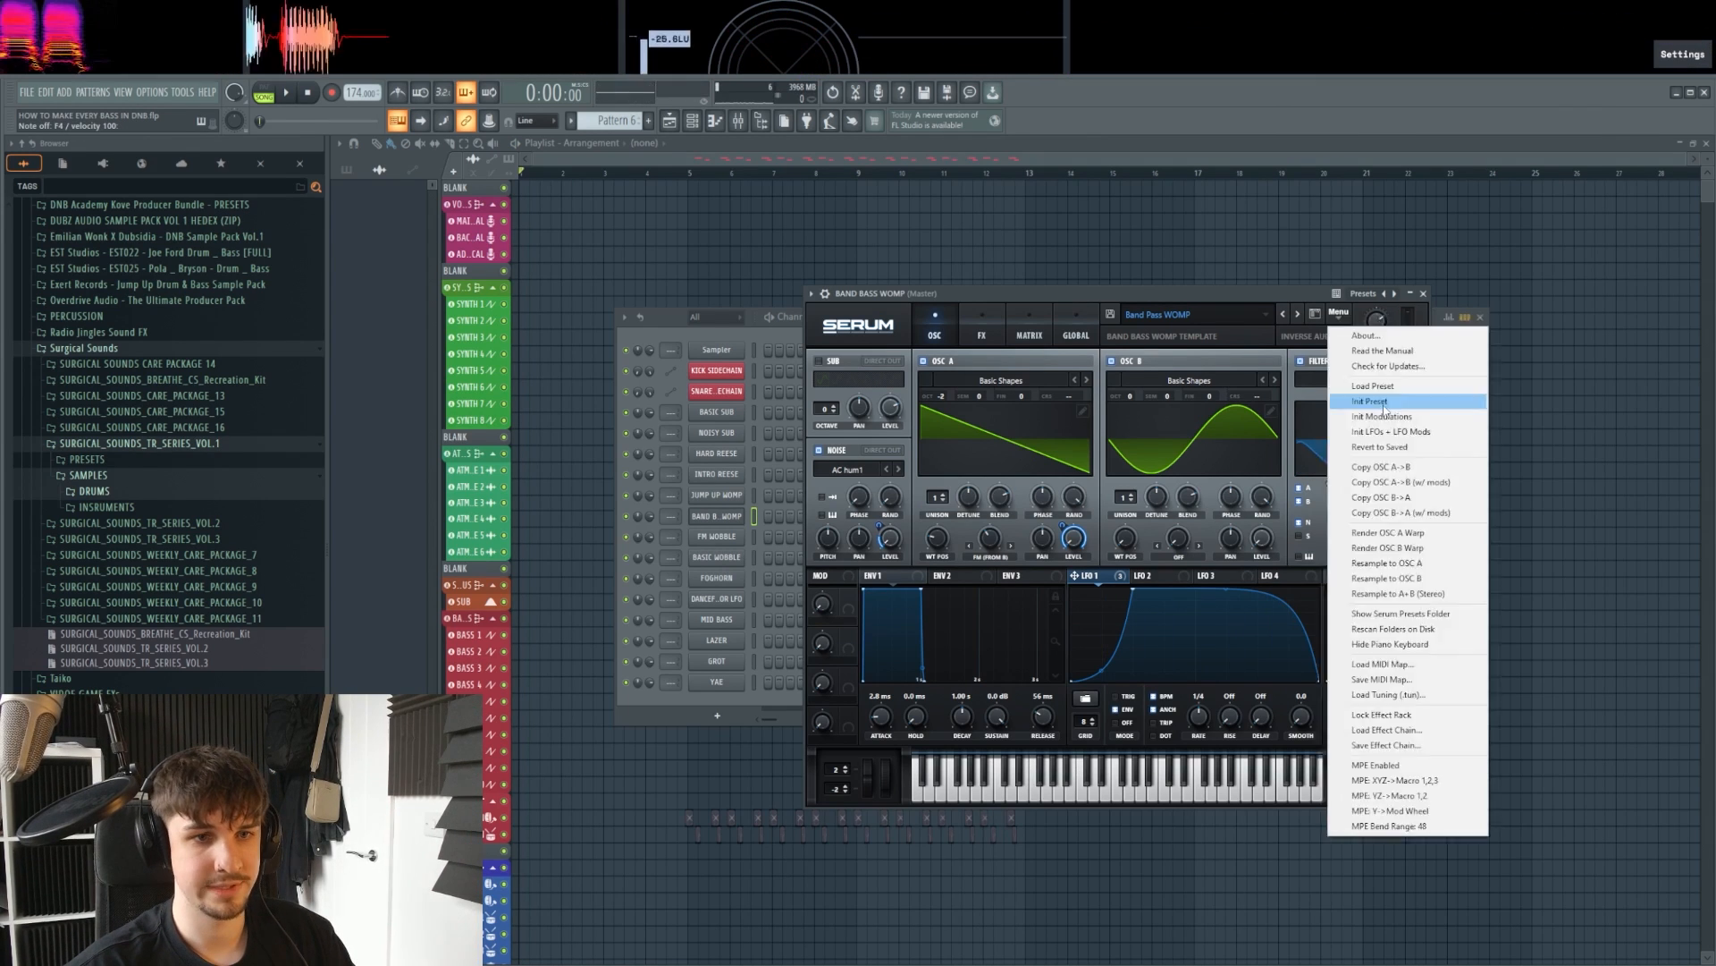
click(1359, 331)
Step: Load the Basic Shapes wavetable into oscillator A and move its wavetable position to the saw wave
click(1087, 381)
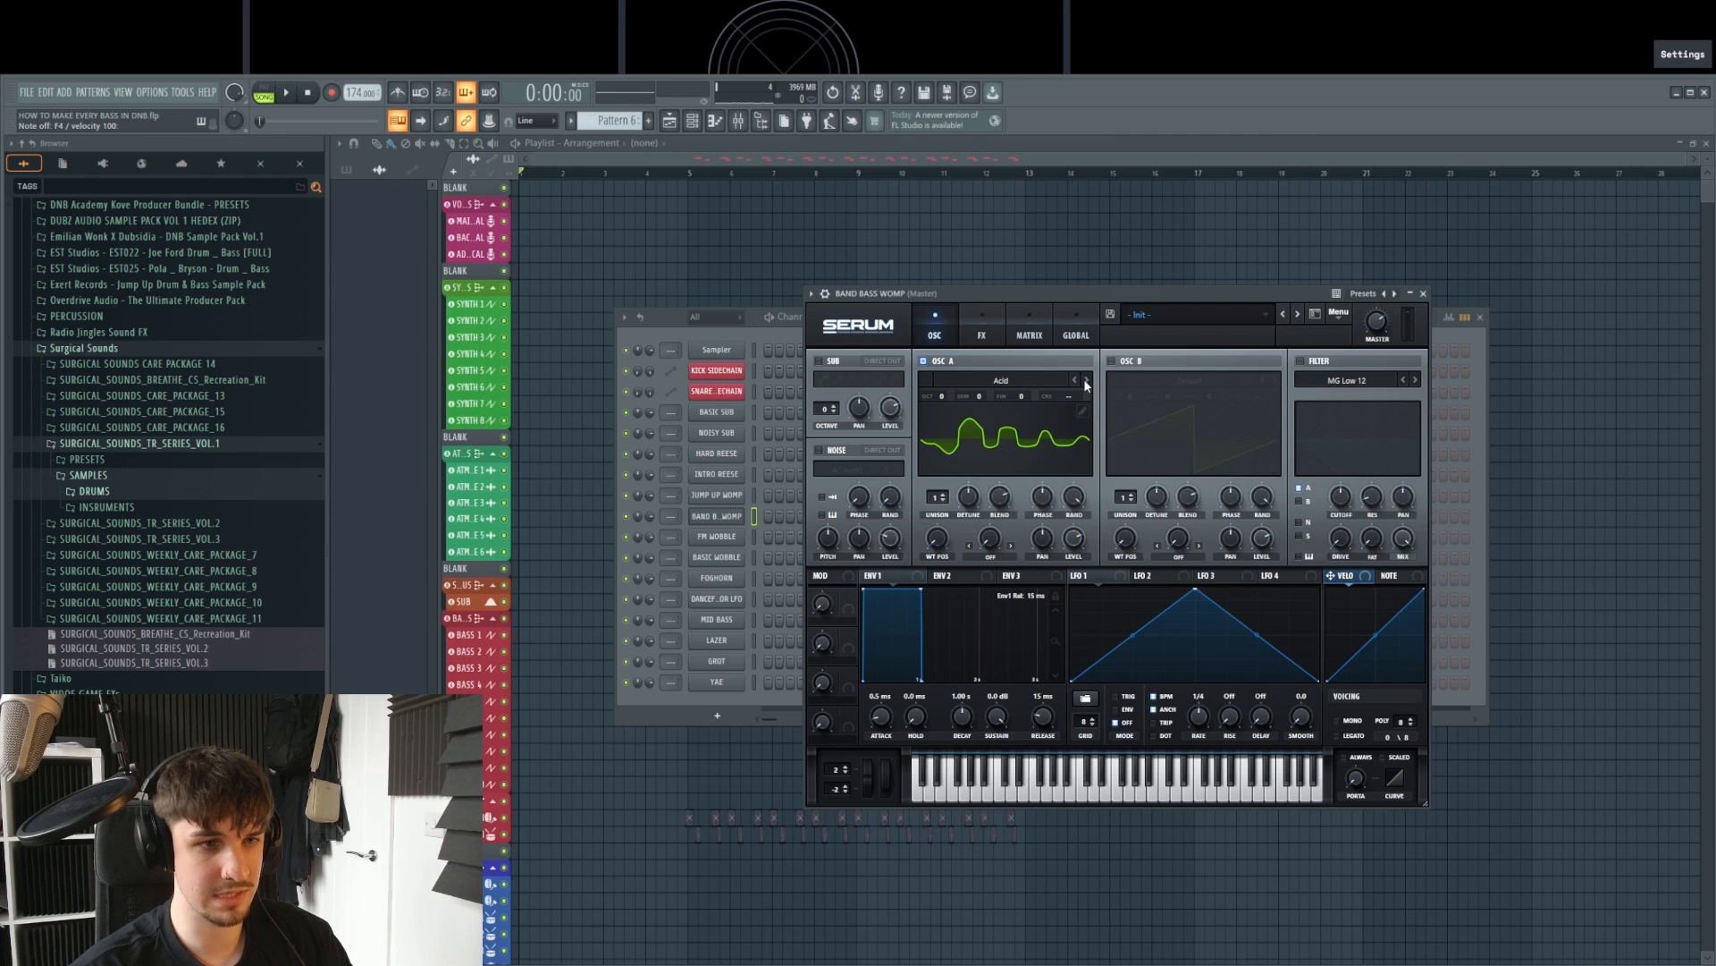
click(1086, 380)
click(1086, 380)
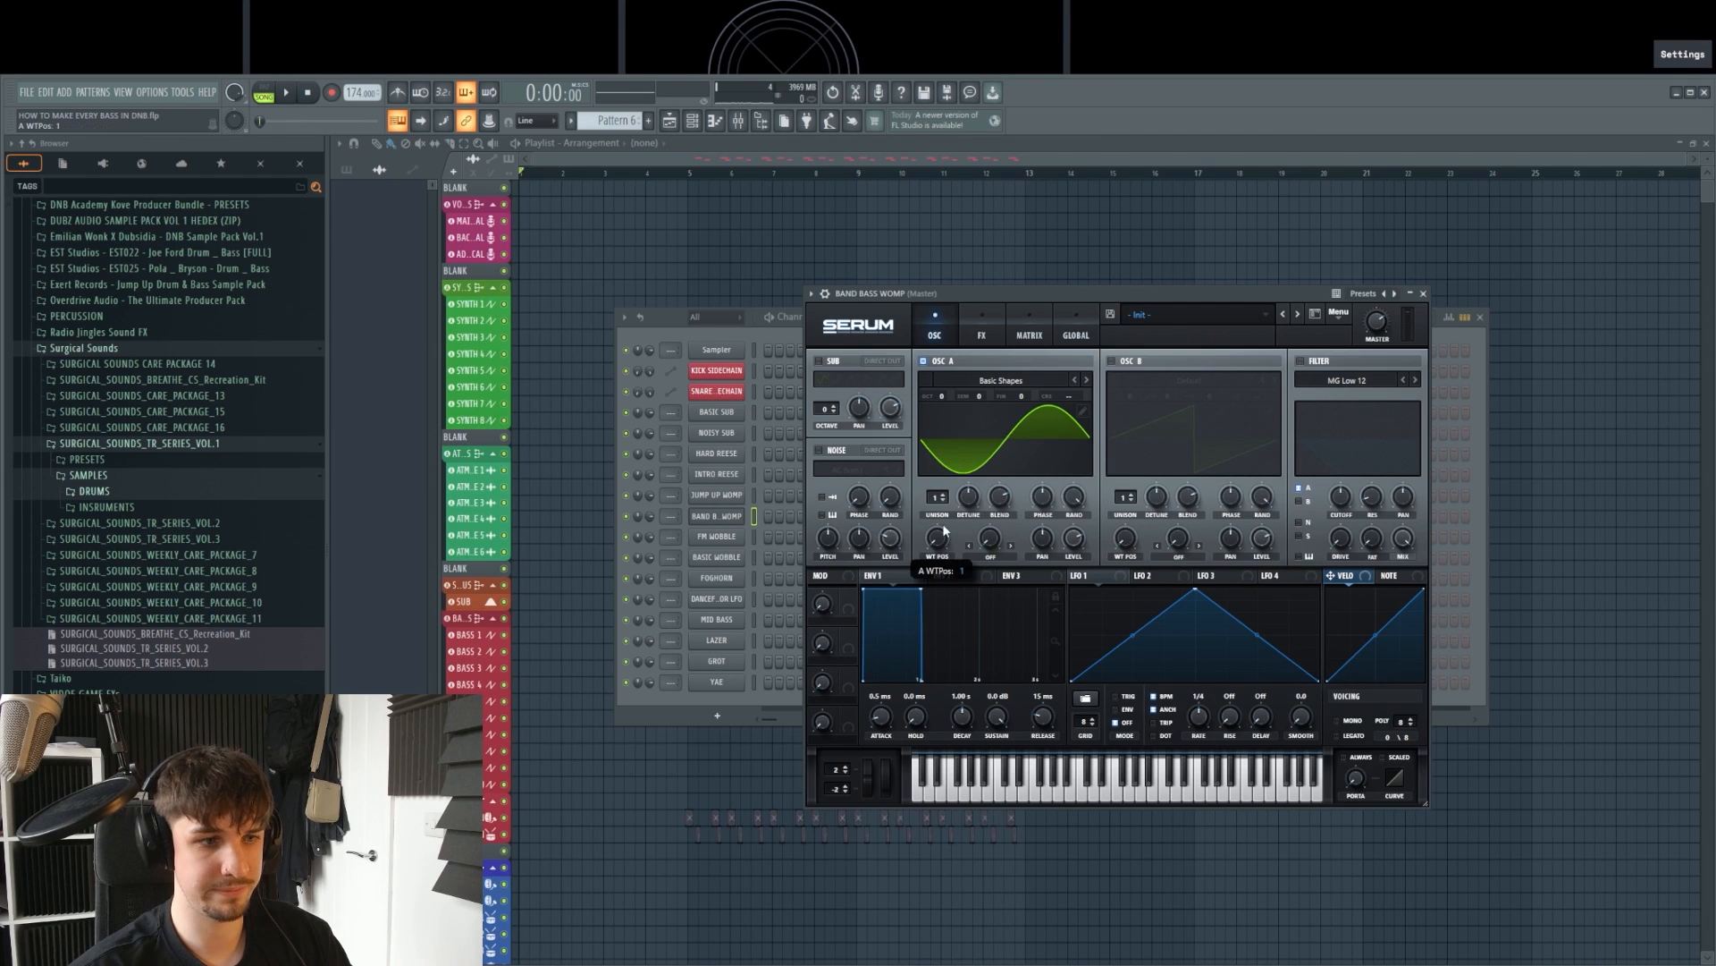
drag(944, 530, 937, 481)
Step: Enable oscillator B with the Basic Shapes sine wave and lower oscillator A by two octaves
click(1140, 362)
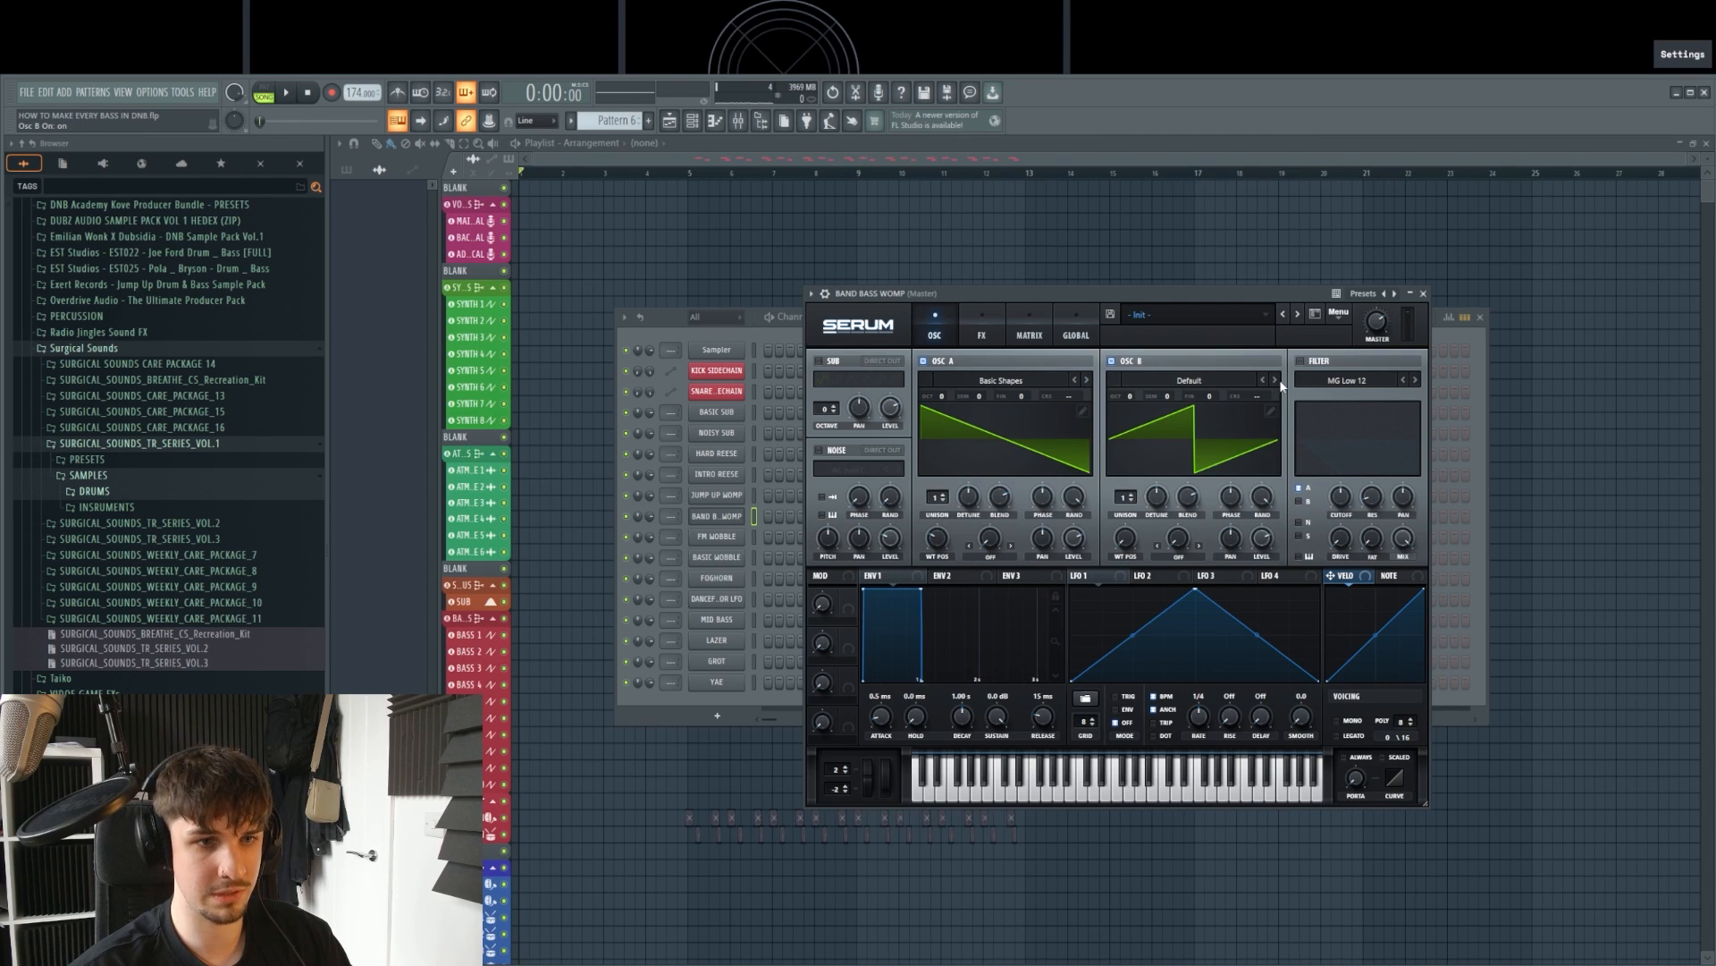
click(1275, 383)
click(1276, 382)
click(1275, 383)
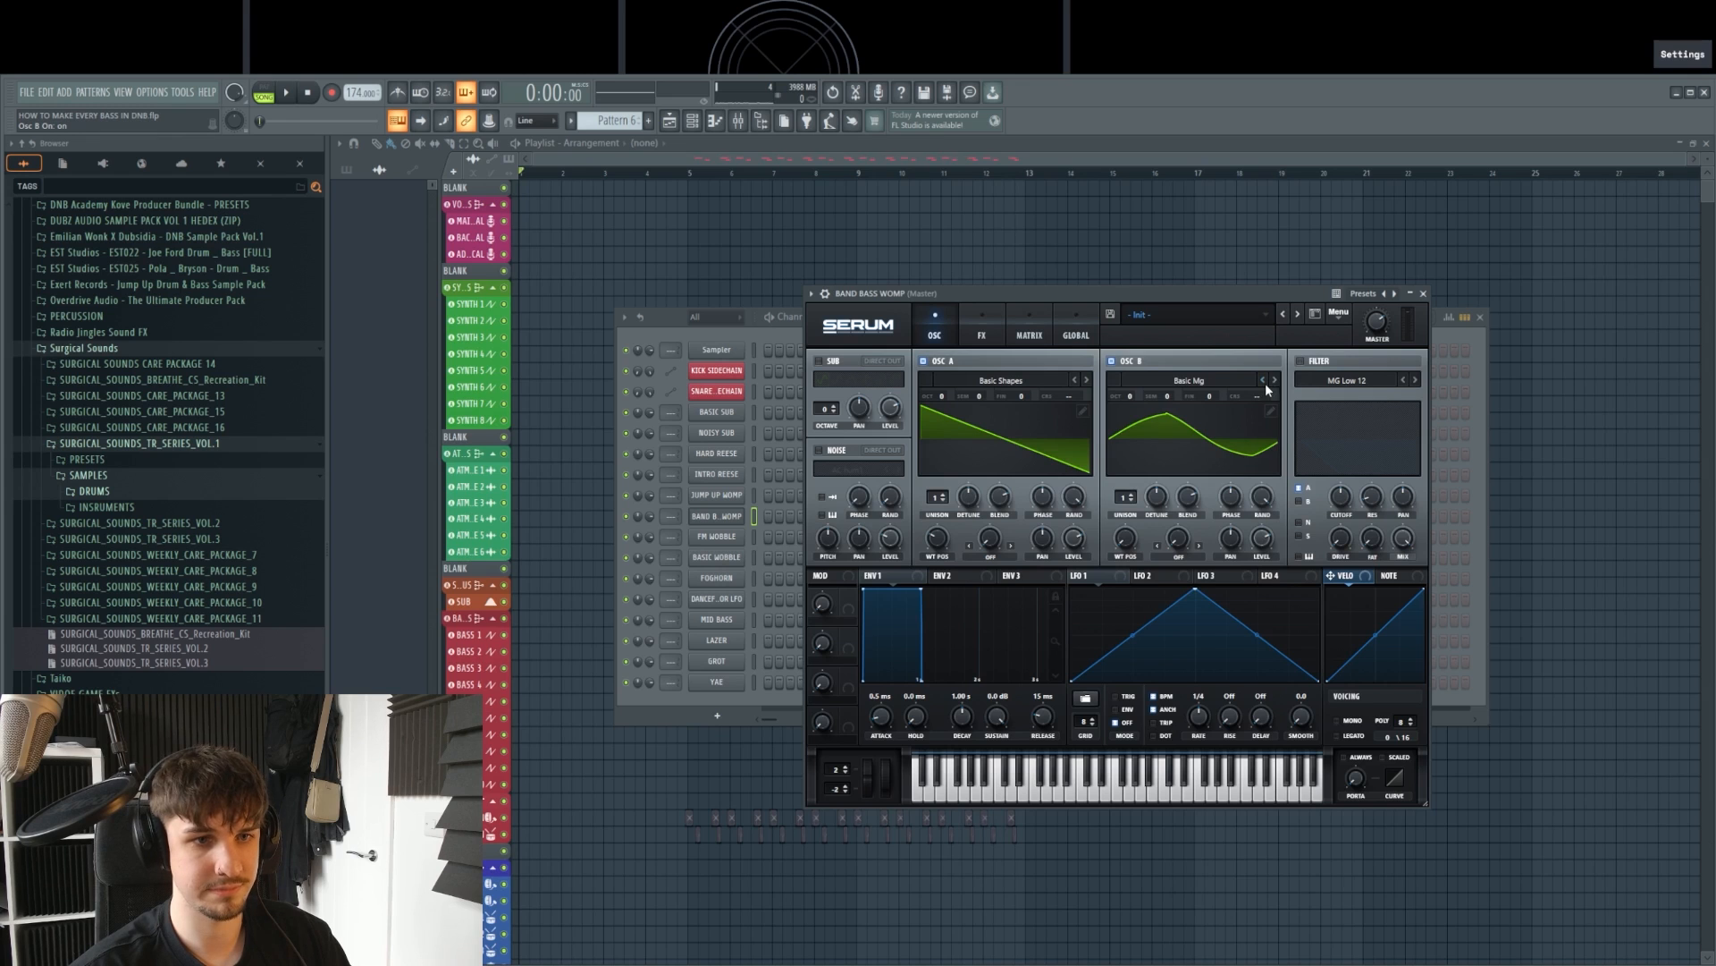
click(1276, 383)
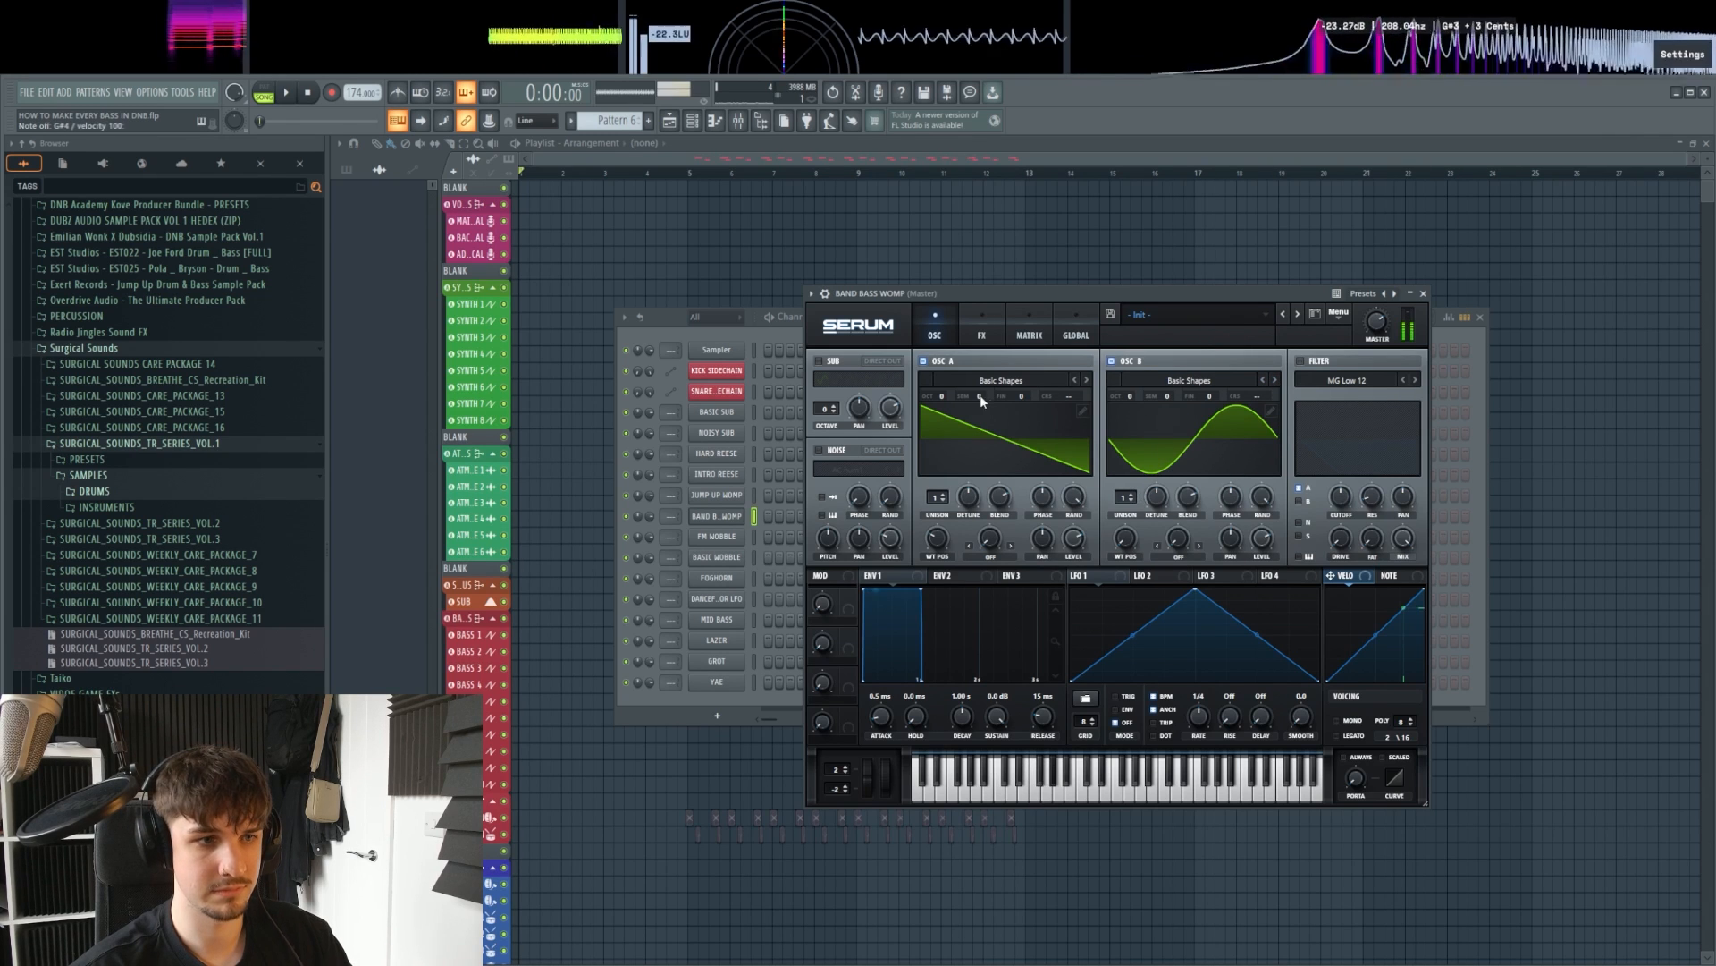
drag(941, 397, 945, 427)
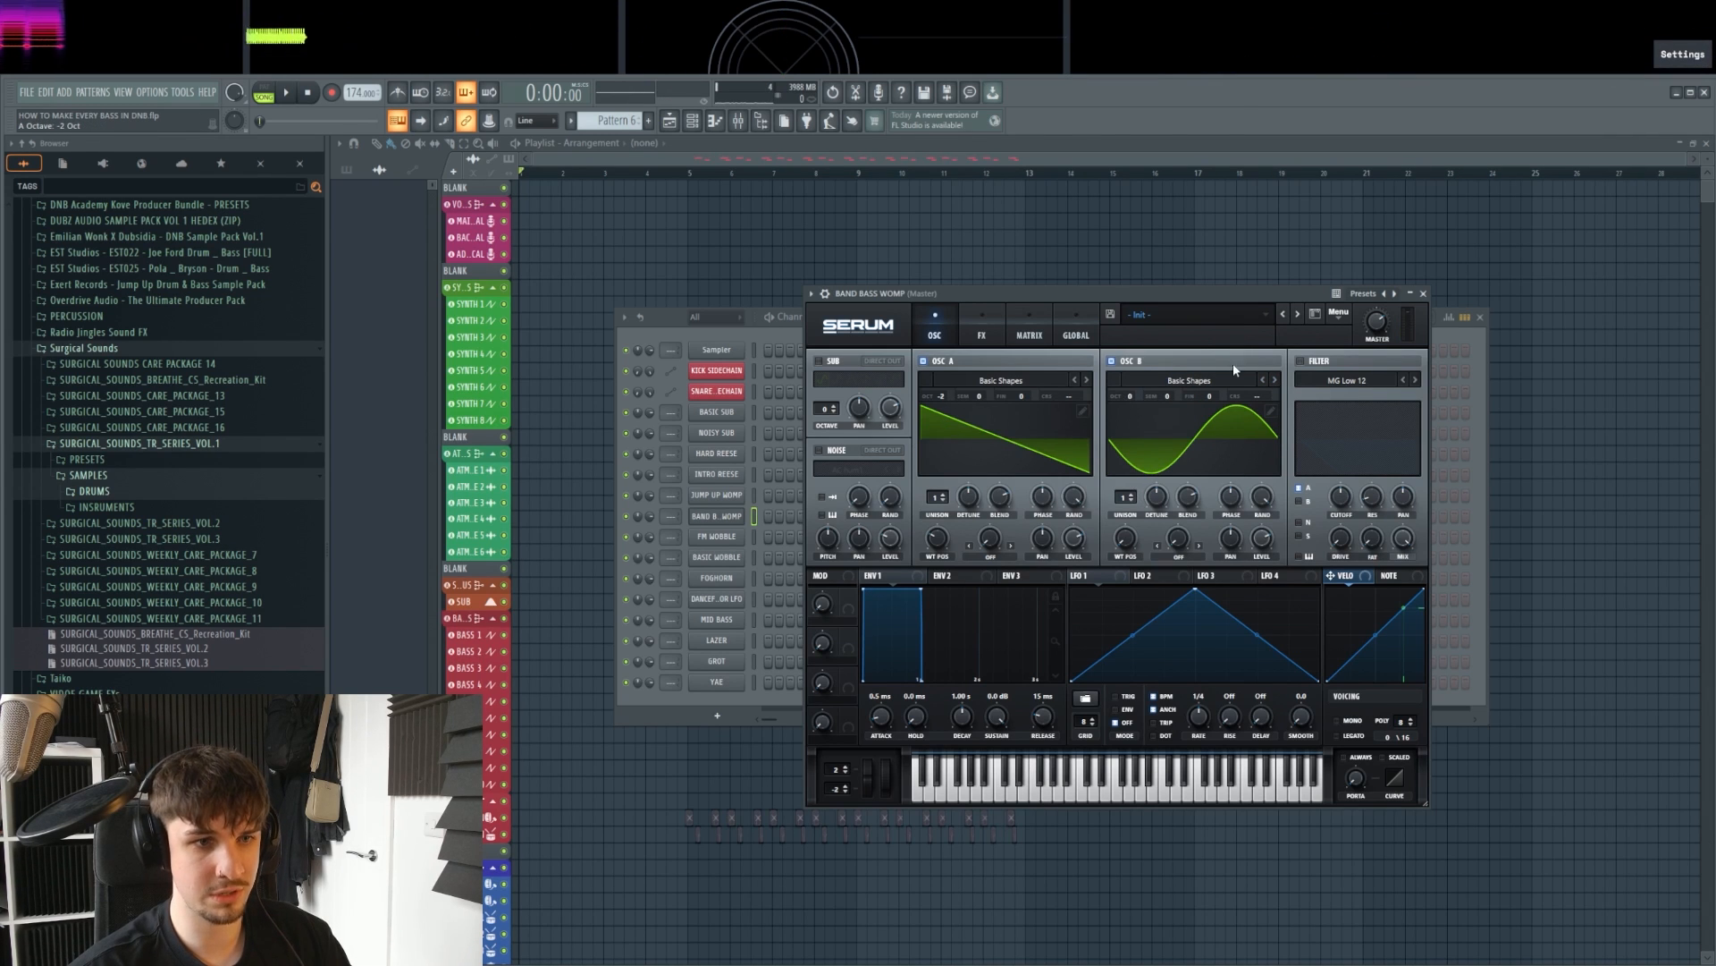
Step: Enable the filter as a Band 24 band-pass, with its cutoff lowered and modulated by LFO 1
click(1317, 361)
click(1345, 381)
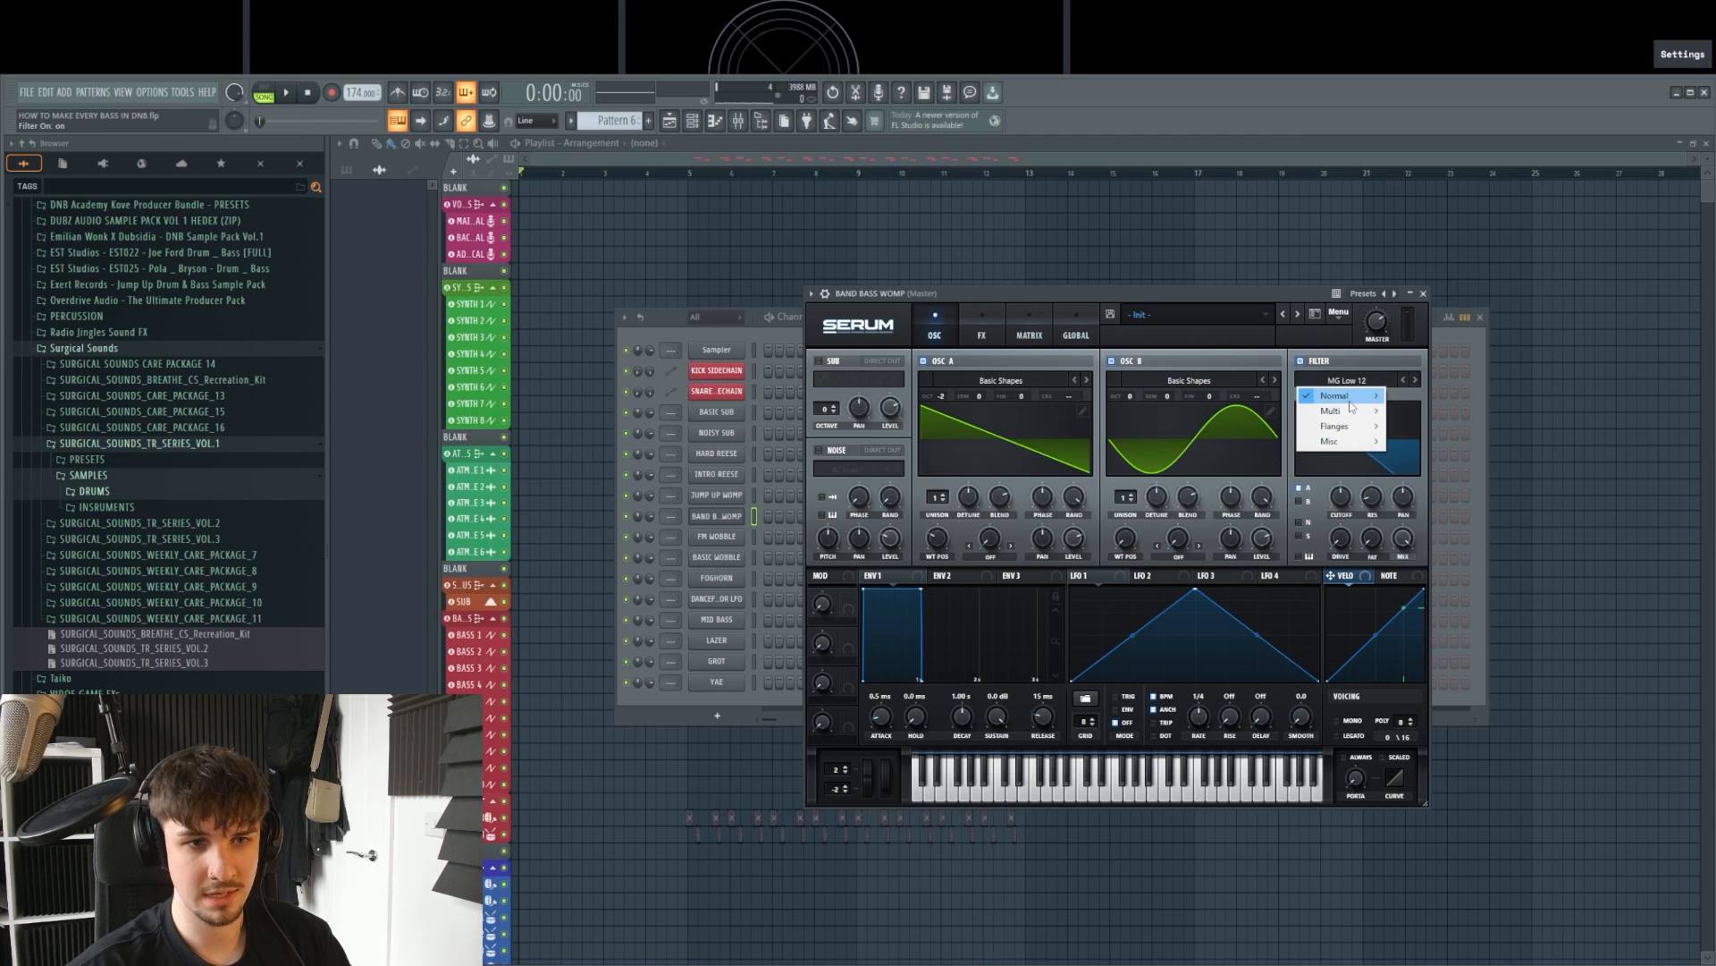
mouse_move(1351, 404)
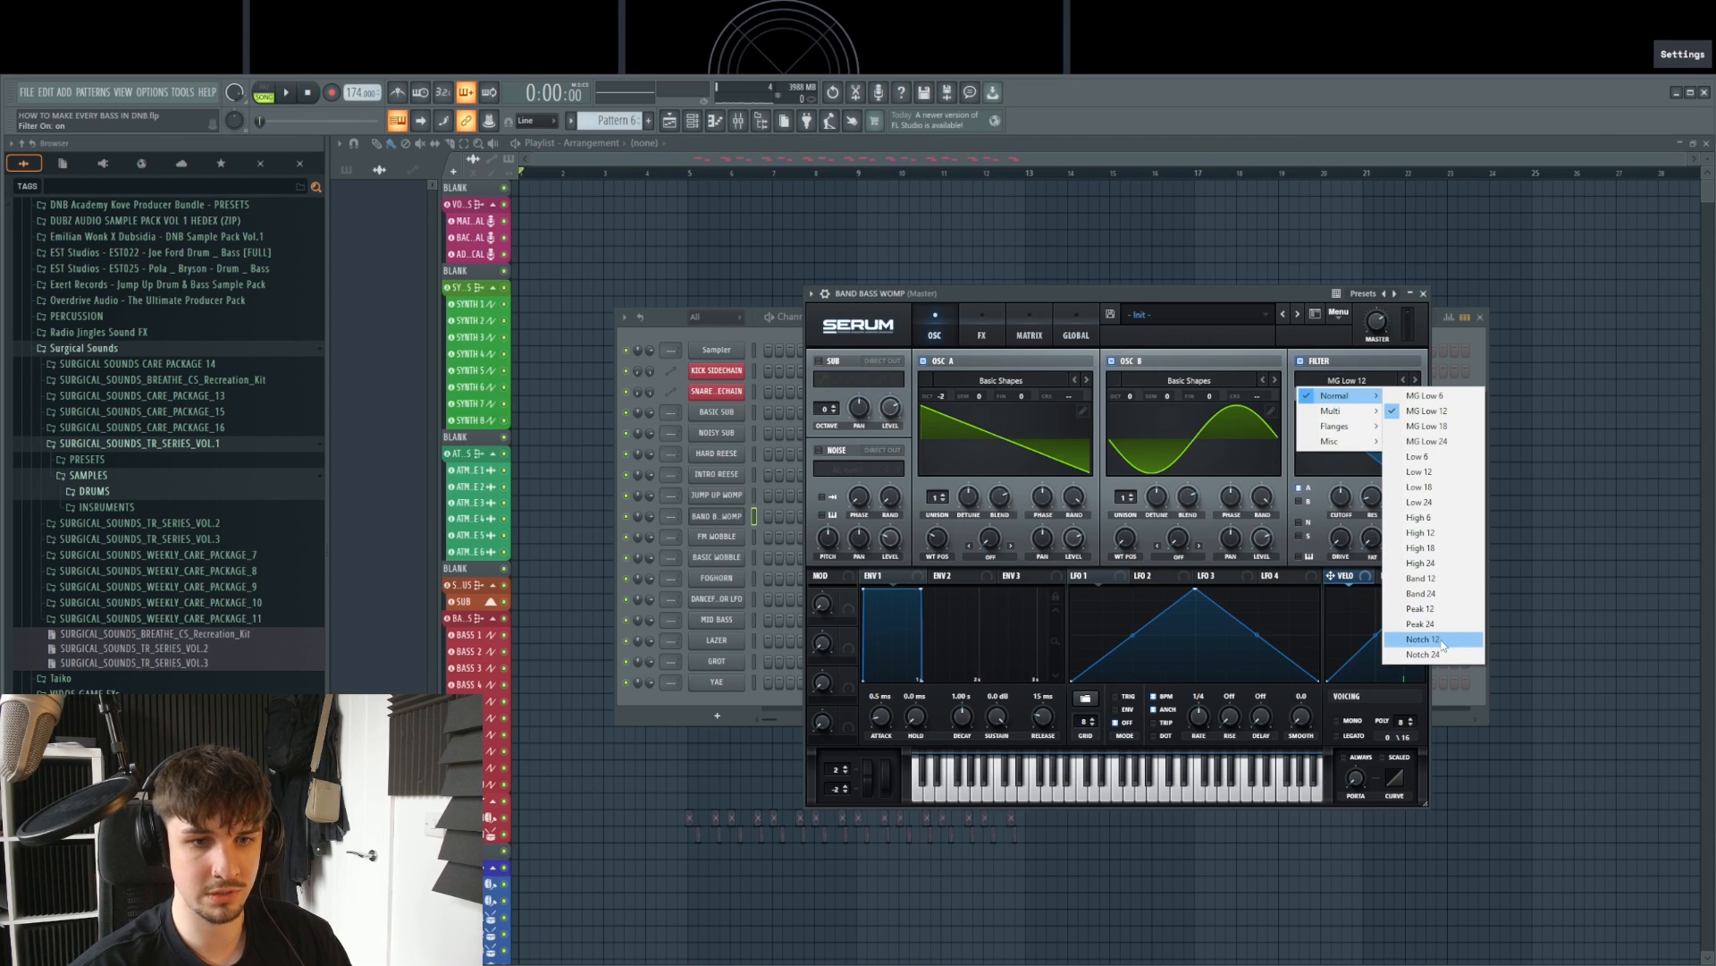
click(1440, 581)
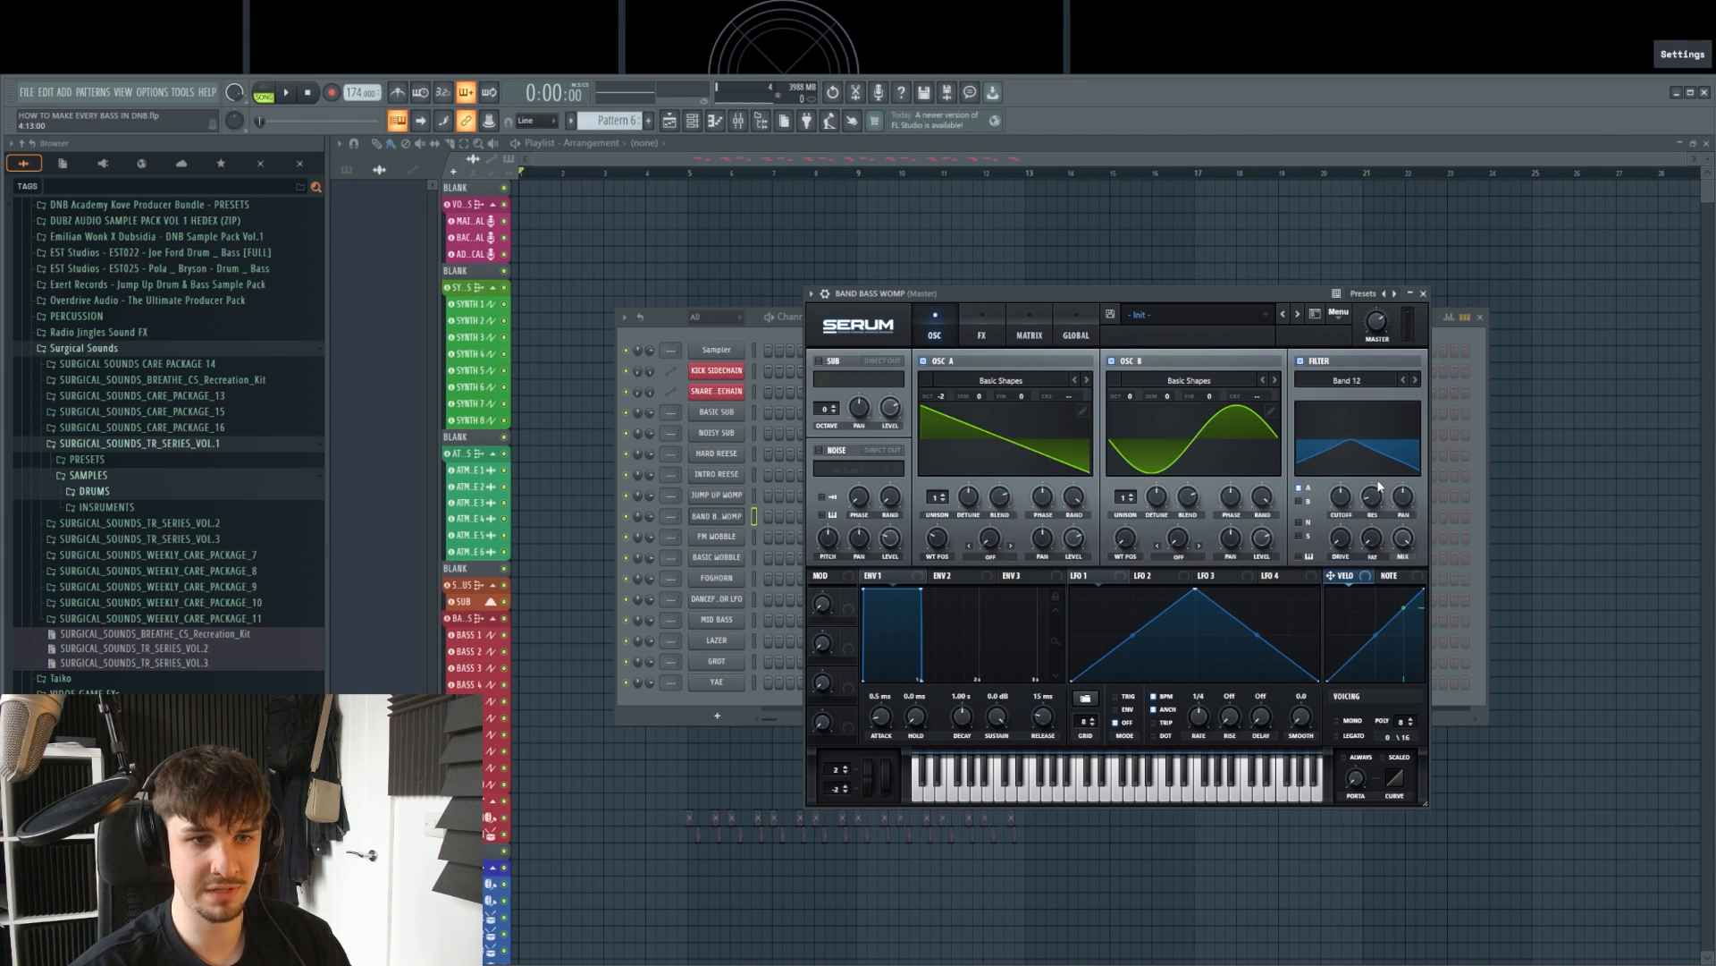
mouse_move(1345, 489)
mouse_down()
mouse_move(1339, 522)
mouse_move(1342, 498)
mouse_up()
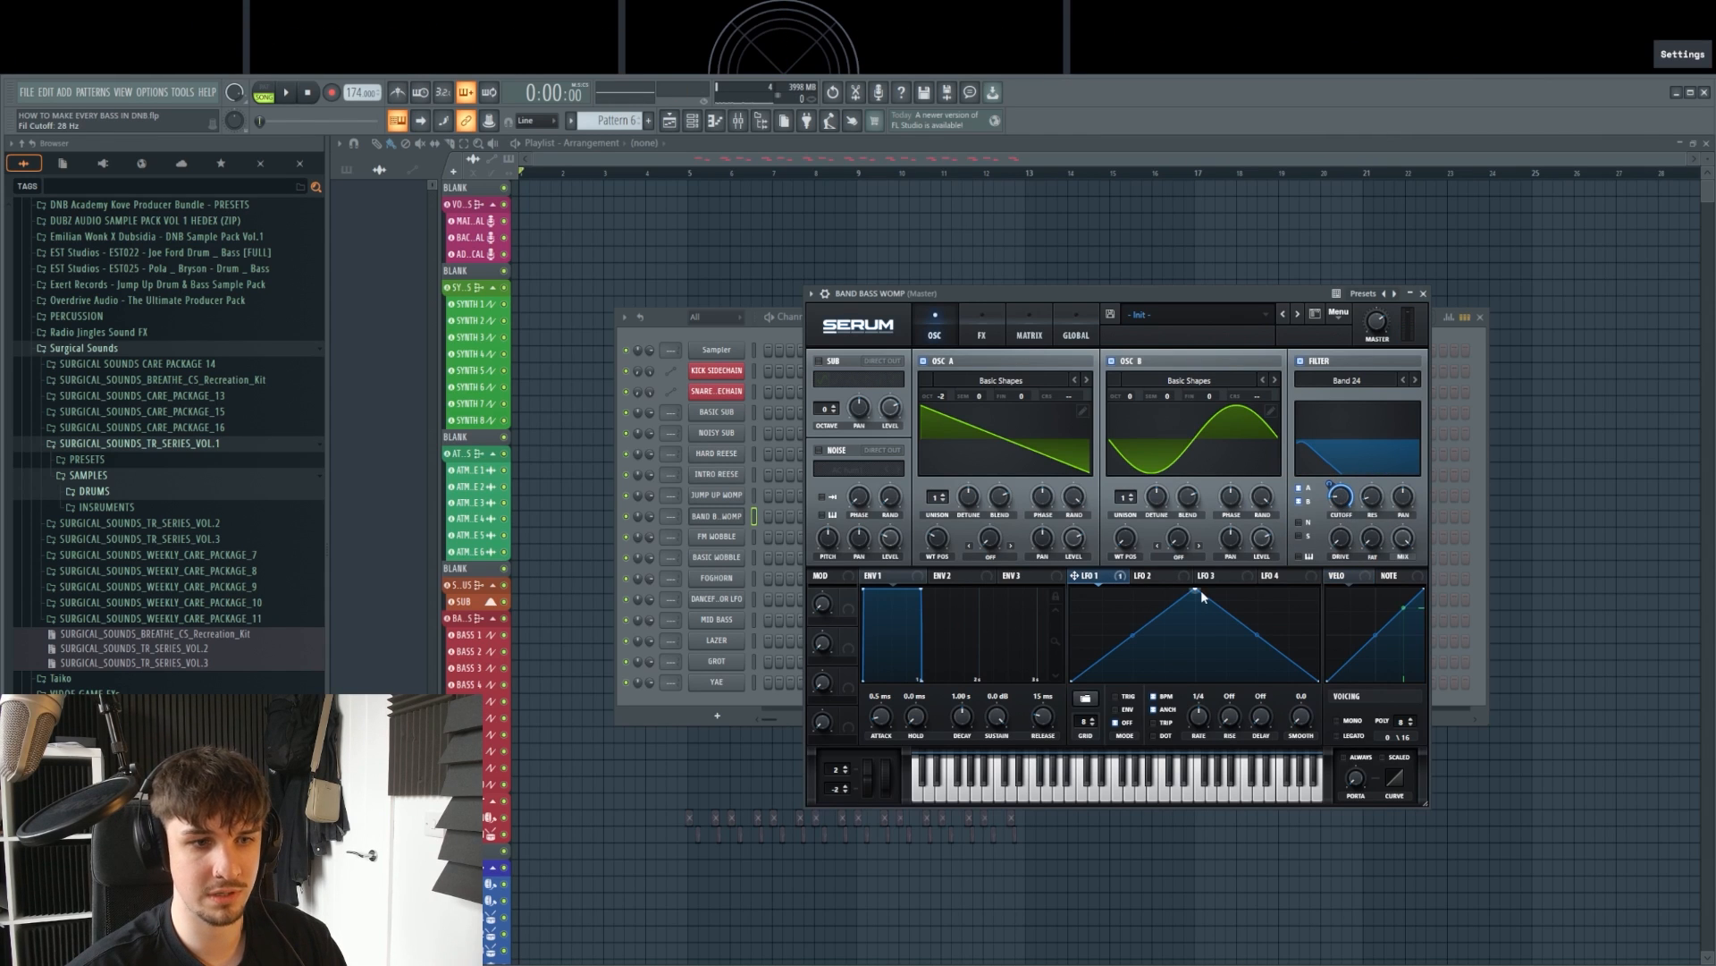
Step: Shape LFO 1 into a steep rise and rounded fall, and adjust its depth on the filter cutoff while playing notes
drag(1164, 590, 1133, 590)
drag(1244, 636, 1230, 616)
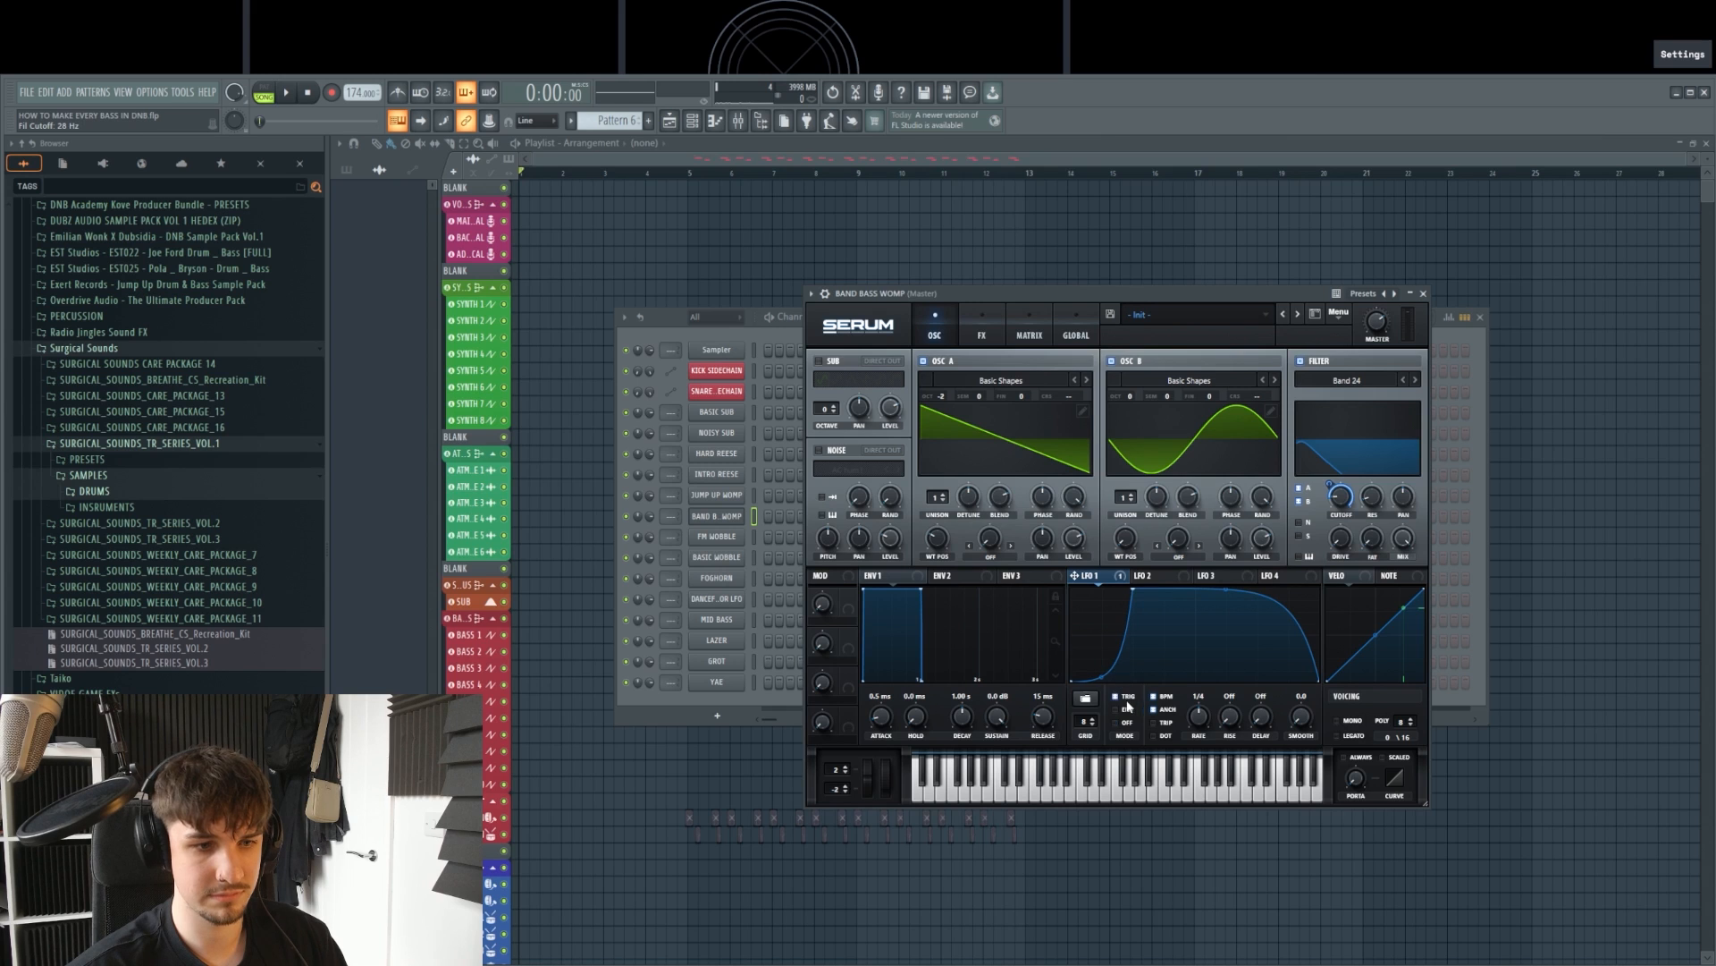
mouse_move(1341, 499)
mouse_down()
mouse_move(1332, 488)
mouse_move(1344, 497)
mouse_up()
key(v)
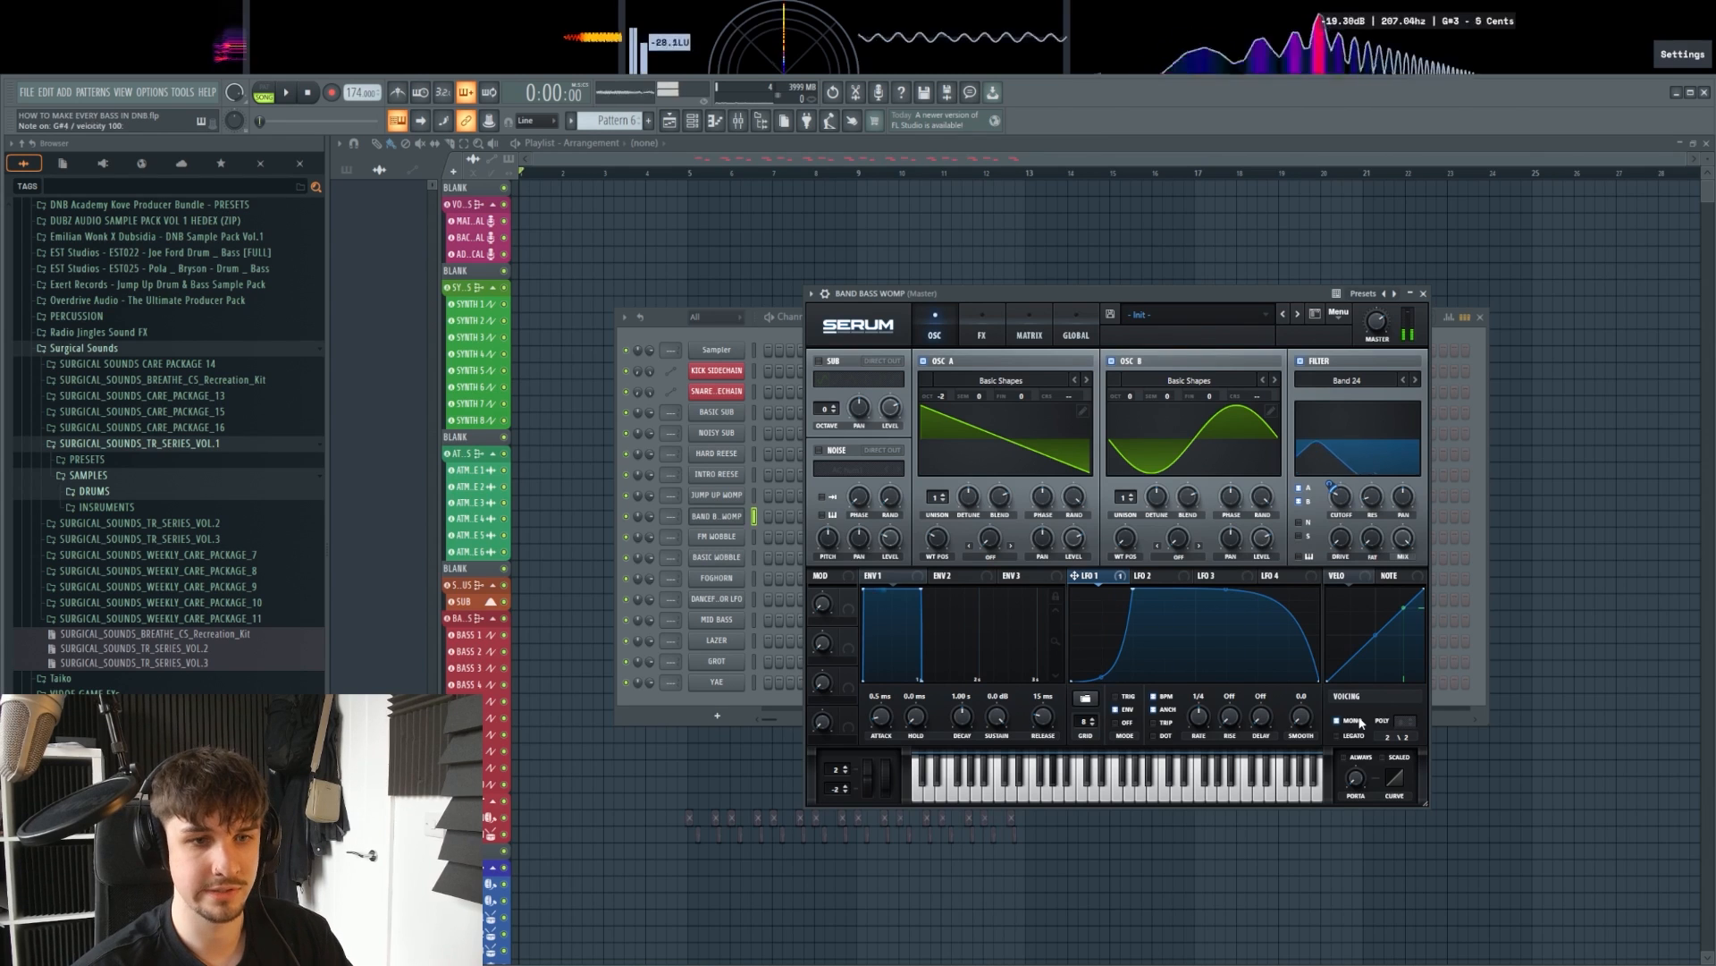
drag(1330, 485, 1333, 474)
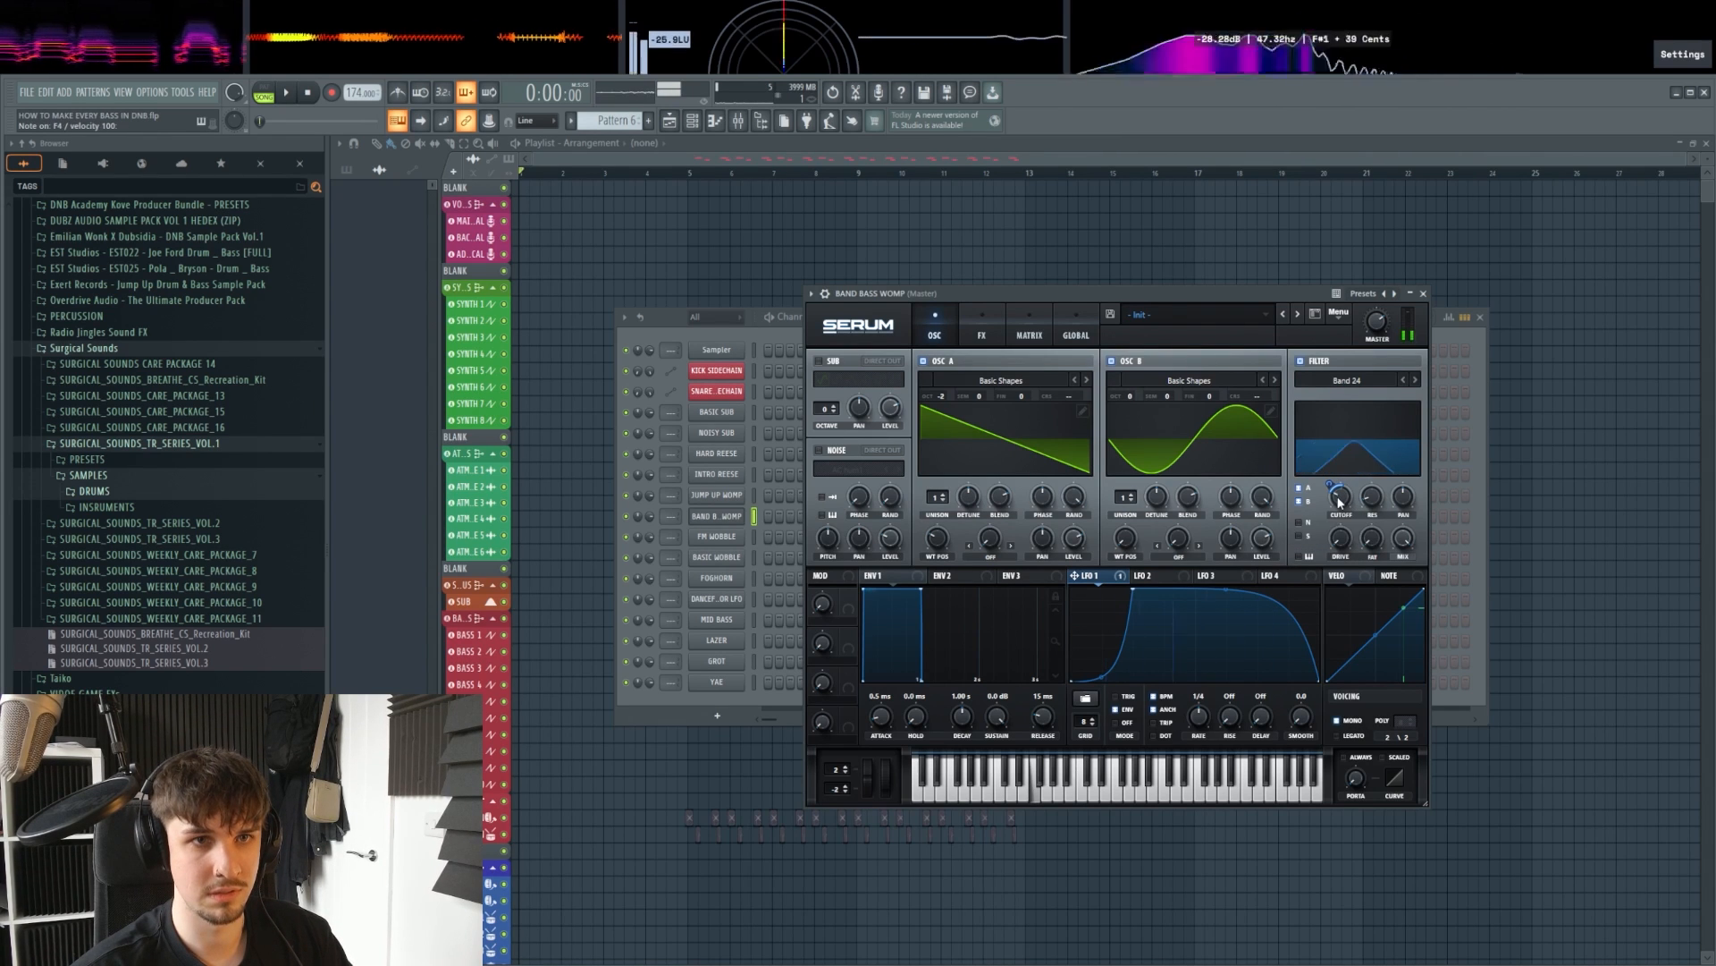
key(b)
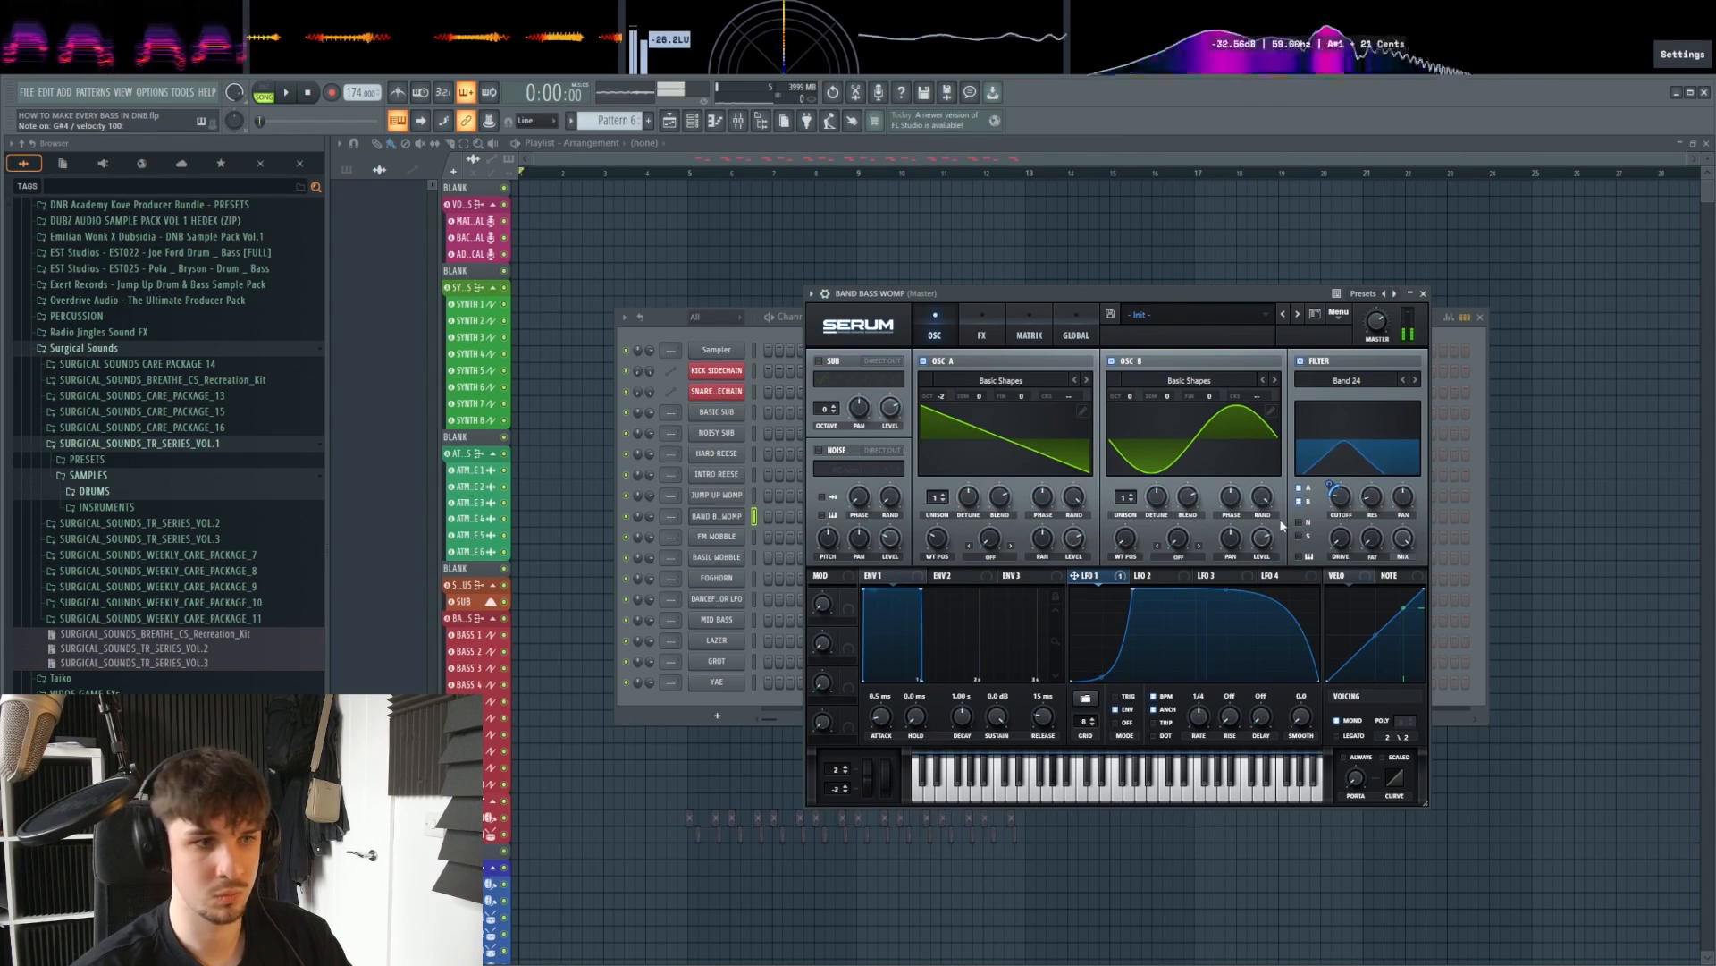
Step: Add a distortion effect to the band-pass womp
click(981, 332)
click(858, 384)
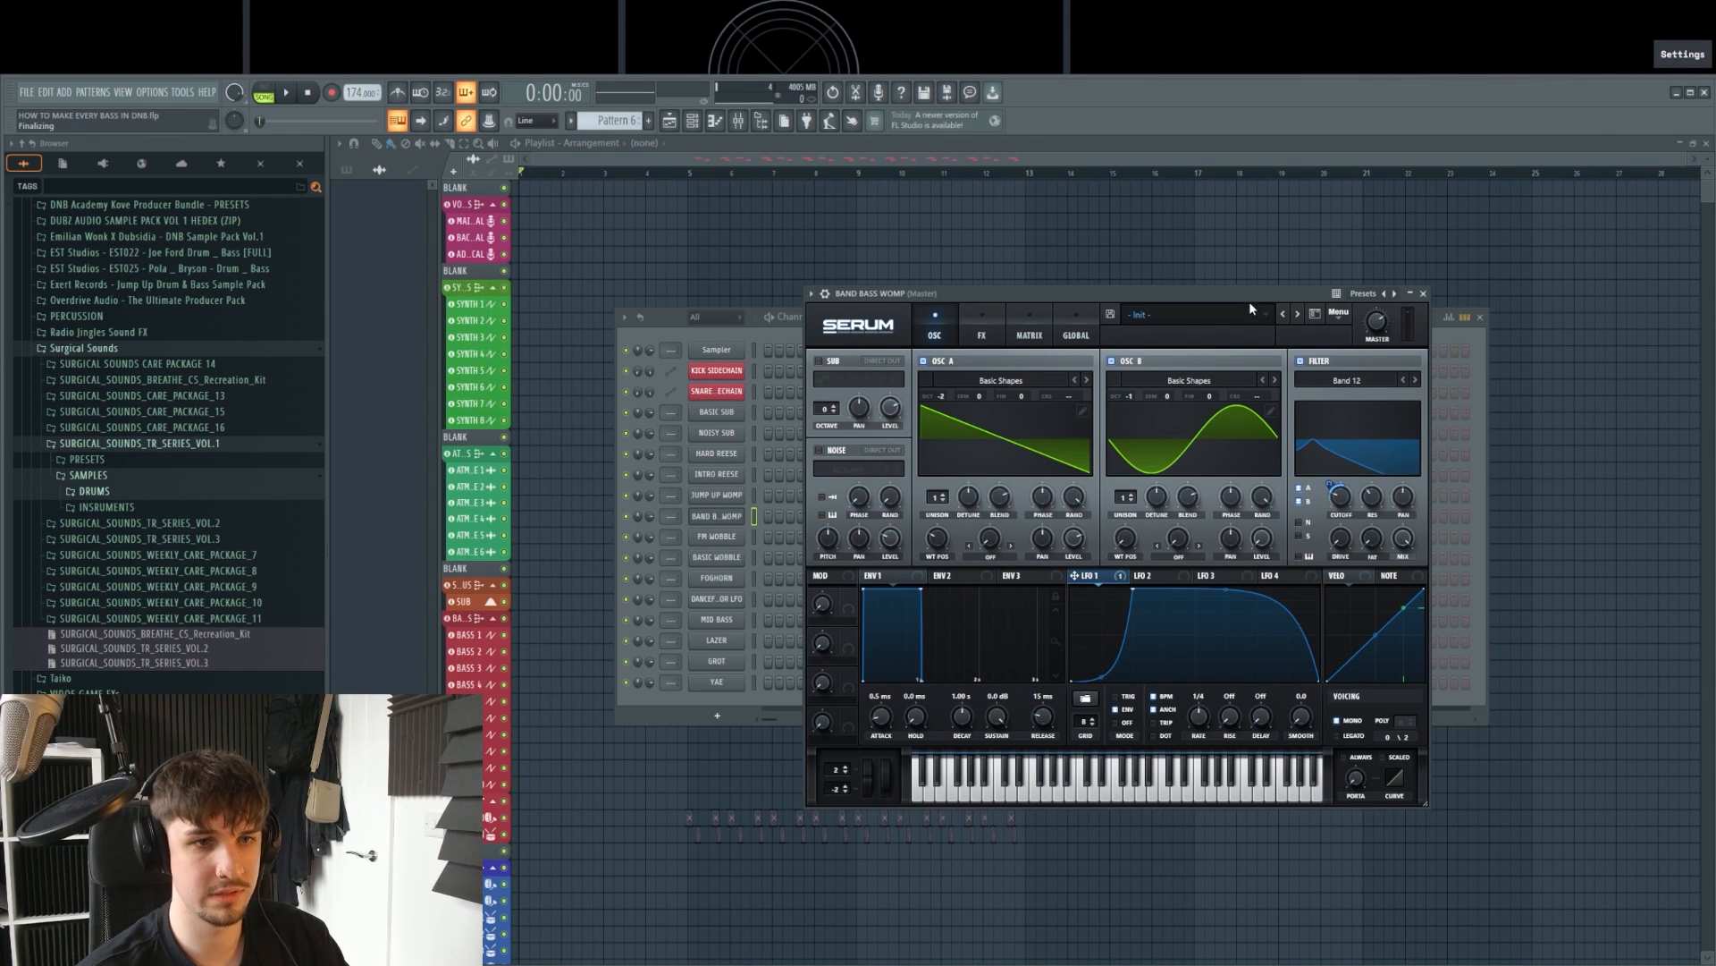
Step: Set oscillator A's warp mode to FM (From B) and fine-tune LFO 1's depth on the filter cutoff
drag(1248, 302, 1253, 297)
click(995, 551)
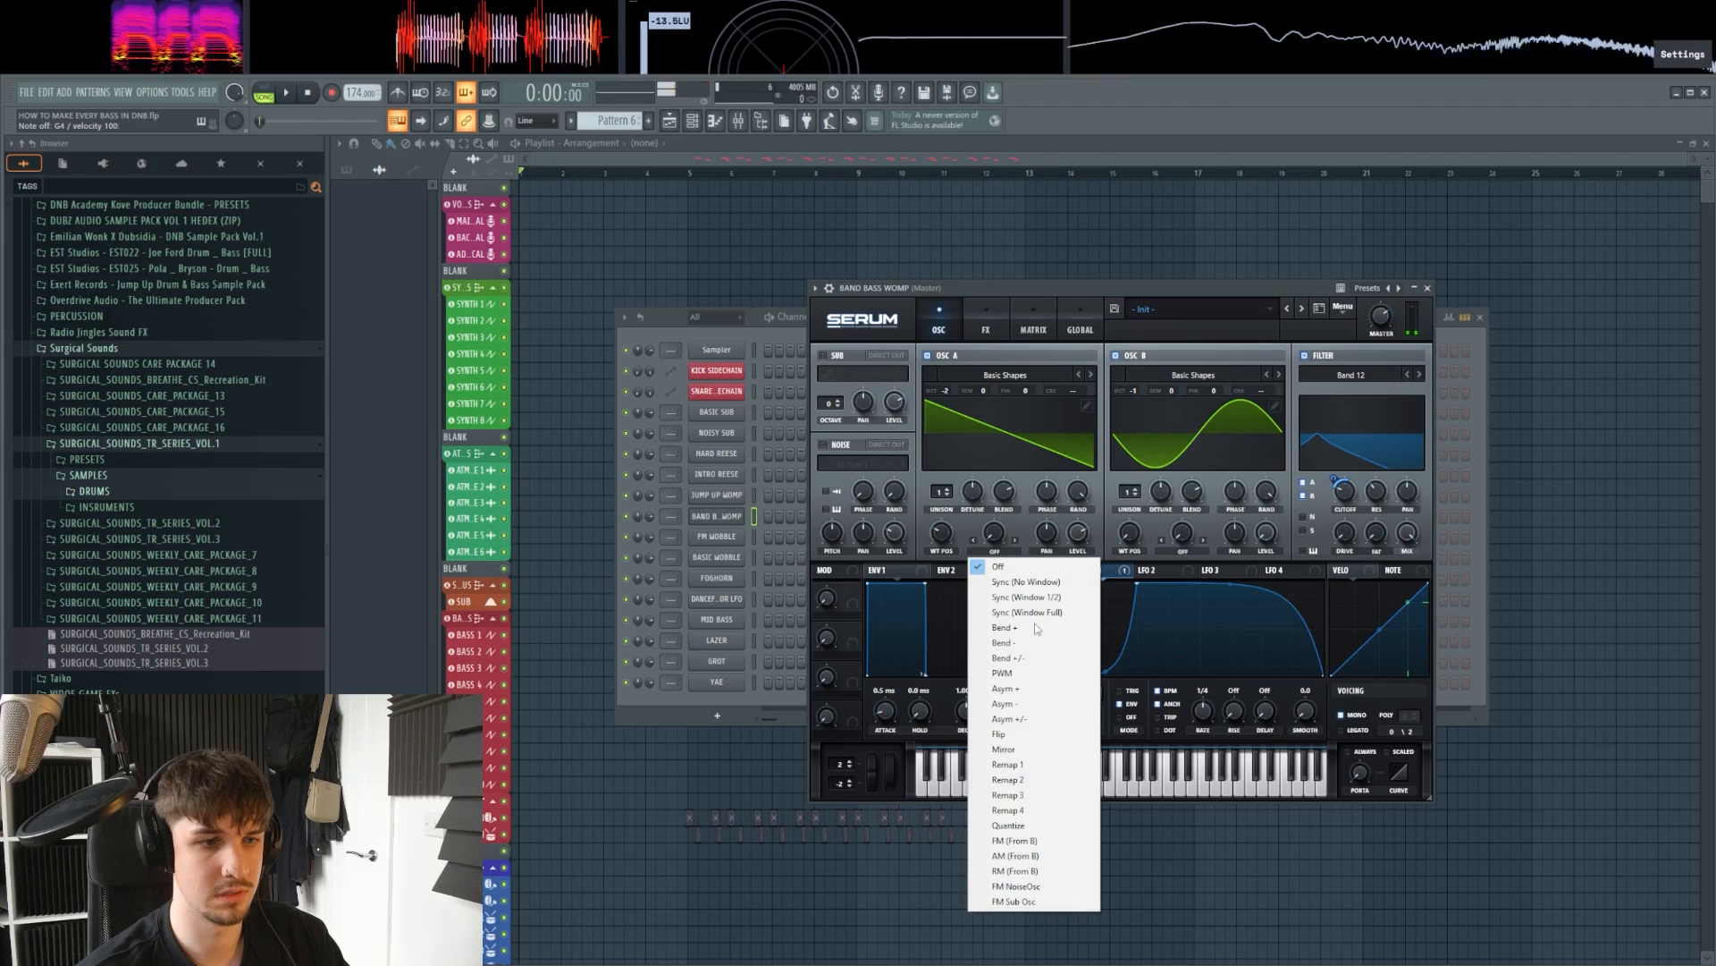
click(1020, 841)
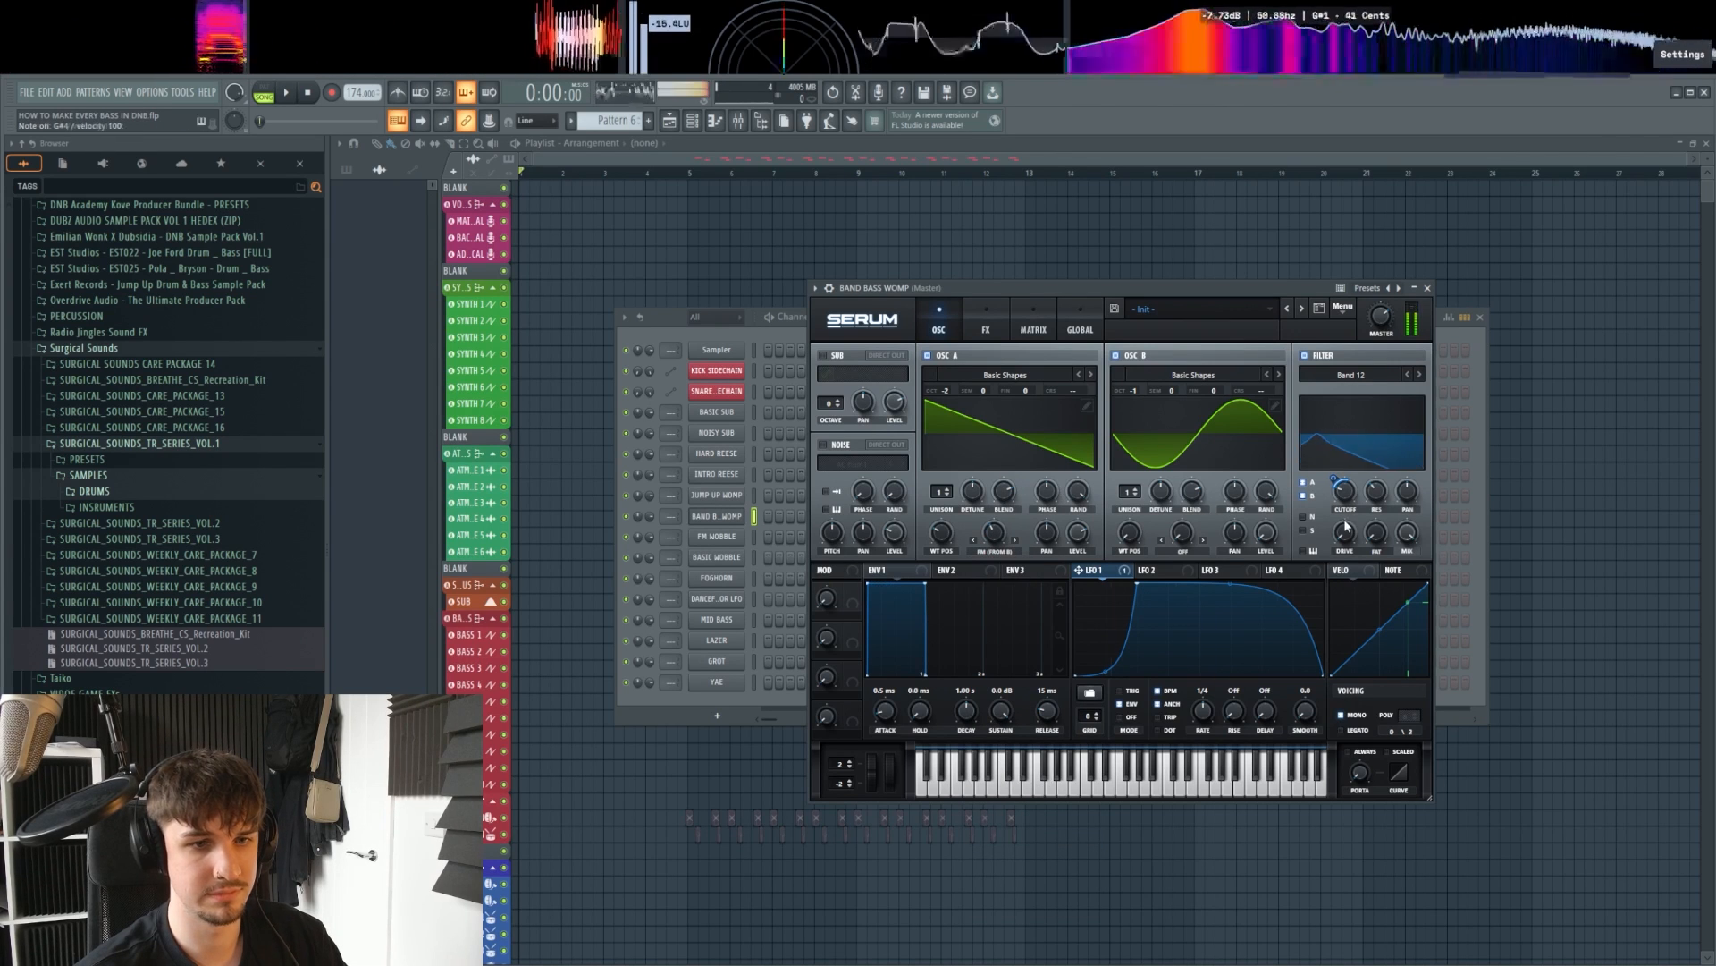
drag(1336, 482, 1338, 479)
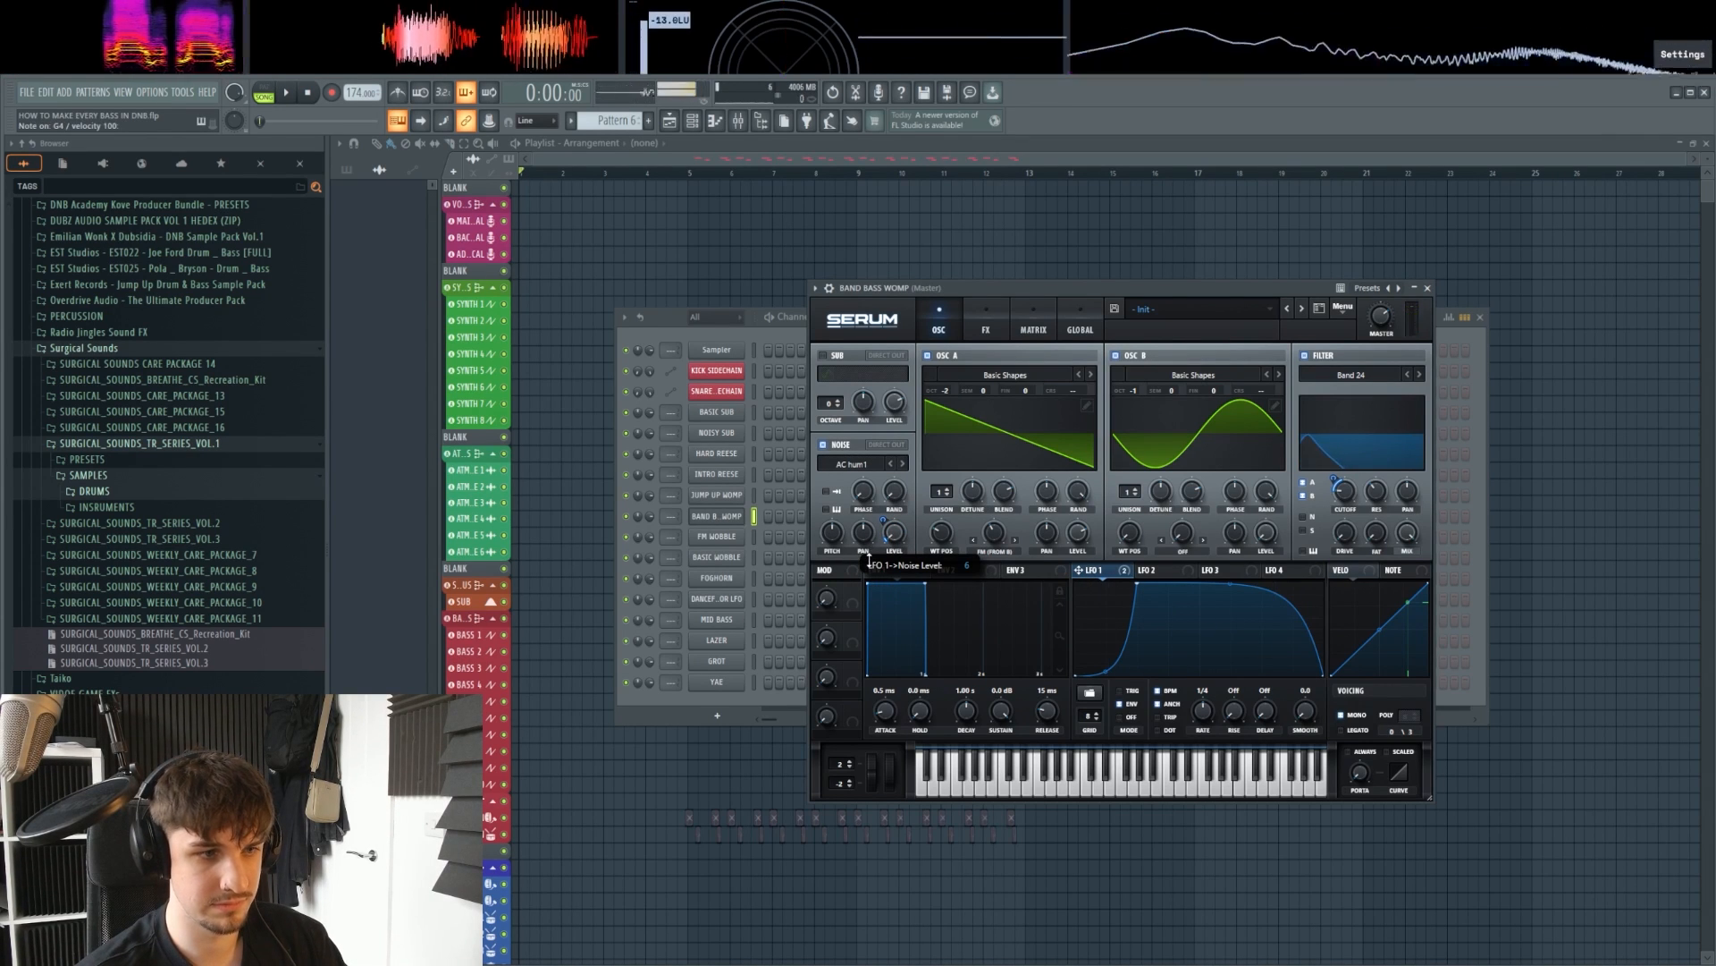
Step: Add a chorus effect to the band-pass womp
click(986, 321)
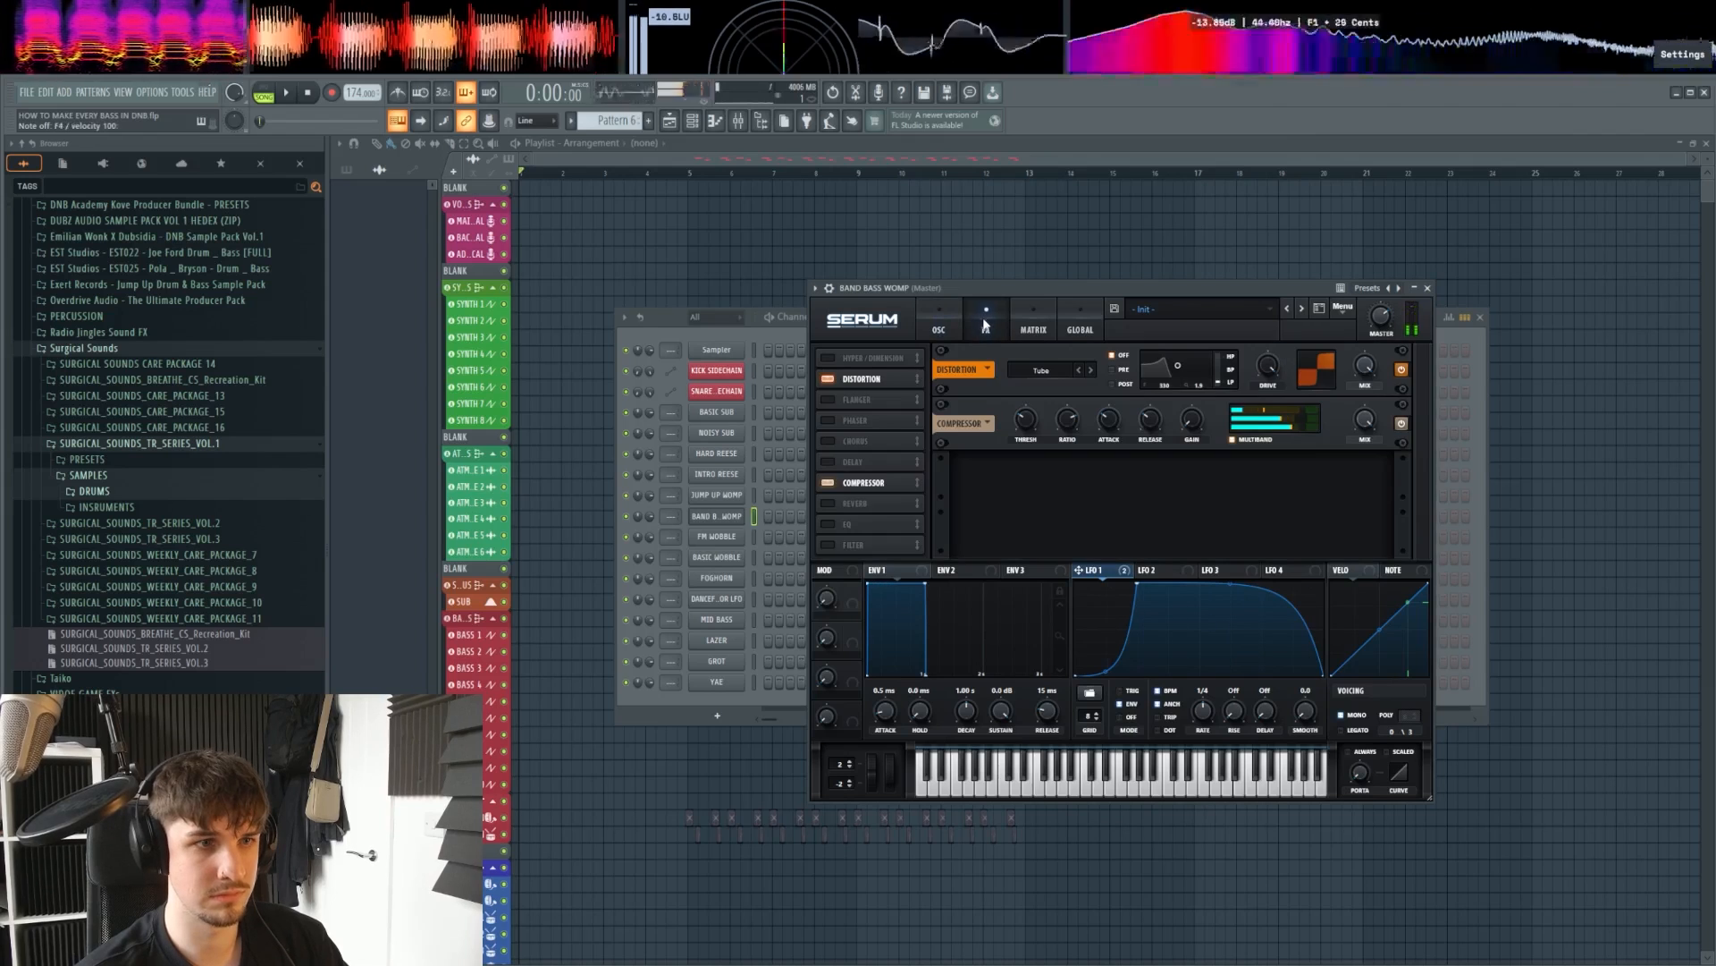
click(828, 440)
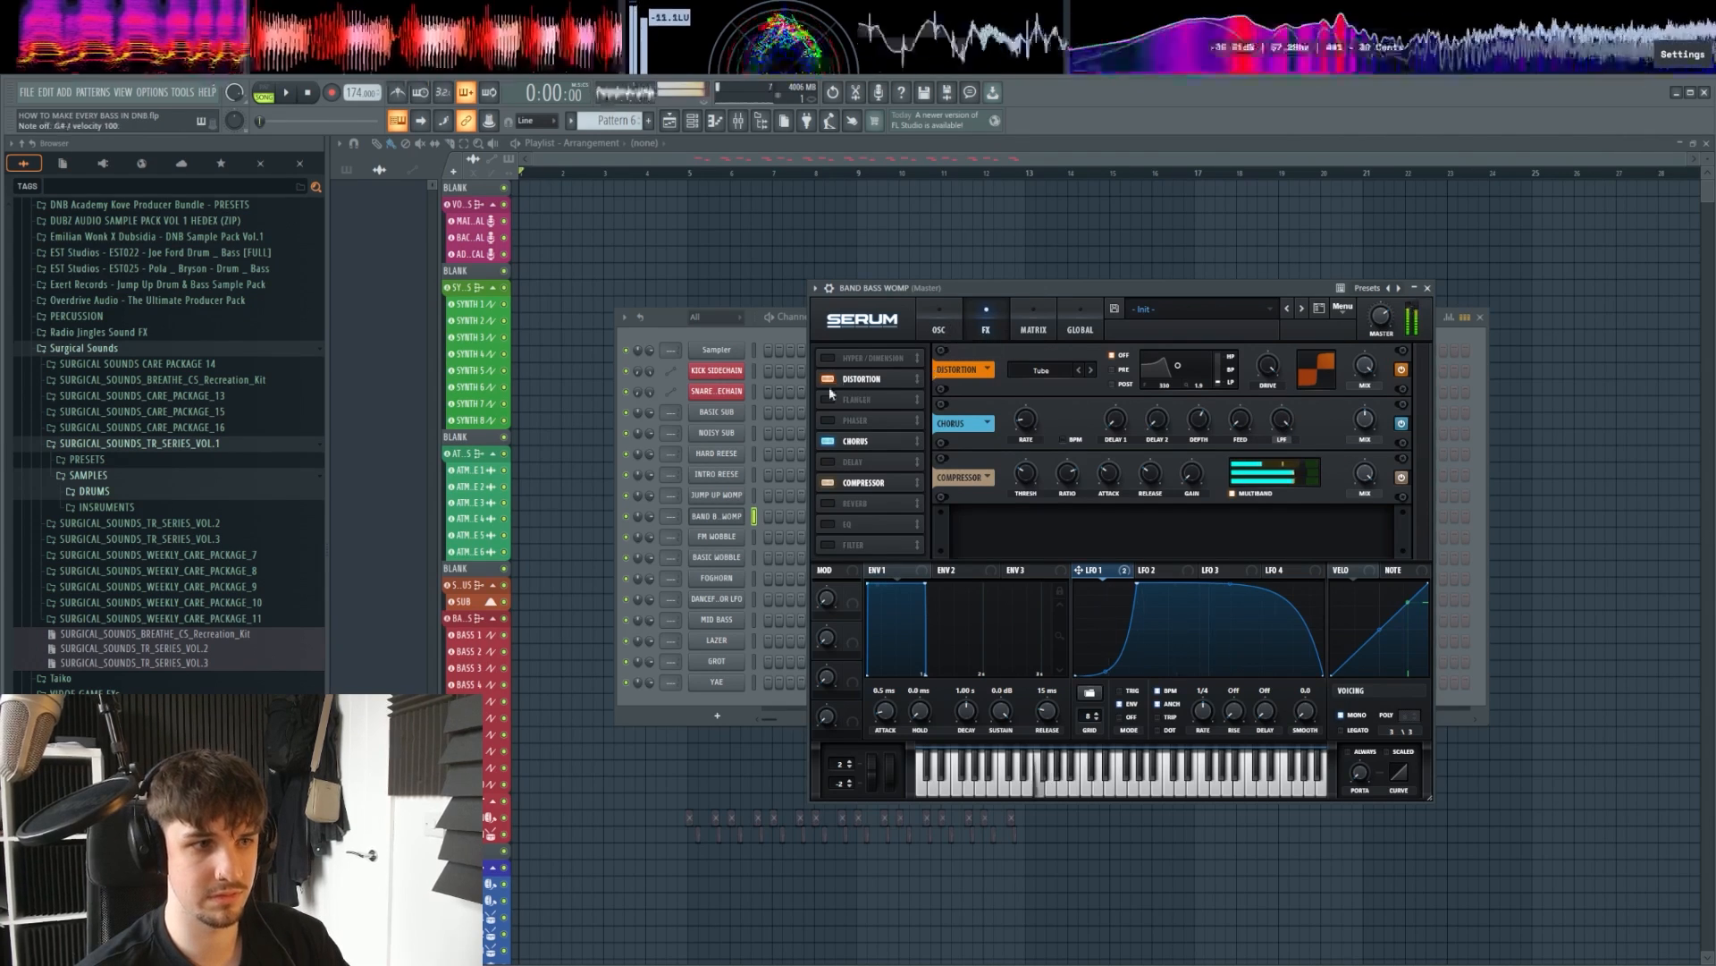
click(953, 320)
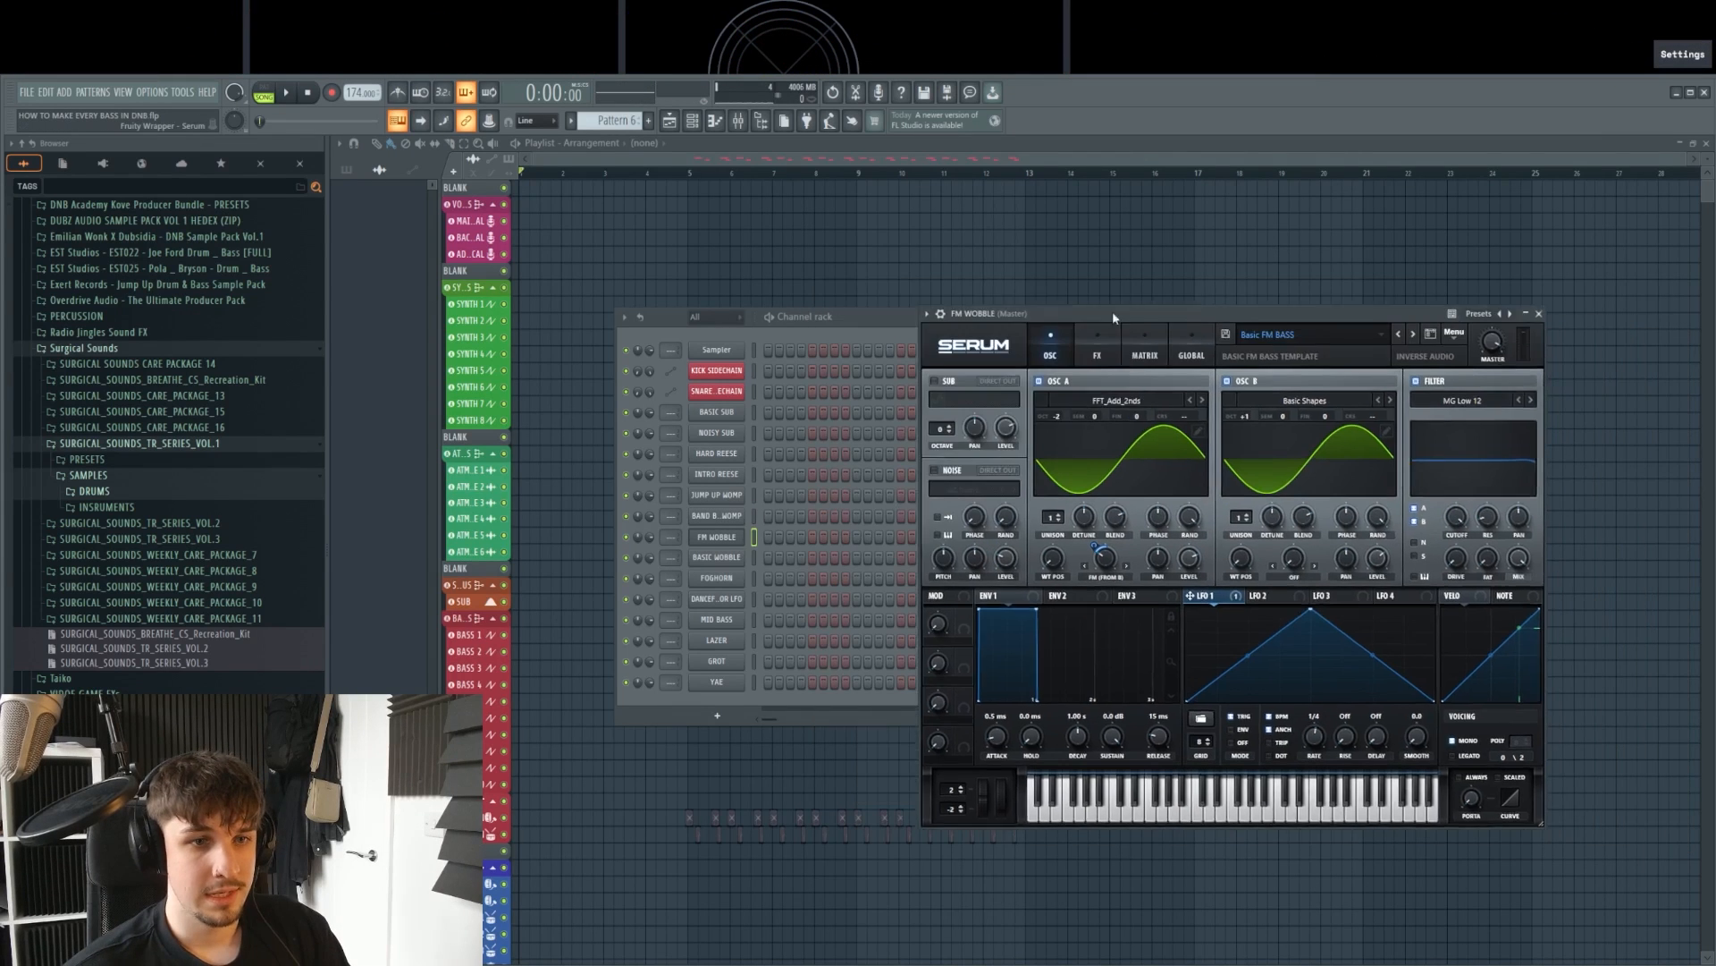
Step: Reposition the FM WOBBLE Serum window and reset its patch to the init preset
drag(1126, 308, 956, 286)
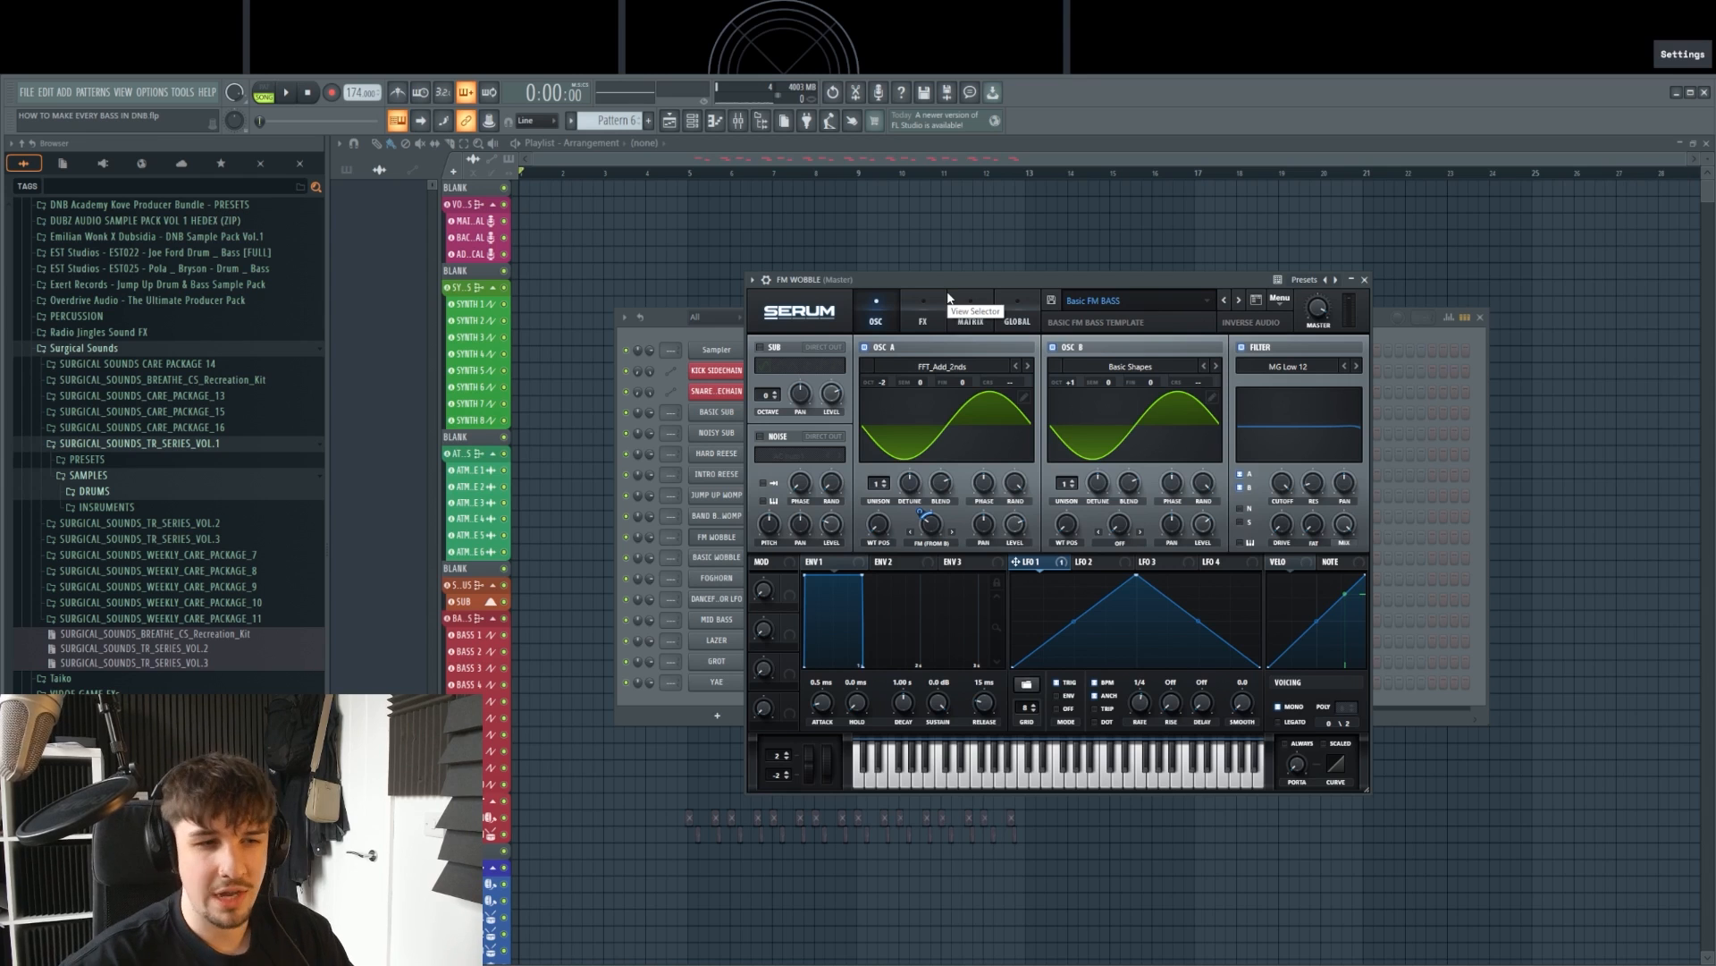
drag(967, 279, 1023, 267)
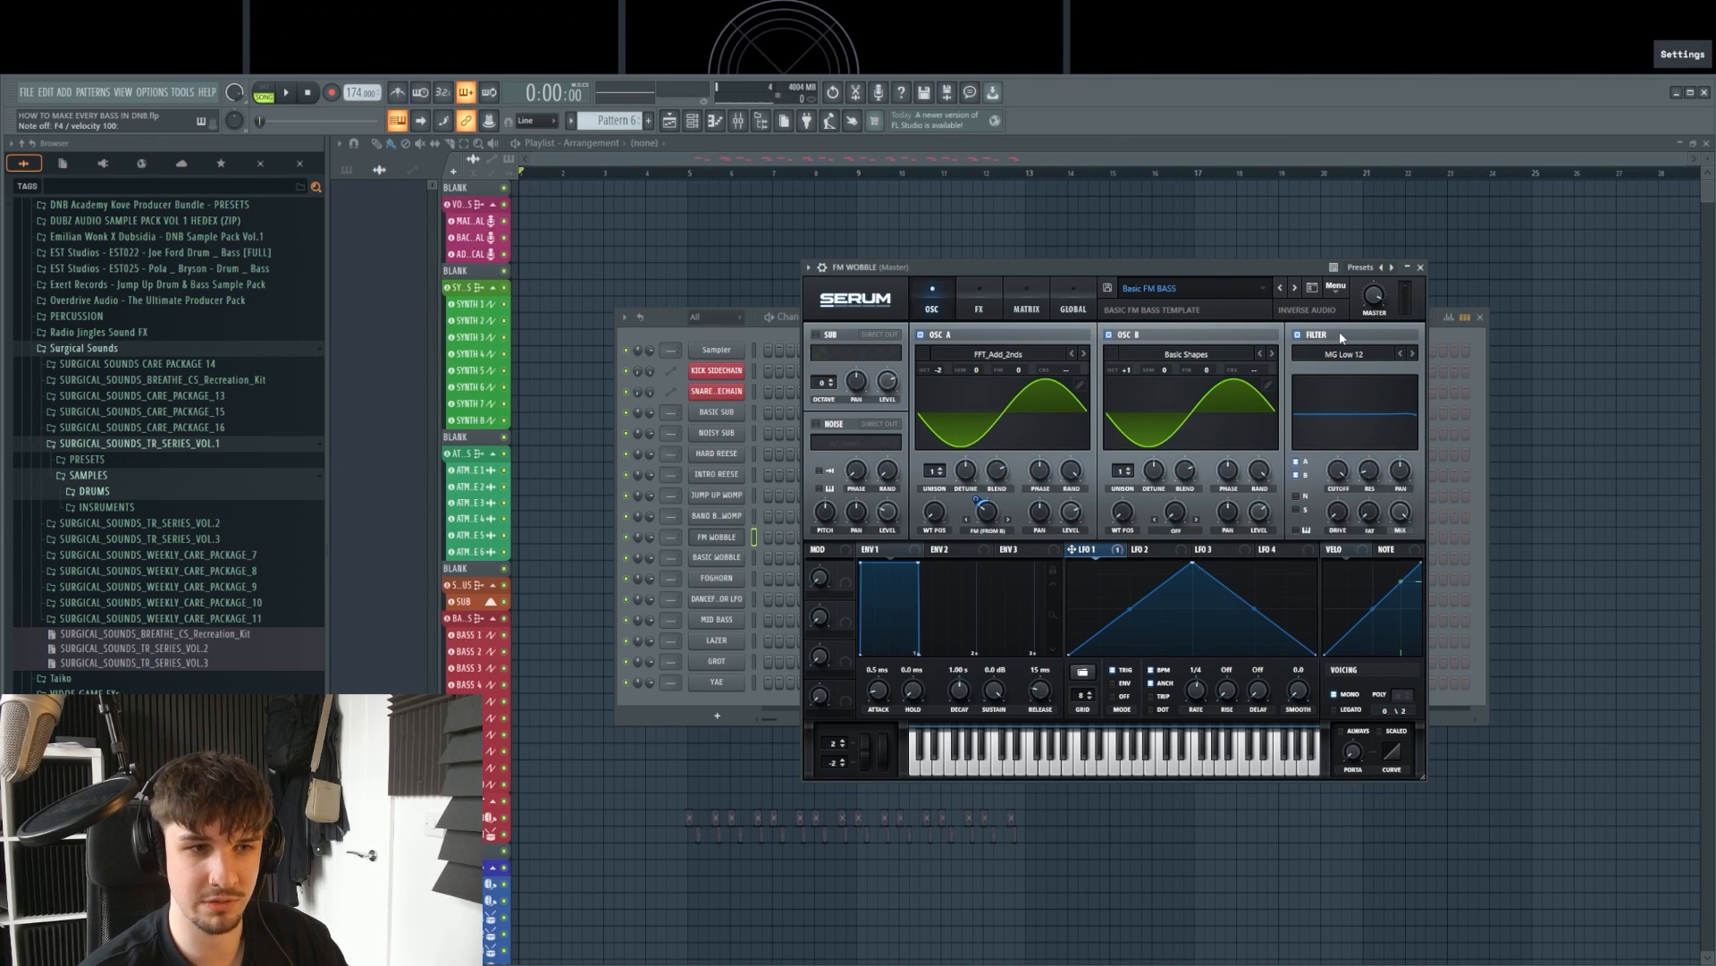
click(1337, 287)
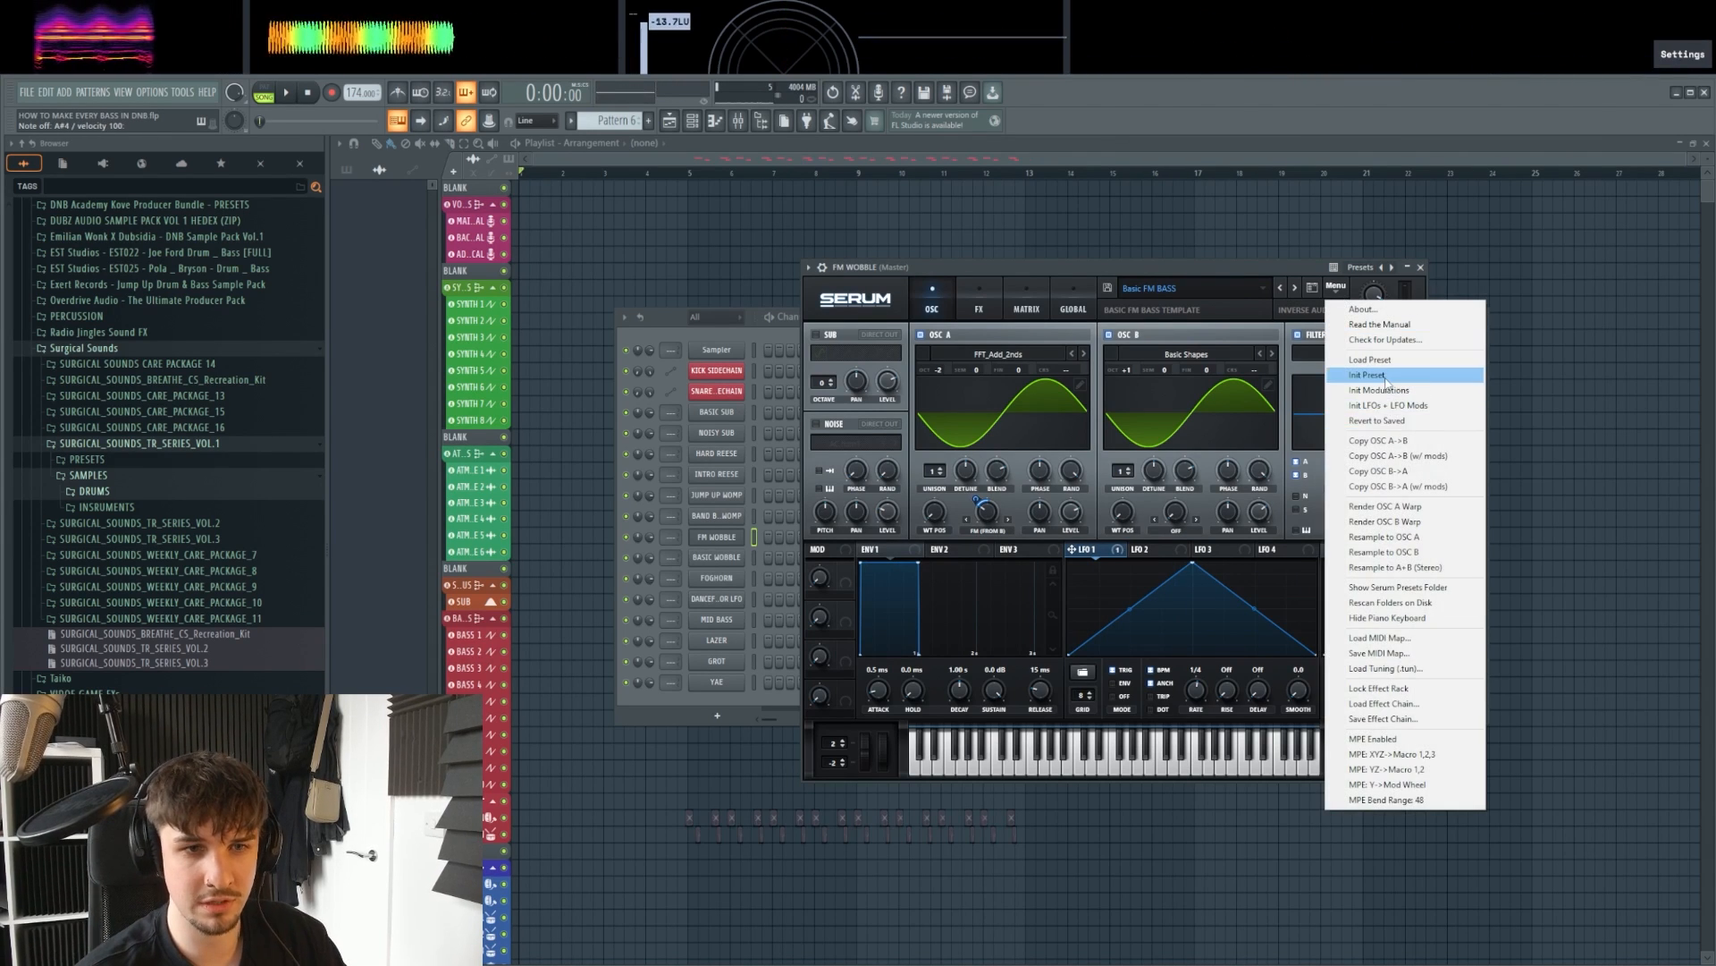
click(1383, 383)
Step: Set oscillator A to the Basic Shapes wavetable at octave -2, and enable oscillator B with Basic Shapes too
click(1084, 354)
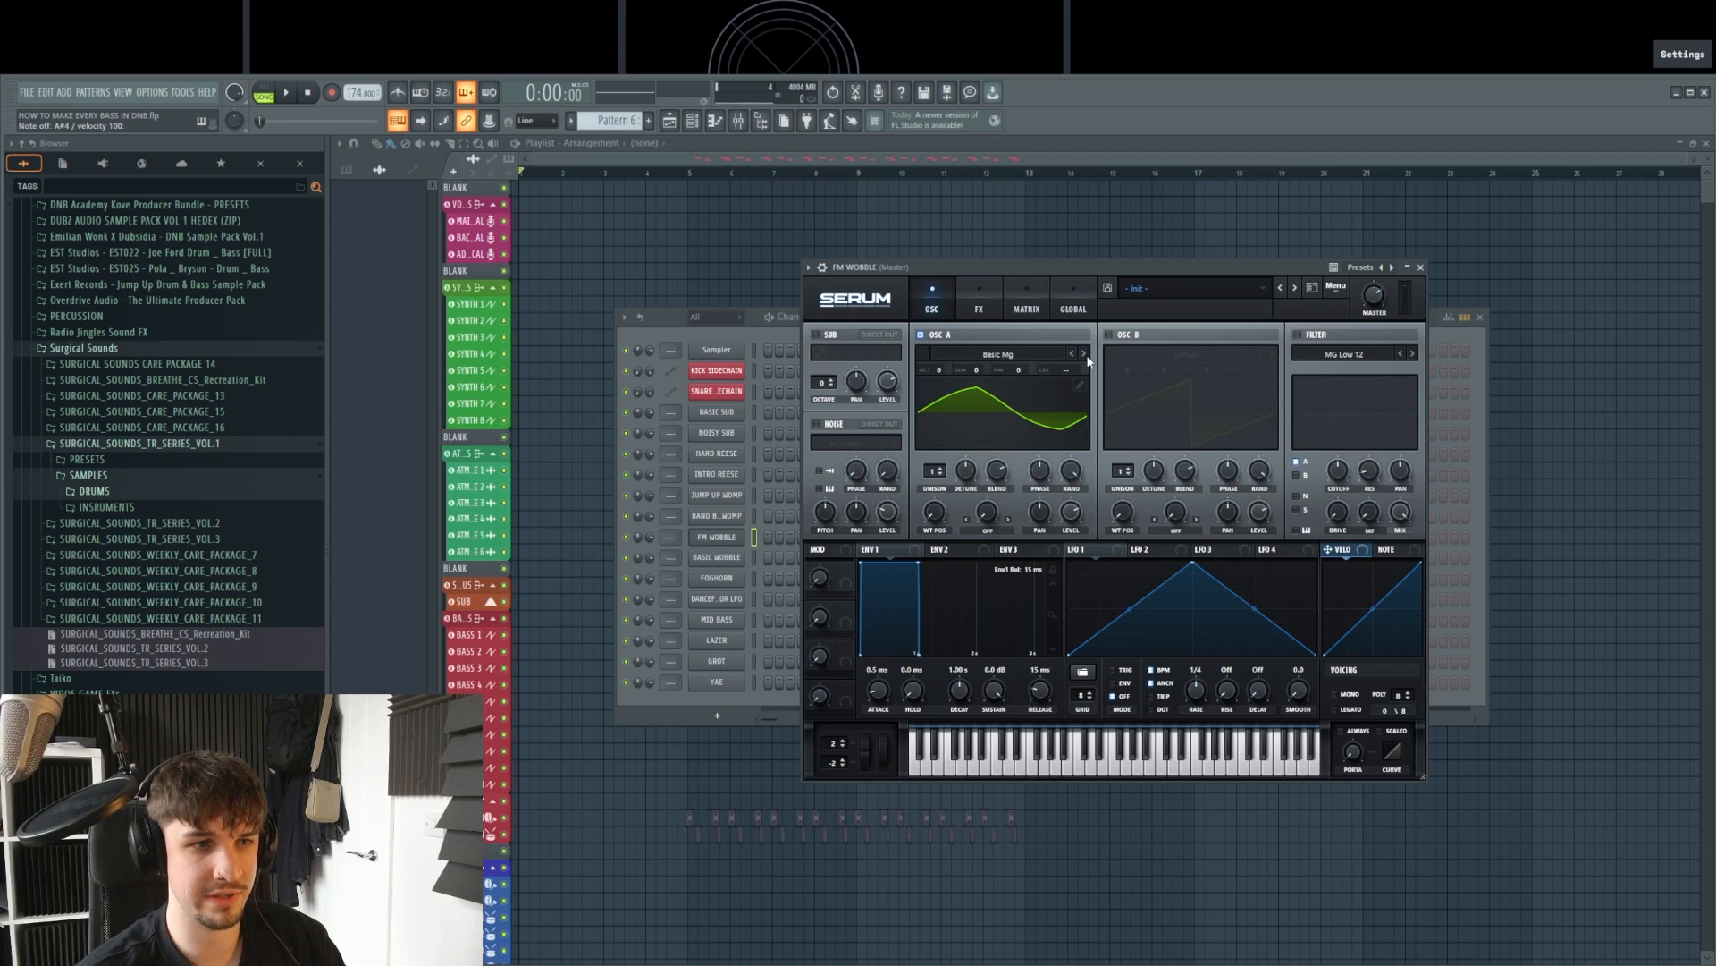
click(1084, 354)
click(1083, 354)
click(1108, 334)
click(1271, 353)
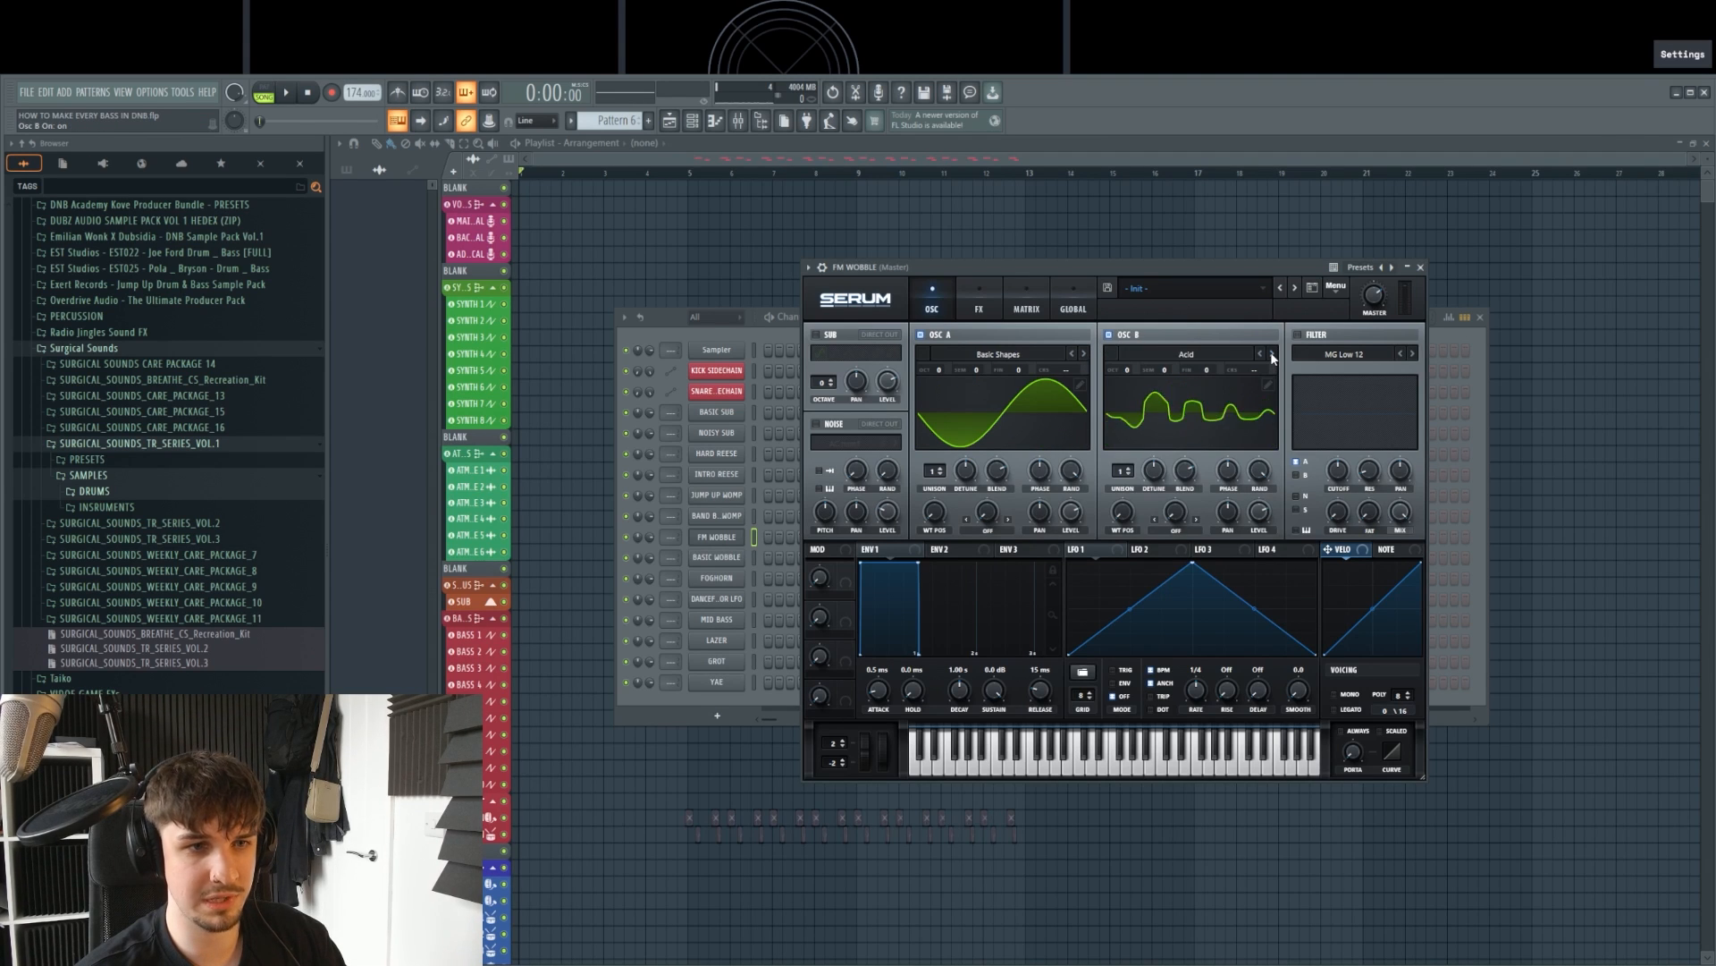
click(1271, 353)
click(1271, 353)
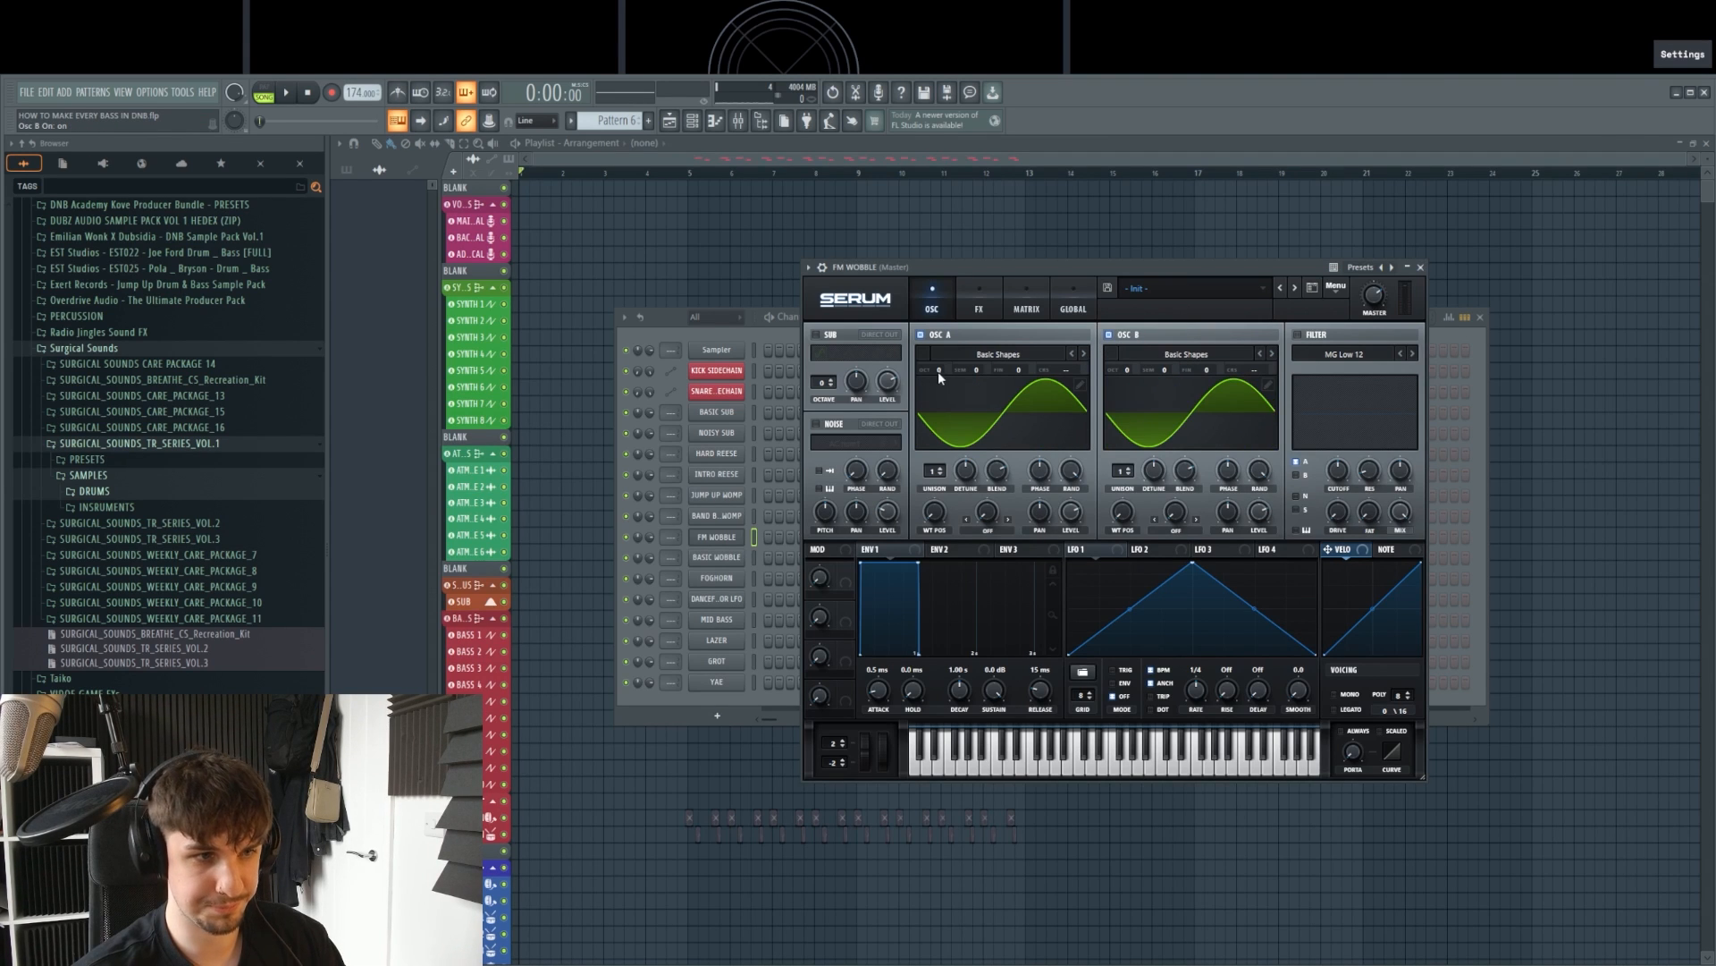
drag(937, 410, 939, 418)
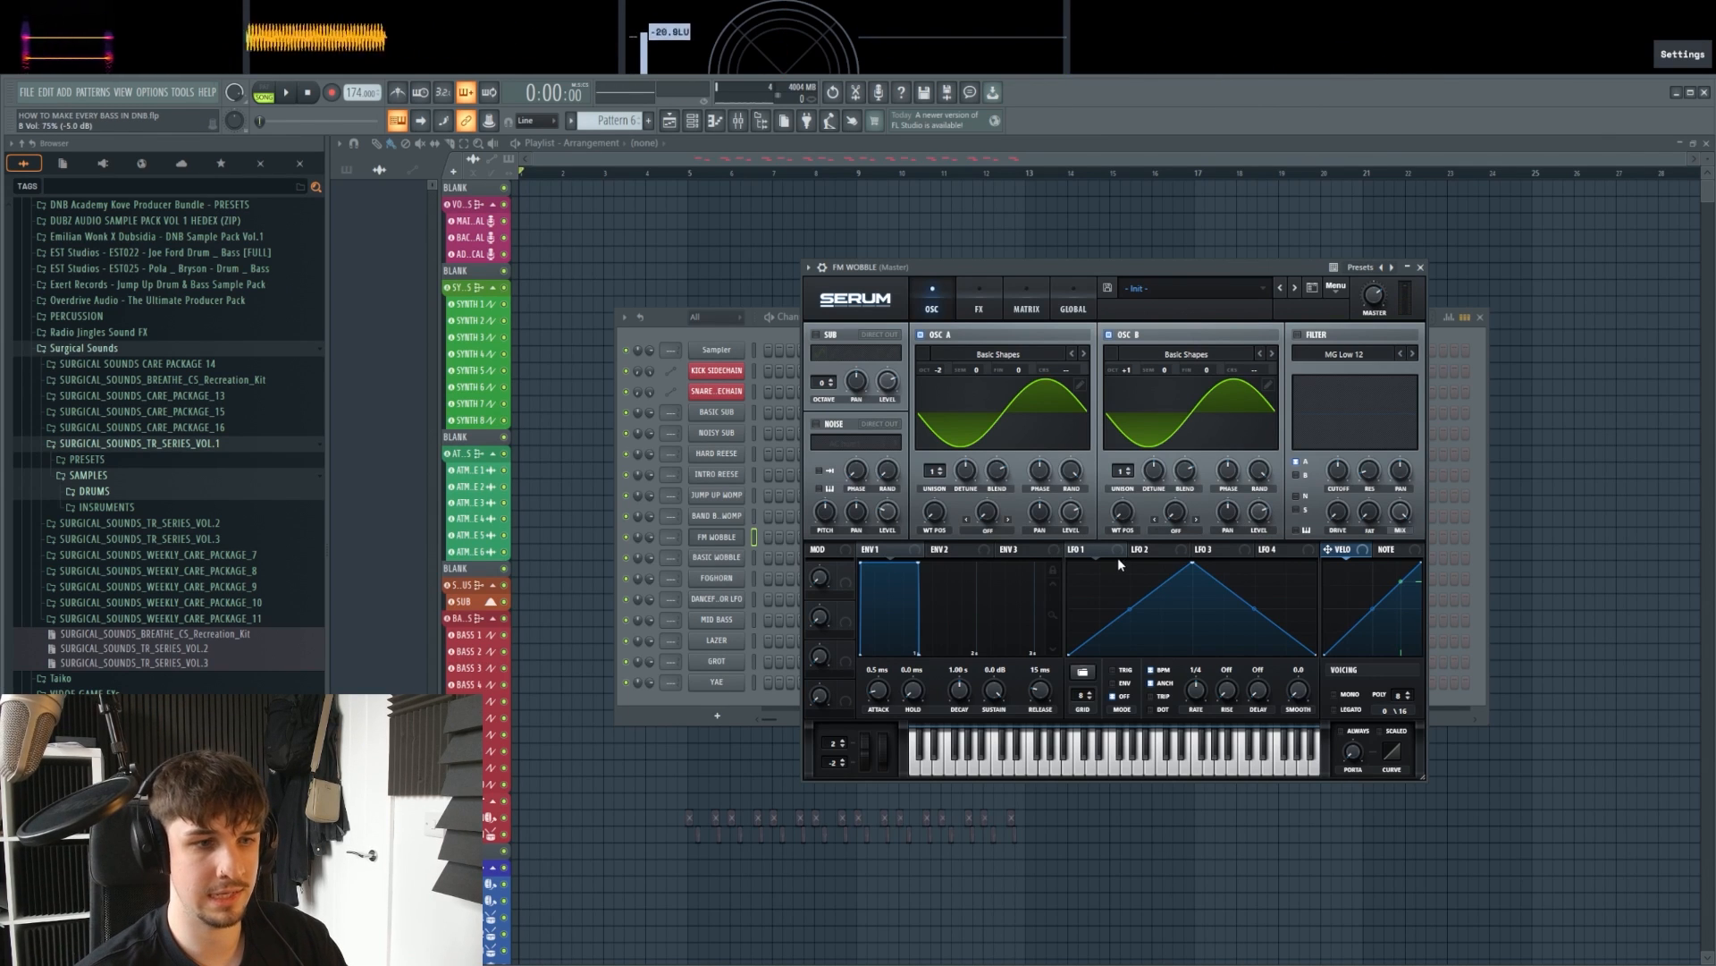
Step: Enable the MG Low 12 filter for both oscillators, with its cutoff lowered to 46 Hz and modulated by LFO 1
click(1298, 334)
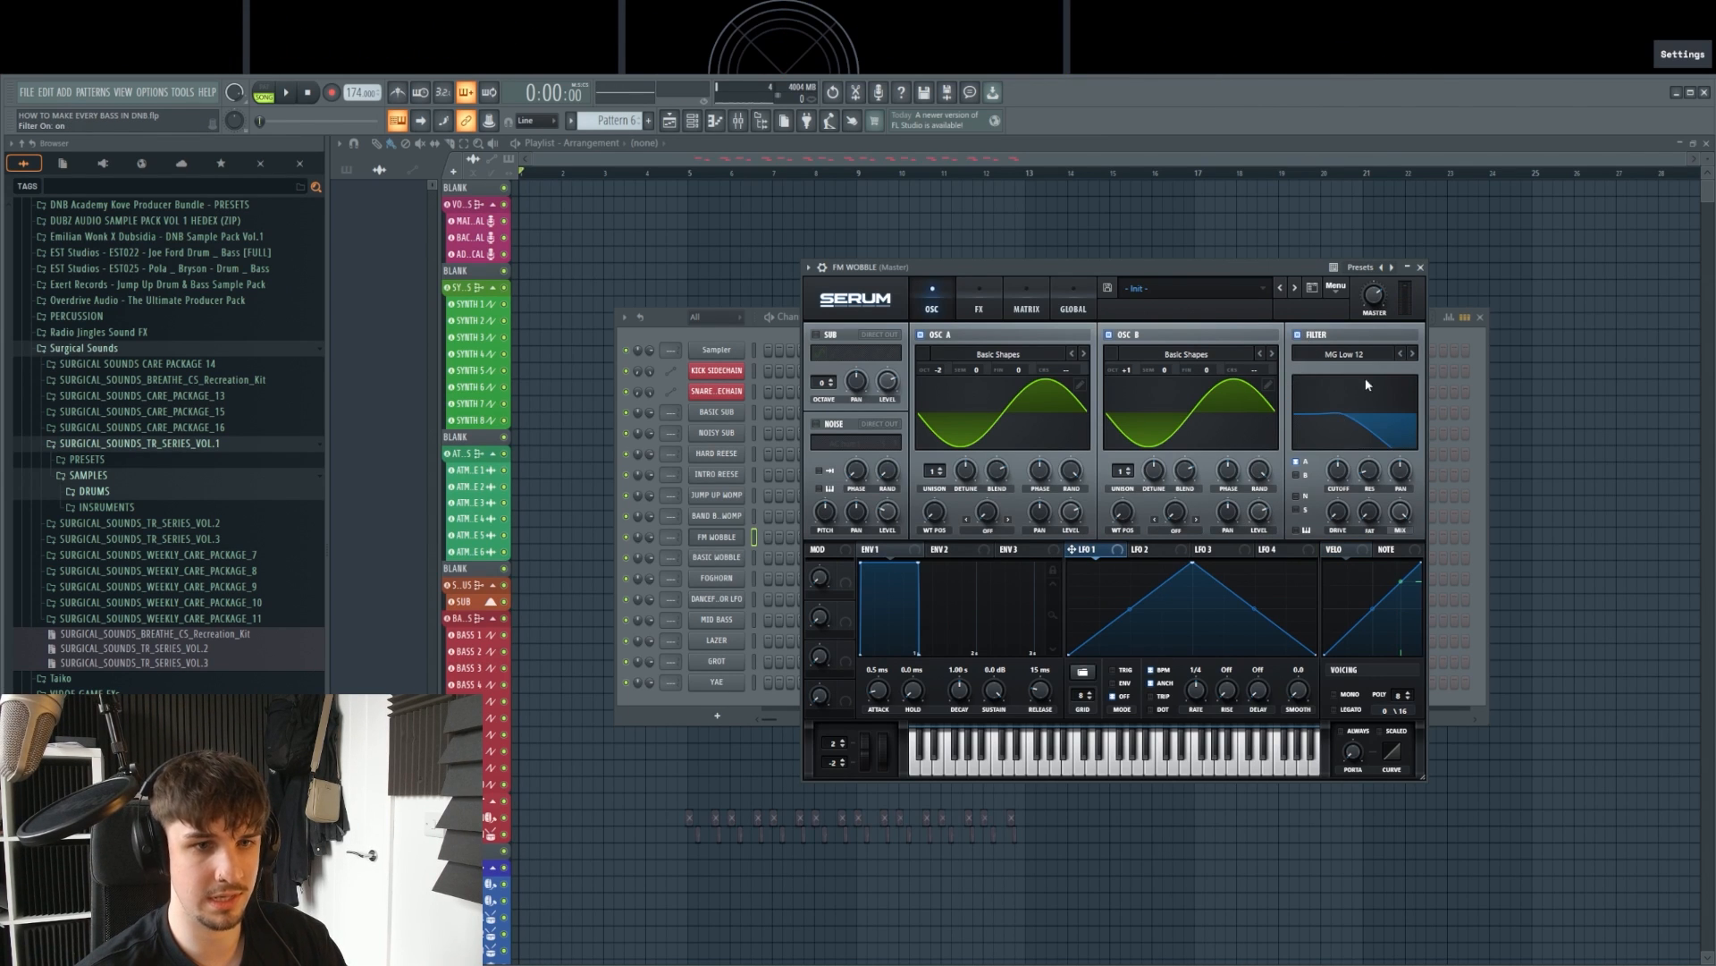
click(1297, 475)
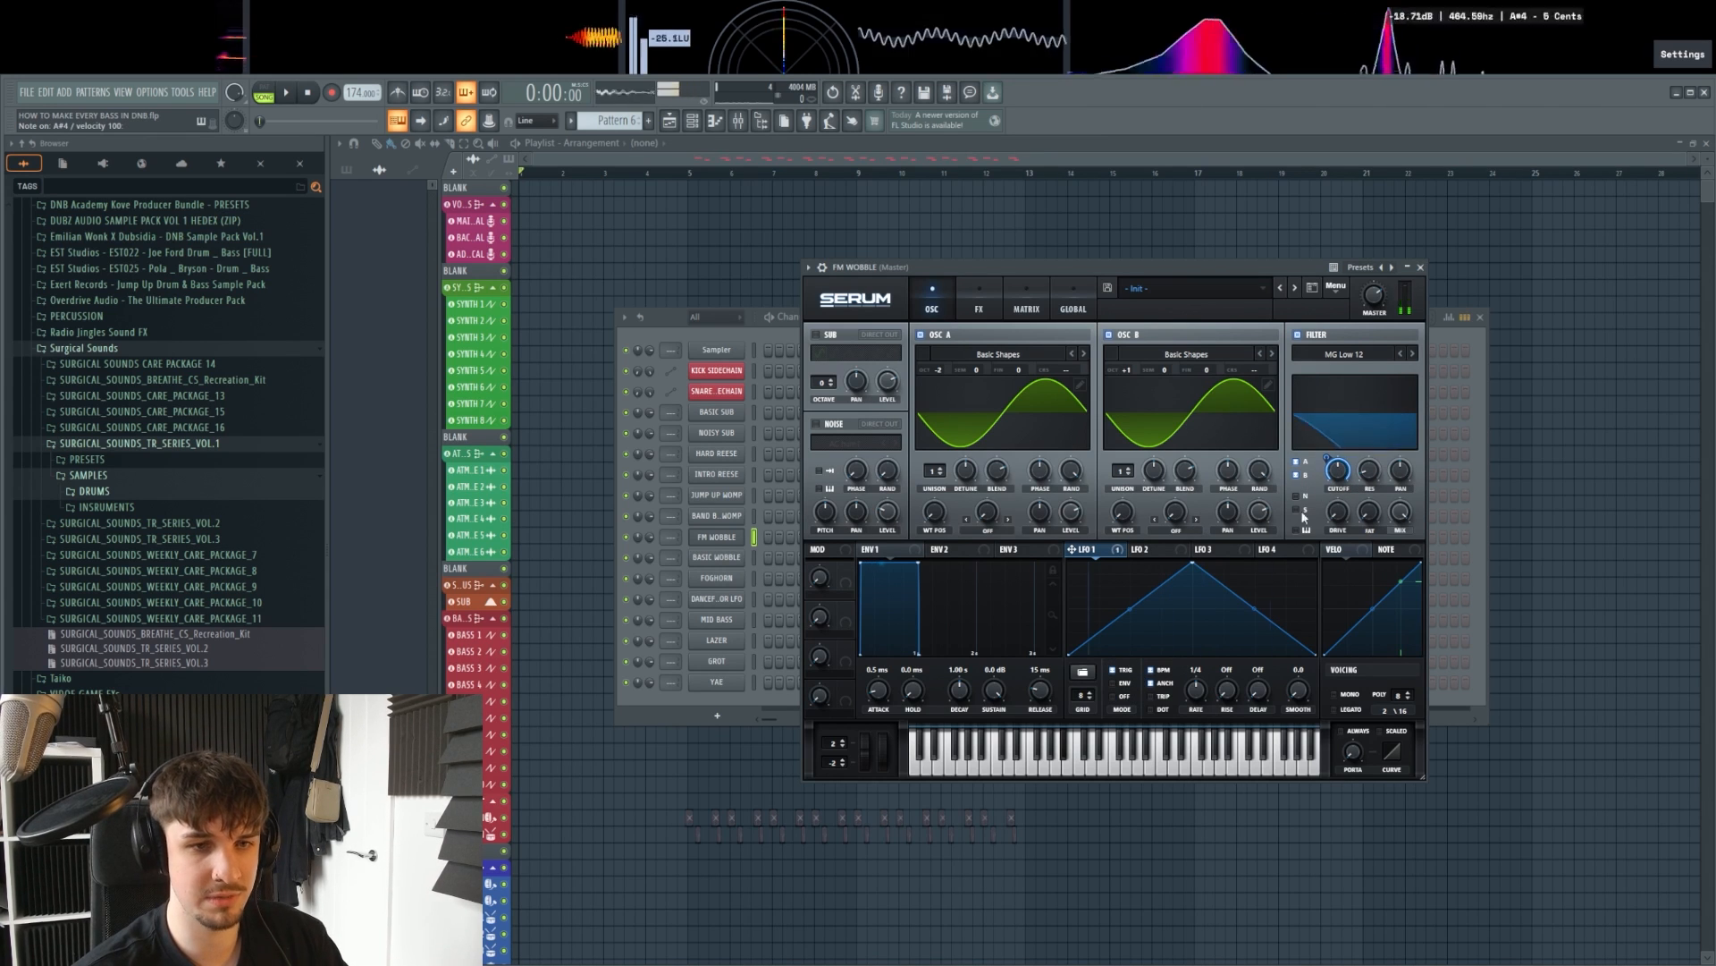
alt+shift+click(1338, 474)
drag(1334, 494, 1333, 519)
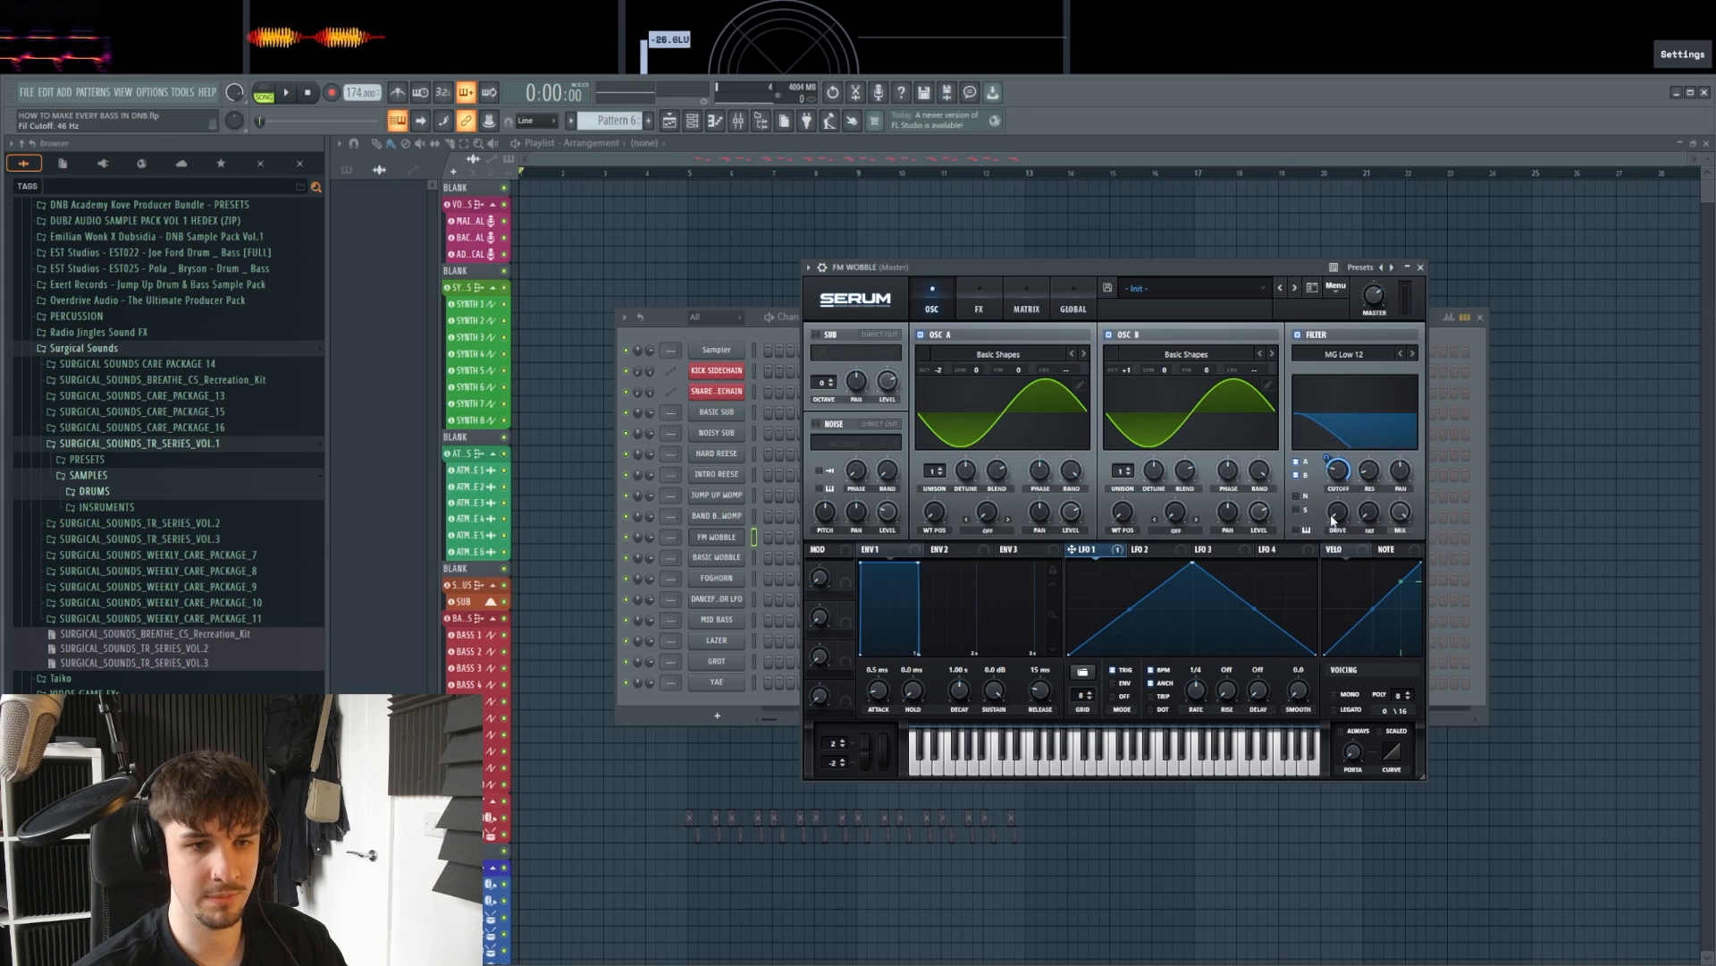
drag(1327, 457, 1326, 438)
Step: Set oscillator A's warp mode to FM (From B) and modulate the warp amount with LFO 1
click(988, 530)
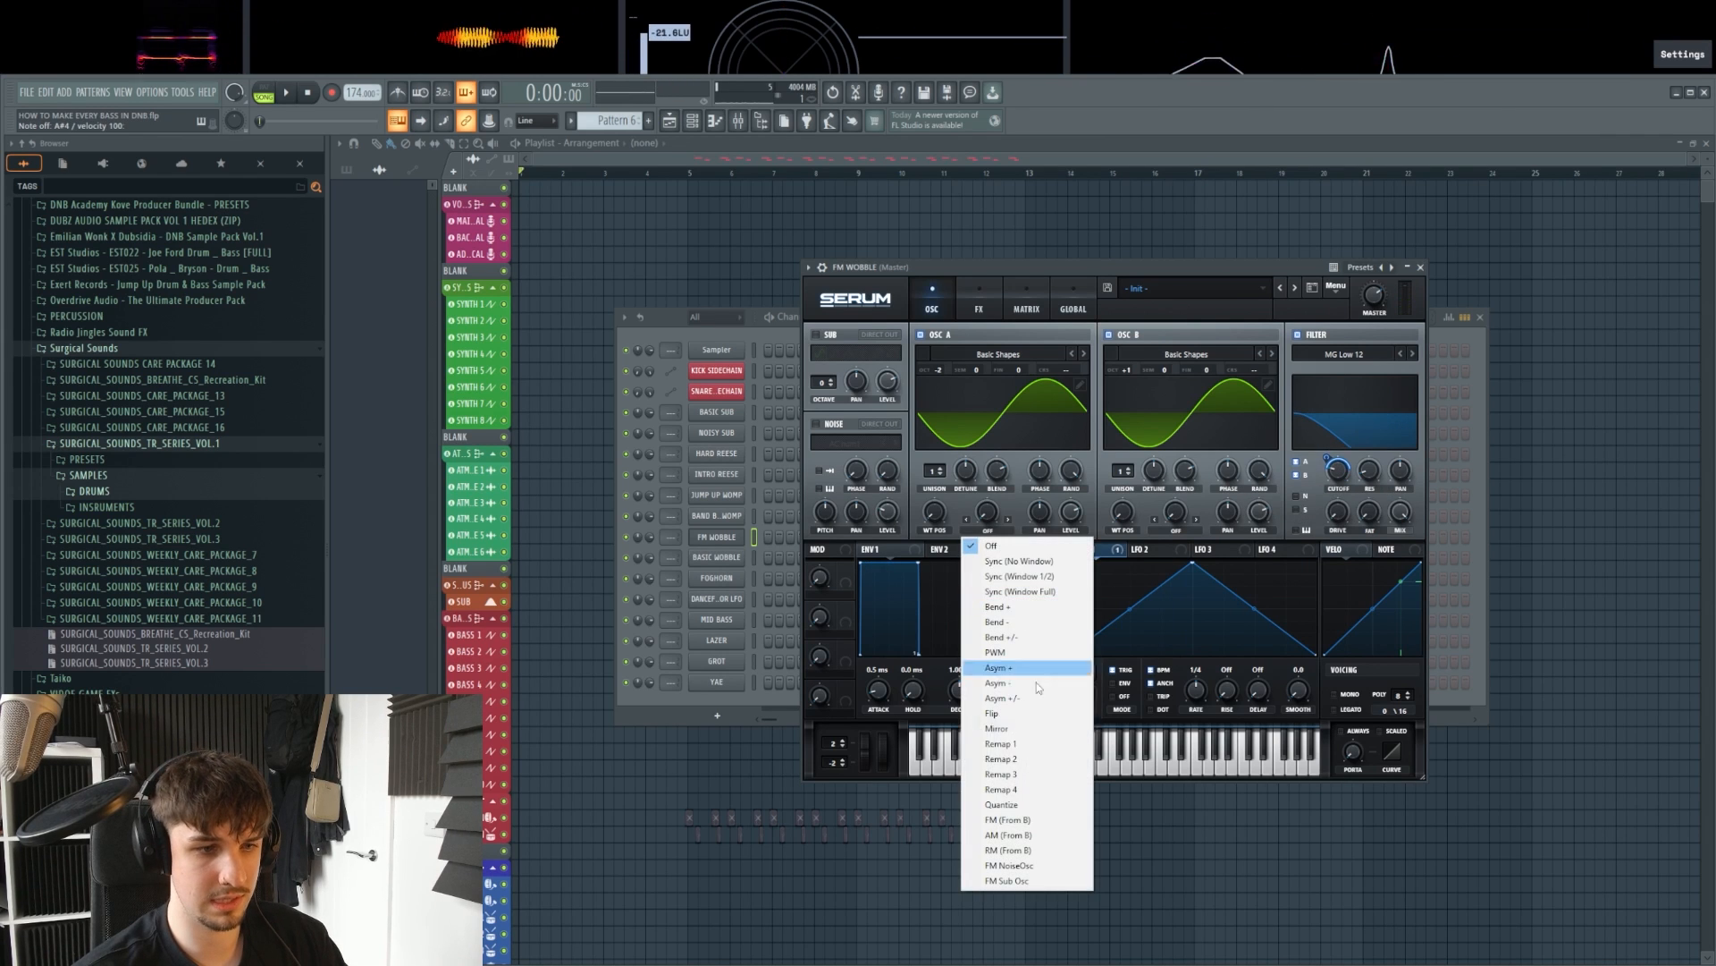
click(1030, 814)
drag(985, 459, 985, 446)
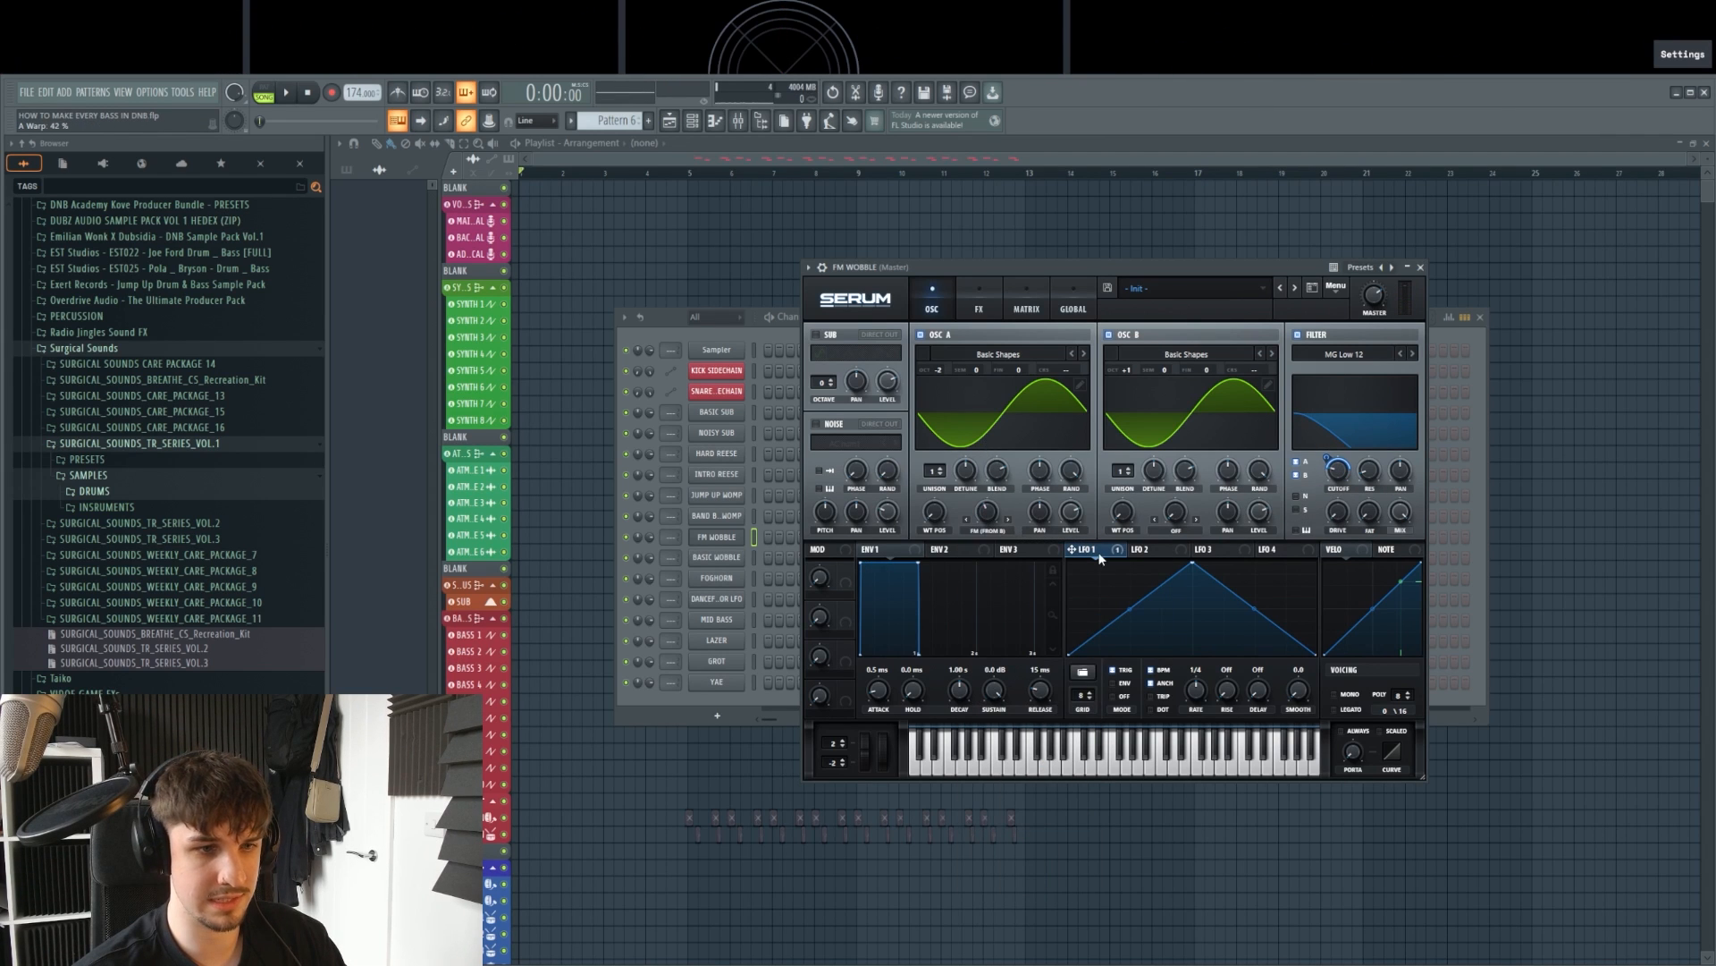
drag(981, 517, 985, 514)
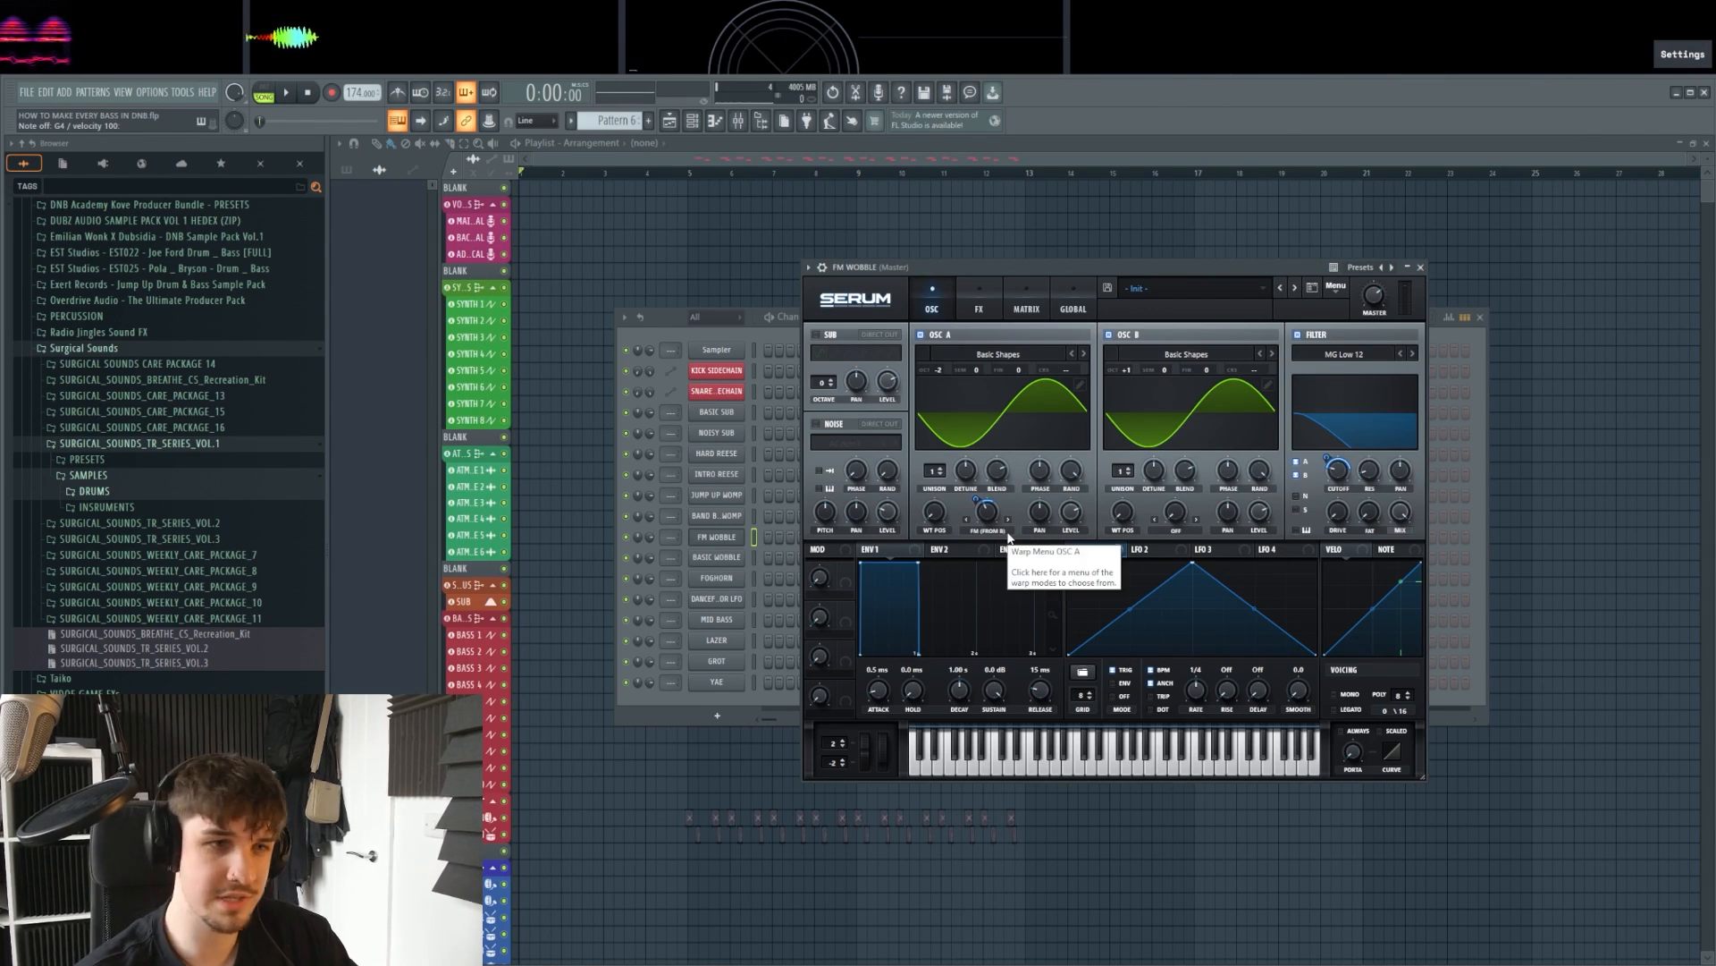
Step: Add a Tube distortion effect to the FM wobble and raise its drive
click(979, 304)
click(818, 358)
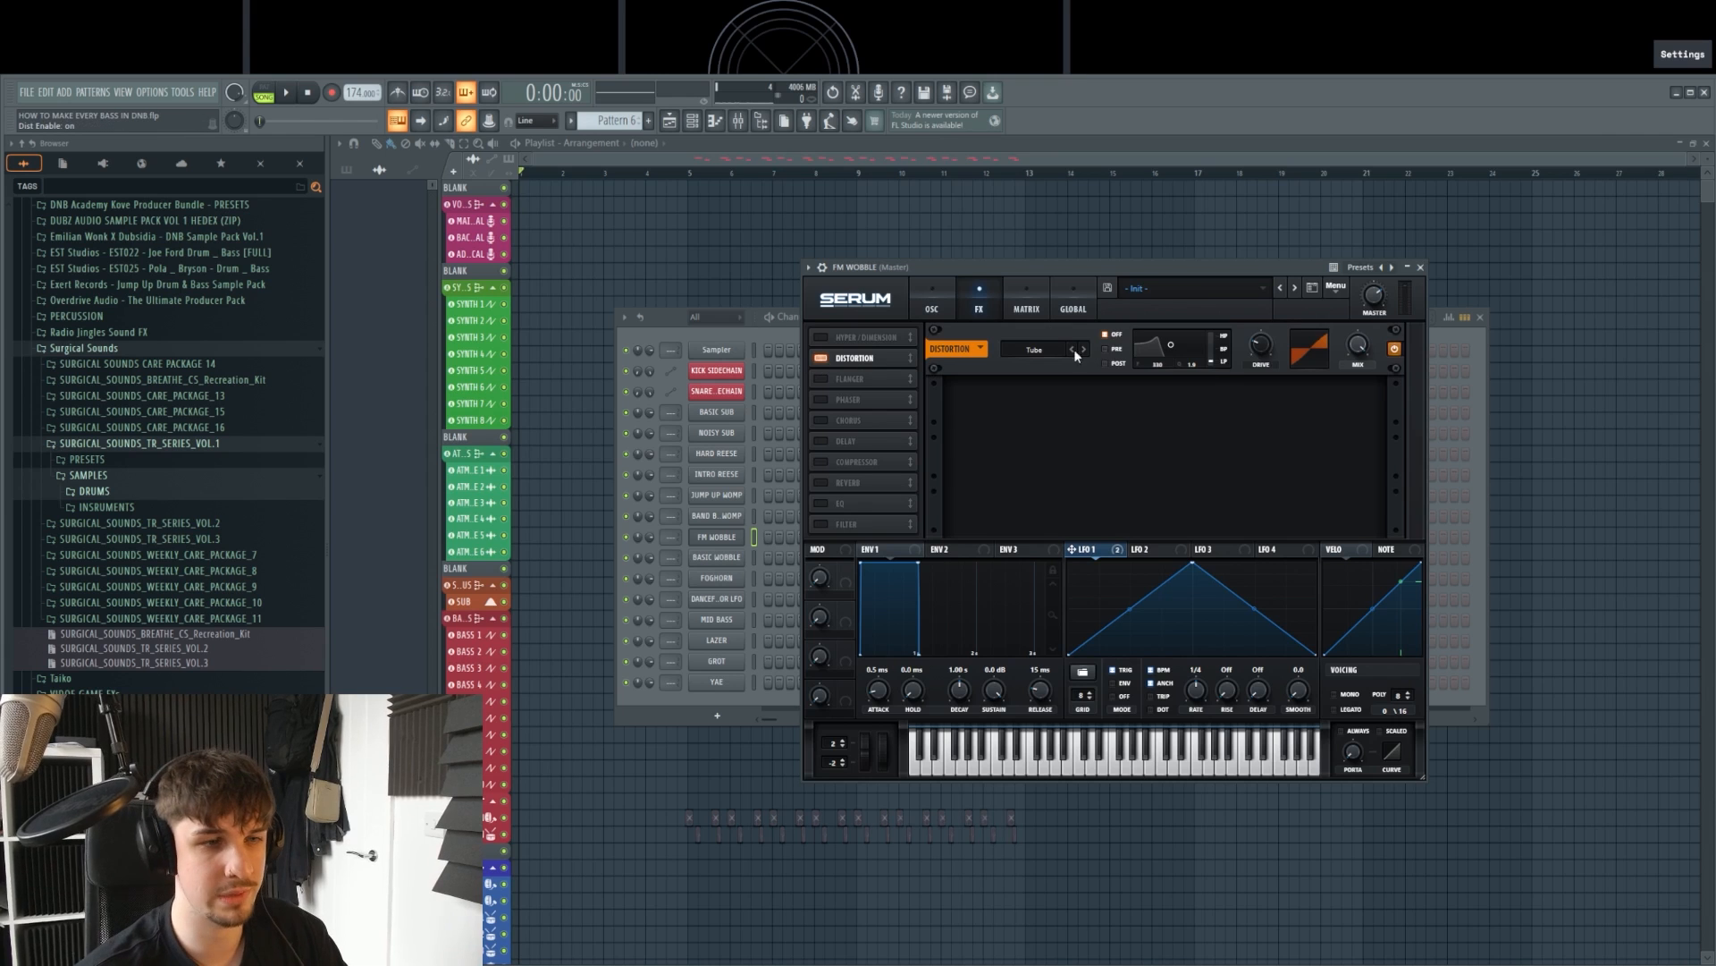
drag(1262, 352, 1254, 223)
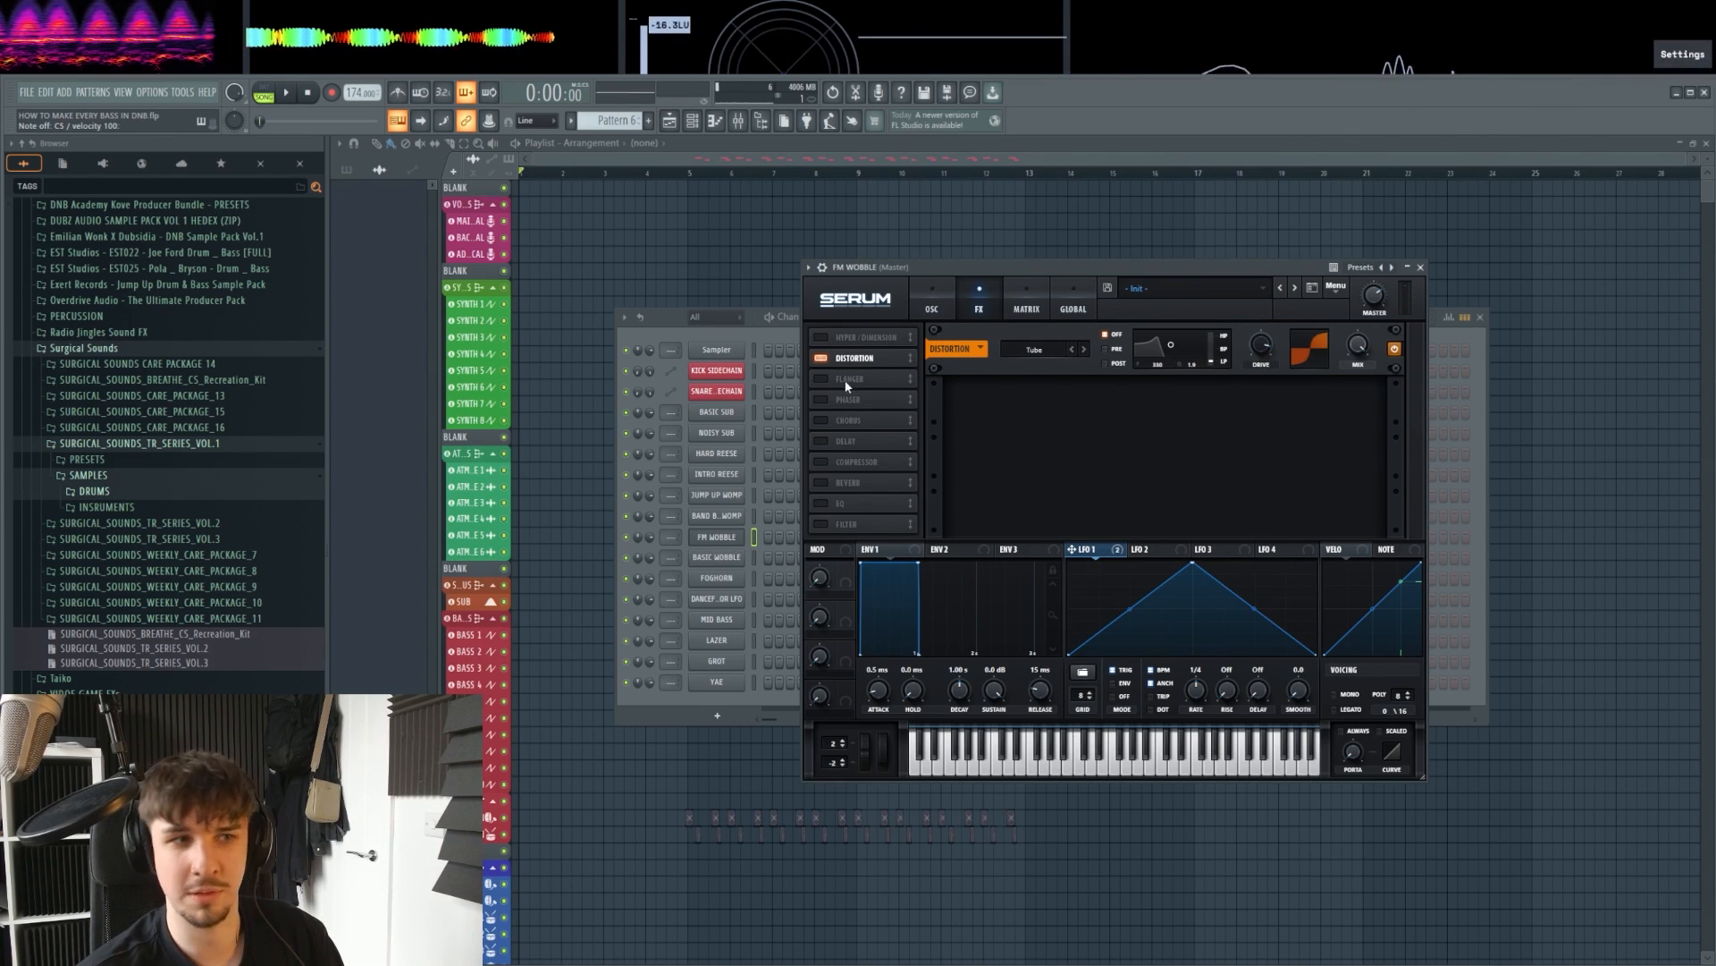
Step: Set oscillator B's octave to +1 and adjust the FM warp amount on oscillator A
click(932, 304)
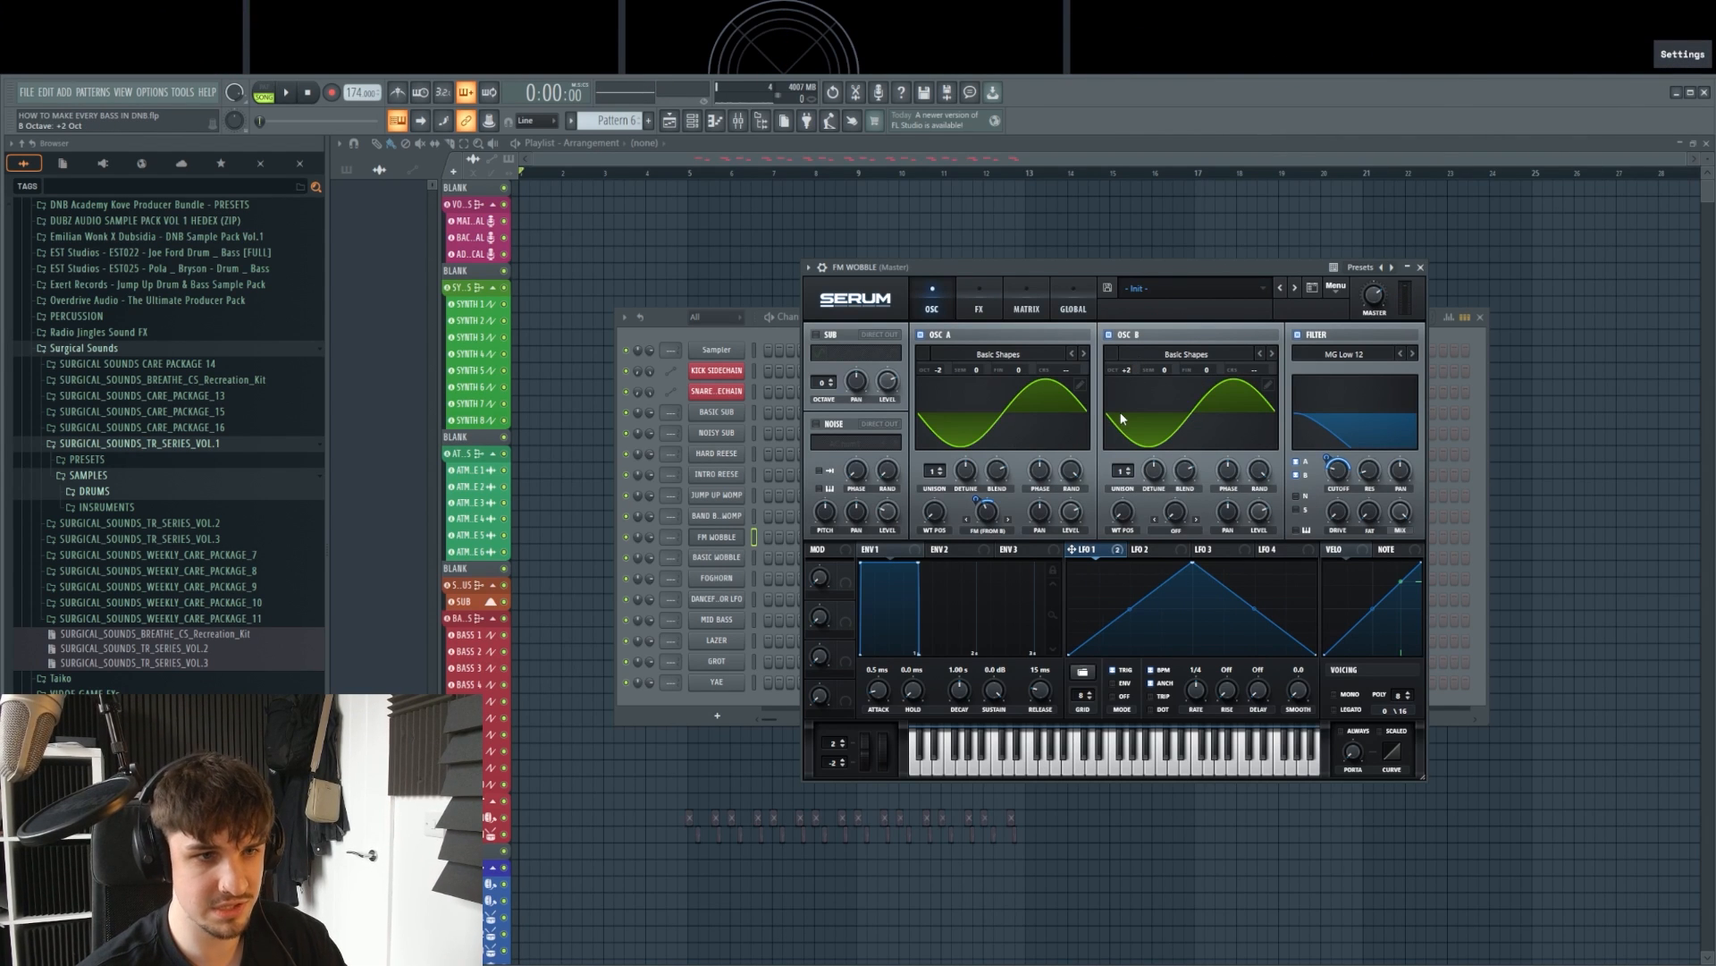
drag(1127, 369, 1125, 389)
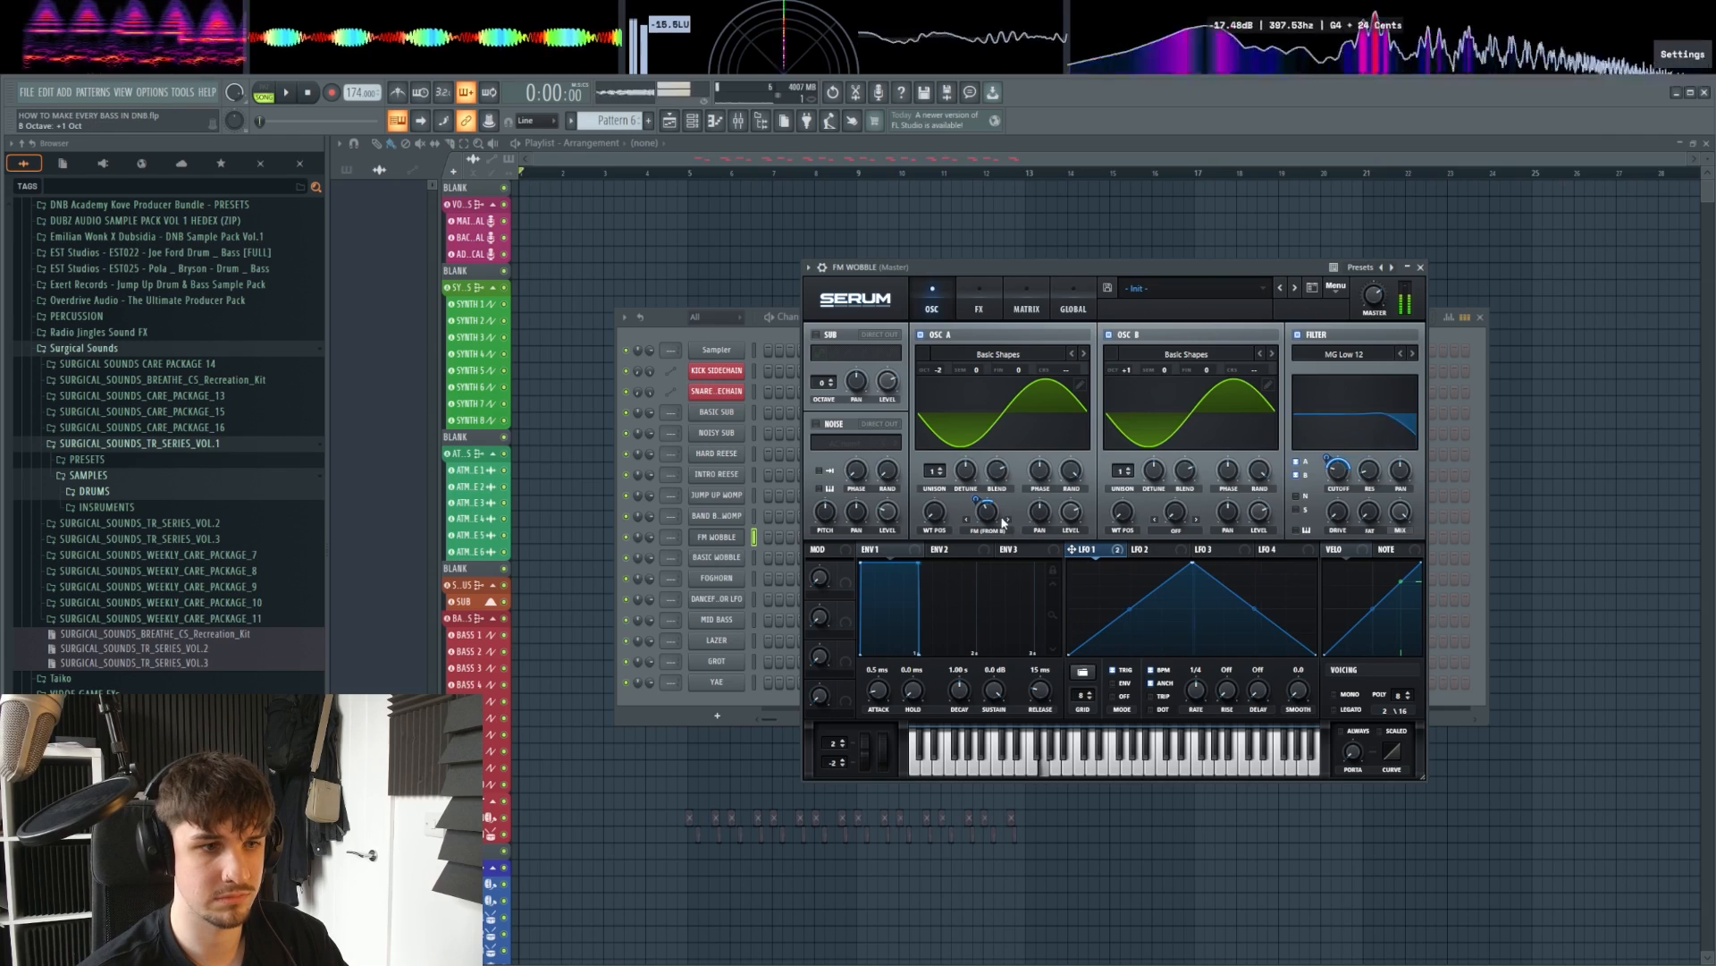
drag(989, 514, 987, 549)
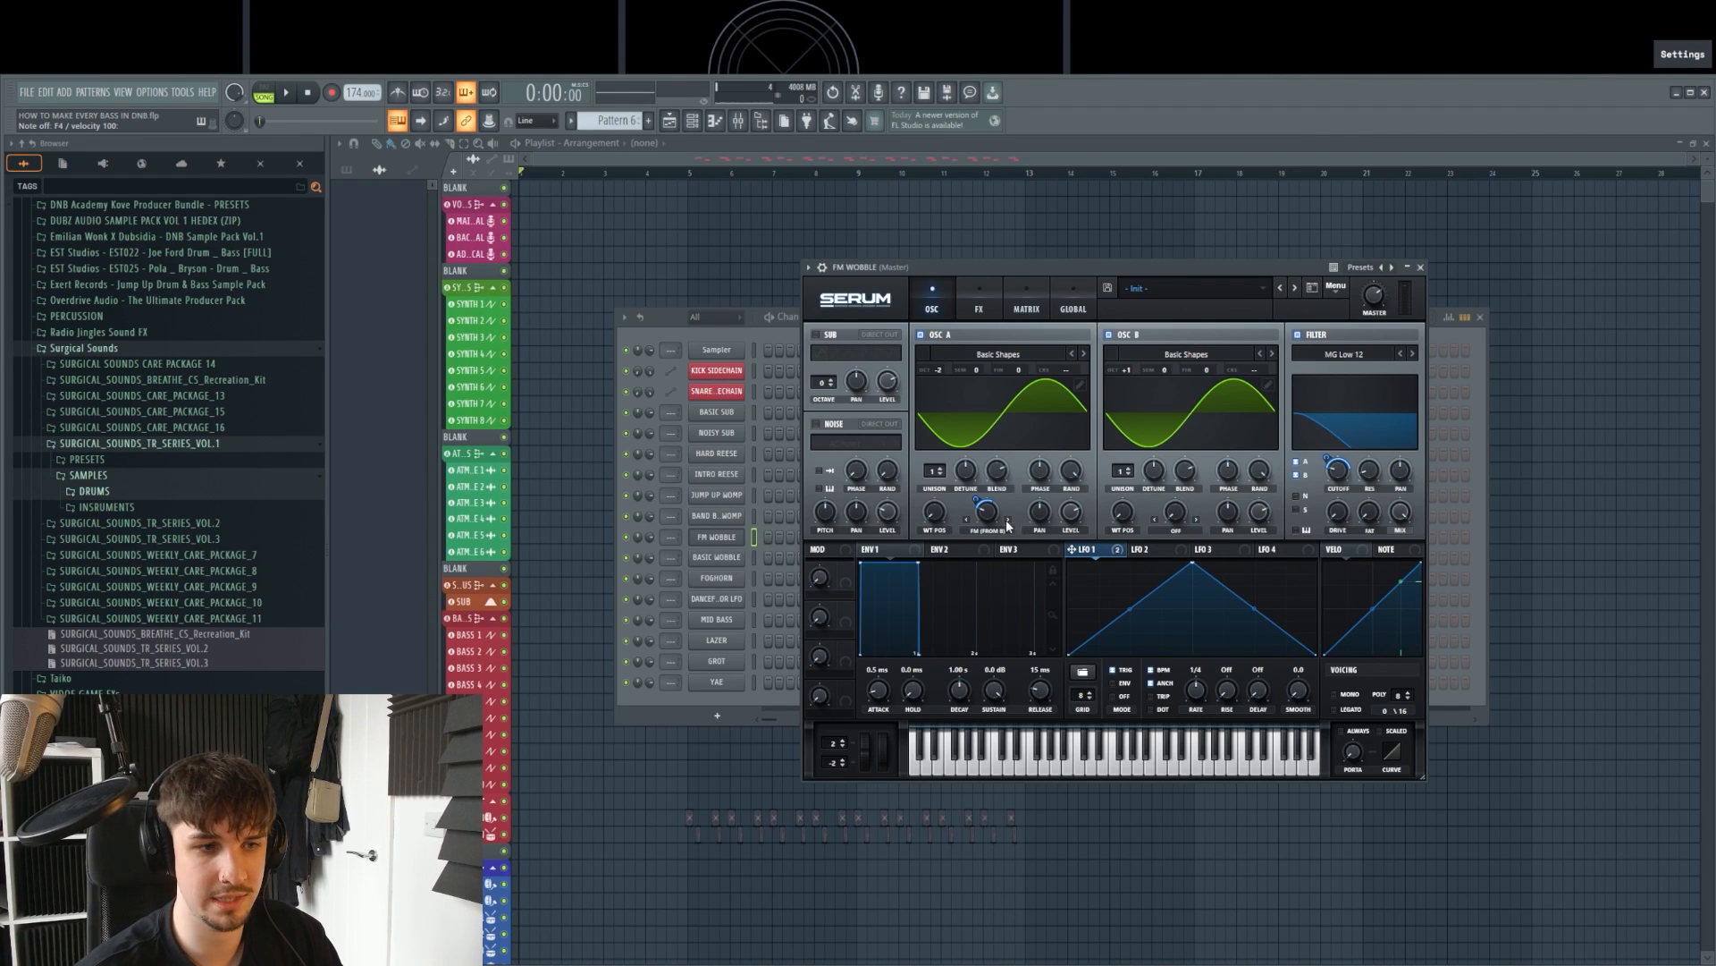
Step: Try out the pitch bend wheel by moving it up and down
click(863, 752)
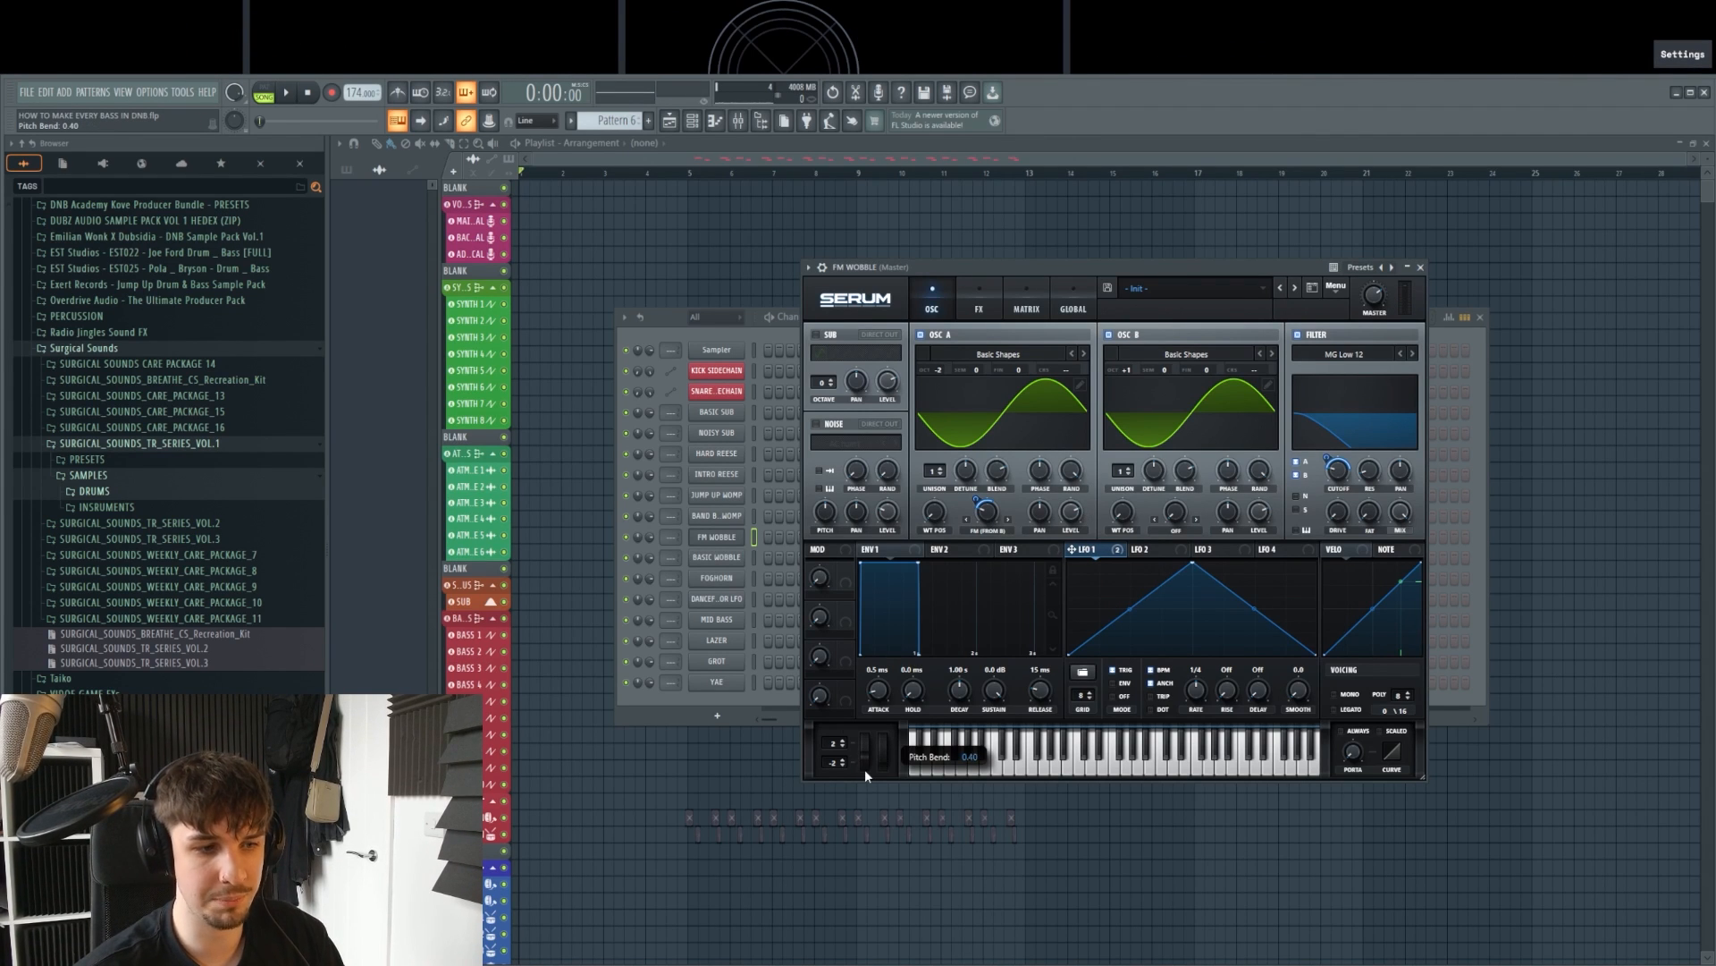
drag(865, 774, 868, 770)
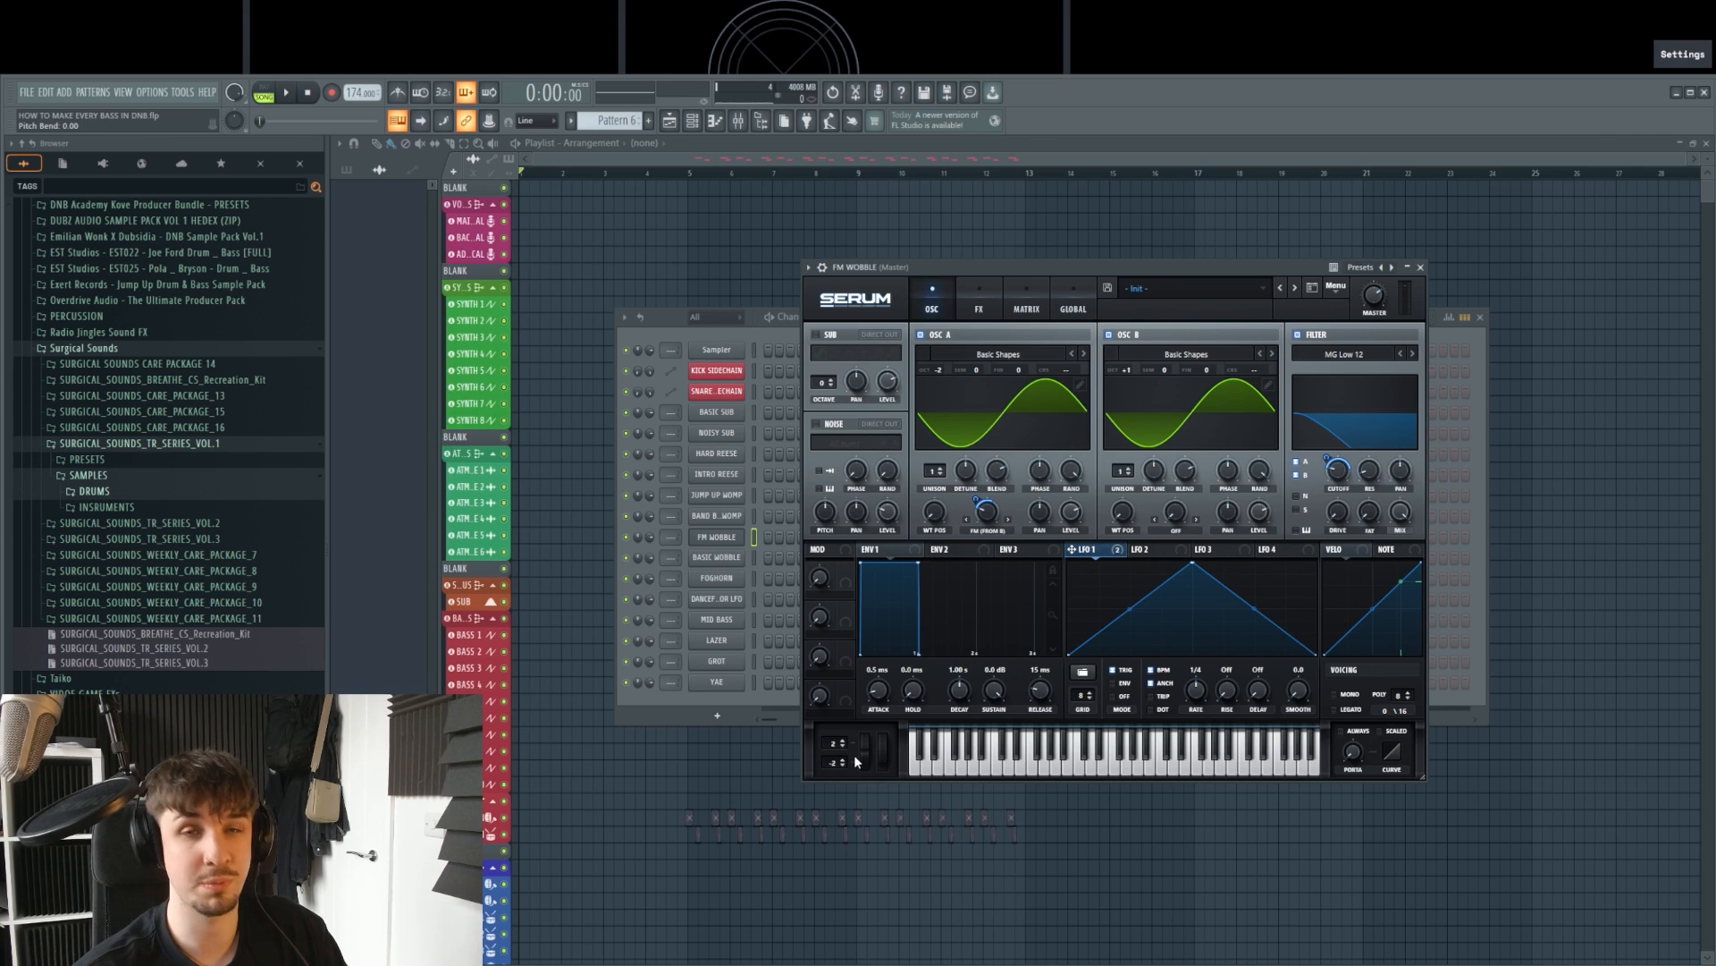
drag(864, 748, 855, 822)
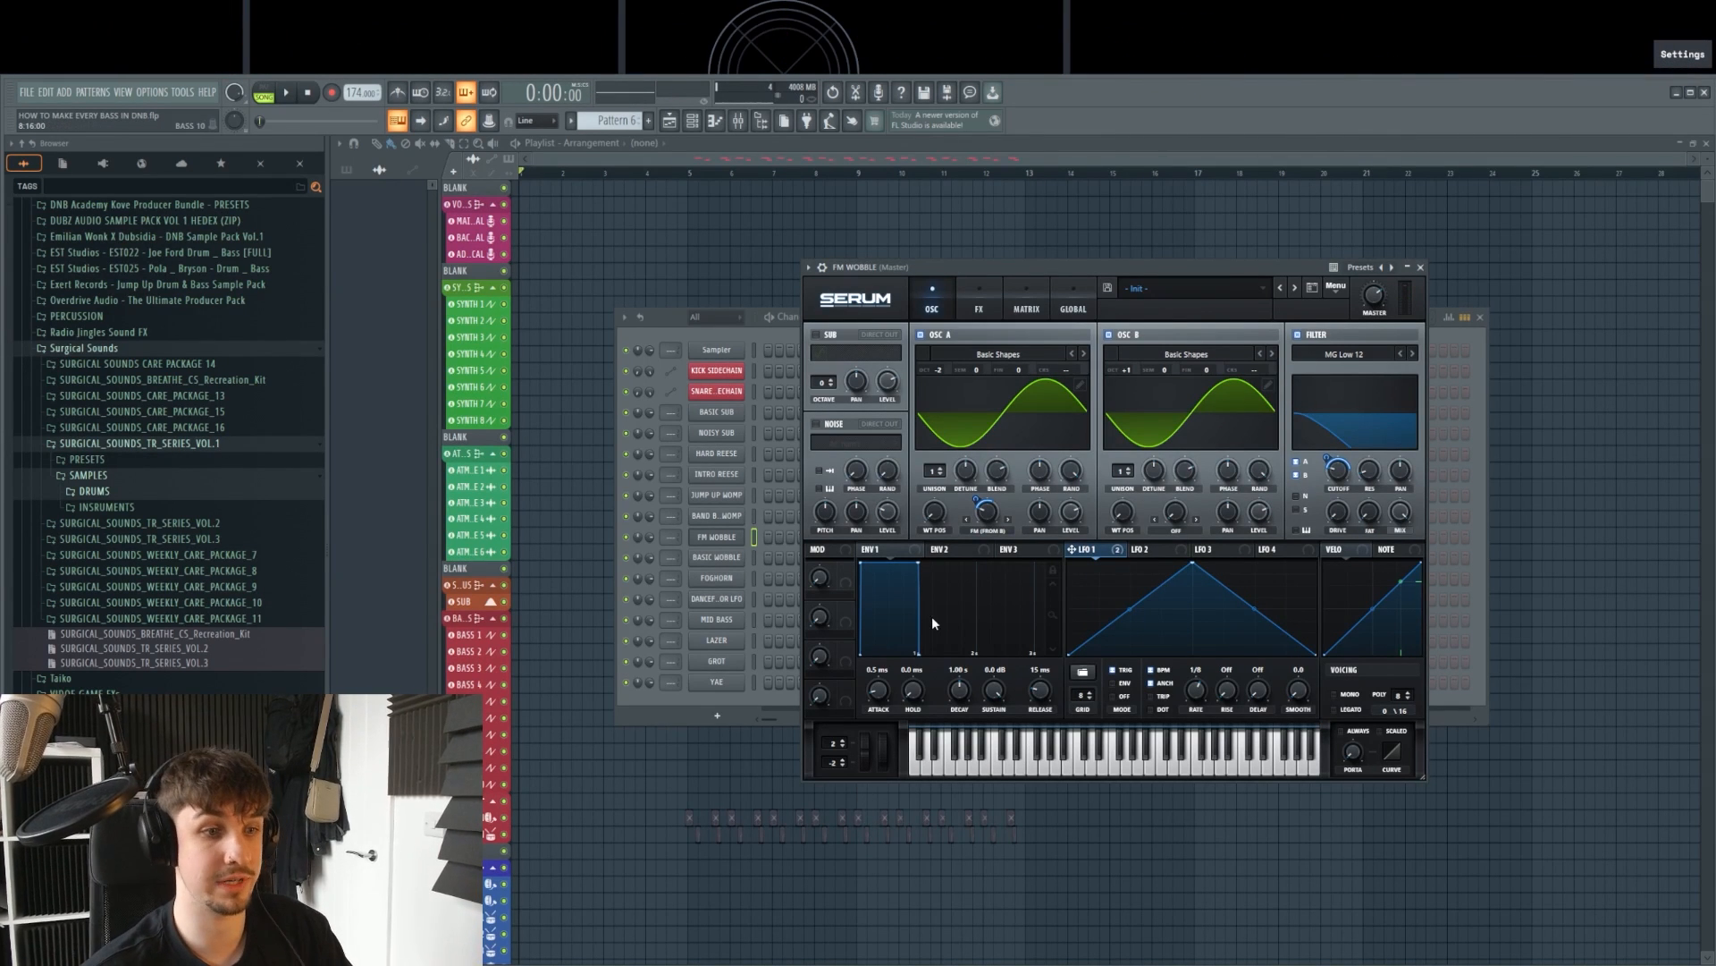
Step: Open the BASIC WOBBLE channel's Serum, audition its sound and reset the patch to the init preset
click(716, 557)
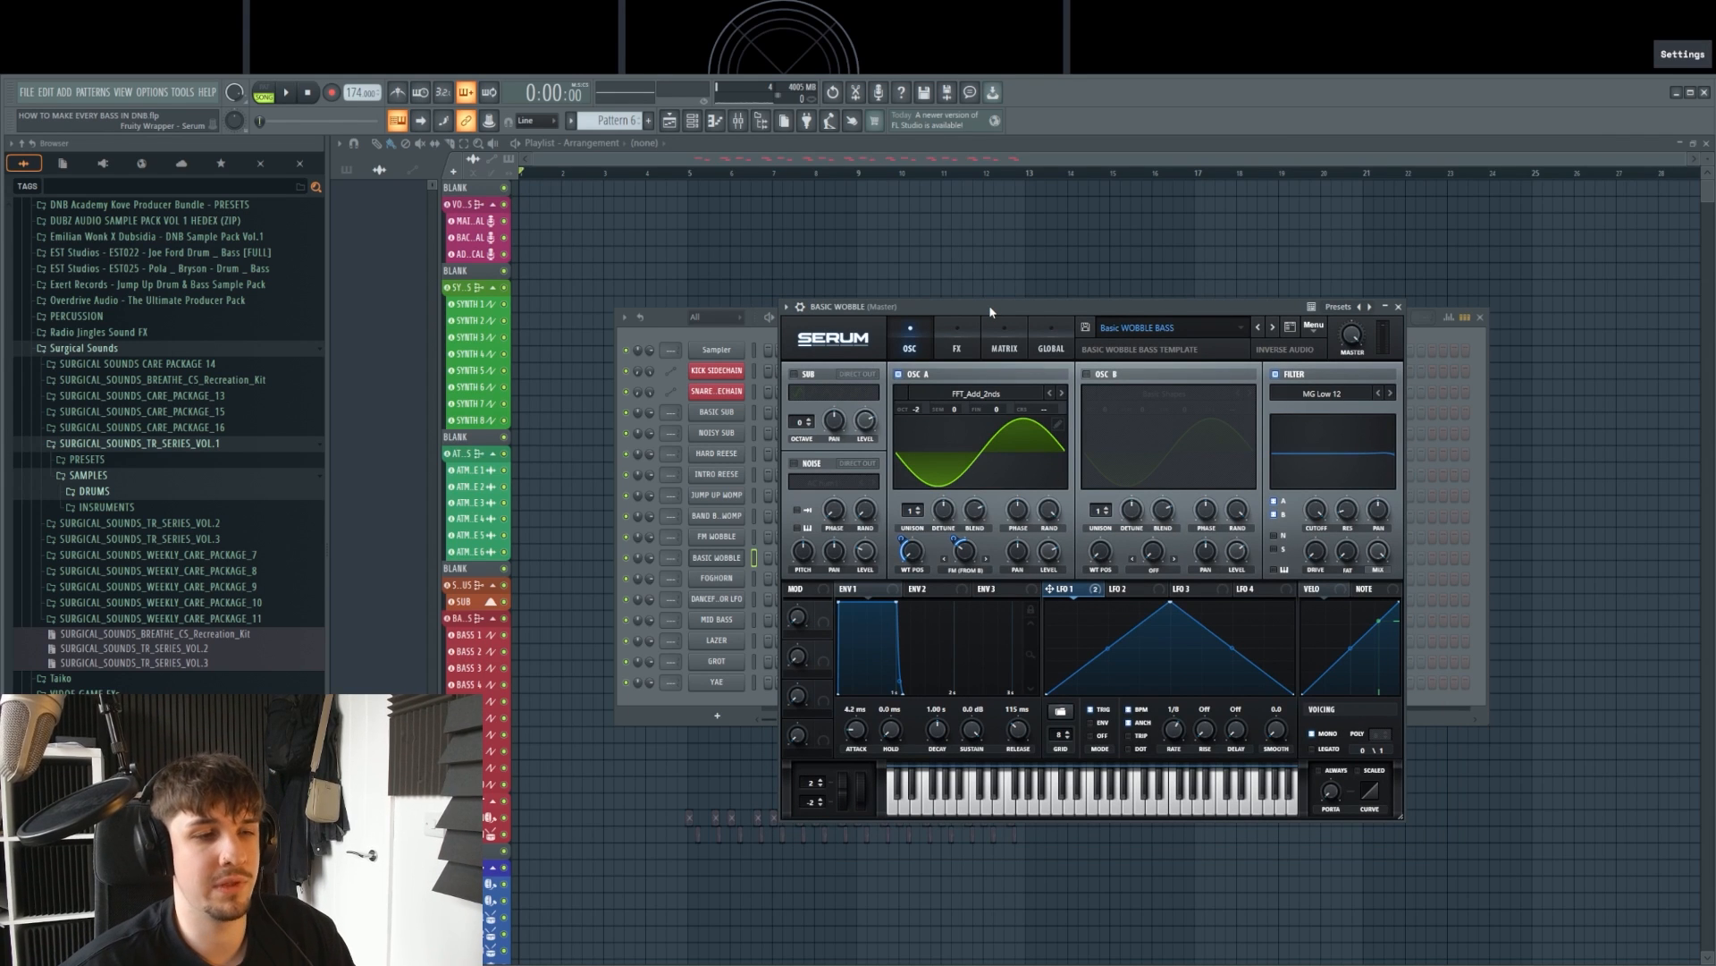
drag(989, 304, 985, 293)
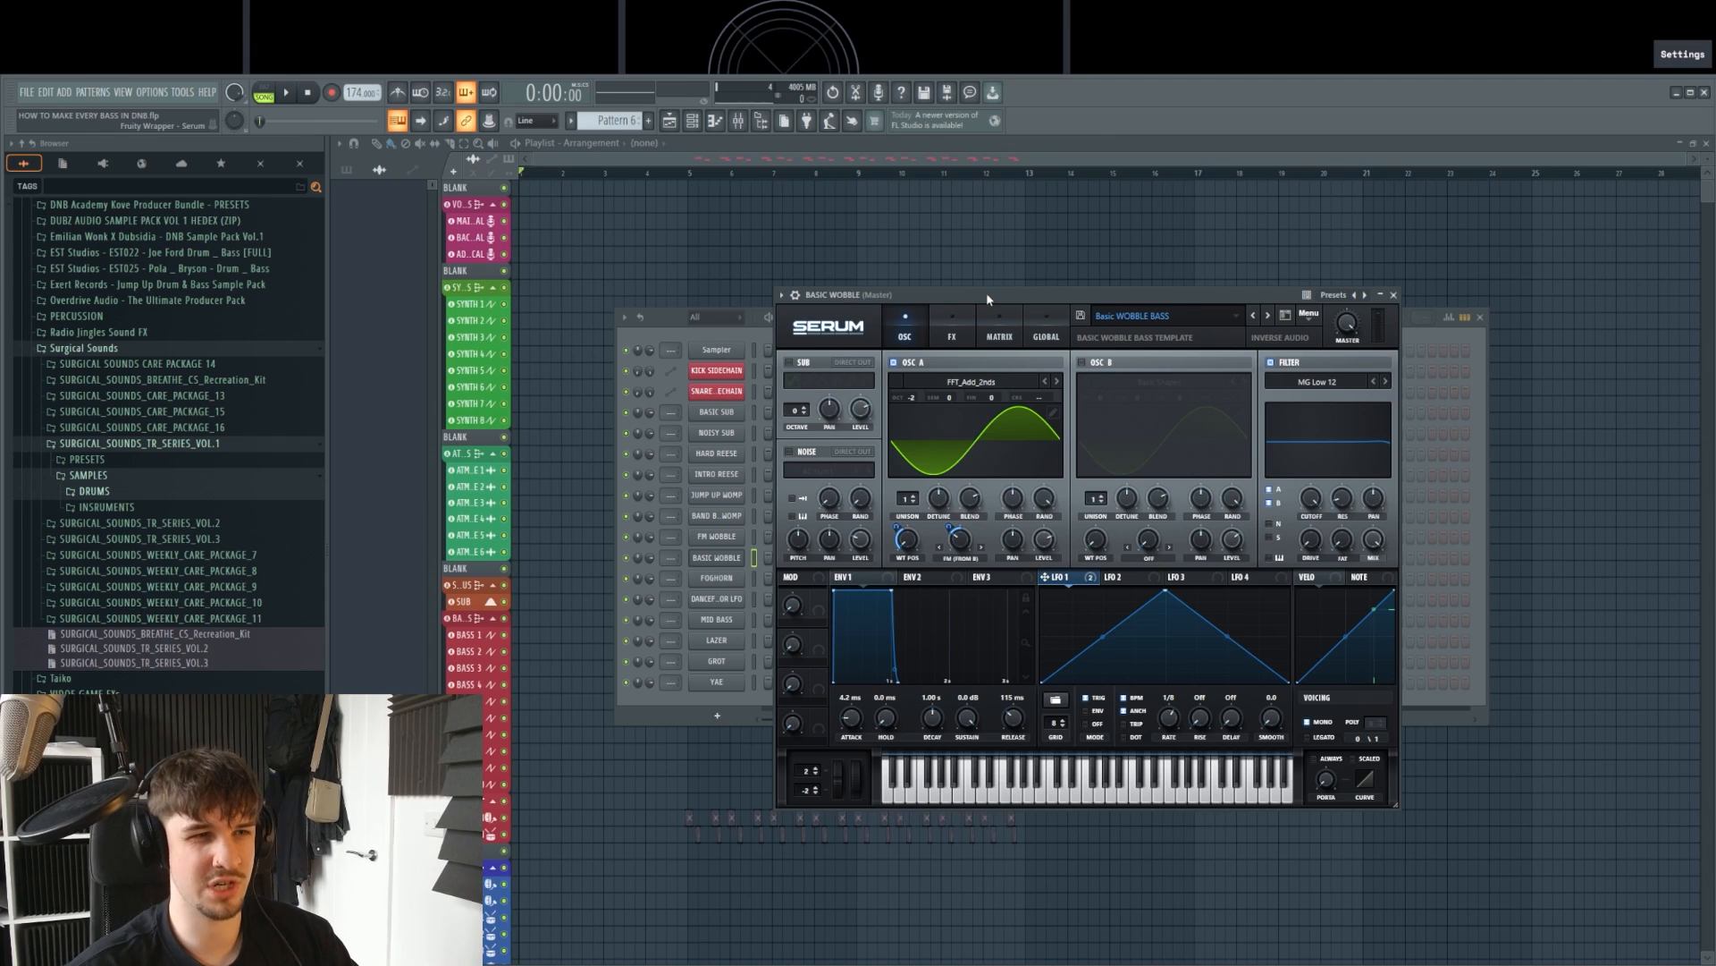
key(h)
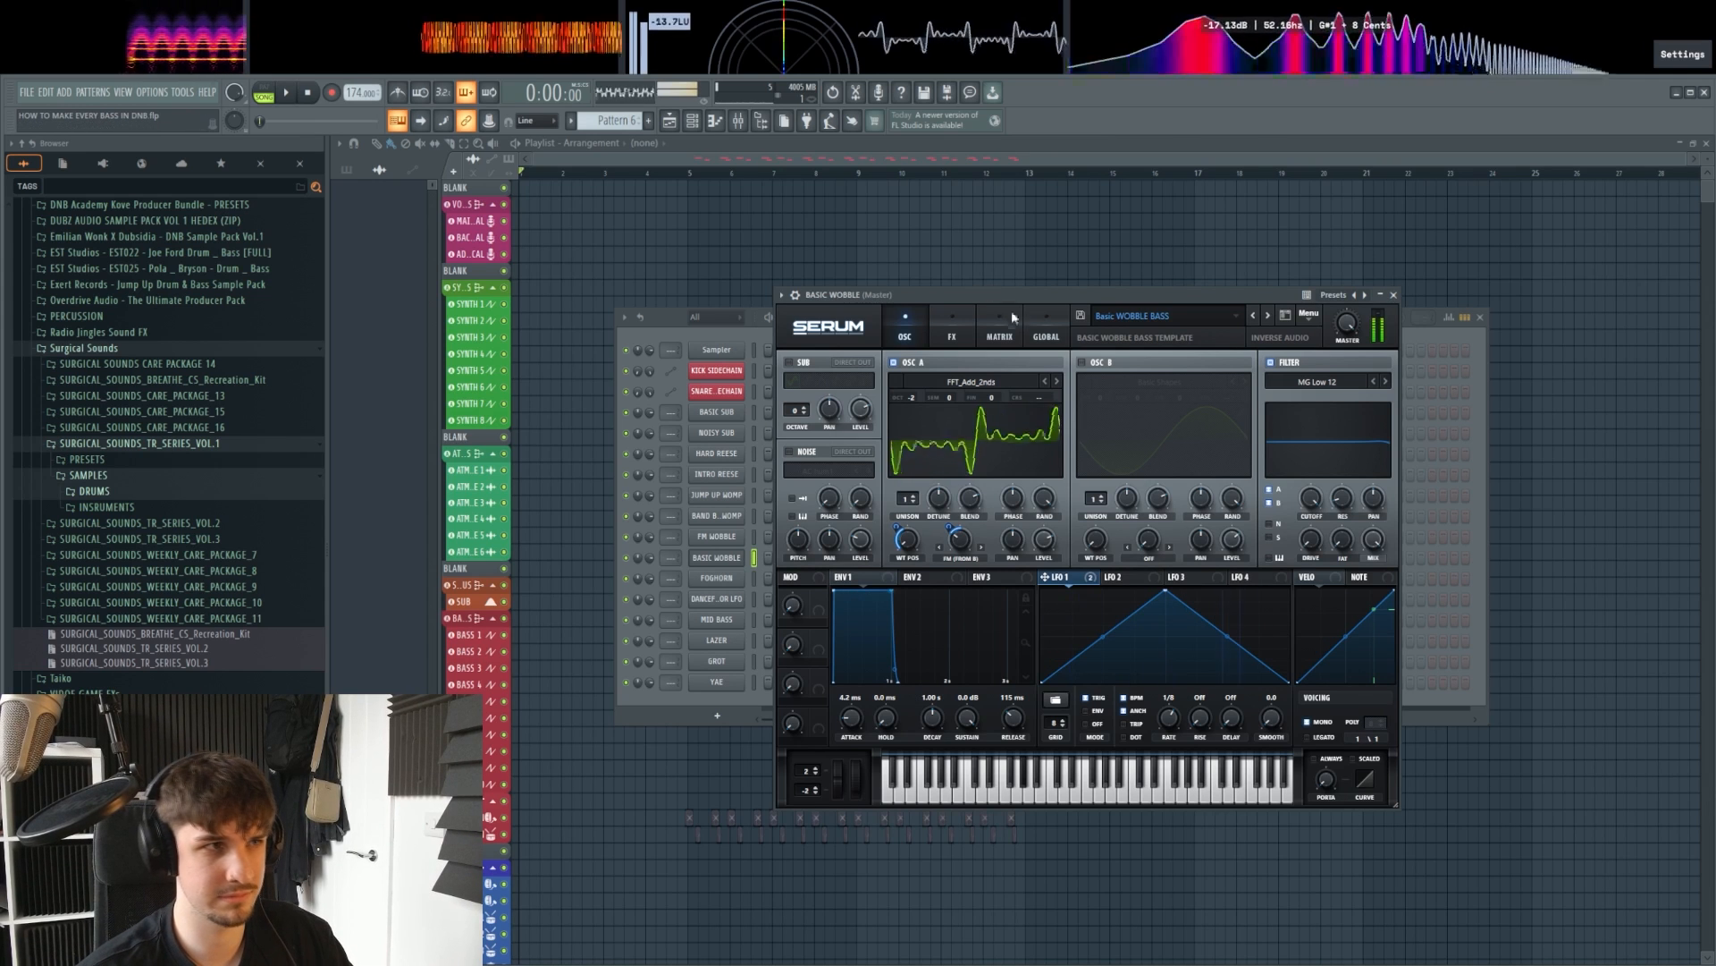
click(1309, 313)
click(1323, 394)
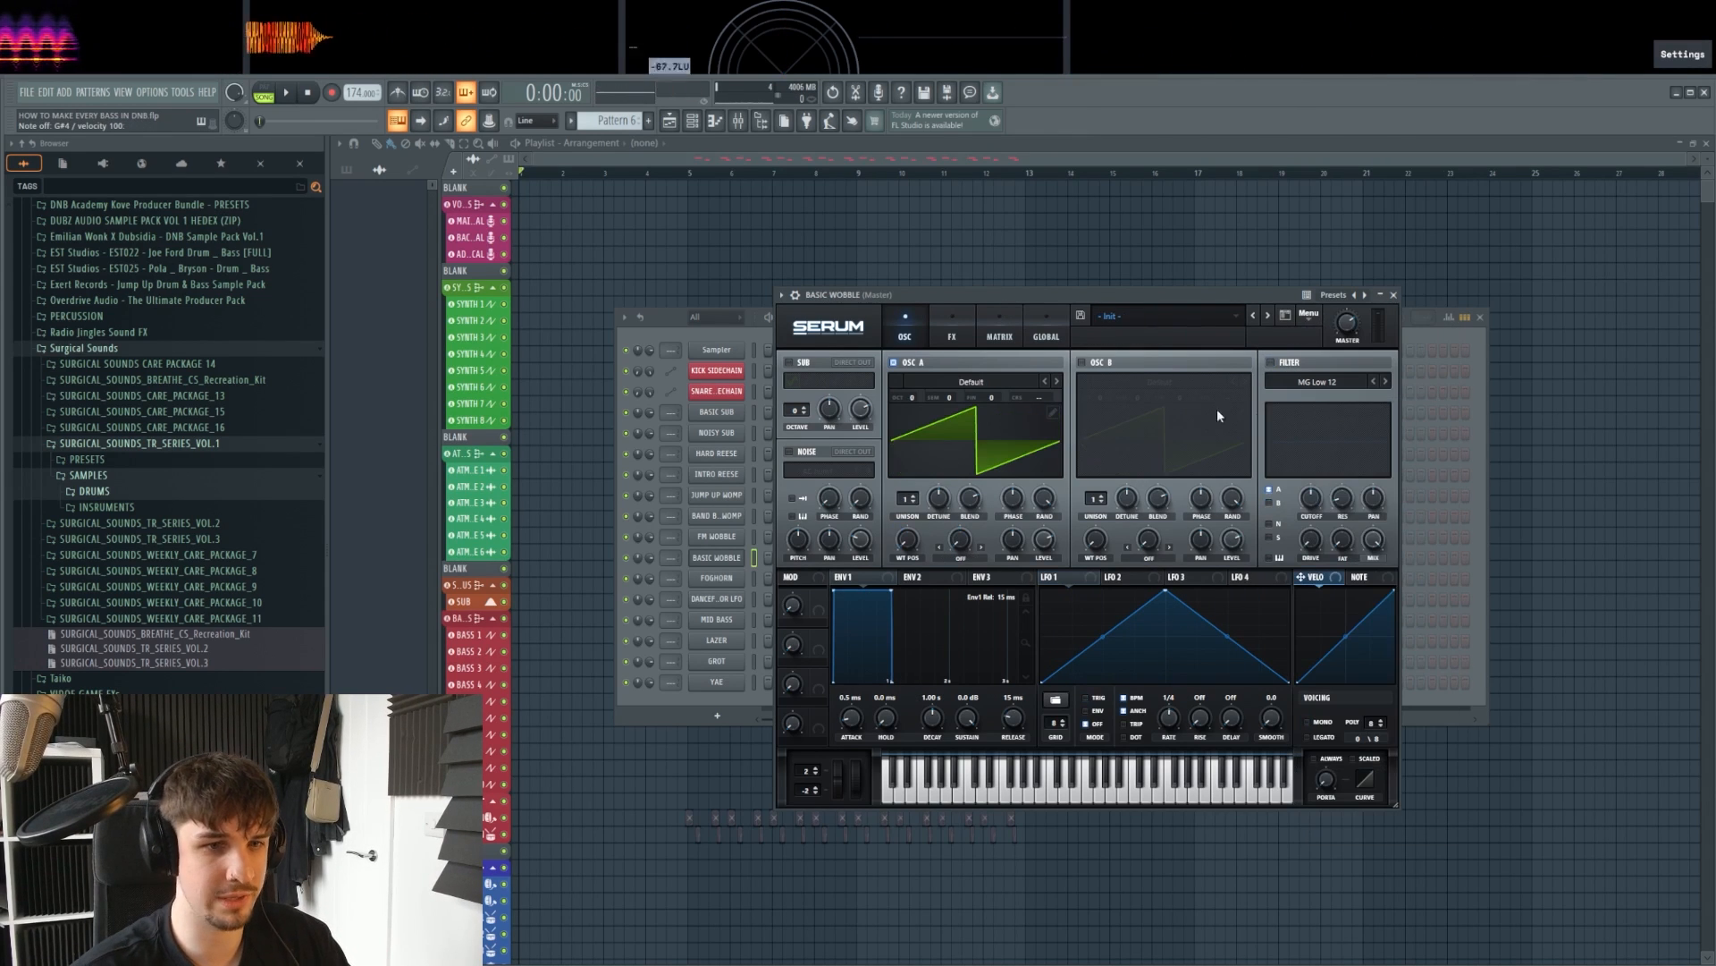
Step: Load the FFT_Add_2nds wavetable from the Digital category into oscillator A
click(969, 382)
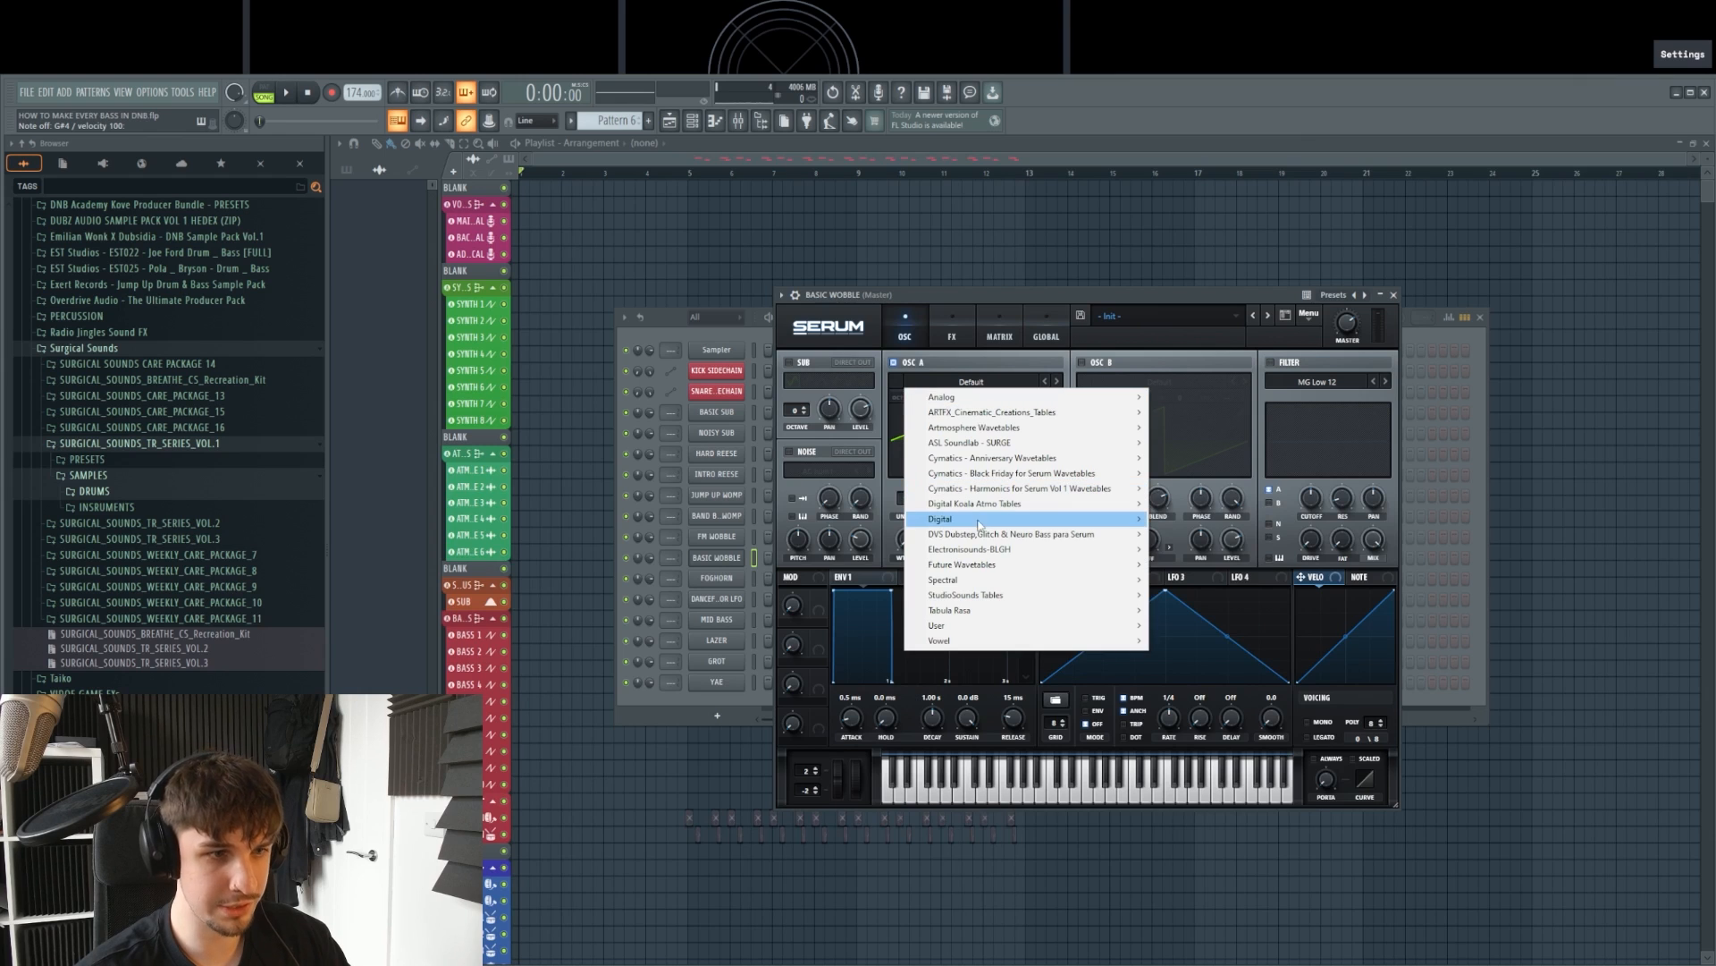
mouse_move(1118, 519)
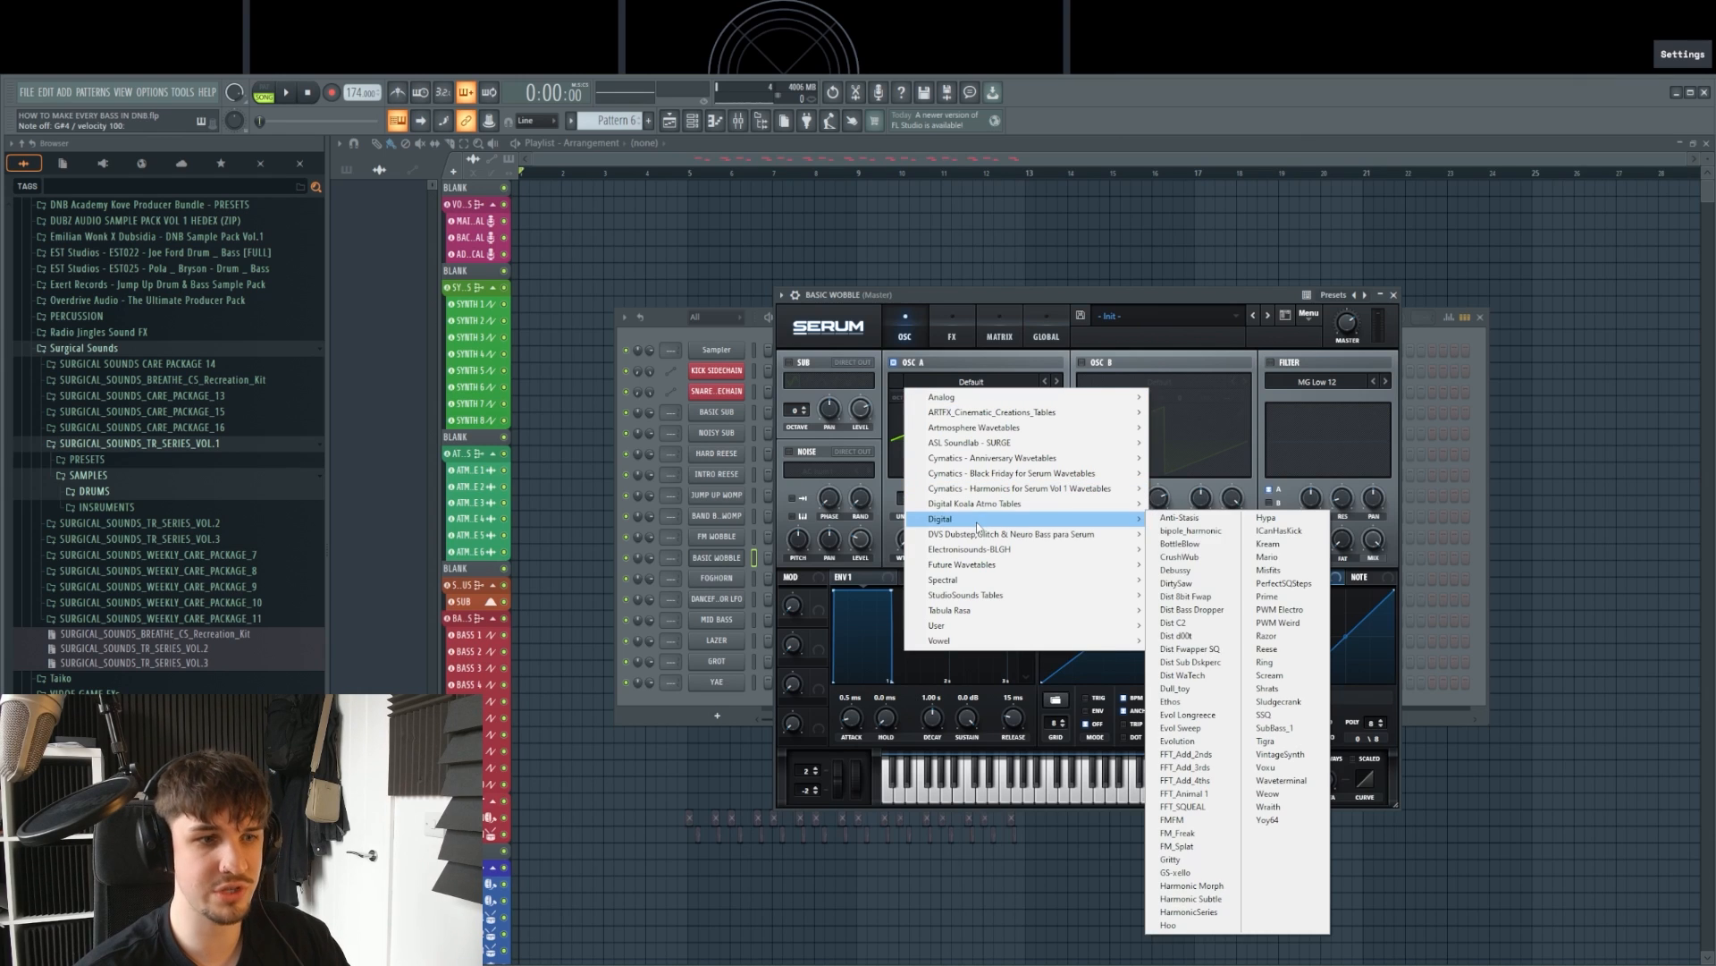
click(1219, 761)
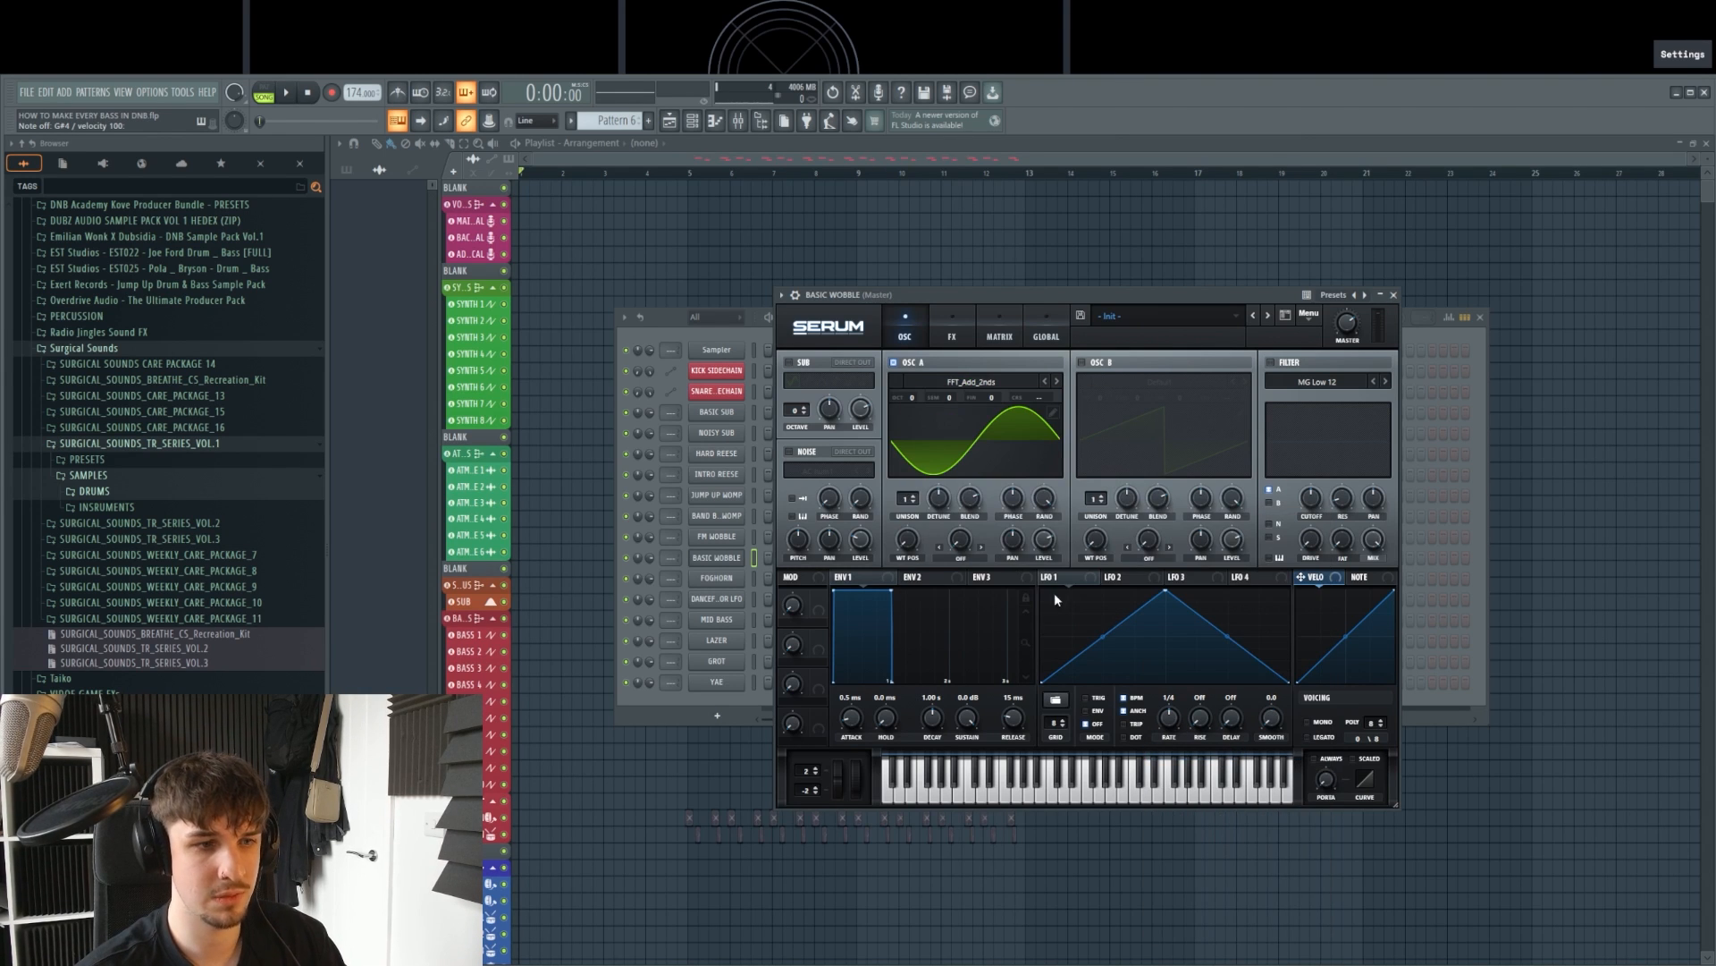
Step: Modulate oscillator A's wavetable position with LFO 1 at an amount of 46, and set its octave to -2
drag(906, 547, 901, 530)
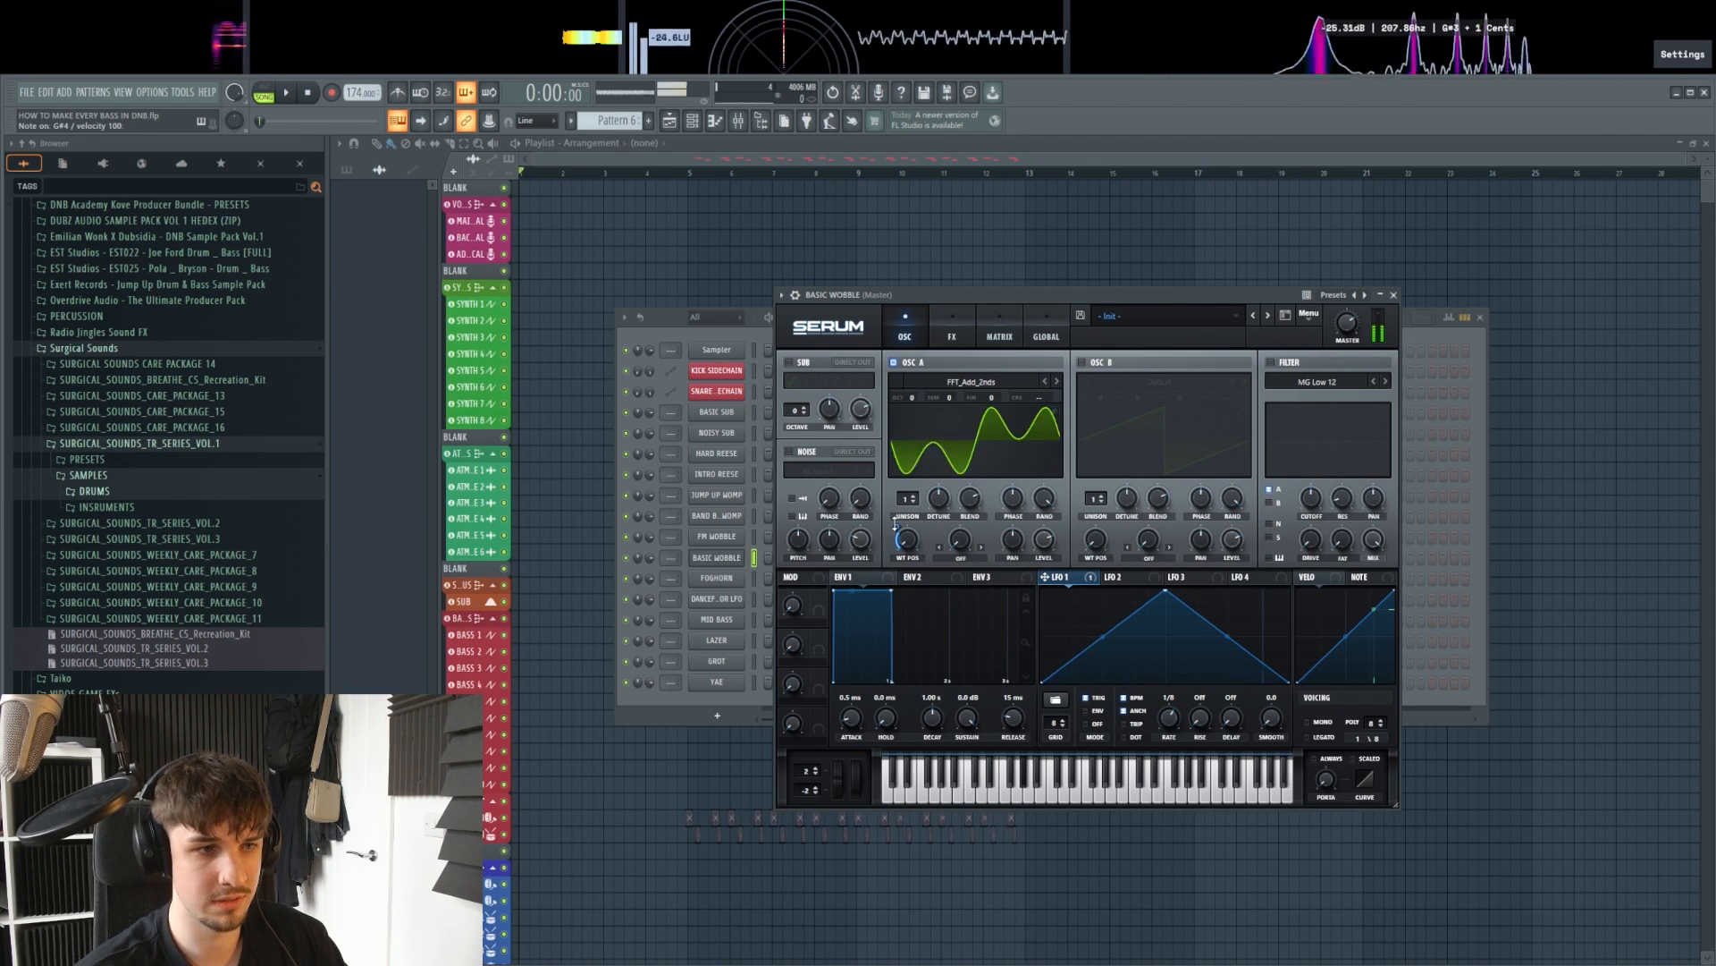
drag(912, 397, 912, 439)
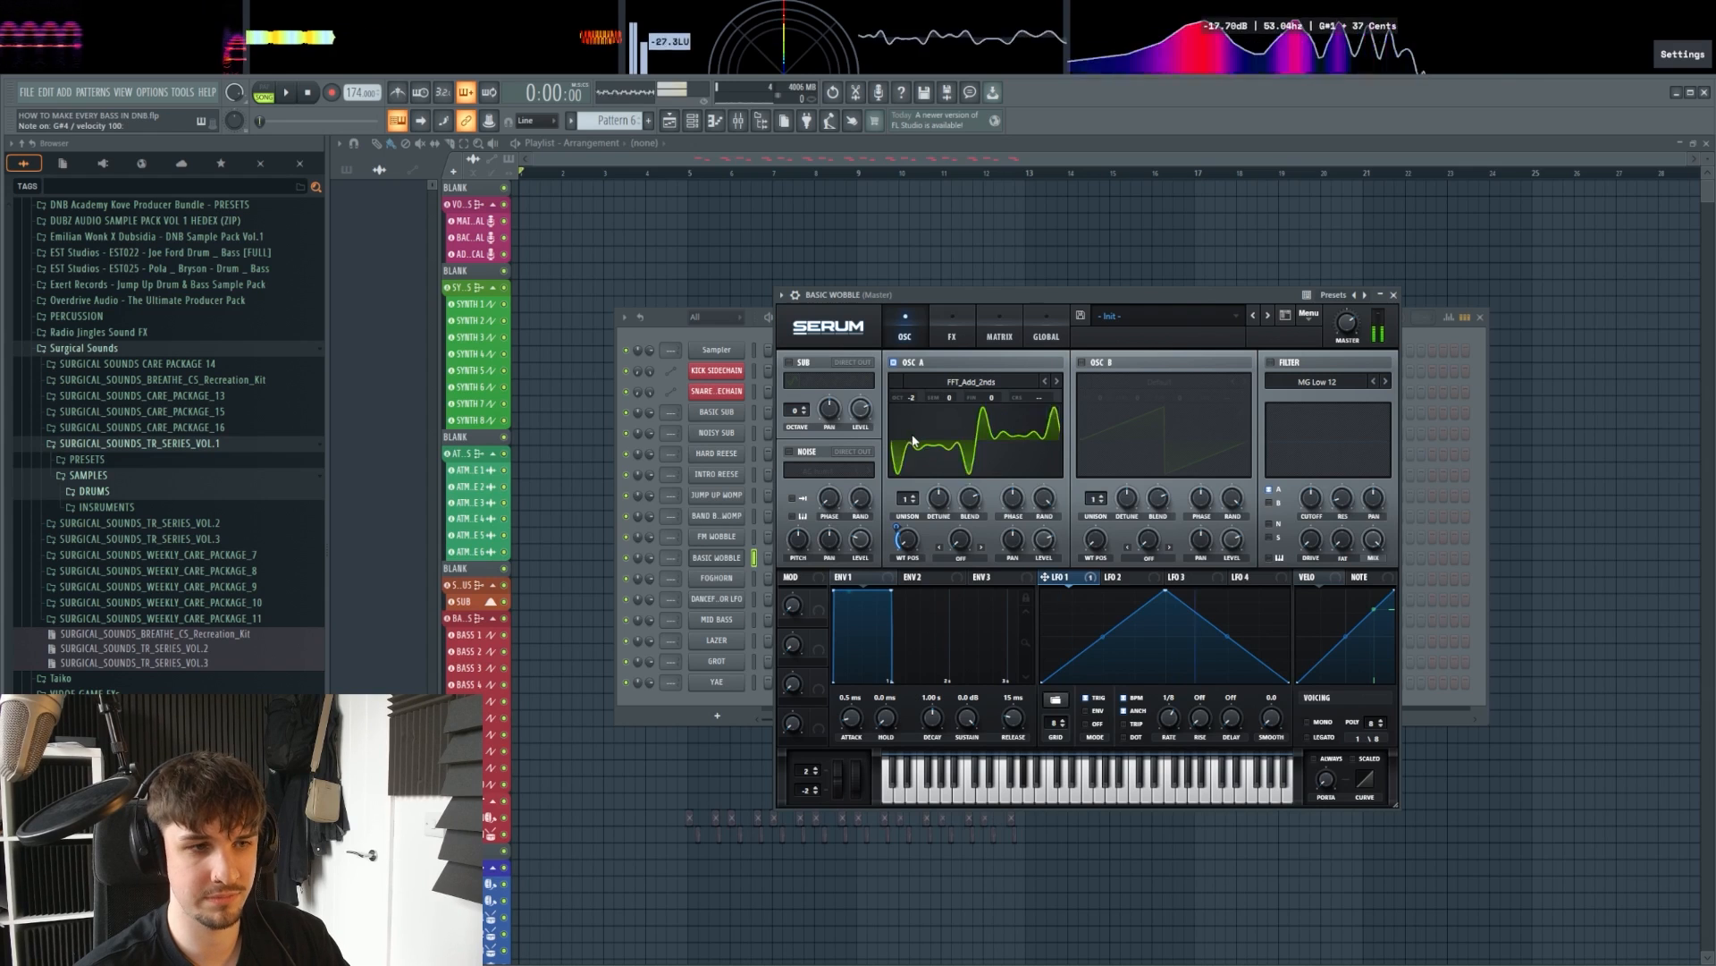
drag(906, 535, 903, 514)
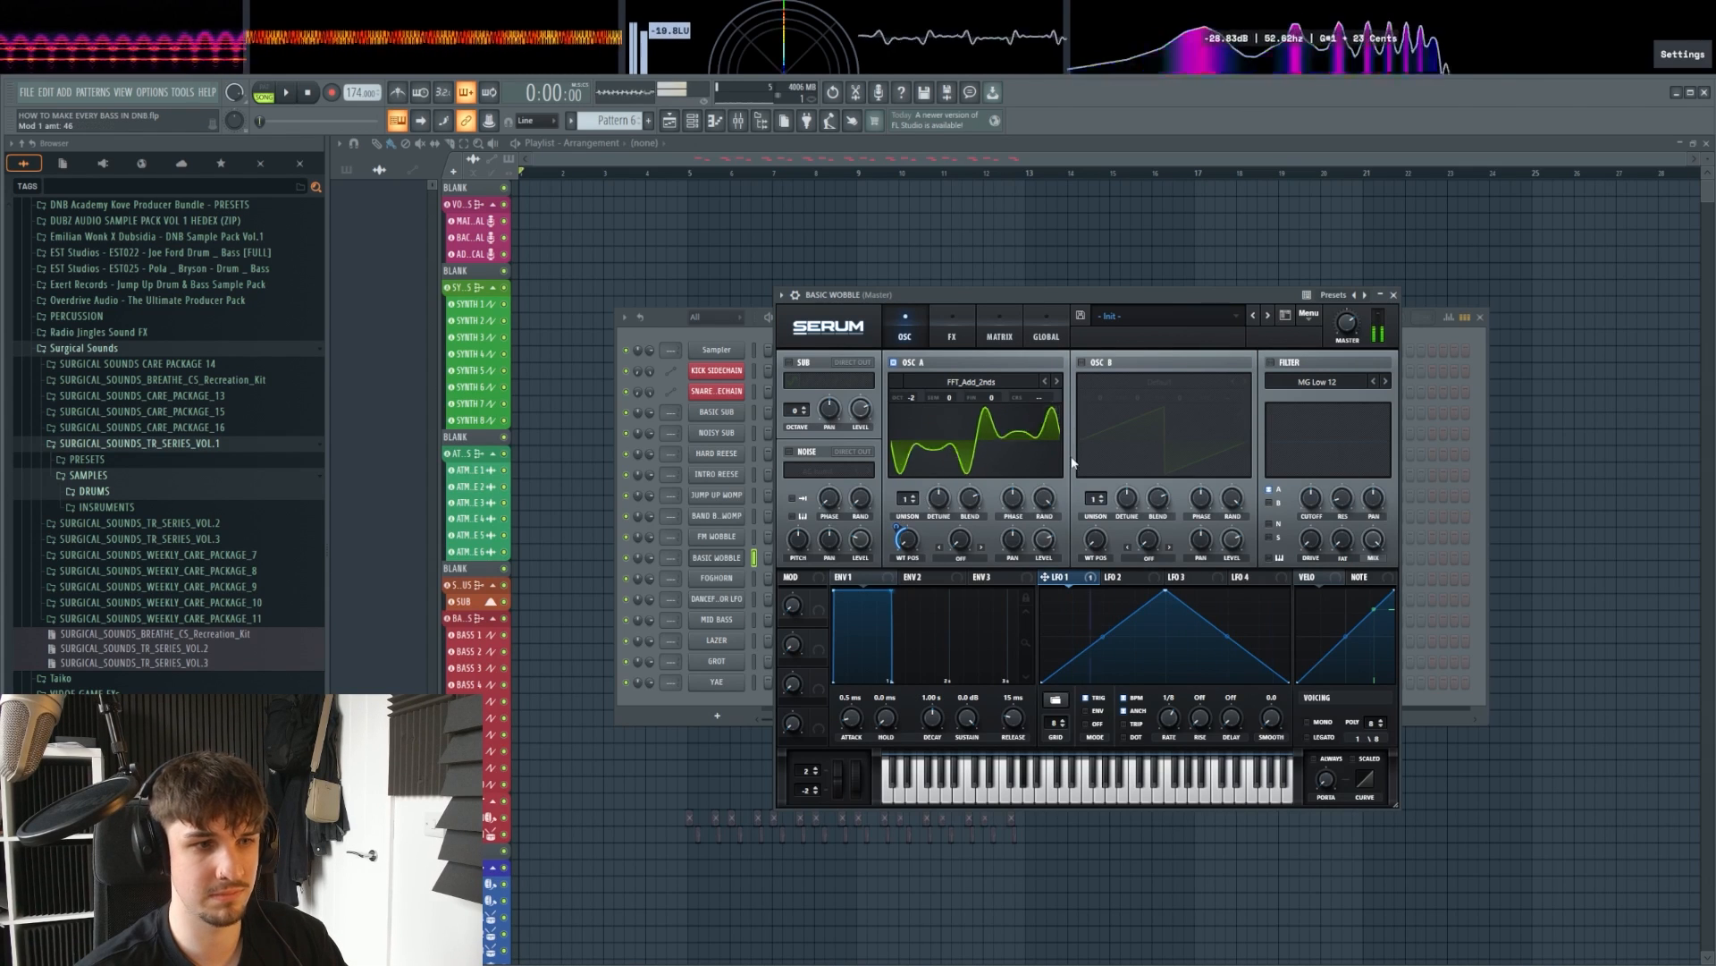
Step: Enable the MG Low 12 filter on oscillator A, set its cutoff to 78 Hz and modulate that cutoff with LFO 1
click(1288, 366)
drag(1312, 498, 1322, 519)
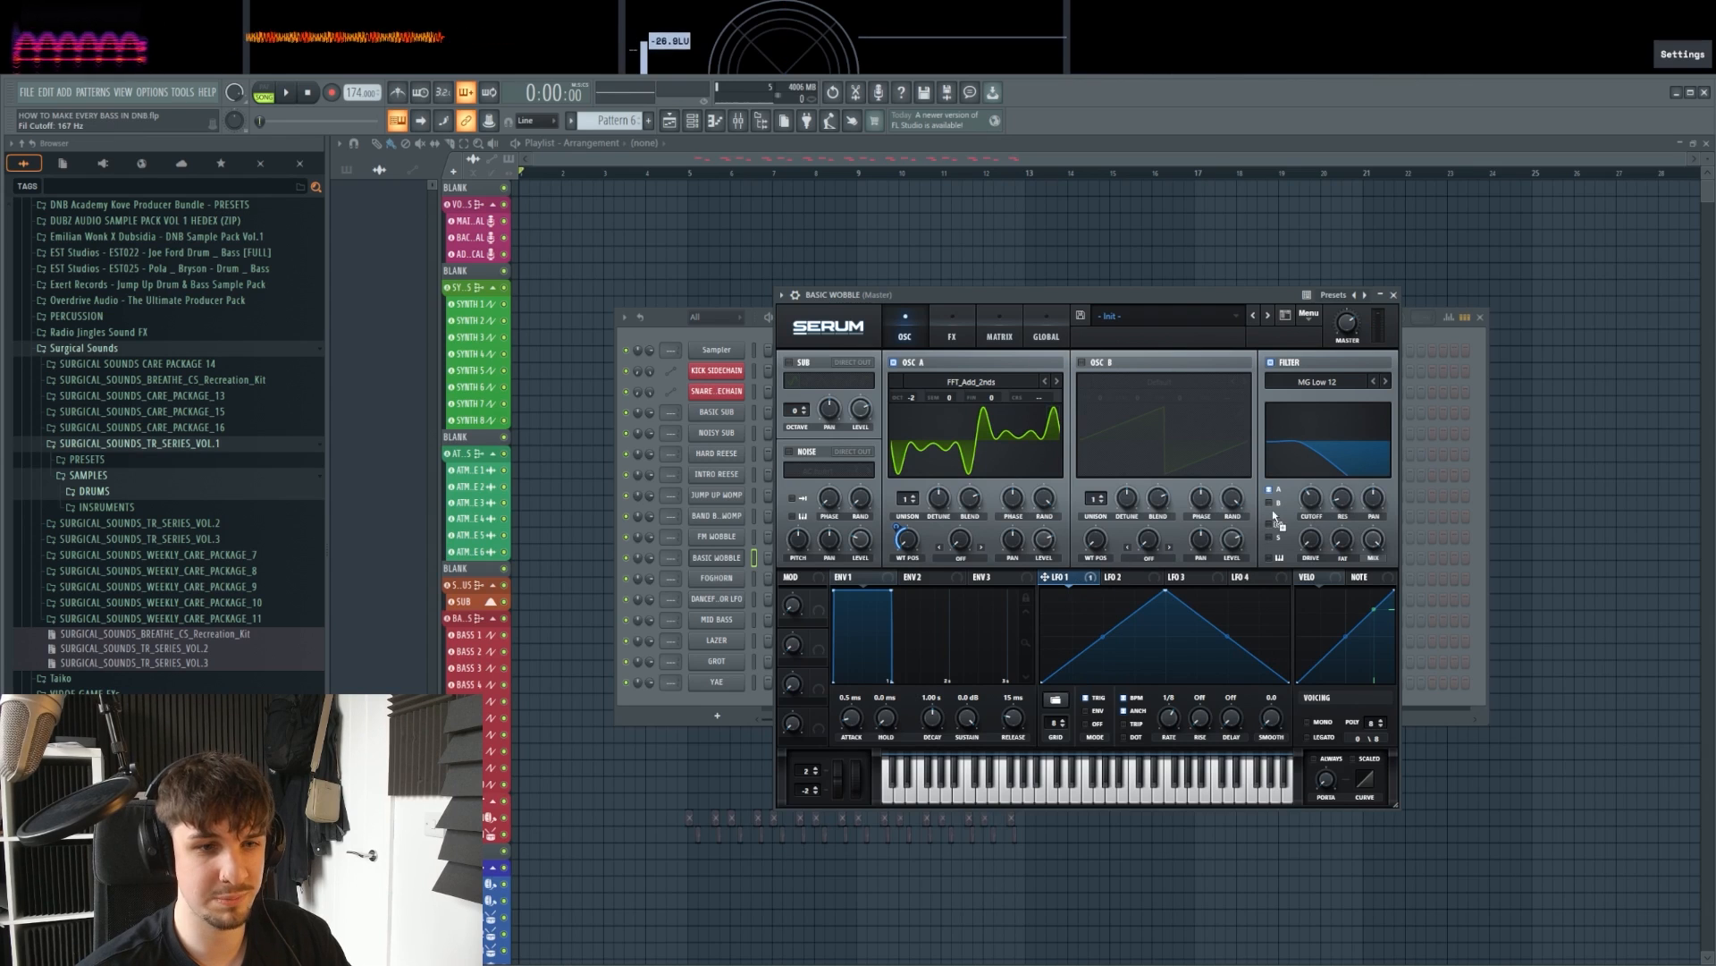
drag(1044, 577, 1321, 528)
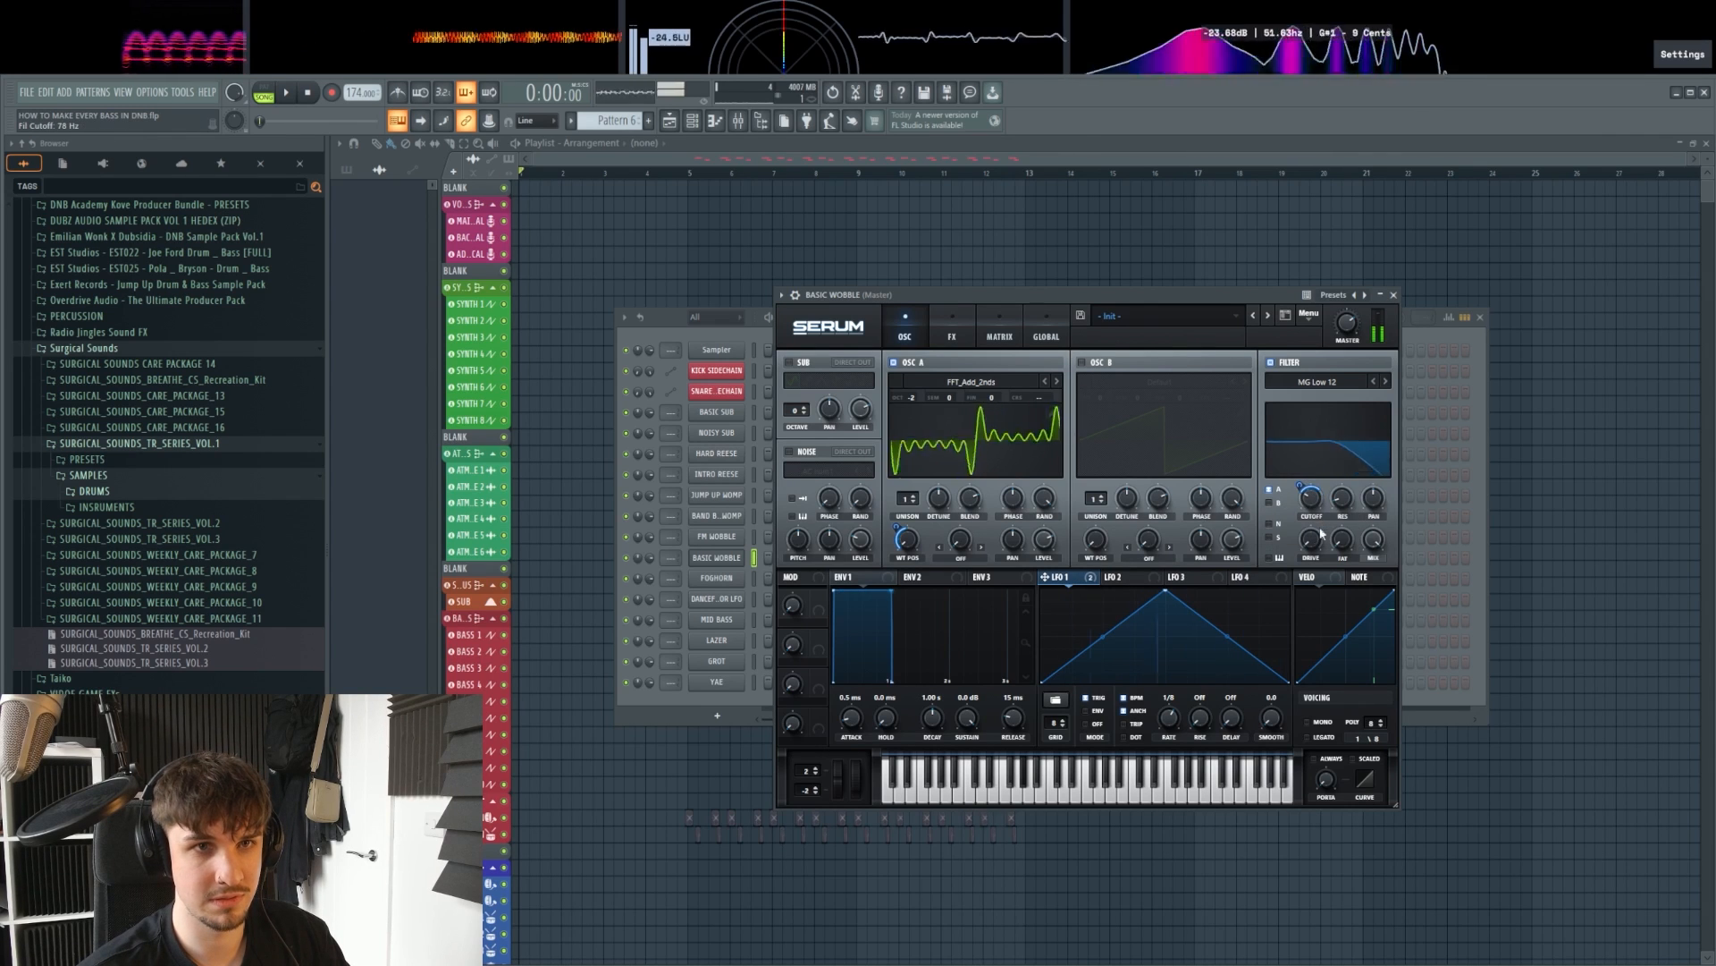
Step: Add a Tube distortion effect with its drive turned well up, and audition the wobble
click(952, 336)
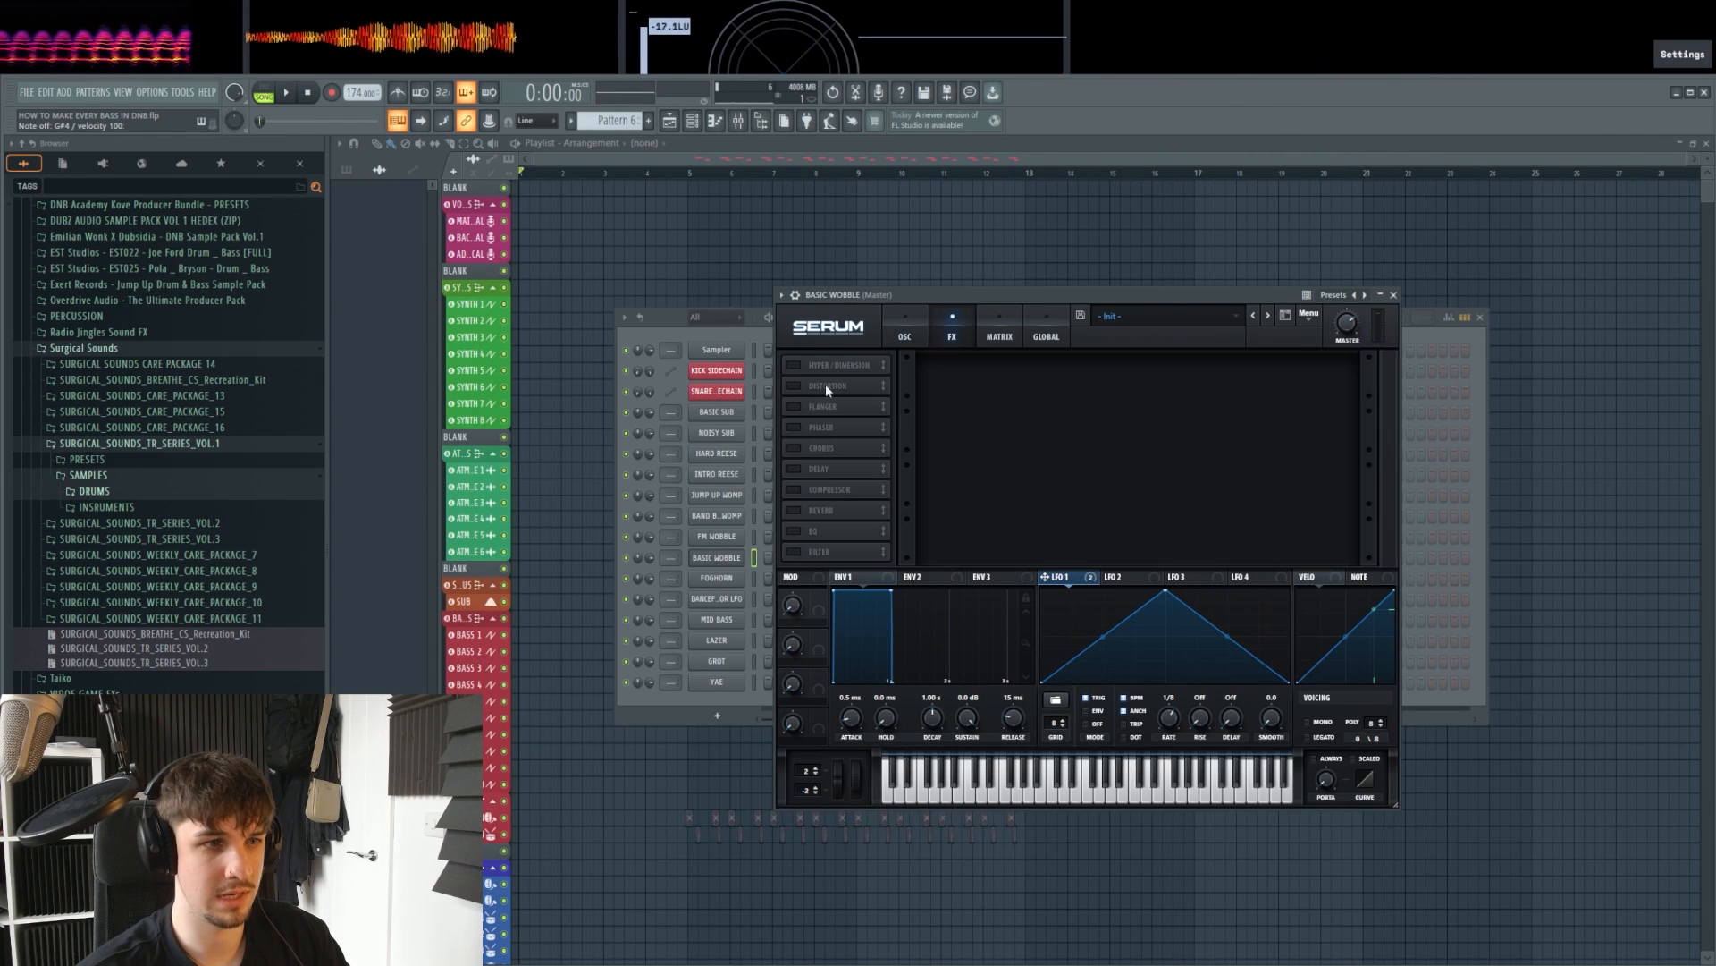
click(795, 384)
drag(1236, 371, 1229, 292)
key(h)
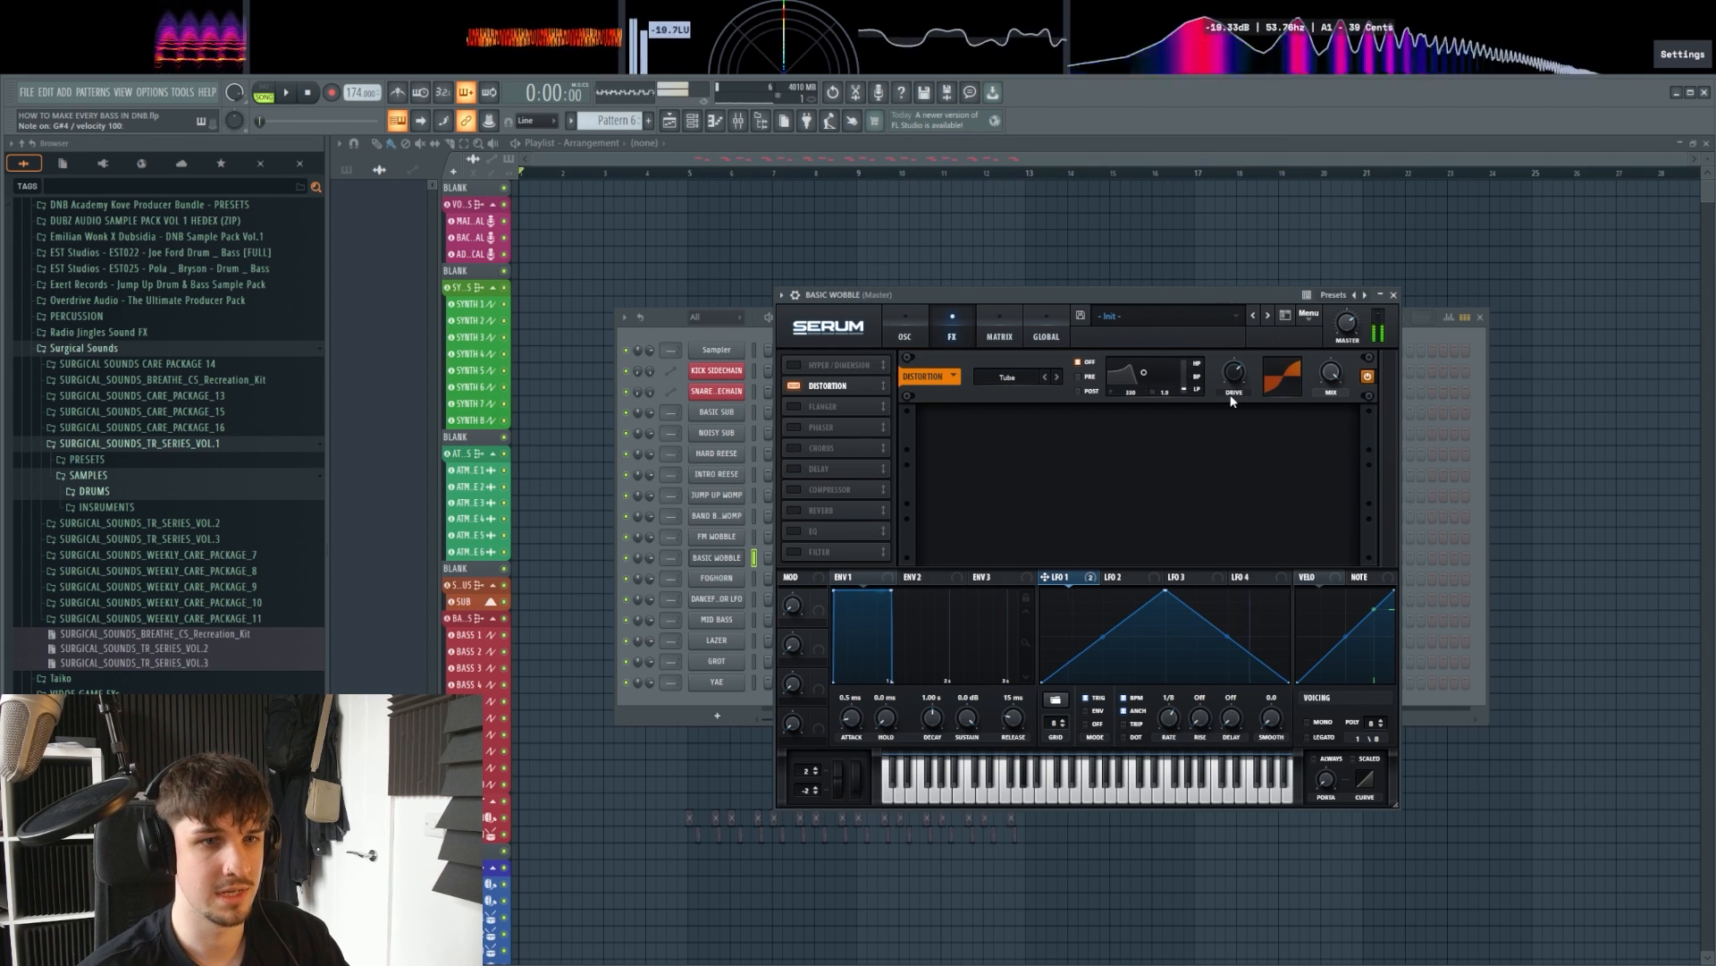
Step: Set the downward pitch bend range to -5 semitones and try out bending a note down
click(907, 332)
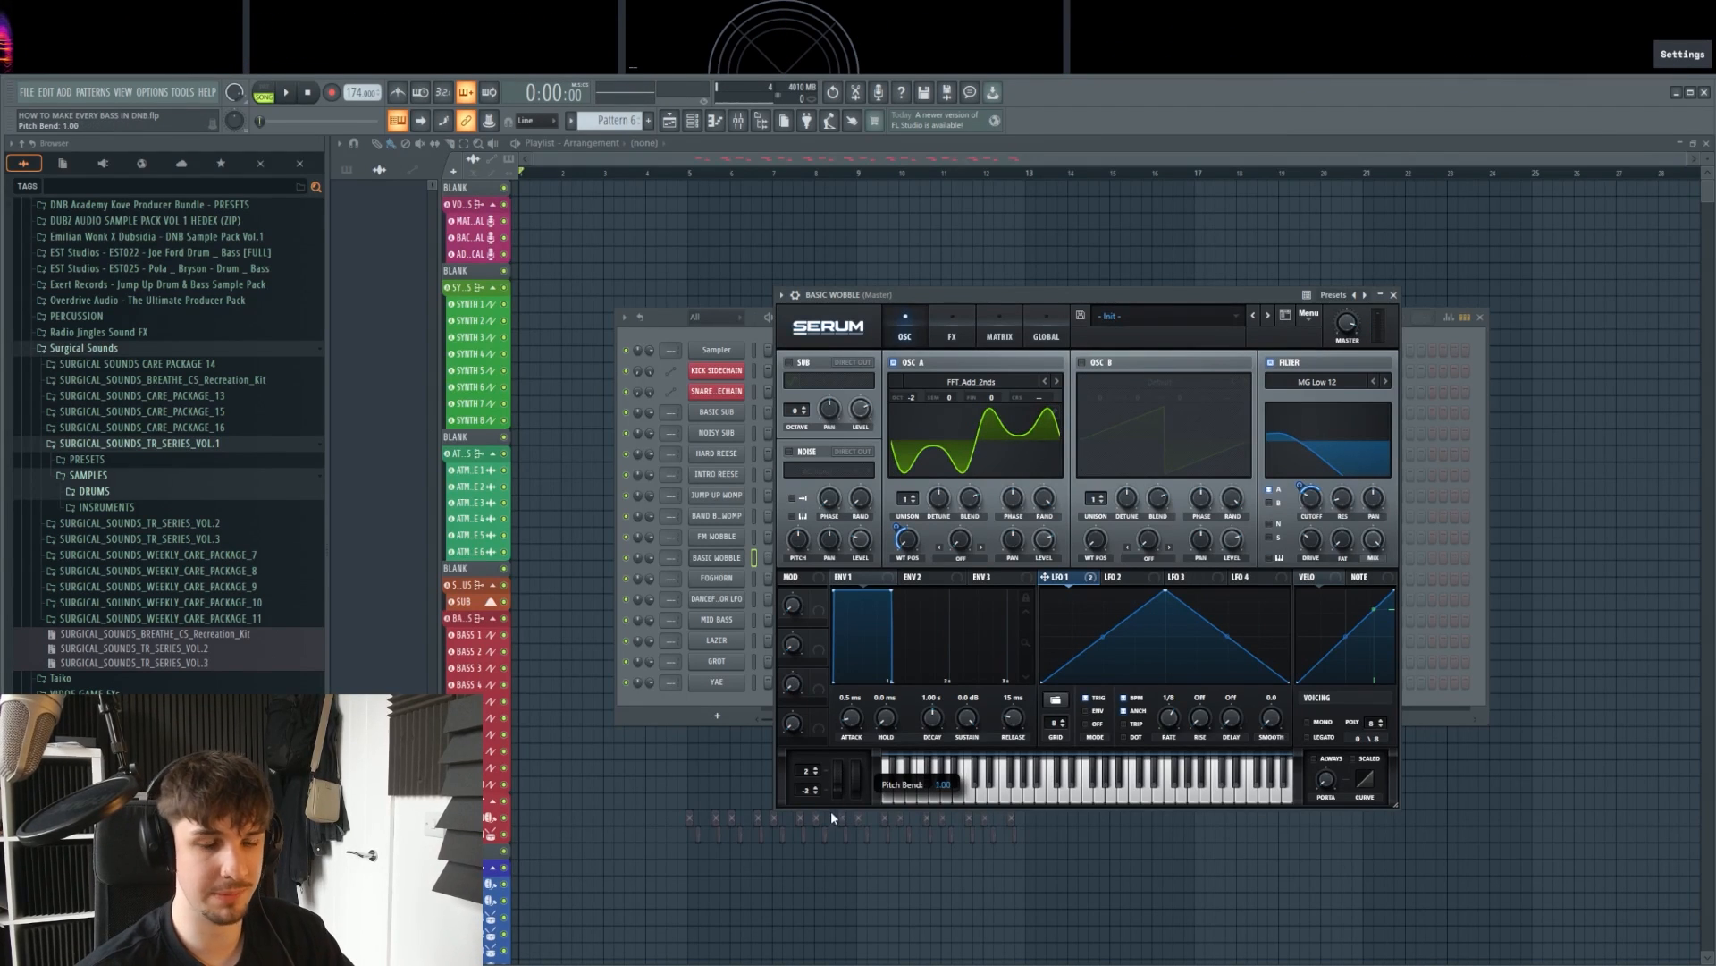
drag(841, 775, 837, 817)
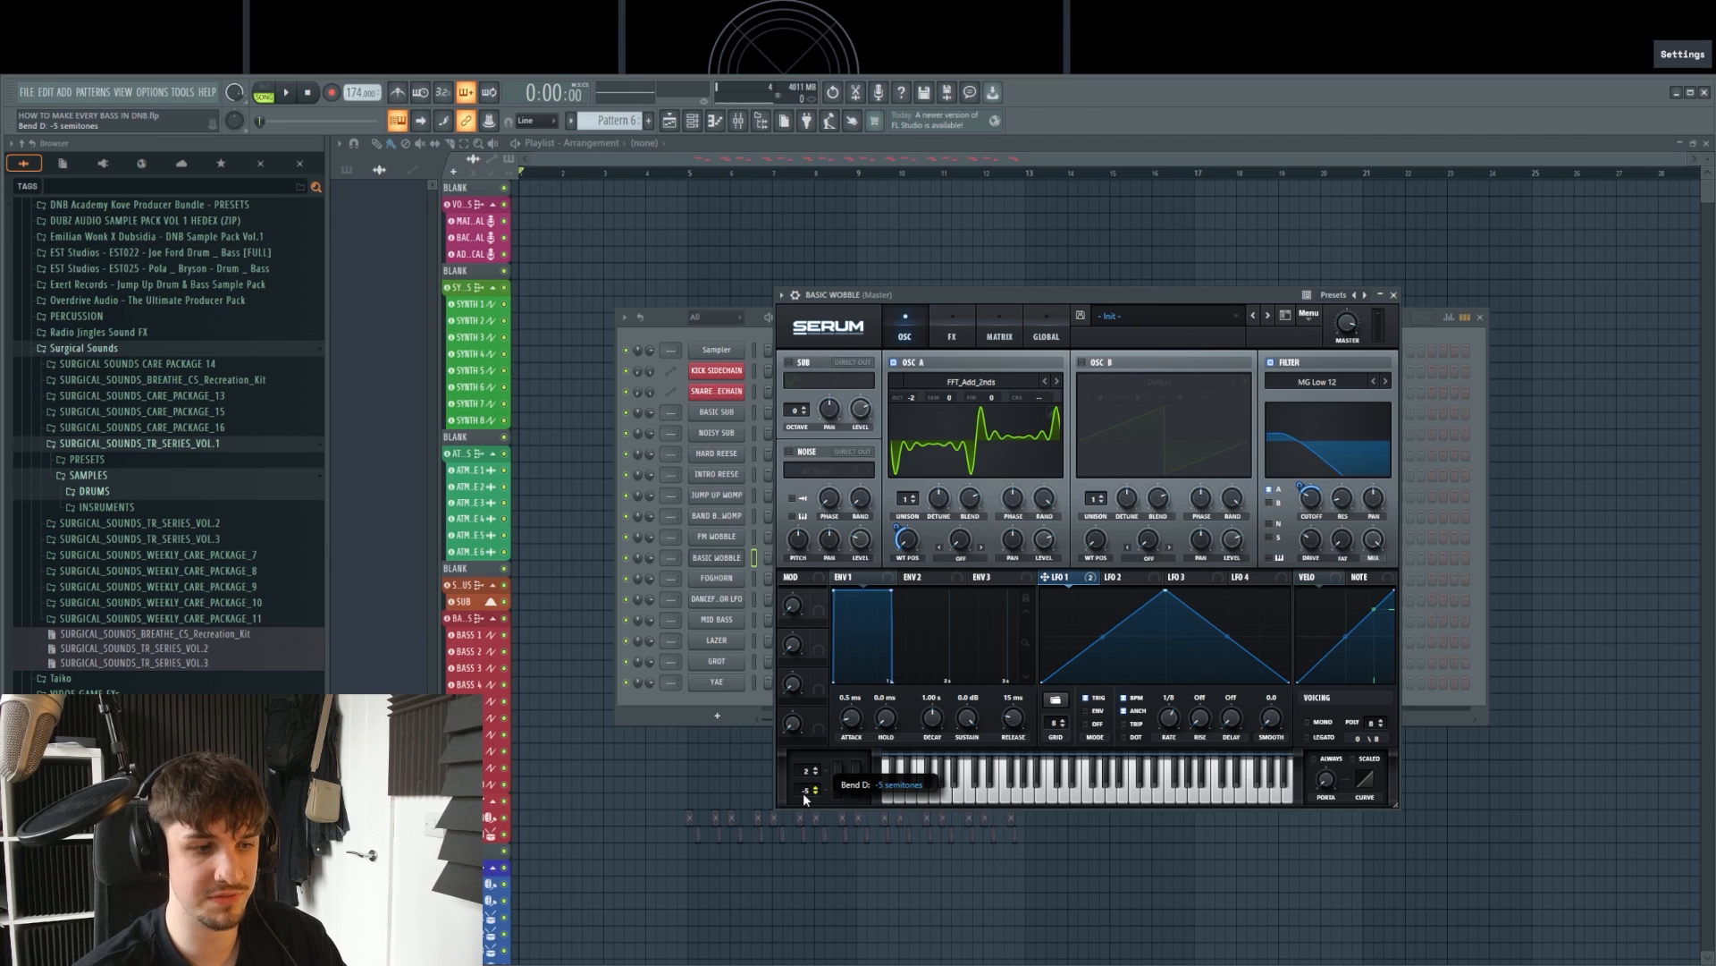
drag(841, 776, 843, 836)
key(h)
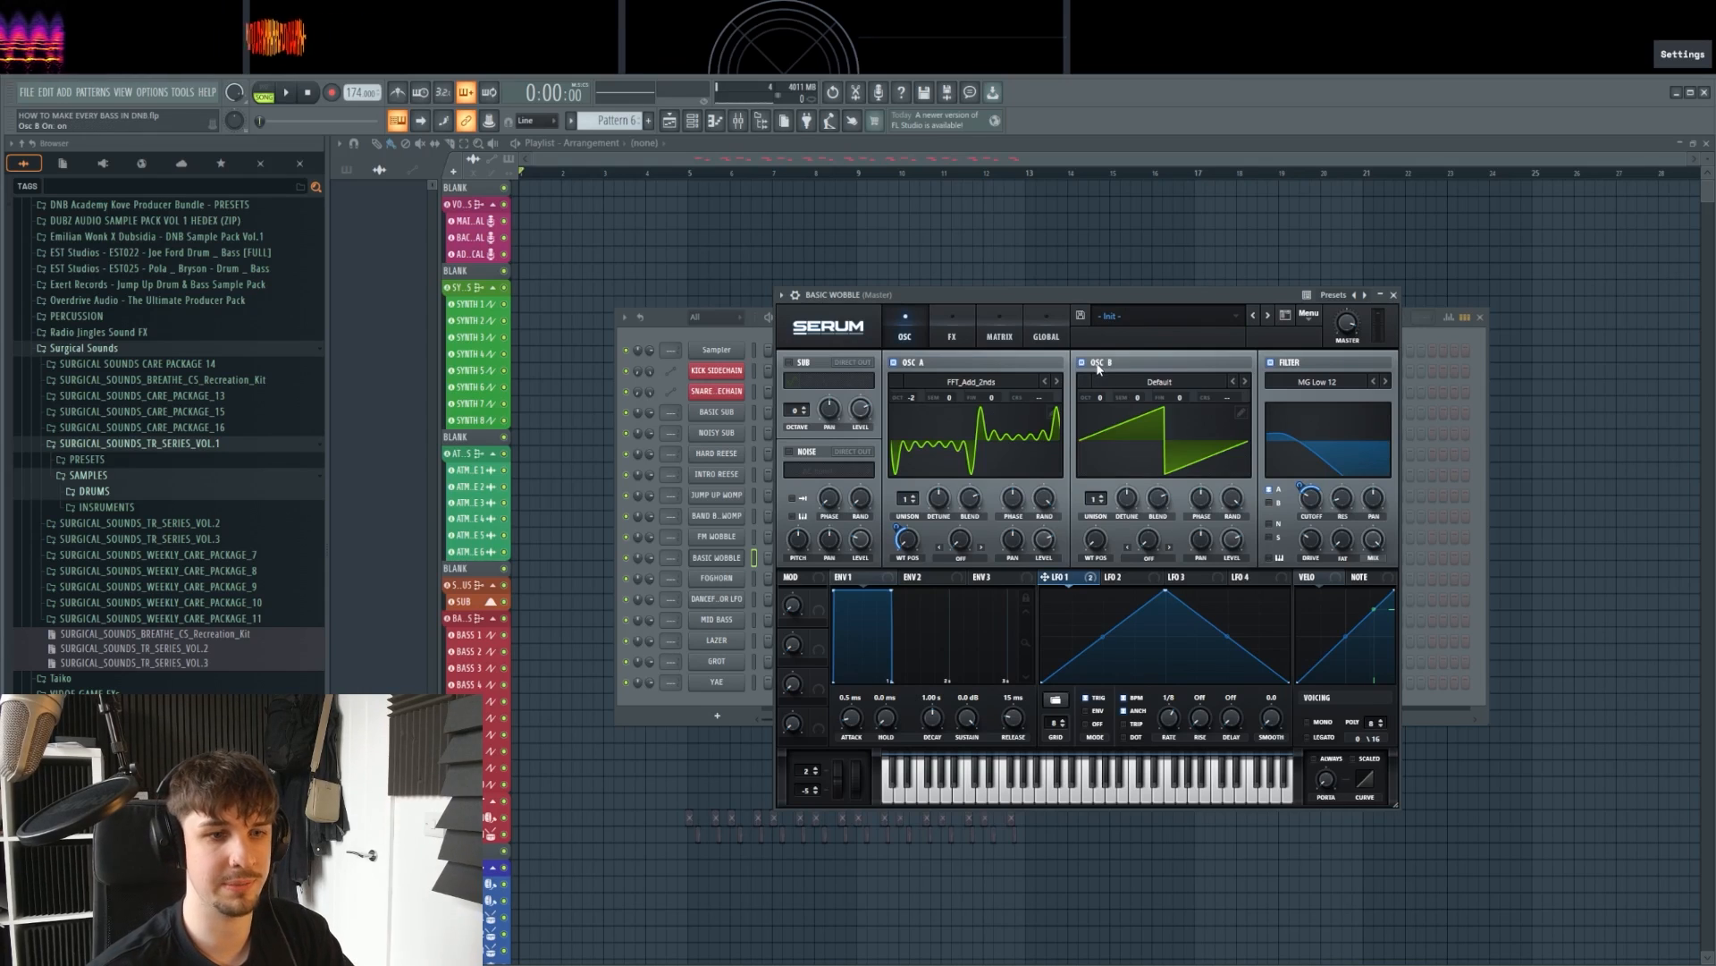
Step: Audition the FFT_Add_3rds and FFT_Add_4ths wavetables in oscillator A
drag(1174, 298, 1185, 297)
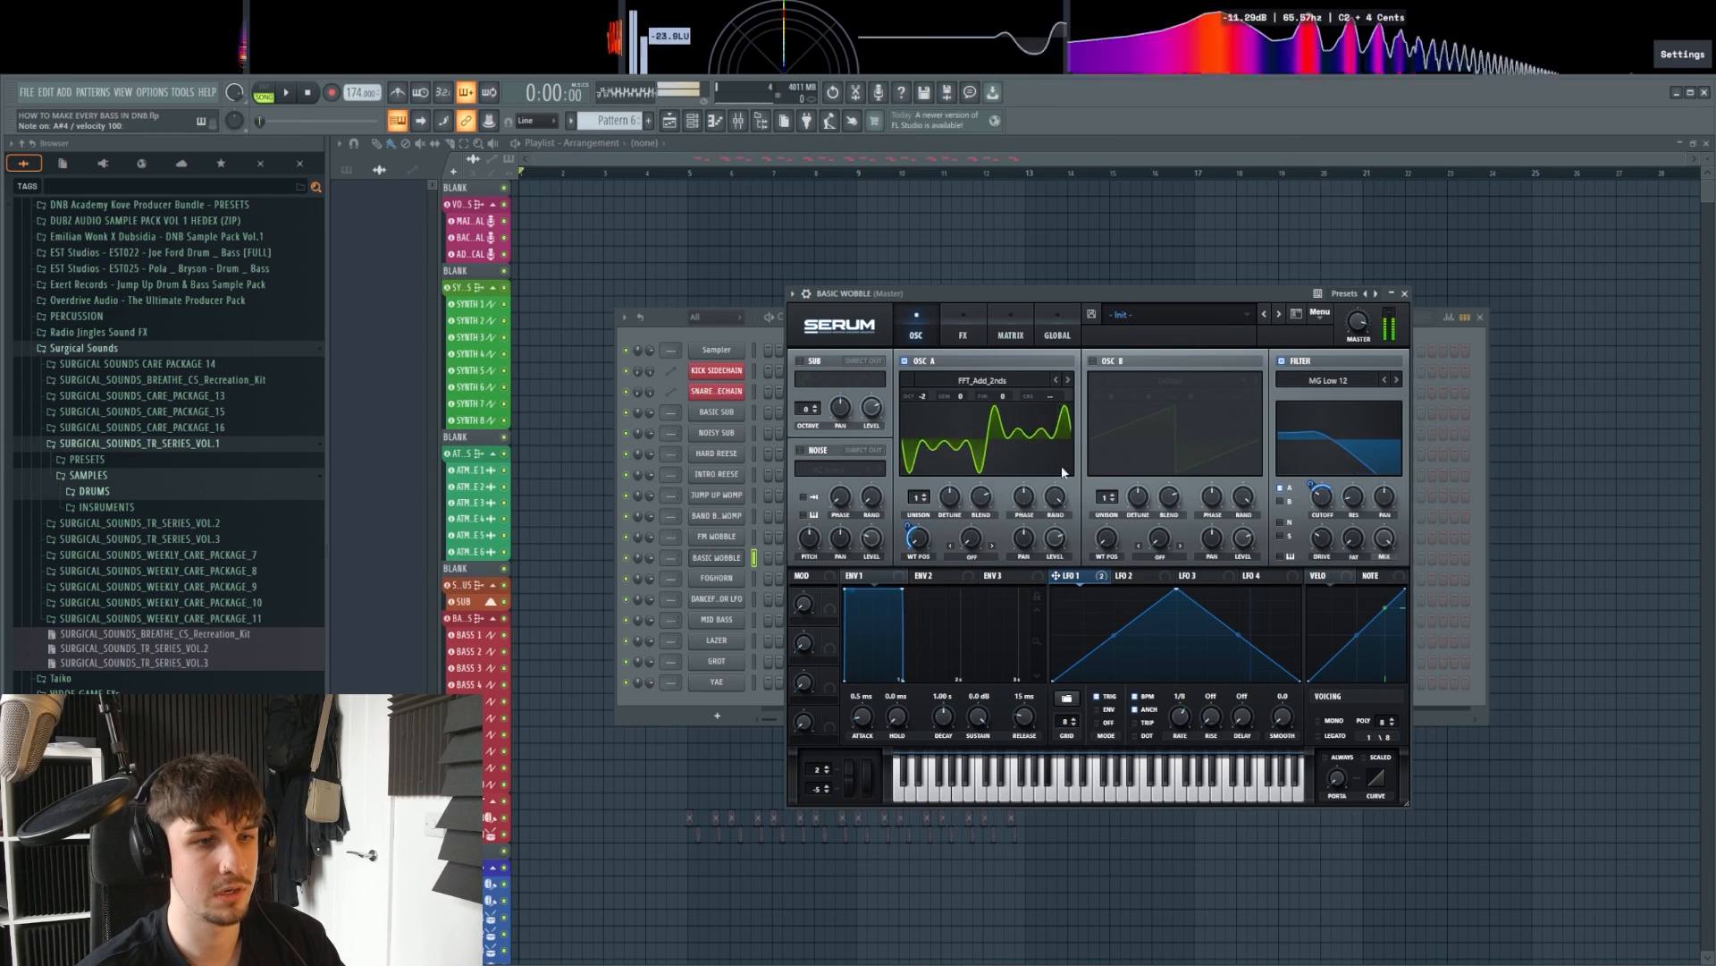
click(1067, 380)
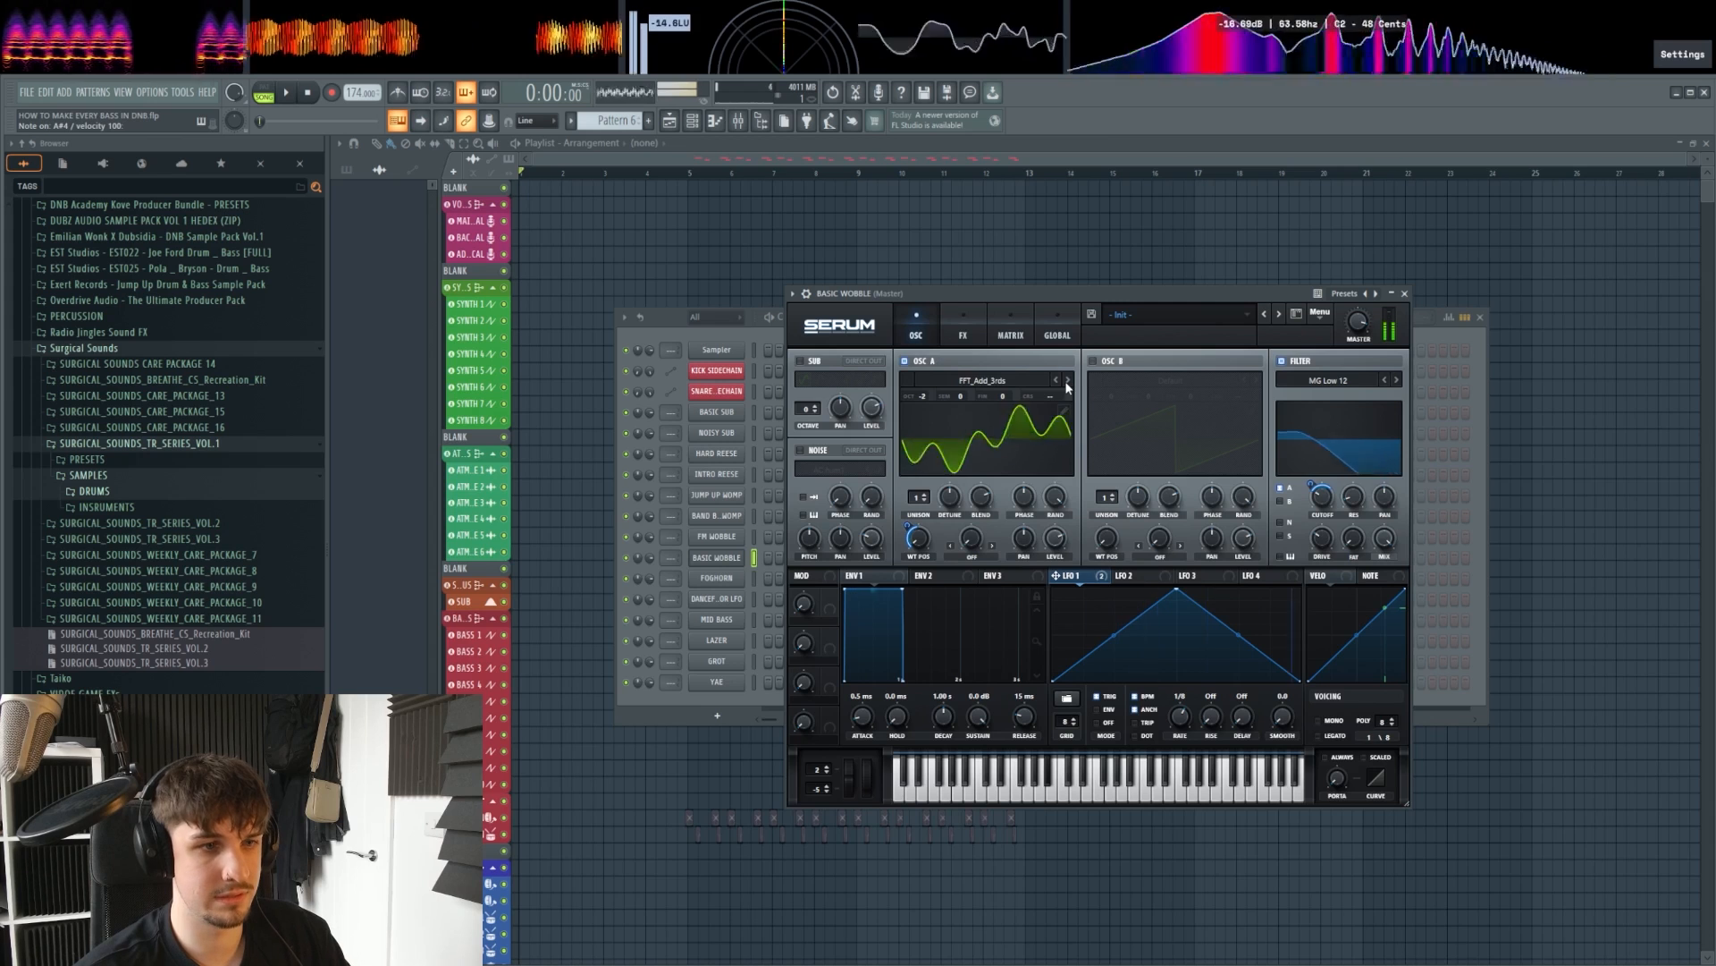
click(1056, 380)
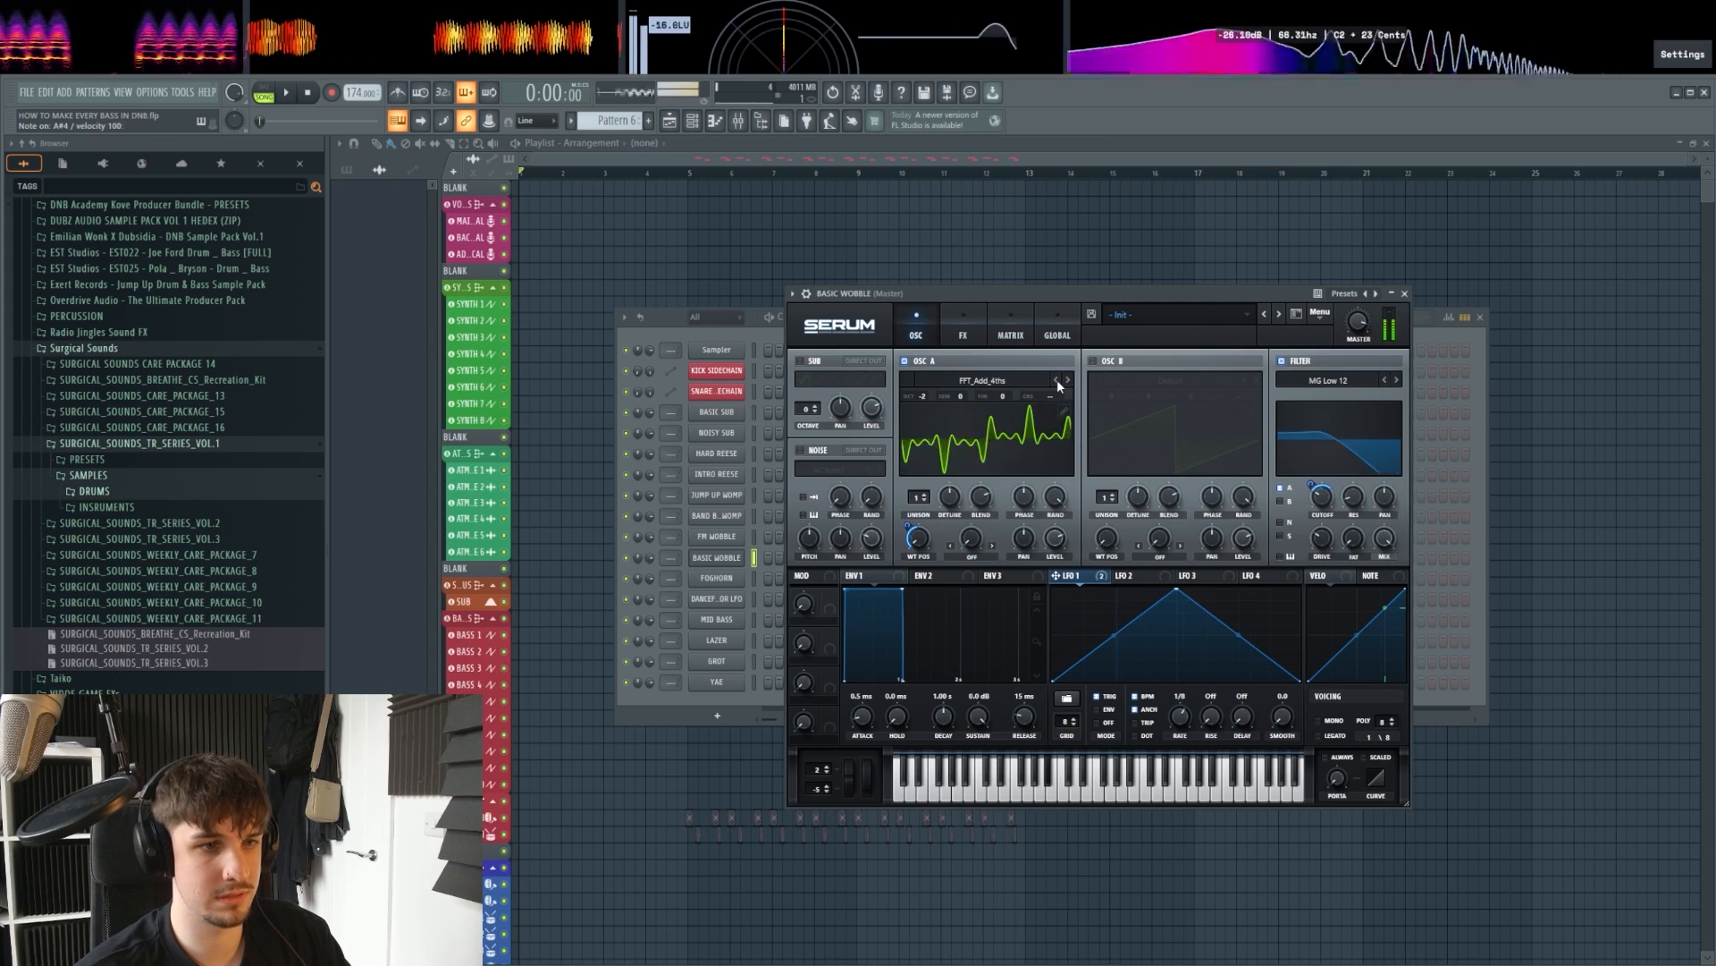
Step: Switch from the BASIC WOBBLE Serum to the FOGHORN channel's Serum, audition its sound and reset the patch to the init preset
click(1406, 293)
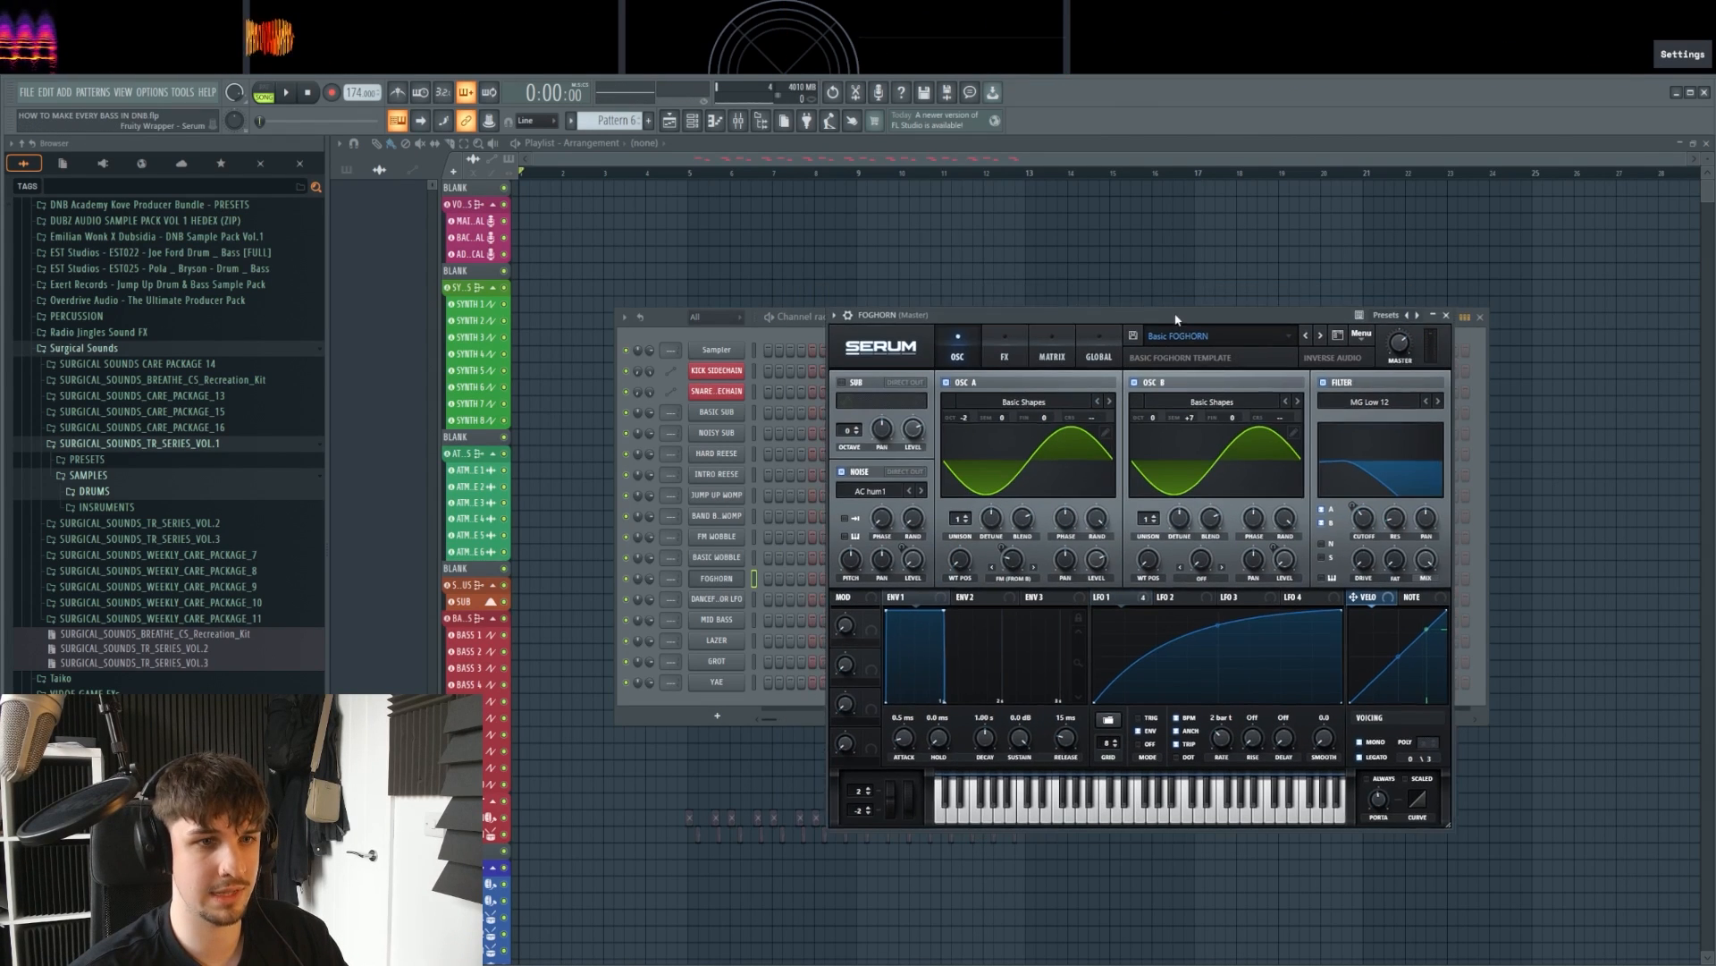
drag(1180, 316, 1123, 292)
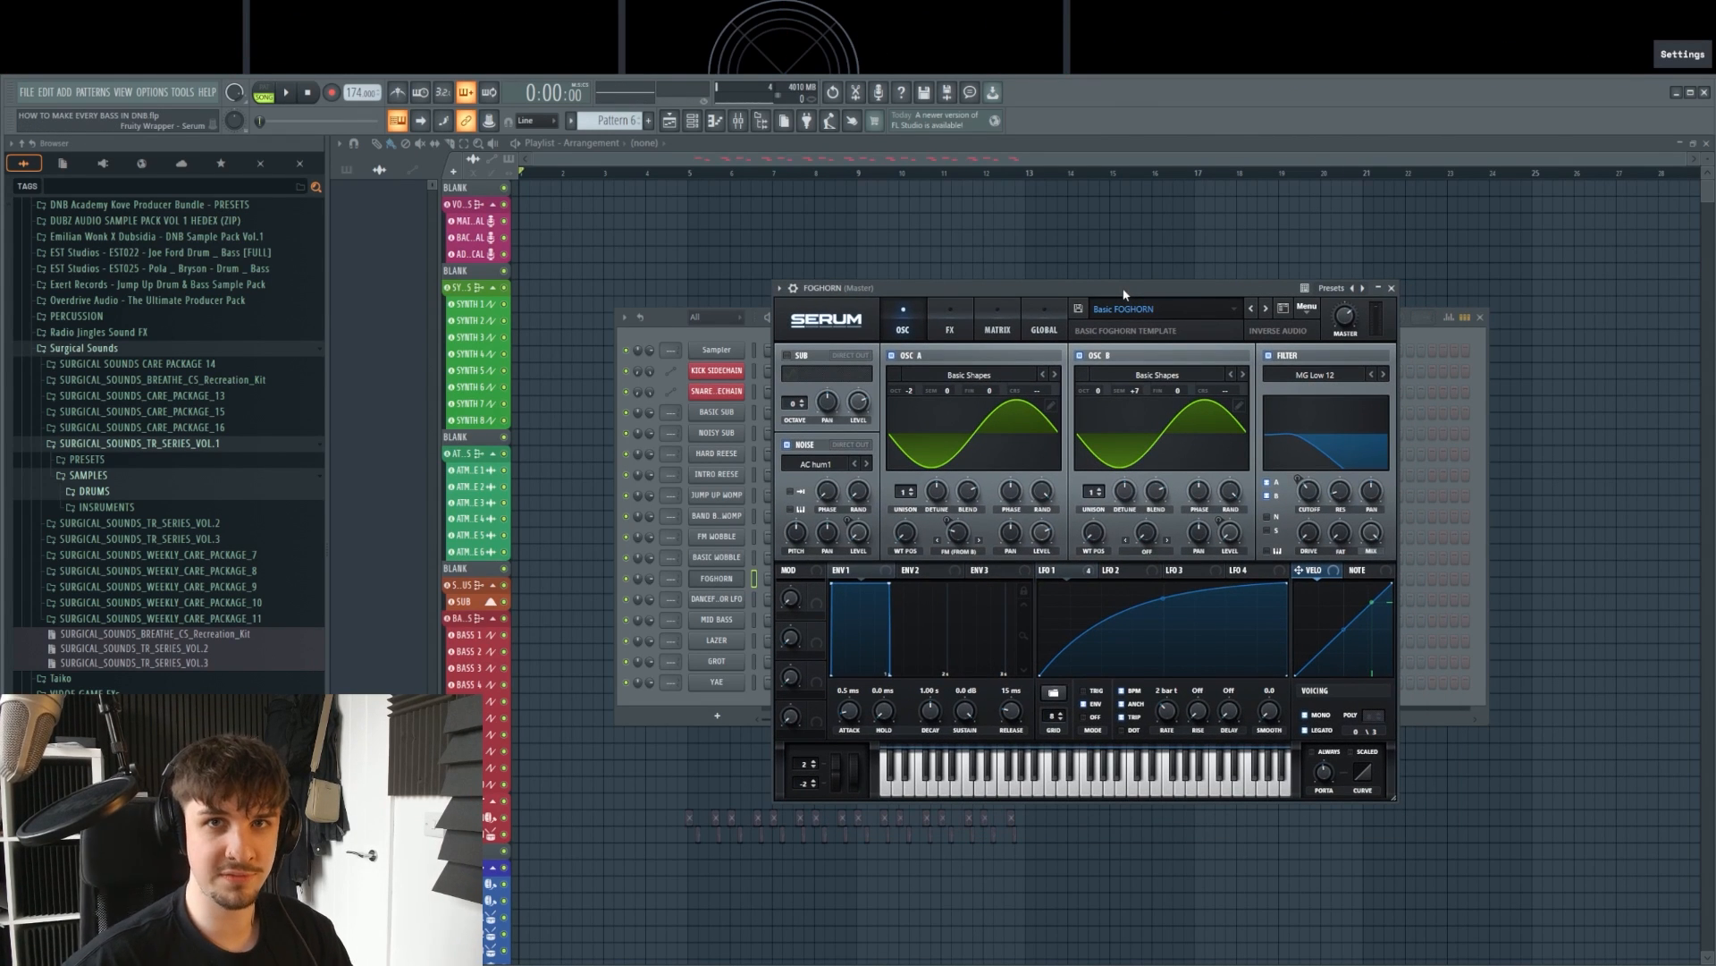
drag(1124, 294, 1097, 261)
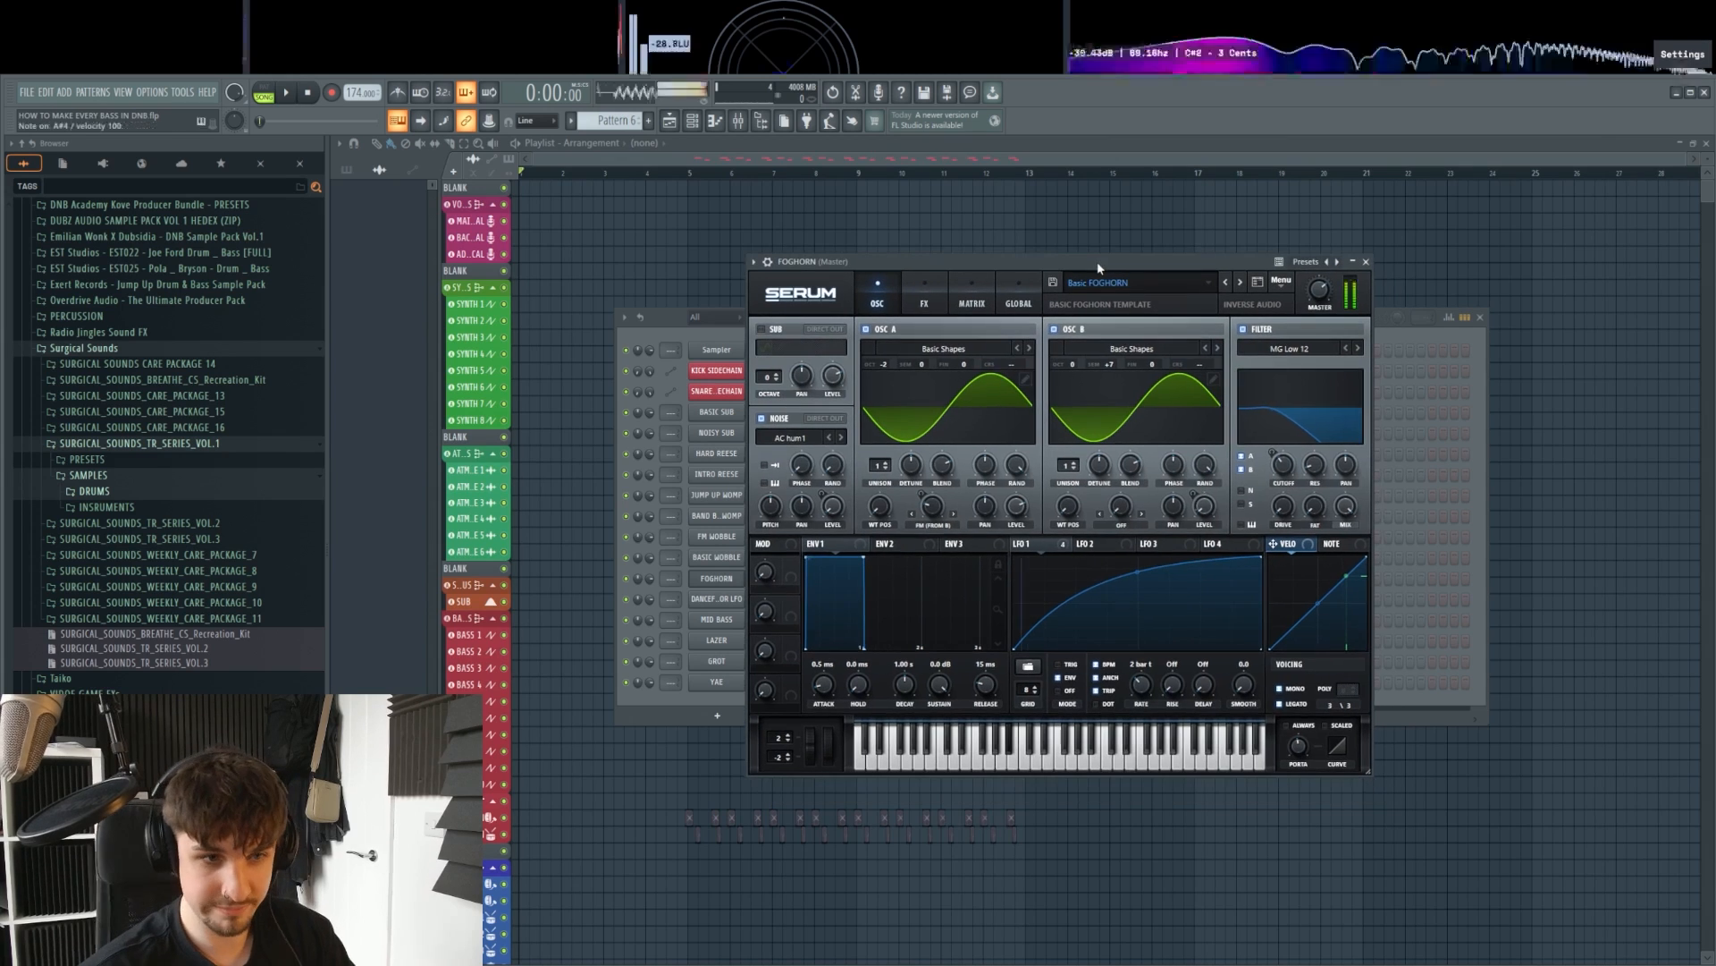
drag(810, 741, 807, 758)
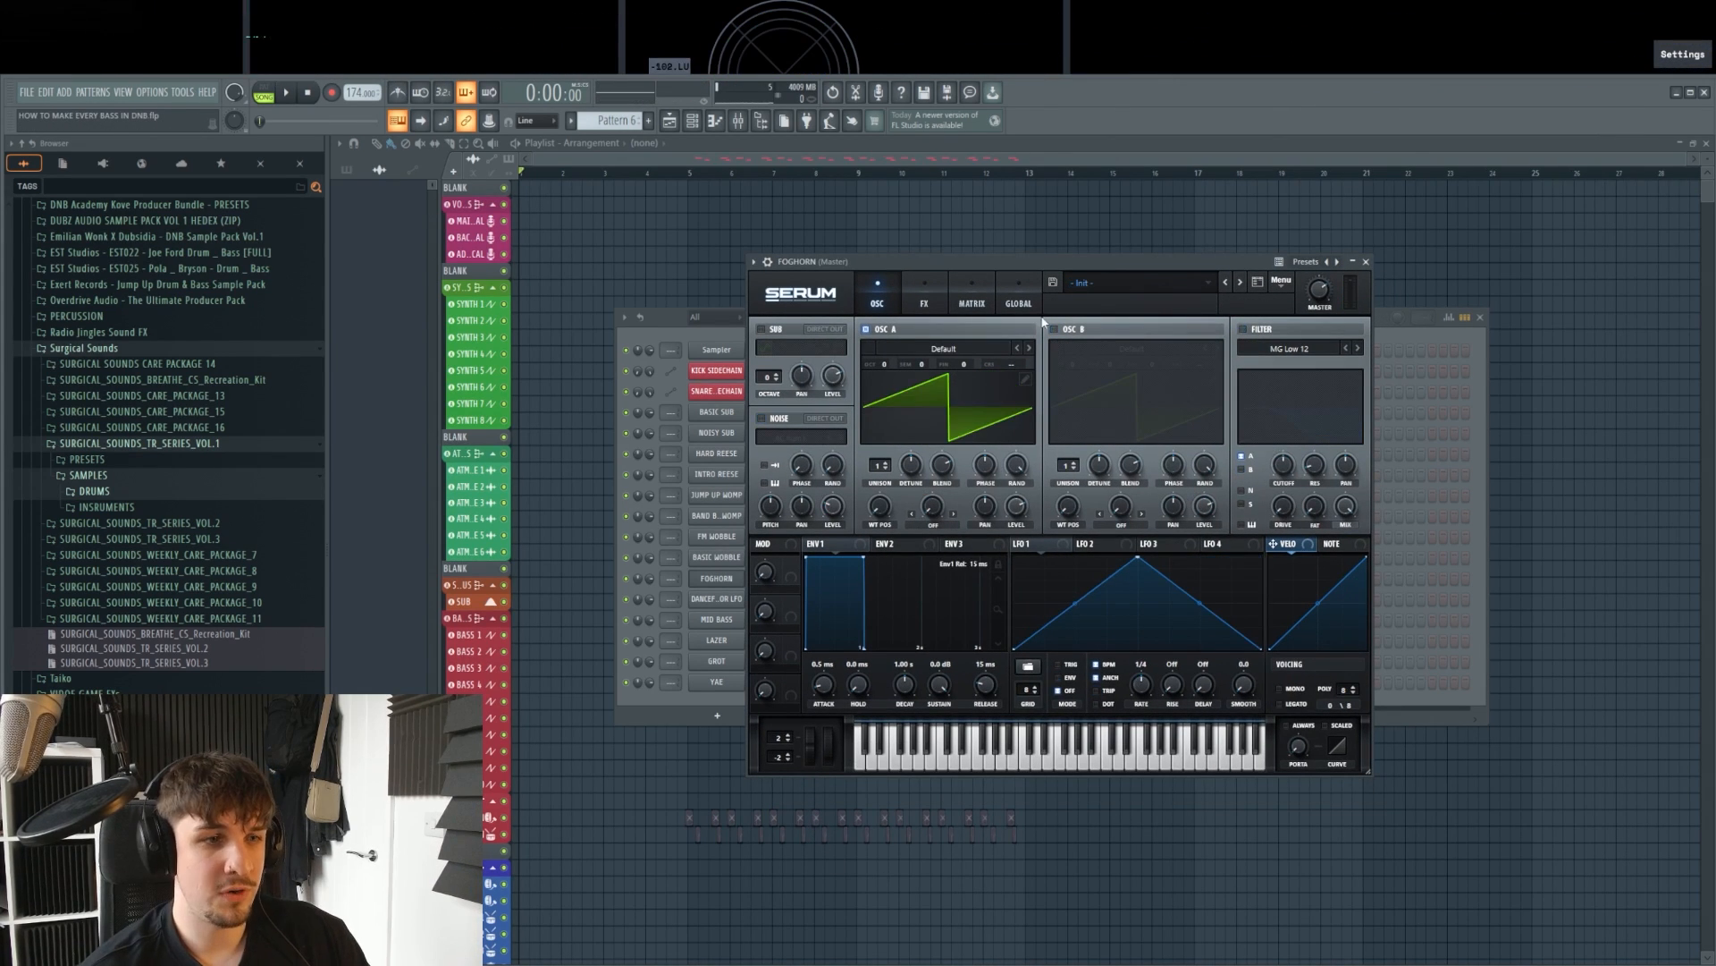
Step: Load the Basic Shapes wavetable into oscillator A, then enable oscillator B and give it Basic Shapes too
click(1057, 356)
click(1109, 338)
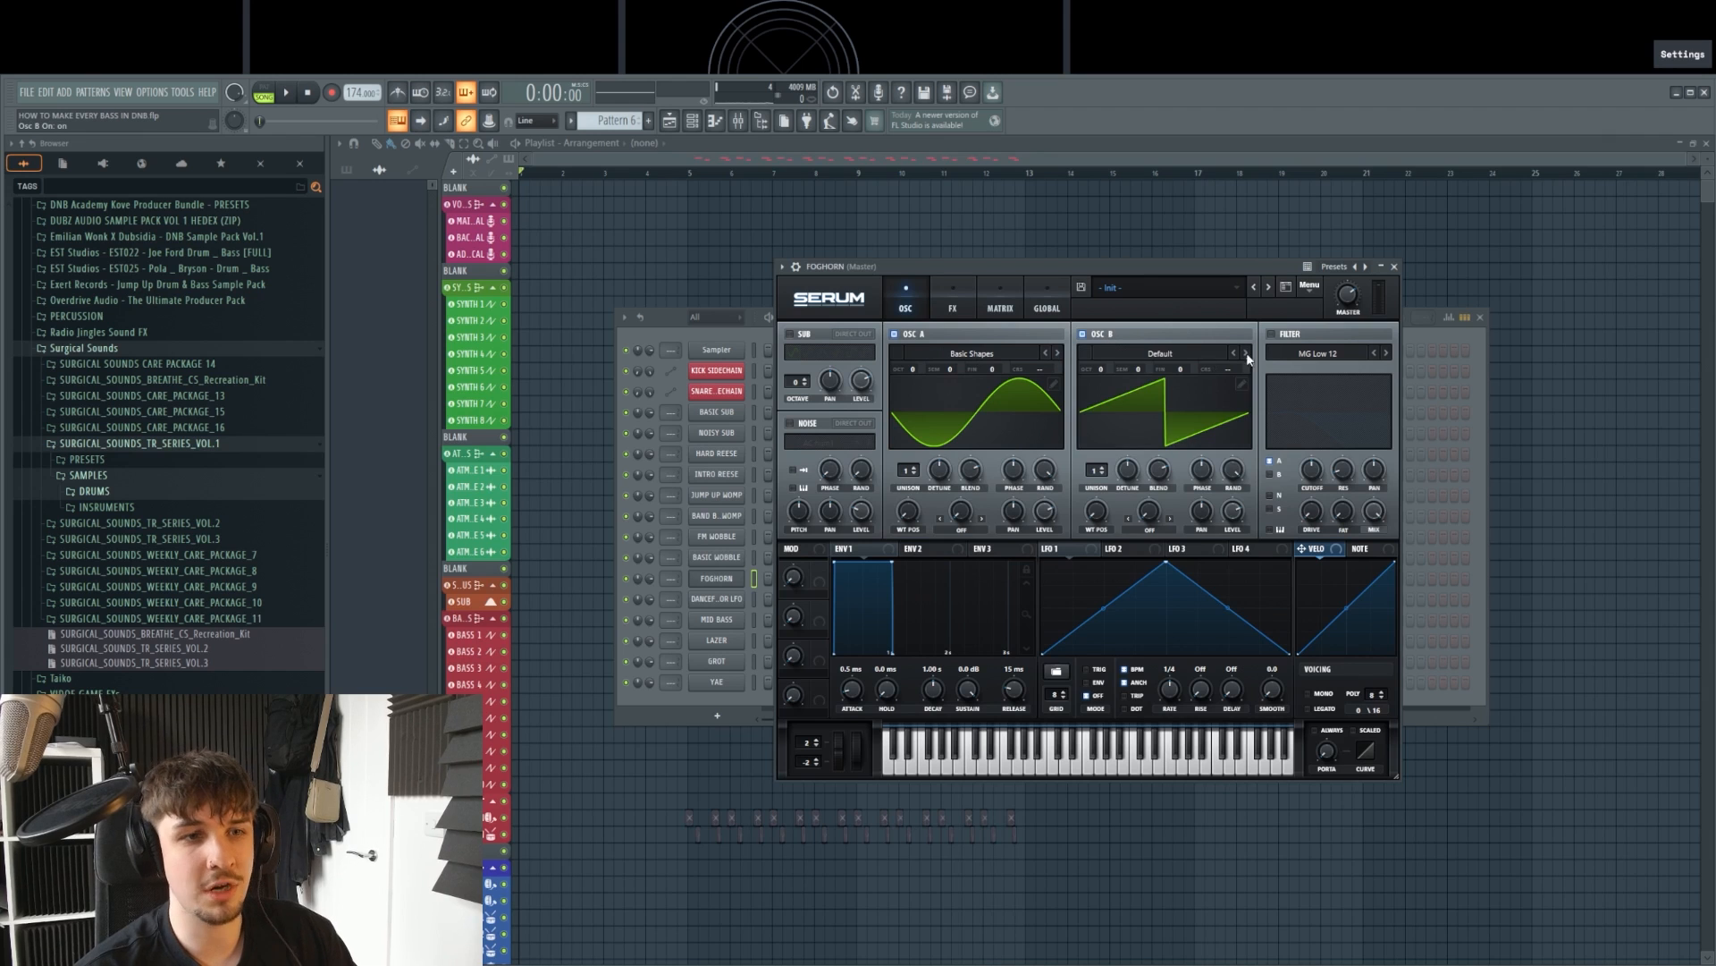
click(1248, 354)
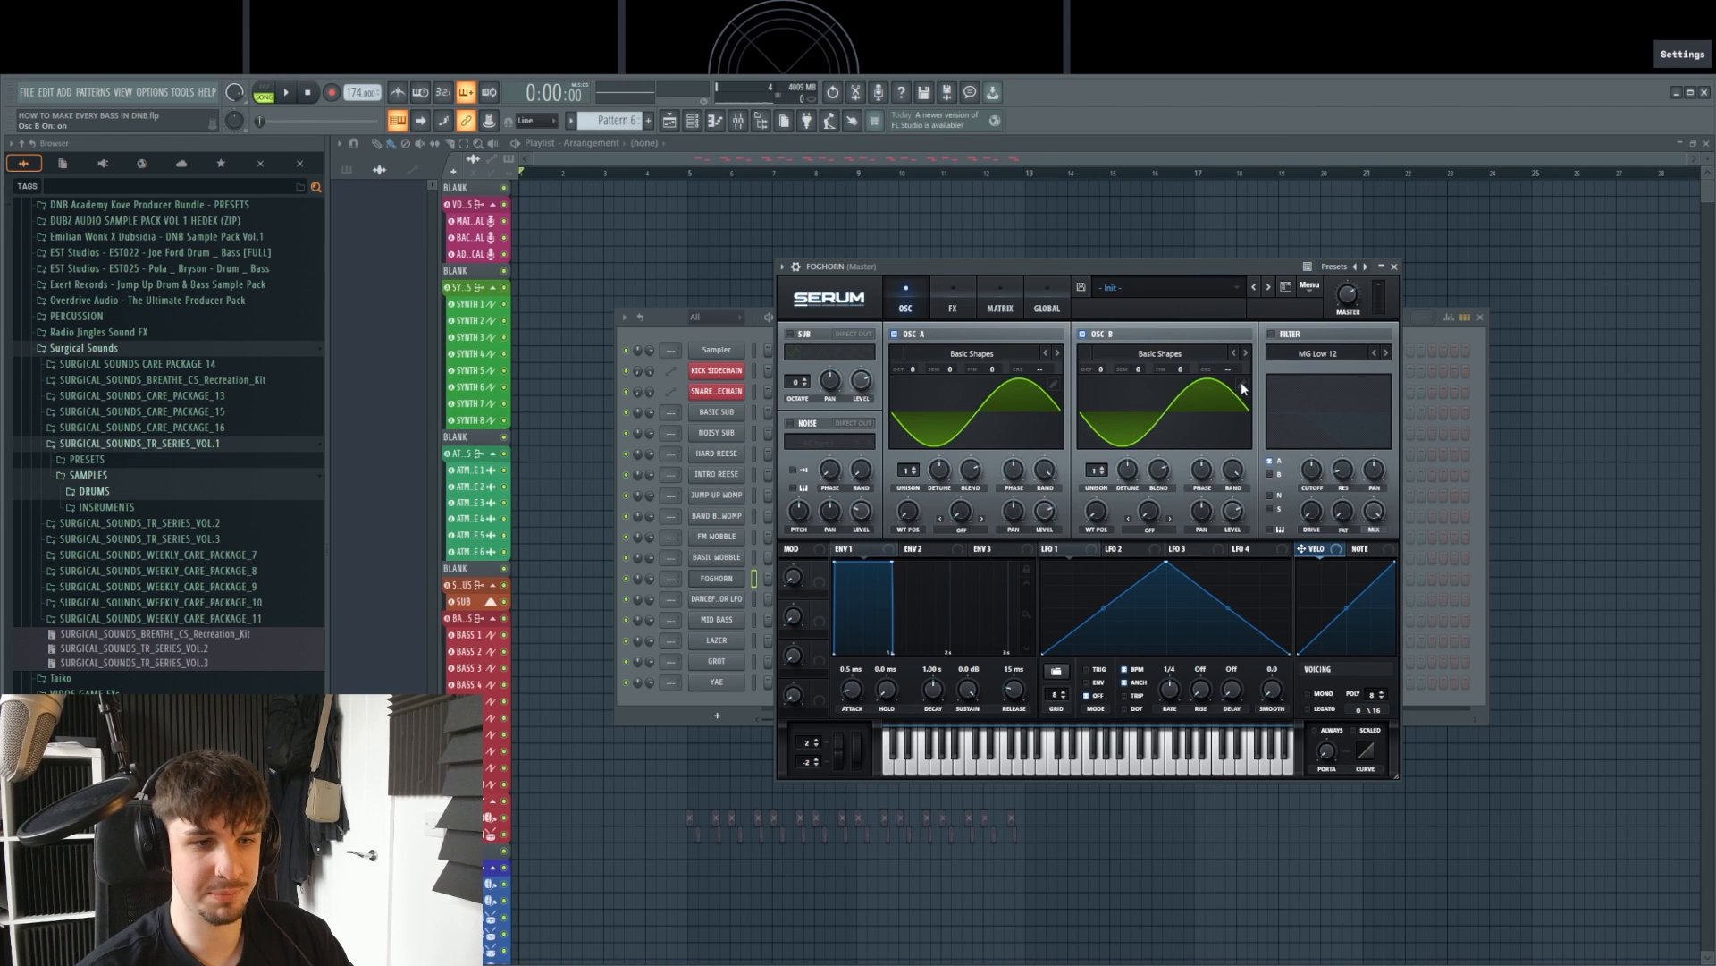
click(972, 531)
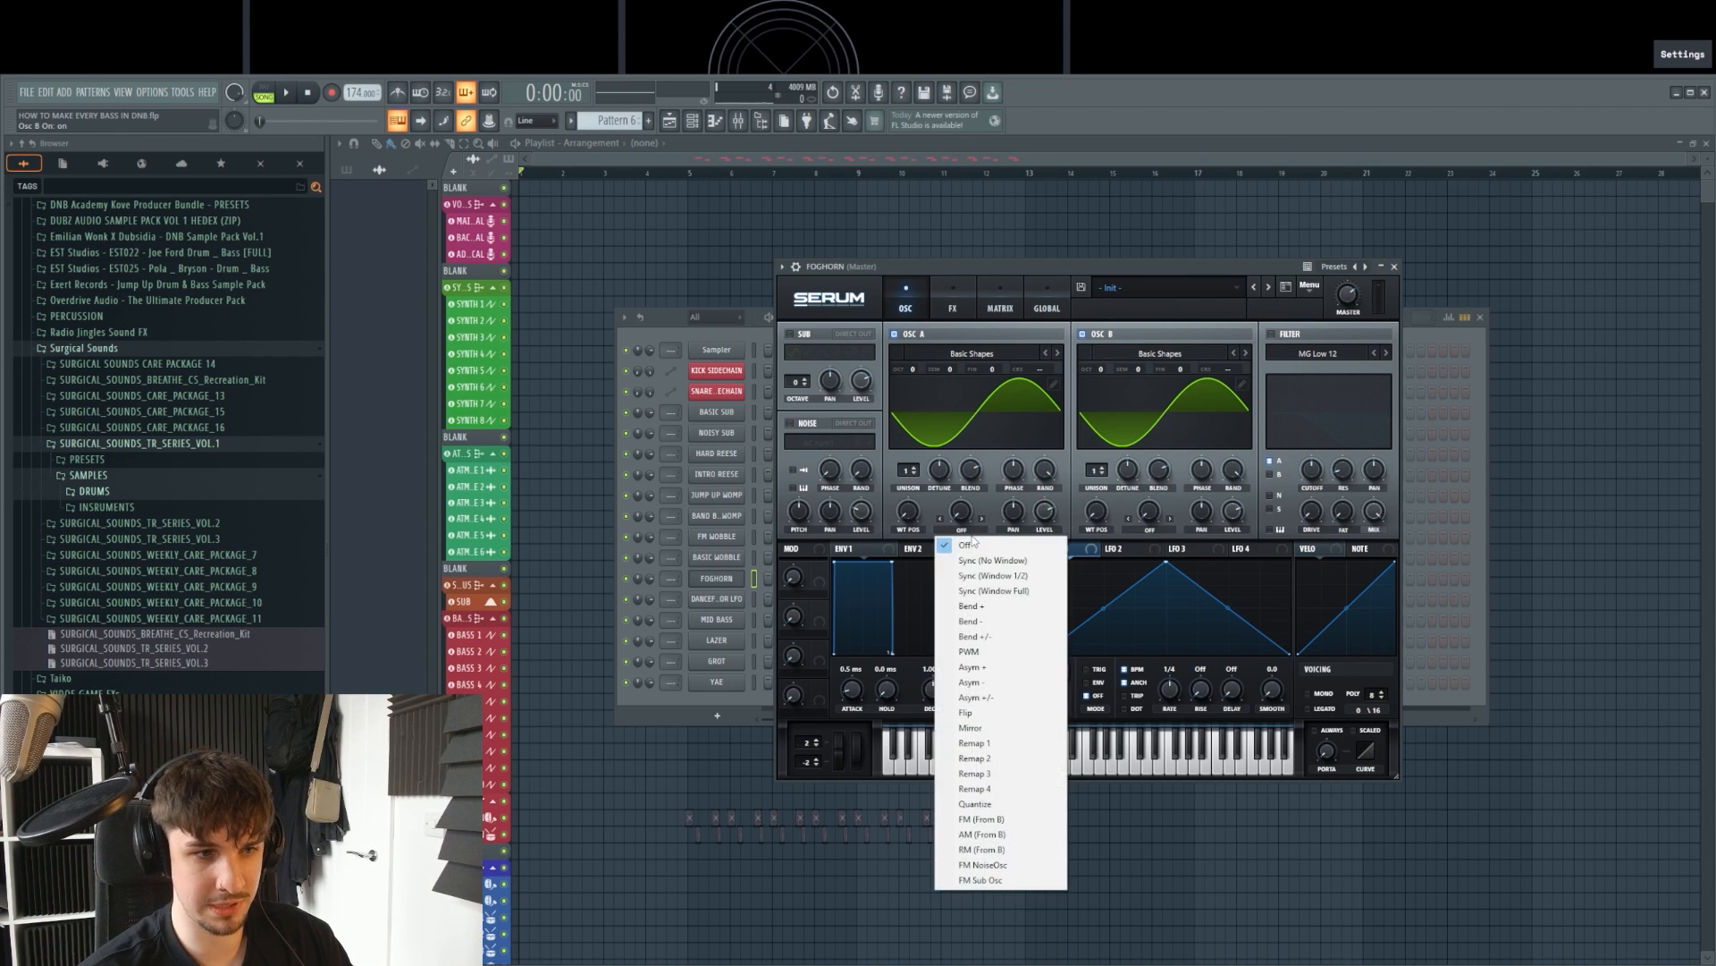
click(1183, 483)
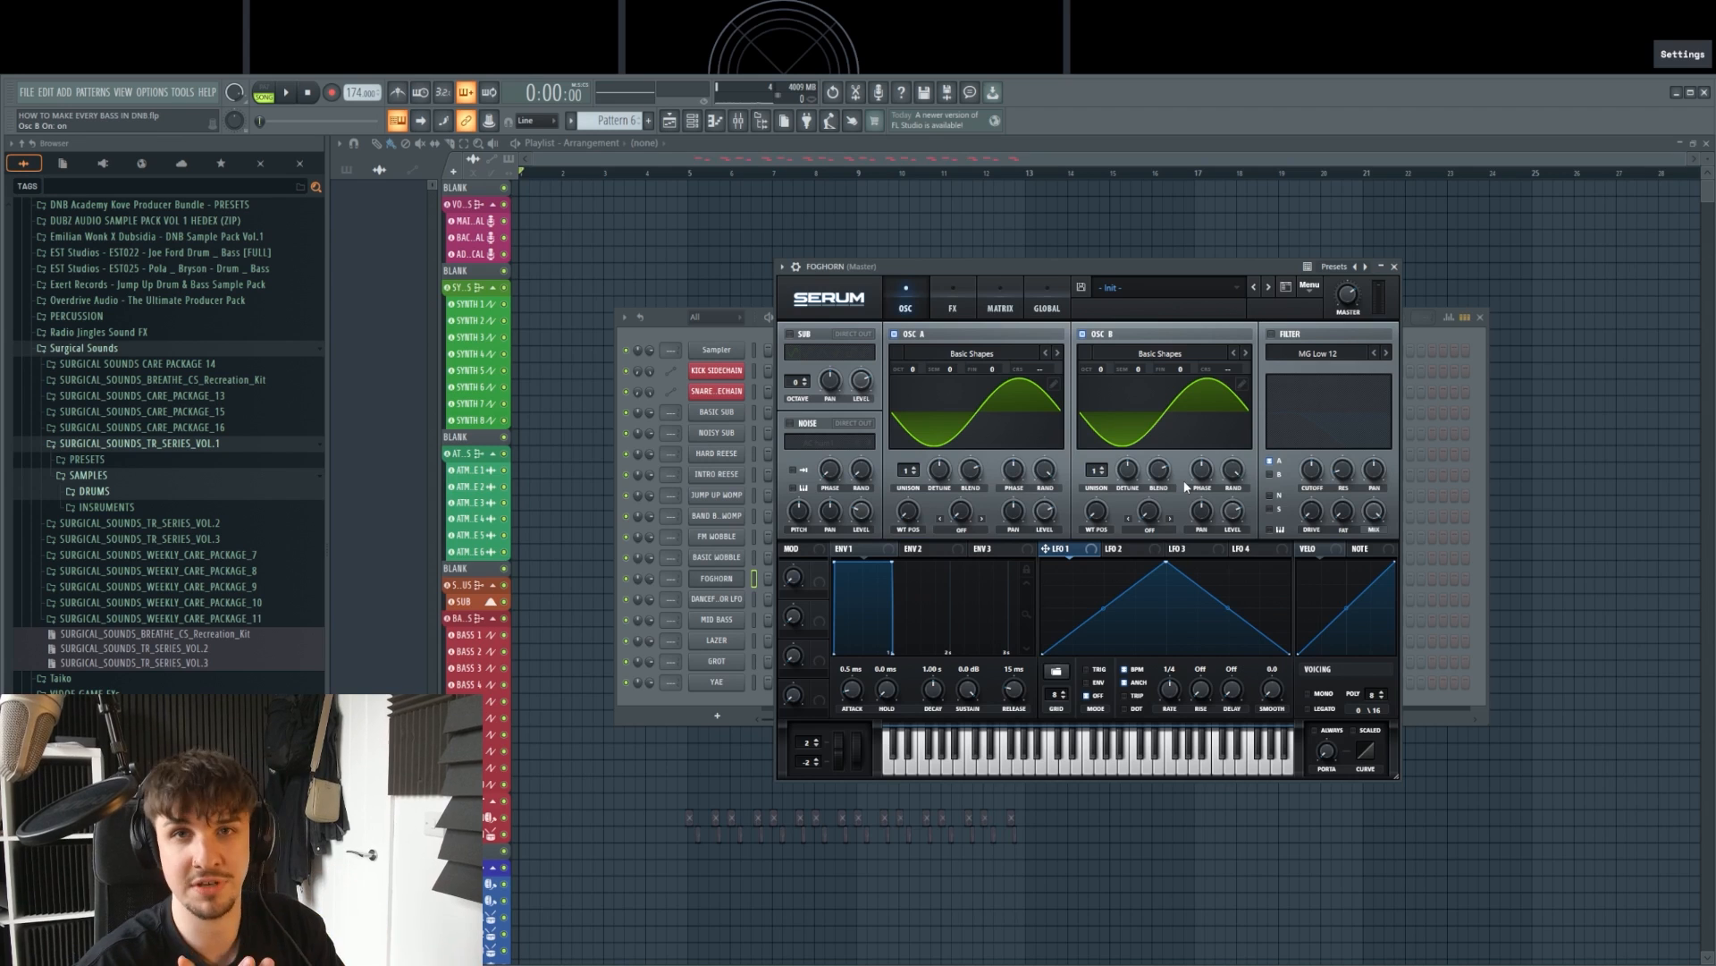
Step: Enable the MG Low 12 filter for oscillators A and B and lower its cutoff
click(1297, 335)
drag(1319, 498, 1289, 487)
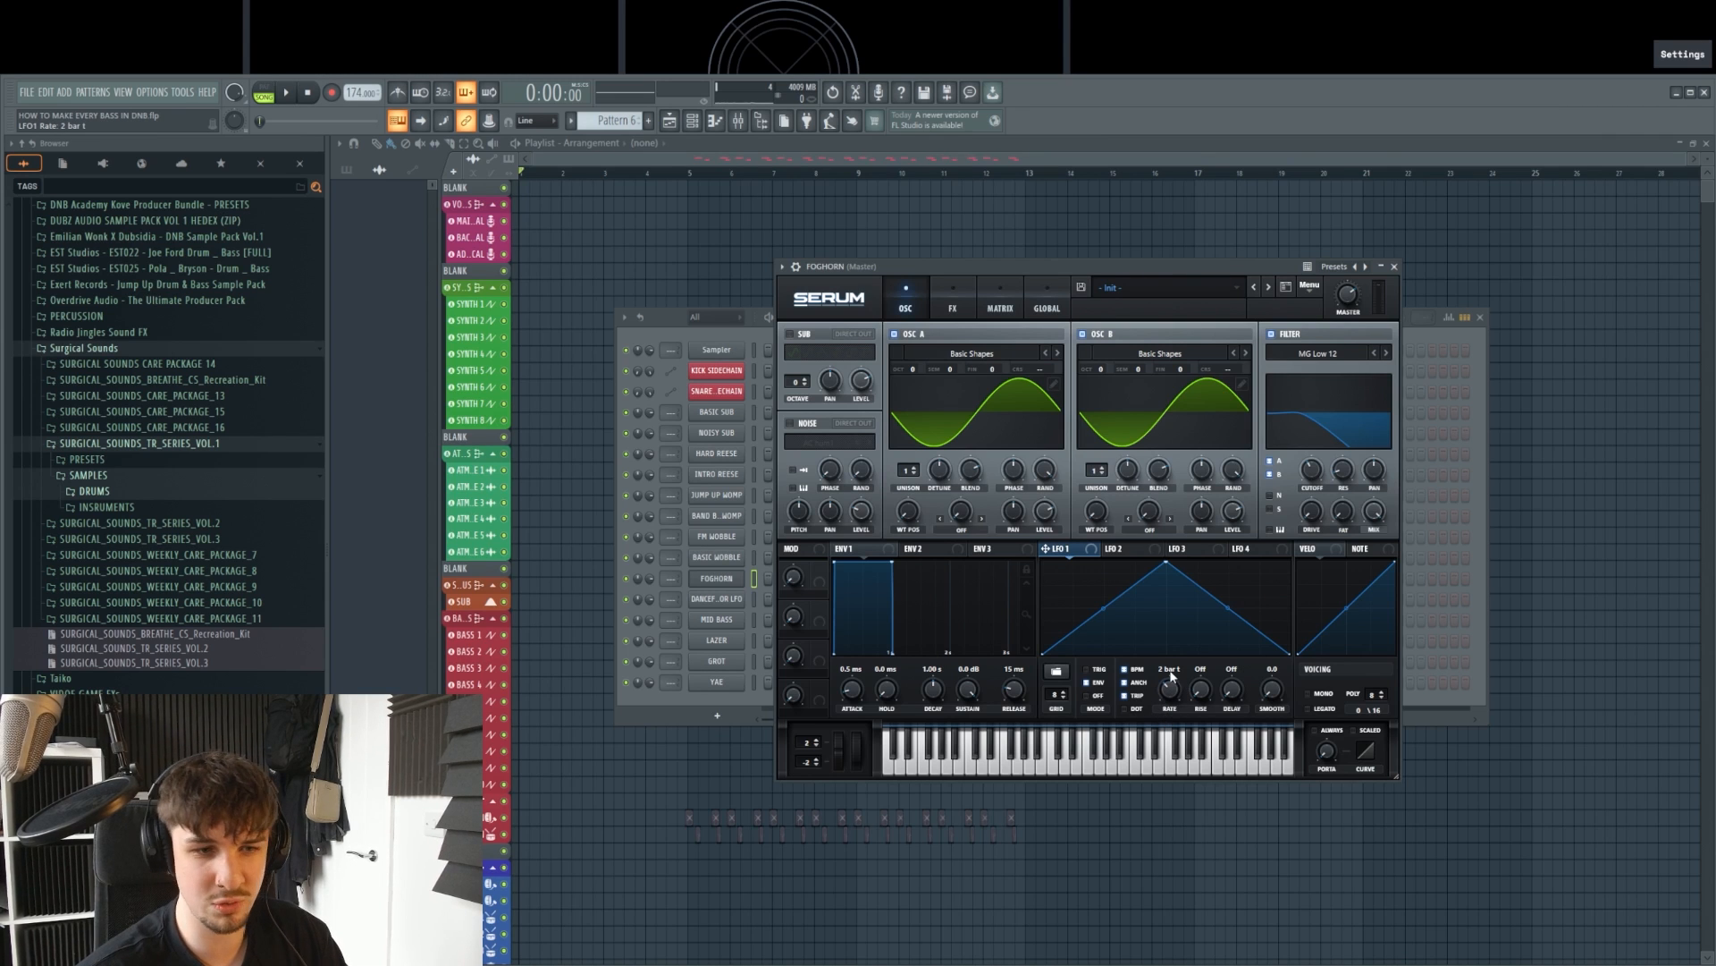
Step: Shape LFO 1 into a rising convex curve in envelope mode at a 2 bar triplet rate, and modulate the filter cutoff with it
drag(1177, 565, 1311, 536)
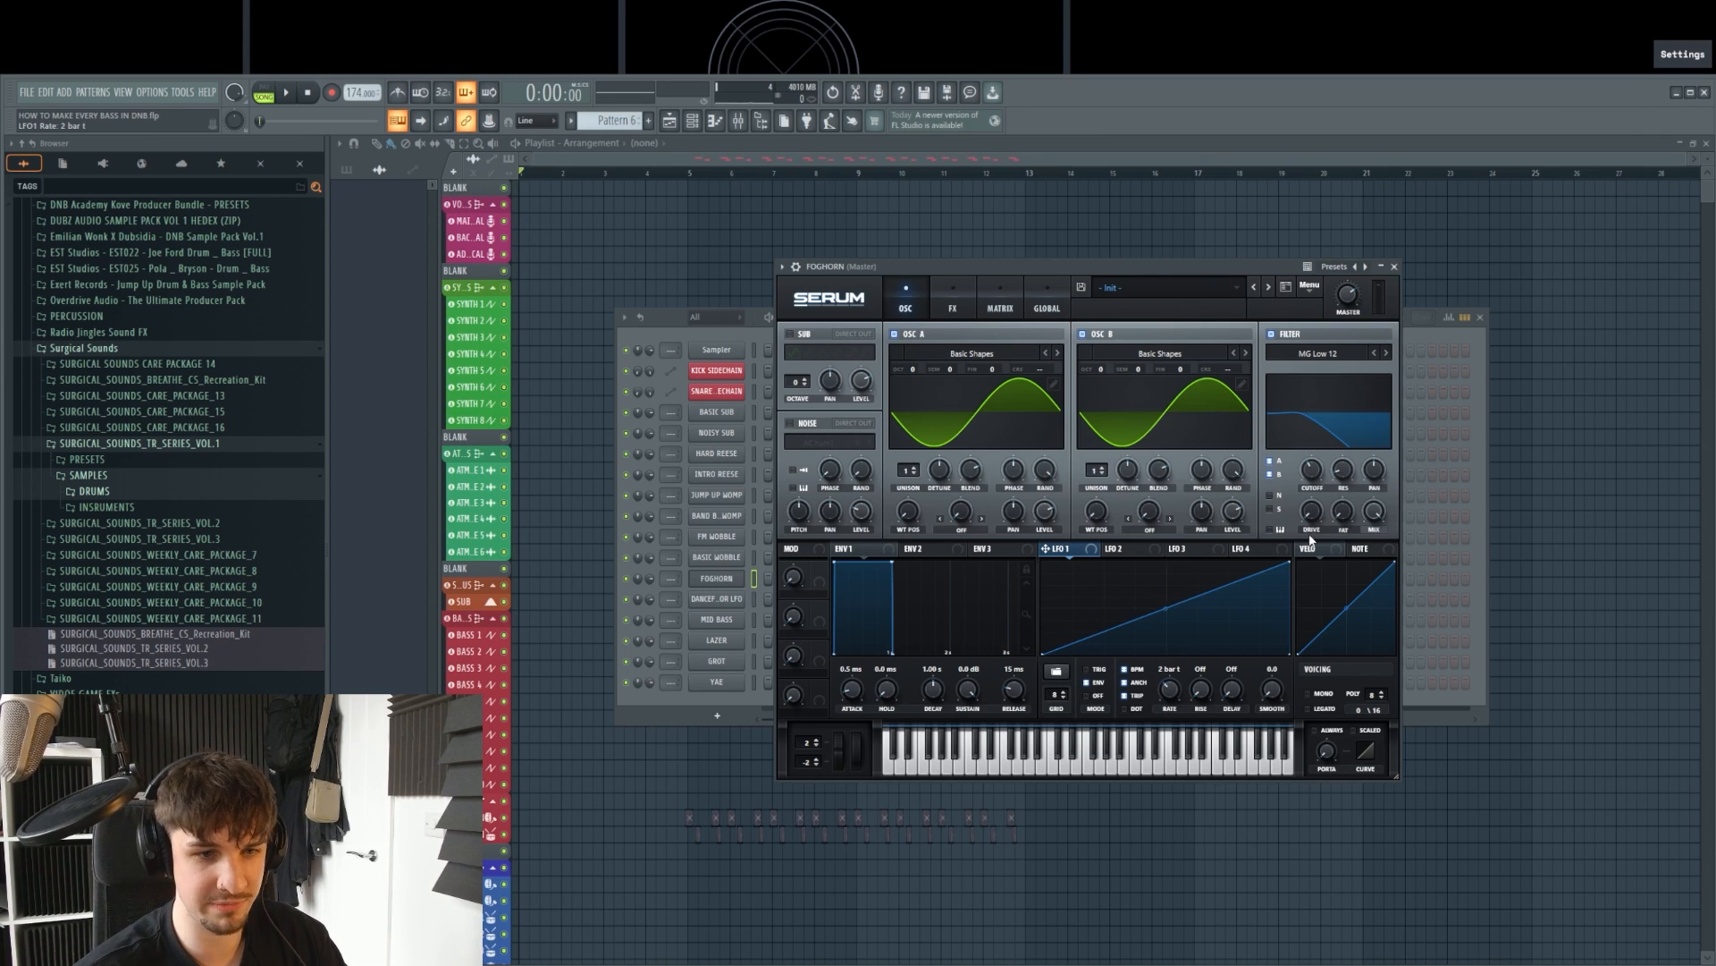
drag(1176, 610, 1169, 576)
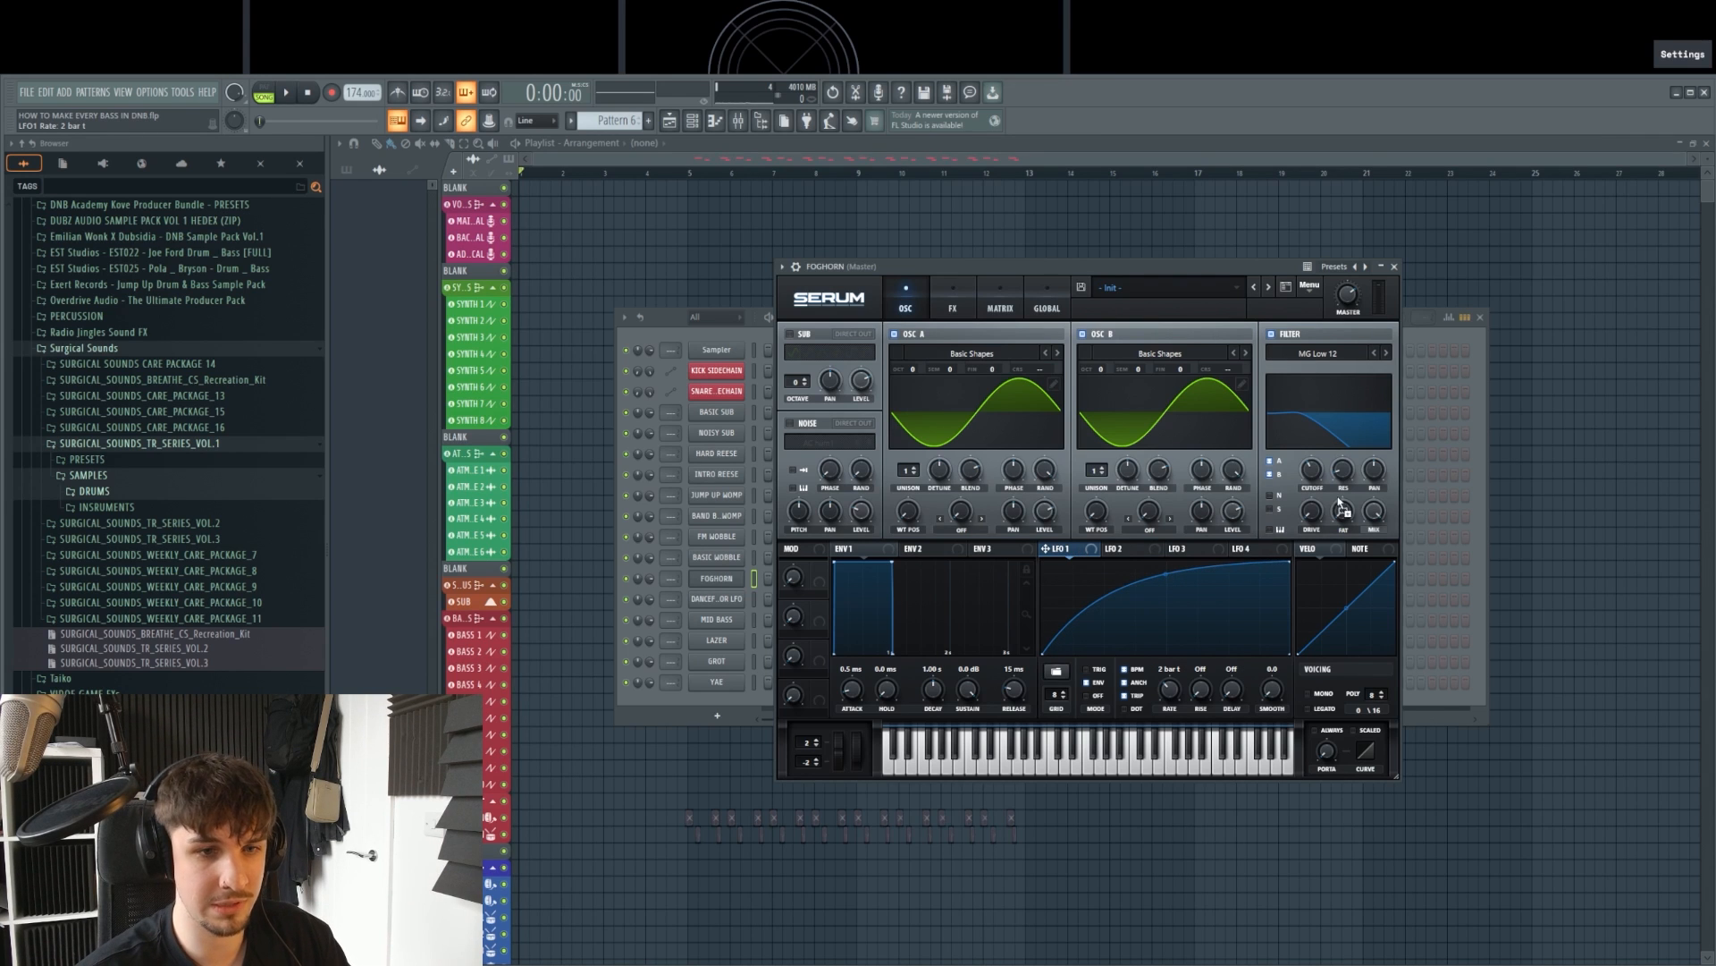
mouse_move(1344, 510)
mouse_down()
mouse_move(1312, 478)
mouse_move(1314, 503)
mouse_up()
key(j)
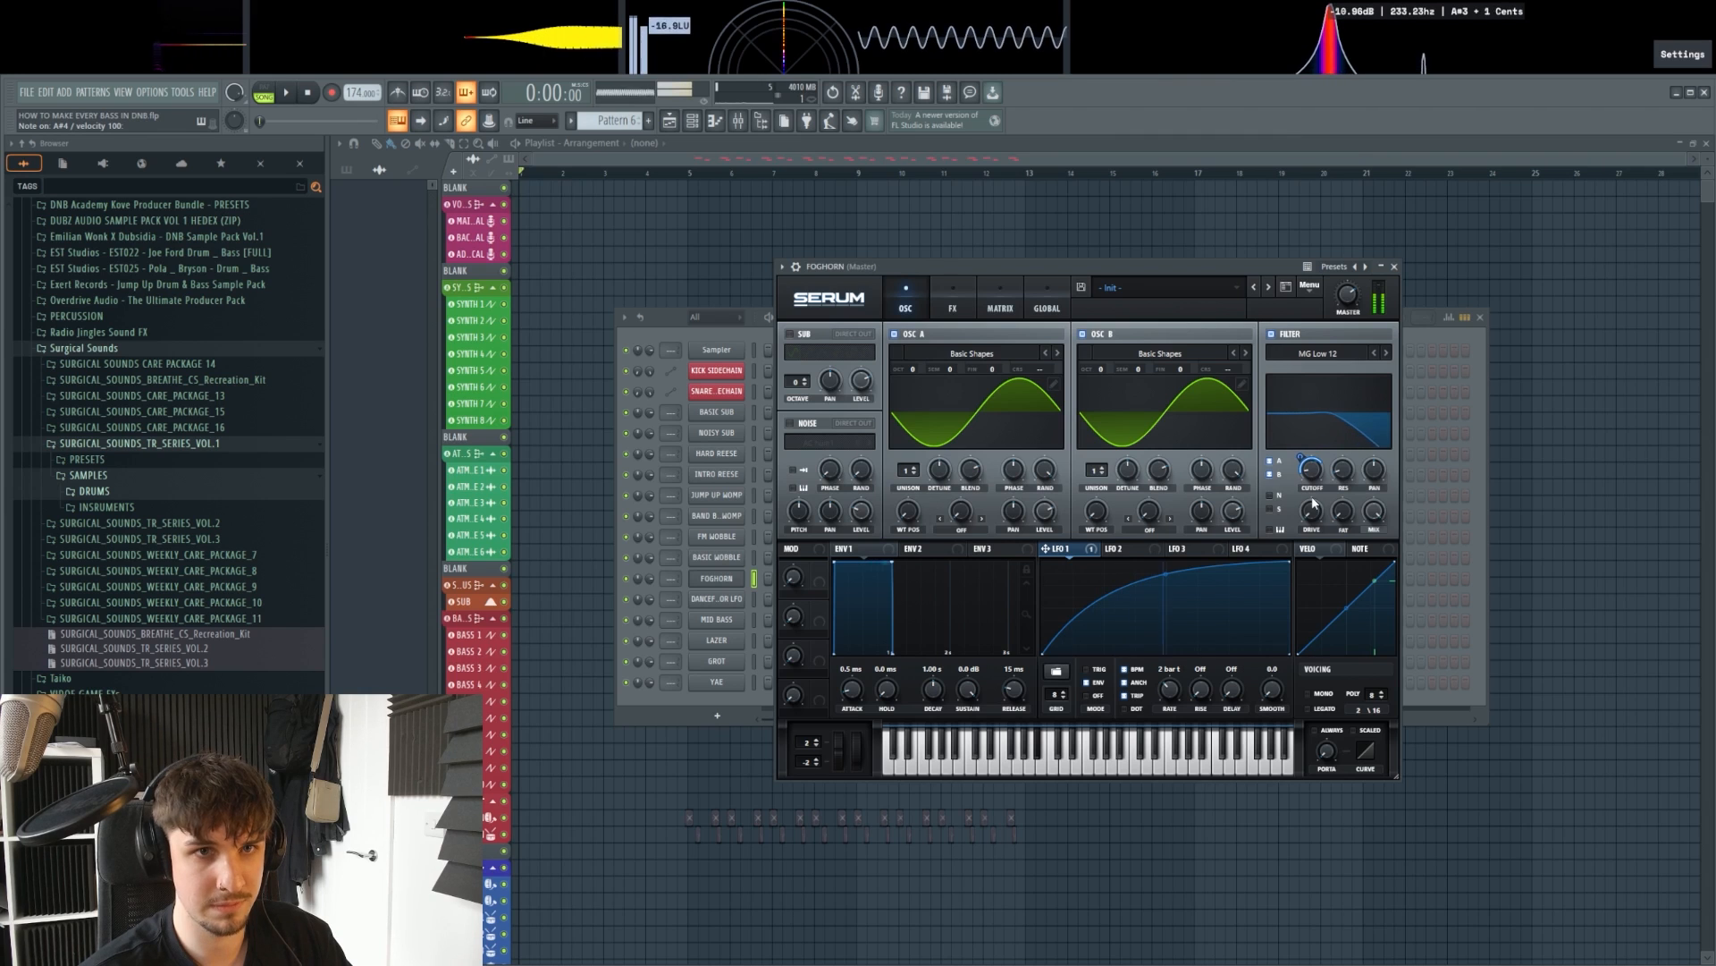
Step: Set oscillator A's octave to -2, and tune oscillator B to +4 semitones after trying +7 semitones and +1 octave
drag(919, 367, 916, 406)
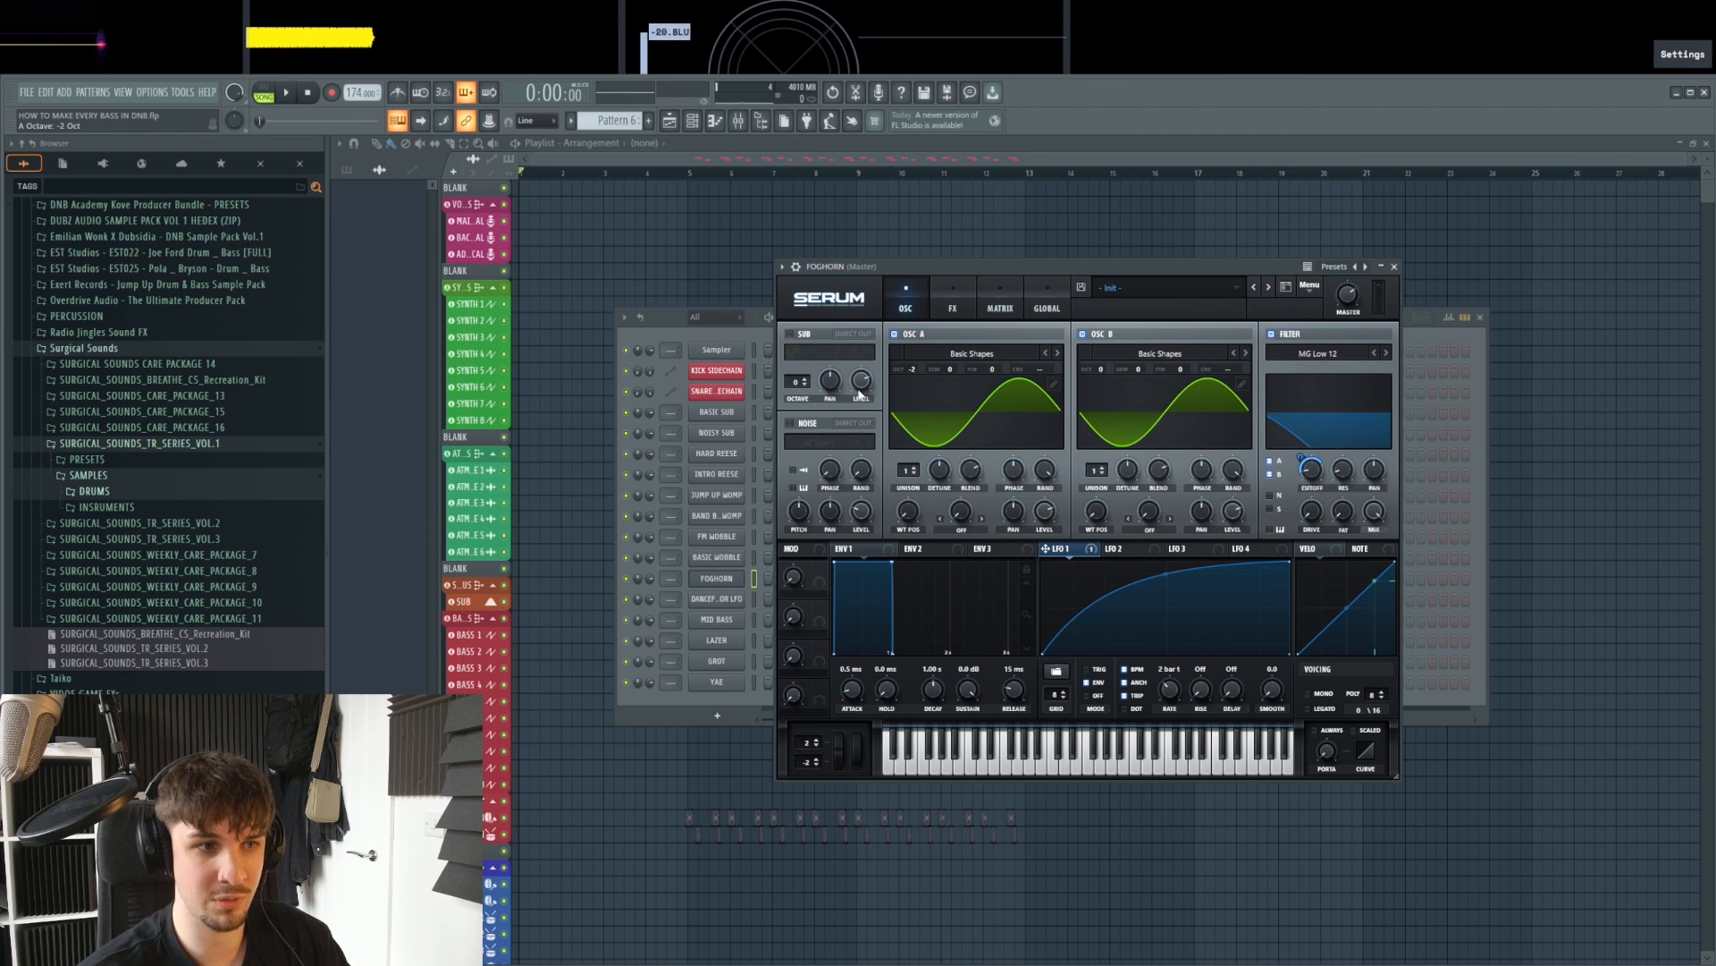
key(j)
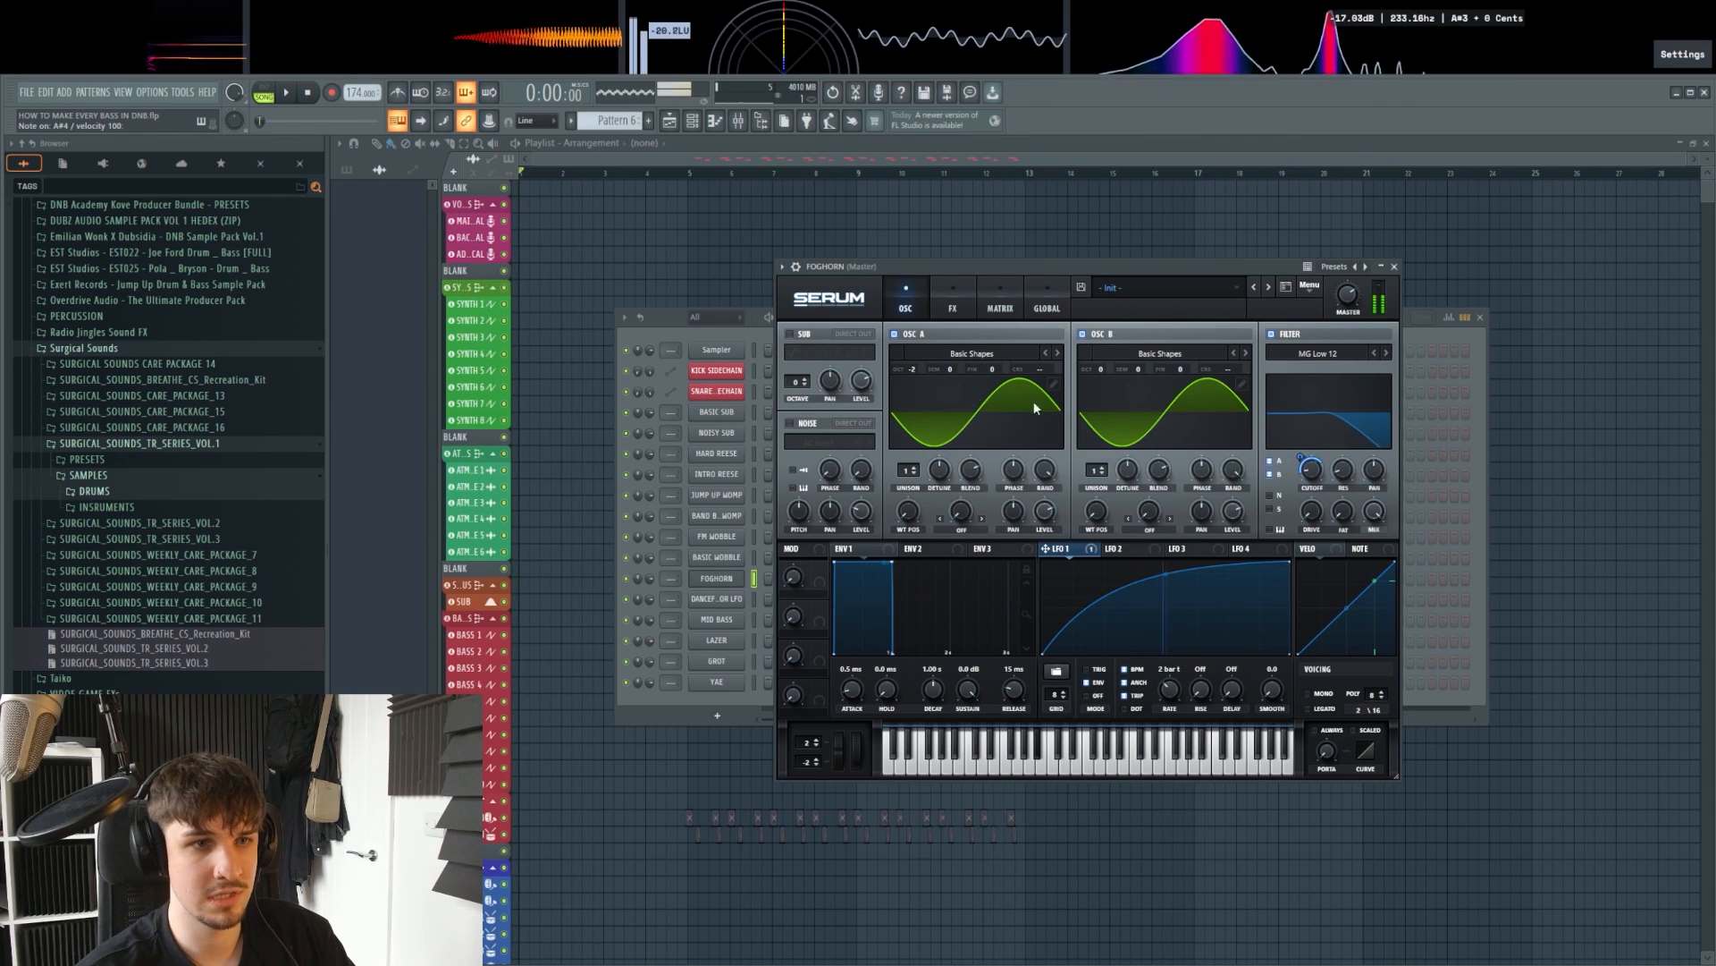
drag(1139, 372, 1147, 340)
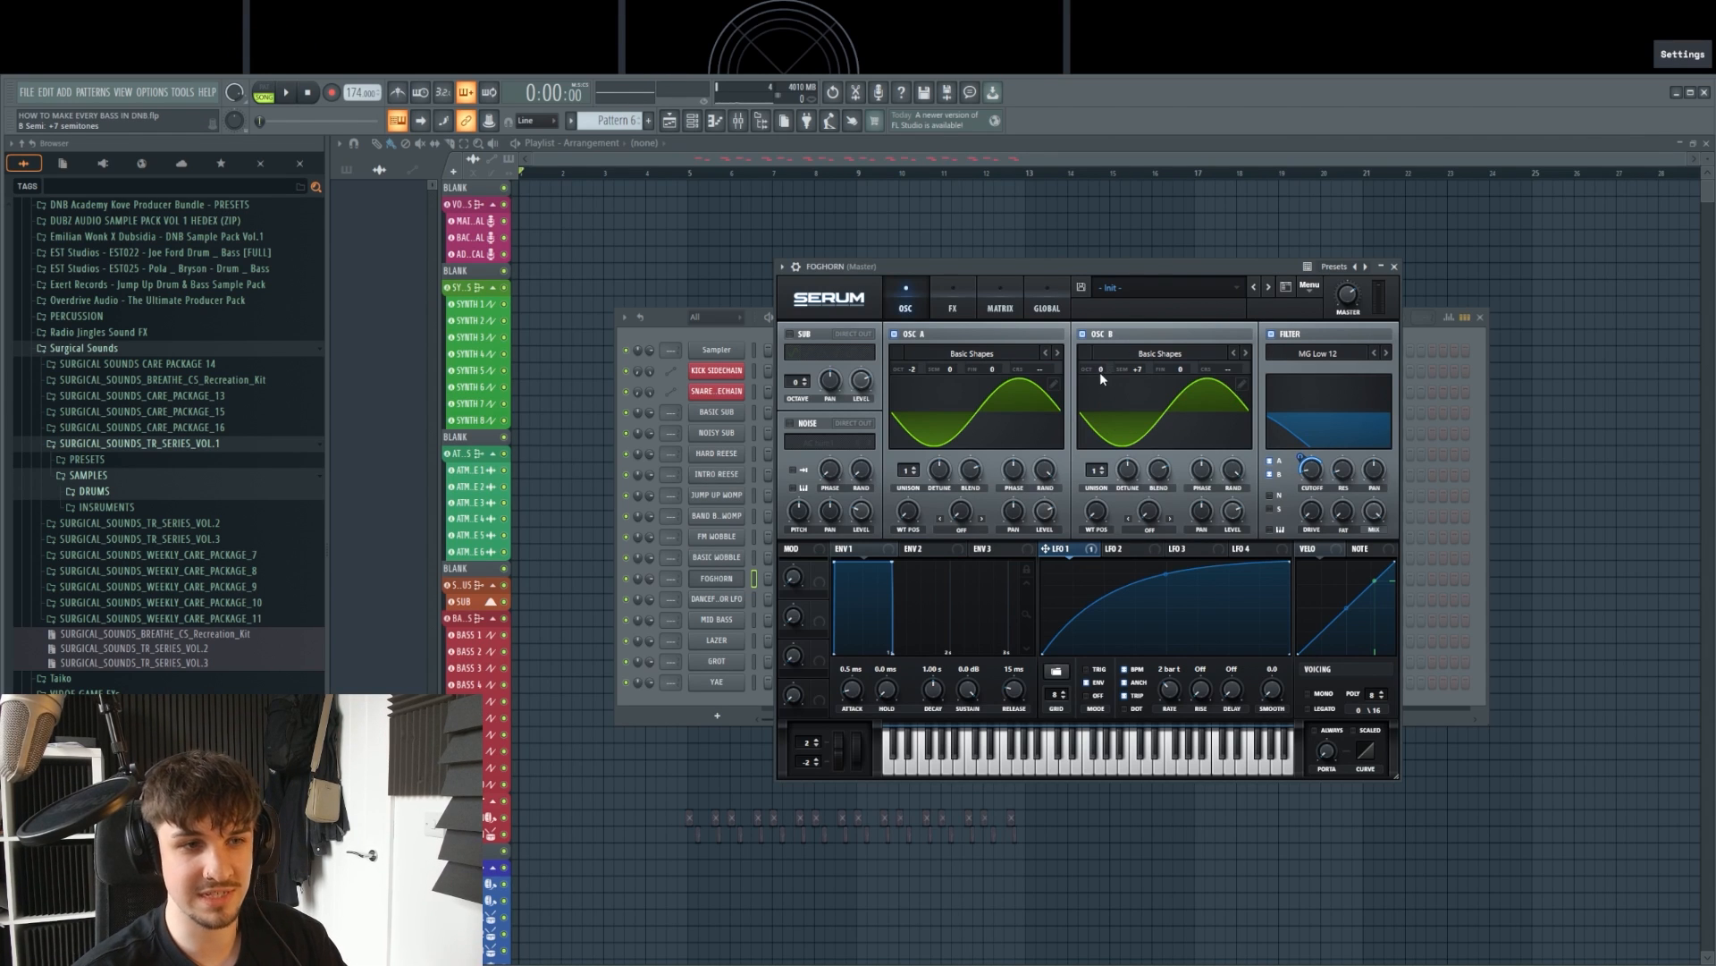
drag(1099, 372, 1103, 362)
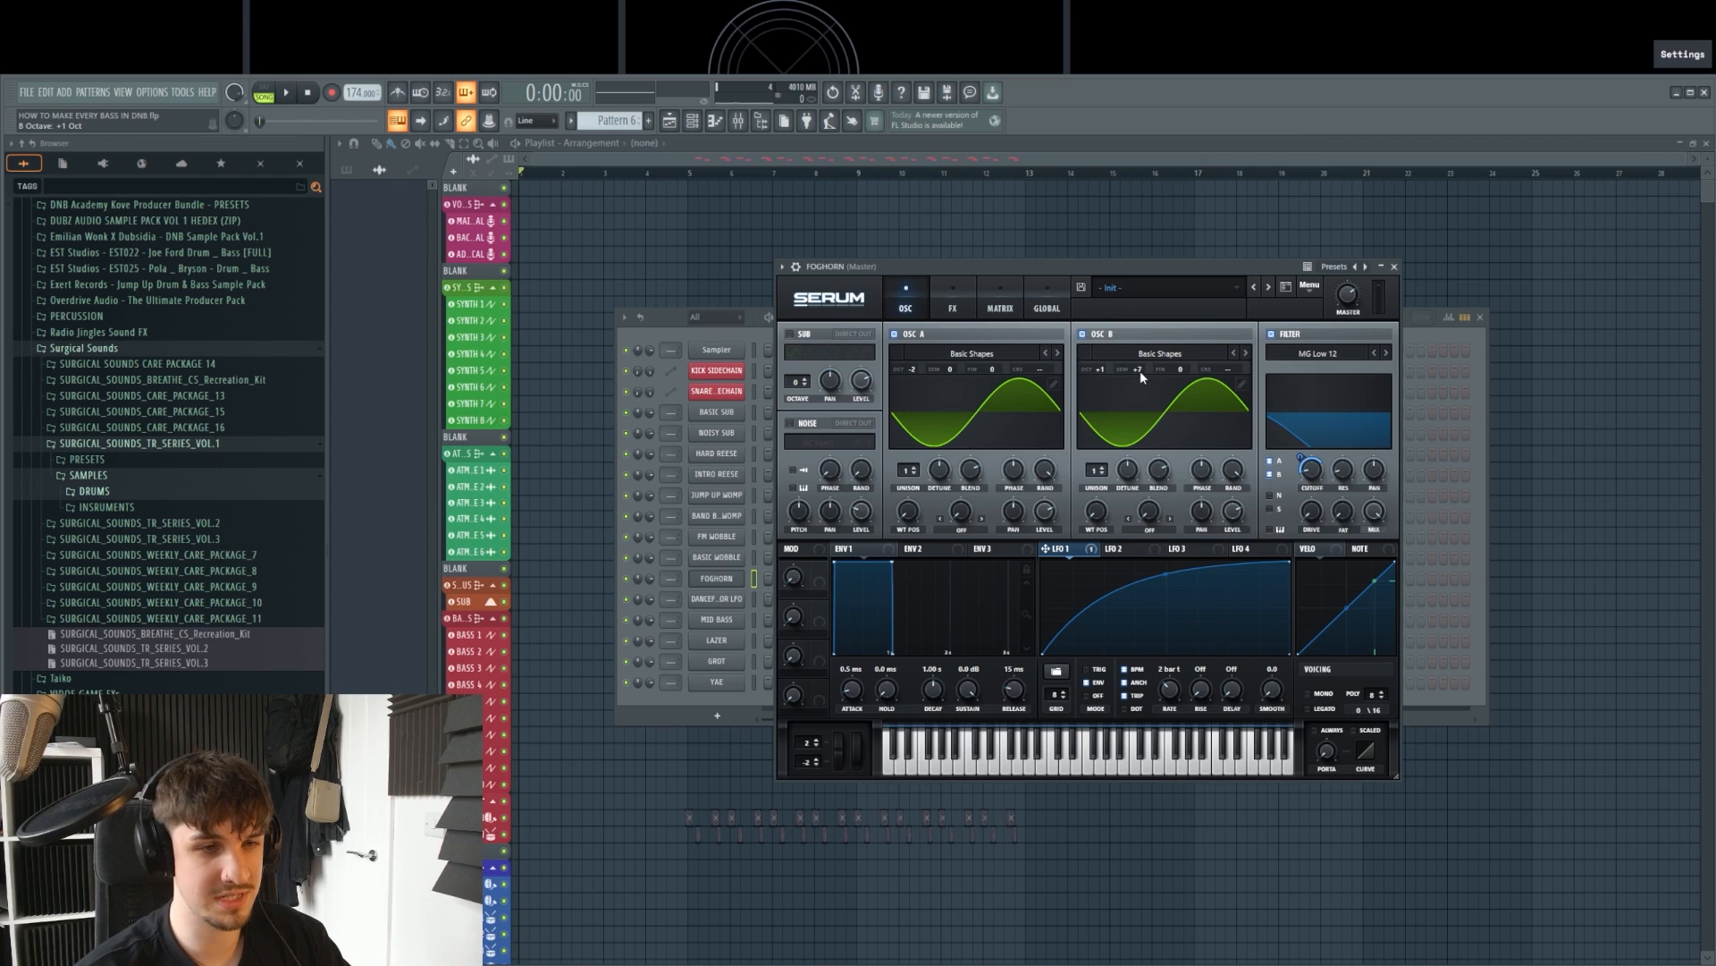
drag(1104, 374, 1149, 401)
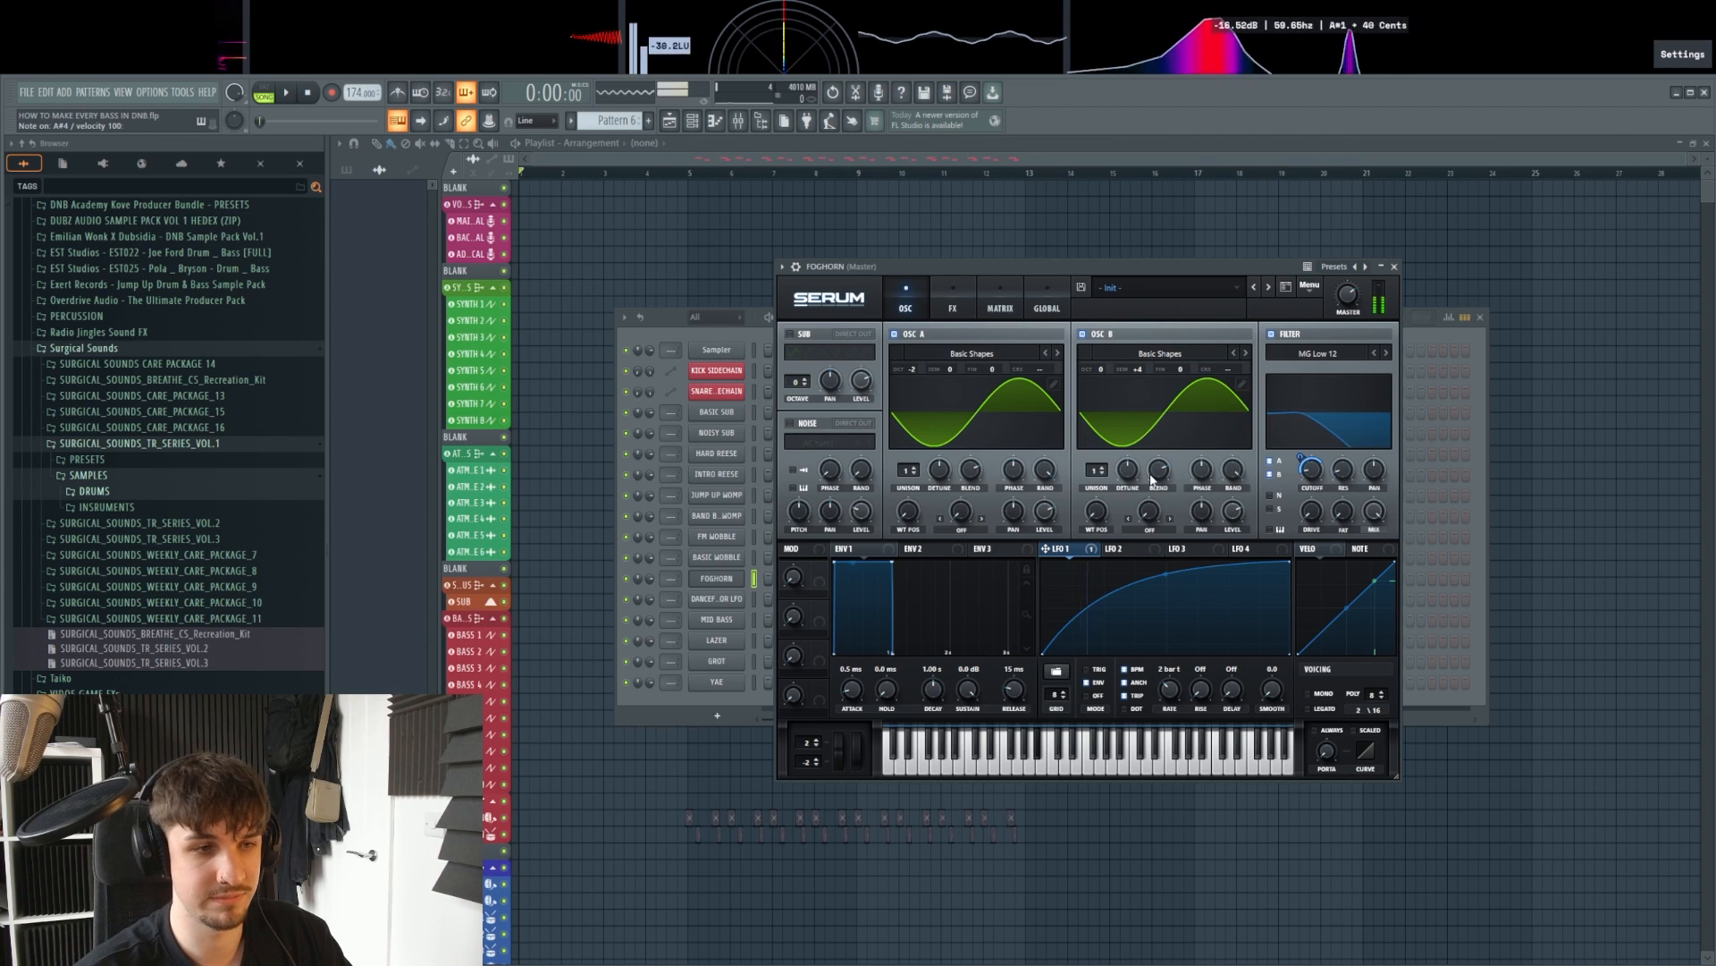
Step: Set oscillator A's warp mode to FM (From B) and modulate the warp amount with LFO 1
click(961, 528)
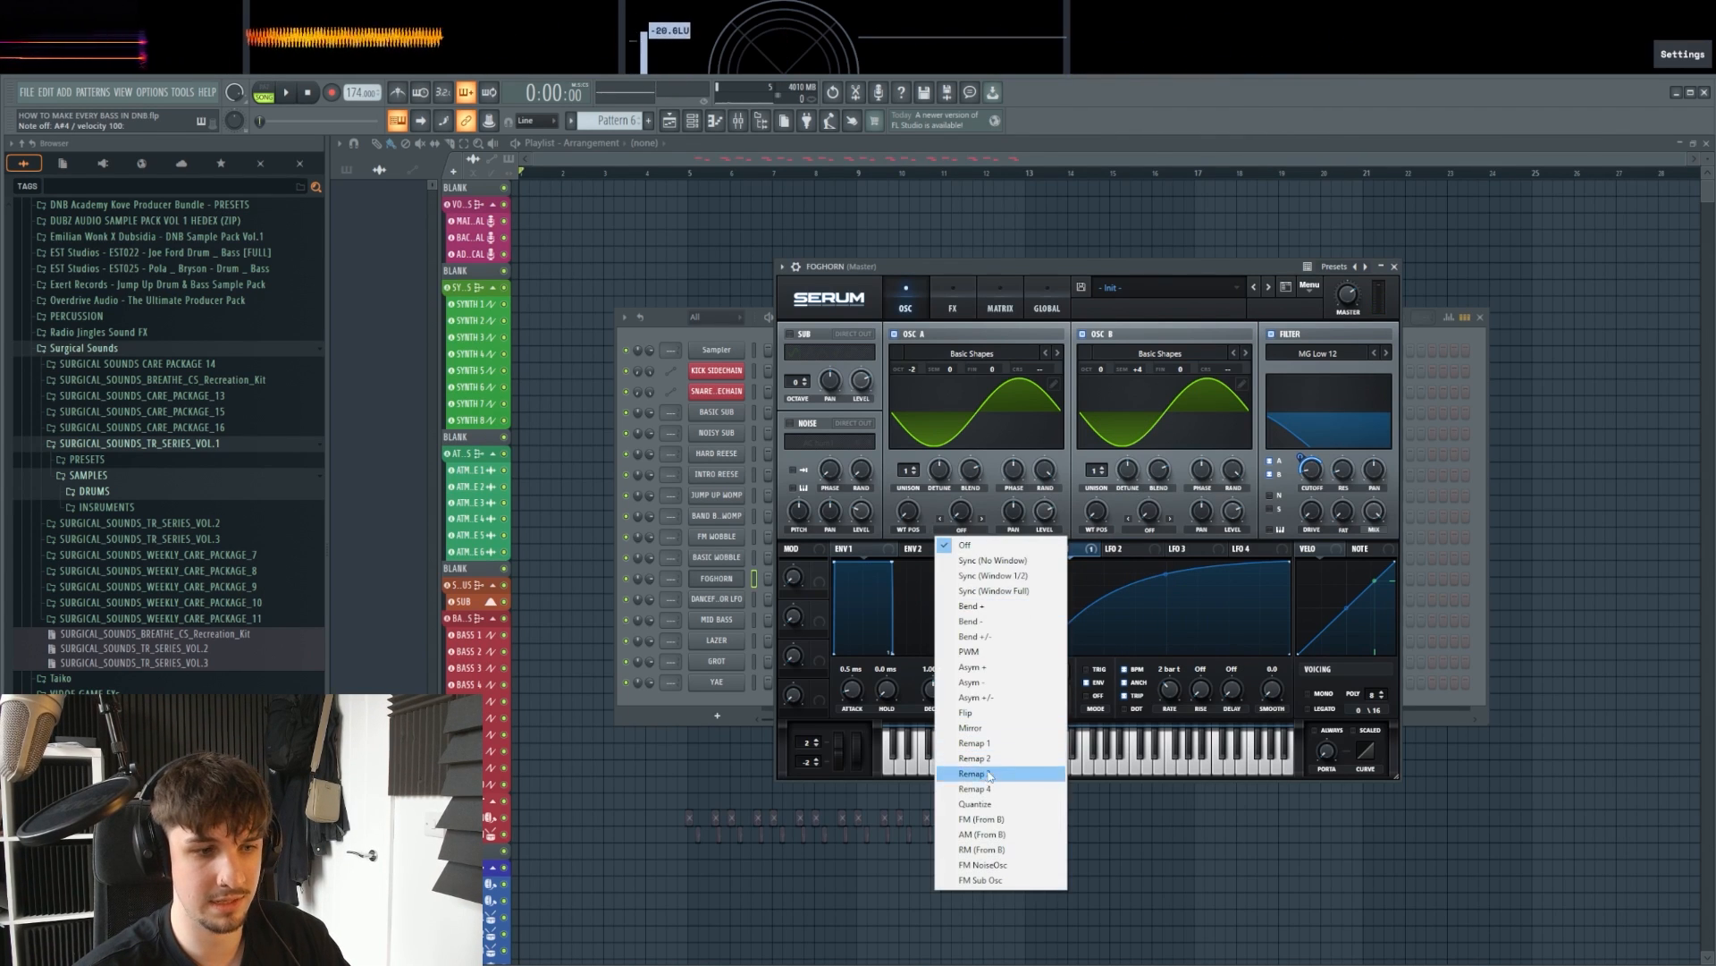
click(978, 819)
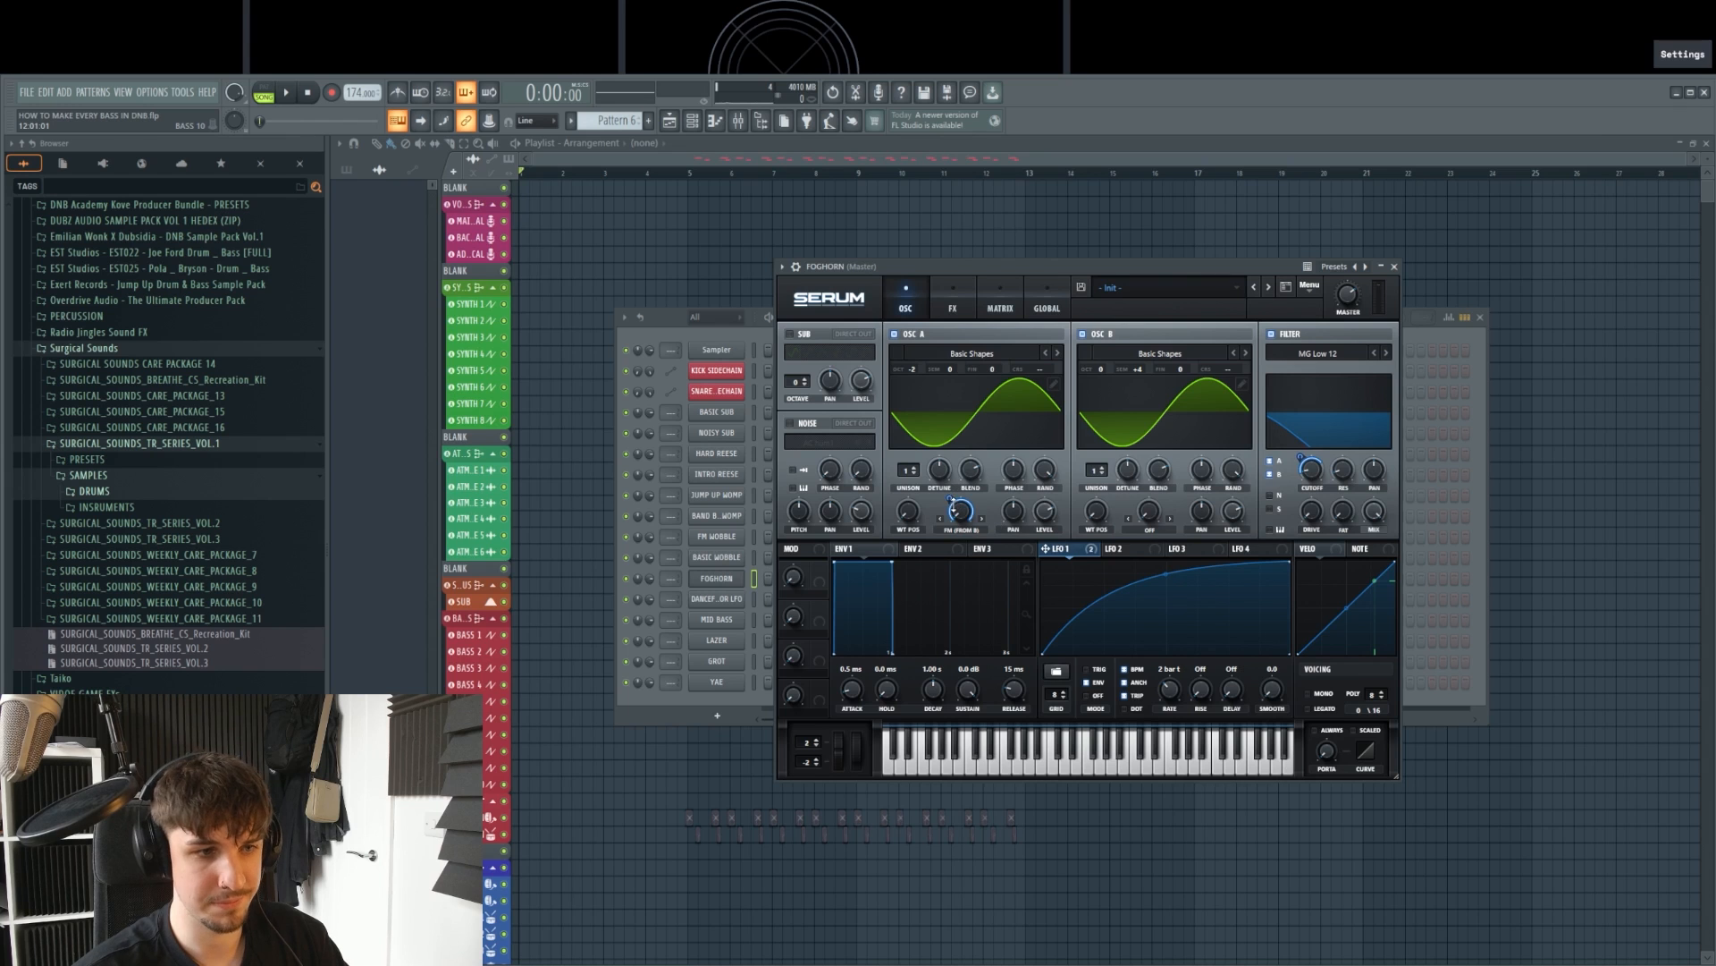
mouse_move(966, 501)
mouse_down()
mouse_move(964, 523)
mouse_move(962, 497)
mouse_up()
Step: Add a Tube distortion effect and modulate its drive with LFO 1 at an amount of 27
click(953, 302)
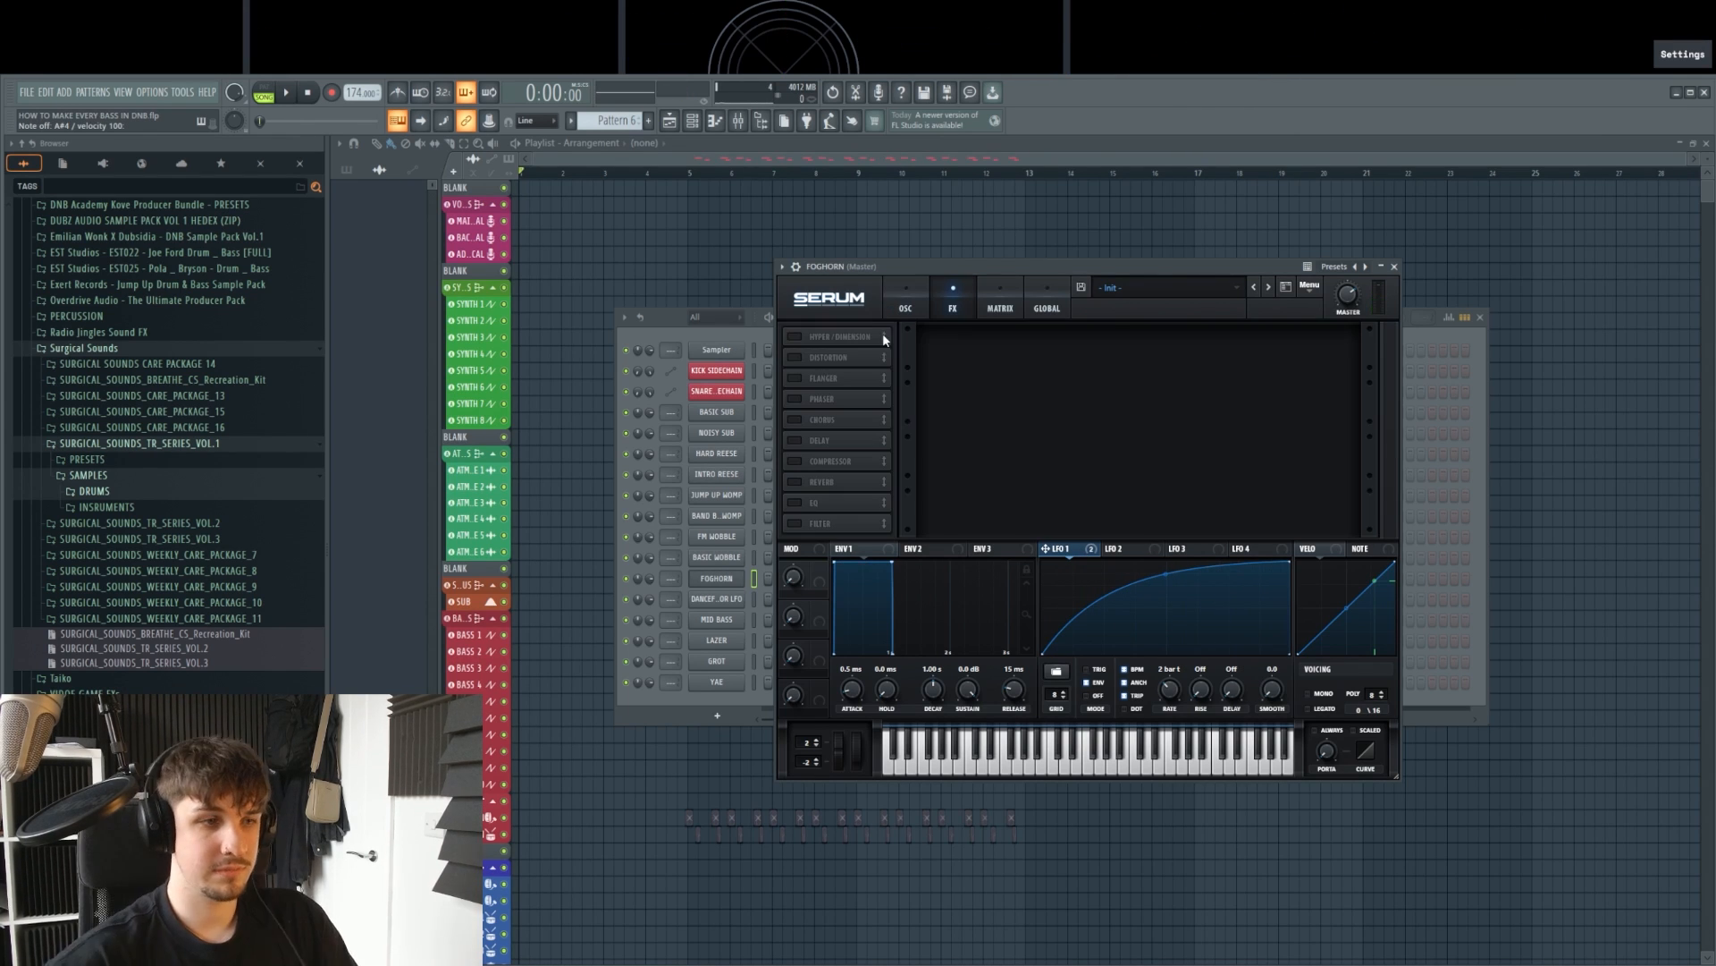
click(811, 357)
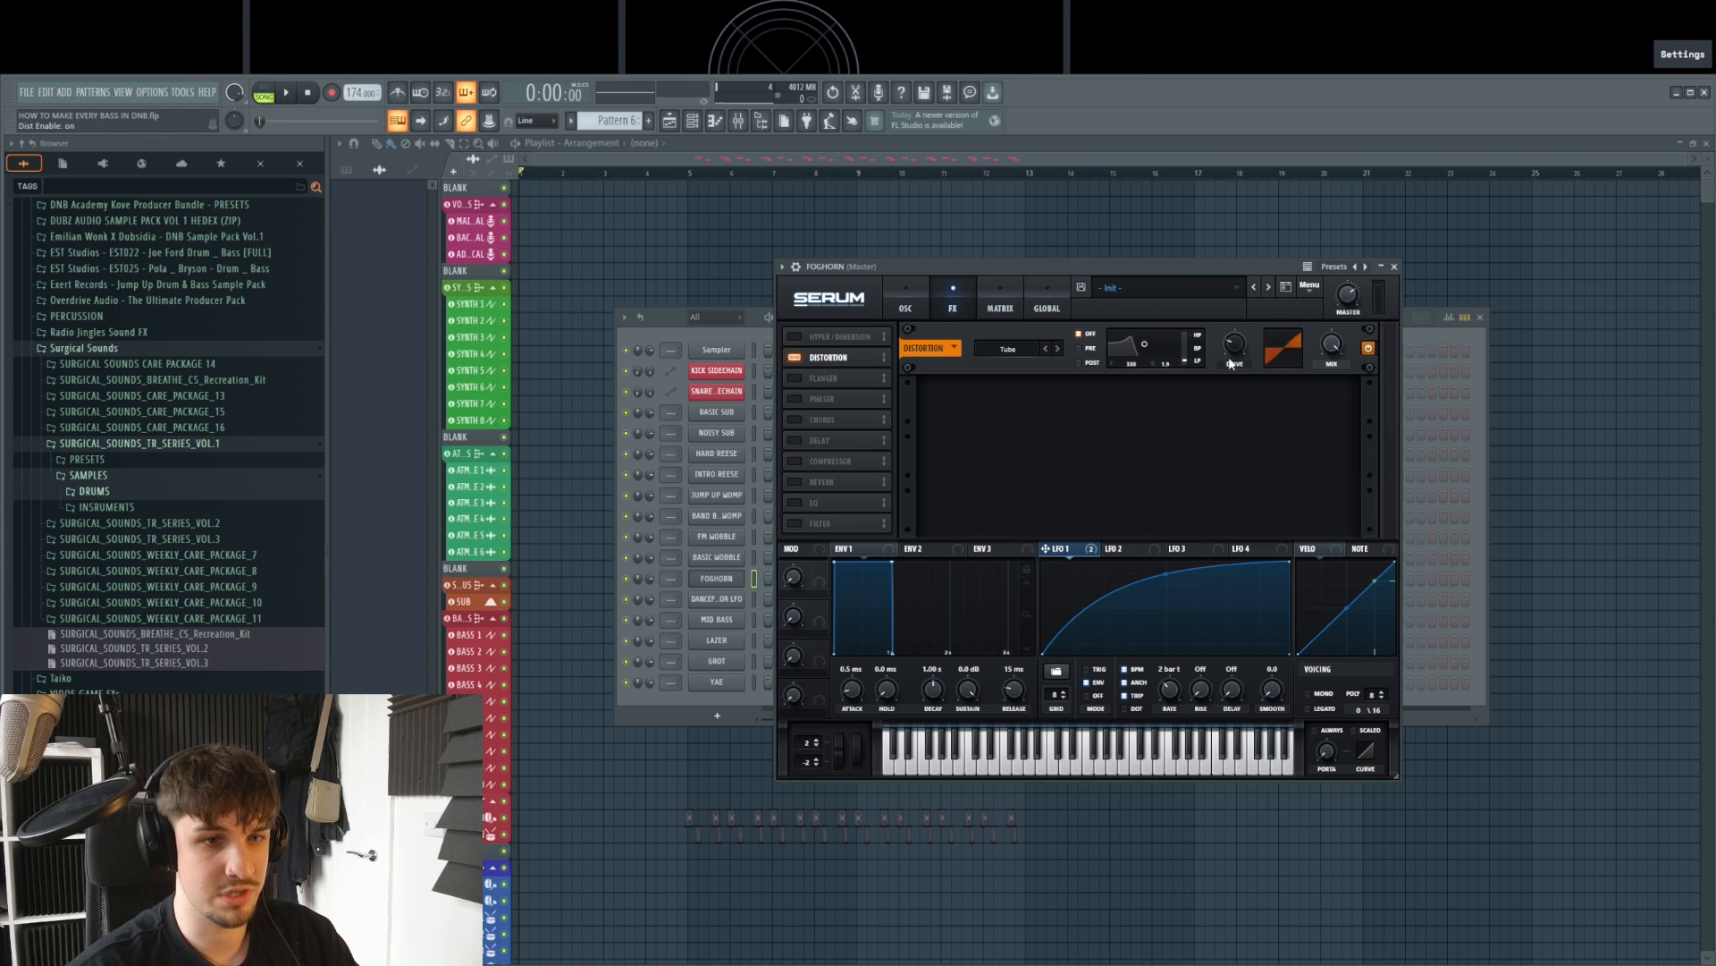
drag(1232, 363, 1232, 292)
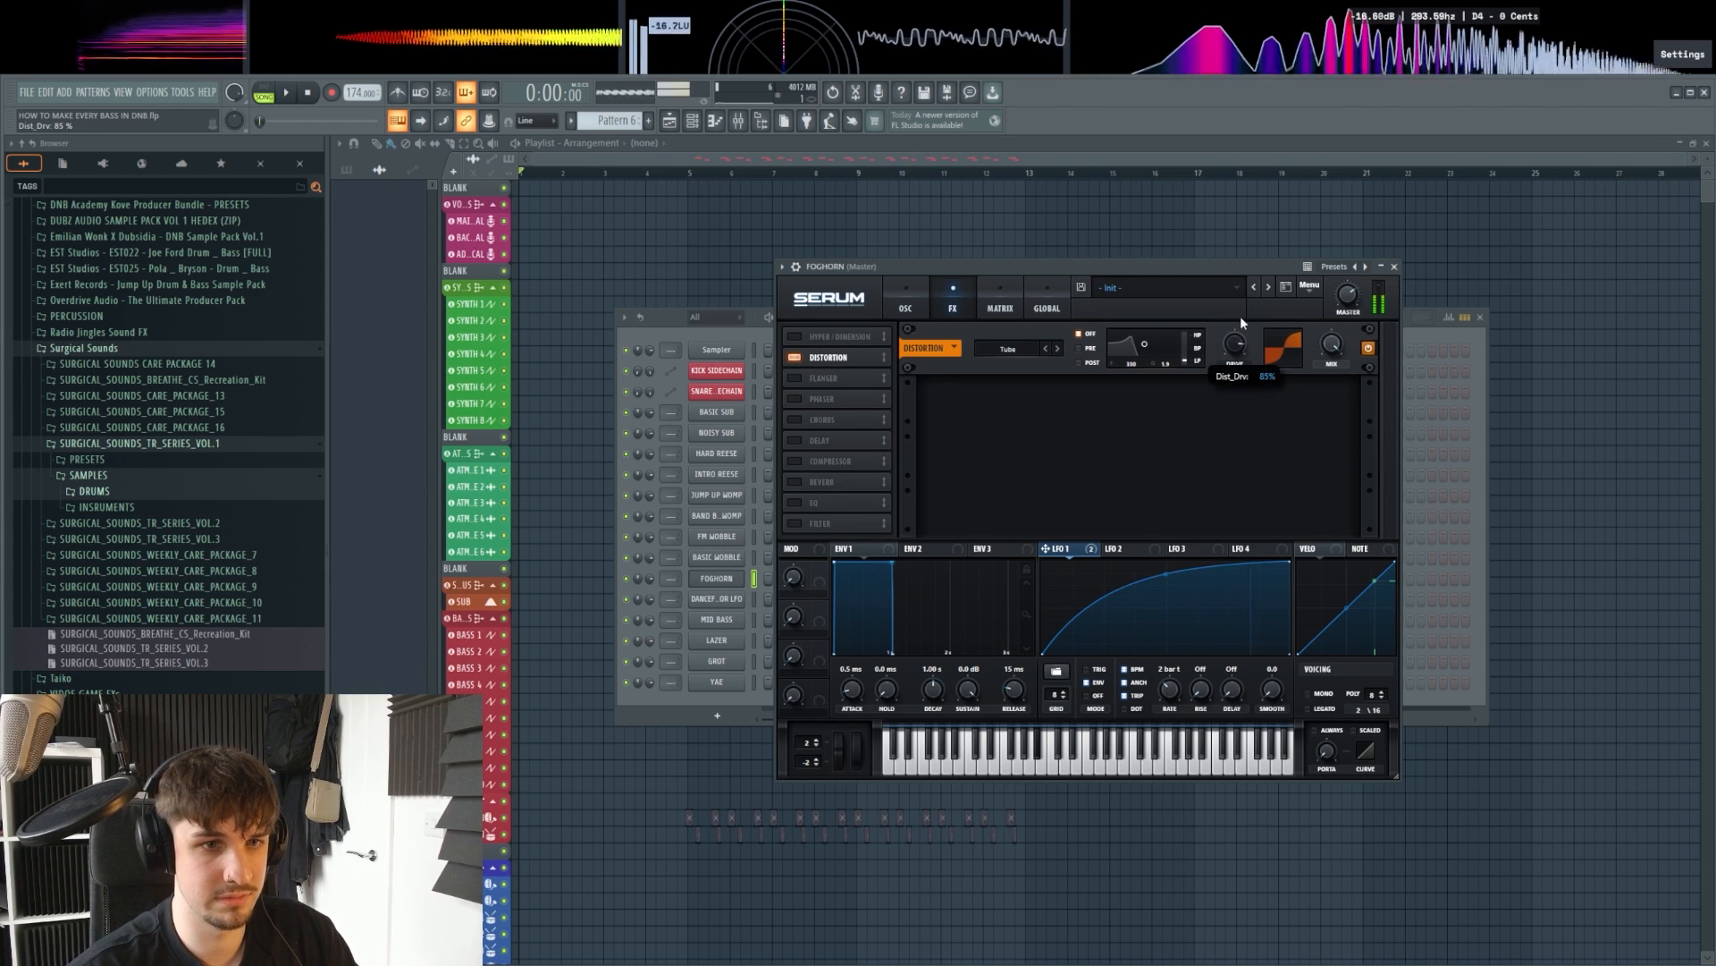
mouse_move(1236, 343)
mouse_down()
mouse_move(1247, 358)
mouse_move(1225, 315)
mouse_up()
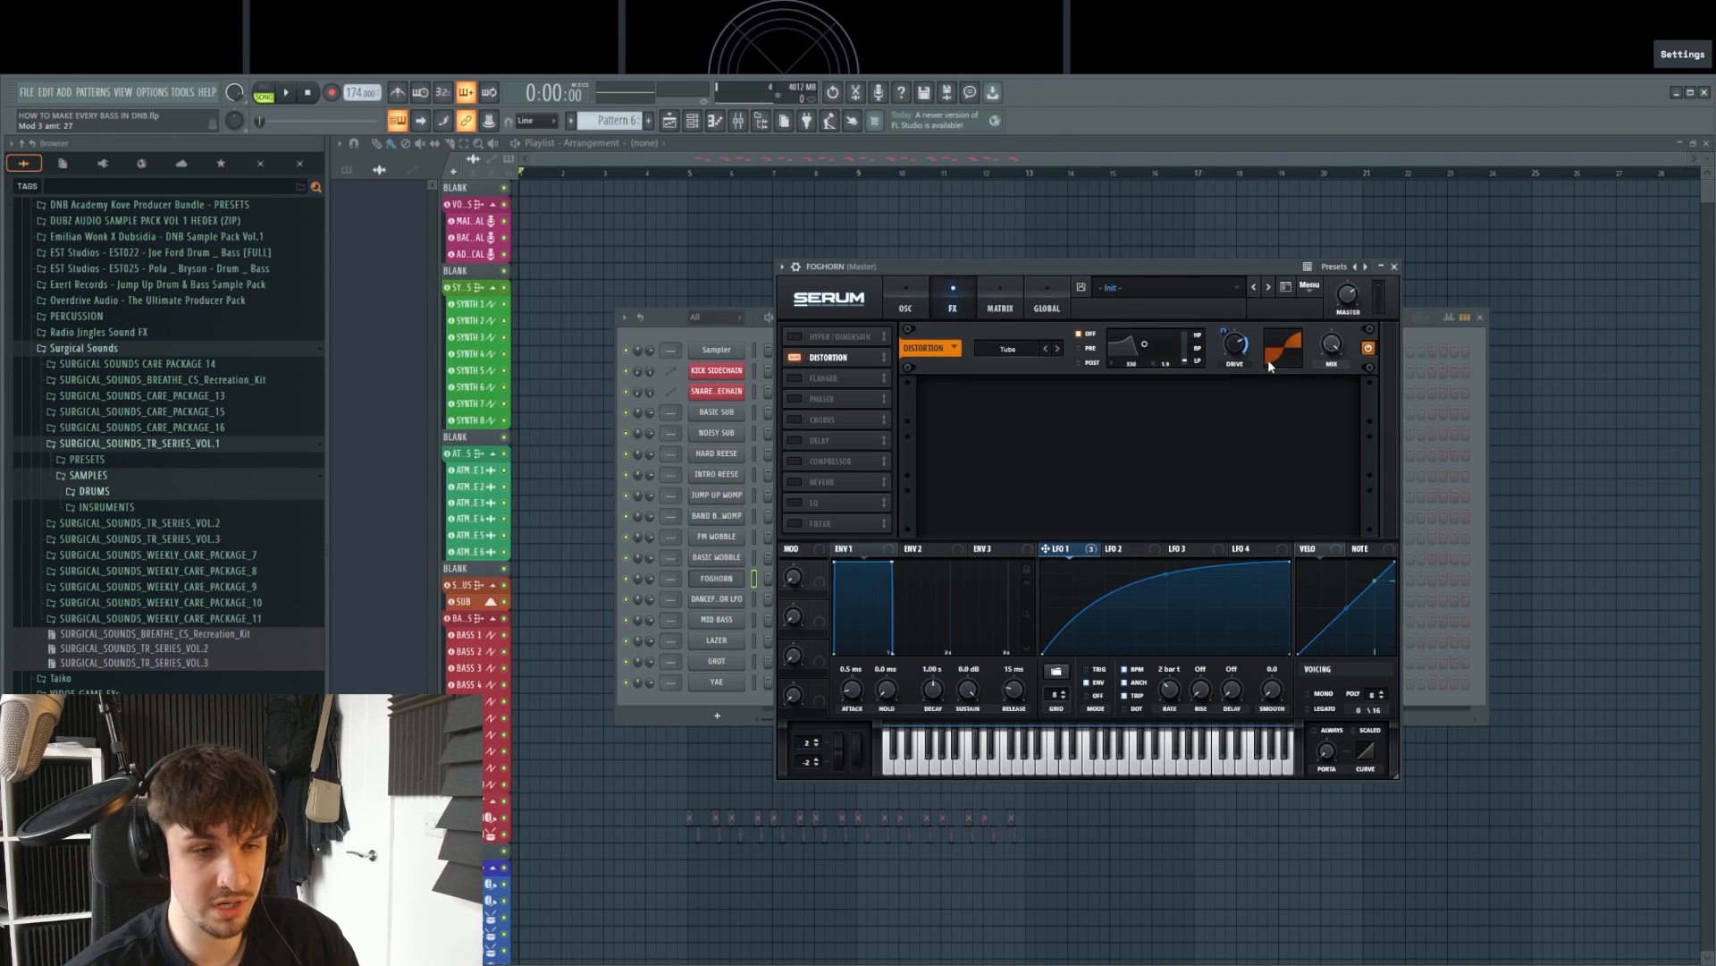
Step: Add a multiband compressor and set its threshold to -4.5 dB while auditioning the foghorn
click(795, 461)
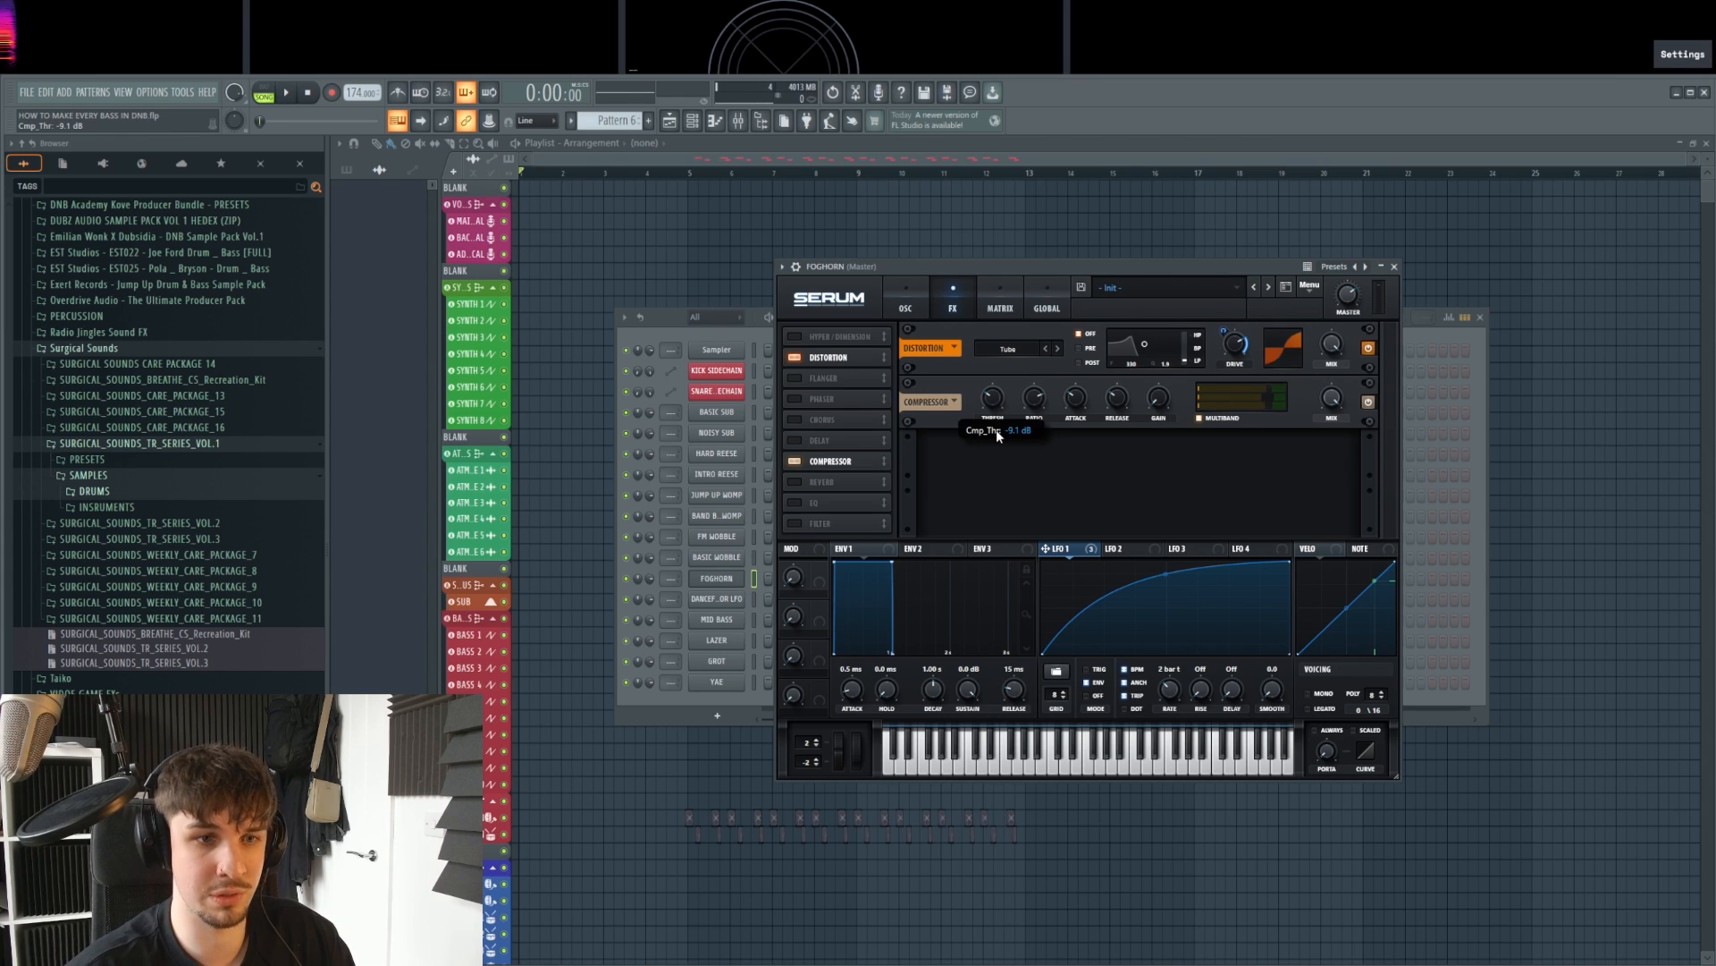
drag(996, 429, 993, 417)
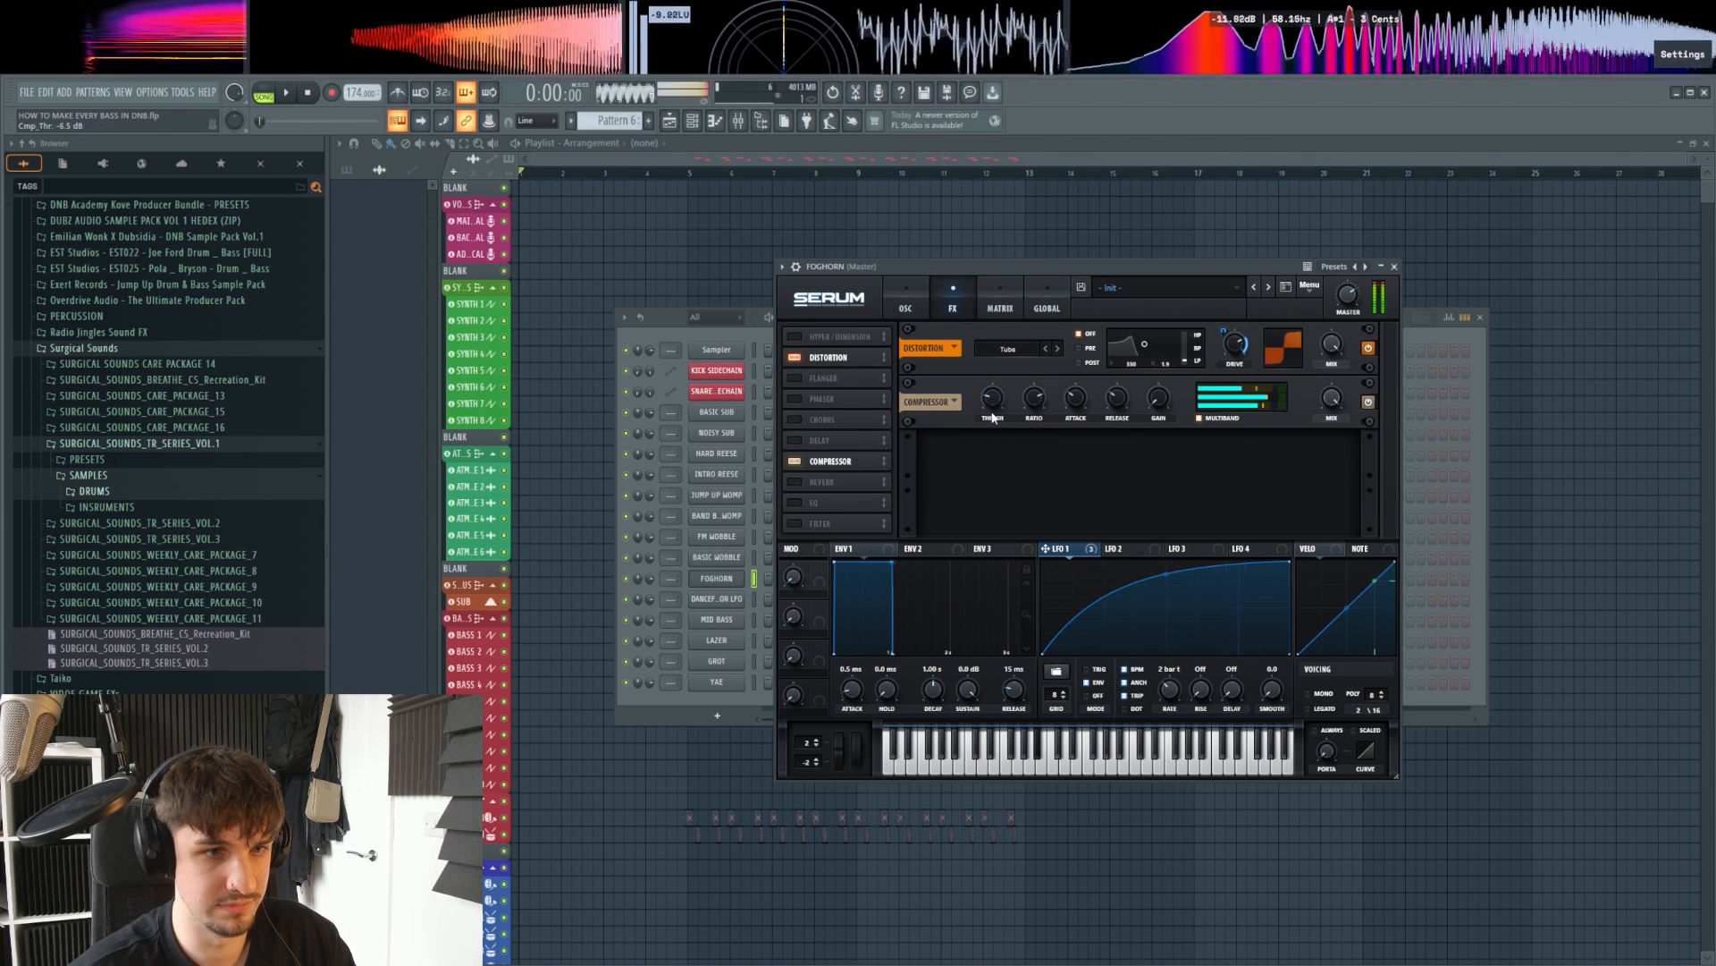
Step: Add an EQ with a high-band gain of about -4.4 dB, and enable the reverb effect
click(795, 503)
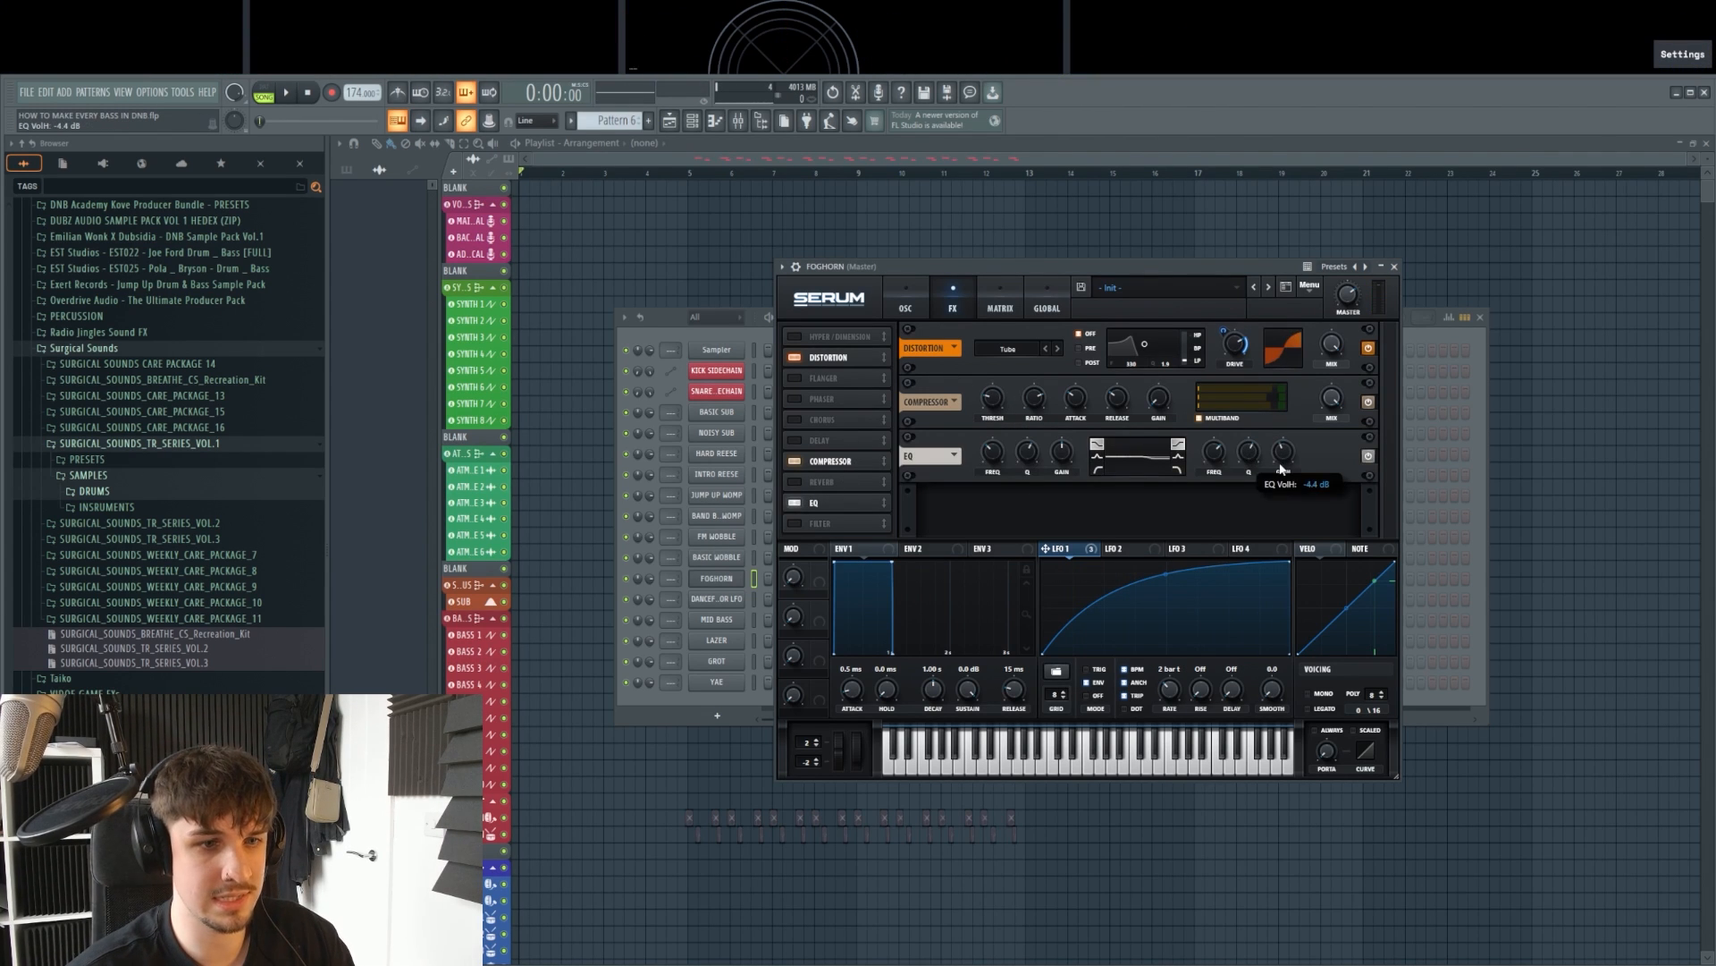
click(802, 481)
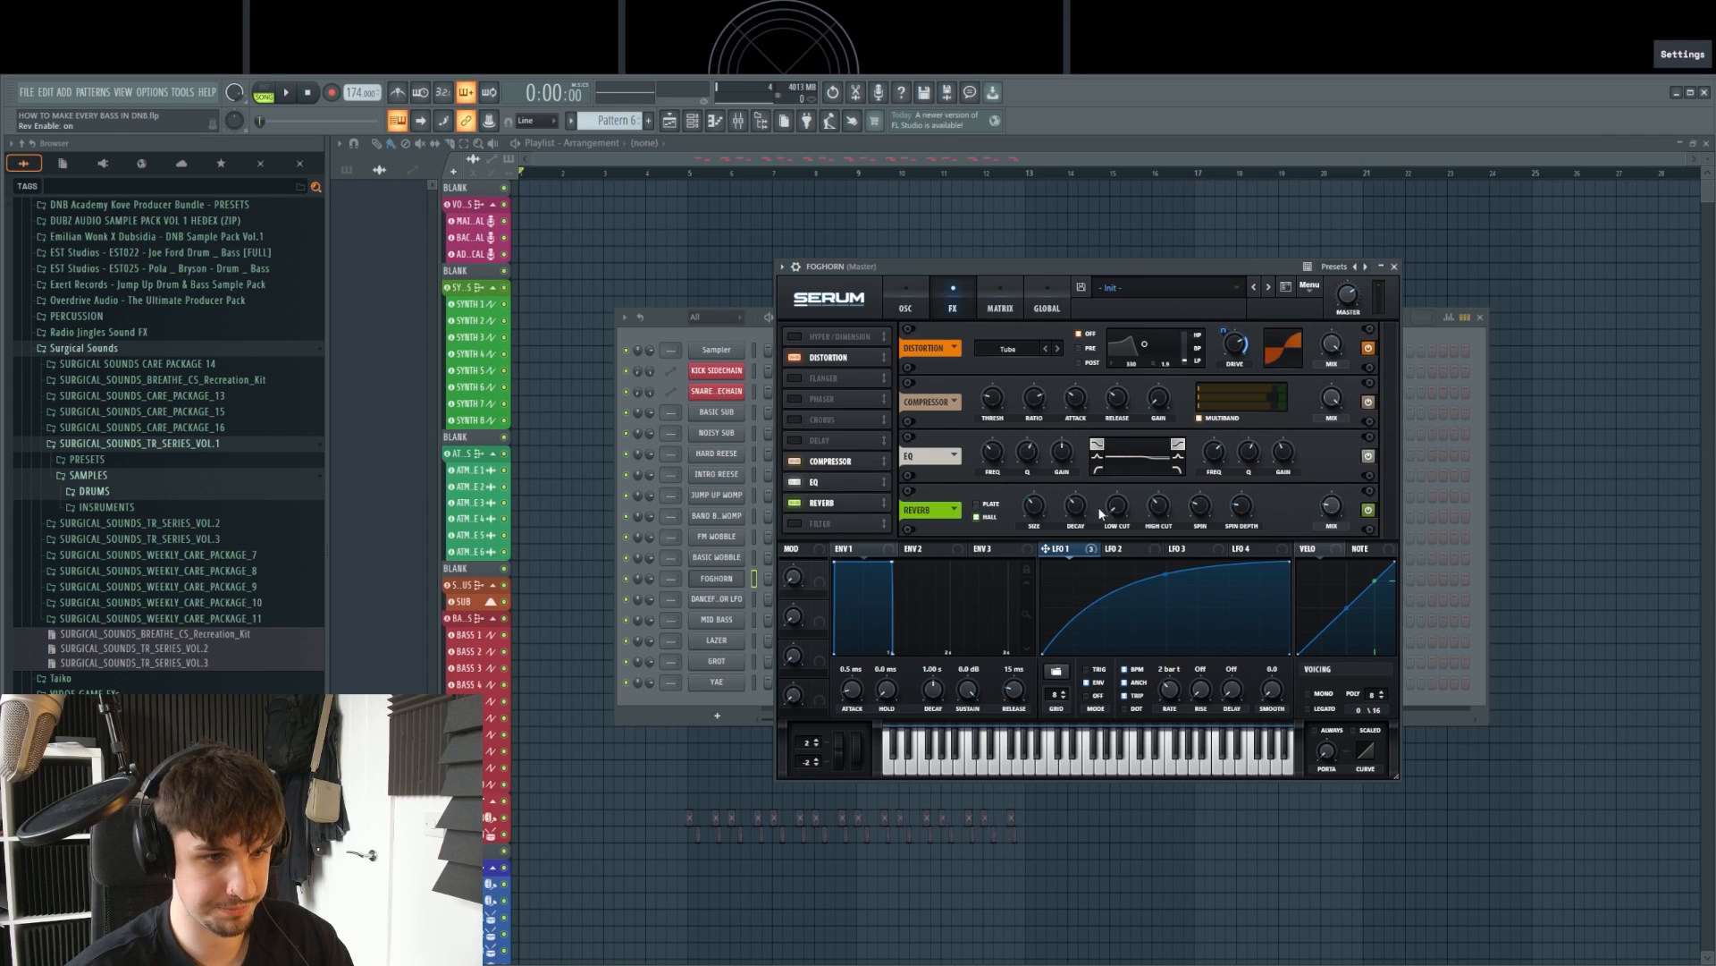
Step: Set the foghorn patch's voicing to mono and legato with a 174 ms portamento time, and audition it with a few notes
key(j)
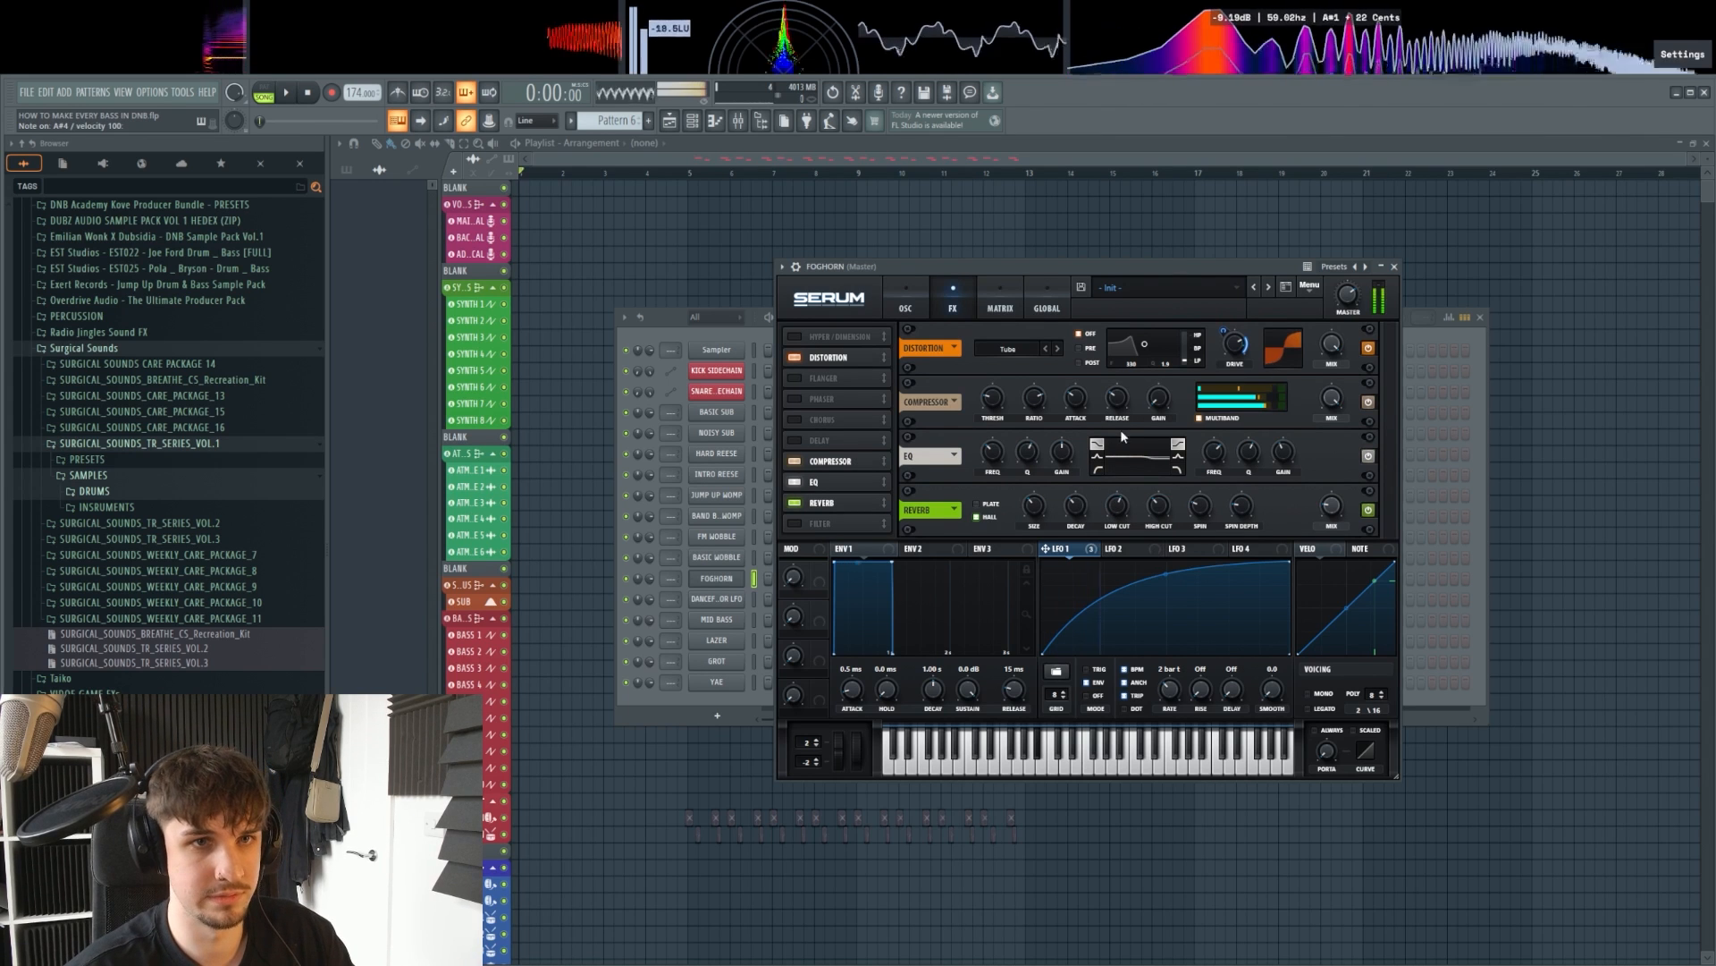
key(h)
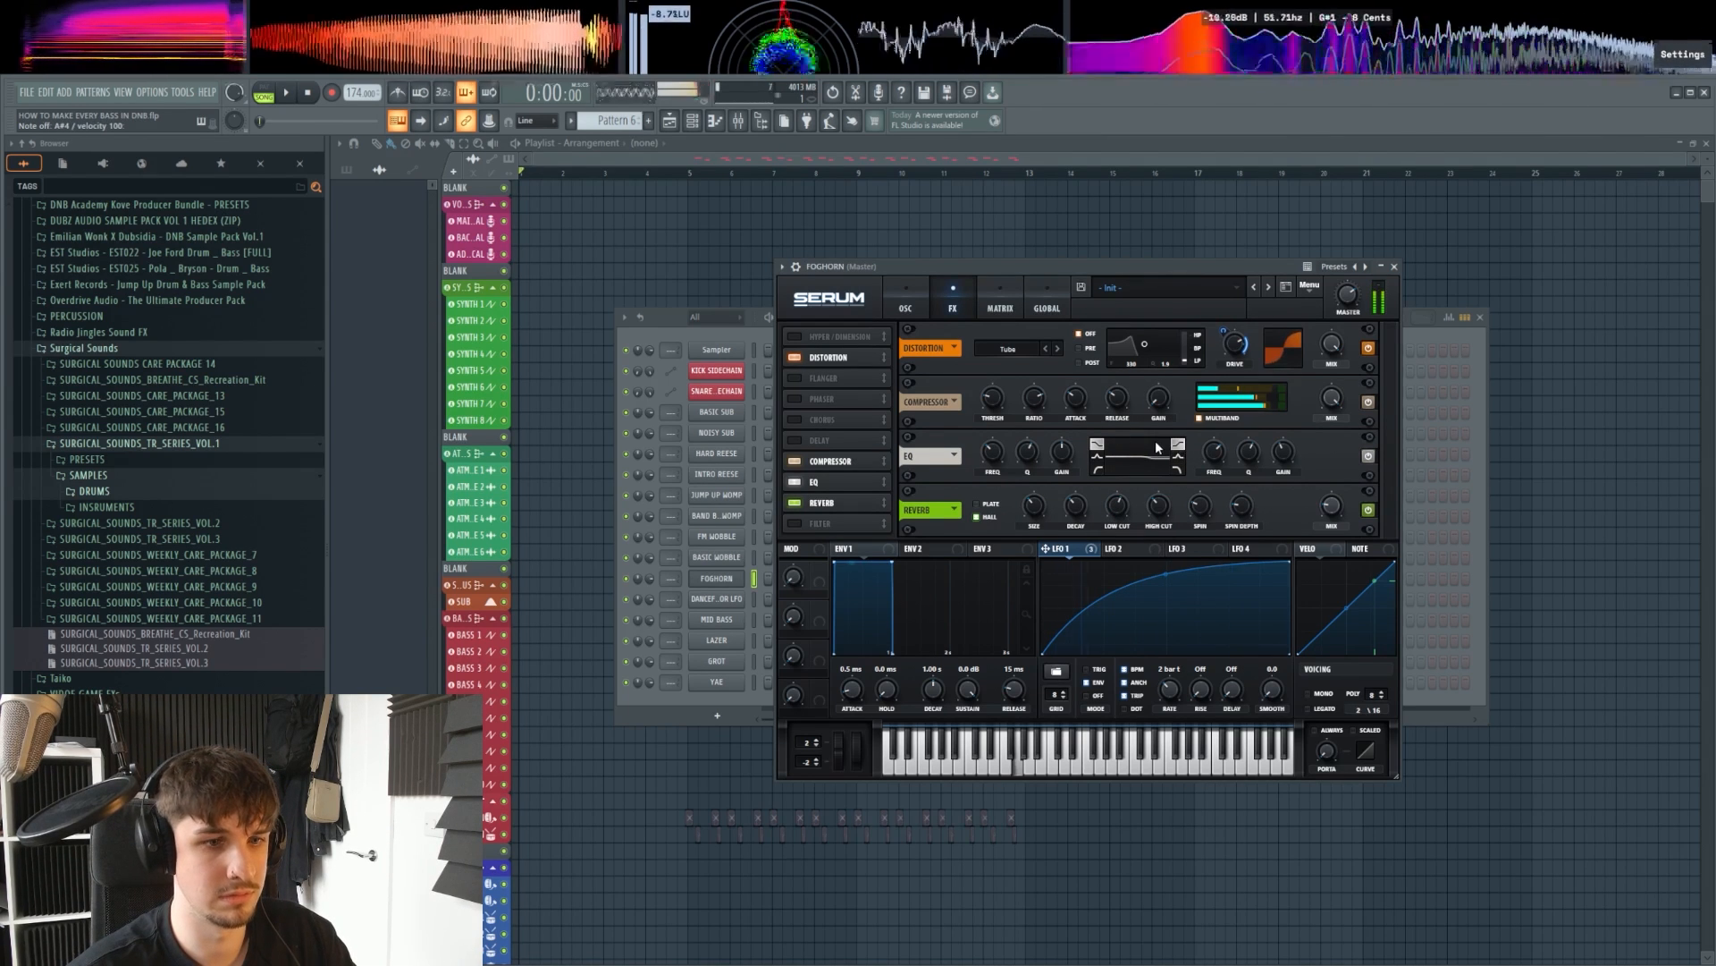
click(1308, 694)
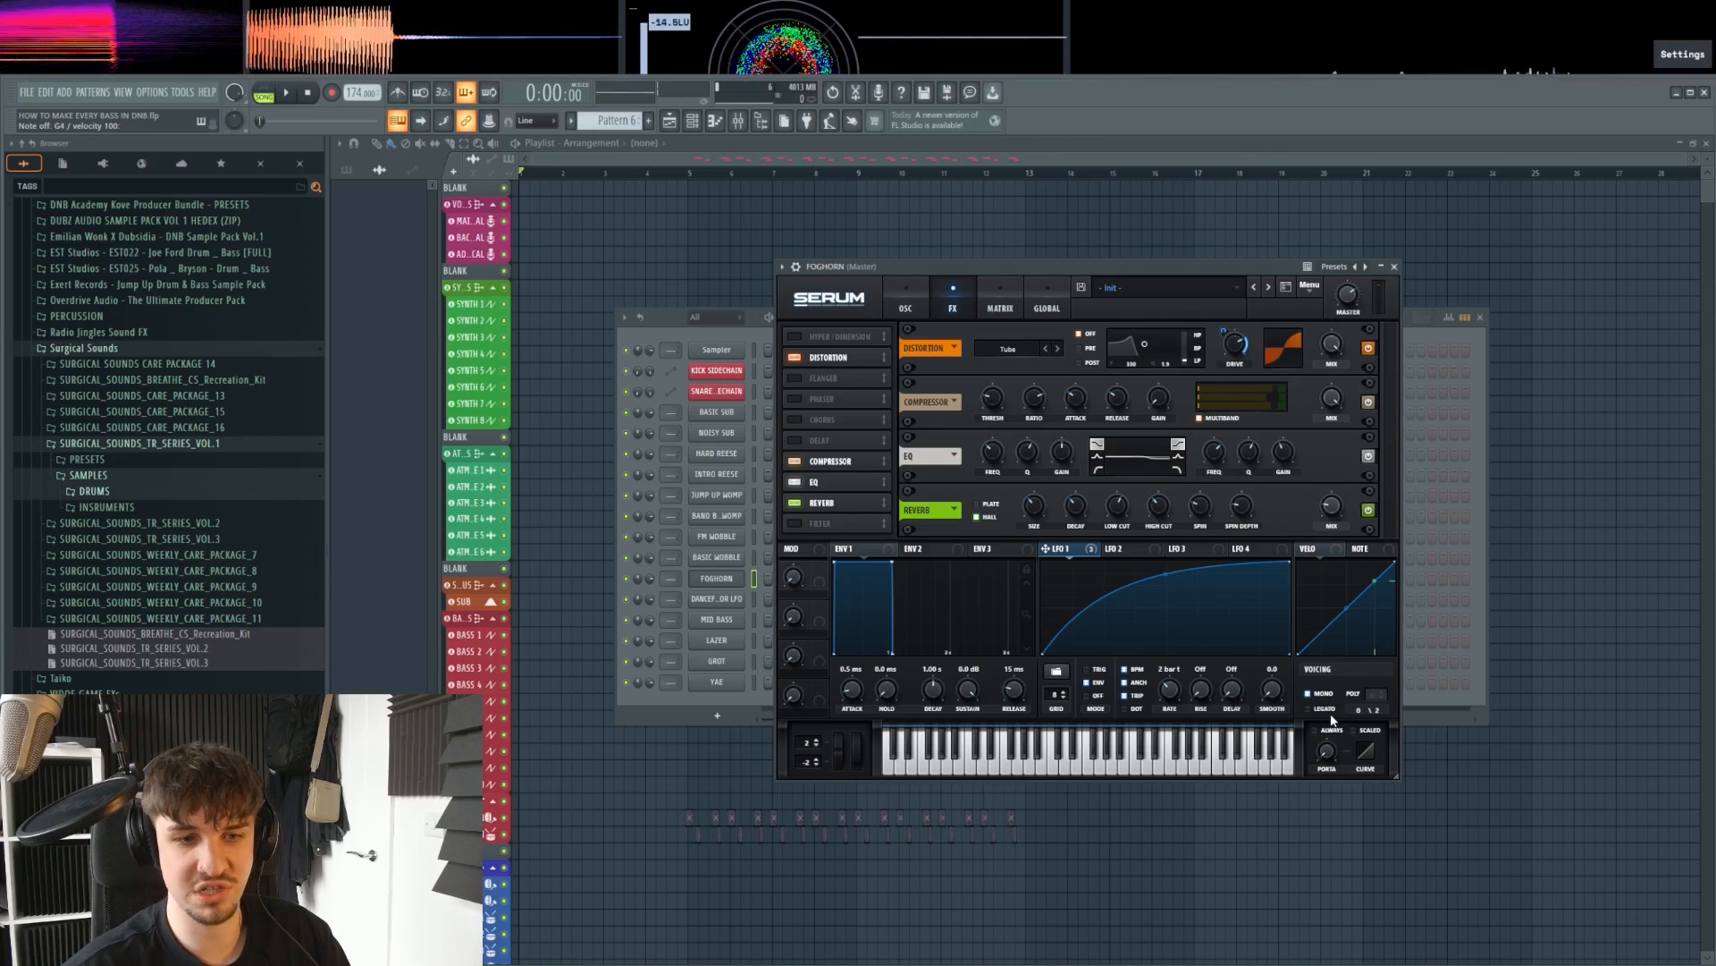
mouse_move(1330, 753)
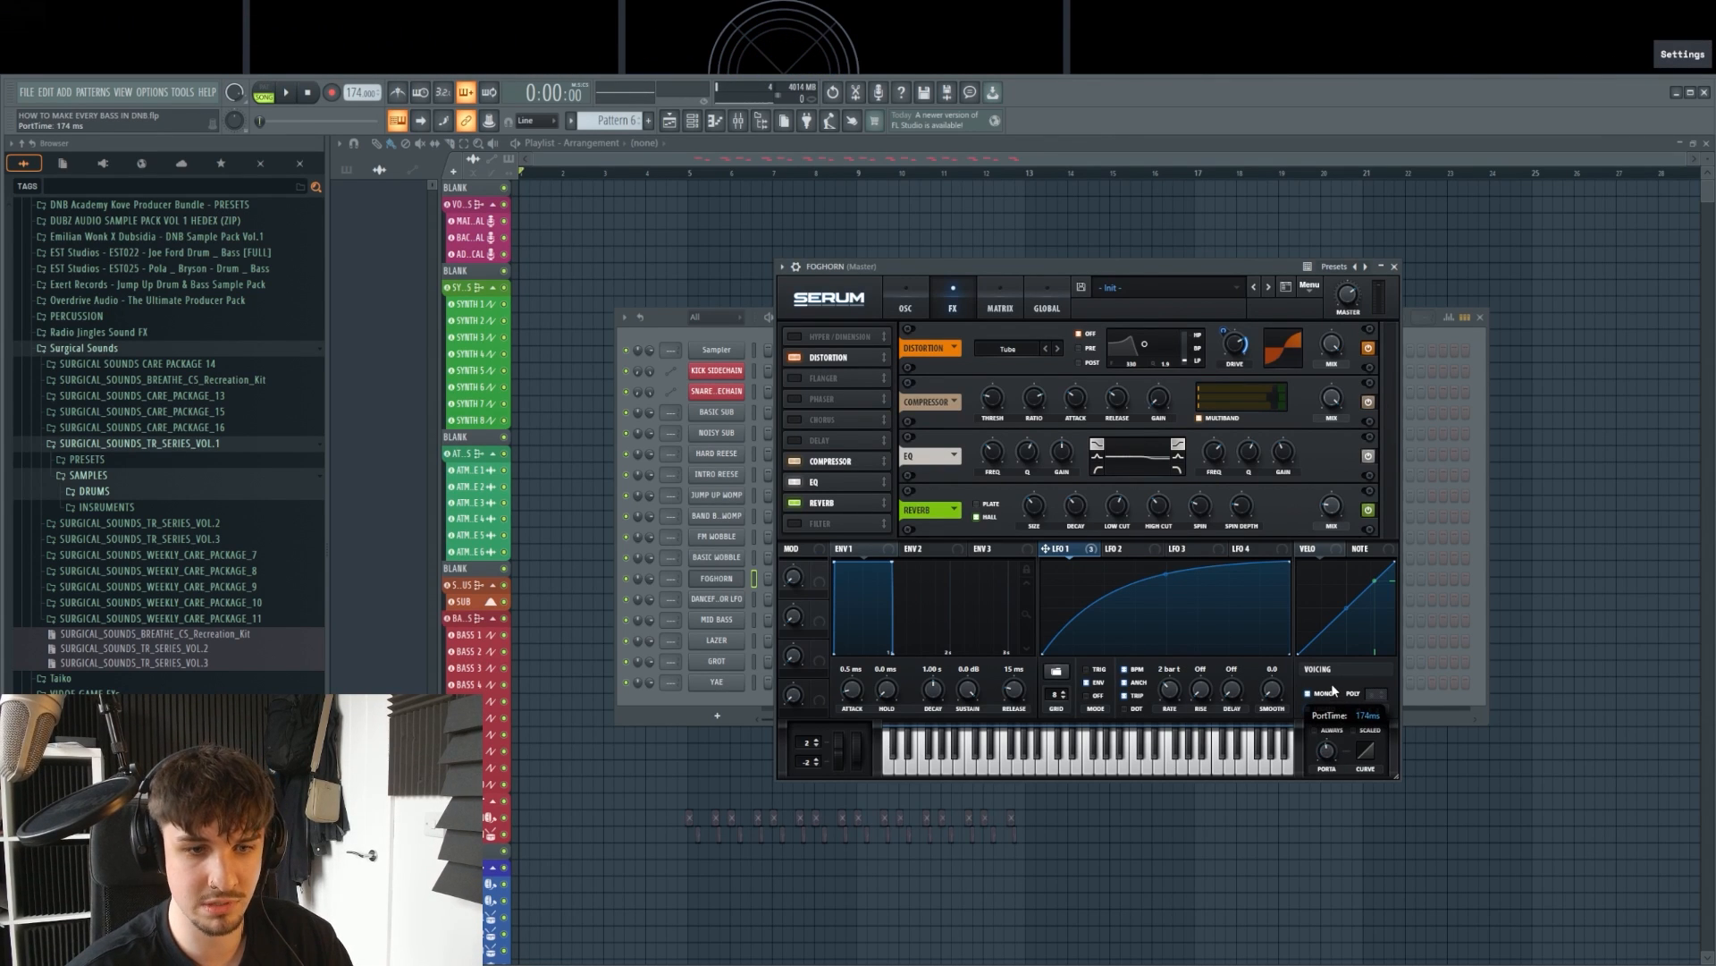
key(j)
key(v)
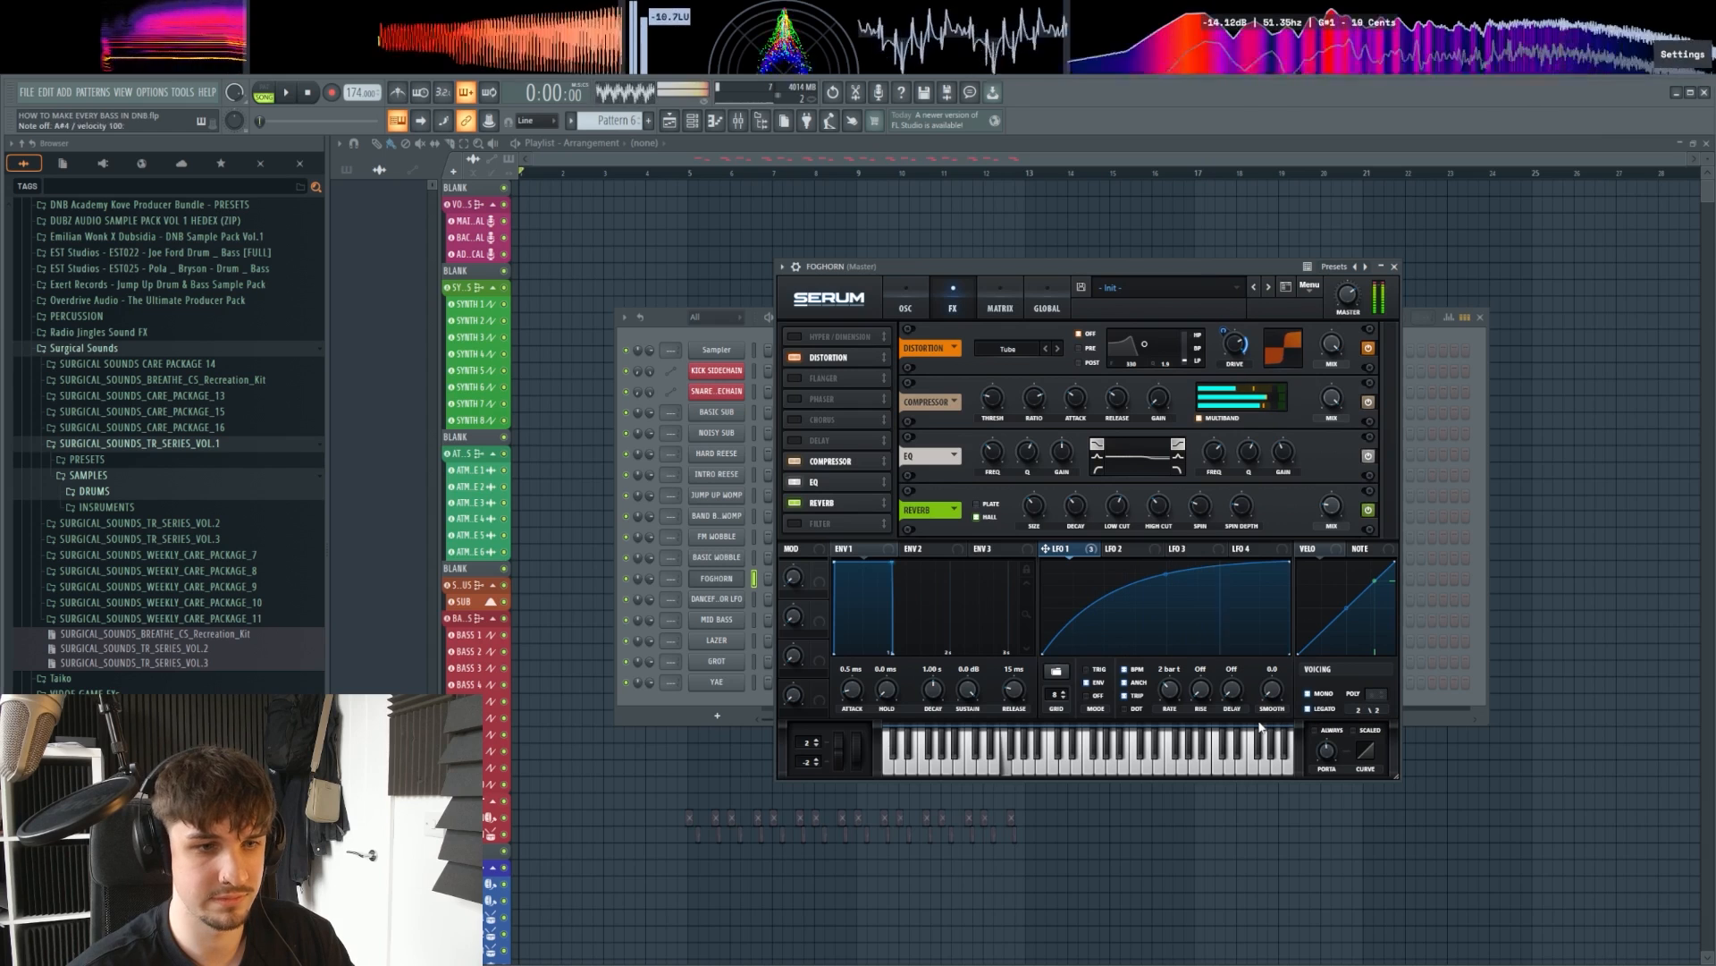
Step: Set oscillator B's semitone offset to +7 and play notes to audition the foghorn
click(904, 308)
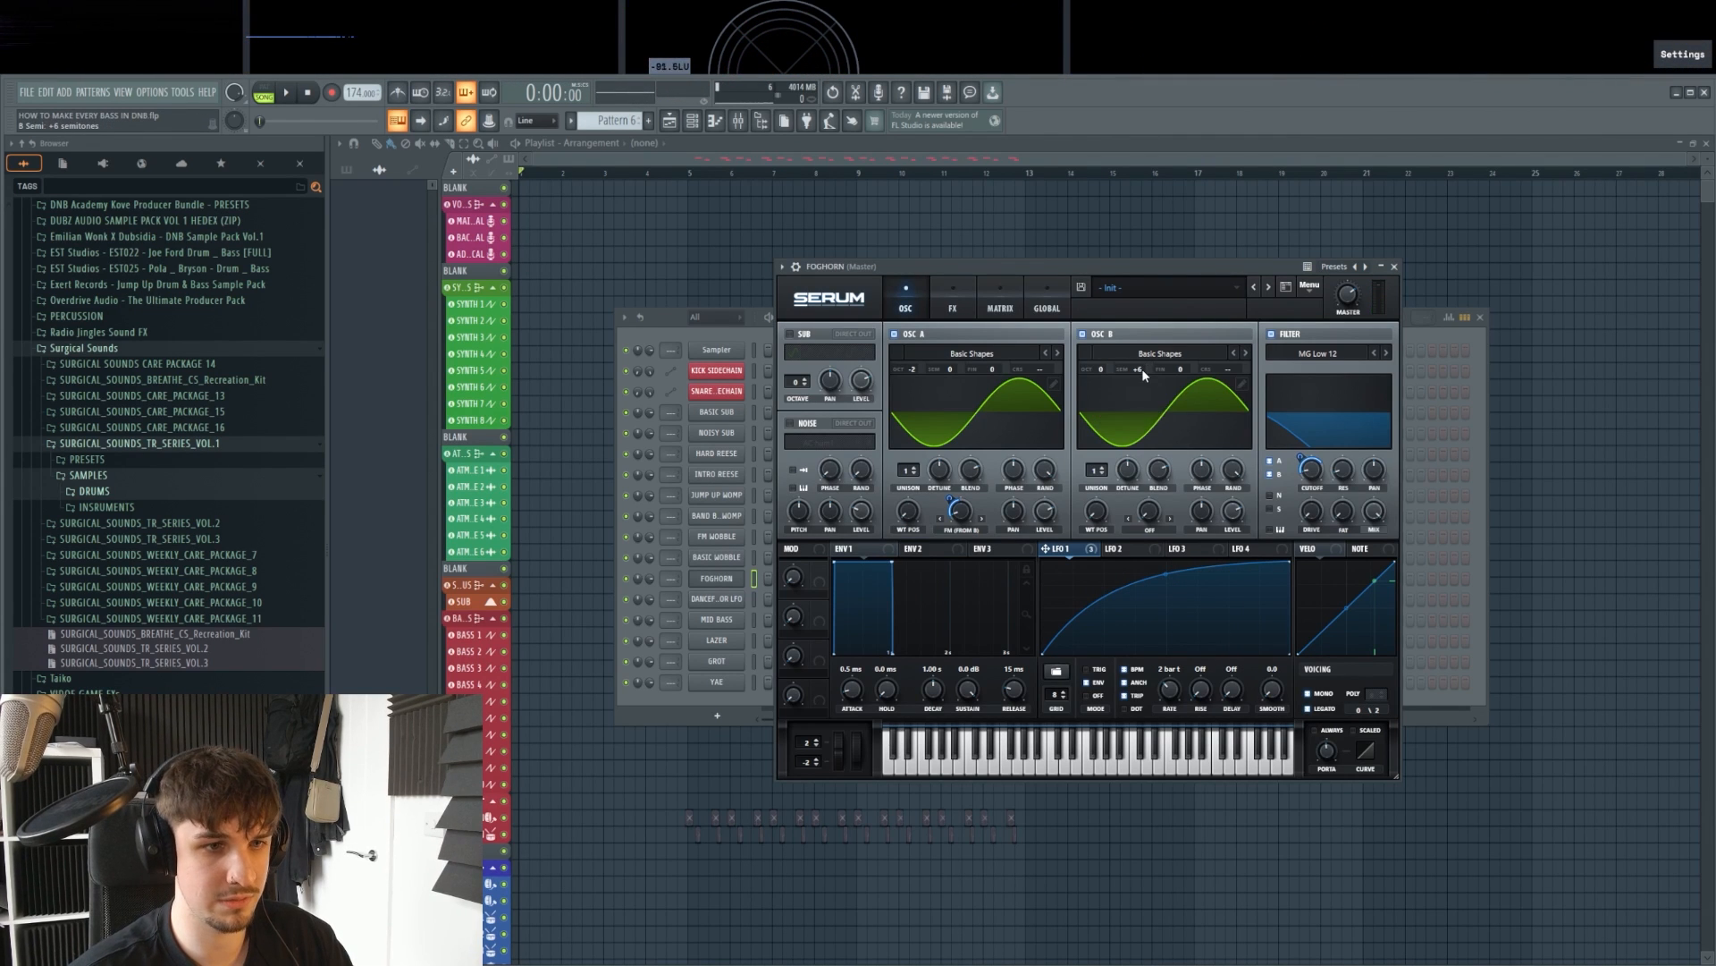
drag(1141, 369, 1144, 356)
key(v)
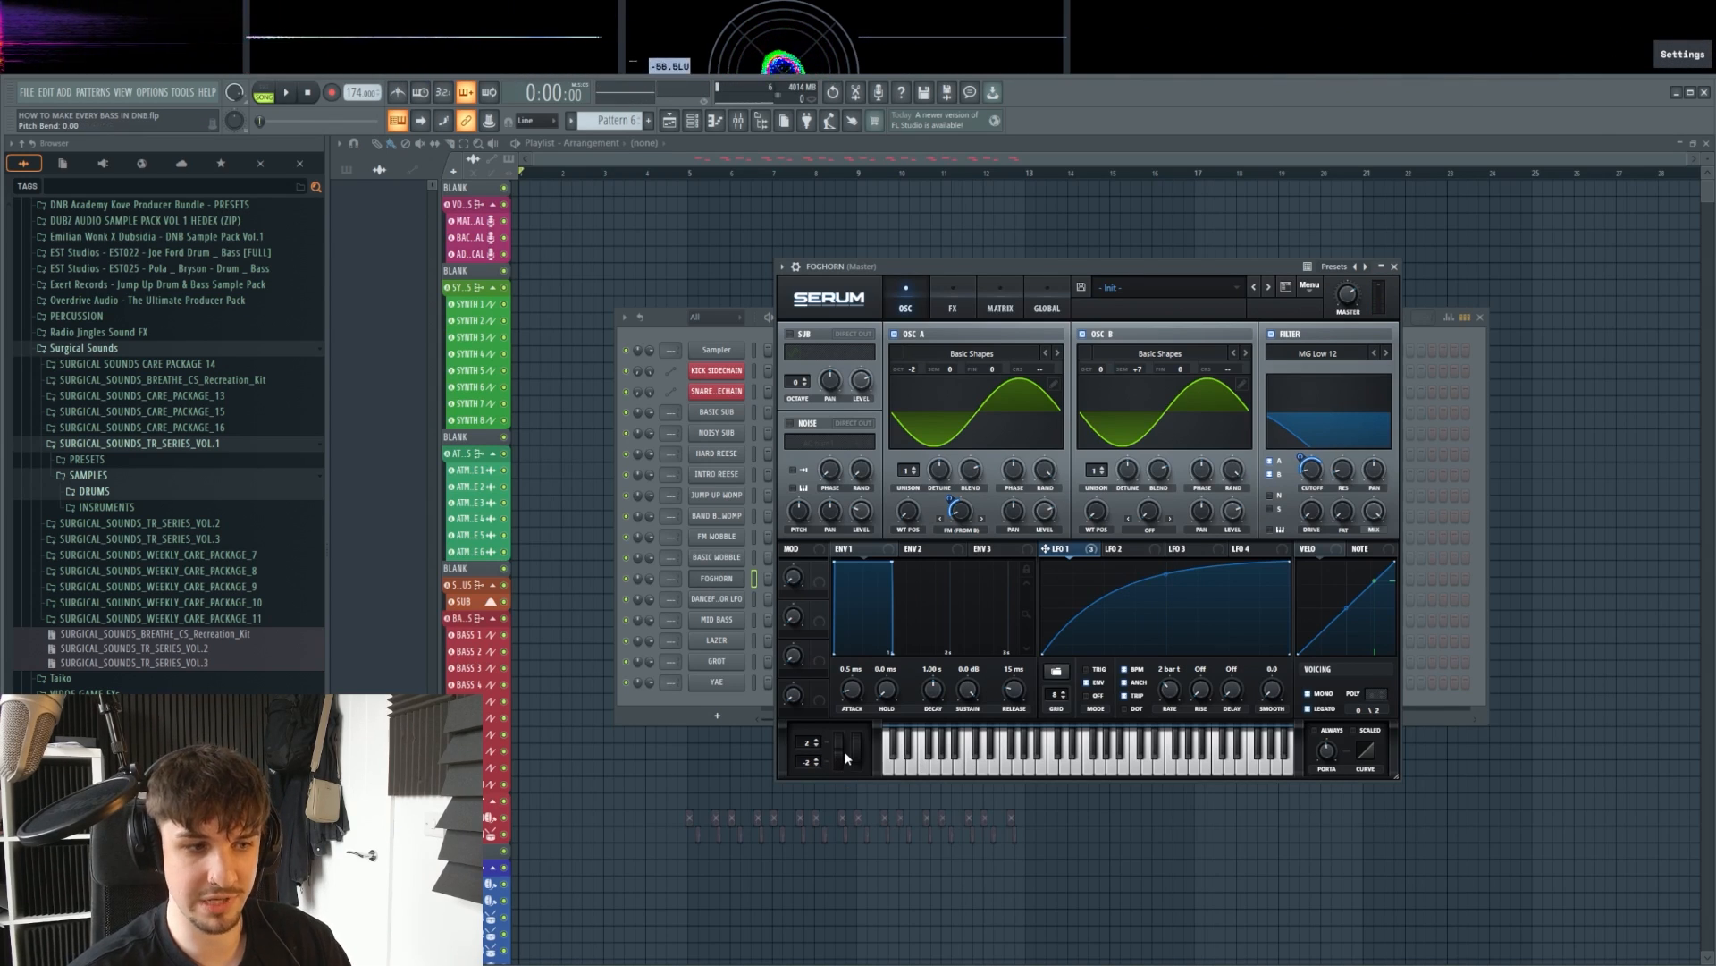
key(v)
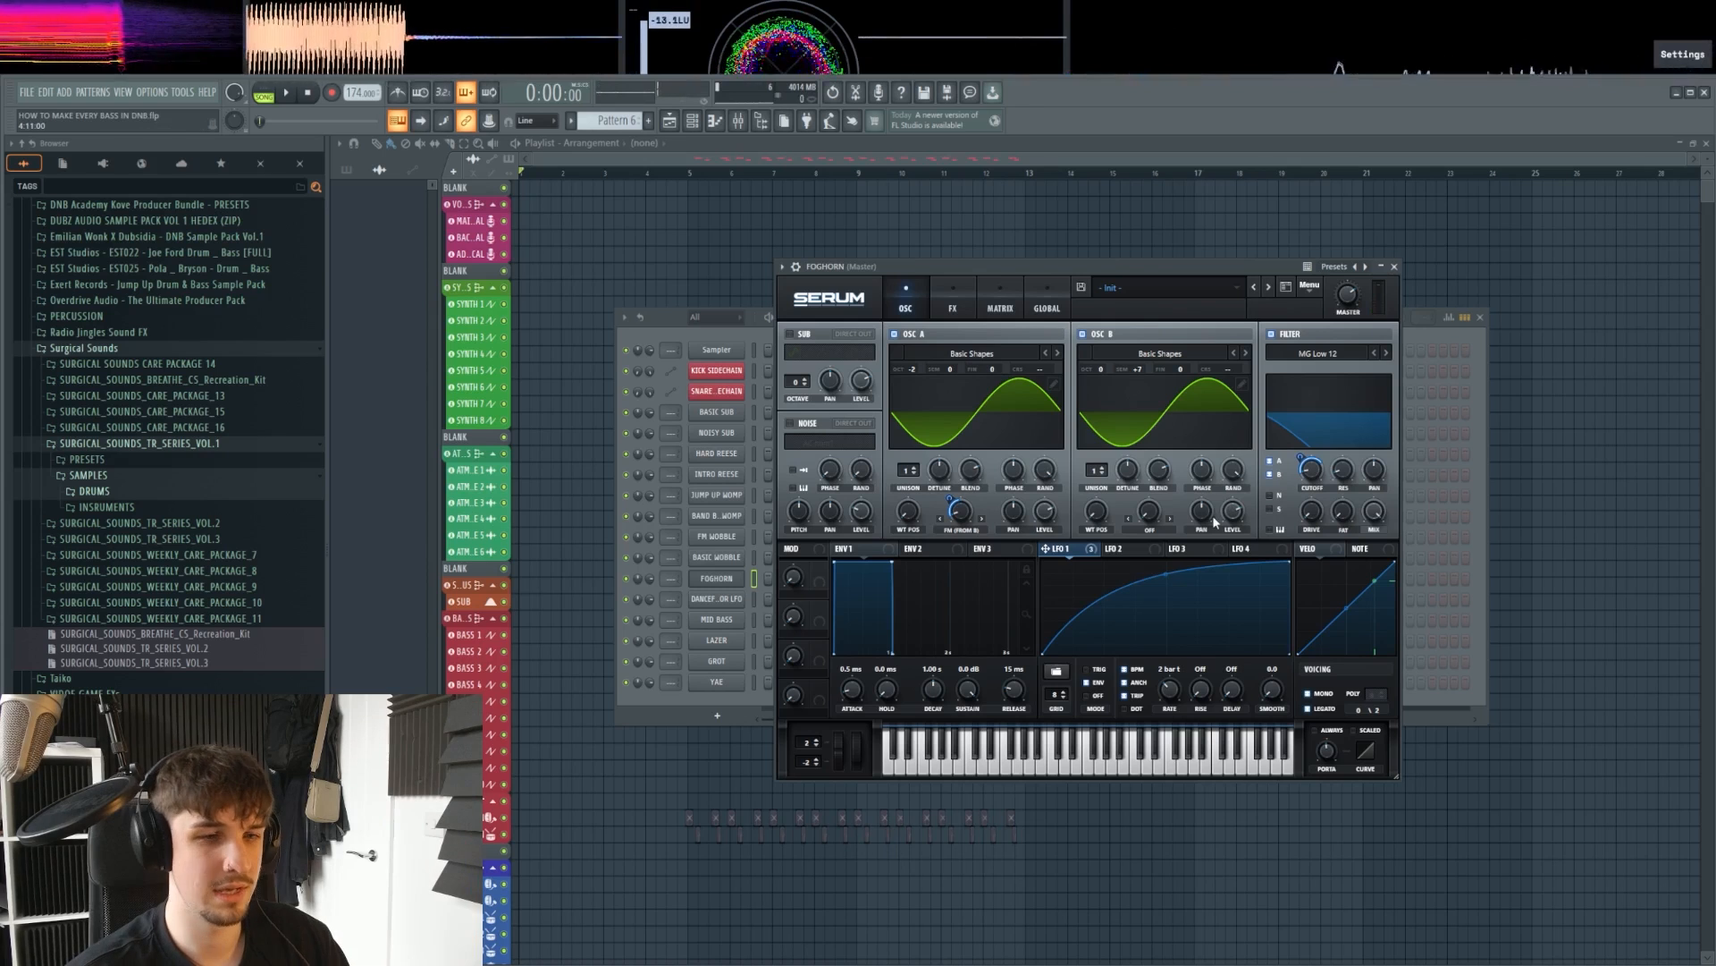
Step: Switch oscillator A to the 4088 wavetable and modulate its wavetable position with LFO 1
click(1060, 354)
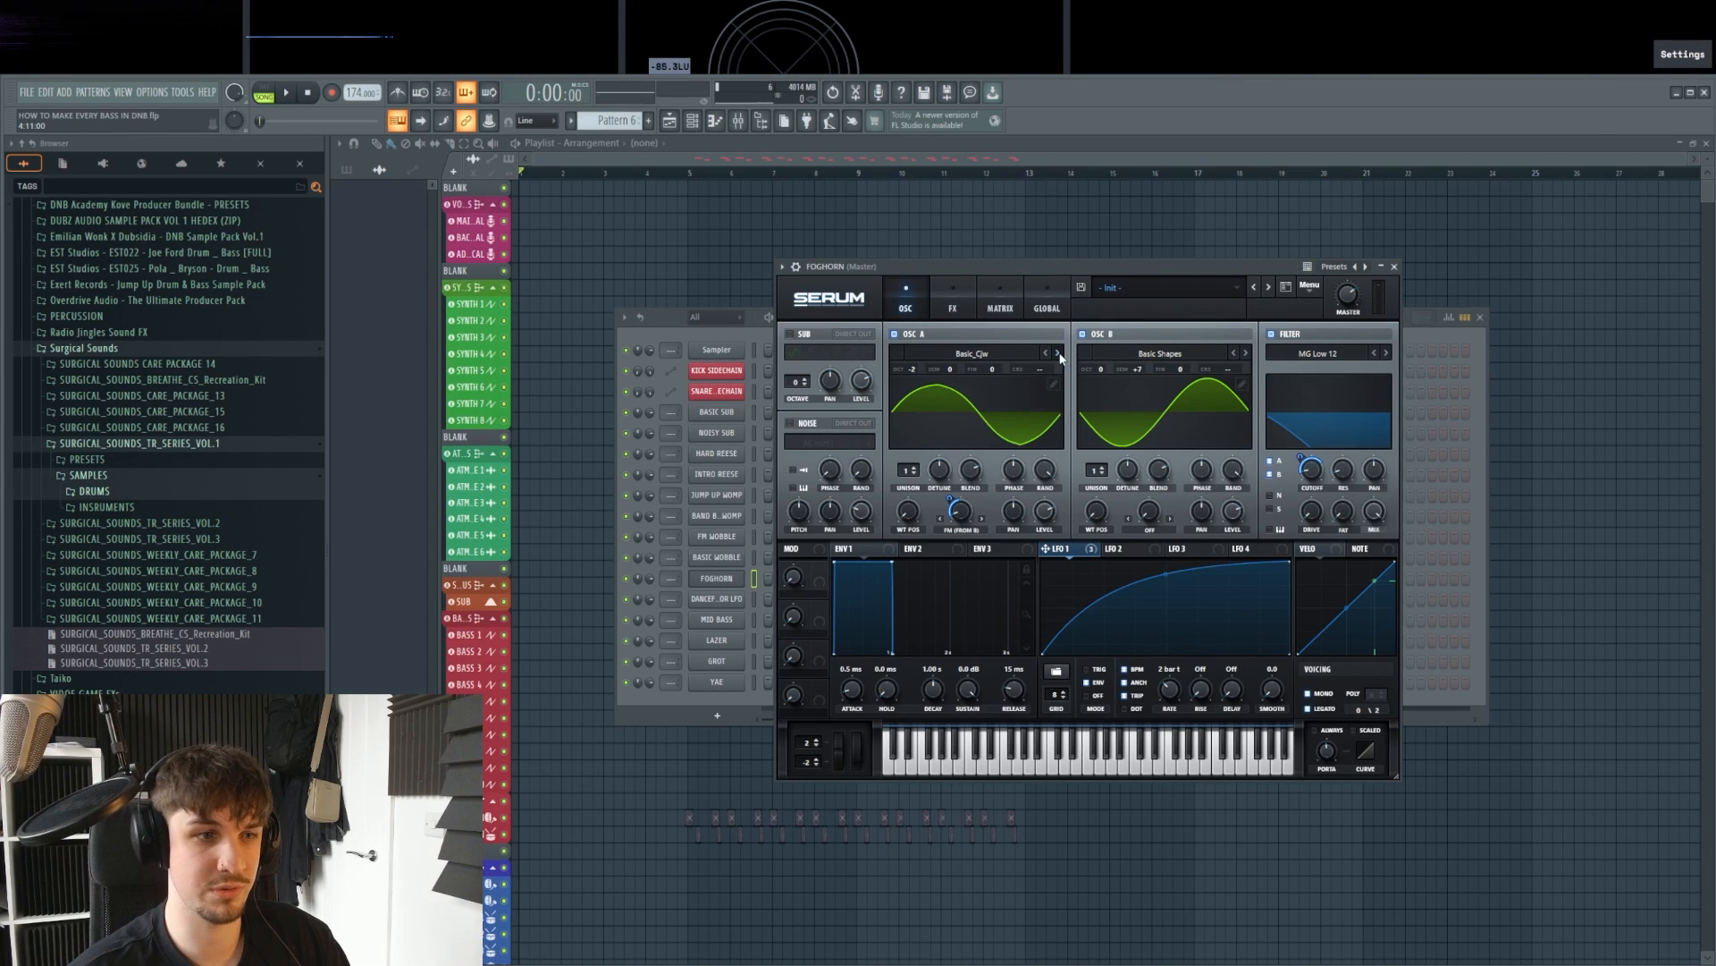
click(1044, 351)
click(1045, 350)
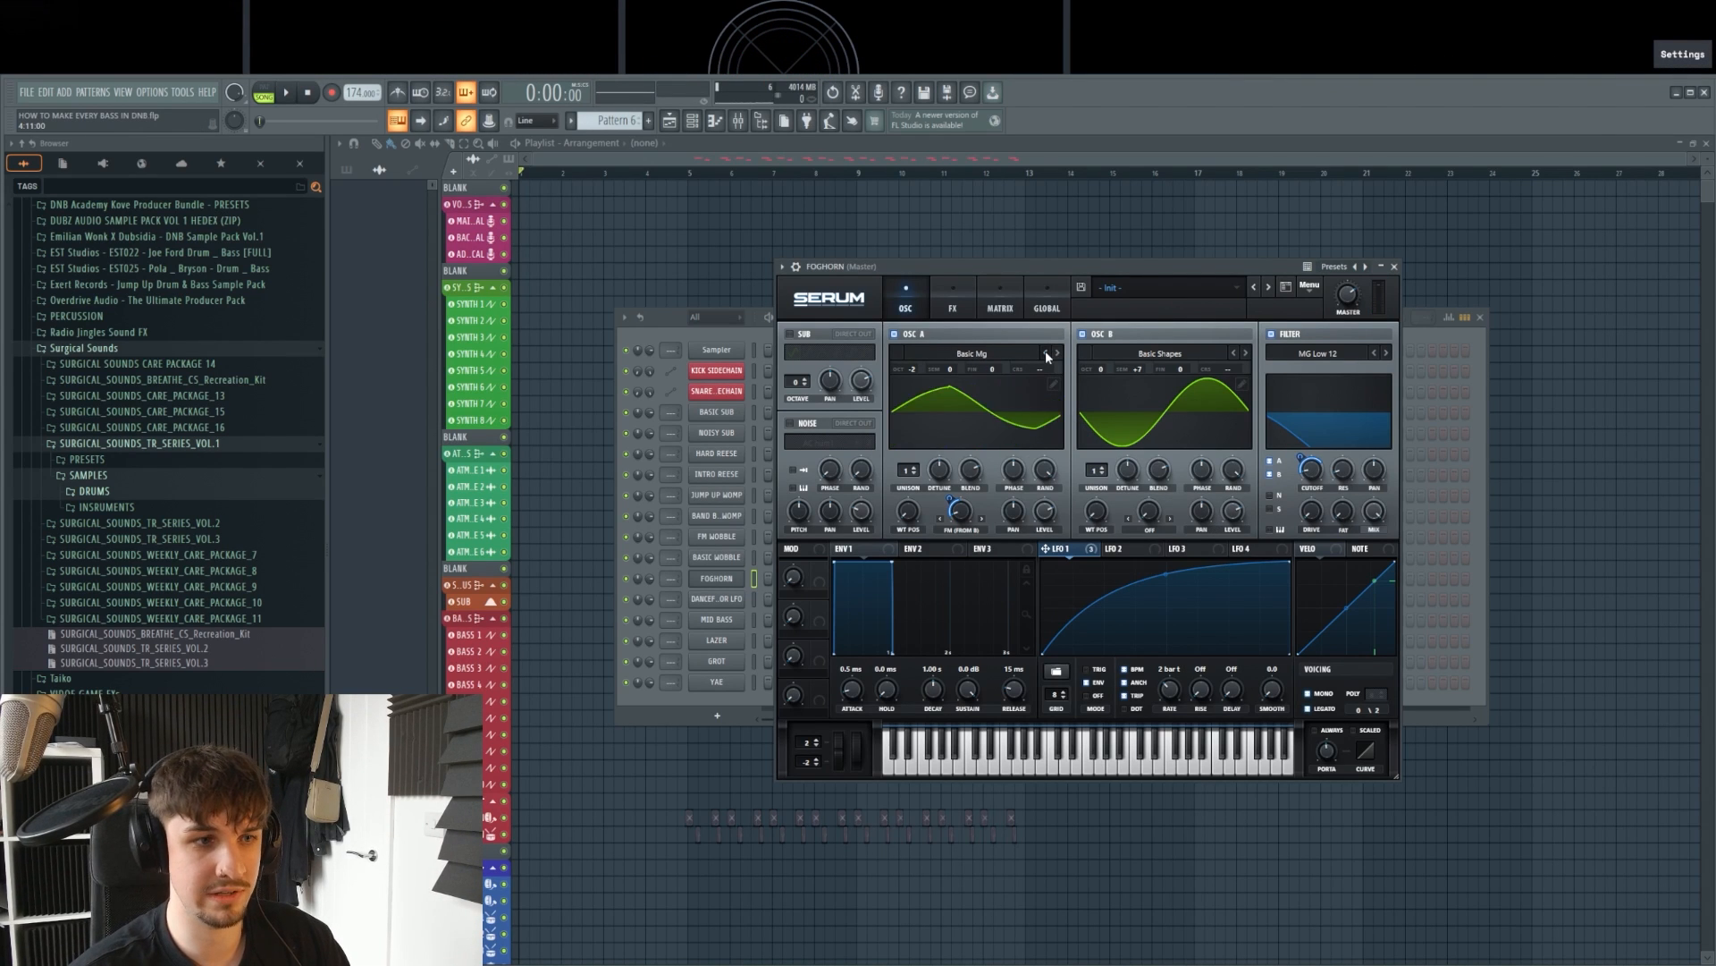
click(1044, 351)
click(1044, 351)
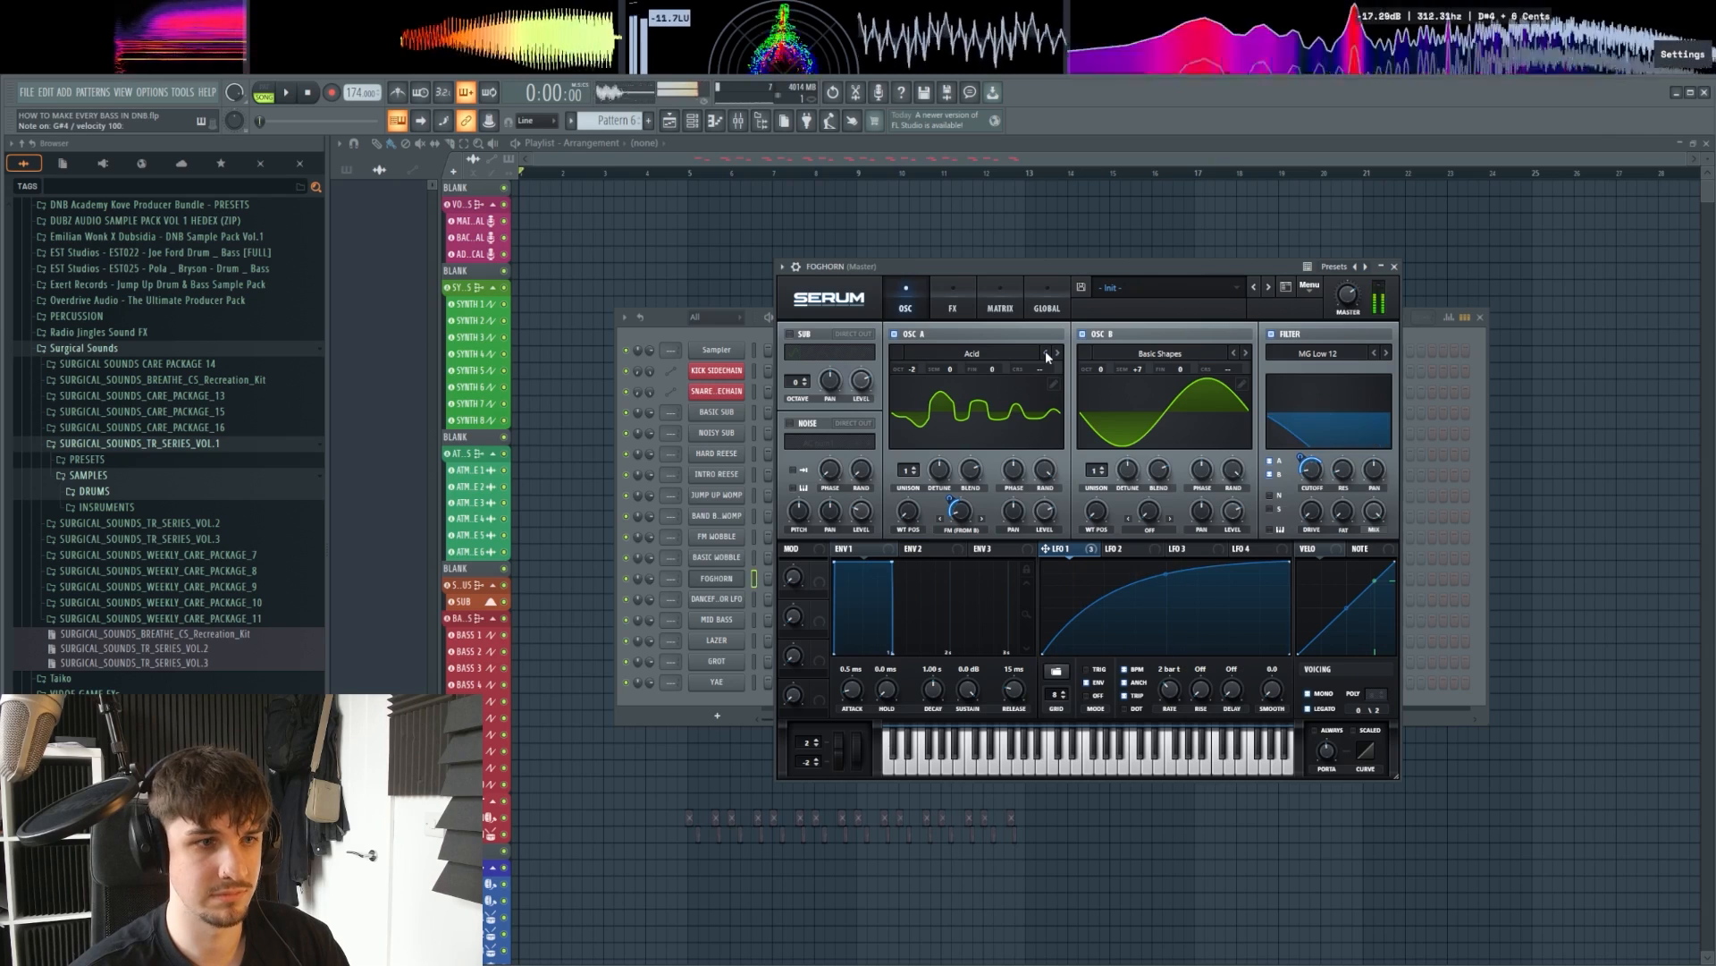
click(1044, 350)
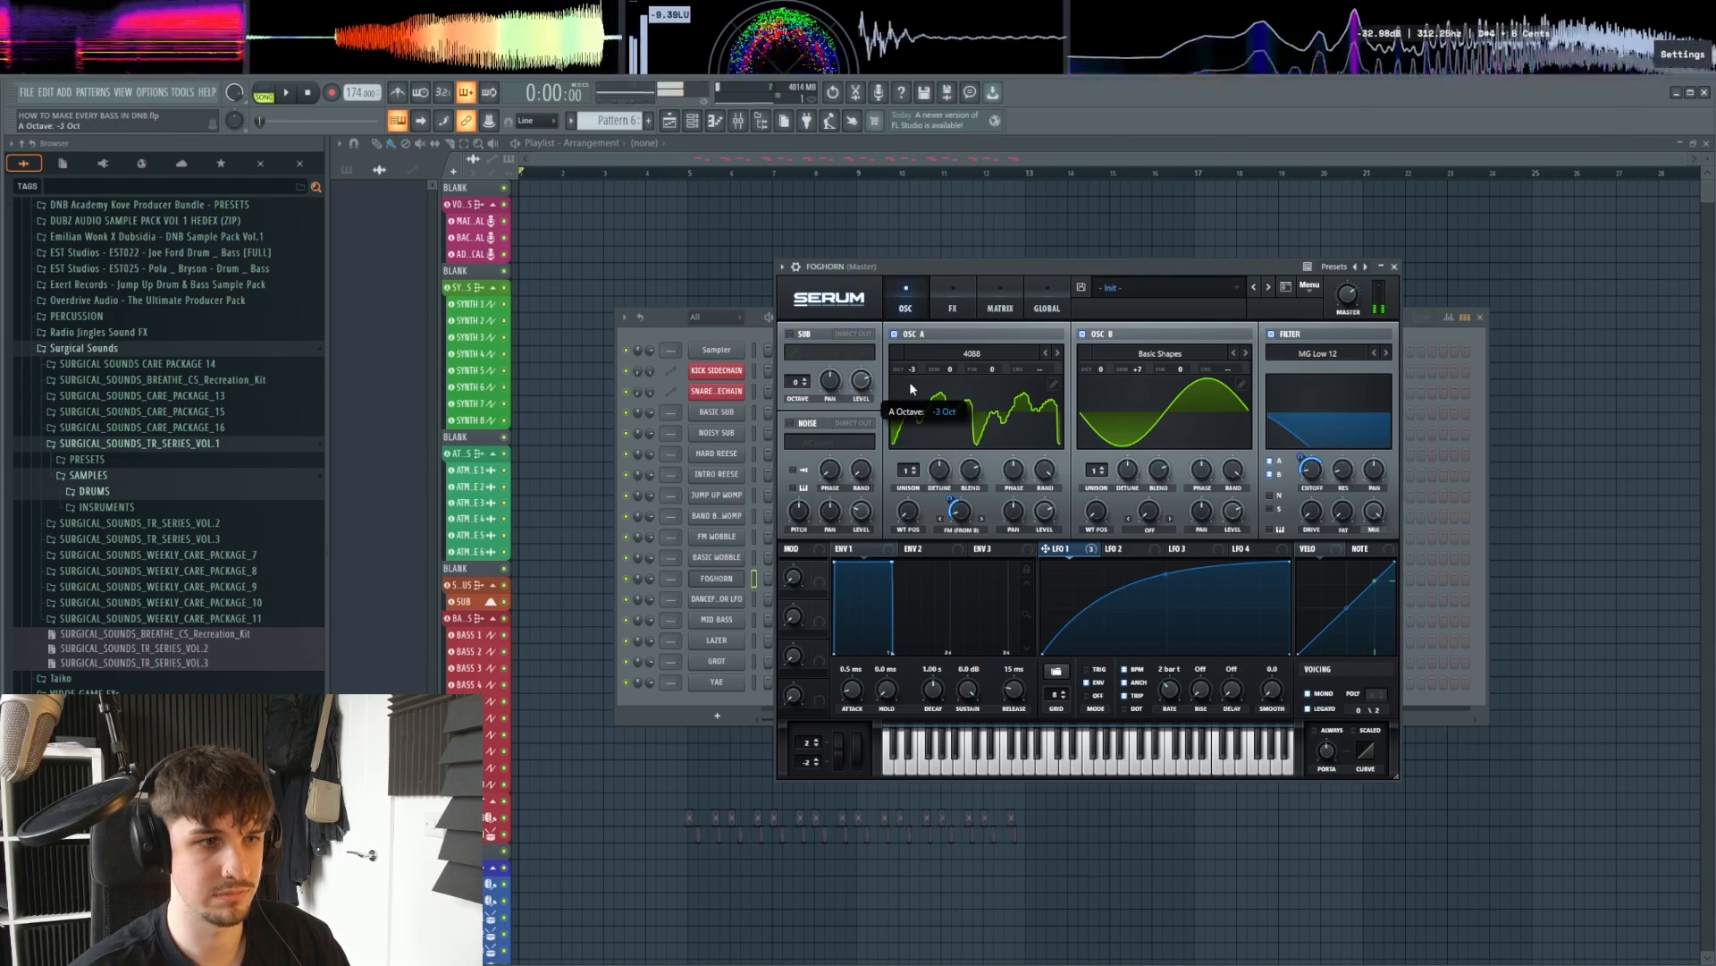
drag(1046, 549, 908, 510)
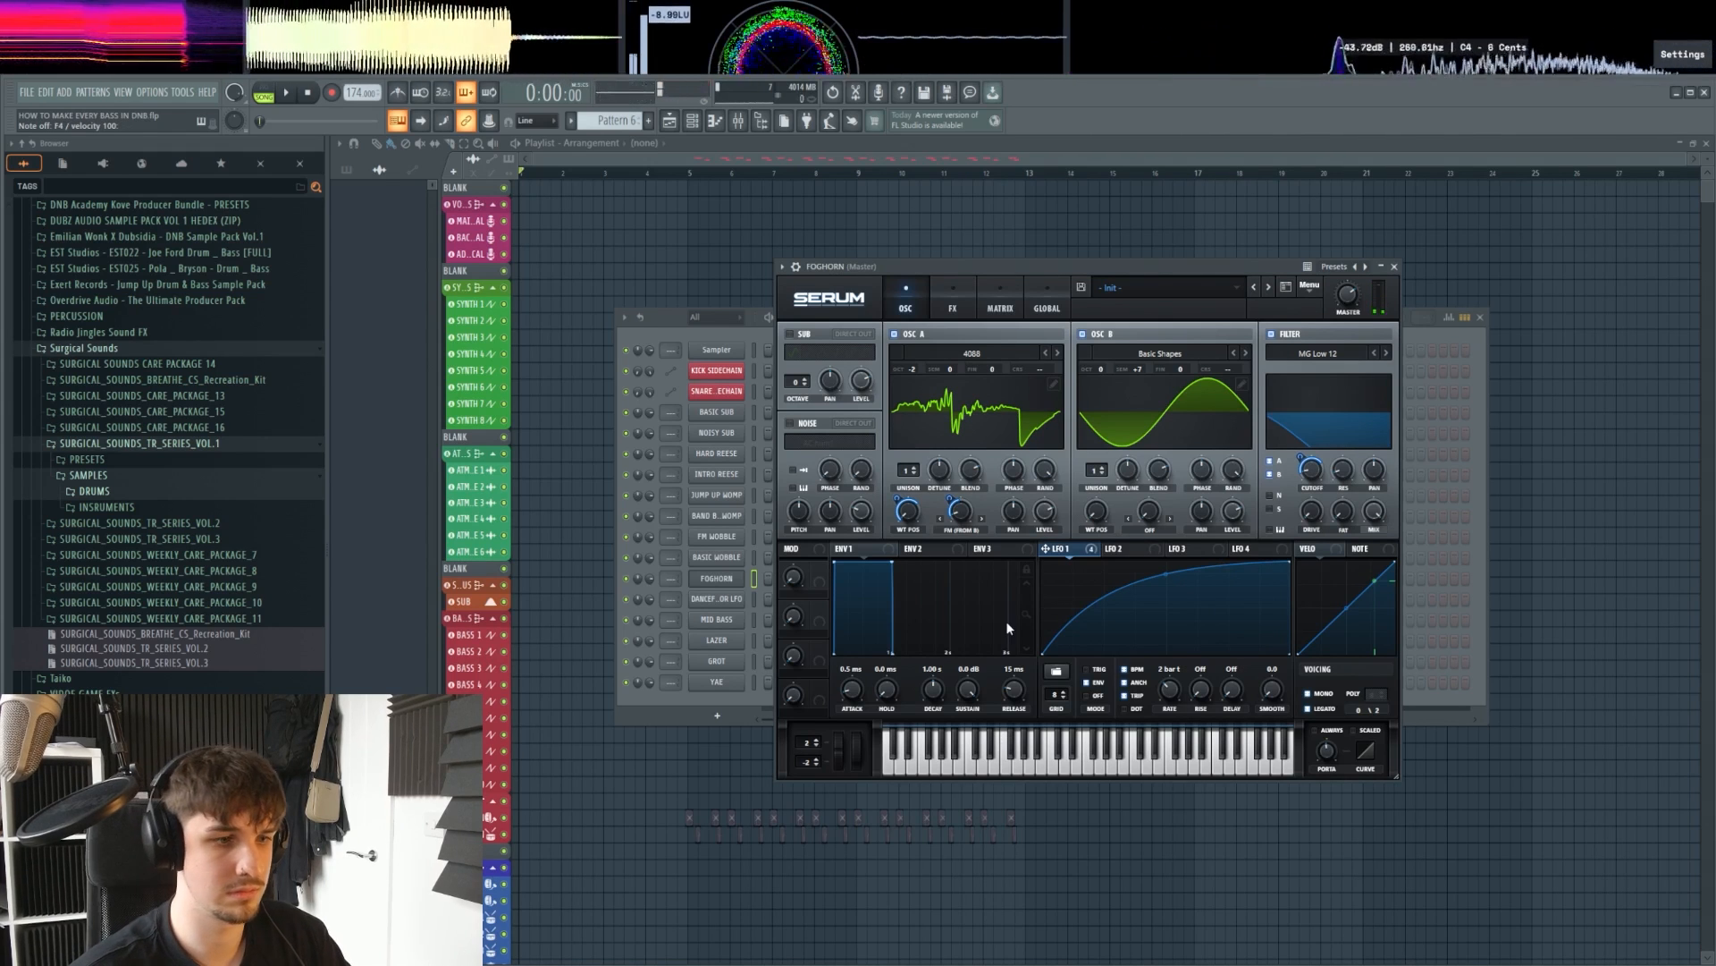
Step: Modulate the levels of oscillators A and B with LFO 2 in Trig mode and audition the sound
click(1146, 549)
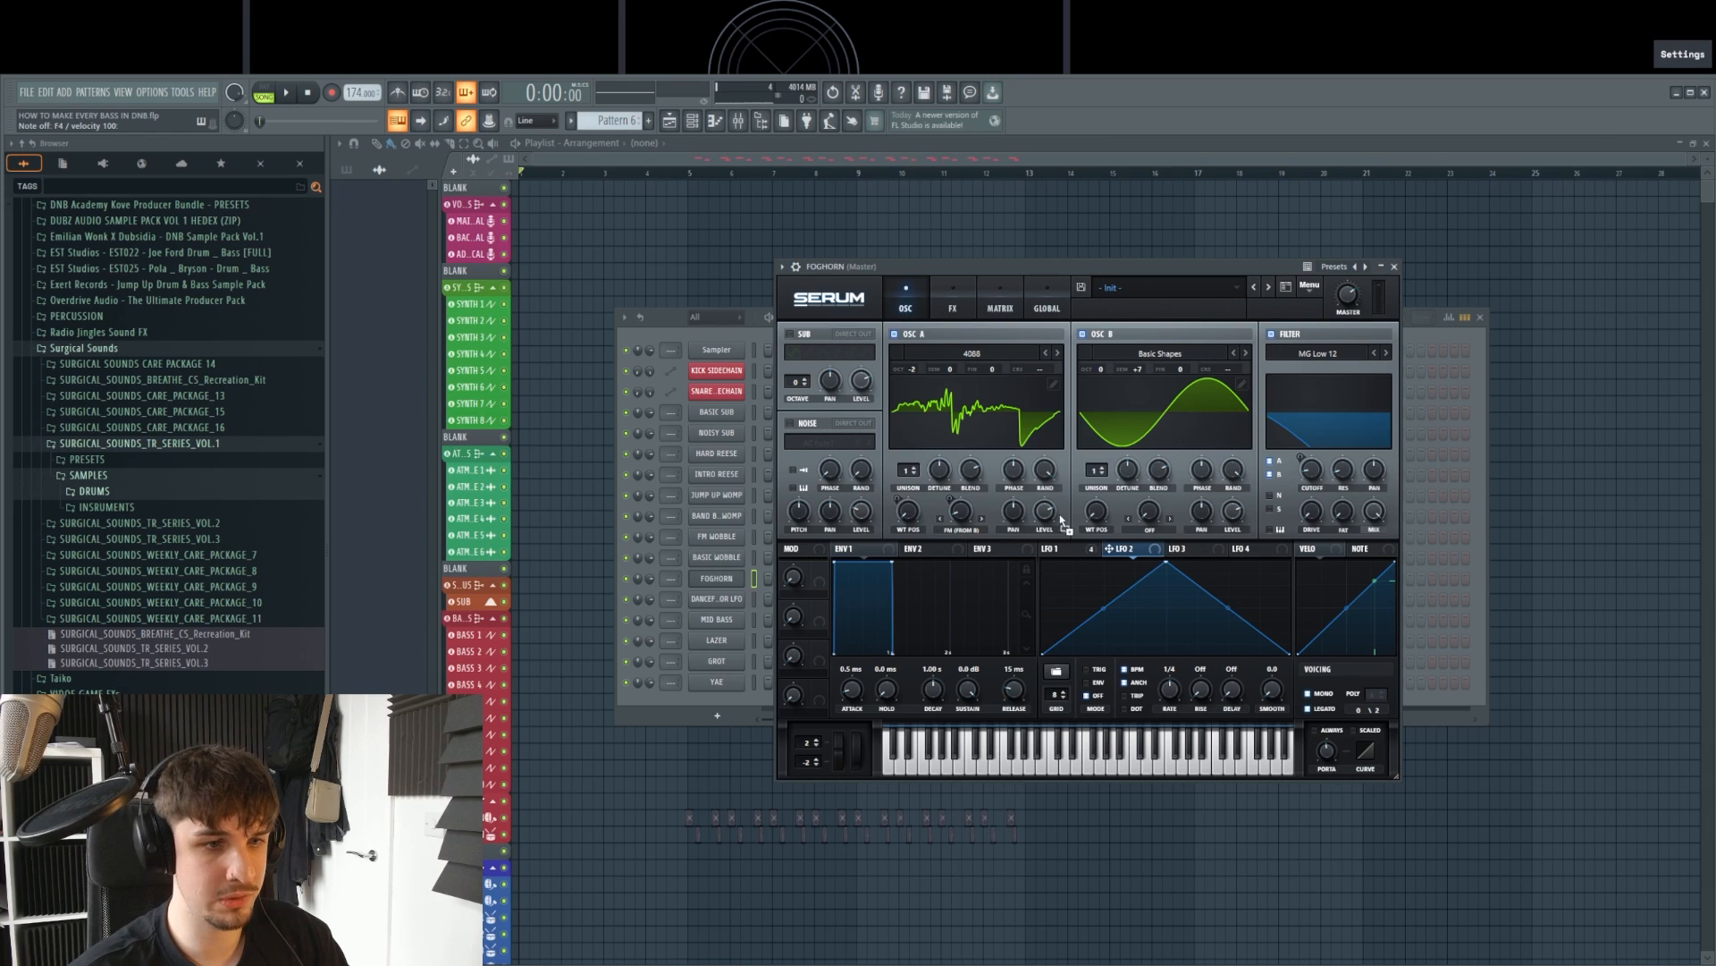
drag(1064, 521, 1044, 512)
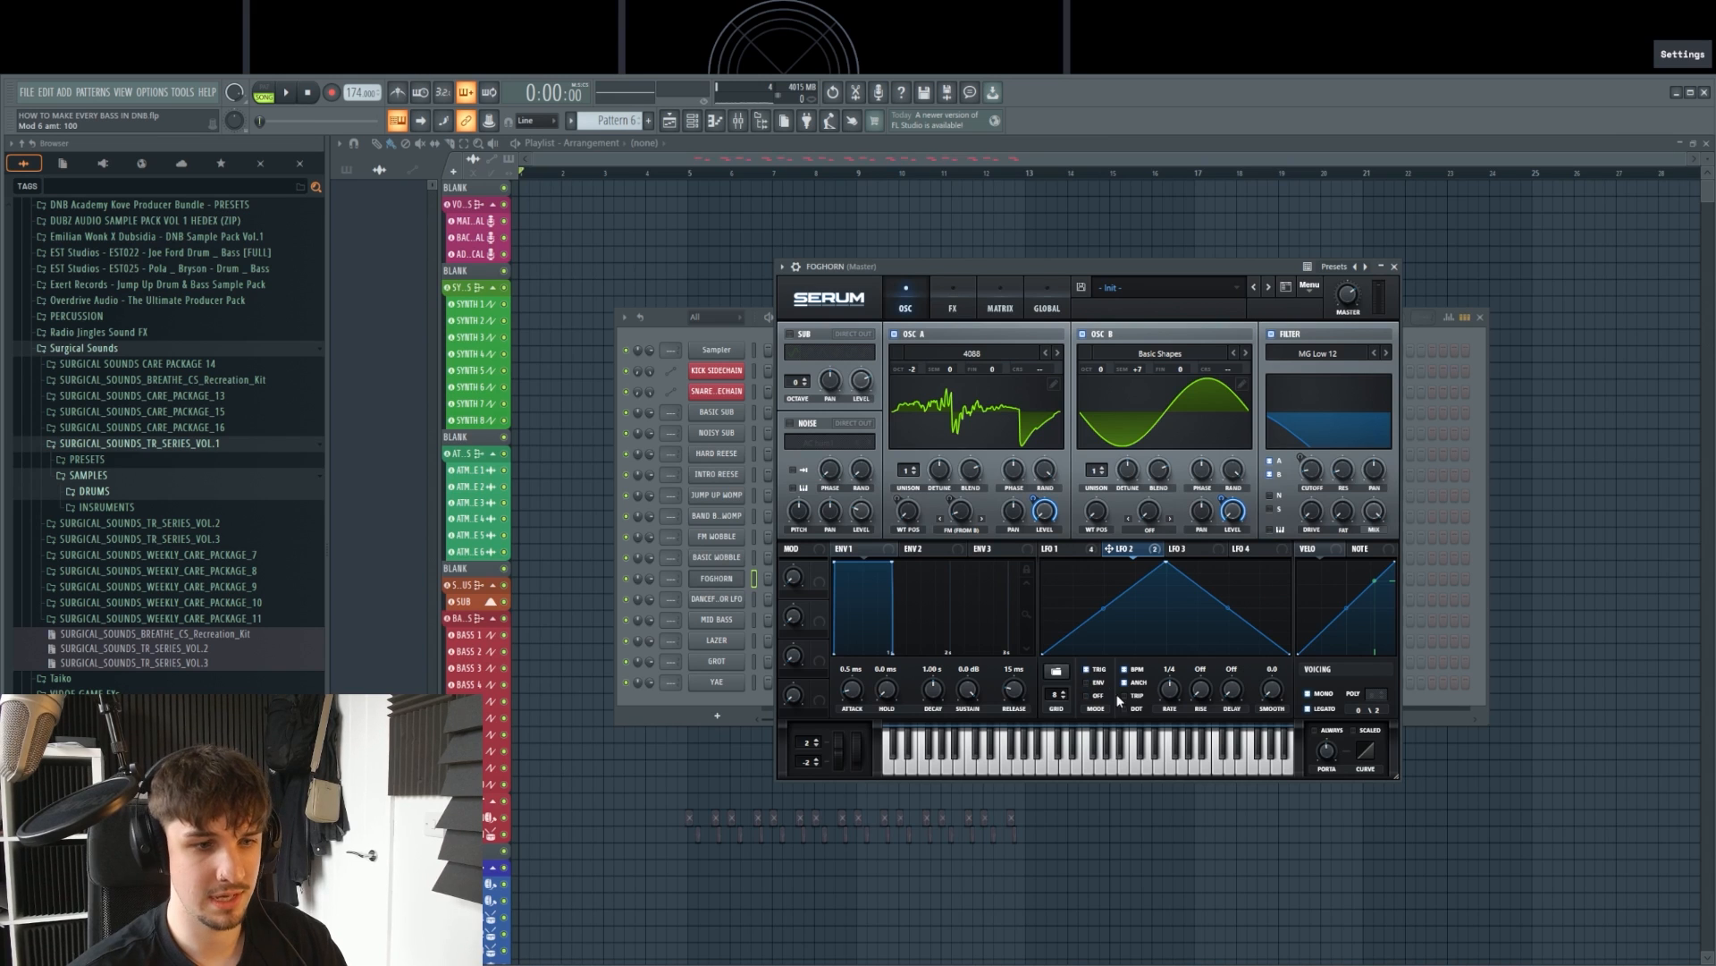
key(j)
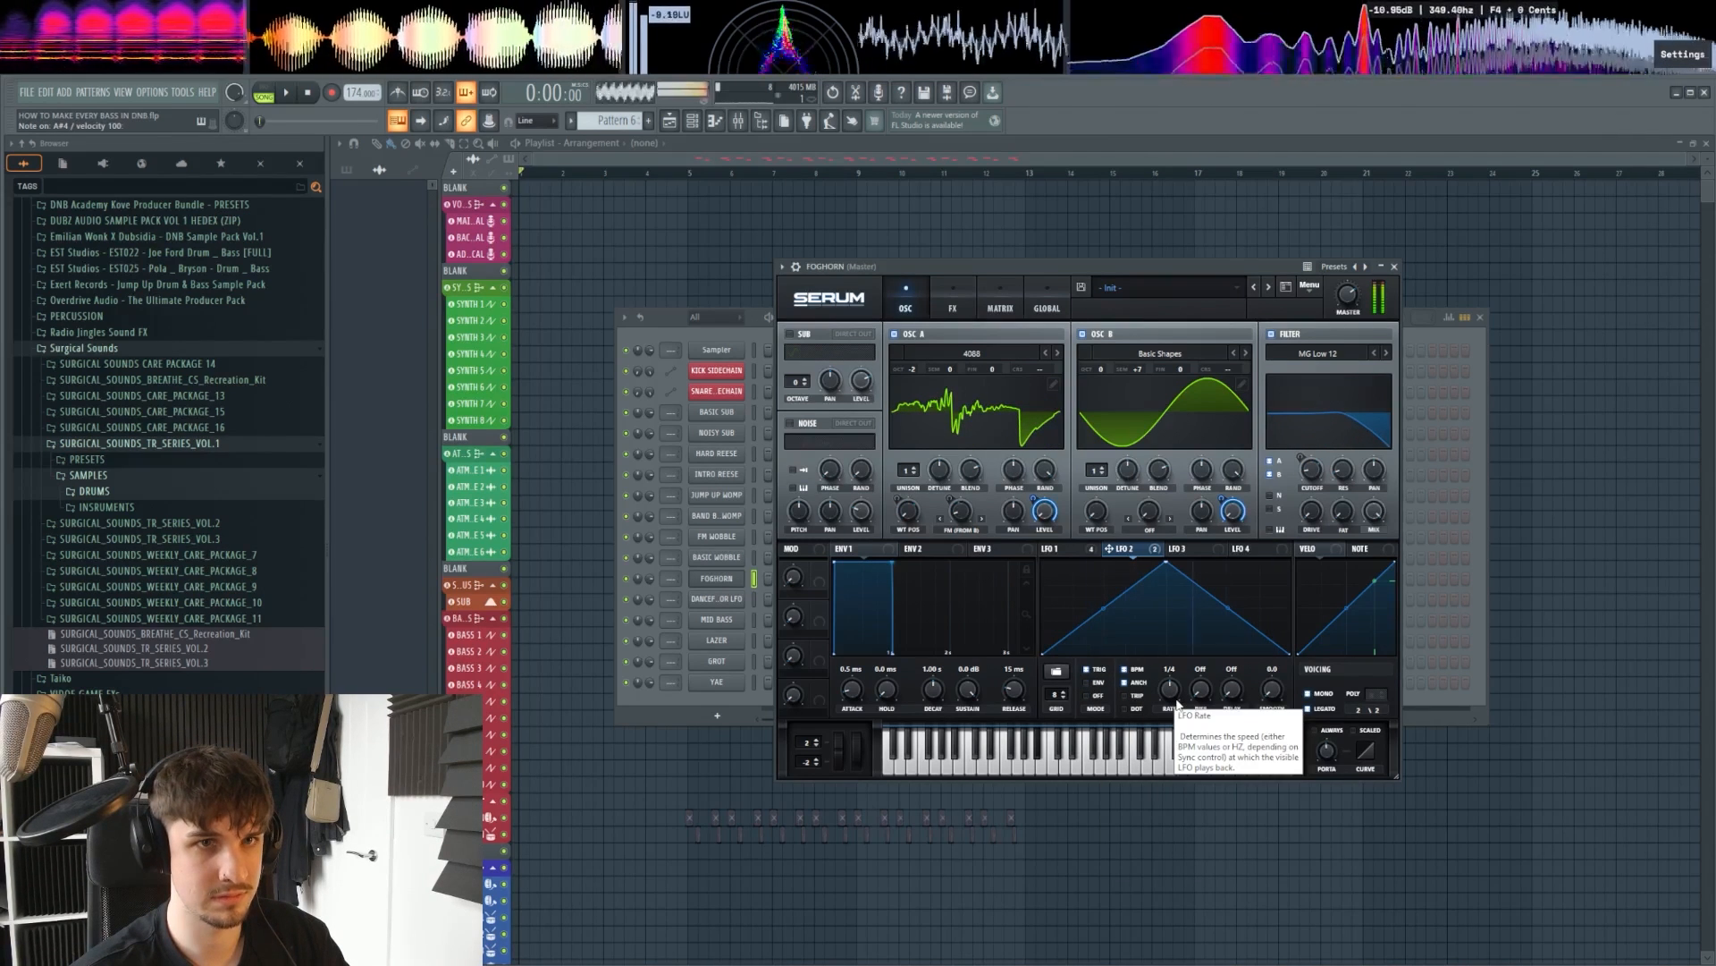
Step: Set LFO 2's rate to 1/16, playing notes to compare the speeds
key(v)
drag(1170, 691, 1172, 678)
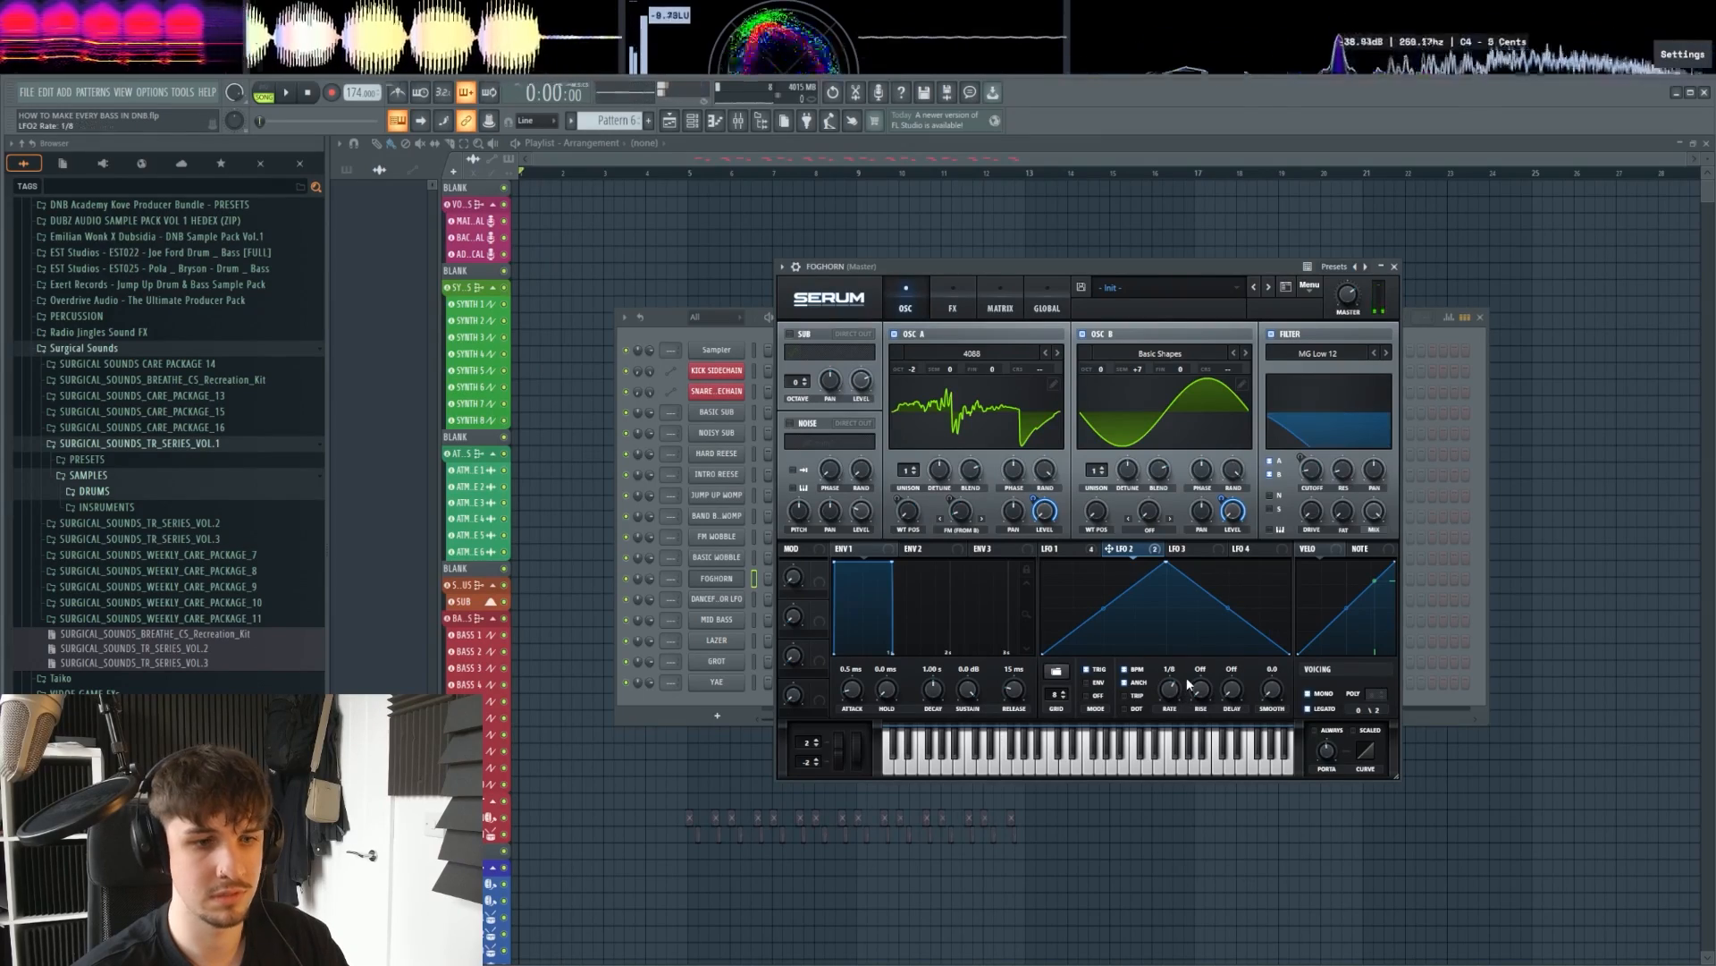
key(v)
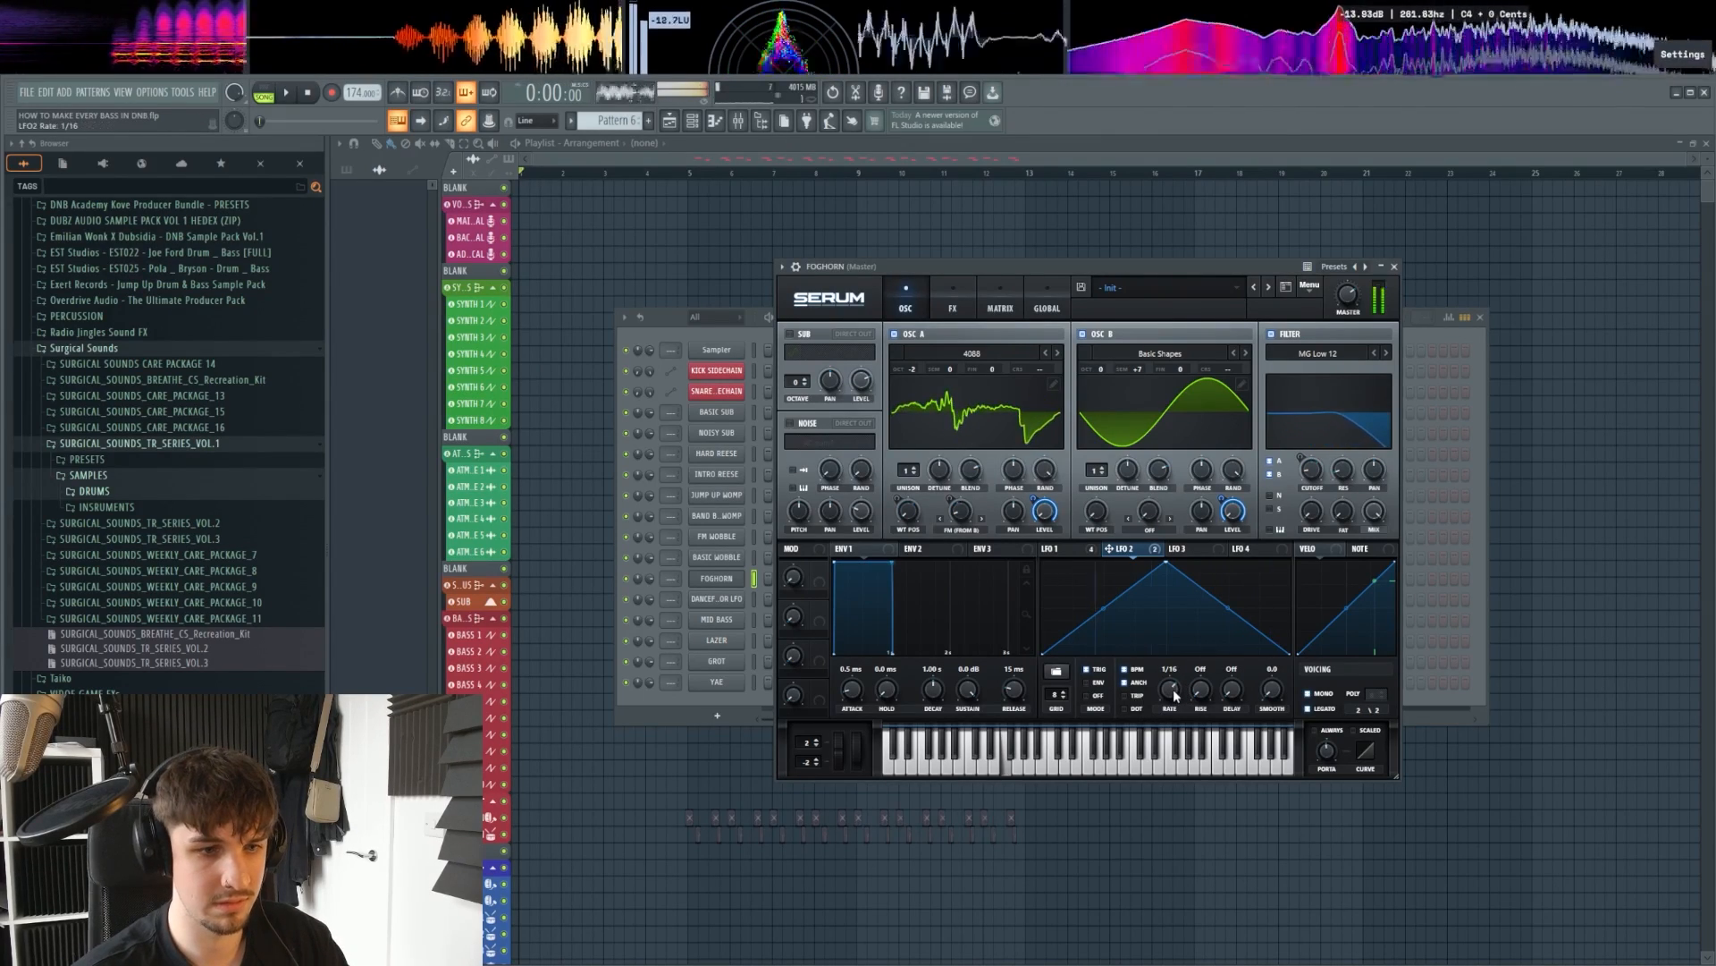
drag(1171, 692, 1174, 703)
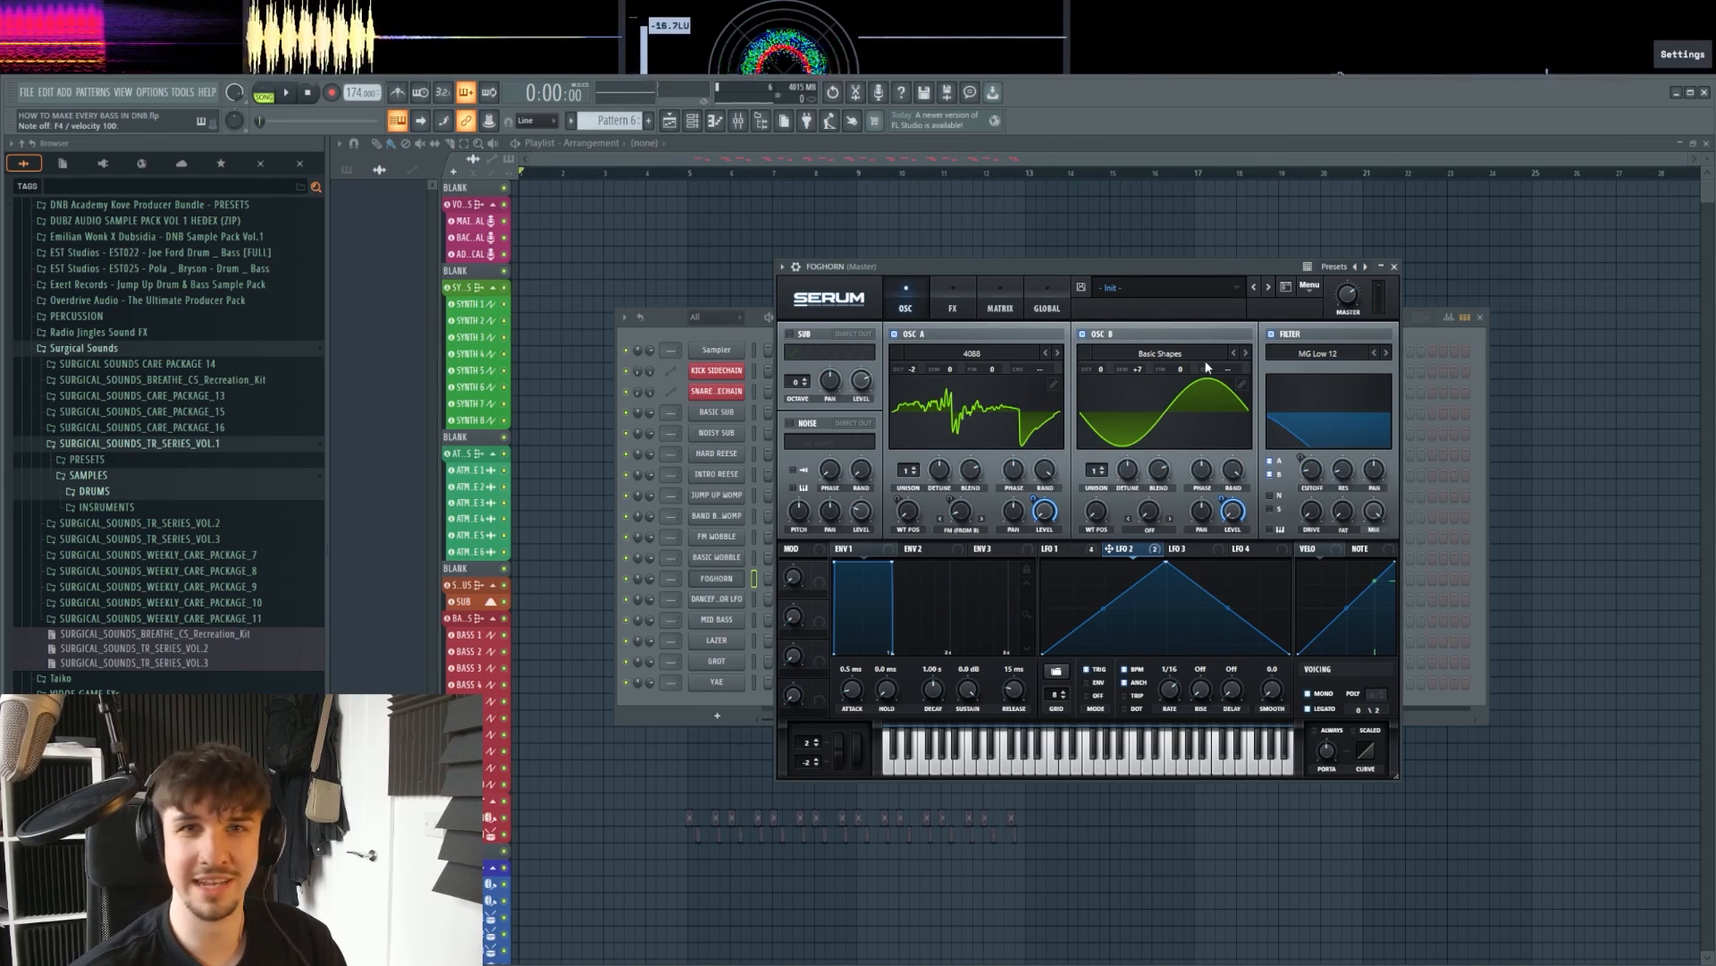
Step: Bring up the DANCEFLOOR LFO channel's synth, reposition its window and audition the loaded preset
drag(1164, 372, 1123, 293)
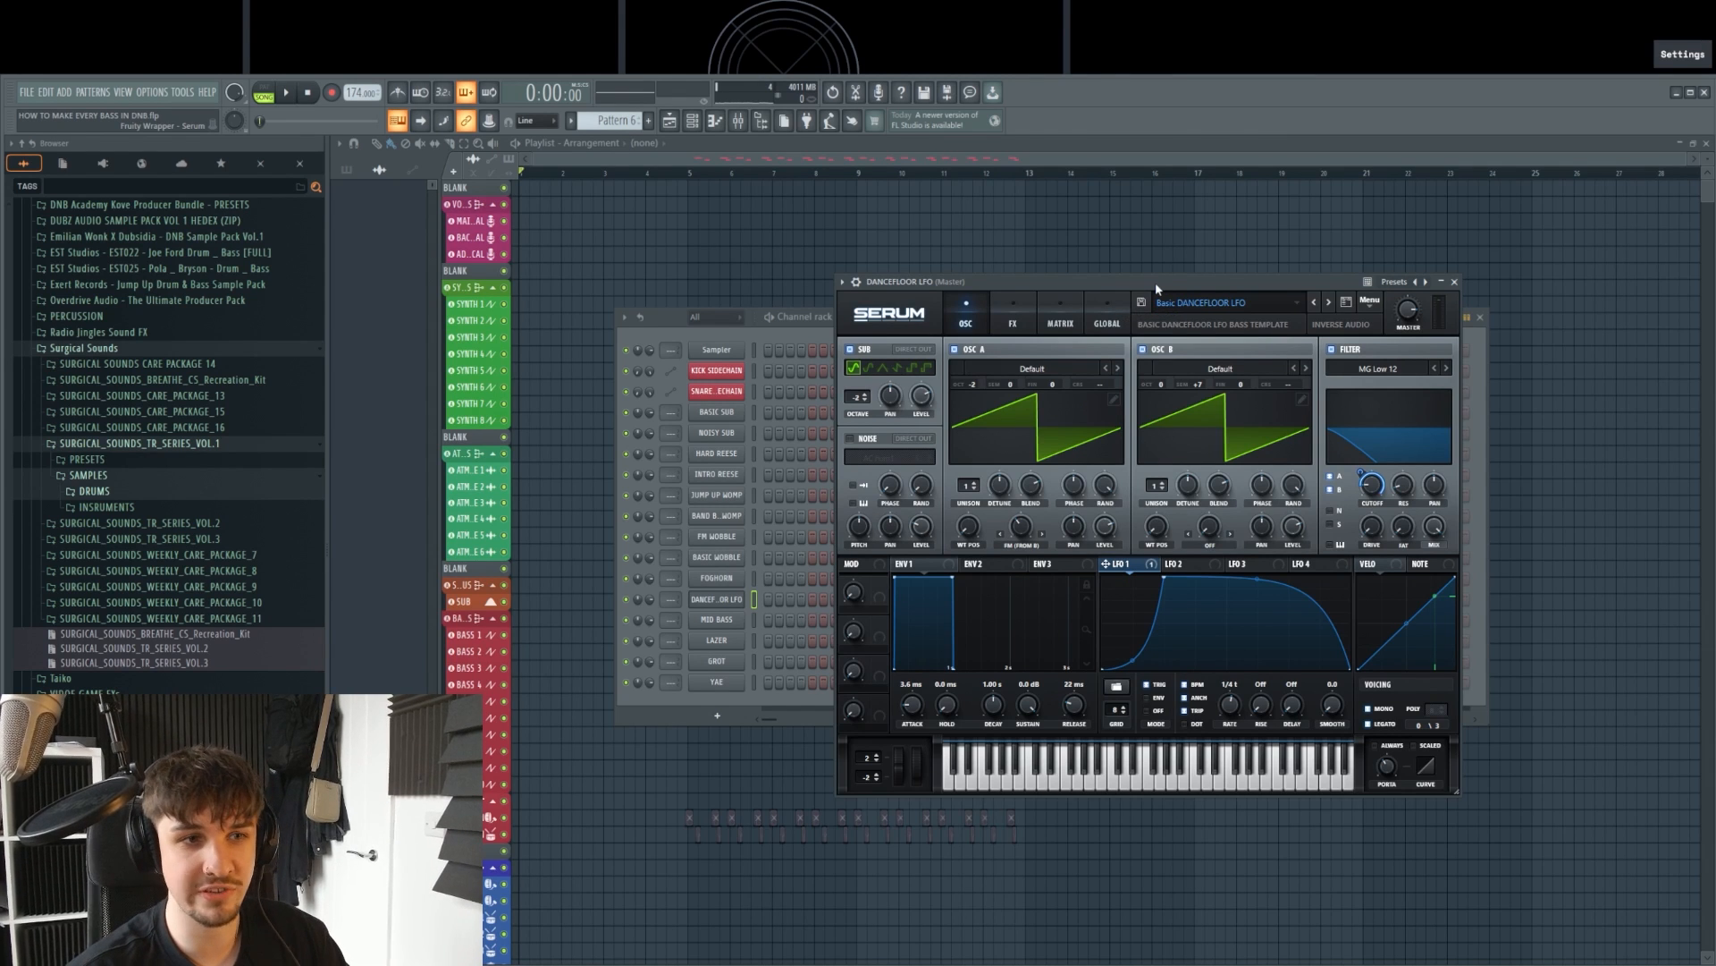
drag(1155, 282, 1130, 292)
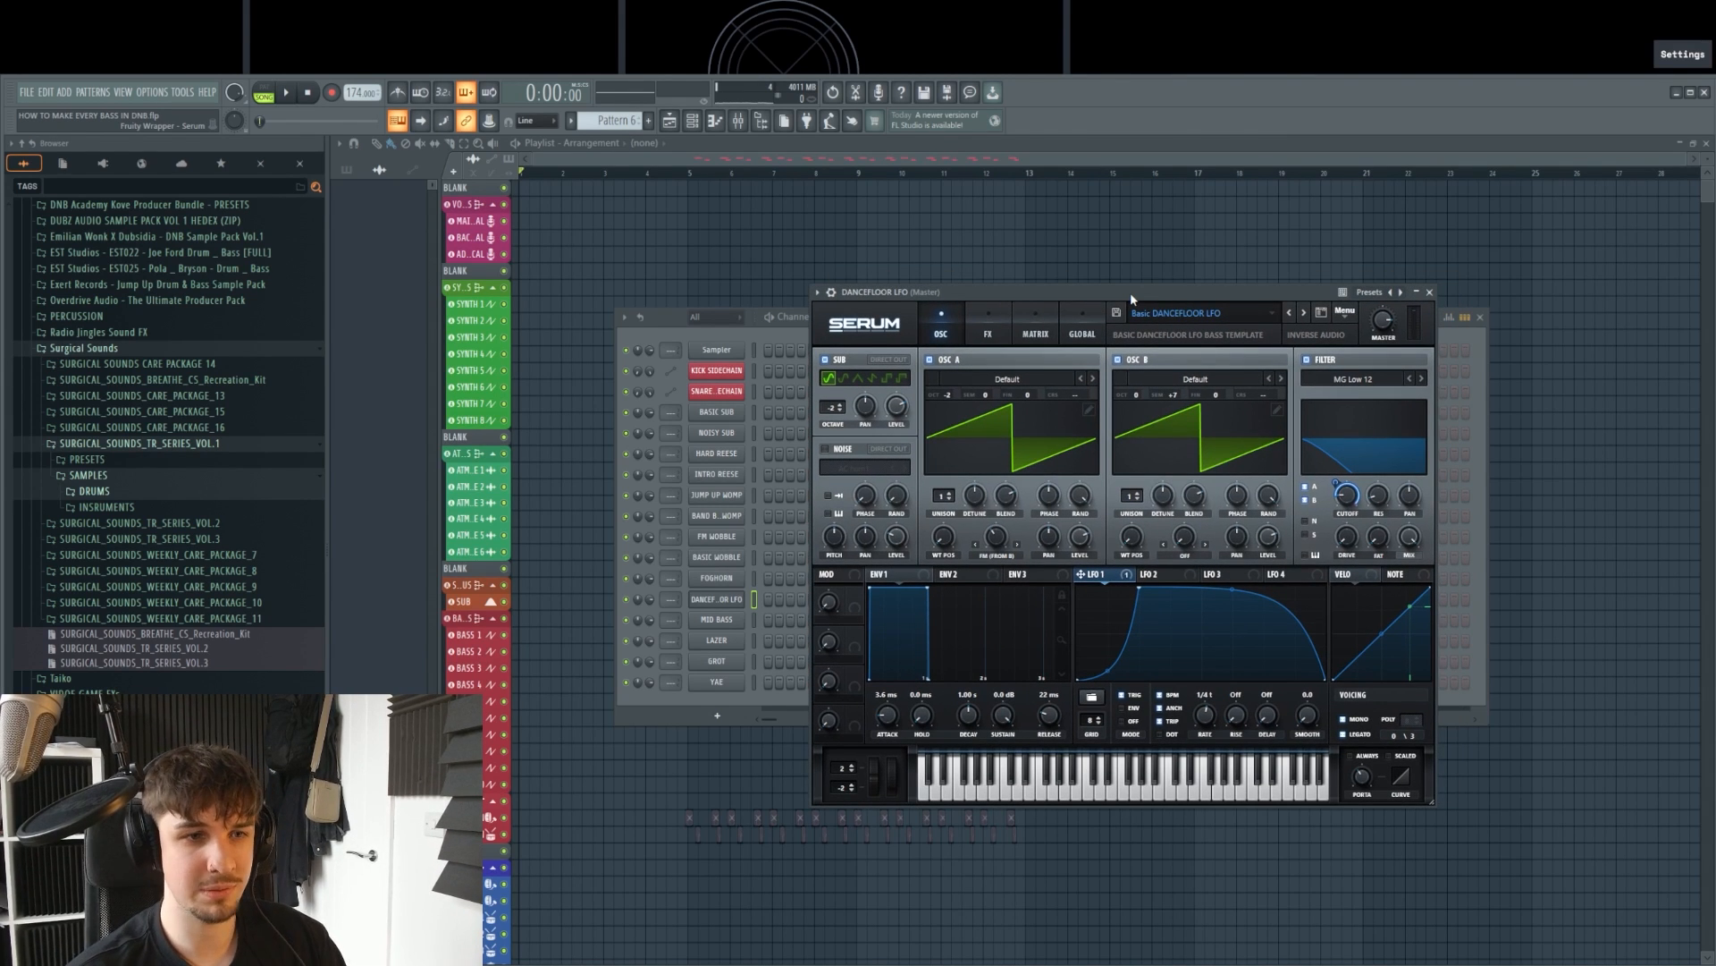
drag(1130, 293, 1130, 284)
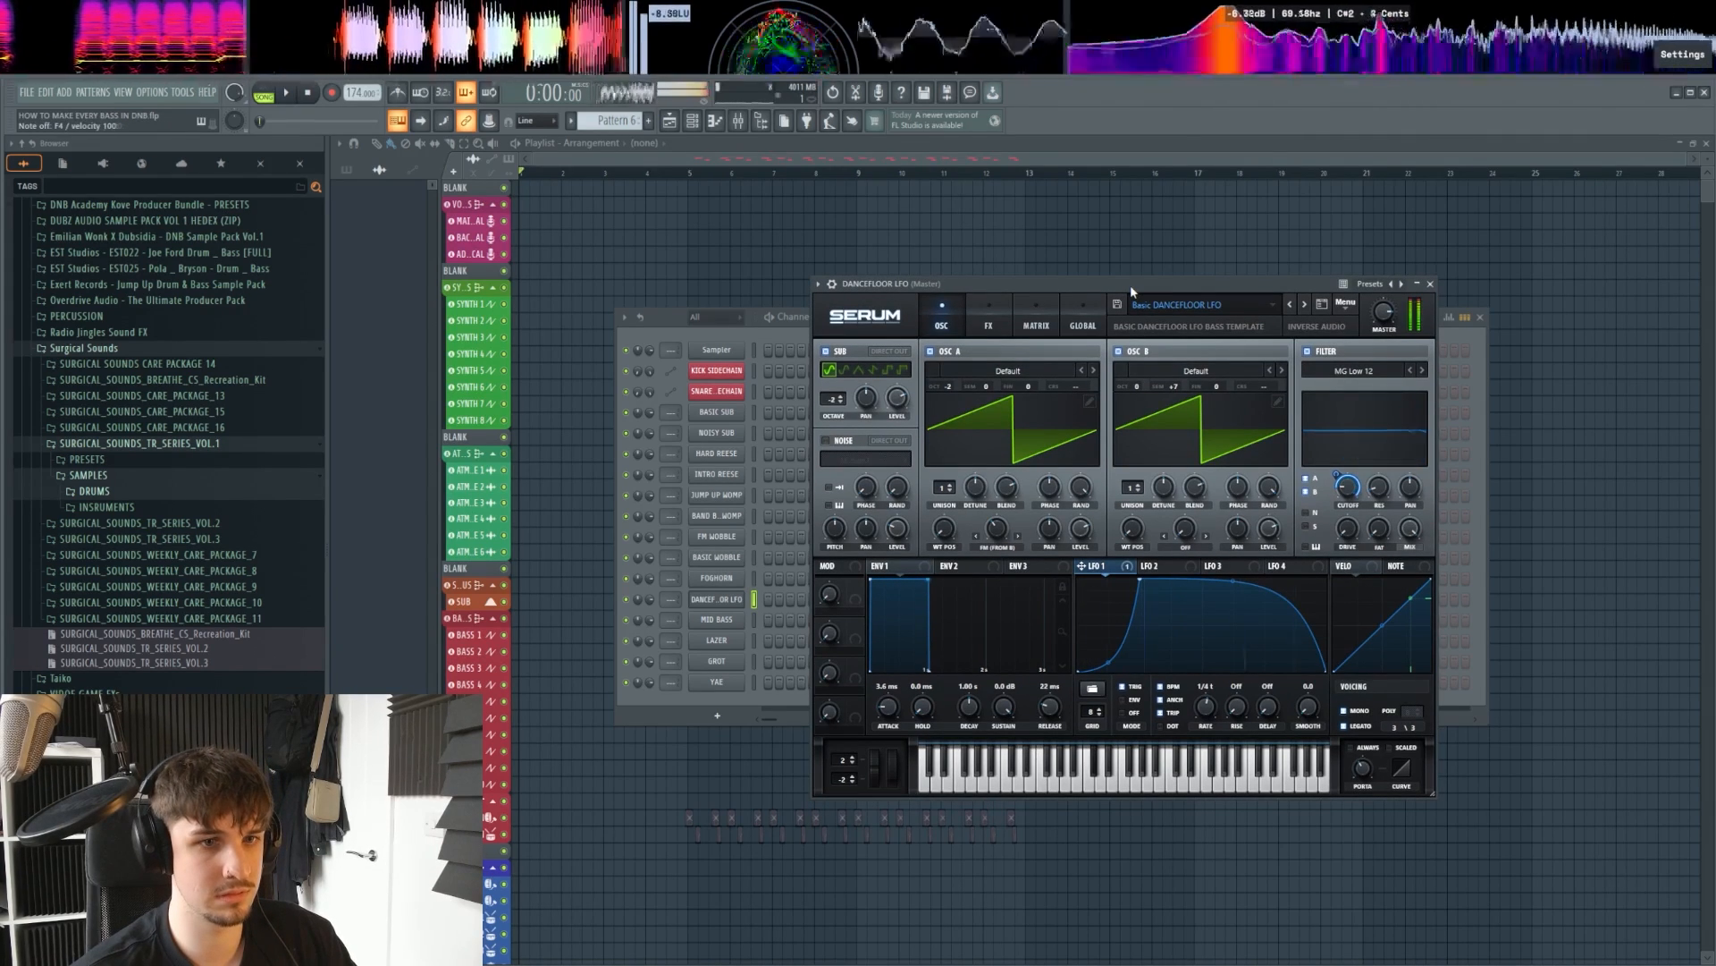
drag(1130, 285, 1123, 281)
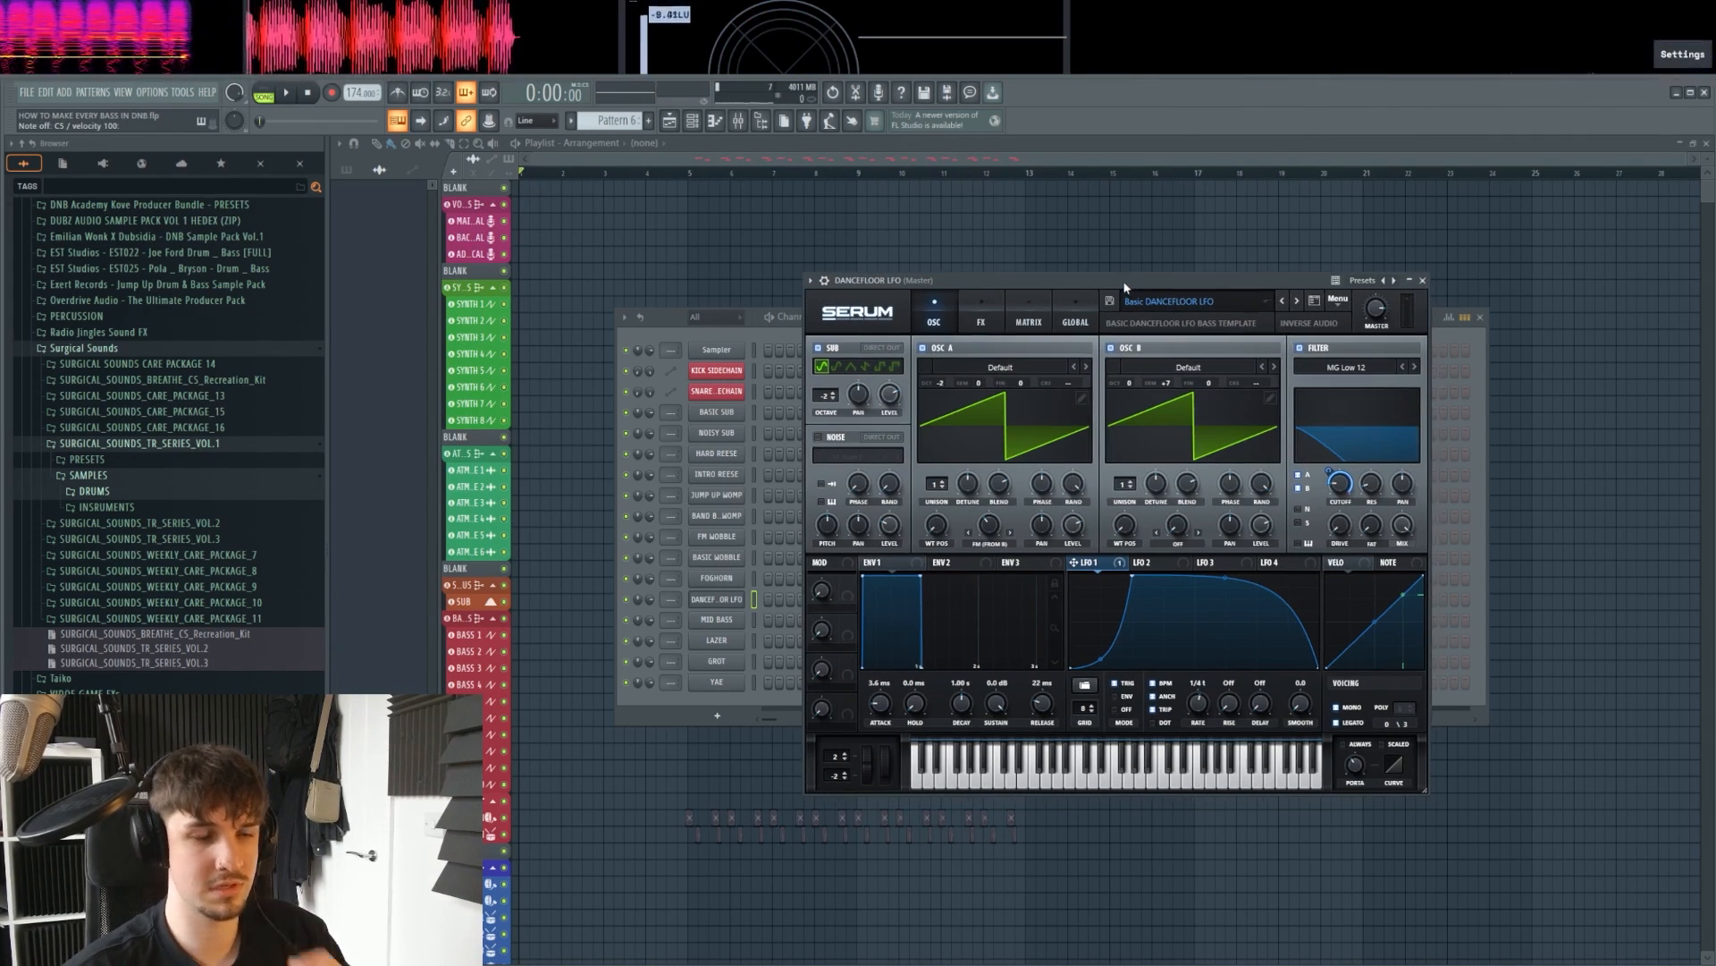
Step: Initialize the DANCEFLOOR LFO synth preset and enable oscillator B
click(1338, 300)
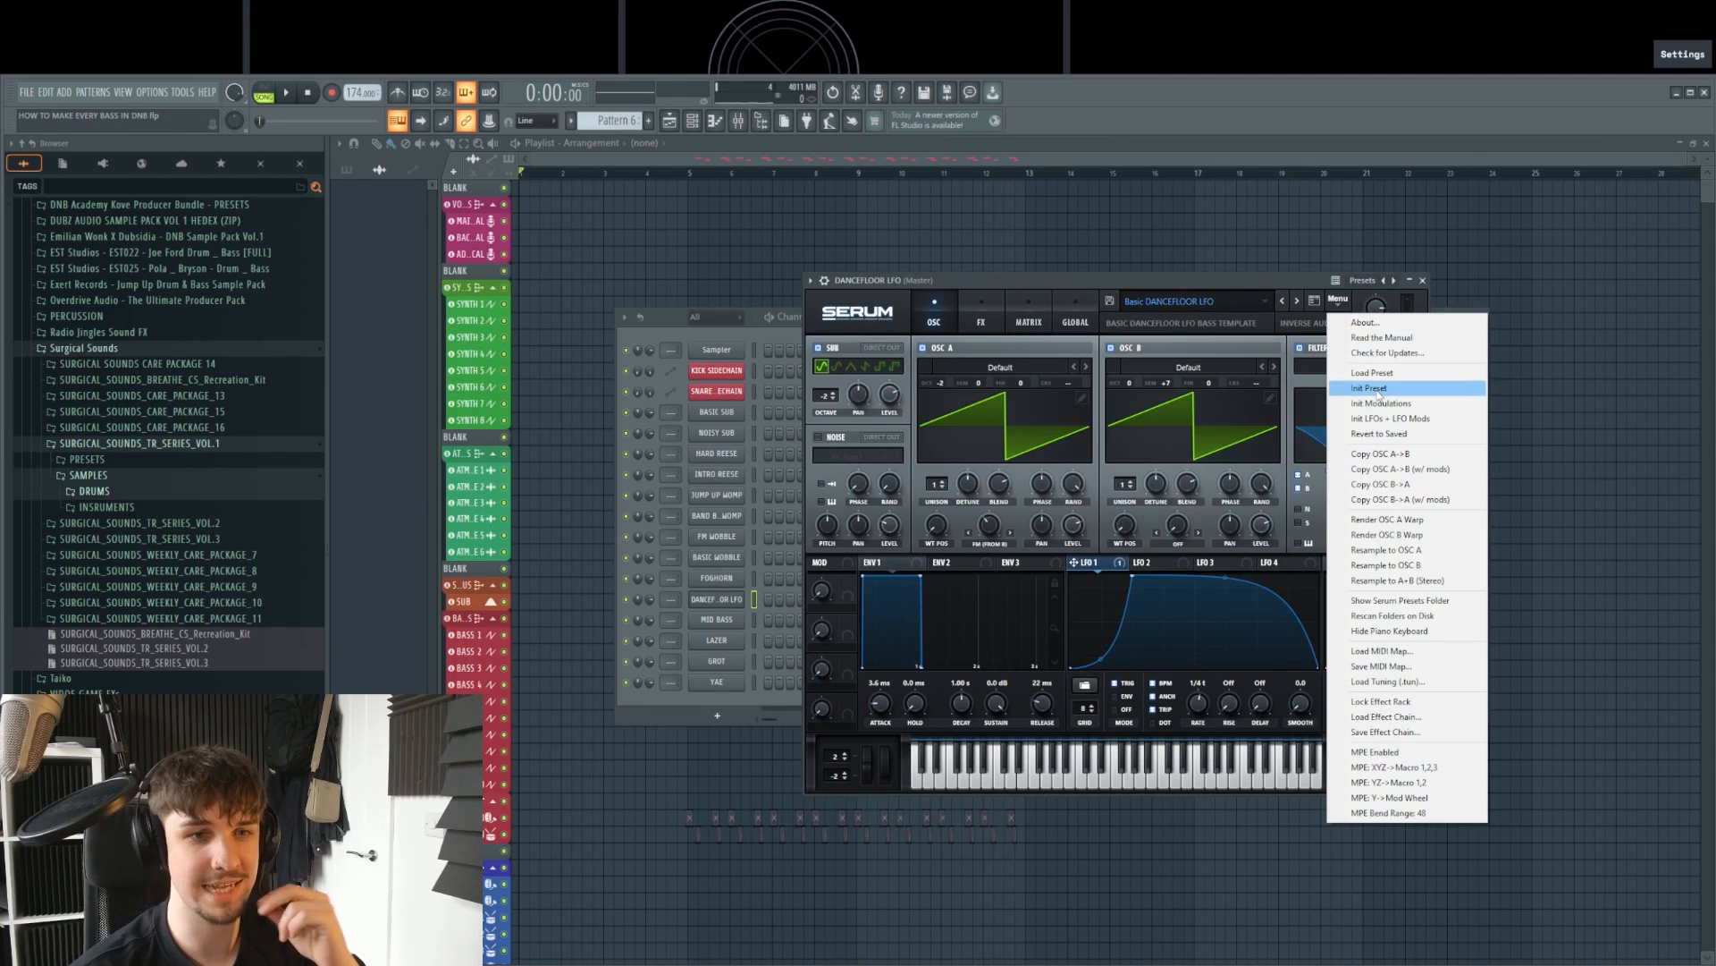
click(1395, 386)
click(1128, 354)
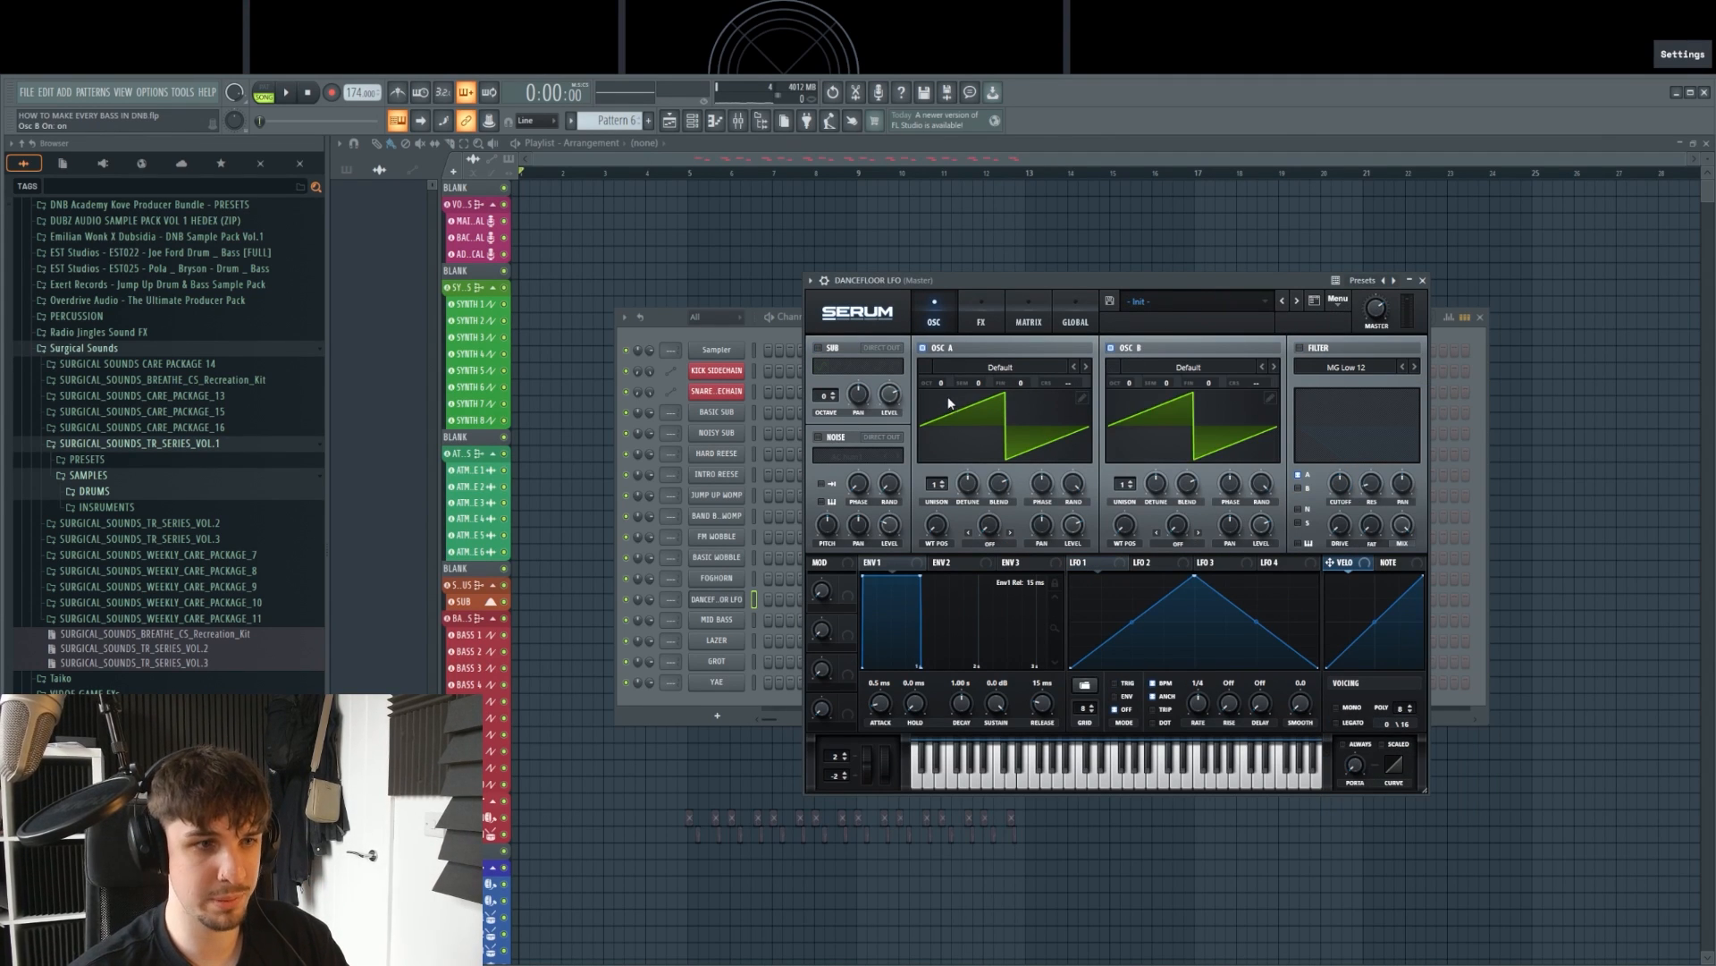
Step: Set oscillator A's octave to -2 and oscillator B's semitone offset to +7
drag(941, 382, 939, 416)
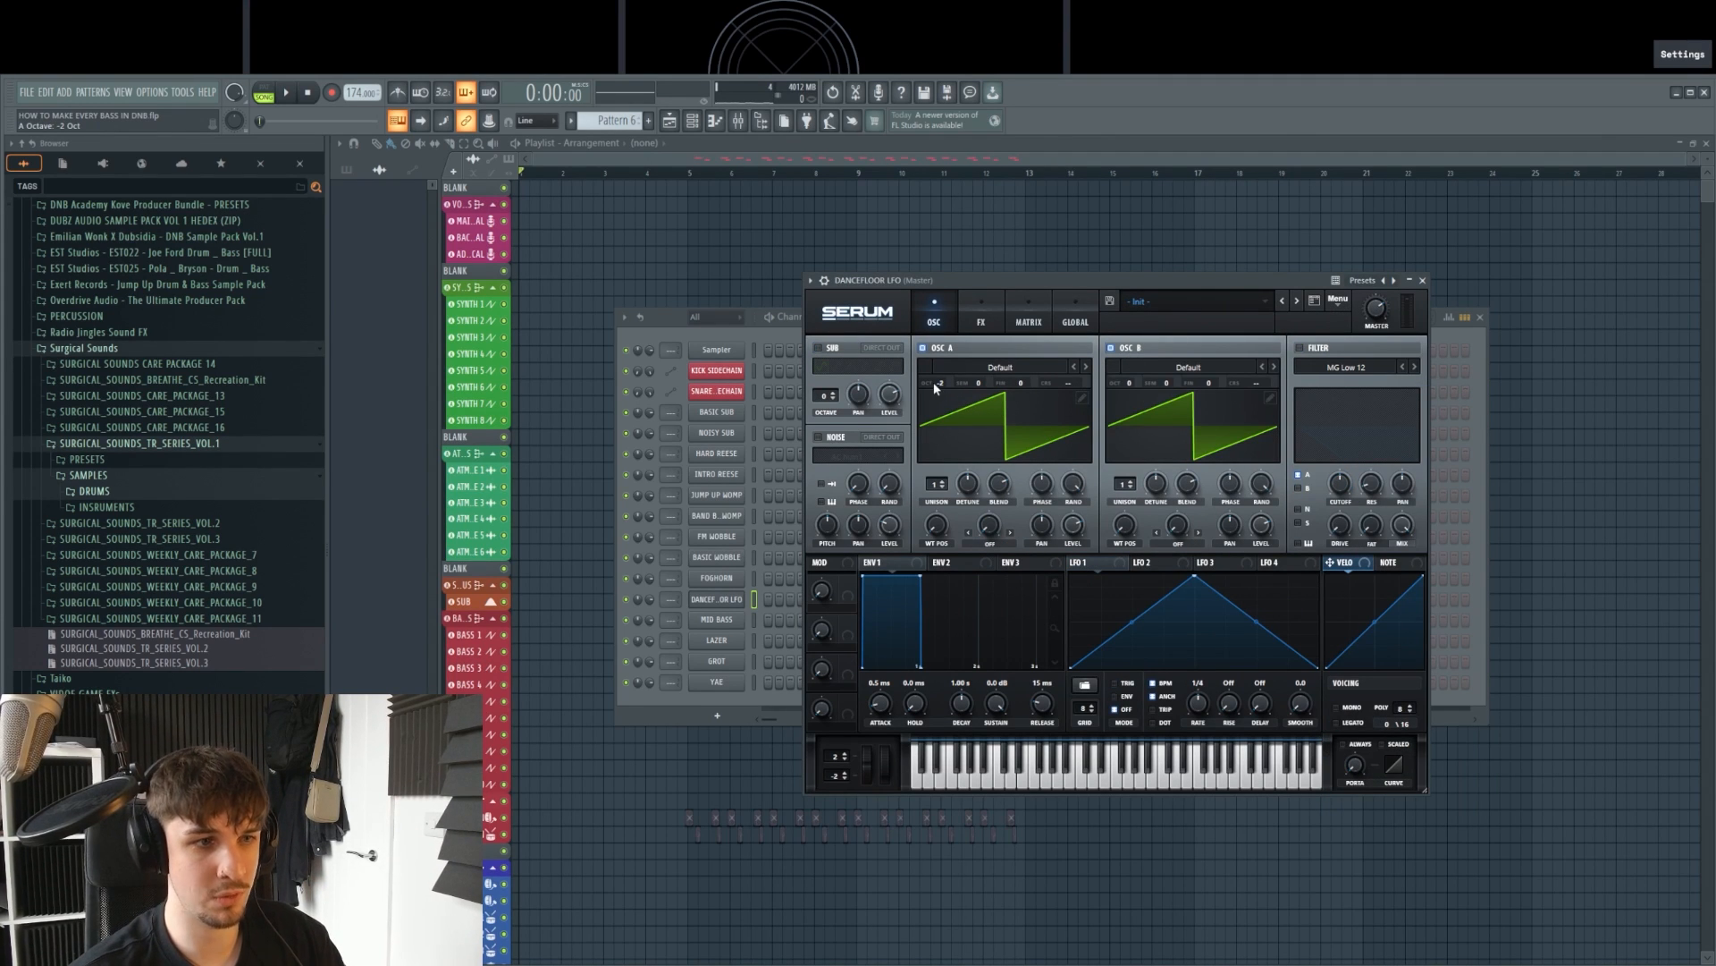
mouse_move(1172, 382)
drag(1176, 346, 1177, 337)
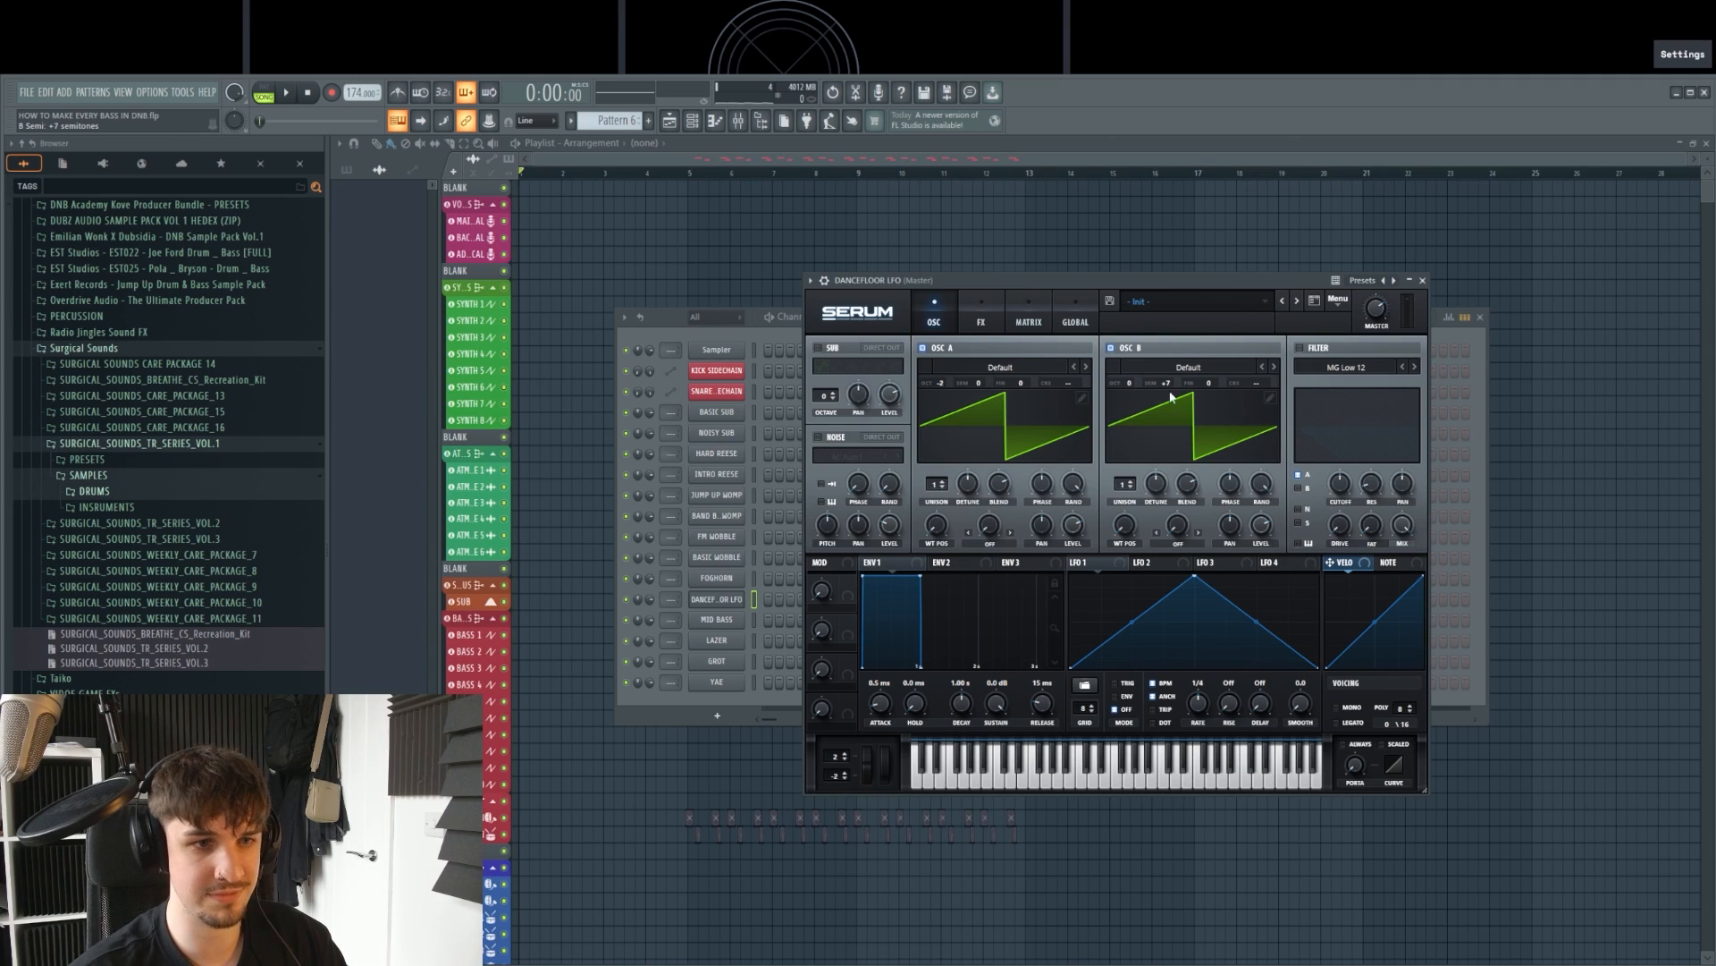
Step: Enable the filter for both oscillators, and shape LFO 1 with an early peak and curved slopes, in Trig mode at a 1/4 triplet rate
click(1301, 348)
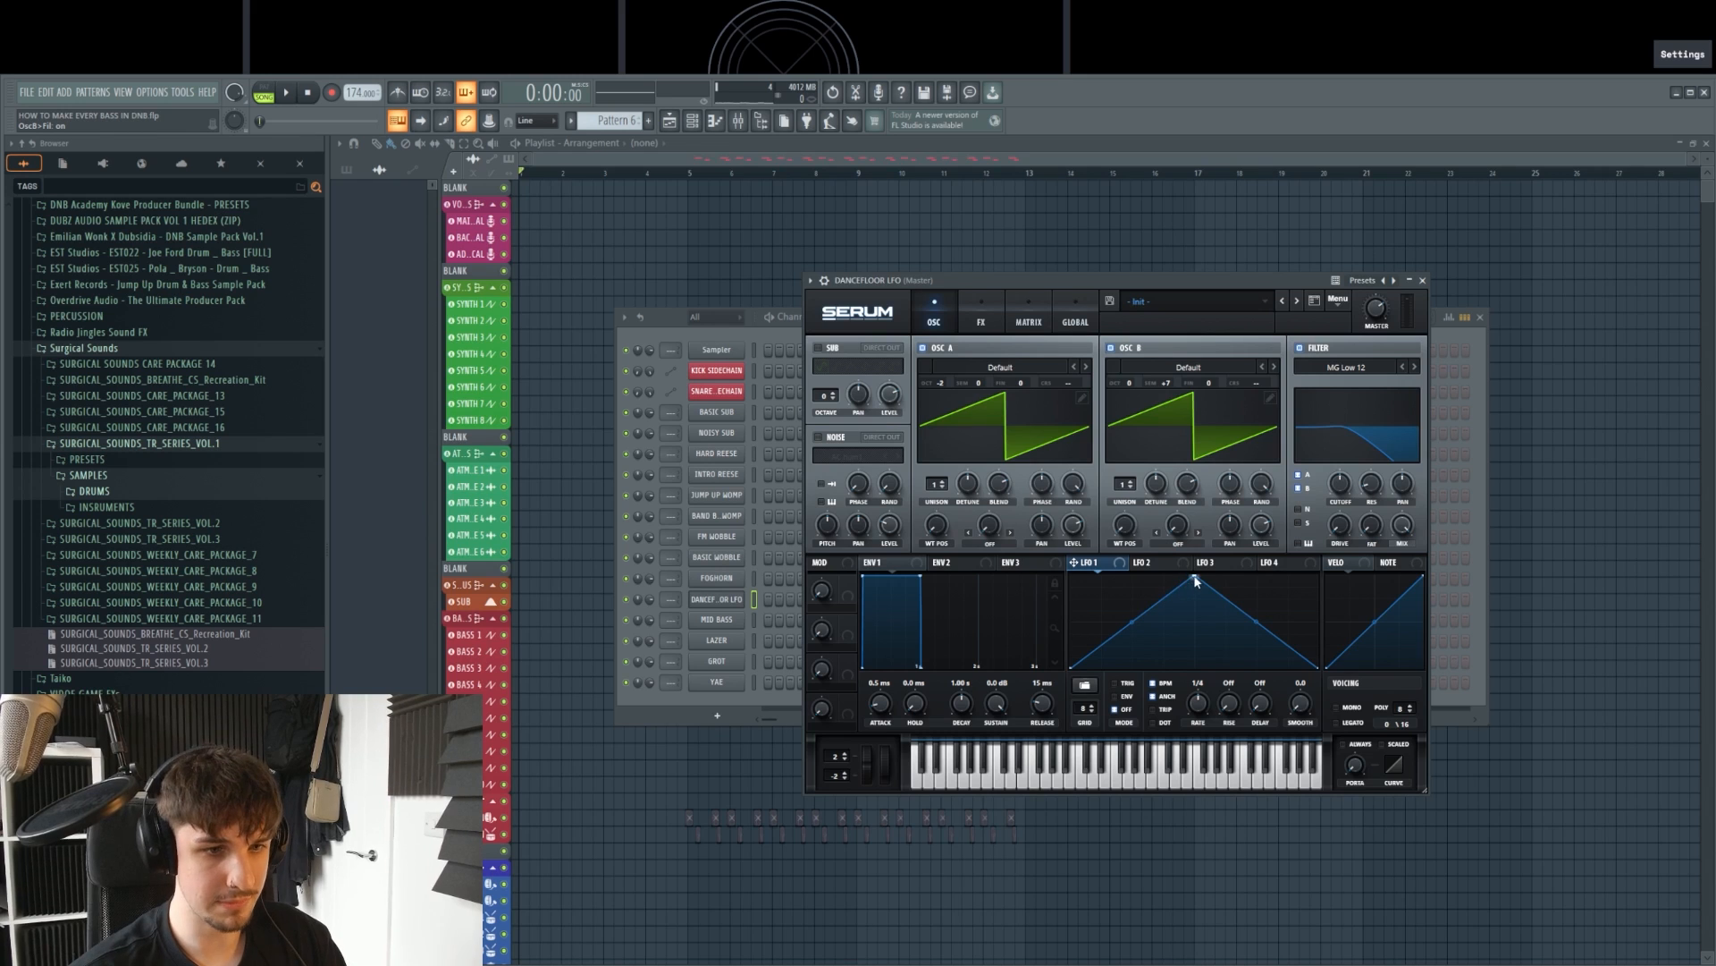
drag(1196, 581, 1092, 614)
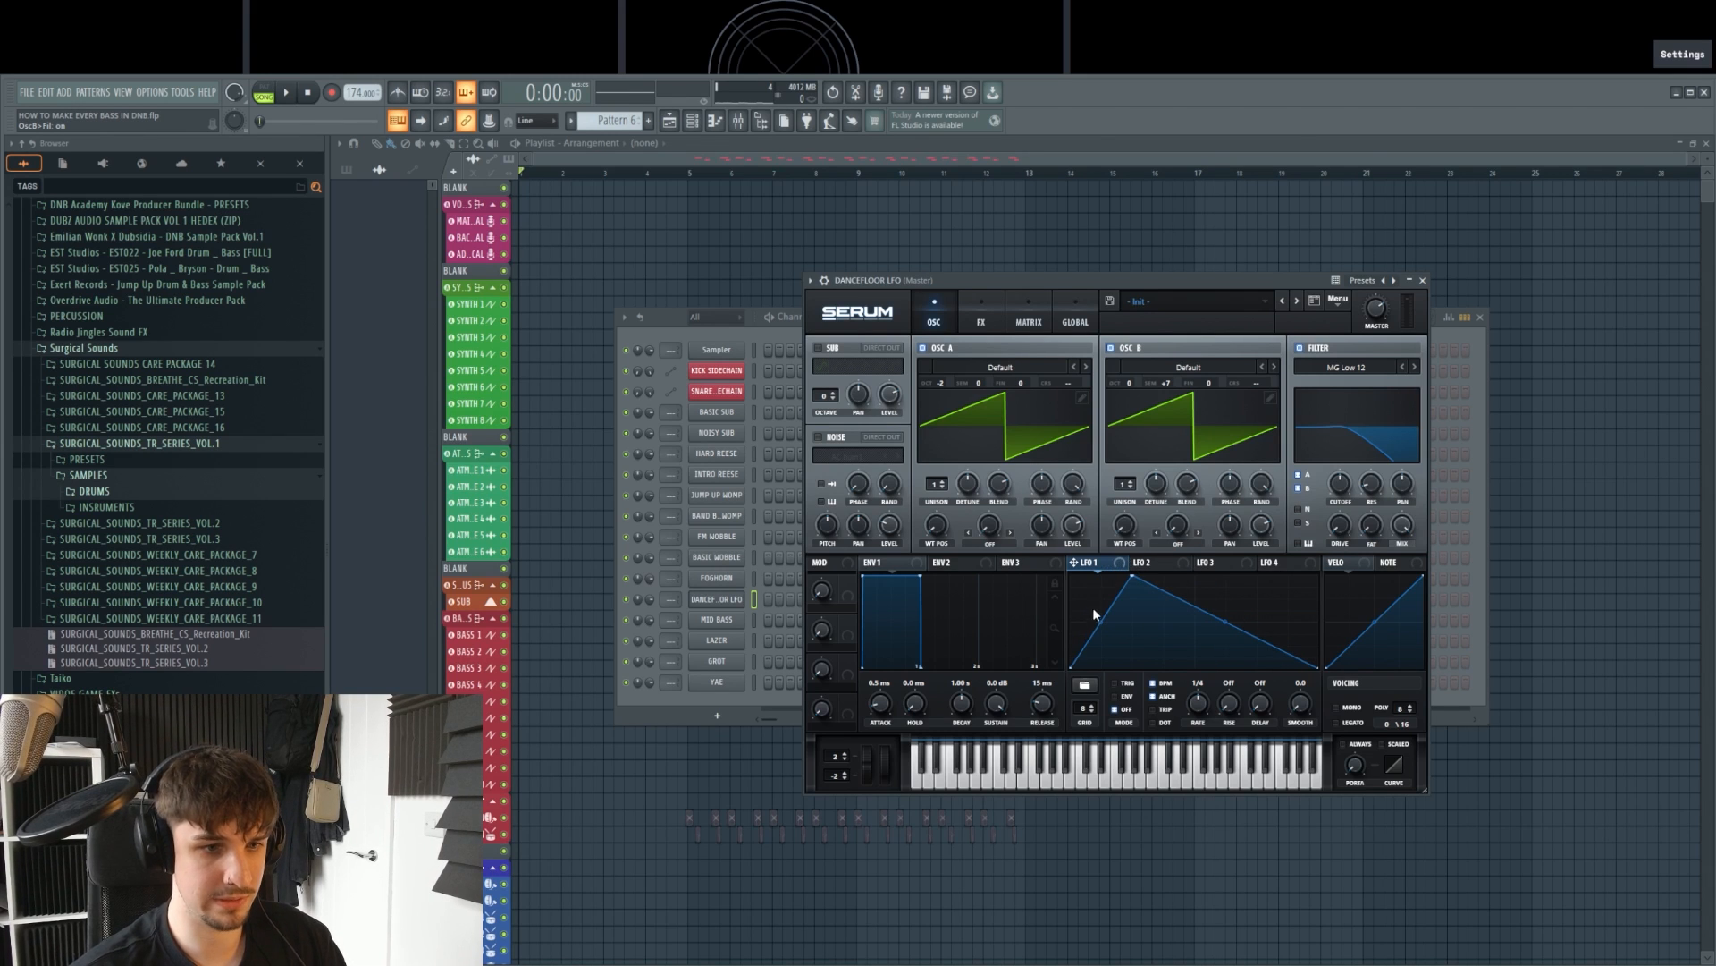
drag(1229, 624, 1243, 596)
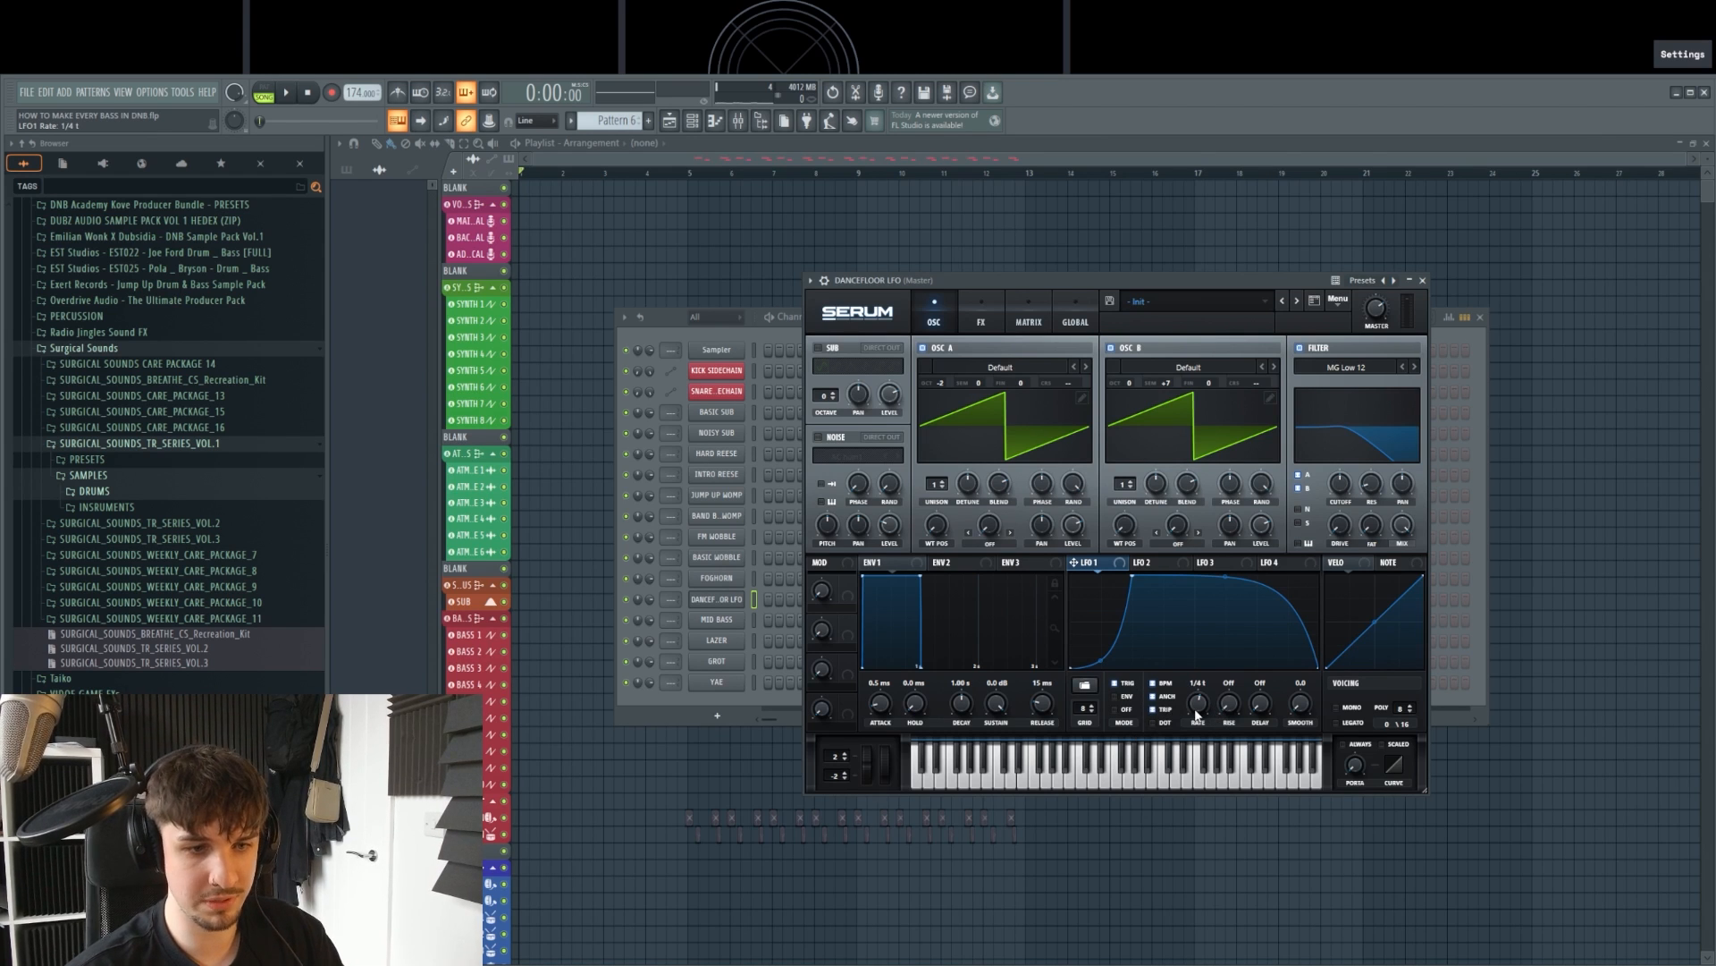
Step: Set oscillator A's warp mode to FM (From B) and play a note to audition it
click(1013, 539)
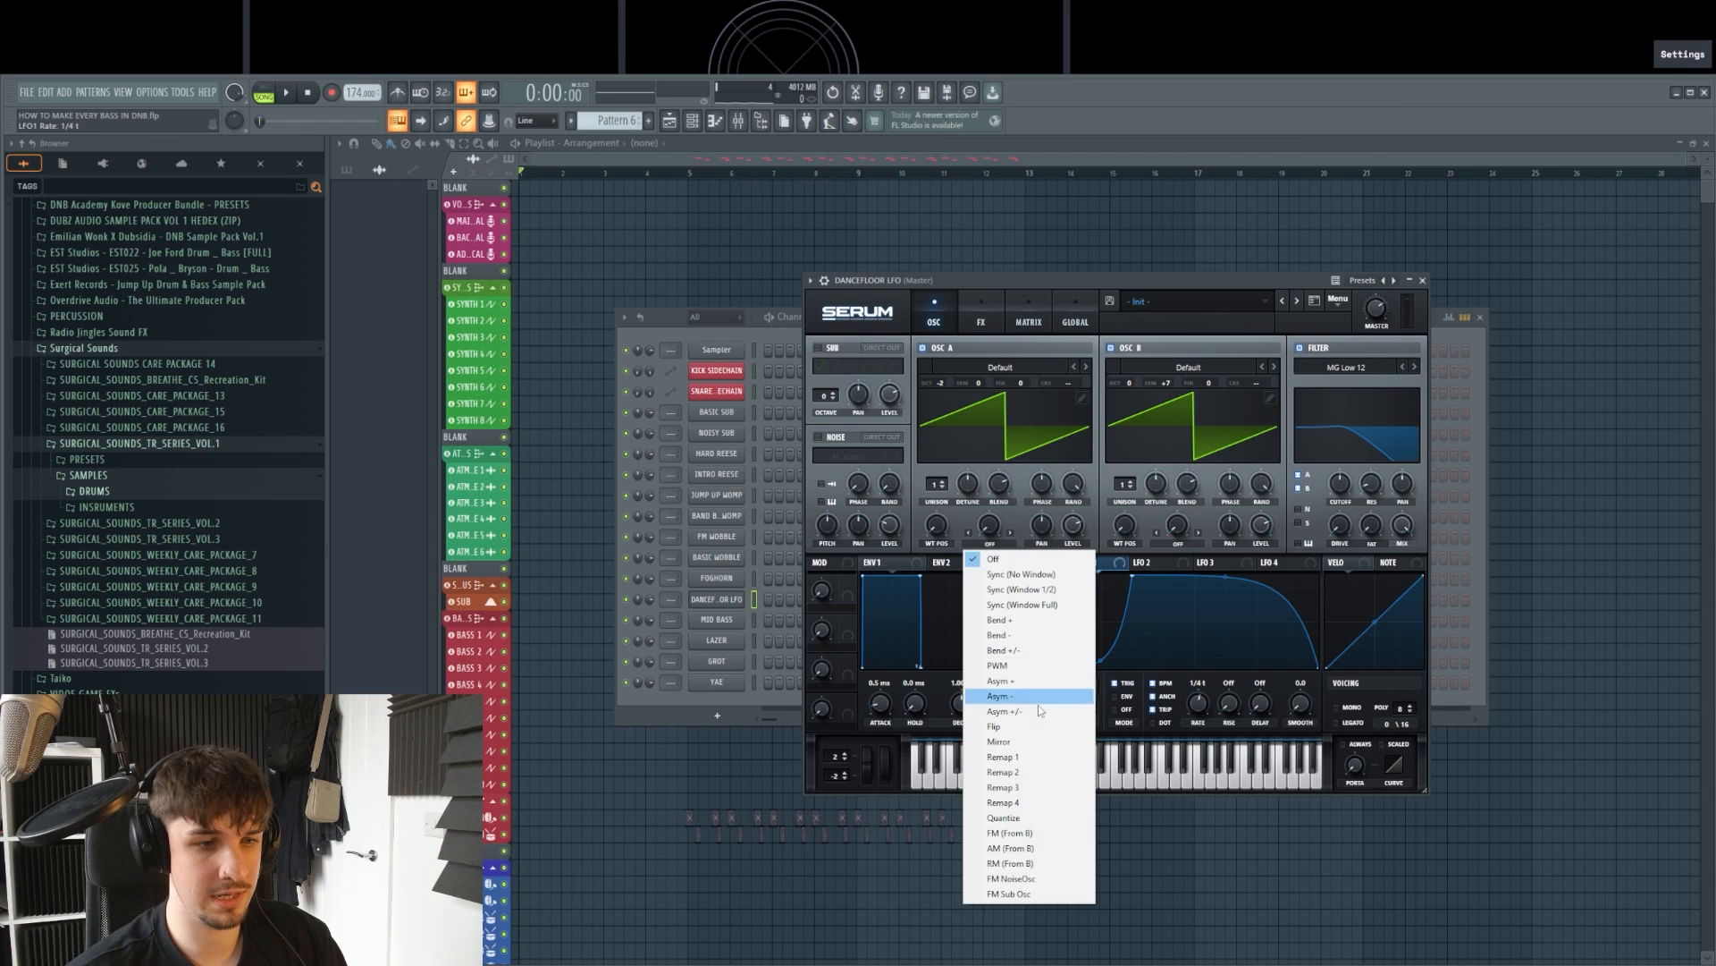
click(1028, 829)
key(j)
drag(980, 450, 974, 456)
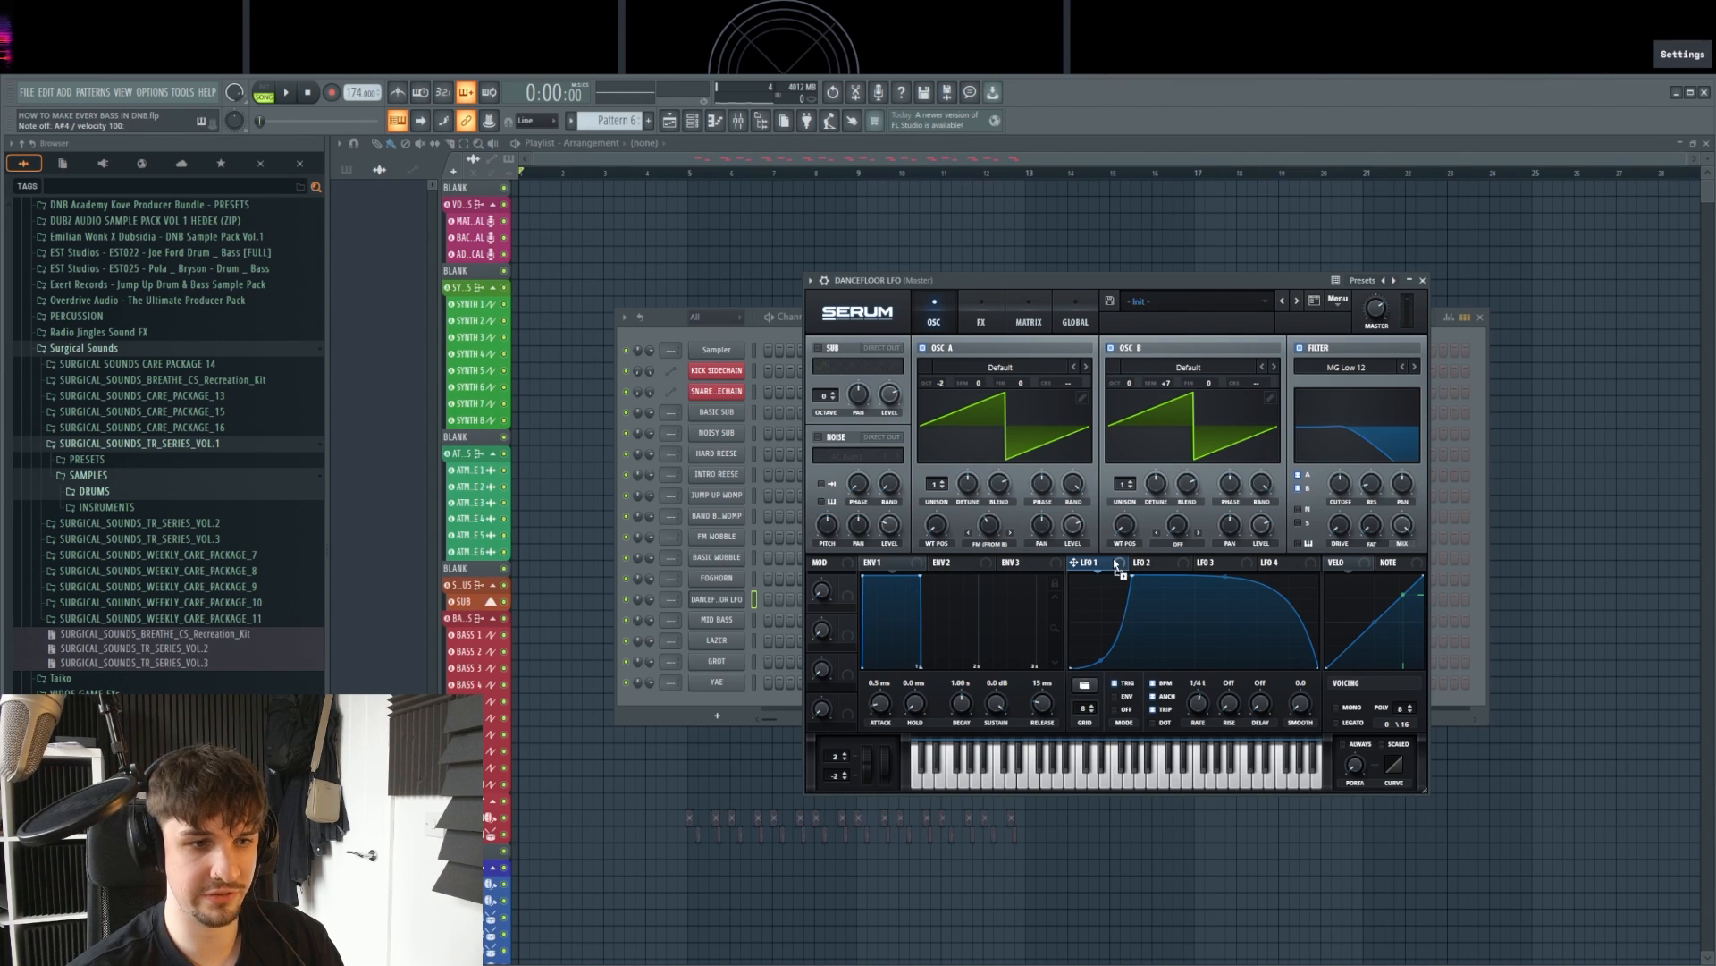
Step: Modulate the filter cutoff with LFO 1, lower the cutoff to 21 Hz and audition the wobble
drag(1331, 465, 1338, 498)
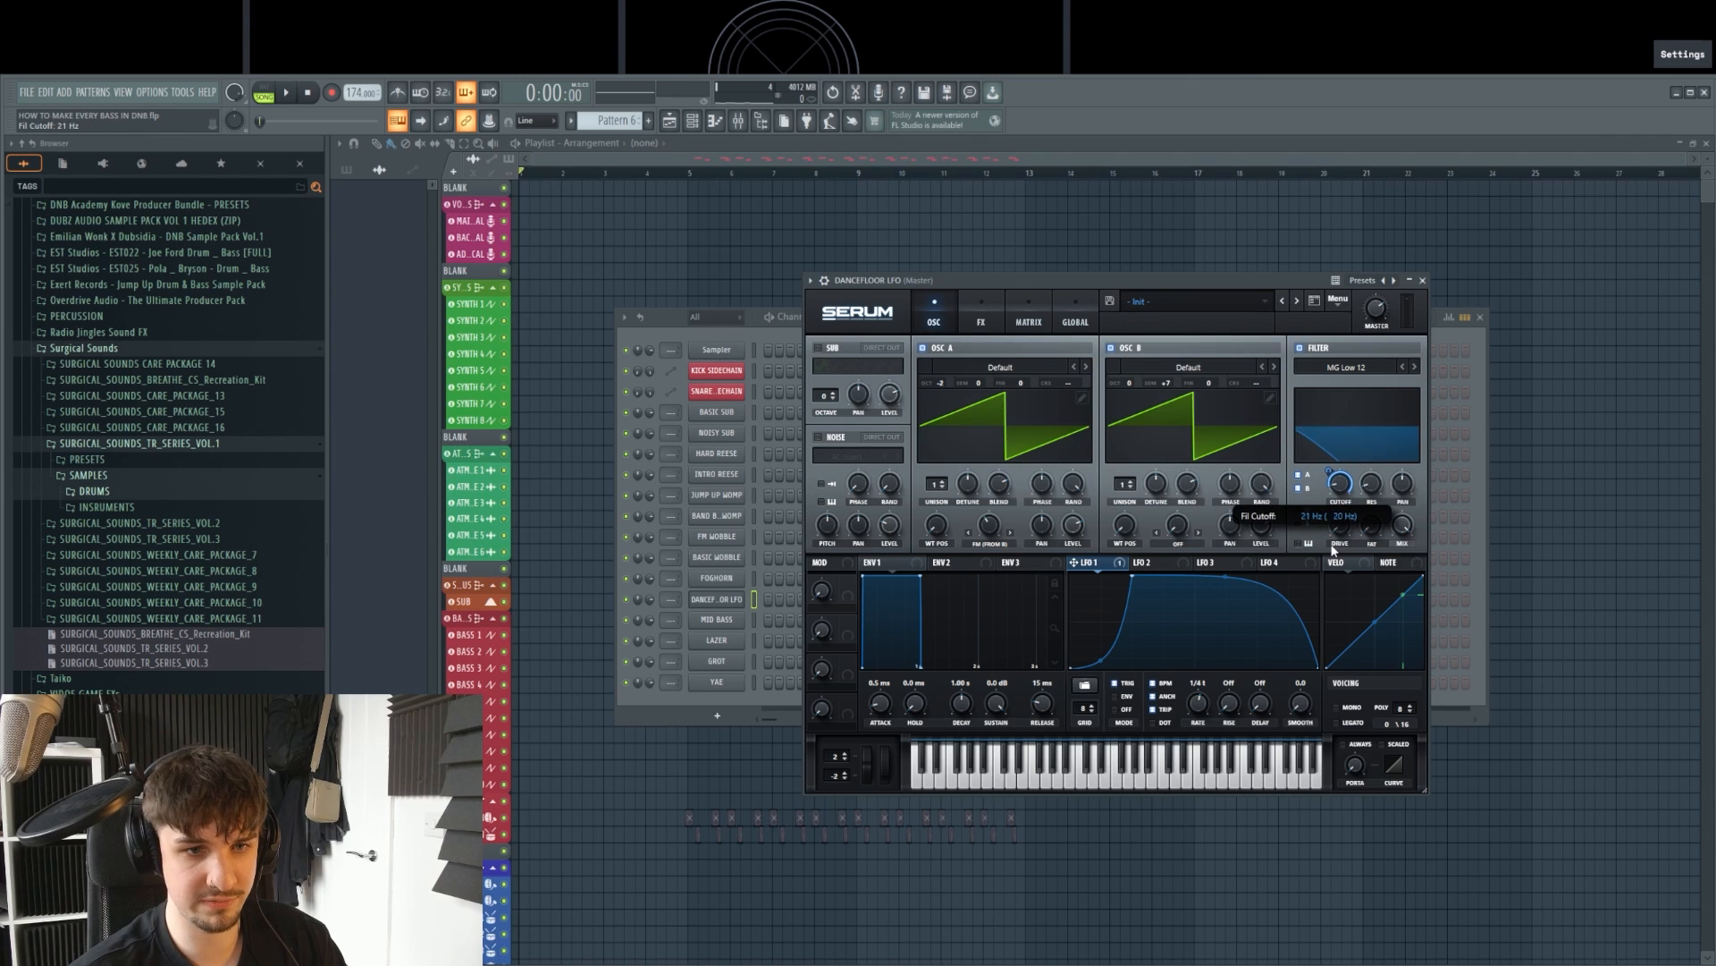
key(l)
key(g)
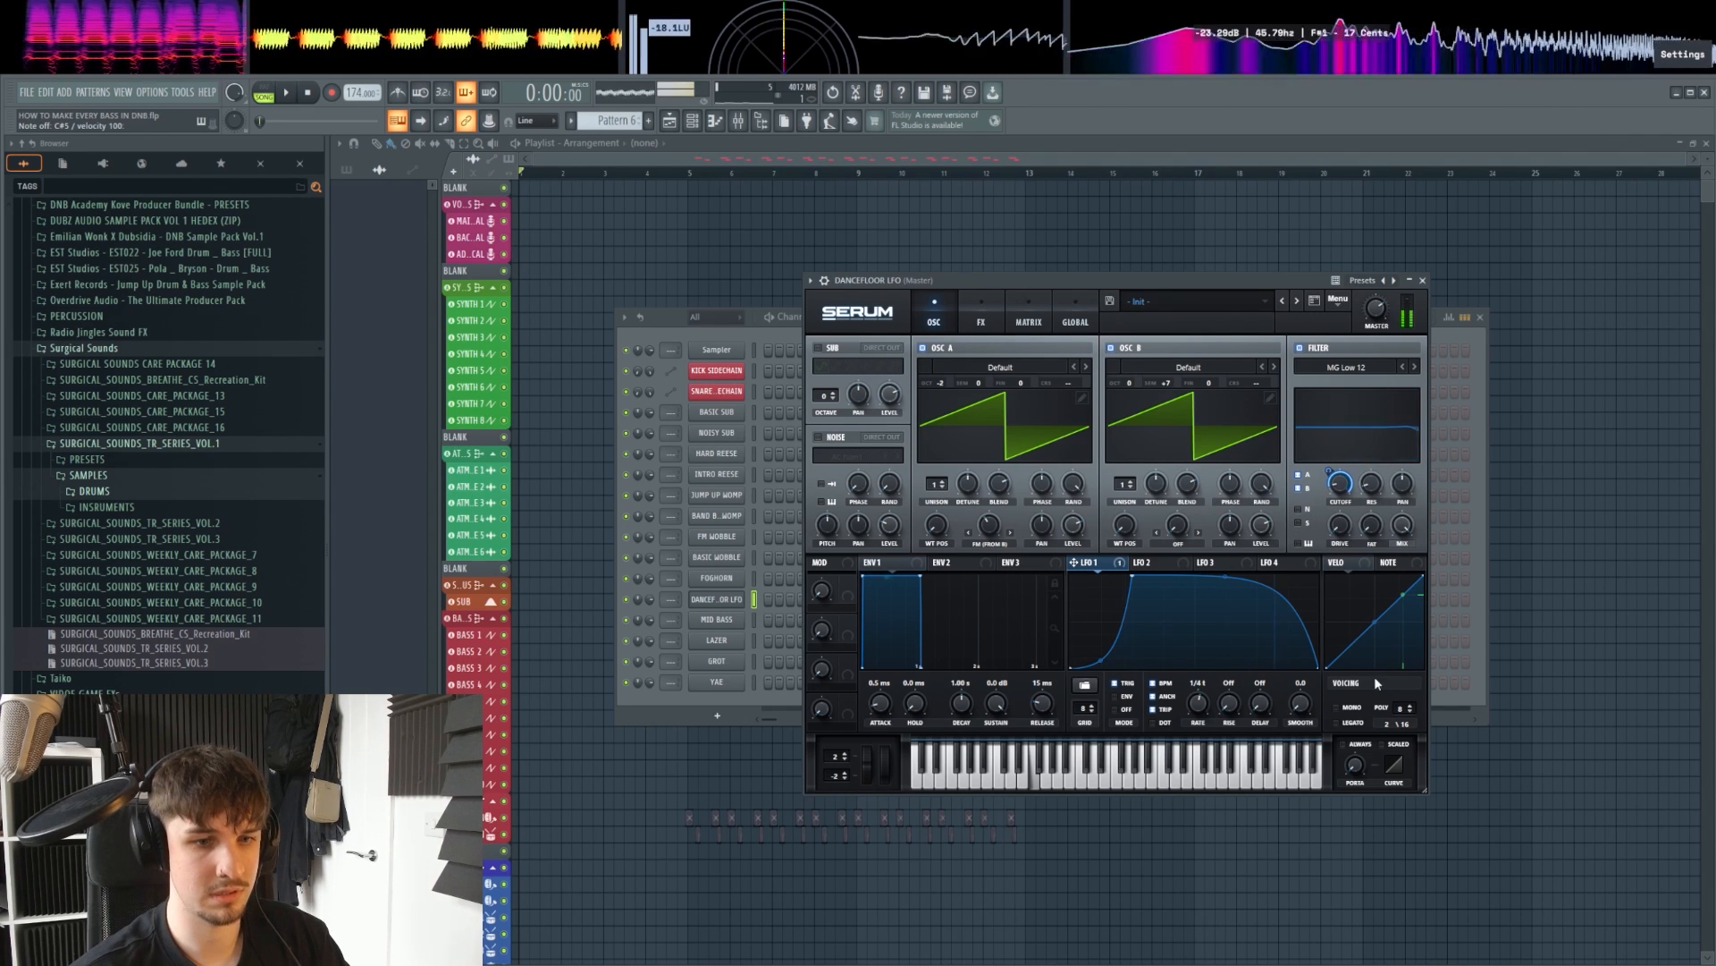
Step: Enable mono and legato voicing for the DANCEFLOOR LFO patch
click(1336, 707)
click(1335, 723)
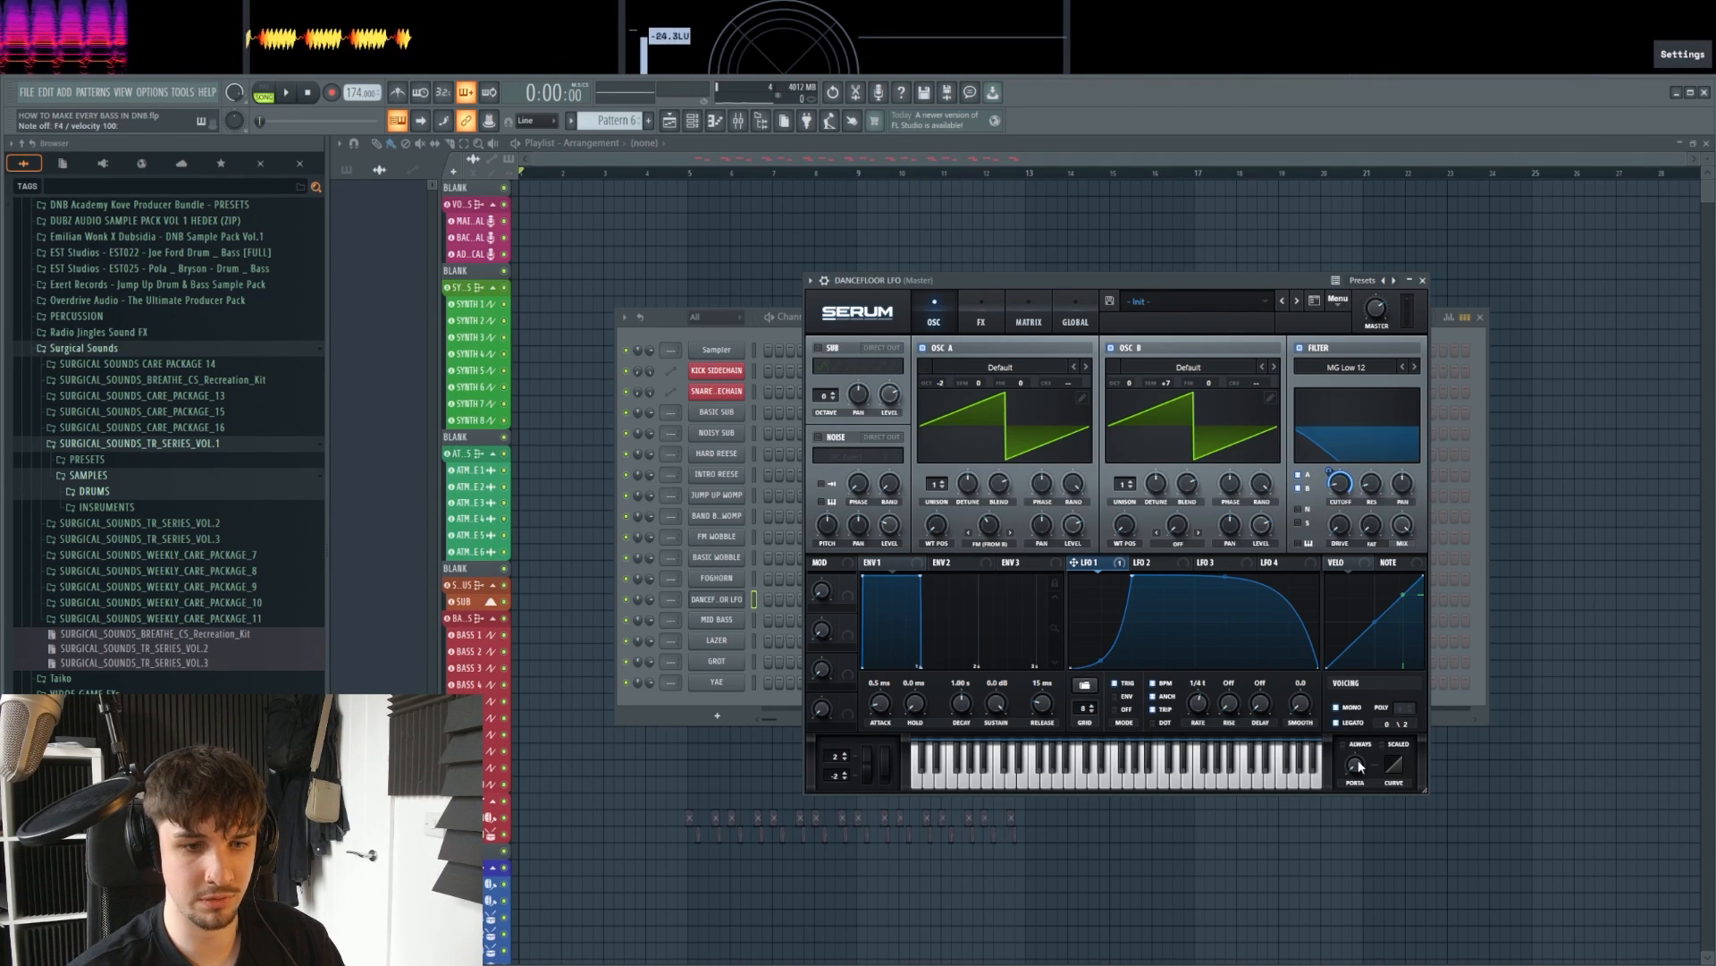
Step: Adjust the DANCEFLOOR LFO patch's portamento time, and add a Tube distortion with its drive raised
drag(1359, 767, 1364, 702)
key(b)
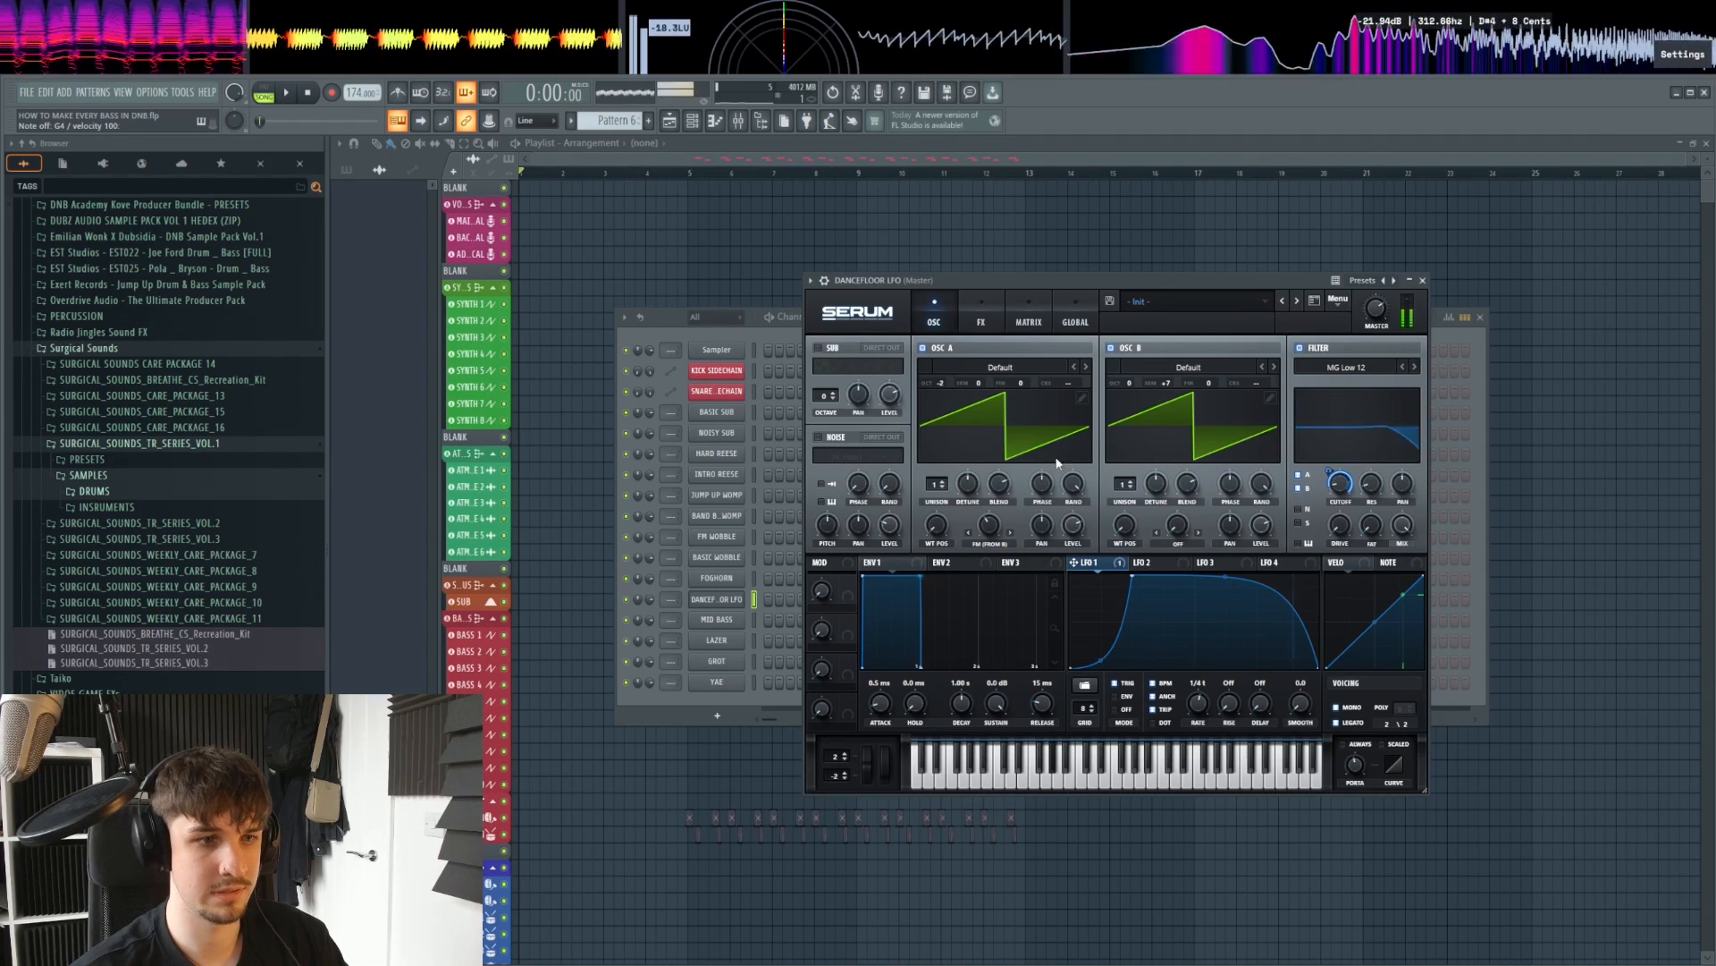
click(981, 315)
click(823, 371)
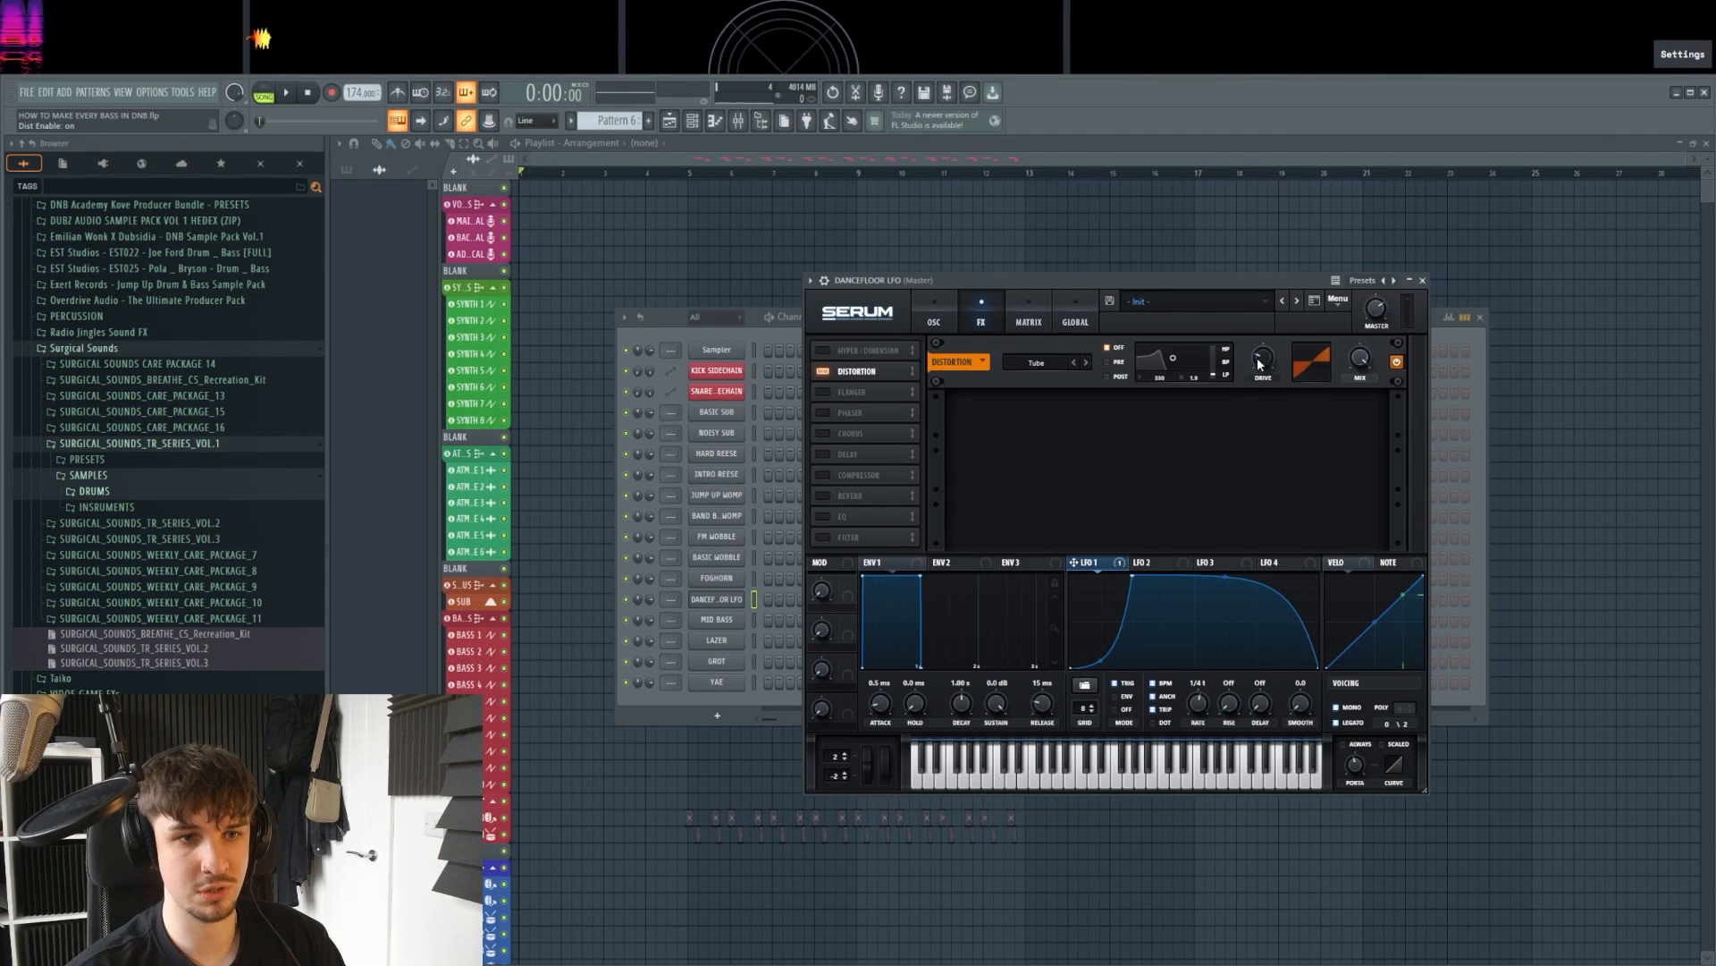
drag(1264, 245, 1264, 243)
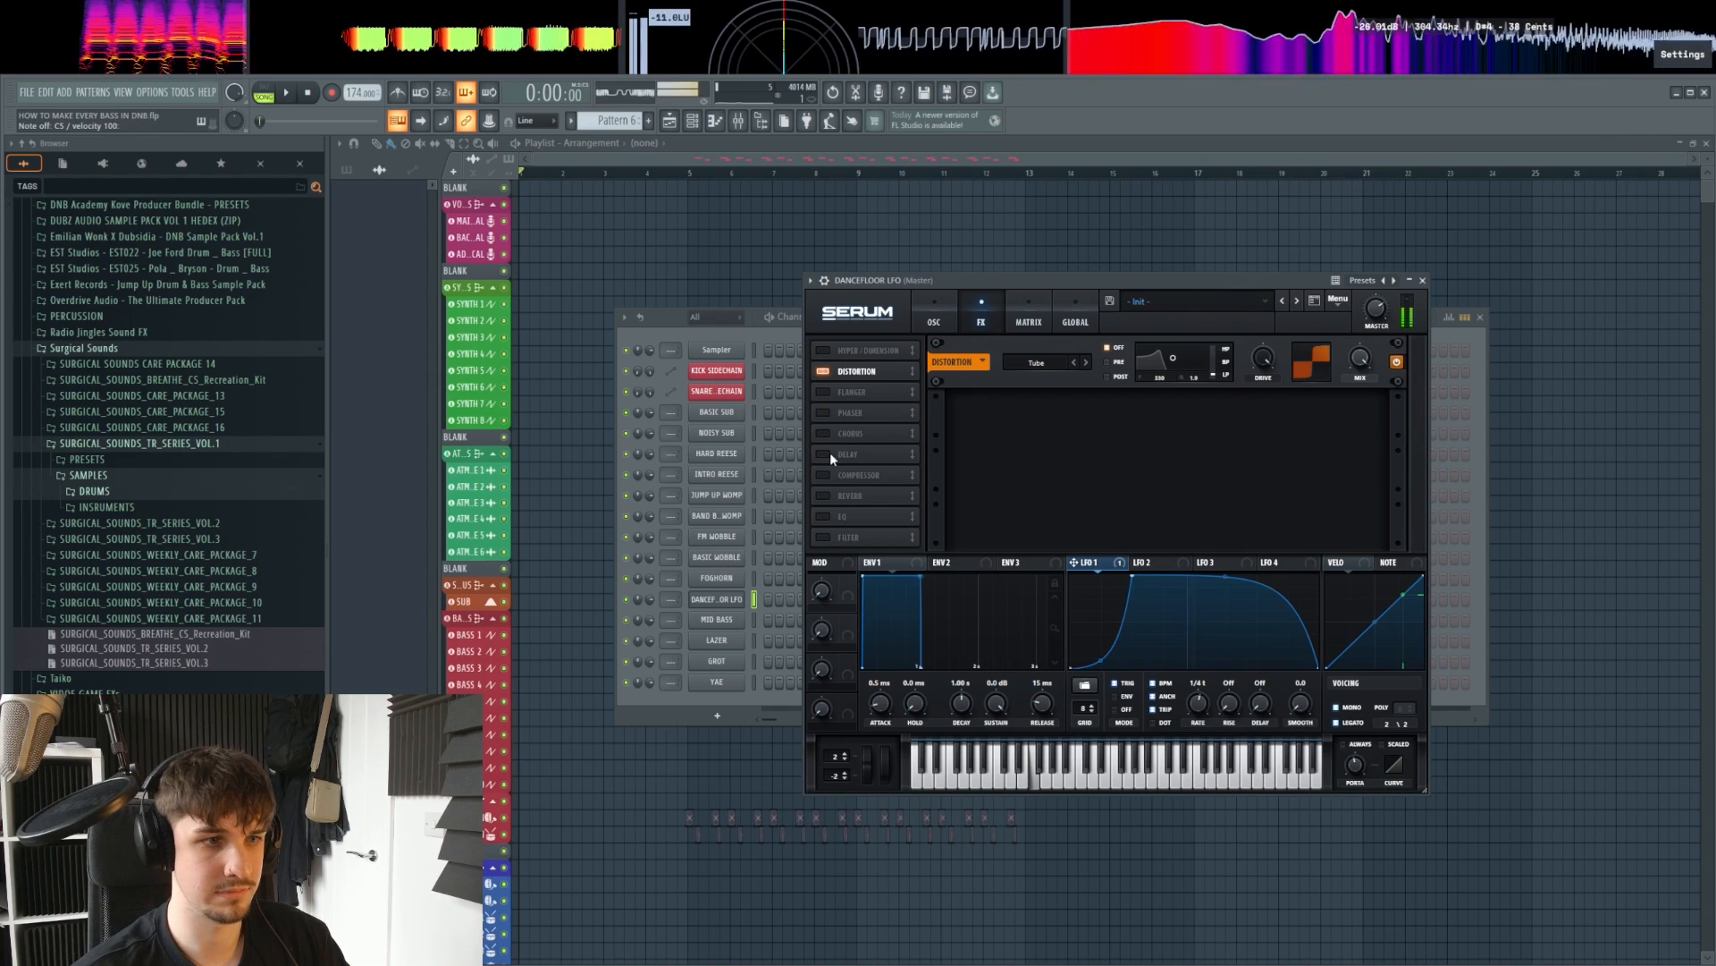
Step: Add a multiband compressor, an EQ and a hall reverb, placing the reverb after the EQ, and audition the patch
click(823, 475)
click(1229, 432)
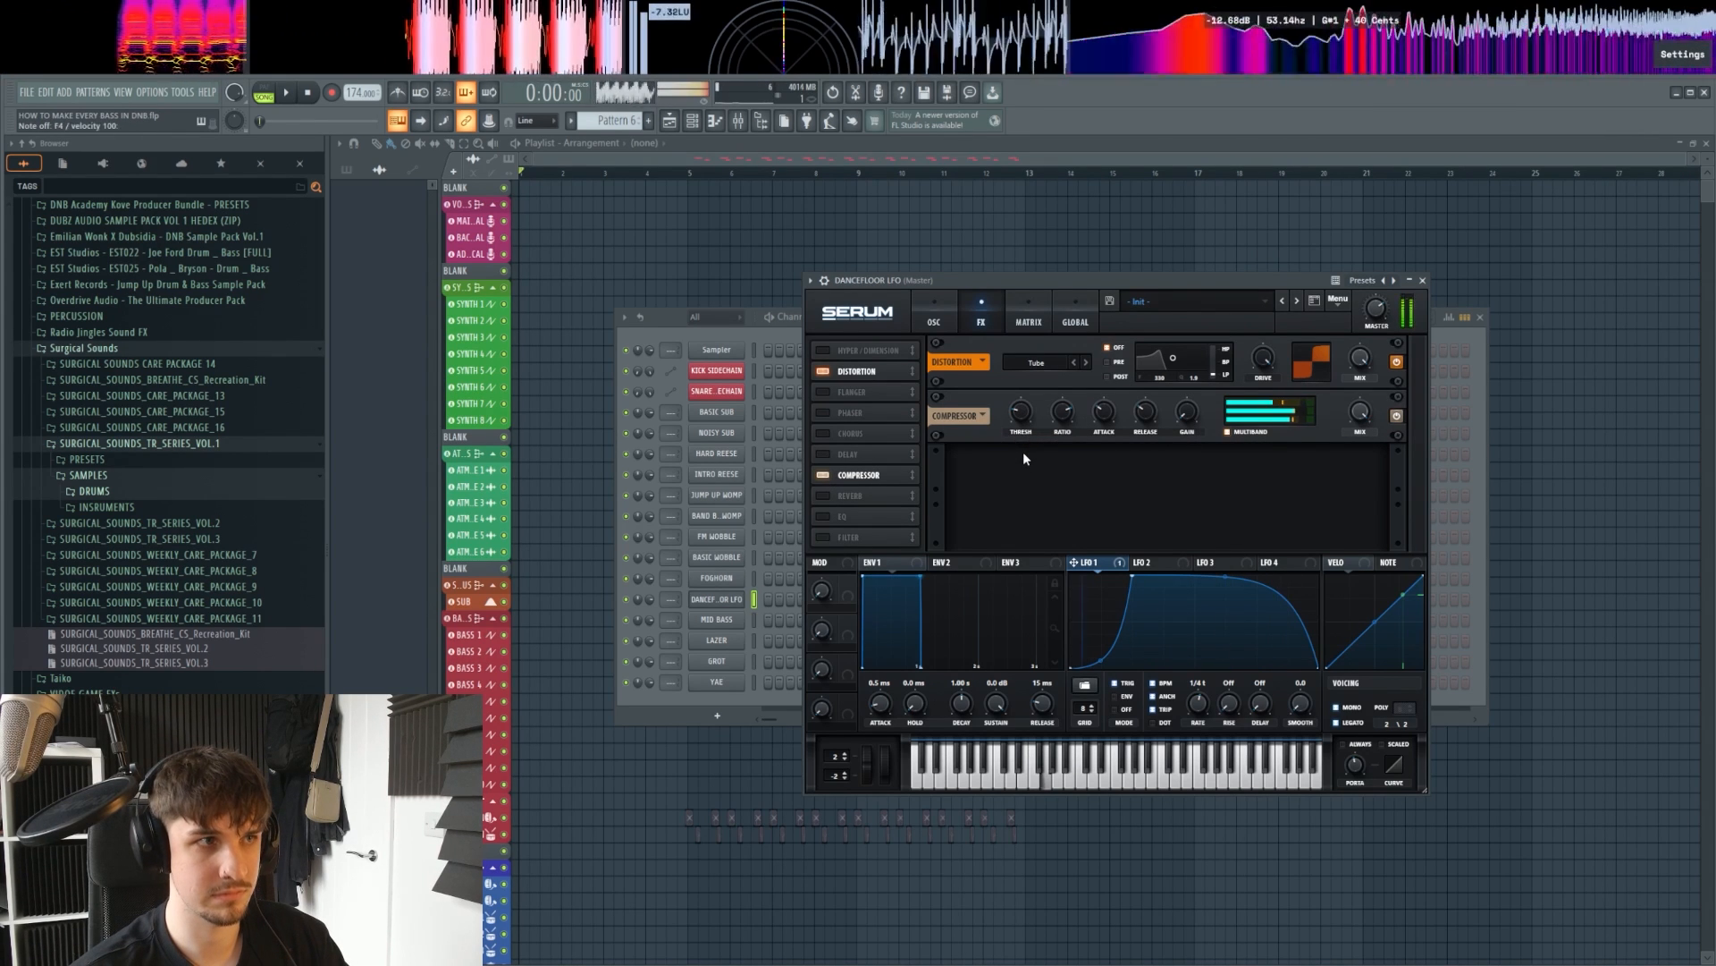
click(823, 517)
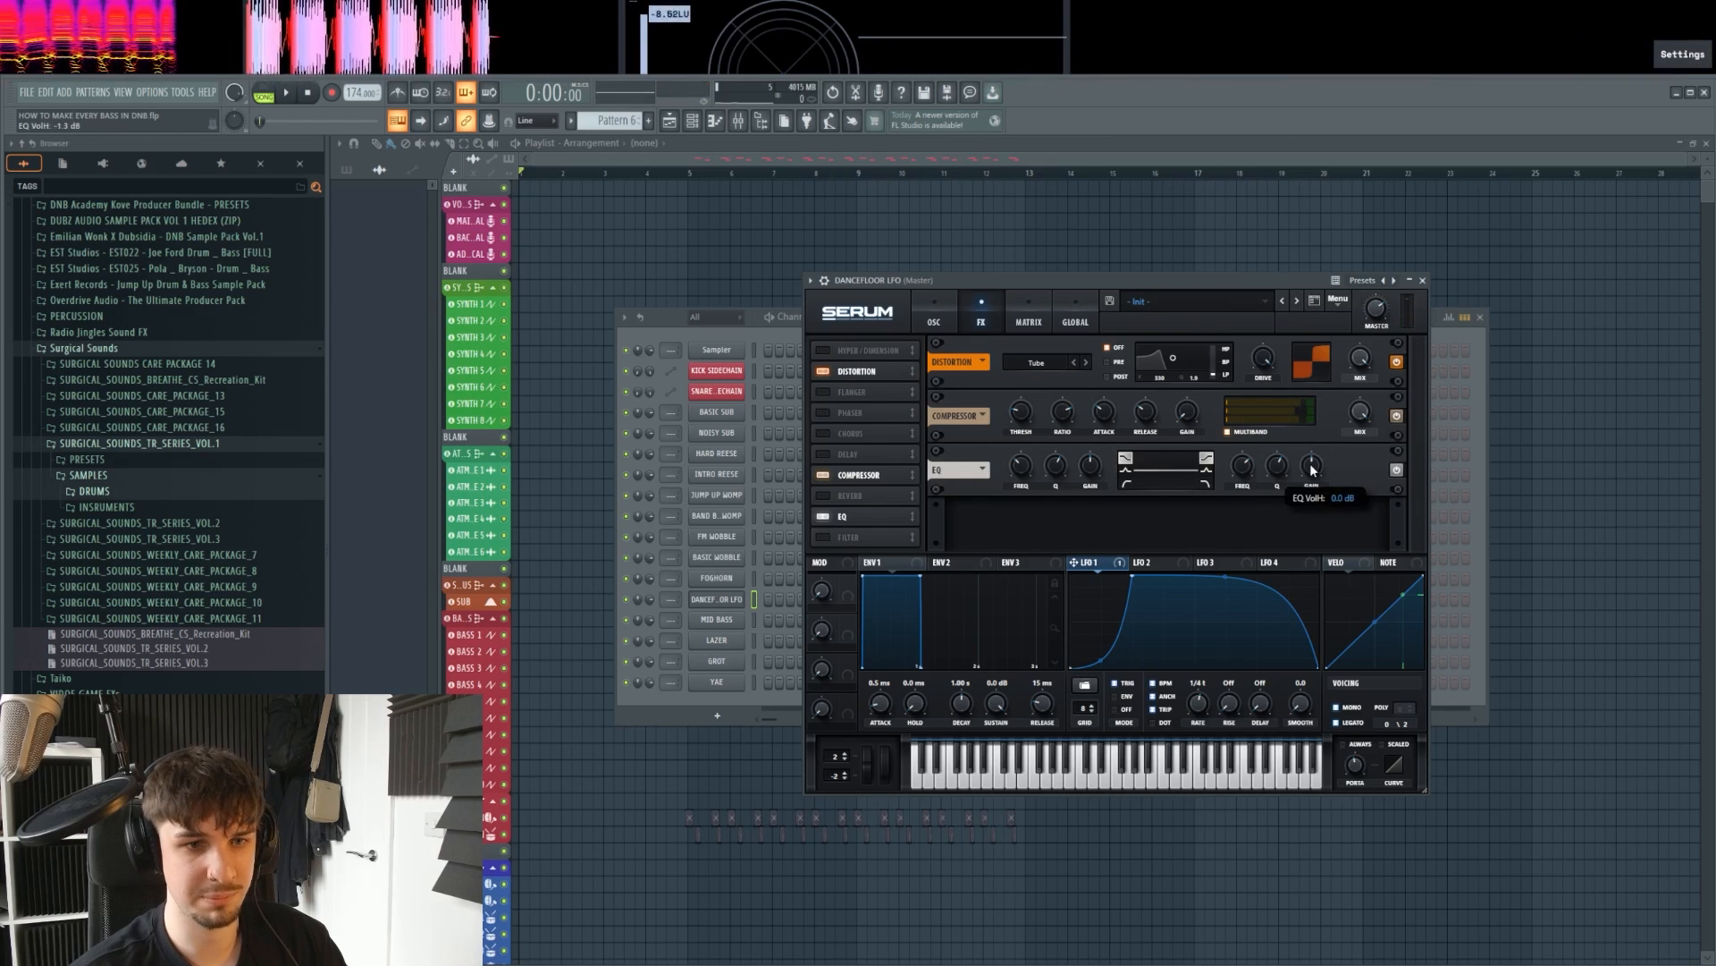
click(827, 496)
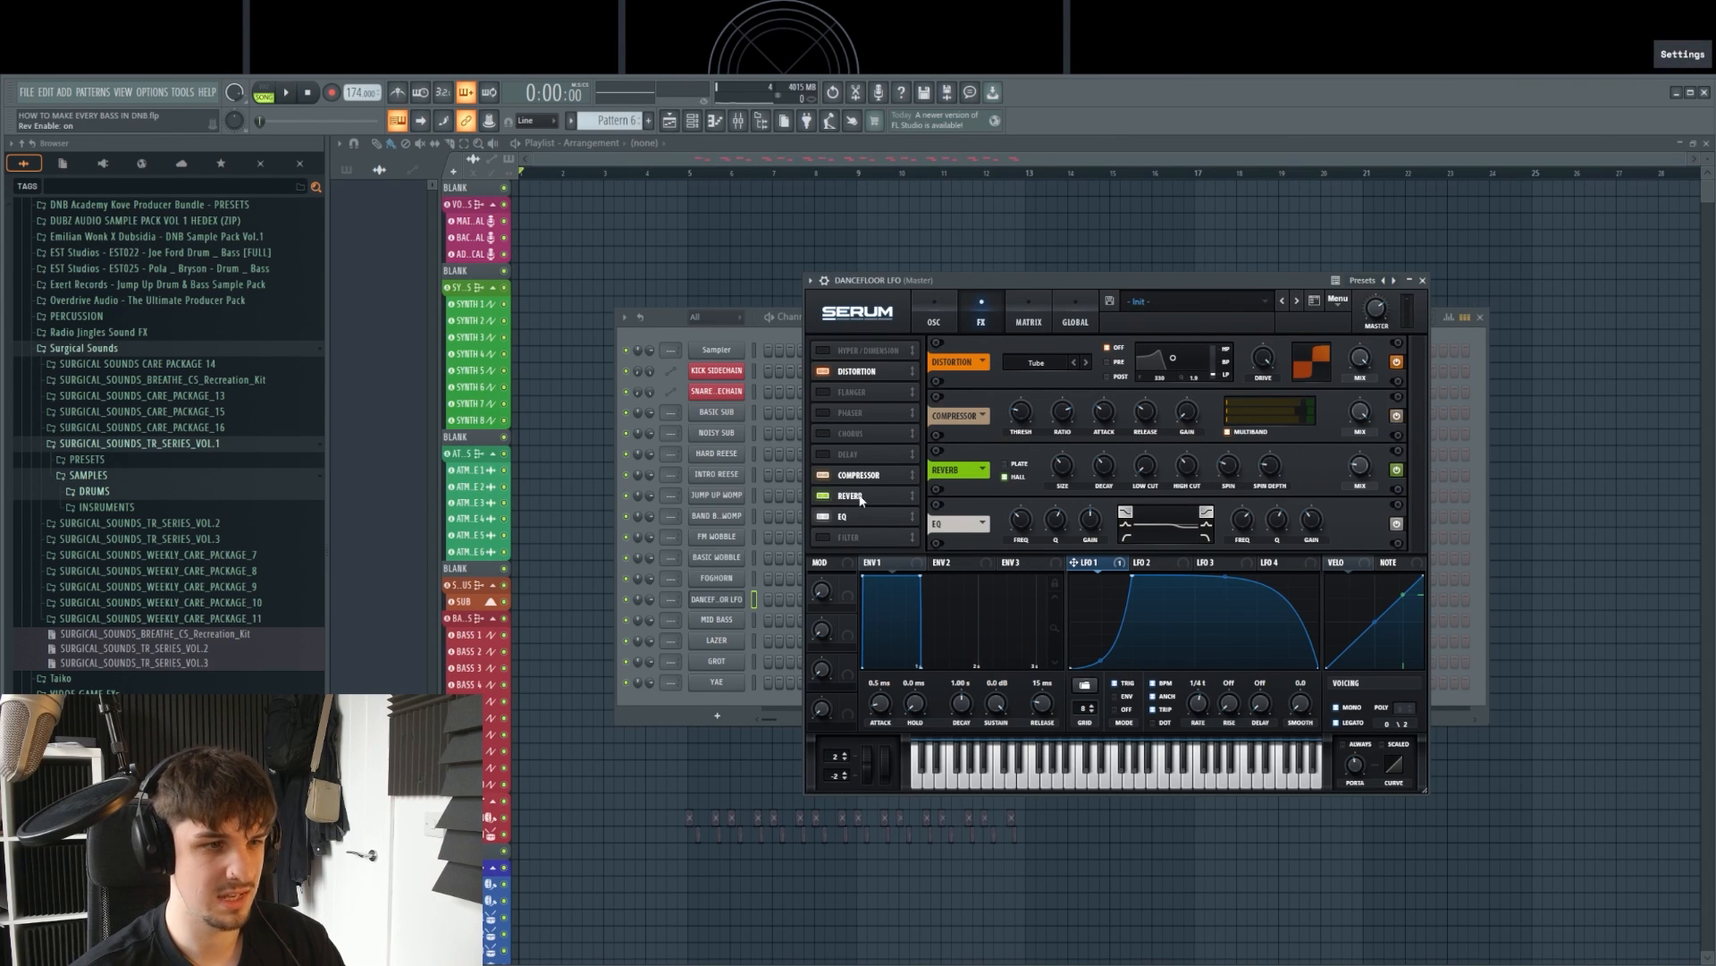
drag(862, 519, 861, 516)
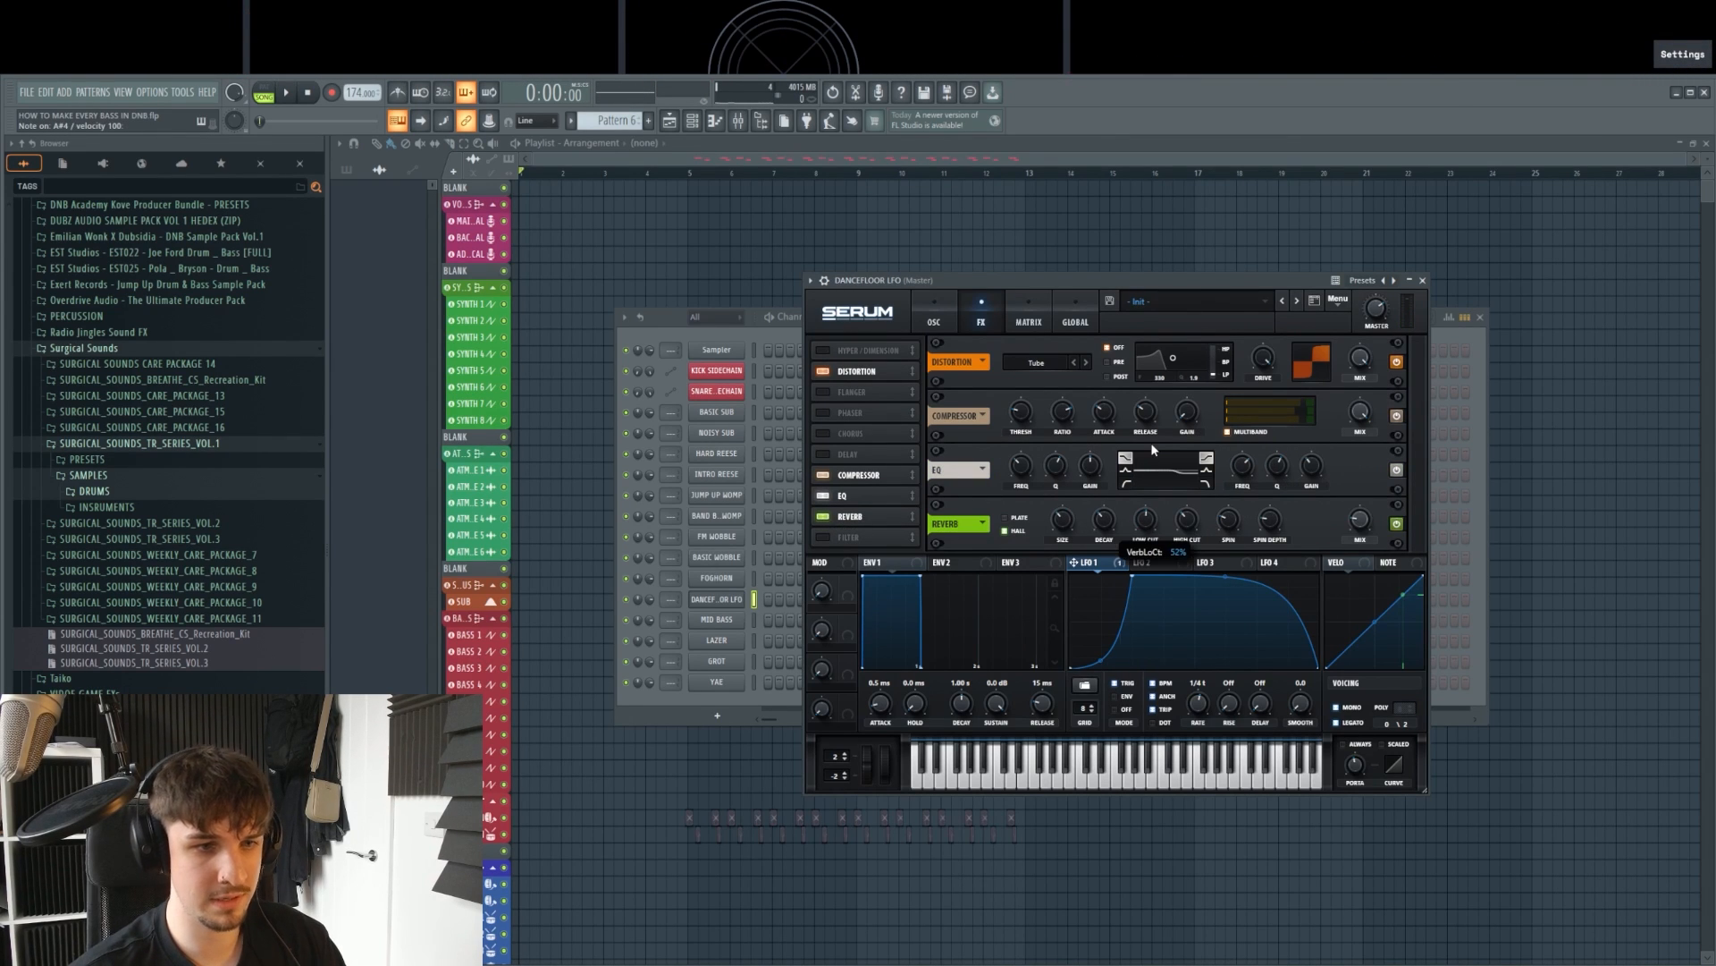
key(v)
key(b)
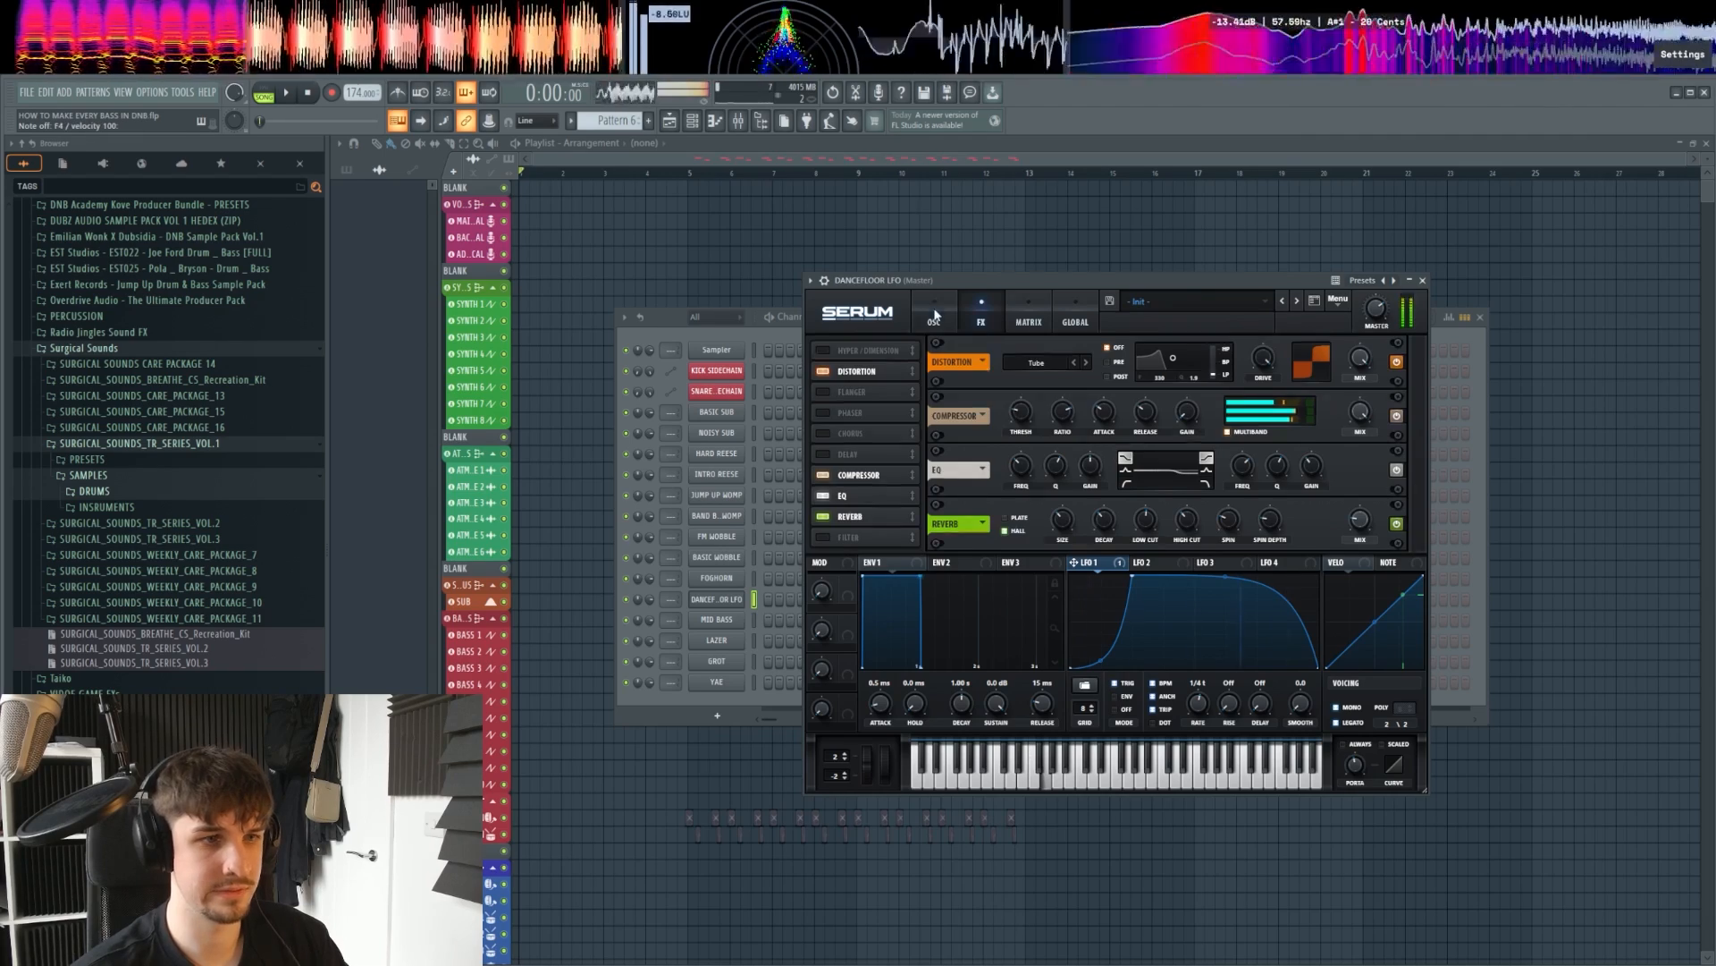
Step: Load the Debussy wavetable into oscillator A of the DANCEFLOOR LFO patch
click(935, 315)
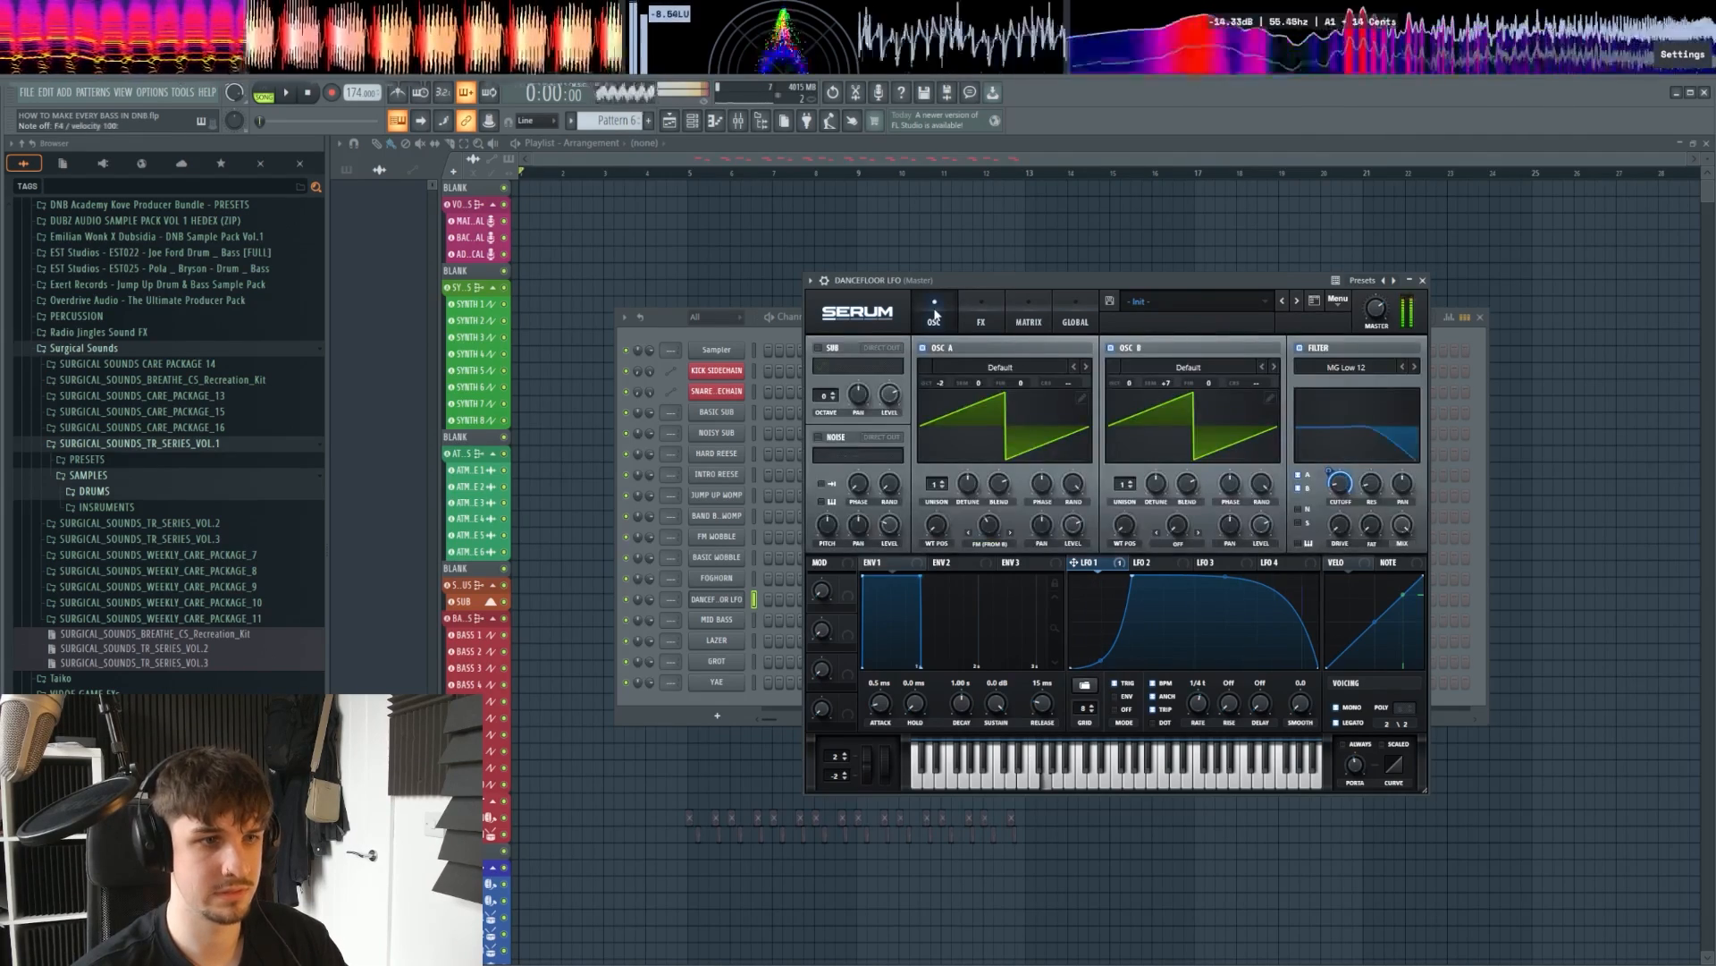
click(1033, 367)
mouse_move(1017, 508)
click(1220, 561)
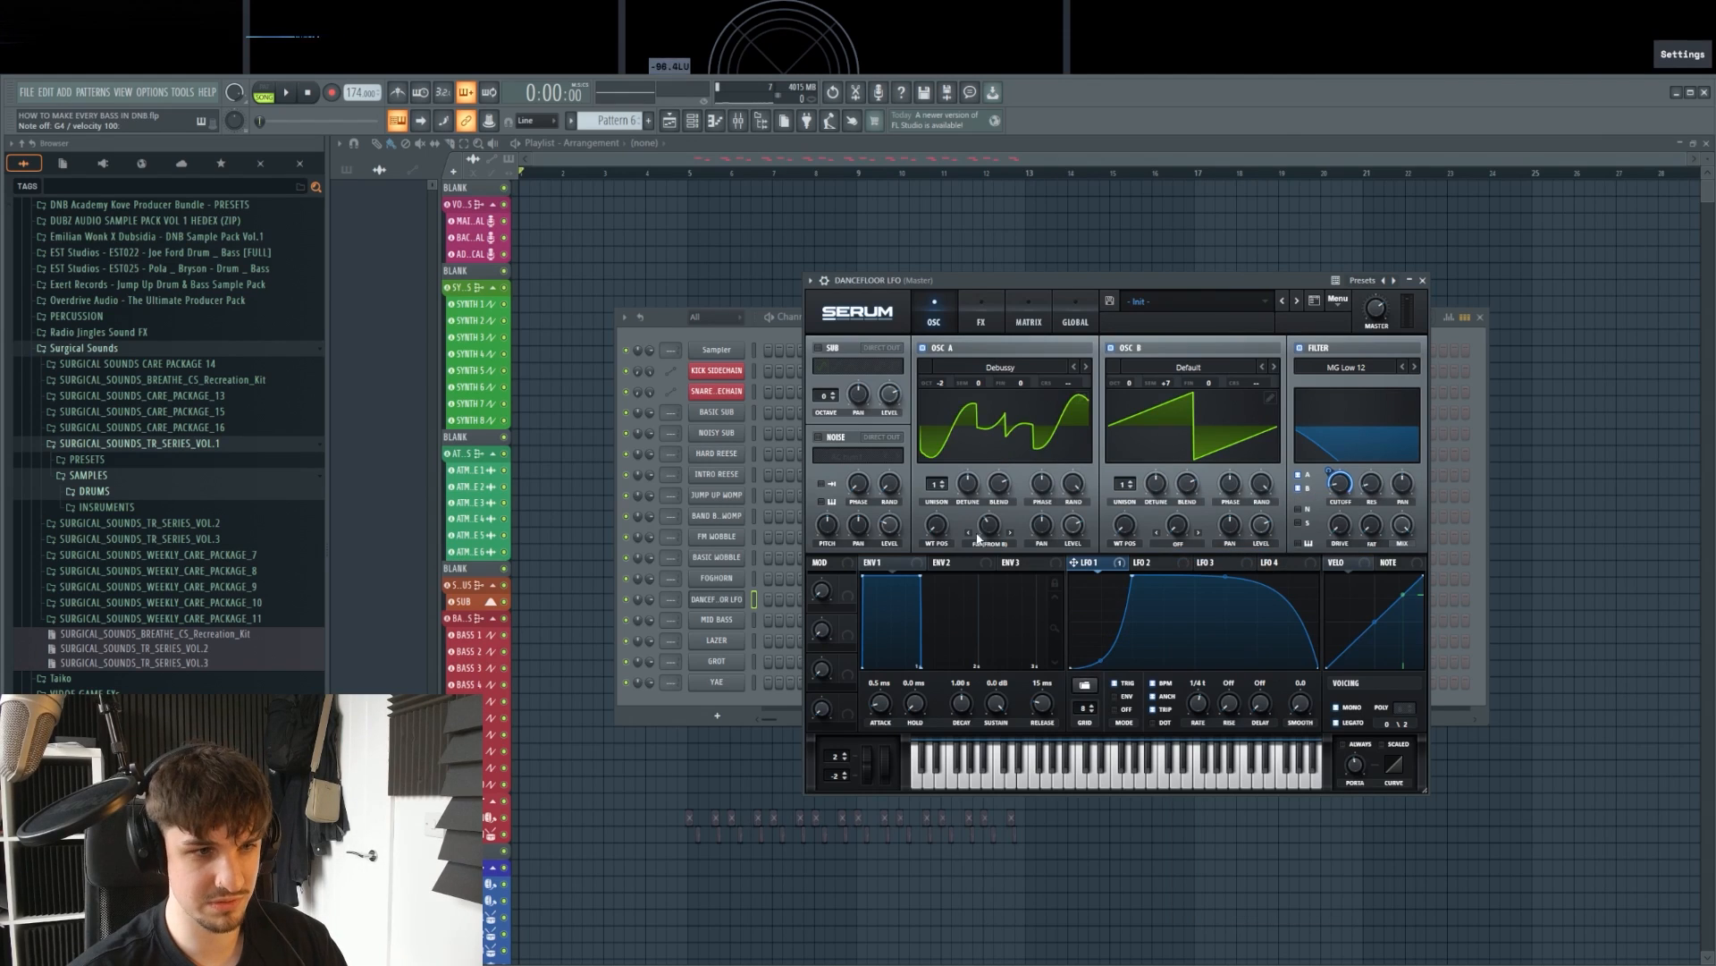
Step: Step through wavetables for oscillator B to Basic Mg, and play notes to audition the patch
click(1186, 367)
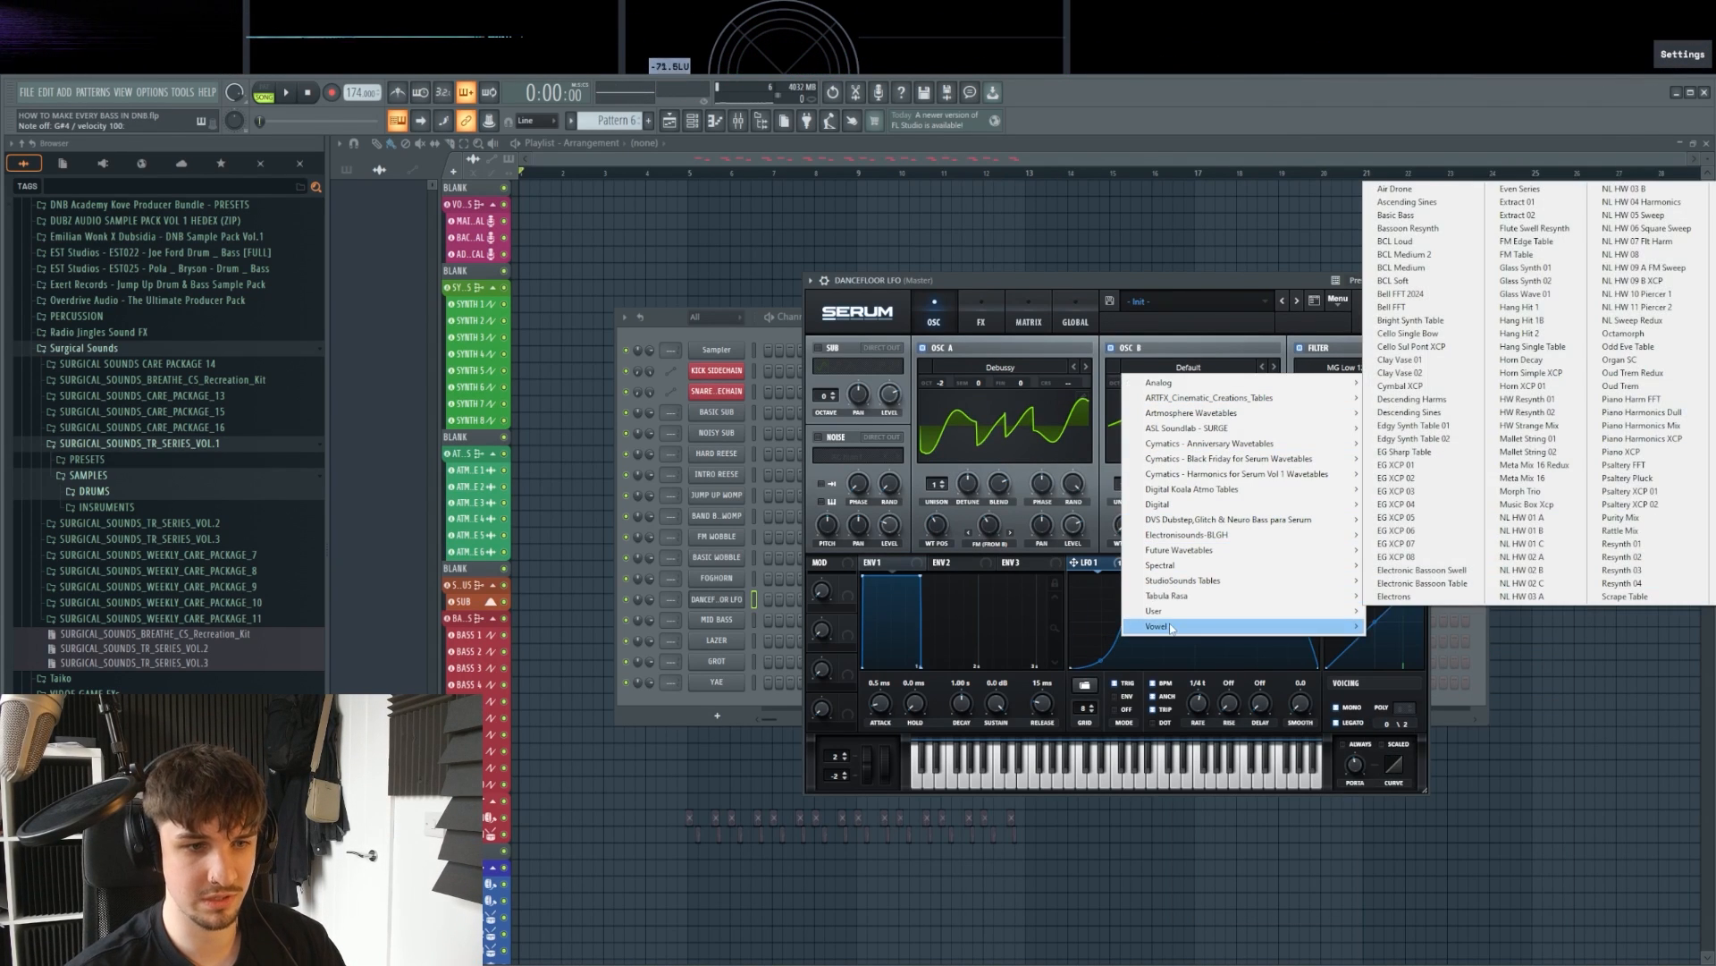
click(1350, 650)
click(1274, 368)
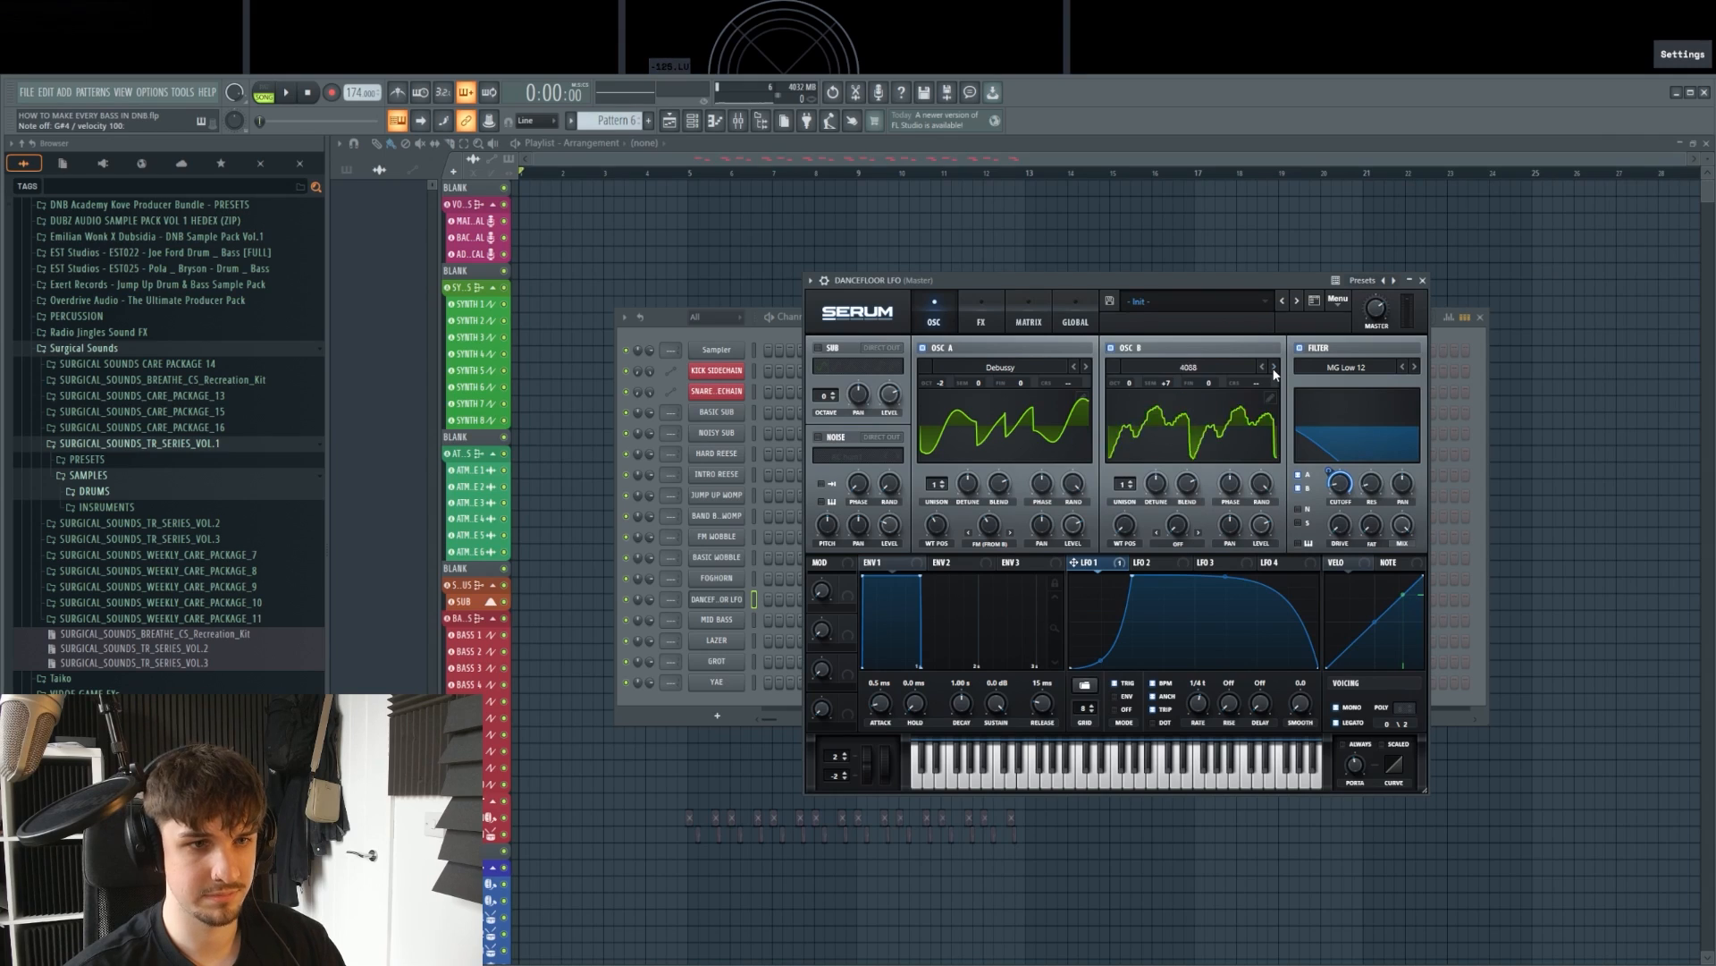
click(1274, 368)
click(1274, 367)
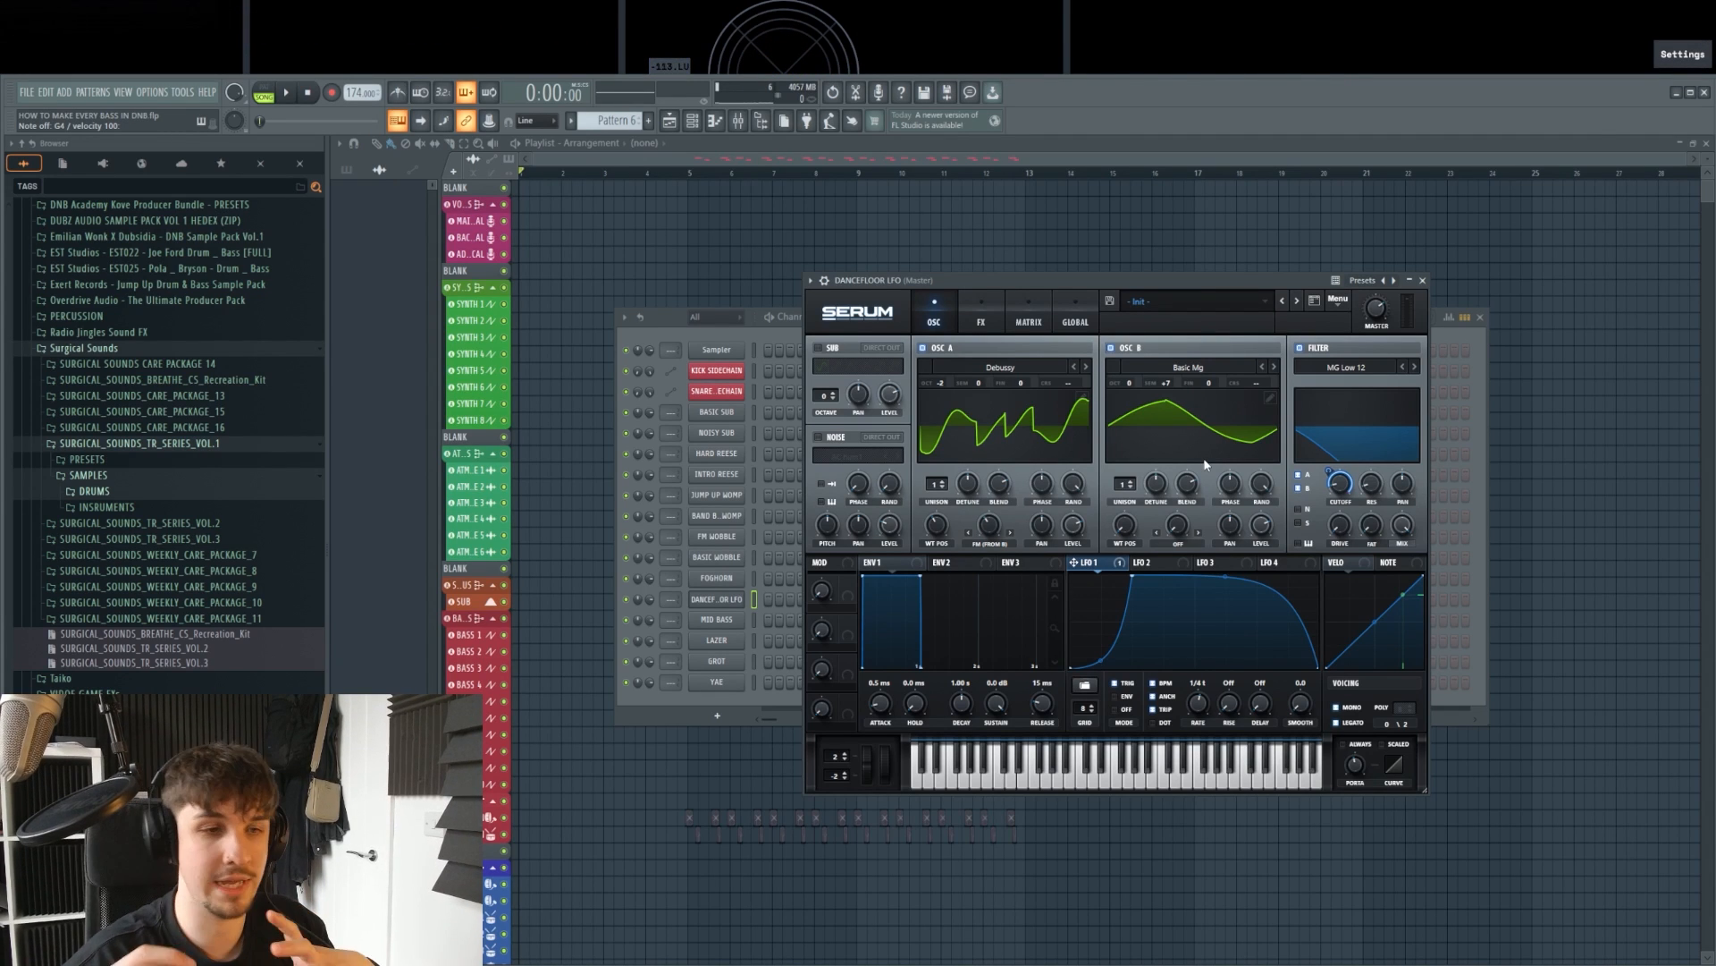
key(v)
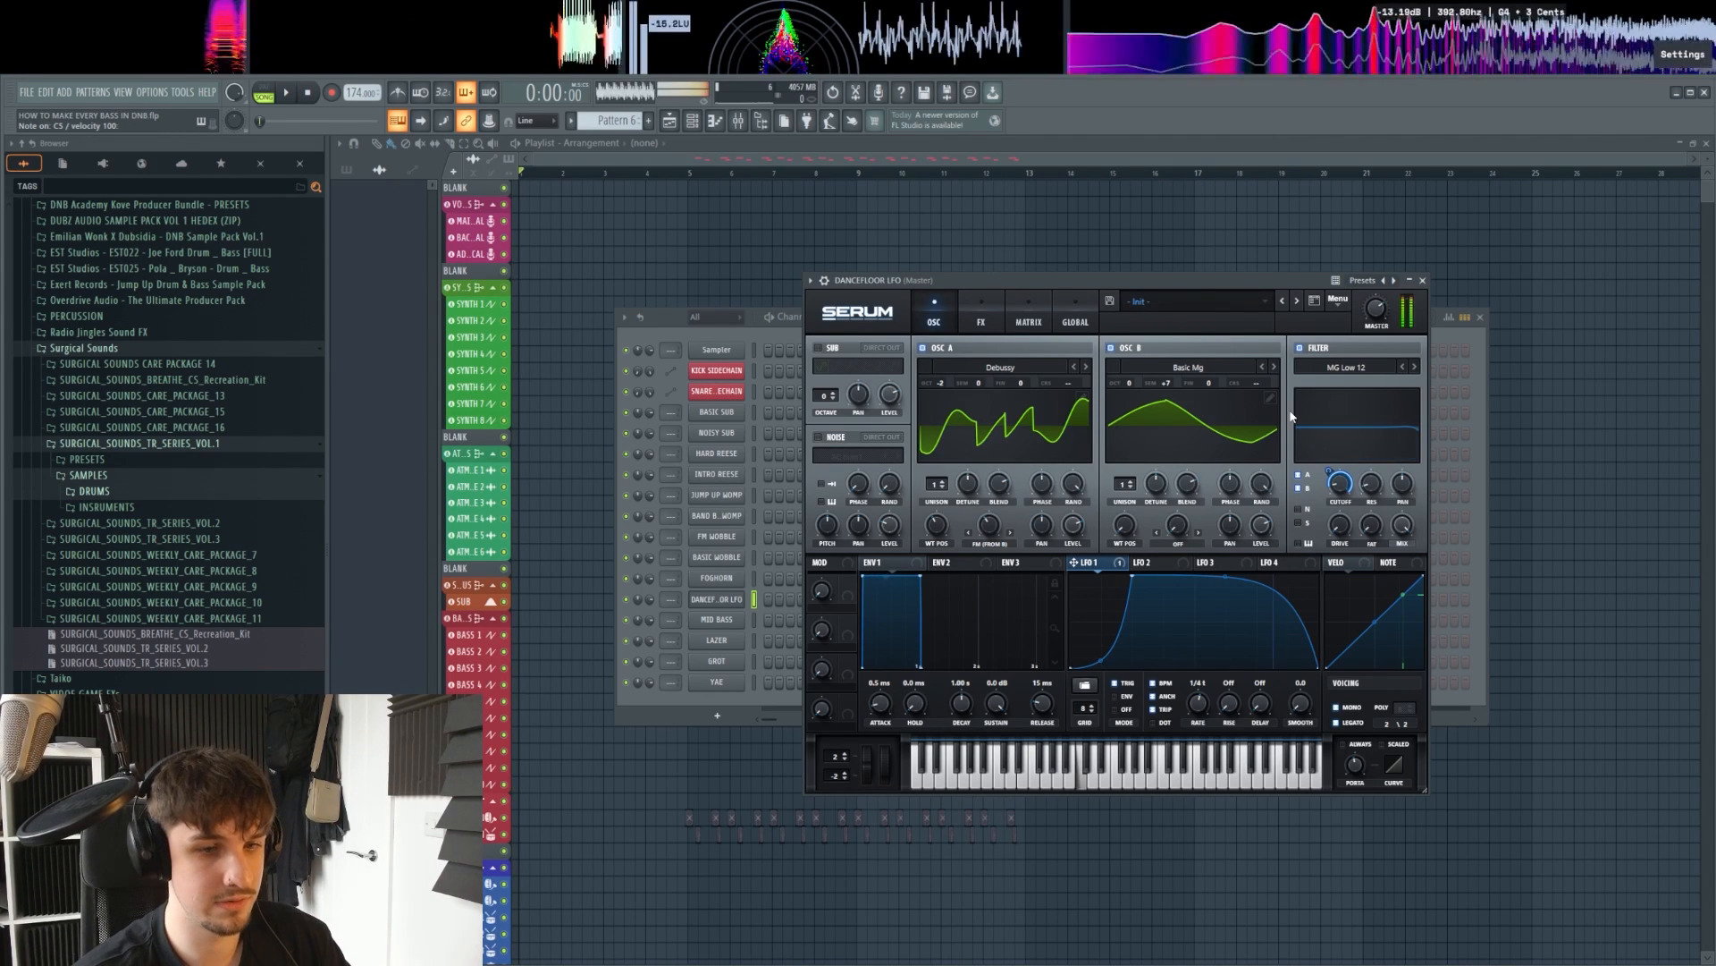
key(b)
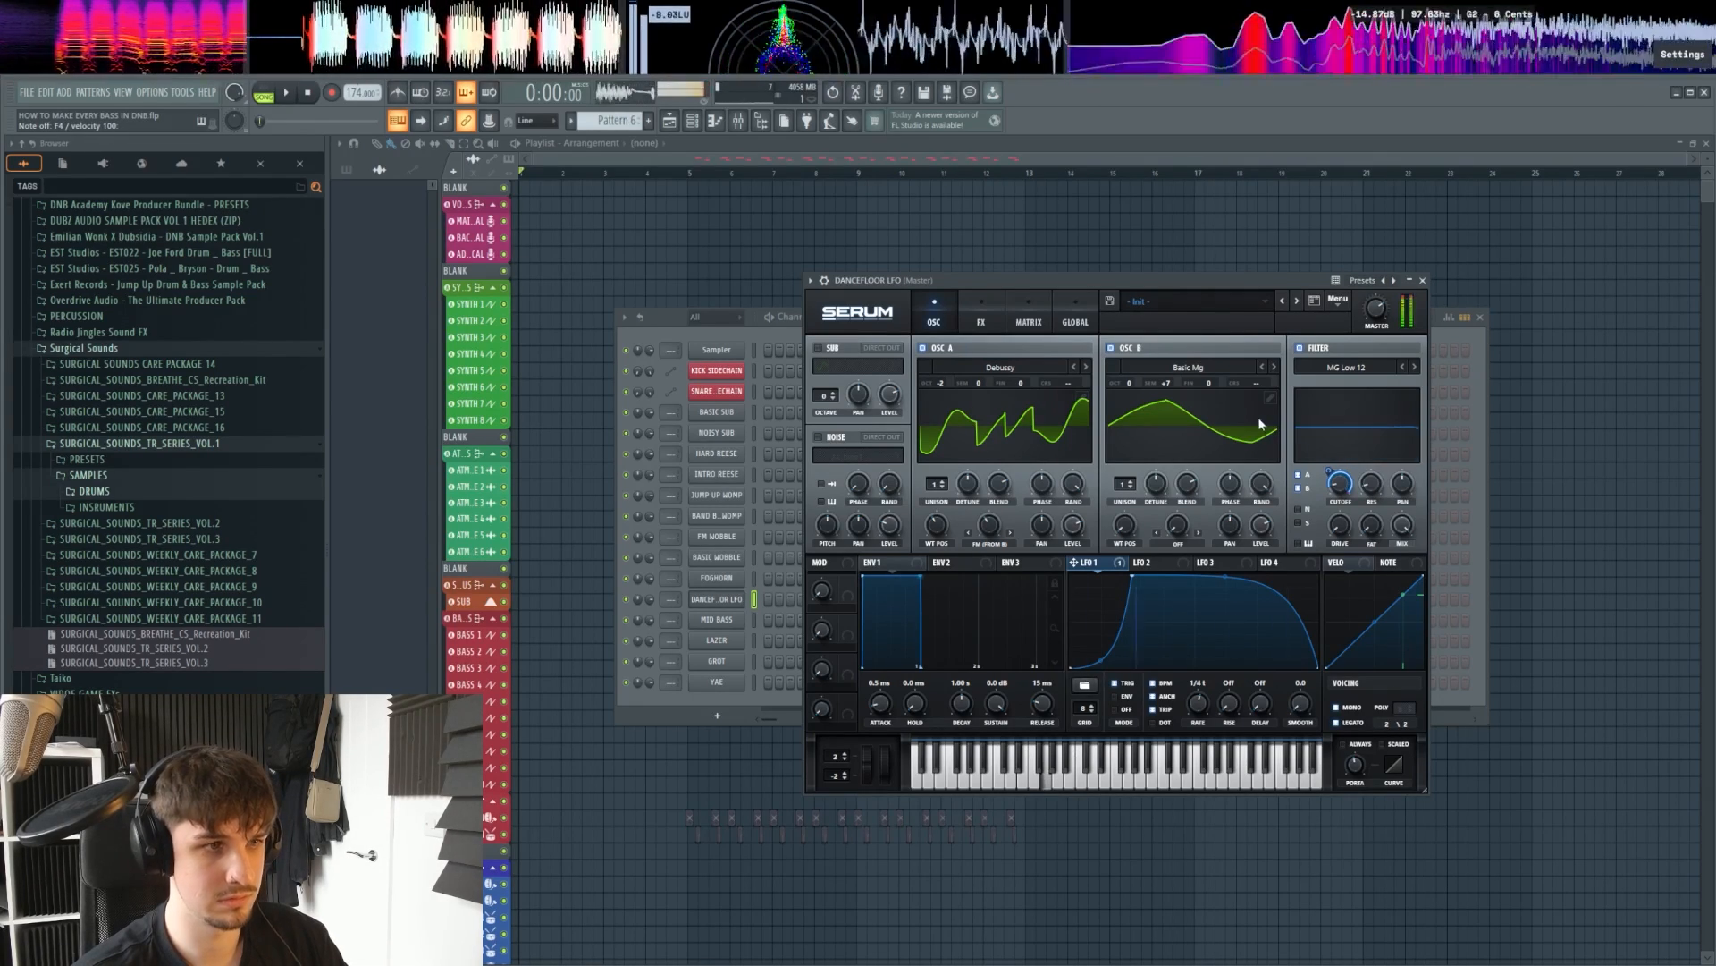
Step: Open the MID BASS channel's Serum instance and initialize its preset
click(716, 619)
drag(1053, 292, 1027, 297)
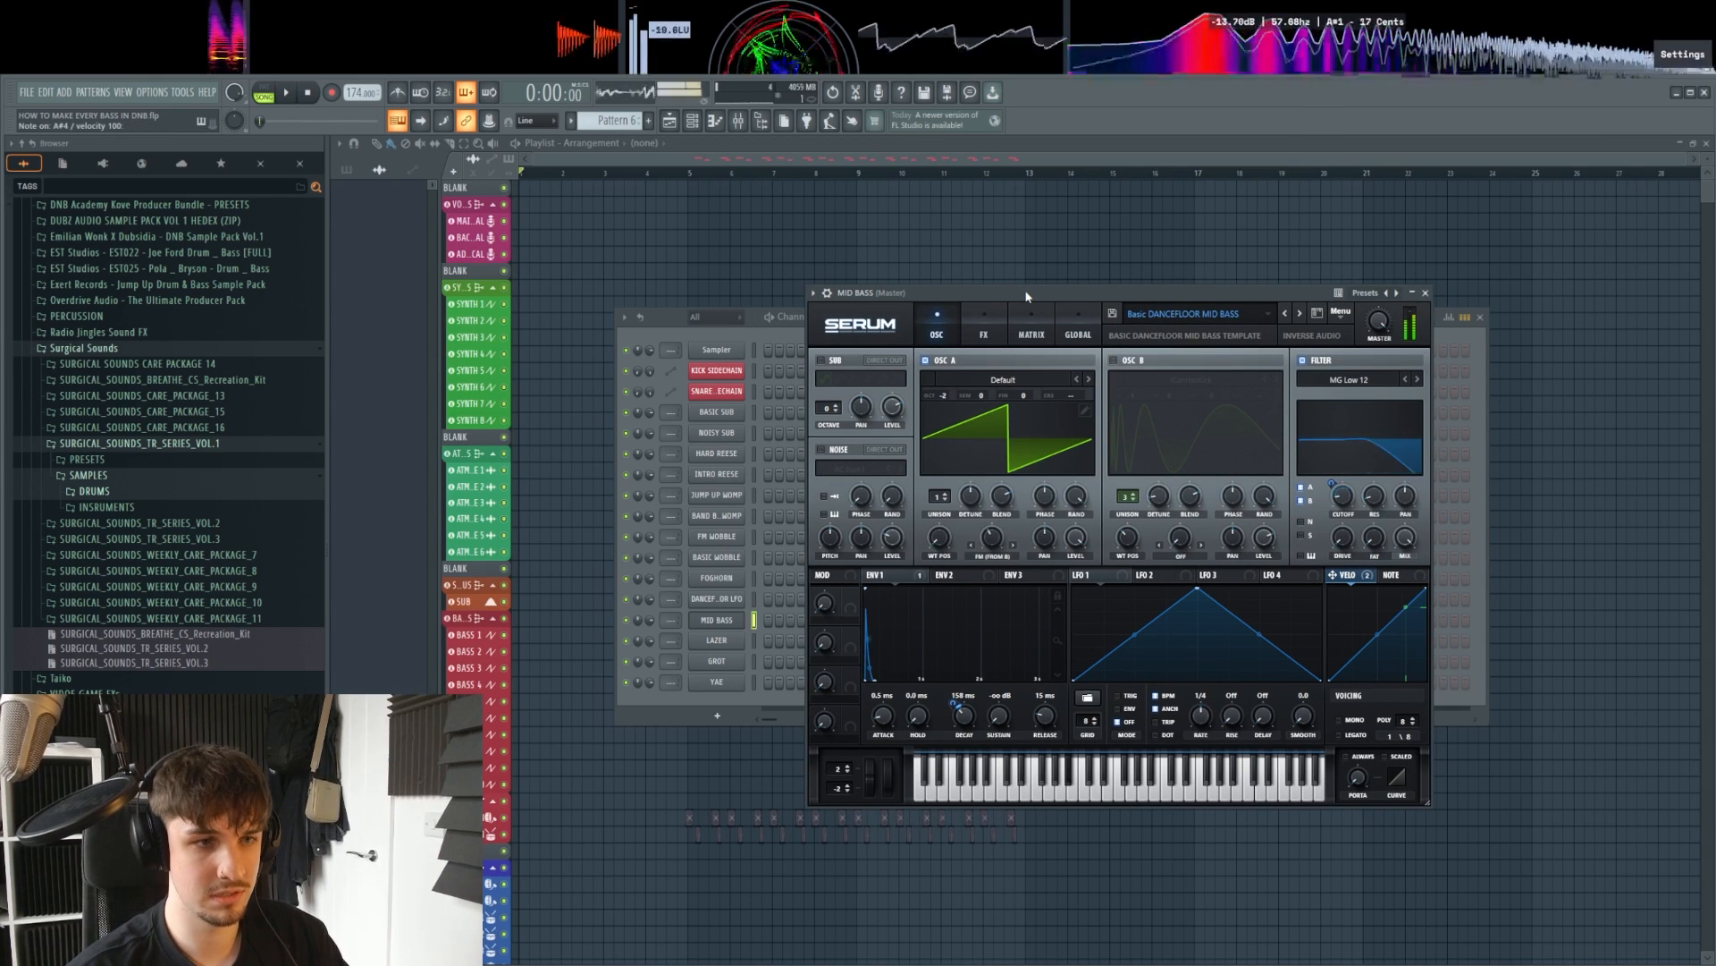
click(1341, 310)
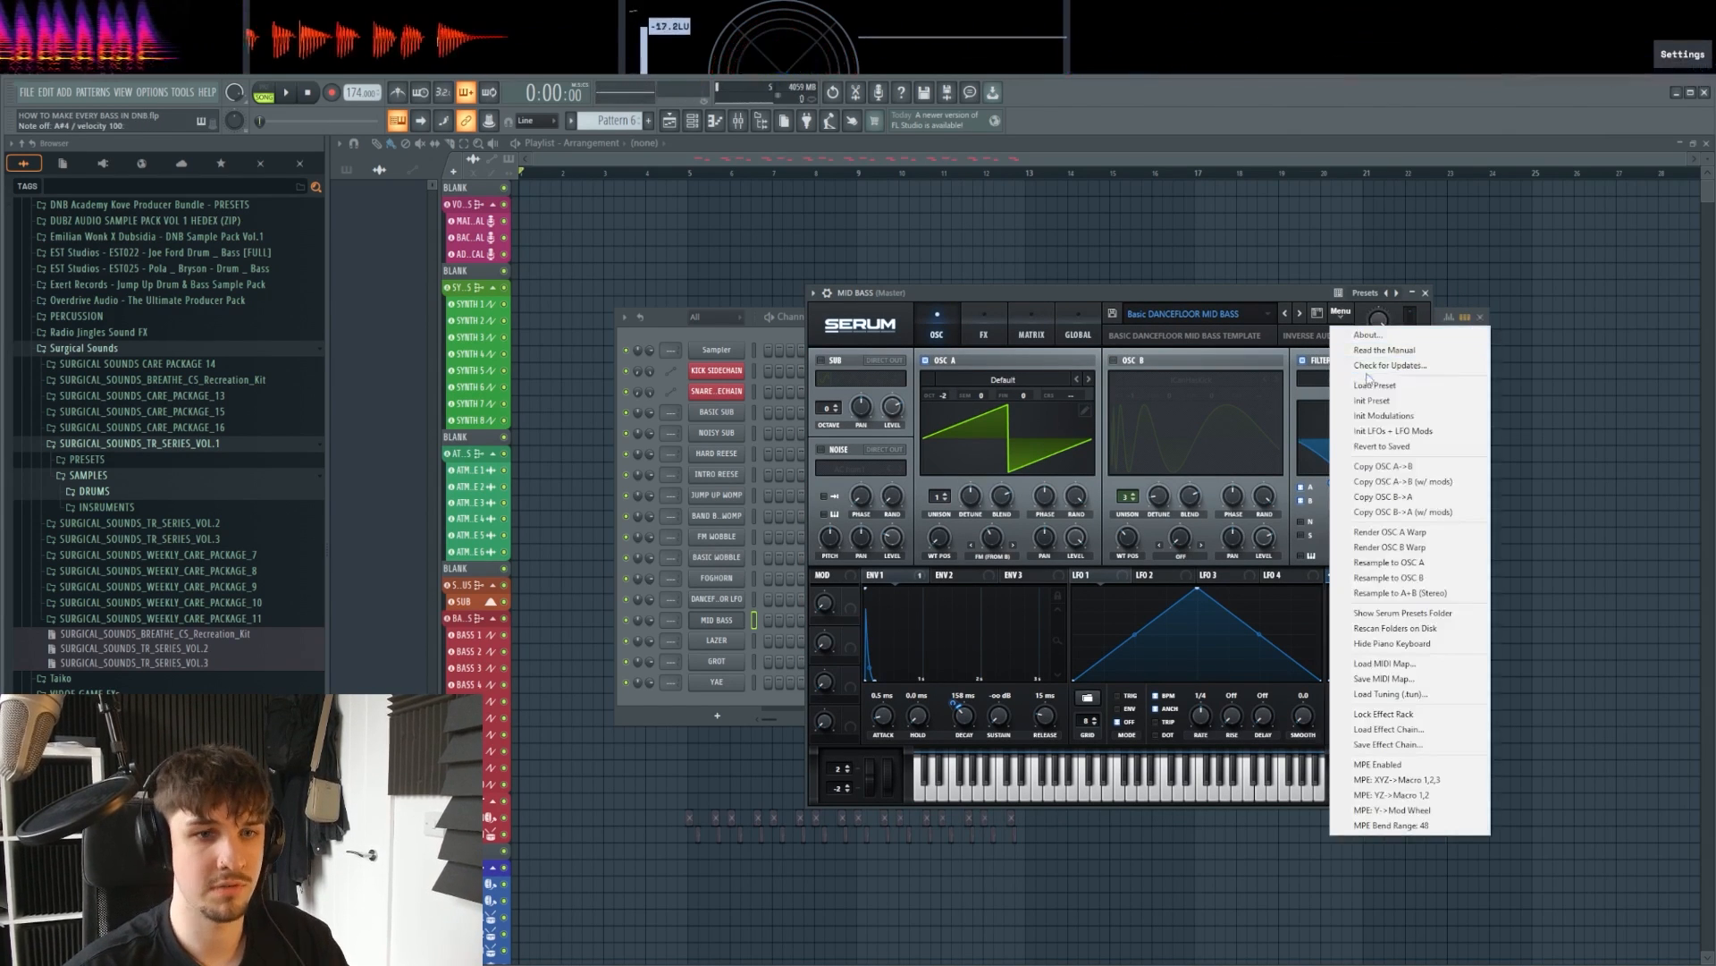
click(1373, 400)
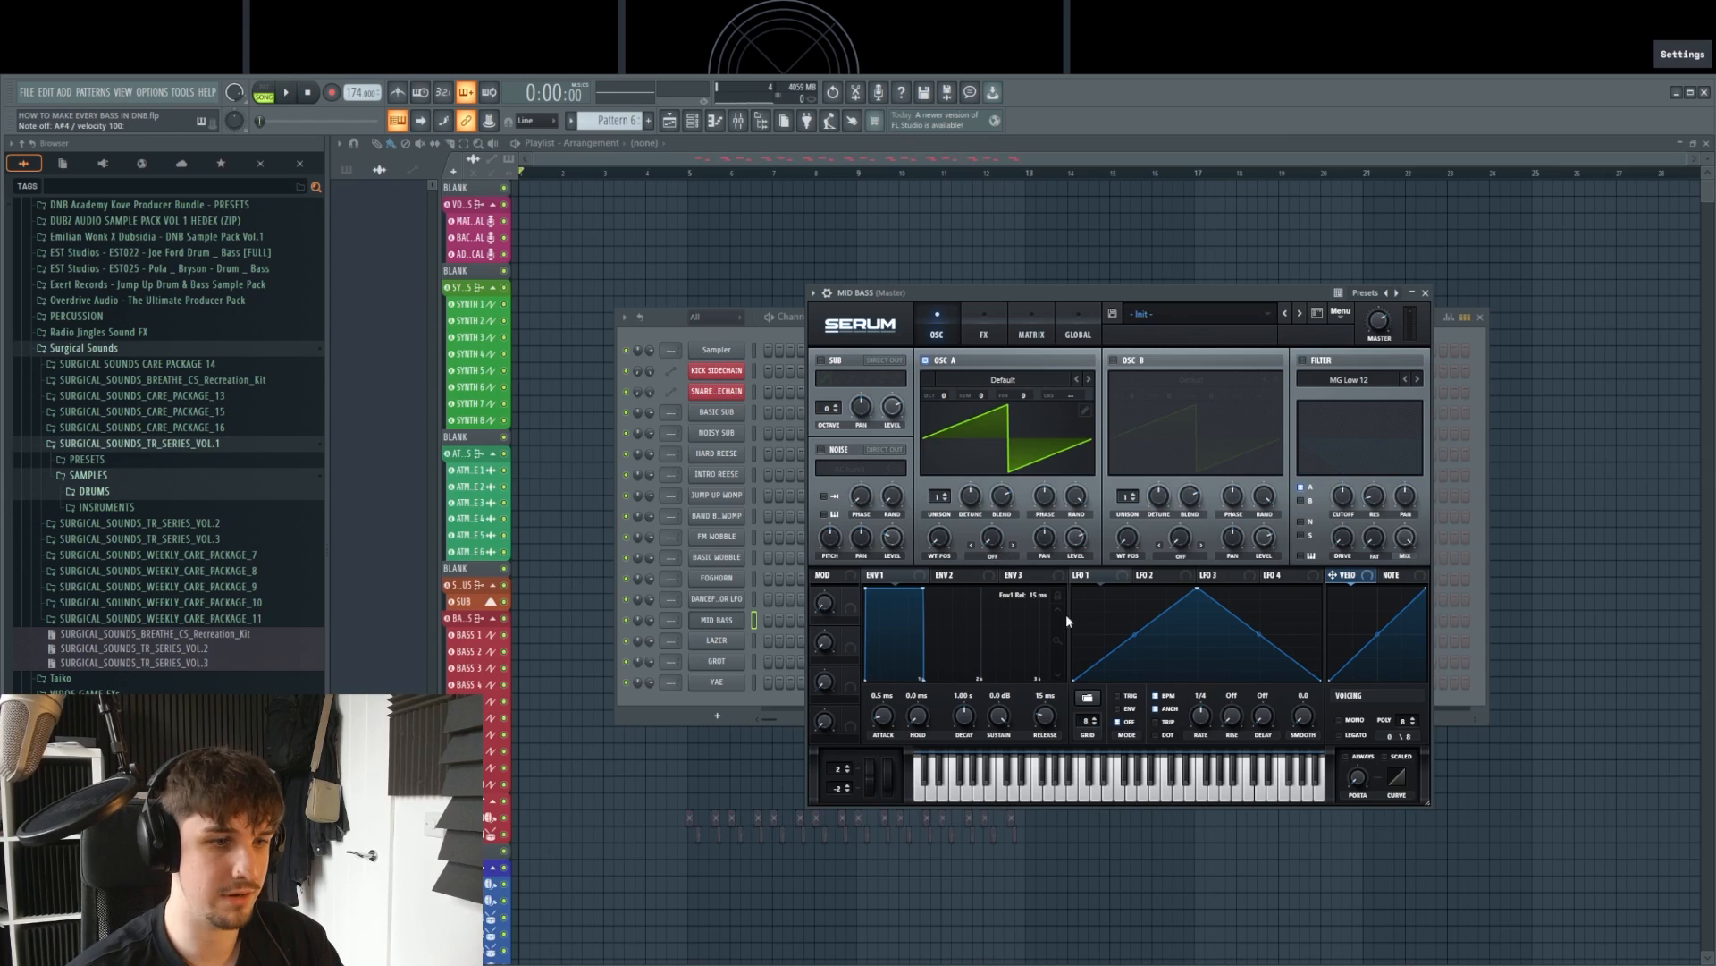
click(1017, 377)
click(1040, 354)
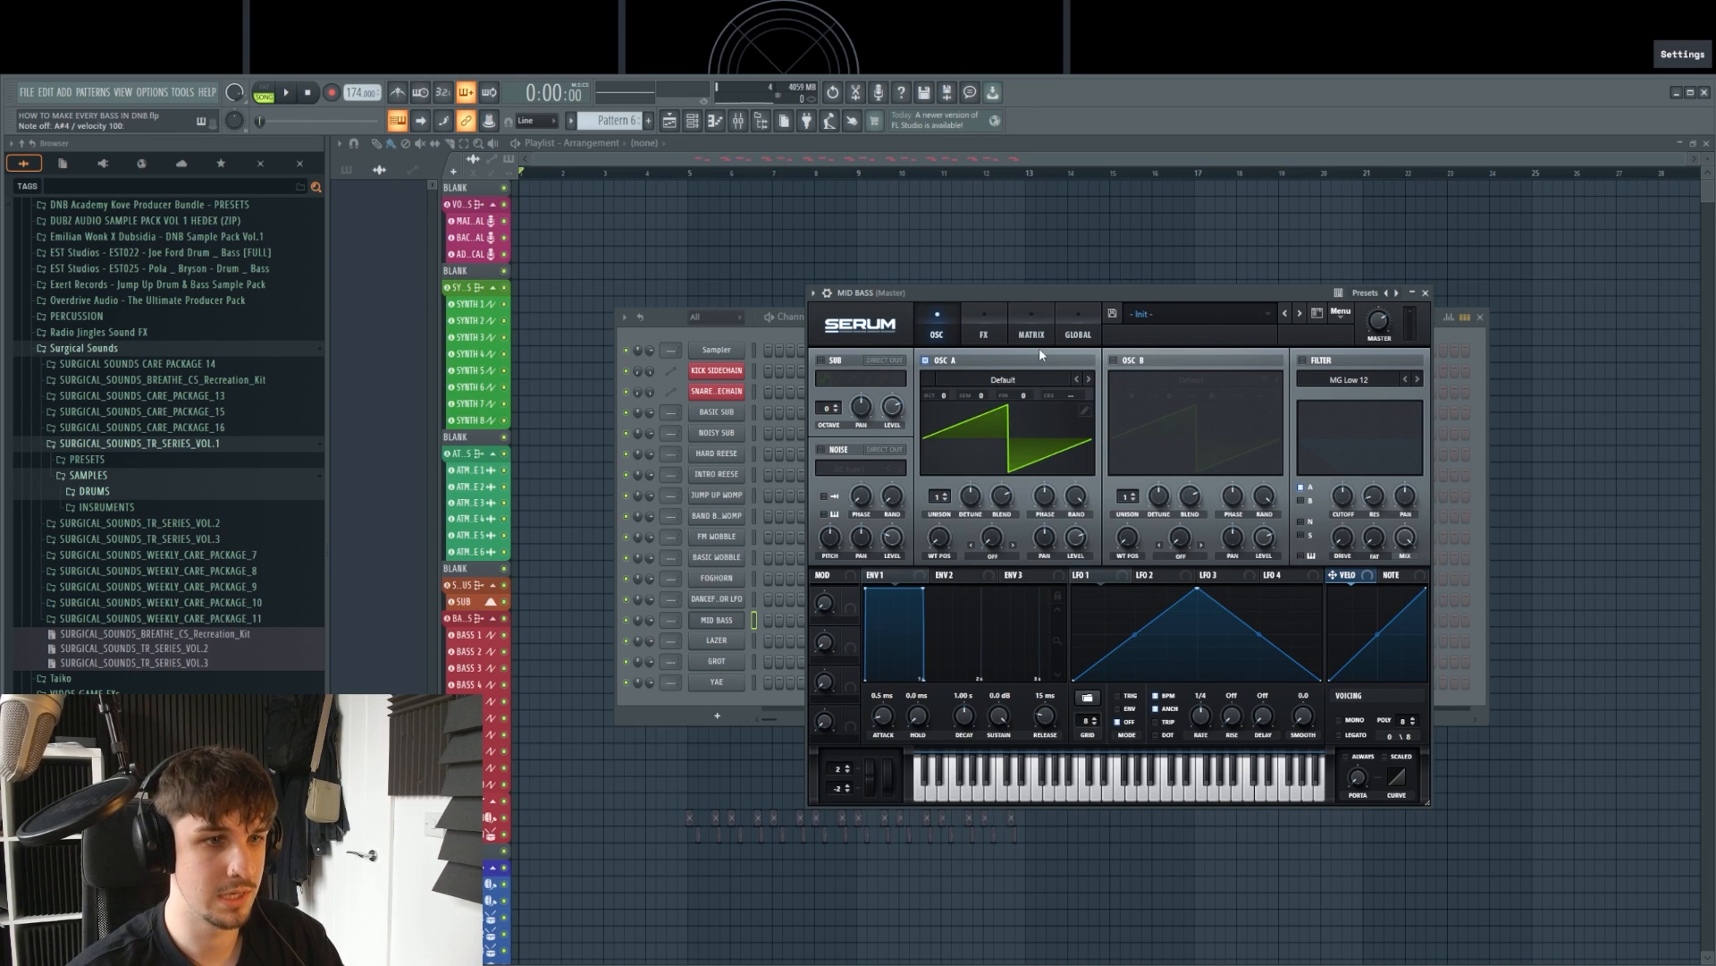
Step: Give Env 1 no sustain and a 277 ms decay, and tune oscillator A two octaves down with the master volume raised
drag(925, 591, 923, 661)
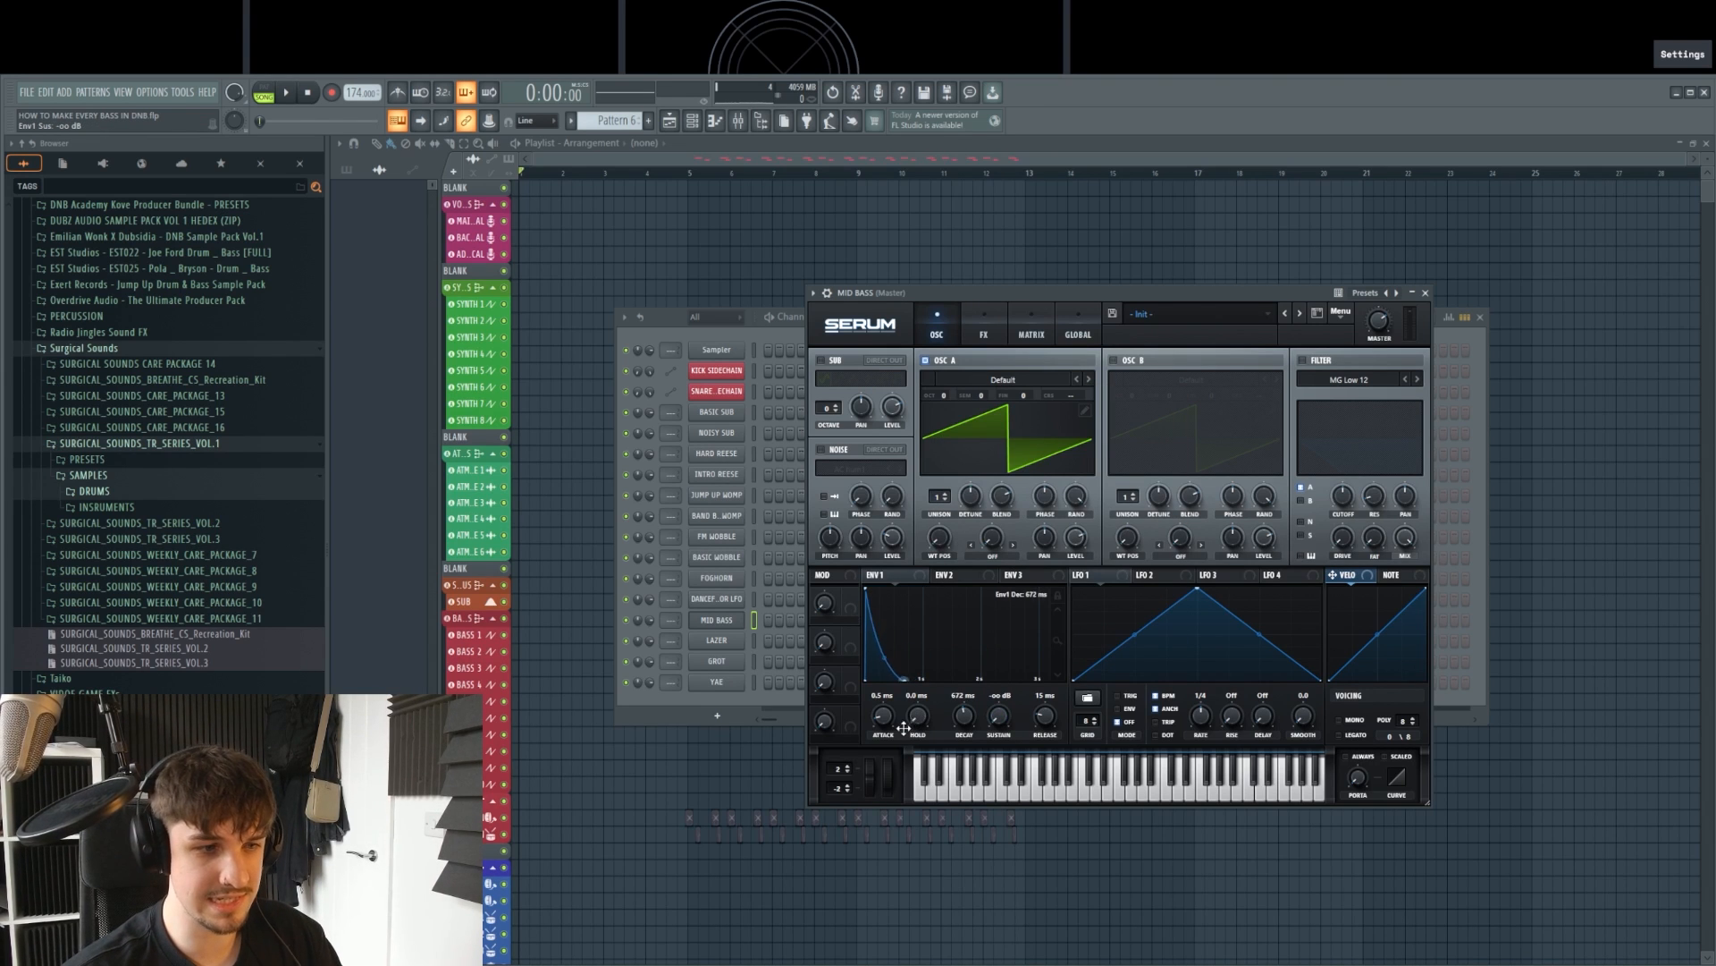
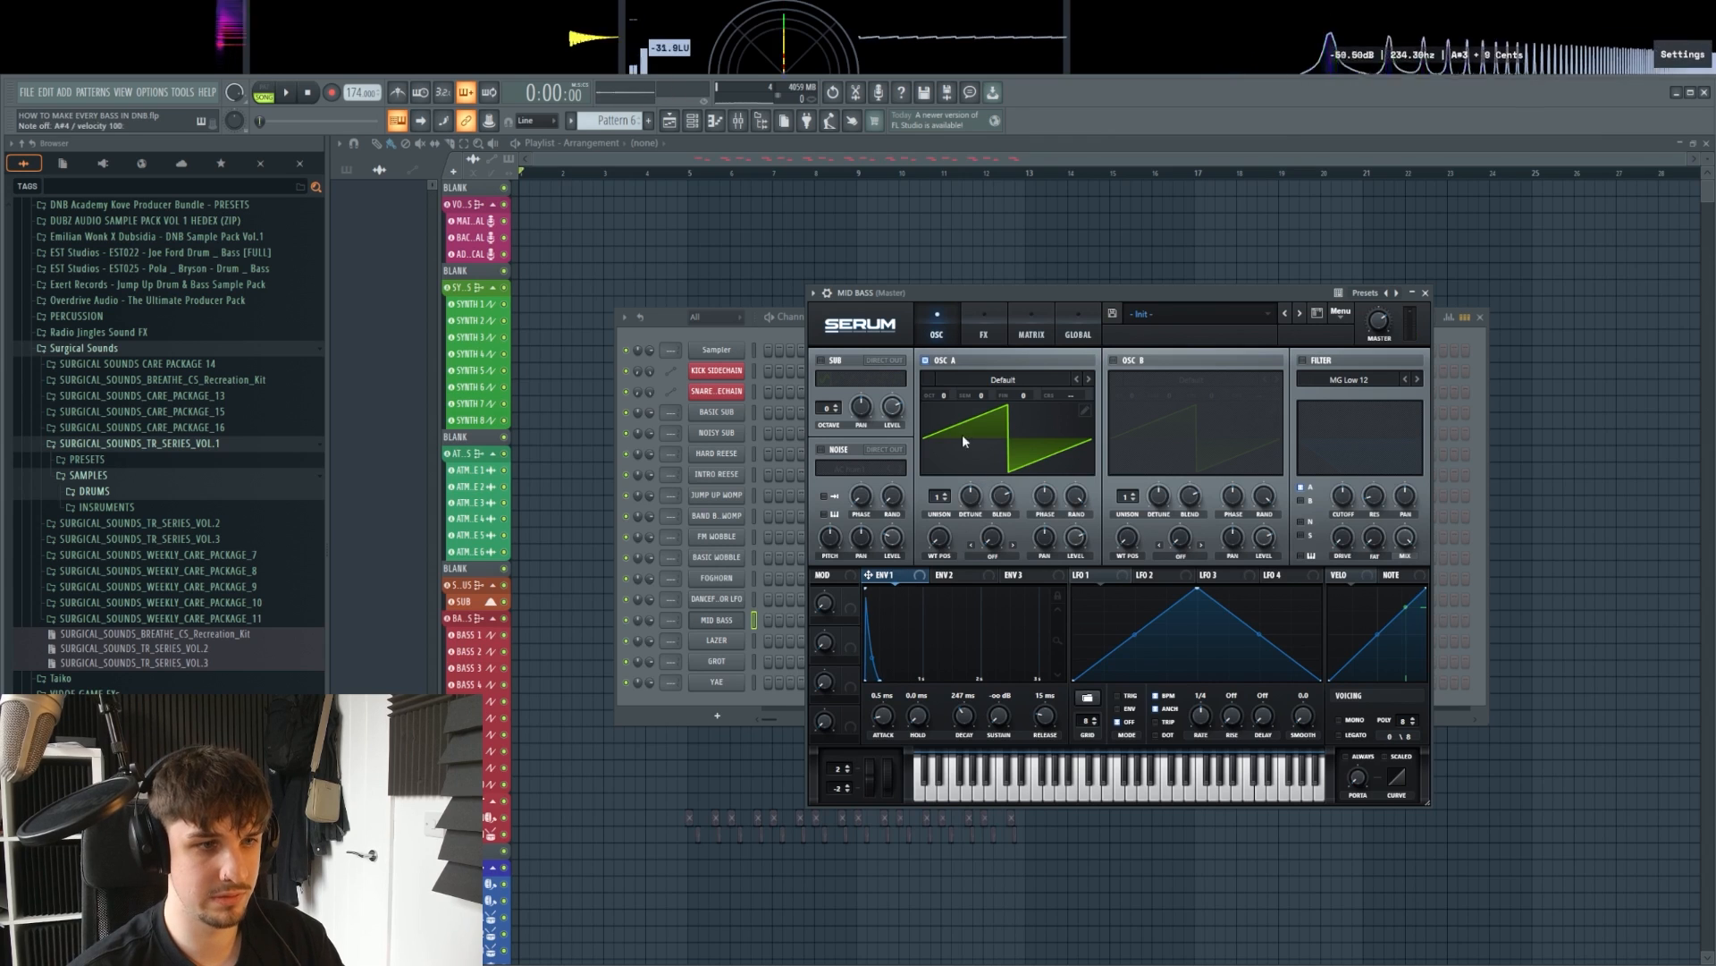
drag(944, 395, 945, 427)
drag(1388, 321, 1391, 188)
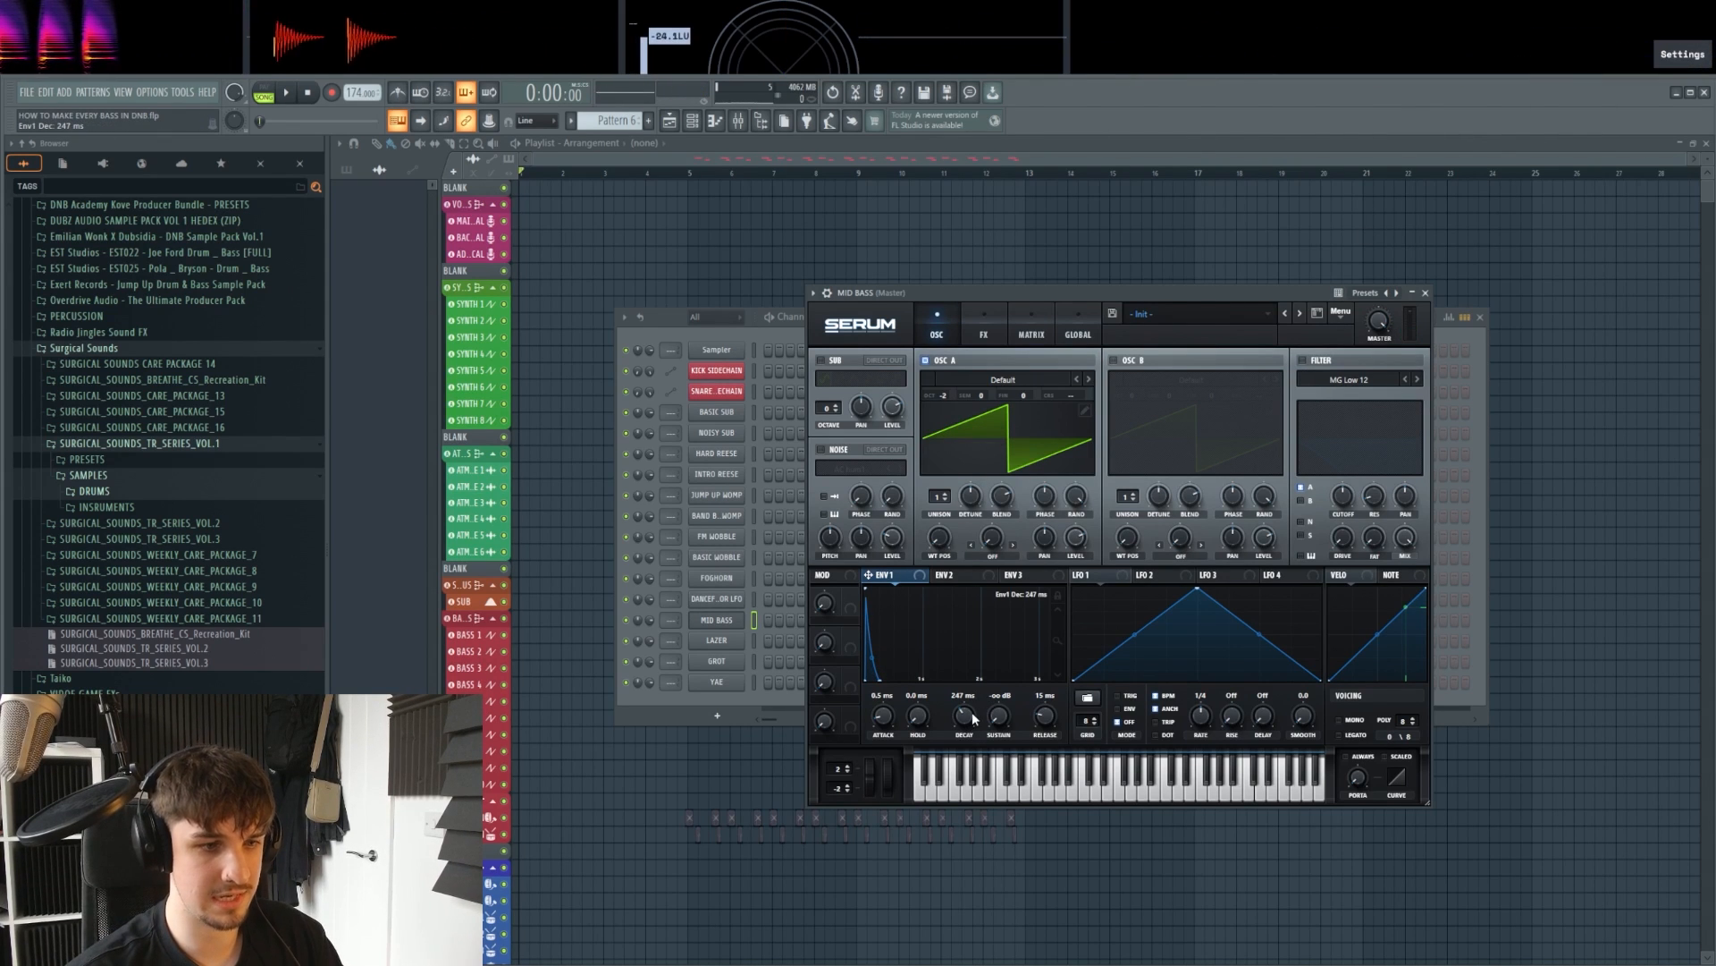
drag(972, 731, 977, 729)
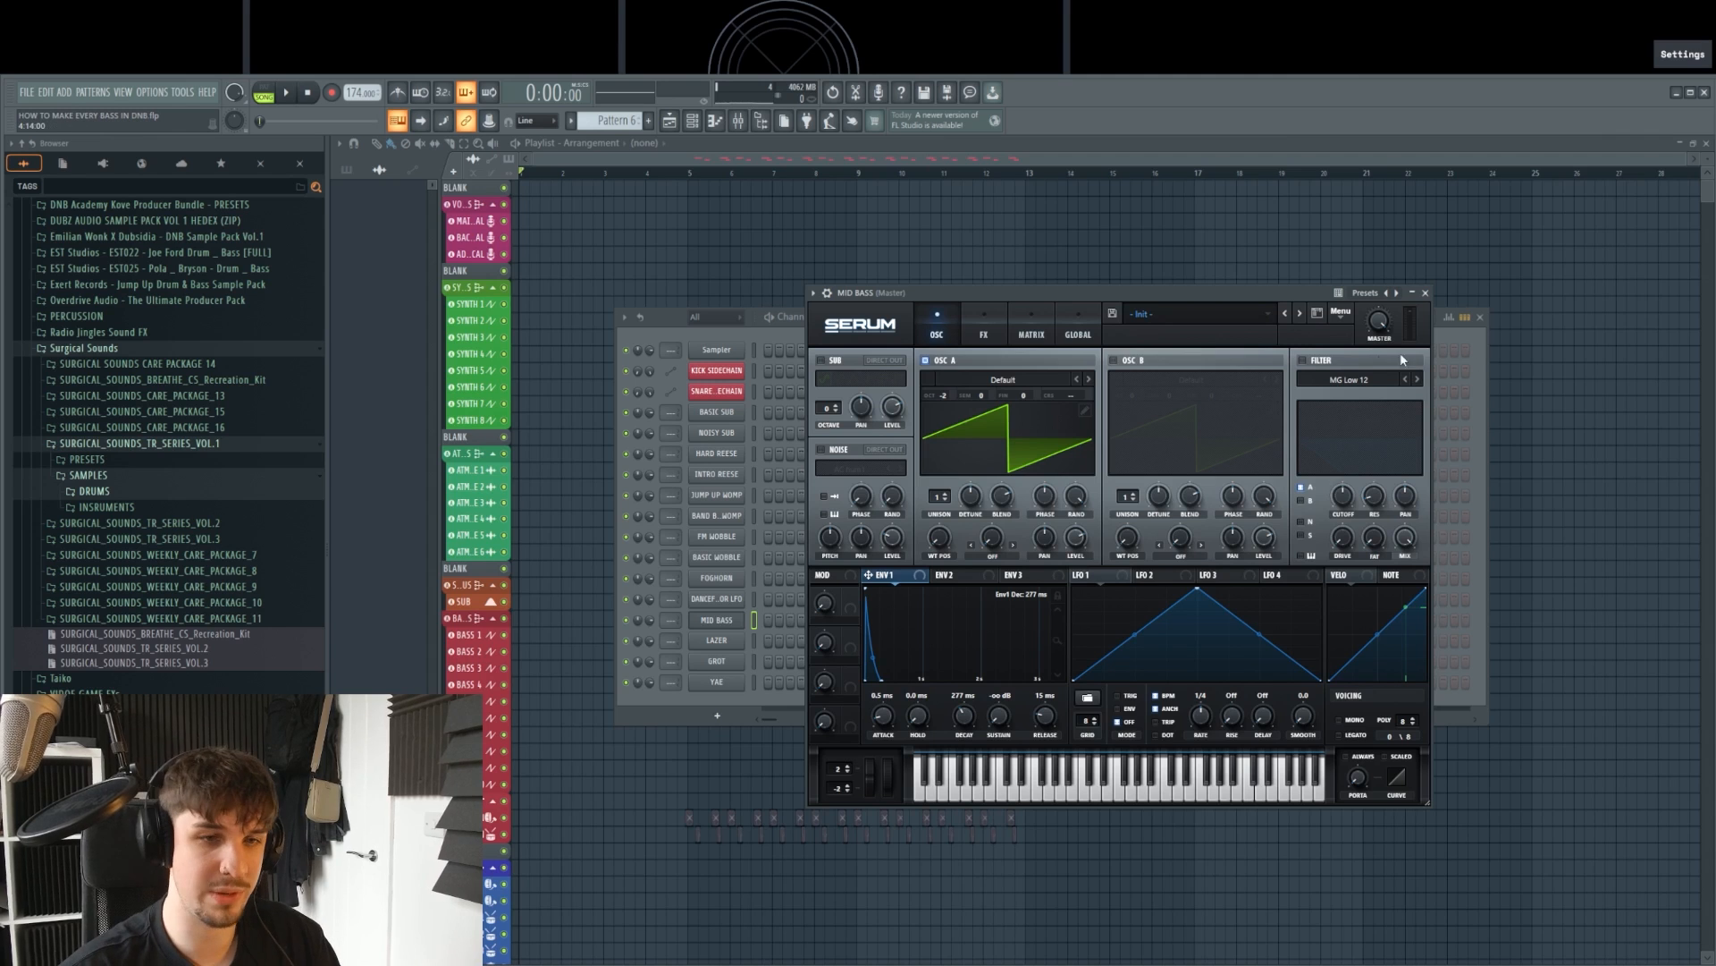
Step: Enable the MG Low 12 filter with a lowered cutoff modulated by Env 1, and audition short notes
click(1303, 359)
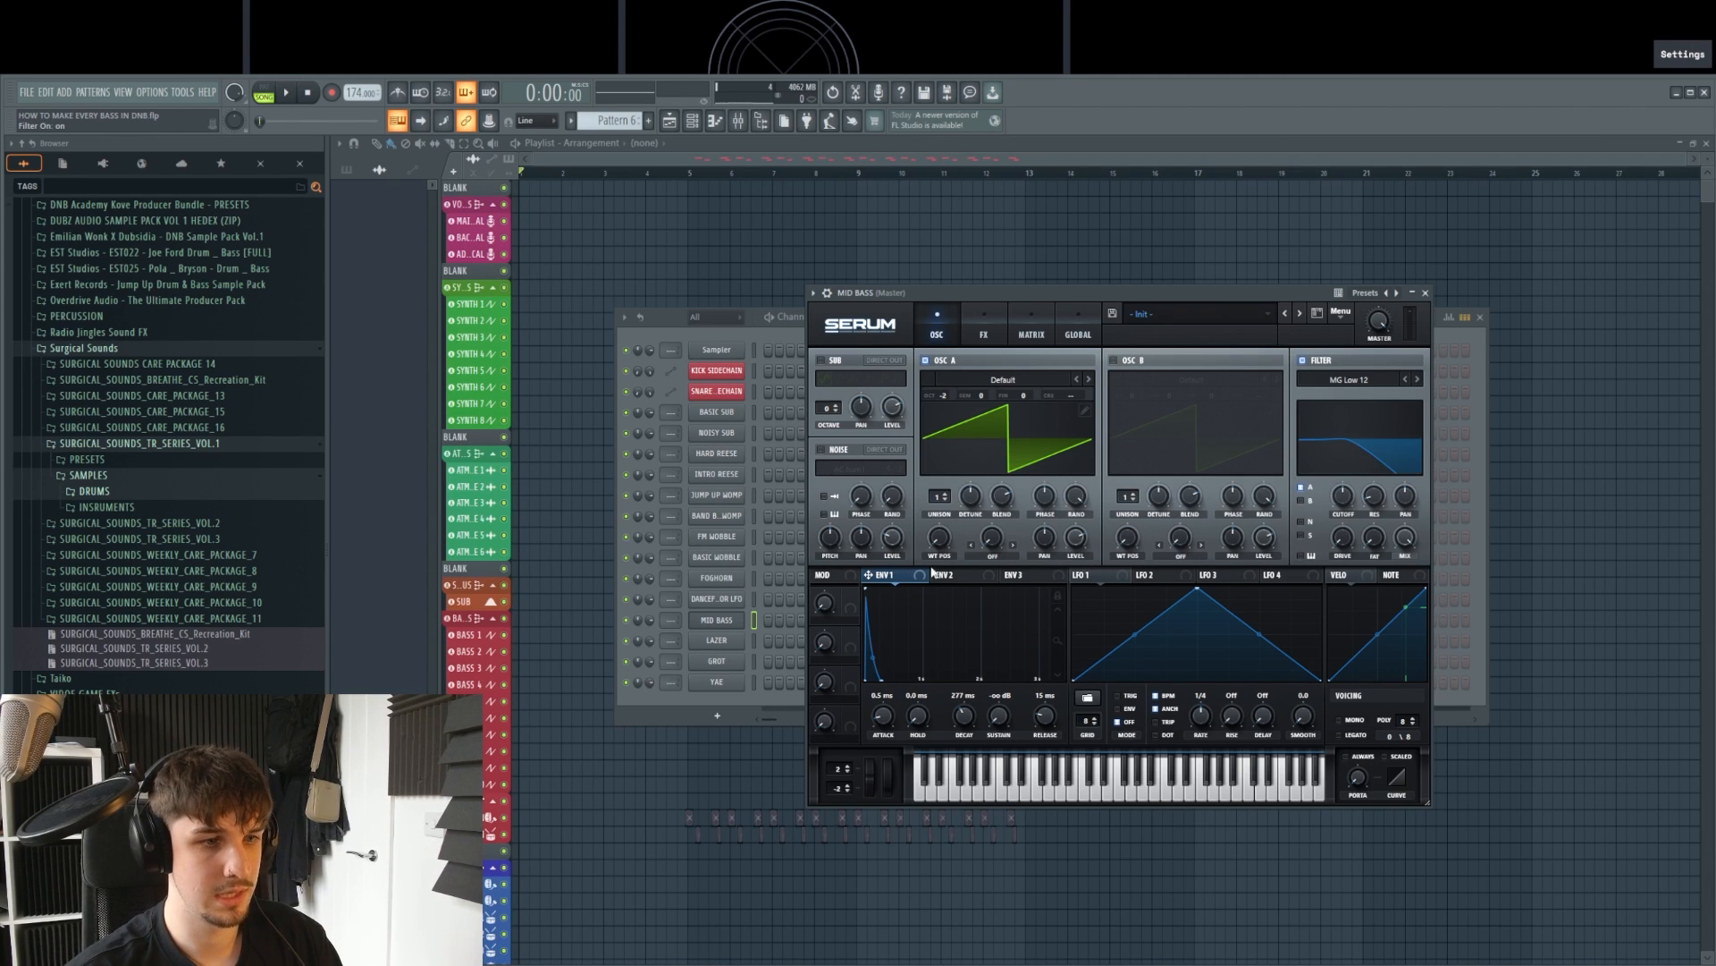
drag(1341, 488, 1338, 556)
key(j)
key(j)
key(j)
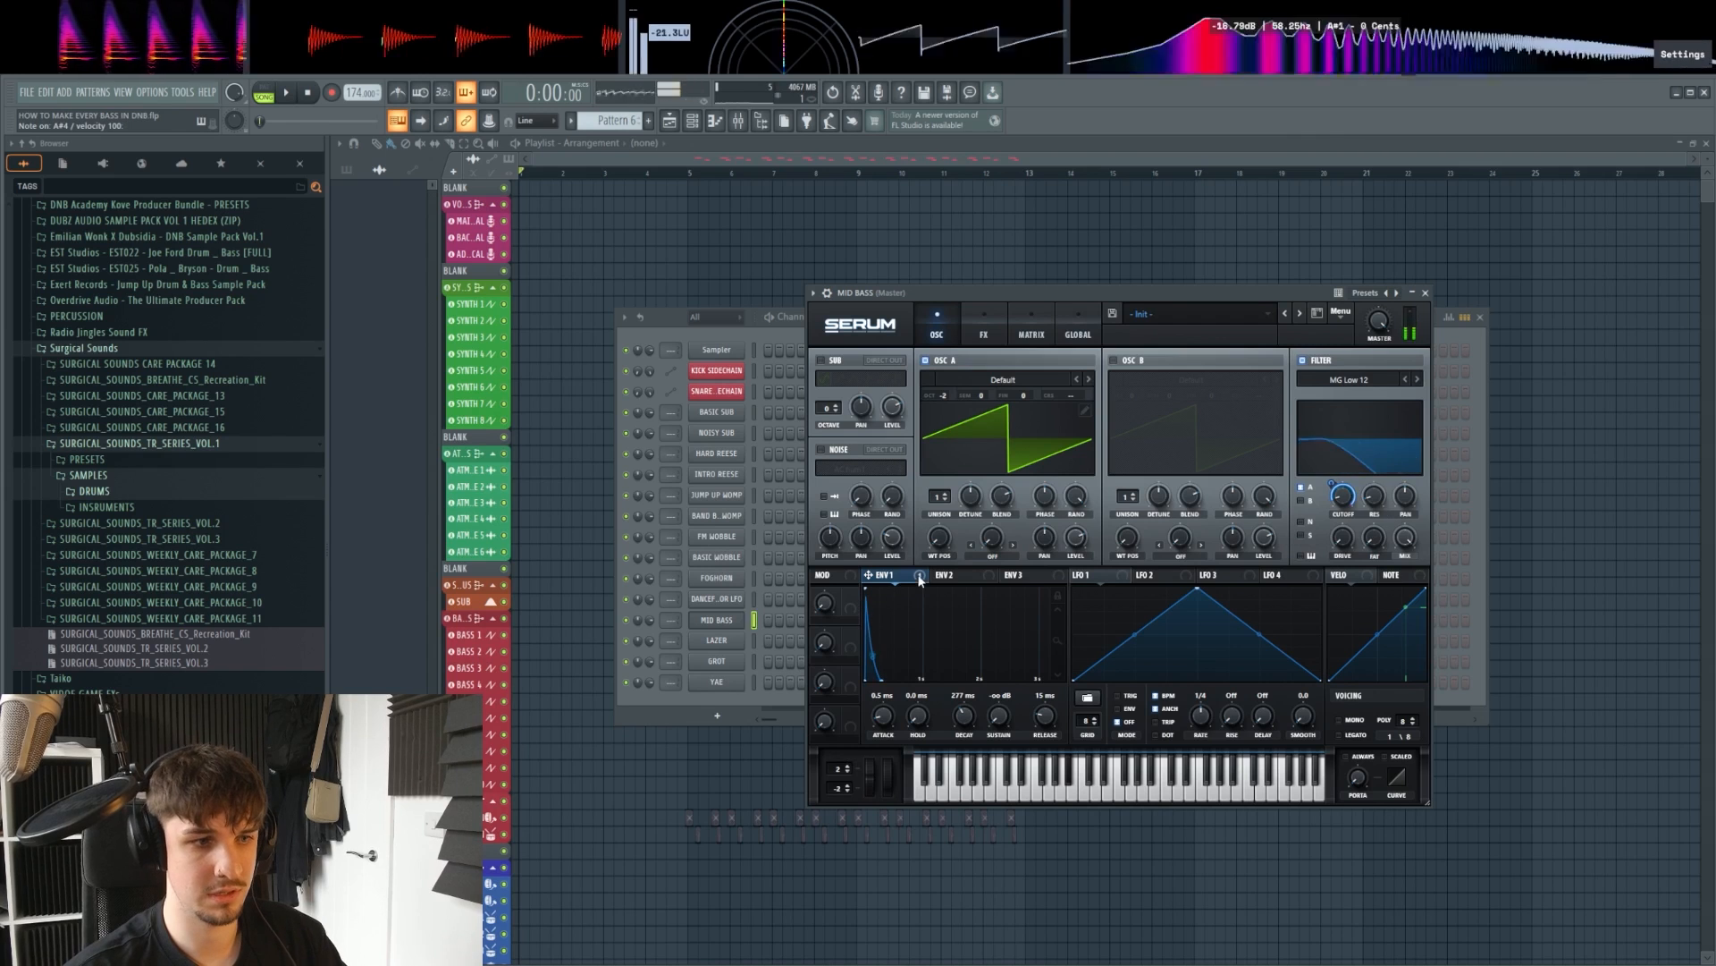
Step: Add a Tube distortion to the MID BASS with the drive at 78% and play a note
click(966, 322)
click(829, 385)
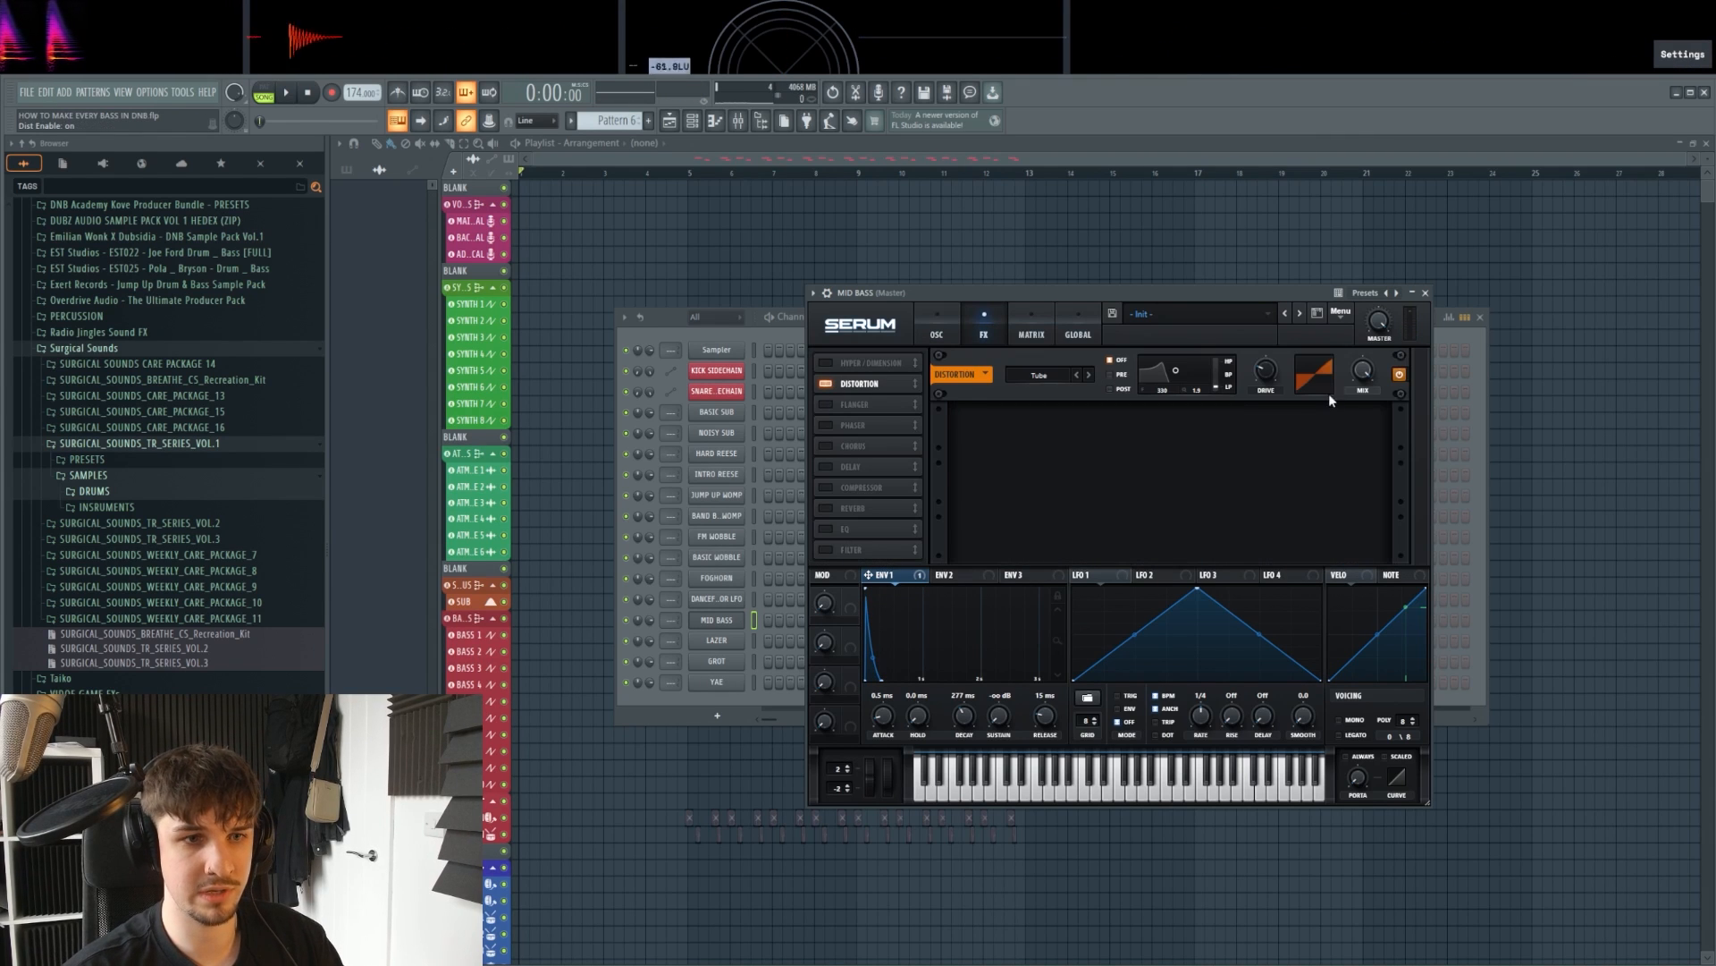
key(comma)
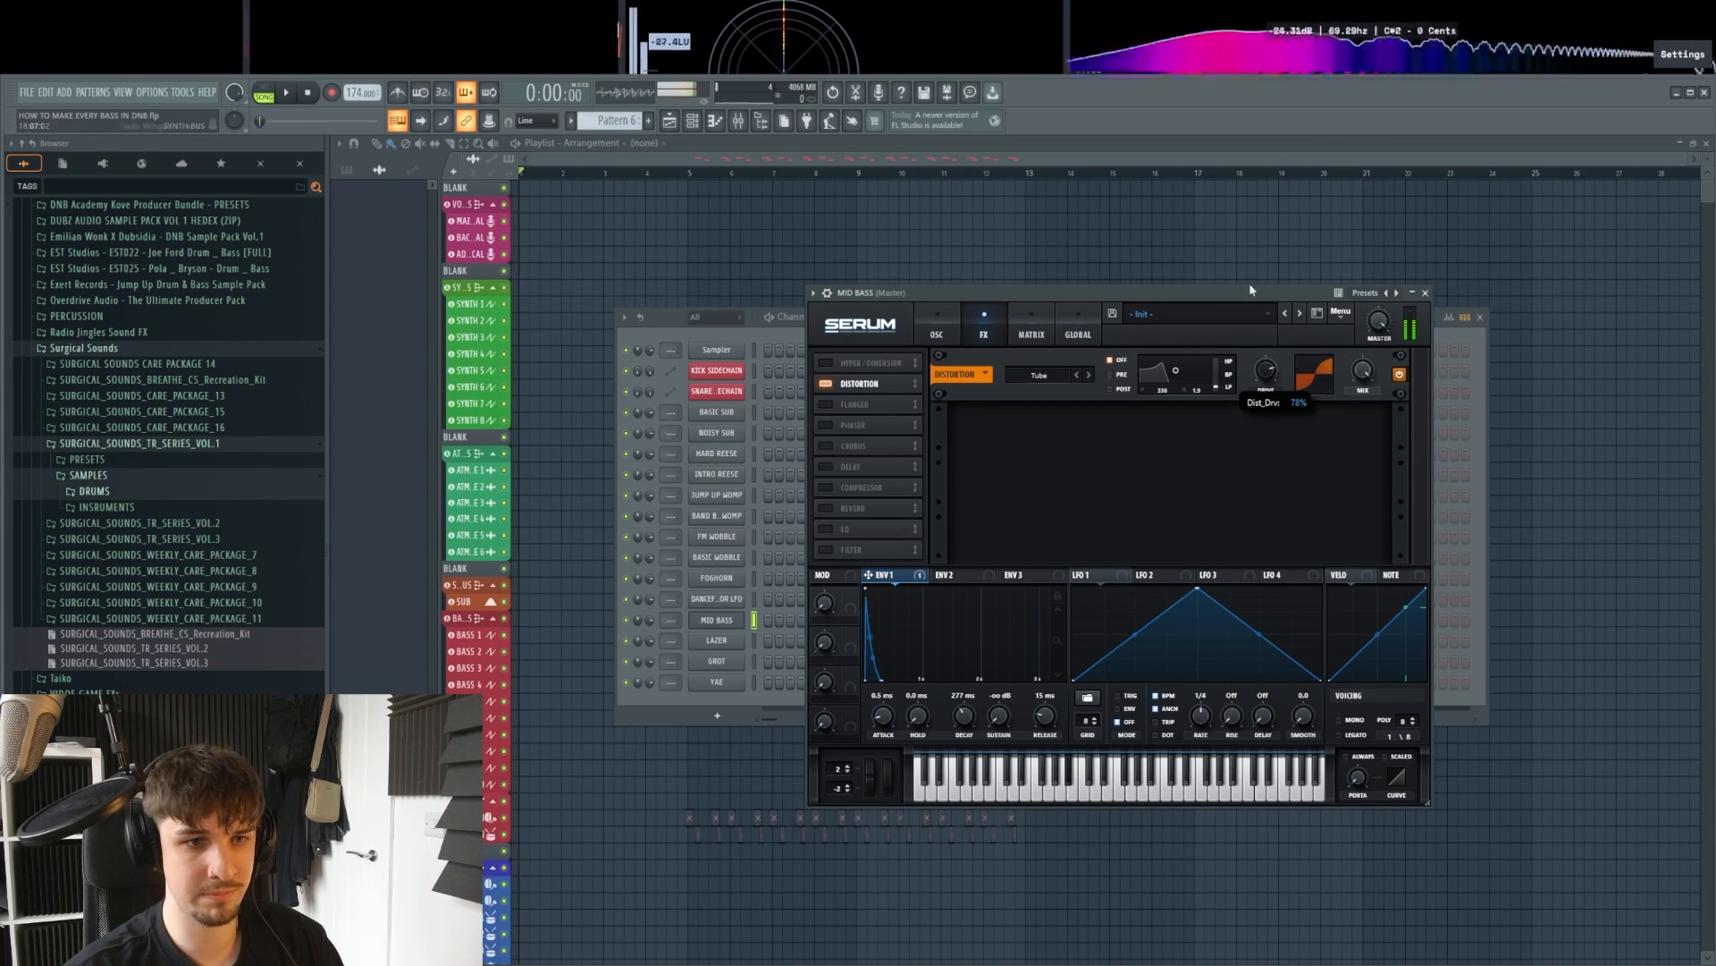
Step: Add a chorus with Delay 1 at 0.0 ms, a reduced depth and the low-pass at 4472 Hz
click(830, 446)
drag(1033, 427, 1111, 509)
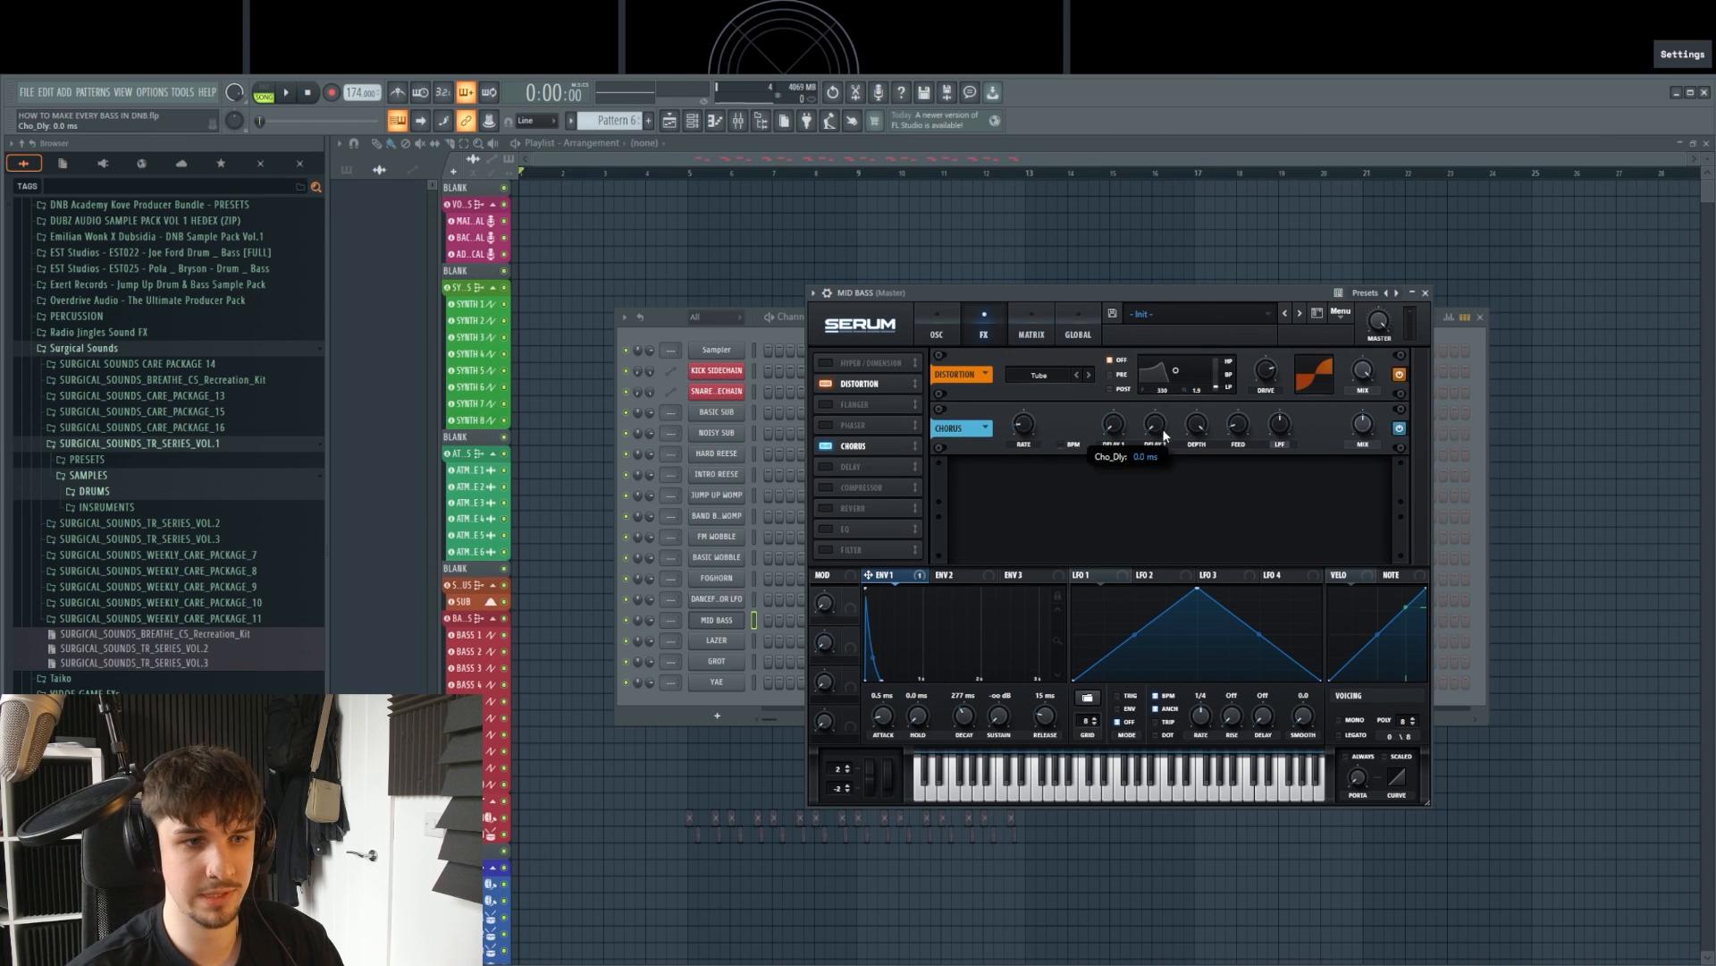
drag(1202, 429, 1203, 483)
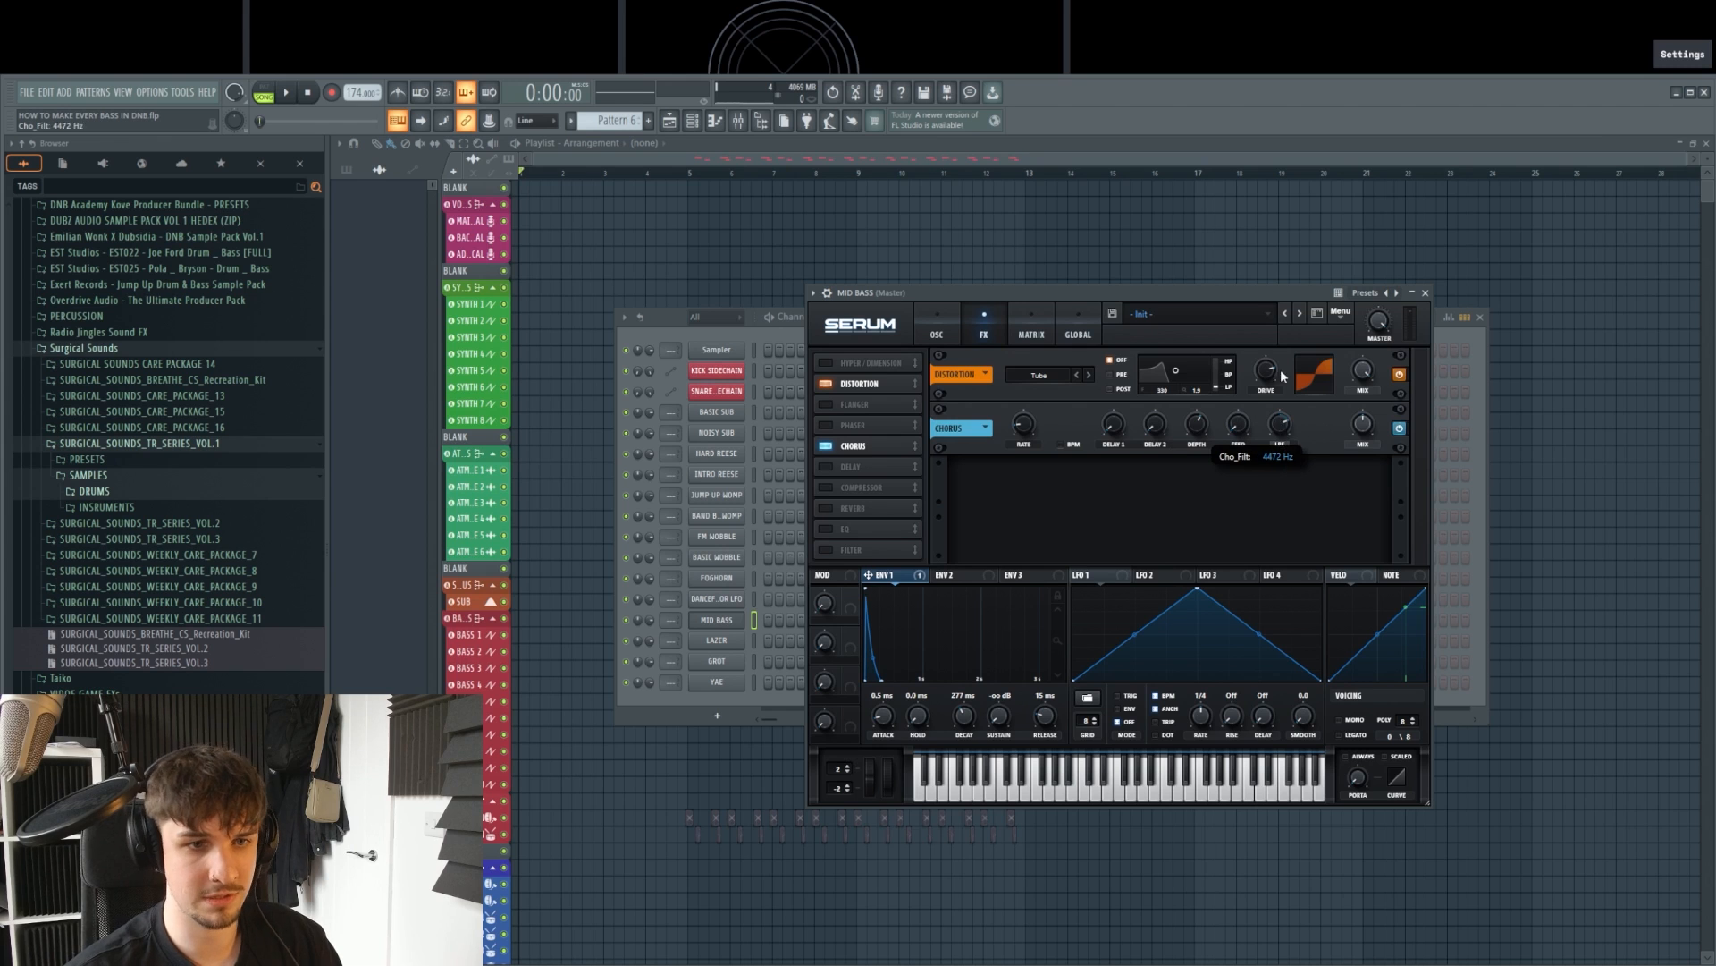
Step: Play repeated notes to audition the MID BASS patch while fine-tuning the chorus depth
key(j)
key(j)
key(j)
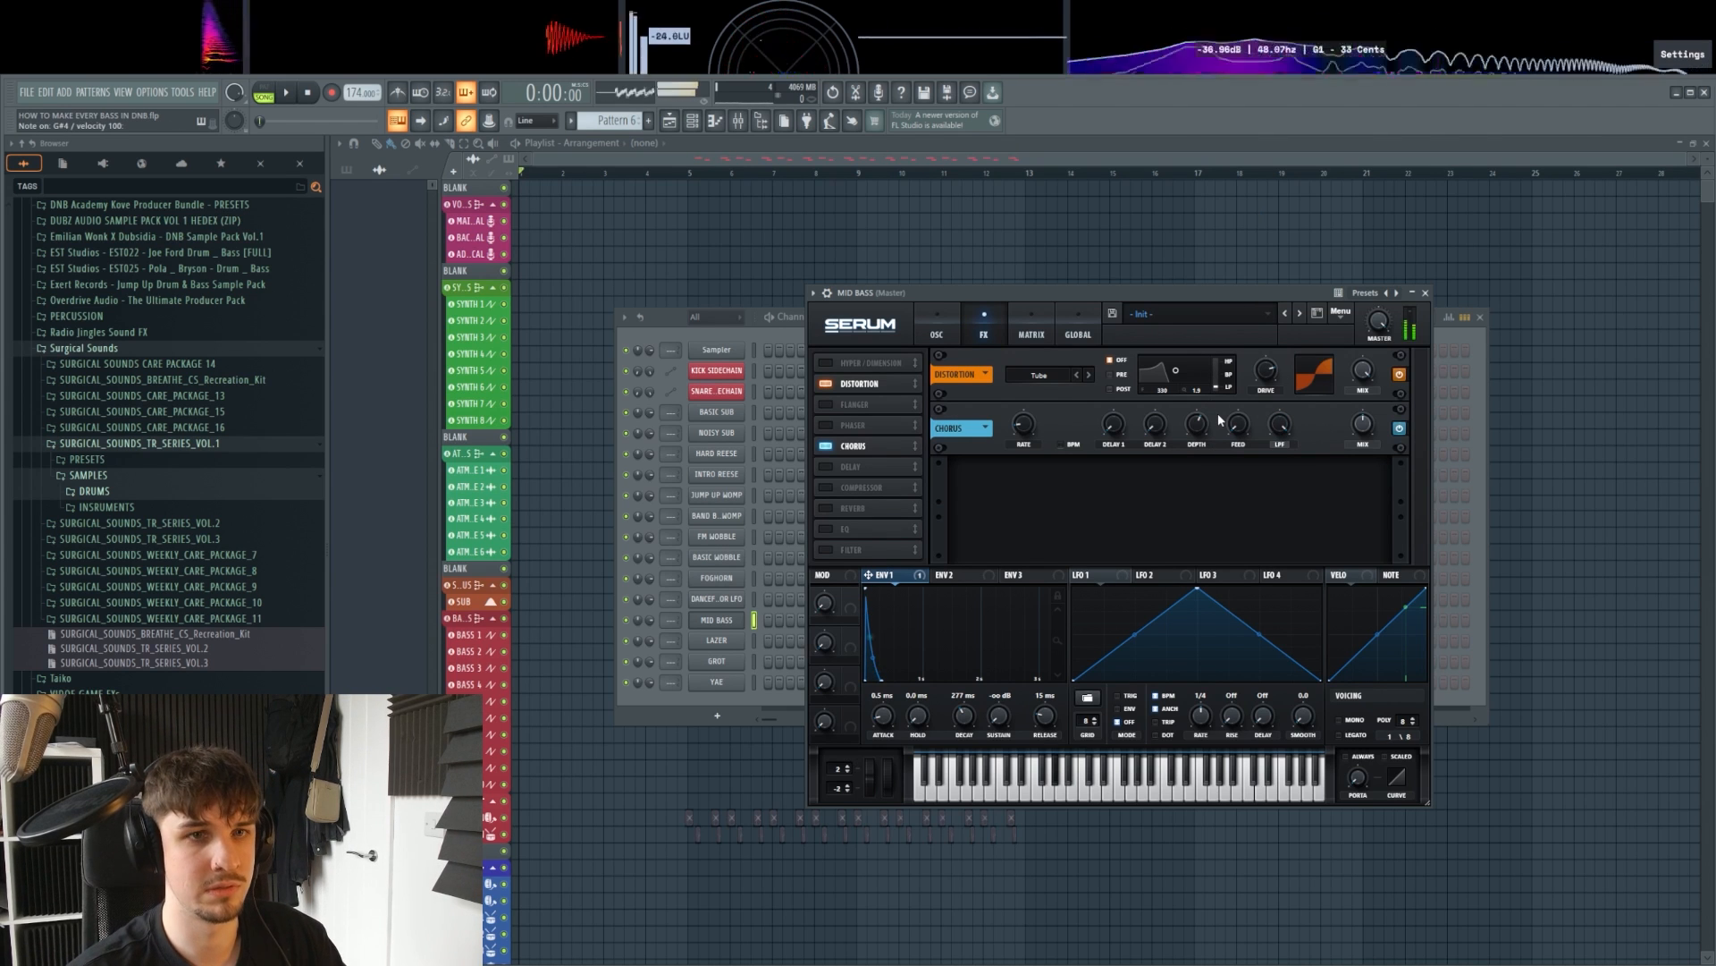
key(j)
key(j)
key(j)
key(j)
key(h)
key(h)
key(h)
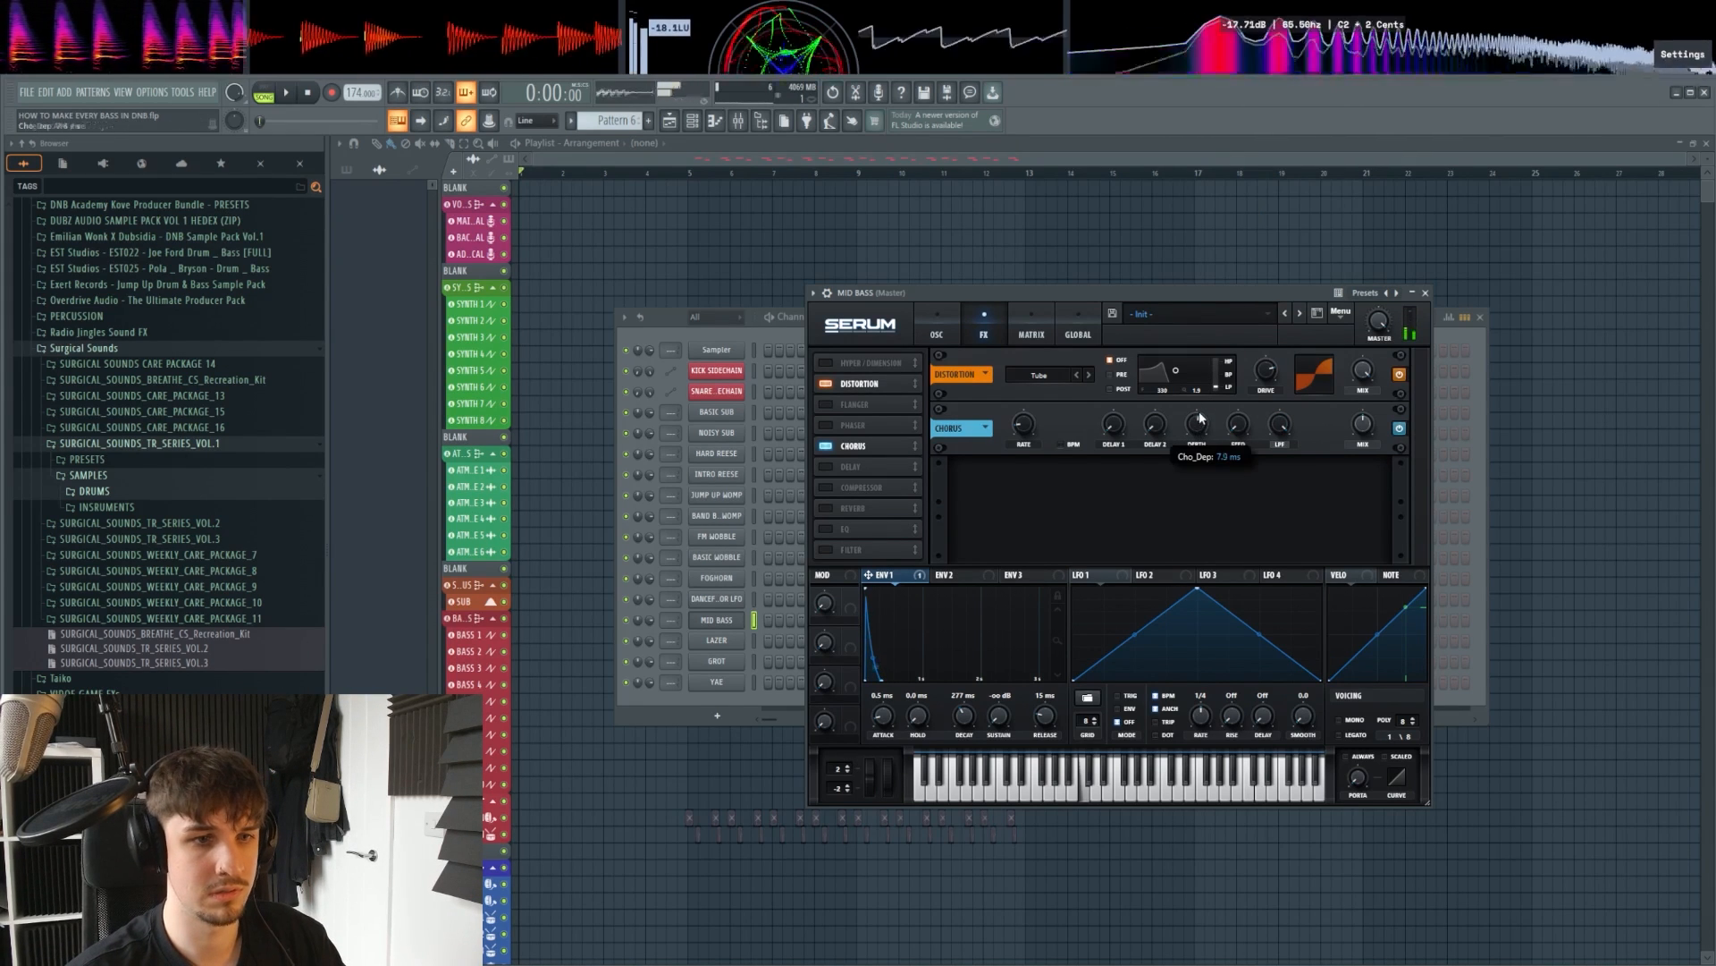
key(v)
Step: Enable oscillator B, route it through the filter and load the ICanHasKick wavetable into it
click(936, 333)
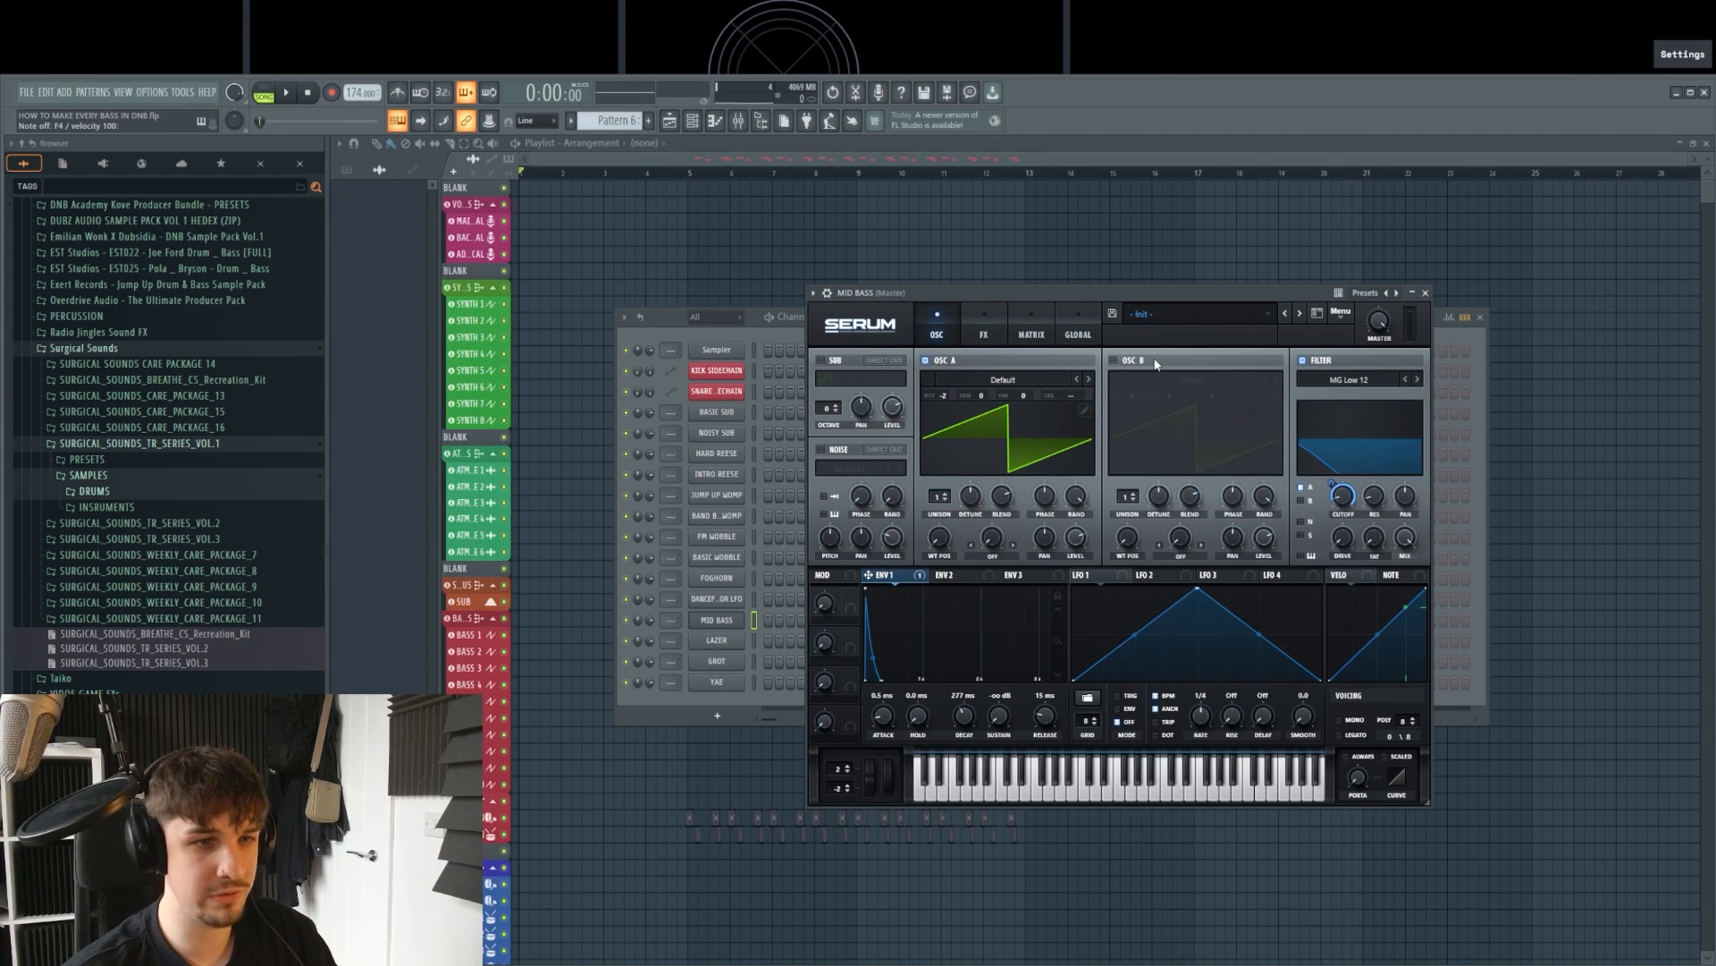
click(1114, 359)
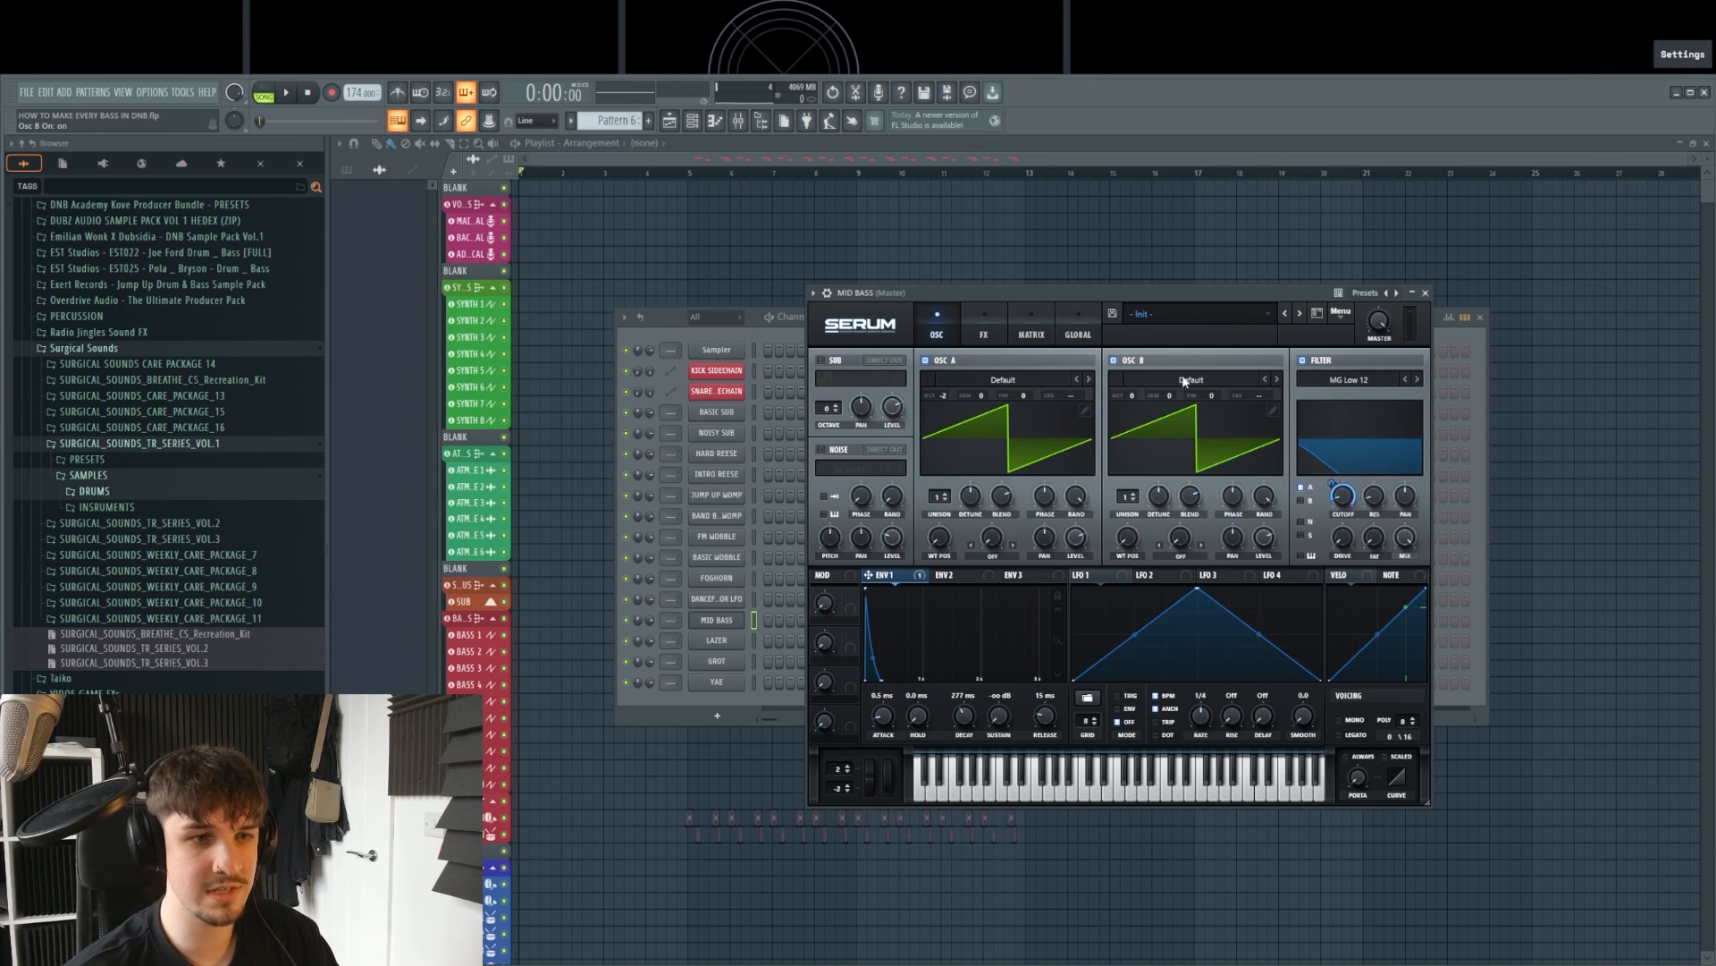
click(1308, 502)
click(1136, 386)
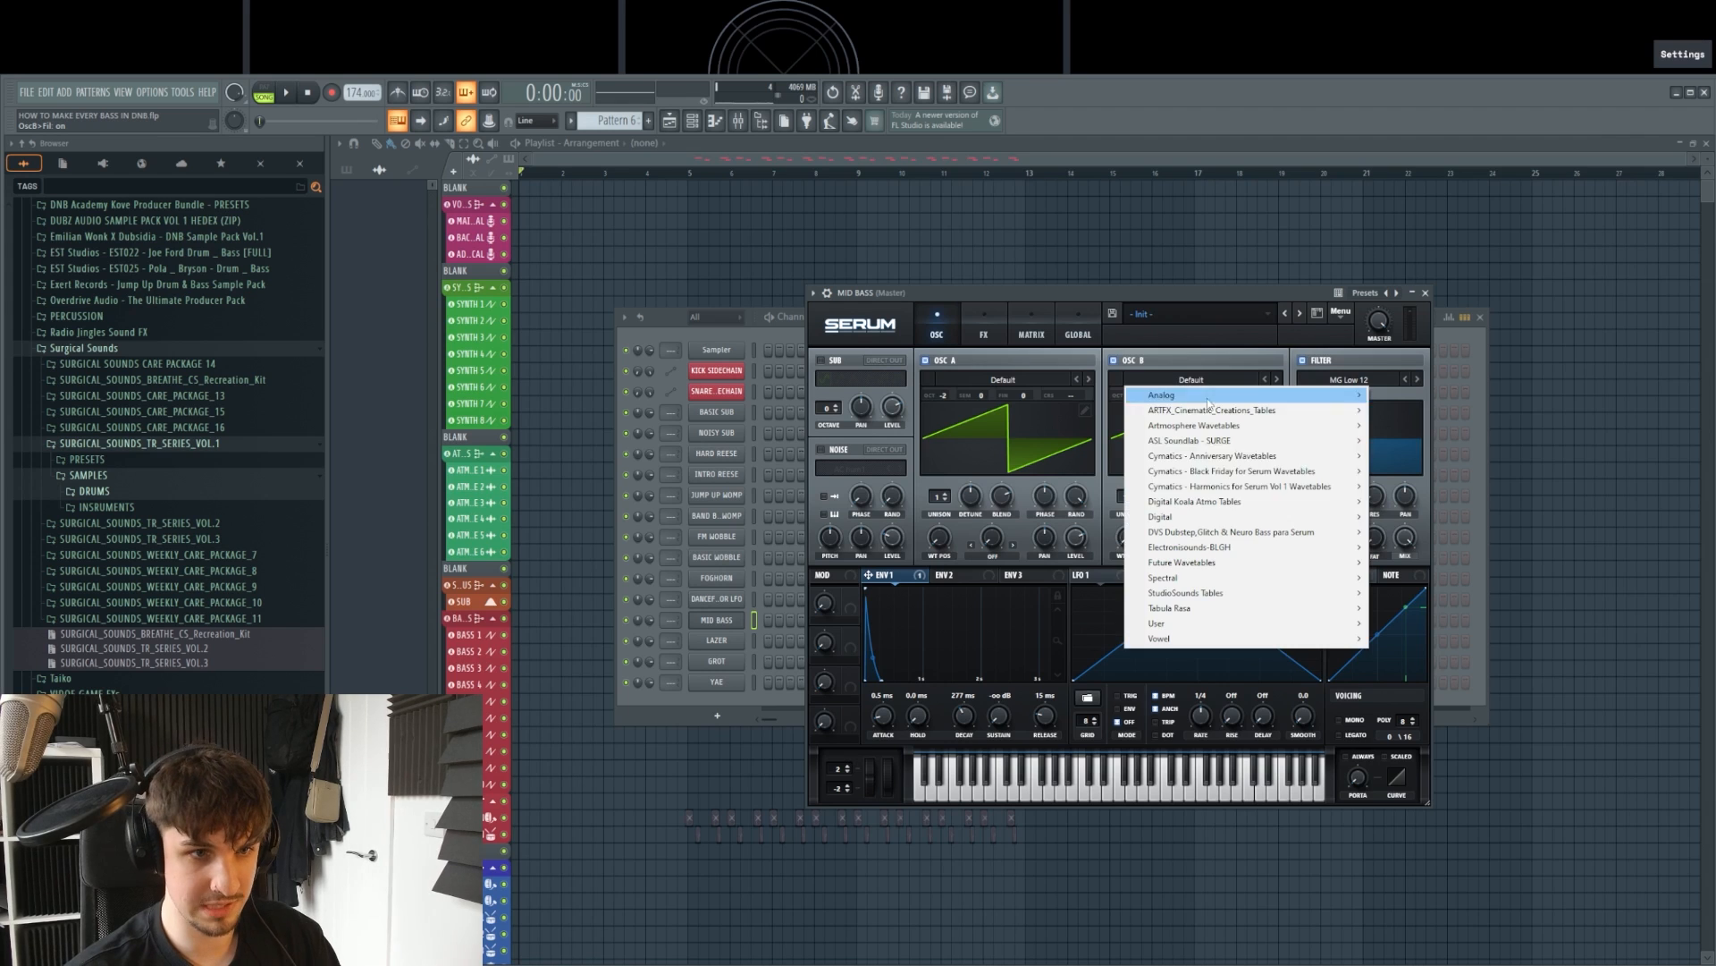
mouse_move(1252, 517)
click(1487, 528)
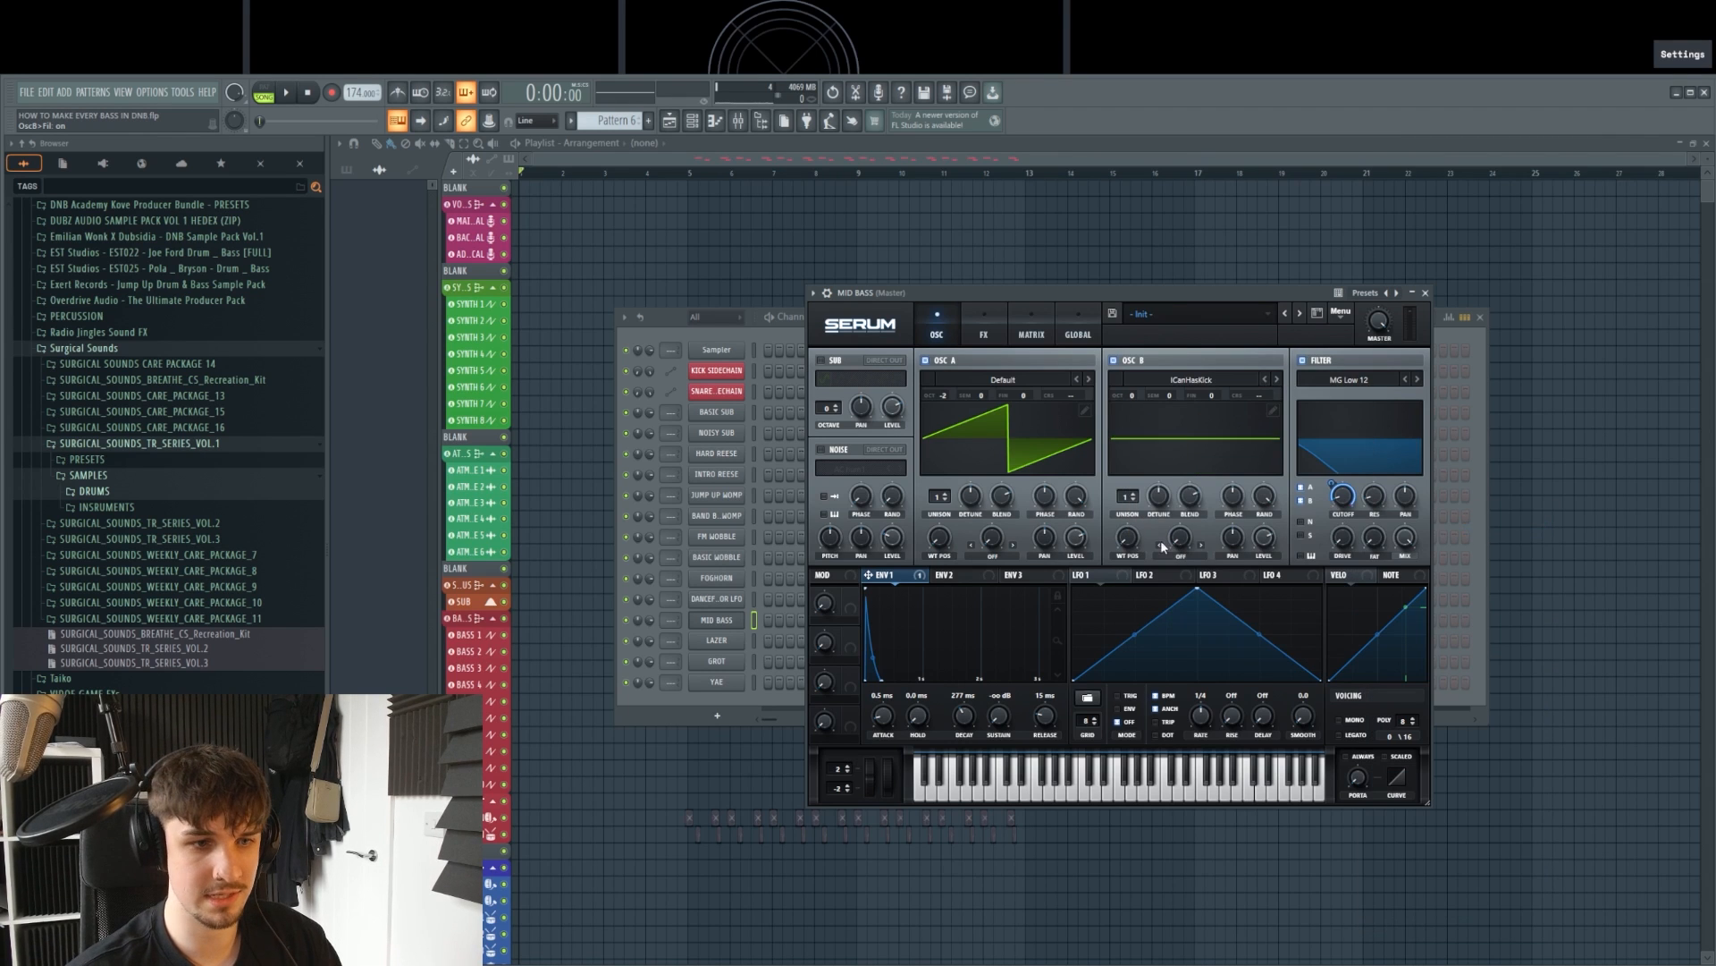
Step: Adjust oscillator B's wavetable position, set it to -1 octave with 3 unison voices and 0.02 detune, and play test notes
drag(1148, 447, 1146, 480)
drag(1133, 399, 1134, 415)
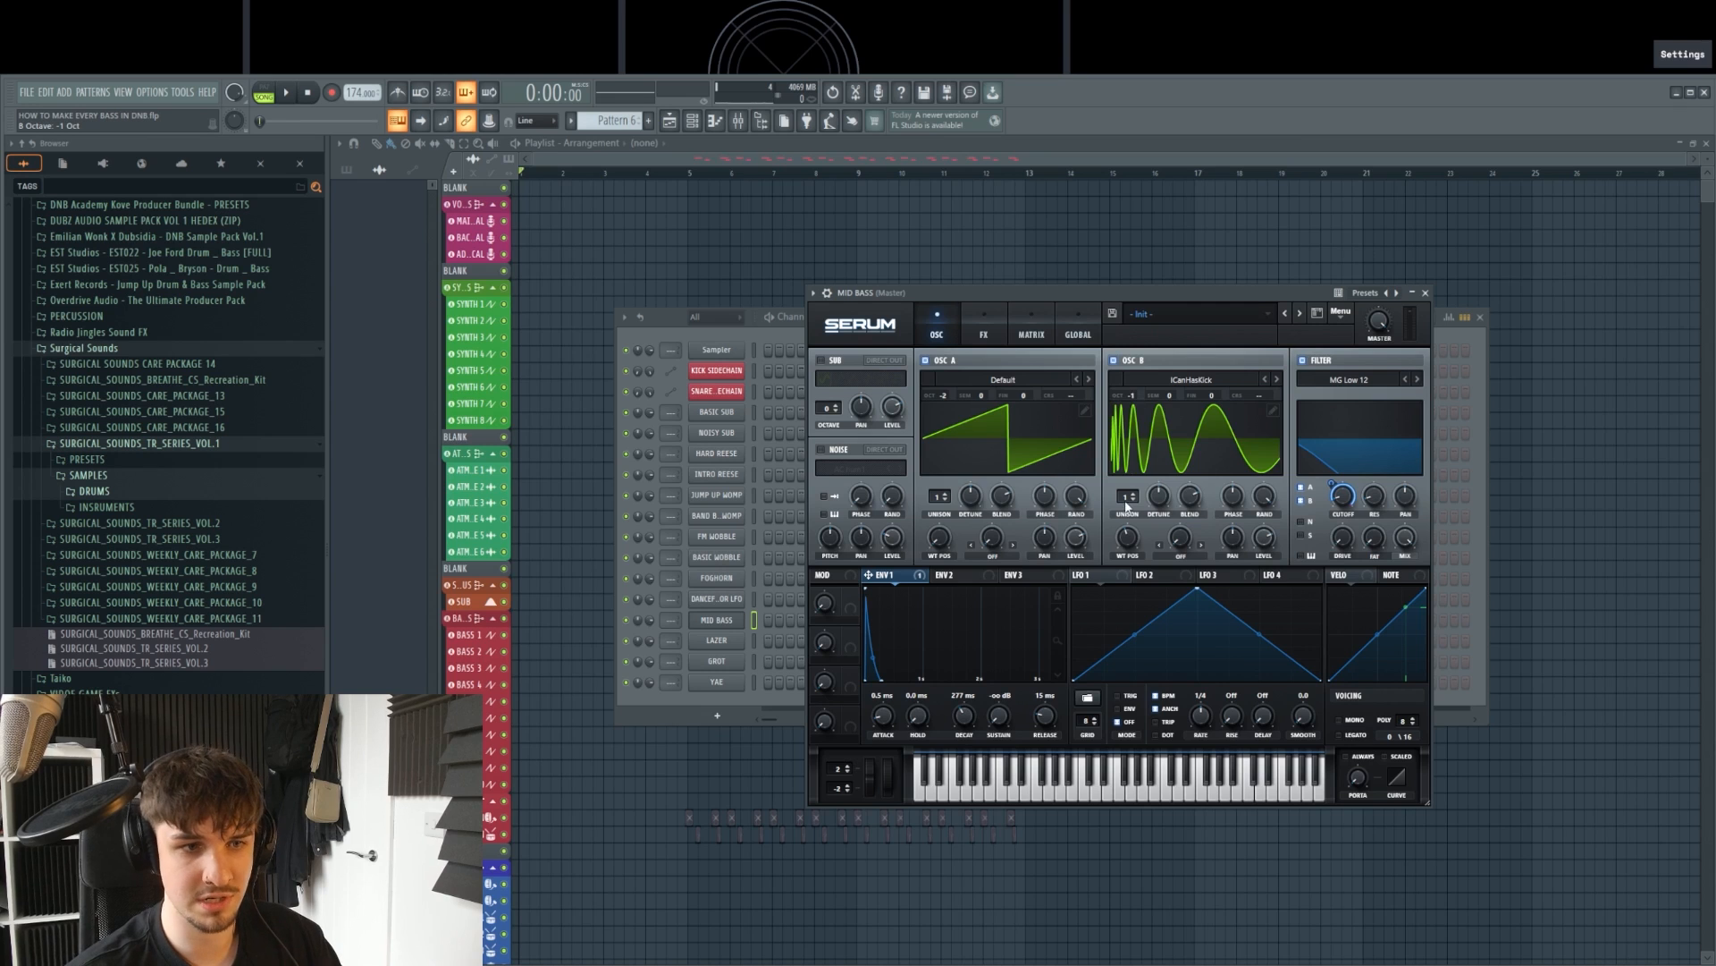
drag(1125, 497, 1159, 517)
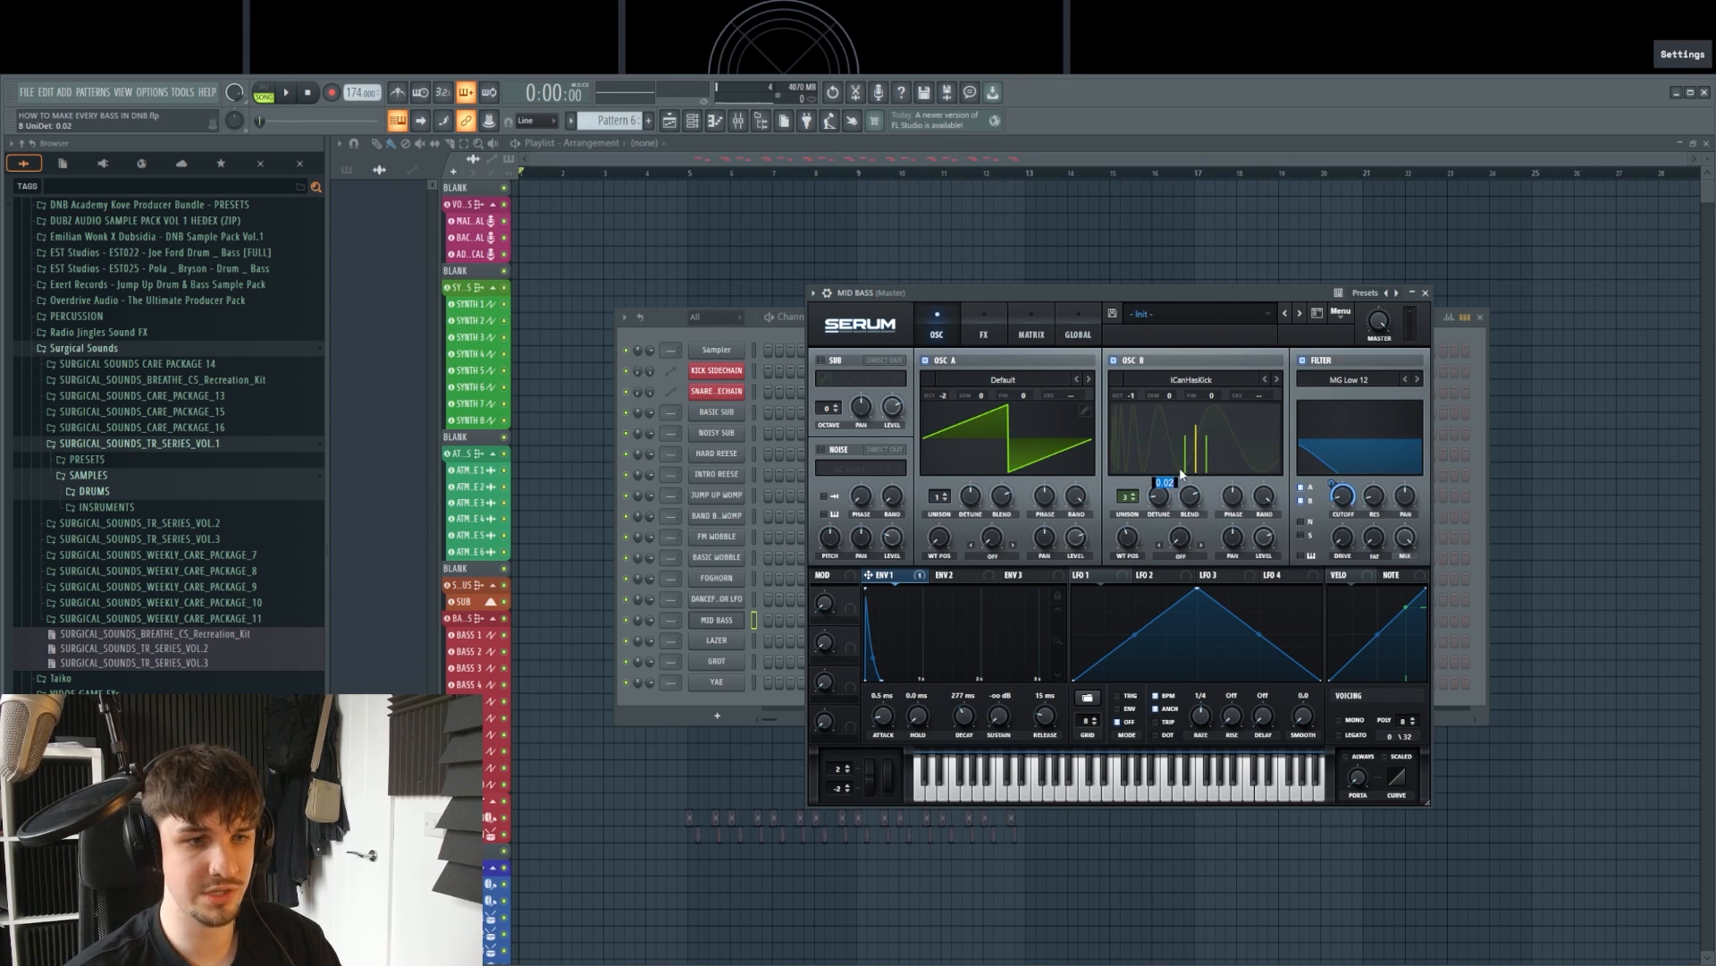
mouse_move(1185, 293)
mouse_down()
mouse_move(1211, 290)
mouse_move(1189, 282)
mouse_up()
key(v)
key(v)
key(v)
key(v)
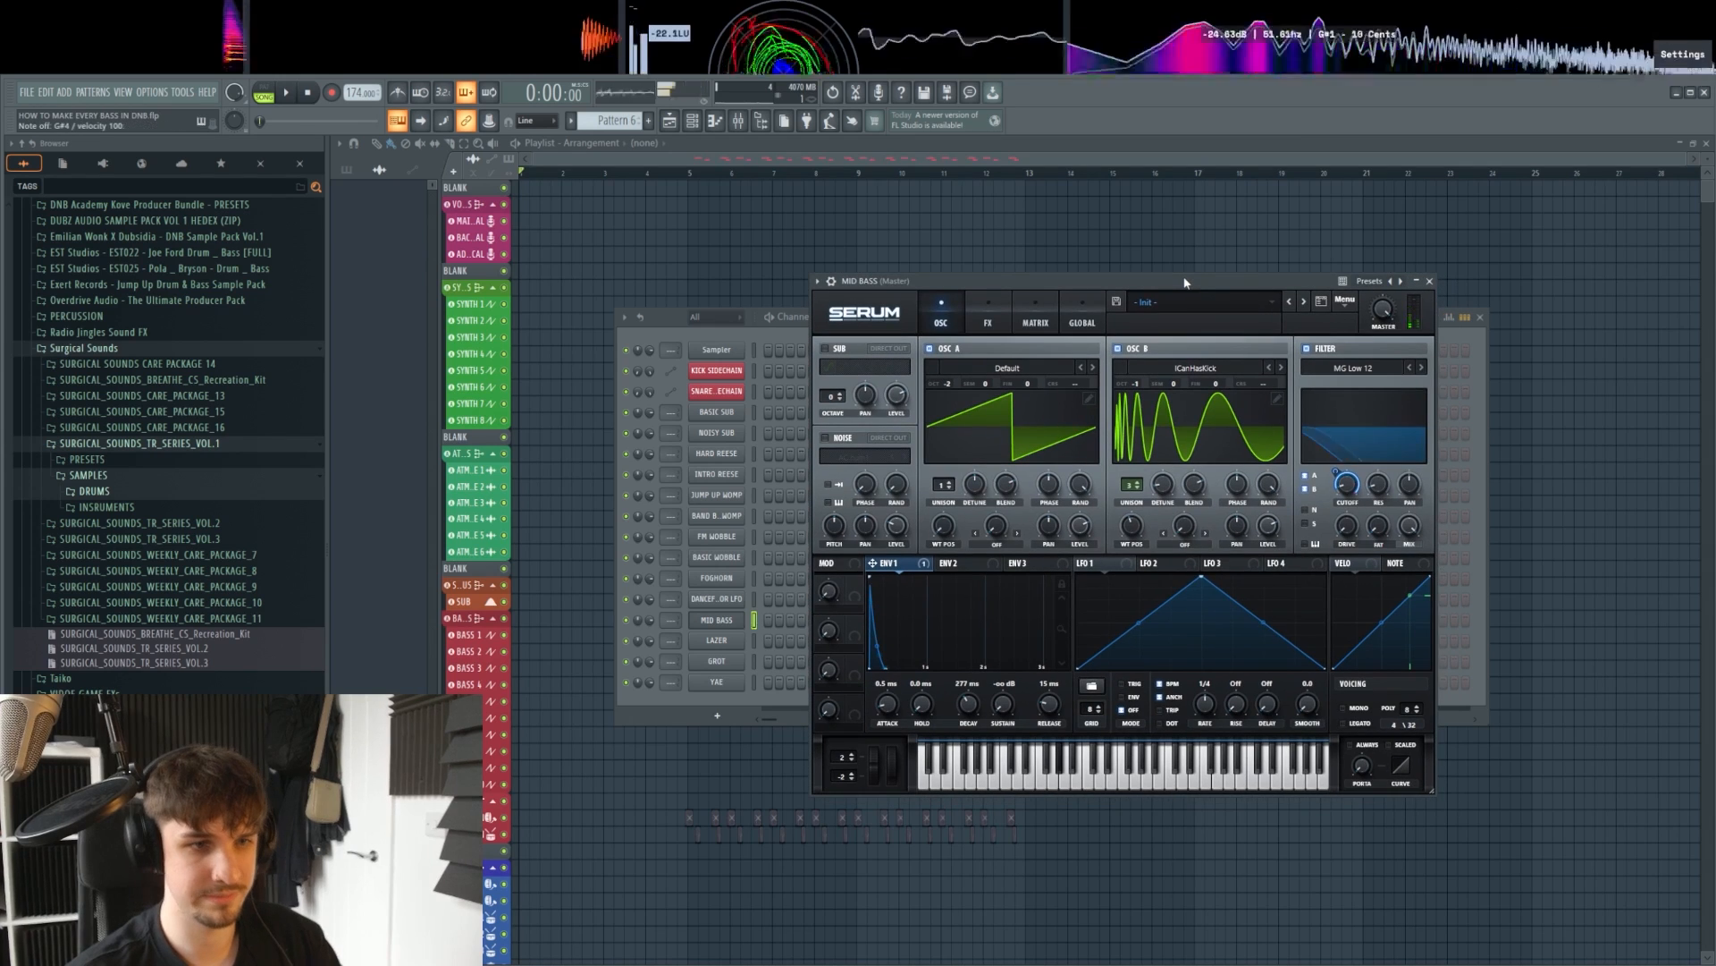
Step: Set oscillator A's warp mode to FM (From B), raise the warp amount and play repeated notes
click(997, 543)
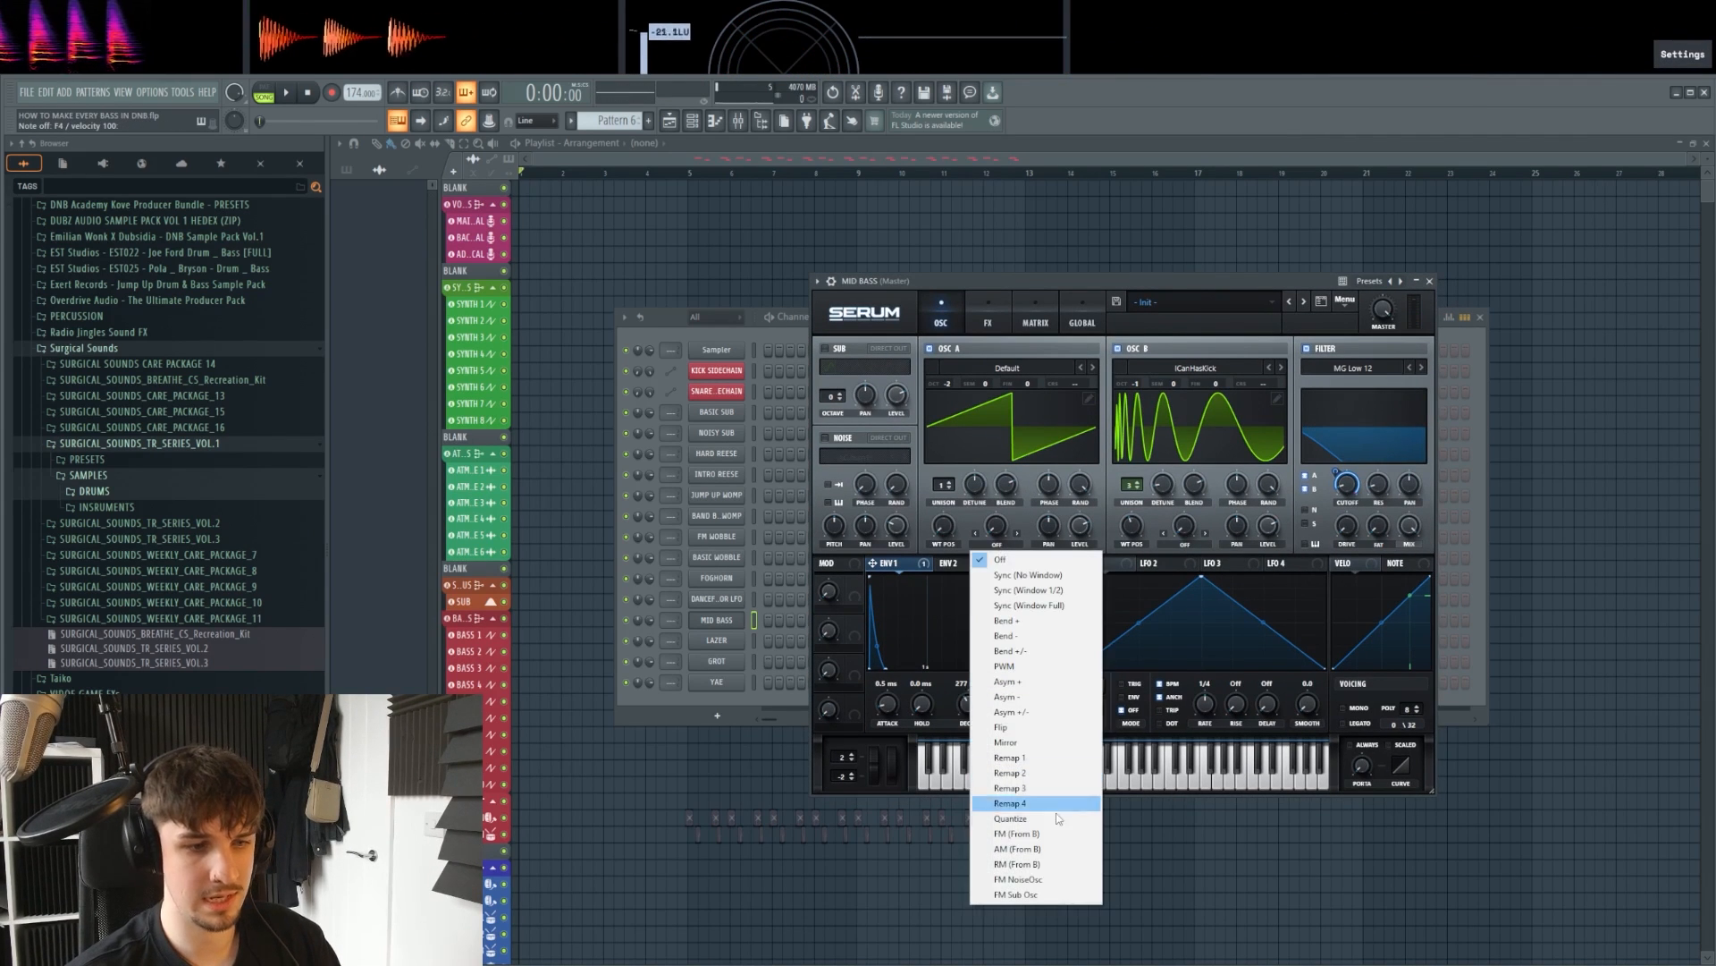
click(1023, 834)
drag(1000, 528, 1002, 487)
key(v)
key(v)
key(v)
key(v)
key(v)
key(v)
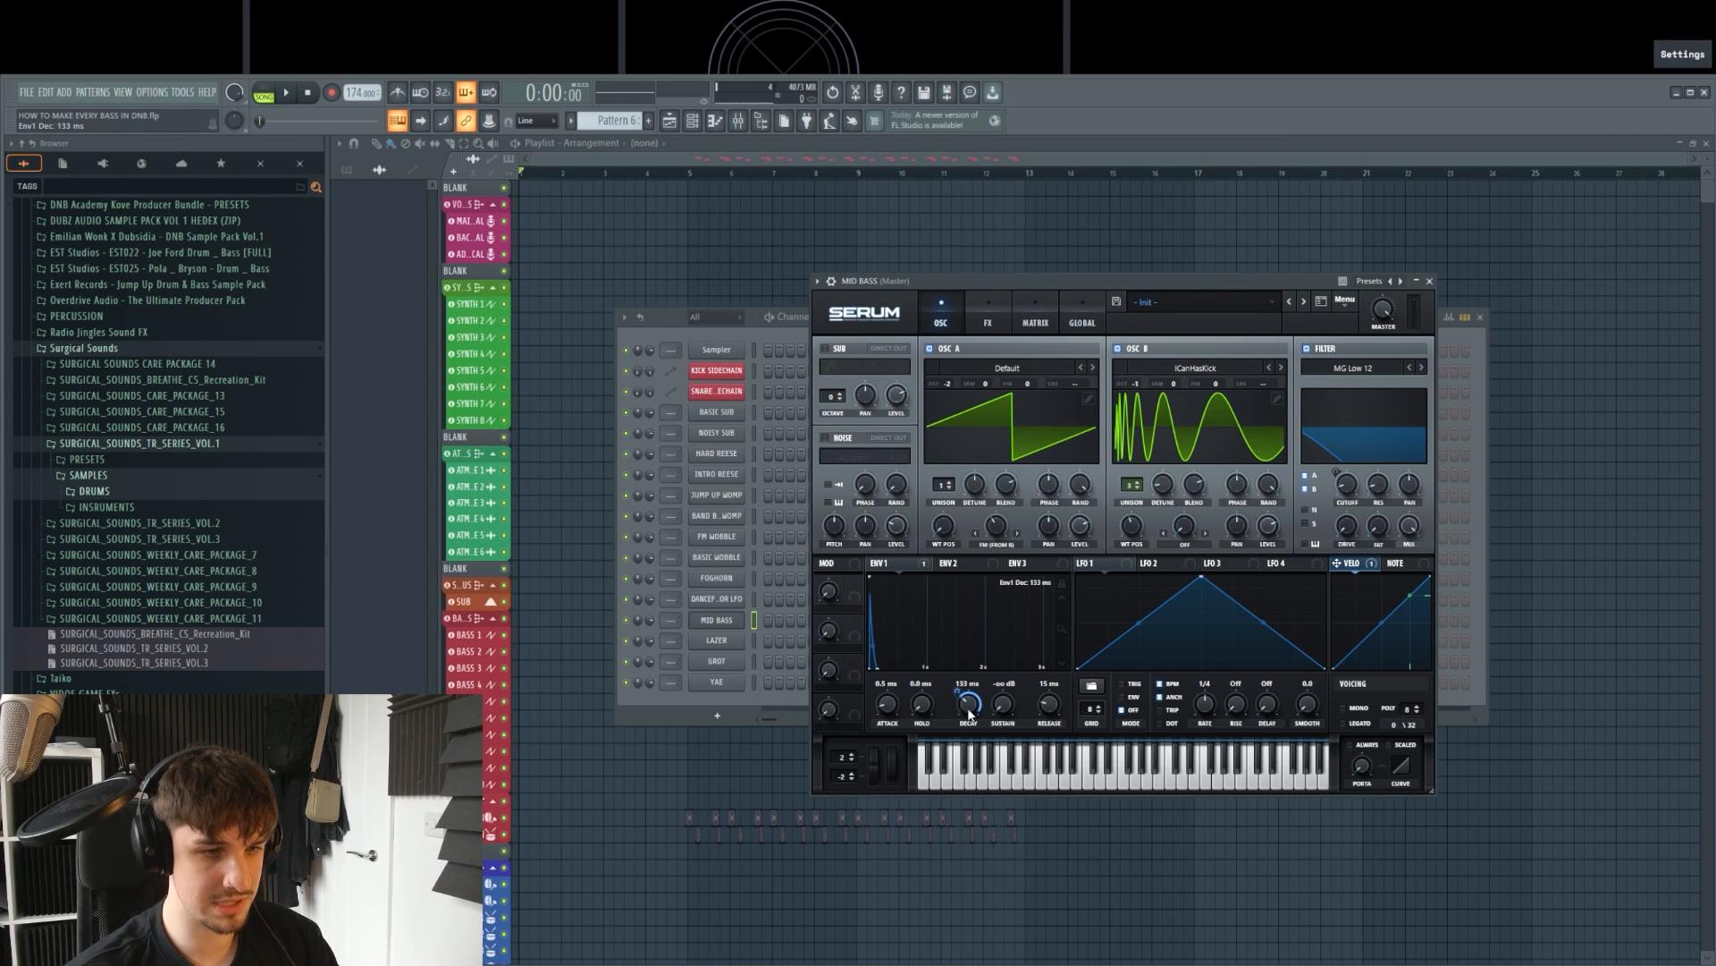
Step: Set Envelope 1's decay to 109 ms with a velocity modulation amount of 8, and play notes to check it
drag(963, 696, 955, 715)
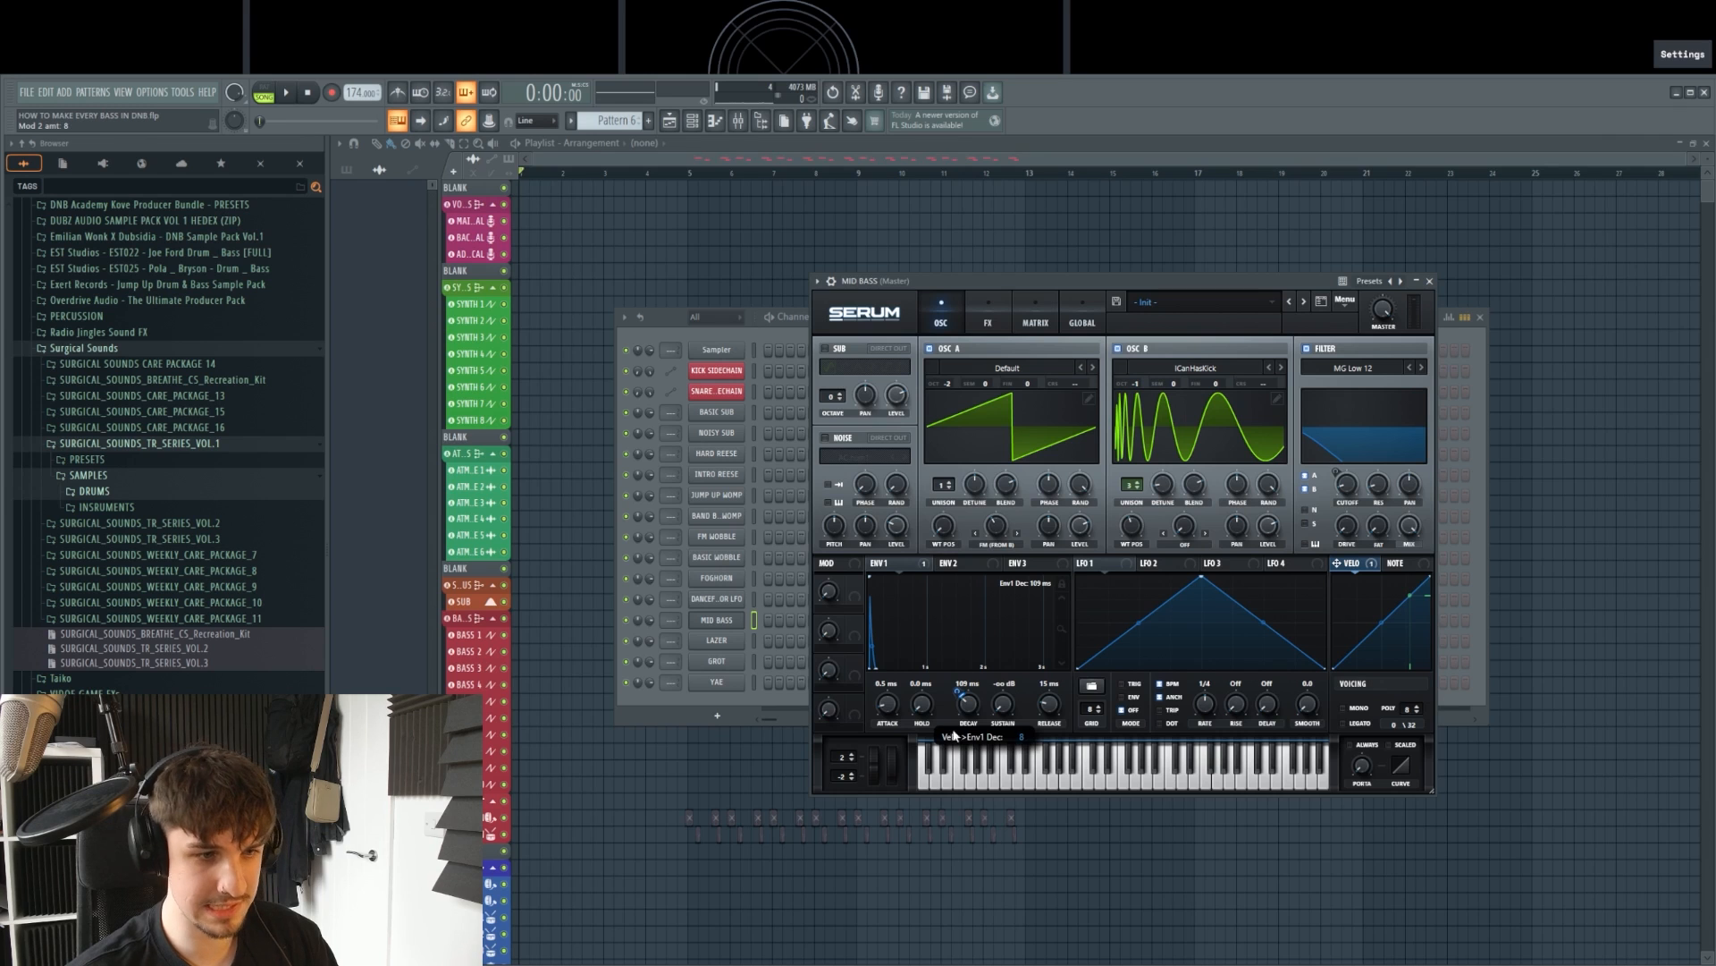
key(b)
key(b)
key(b)
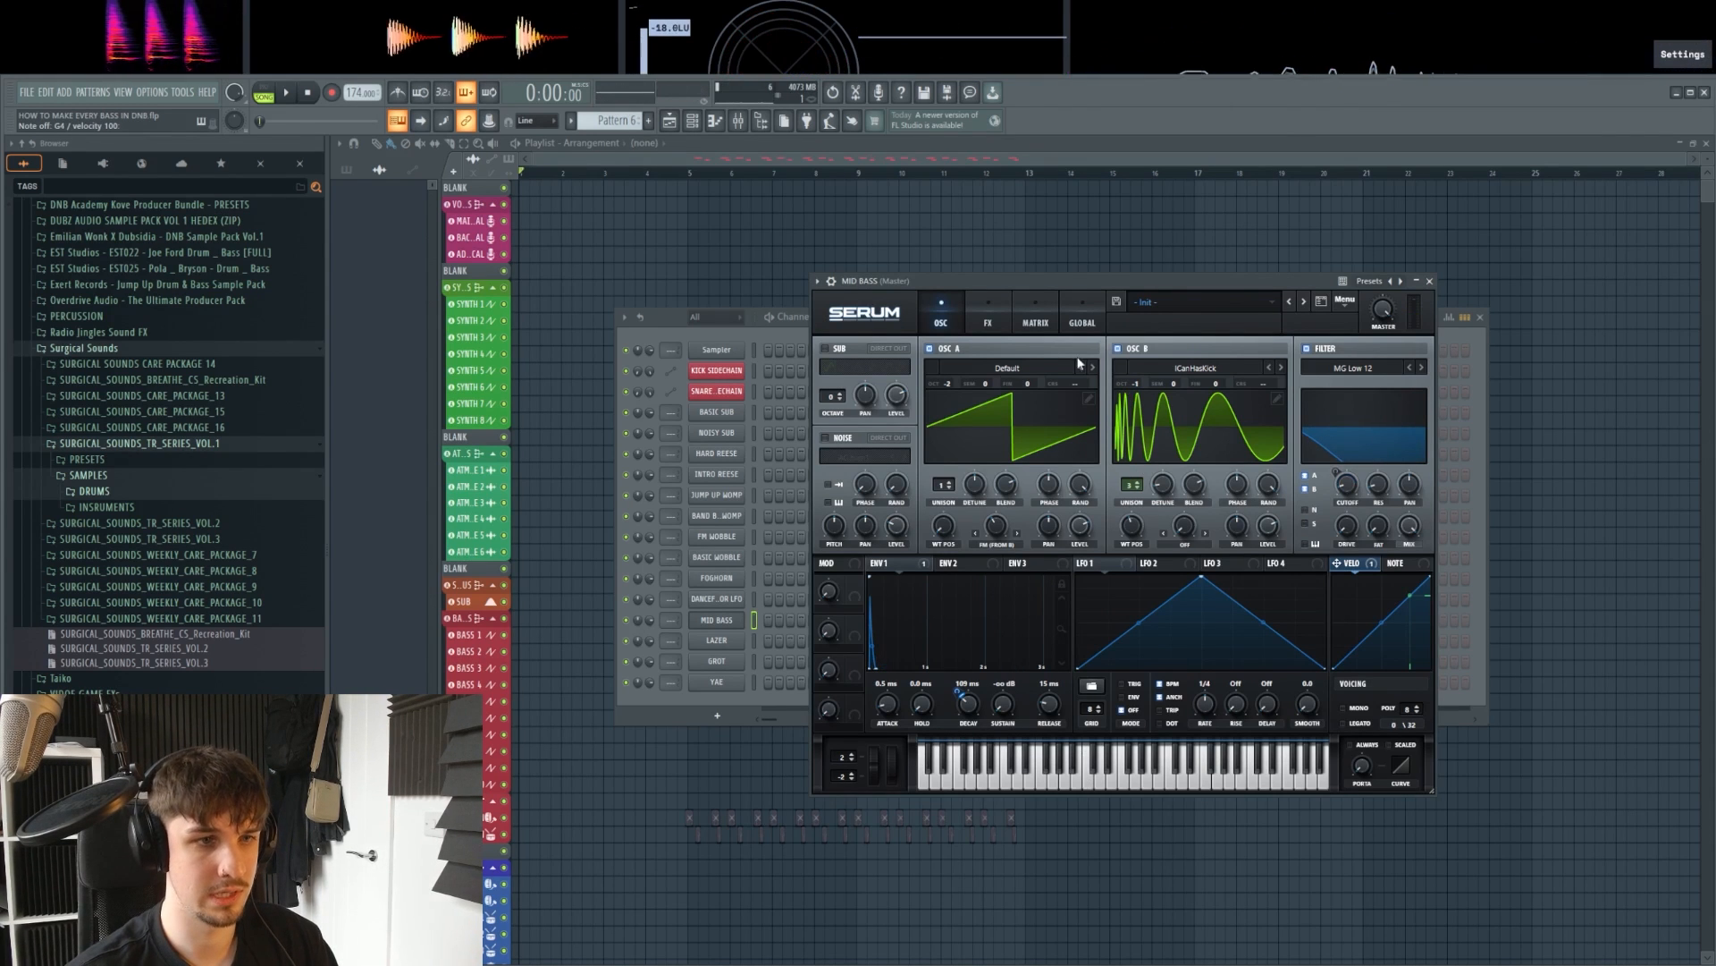
key(b)
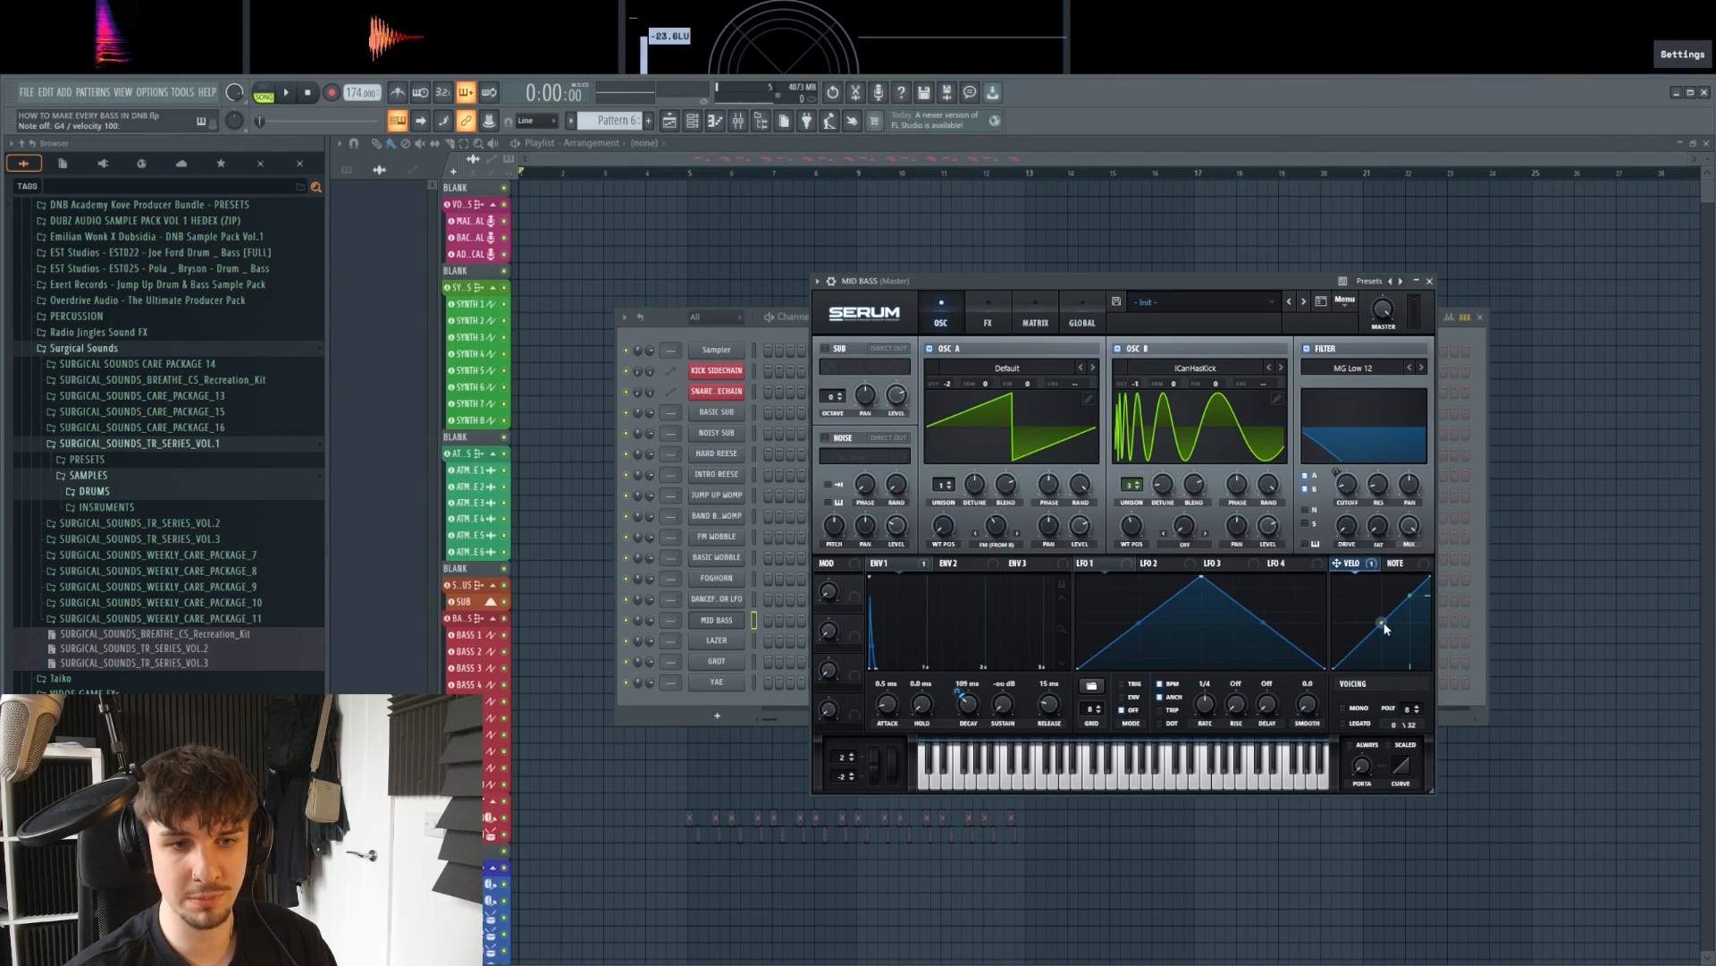
Step: Audition the velocity response with repeated notes, and make Velo the aux source of the Env 1 filter cutoff modulation in the matrix
mouse_move(1386, 628)
mouse_down()
mouse_move(1383, 666)
mouse_move(1376, 593)
mouse_move(1375, 623)
mouse_up()
key(b)
key(b)
key(b)
key(b)
key(b)
key(b)
key(b)
key(b)
key(b)
key(b)
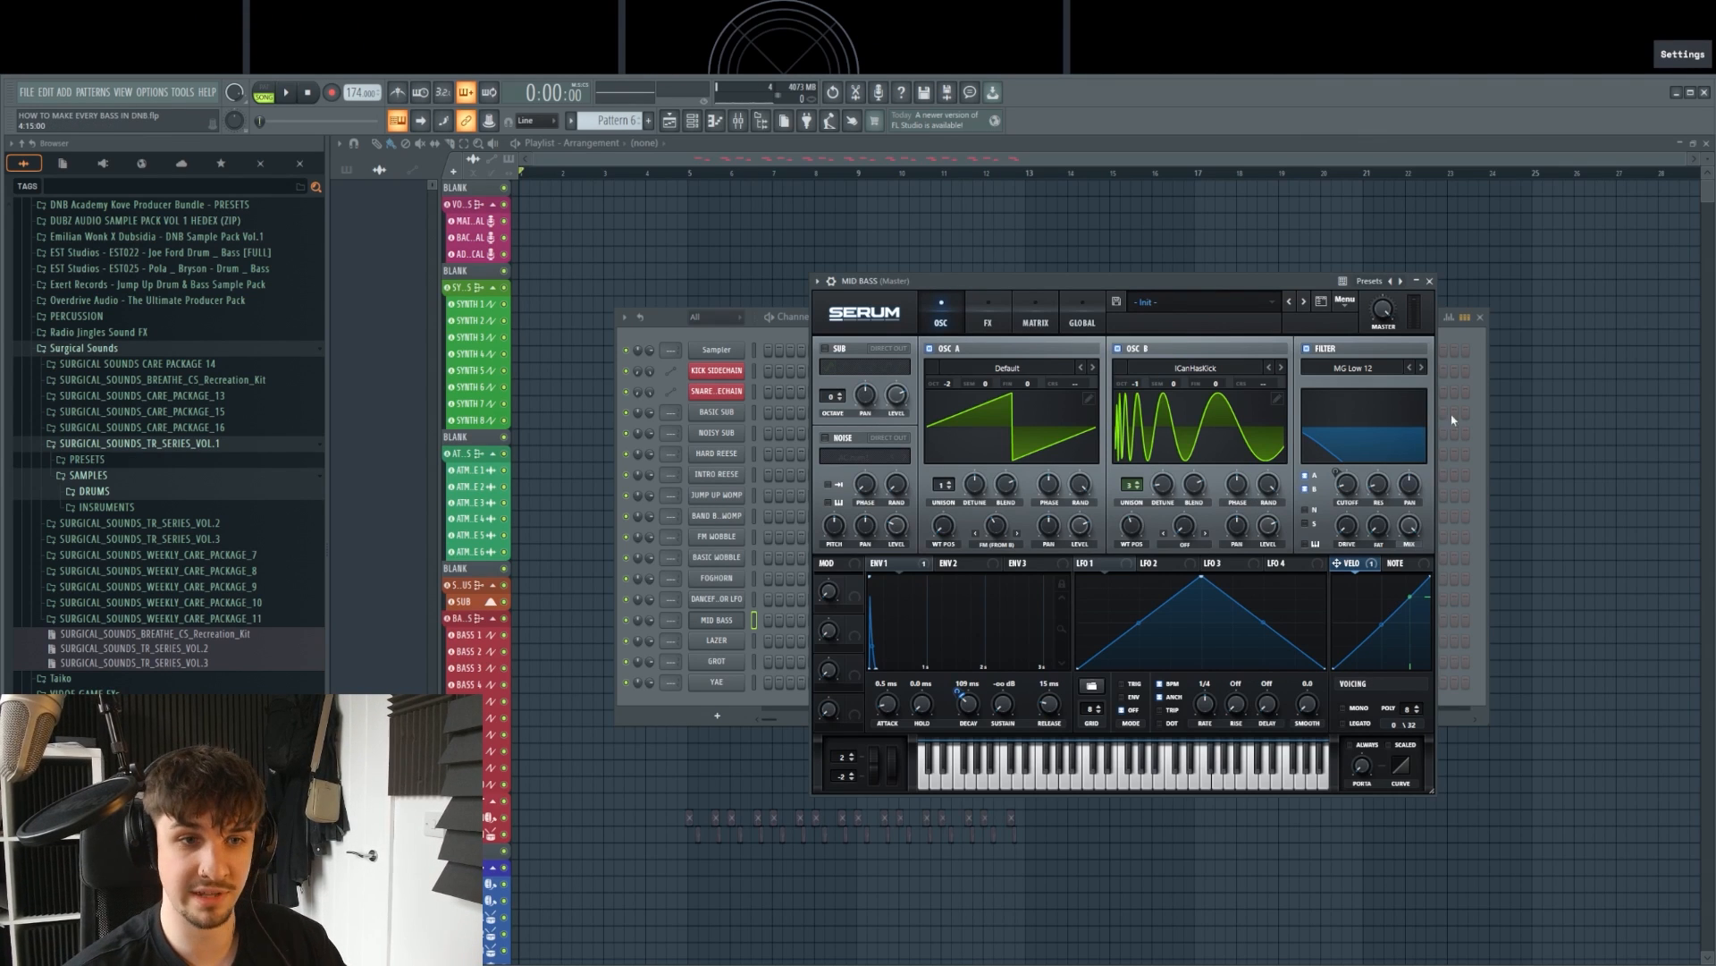
click(1037, 318)
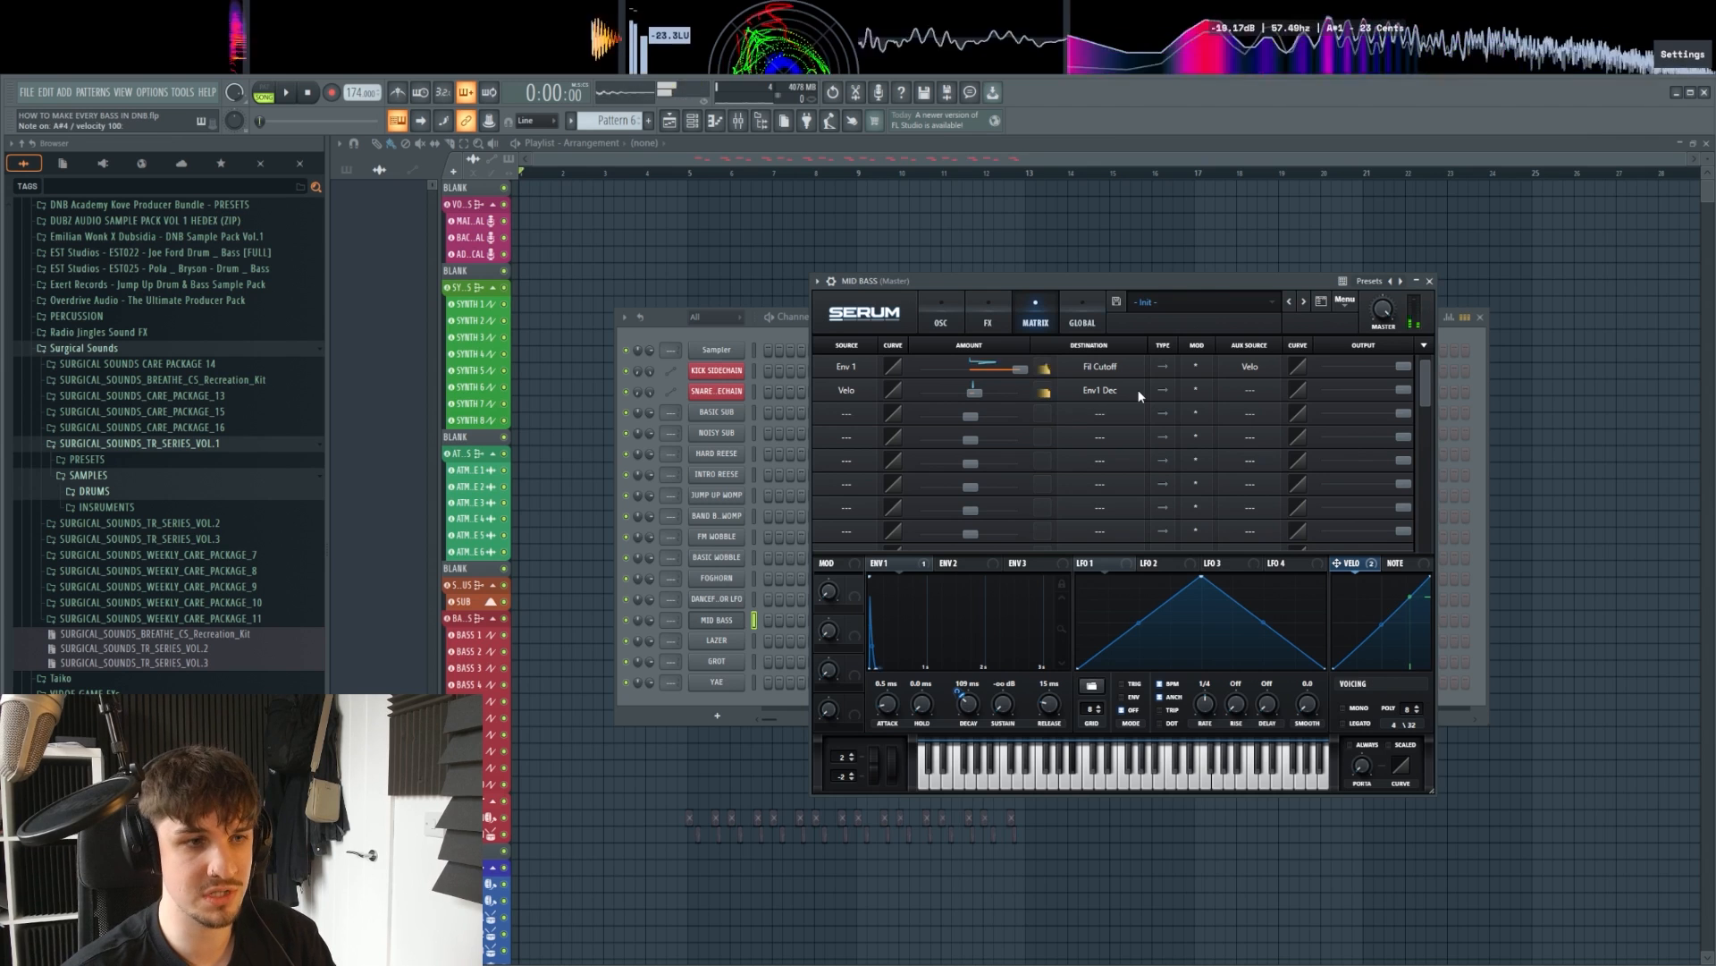
Step: Place two short F4 notes of differing velocity in the MID BASS piano roll, duplicate them across the bars and play the pattern
right_click(742, 617)
click(770, 620)
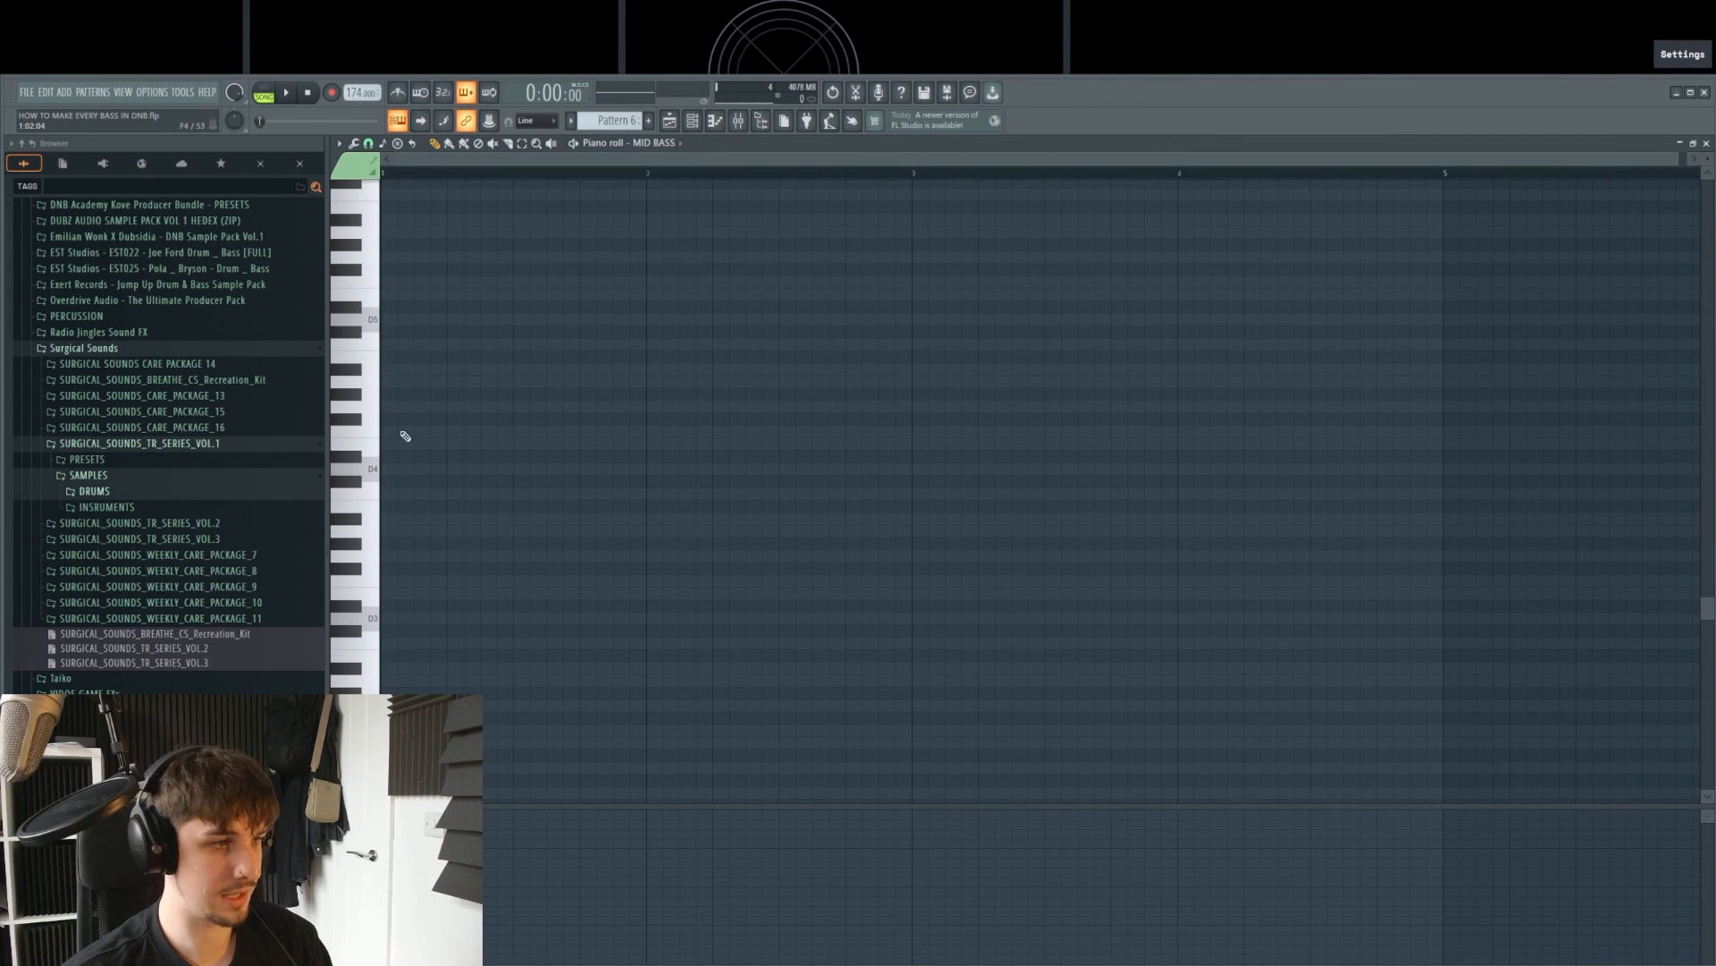
click(400, 429)
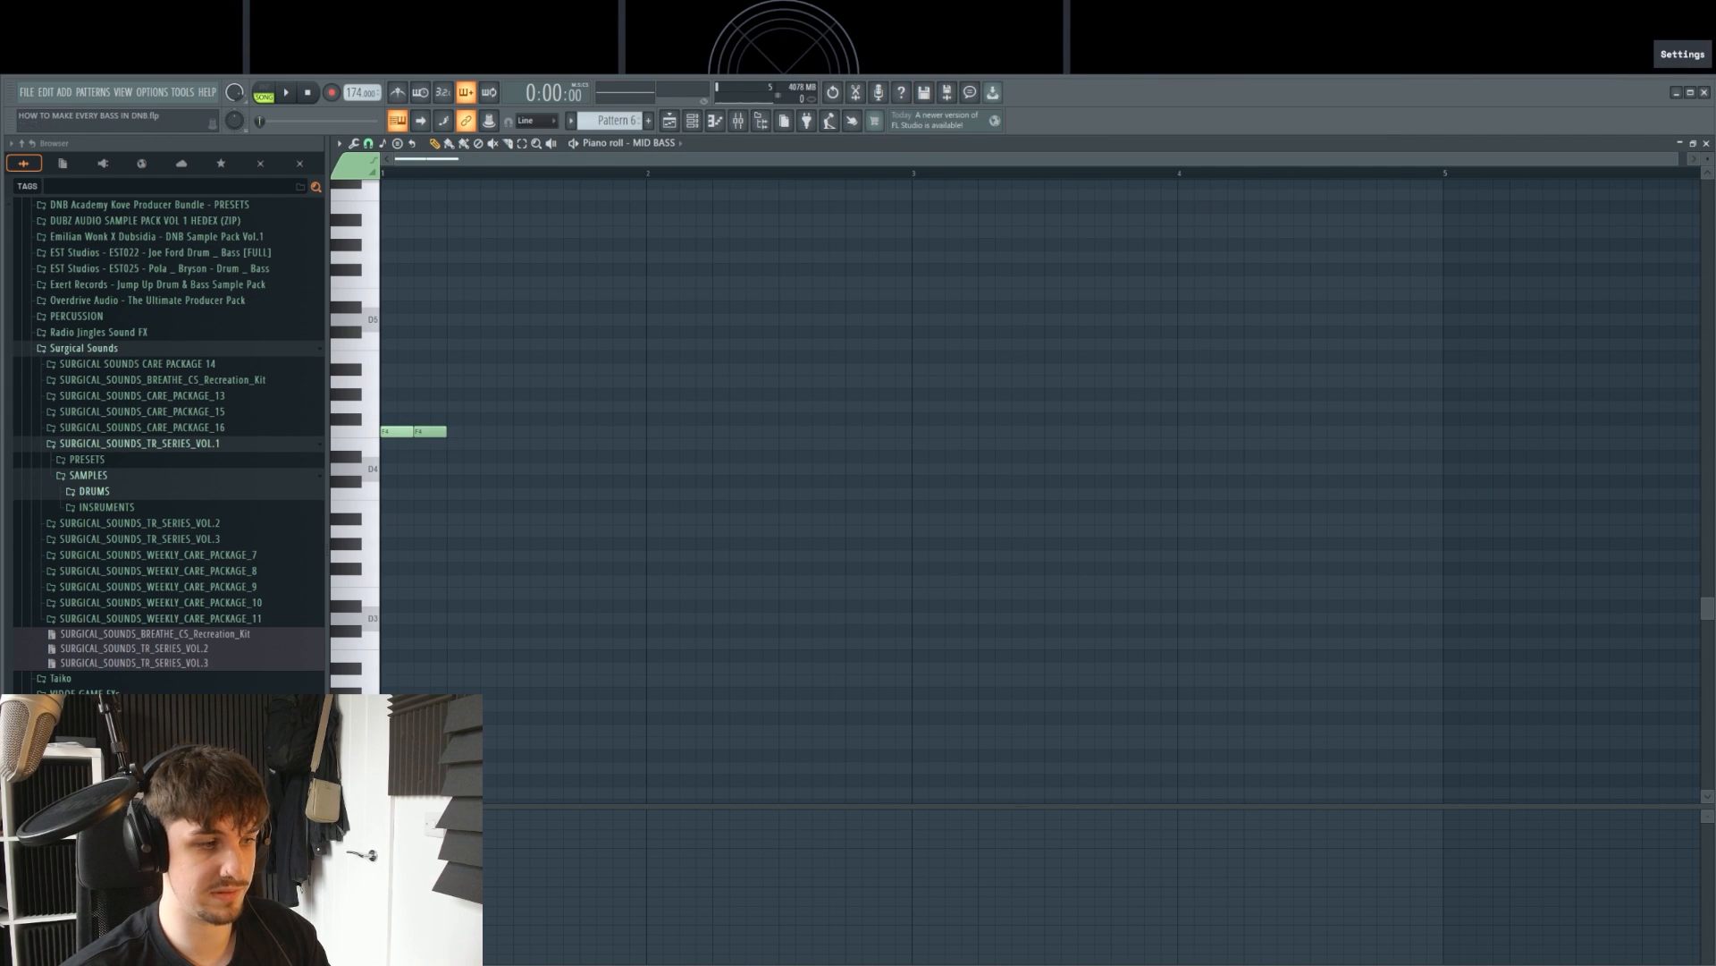
key(ctrl+a)
key(ctrl+b)
key(ctrl+b)
key(ctrl+b)
key(ctrl+b)
key(ctrl+b)
key(ctrl+b)
key(ctrl+b)
key(ctrl+b)
key(space)
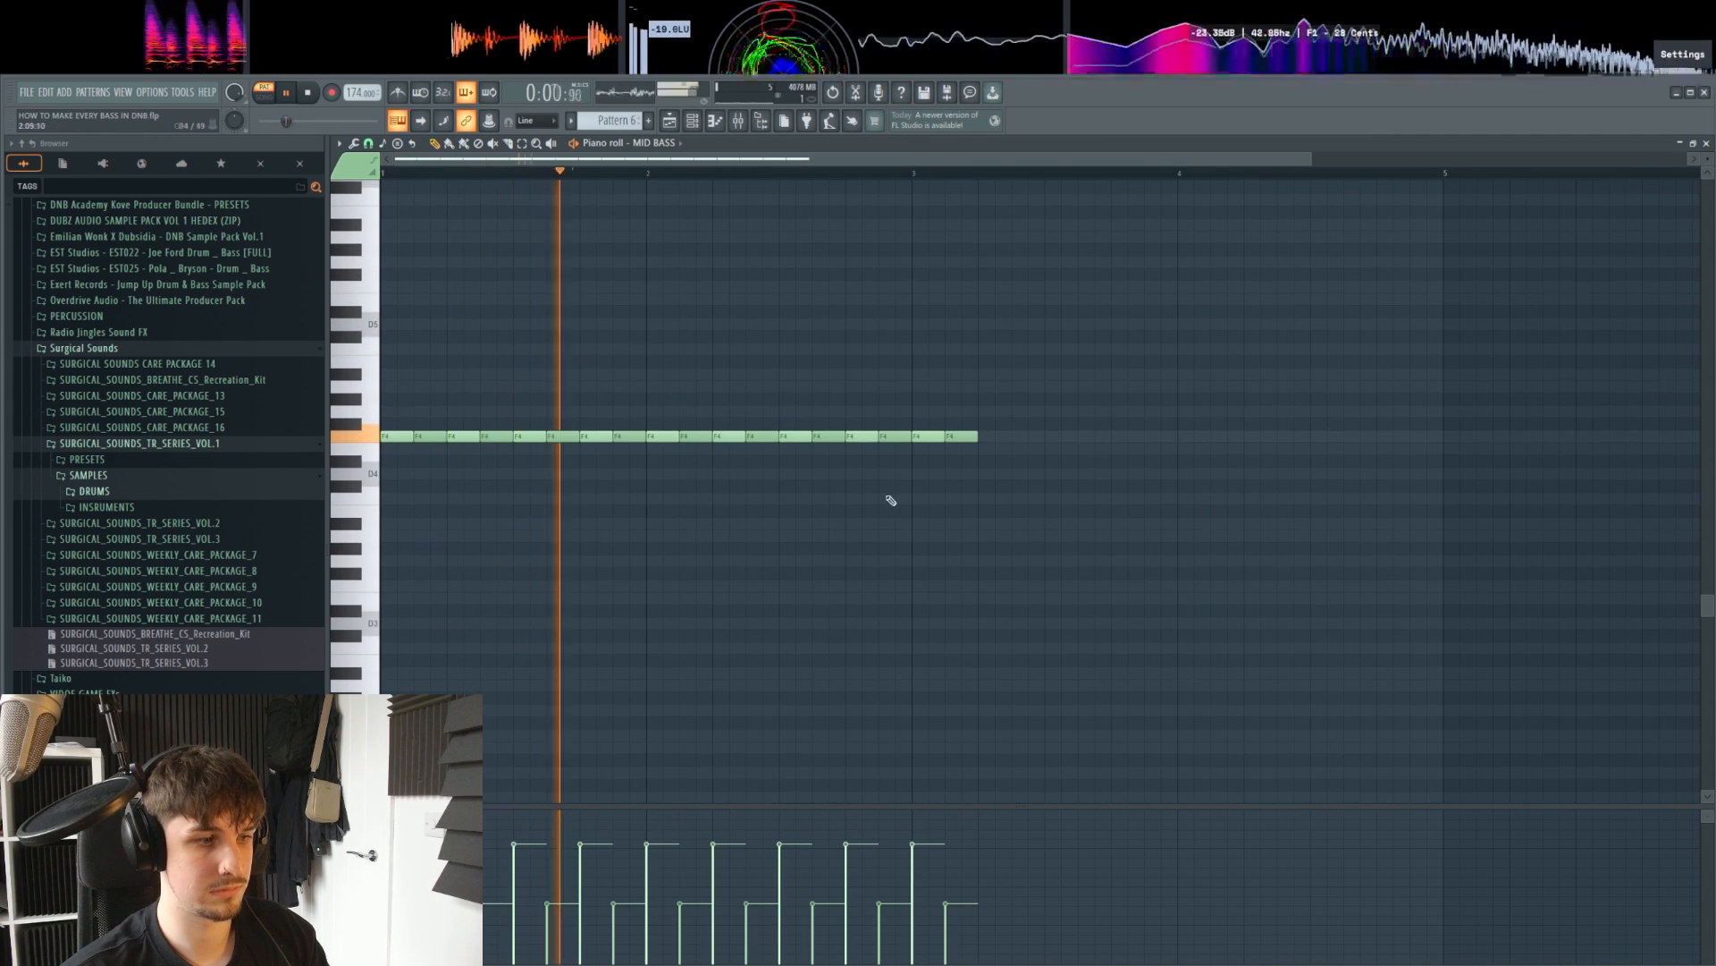
Step: Remove all but the first two notes, reduce their velocity difference, duplicate the pair across the bars again and play it
key(space)
mouse_move(962, 435)
mouse_down()
mouse_move(532, 458)
mouse_move(452, 438)
mouse_up()
key(ctrl+b)
key(ctrl+b)
key(ctrl+b)
key(ctrl+b)
key(ctrl+b)
key(ctrl+b)
key(ctrl+b)
key(ctrl+b)
key(ctrl+b)
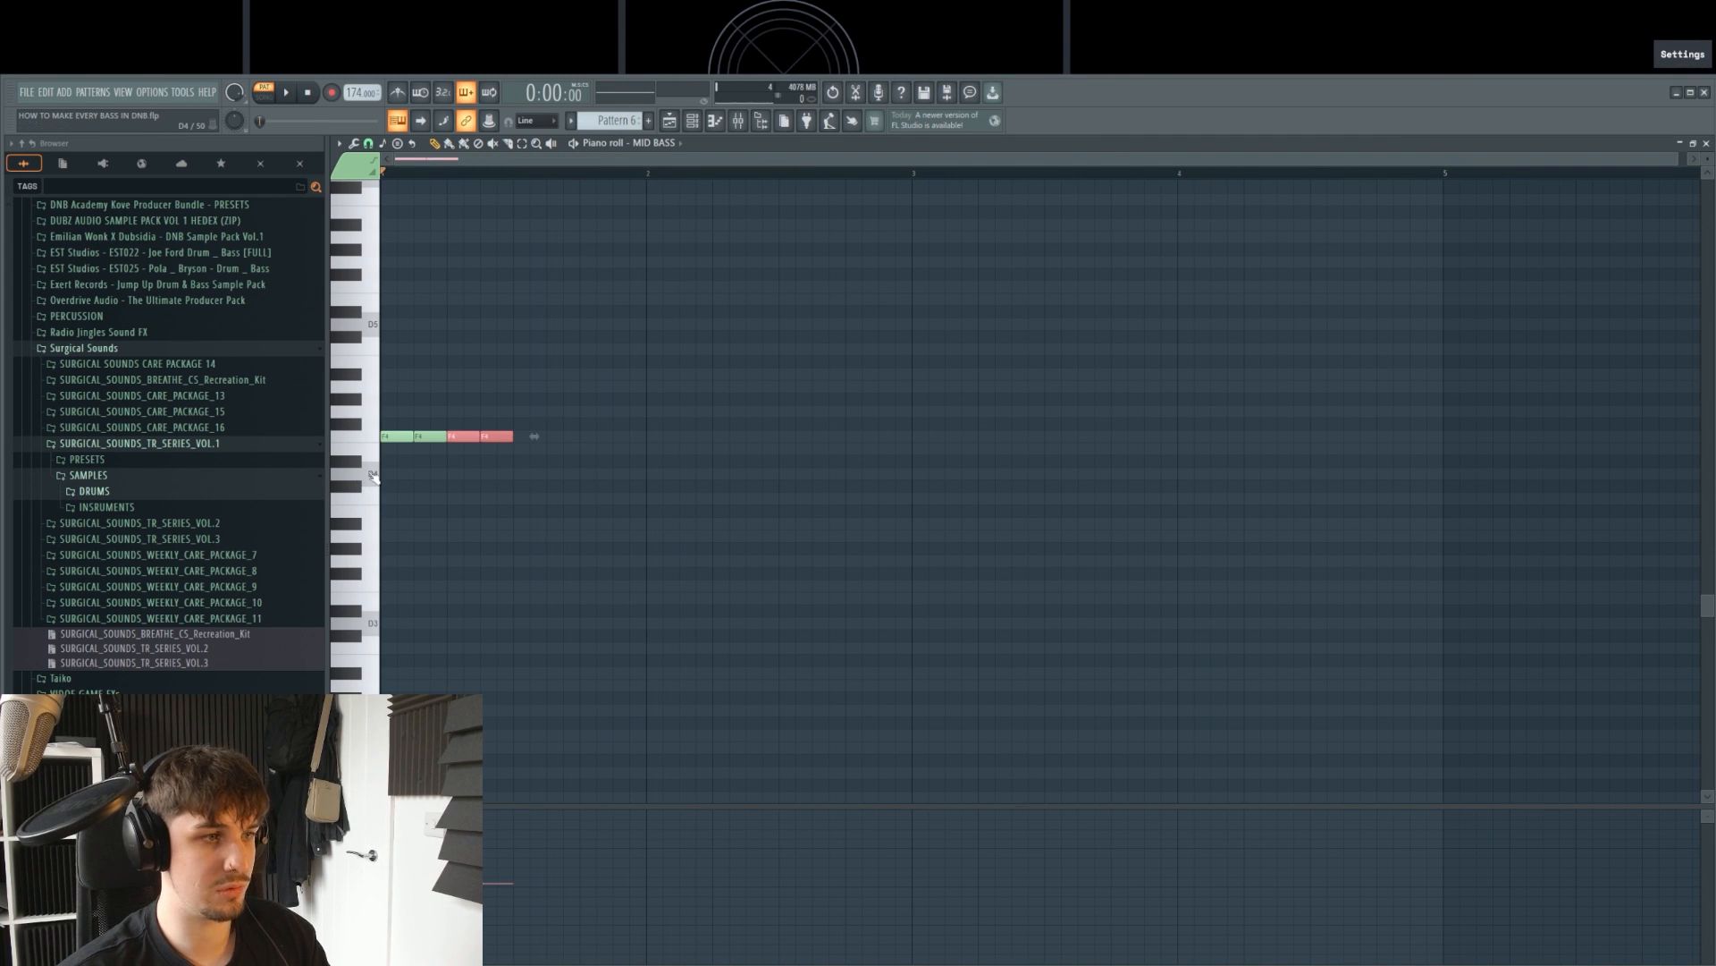
key(ctrl+d)
key(space)
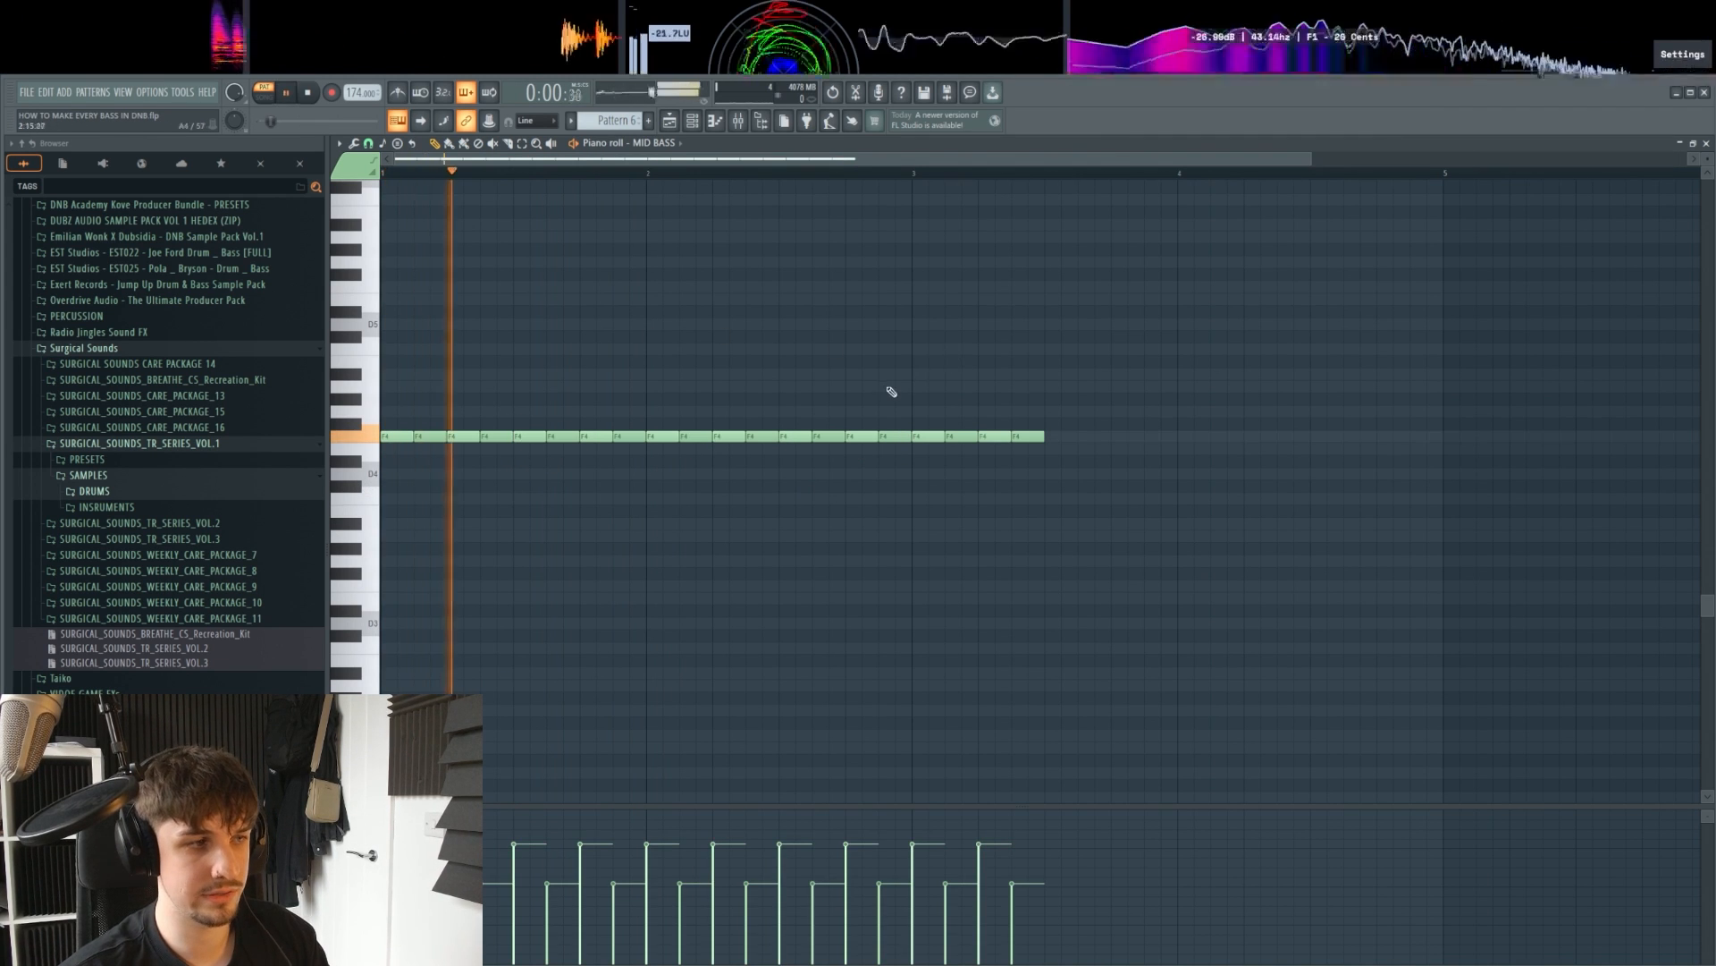
Step: Stop playback and delete every note from the MID BASS piano roll
scroll(850, 409, down, 1)
key(space)
mouse_move(961, 447)
mouse_down()
mouse_move(704, 464)
mouse_move(514, 451)
mouse_up()
key(ctrl+a)
key(Delete)
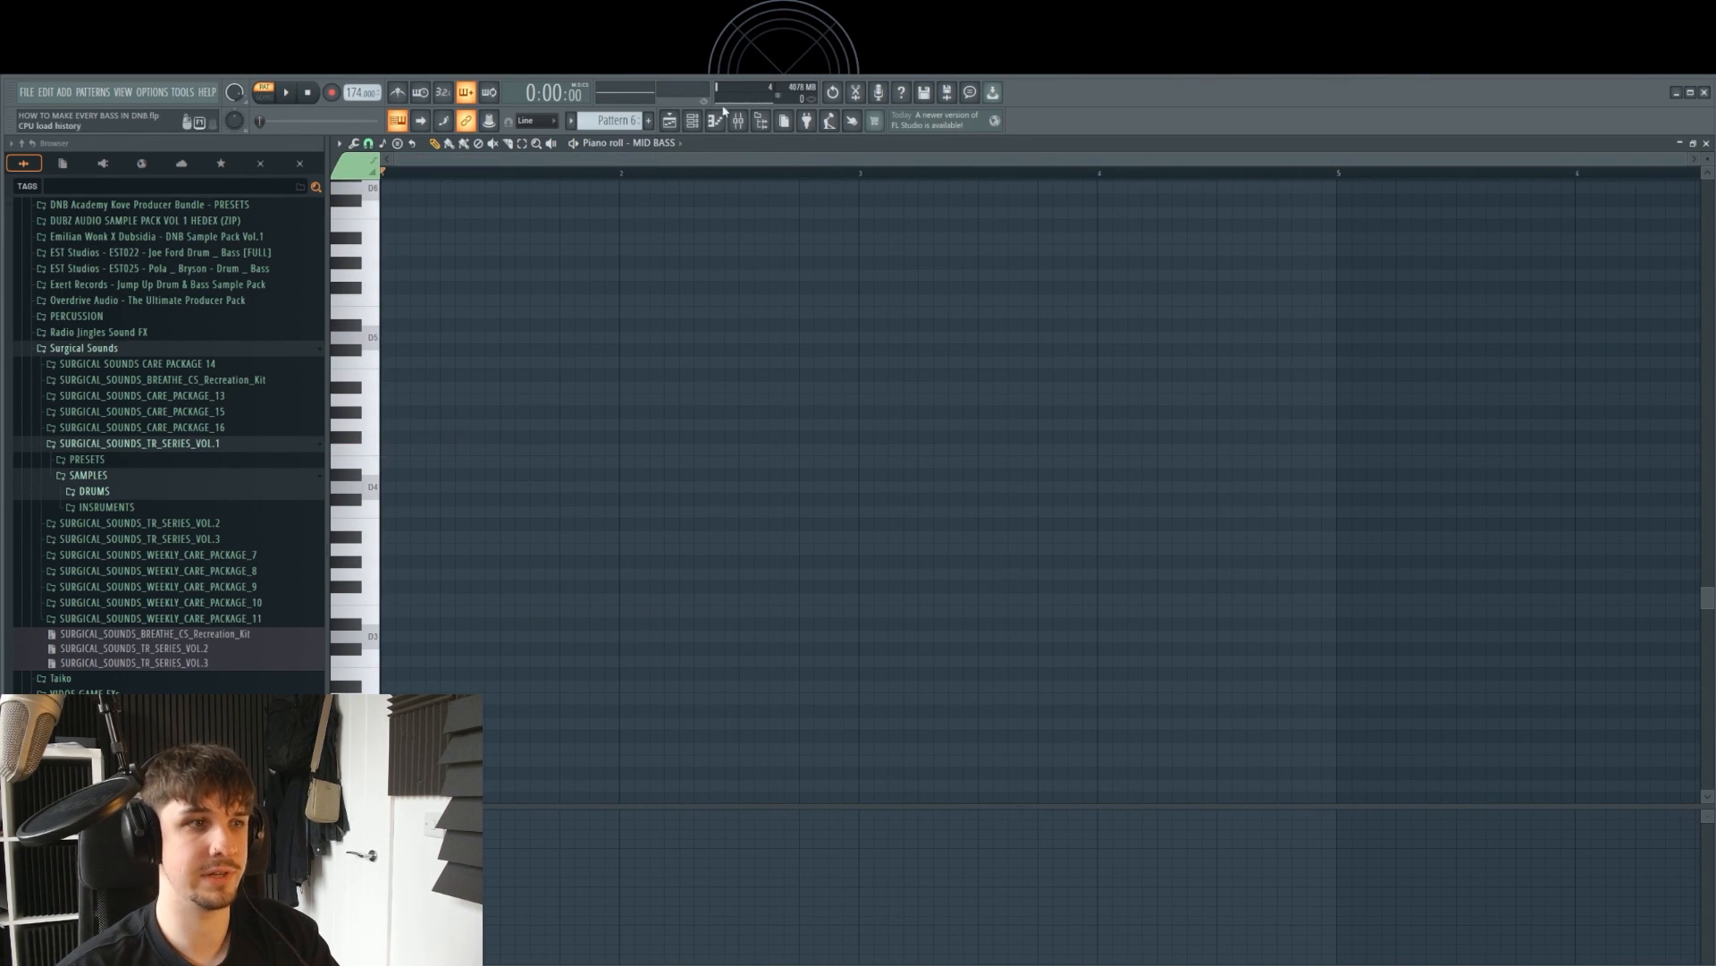
Step: Return to the channel rack and open the LAZER channel's Serum instance
key(F5)
key(F6)
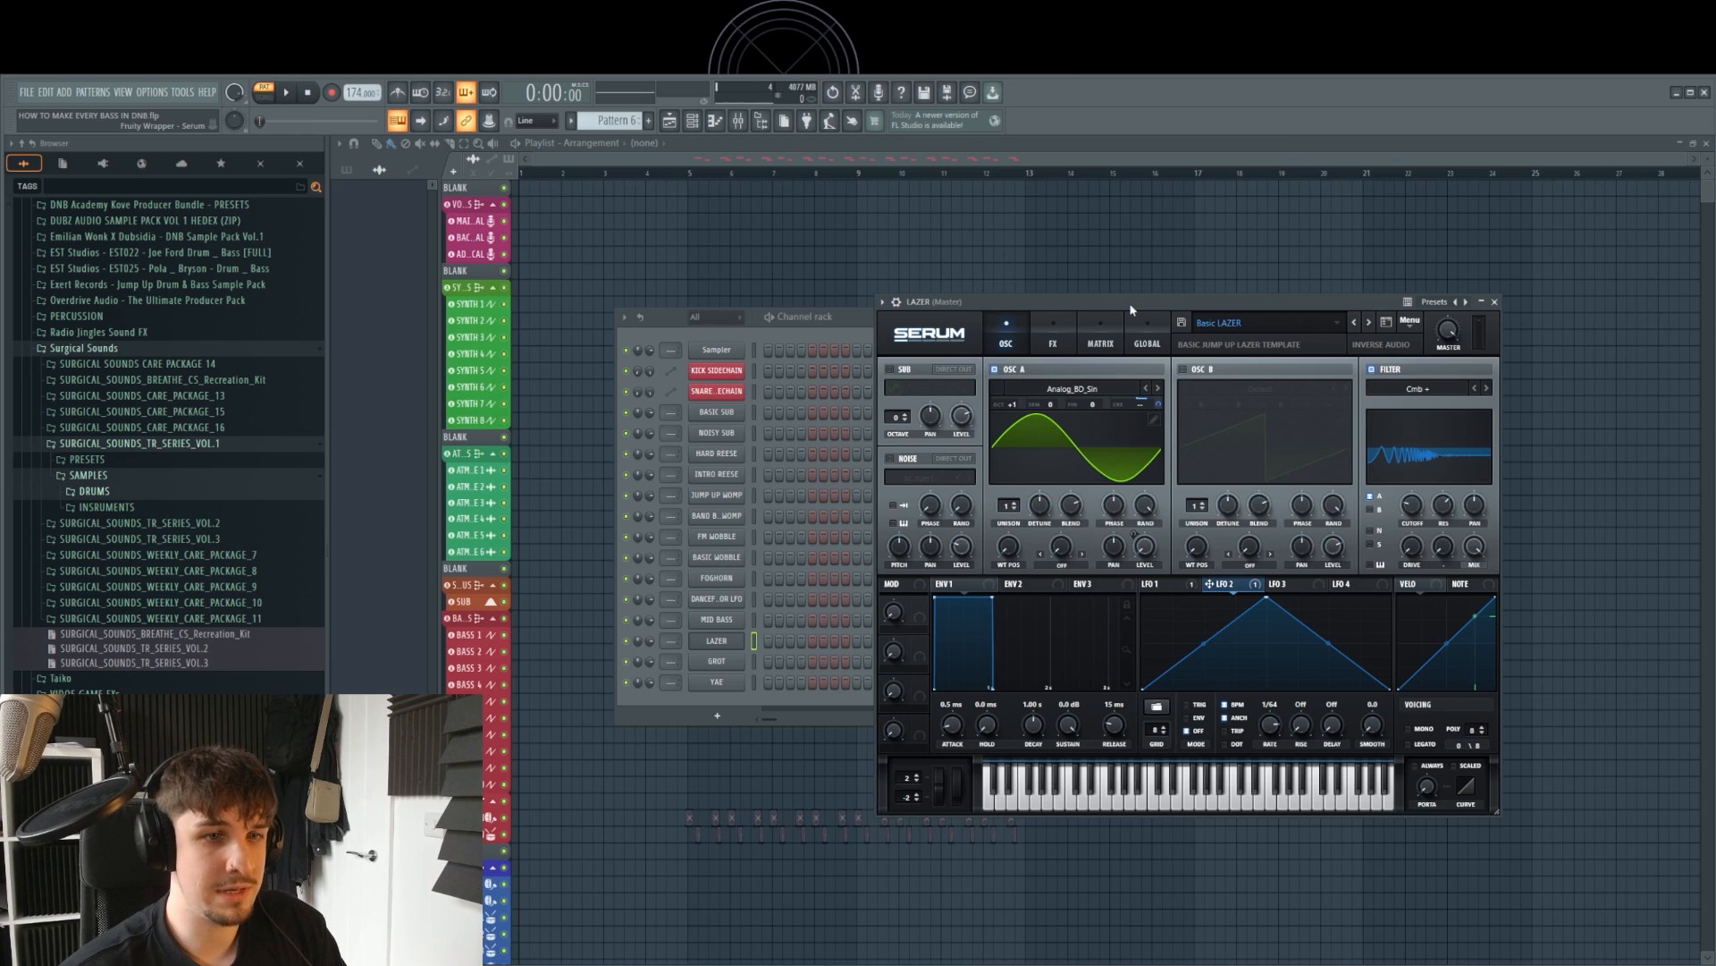
drag(1131, 310, 1104, 305)
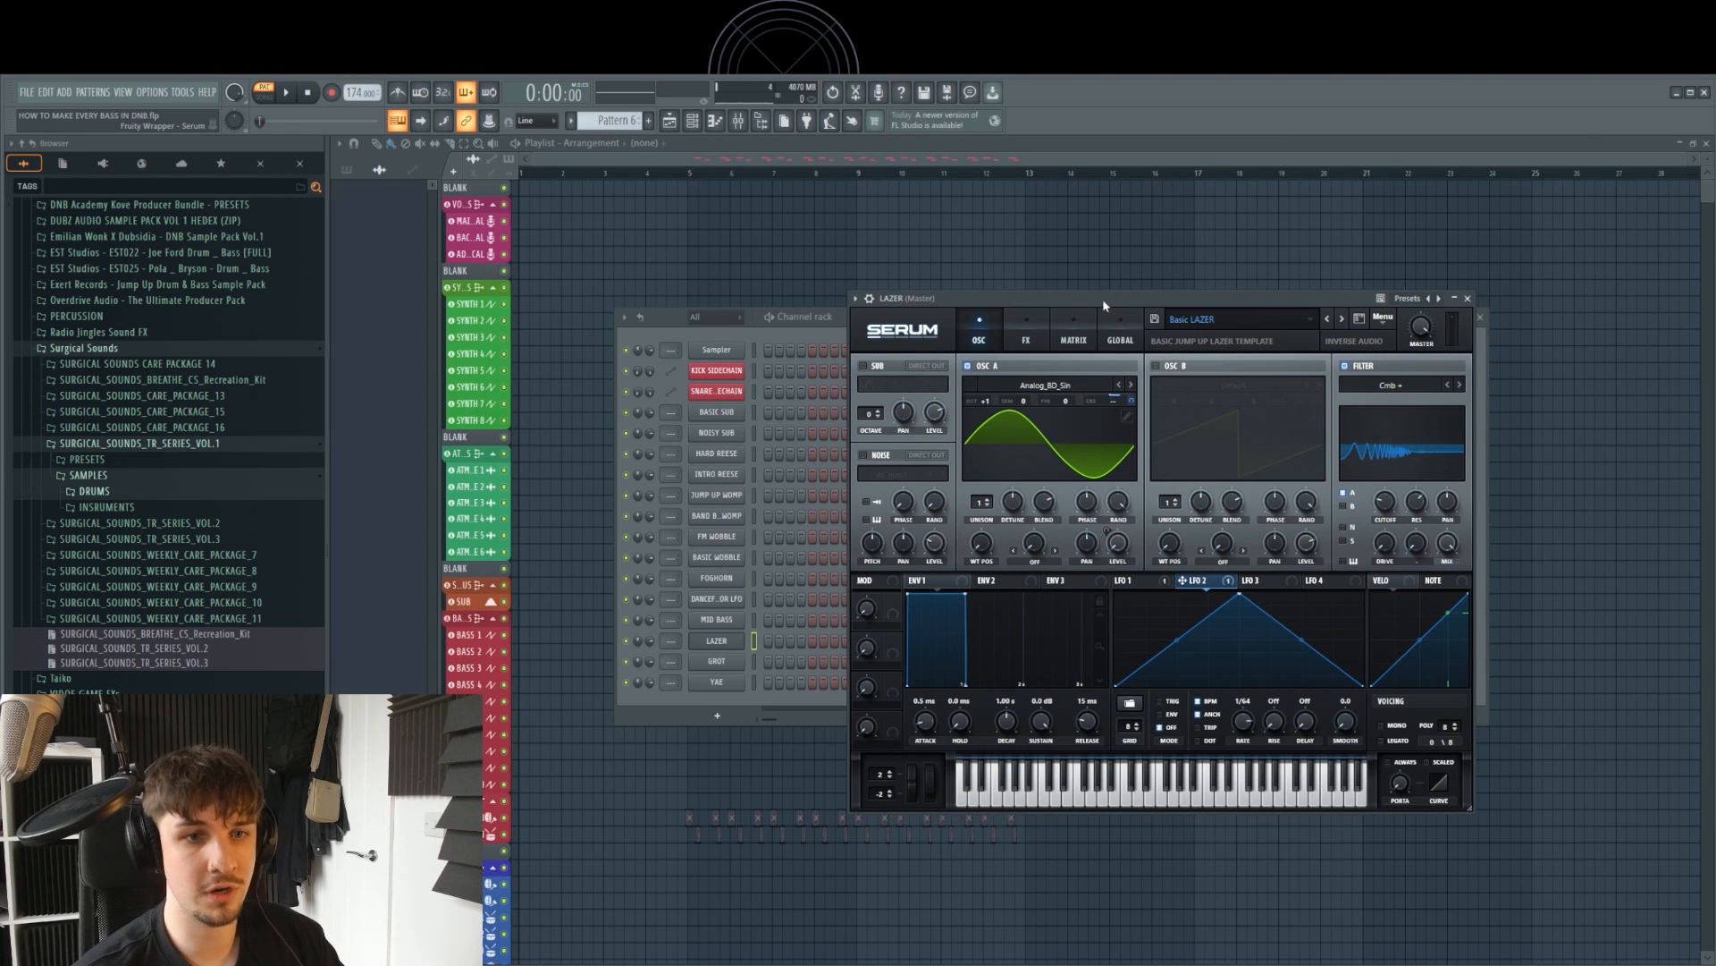
Step: Play repeated notes at different pitches to audition the Basic LAZER preset
key(s)
key(s)
key(s)
key(s)
key(s)
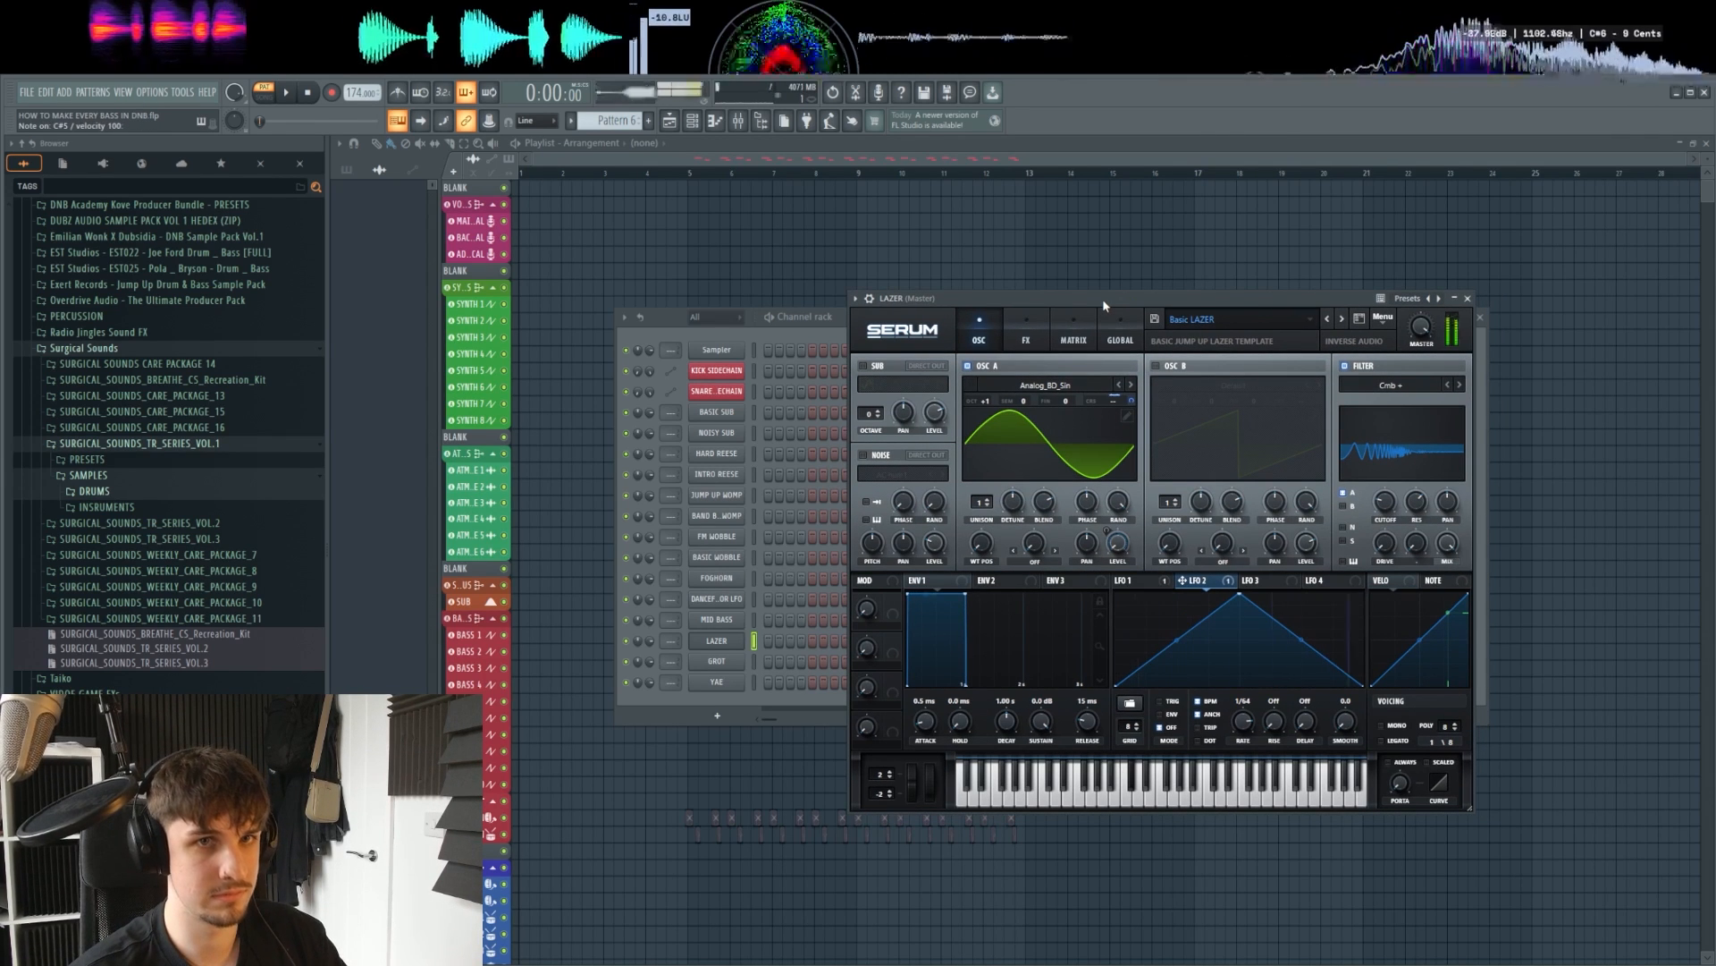
key(h)
key(h)
key(h)
key(h)
key(h)
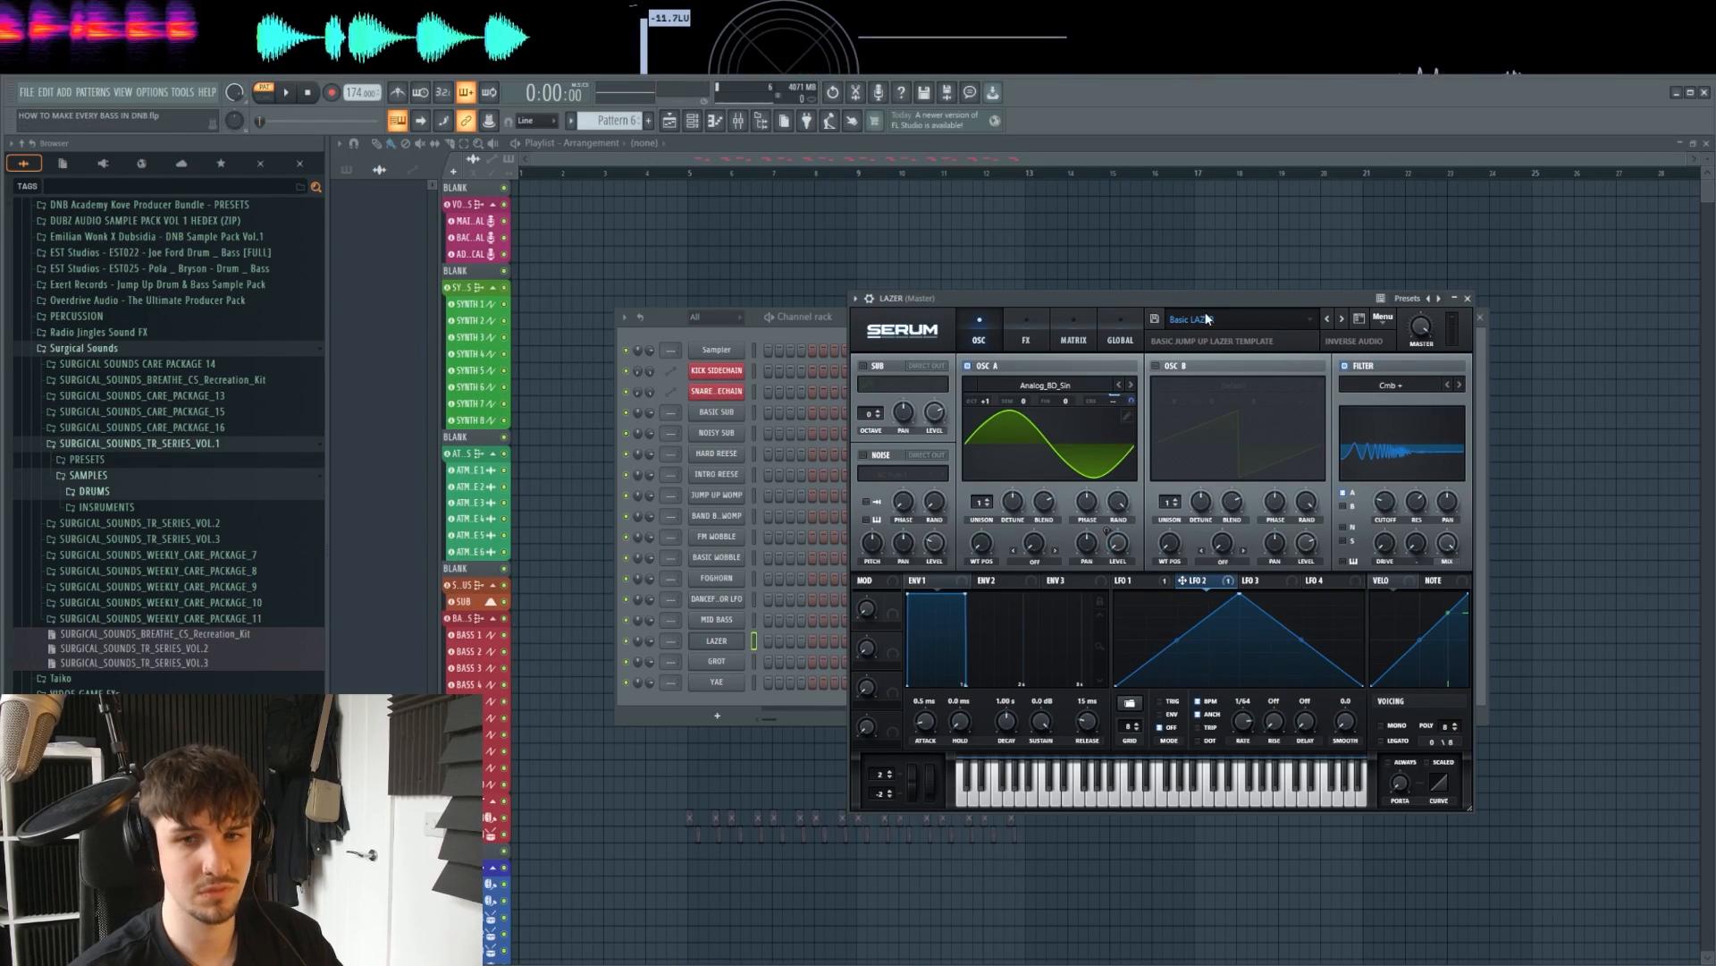
Step: Initialize the LAZER channel's preset
click(1383, 320)
drag(1330, 298, 1285, 291)
click(1340, 313)
click(1381, 403)
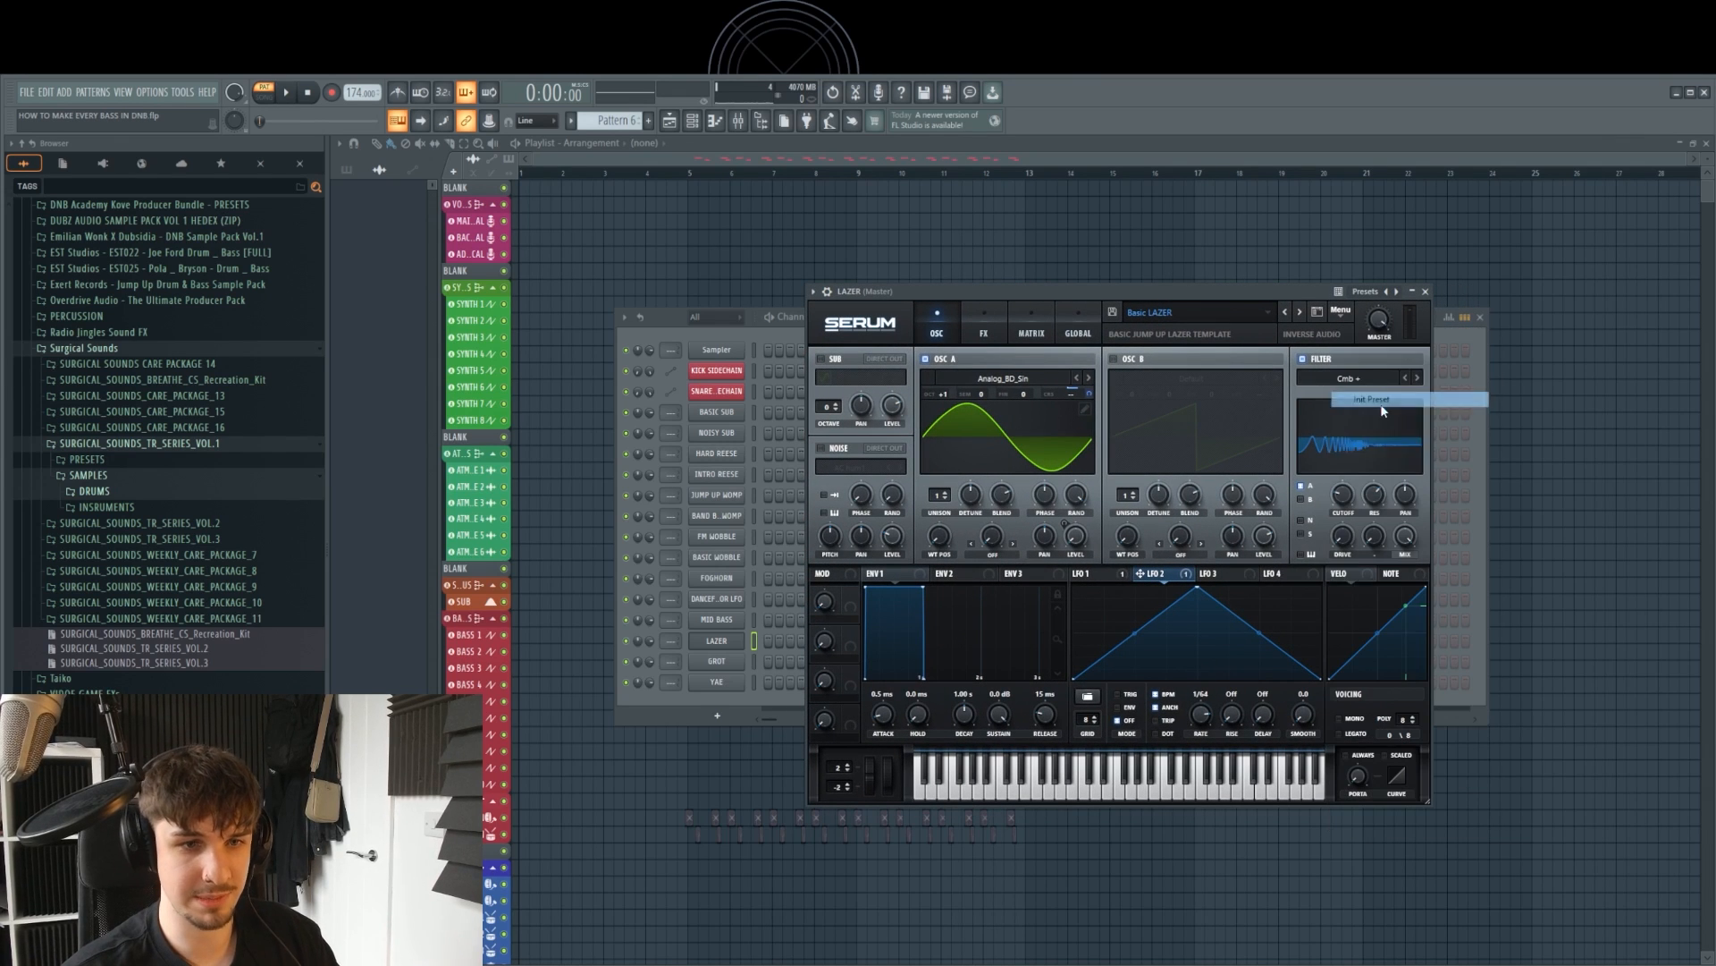
Step: Load the Basic Shapes wavetable into oscillator A
click(1087, 379)
click(1087, 378)
click(1087, 378)
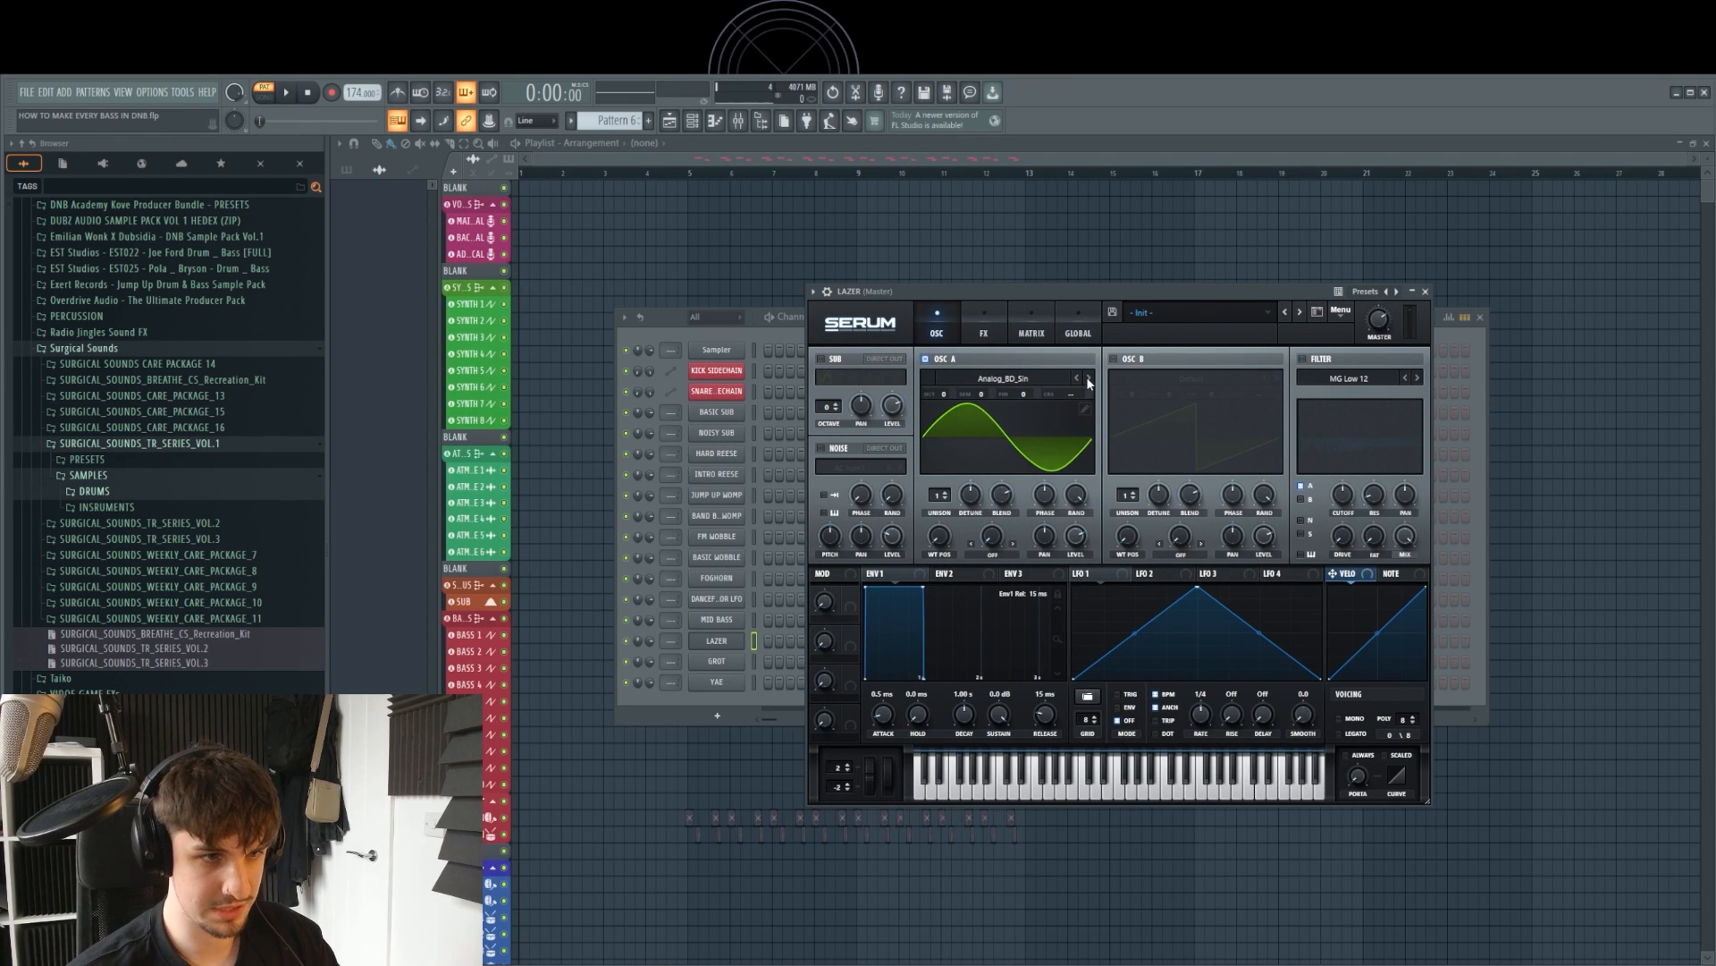
click(1088, 378)
click(1087, 378)
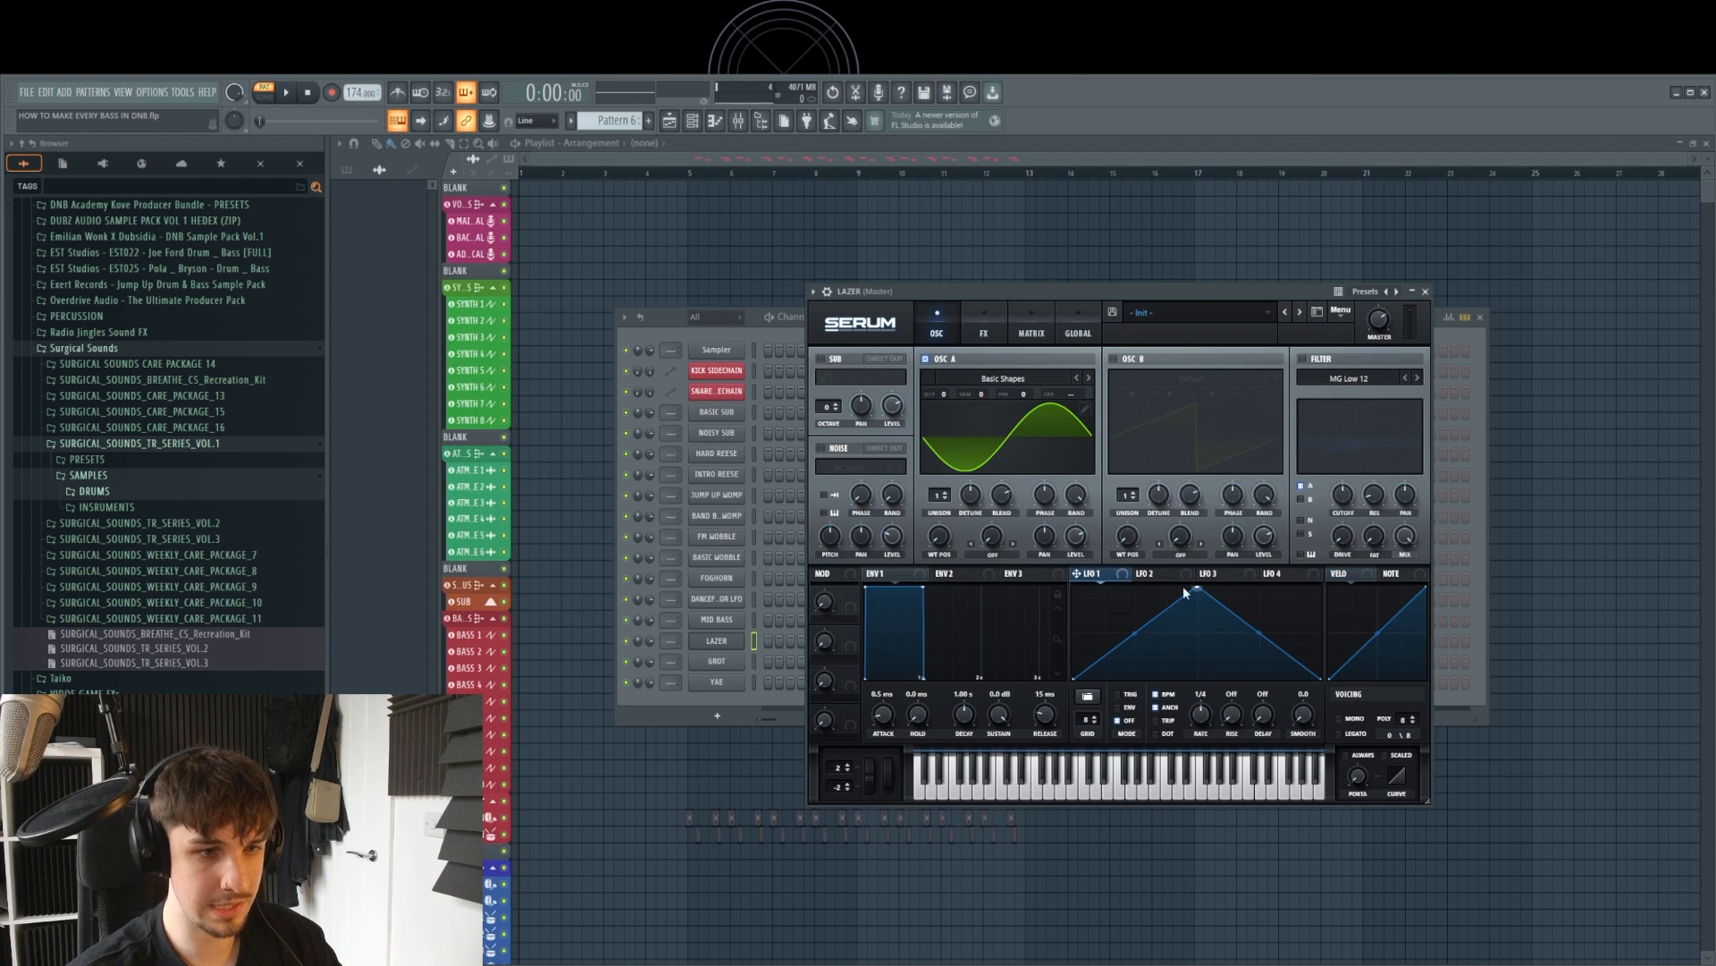
Step: Shape LFO 1 as a full-level start with a steep fall to zero in Trig mode, and assign it to oscillator A's level
drag(1196, 590, 1073, 587)
drag(1168, 628, 1174, 676)
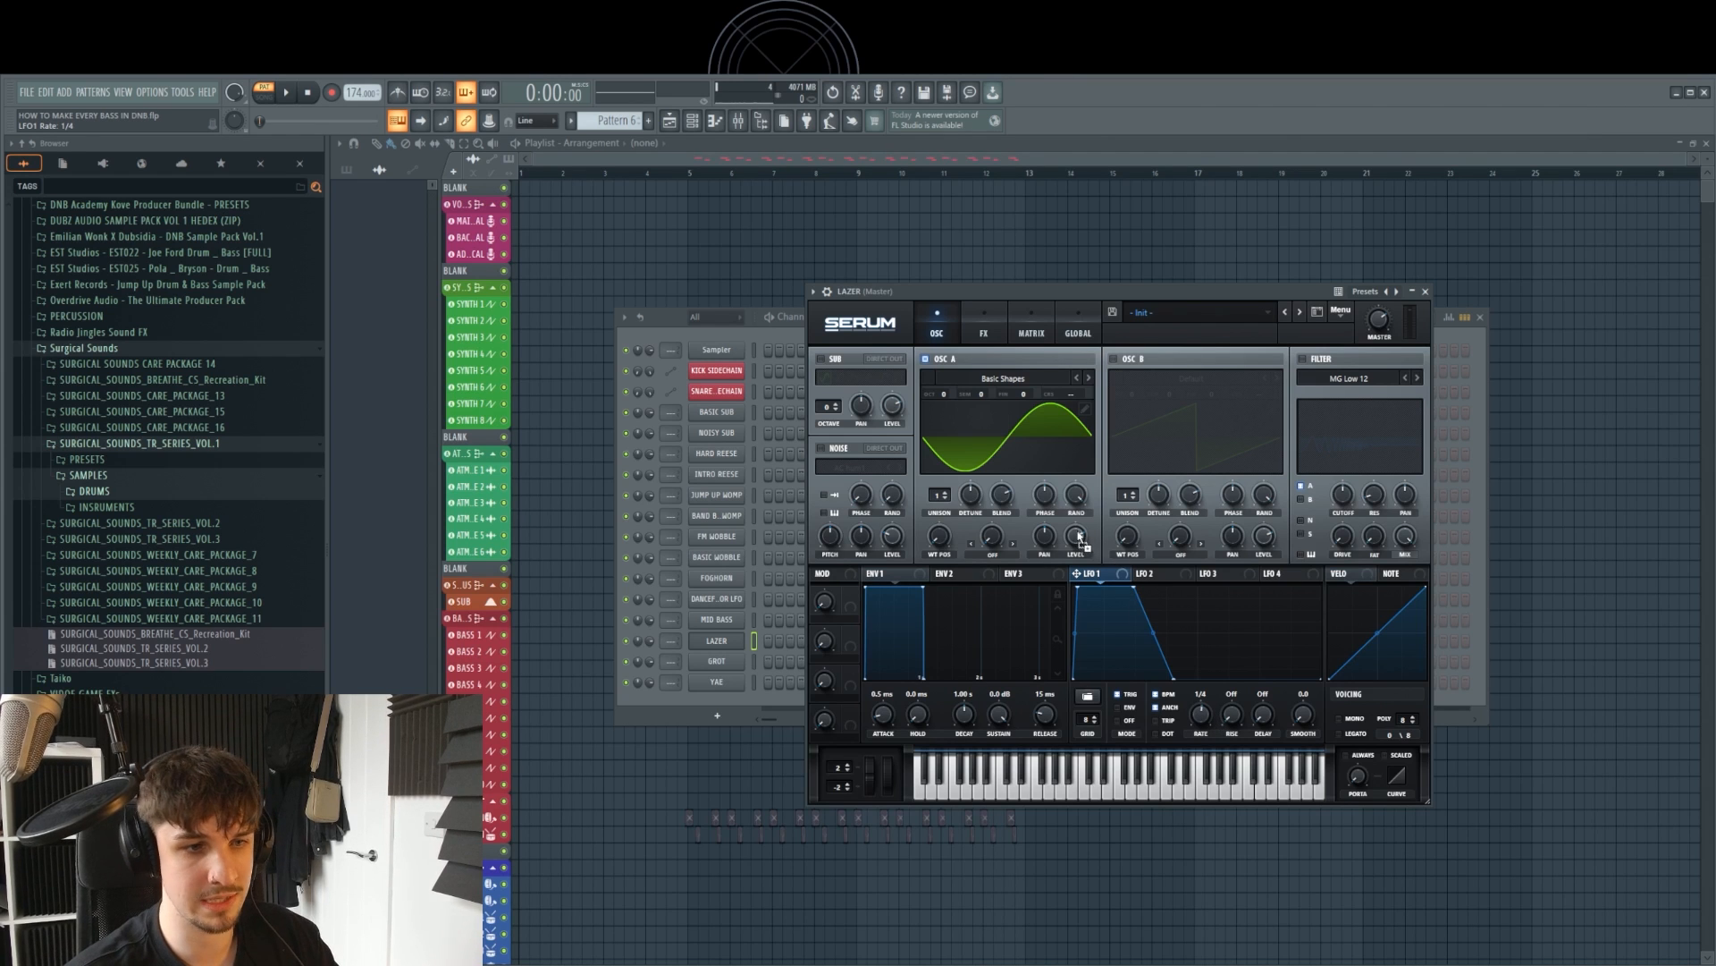
drag(1079, 535, 1062, 394)
key(j)
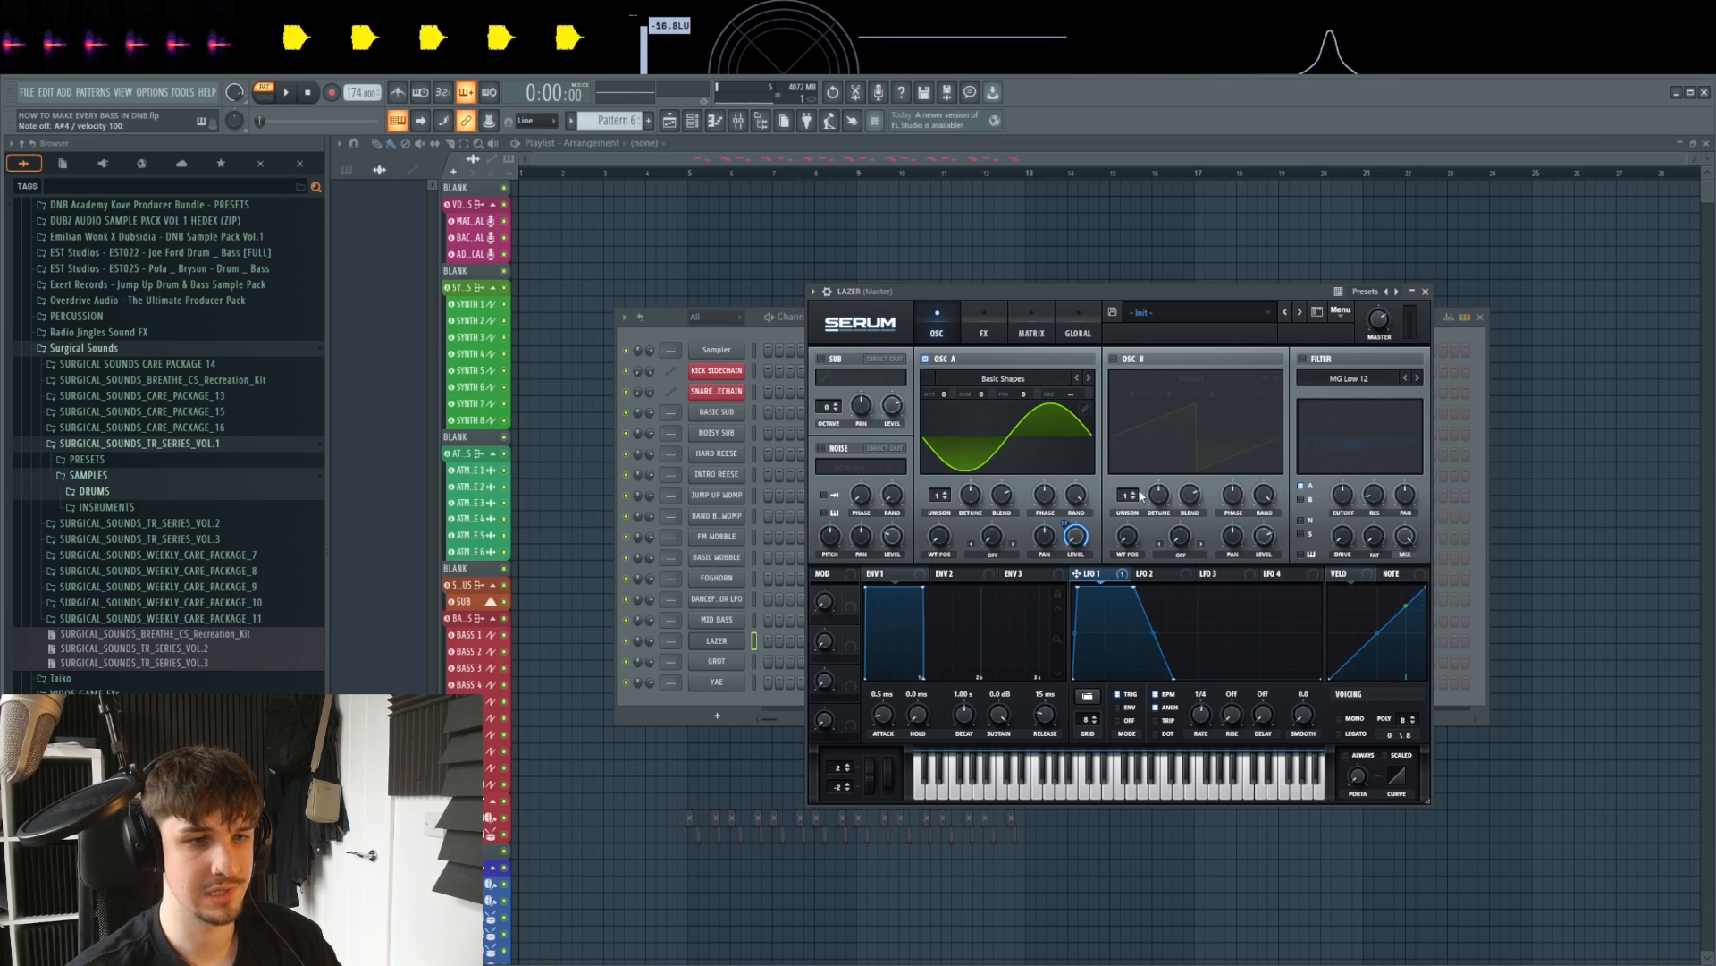
Step: Assign LFO 2 to oscillator A's coarse pitch, increase its modulation depth and set its rate to 1/64
click(1176, 577)
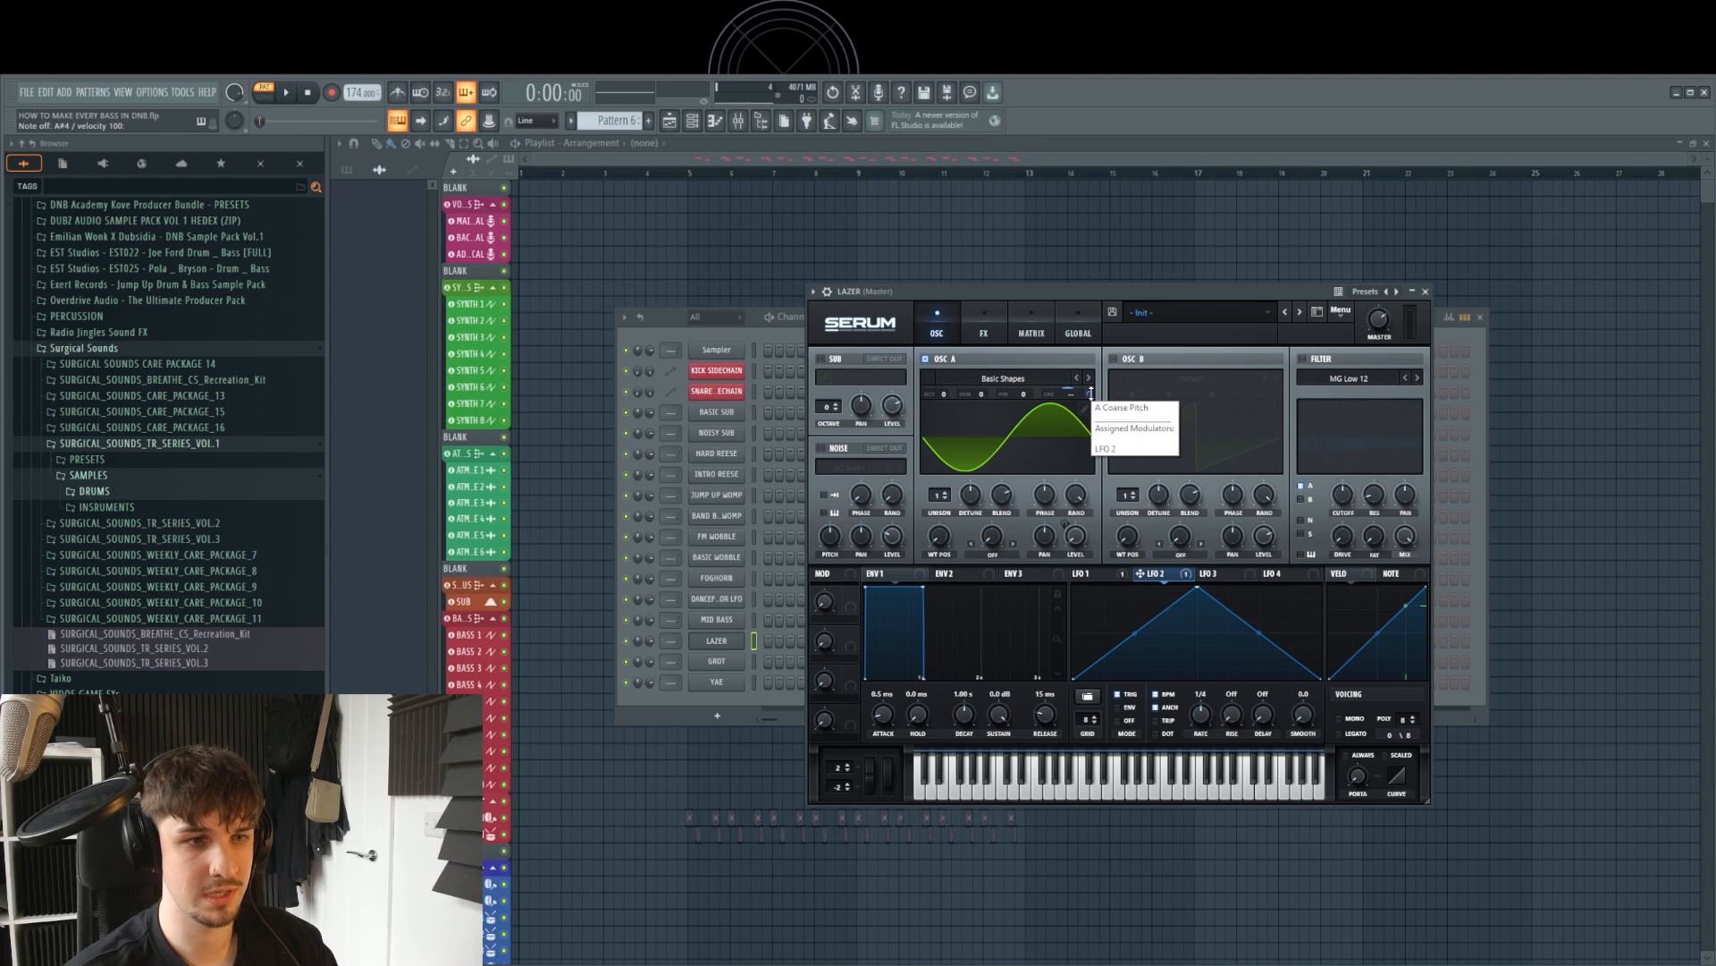
drag(1091, 394, 1089, 380)
key(j)
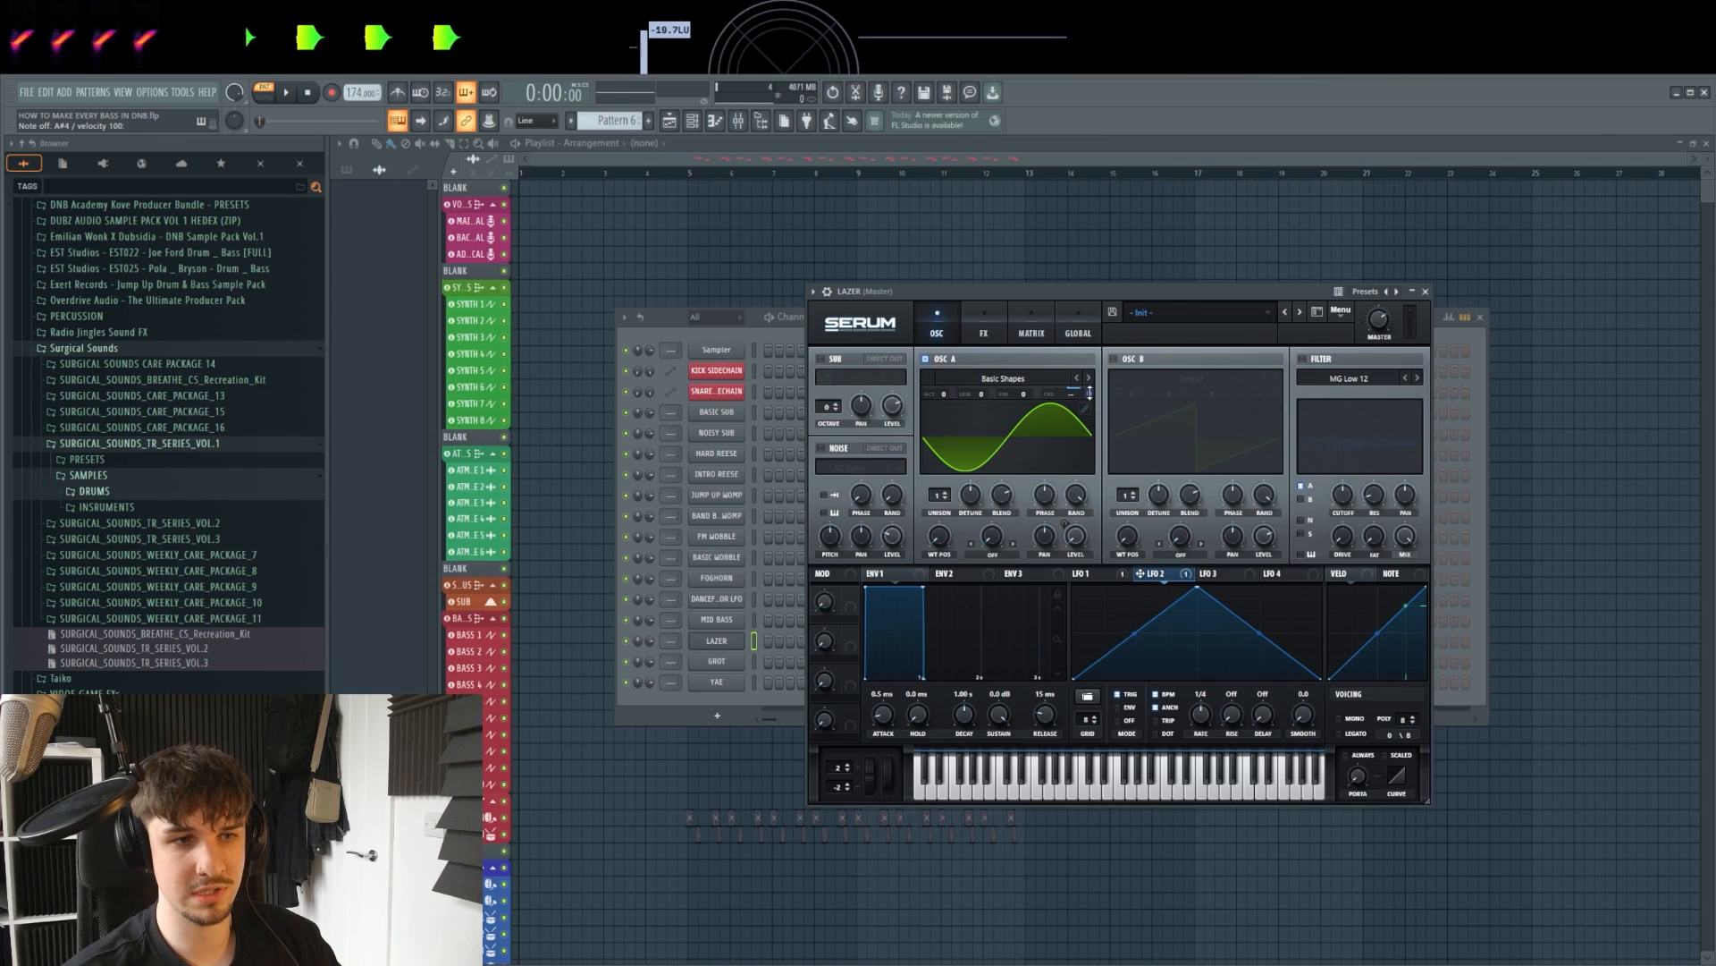
drag(1090, 395, 1090, 371)
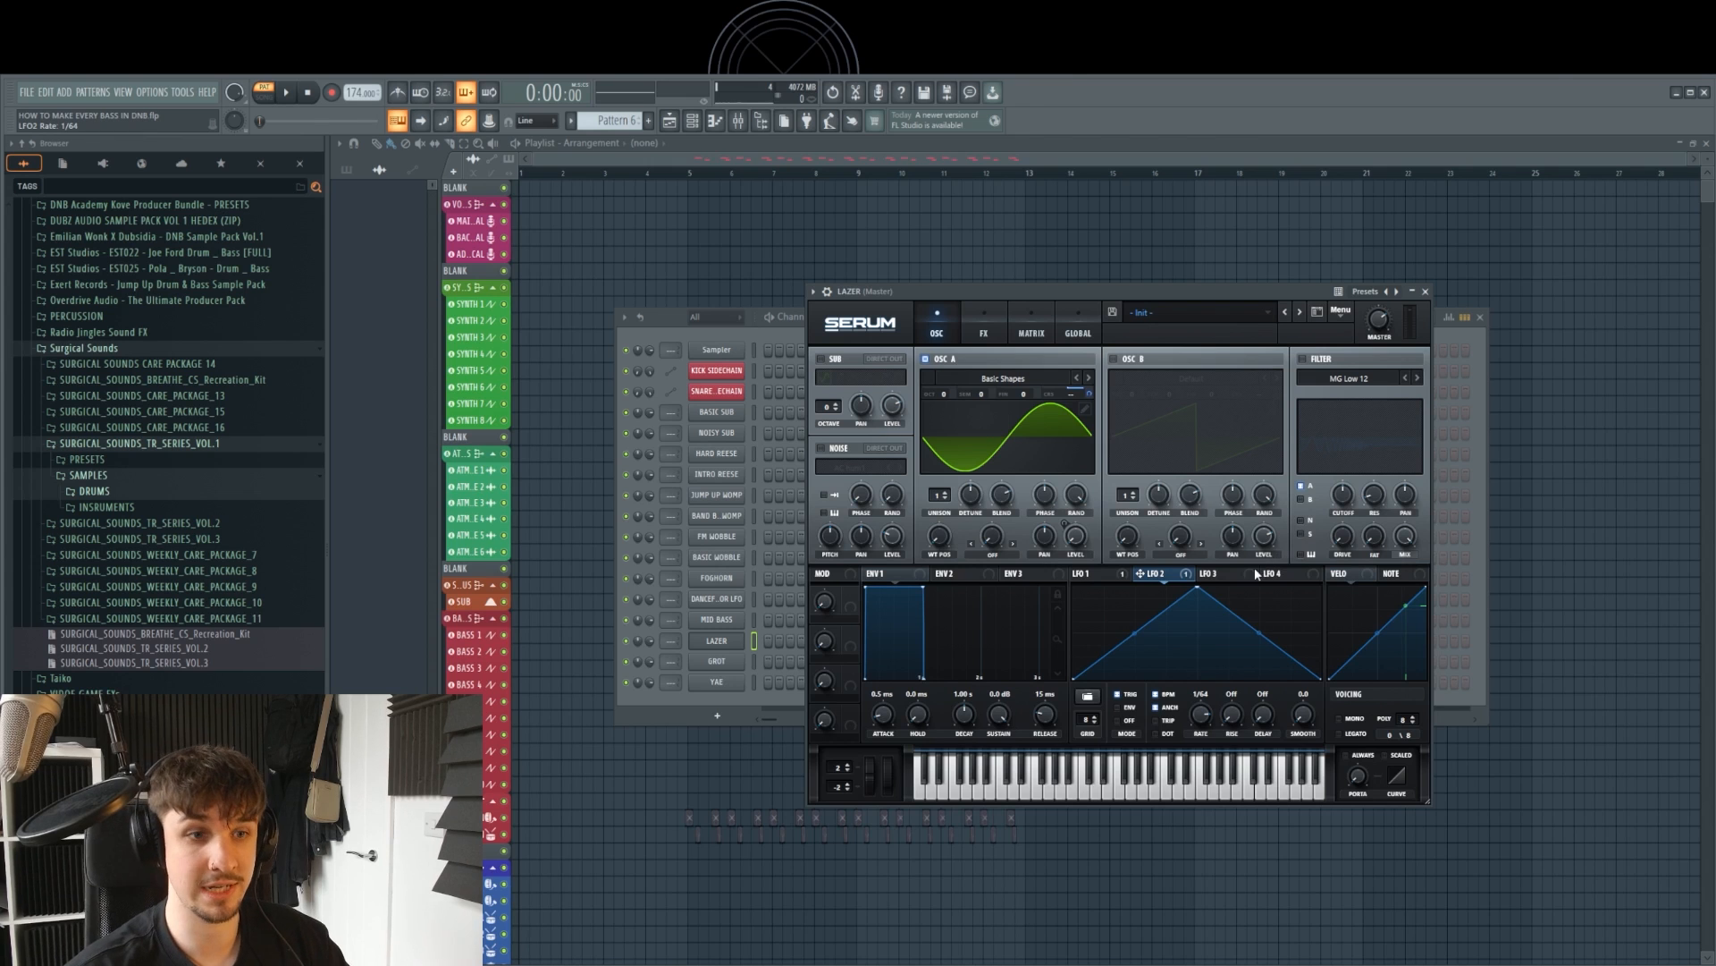
mouse_move(1209, 712)
mouse_down()
mouse_move(1210, 686)
mouse_move(1211, 721)
mouse_up()
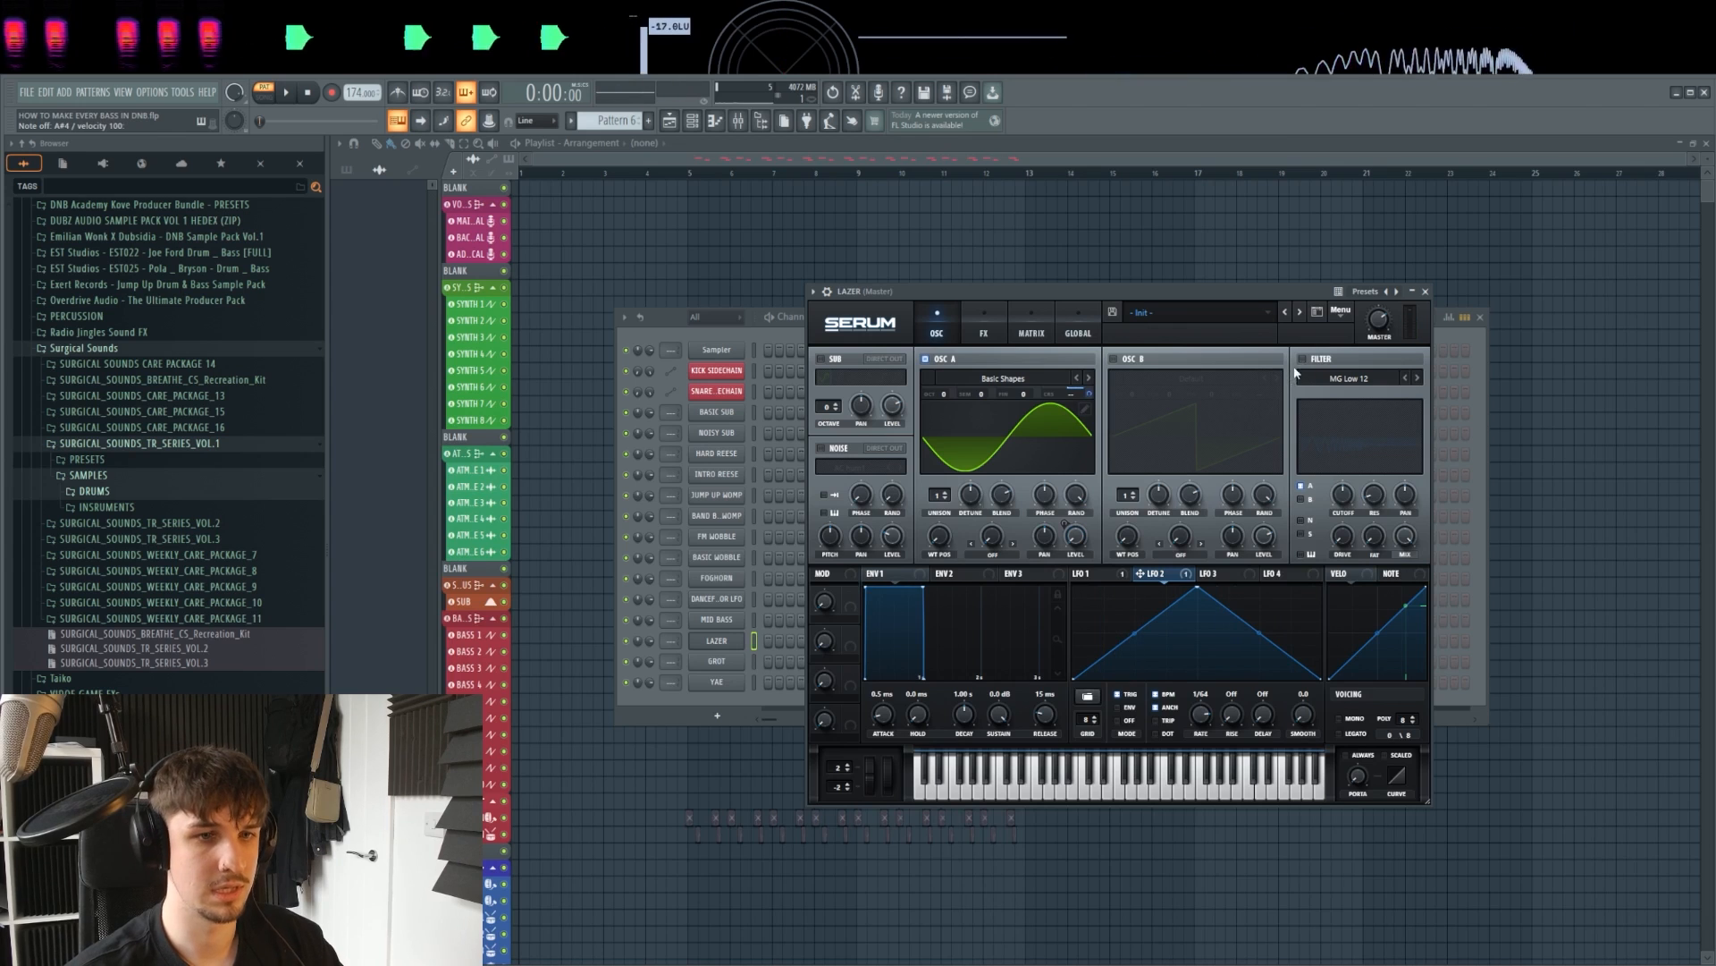
Step: Enable the filter, set its type to Cmb + and raise the resonance to about 47%
click(1303, 359)
click(1346, 378)
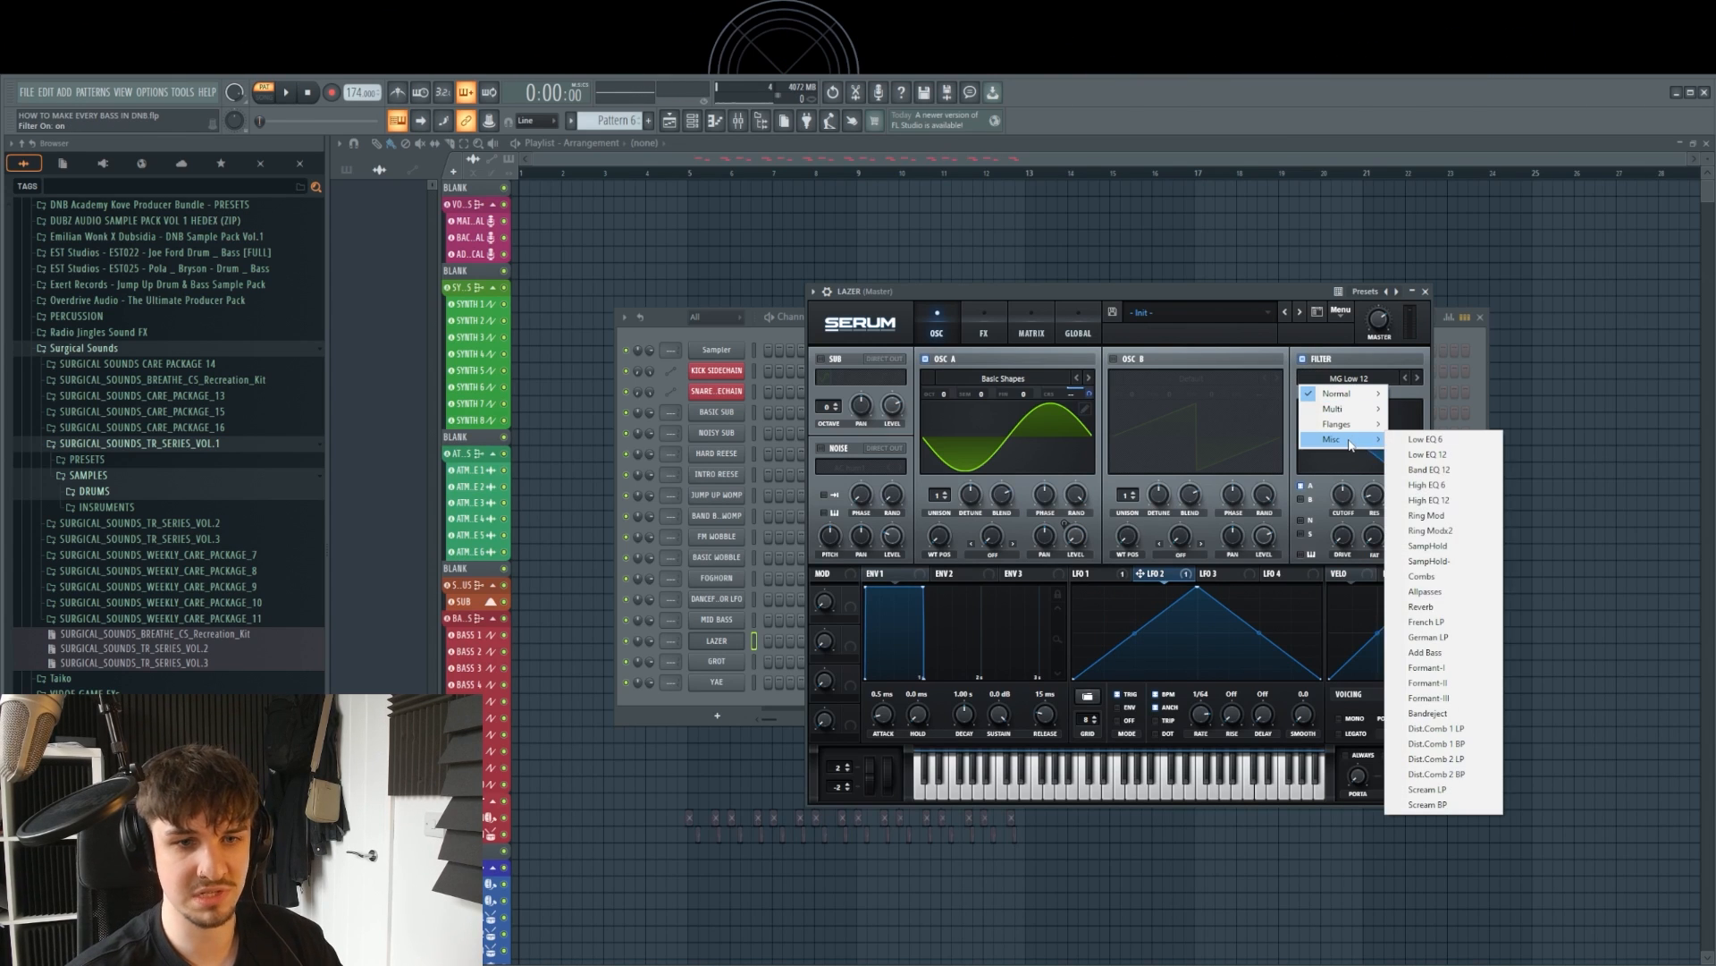
mouse_move(1350, 424)
click(1420, 425)
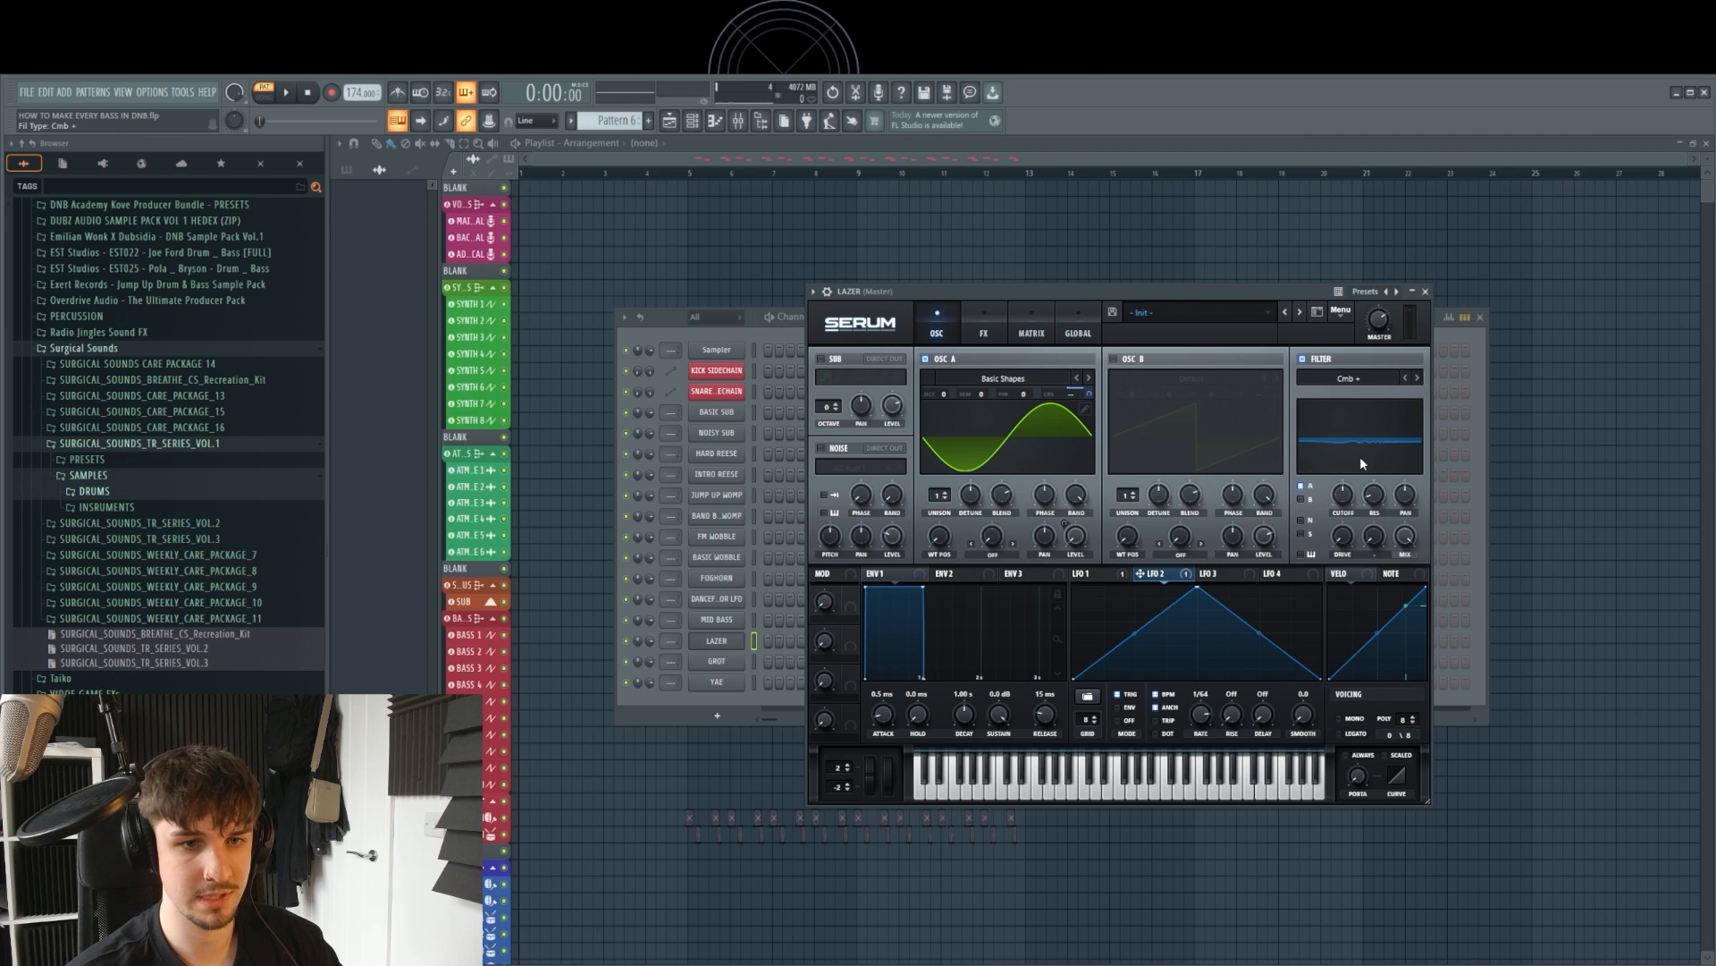
click(1344, 498)
drag(1375, 497, 1374, 440)
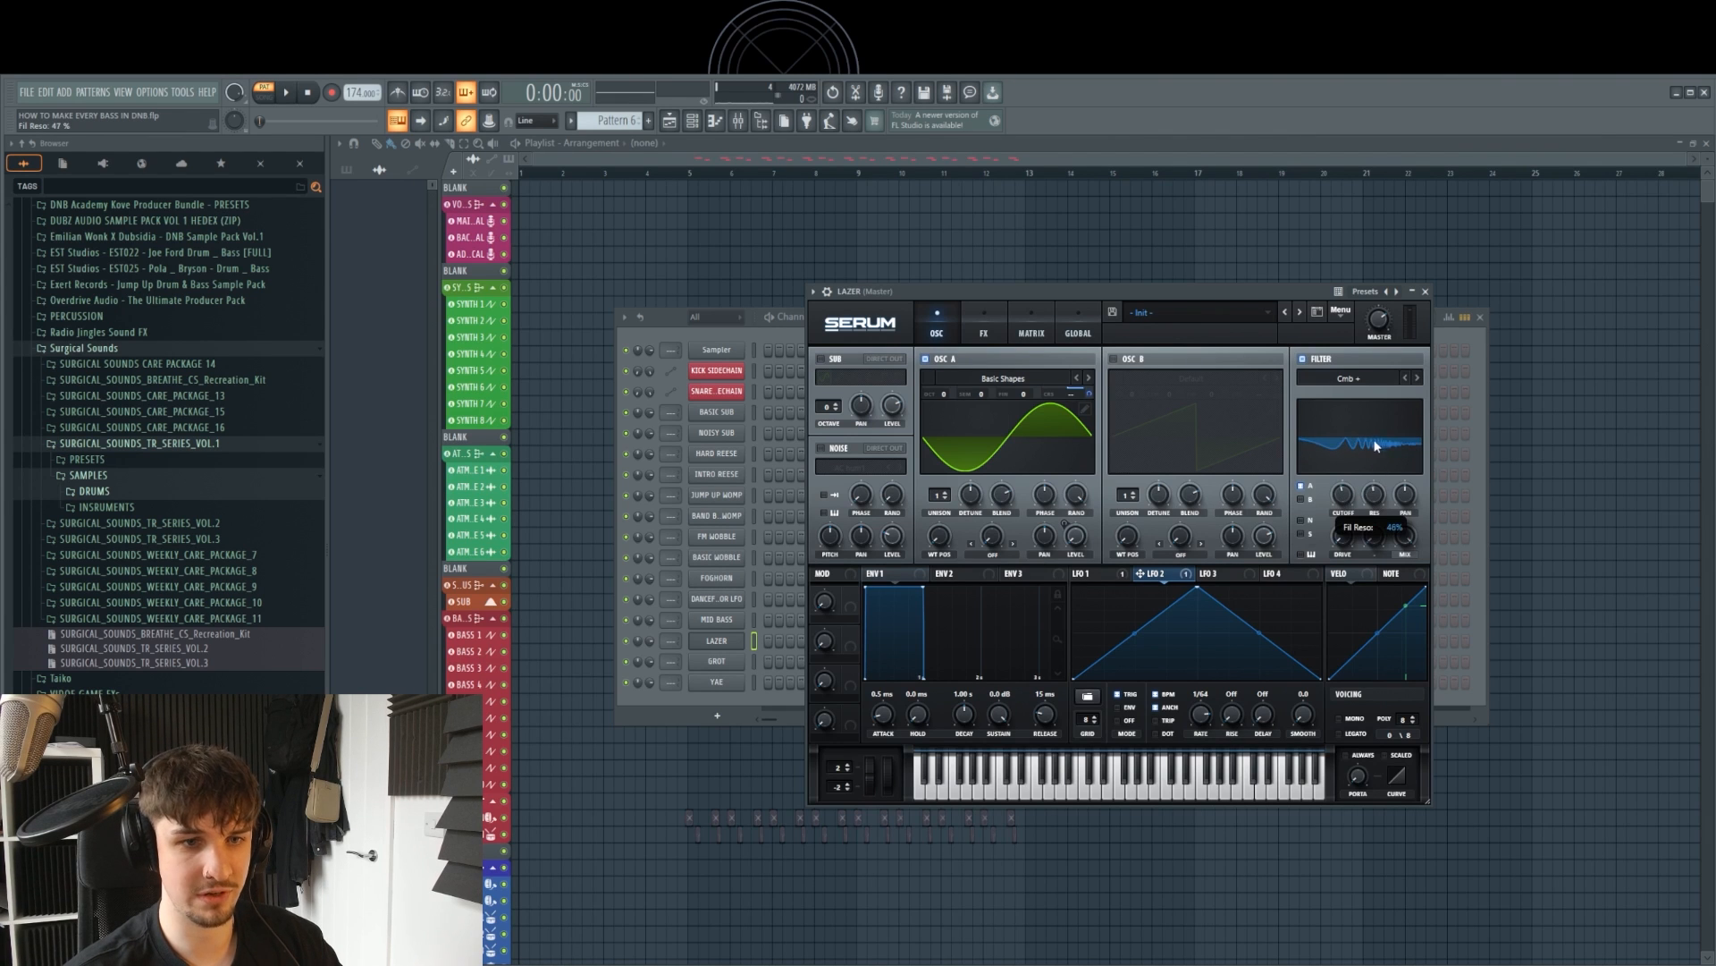
Step: Fine-tune the comb filter's cutoff in the low frequency range while playing notes
drag(1342, 496, 1339, 524)
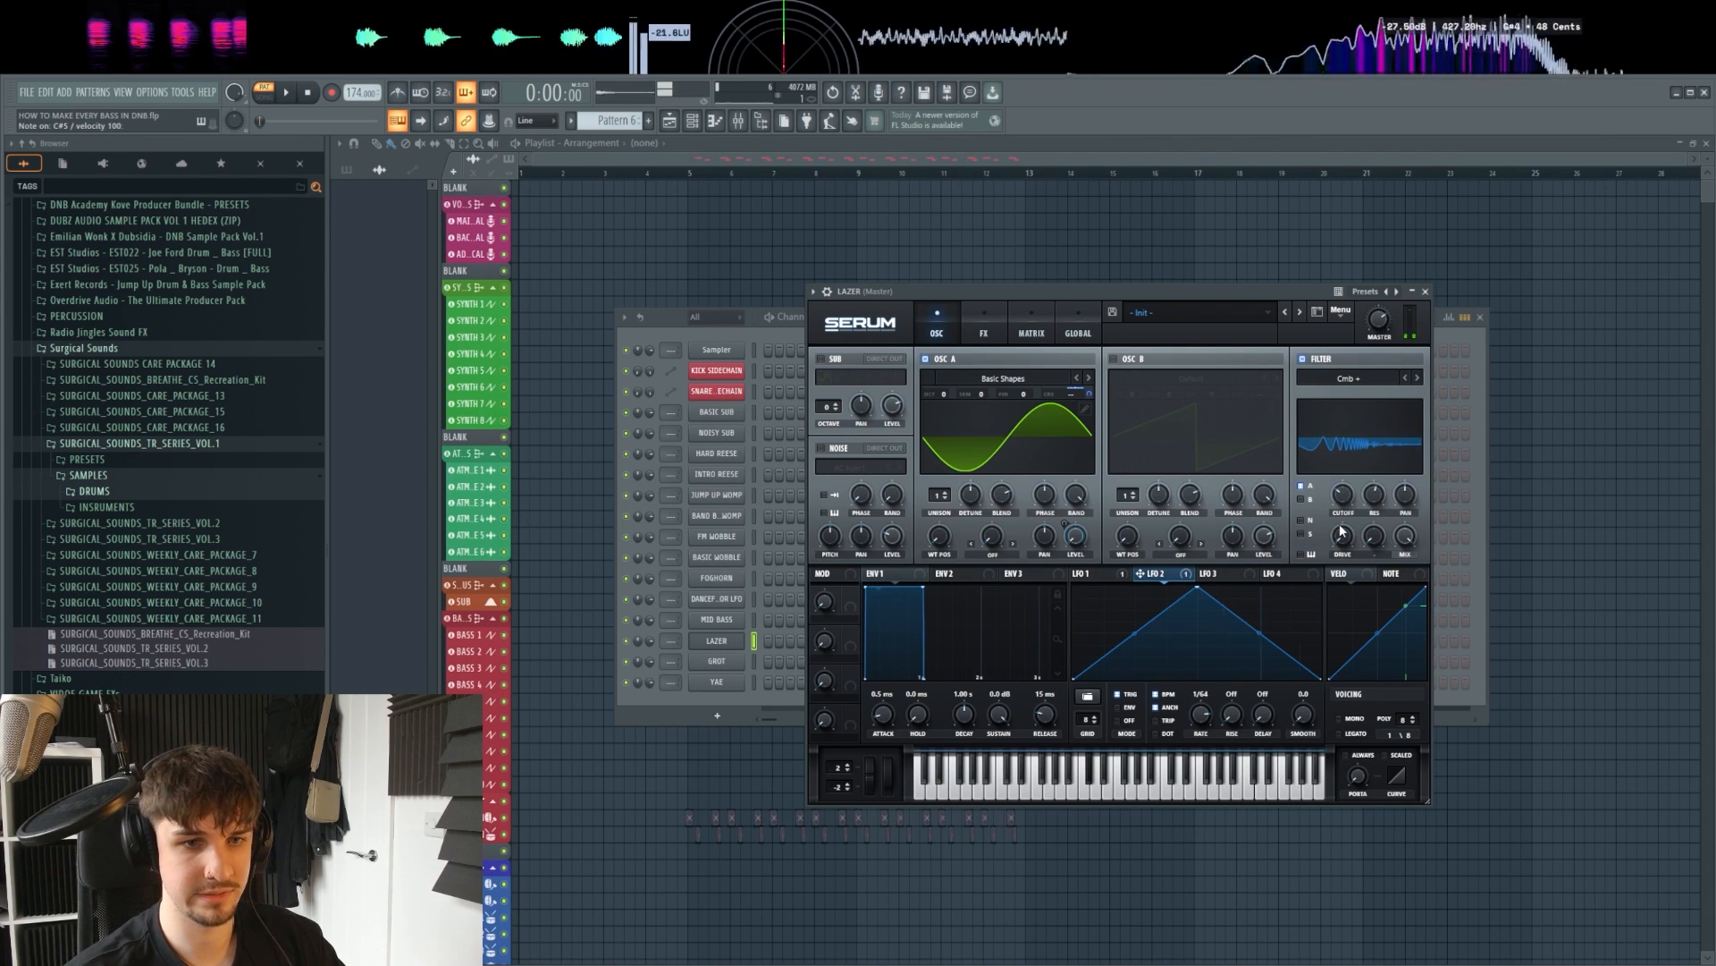
click(1342, 492)
drag(1365, 503, 1336, 463)
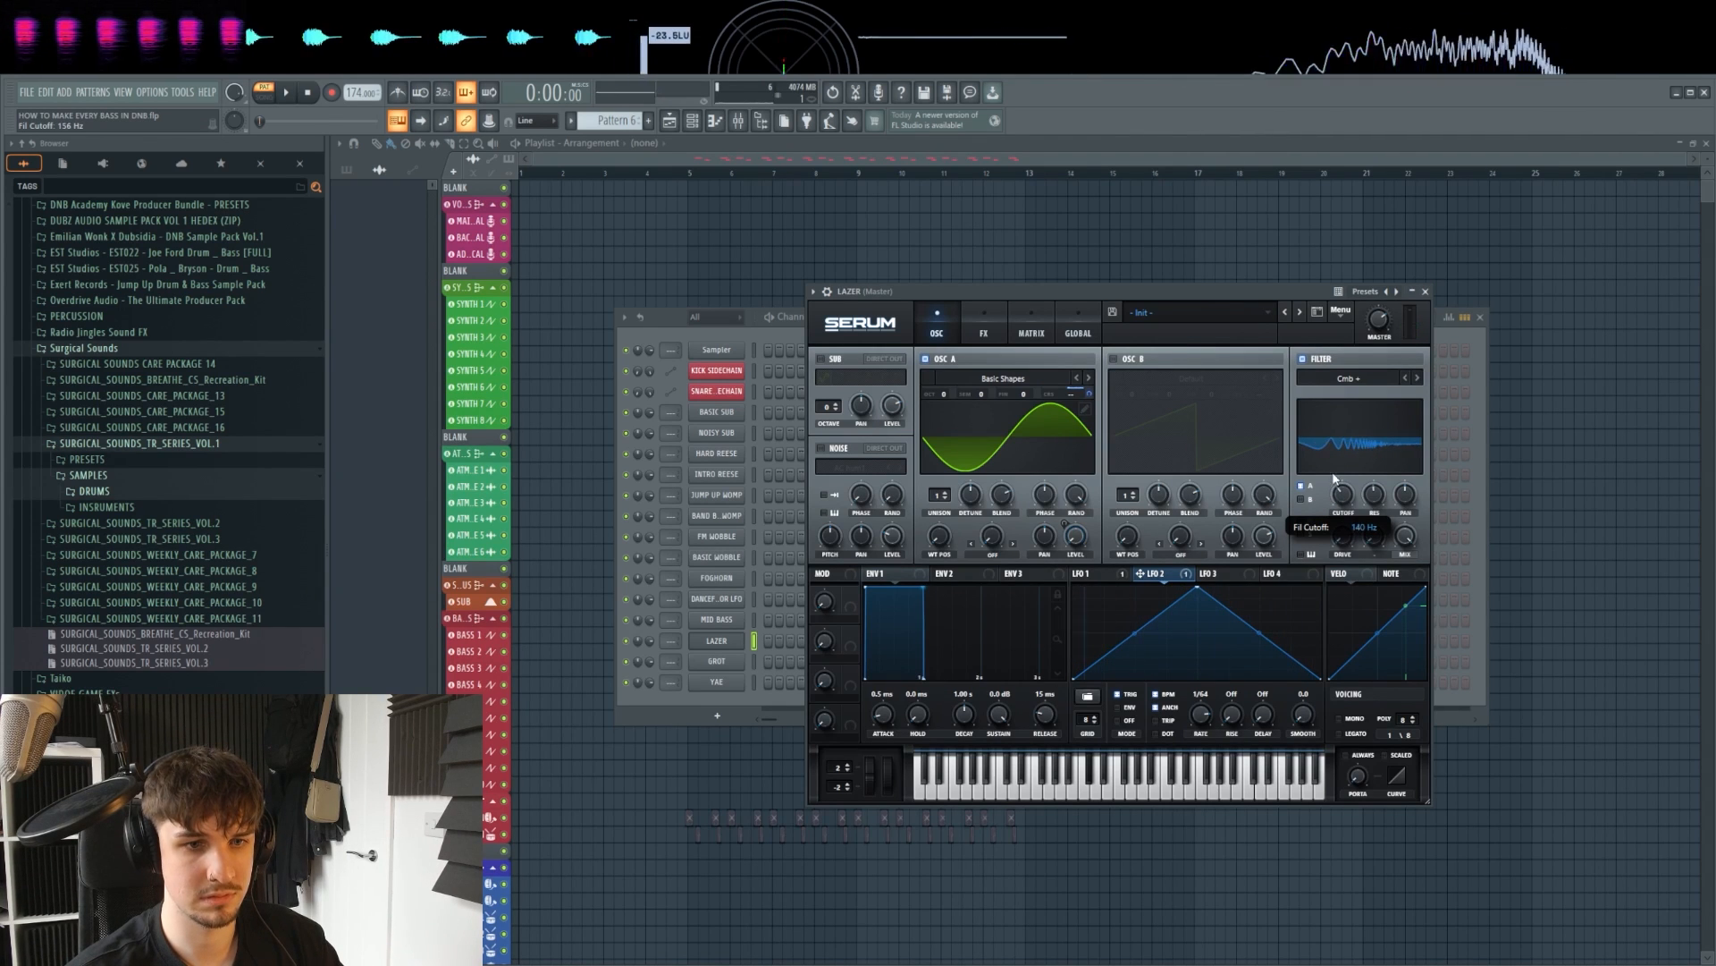
drag(1335, 478, 1336, 467)
key(2)
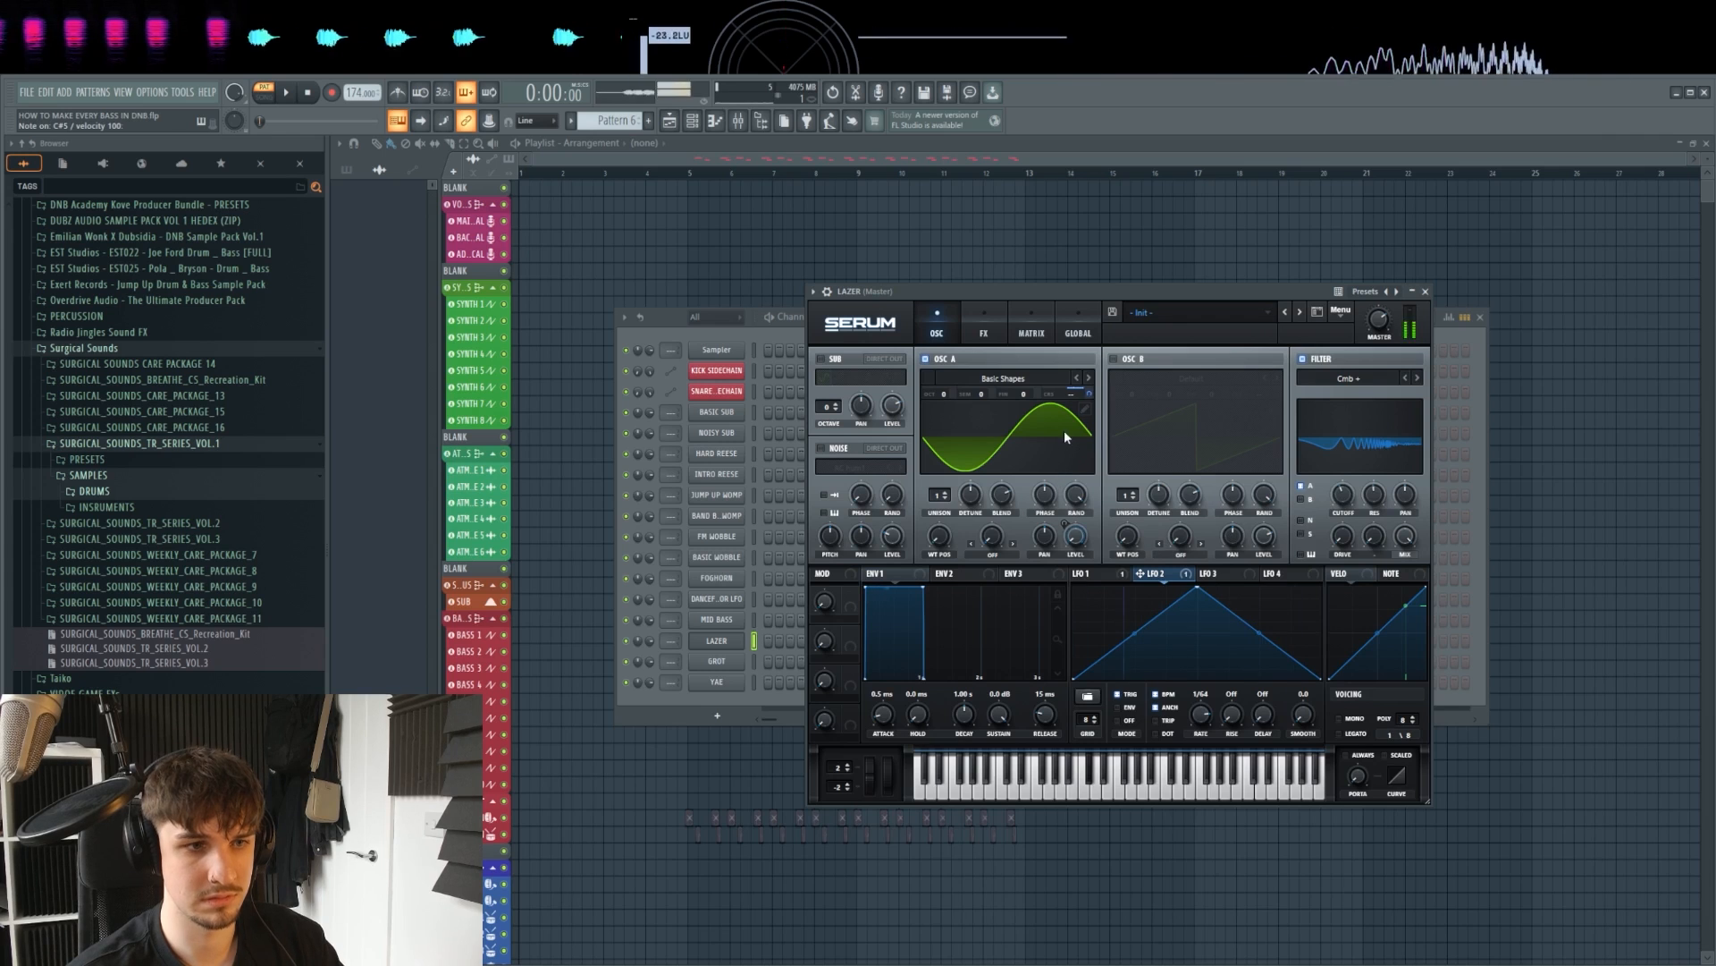
Step: Raise oscillator A by one octave and fine-tune the comb filter's cutoff to about 75 Hz and its resonance while playing notes
drag(937, 395, 946, 374)
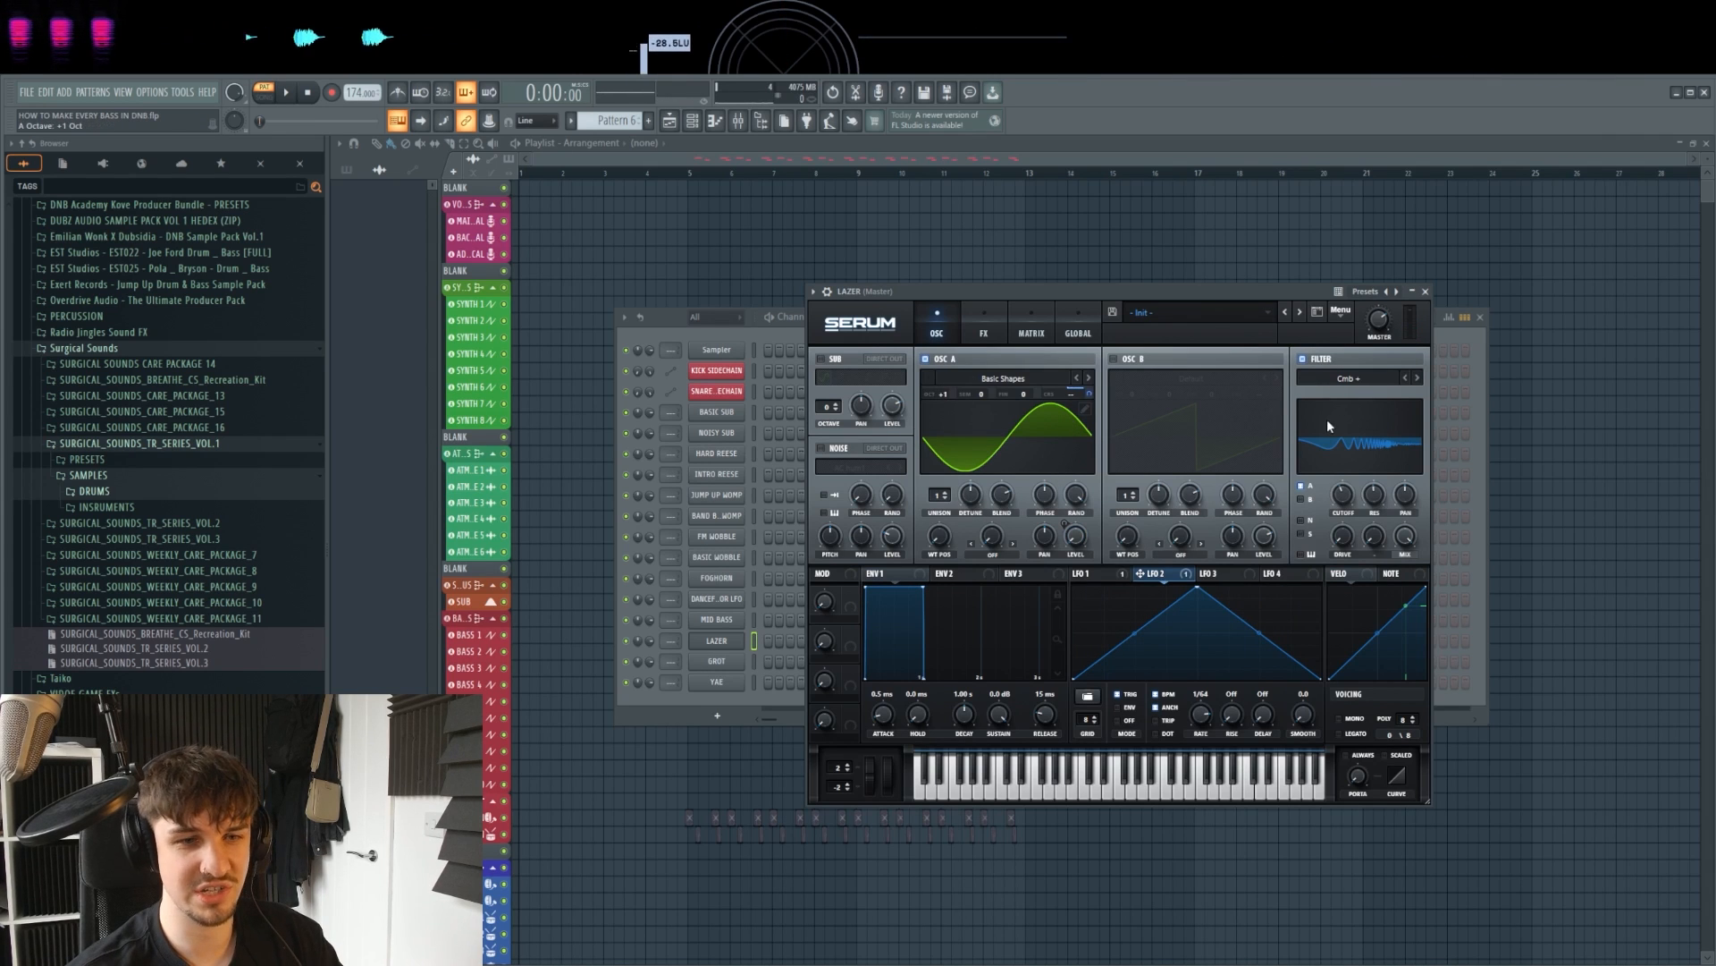
key(2)
drag(1347, 495, 1341, 514)
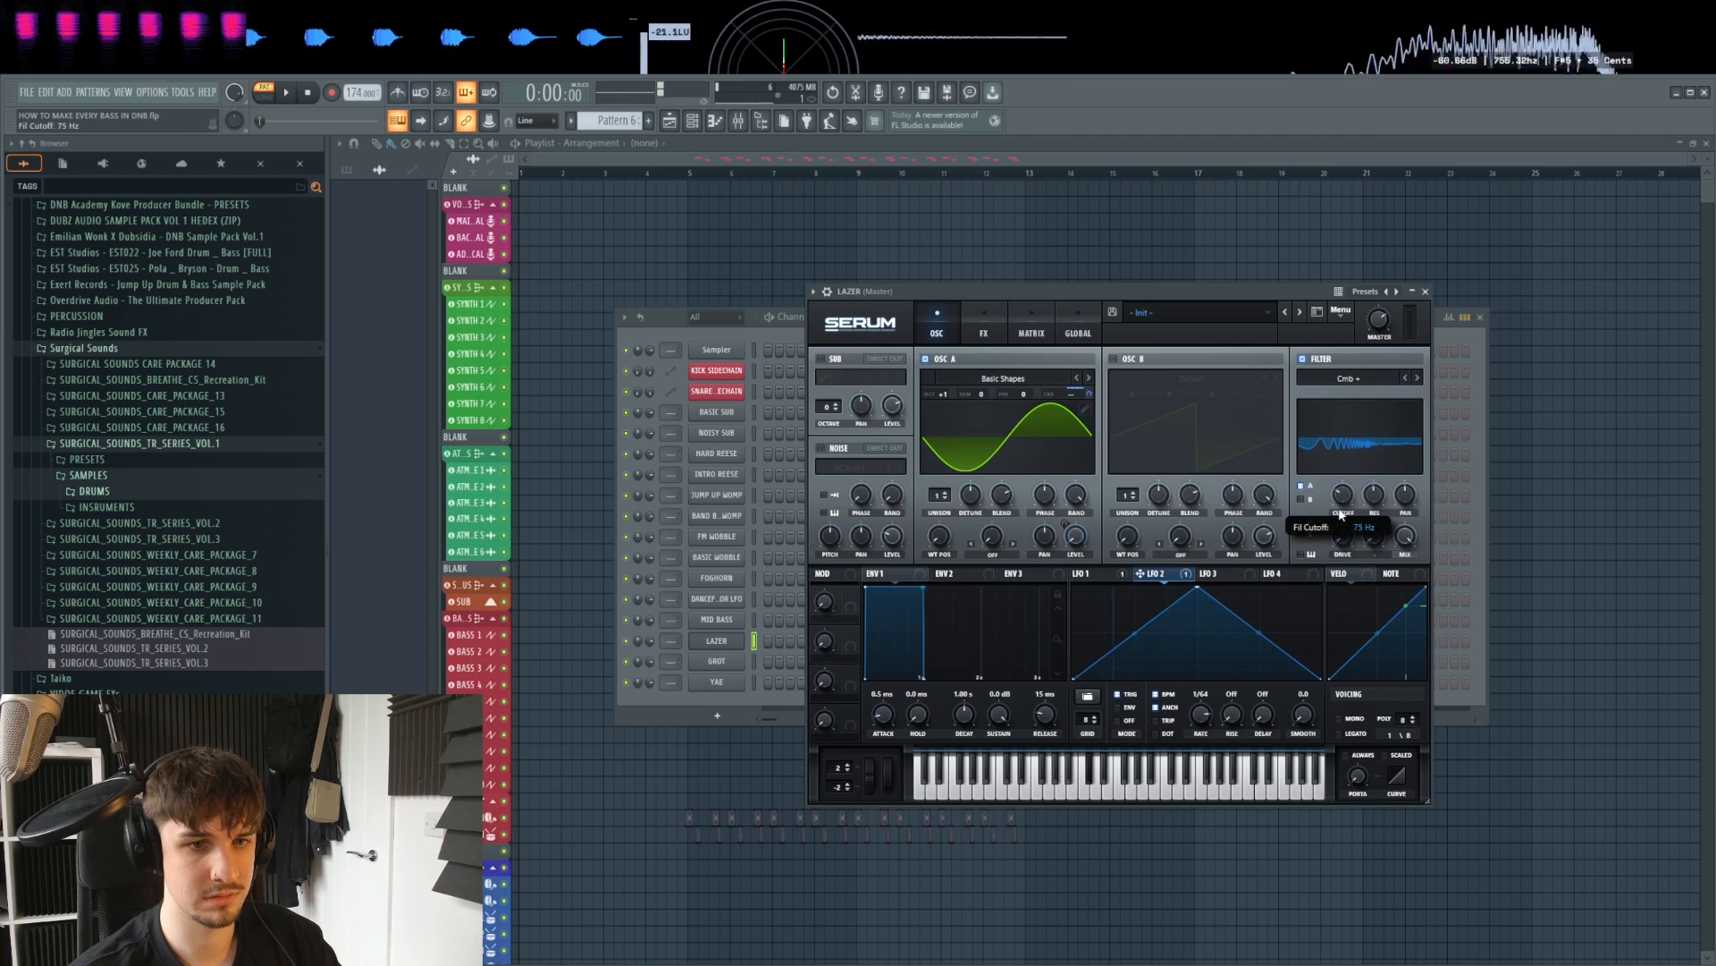
key(2)
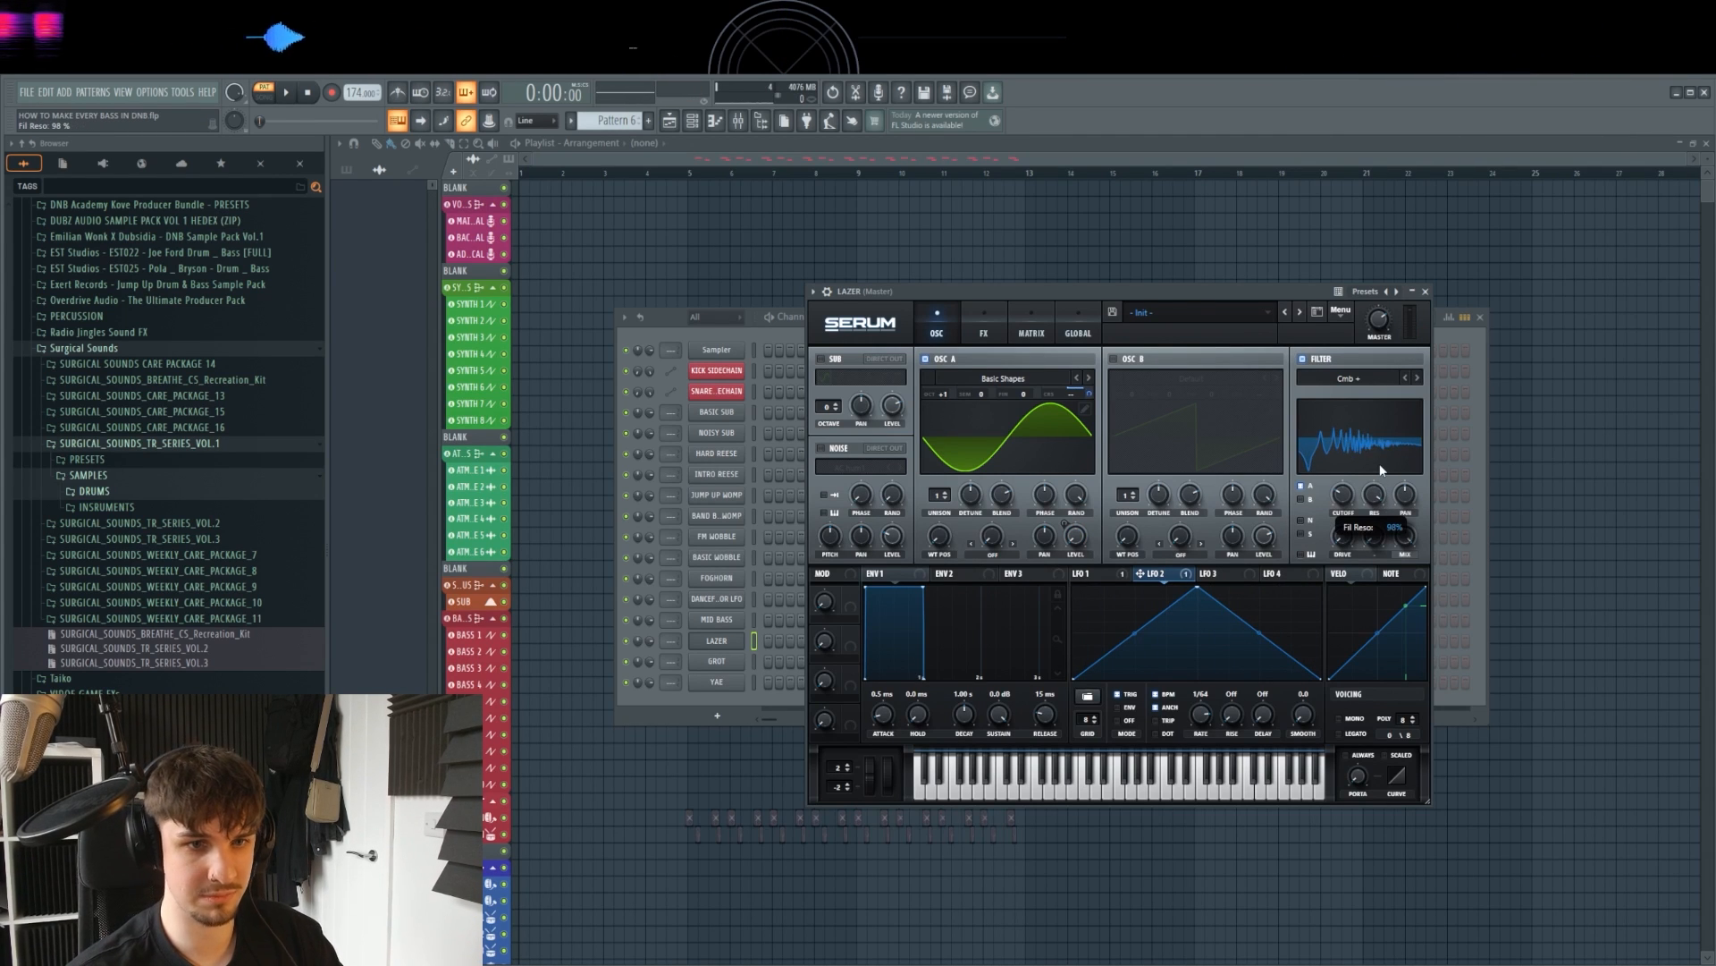
drag(1381, 472, 1349, 415)
key(2)
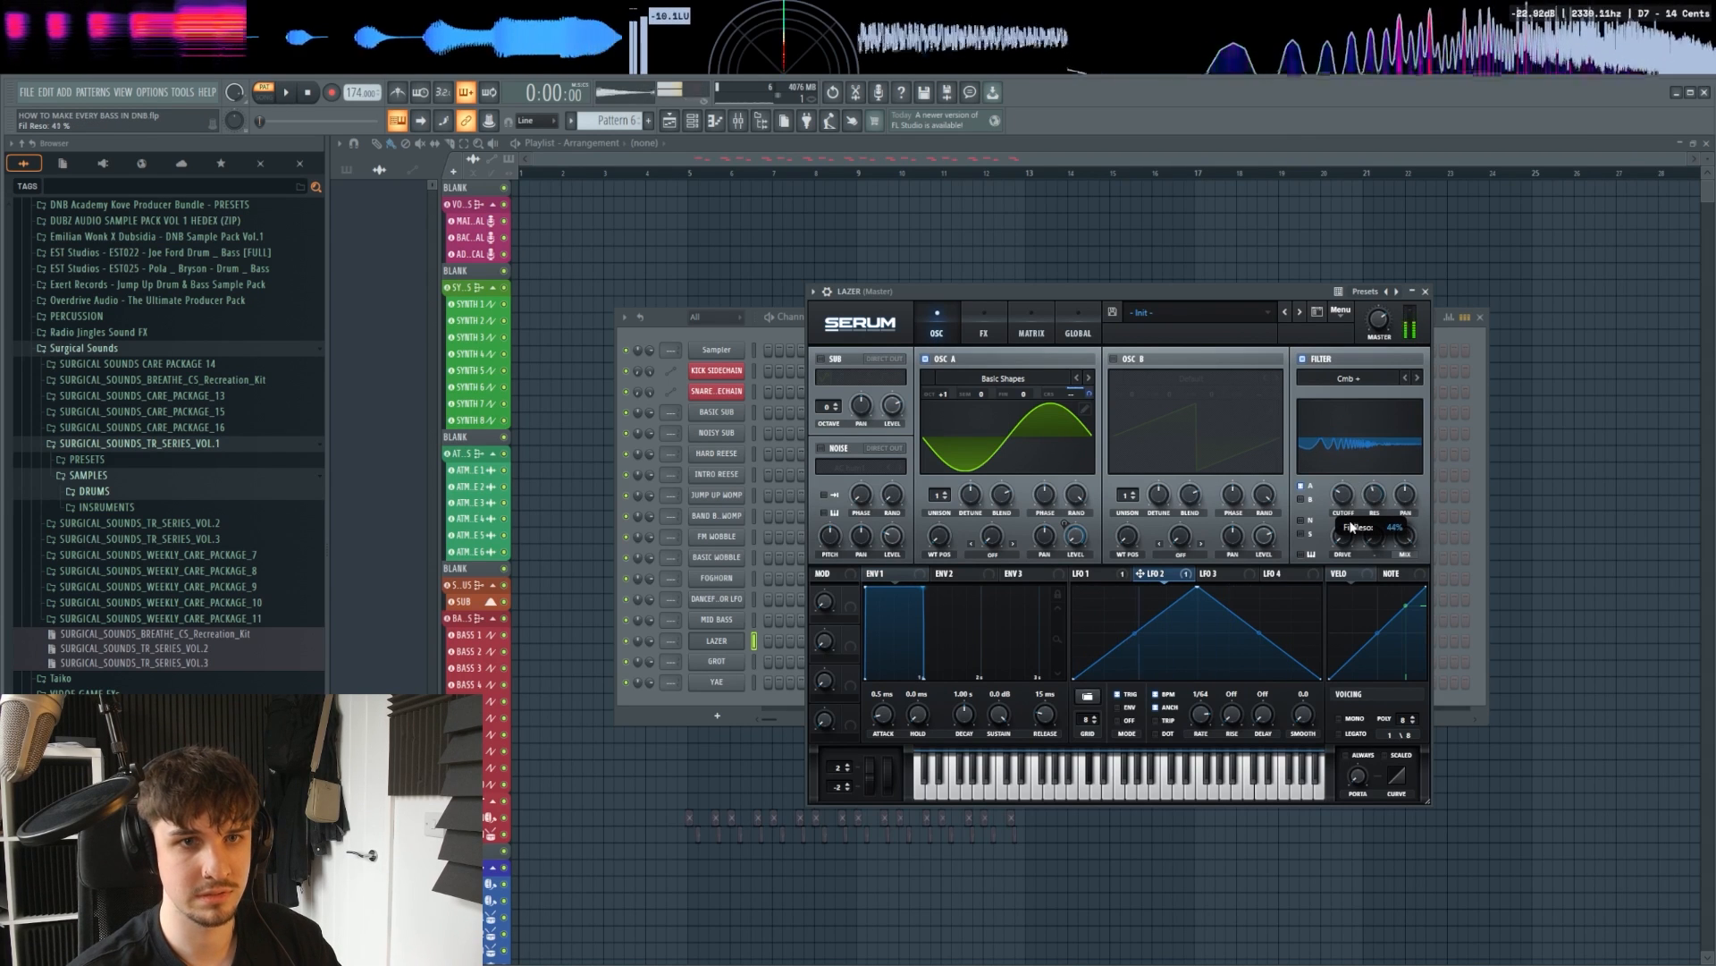
drag(1381, 498, 1371, 451)
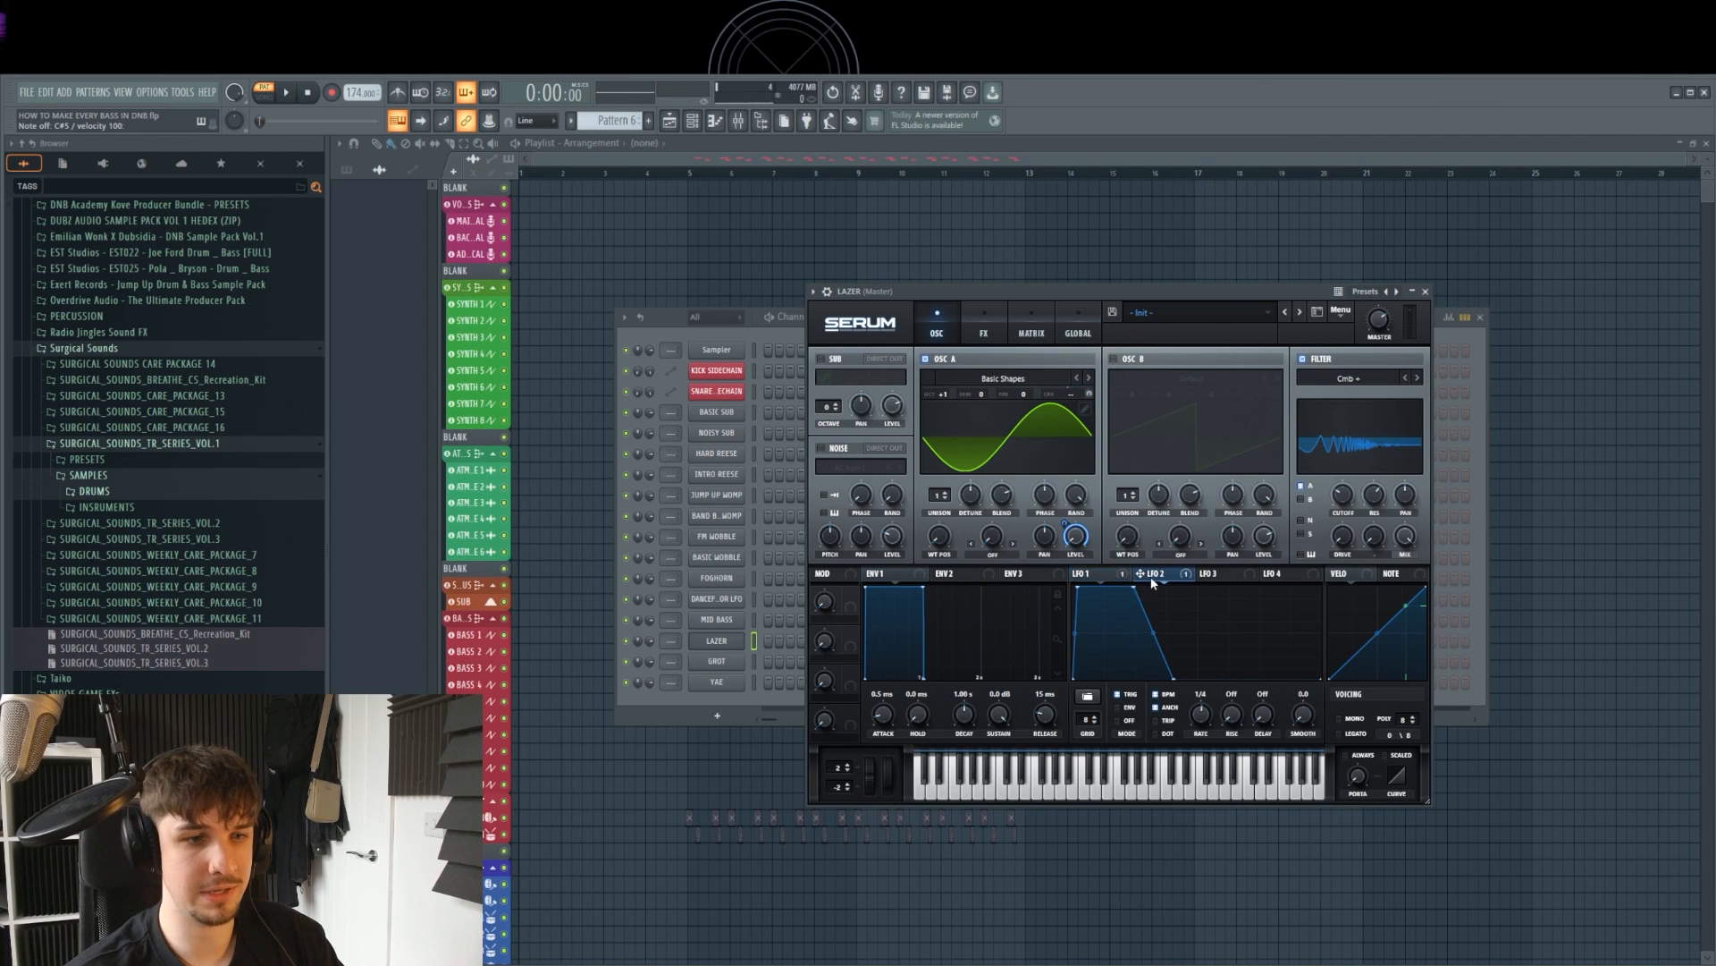
Step: Set LFO 2's modulation depth on oscillator A's coarse pitch to 34 and its rate to 1/64
drag(1091, 391, 1090, 380)
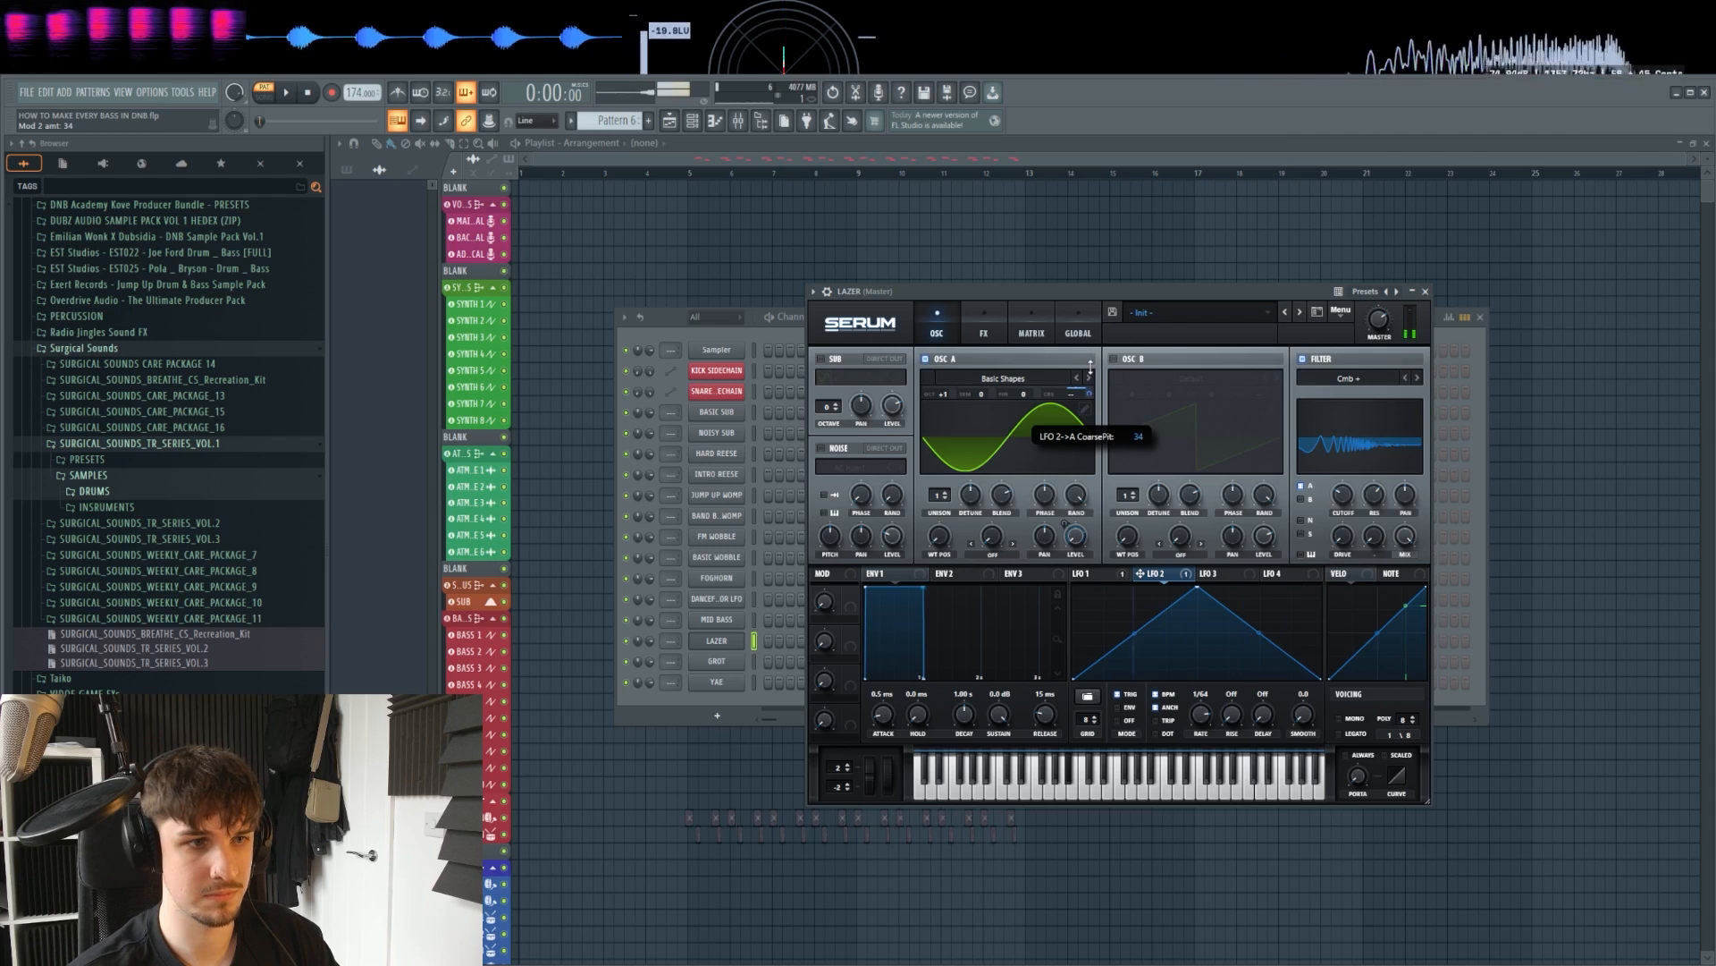
drag(1209, 708, 1200, 713)
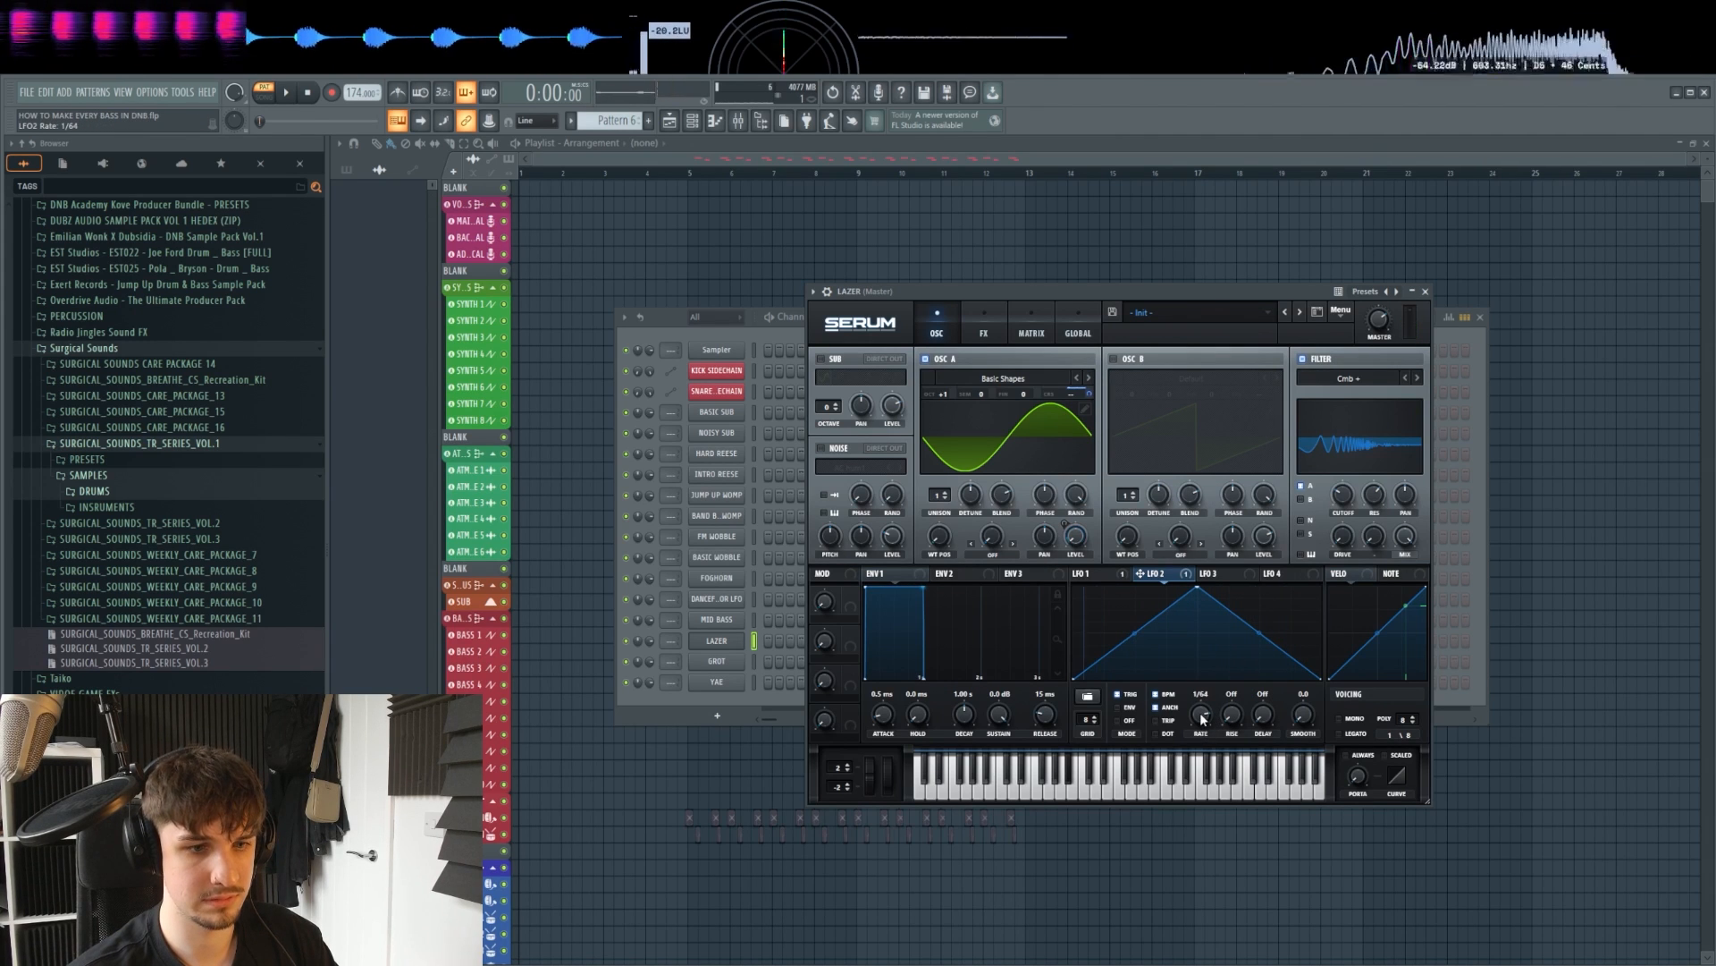
Step: Enable the EQ effect, switch its low band to a low cut at about 430 Hz and play notes to test it
click(975, 330)
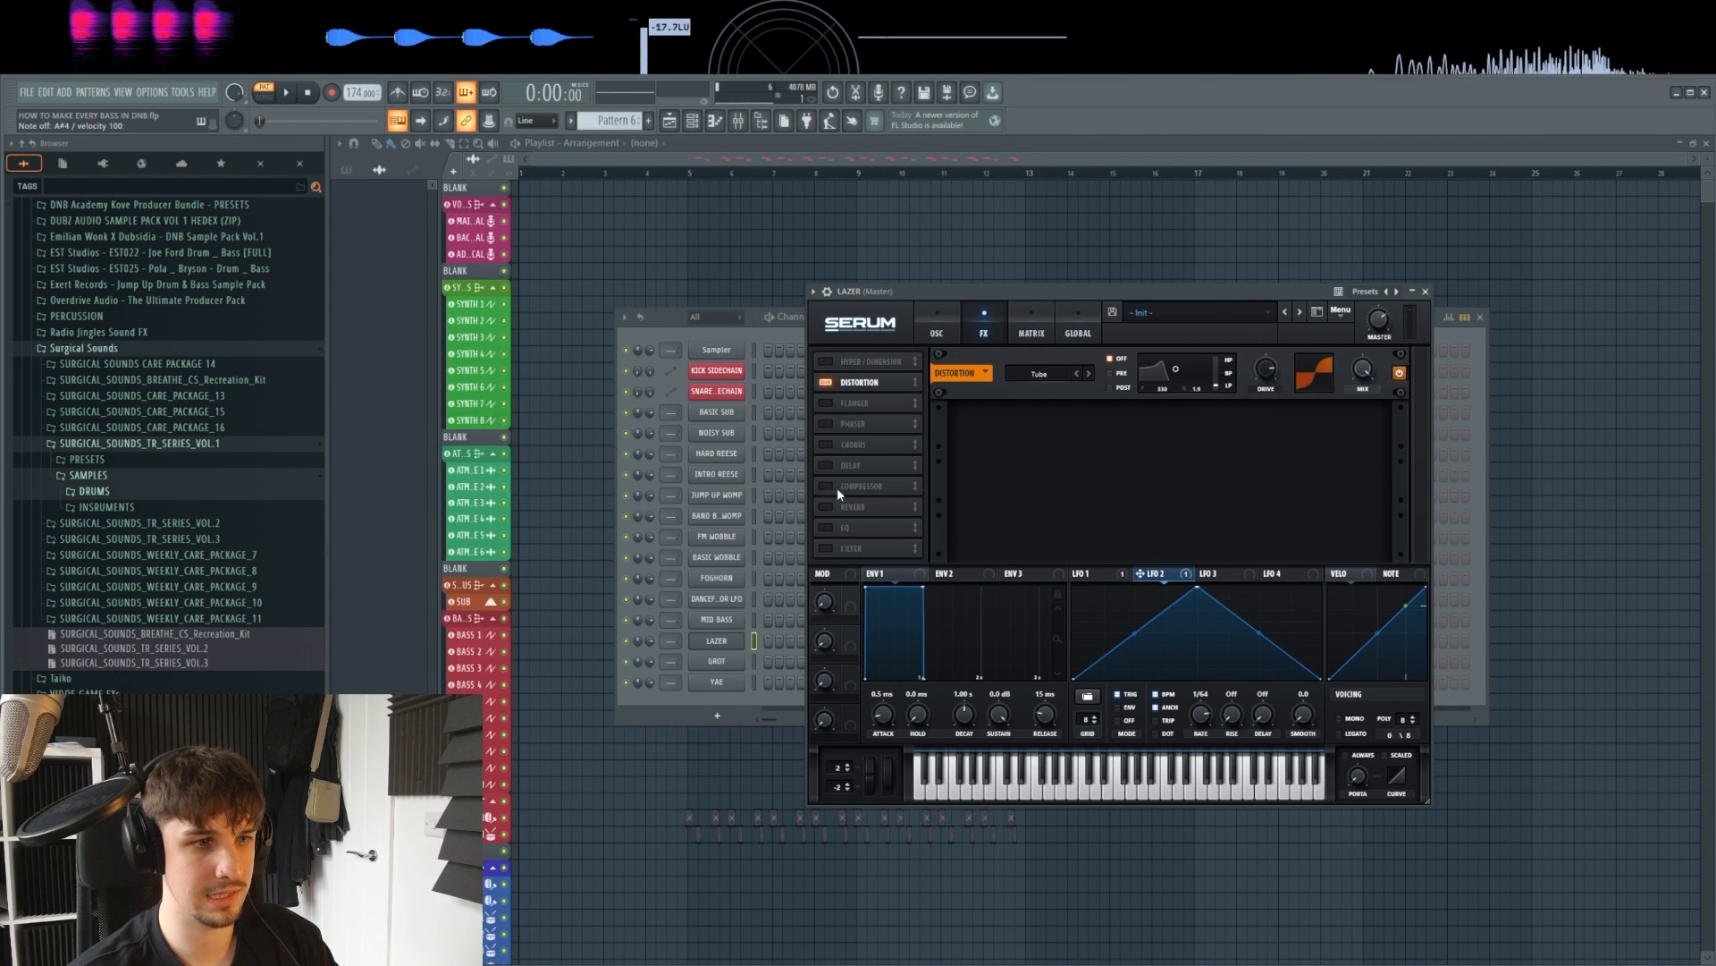
click(837, 528)
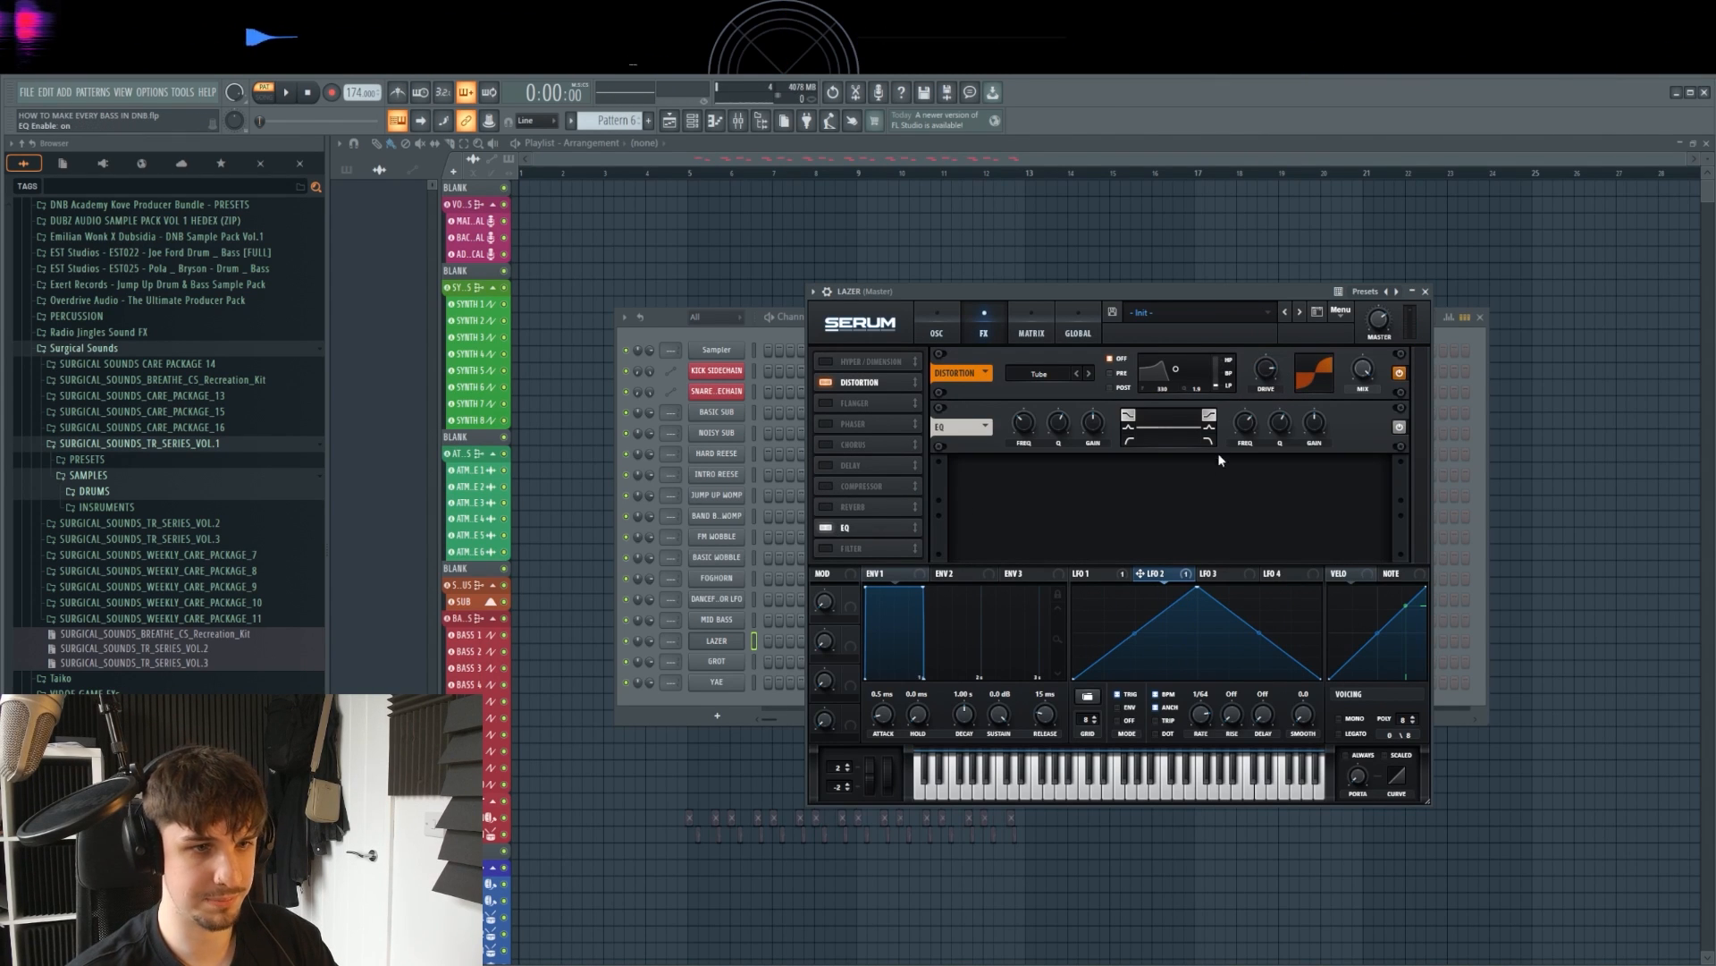
click(1132, 438)
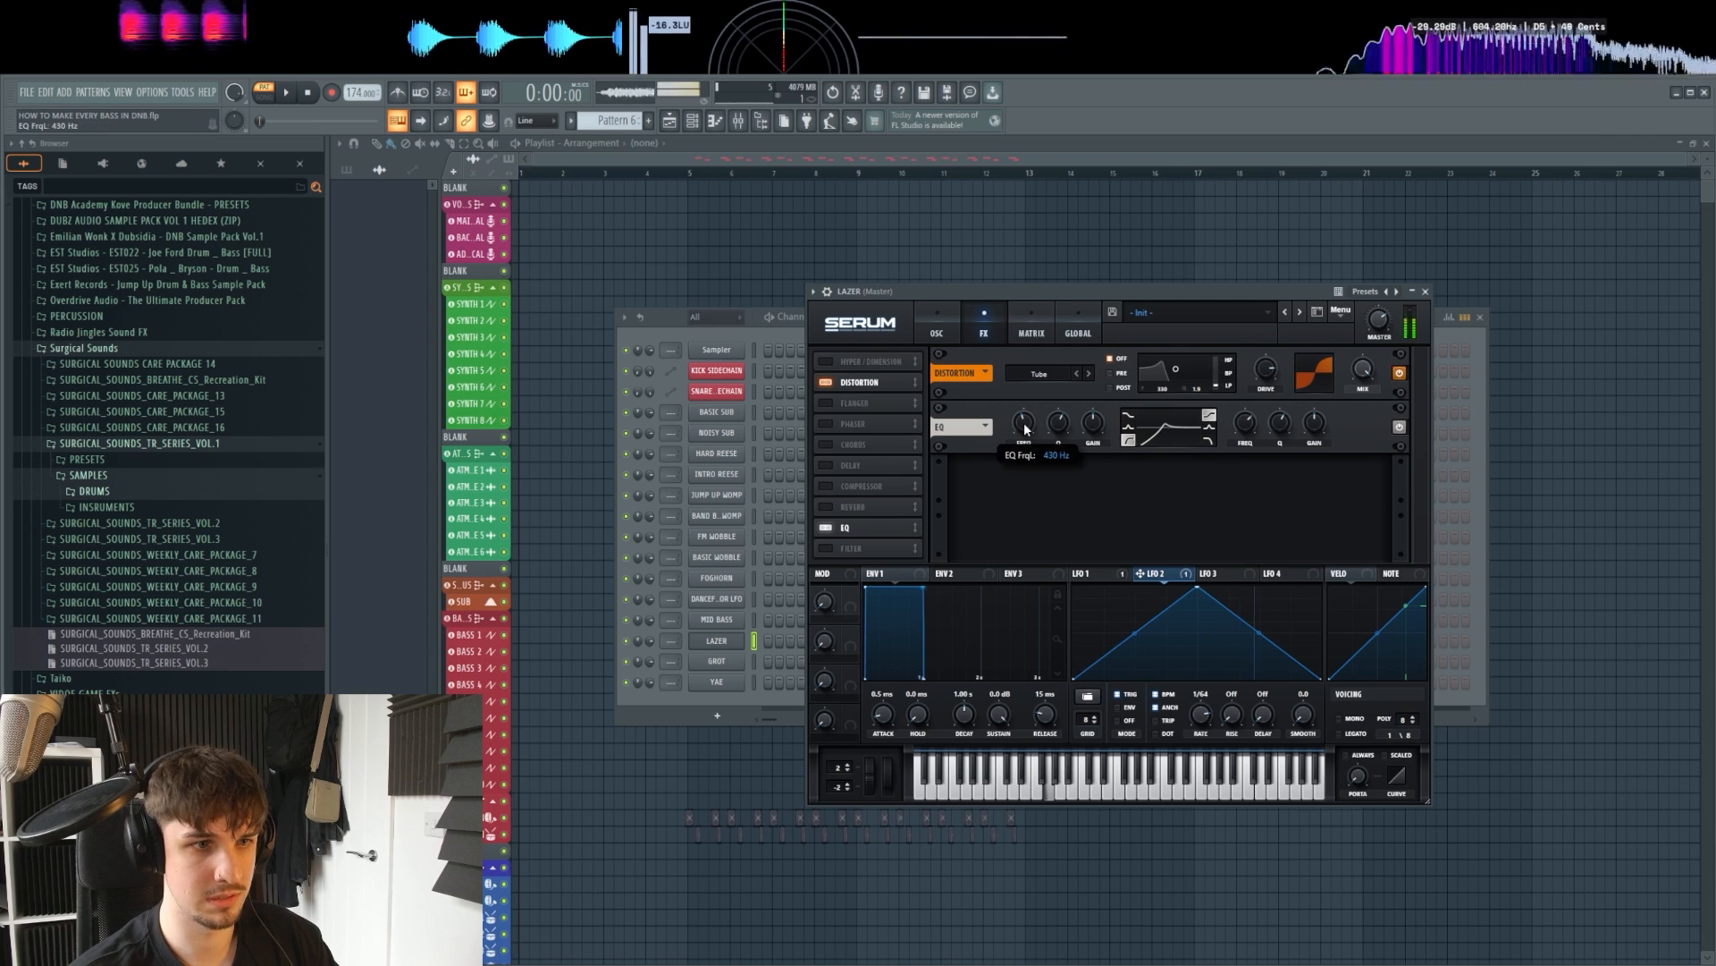
key(2)
key(b)
key(q)
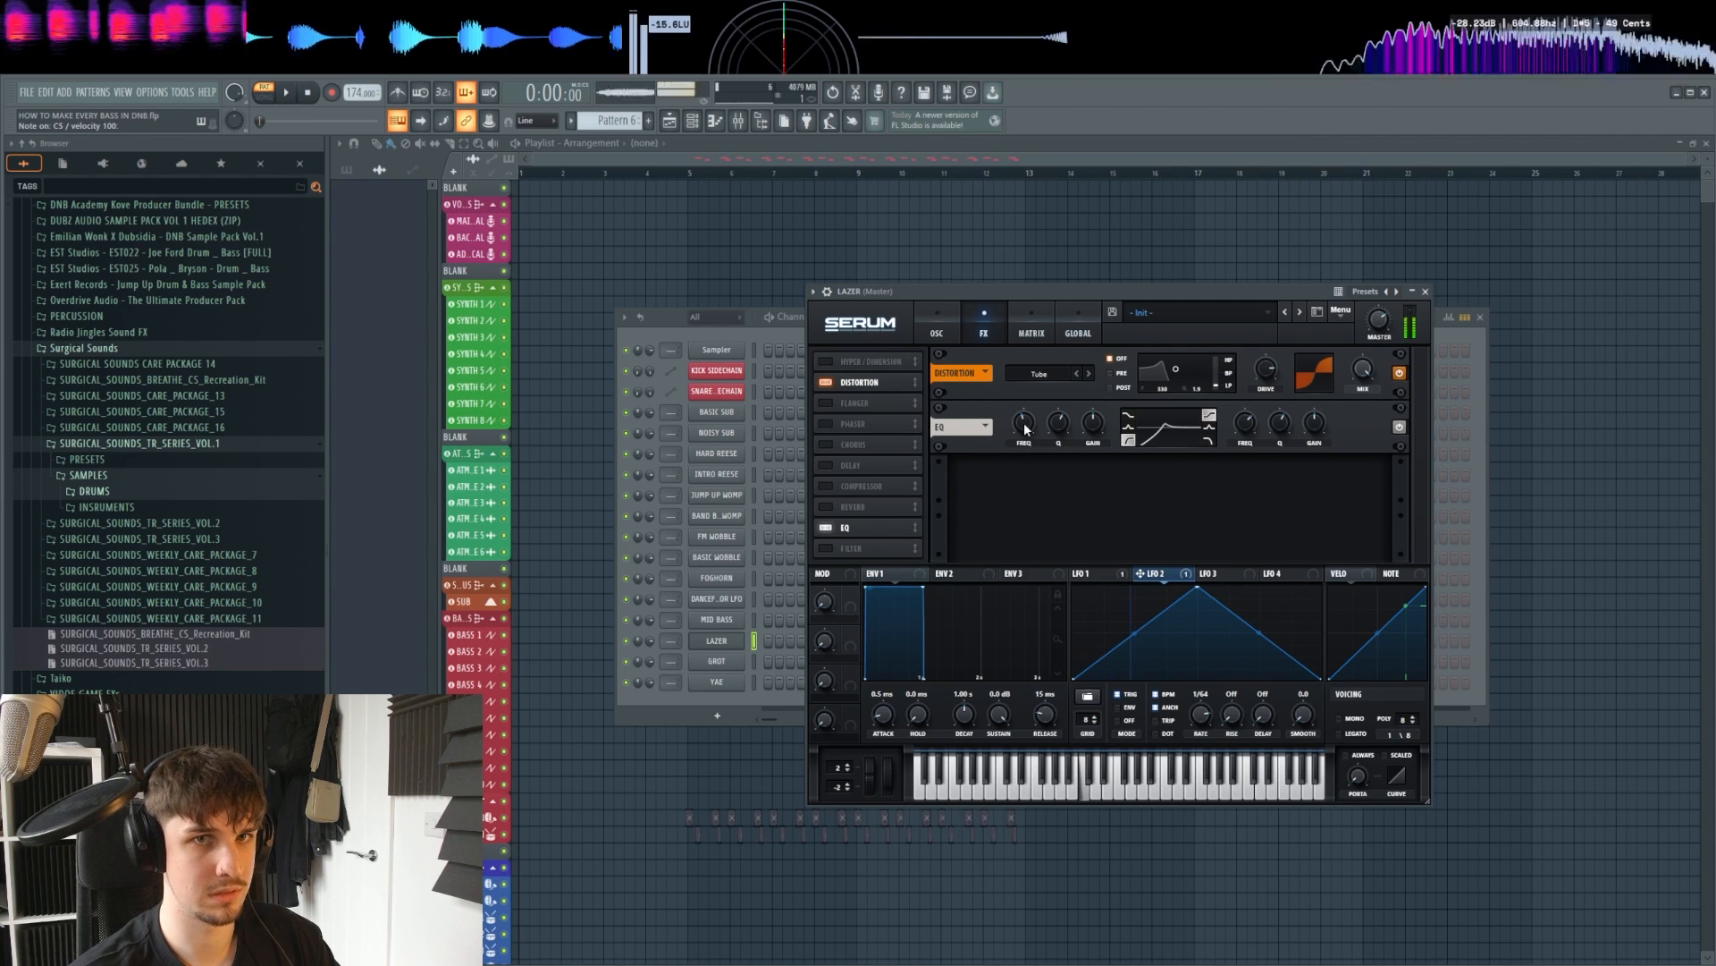
Step: Review the Basic LAZER preset's effects and LFO 2, and lower its comb filter cutoff slightly while playing notes
click(937, 330)
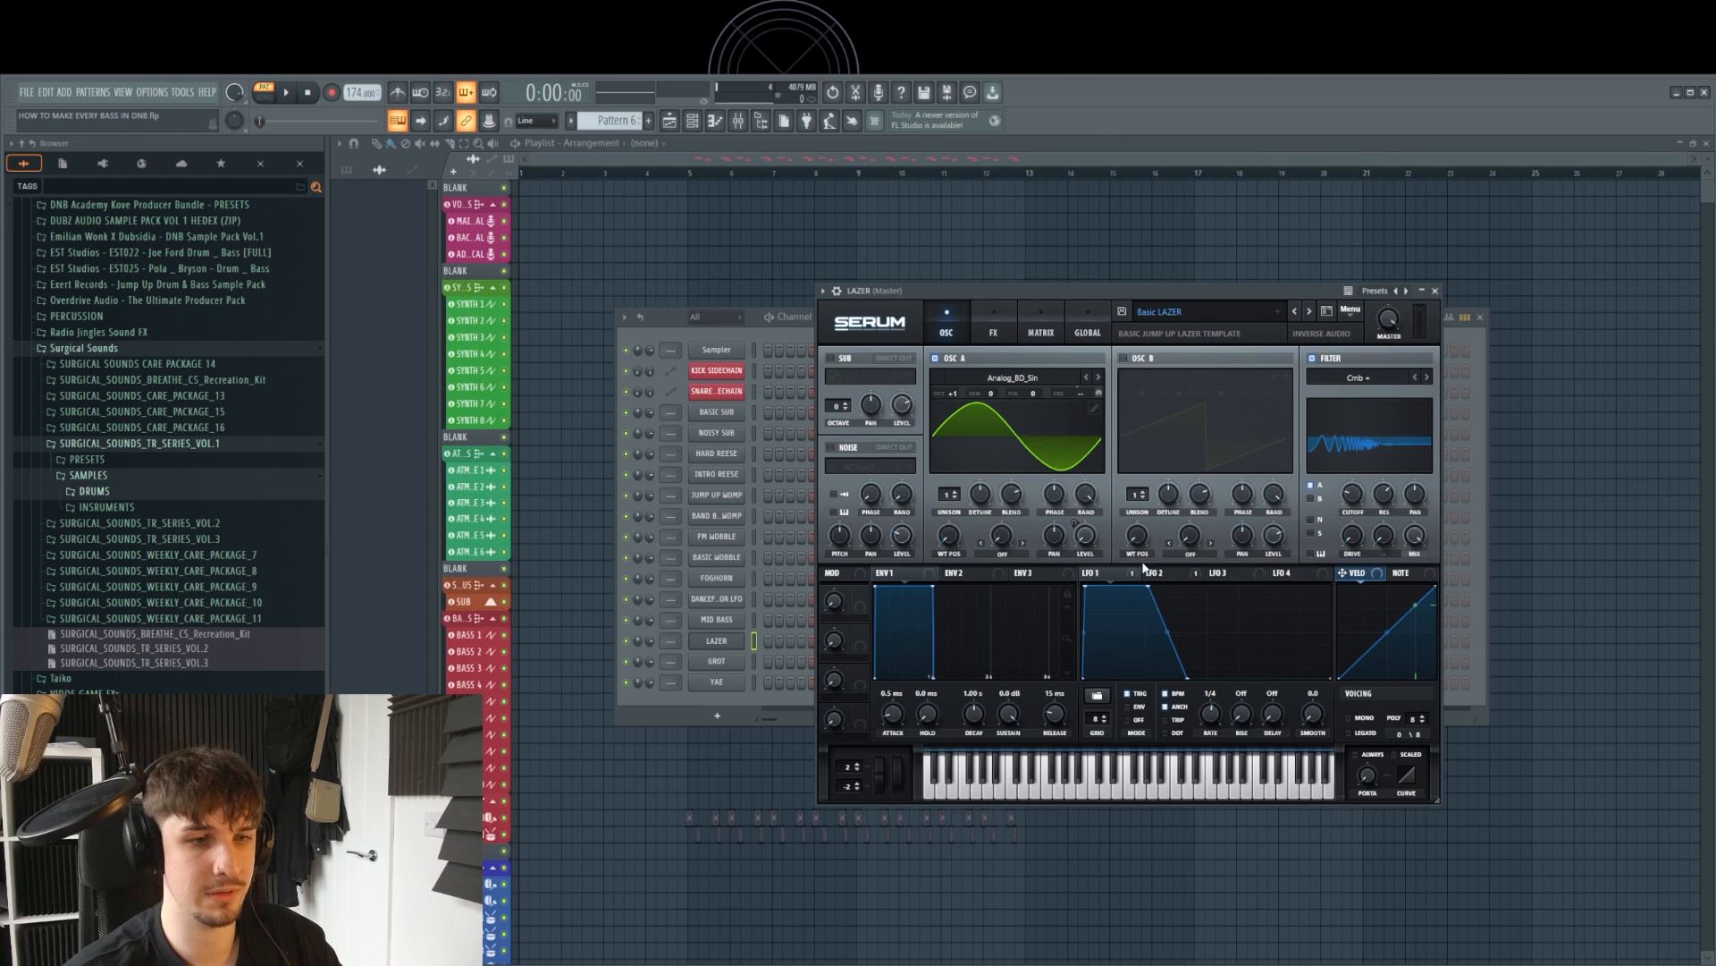
key(j)
click(993, 323)
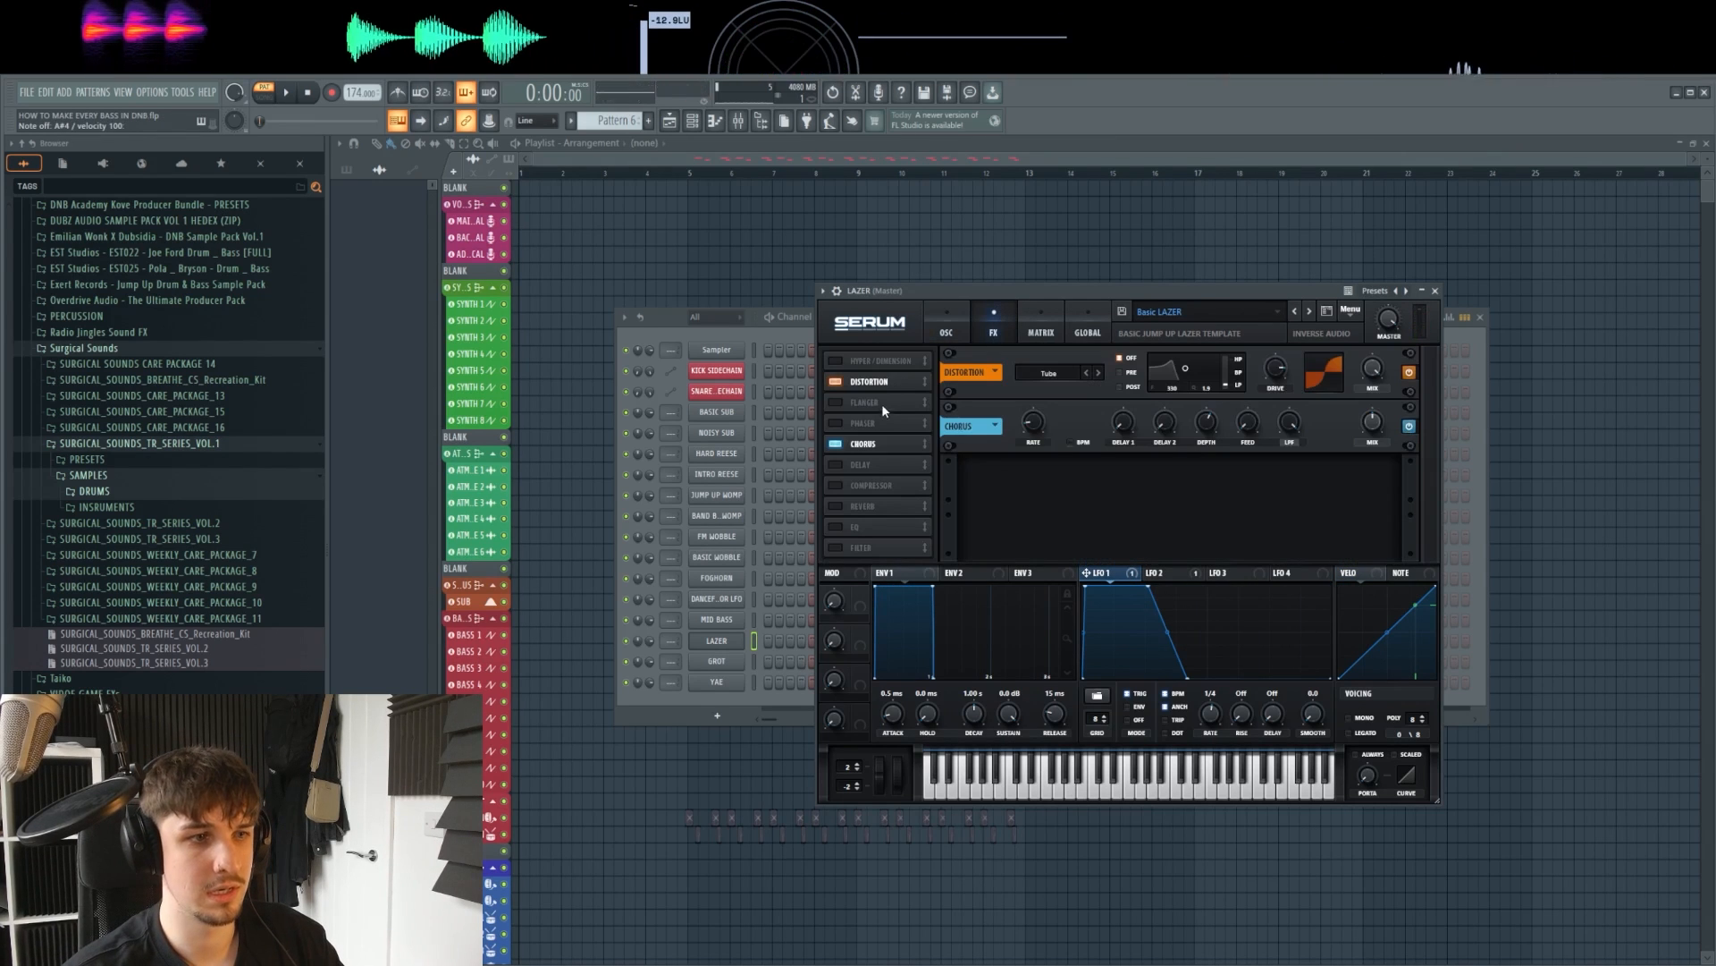
click(950, 333)
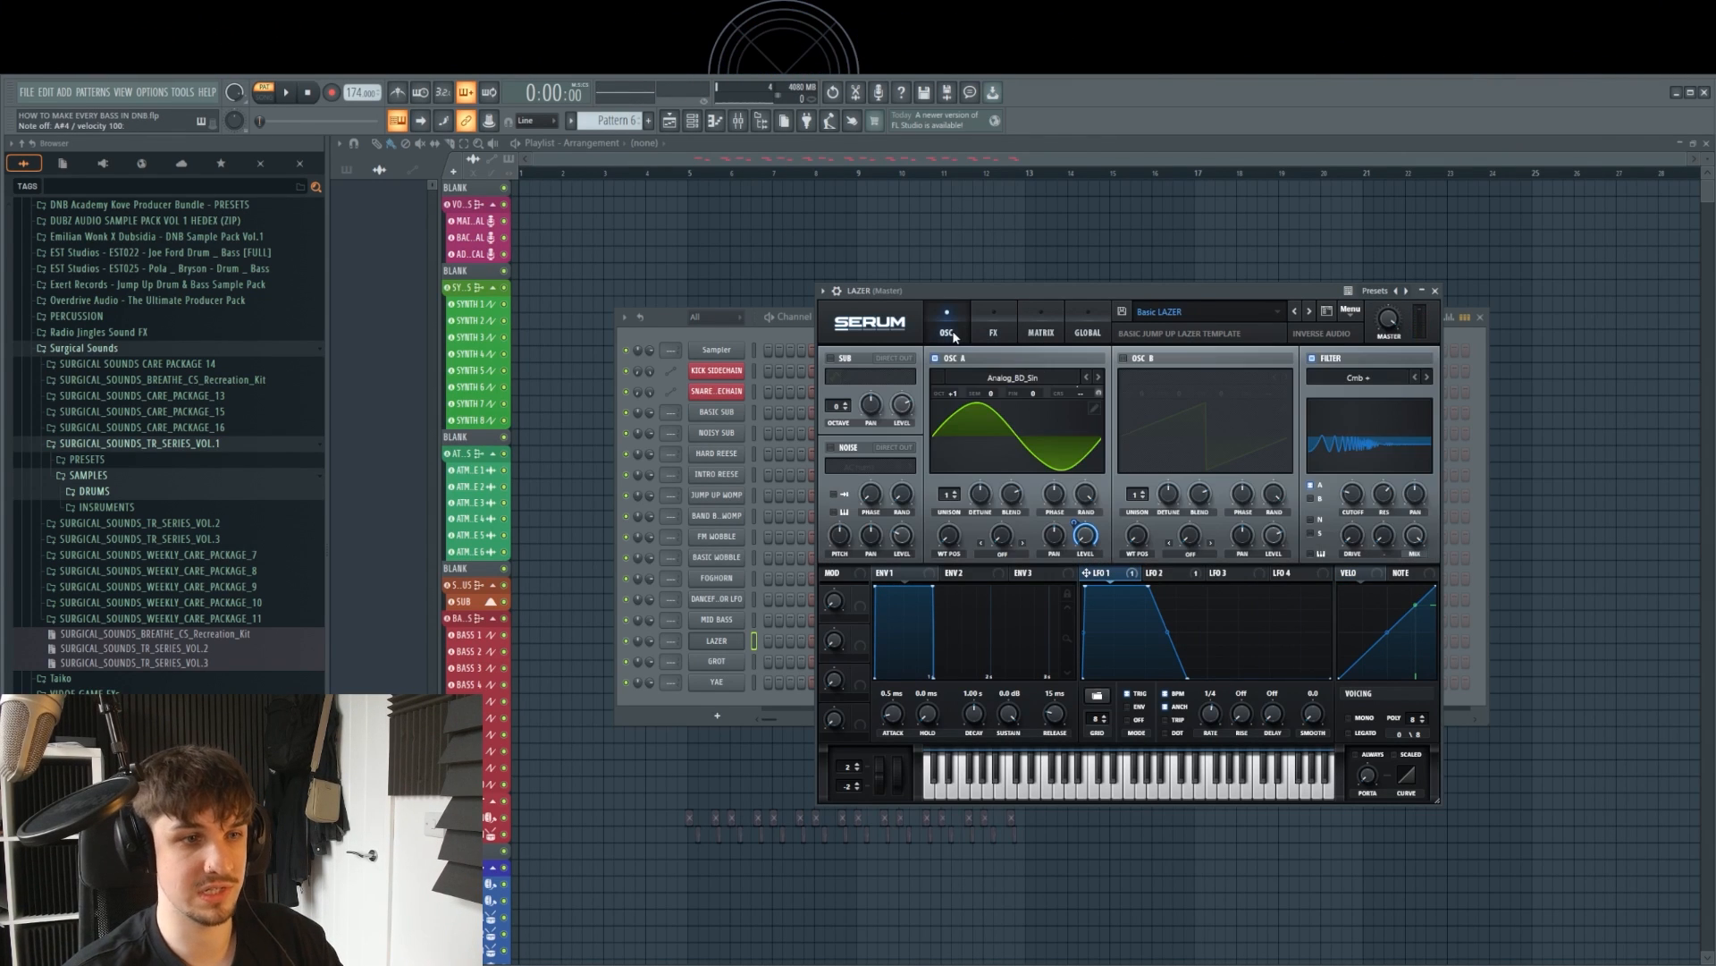
click(1162, 572)
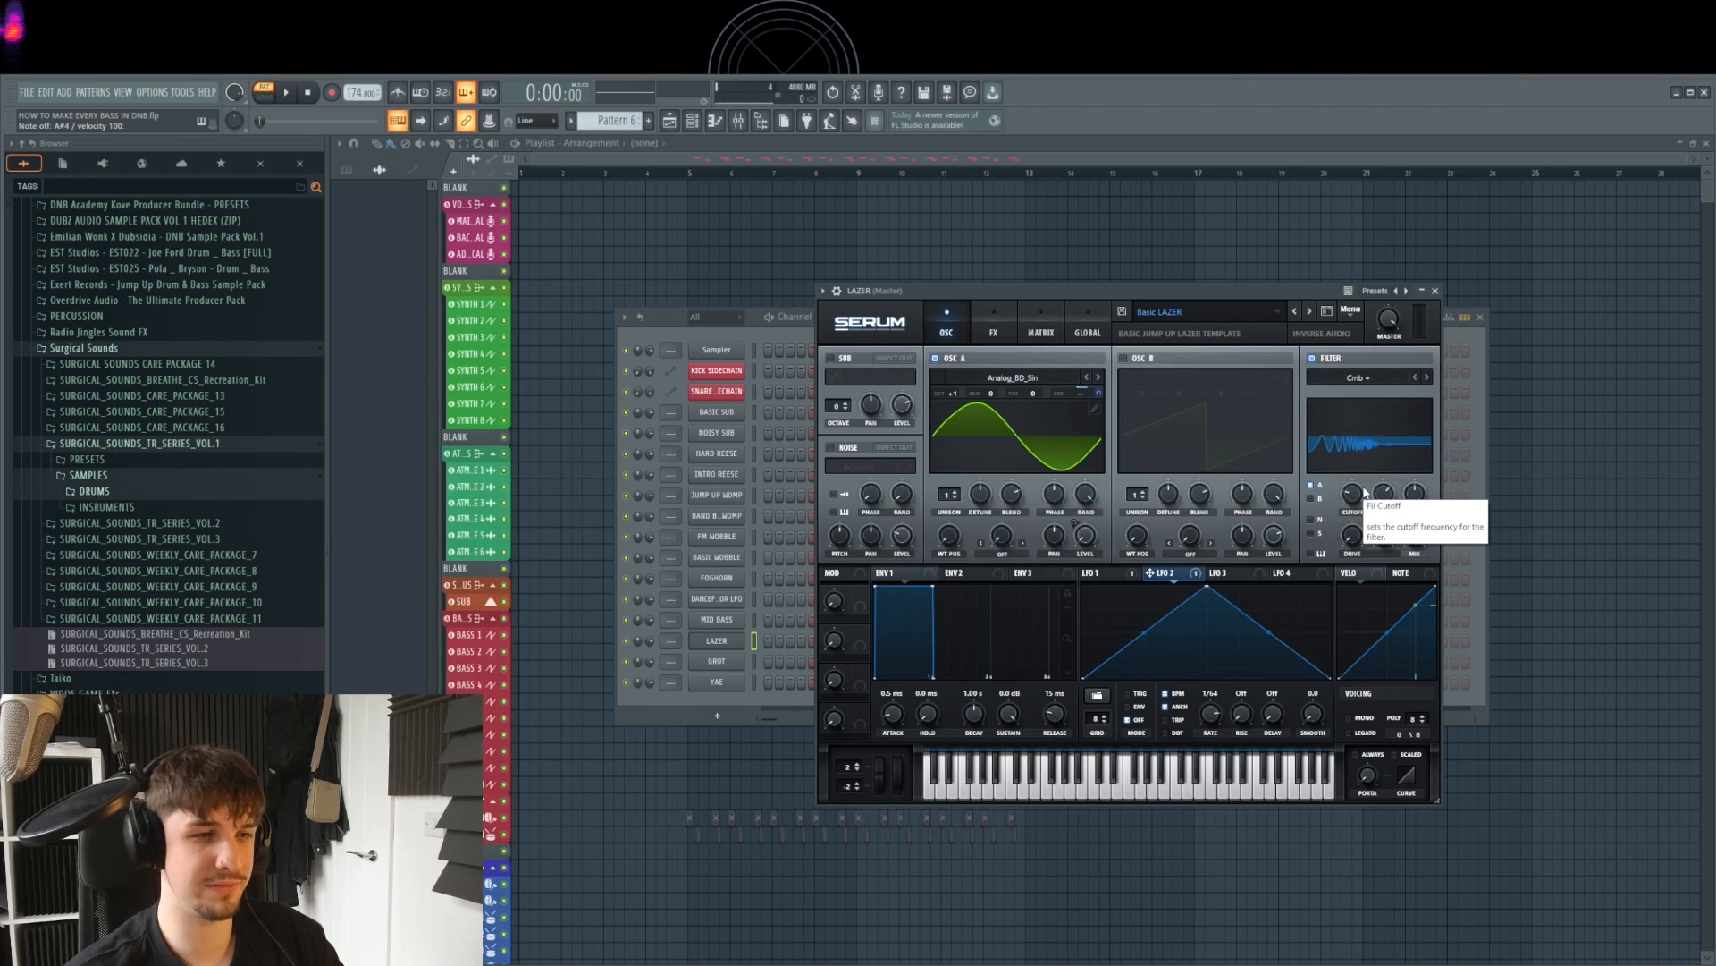
mouse_move(1353, 496)
mouse_down()
mouse_move(1353, 462)
mouse_move(1352, 507)
mouse_up()
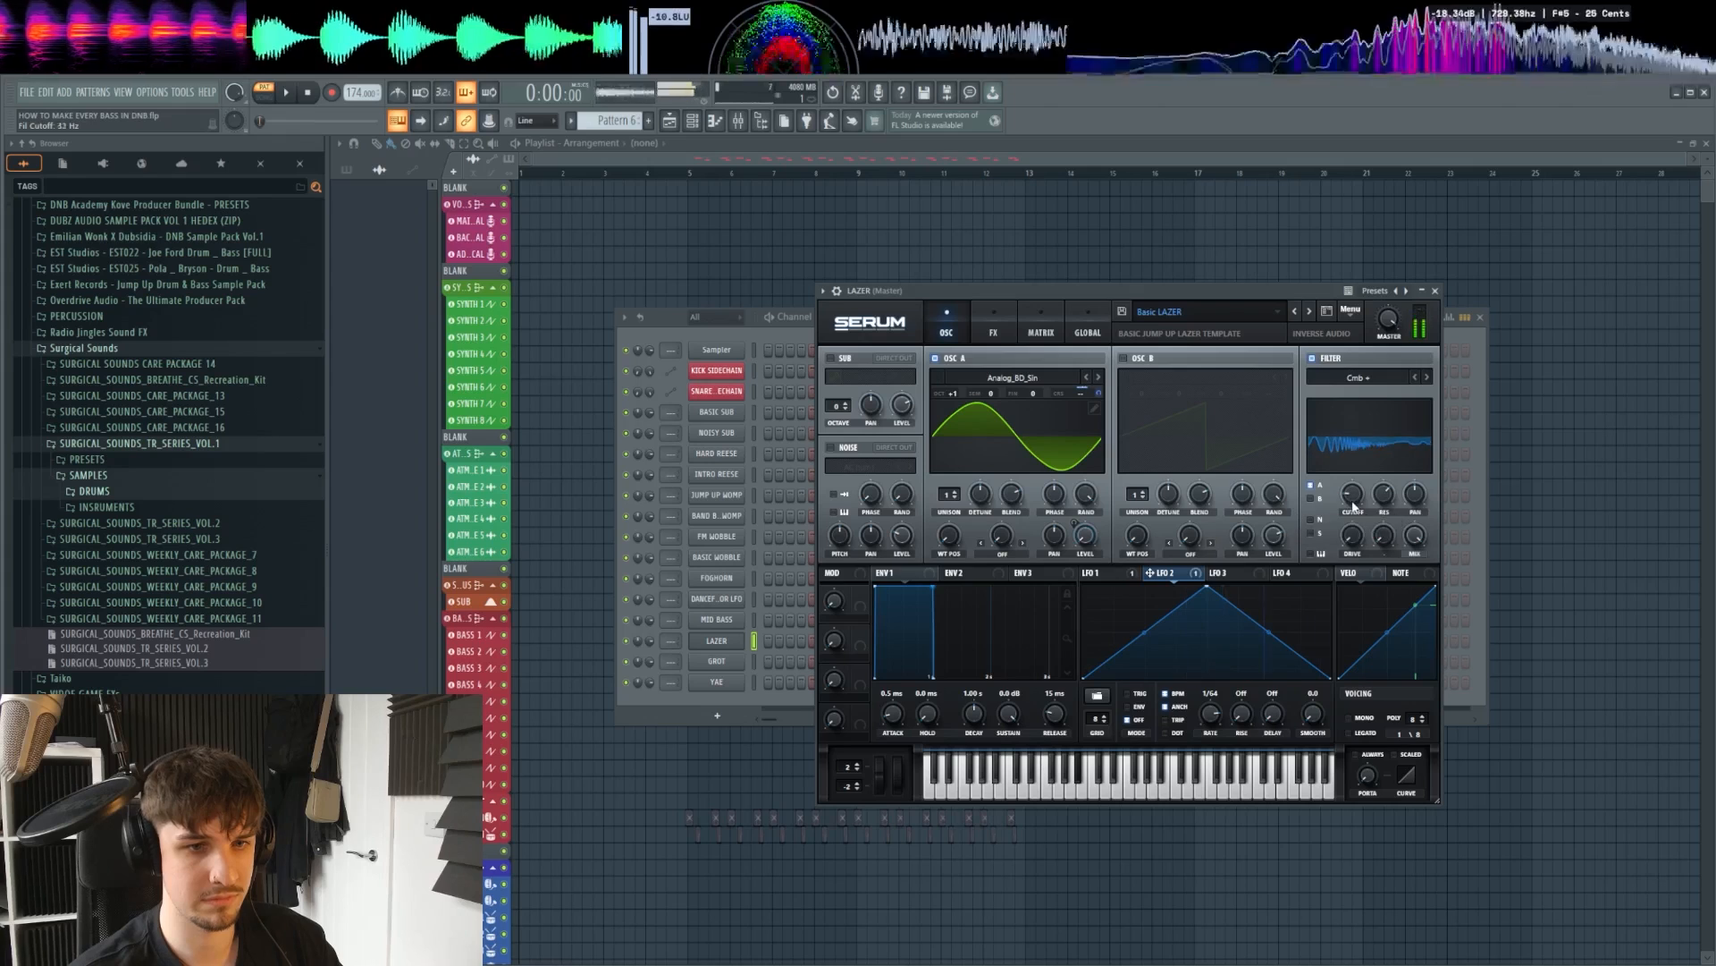
Step: Route the LAZER channel to the BASS 1 mixer track and load Effector in its first effect slot
key(F9)
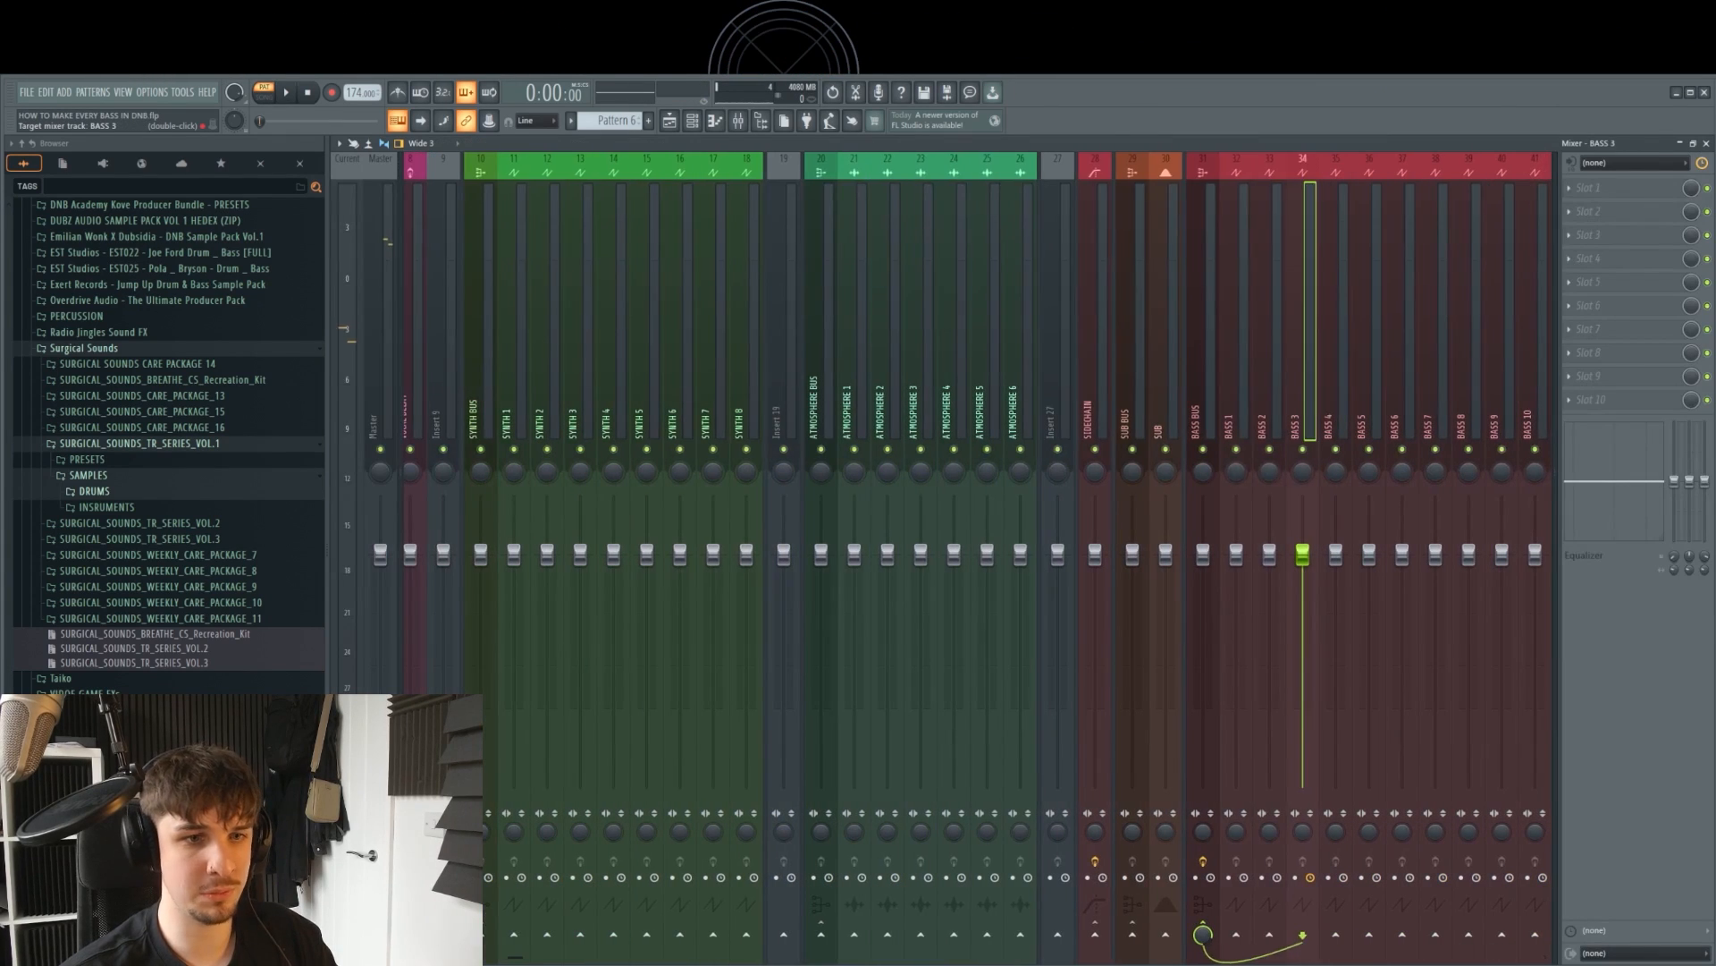
scroll(894, 537, right, 3)
click(668, 121)
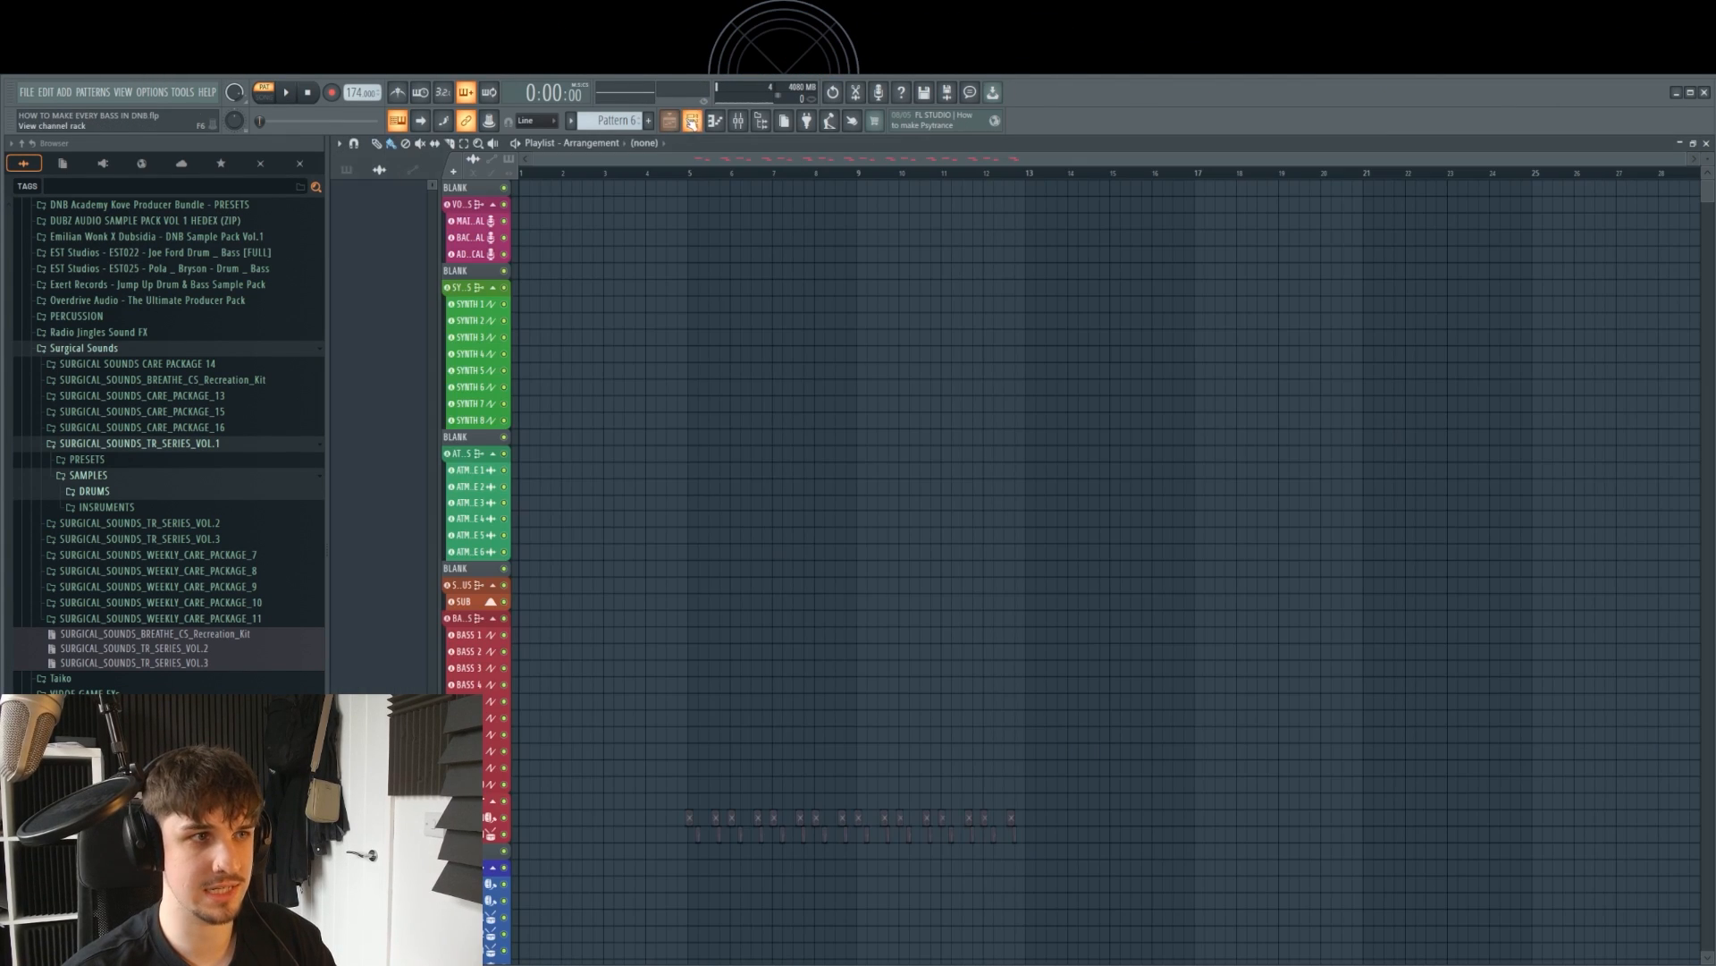
click(691, 121)
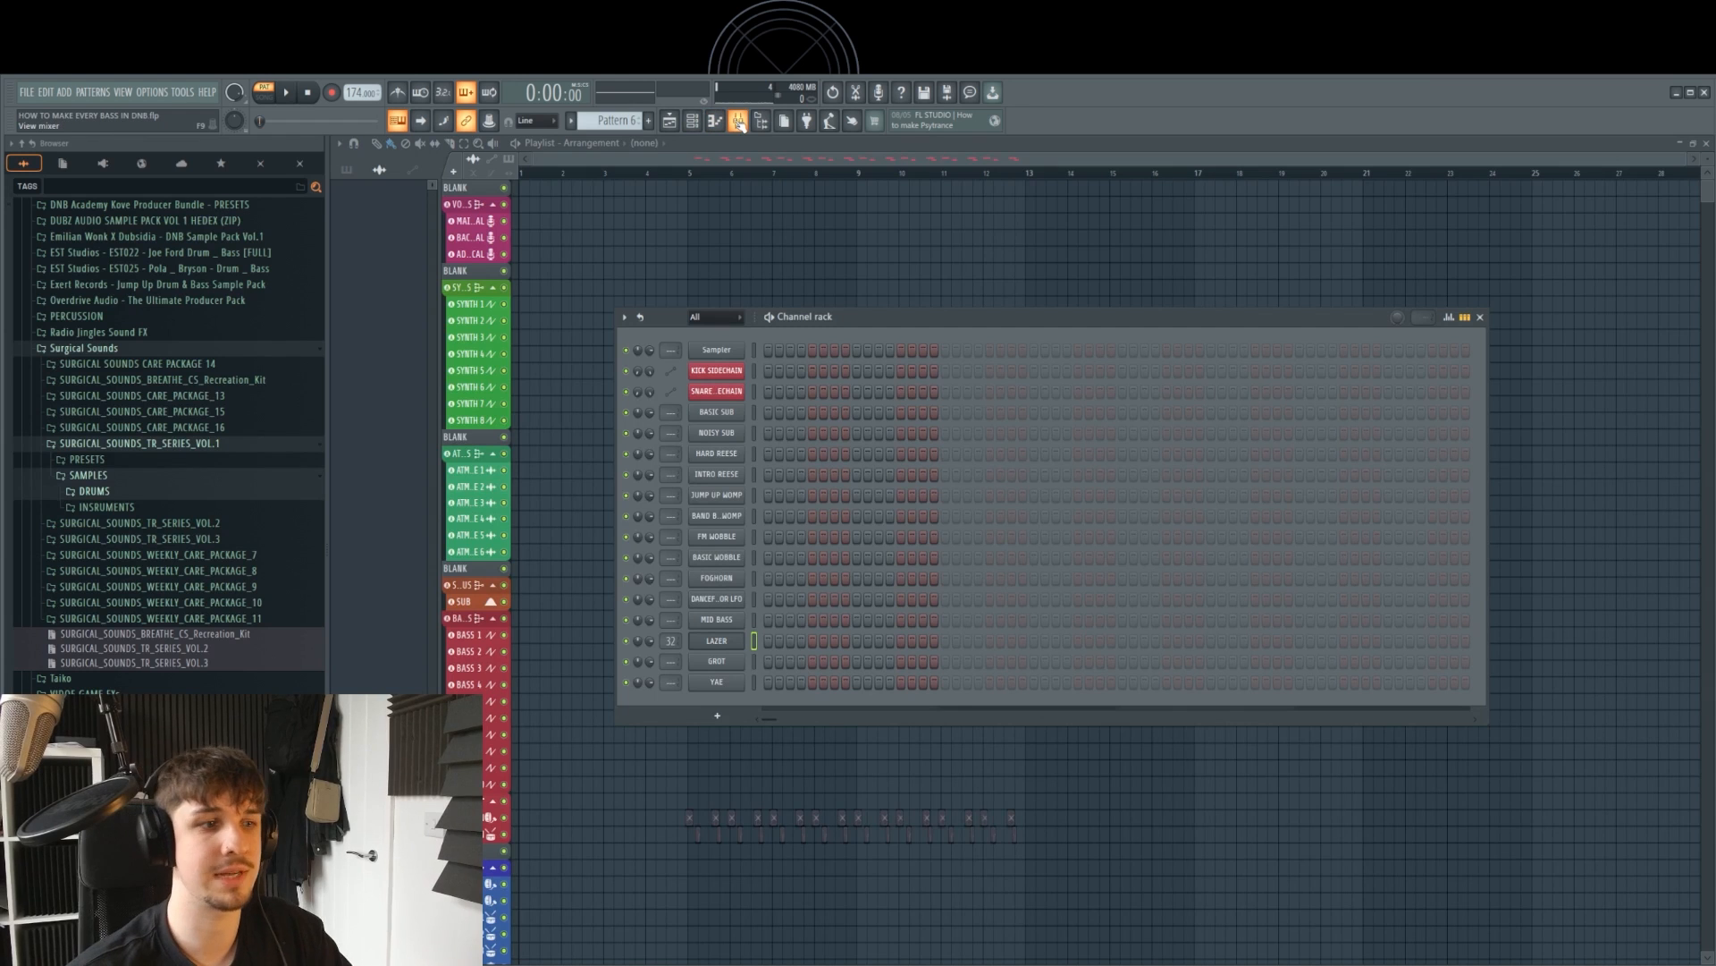
click(738, 122)
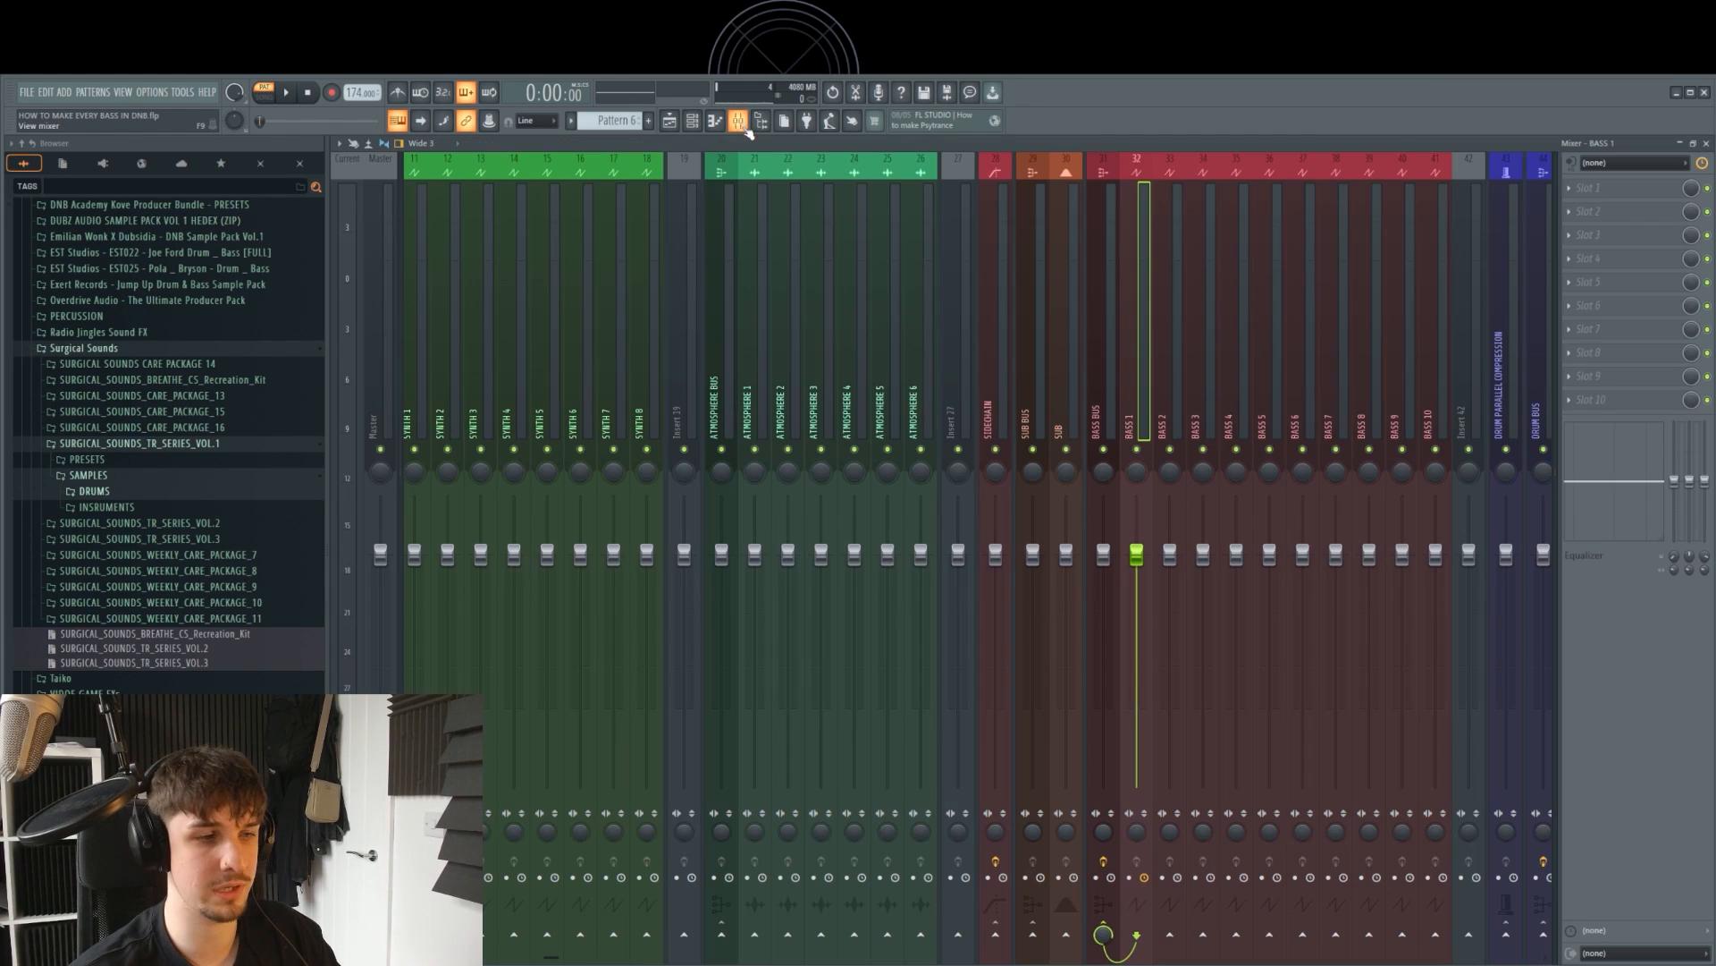
click(1636, 189)
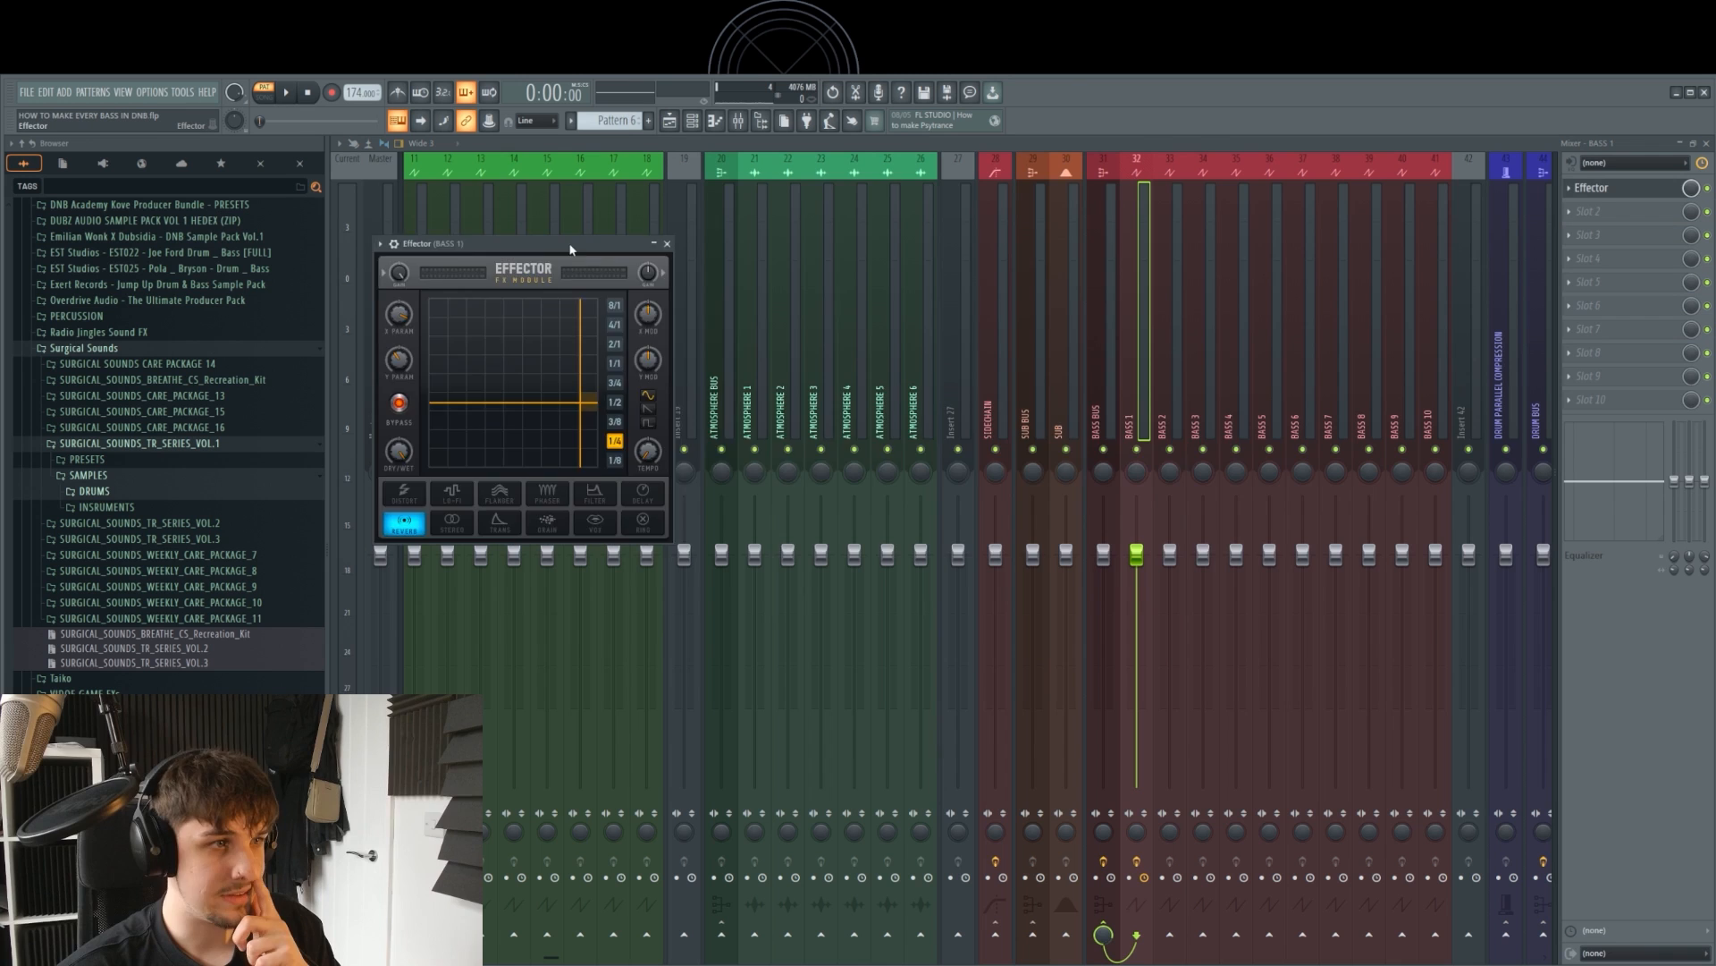
Step: Compare Effector's Flanger, Delay and Phaser modes on BASS 1 and leave the effect set to Phaser
drag(572, 247, 1225, 269)
click(1199, 515)
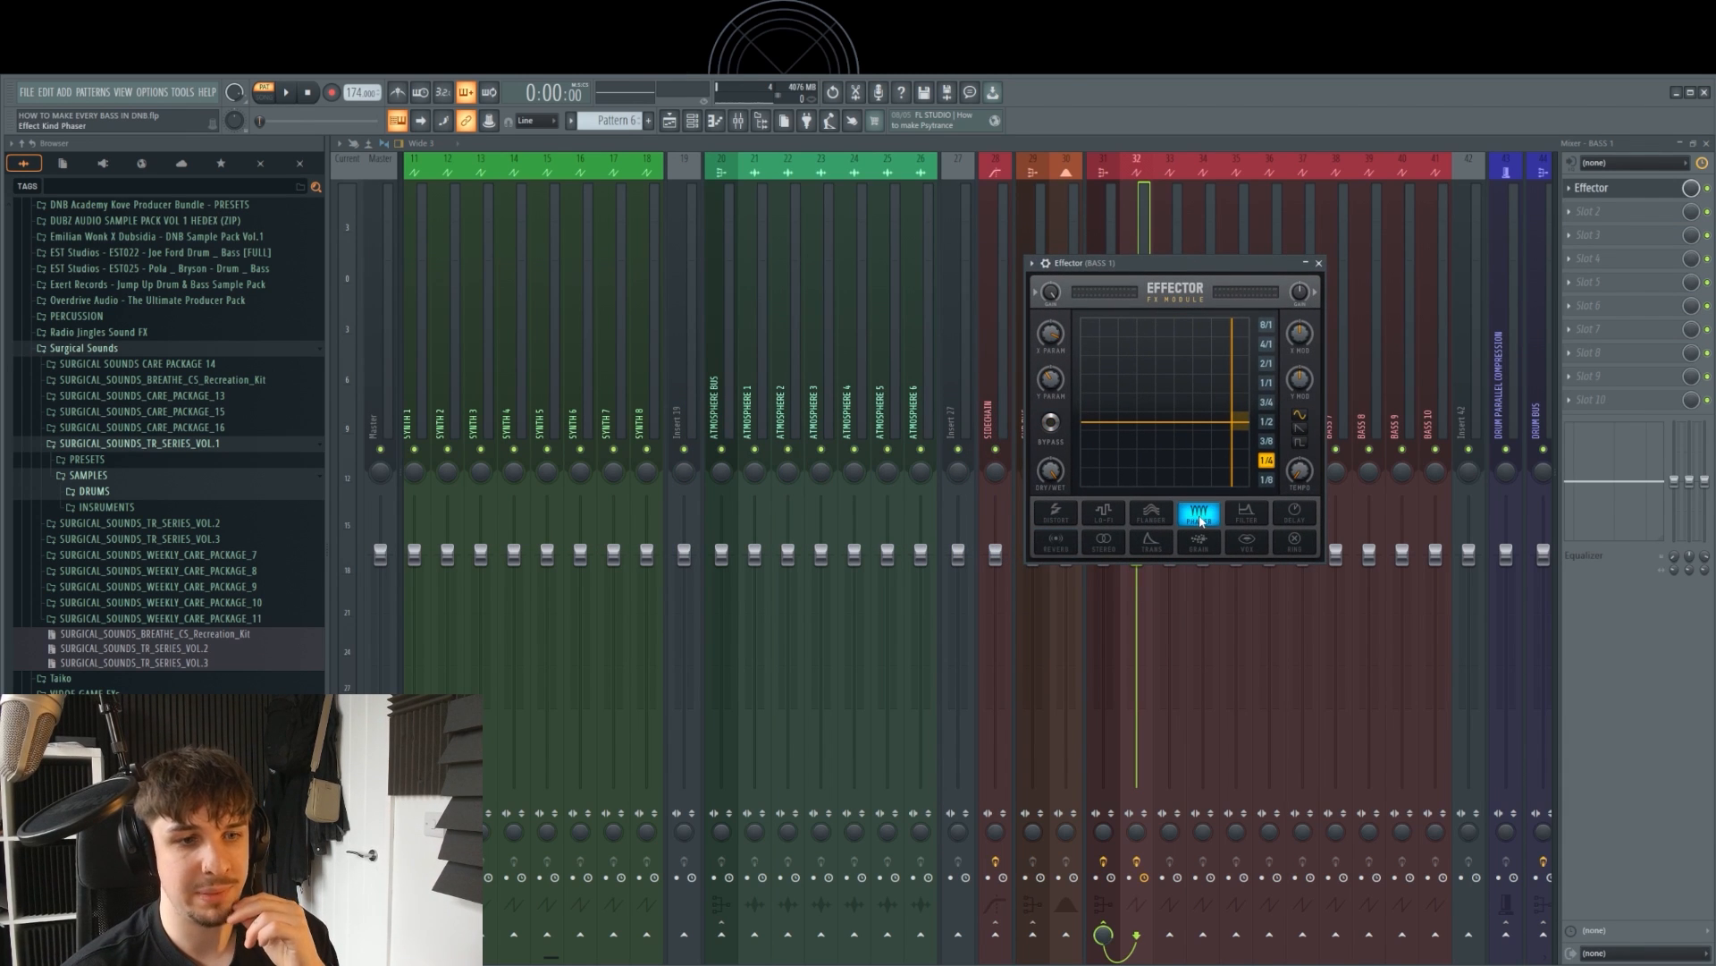
click(1212, 515)
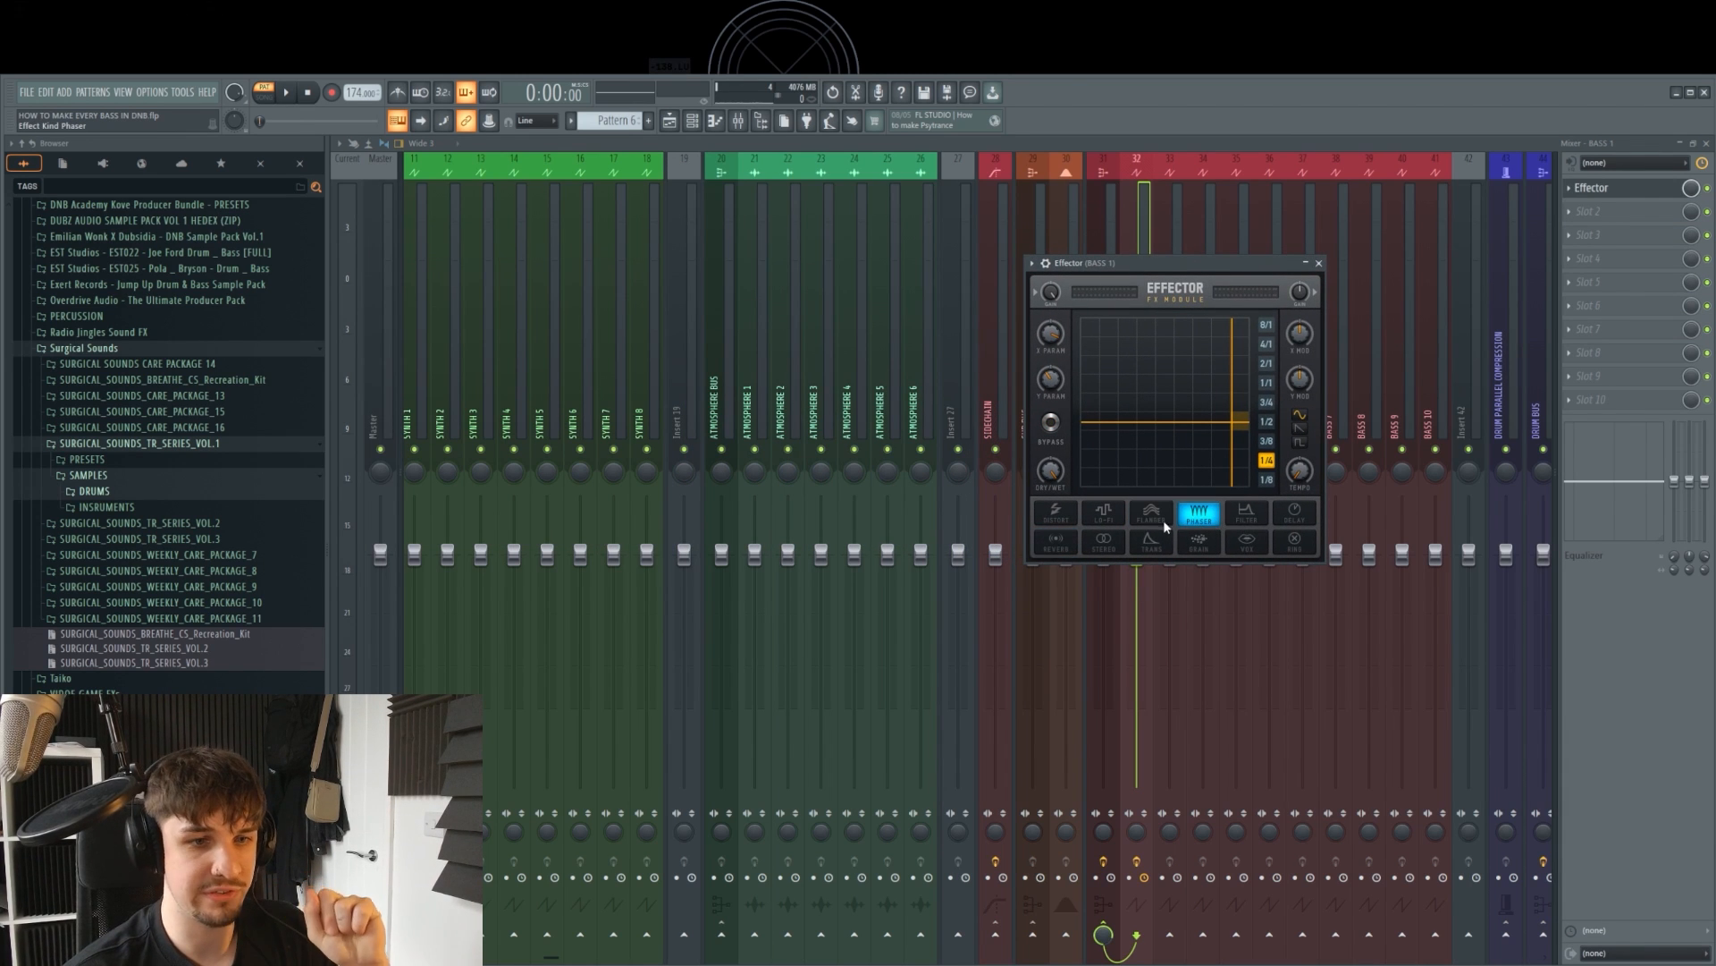
click(1155, 517)
click(1285, 516)
click(1199, 515)
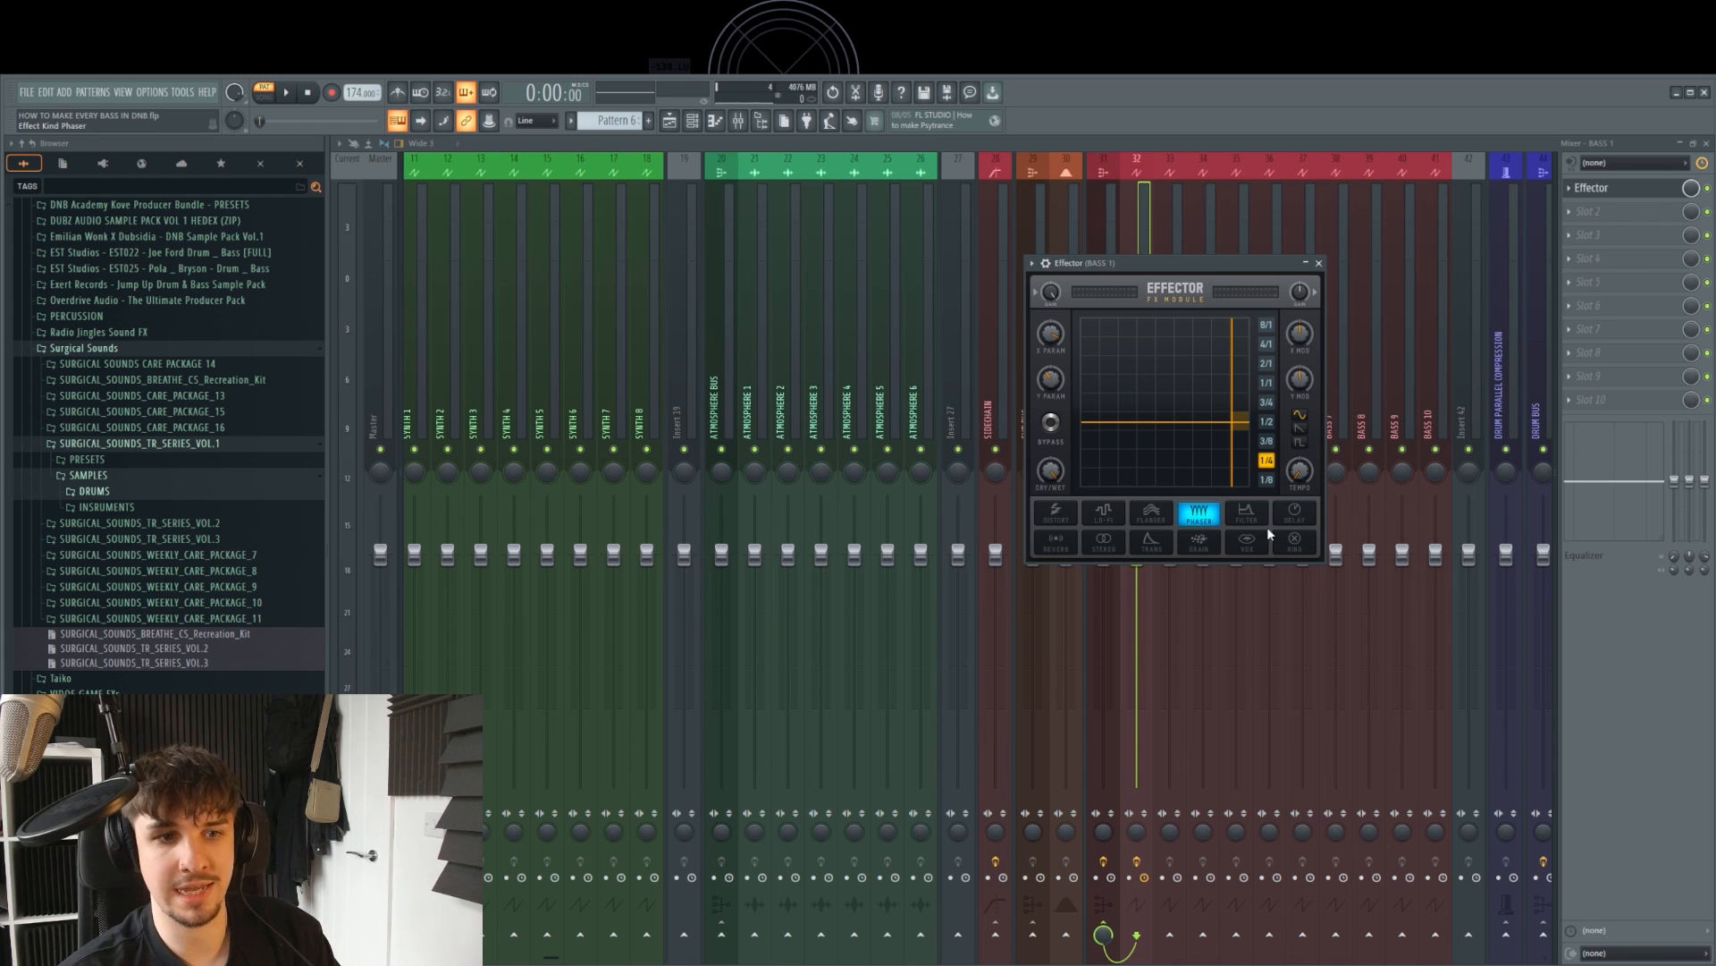
click(1151, 515)
drag(1189, 447, 1124, 468)
click(1196, 512)
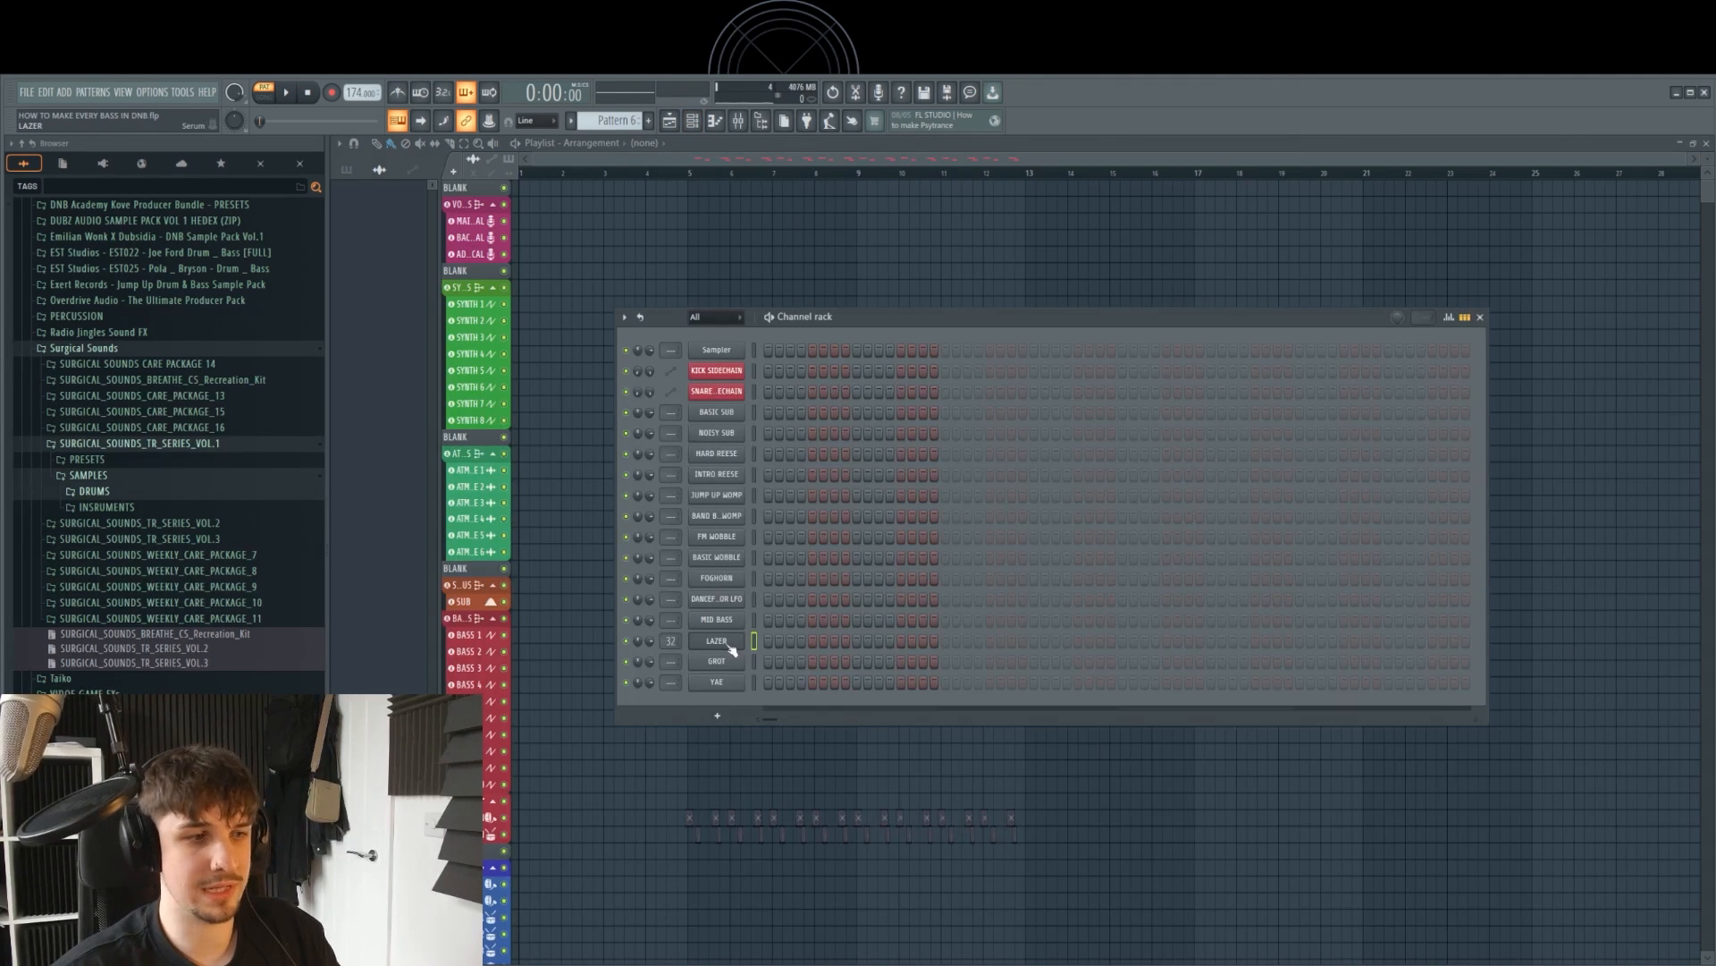
Step: Reopen the LAZER synth and examine the comb, flanger and phaser types among the filter's Flanges options
click(730, 645)
drag(1189, 293, 1182, 249)
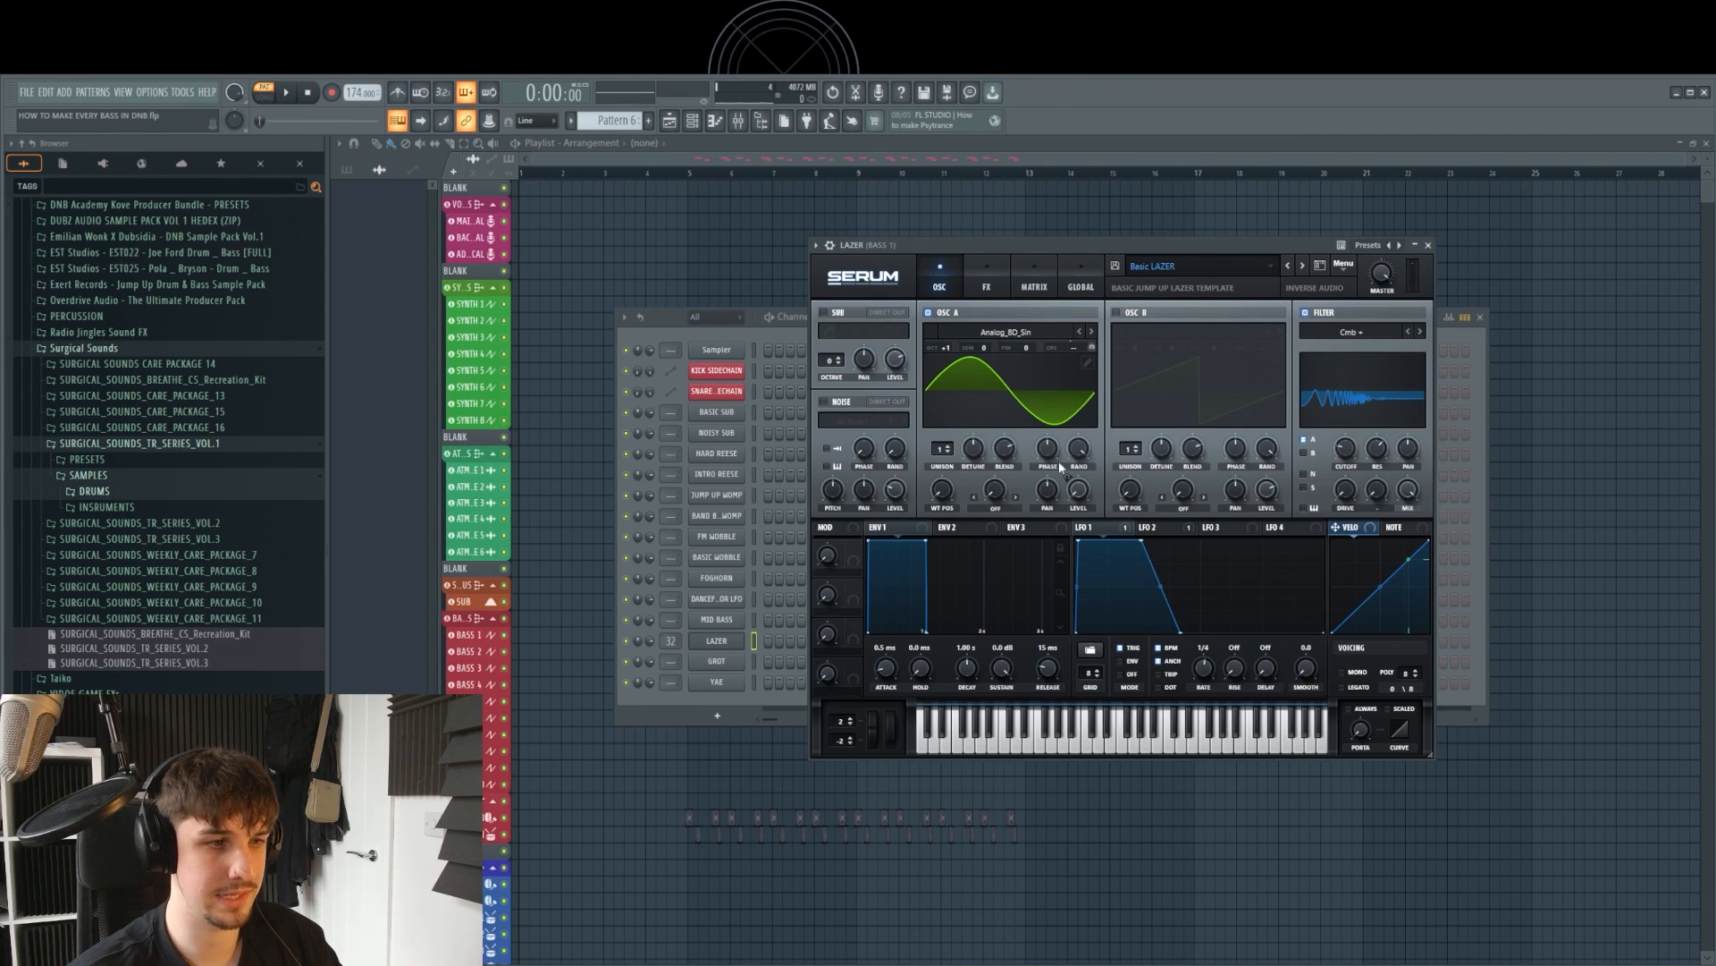
click(1352, 332)
mouse_move(1345, 377)
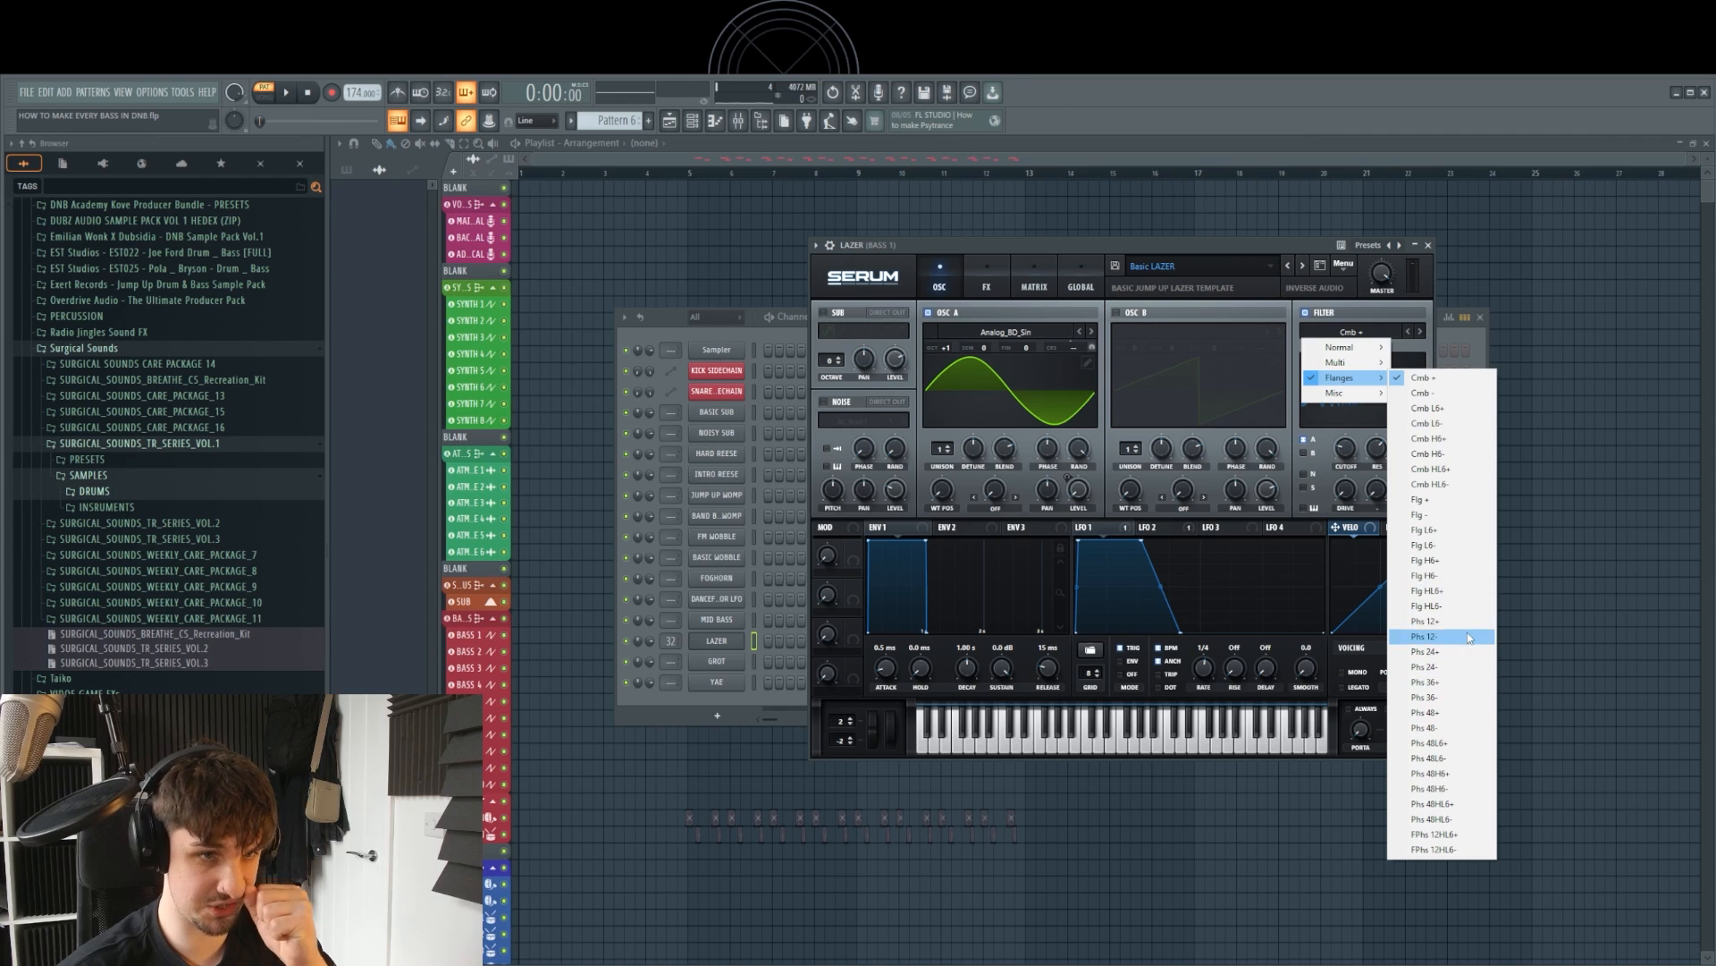
drag(1117, 244, 1151, 239)
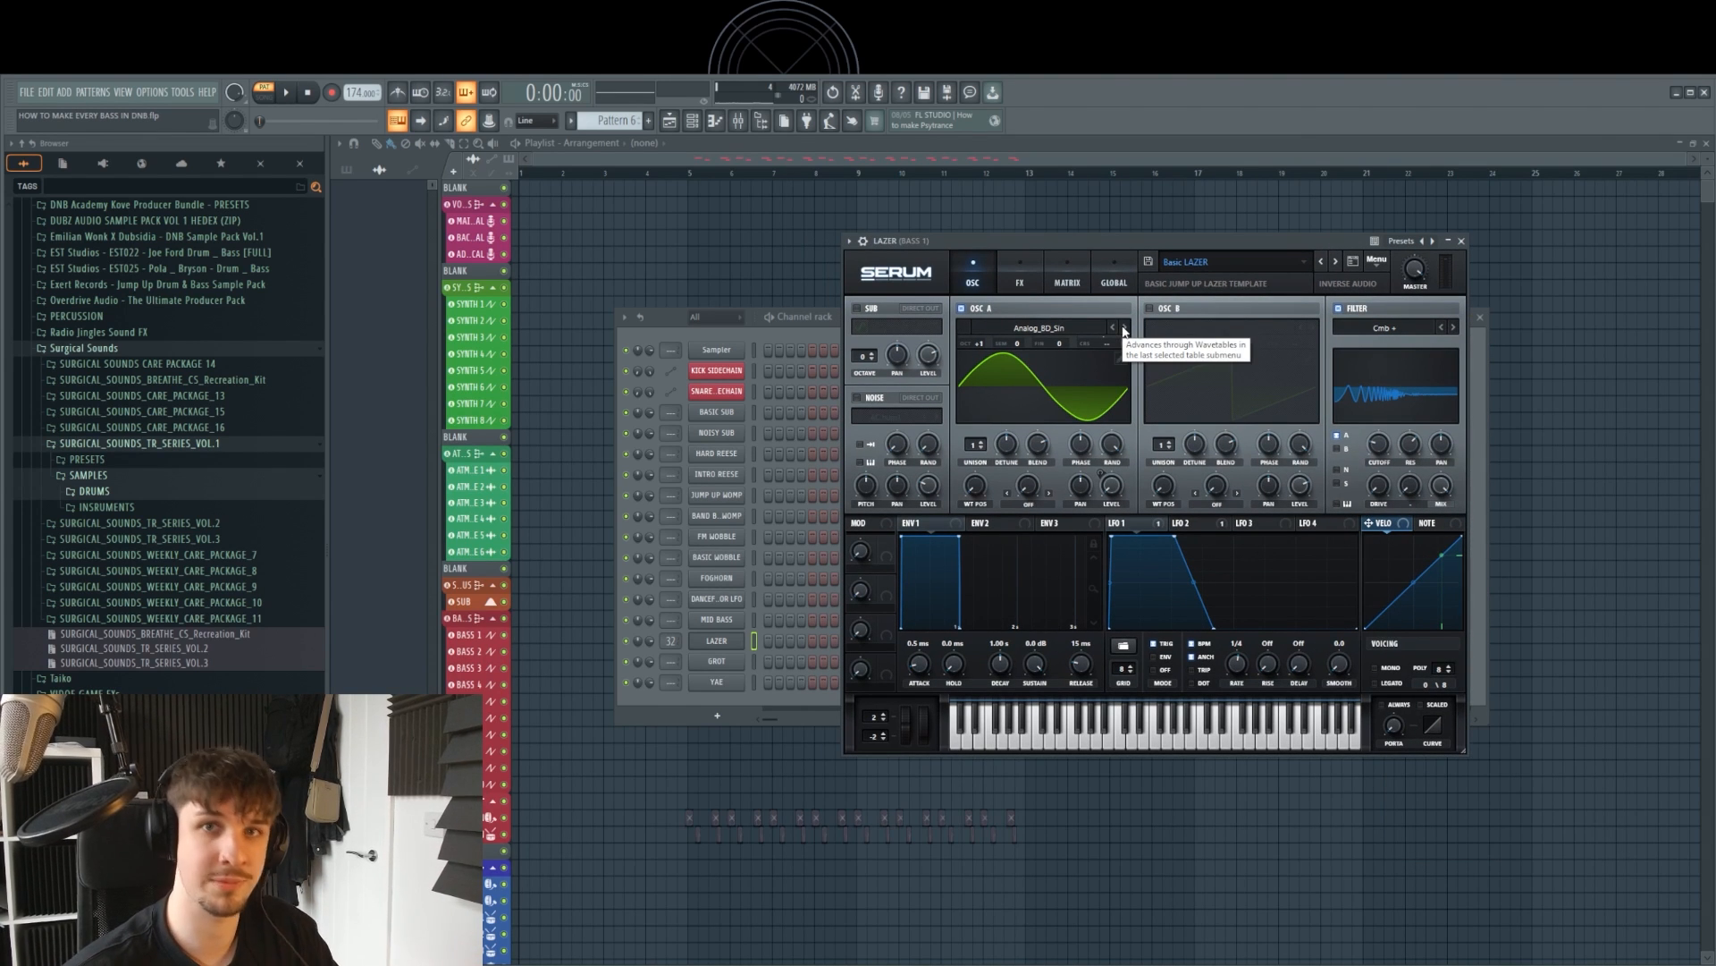
Step: Open the GROT channel's synth, audition the Basic GROT or FROG preset and initialize it to a blank preset
drag(1125, 272, 1104, 264)
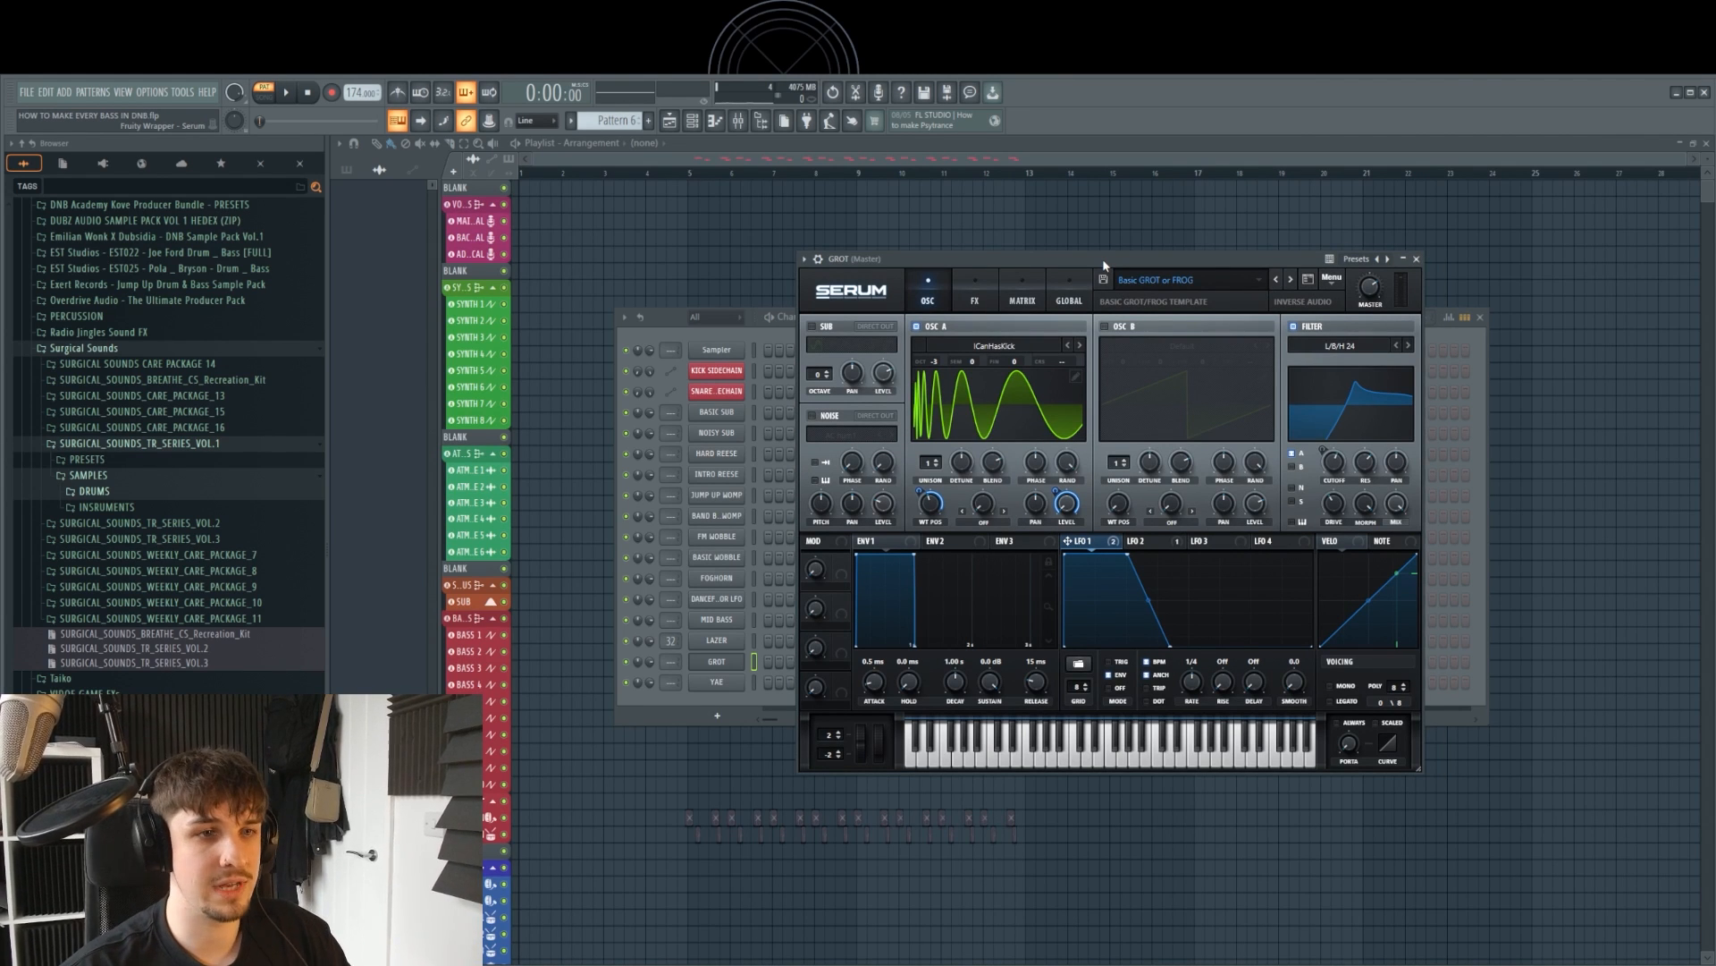
drag(1103, 261, 1120, 262)
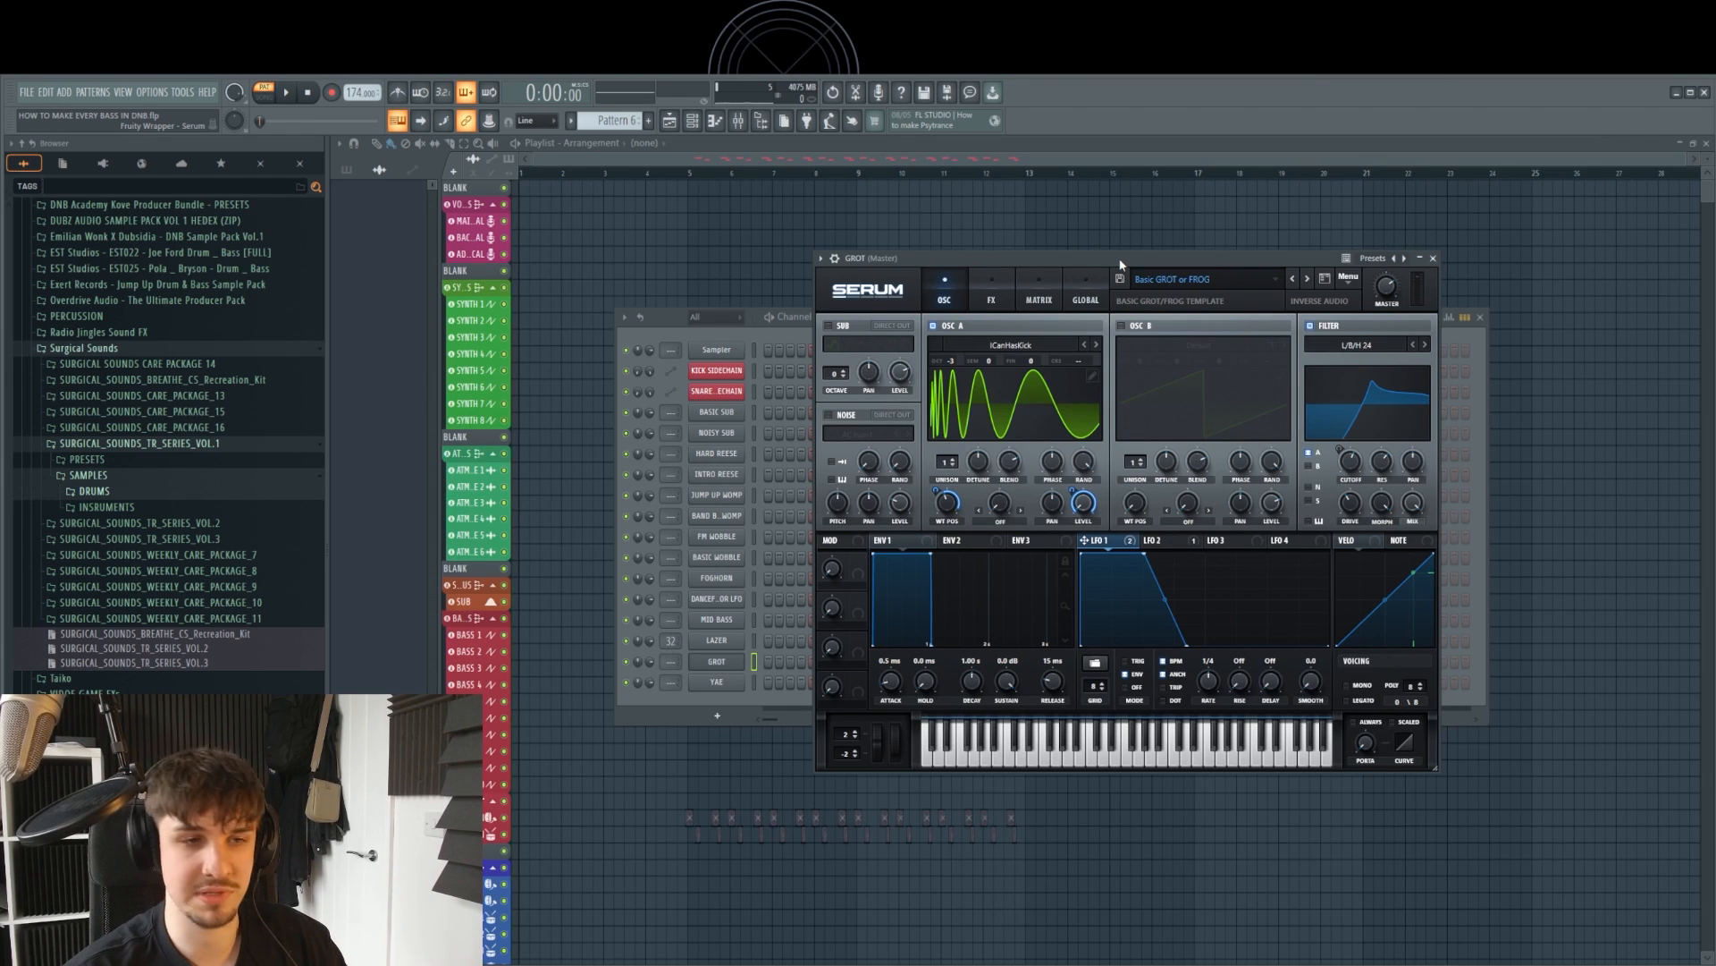
drag(1120, 263, 1124, 255)
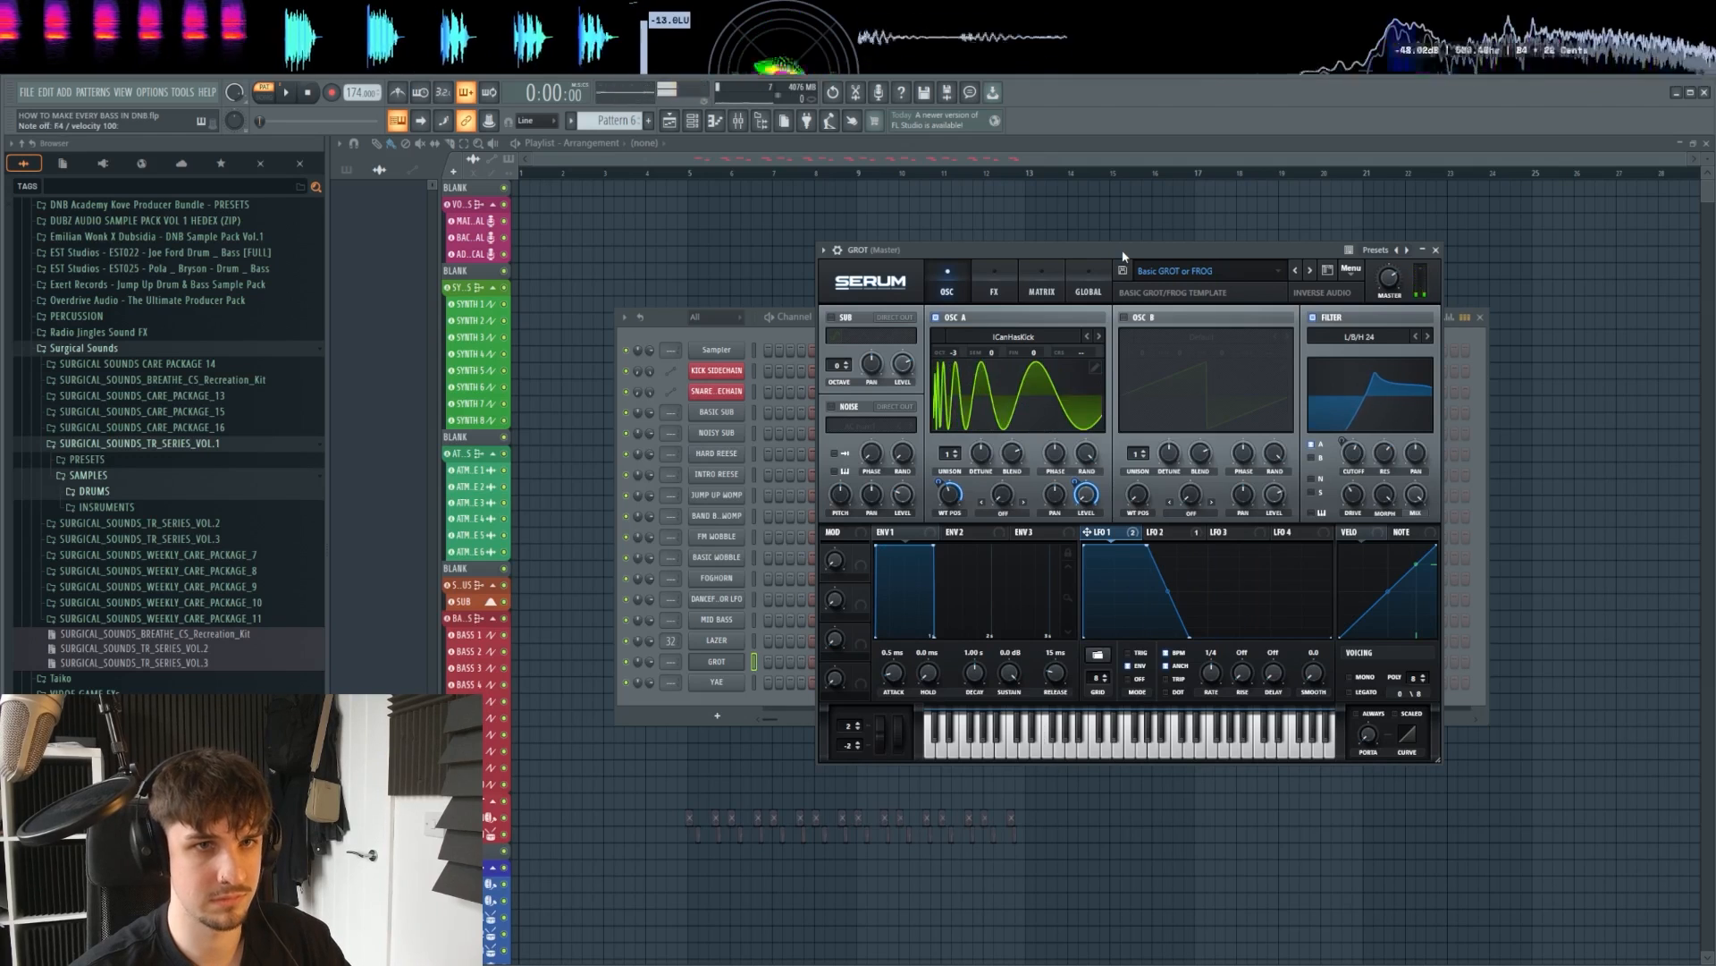
click(1341, 273)
click(1368, 353)
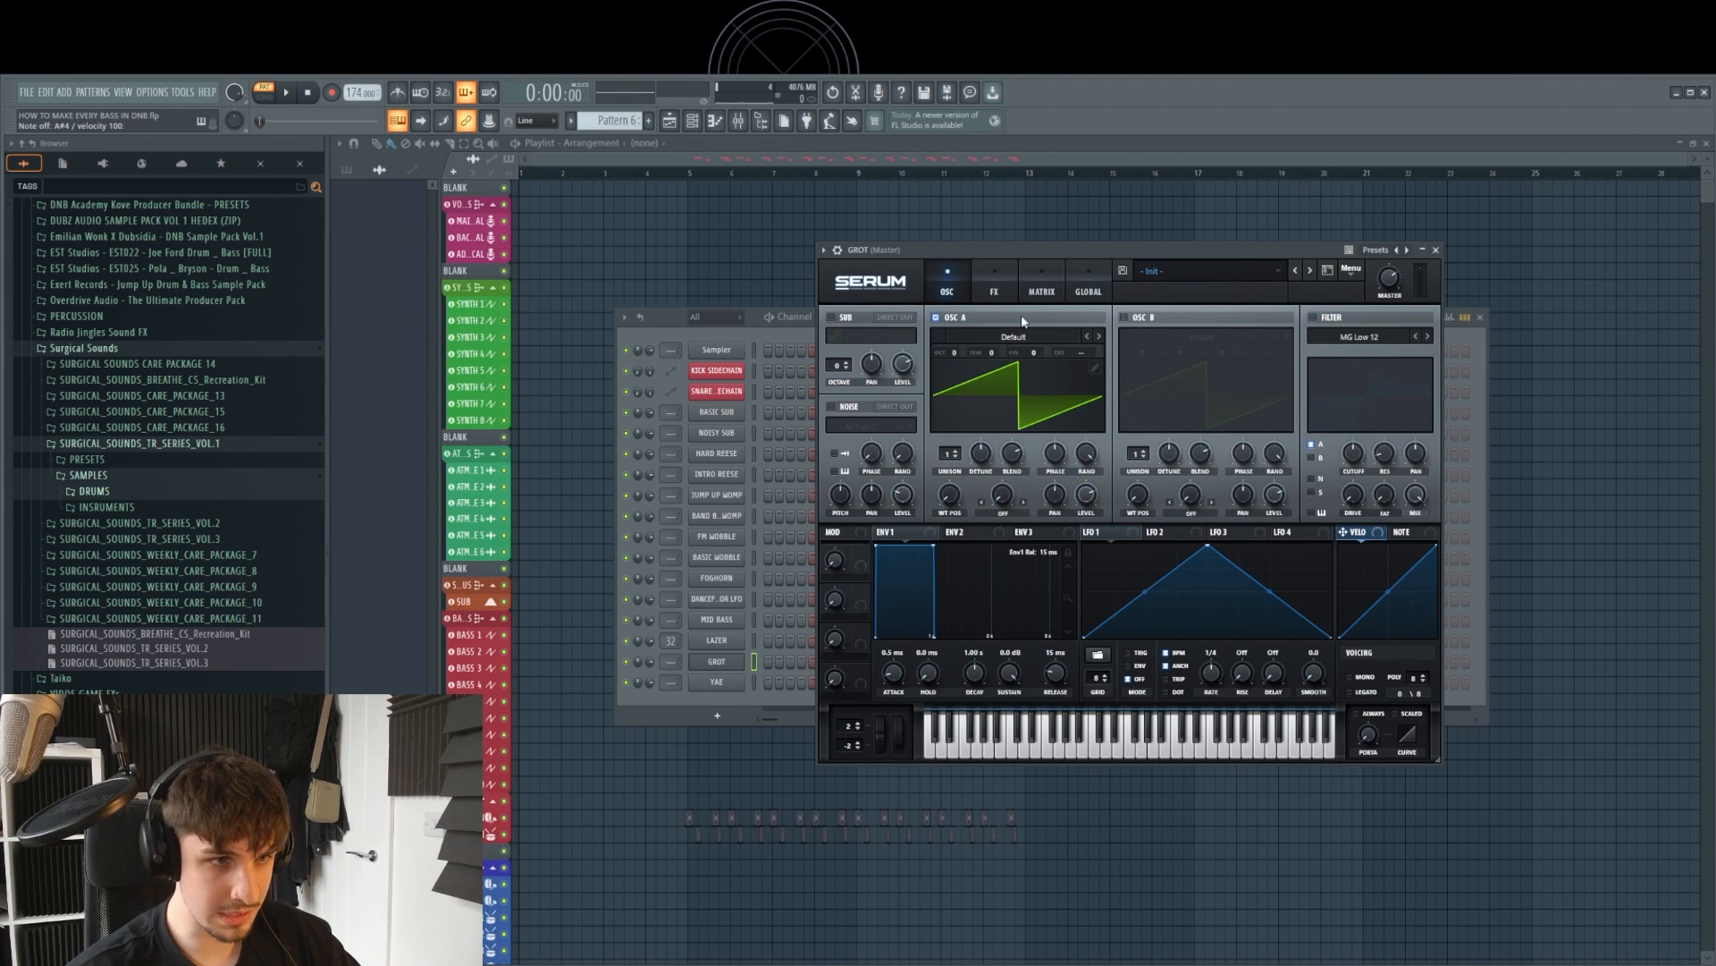
Step: Load the Digital wavetable iCanHasKick into oscillator A and set its wavetable position to 124
click(1031, 336)
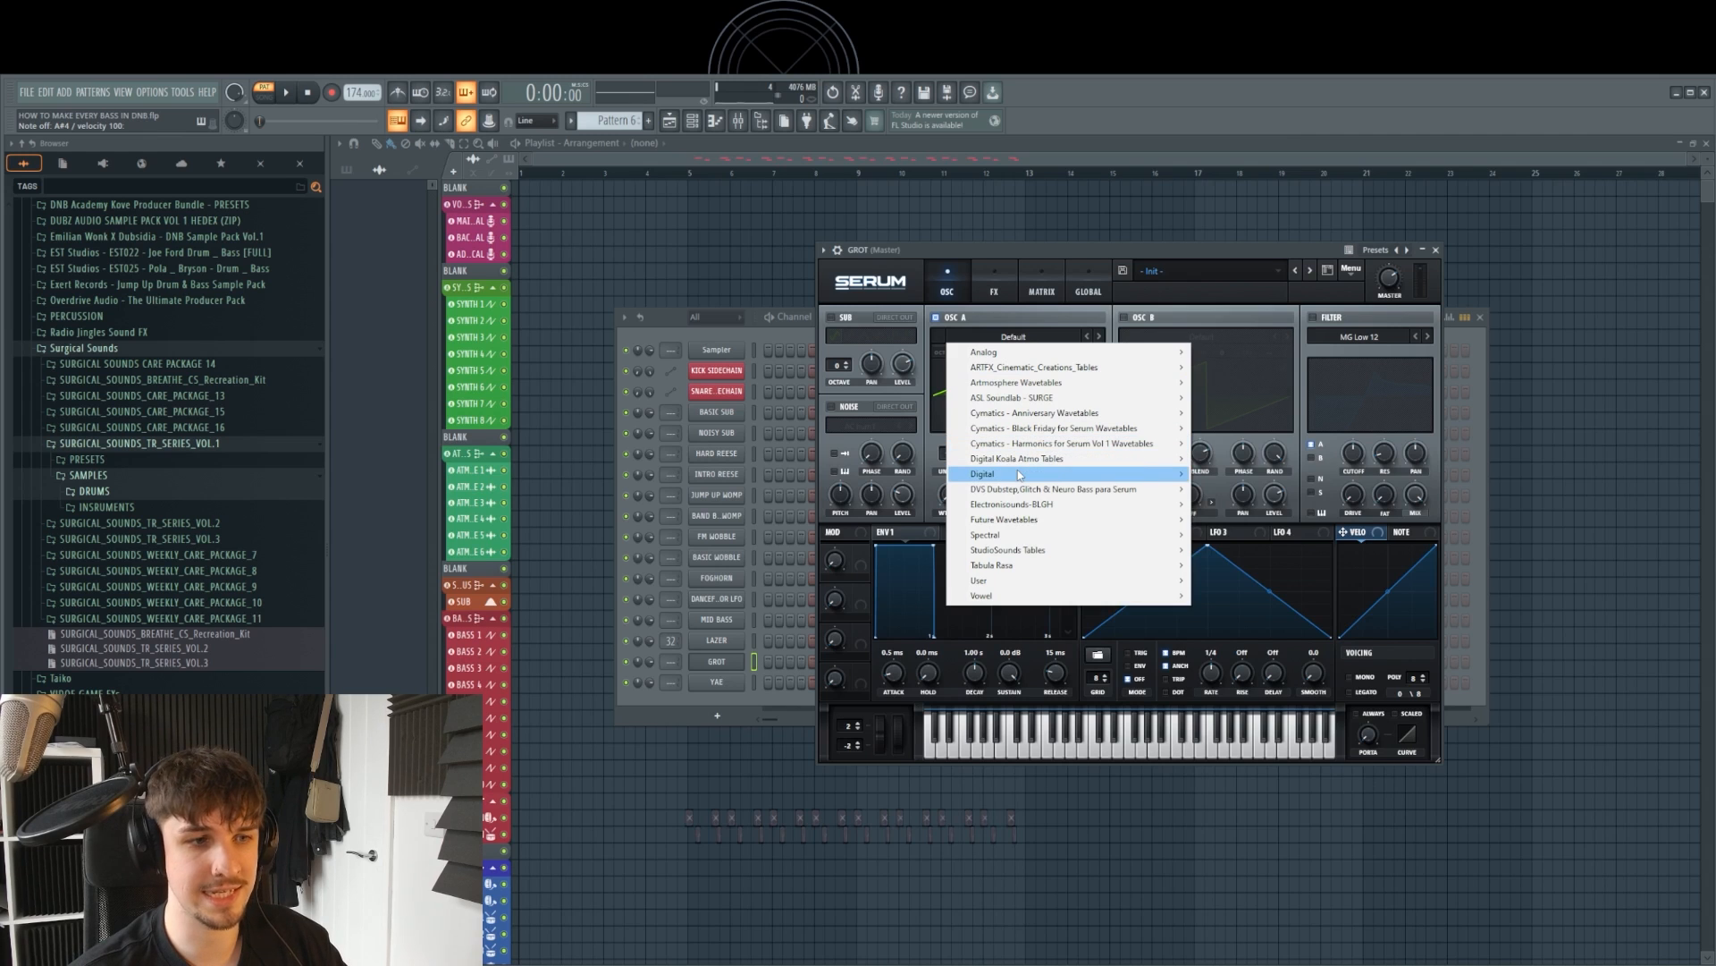
mouse_move(1017, 475)
click(1321, 486)
drag(952, 496, 962, 425)
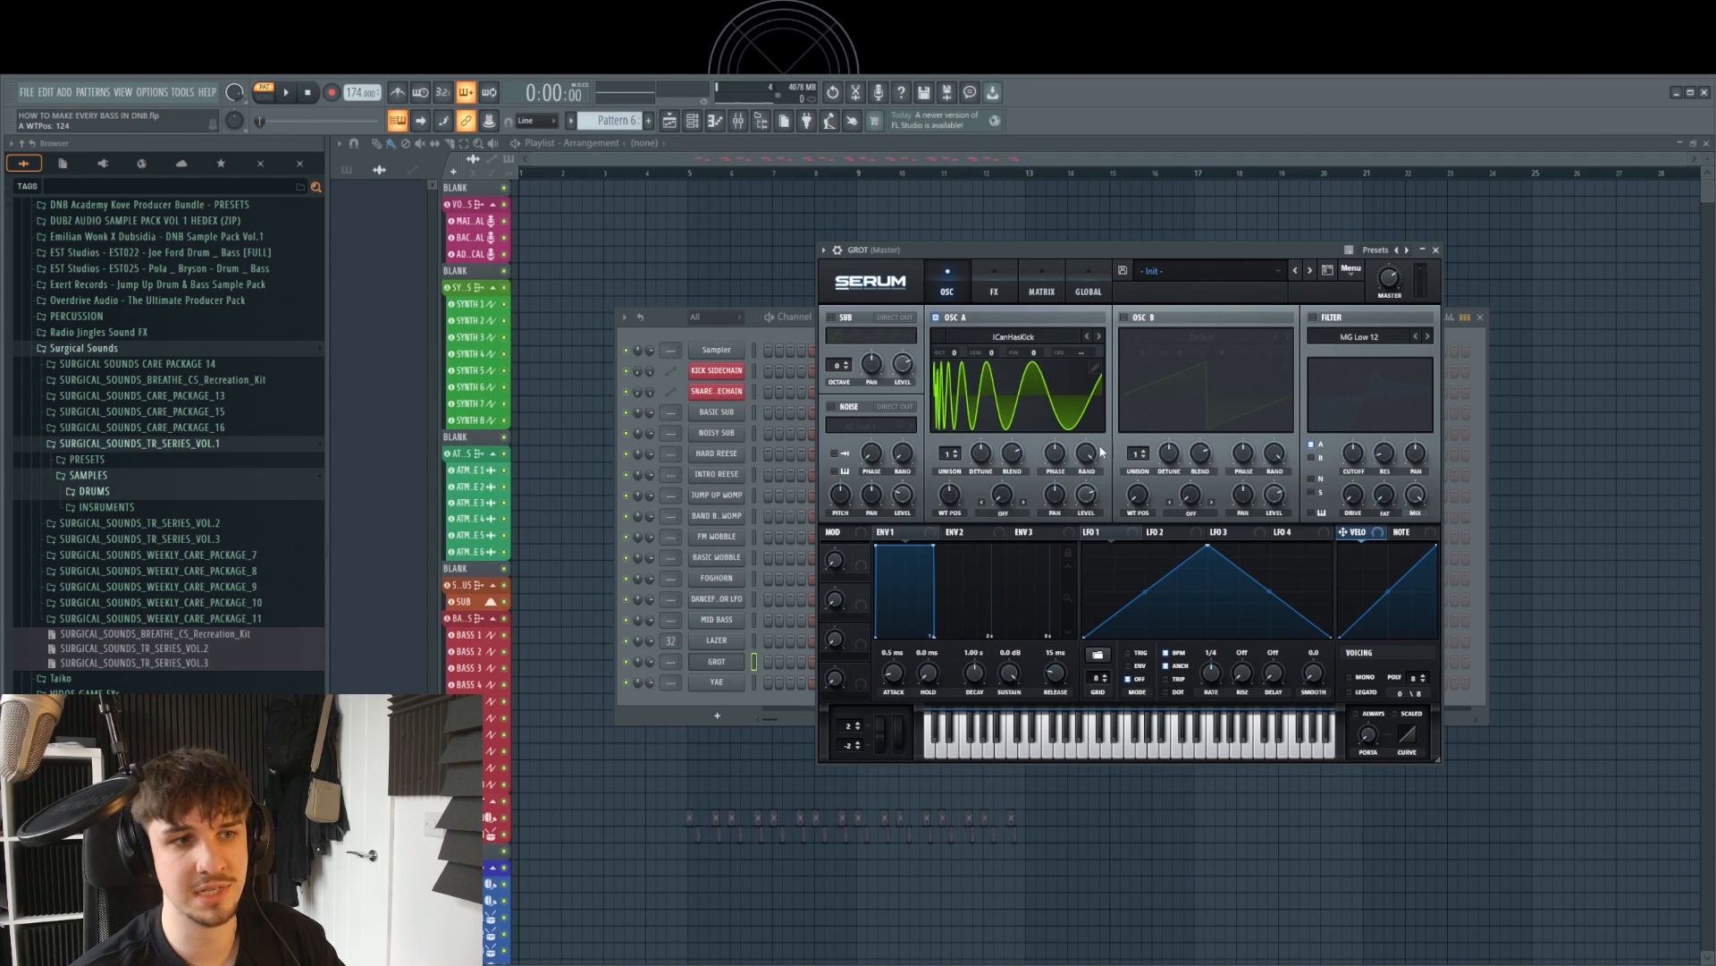
Step: Reshape LFO 1 to start at full height, hold briefly, and ramp down to zero before mid-cycle
drag(1209, 551, 1088, 514)
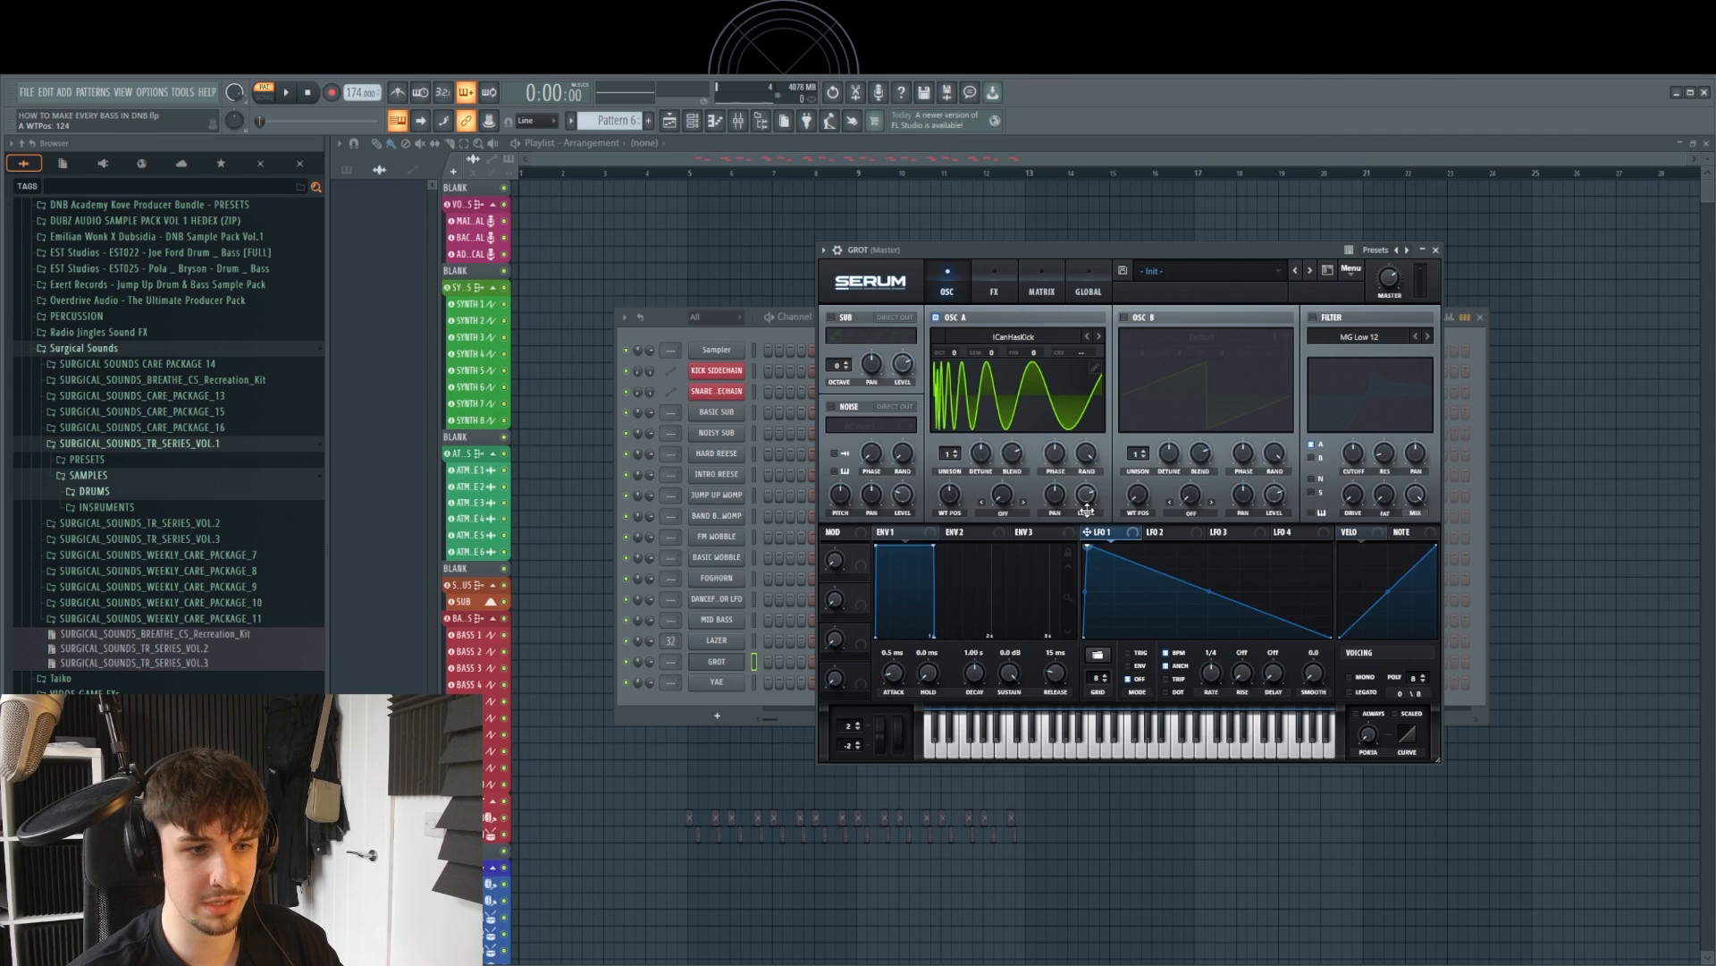
double_click(1140, 575)
drag(1139, 575, 1202, 643)
double_click(1169, 581)
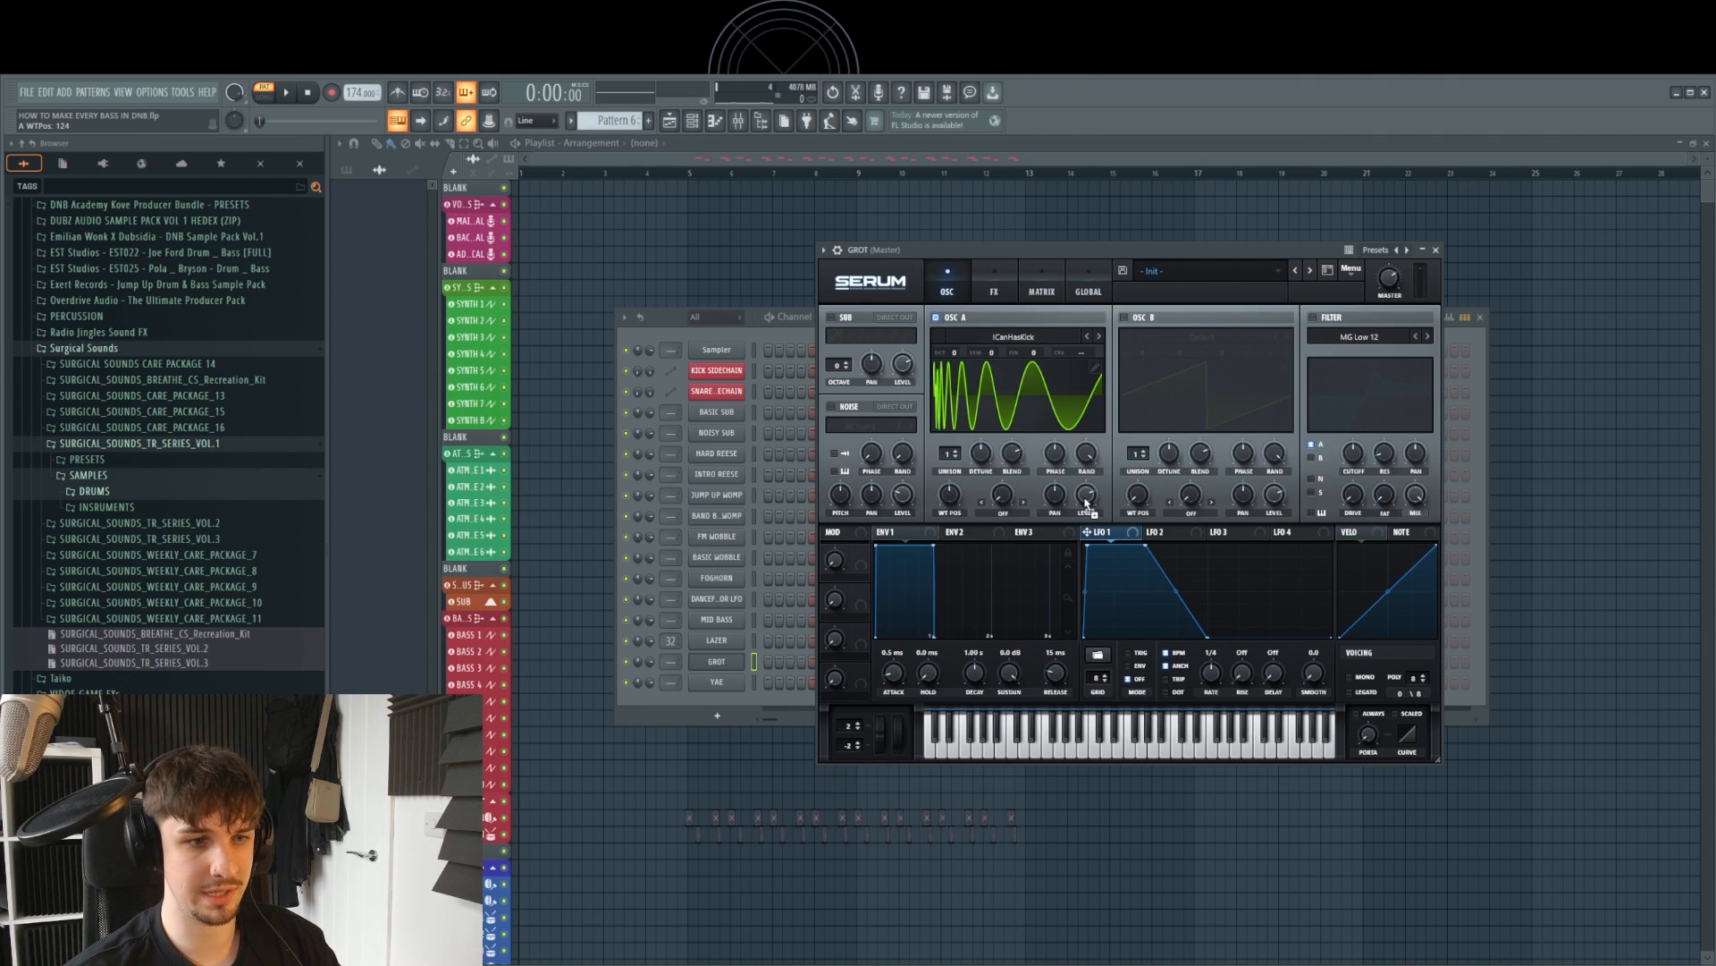
Step: Assign LFO 1 to oscillator A's level in Trig mode and set the oscillator's octave to -3
drag(1089, 495, 1087, 495)
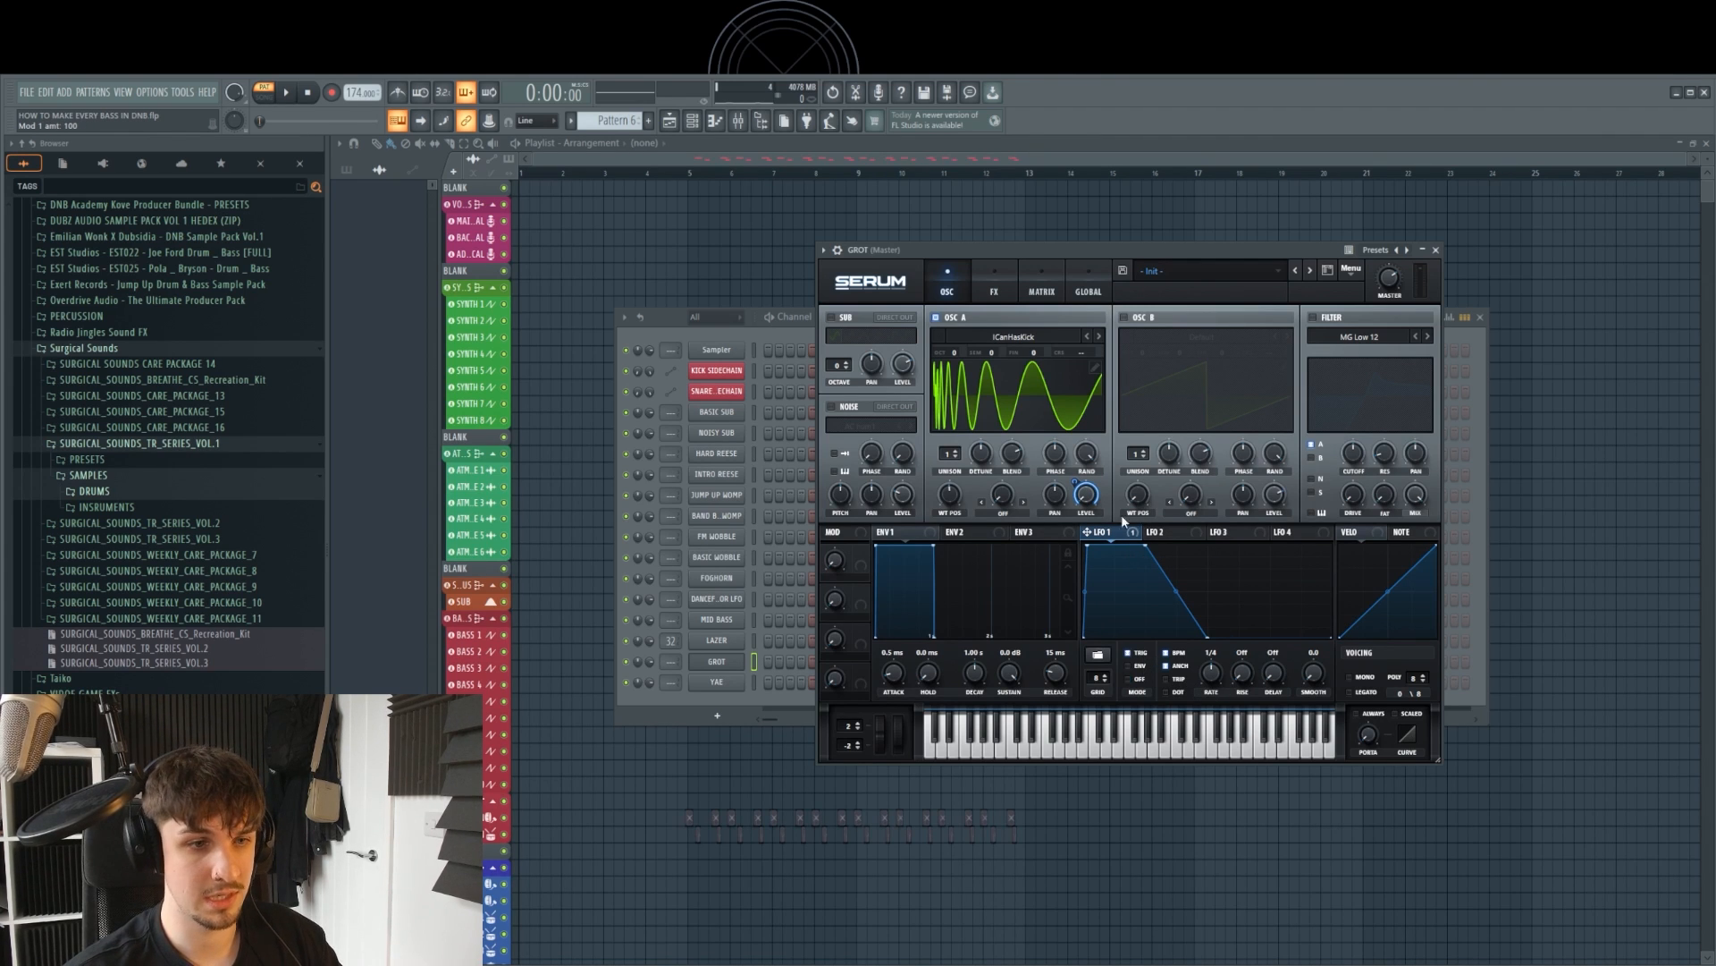
key(j)
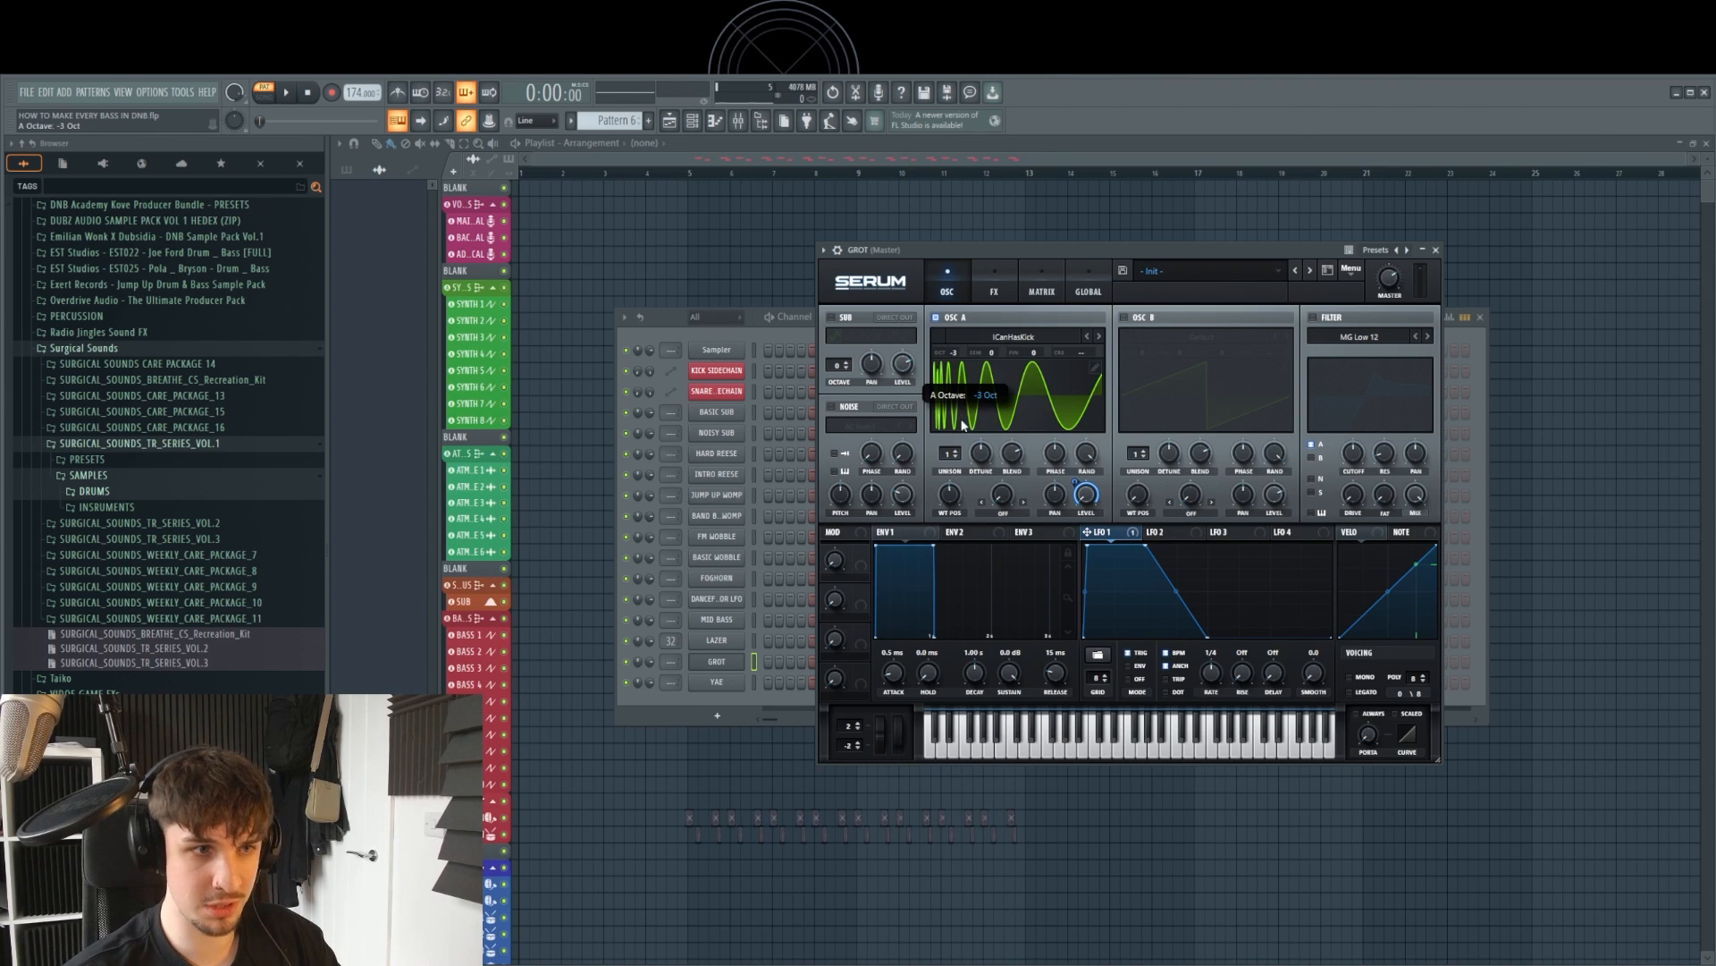
key(j)
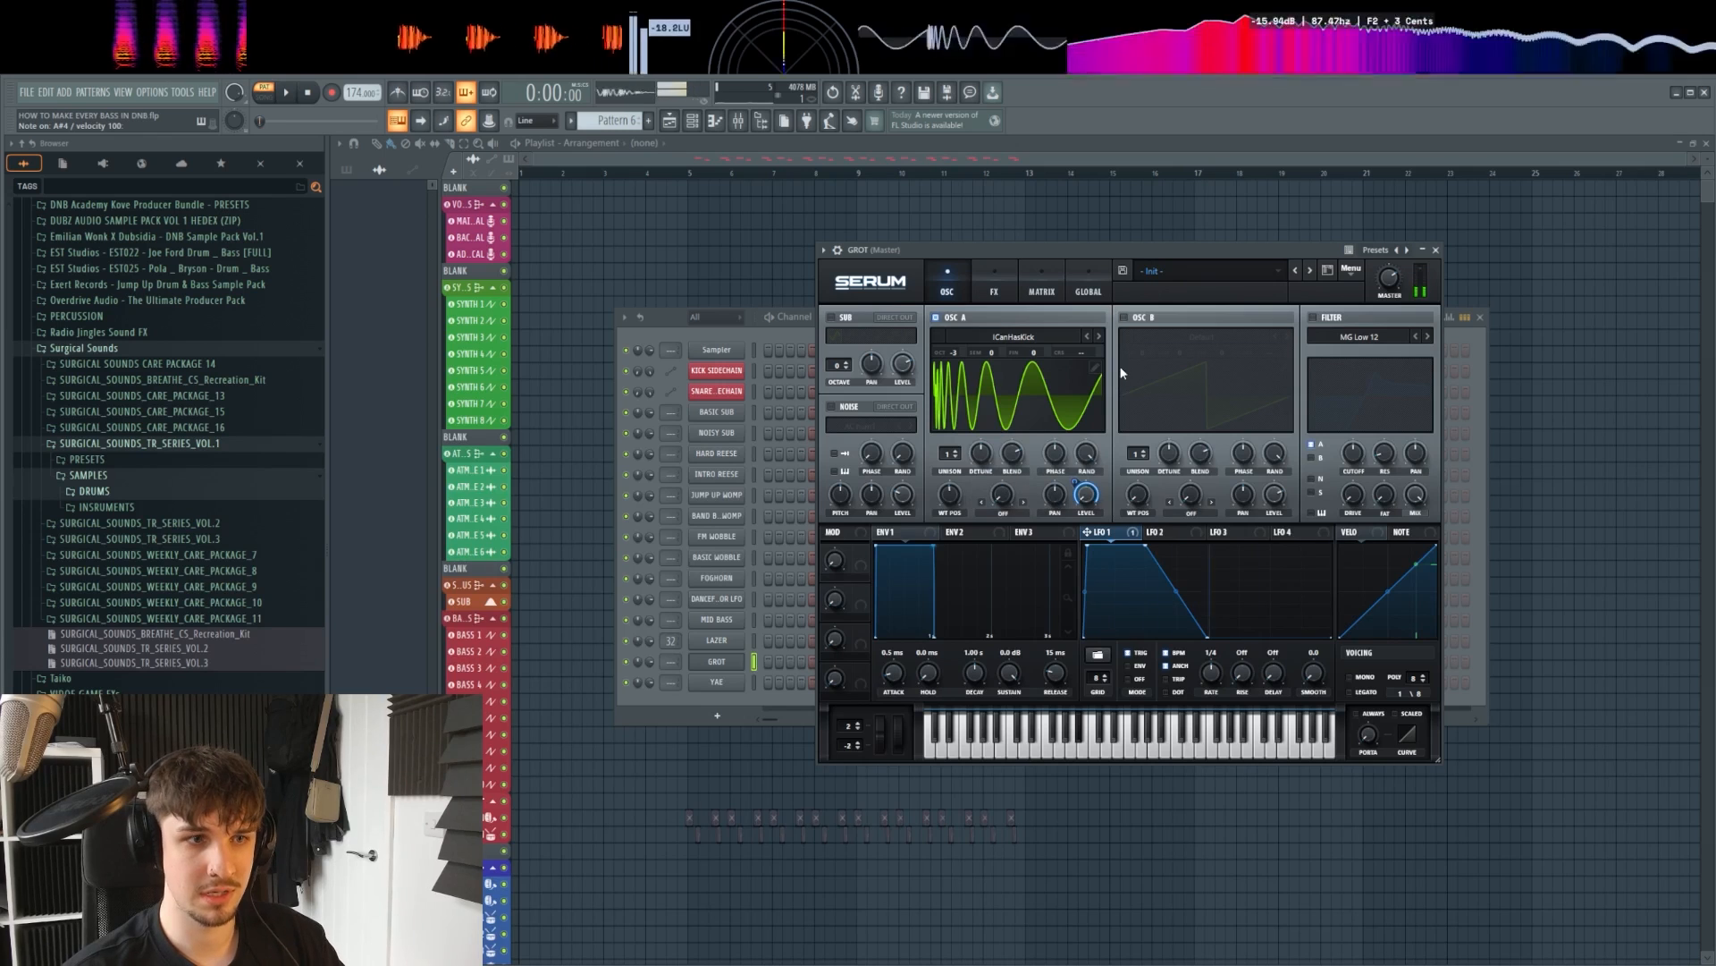
Step: Enable the filter on oscillator A and choose the HP 12 filter type
click(1312, 318)
click(1360, 337)
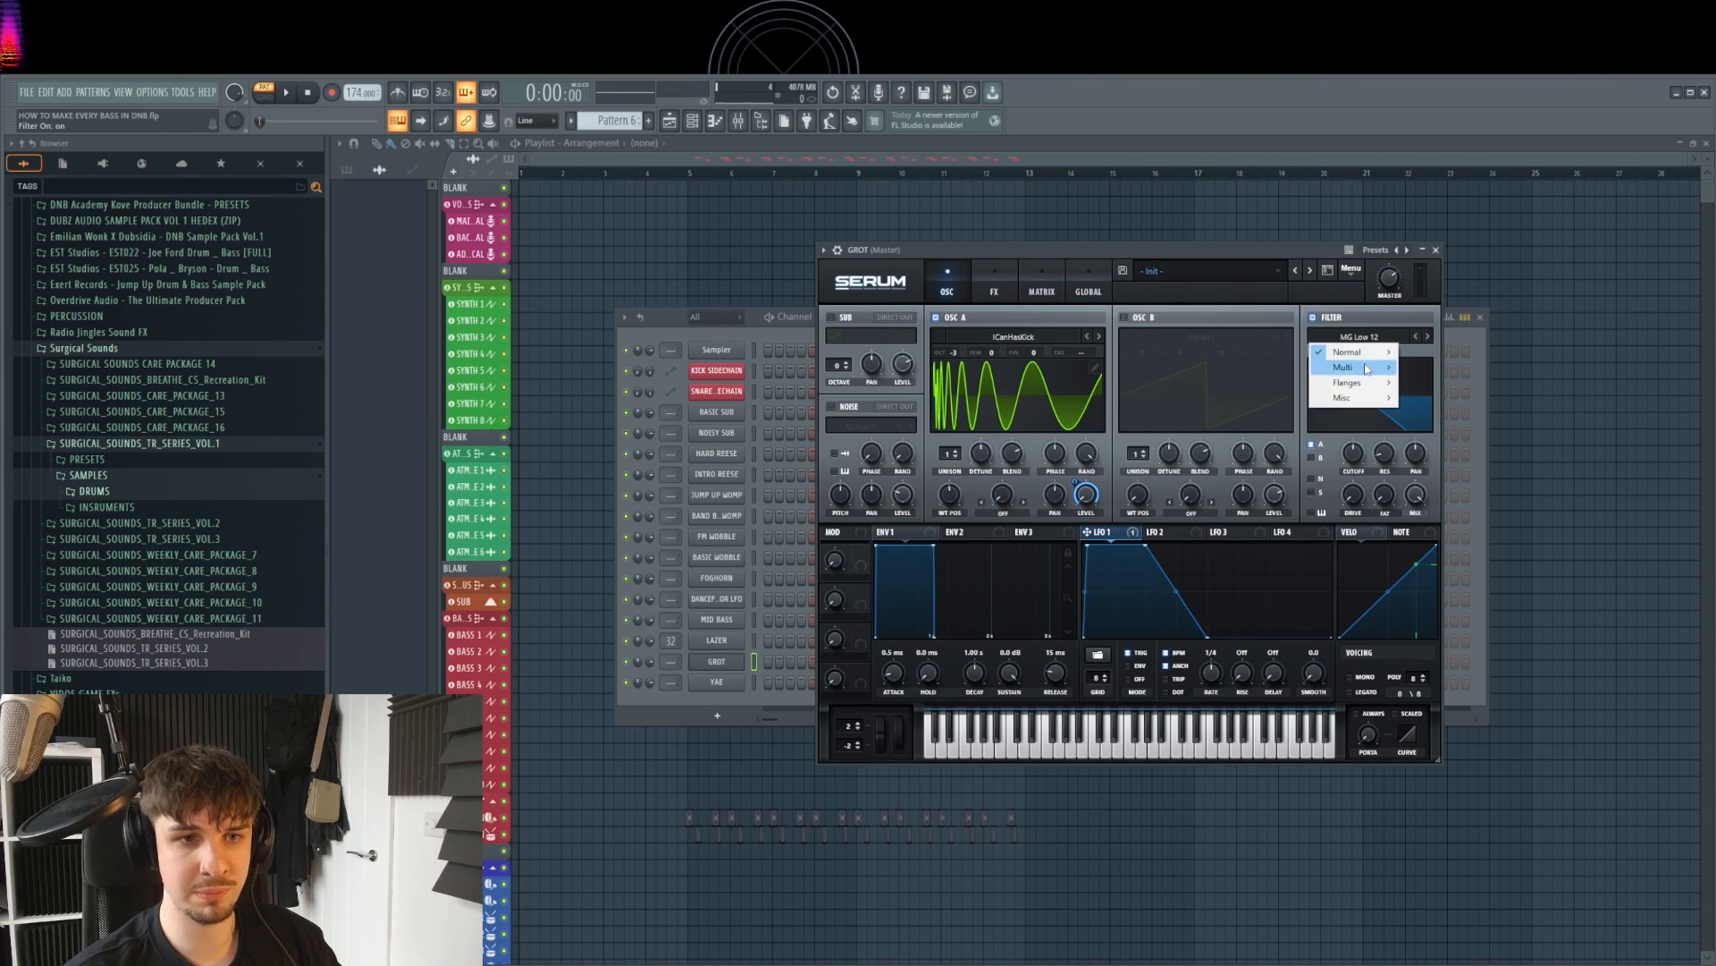
mouse_move(1357, 384)
mouse_move(1347, 351)
click(1435, 474)
key(j)
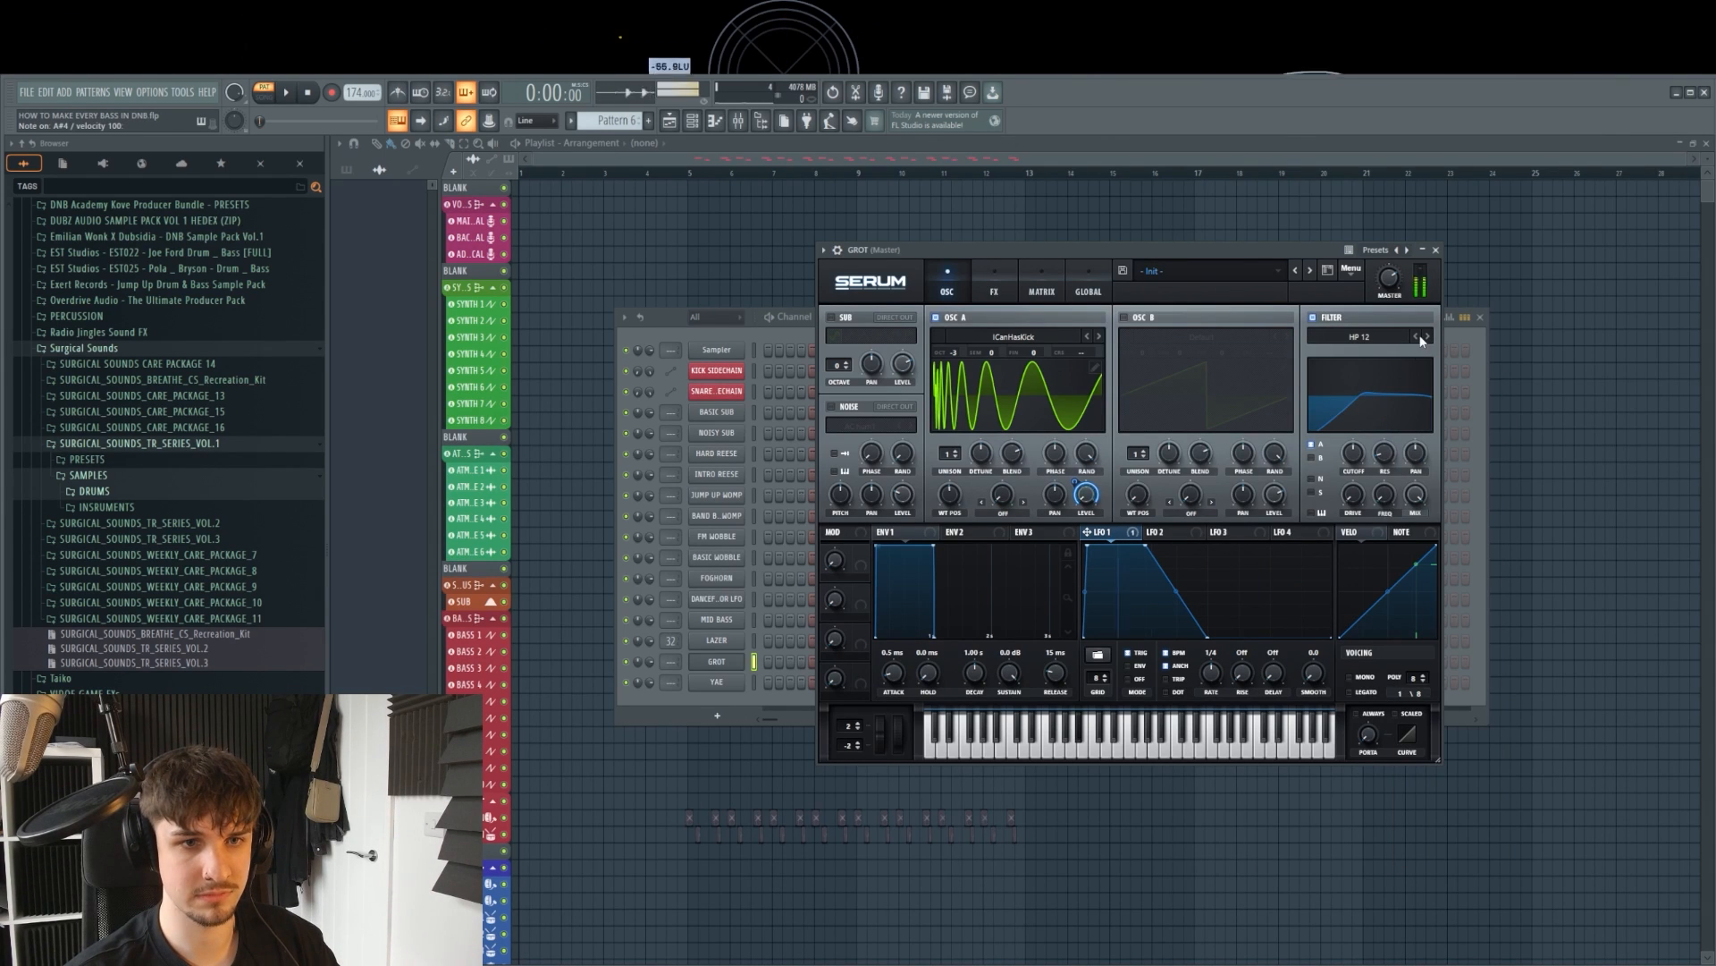
Step: Shape the filter by adjusting its Var, resonance and cutoff amounts, and audition the bass
drag(1384, 501, 1391, 366)
double_click(1385, 494)
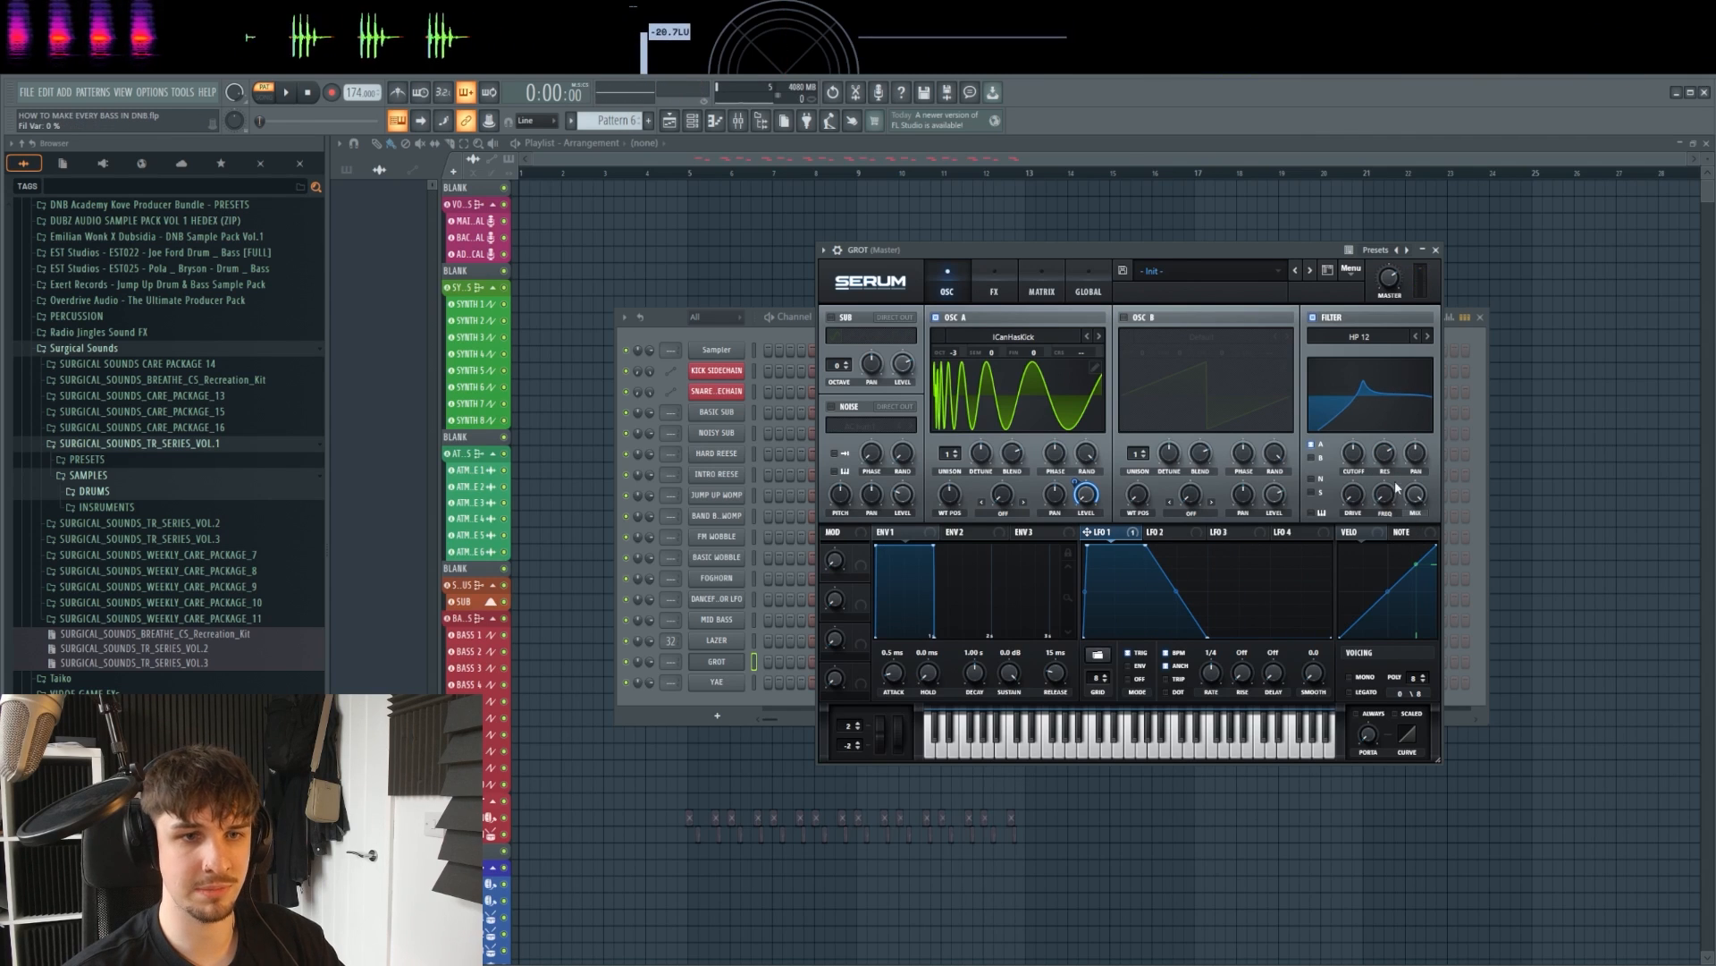
drag(1387, 498, 1355, 461)
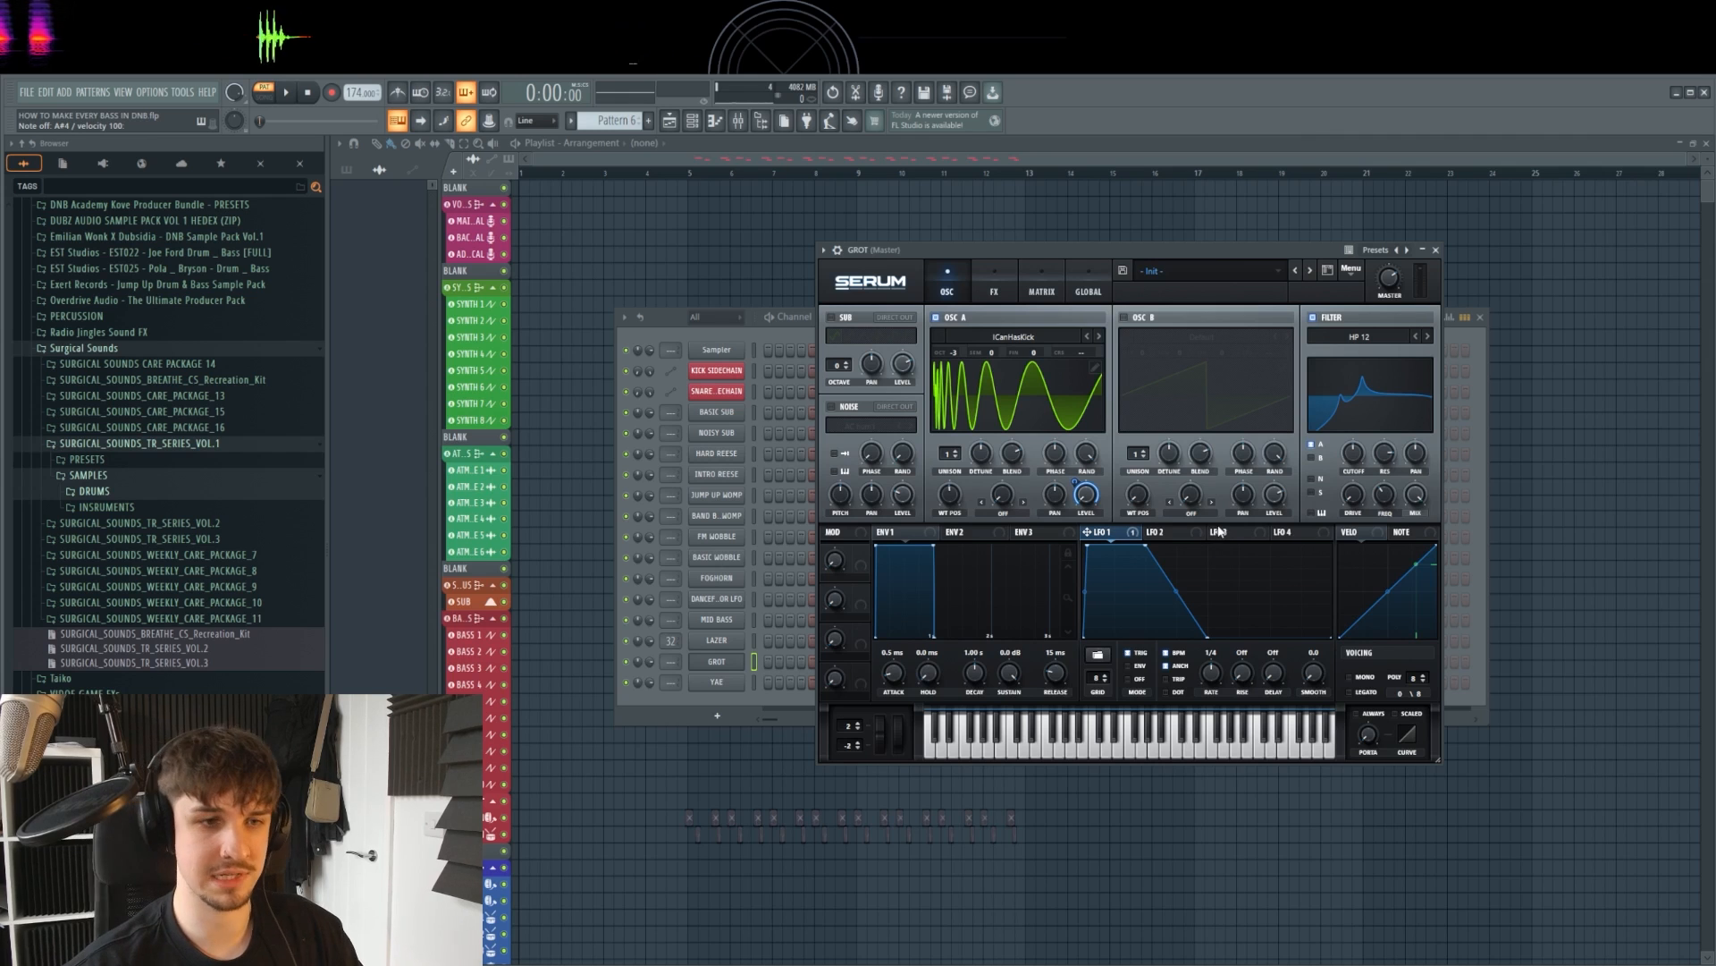
key(q)
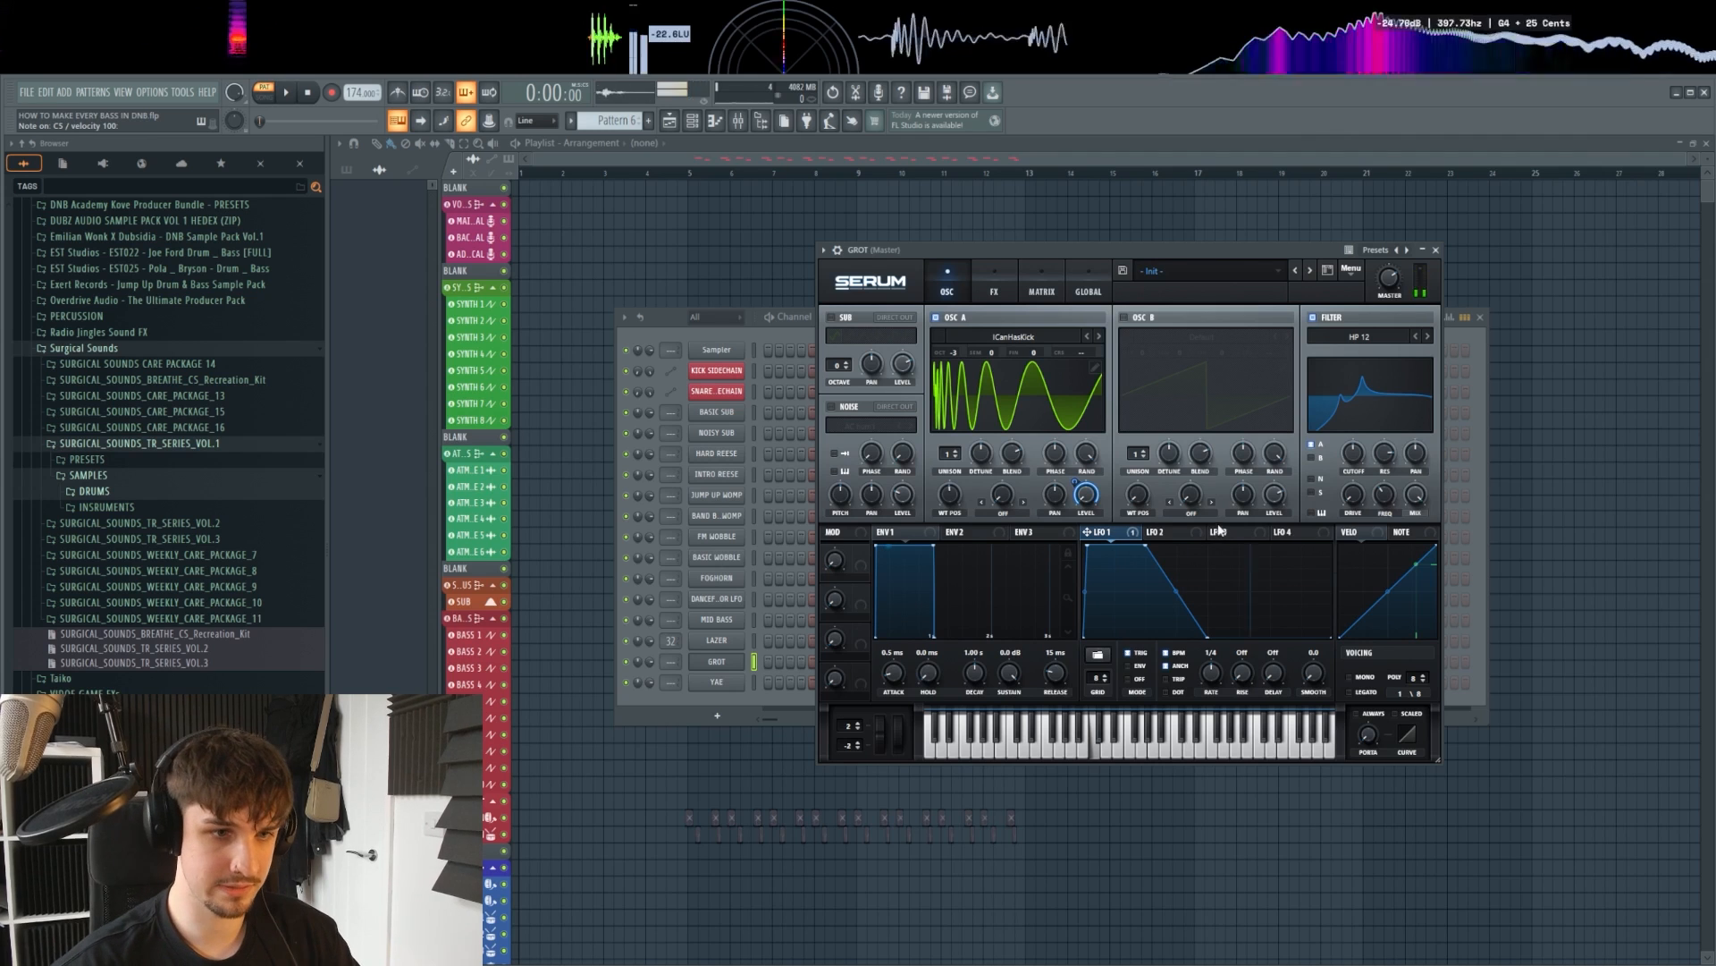
Step: Modulate oscillator A's wavetable position with LFO 2, using Trig mode and a 1/8 rate
click(1167, 534)
drag(1183, 534, 950, 494)
key(q)
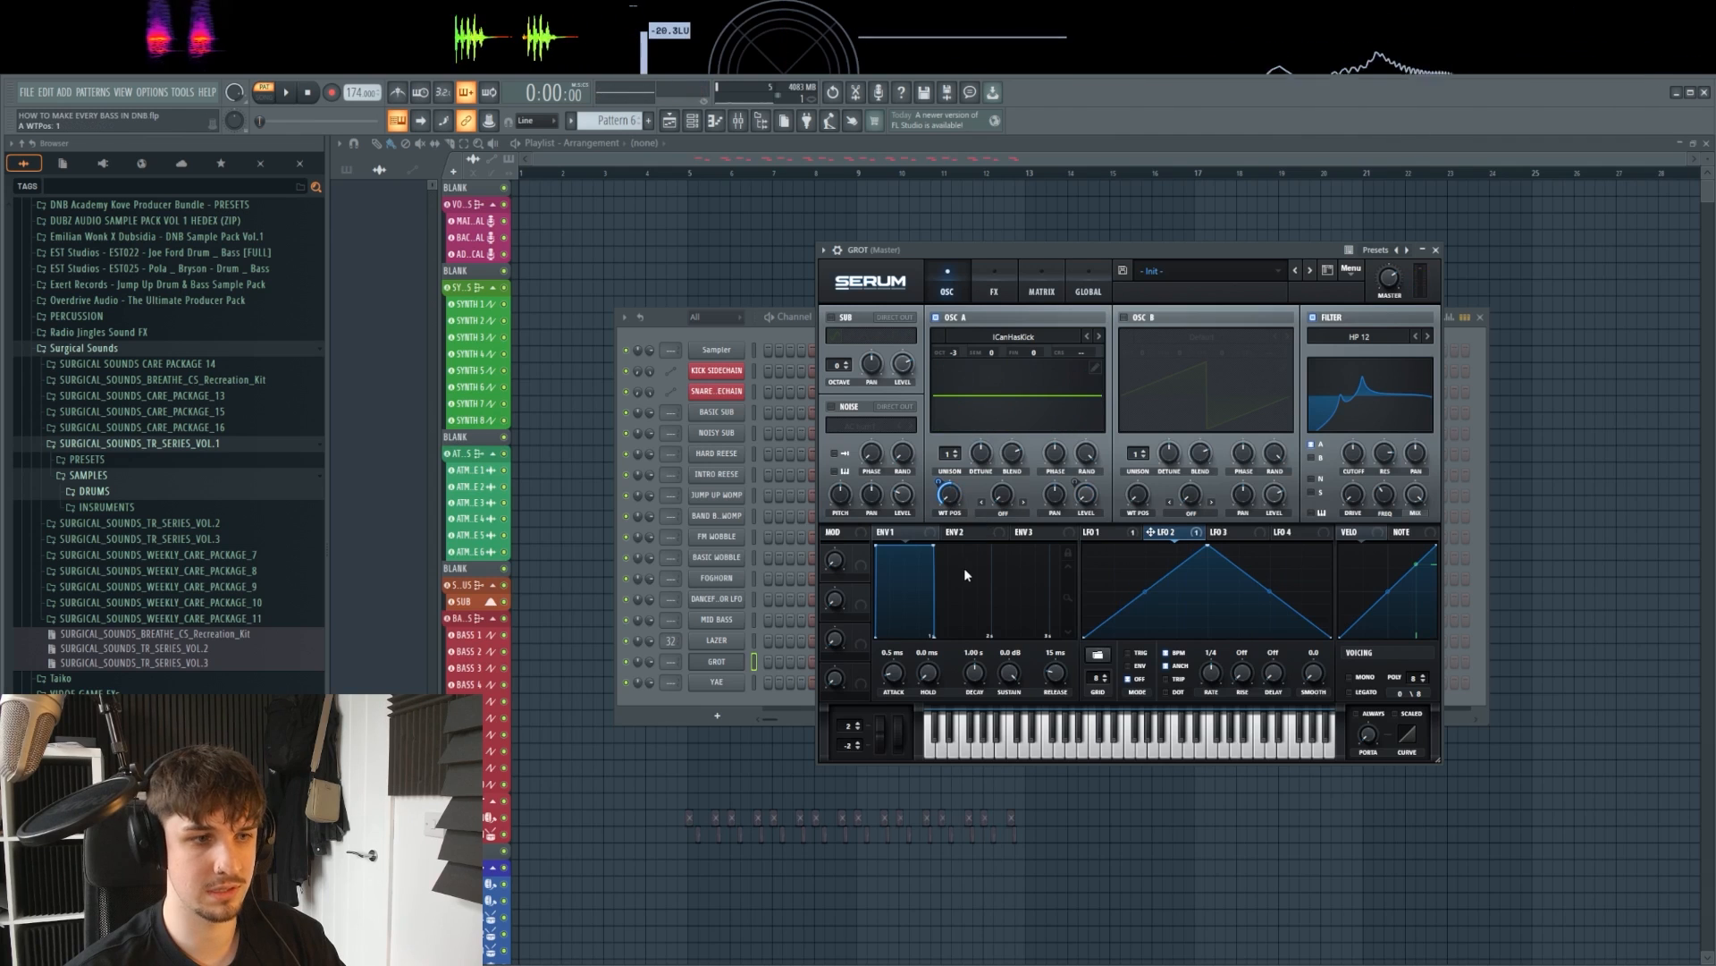
drag(1216, 654, 1216, 655)
key(q)
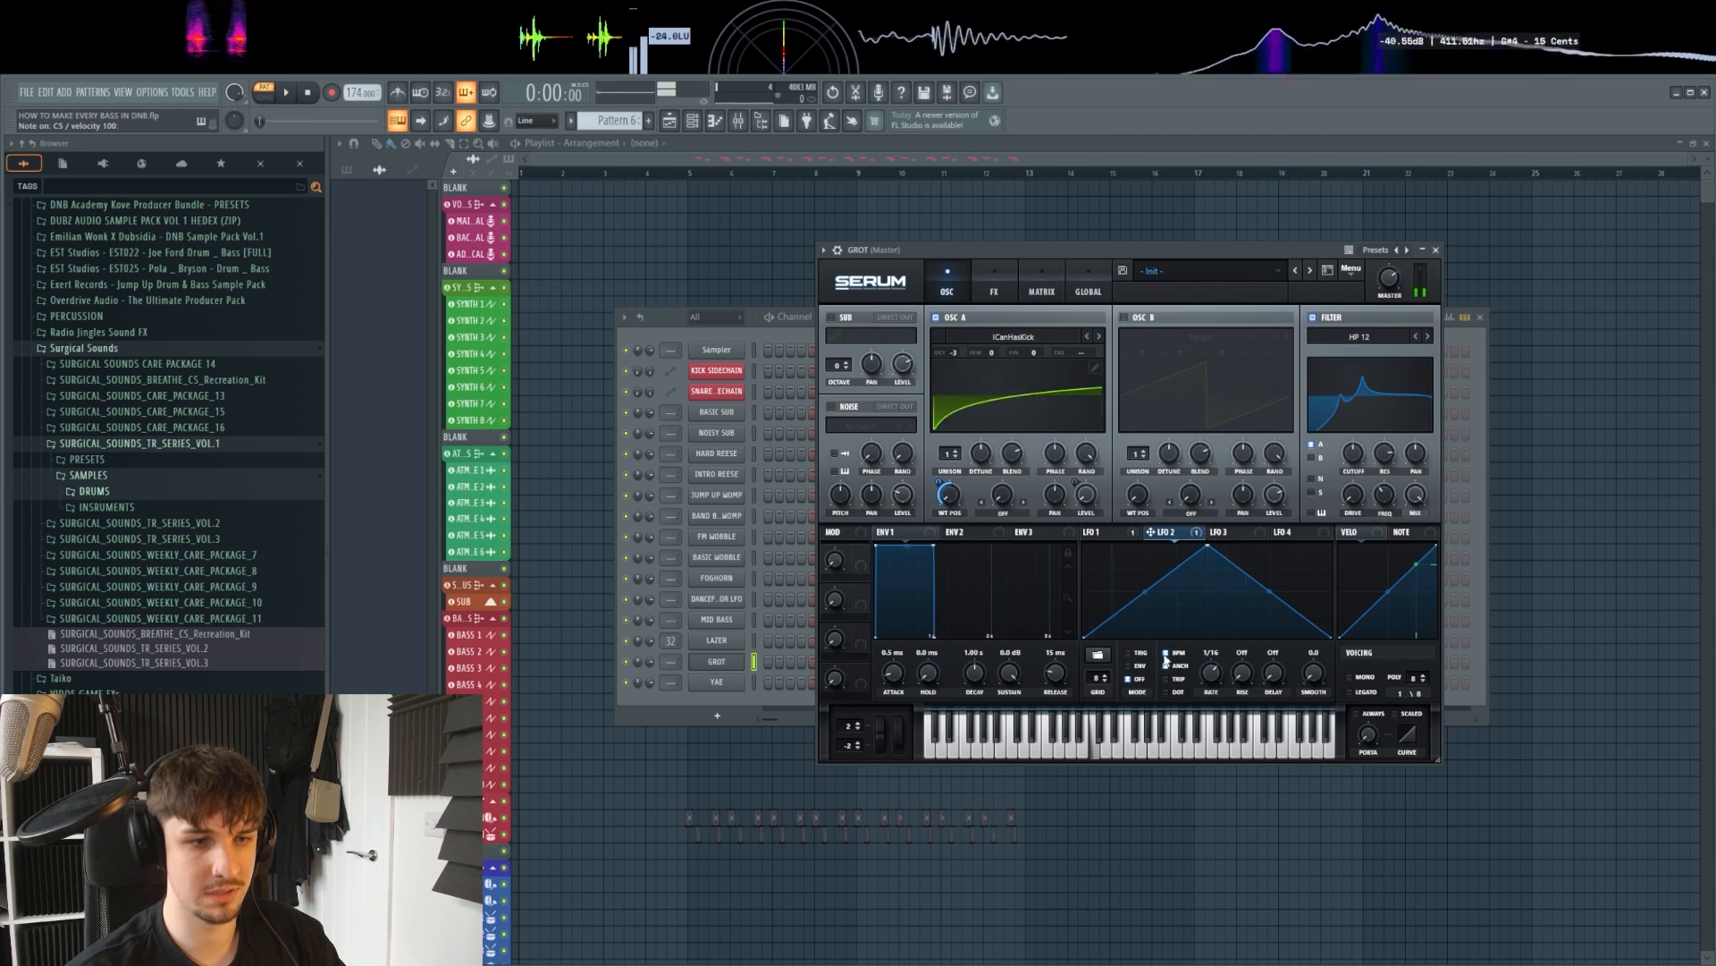
click(1129, 653)
key(q)
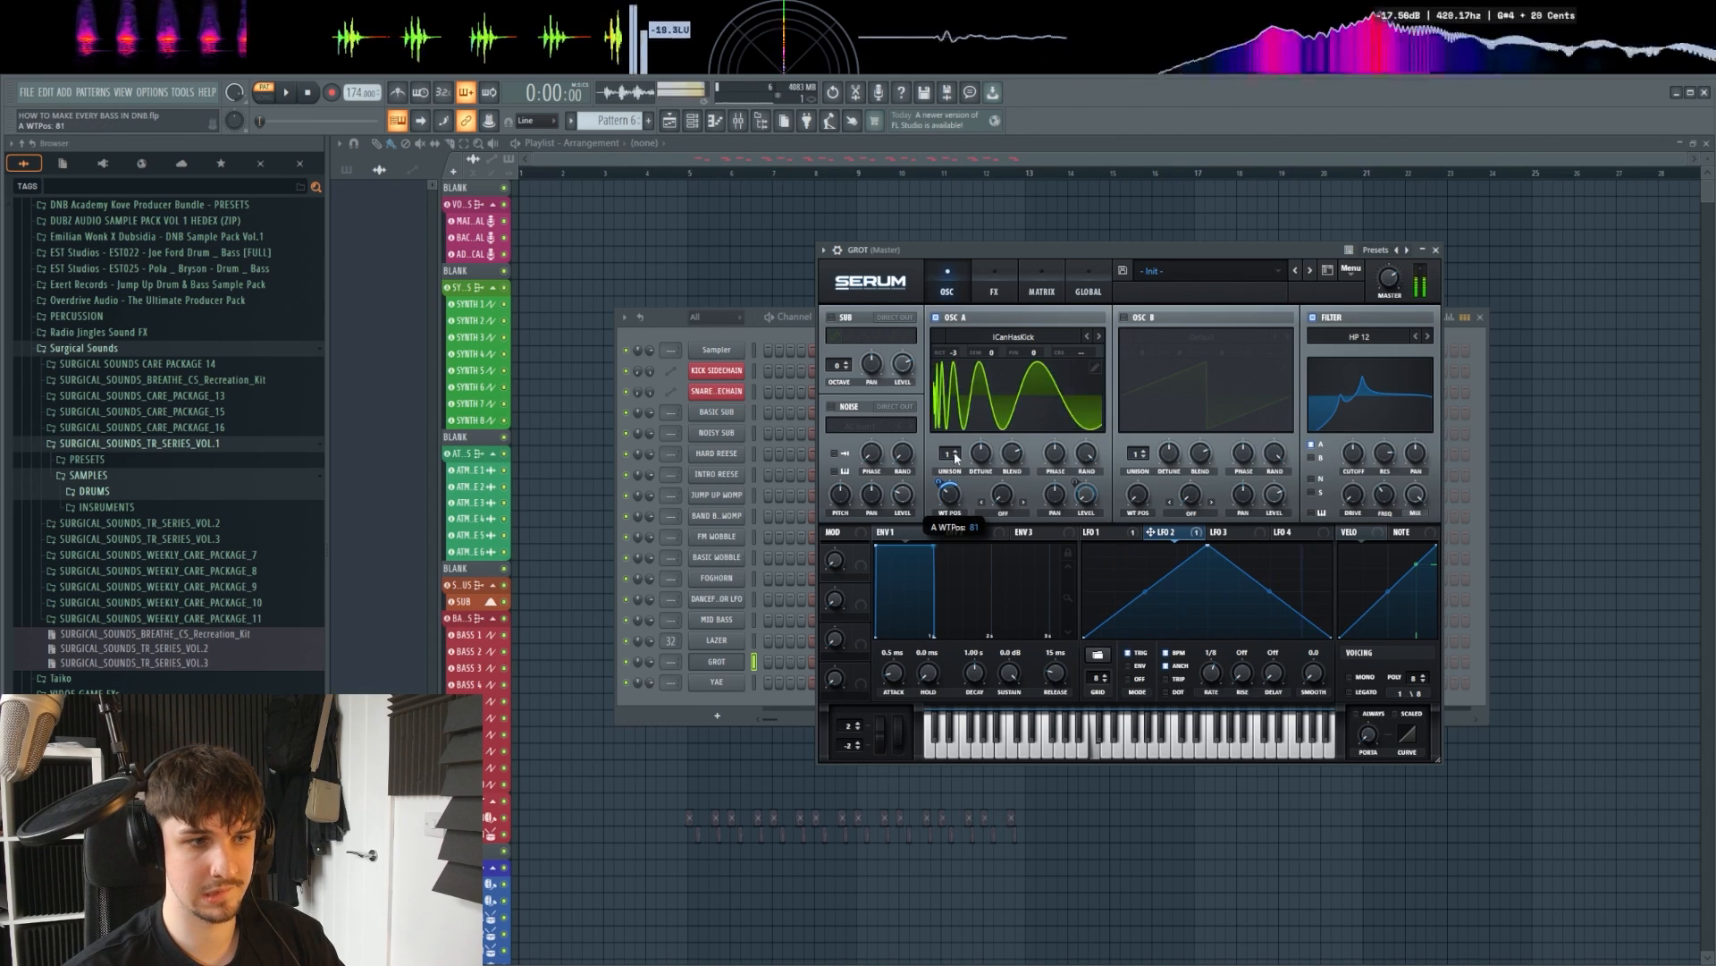
Step: Set the filter cutoff to about 334 Hz and switch the filter type to BP 12
drag(1353, 453, 1351, 453)
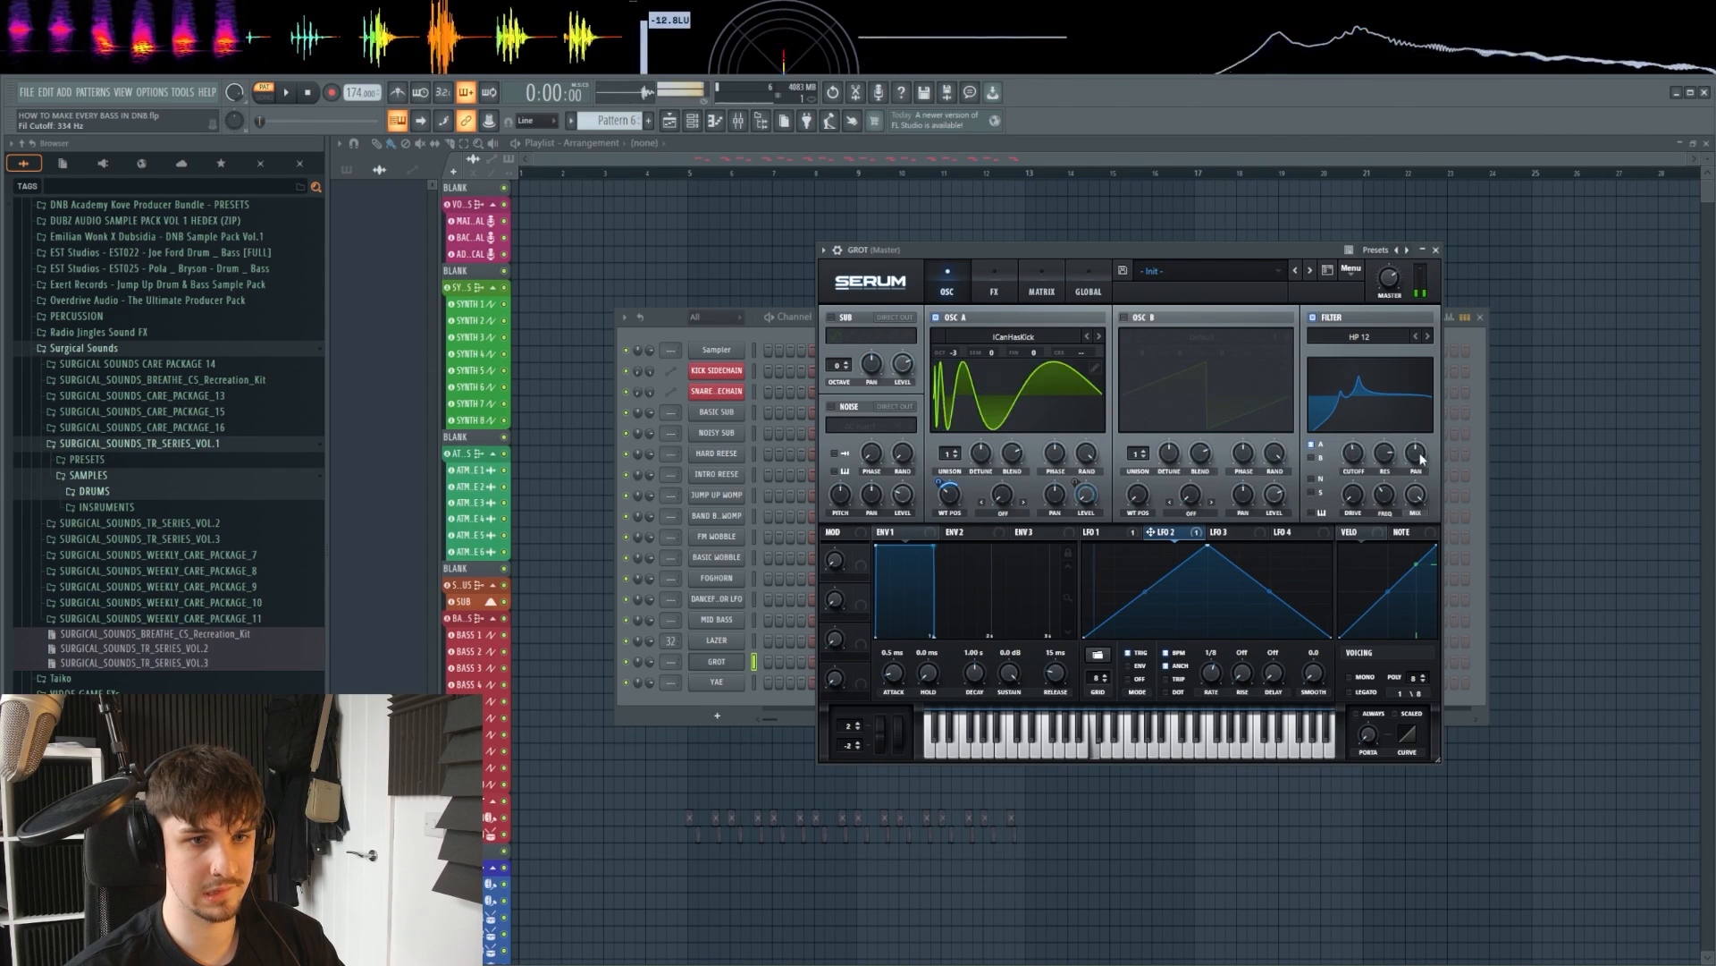
click(1428, 337)
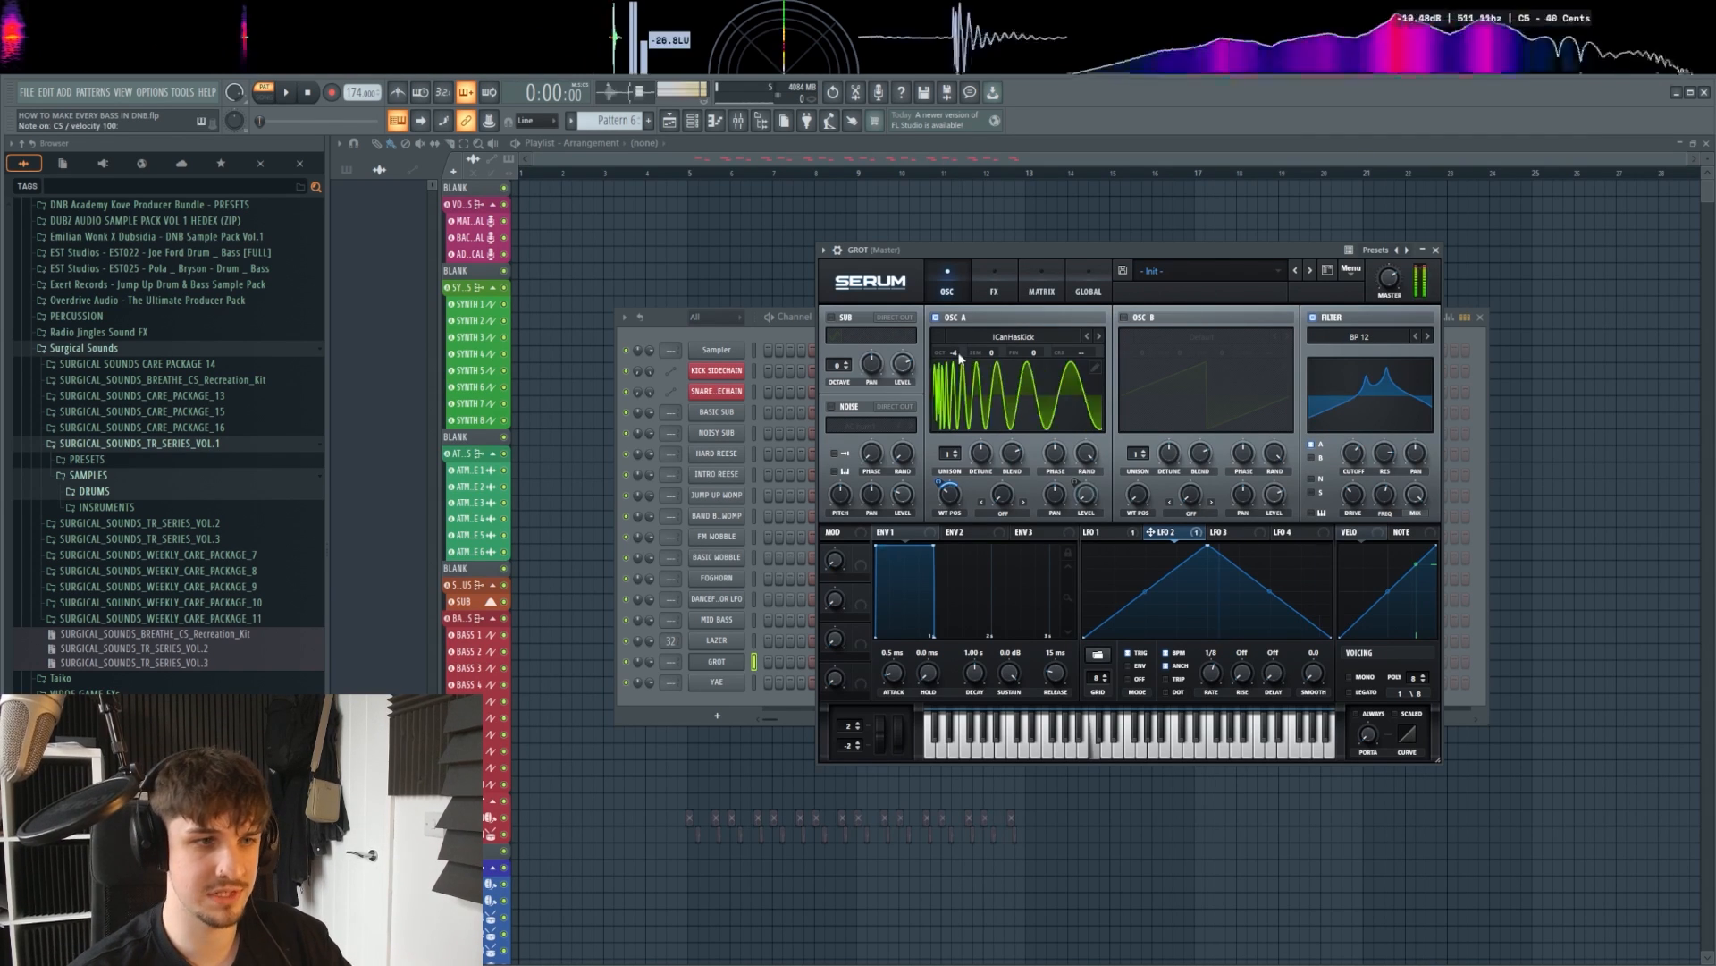
Step: Audition oscillator A at a different octave and return it to -3
drag(960, 356, 961, 340)
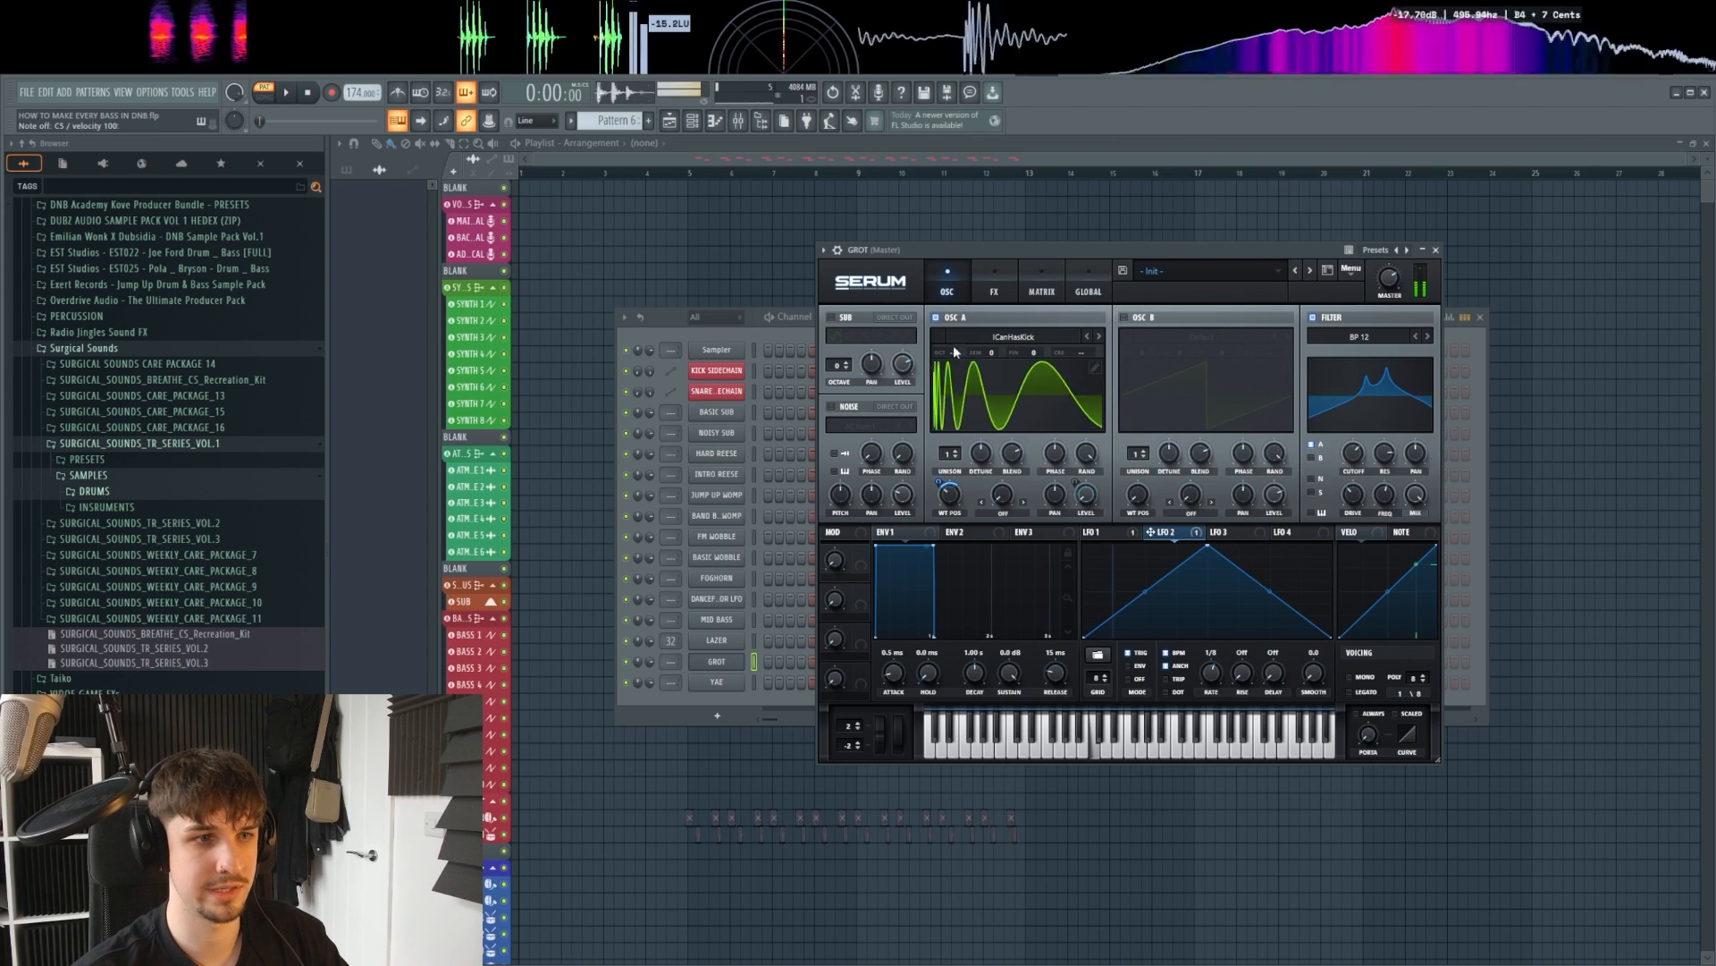
scroll(960, 353, up, 1)
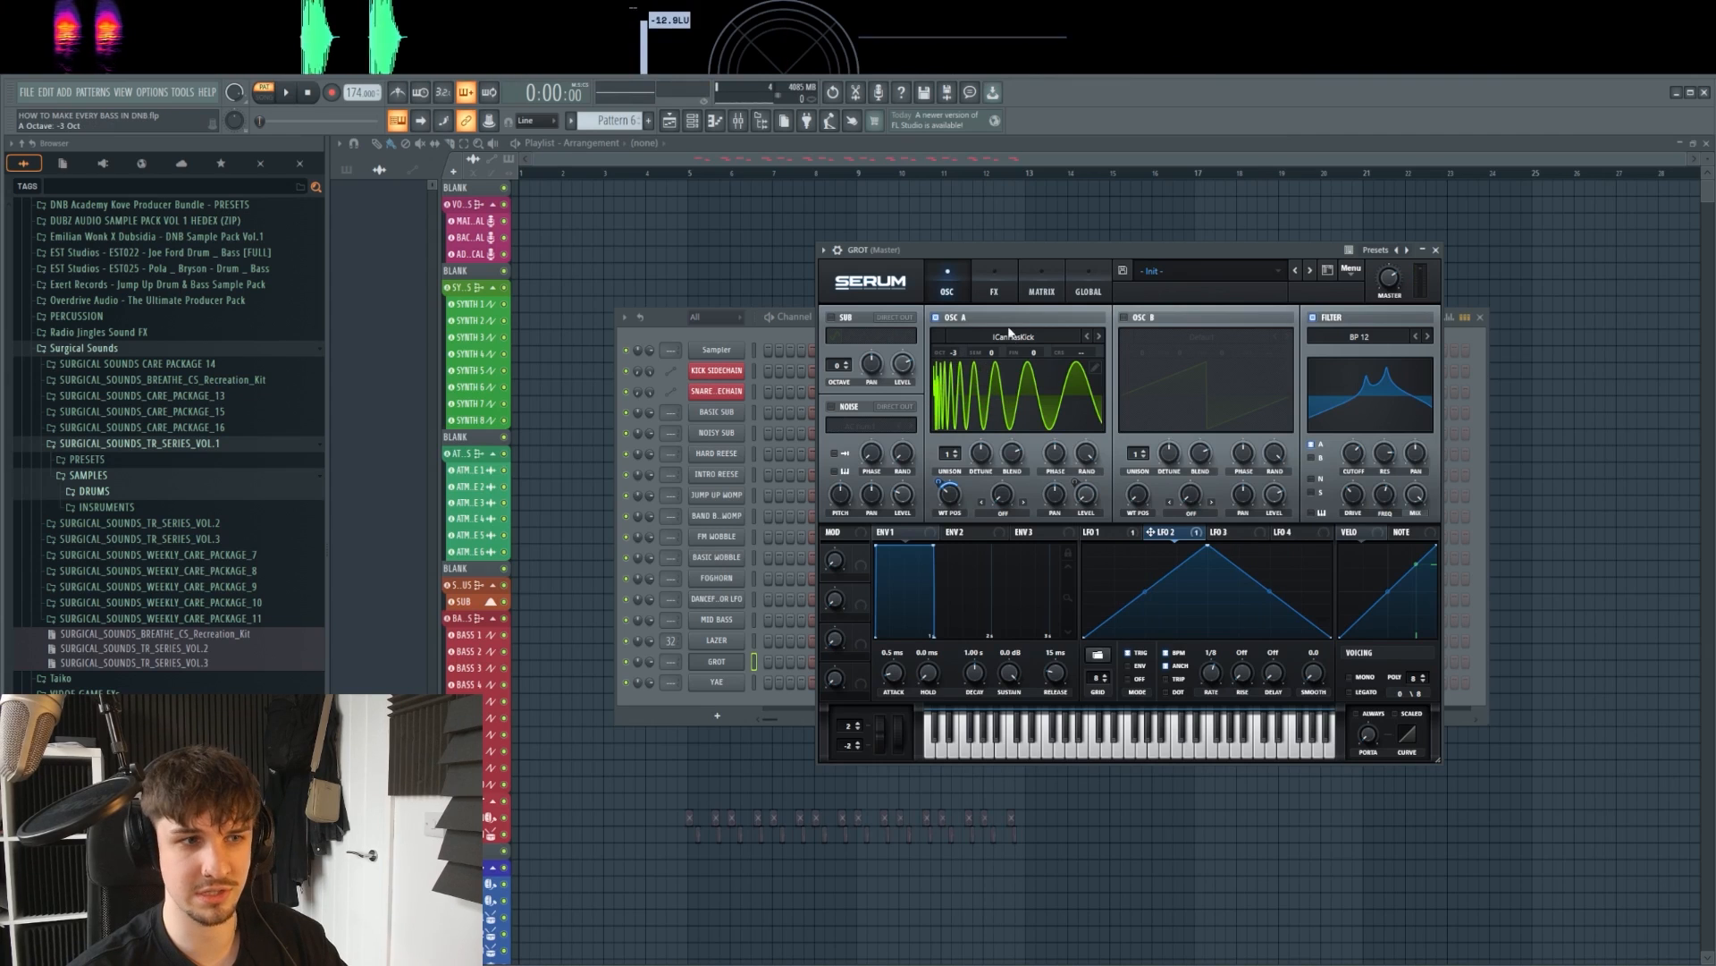
Step: Add a Tube distortion to the effects chain and raise its drive to about 81%
click(995, 292)
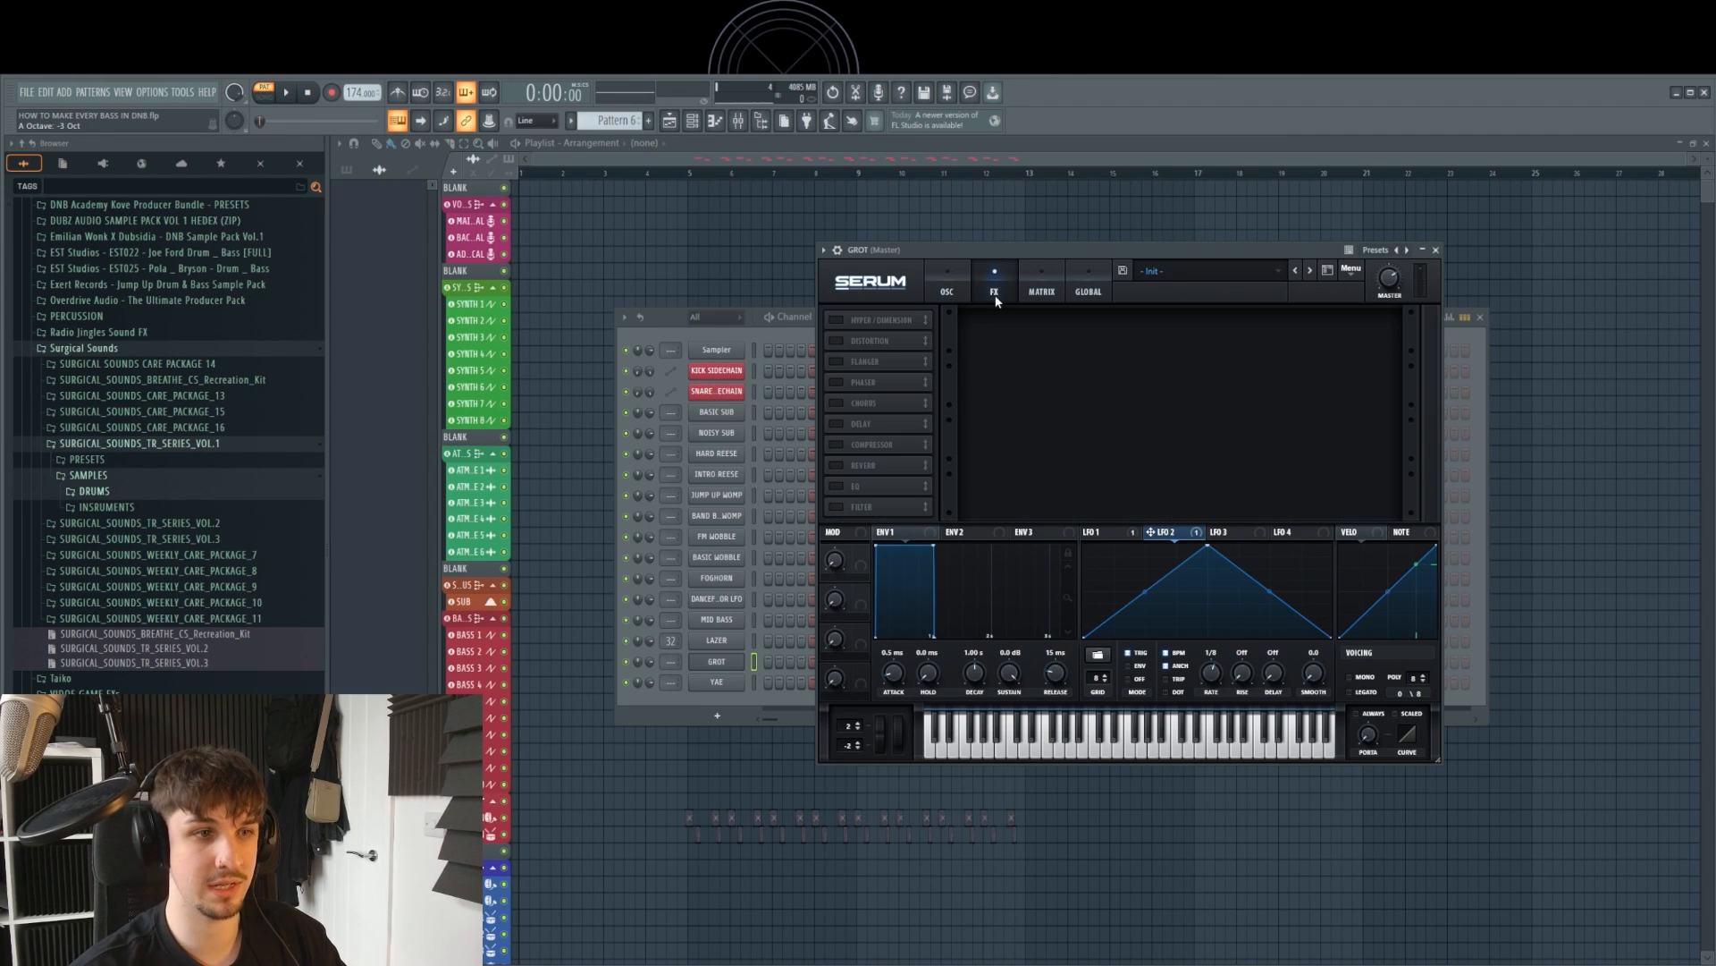
click(838, 341)
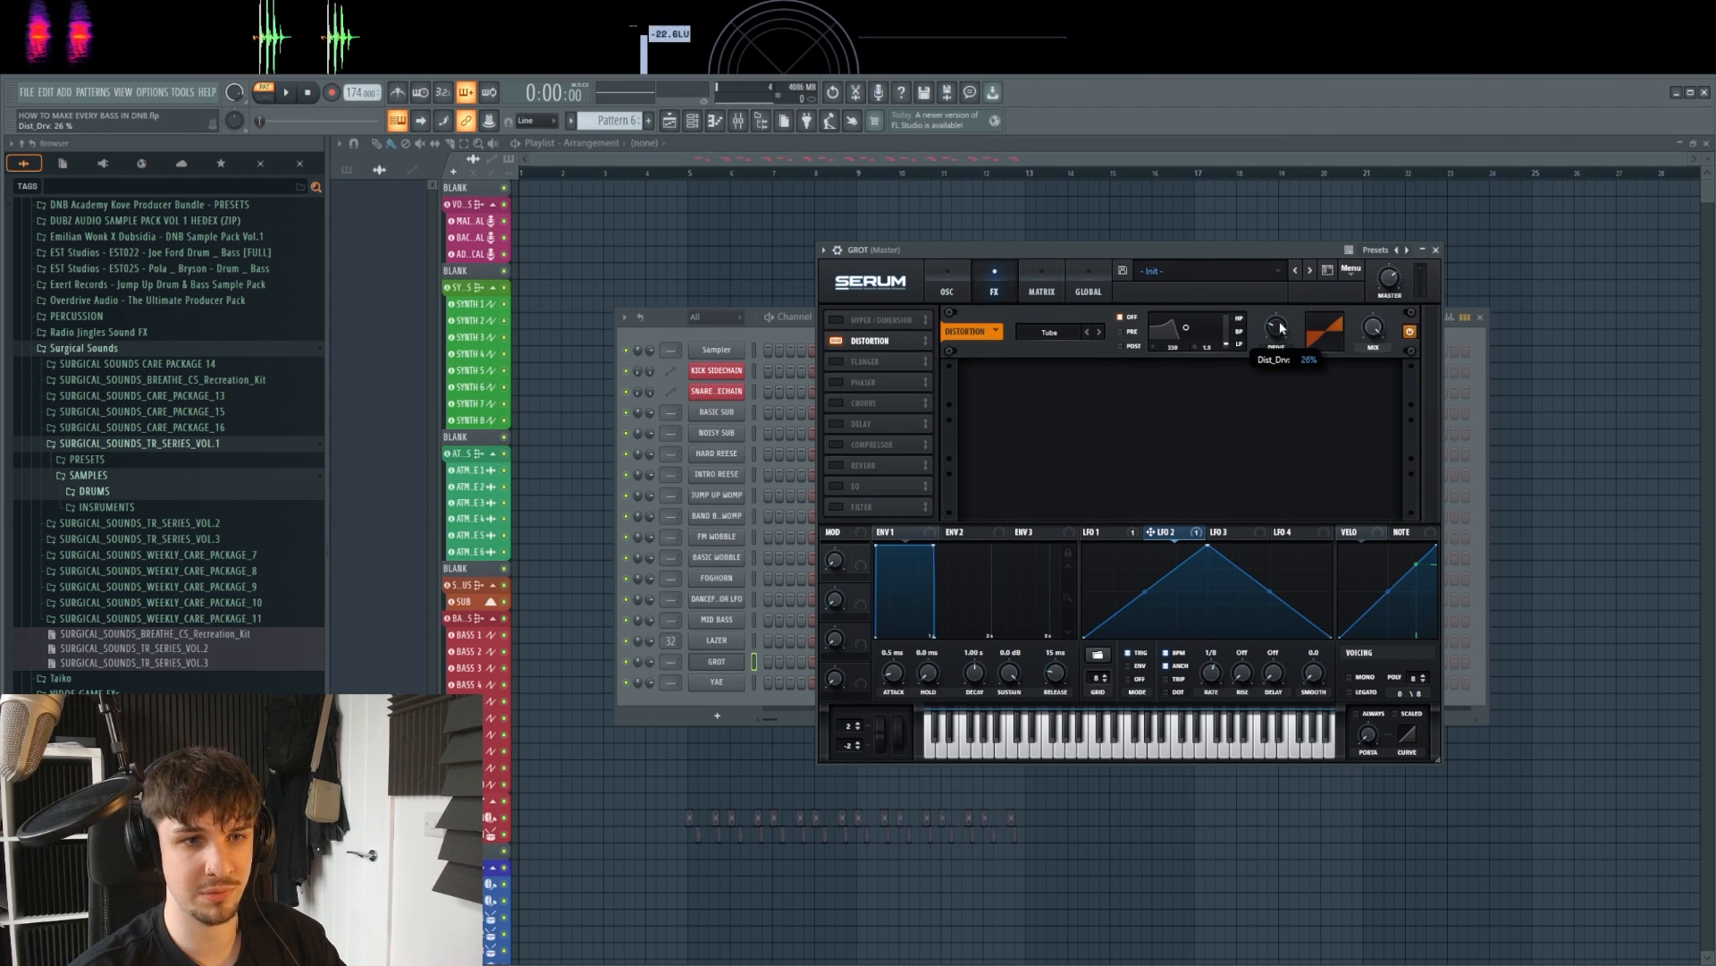
drag(1278, 331, 1286, 314)
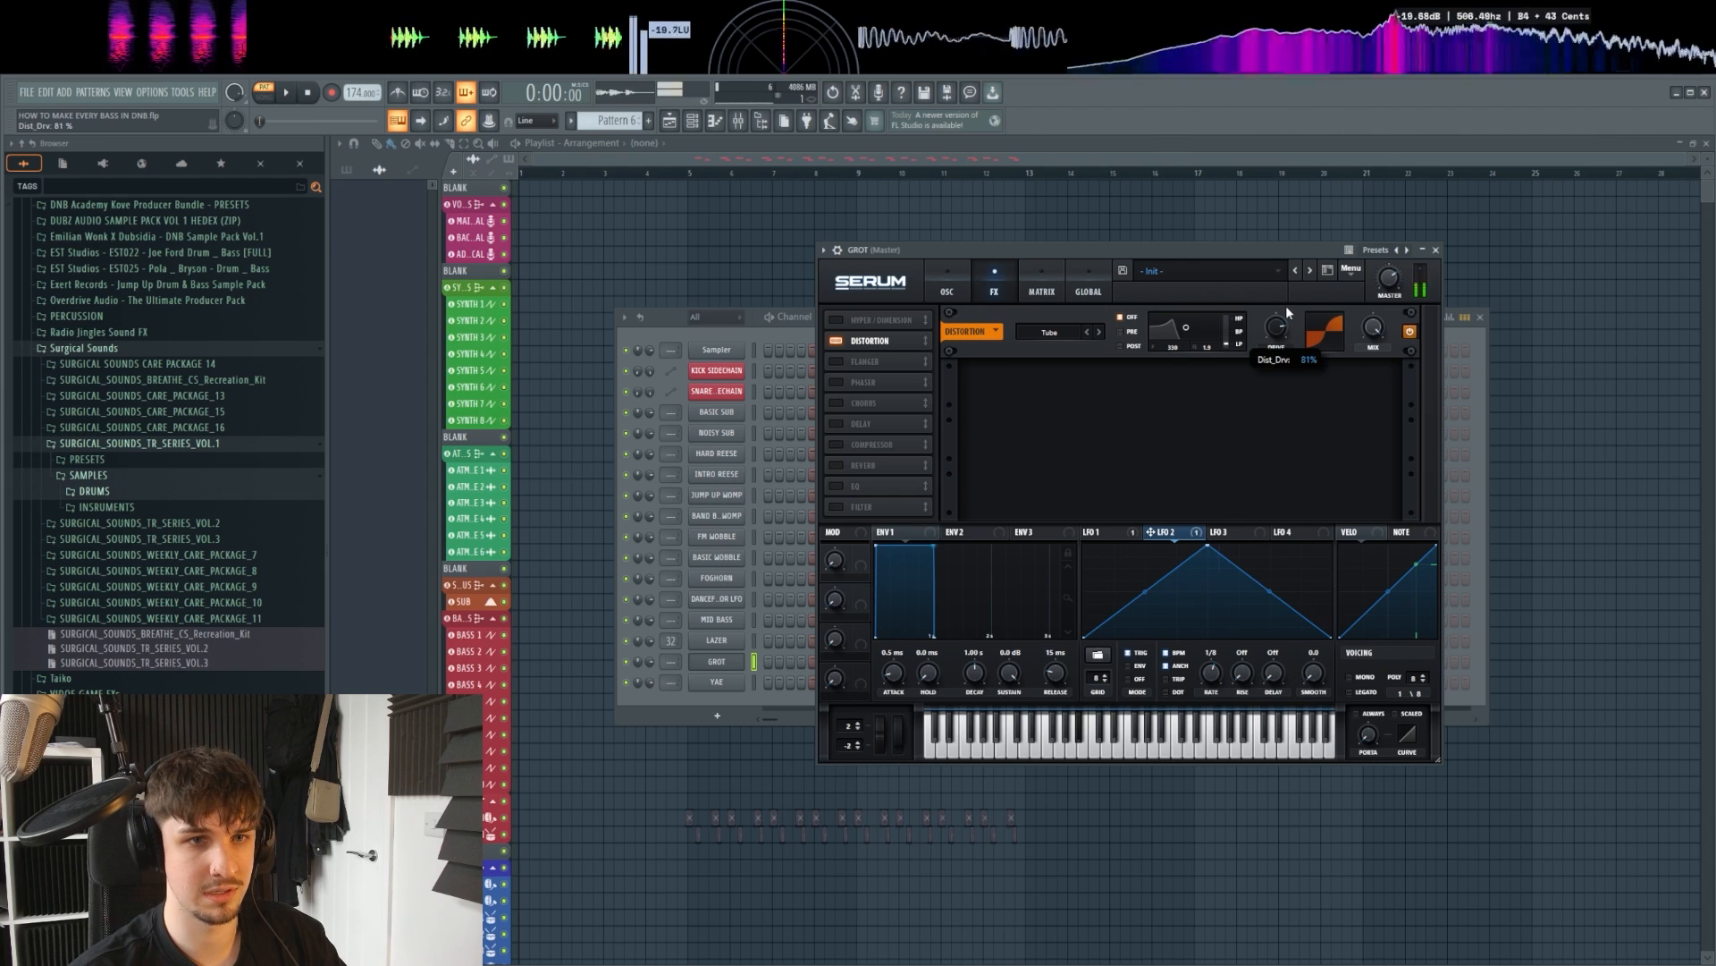
Step: Add a multiband compressor and an EQ that rolls off the low frequencies
click(835, 444)
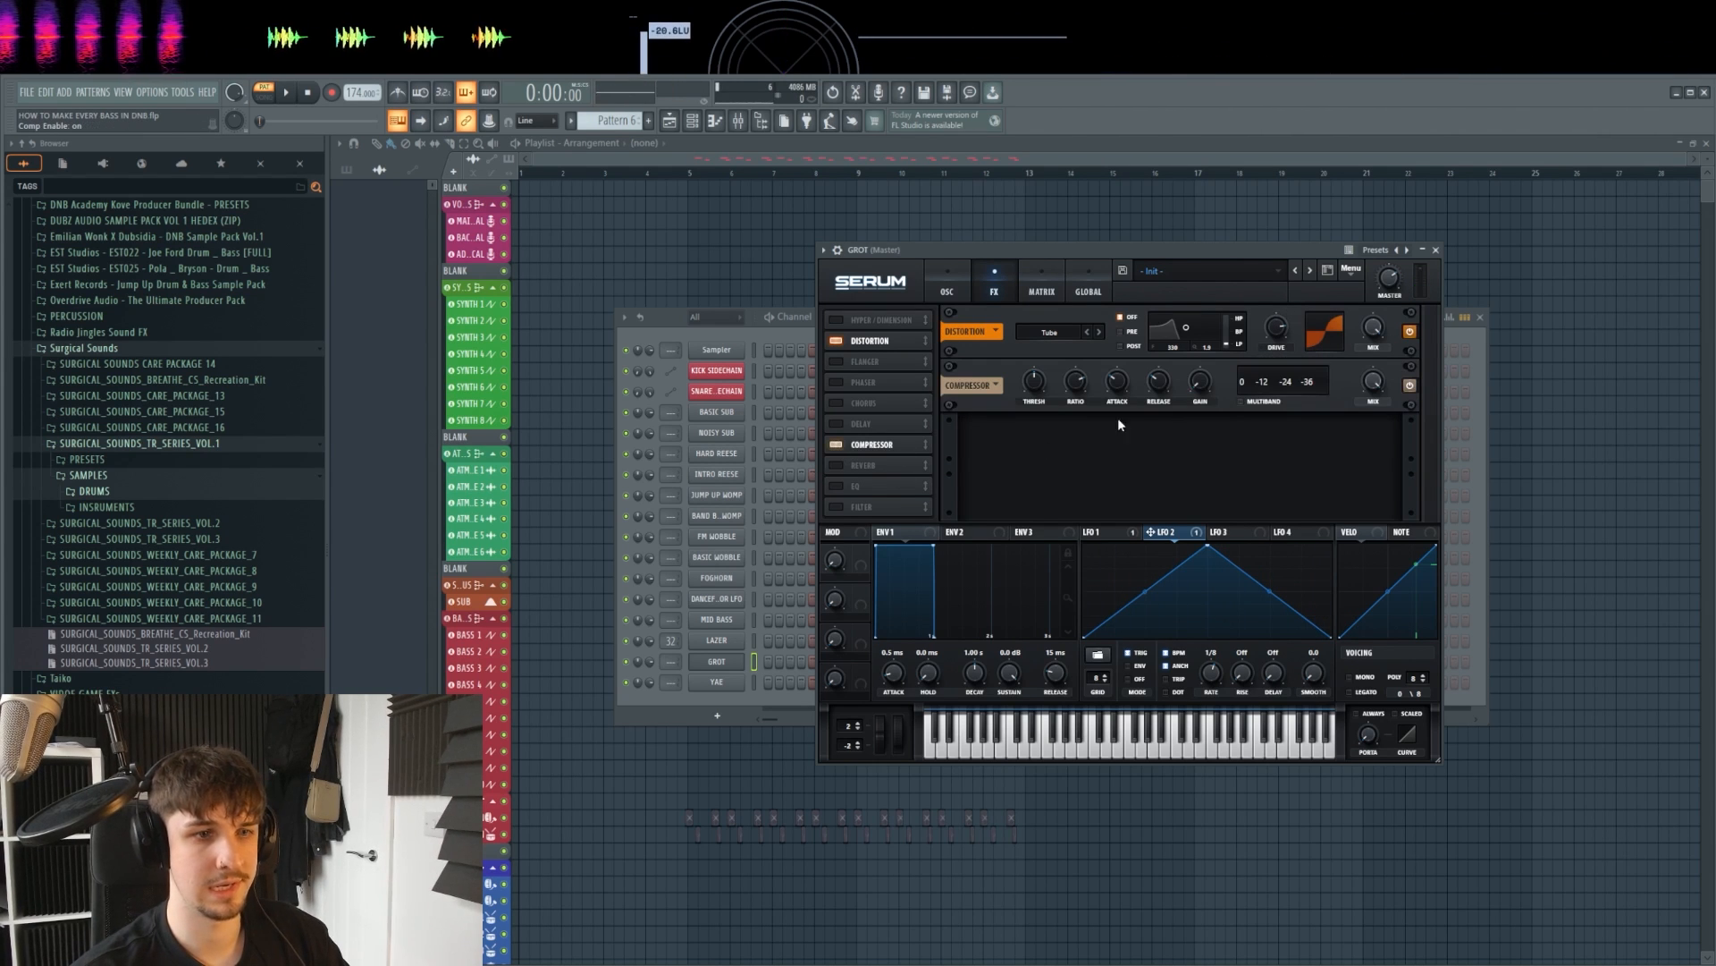
mouse_move(1042, 404)
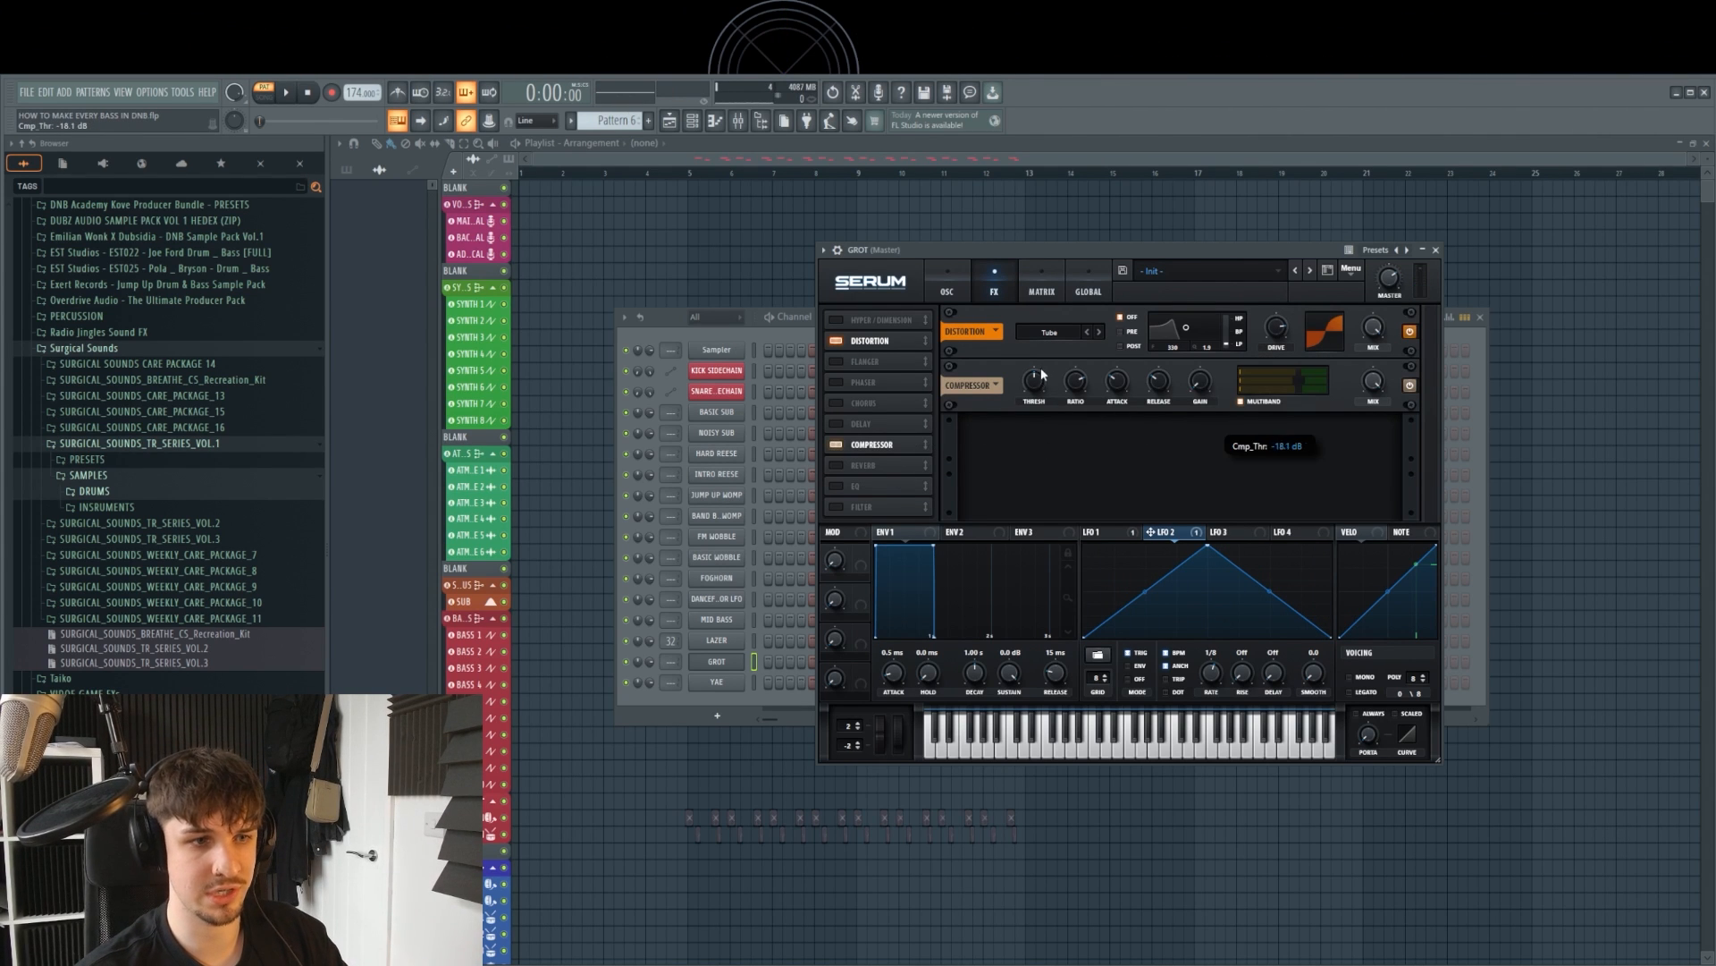
click(835, 486)
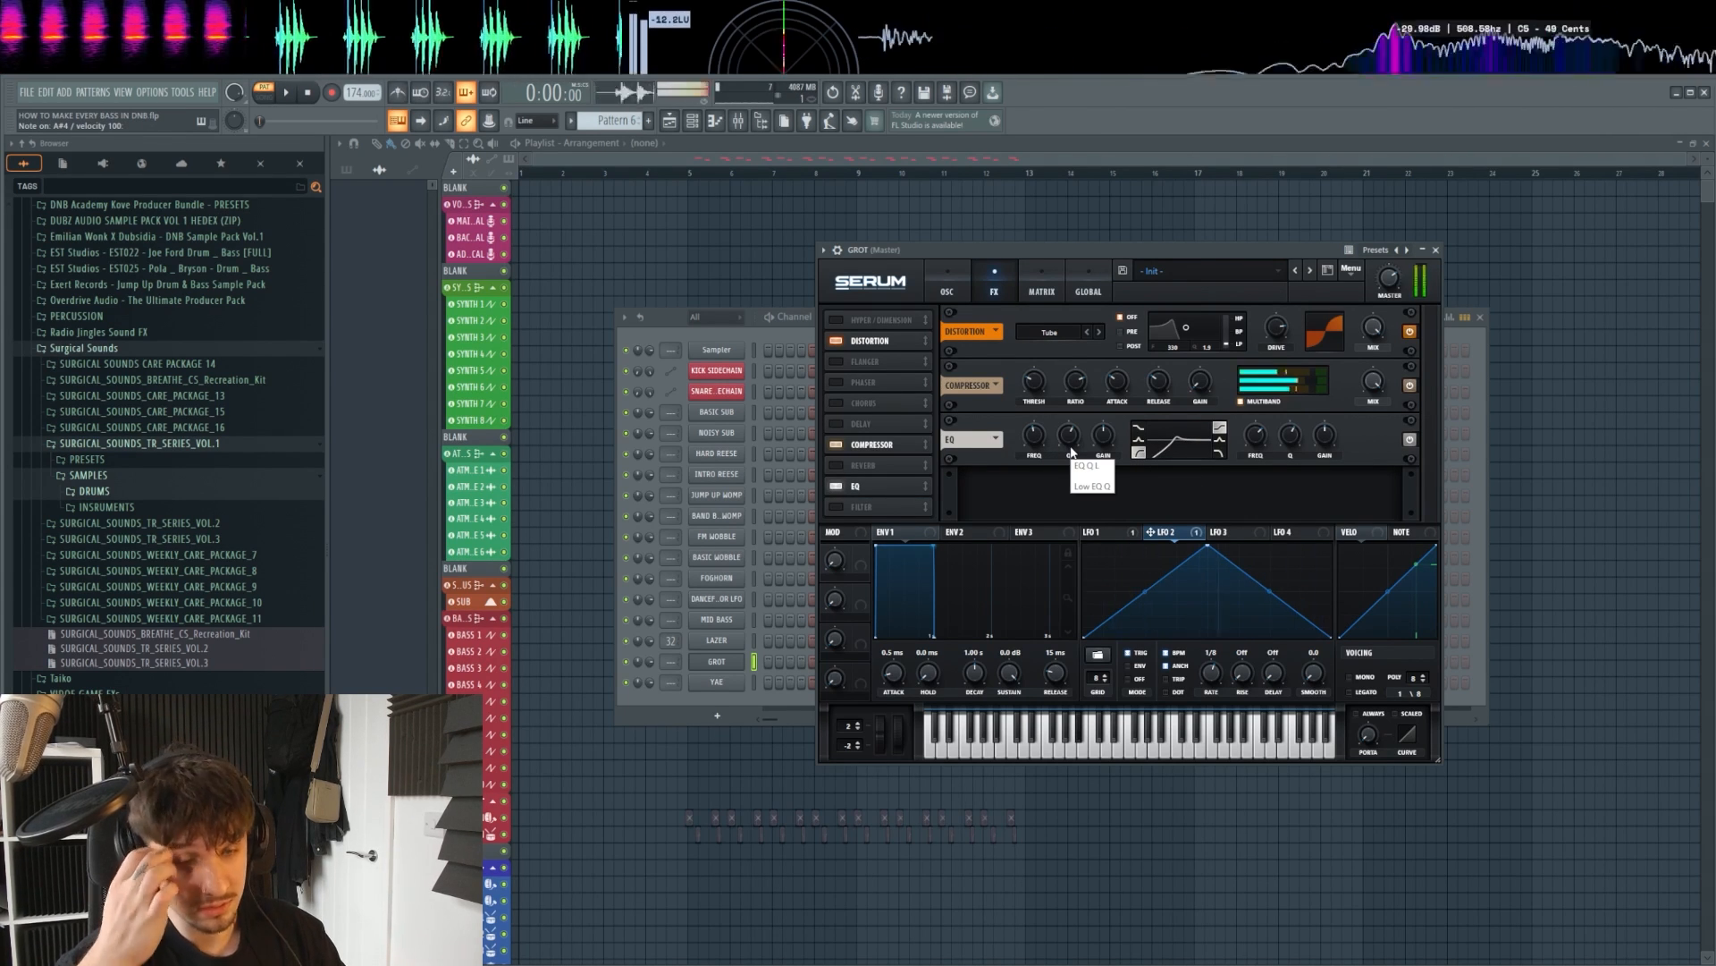
Step: Route the GROT channel to mixer track 33 (BASS 2) and load Effector into its first effect slot
drag(674, 667, 677, 662)
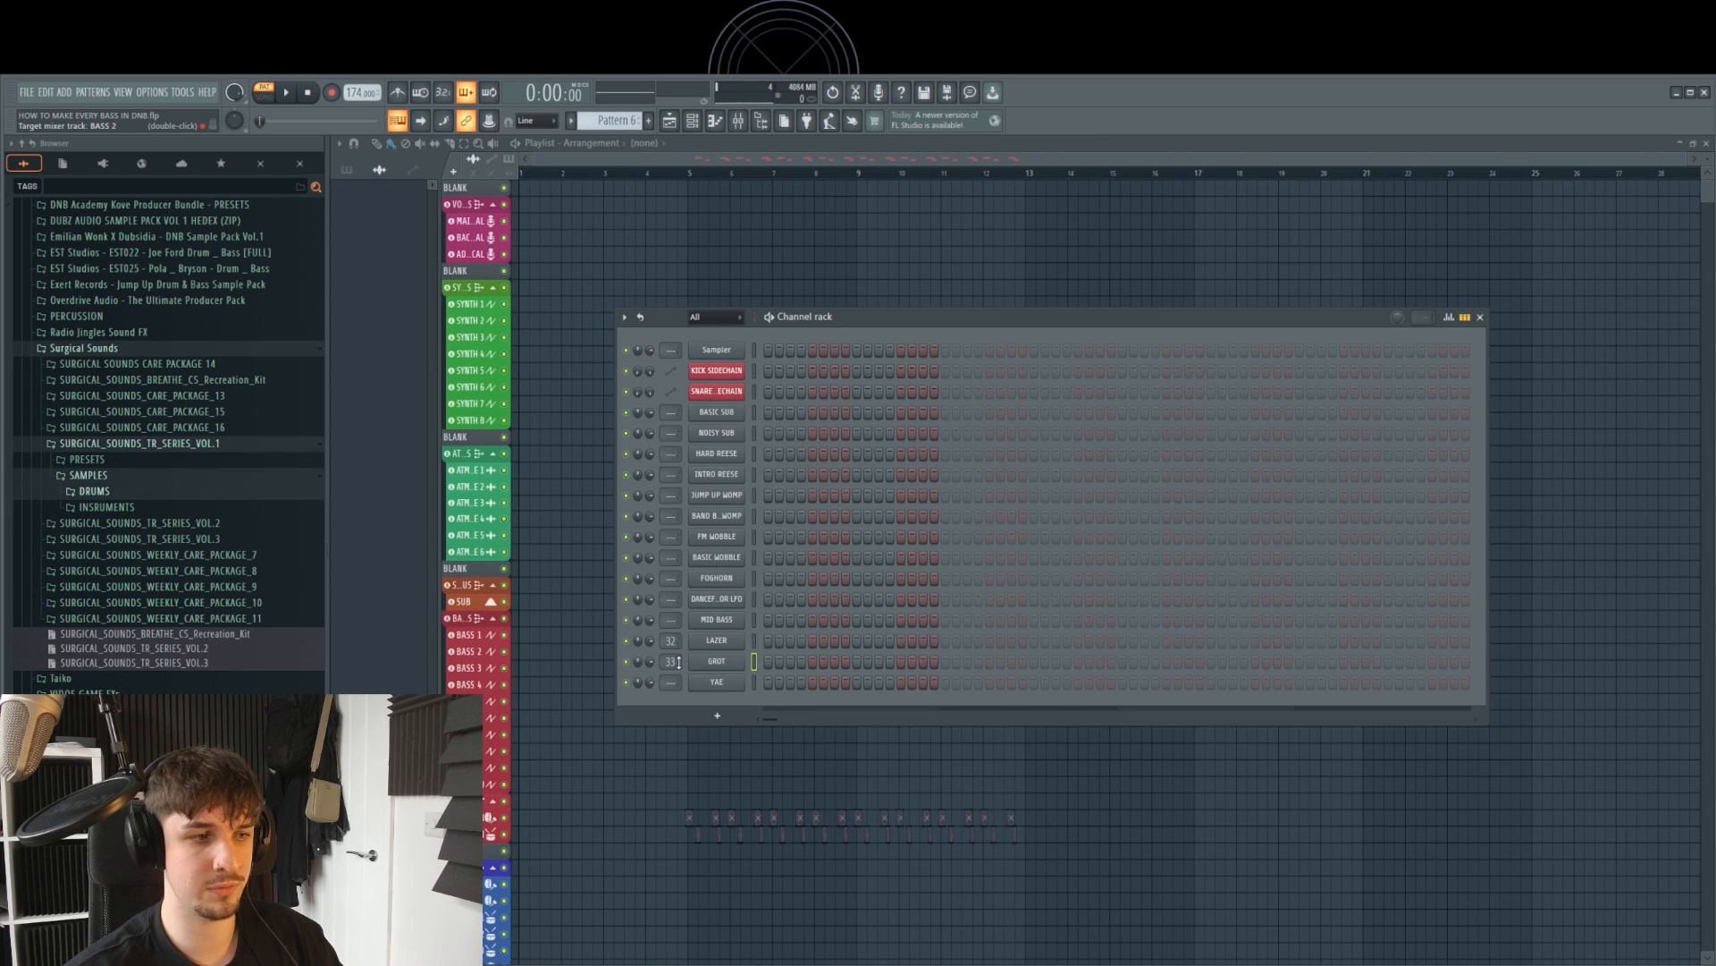
click(739, 122)
scroll(1341, 336, down, 3)
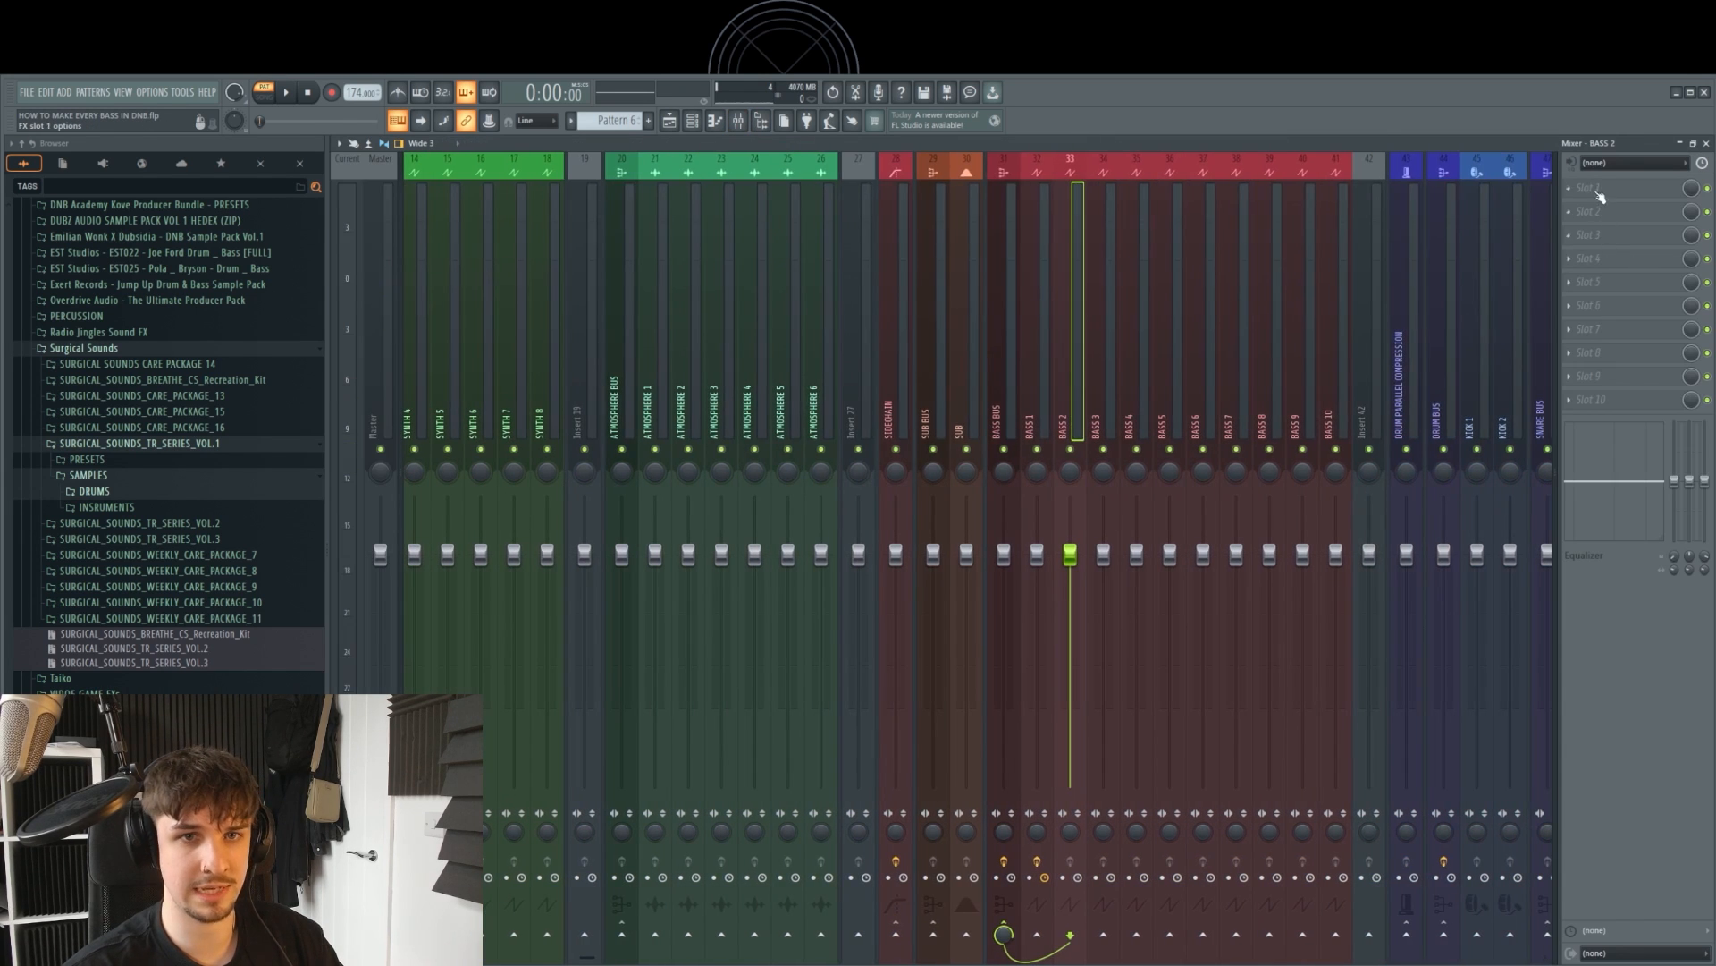
click(1569, 188)
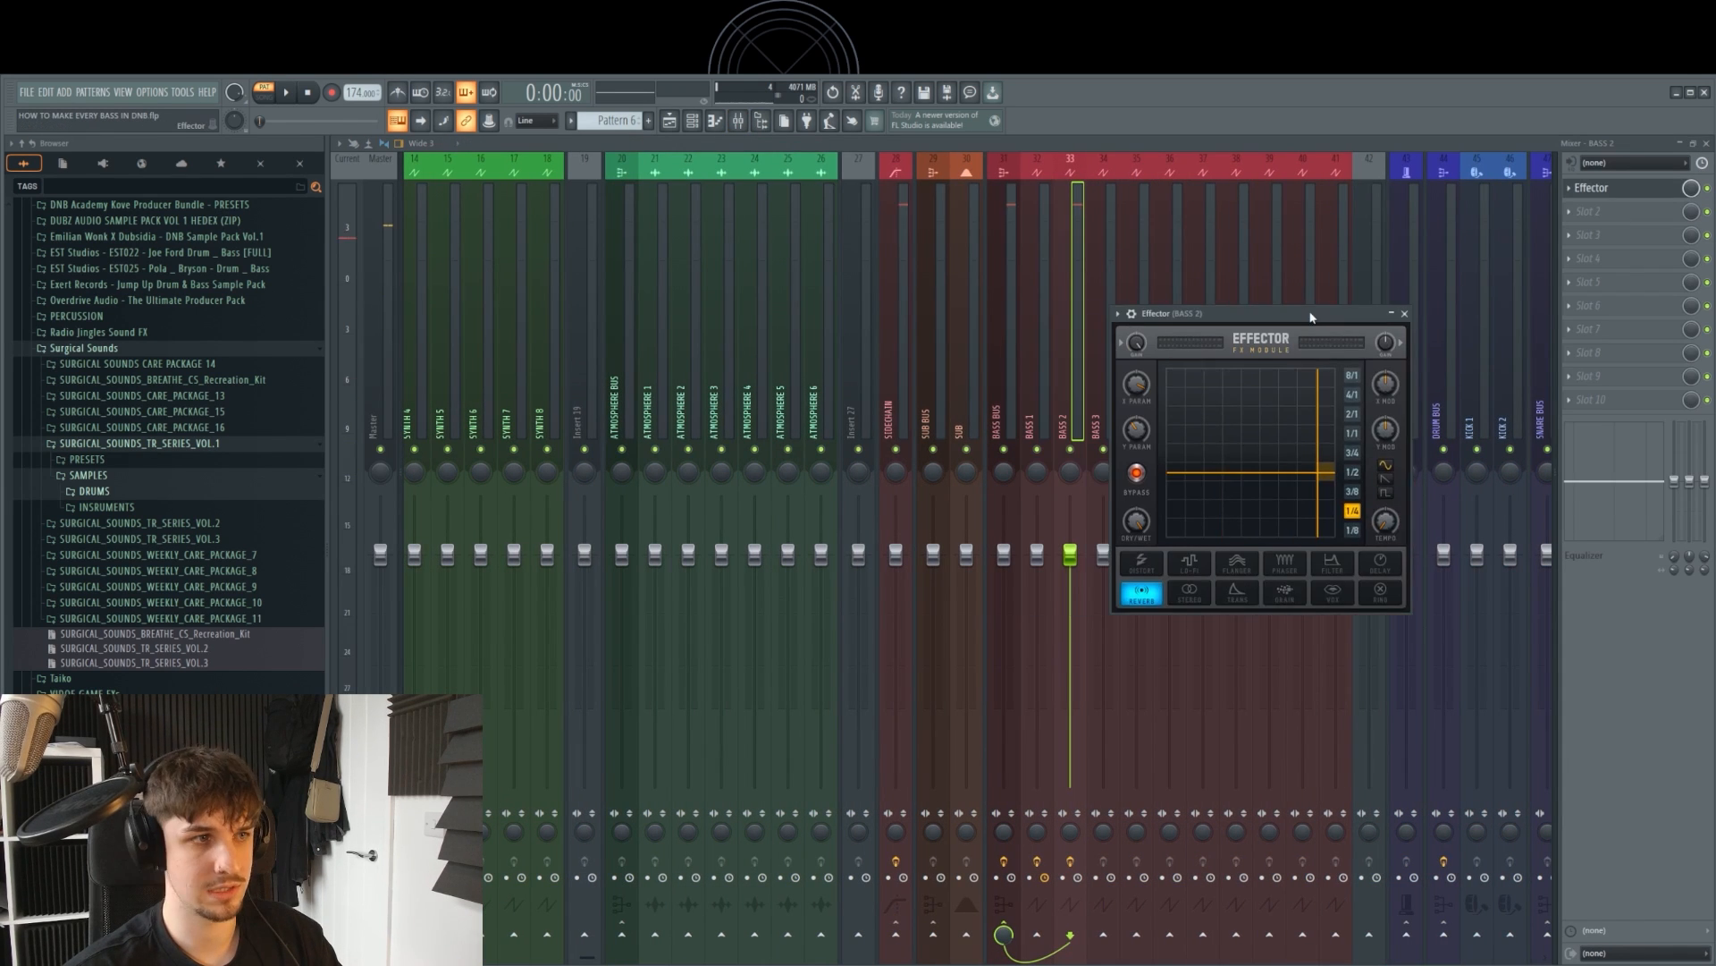
drag(1310, 315, 1314, 311)
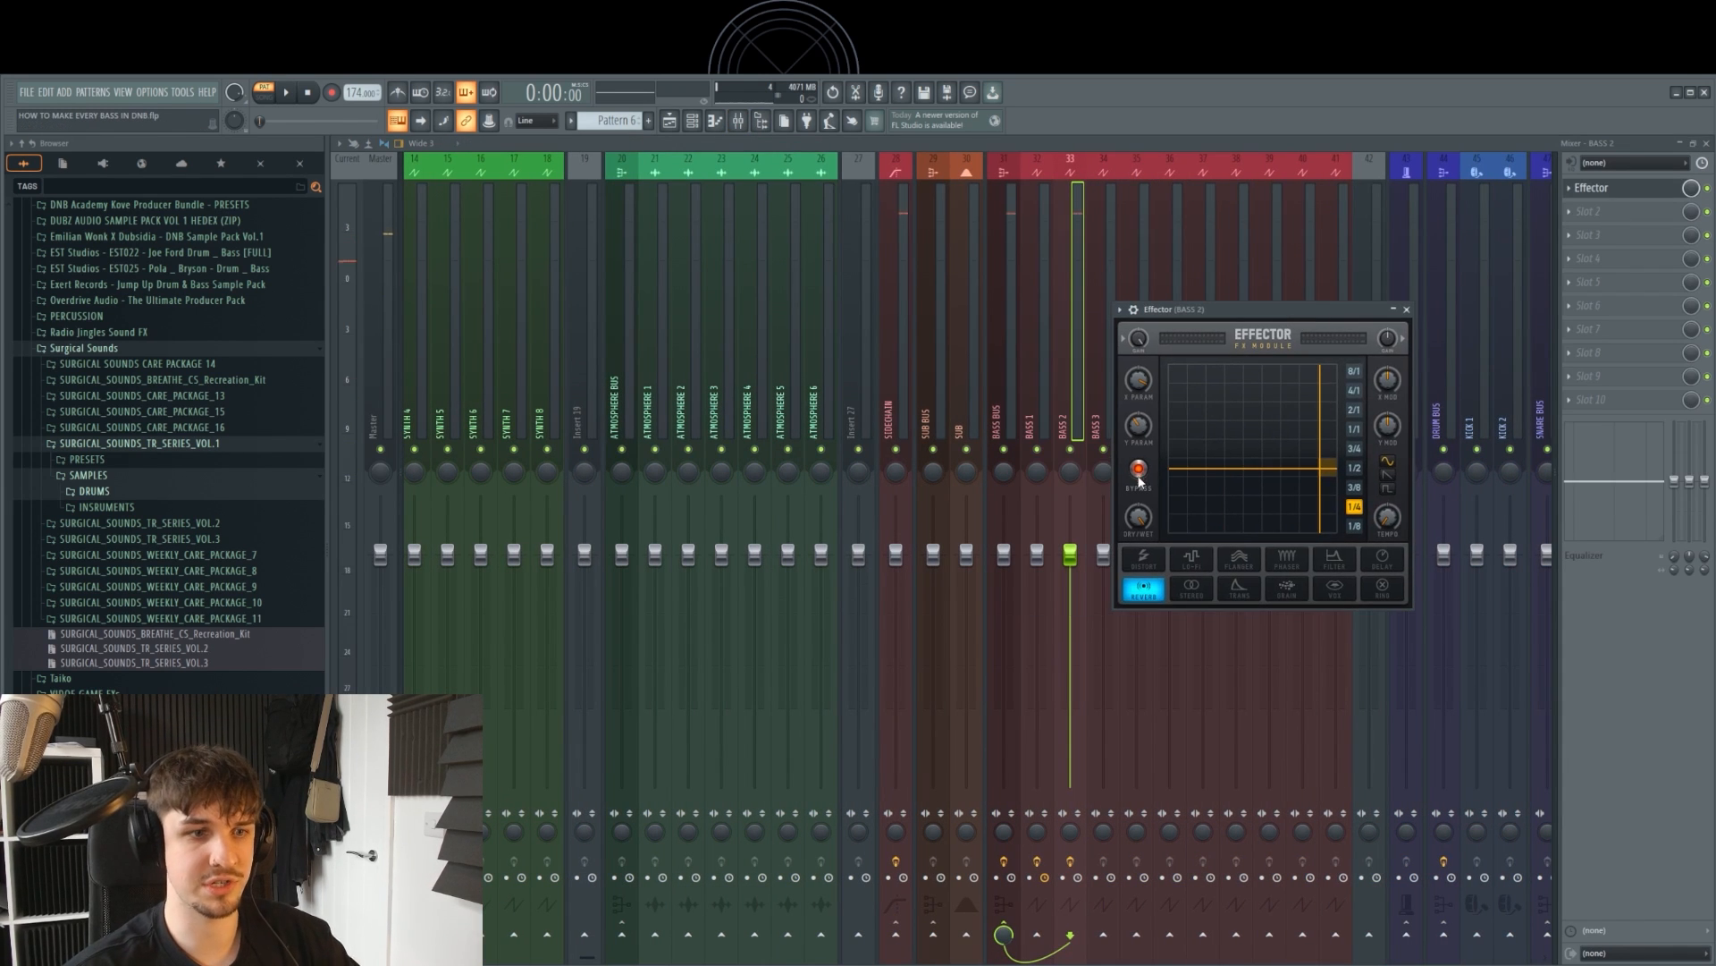
Step: Set Effector to Phaser with its XY point near the lower-left corner, and load Decapitator into slot 2 of BASS 2
click(1284, 562)
mouse_move(1194, 486)
mouse_down()
mouse_move(1259, 509)
mouse_move(1310, 456)
mouse_move(1189, 506)
mouse_up()
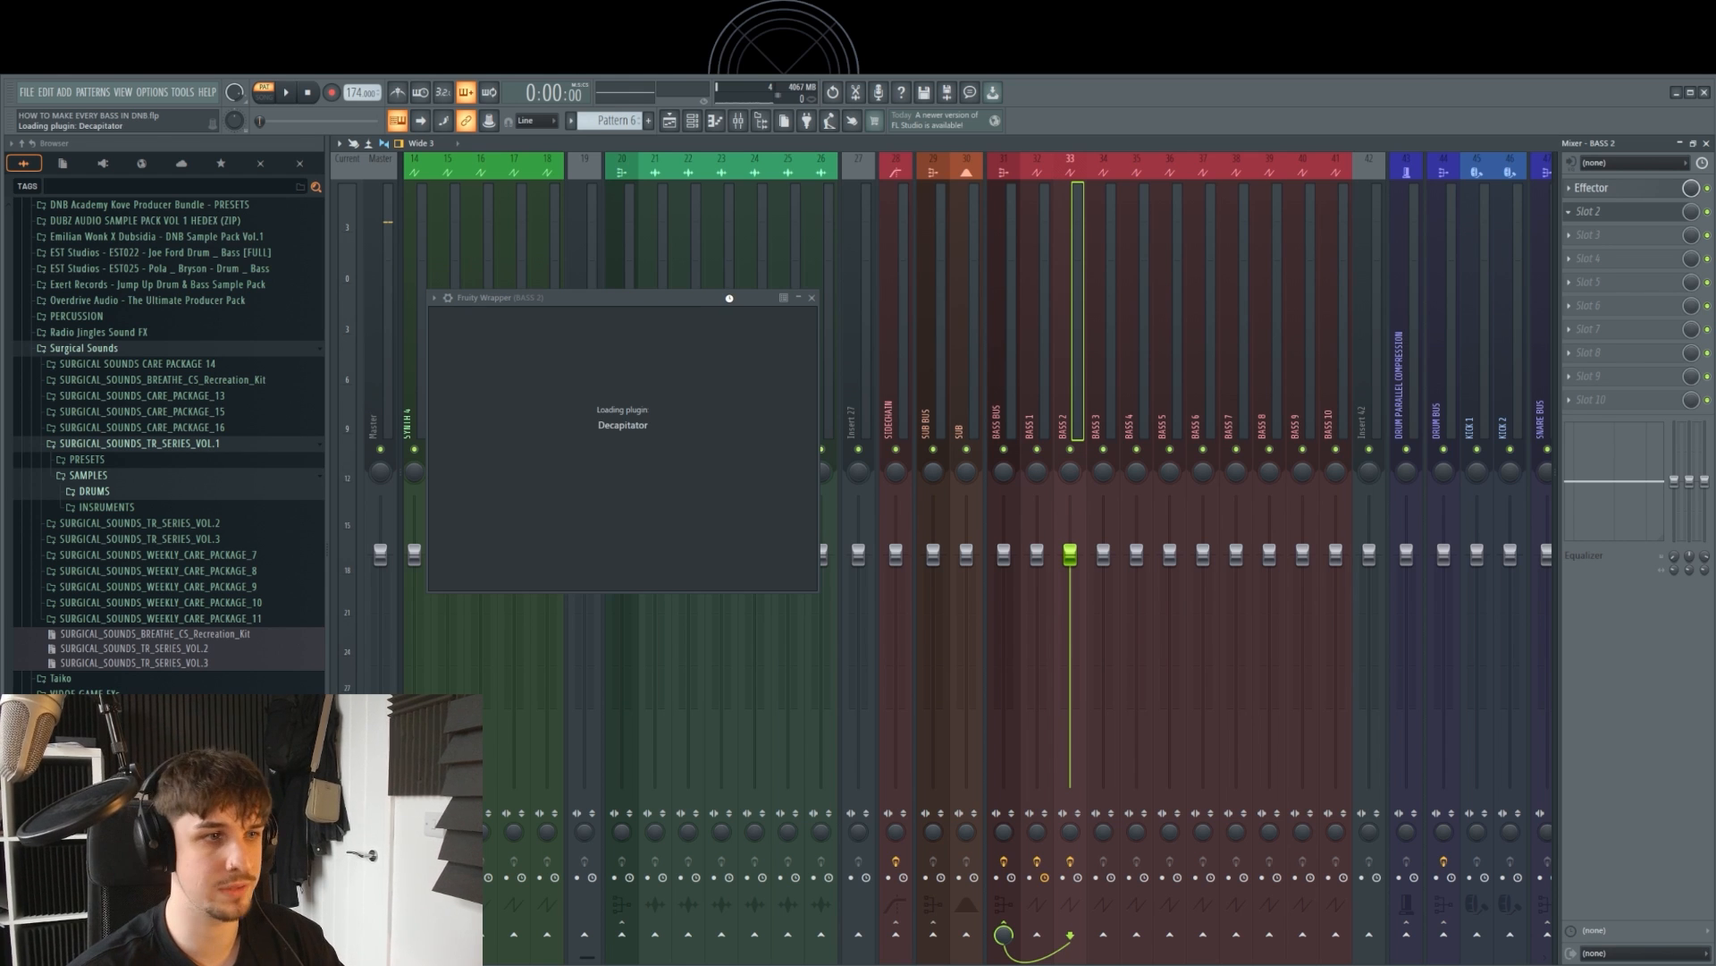
drag(731, 300, 1111, 307)
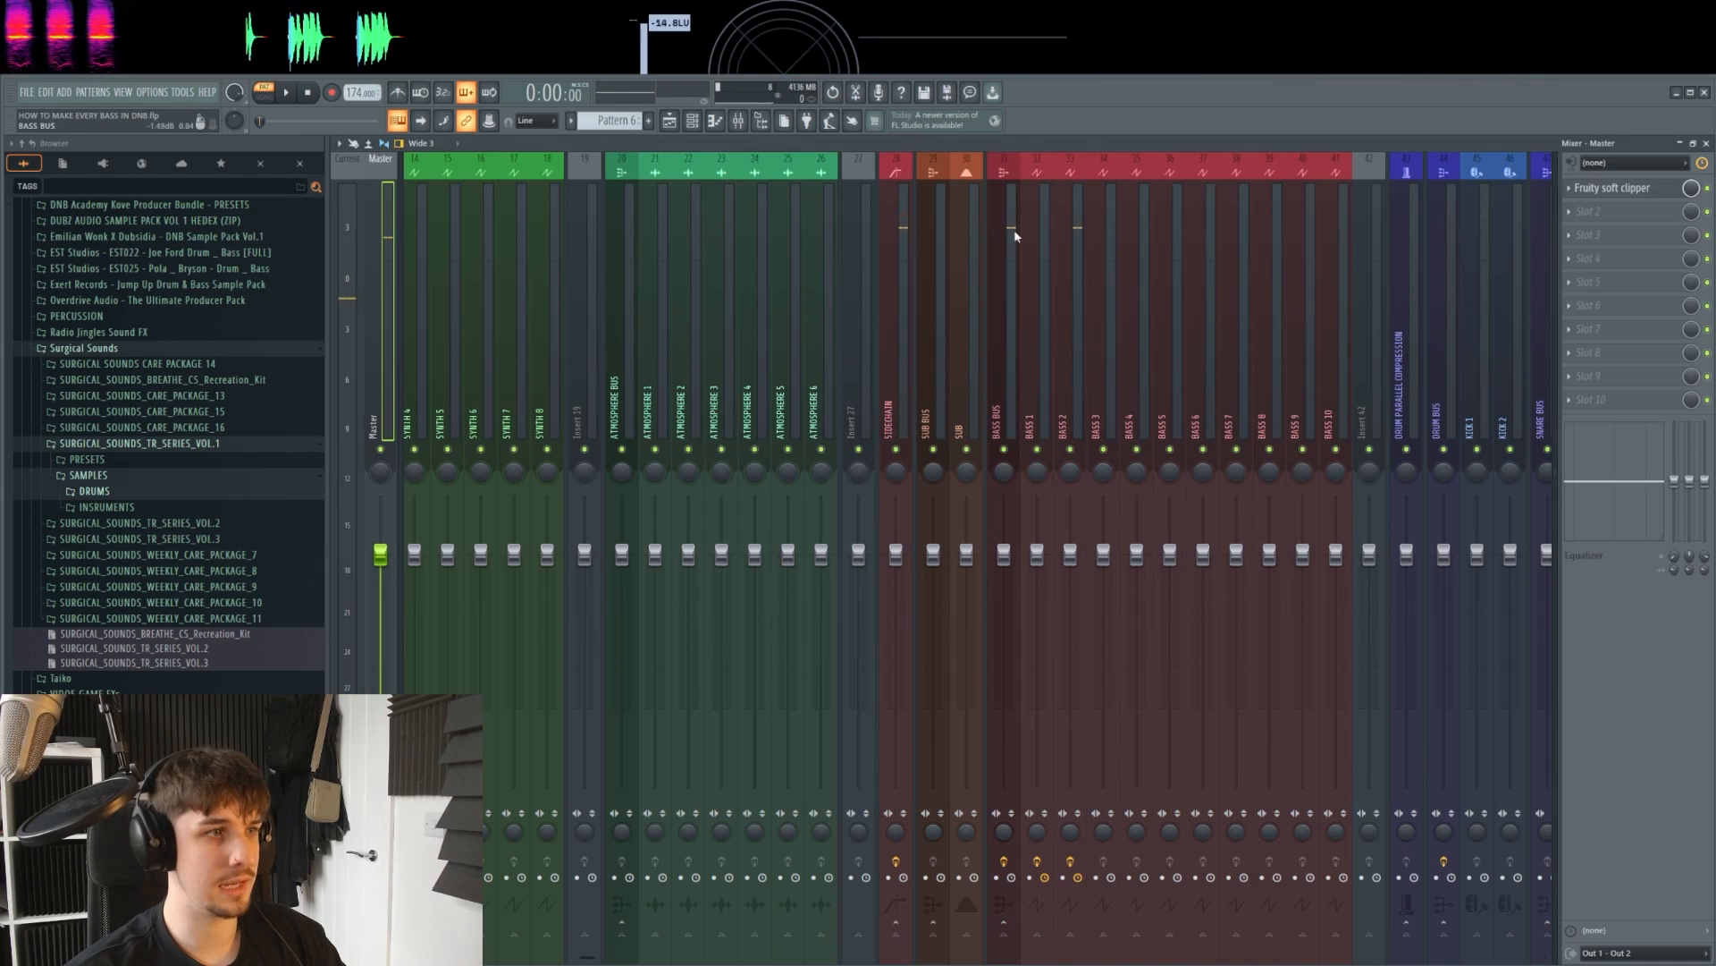
Step: Load Edison into slot 2 of the Master mixer track
click(1570, 211)
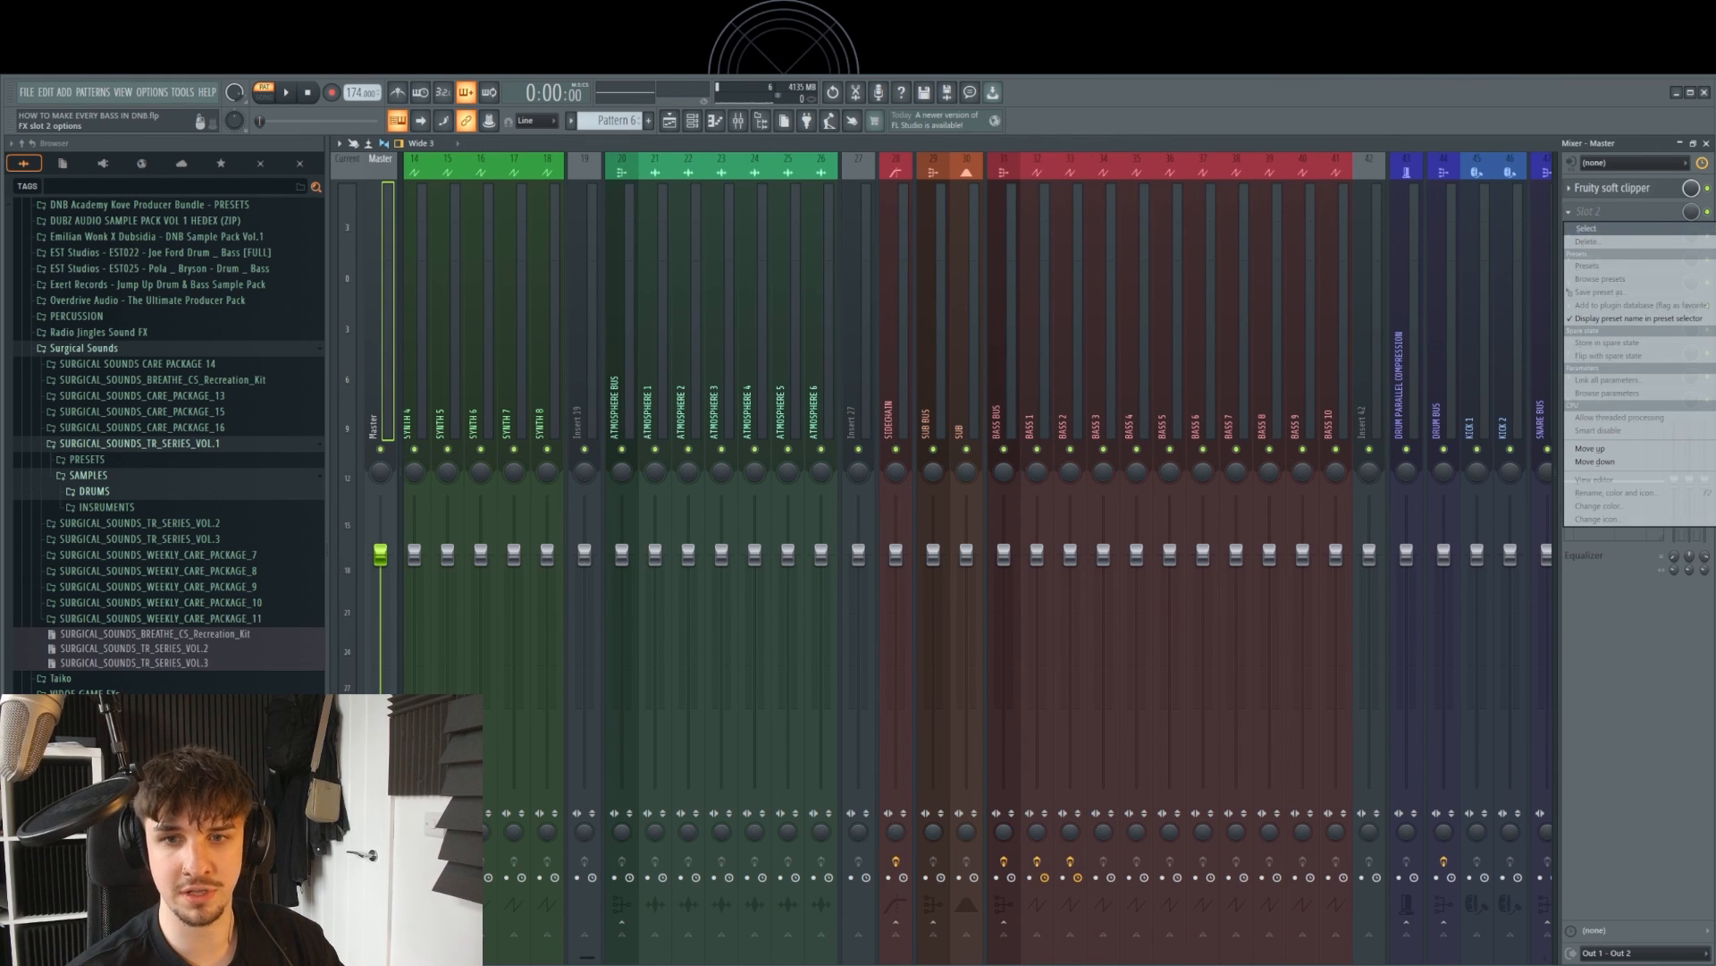
drag(774, 267, 828, 250)
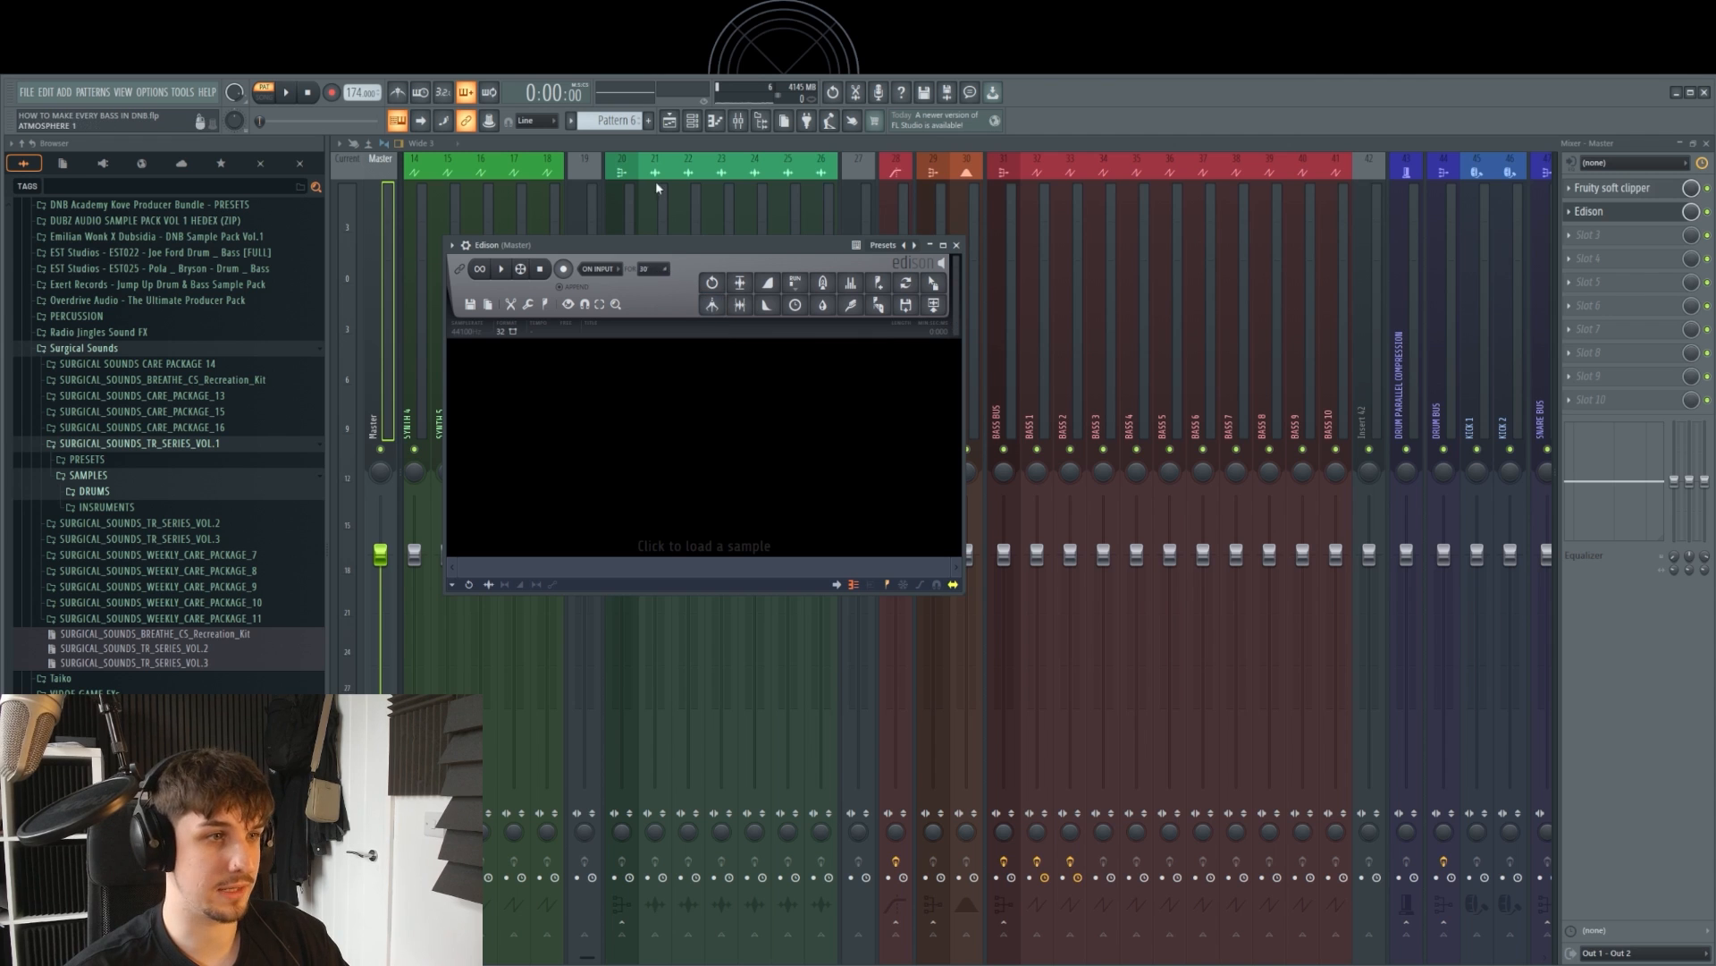
Step: Reopen the GROT synth from the channel rack and arrange the Edison, Serum and Effector windows so all three are accessible
click(672, 122)
click(746, 126)
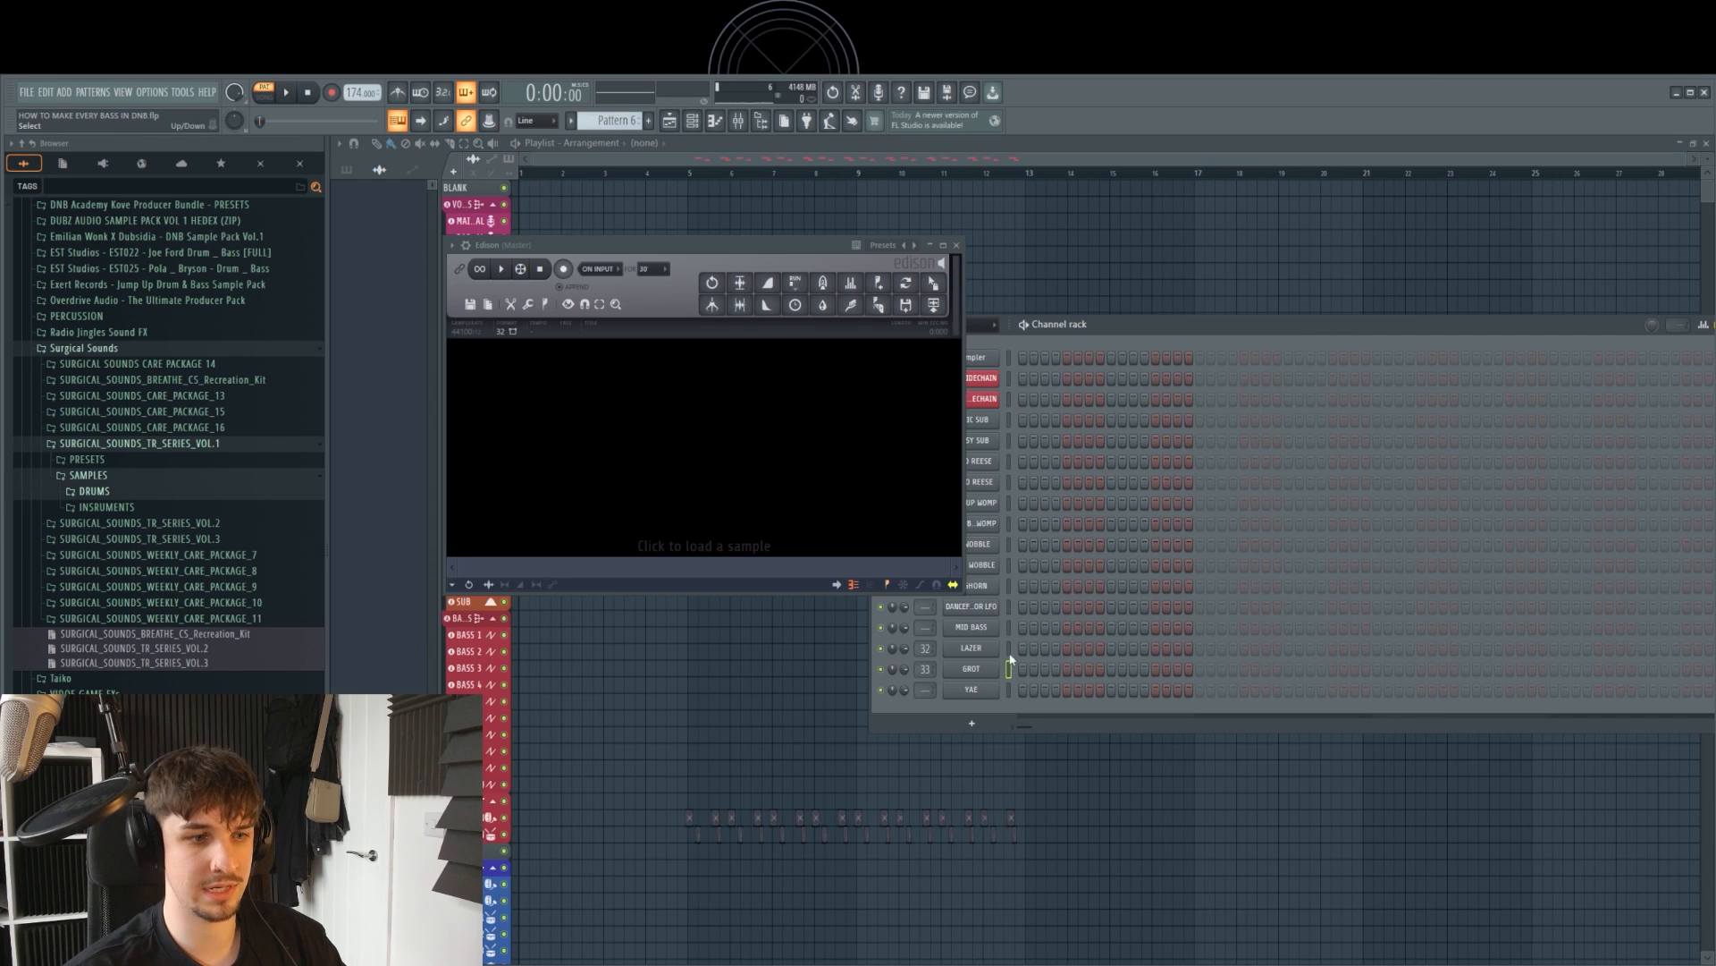
click(982, 675)
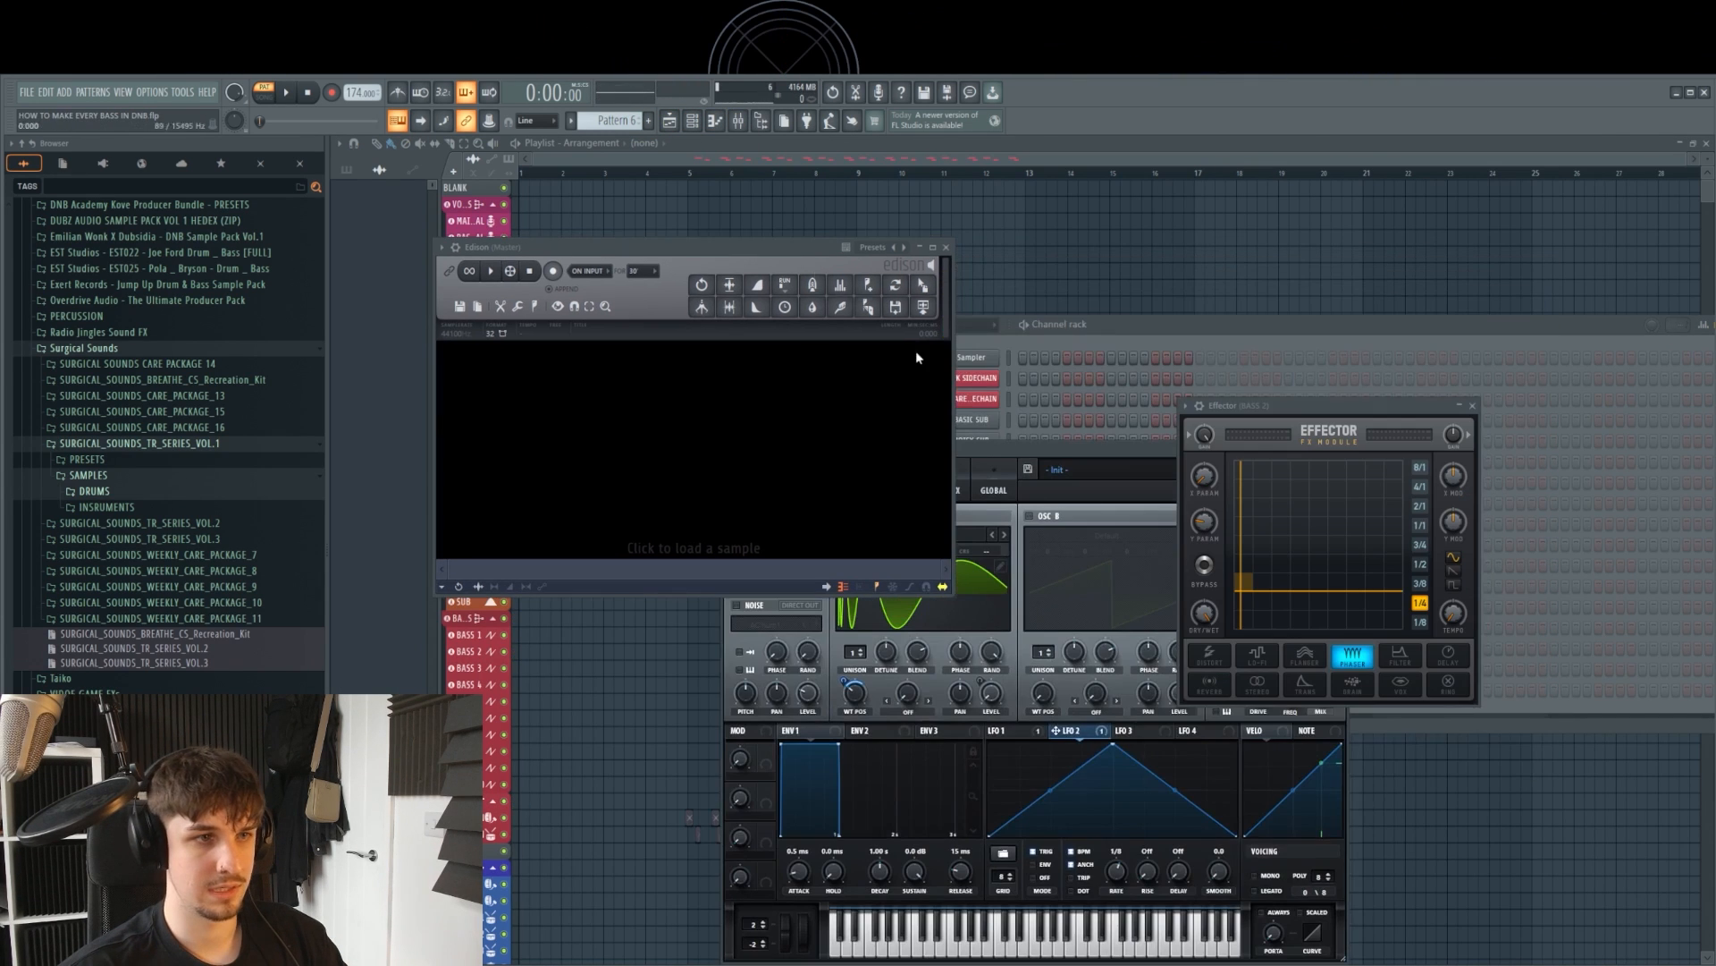
drag(785, 242, 791, 181)
drag(1112, 459, 1124, 446)
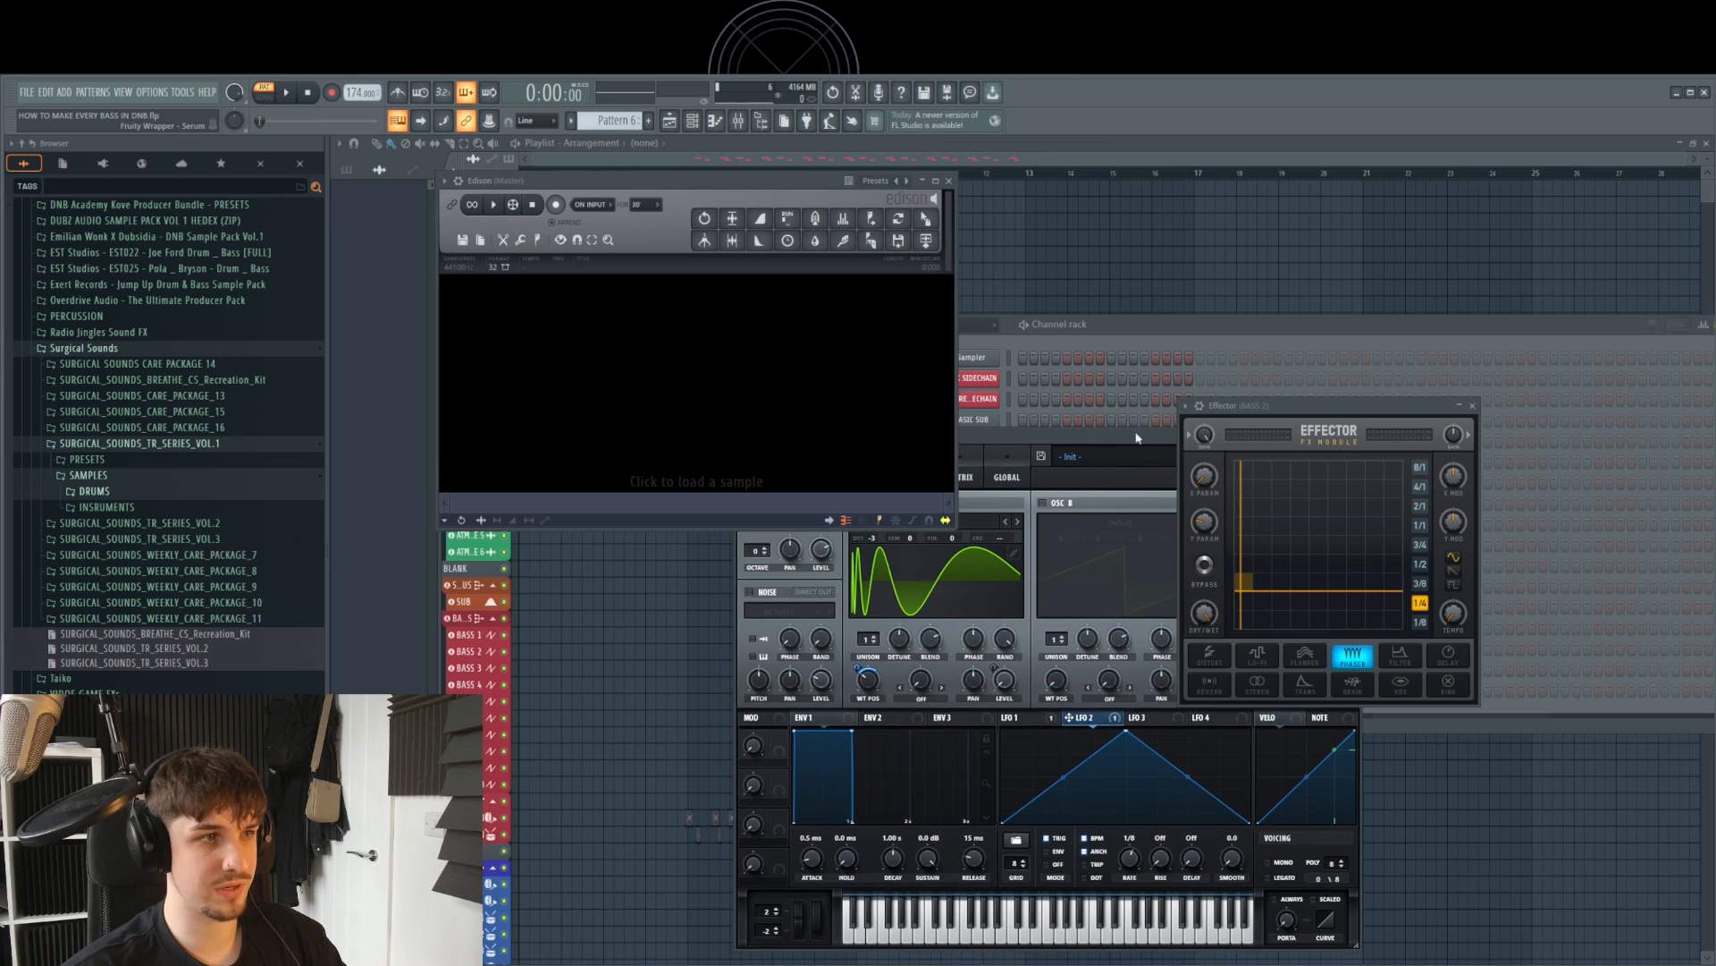
drag(1378, 415, 1493, 265)
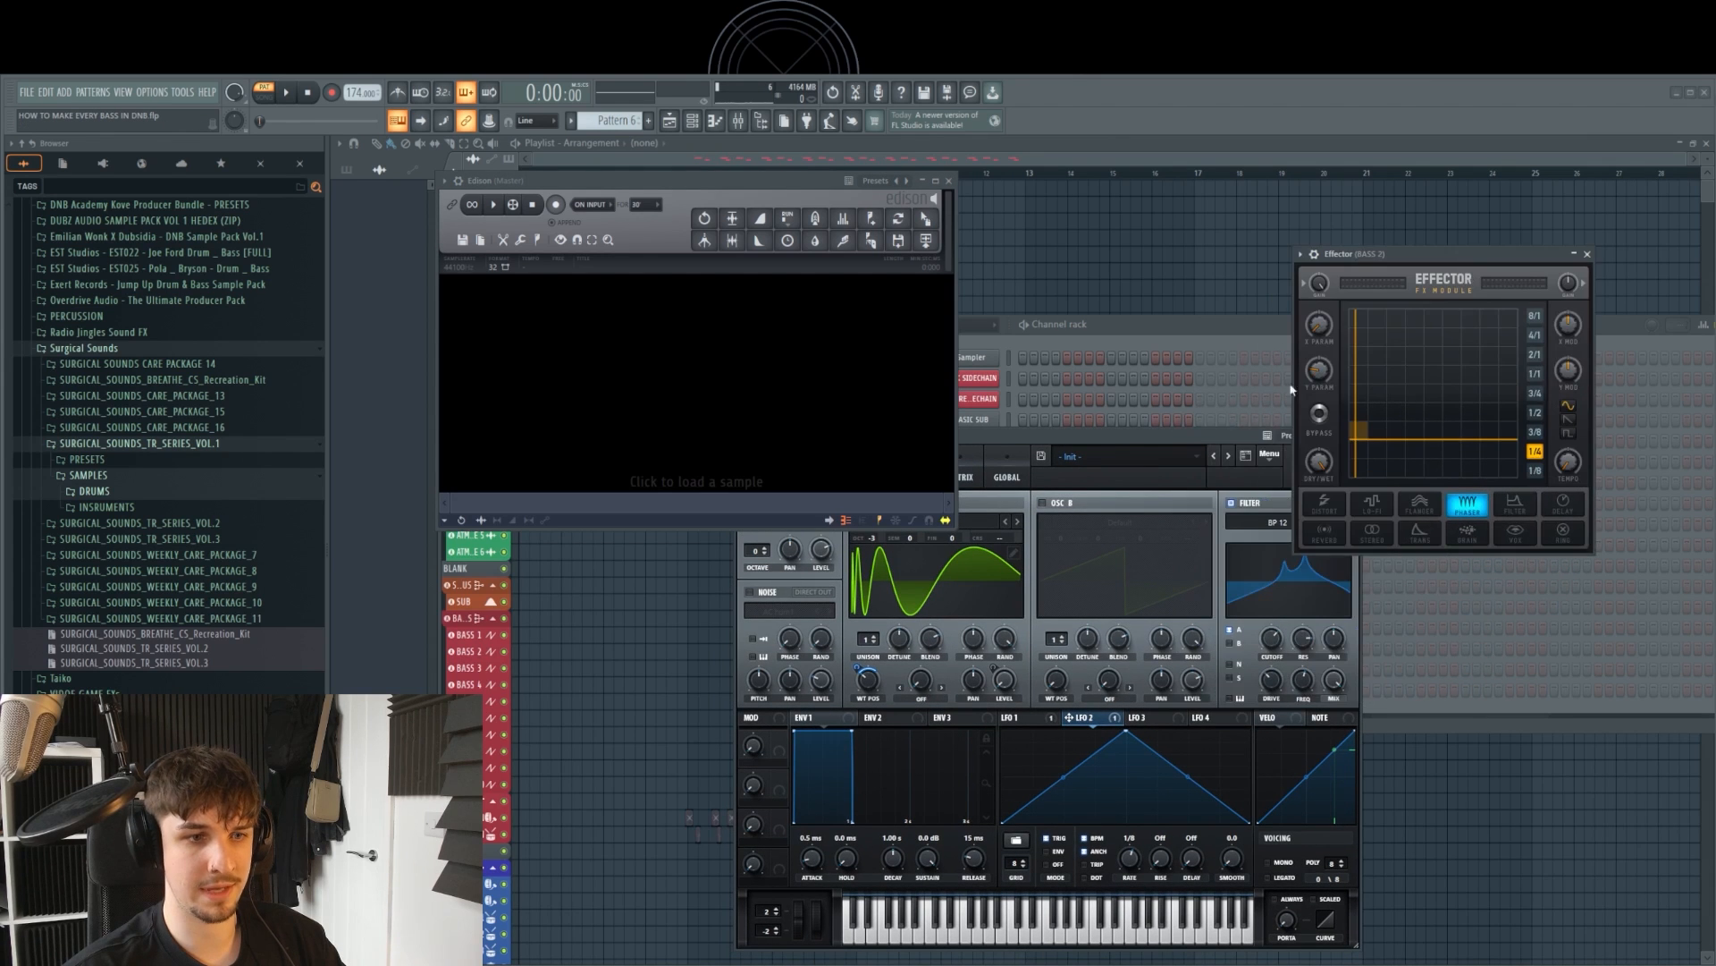
Step: Spread out the Serum, Effector and Edison windows so all controls are reachable, and start recording in Edison
drag(1173, 435, 1205, 427)
drag(1466, 253, 1530, 145)
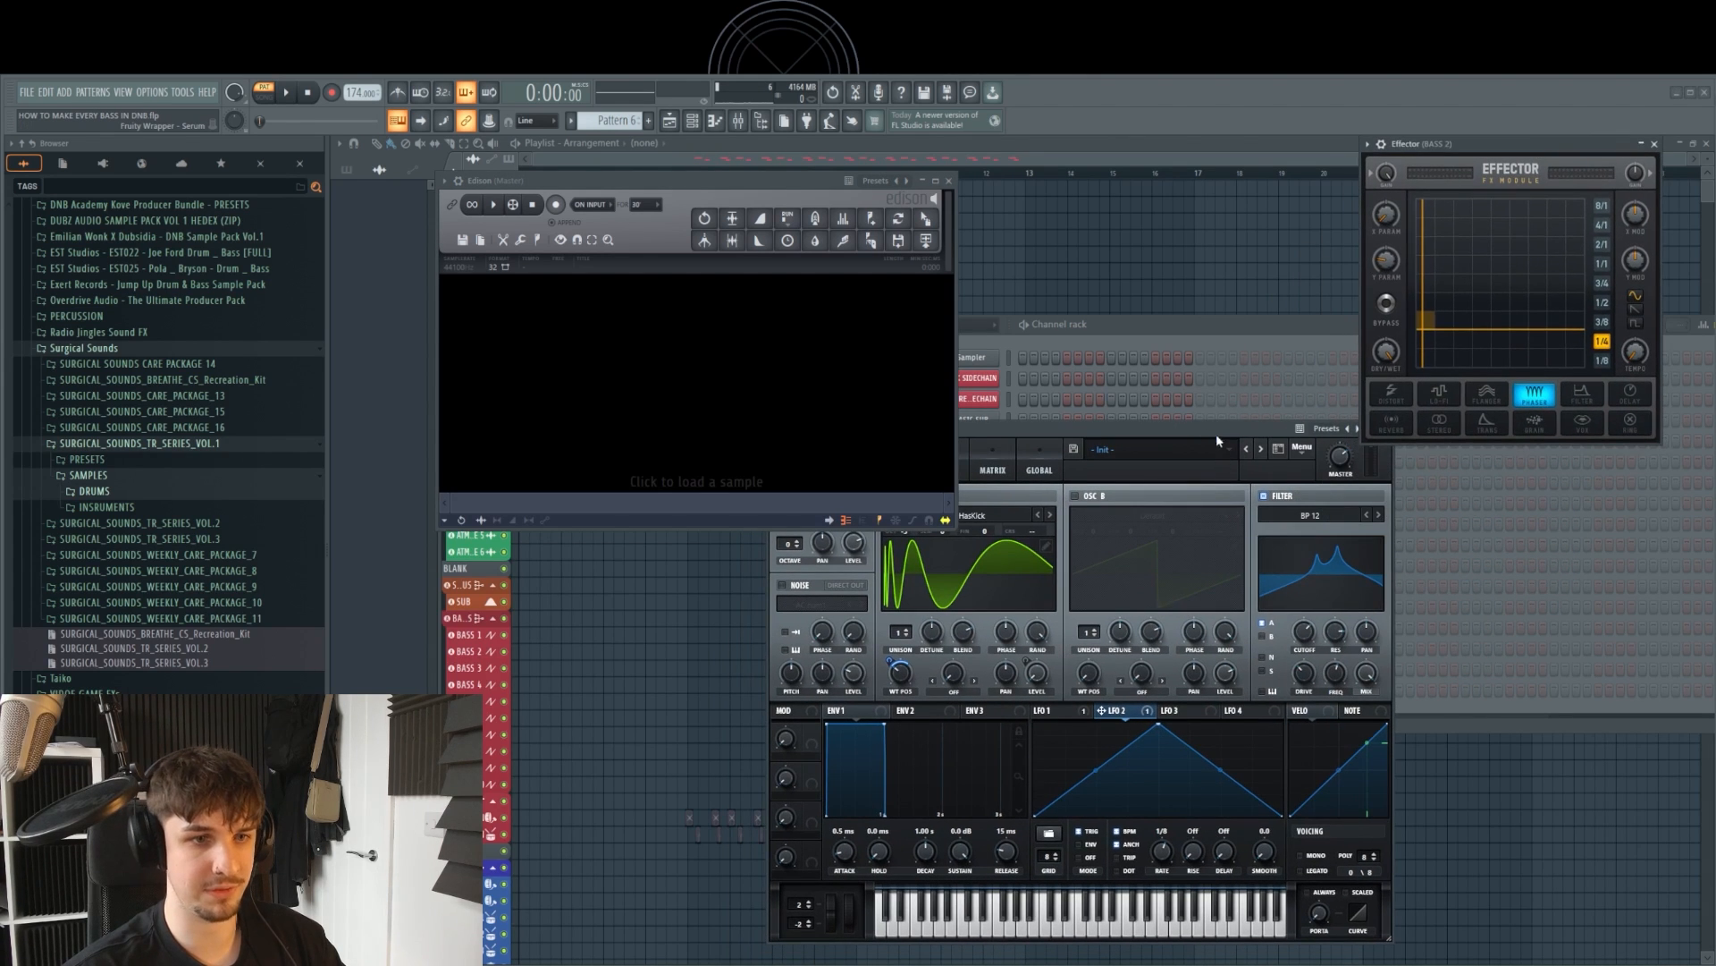
drag(1216, 433, 1353, 442)
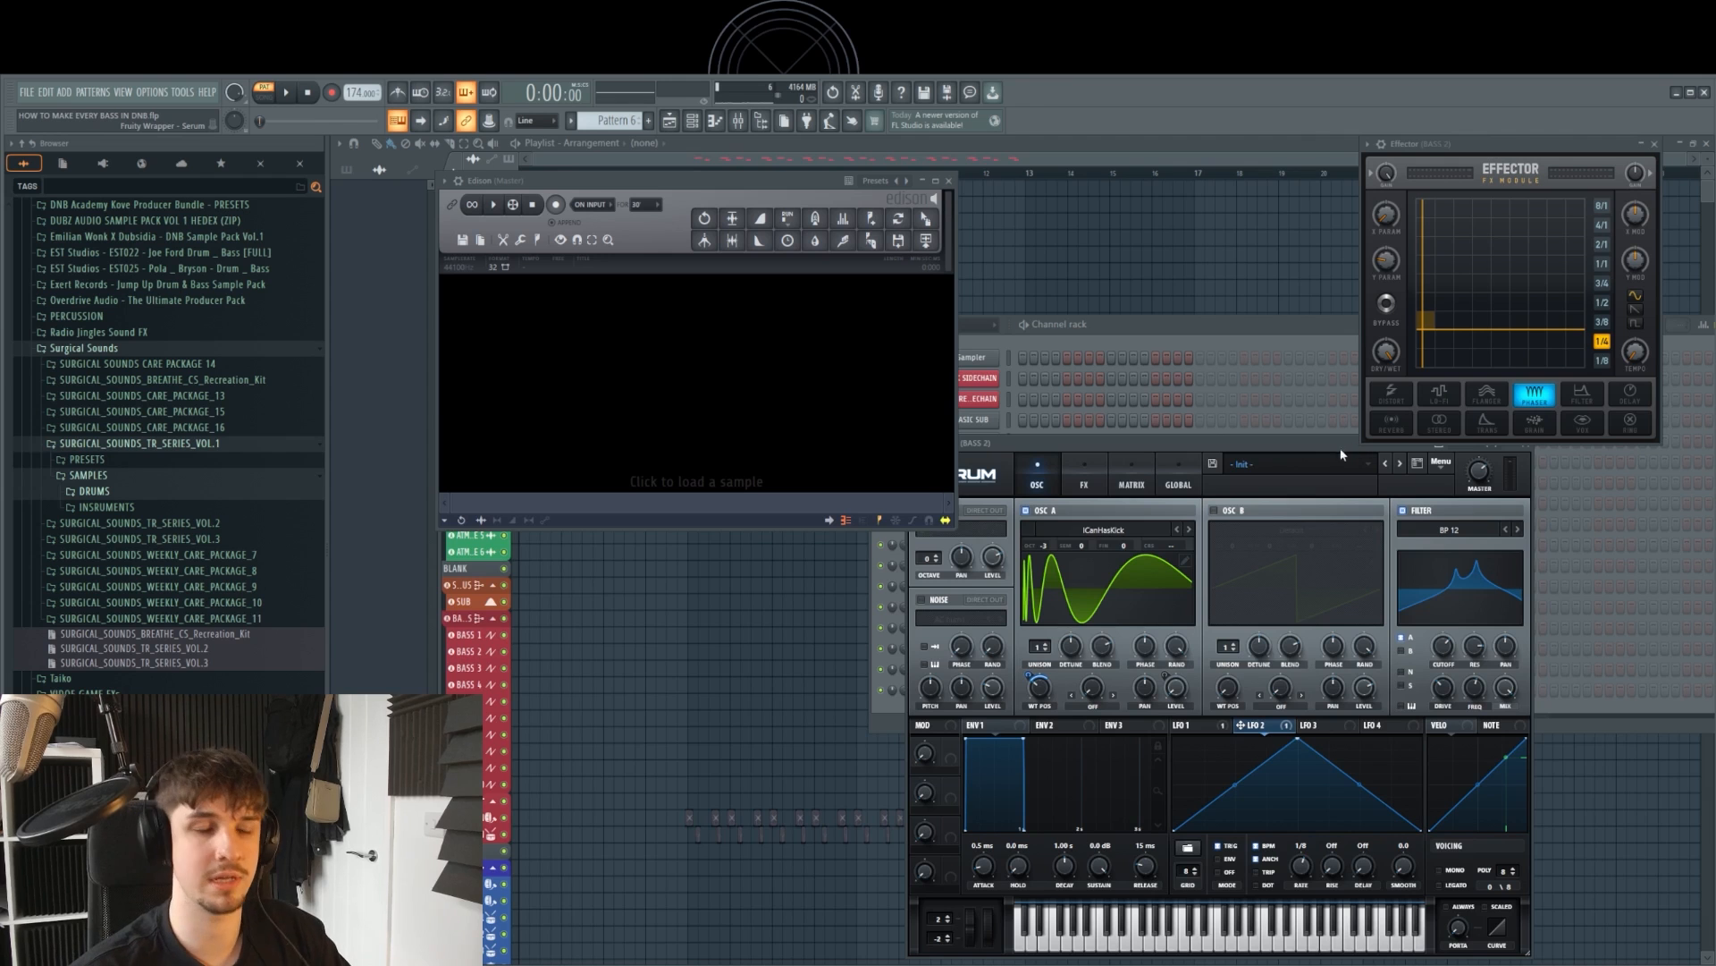
drag(809, 187, 804, 167)
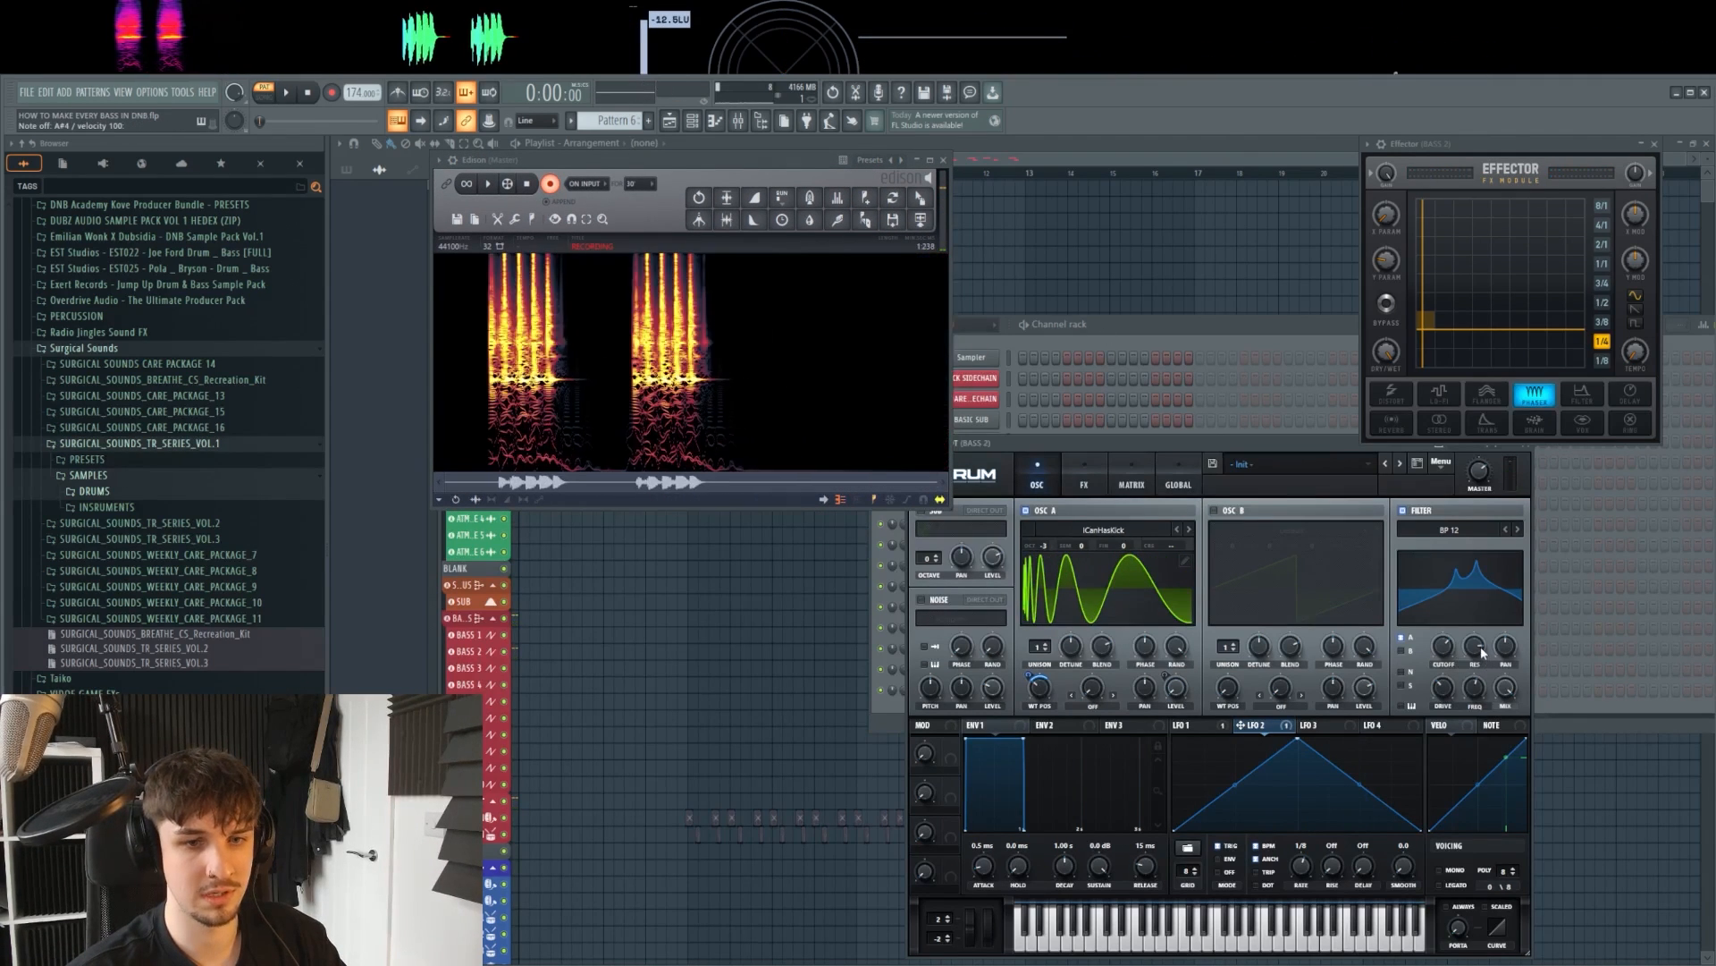
Step: While recording, sweep GROT's filter controls, move Effector's XY point toward the lower-right of its grid and switch Effector to Flanger
drag(1479, 684, 1475, 587)
drag(1443, 648, 1479, 663)
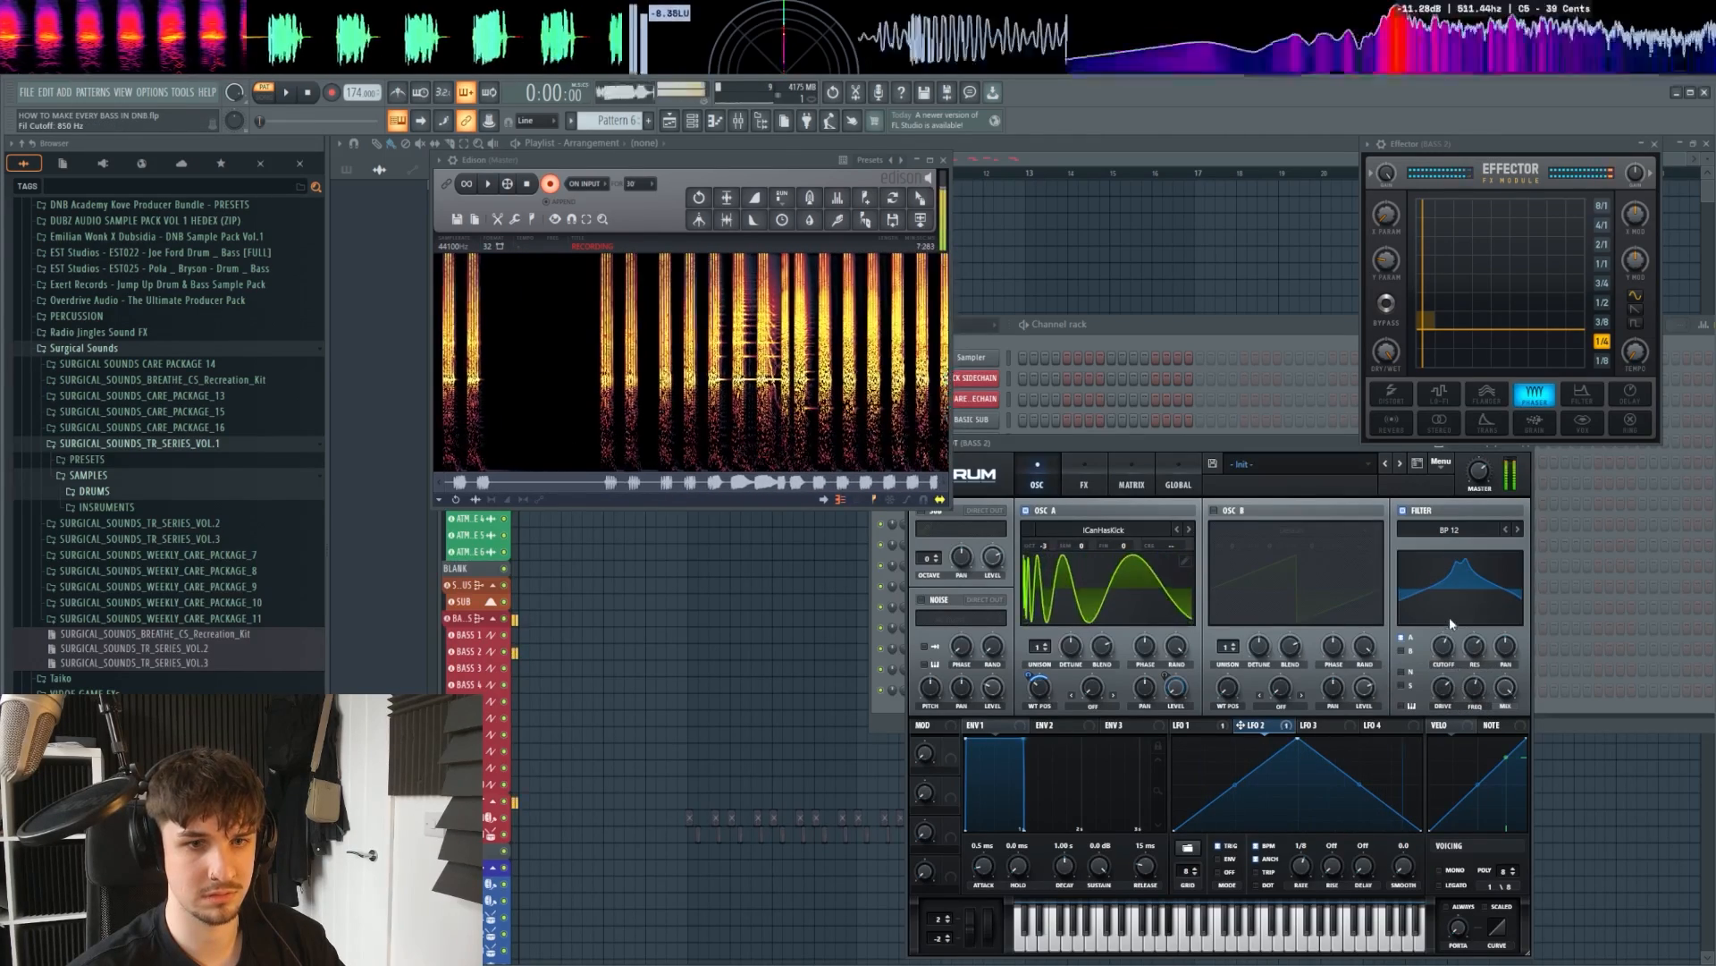
drag(1427, 323, 1492, 329)
click(1471, 404)
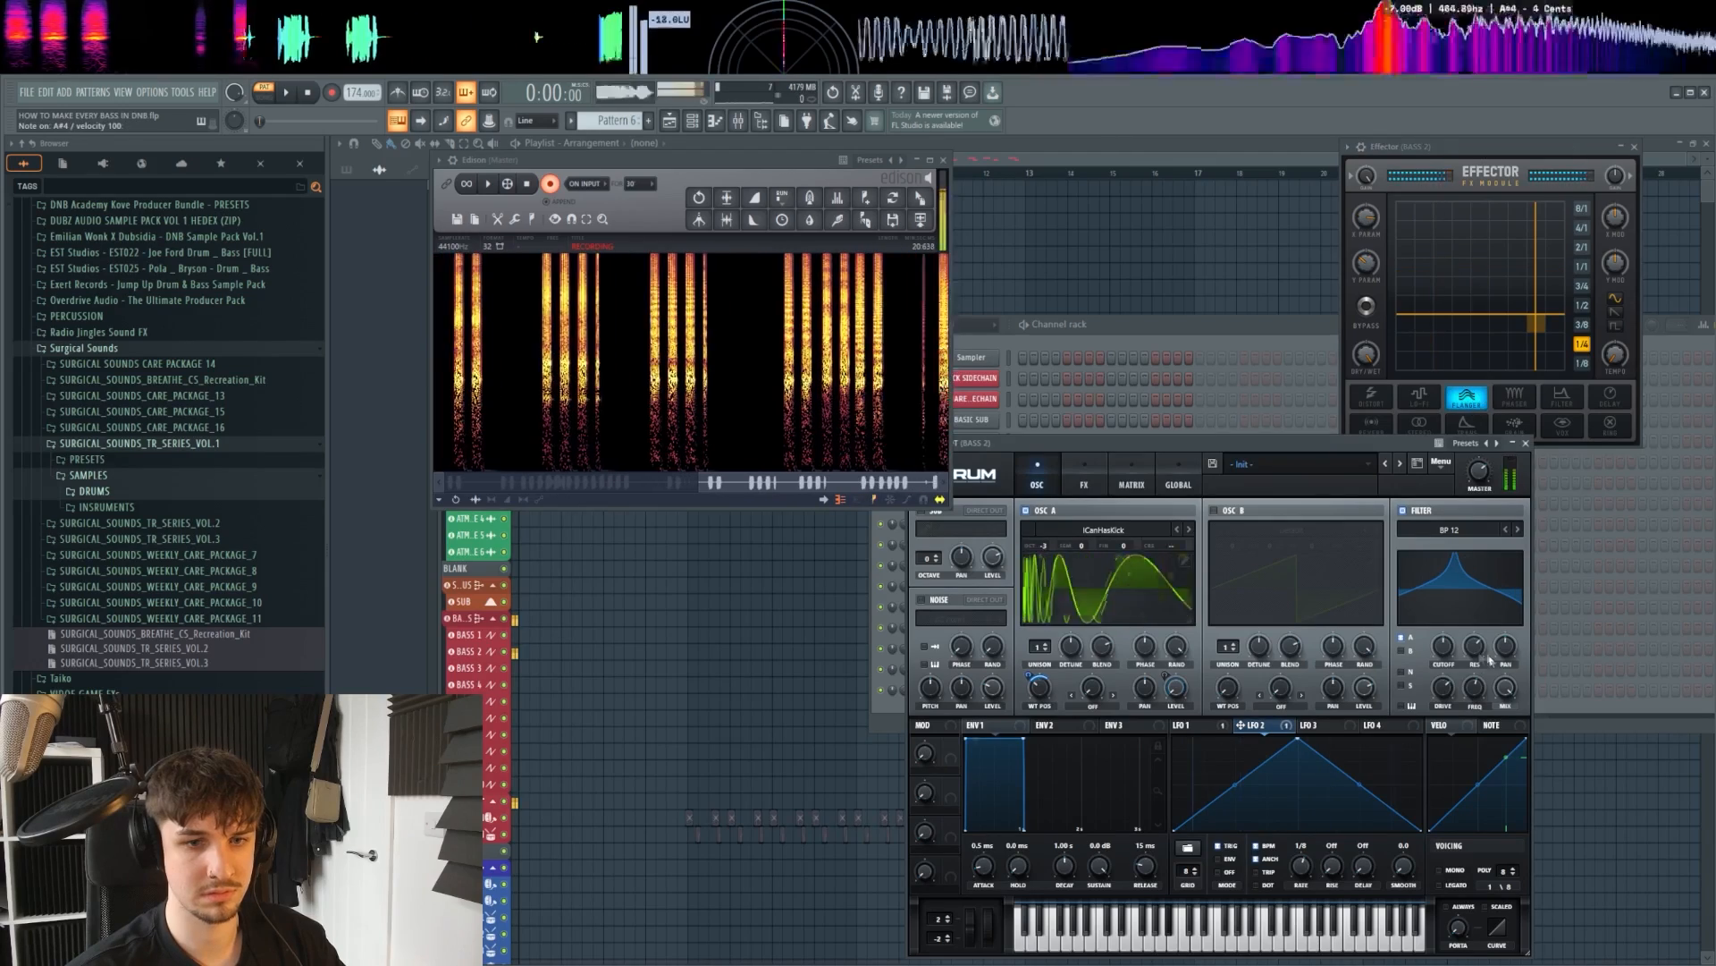
drag(1475, 645, 1480, 700)
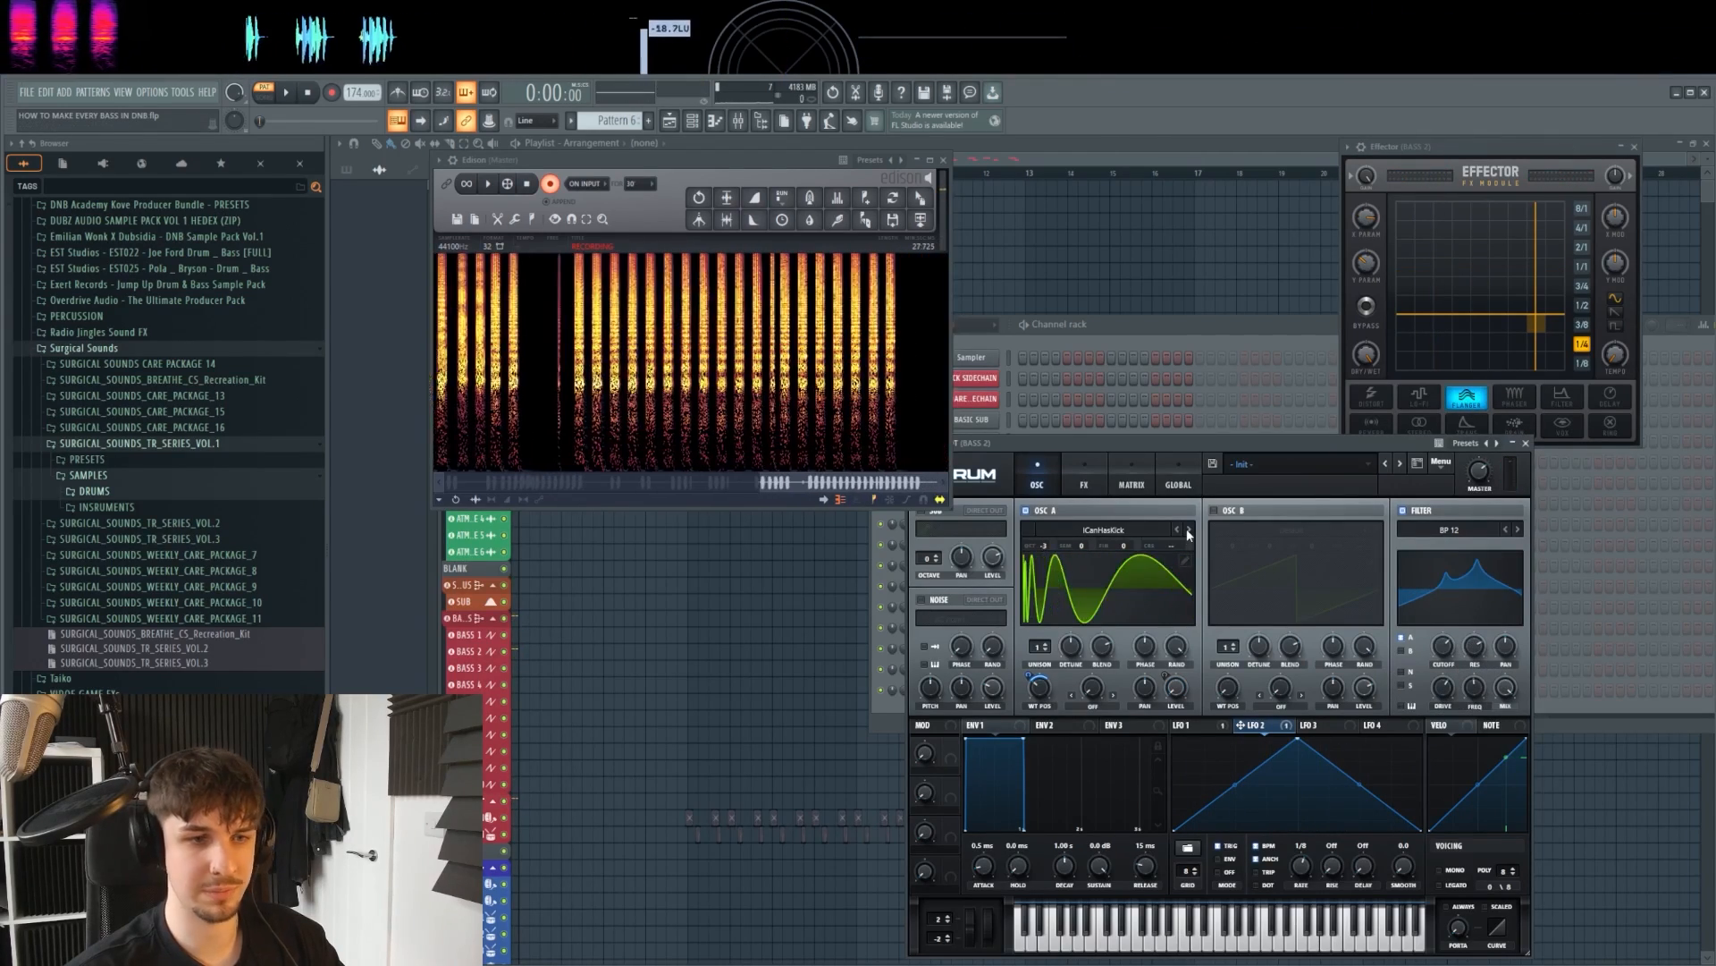
Step: Cycle OSC A through following wavetables such as PerfectSQSteps and PWM Electro while playing, and stop the Edison recording
click(1187, 528)
click(1187, 529)
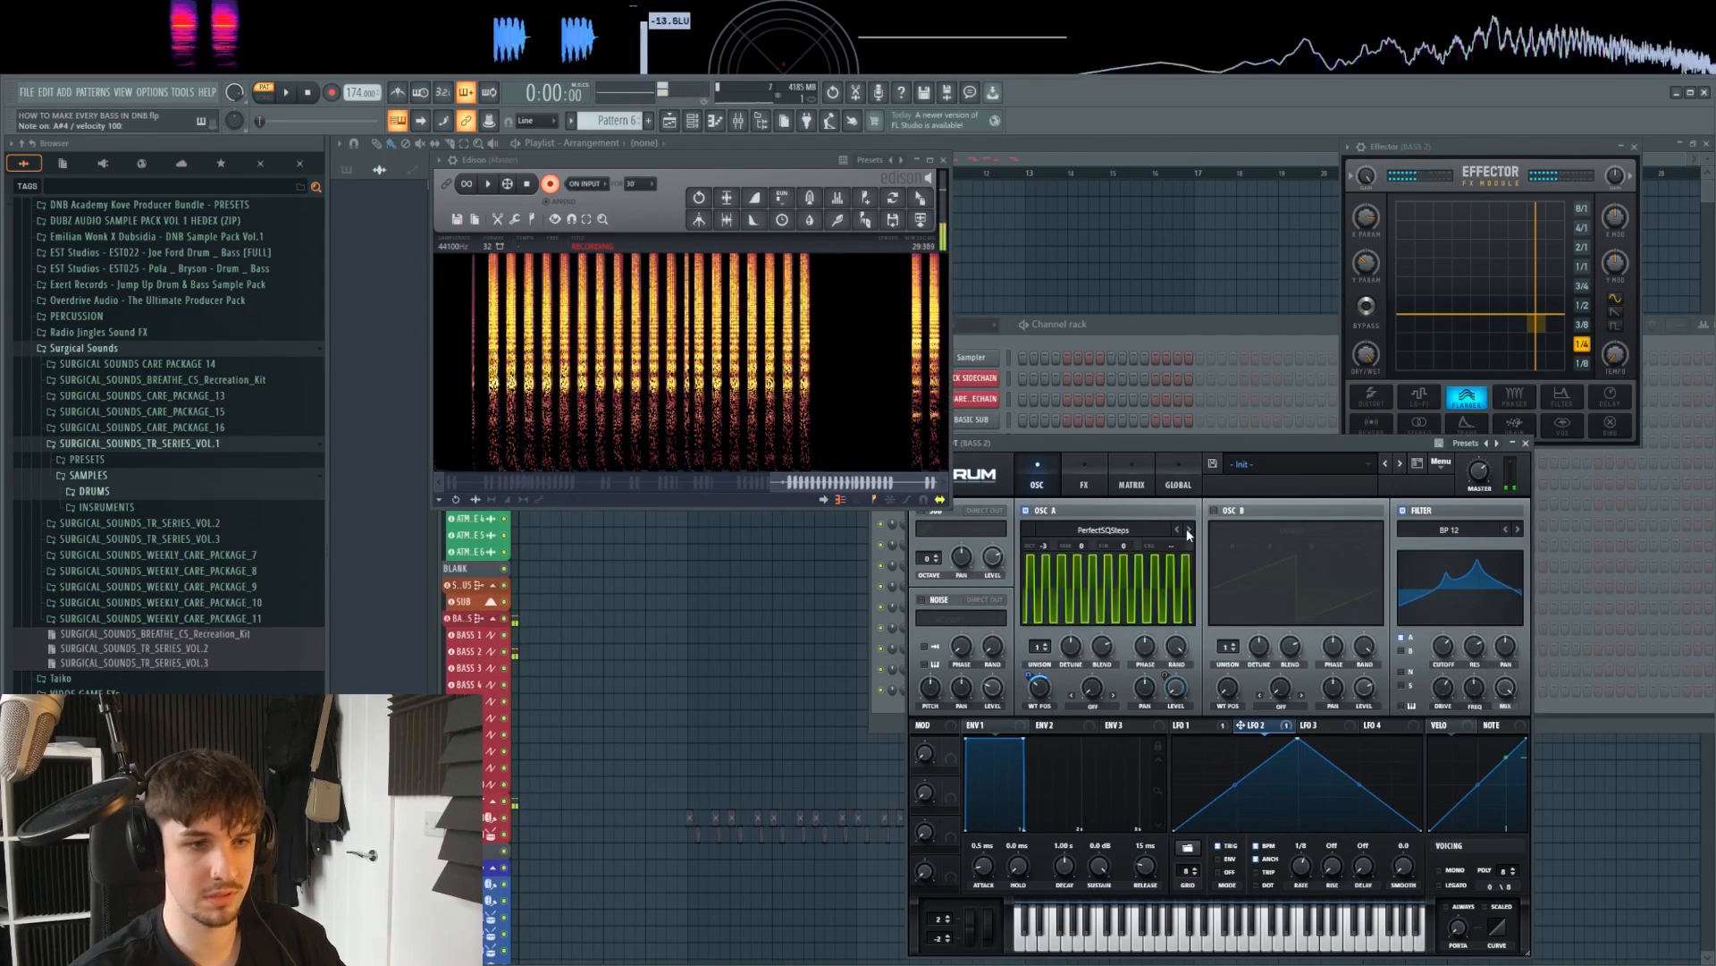
click(1187, 528)
click(1188, 528)
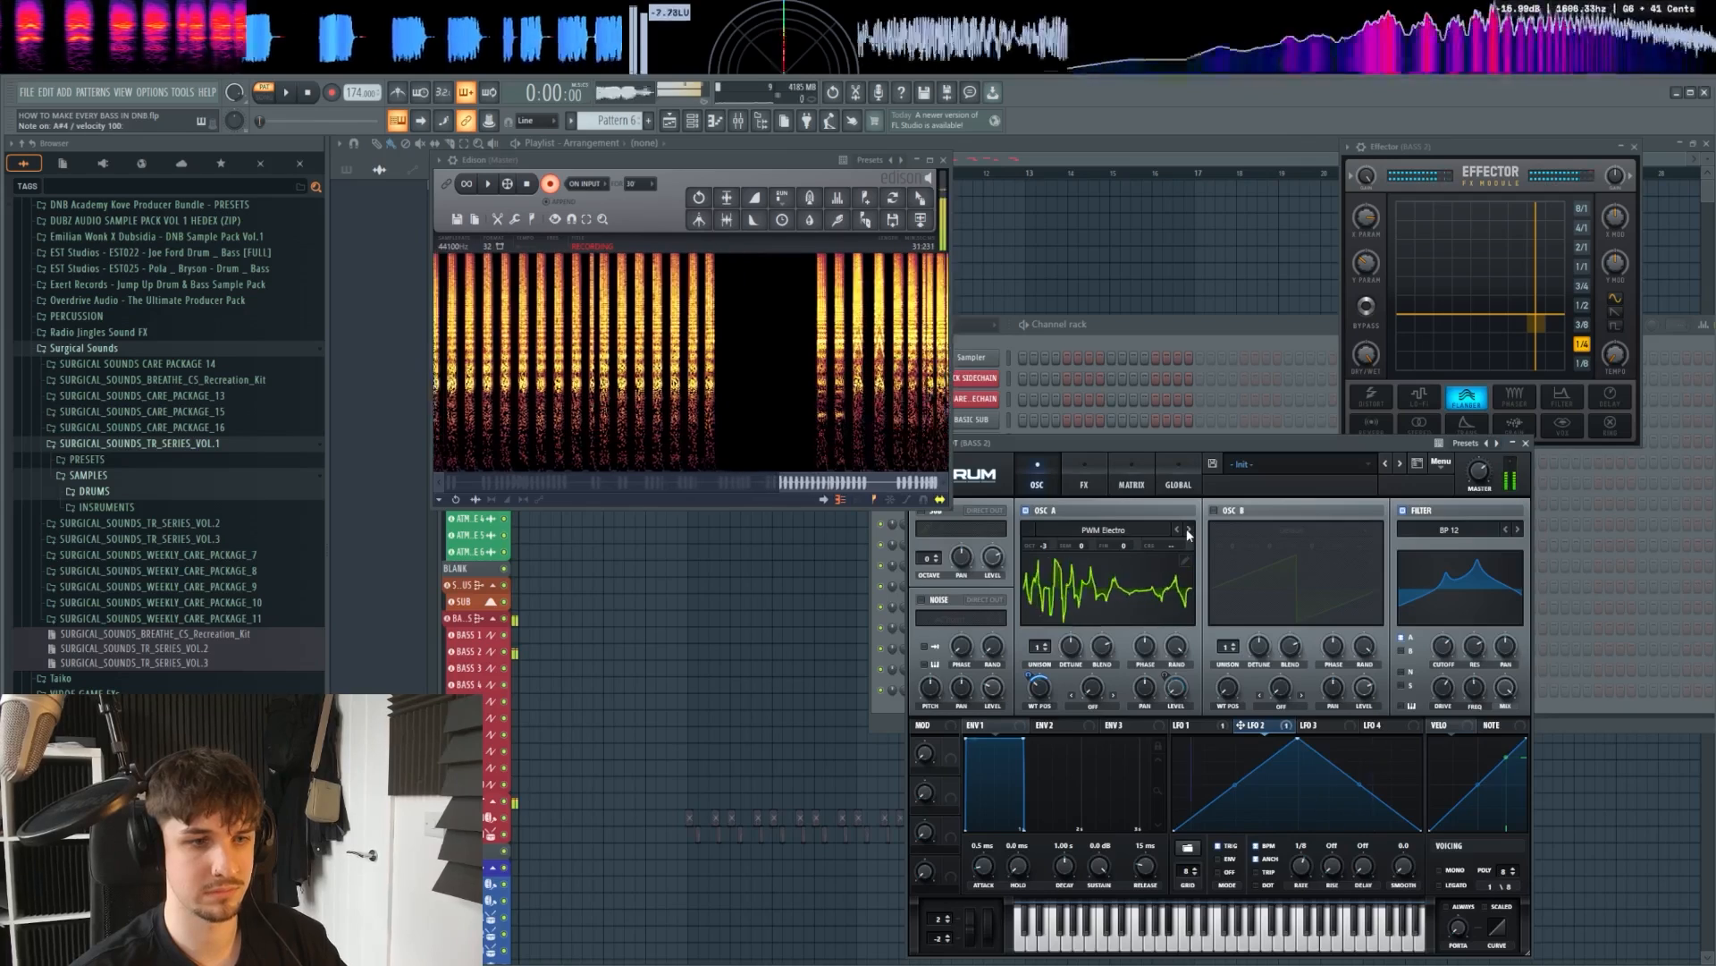
key(space)
Step: Place the Edison recording as an audio clip on the playlist's SYNTH BUS track and close Edison
drag(762, 156, 1150, 260)
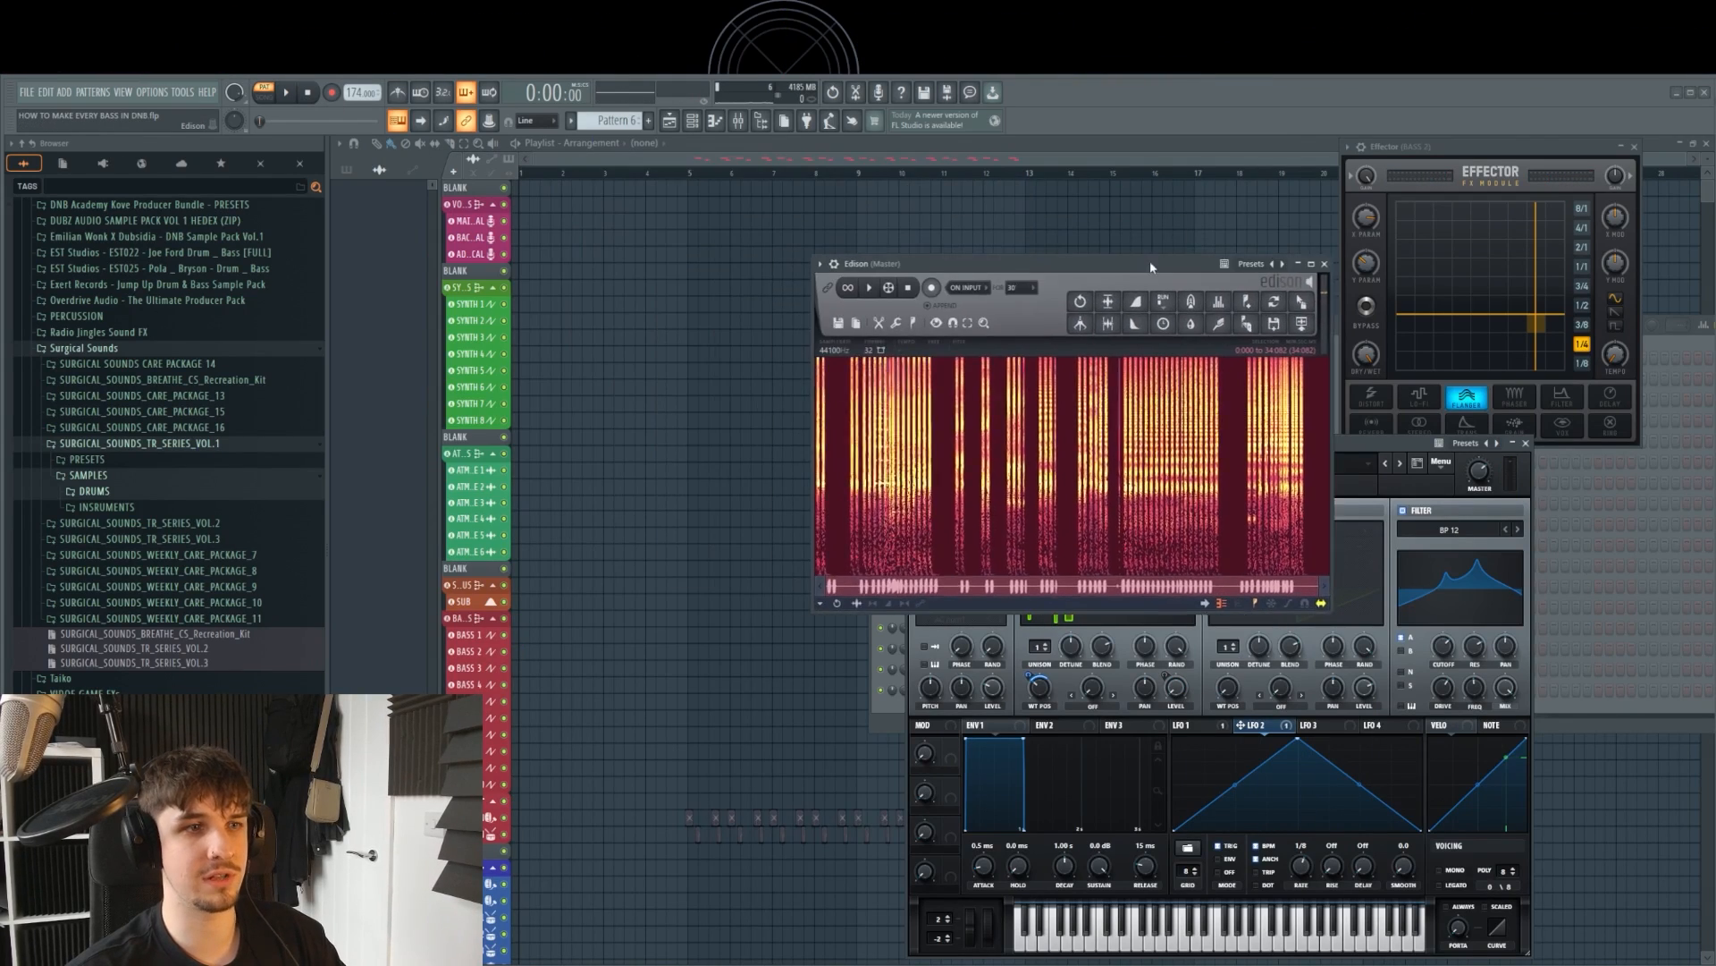
drag(1307, 302, 929, 474)
drag(1198, 265, 1421, 402)
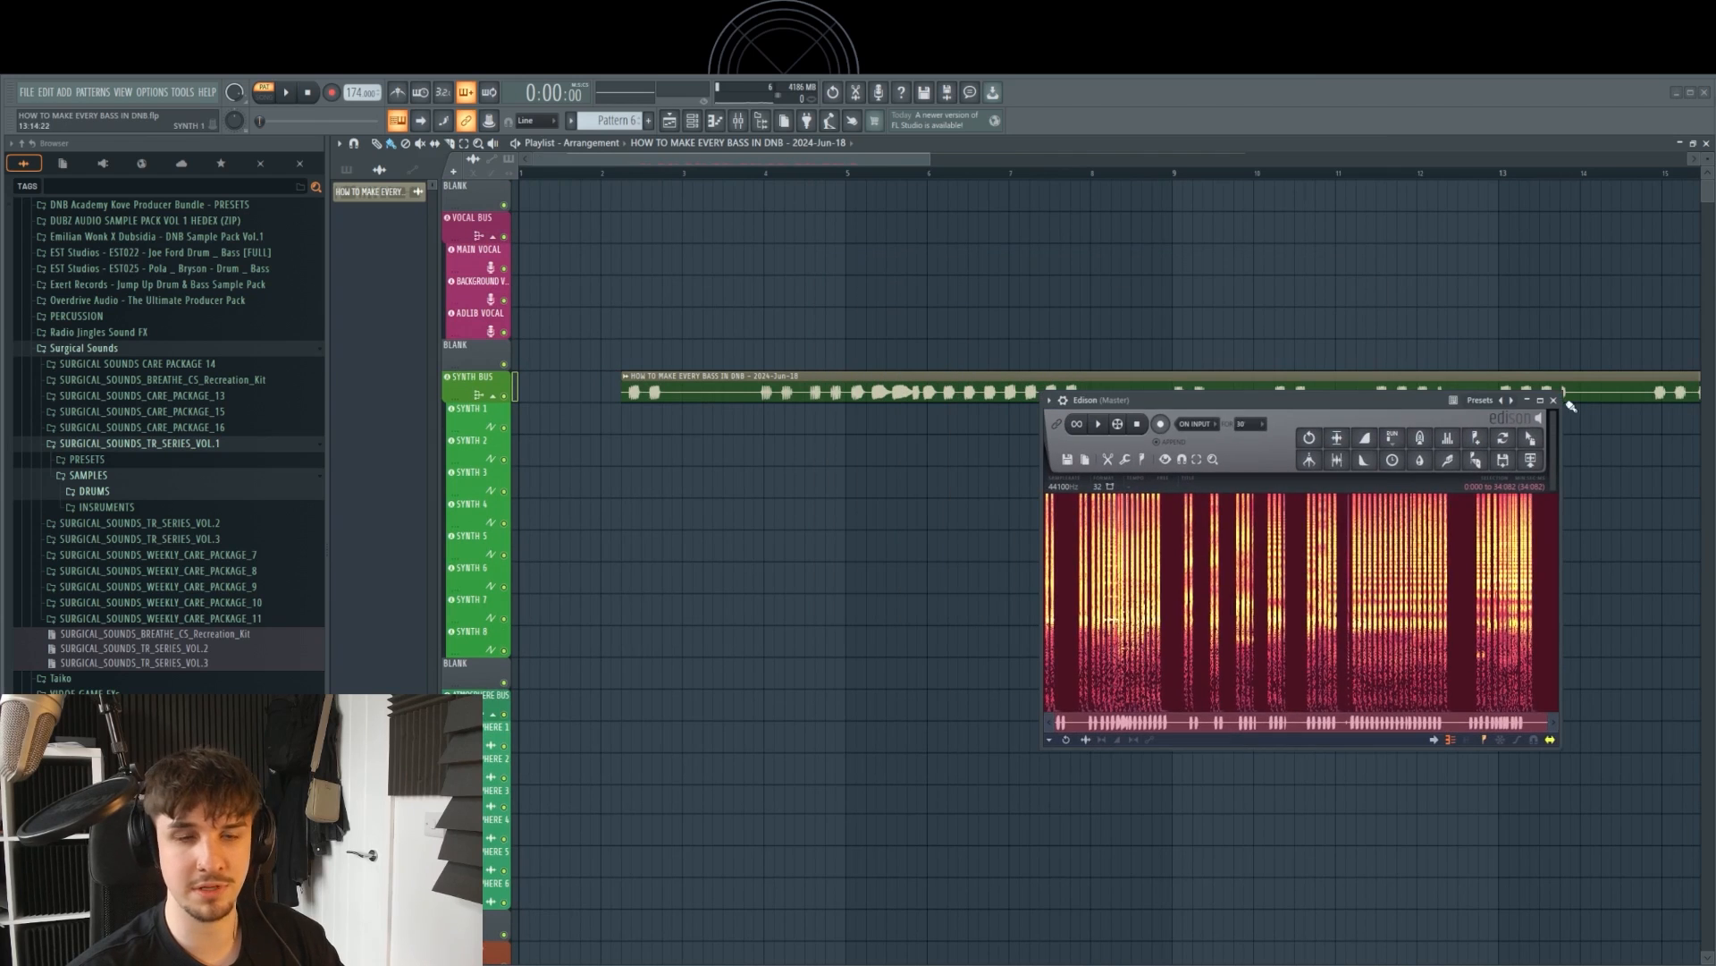
click(1555, 400)
Step: Examine the recorded bass clip's waveform on the SYNTH BUS track and play back its opening hits
scroll(747, 352, down, 3)
drag(744, 350, 1313, 467)
ctrl+click(1092, 513)
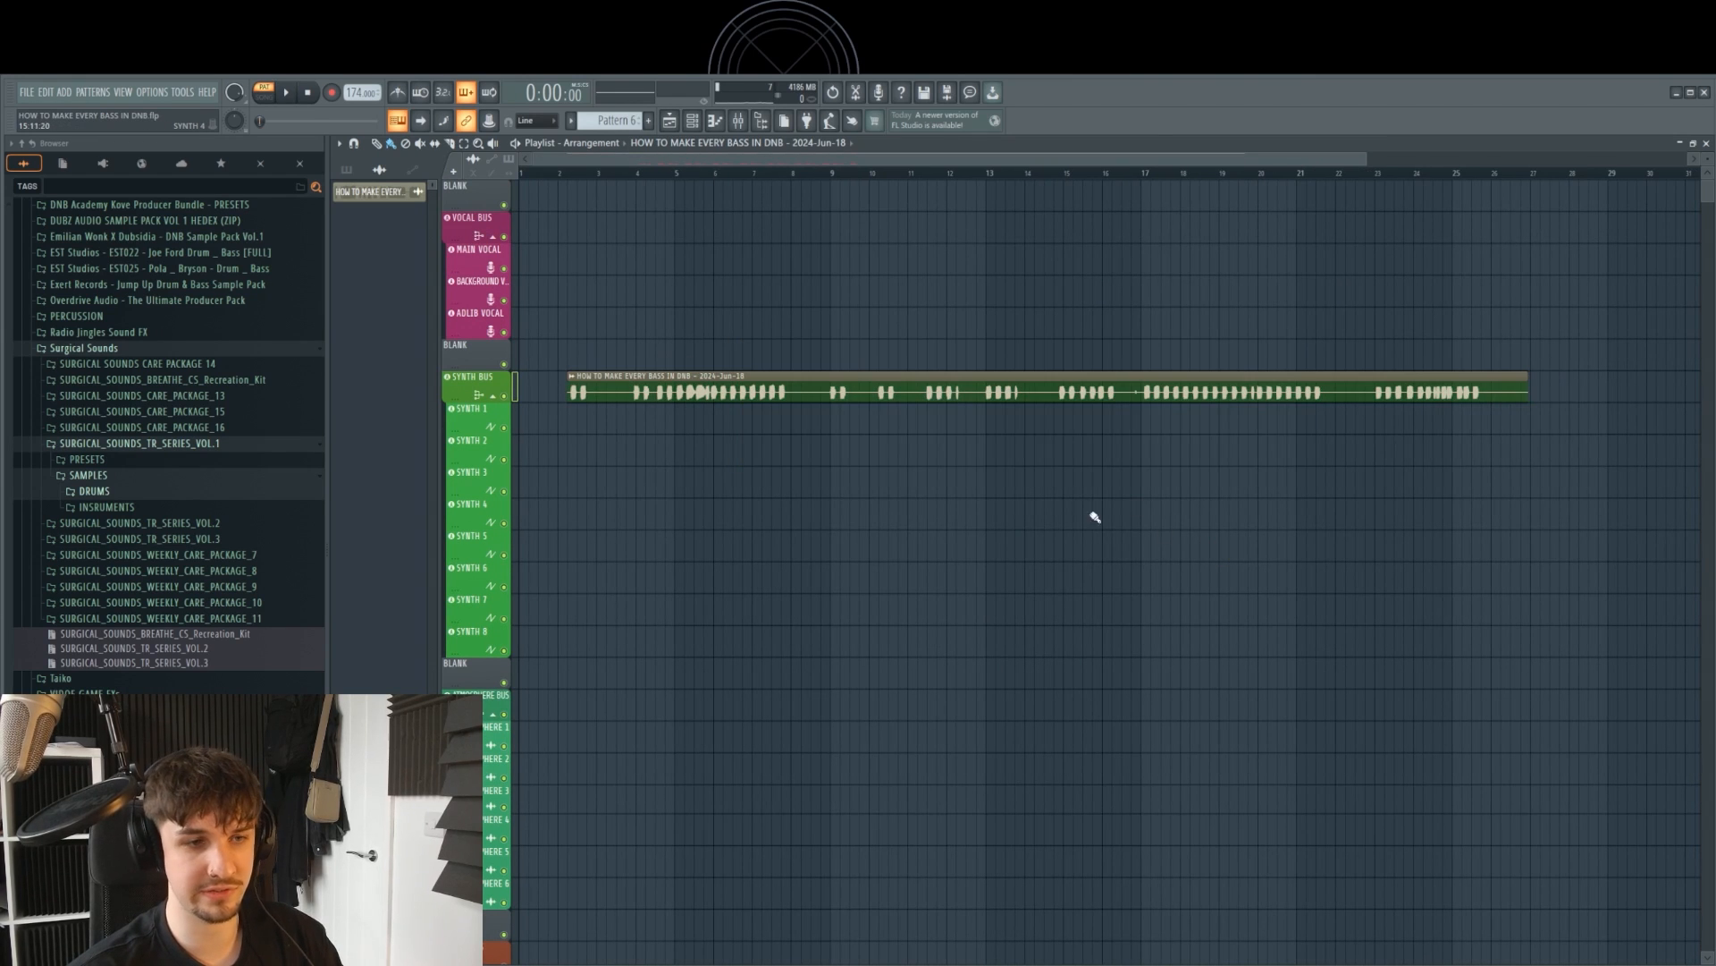
scroll(785, 481, up, 5)
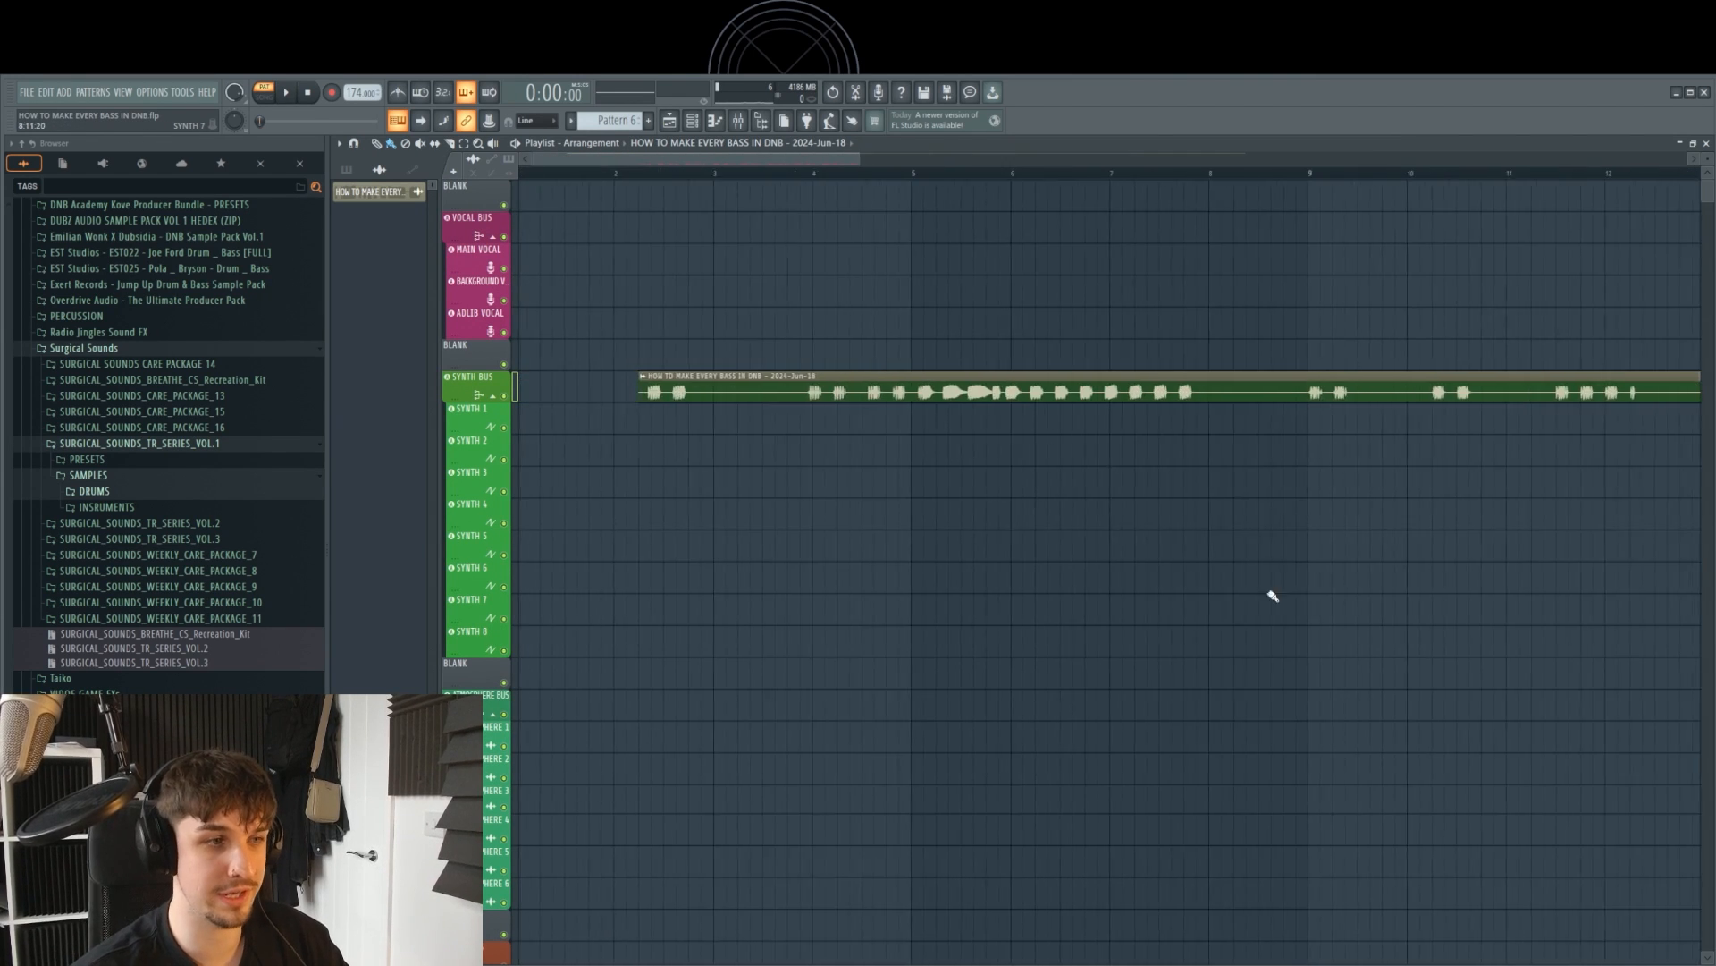
scroll(1251, 586, down, 2)
scroll(706, 447, up, 5)
alt+right_click(653, 556)
alt+right_click(662, 559)
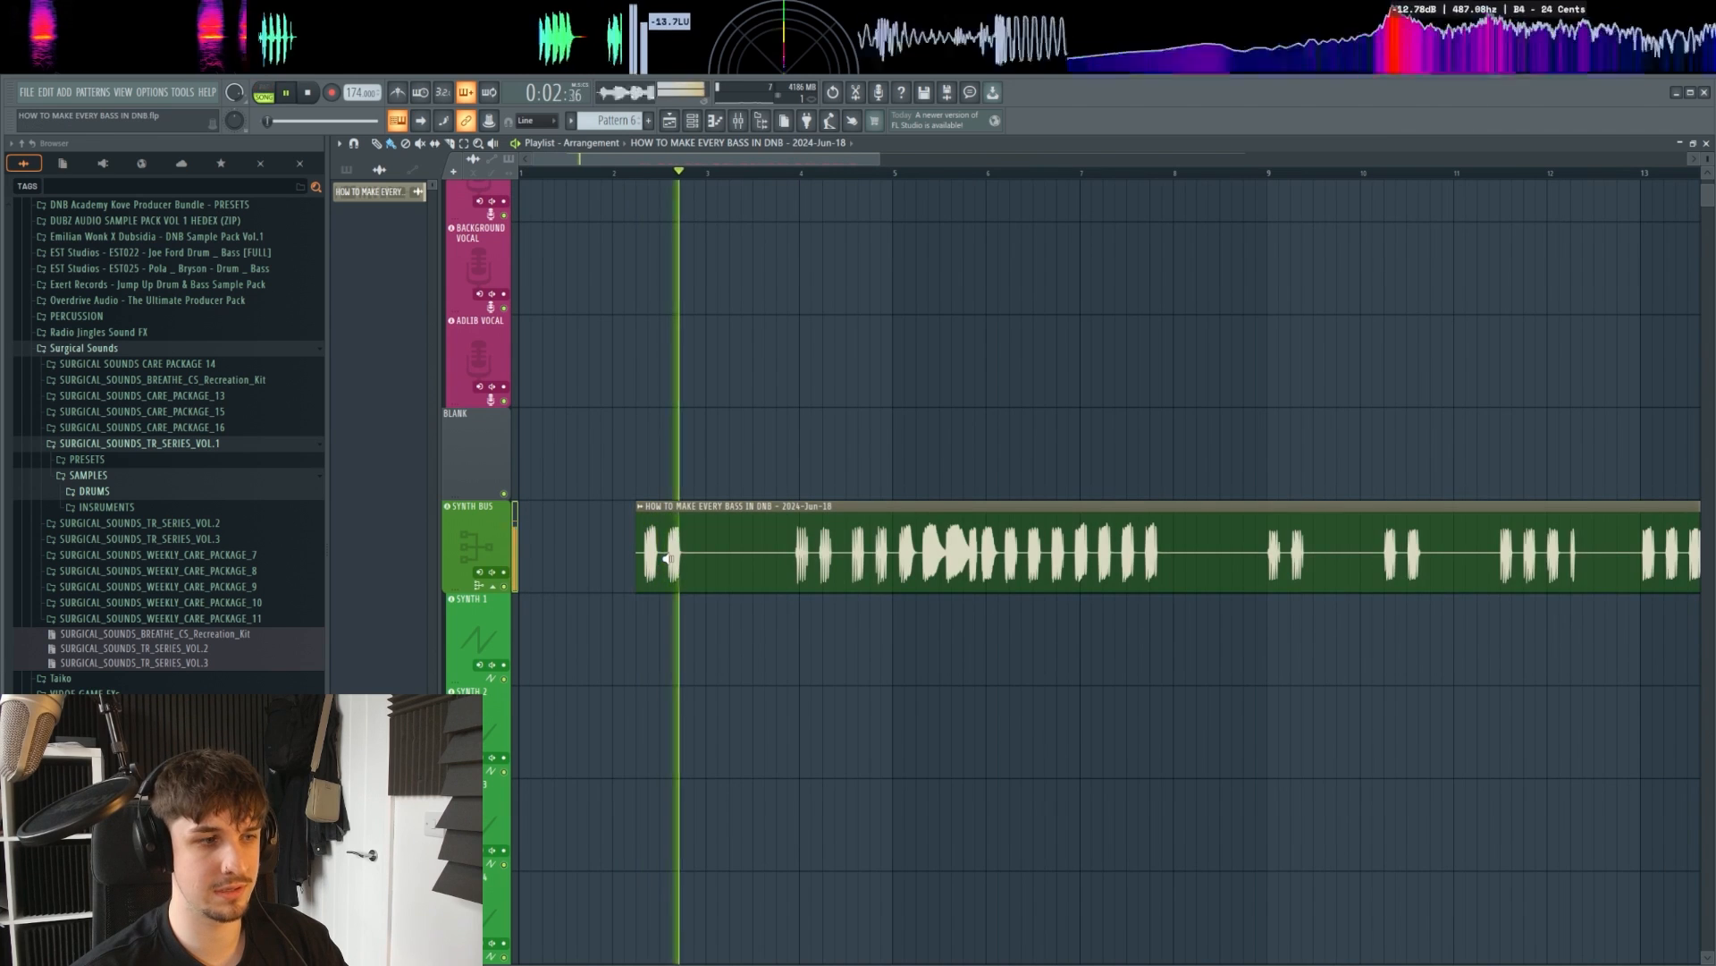
scroll(688, 184, down, 2)
Step: Check the GROT synth from the channel rack, open the YAE Serum instance and audition its Basic YAE BASS preset
click(692, 120)
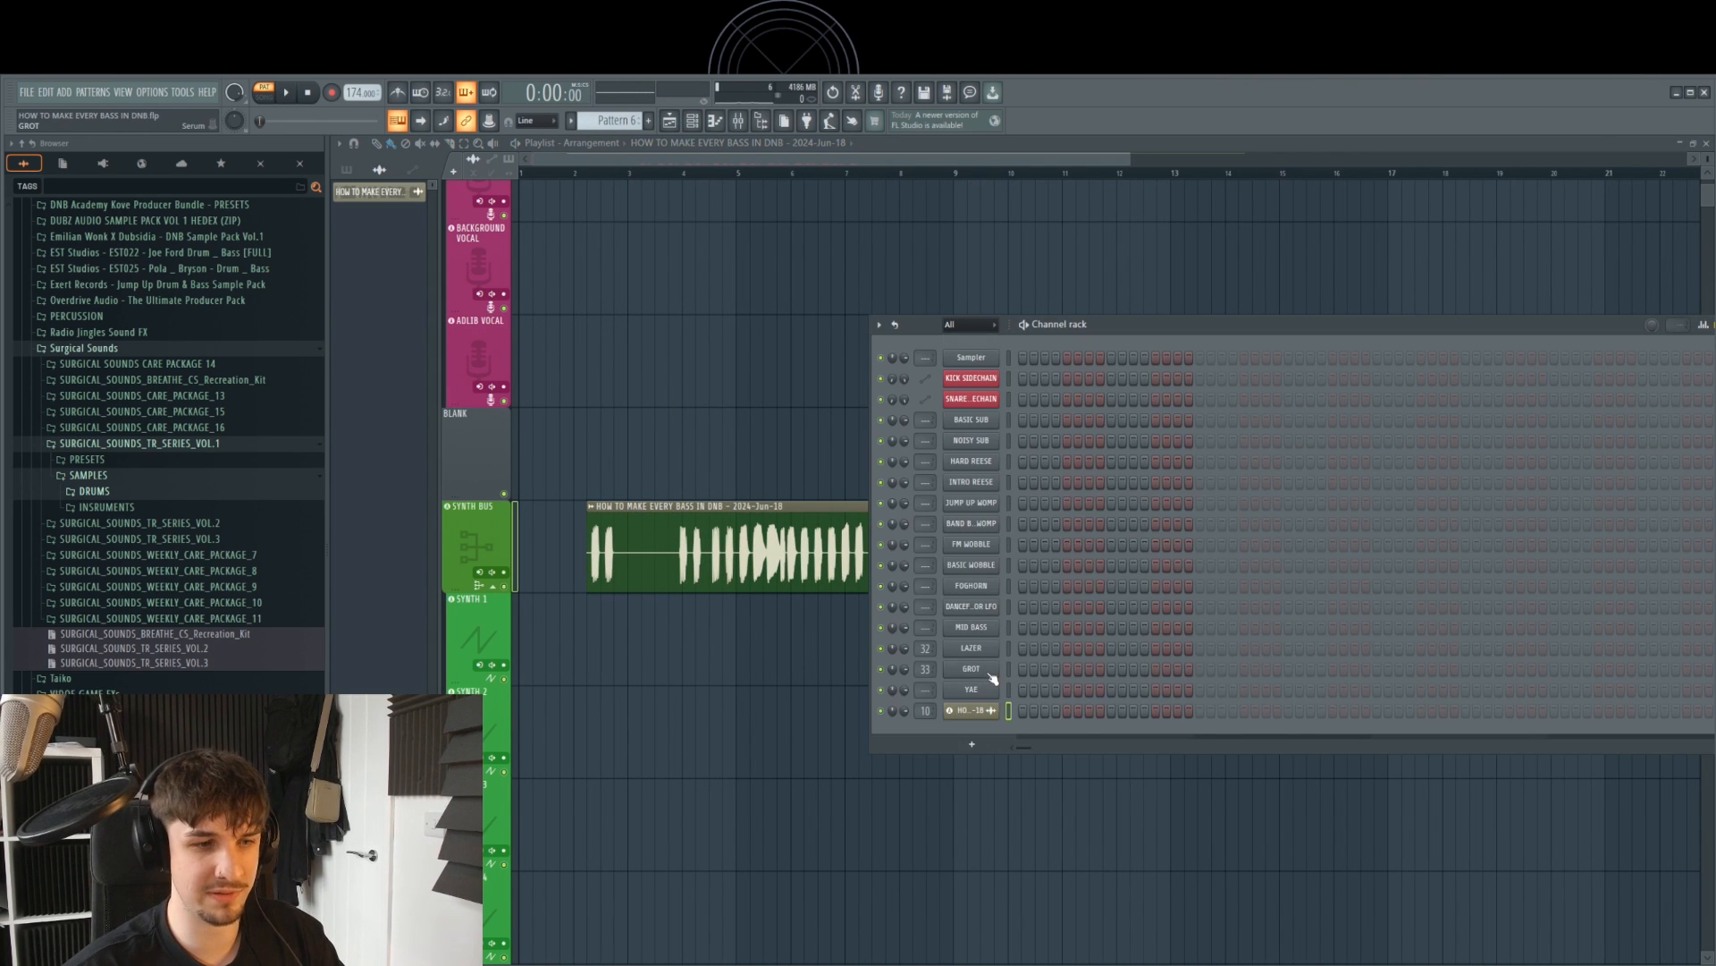
click(990, 675)
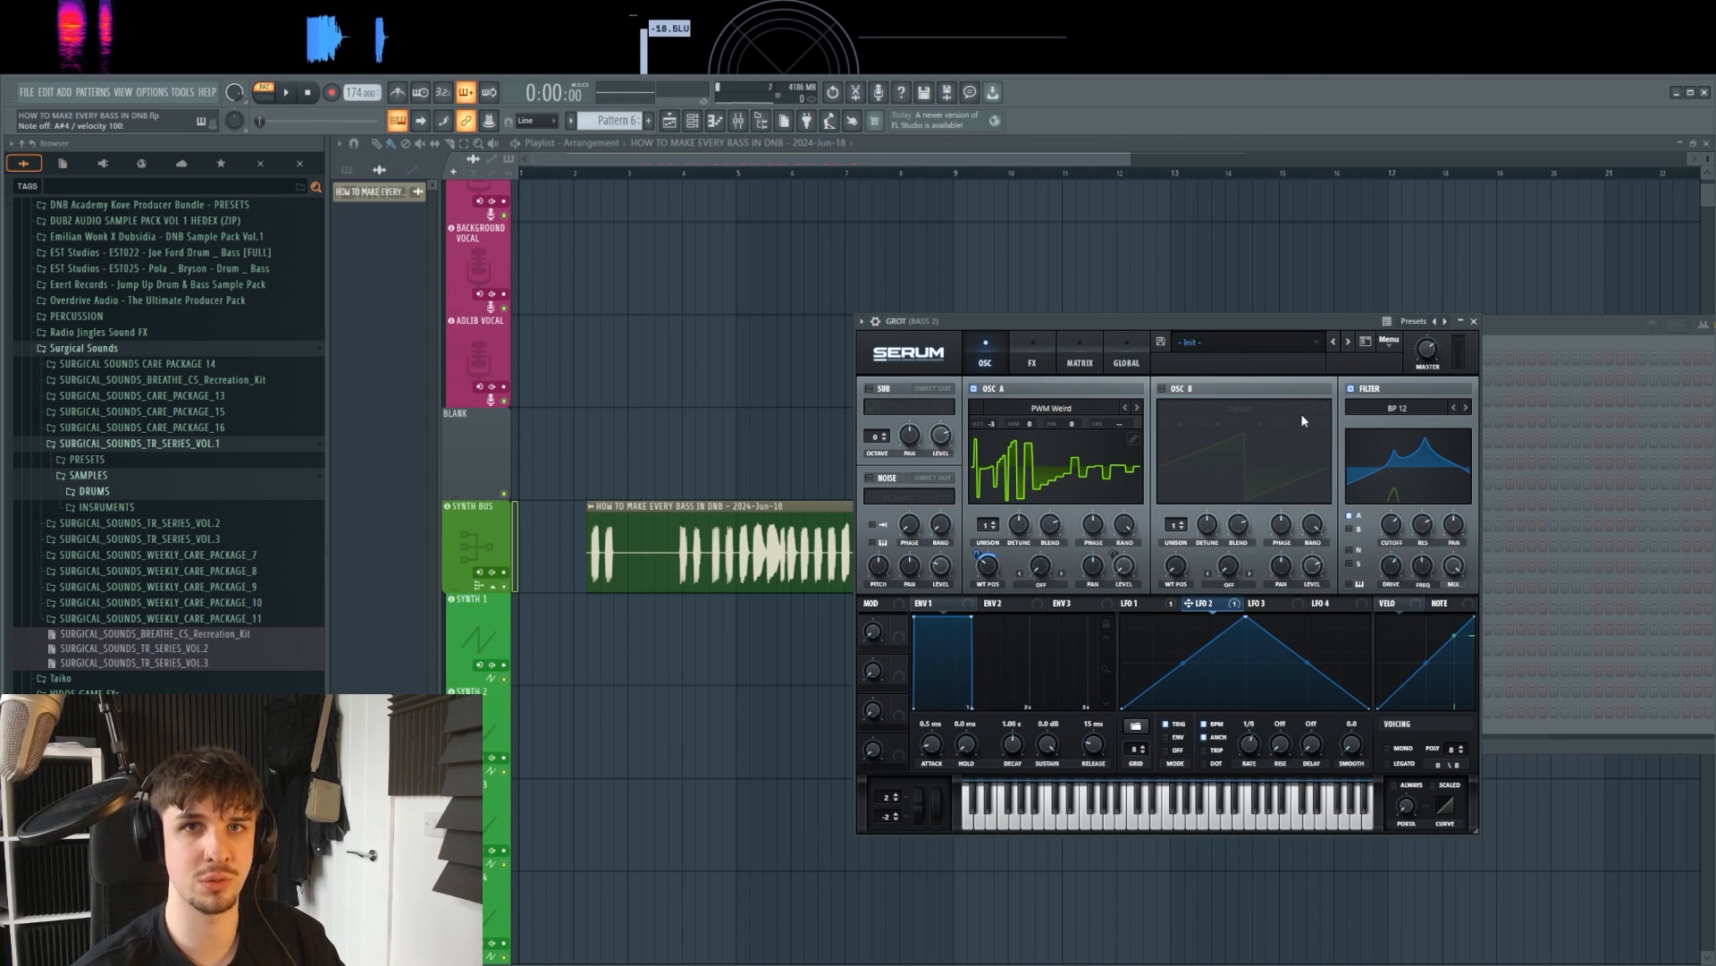
click(1445, 322)
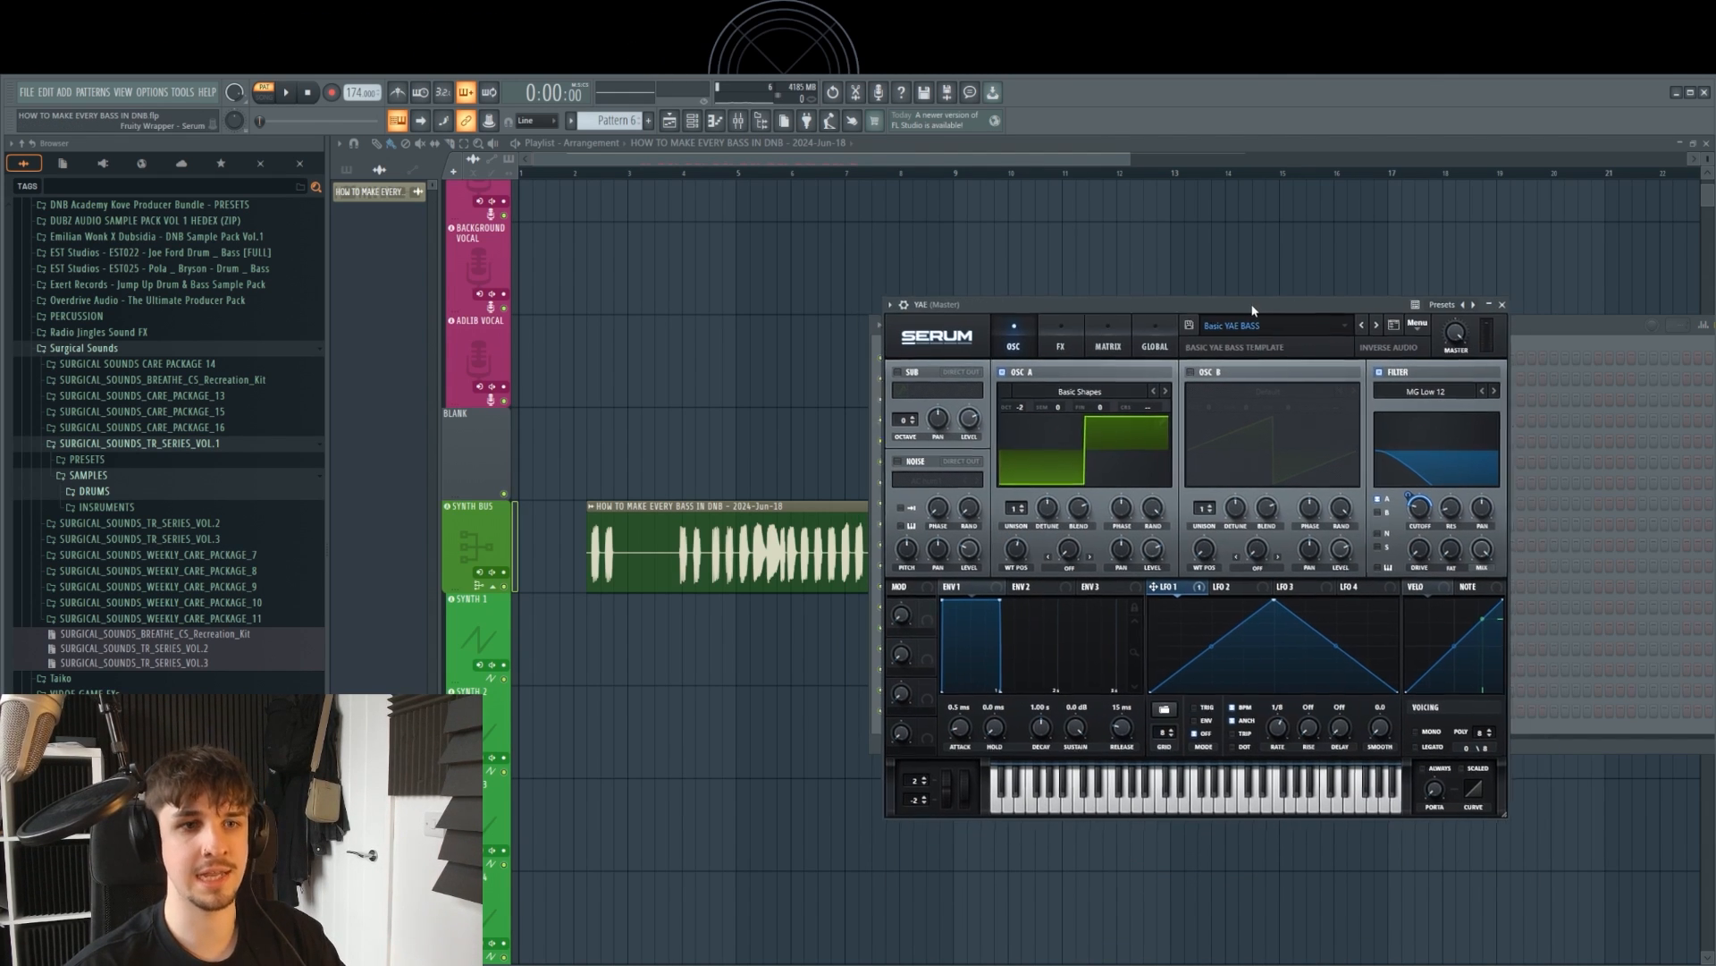
drag(1250, 310, 1240, 293)
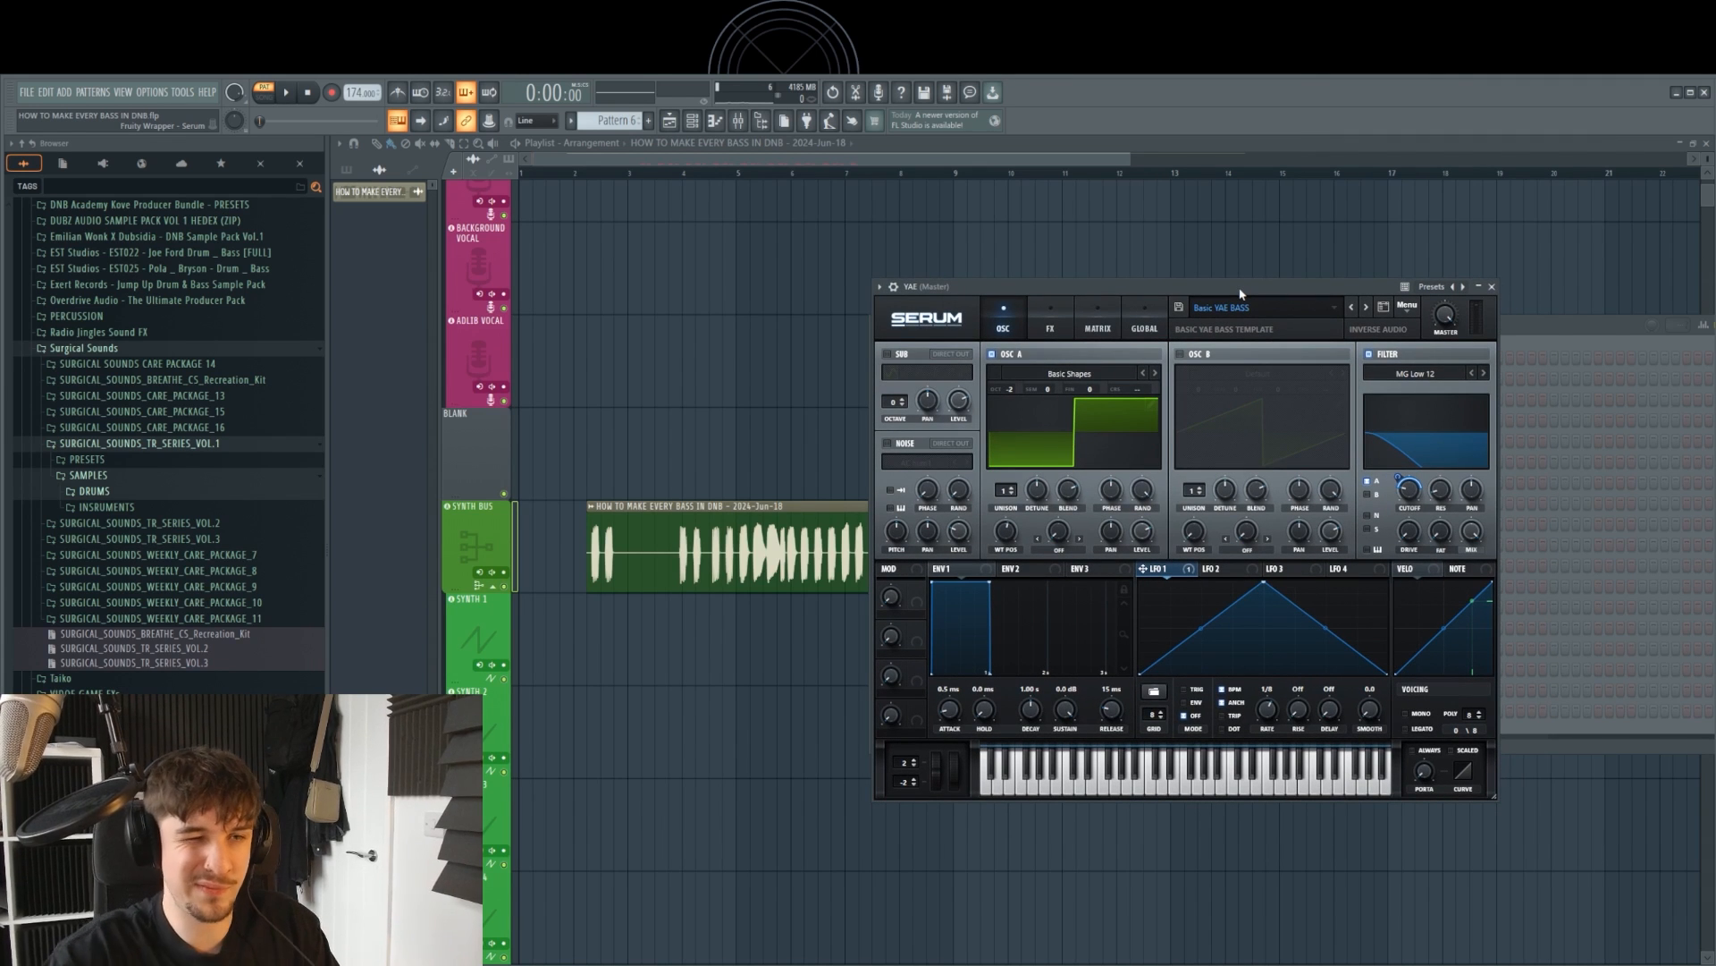
drag(1183, 298, 1177, 289)
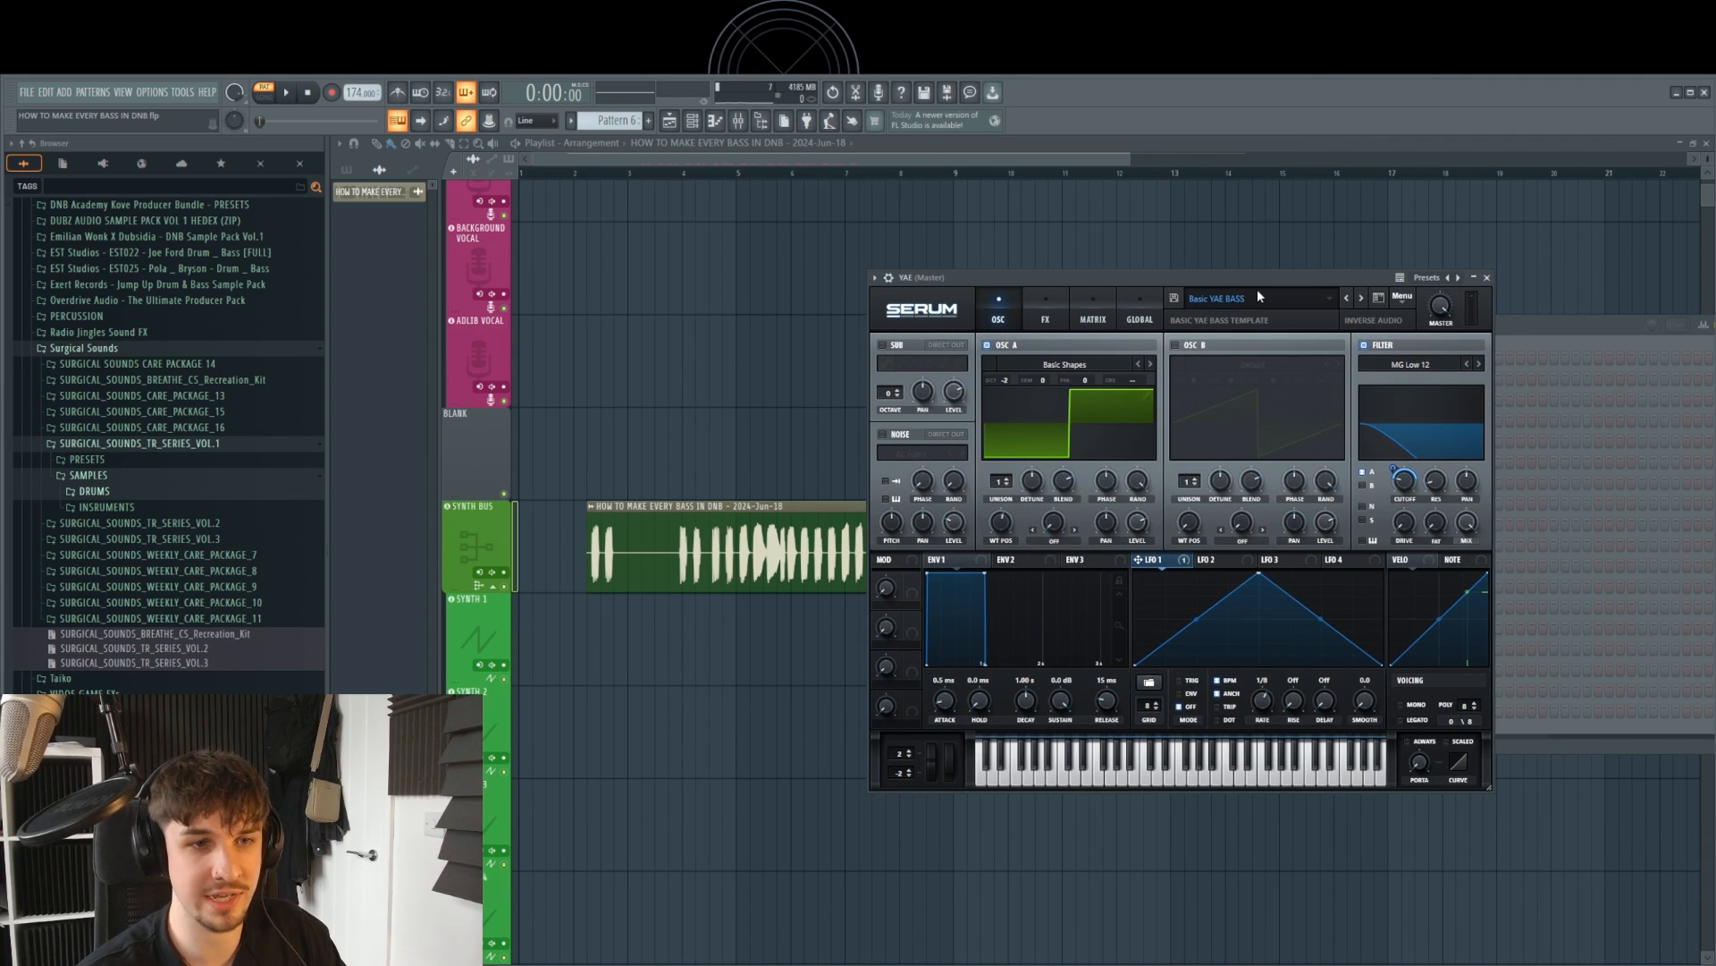
key(z)
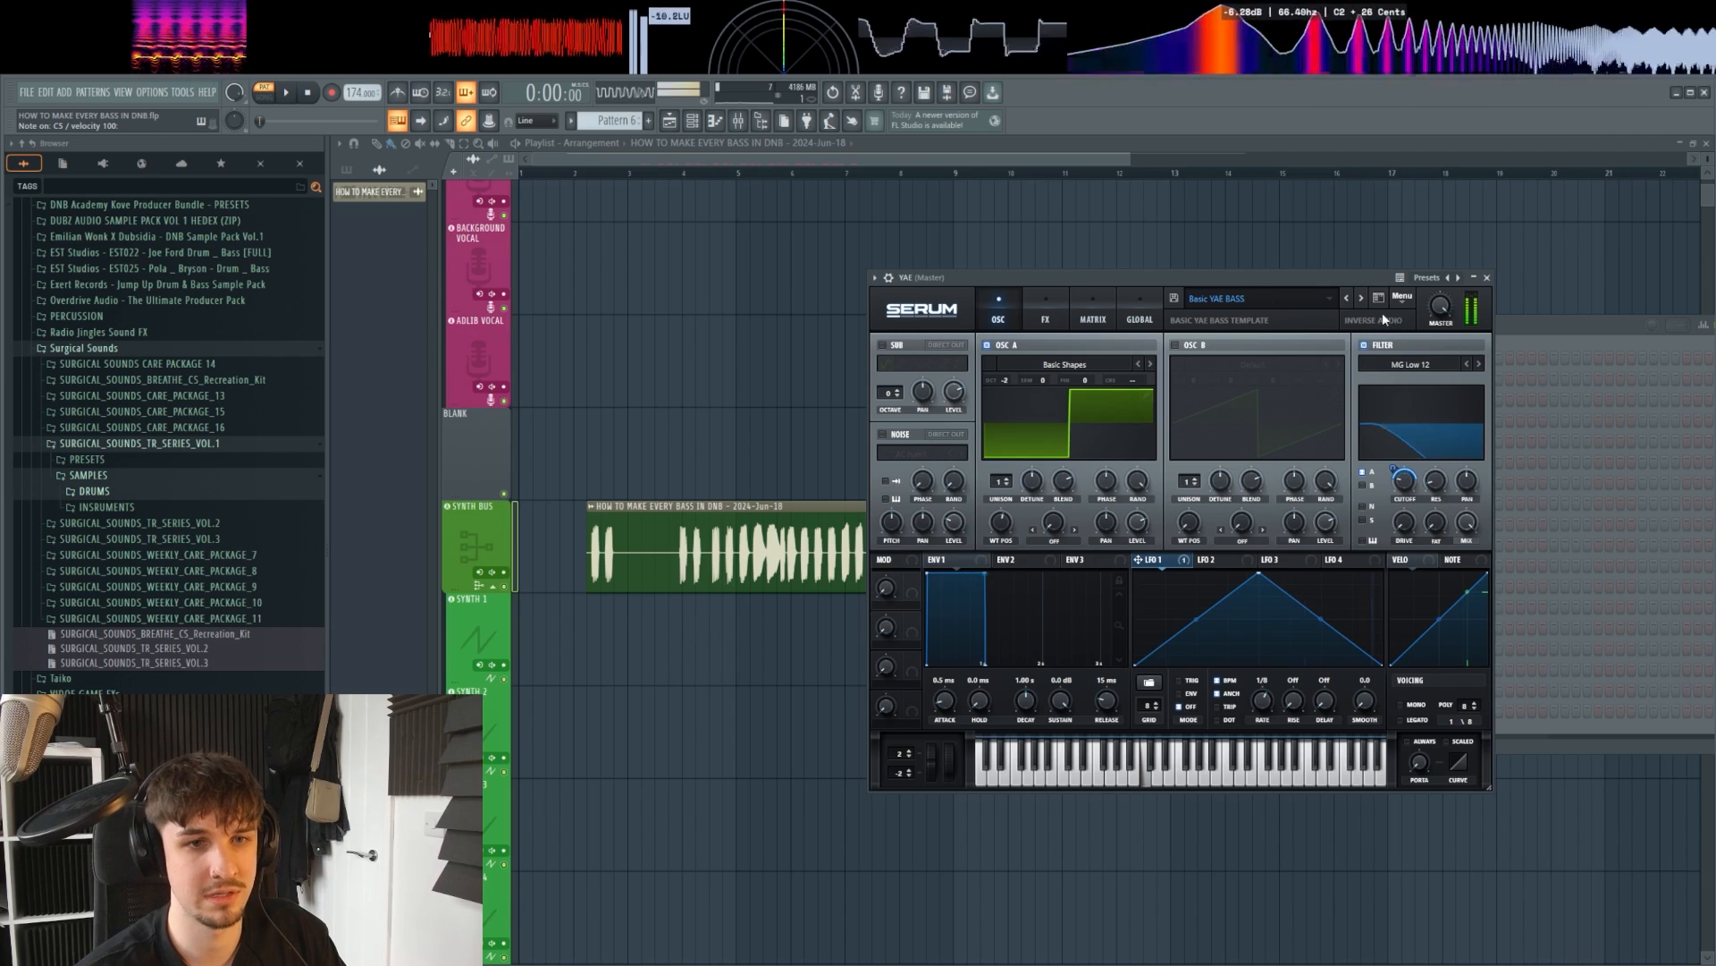
Step: Initialise the YAE preset, load the Basic Shapes wavetable in OSC A and set its wavetable position to the square wave
click(1401, 298)
click(1440, 391)
click(1150, 365)
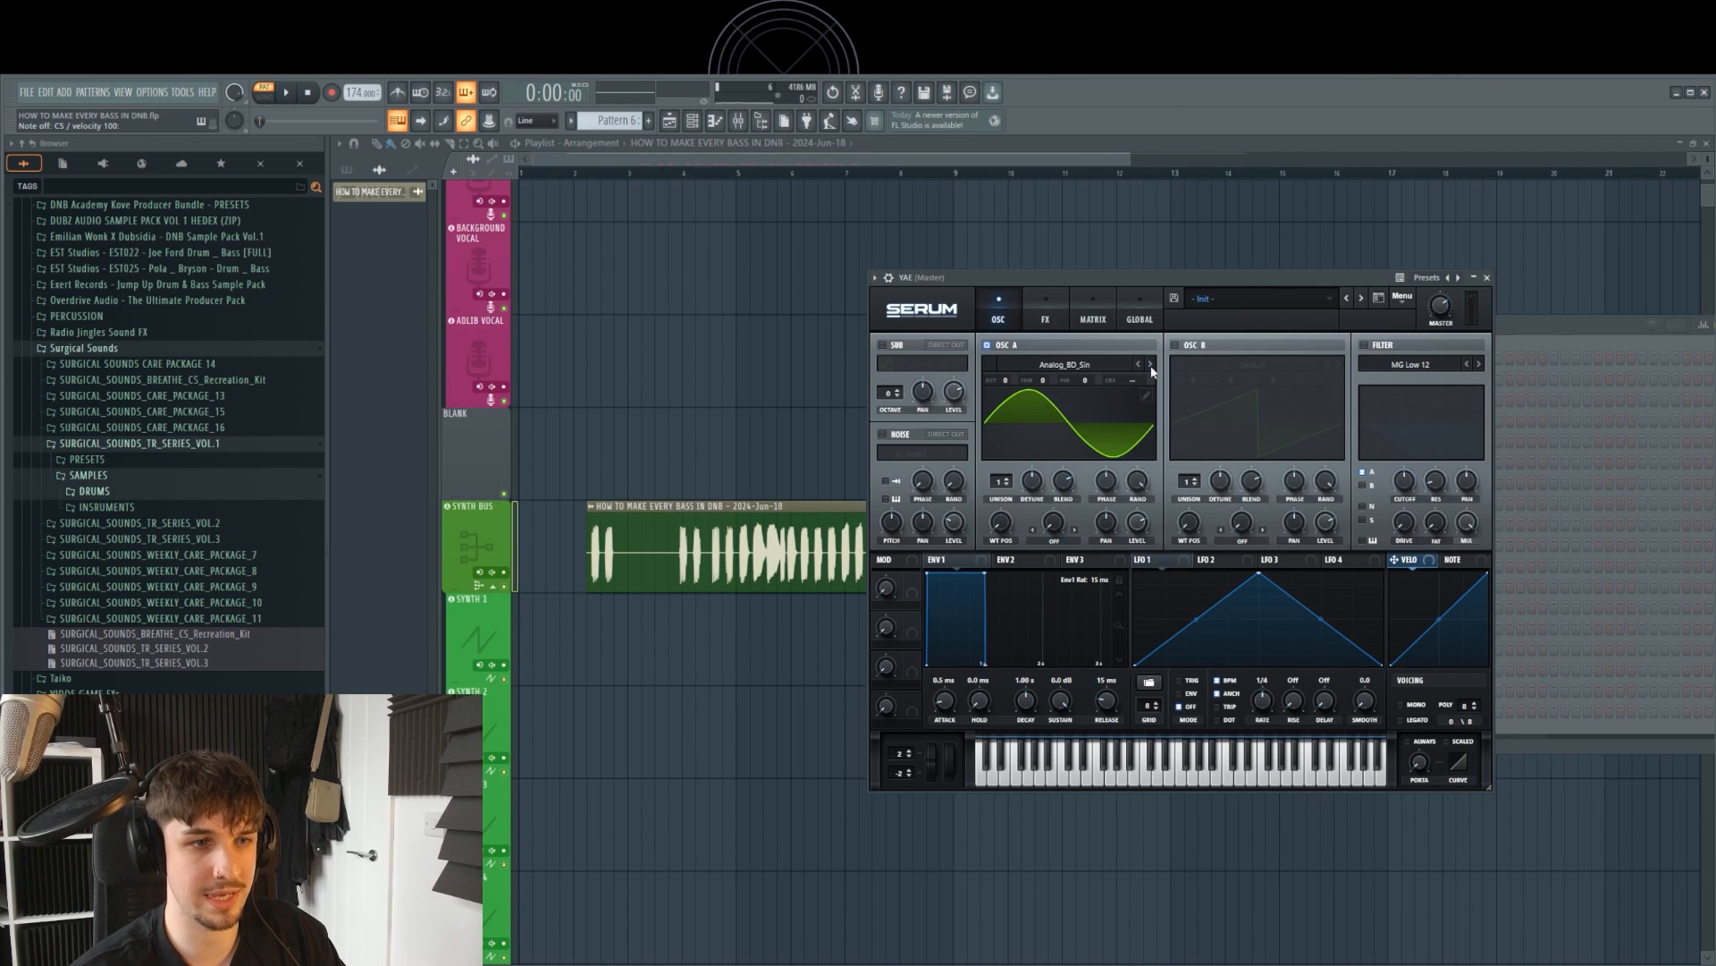
click(1150, 365)
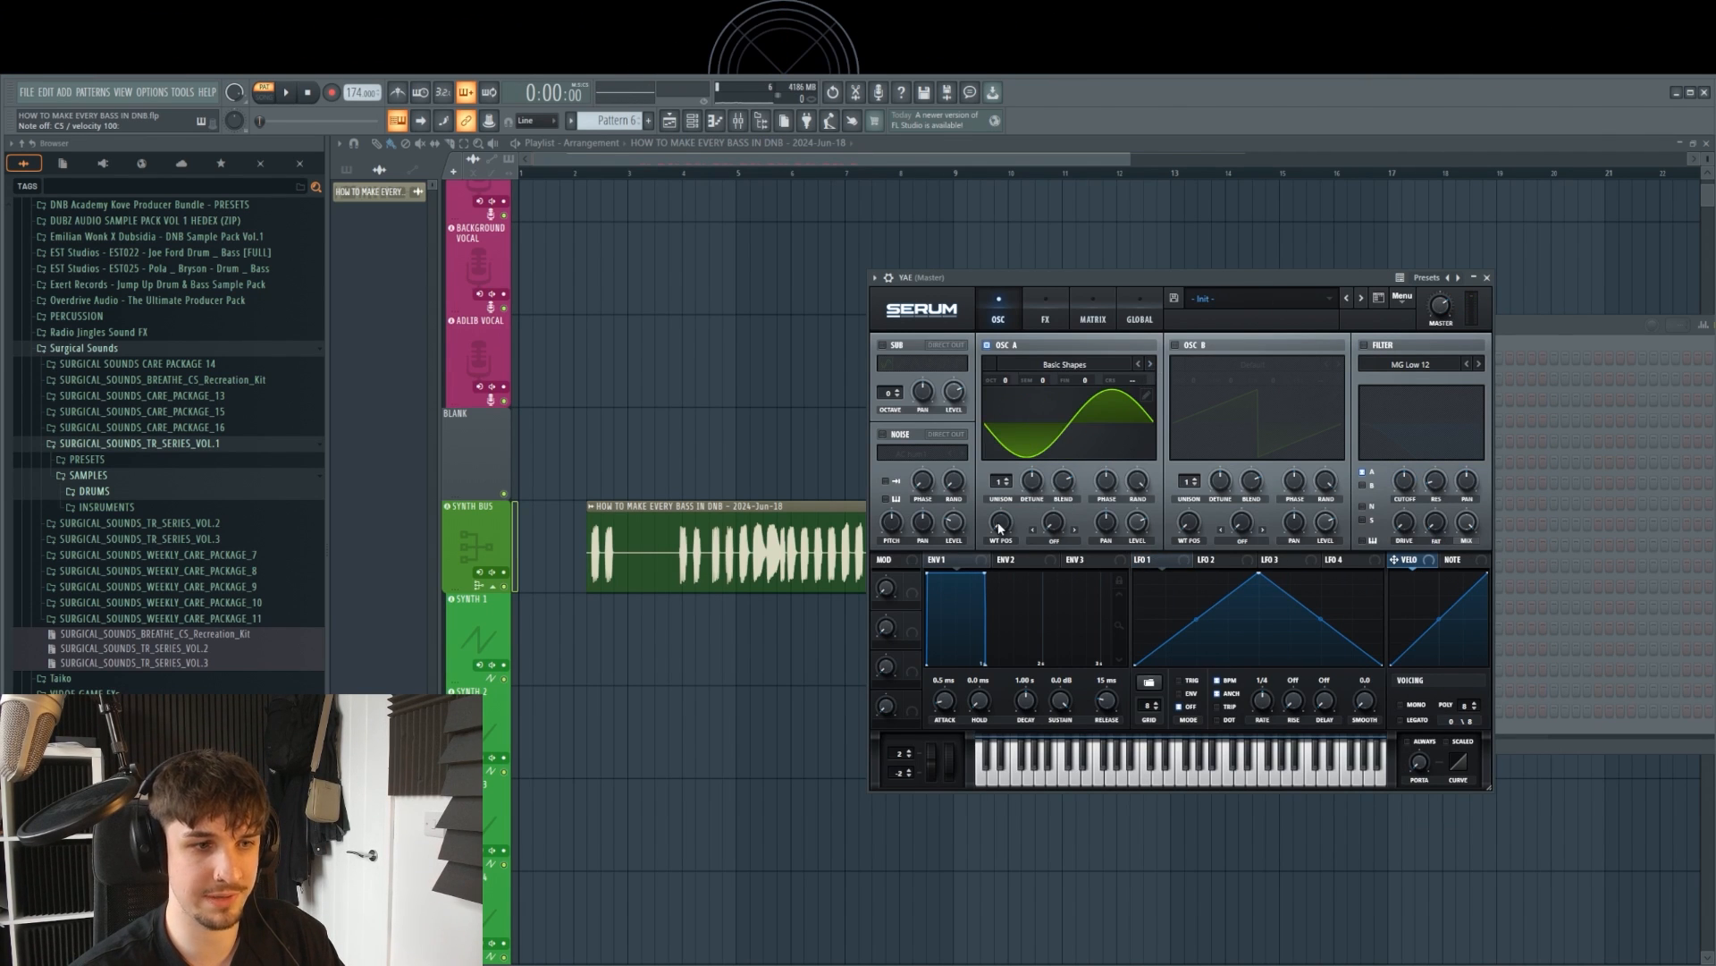
drag(999, 527, 999, 500)
Step: Enable the MG Low 12 filter, modulate its cutoff with LFO 1, and lower OSC A's octave to -2
click(1363, 344)
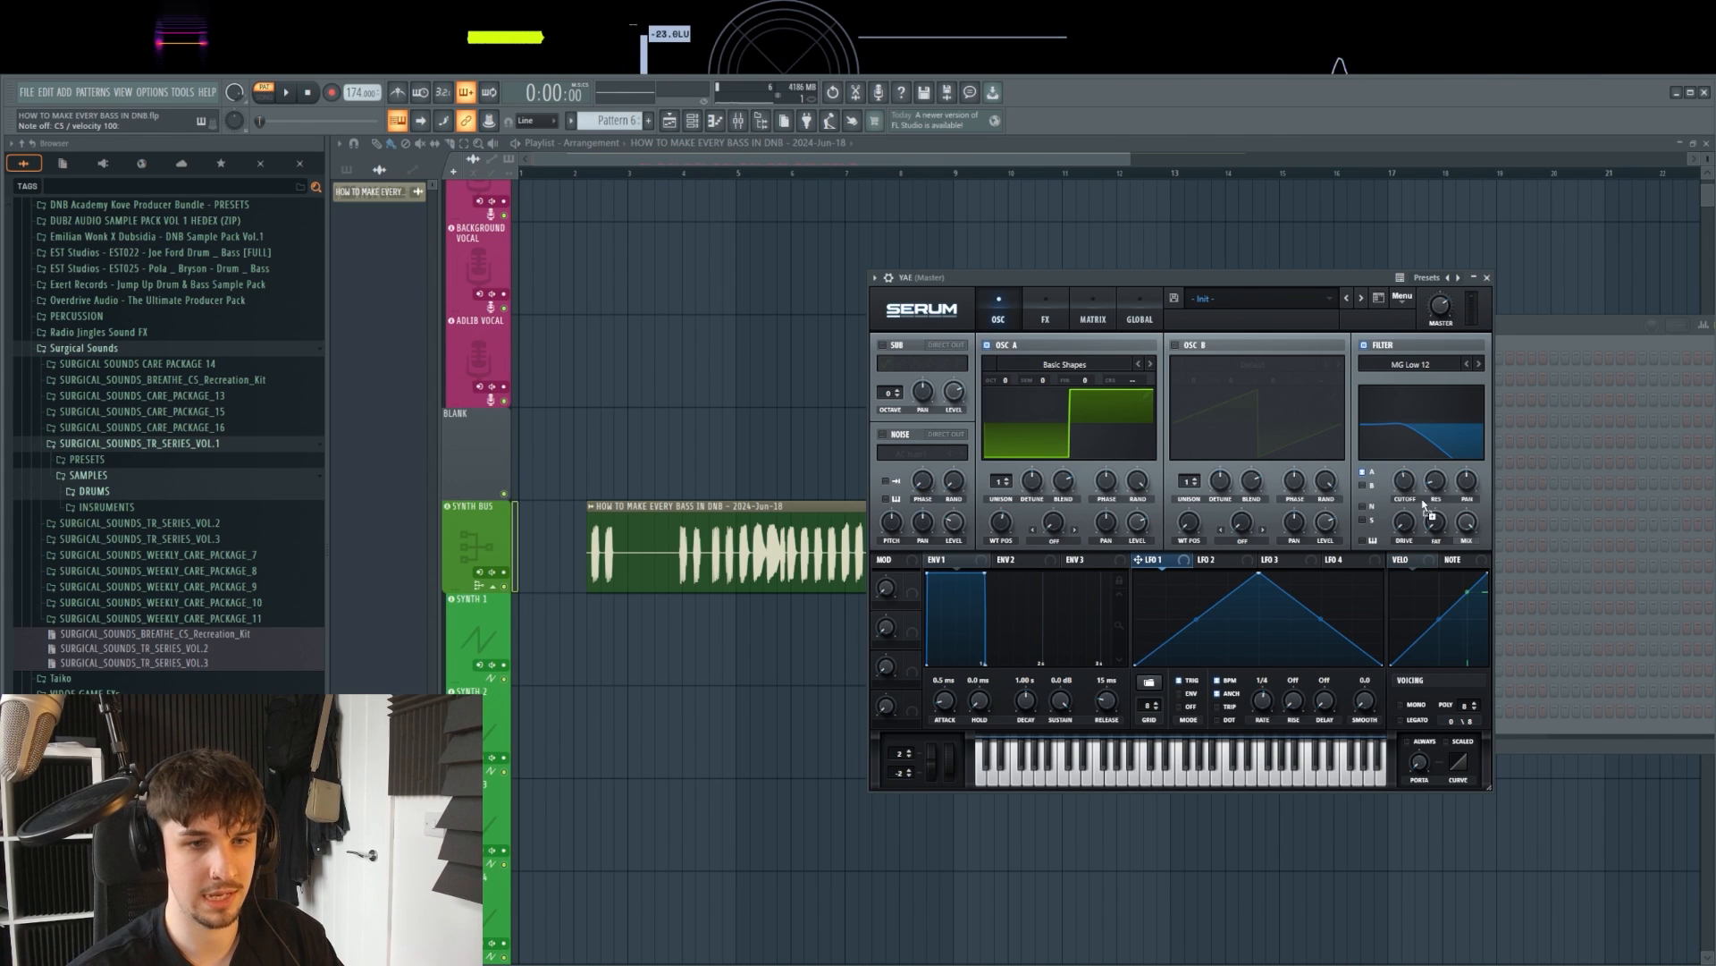
mouse_move(1405, 483)
mouse_down()
mouse_move(1407, 522)
mouse_move(1397, 469)
mouse_up()
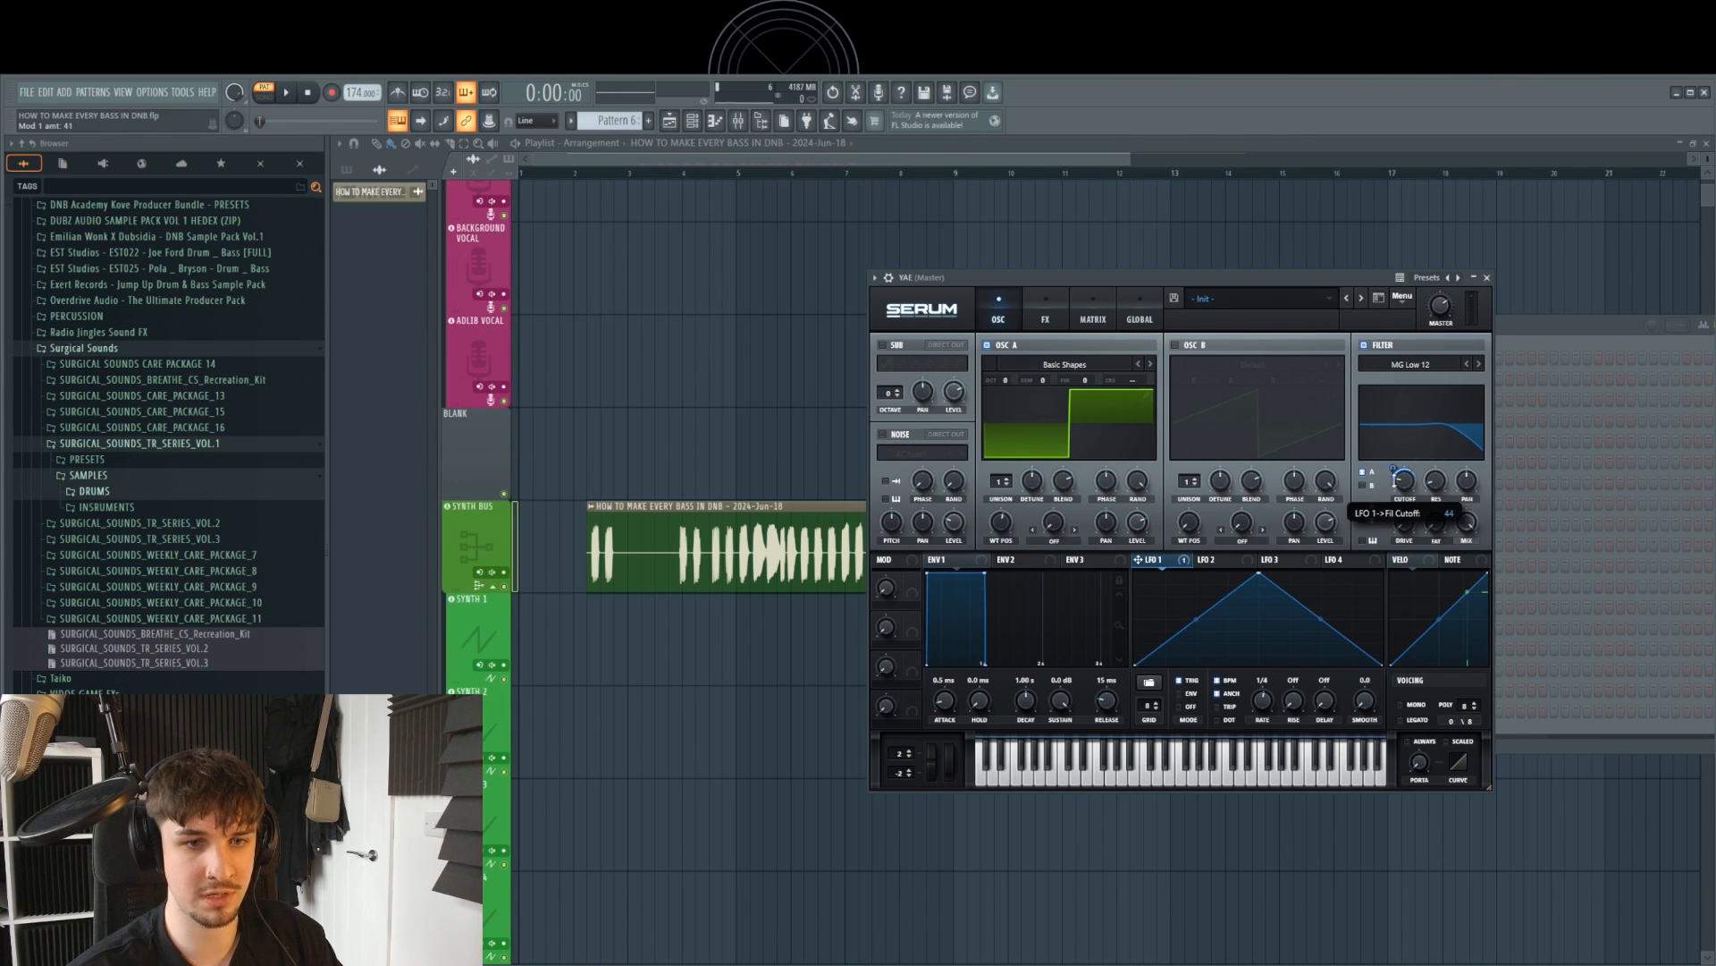
drag(1005, 380, 1007, 431)
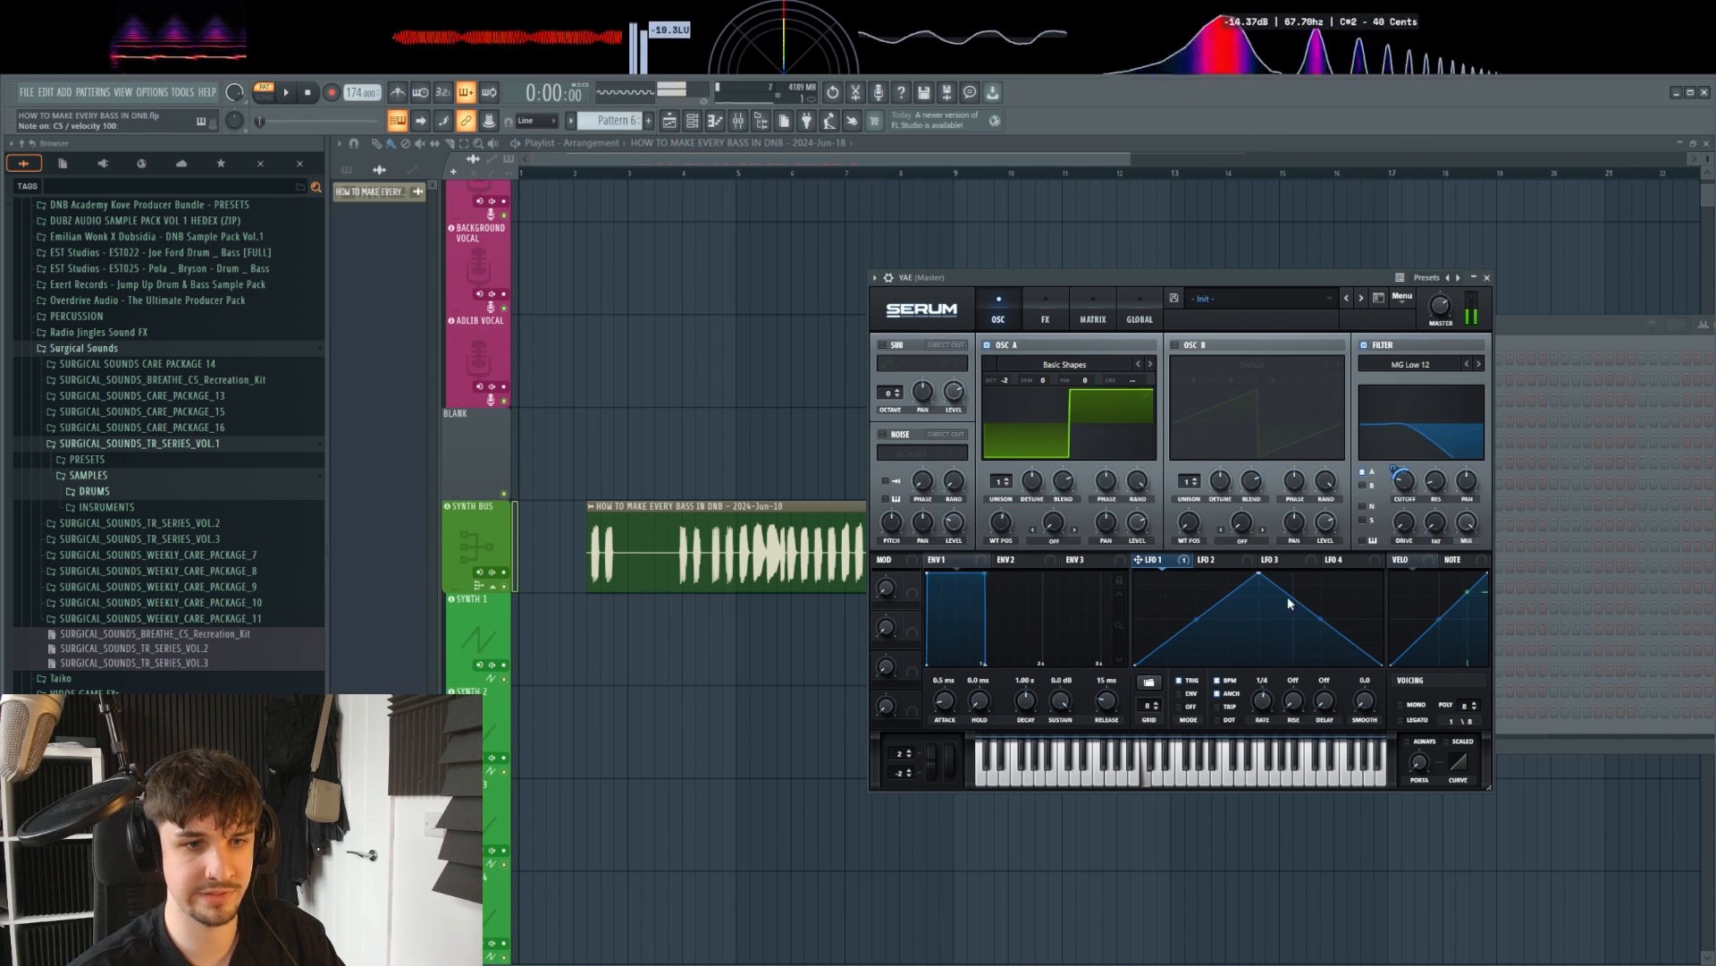
Step: Enable Serum's Distortion effect, set its type to Downsample and raise the drive to 55%
click(1042, 313)
click(888, 367)
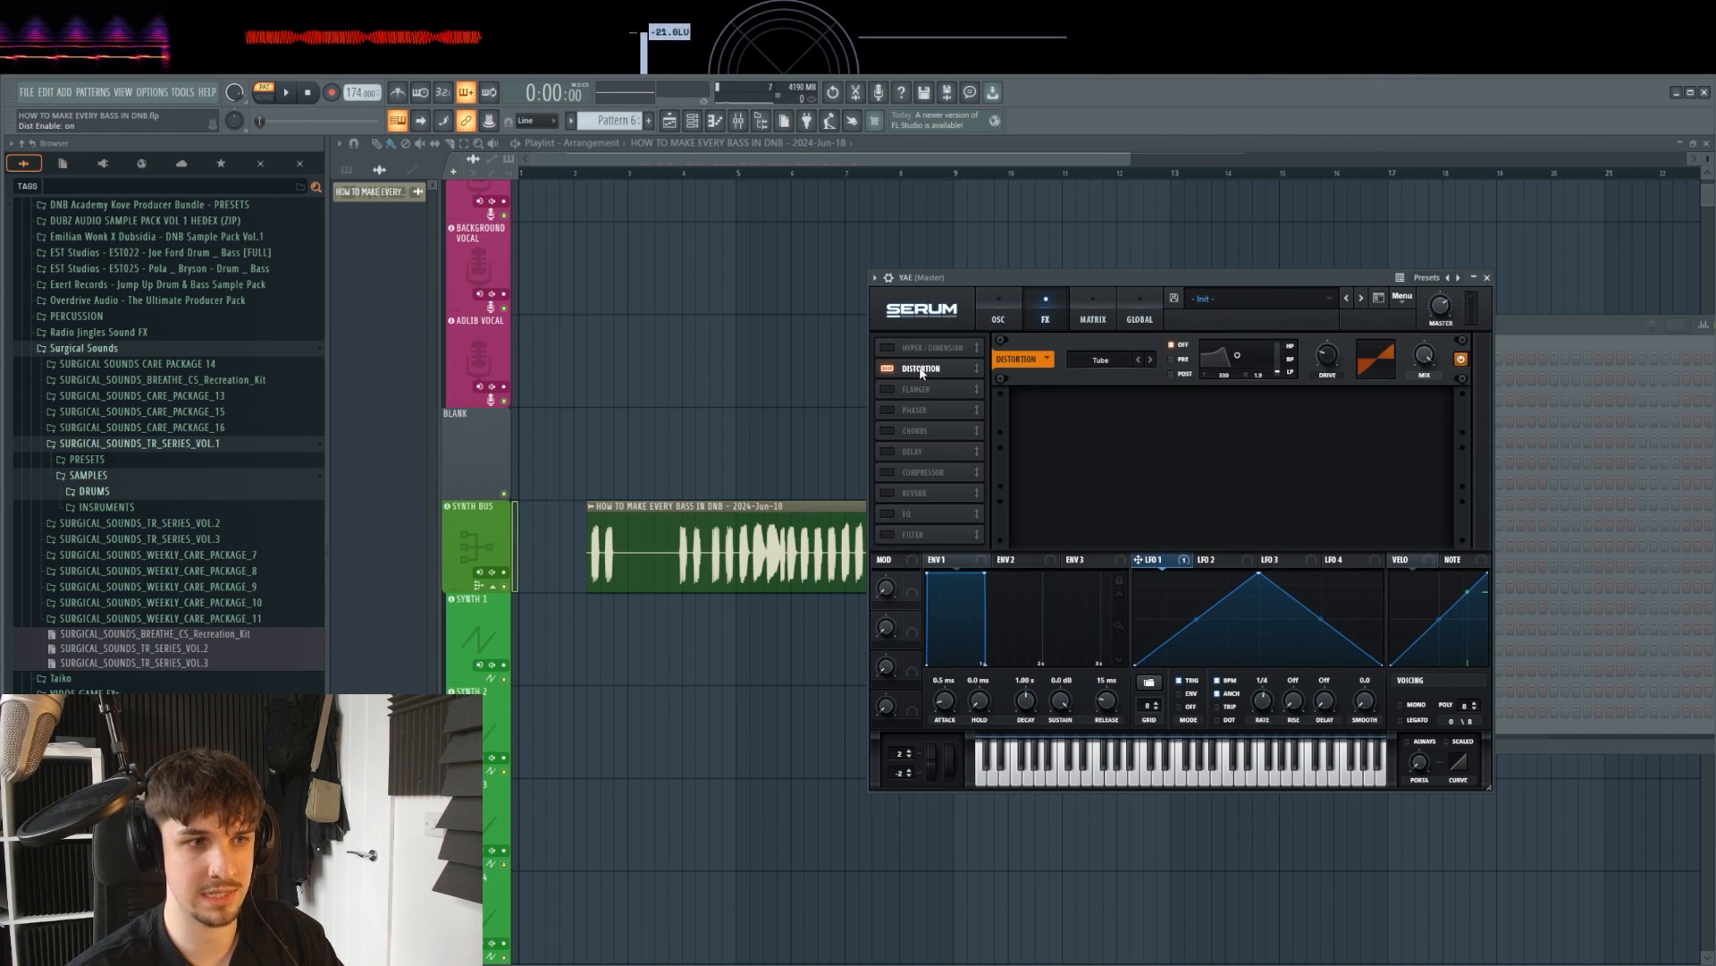
click(1109, 361)
click(1125, 494)
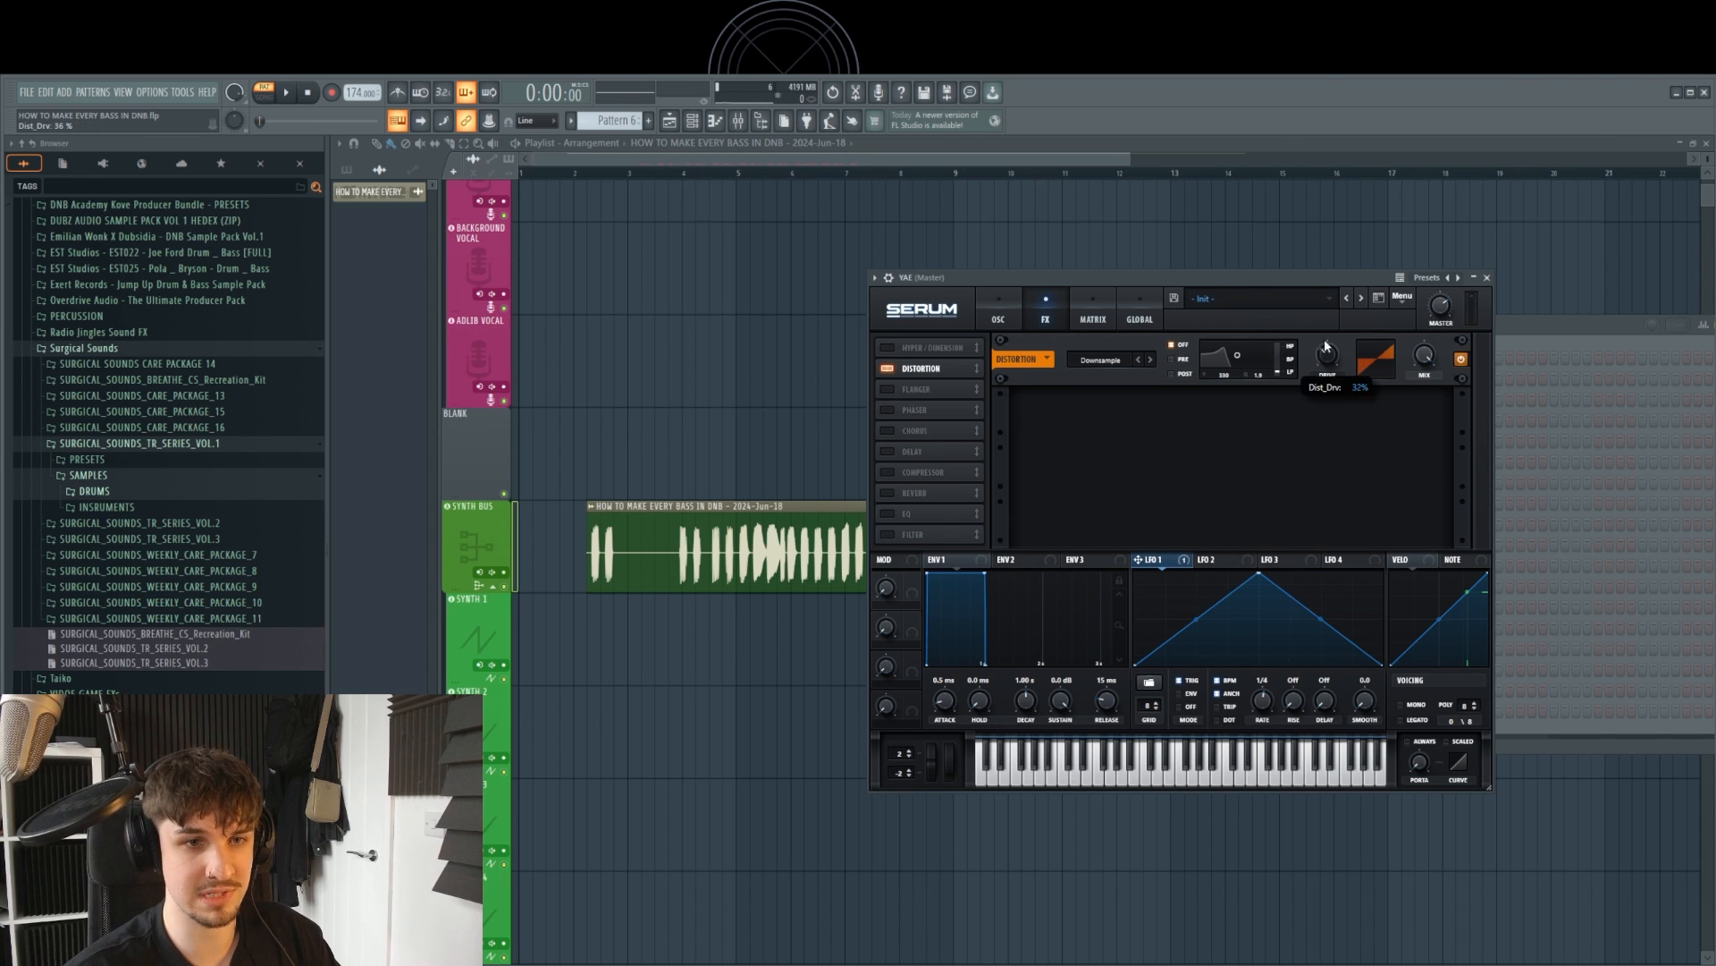
drag(1326, 347, 1325, 350)
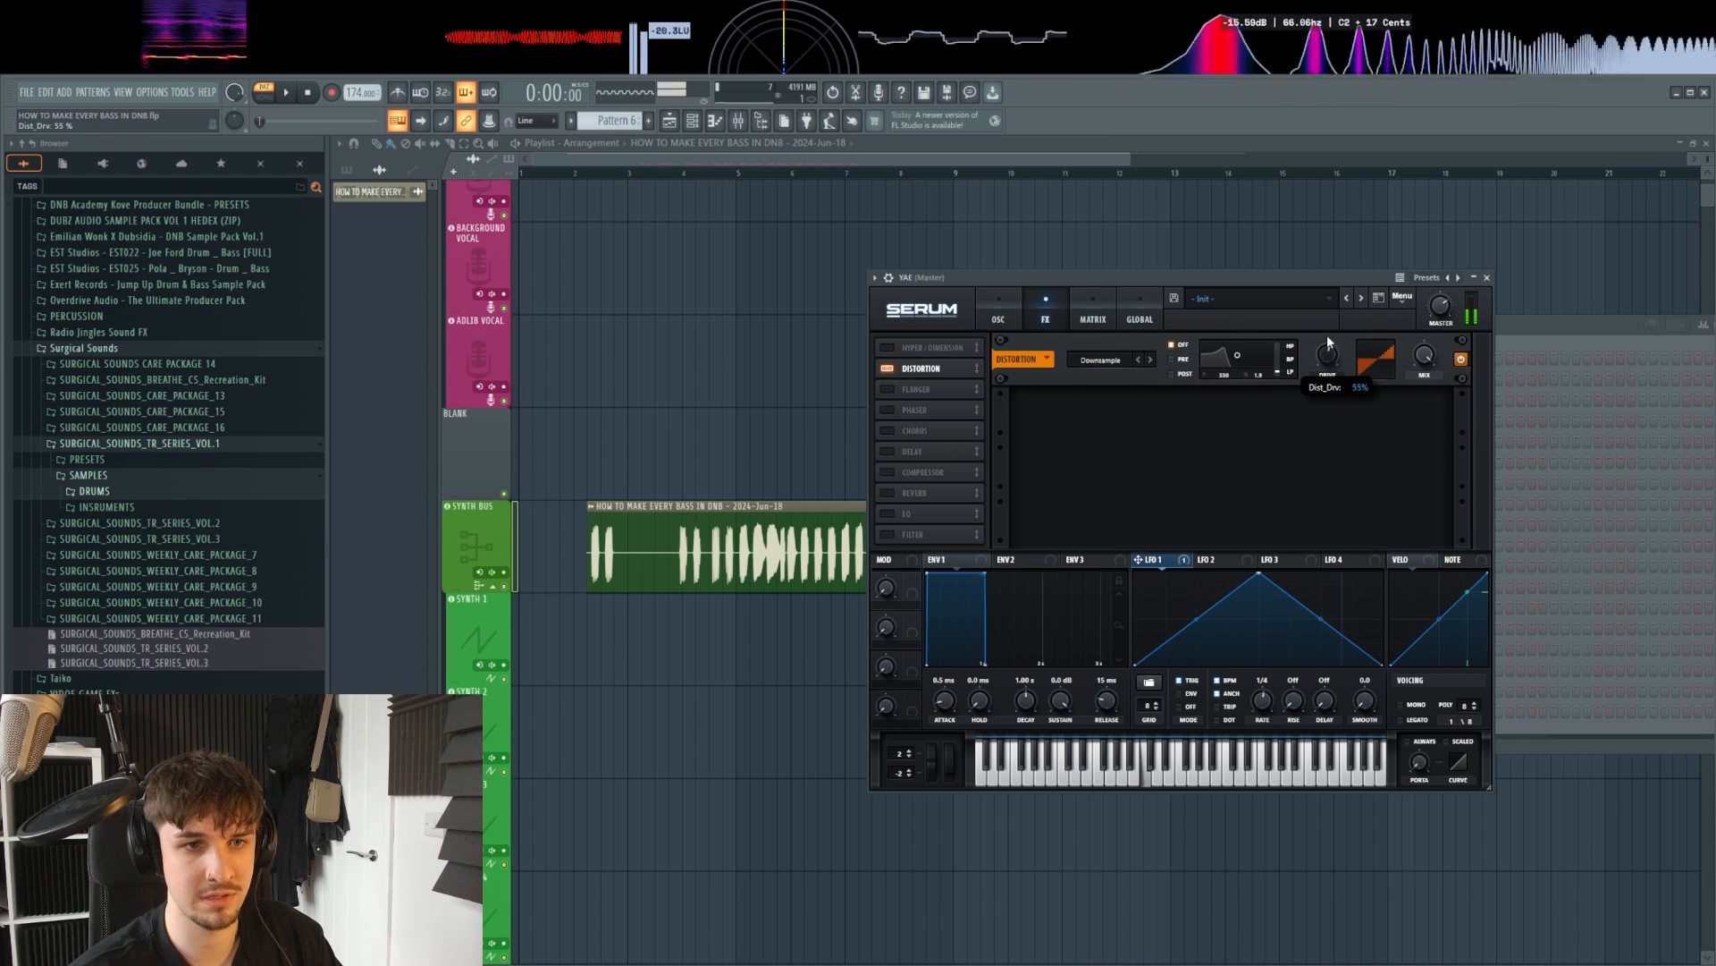
Step: Set LFO 1's rate to 1/8 and test the sound with a downward pitch bend
click(1000, 317)
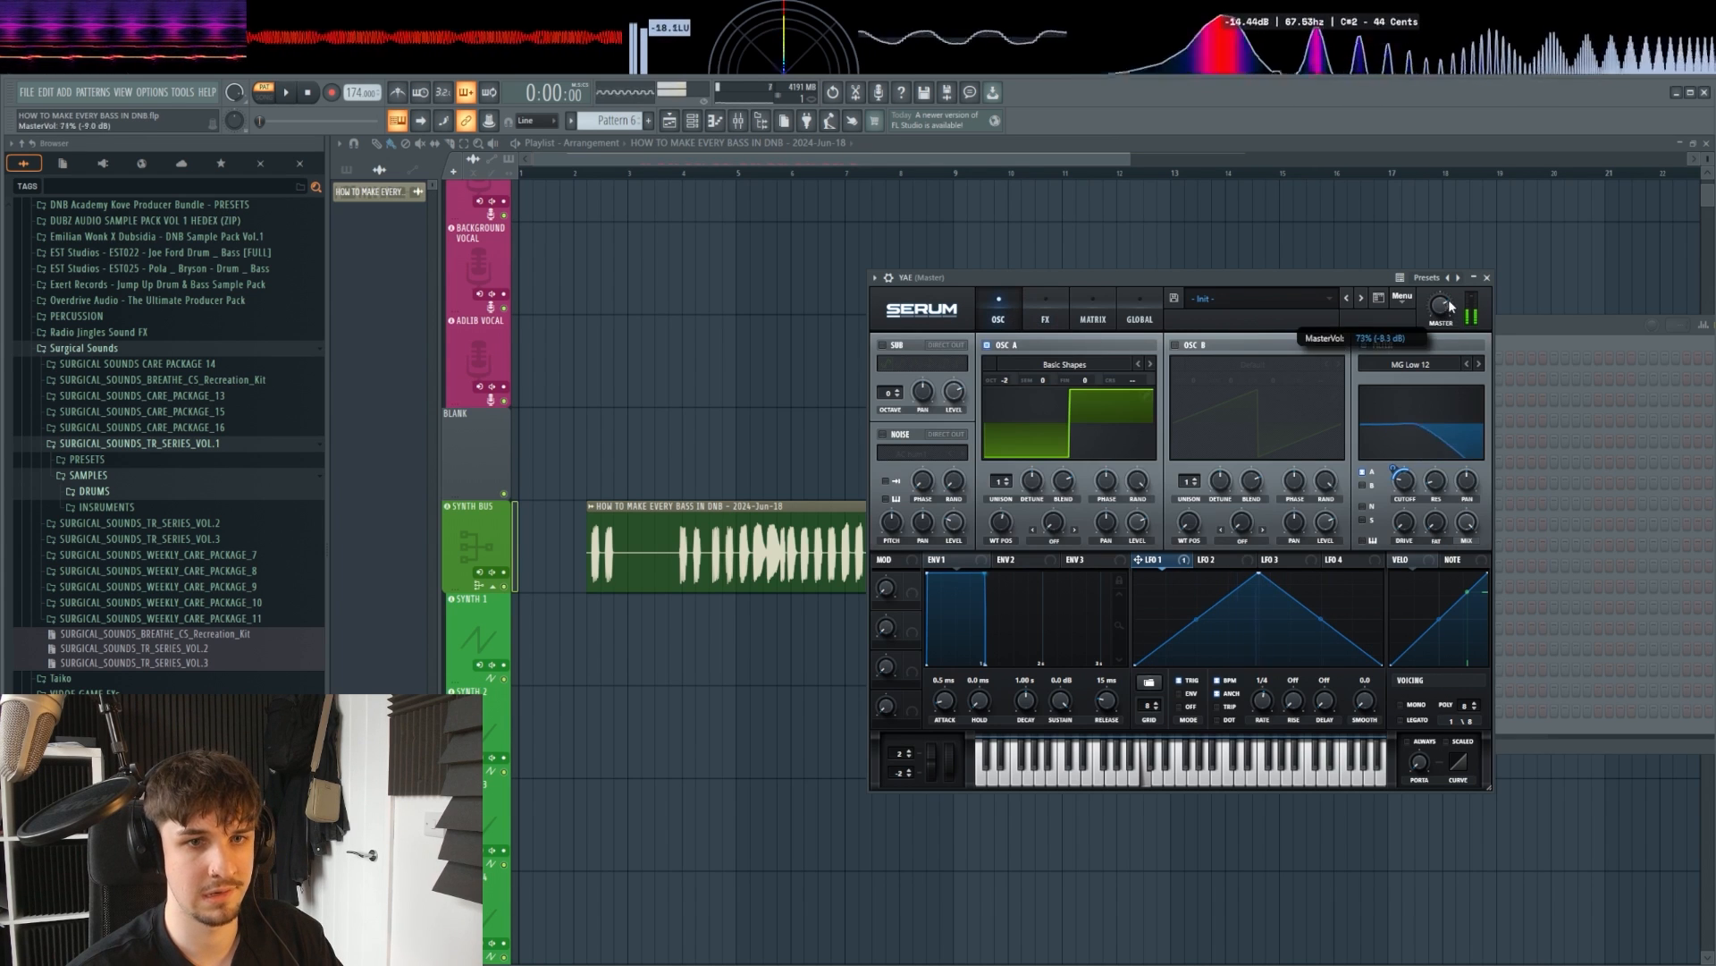
drag(1263, 701, 1268, 719)
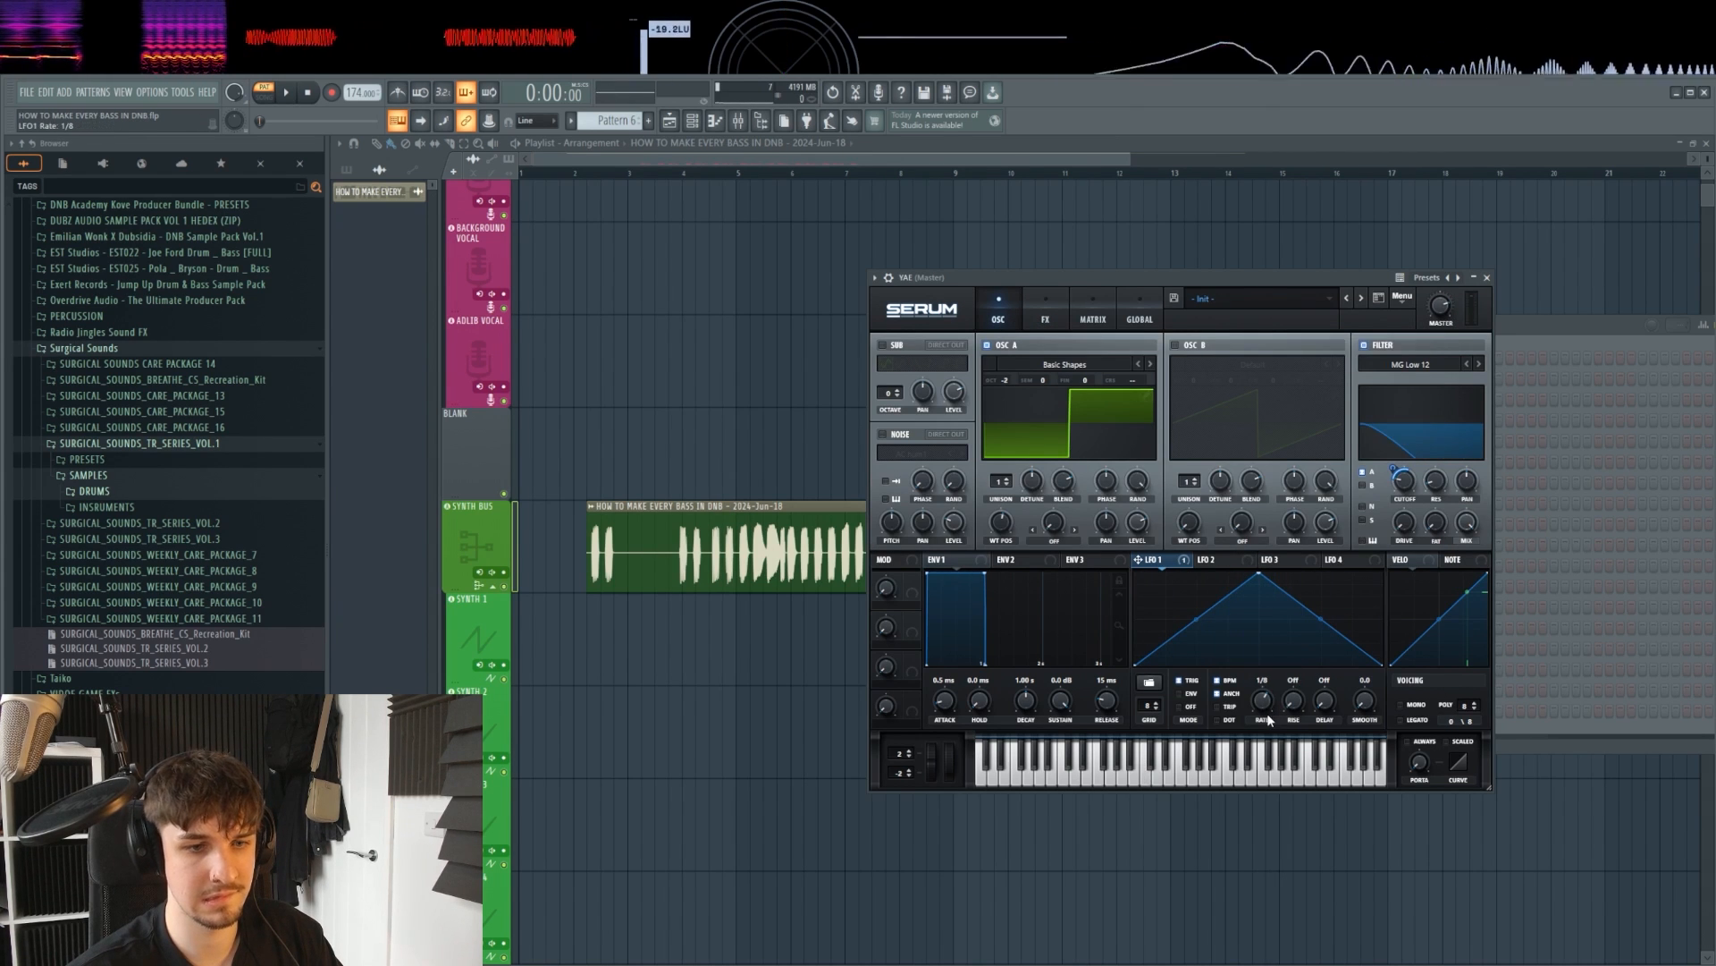
drag(932, 764, 934, 842)
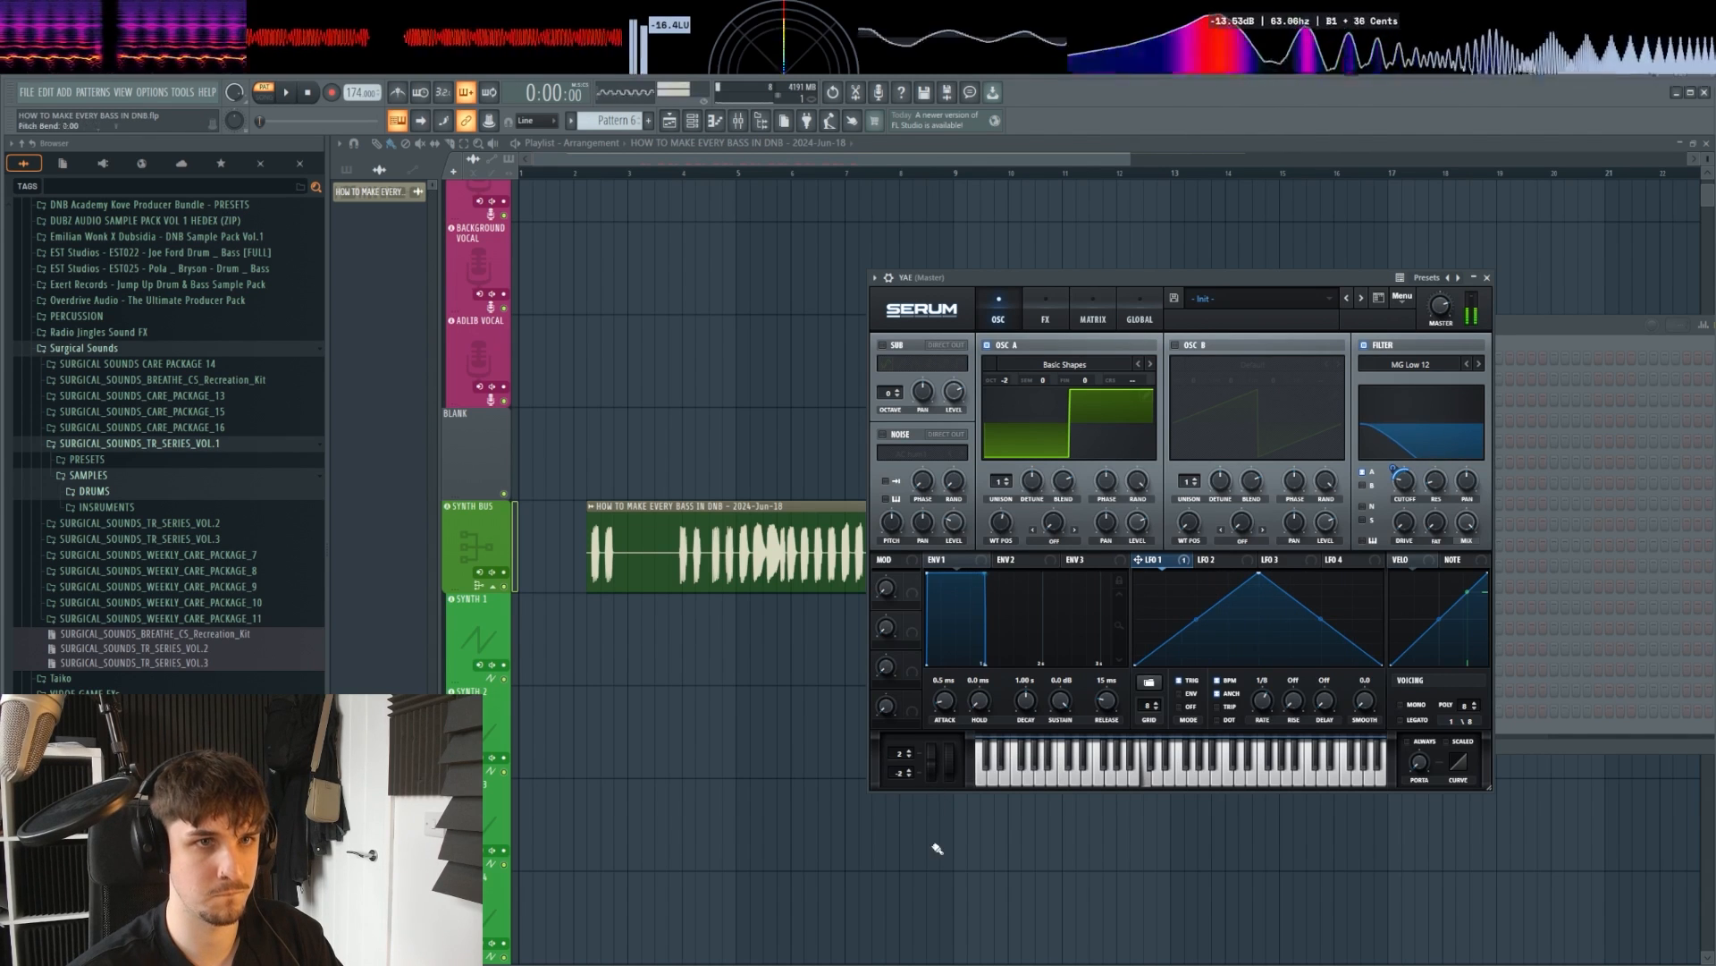
Step: Add Serum's Filter effect as Formant-I, adjust its cutoff and drive, and switch its type to Formant-II
click(1046, 320)
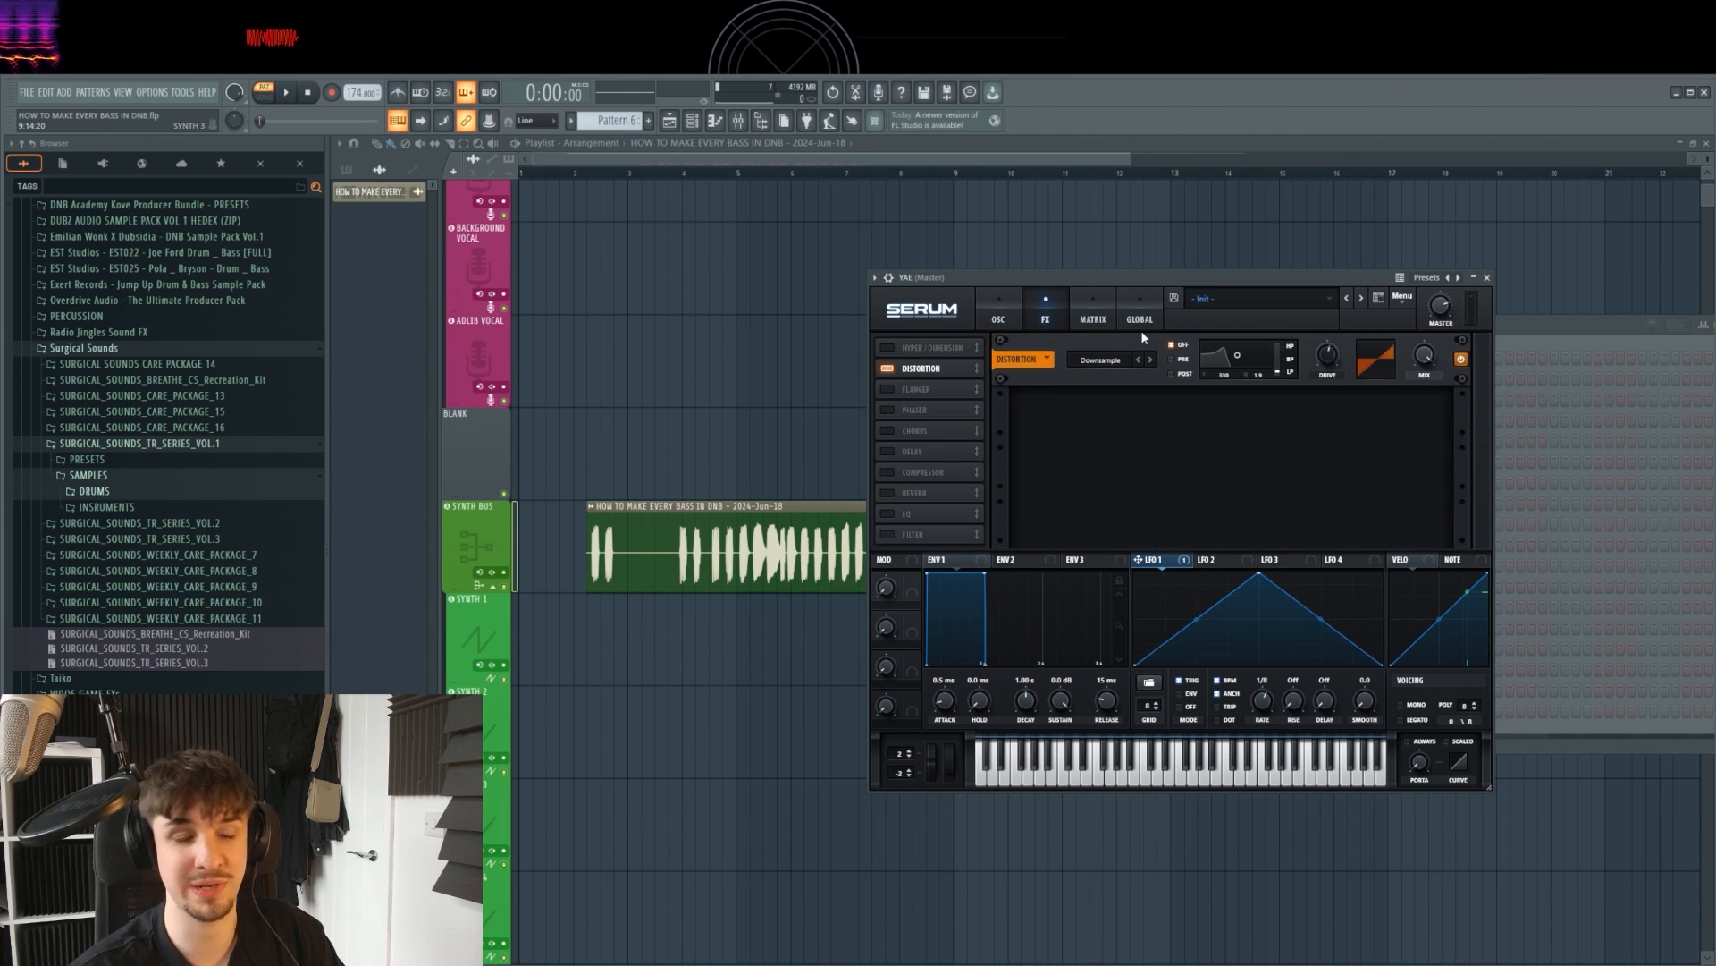
click(887, 534)
mouse_move(1131, 476)
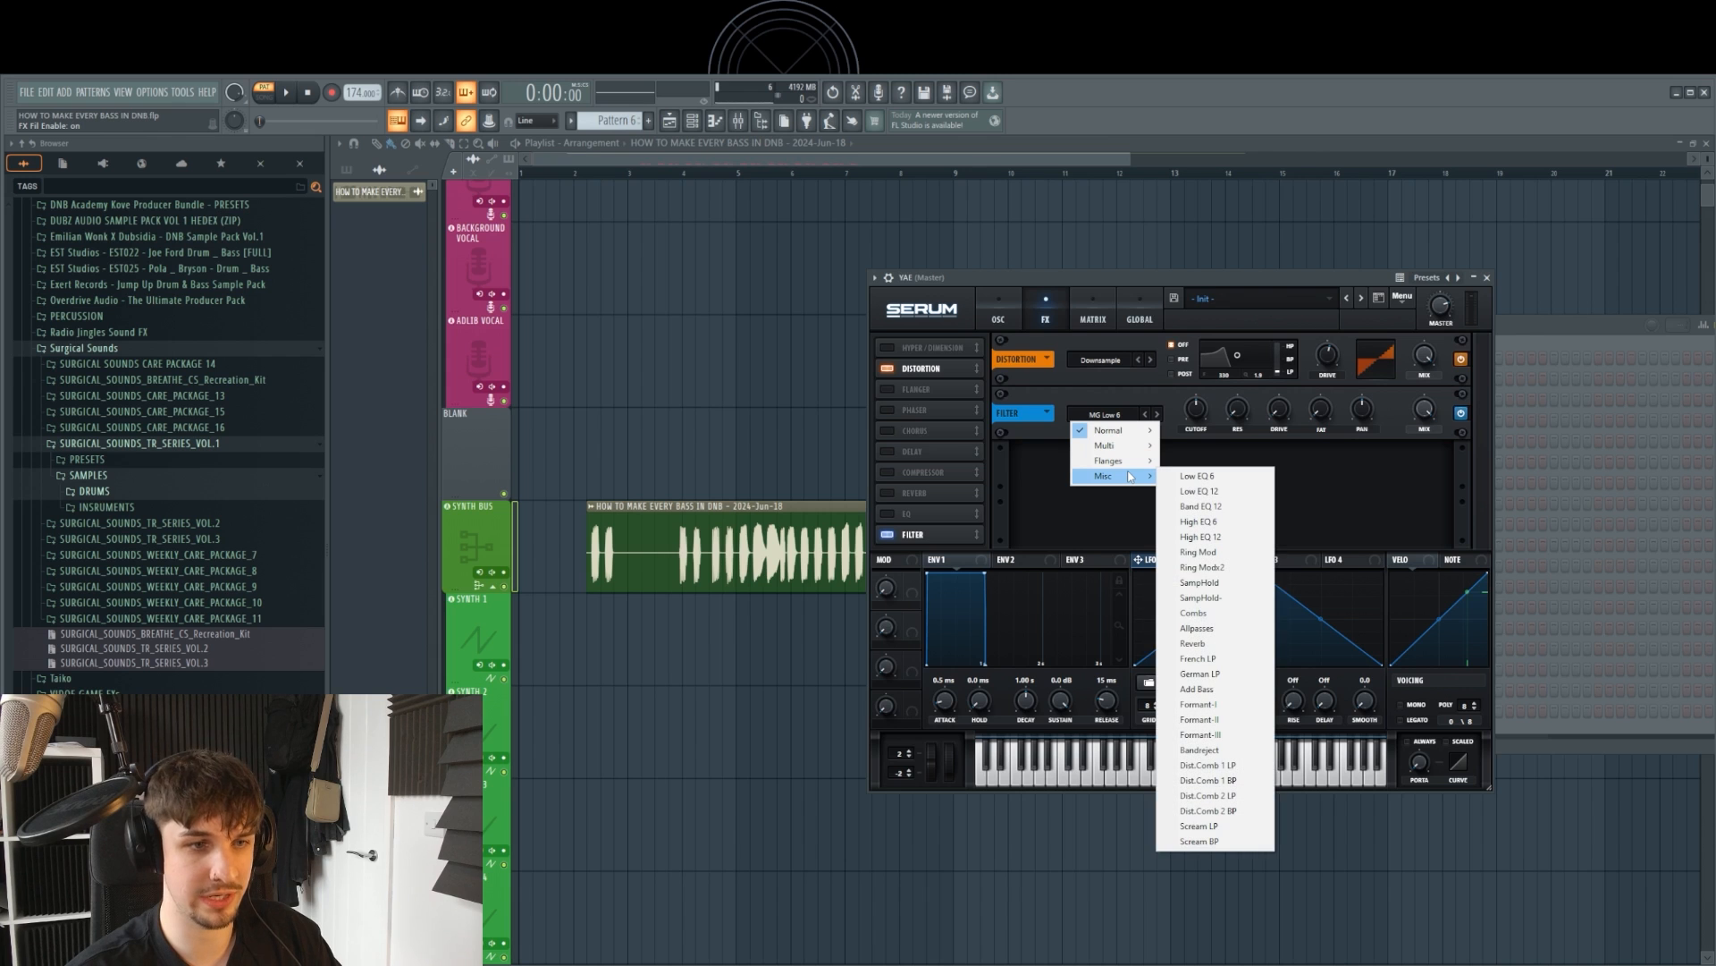
click(1199, 705)
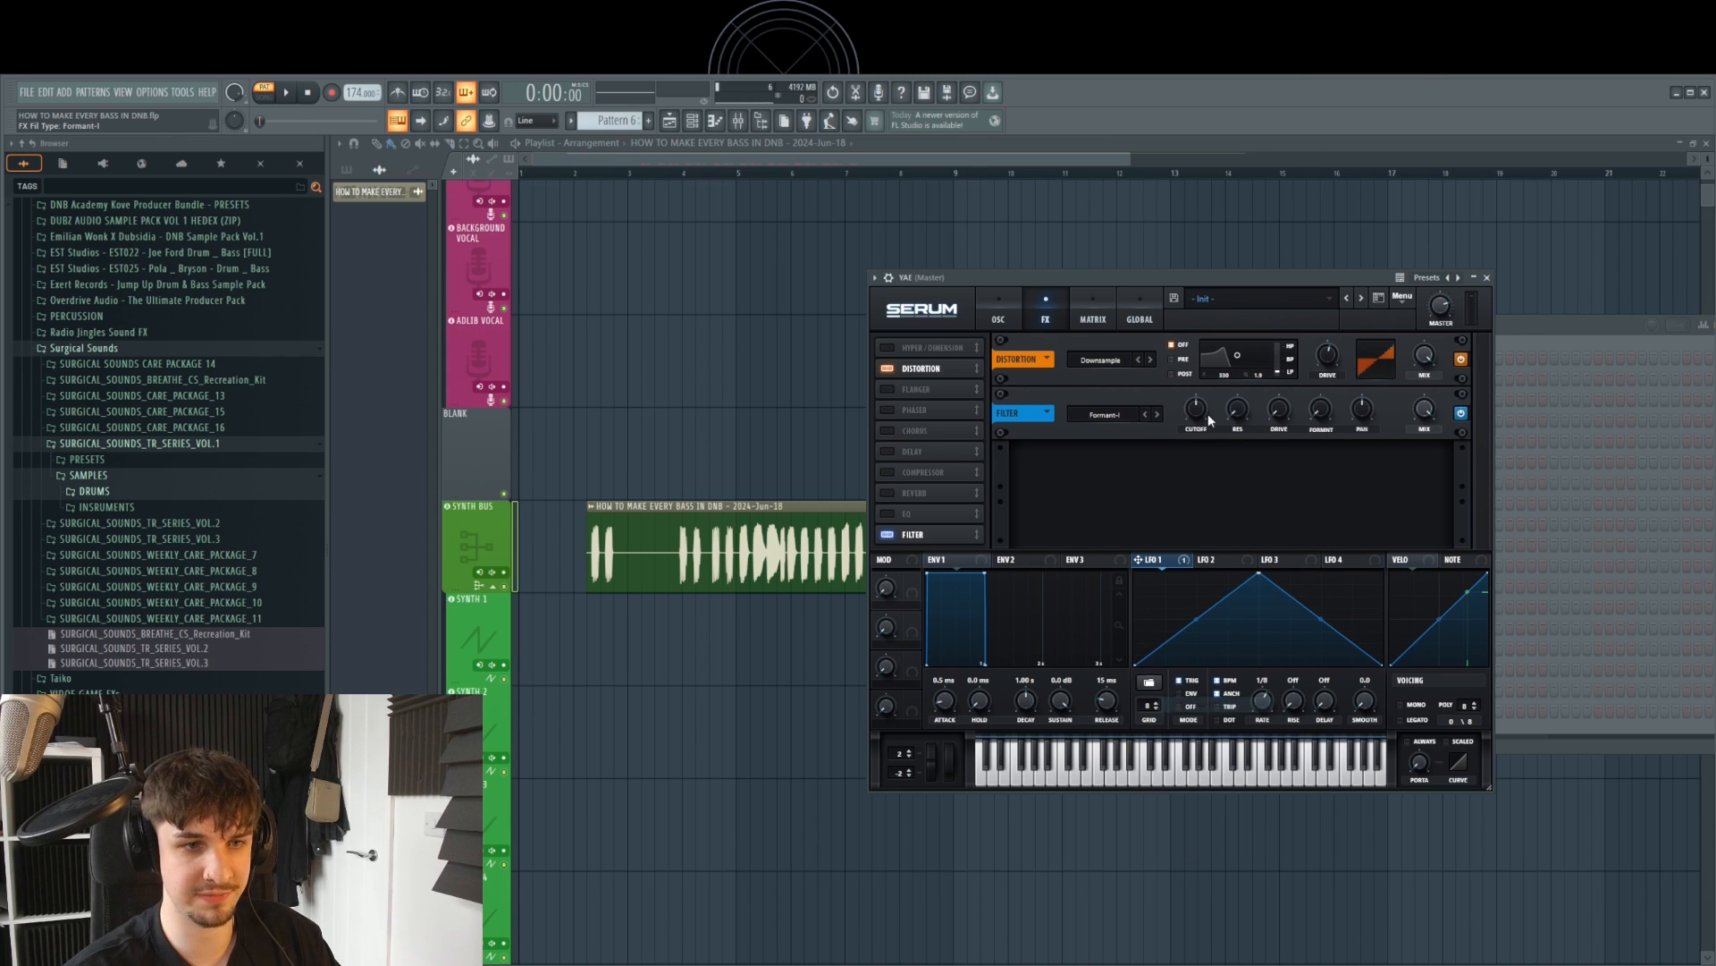
drag(1195, 411, 1196, 427)
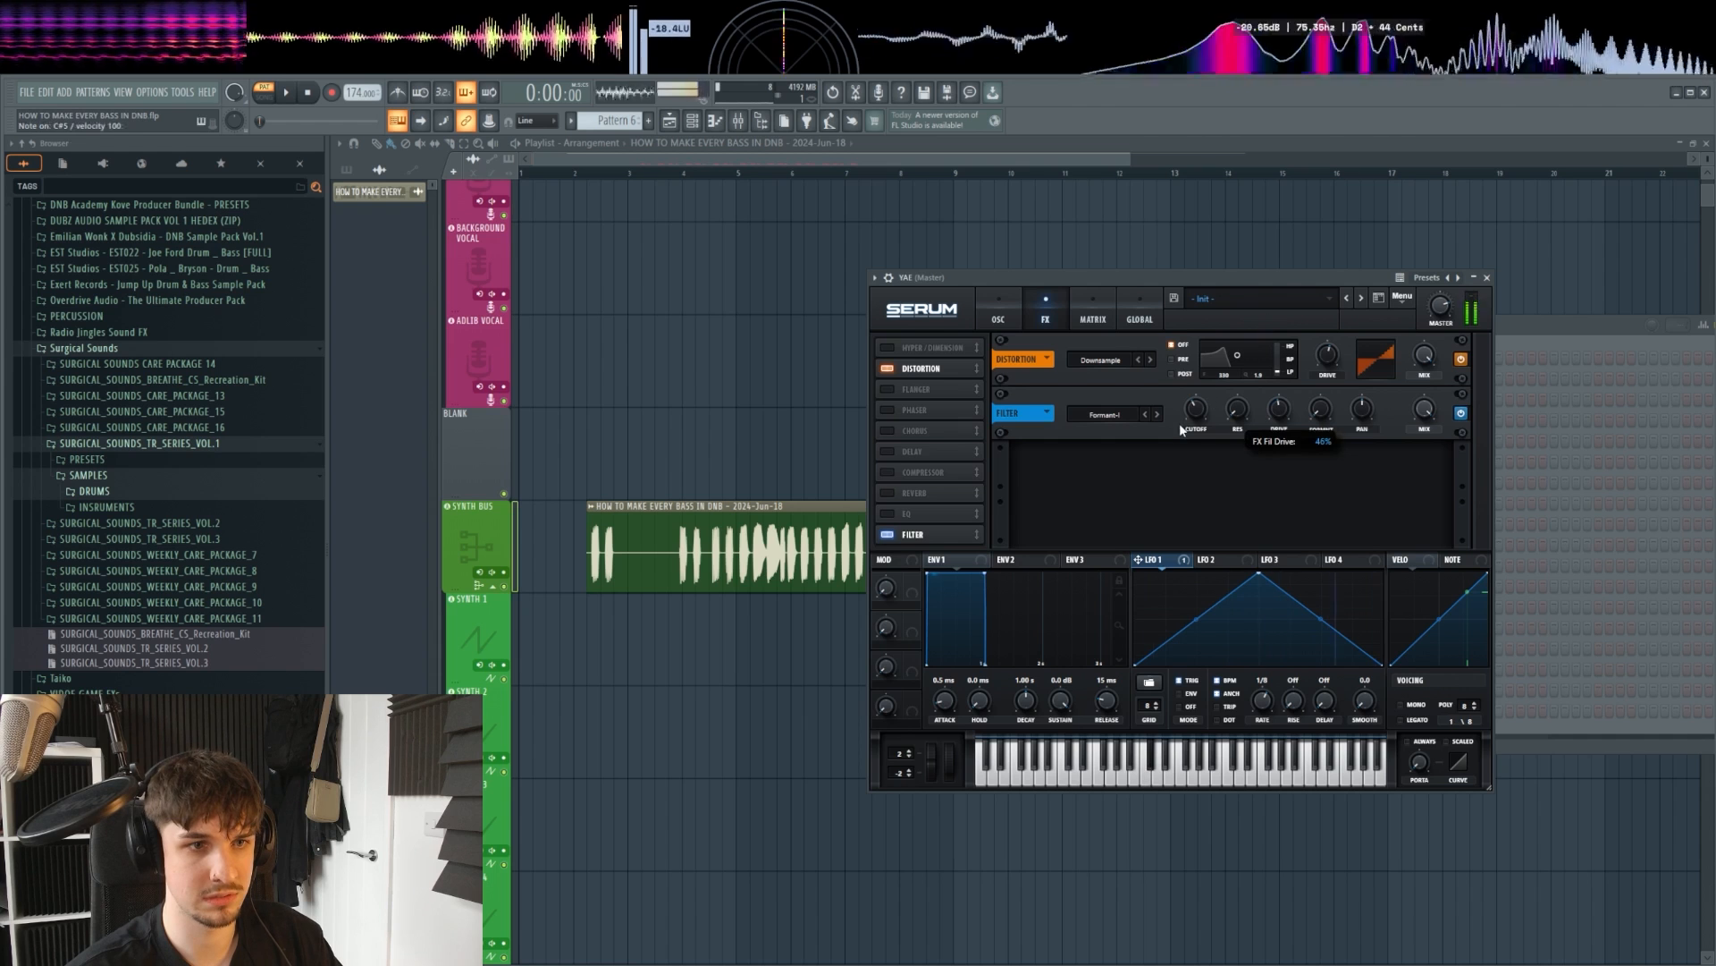
click(1157, 414)
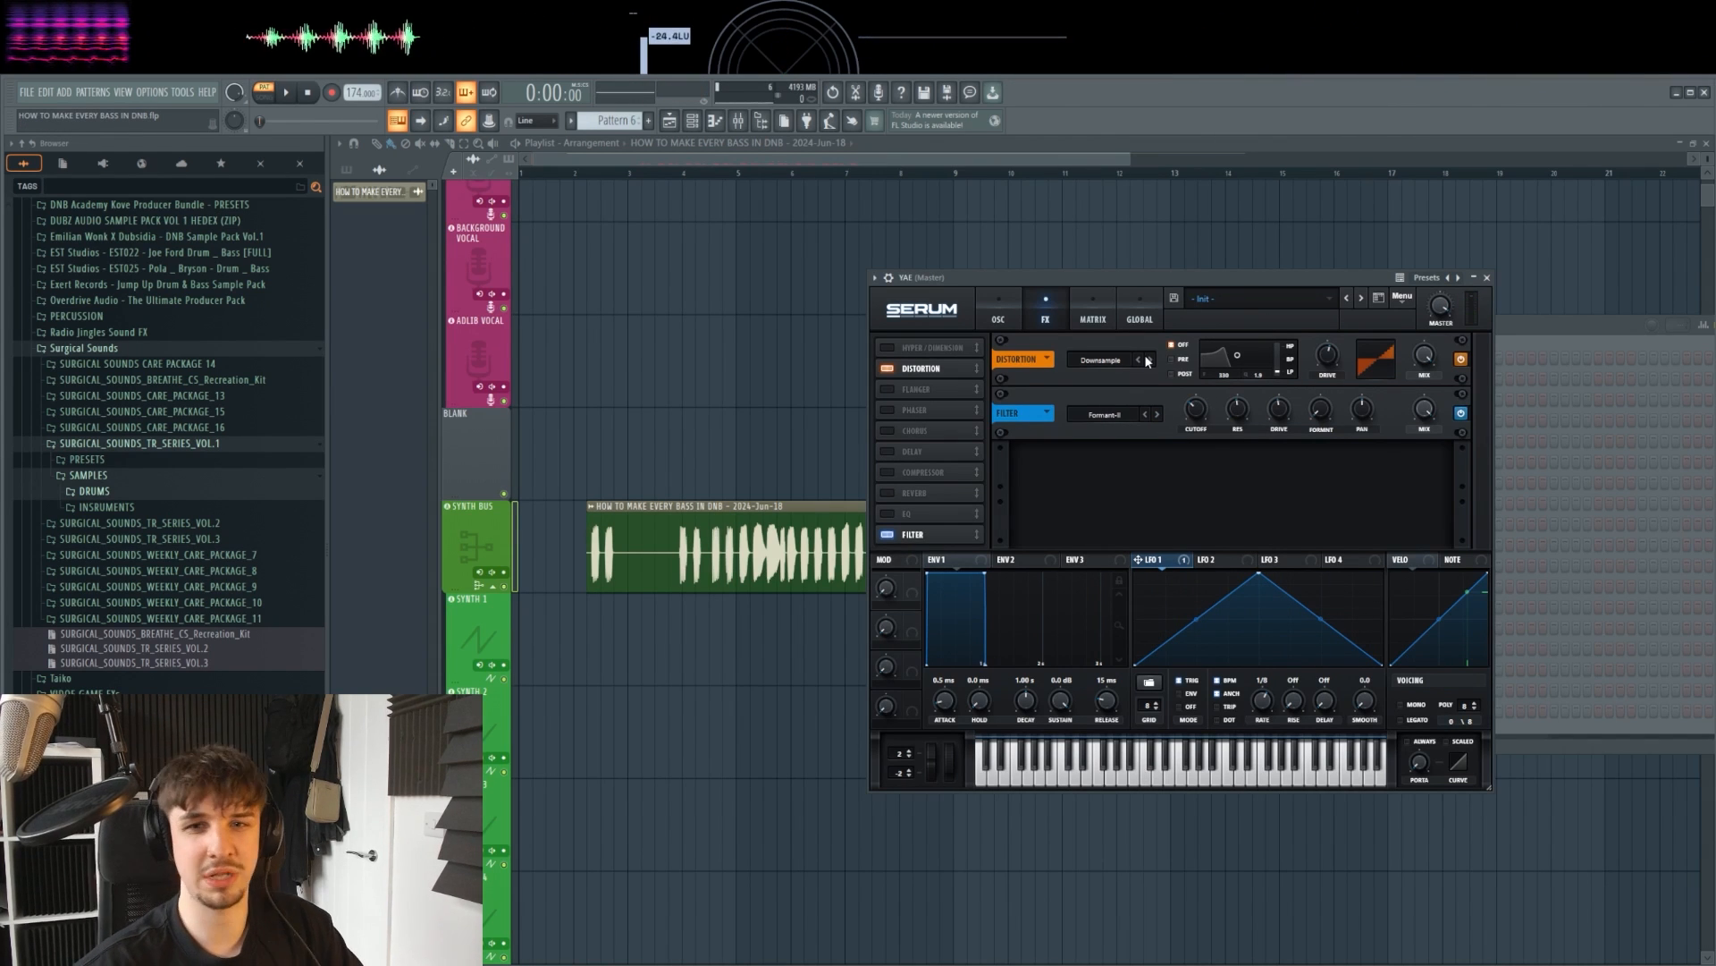
Step: Return to the YAE bass's oscillator page in Serum and audition the sound with a note
click(999, 320)
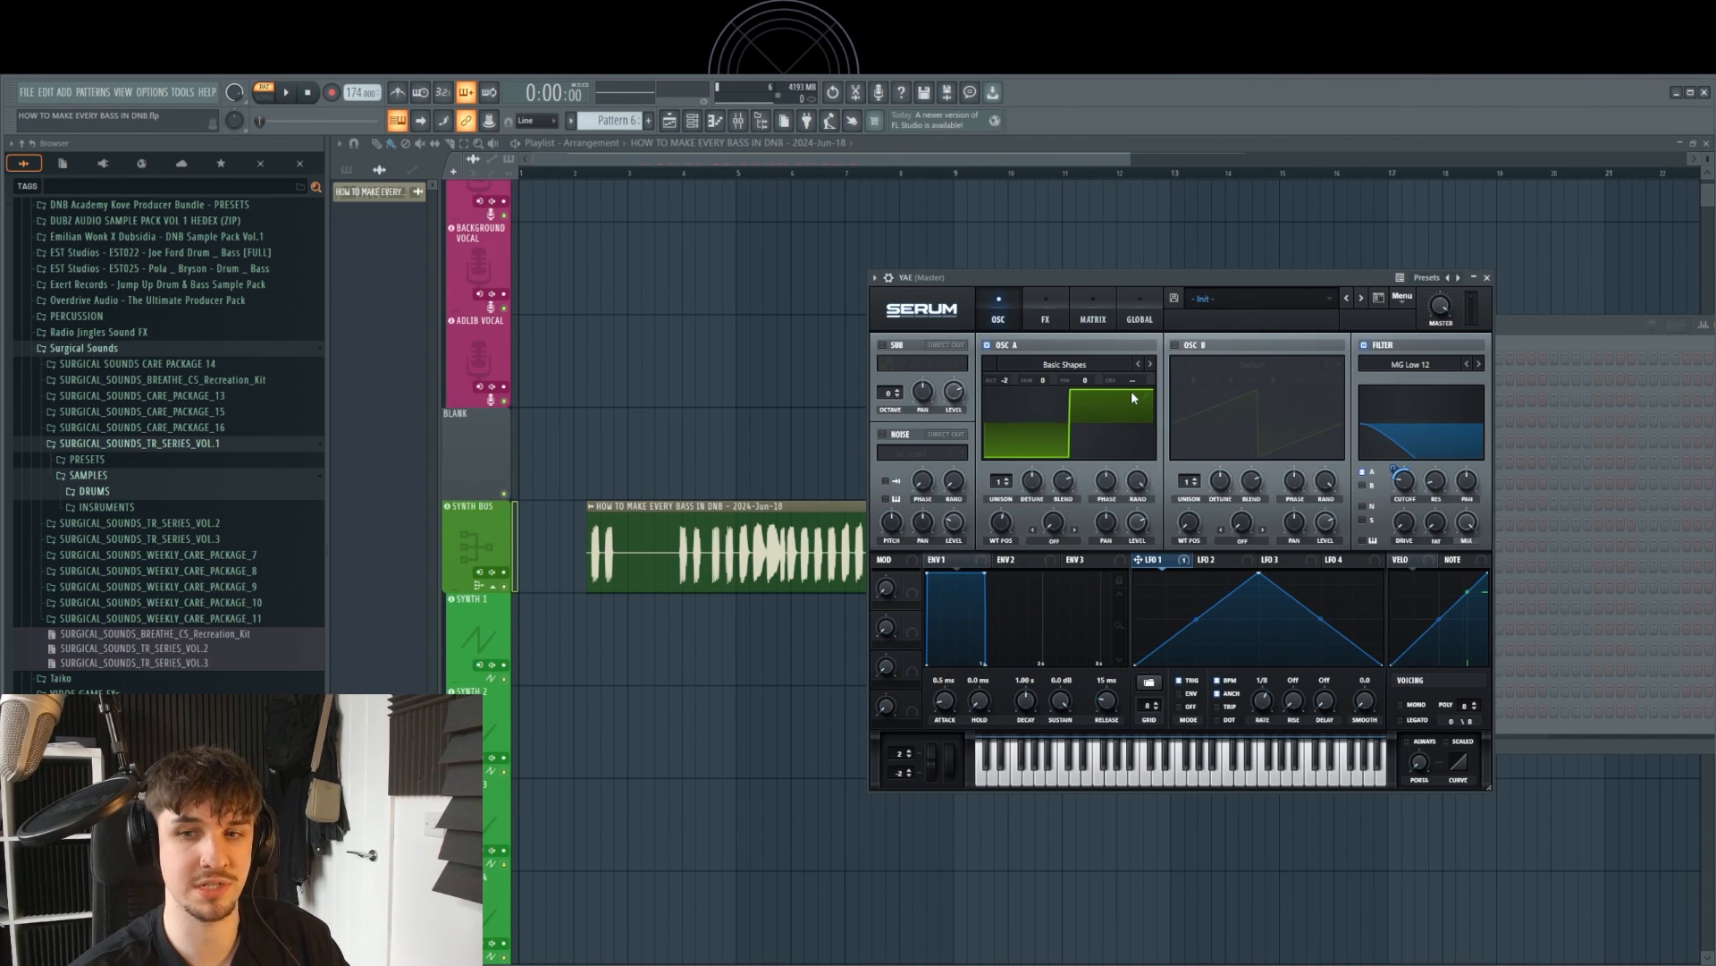
key(j)
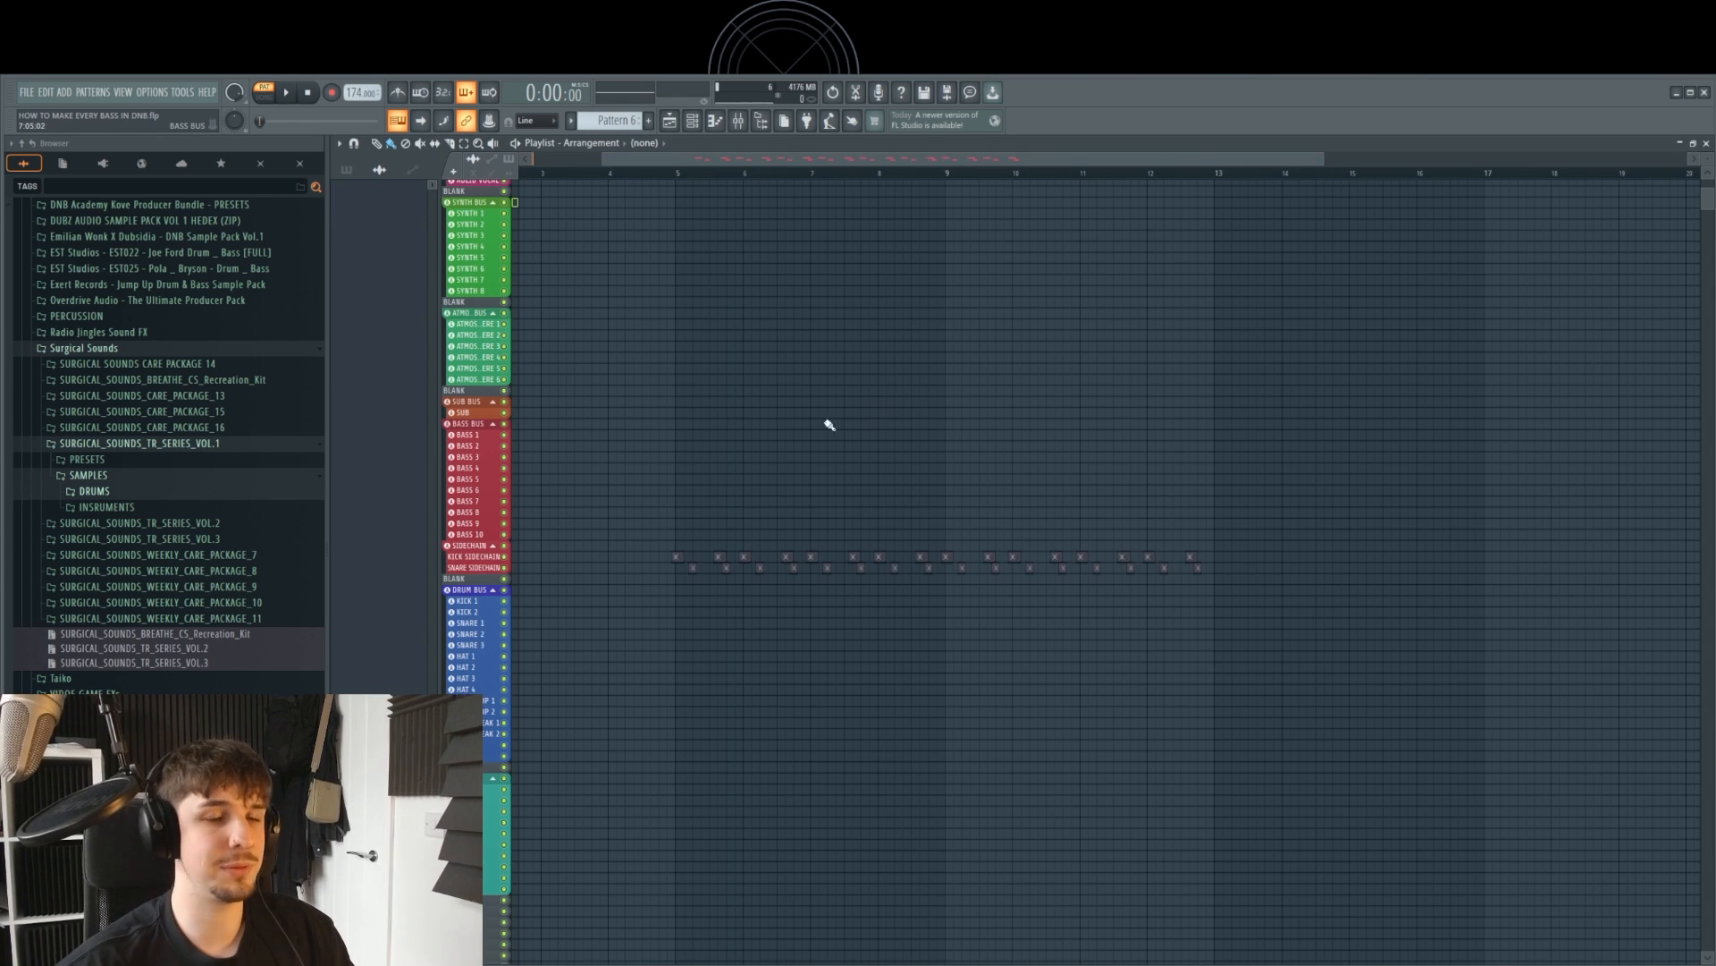
scroll(747, 467, up, 3)
drag(739, 441, 924, 479)
scroll(756, 411, down, 3)
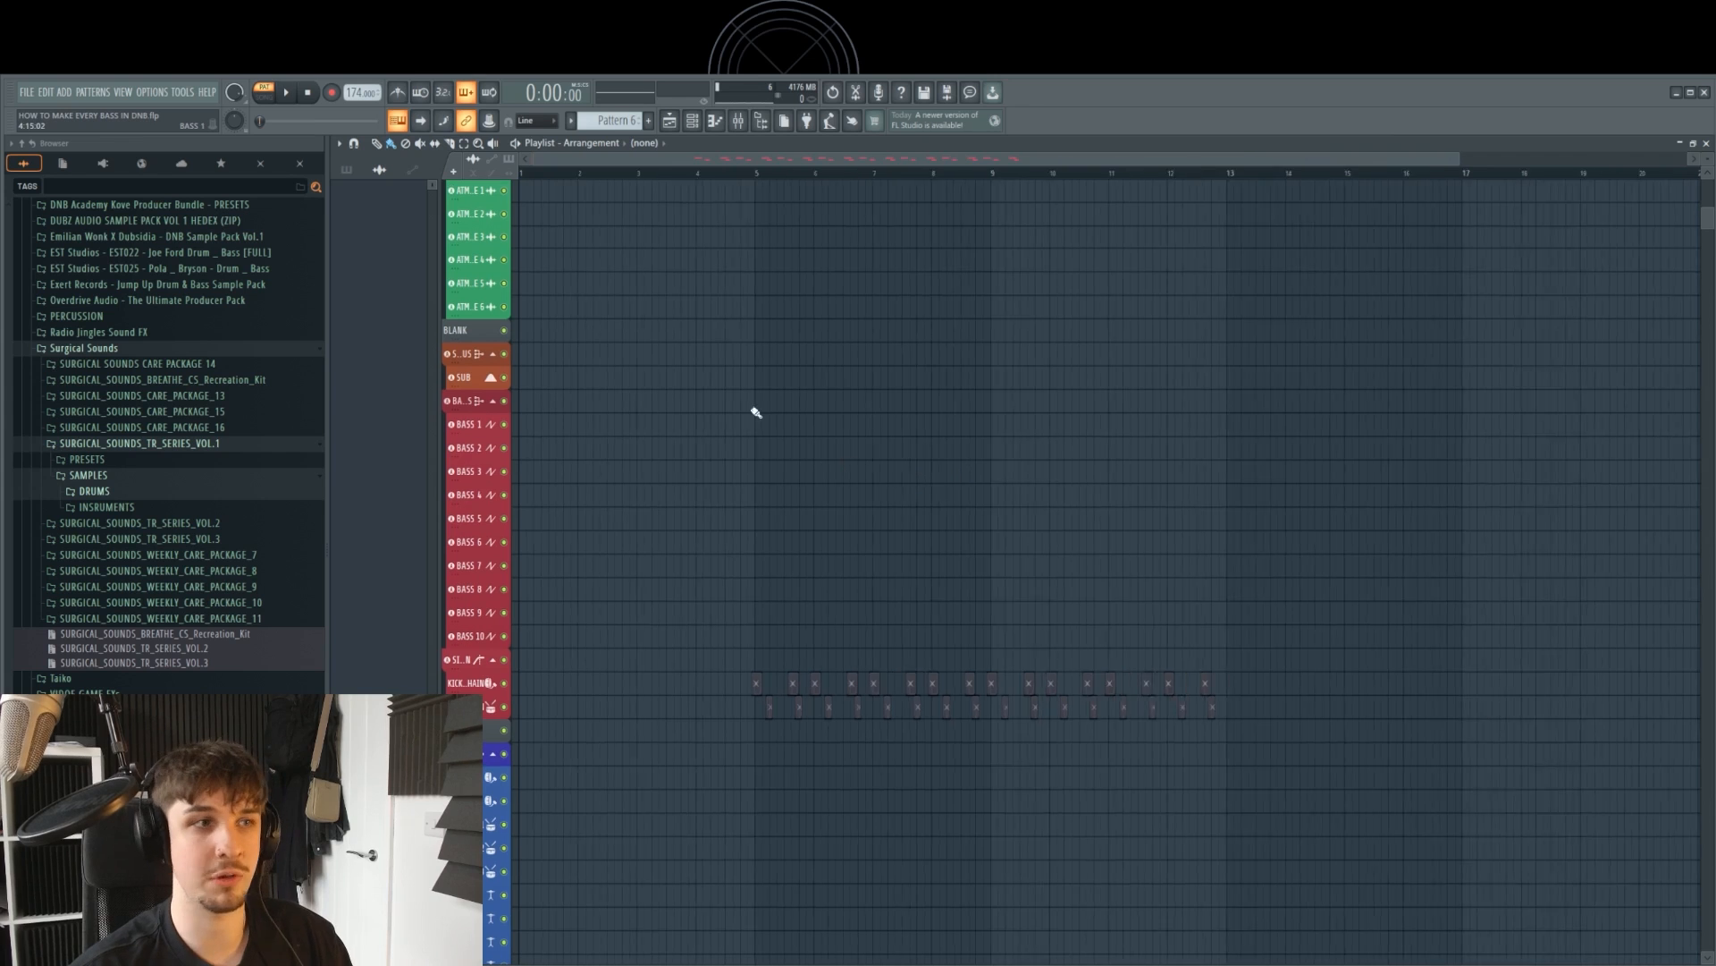
Step: Open the INTRO REESE channel's Serum and save the plugin preset as HARD REESE PRESET
click(691, 121)
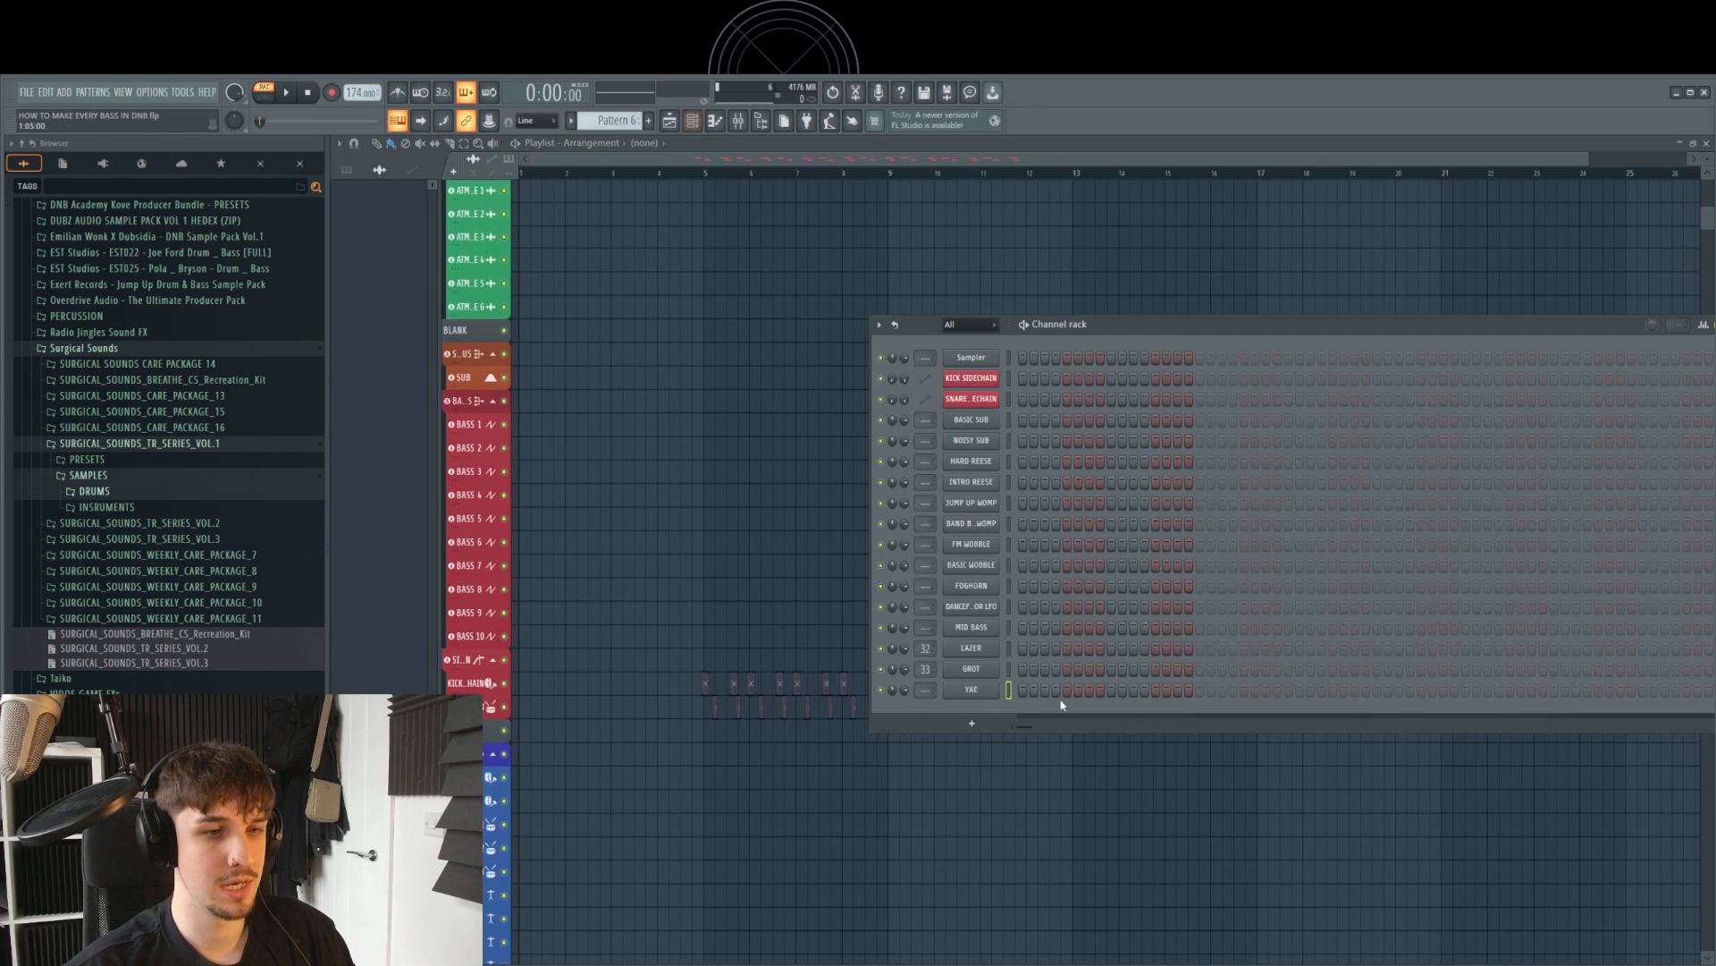
click(971, 483)
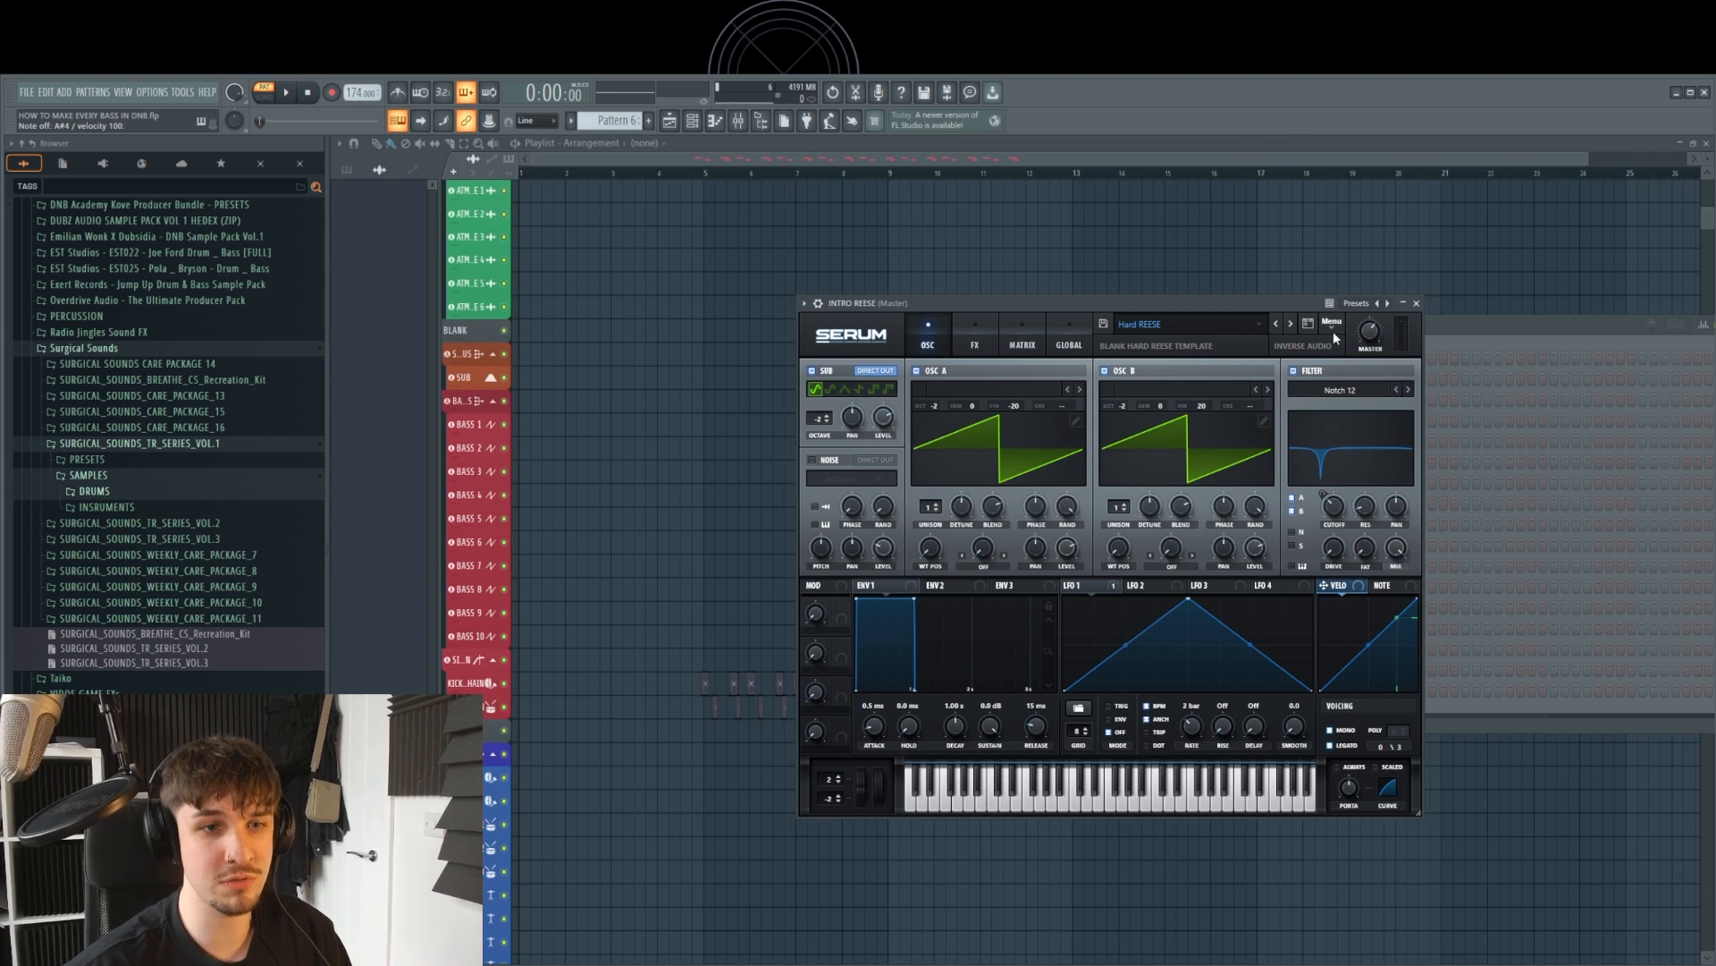
click(805, 306)
click(958, 305)
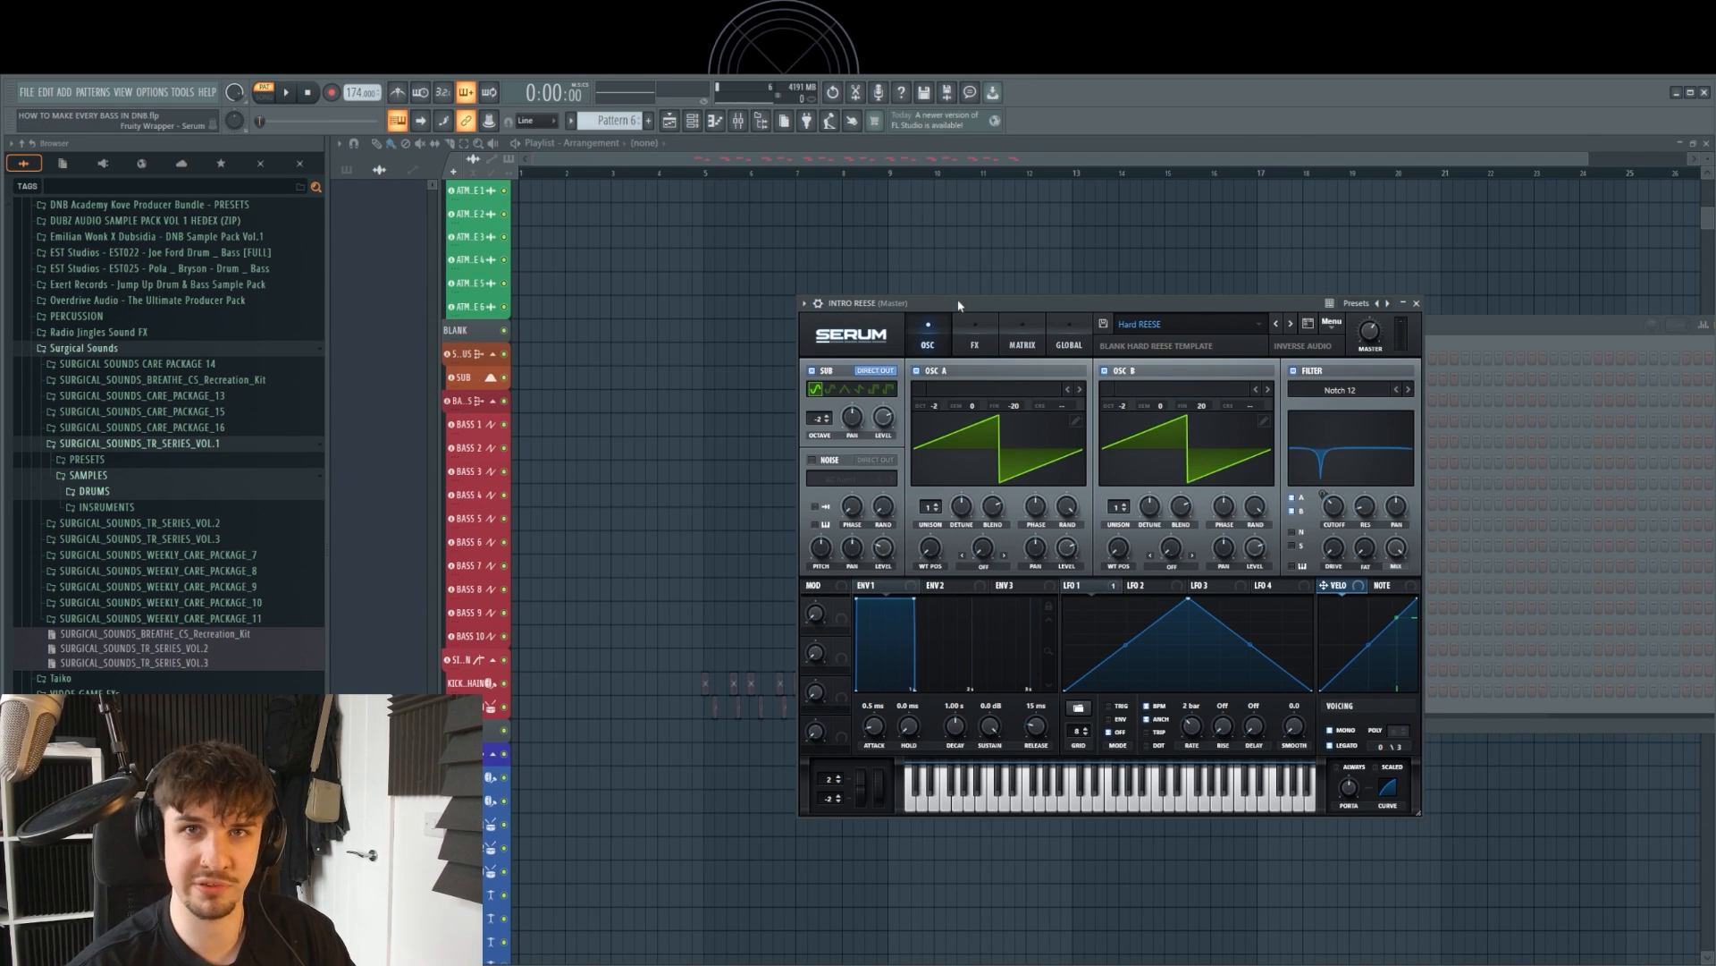
click(804, 304)
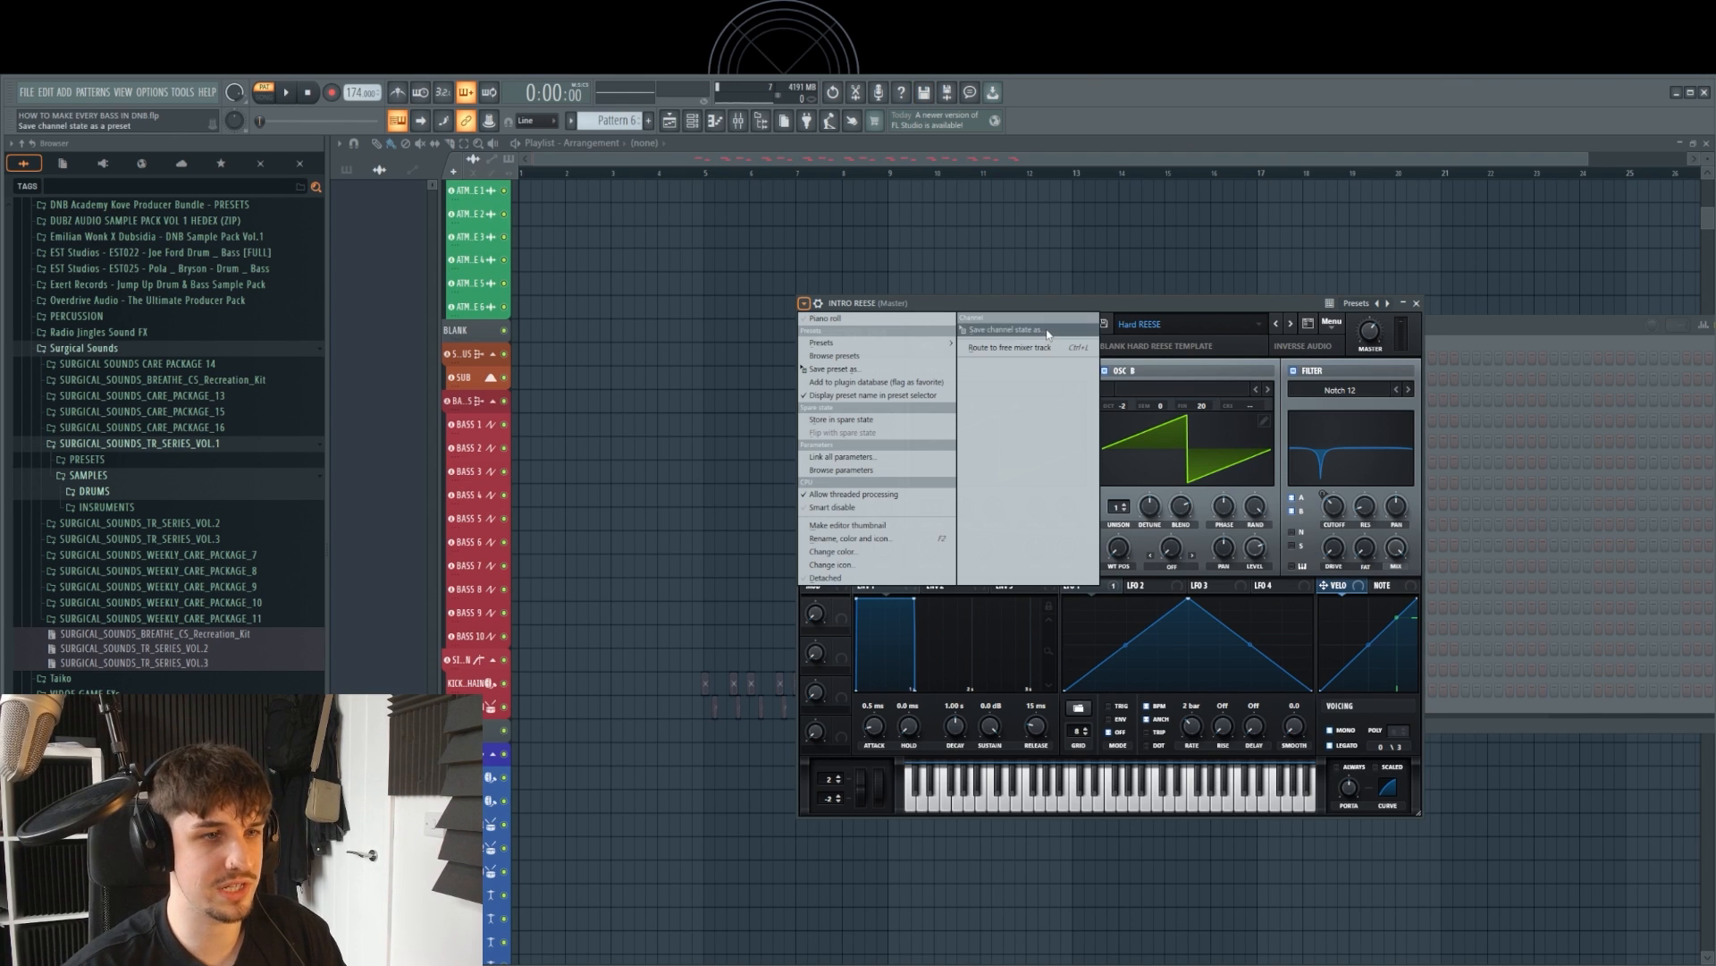
click(861, 373)
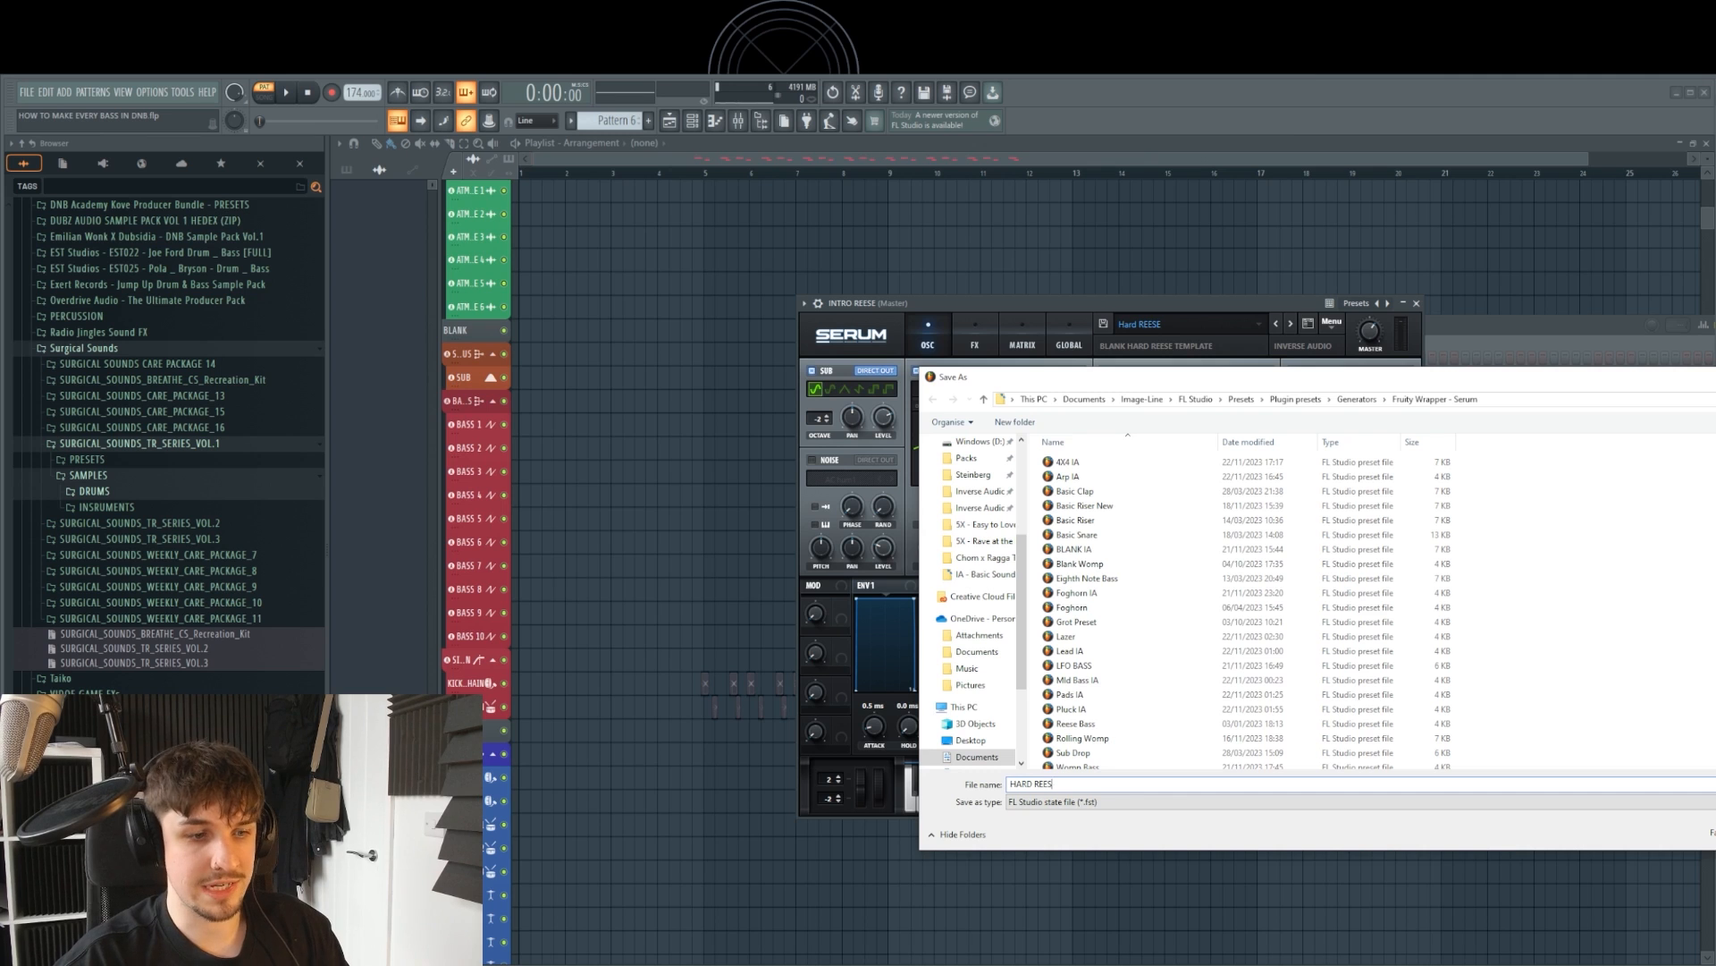
key(Return)
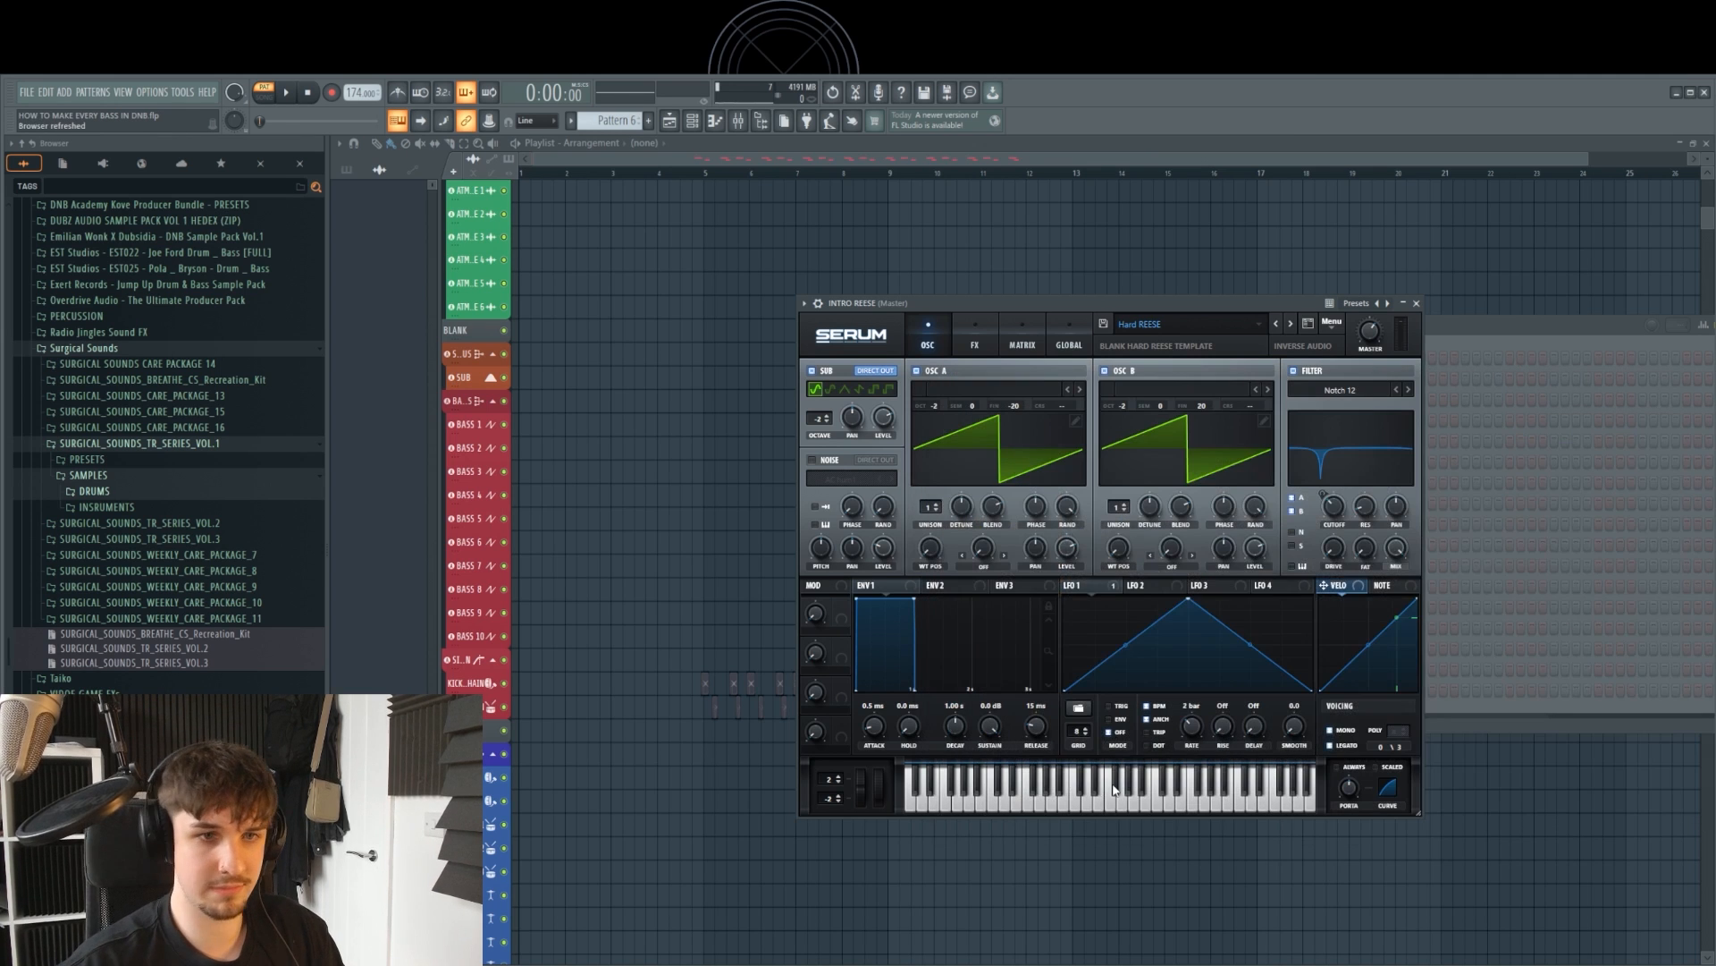
Step: Load HARD REESE PRESET from the plugin preset list and audition it with a note
click(1388, 304)
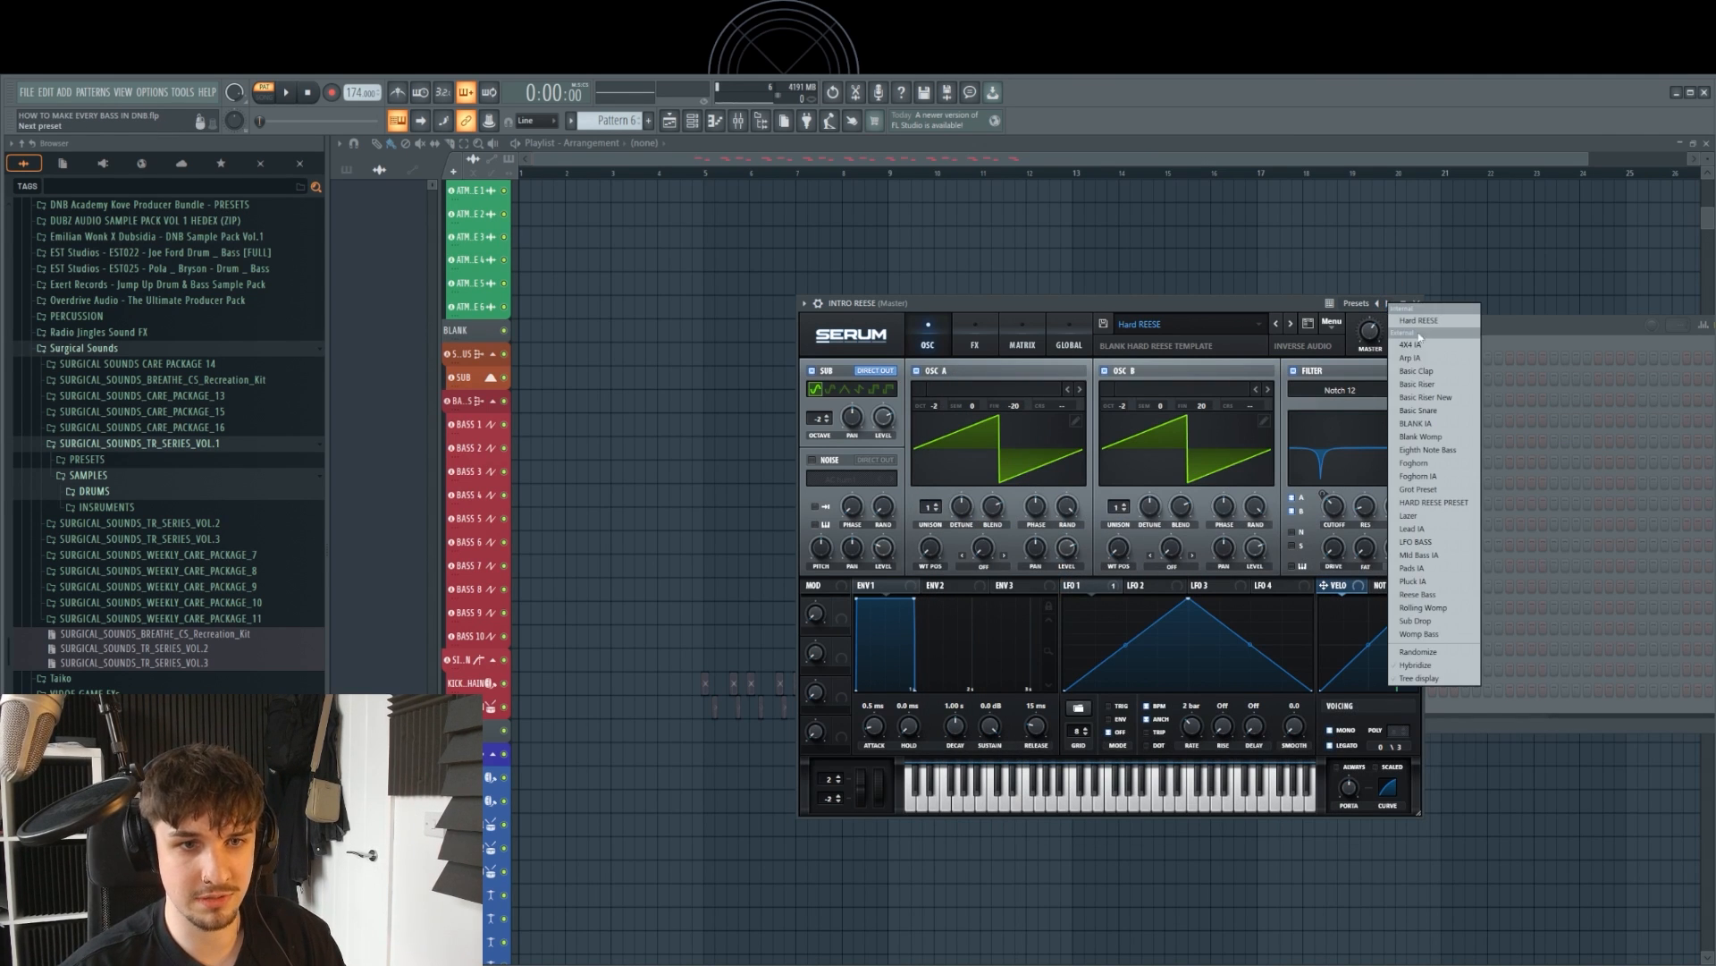
click(1449, 504)
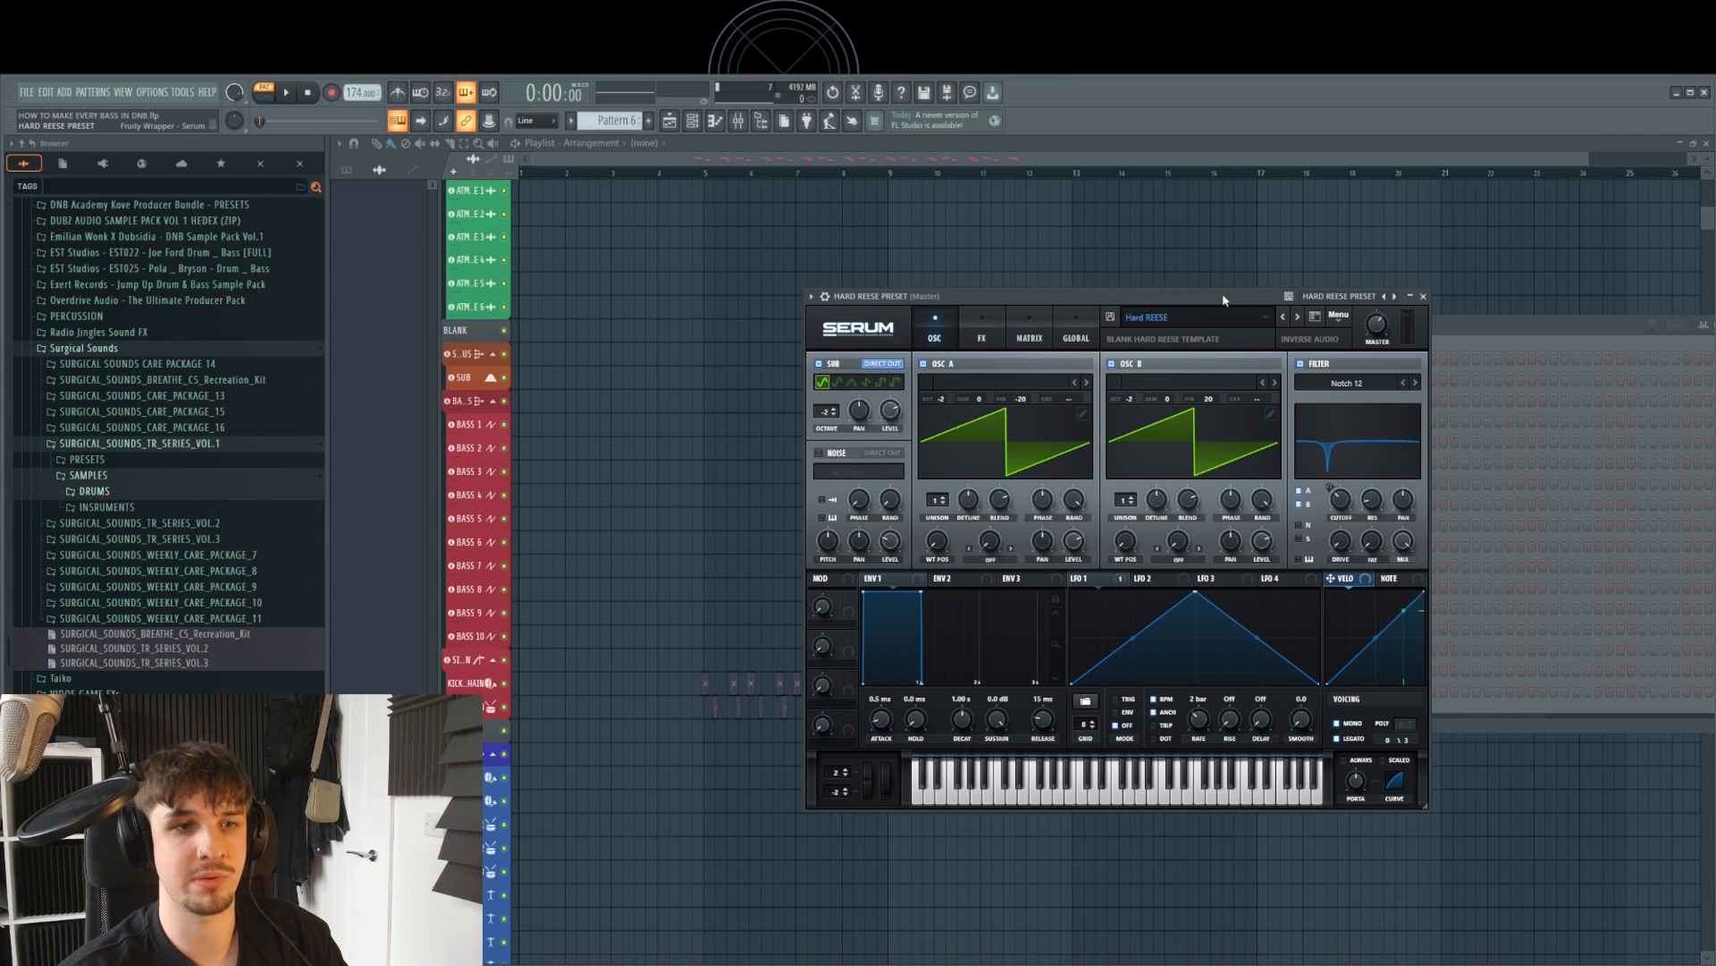
key(j)
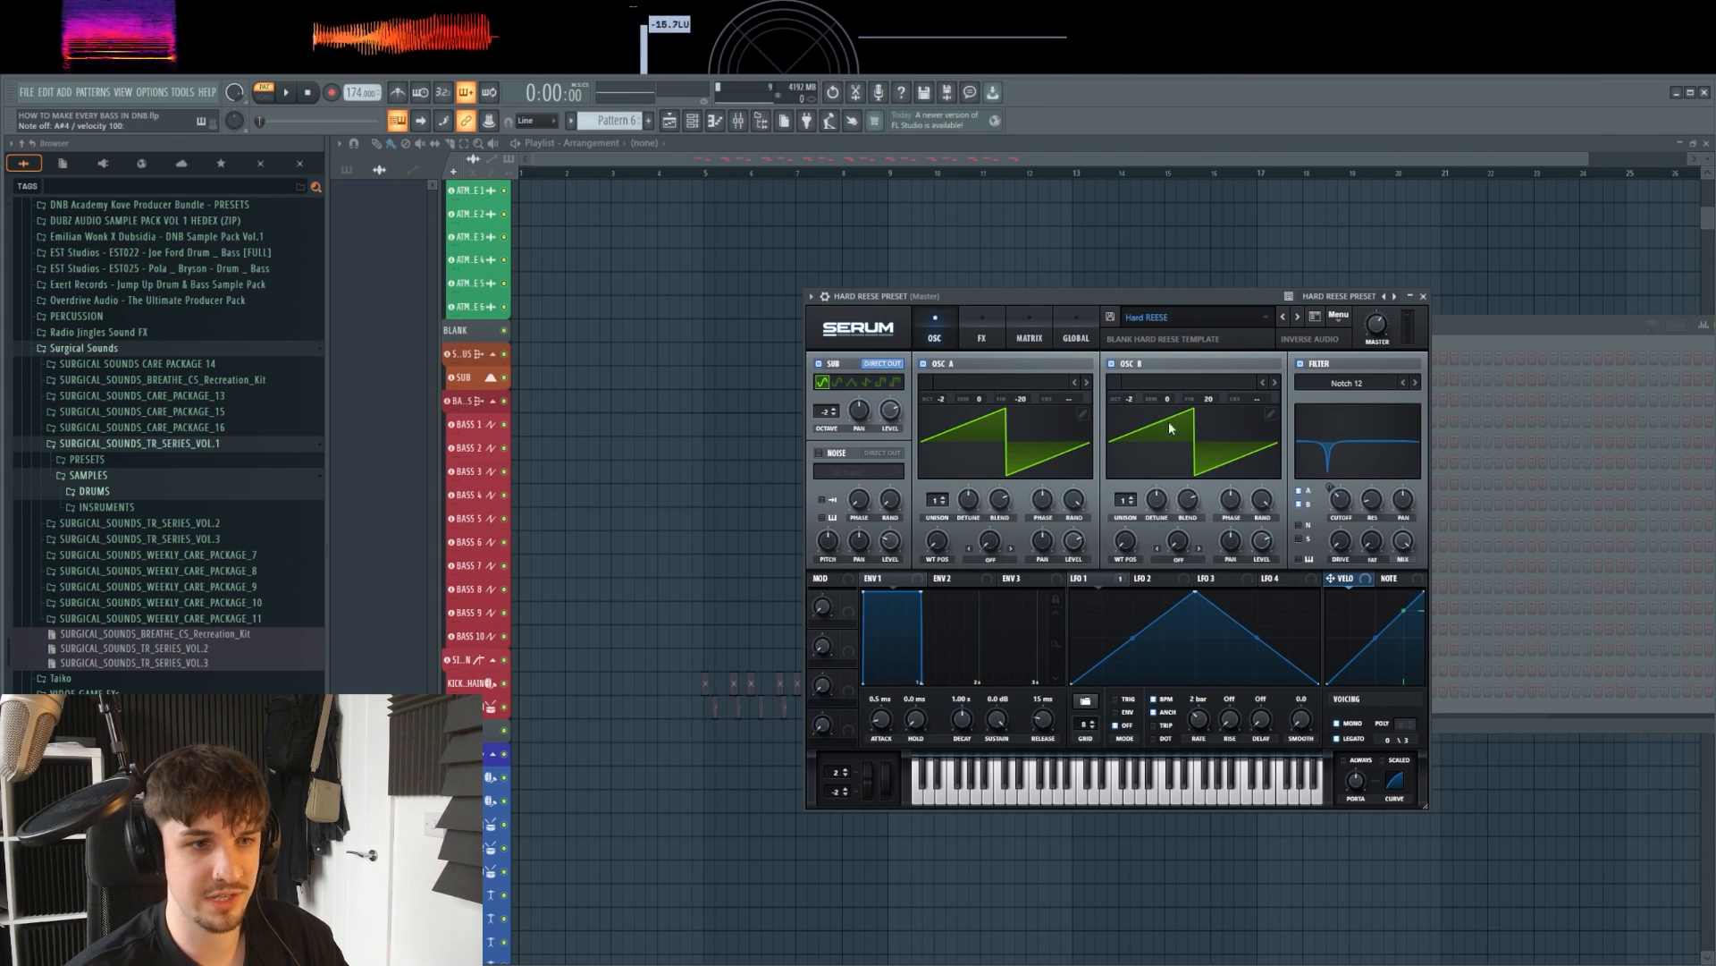
Step: Switch OSC B's wavetable to Basic Mini and OSC A's to Acid, and save the patch as the Serum preset Hard REESE
click(1274, 383)
click(1275, 383)
click(1086, 383)
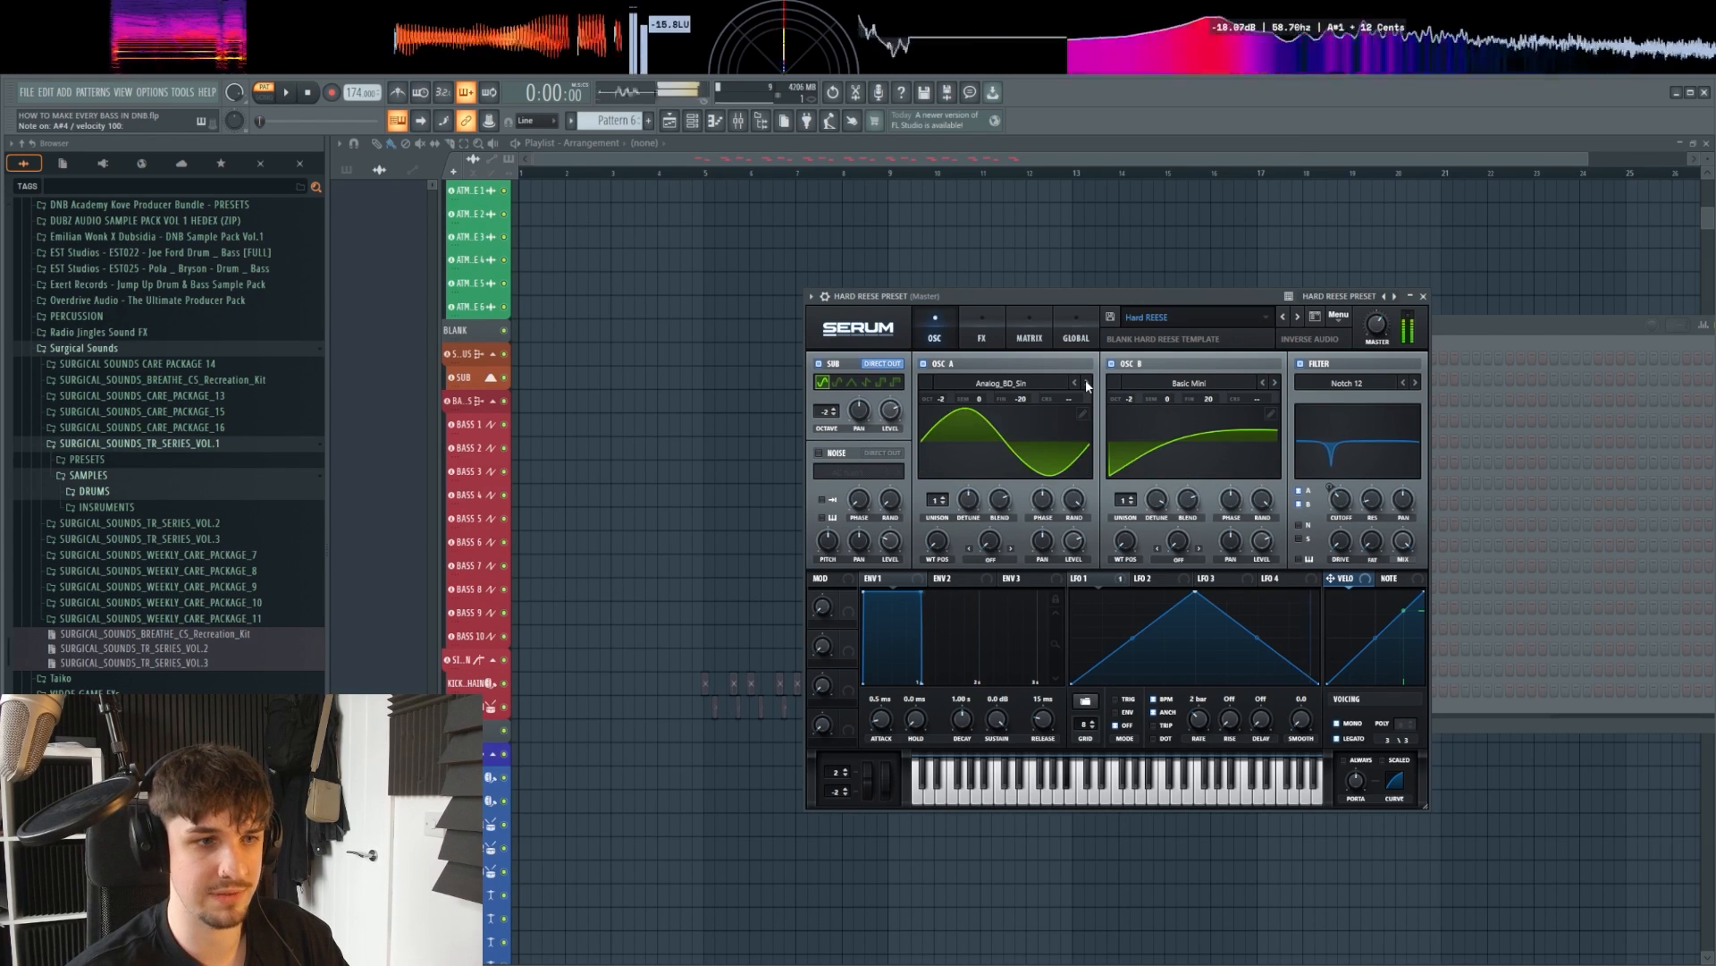
click(1086, 383)
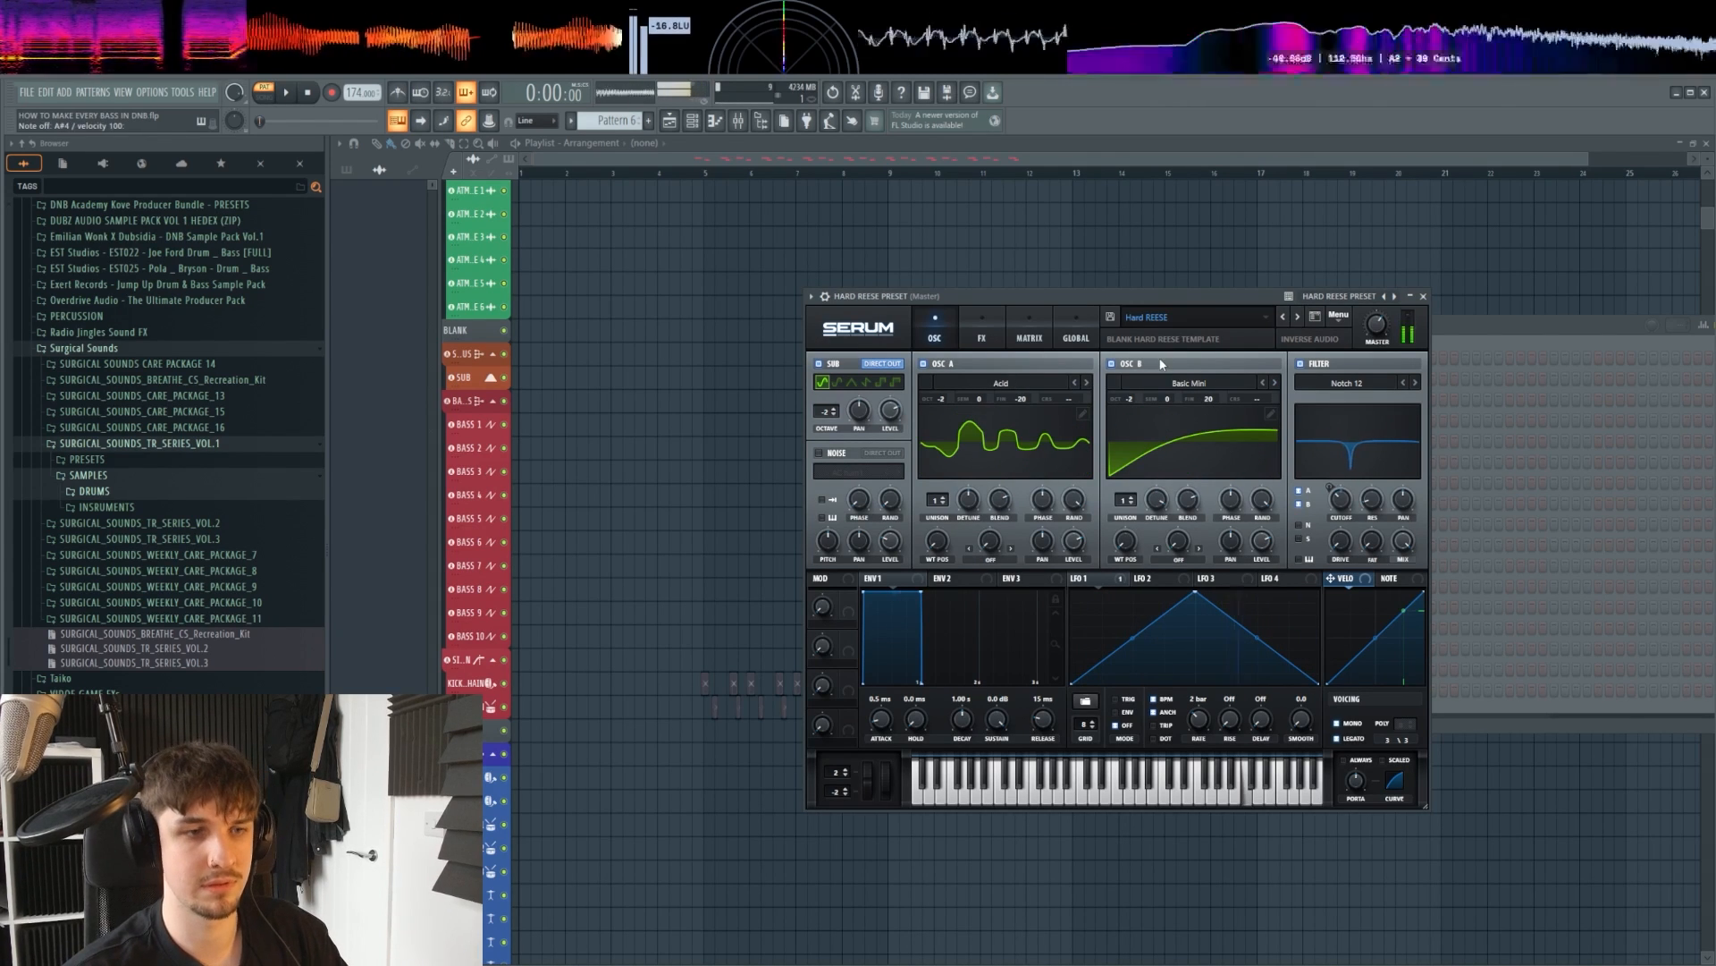
click(1110, 317)
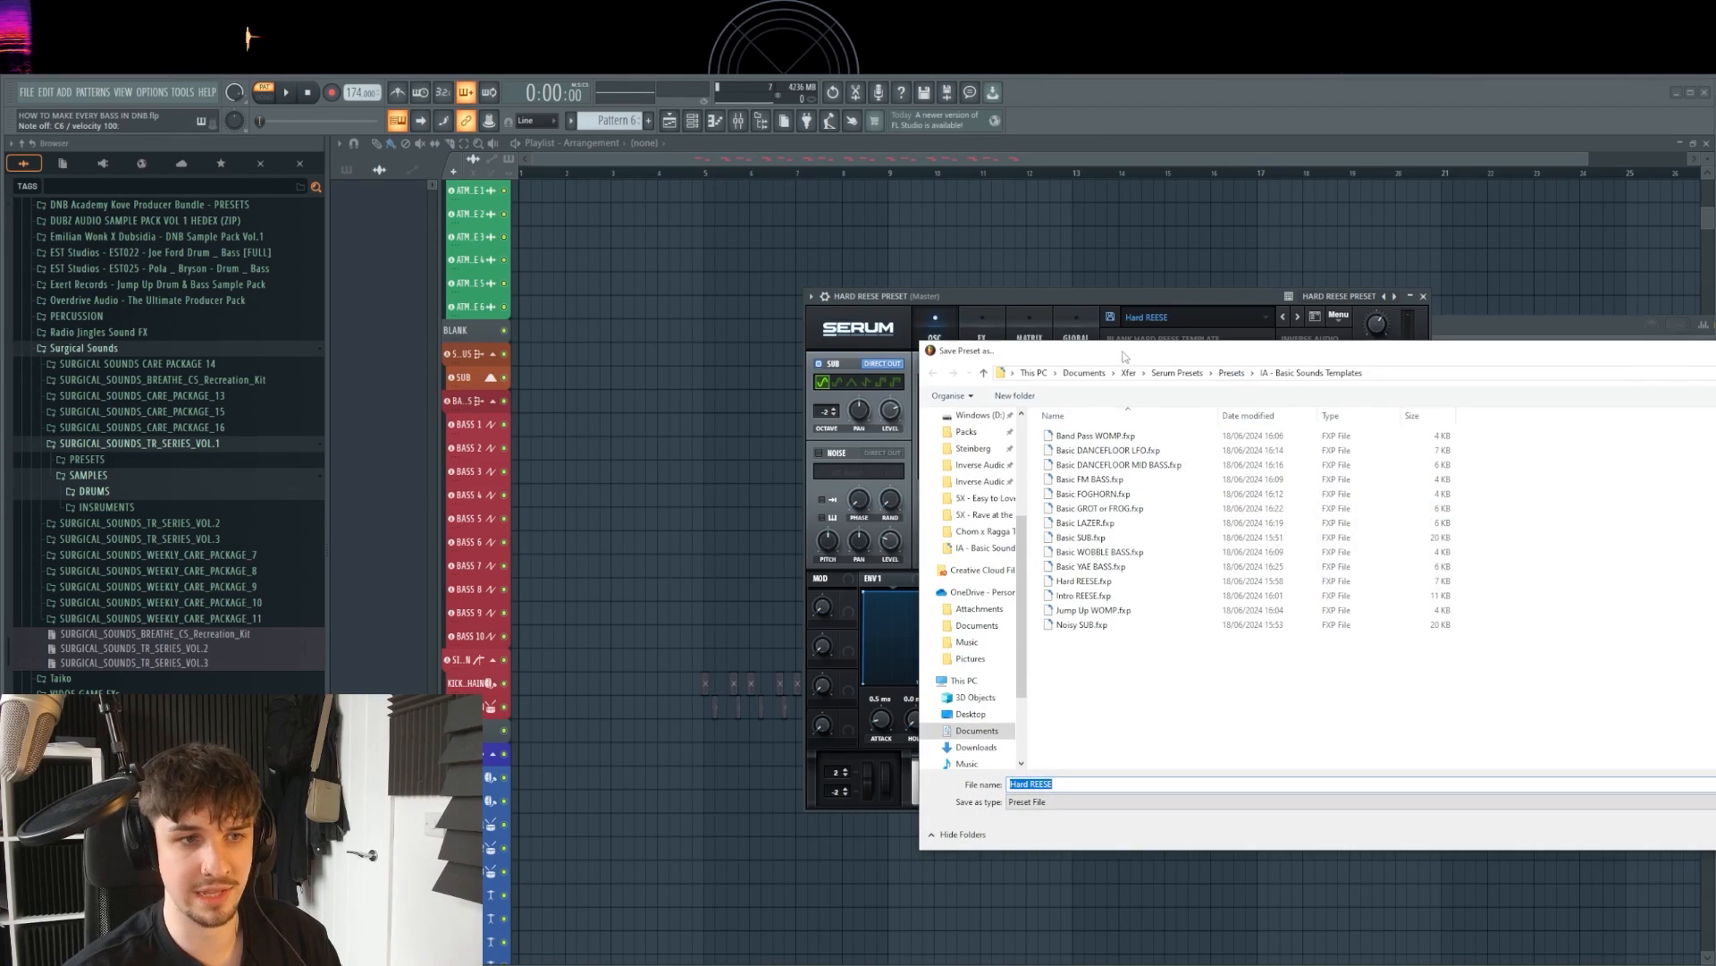
key(Return)
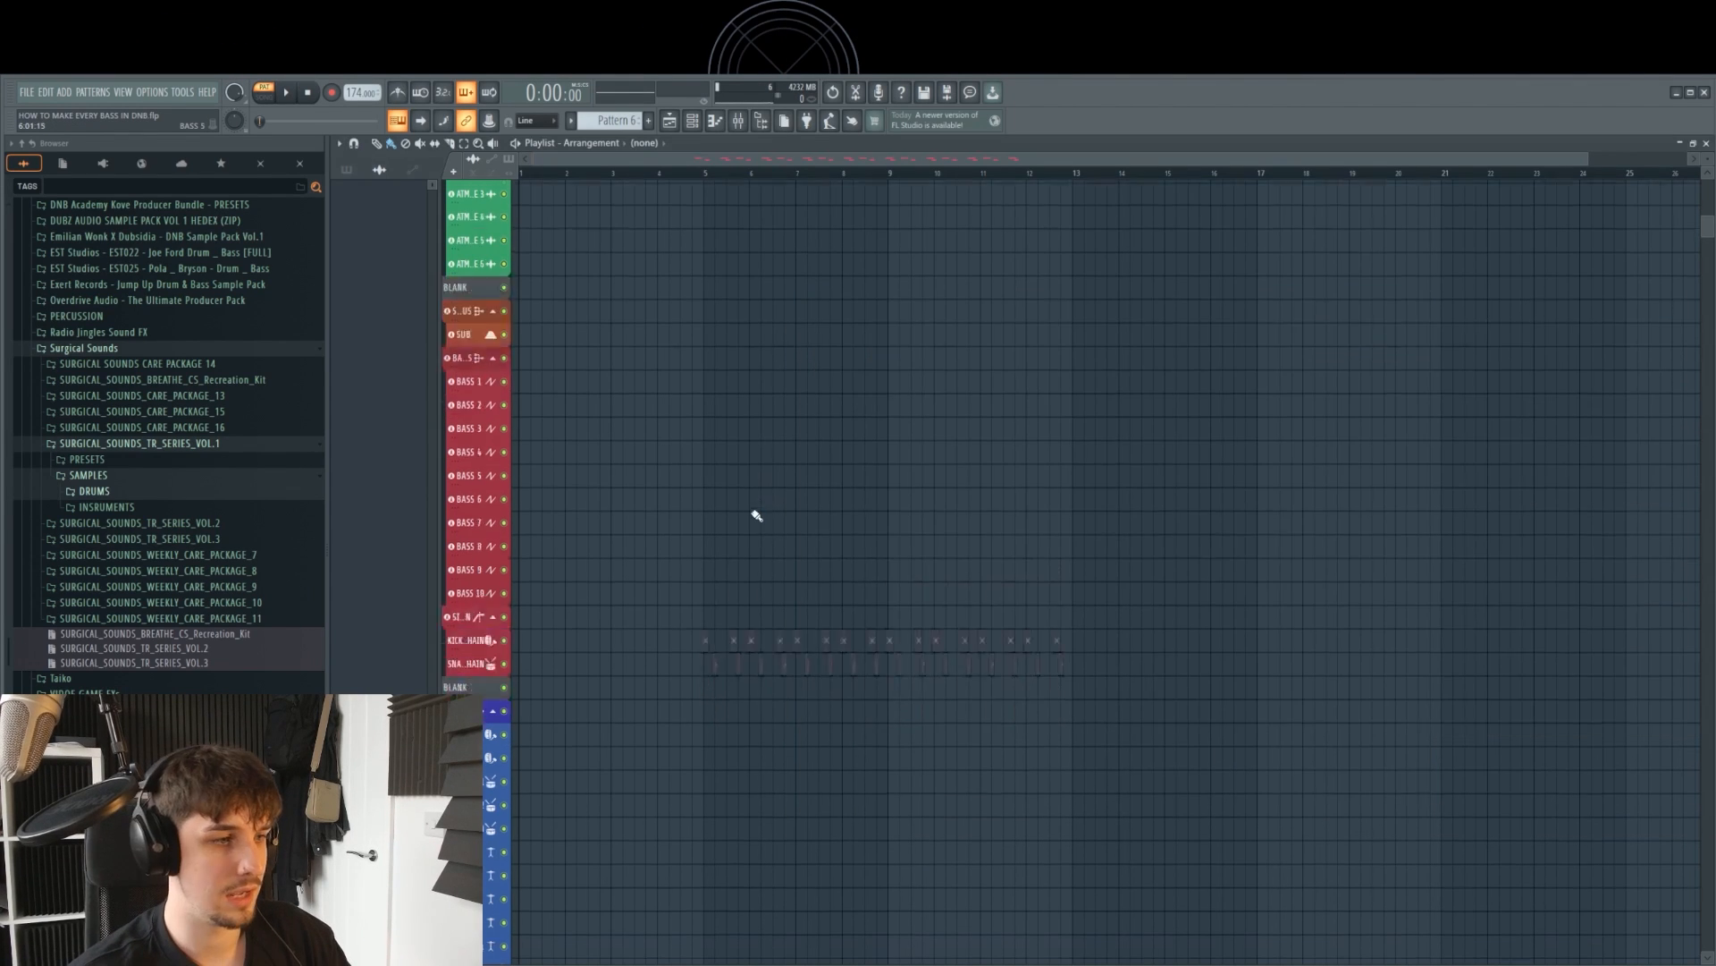
Step: Place the sample IA VOL 3 JUMP UP DRUM LOOP 01 175BPM at bar 1 on the first kick track of the playlist
scroll(757, 516, down, 1)
scroll(793, 459, up, 1)
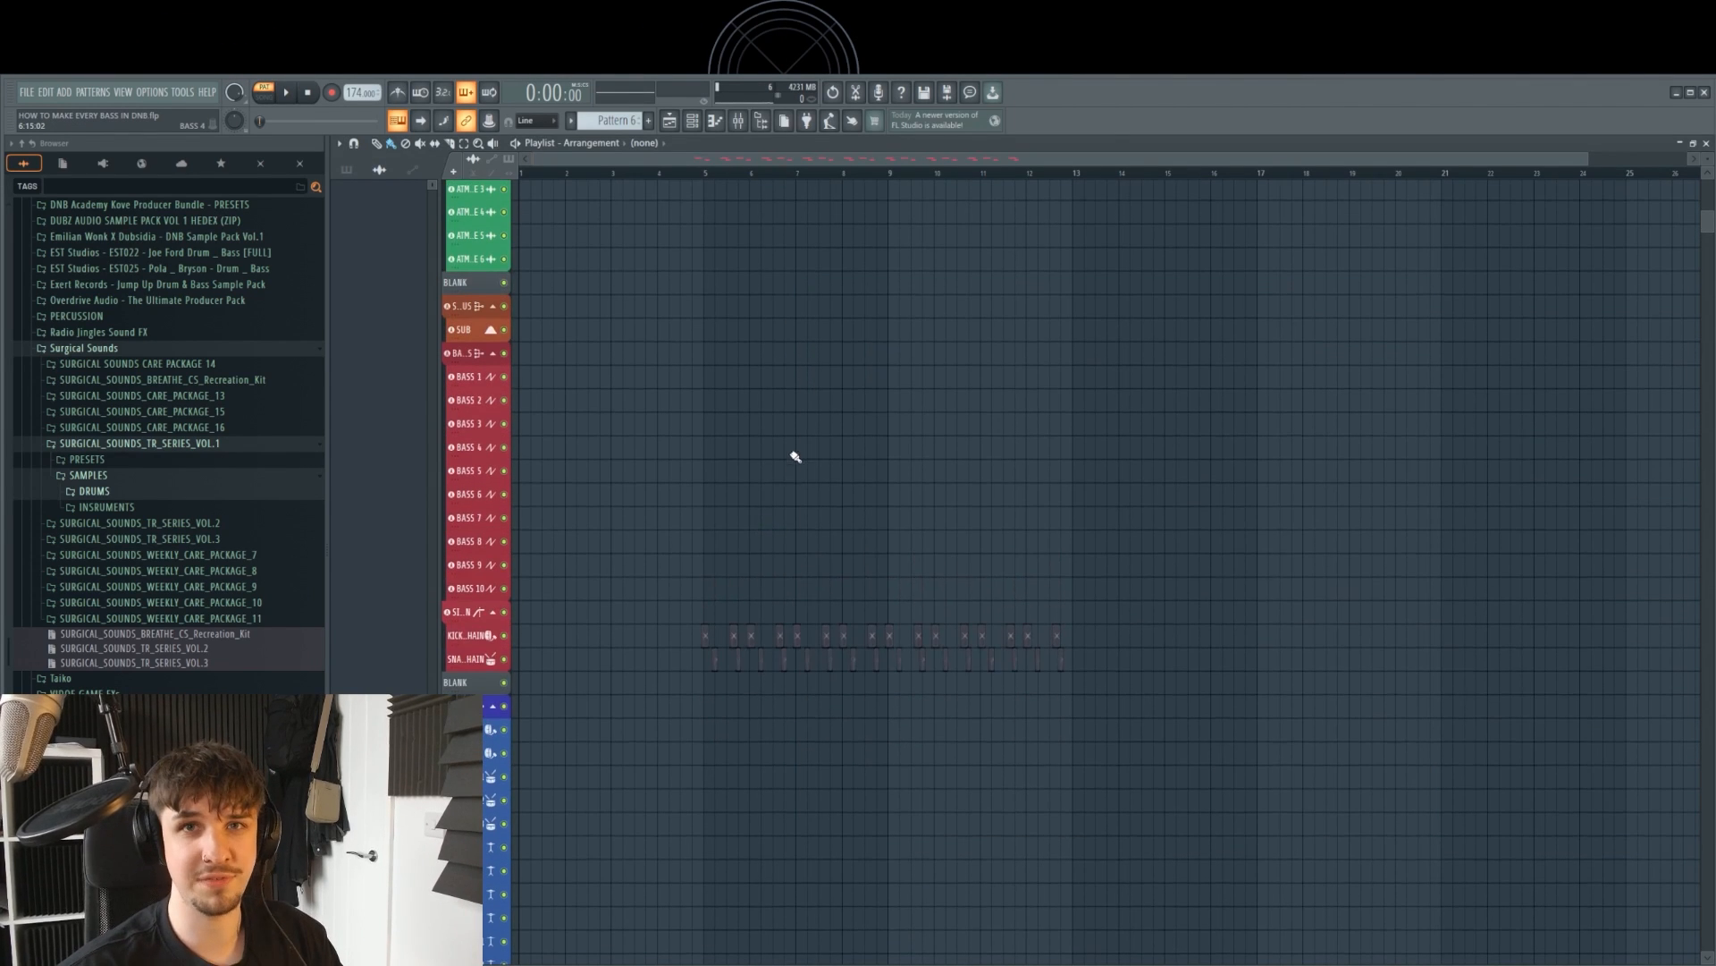
scroll(277, 592, down, 10)
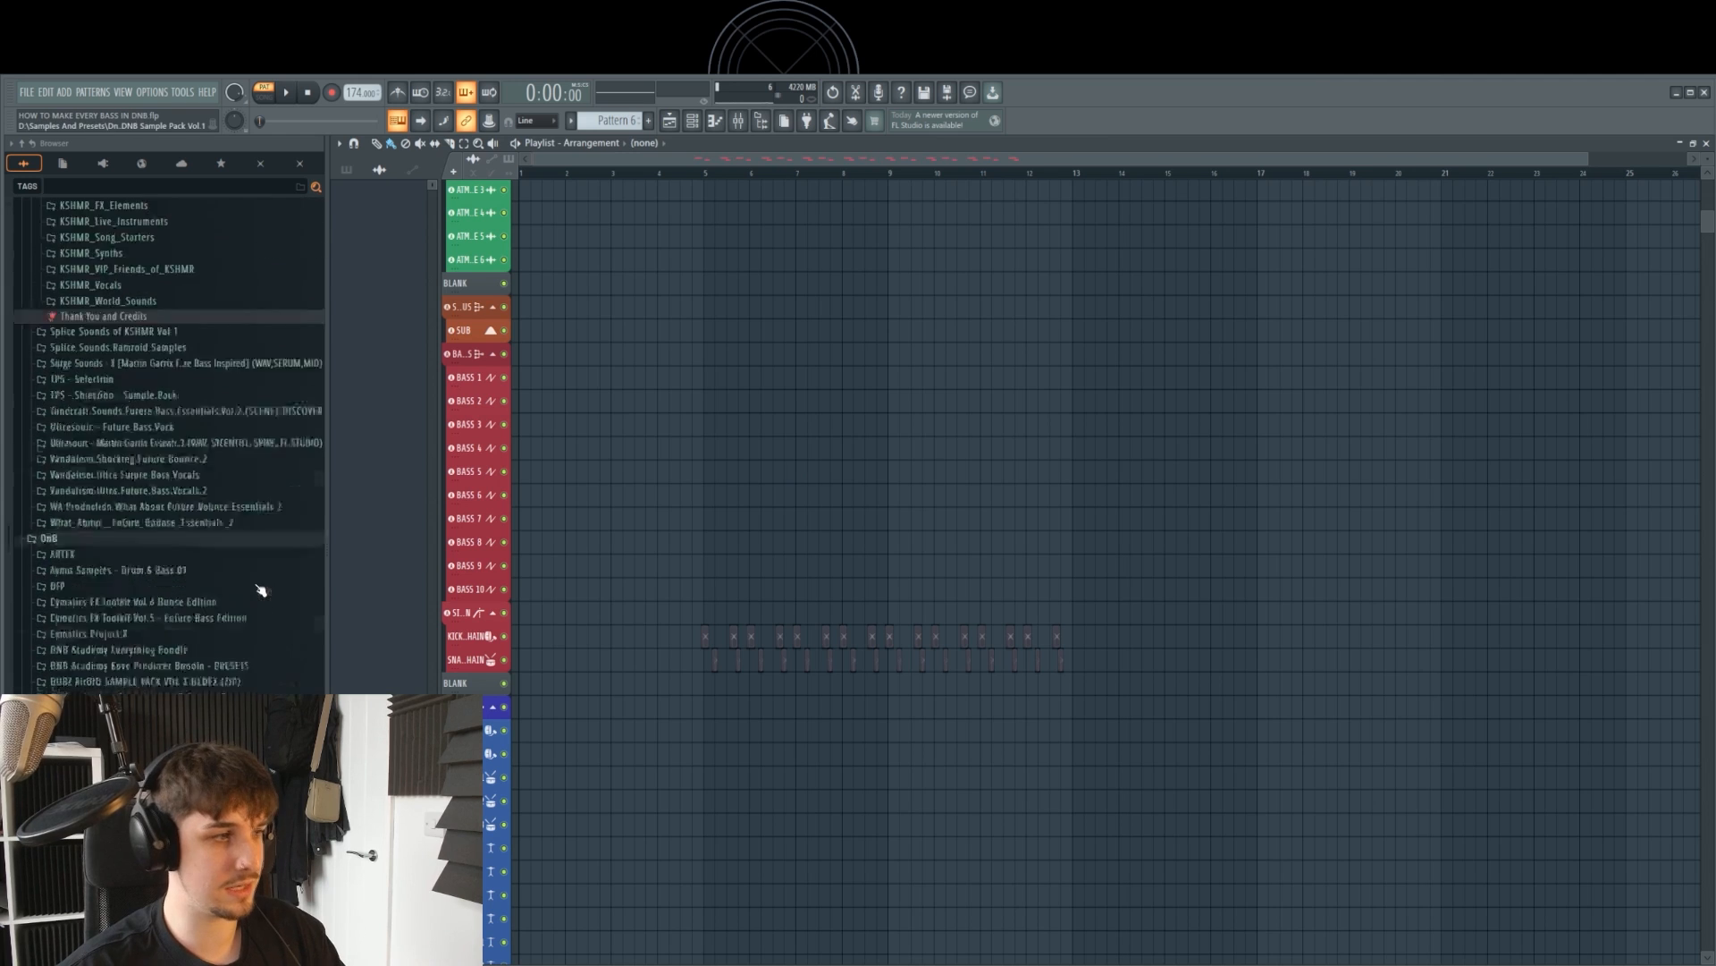
click(113, 594)
click(116, 606)
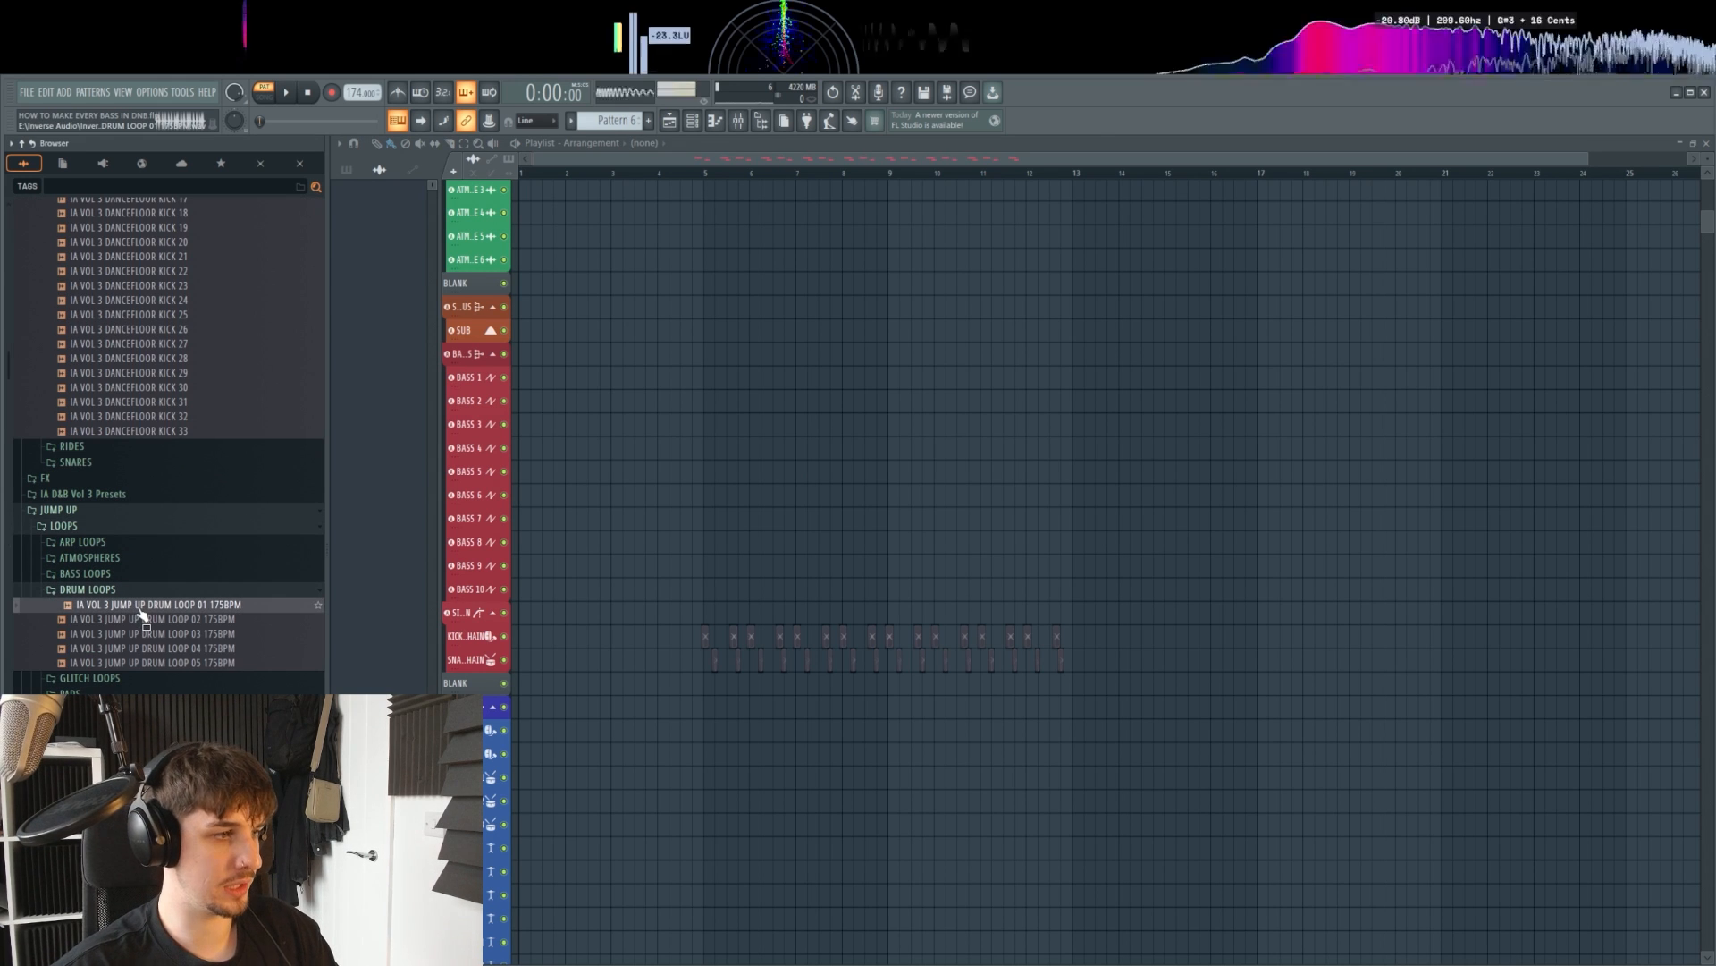
drag(116, 606, 538, 726)
Step: Create a new empty pattern and place it on the BASS 10 track as a four-bar clip starting at bar 1
scroll(542, 724, up, 4)
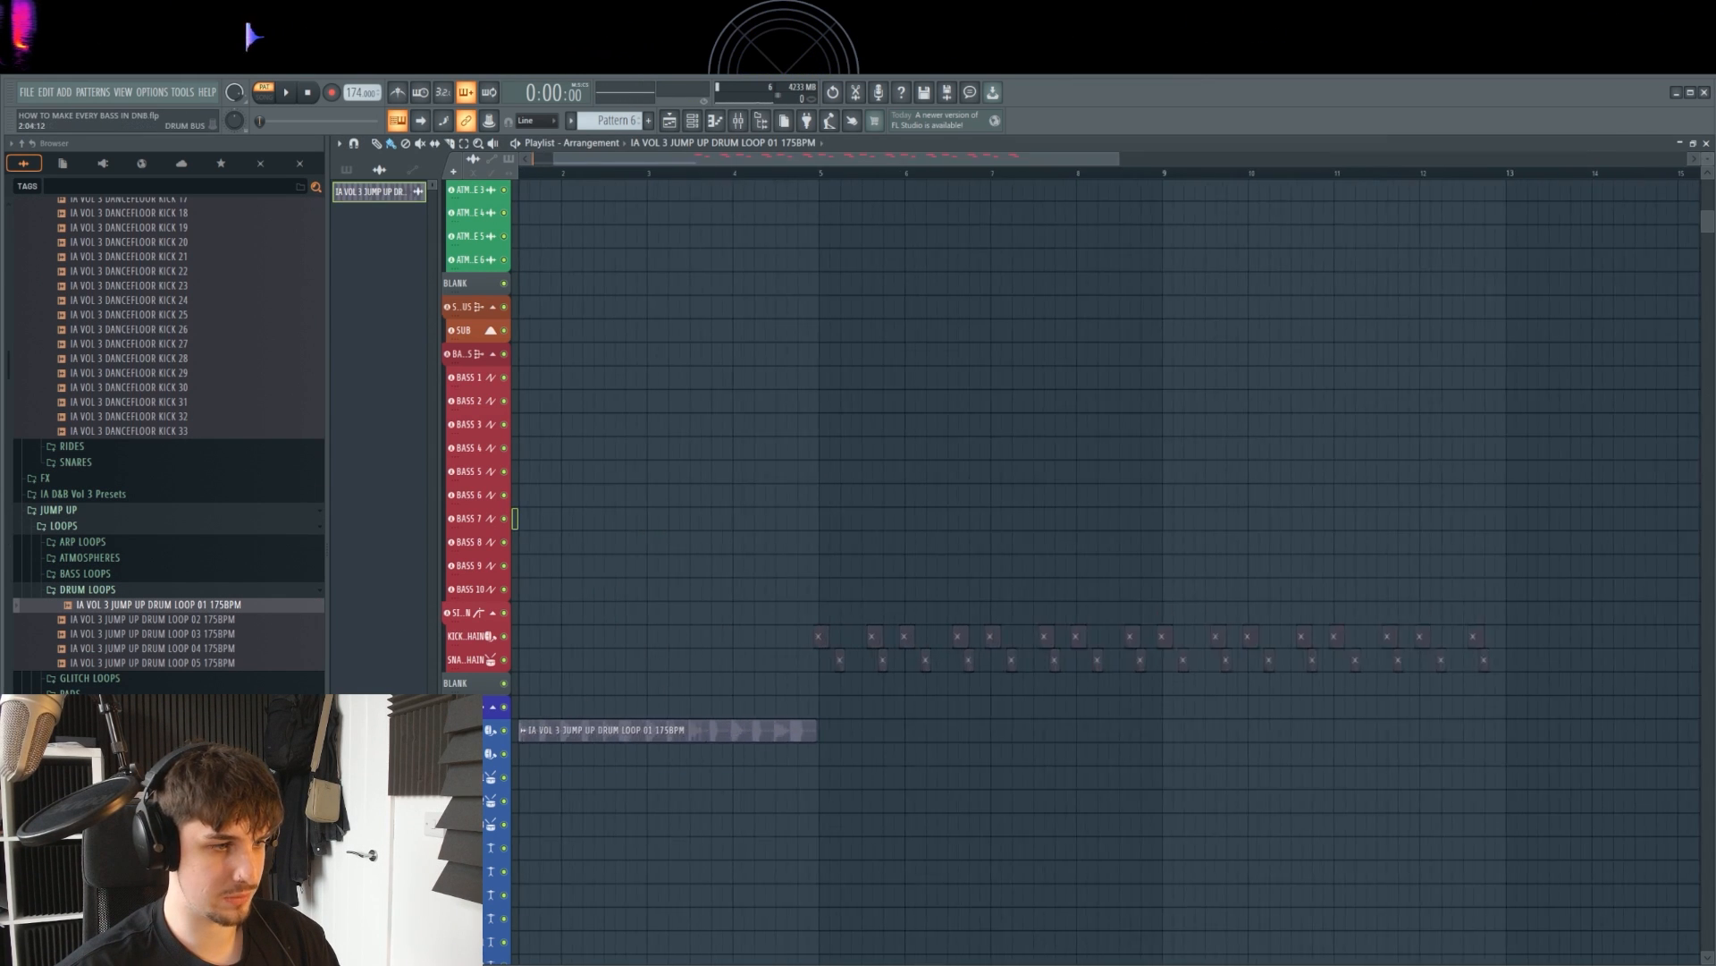
scroll(554, 719, up, 3)
click(649, 120)
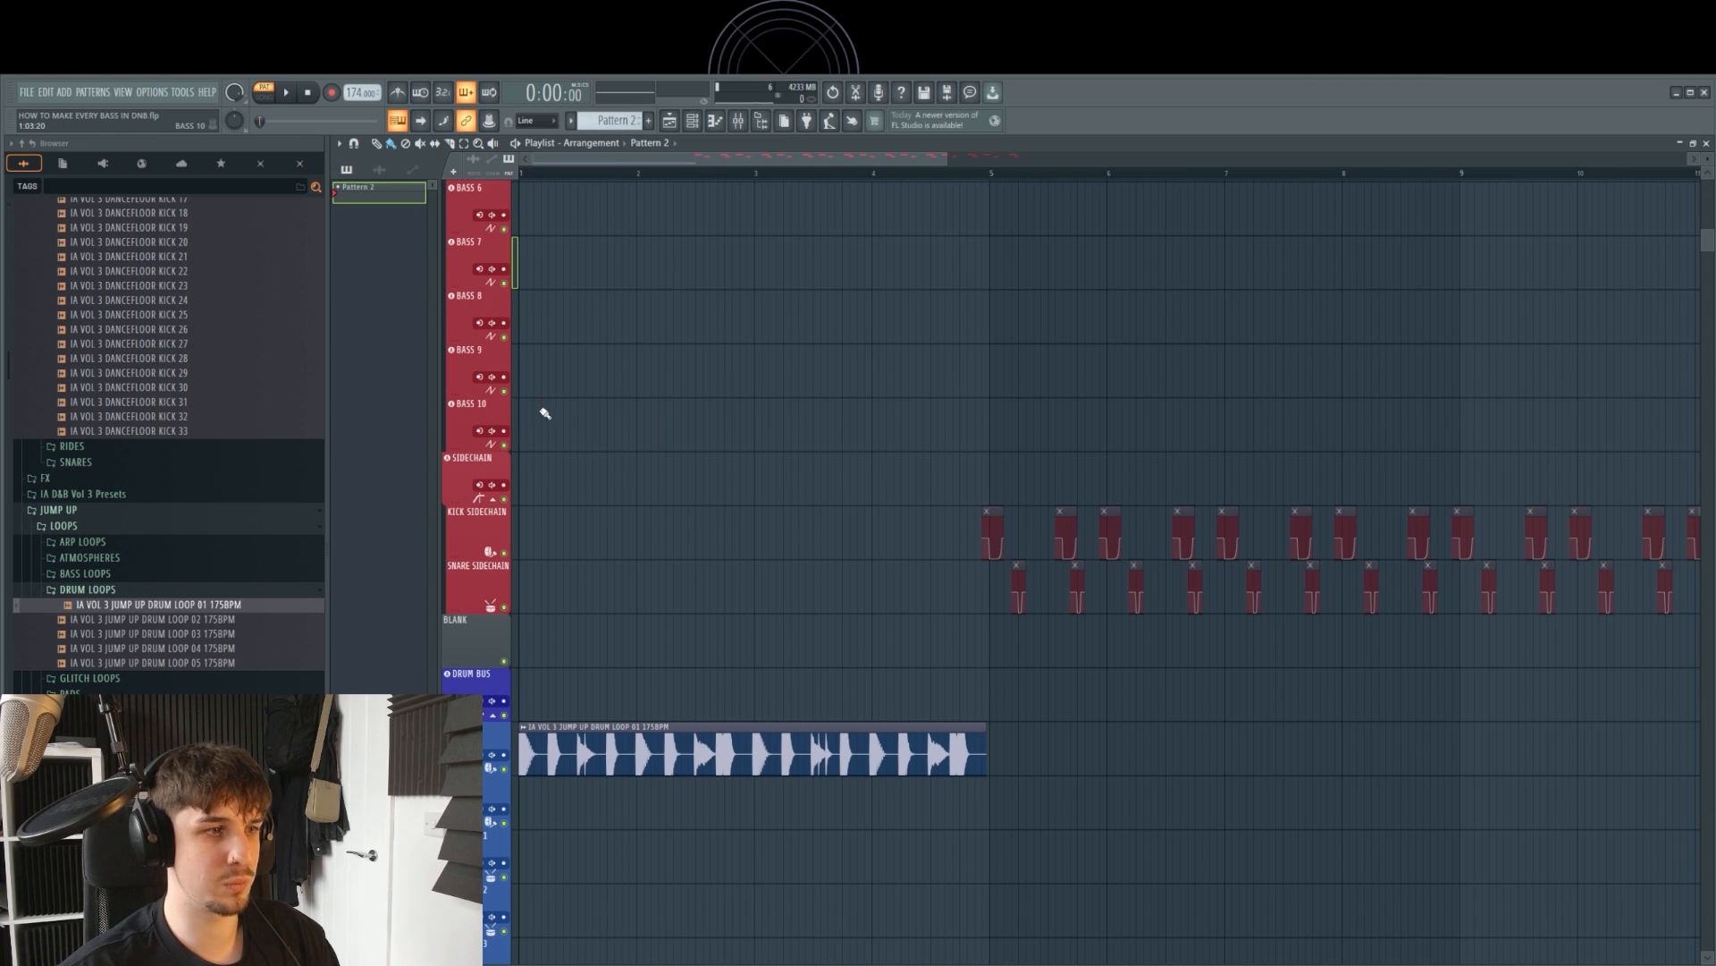
click(552, 438)
drag(638, 430, 1001, 428)
Step: In the JUMP UP WOMP channel's piano roll, place a one-beat D4 note at bar 1 and preview it with the drums
click(669, 122)
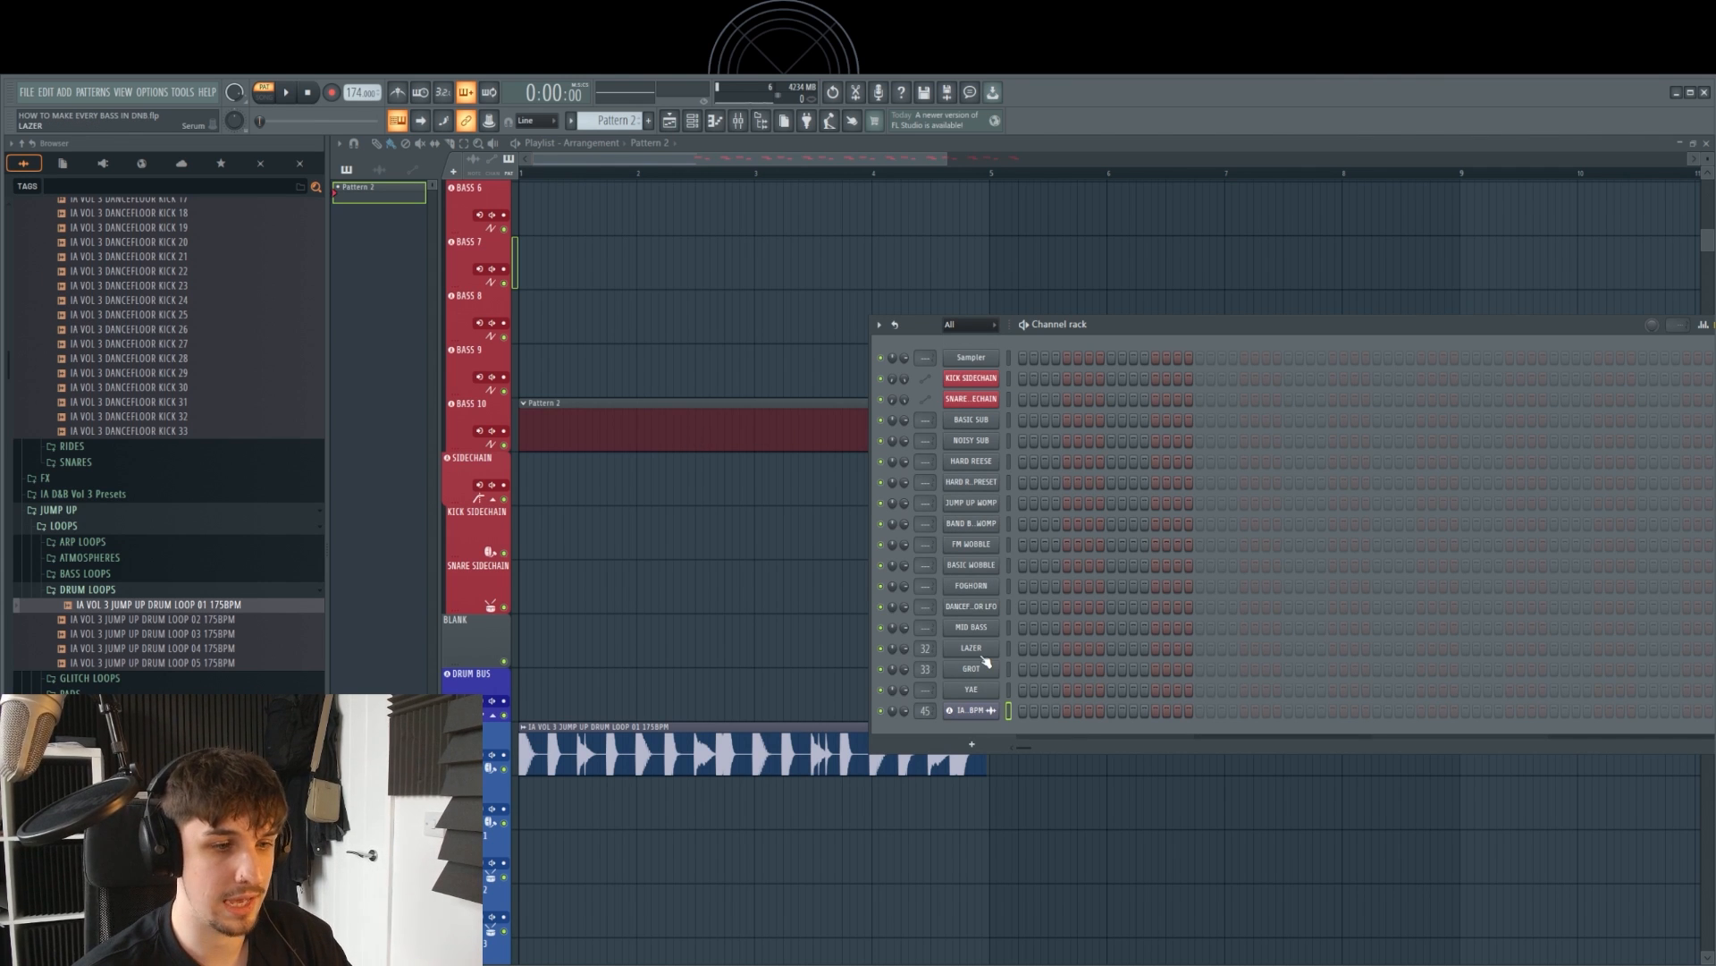
drag(393, 610, 295, 453)
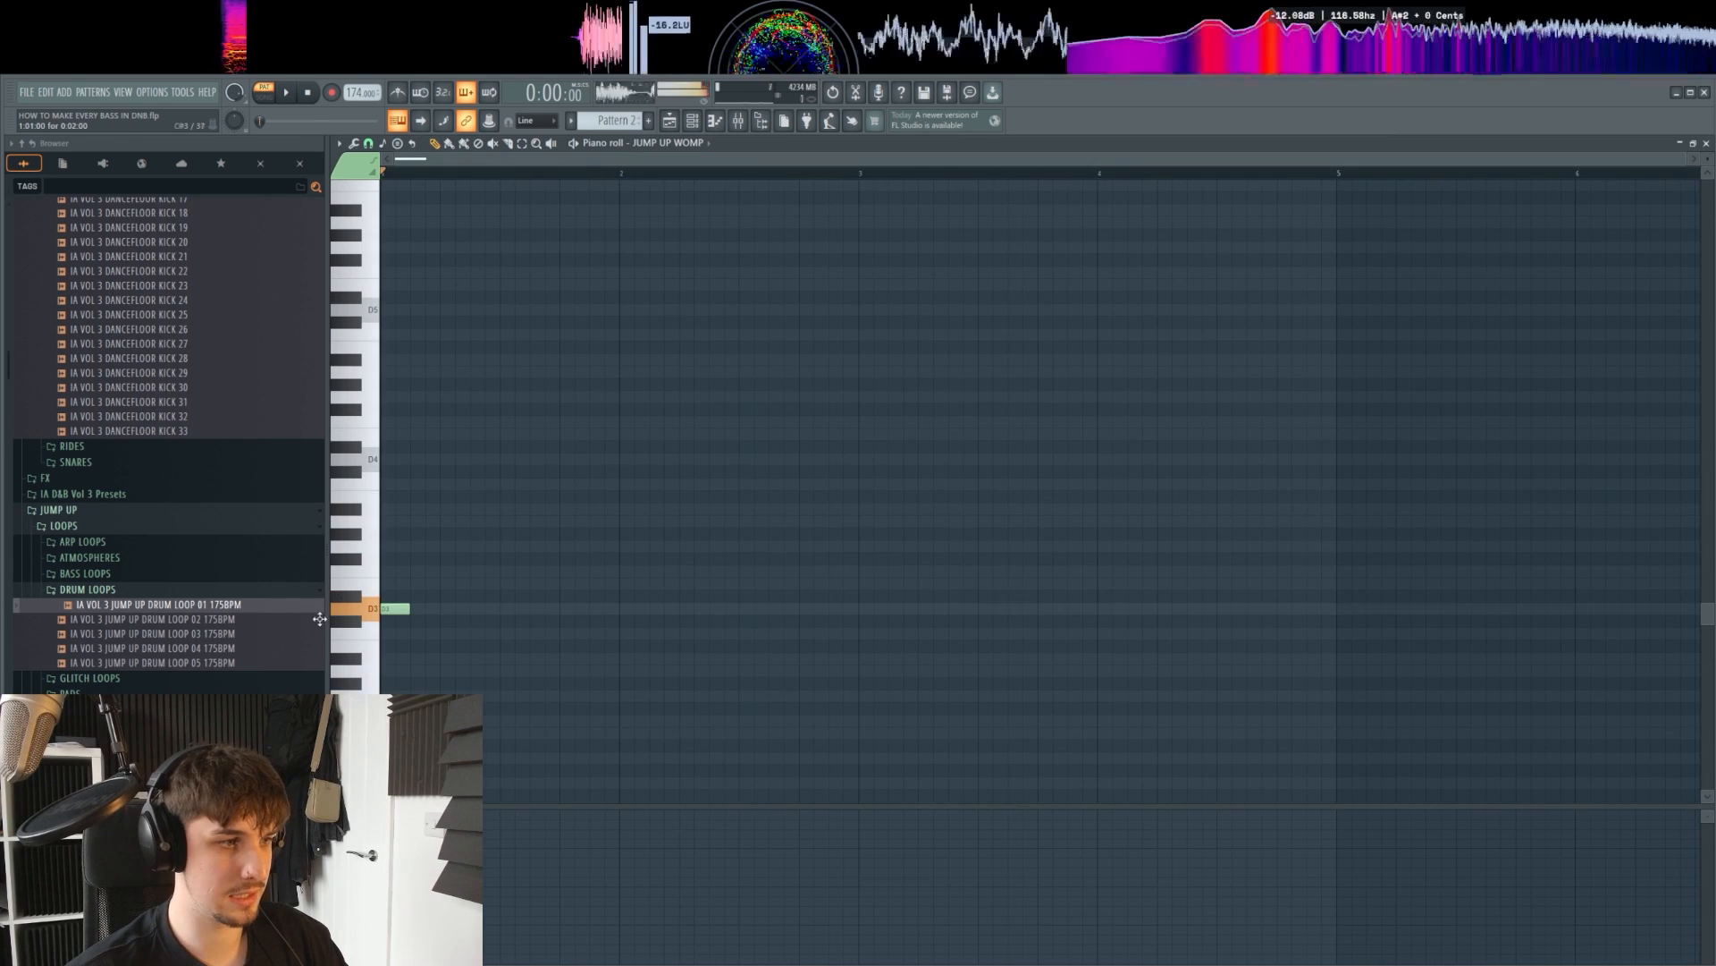
key(space)
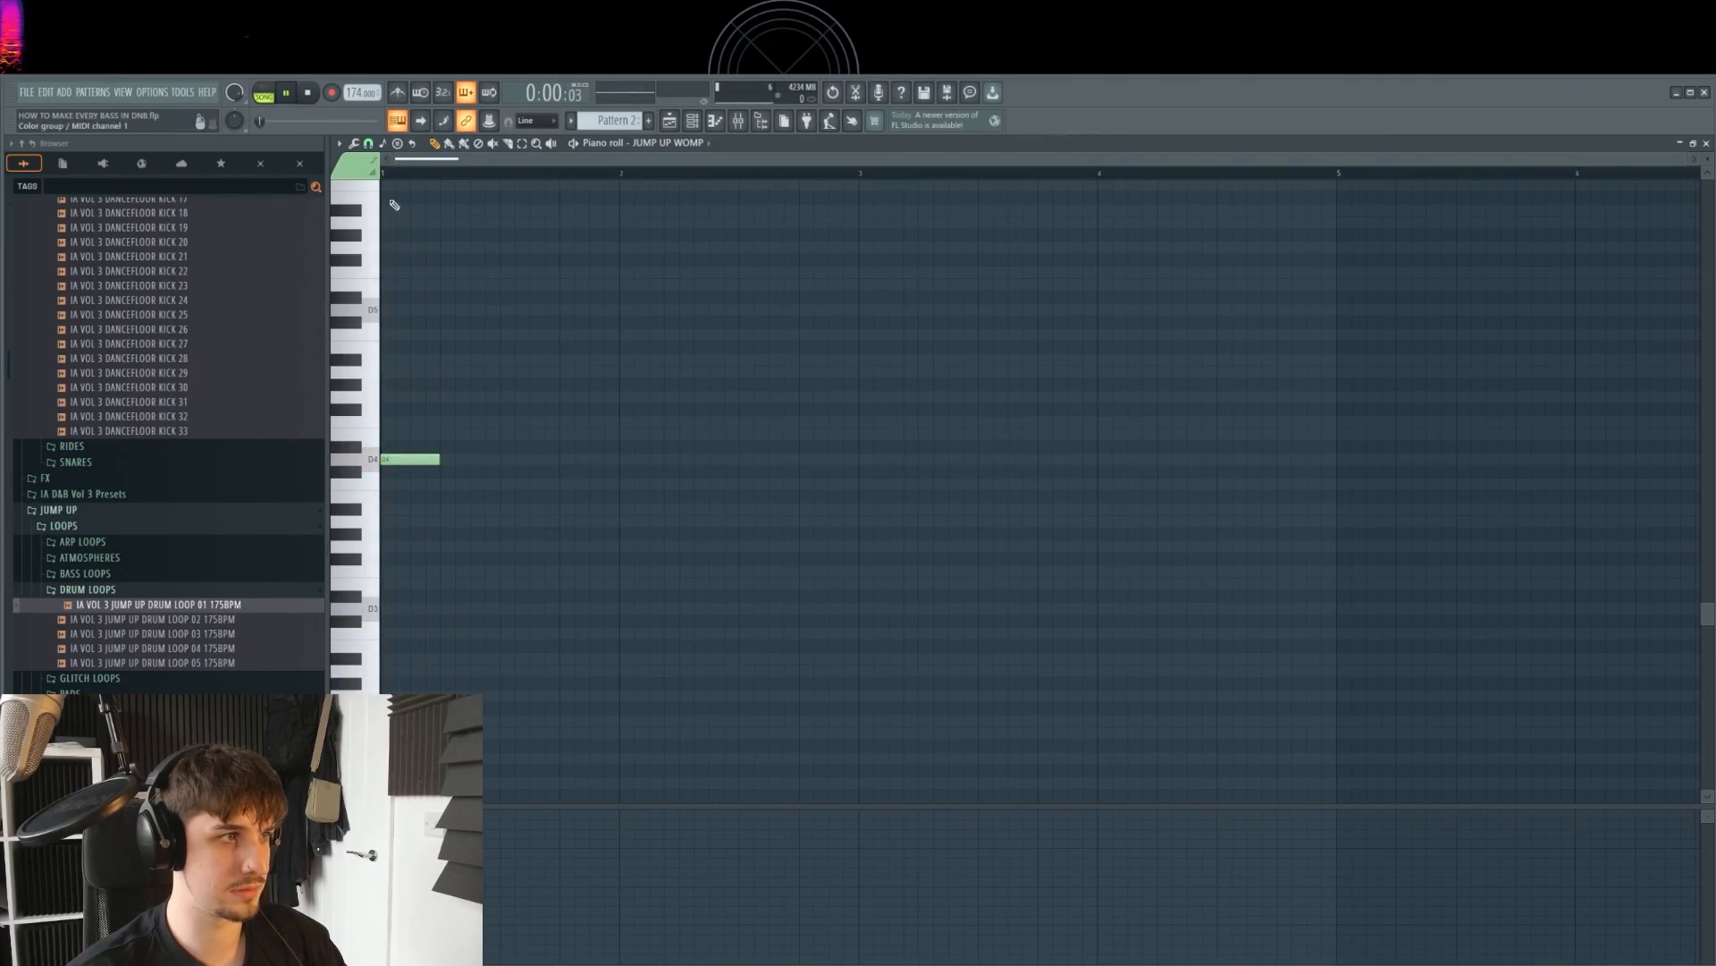
key(space)
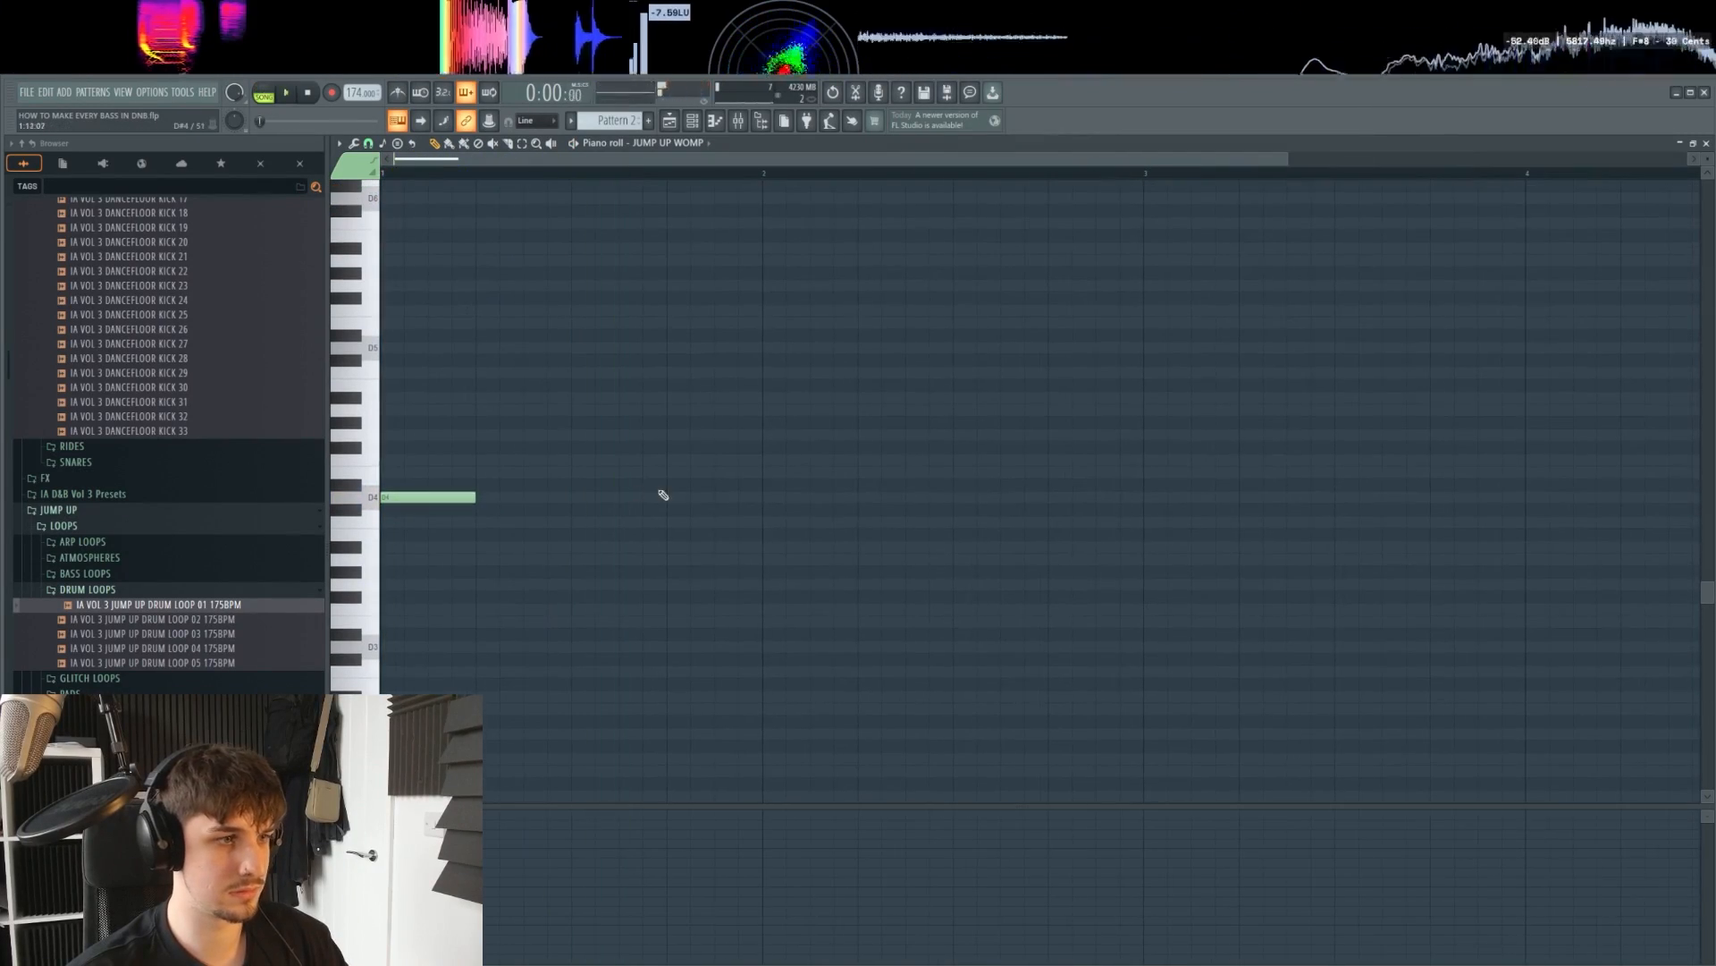
Step: Add a C4 note on the fourth beat of bar 2 and a D4 note at the start of bar 3
key(space)
scroll(694, 498, down, 2)
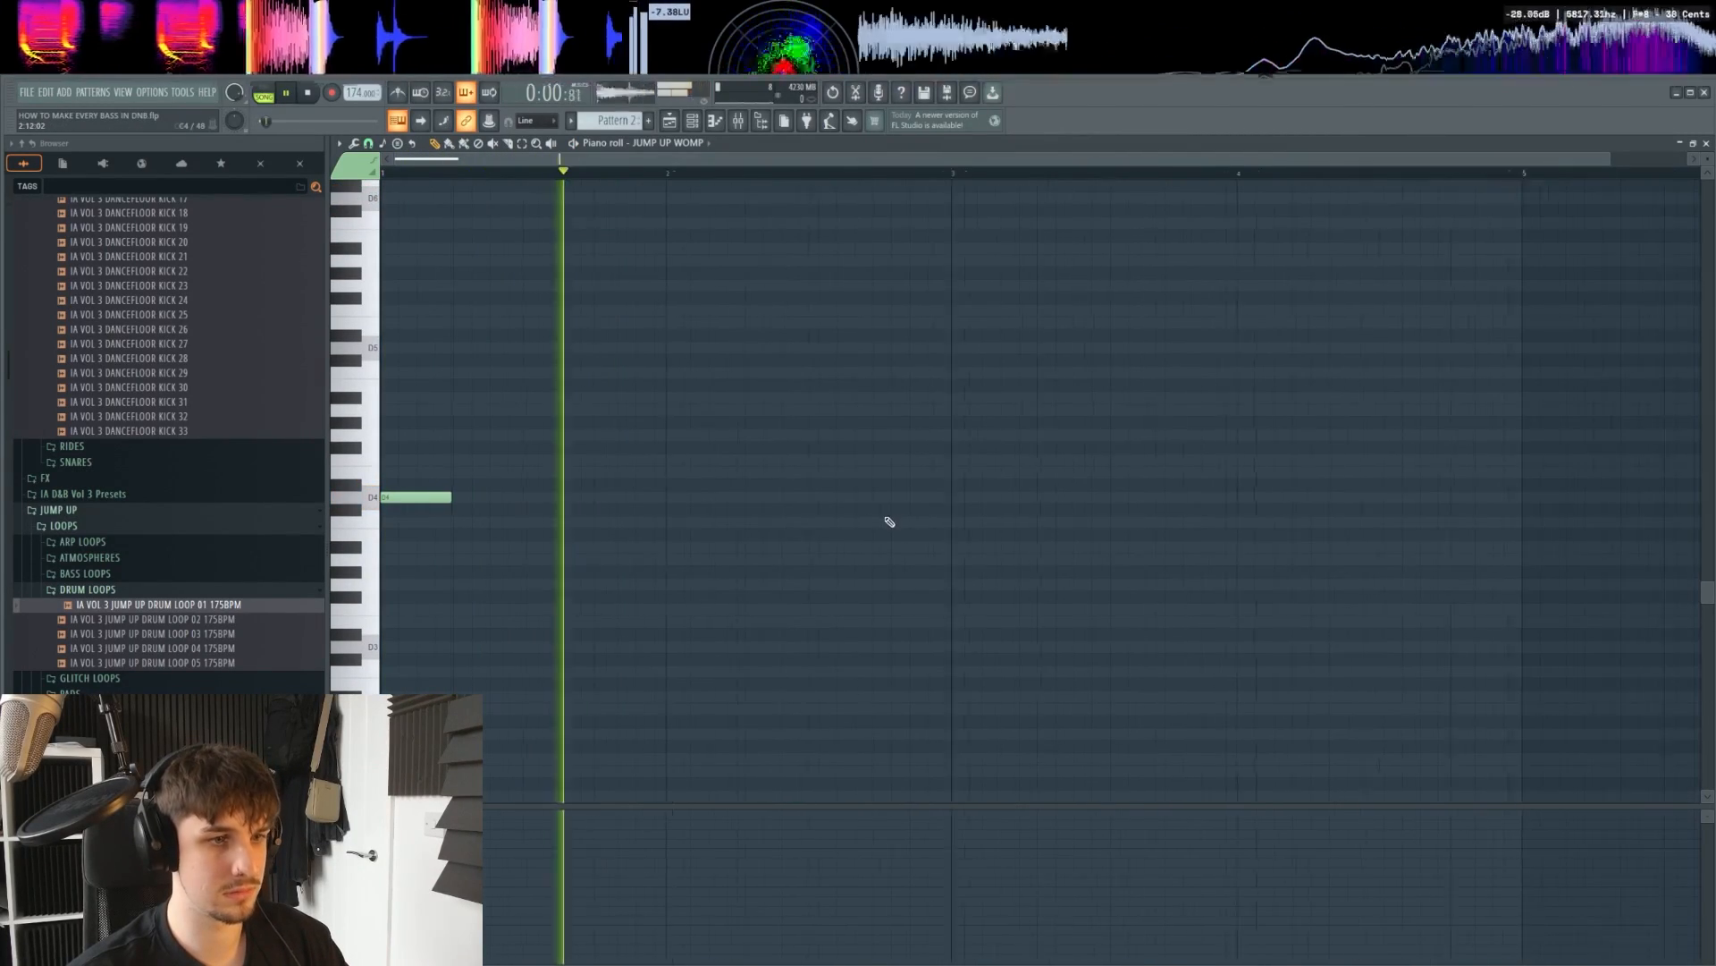
click(885, 522)
click(948, 498)
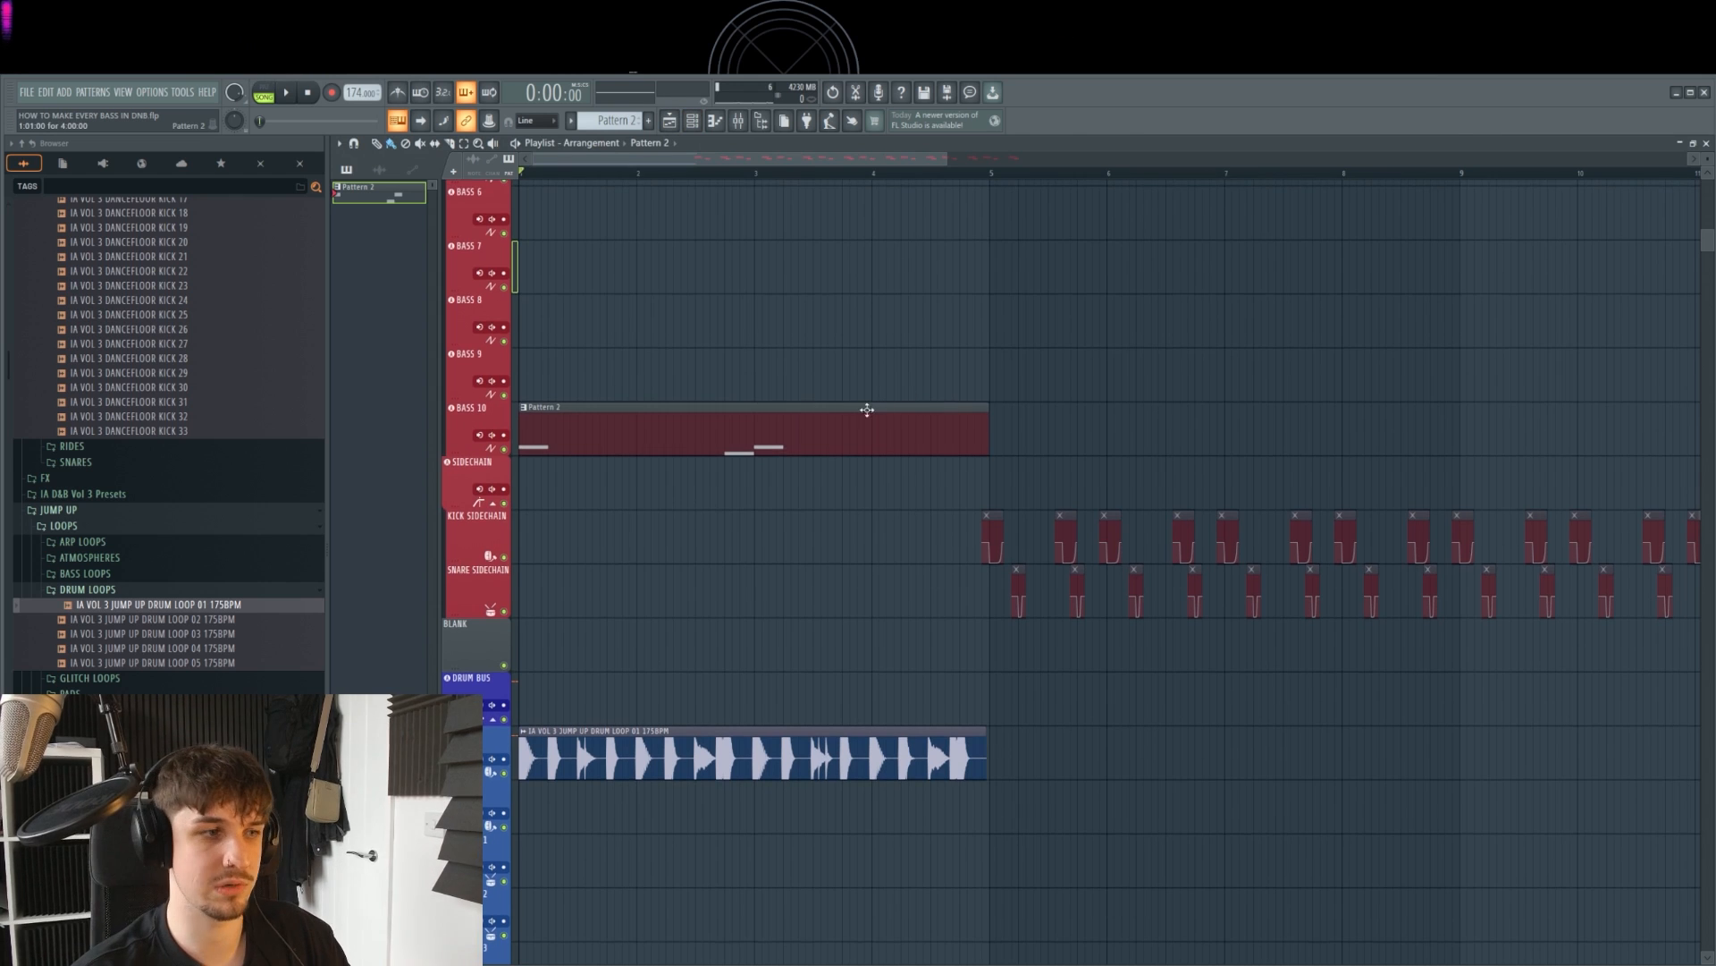
Step: In JUMP UP WOMP's Serum, switch OSC A to Solid Phase 2 [SL] and OSC B to Dist d00t while playing the pattern
scroll(855, 396, down, 1)
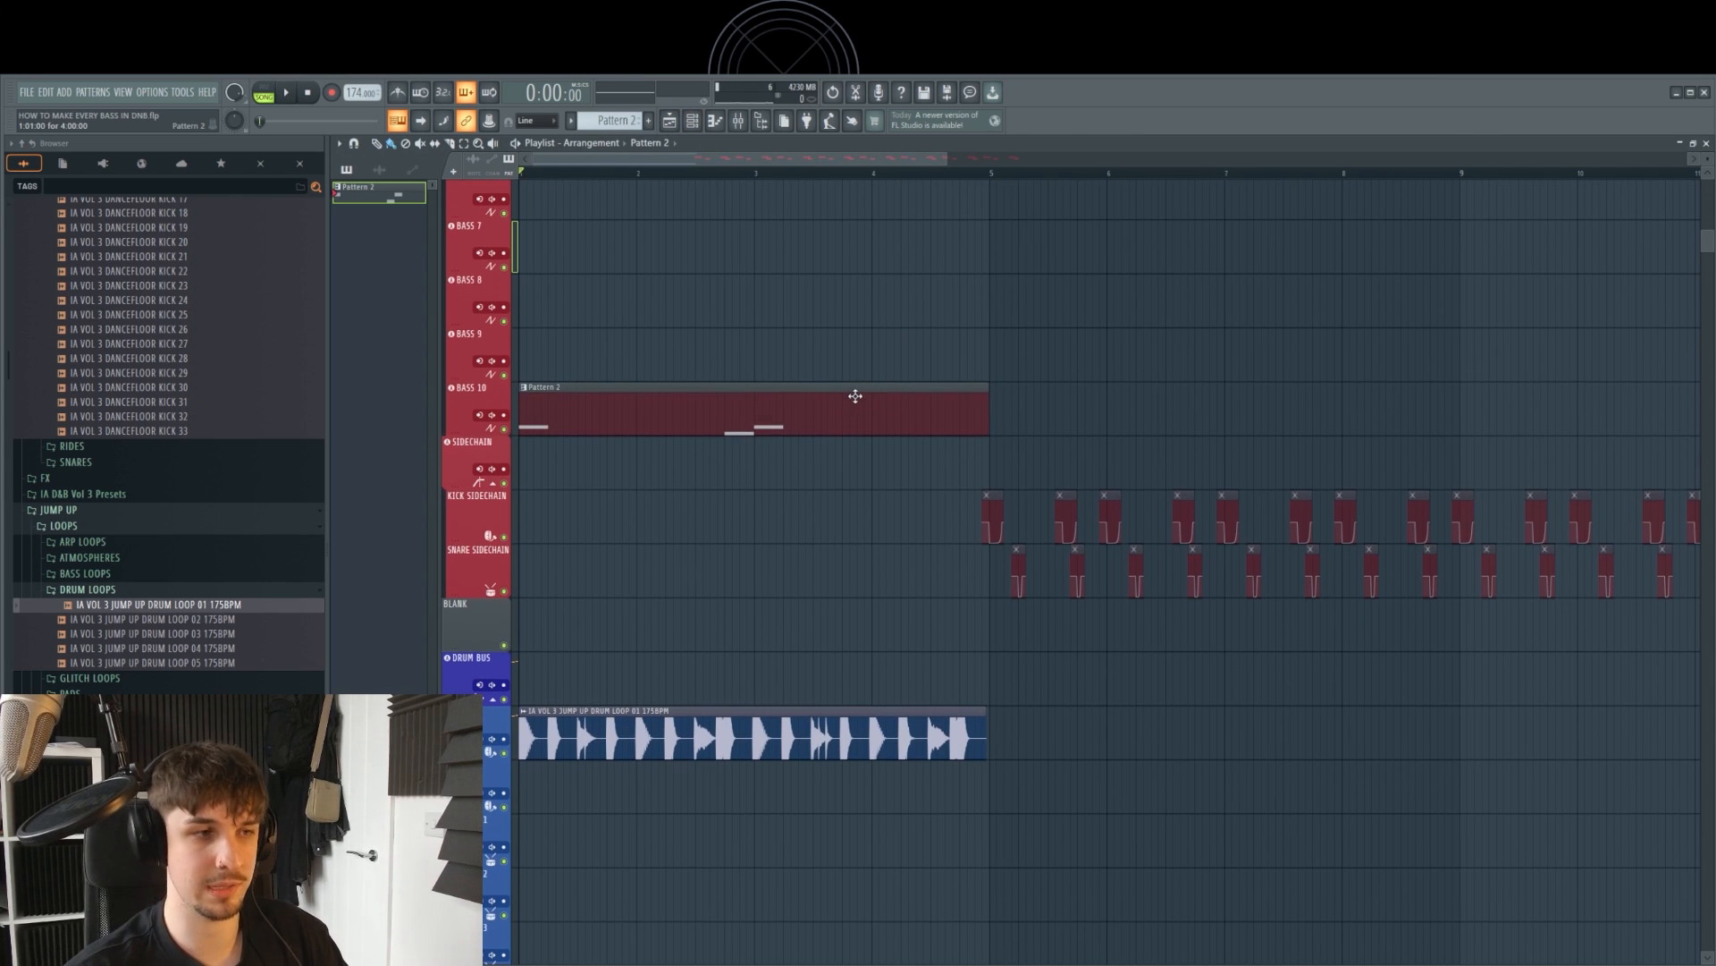
click(692, 126)
click(990, 506)
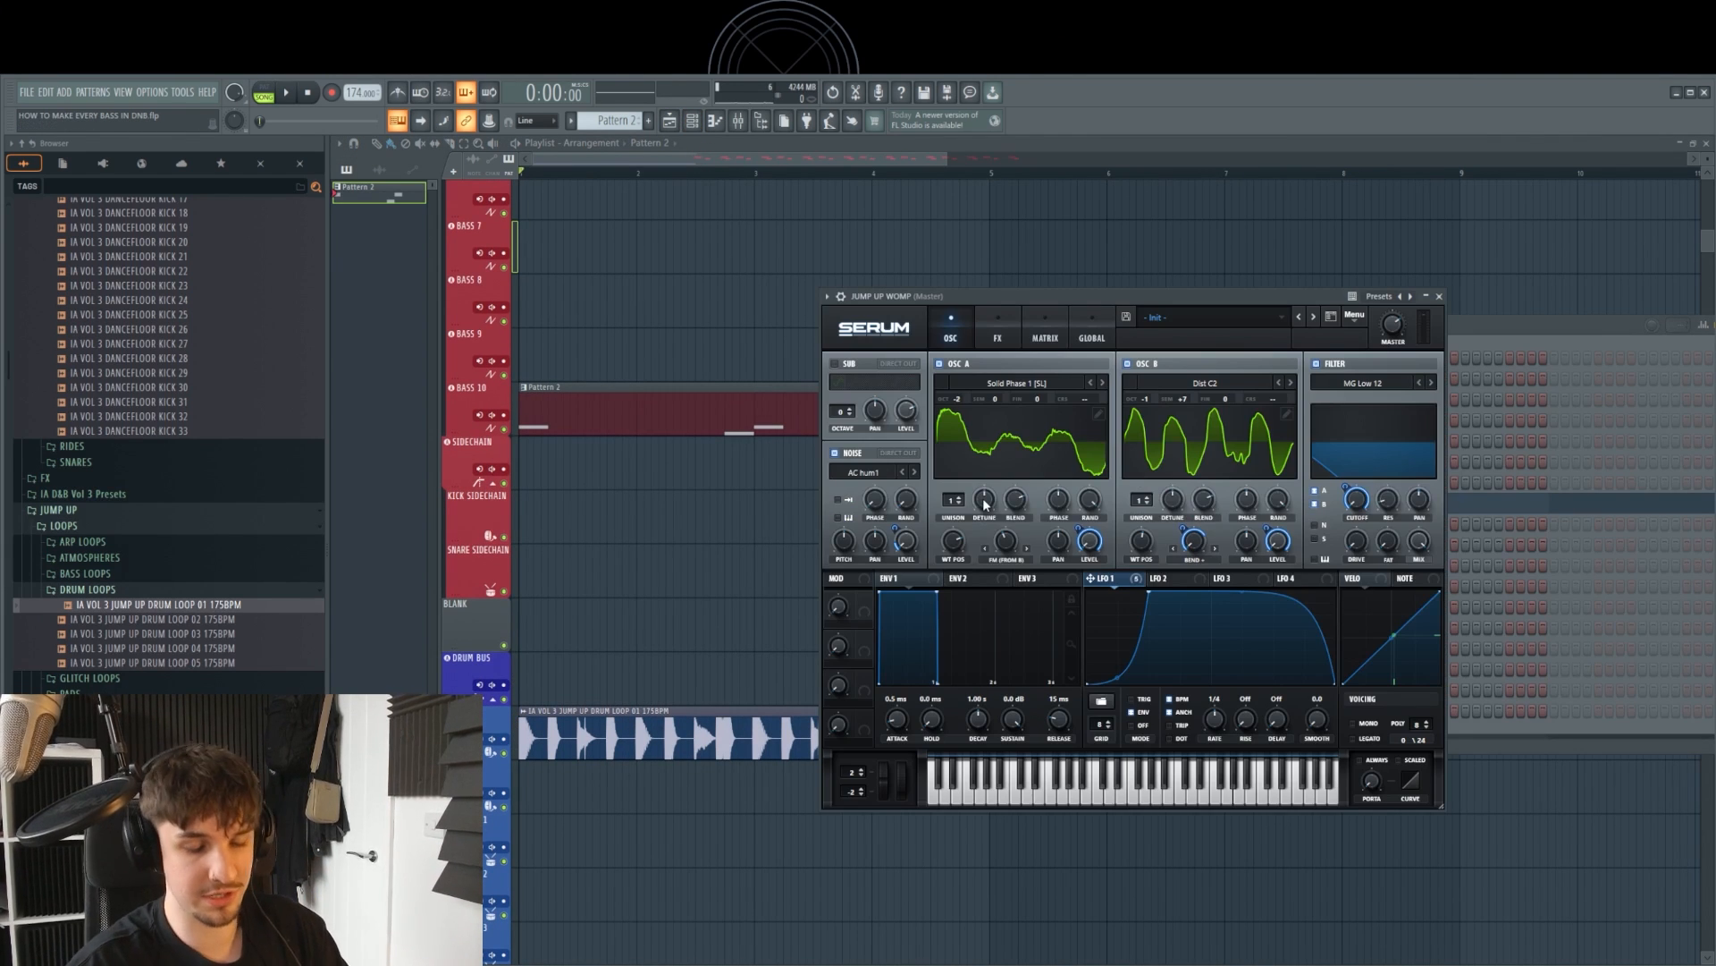
key(space)
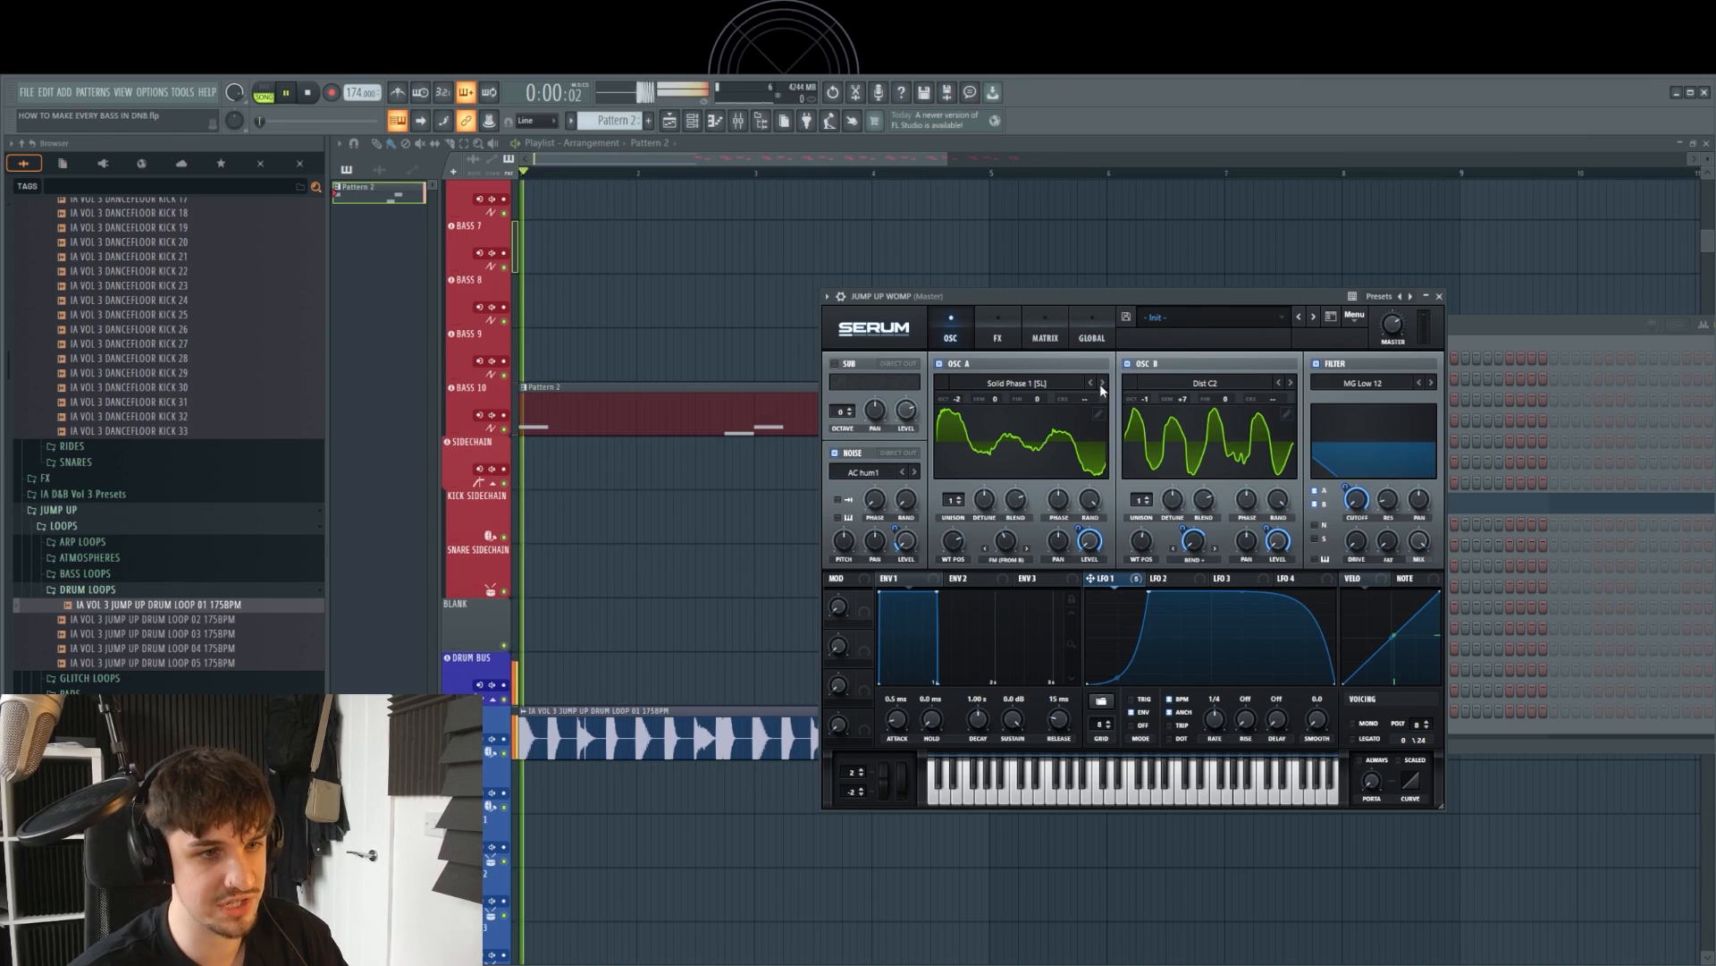
click(1290, 382)
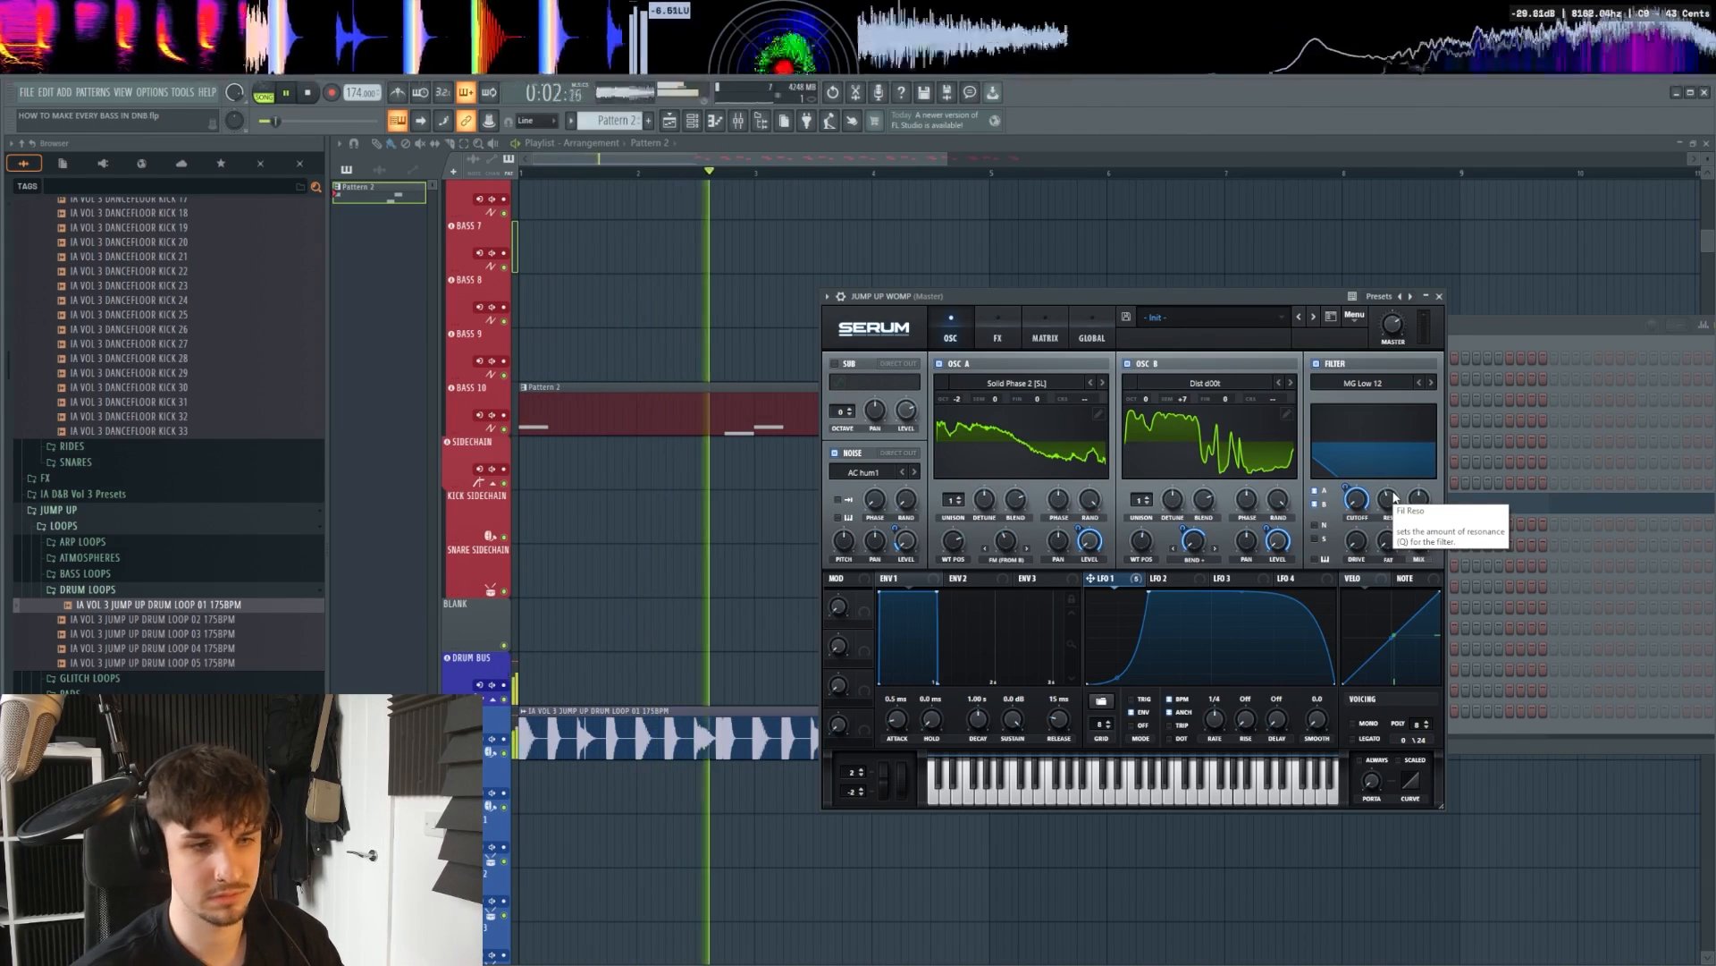
key(space)
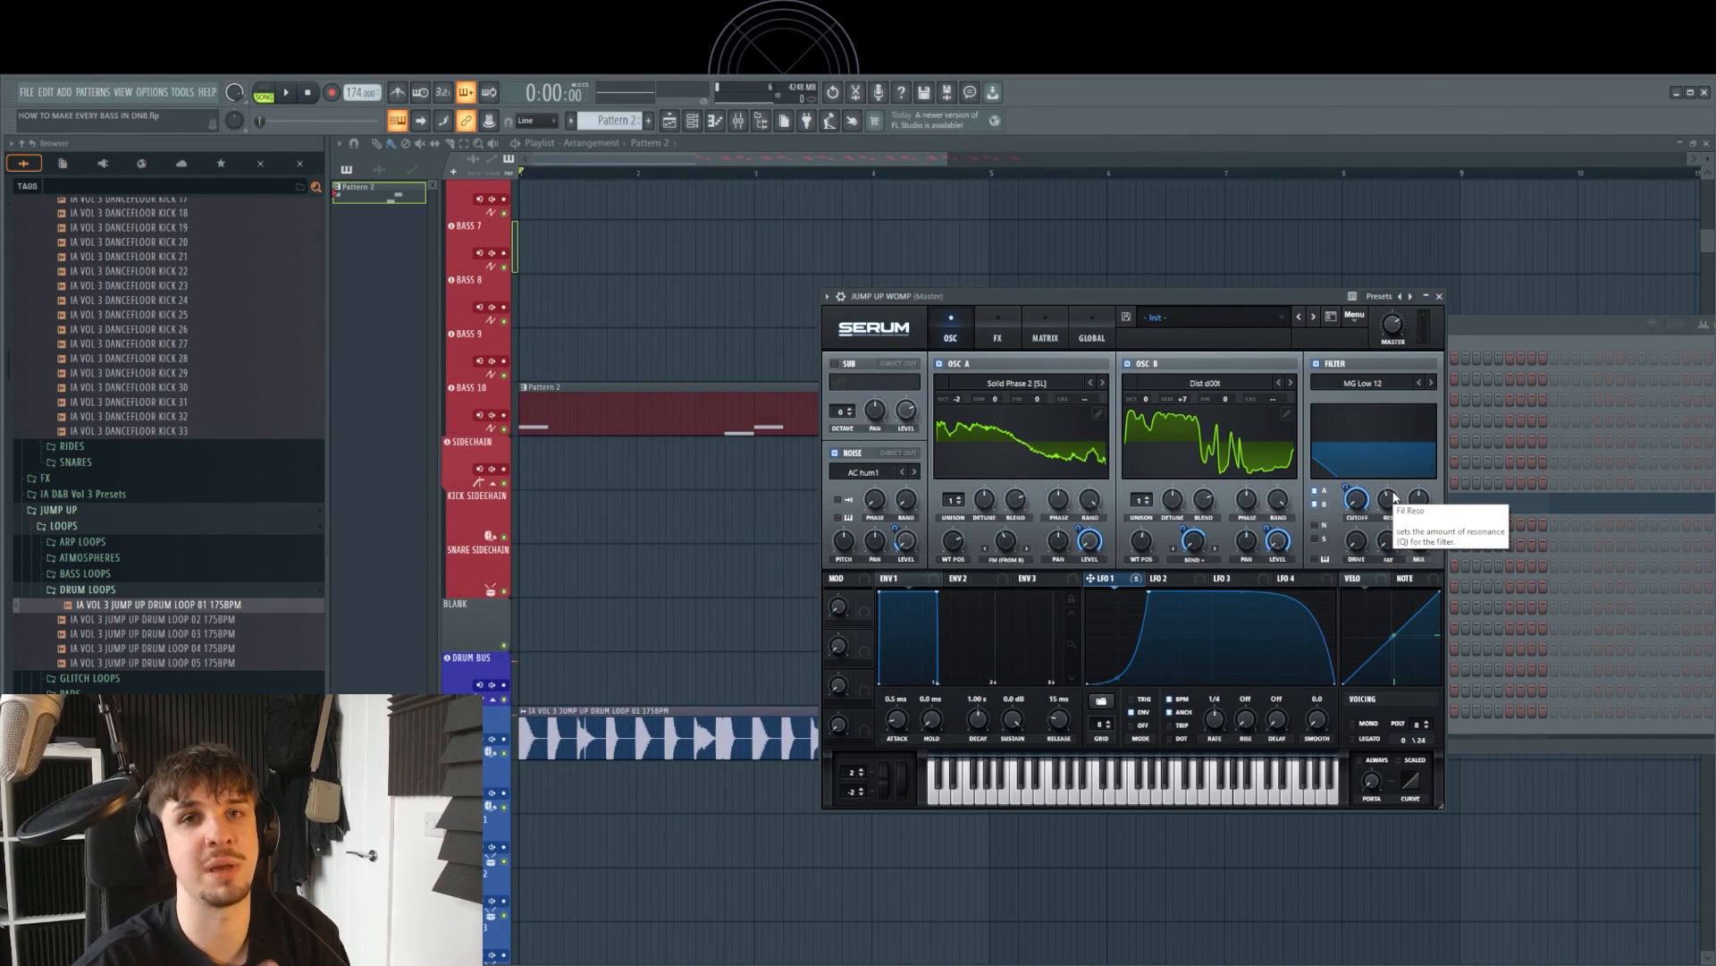